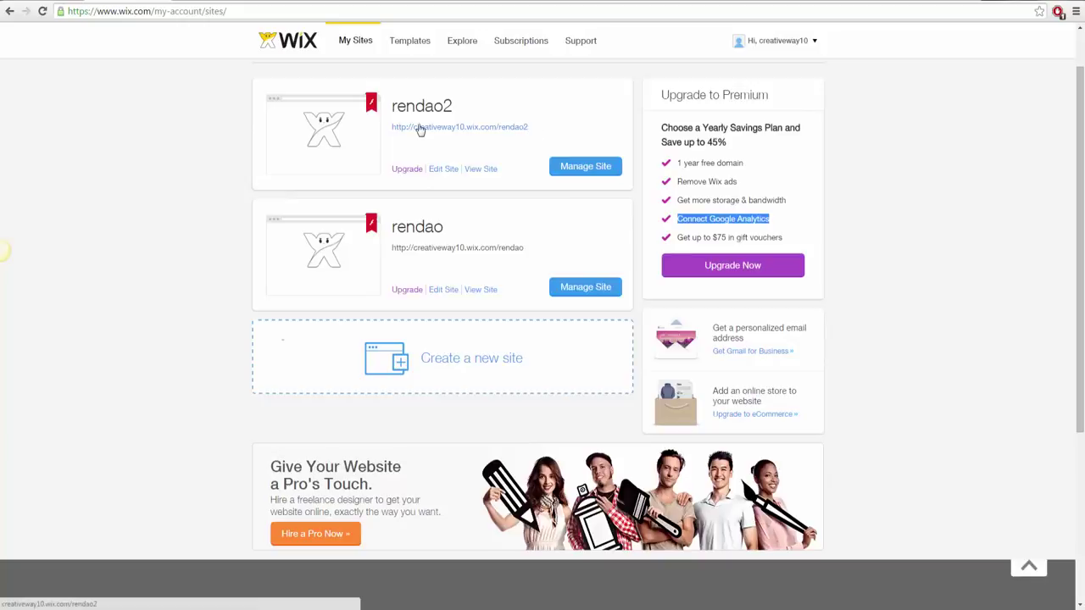
# Step: Highlight the free-domain and ad-removal perks, view Wix premium pricing, then switch to YouTube
pyautogui.moveTo(744, 163); pyautogui.dragTo(683, 163)
pyautogui.moveTo(739, 181); pyautogui.dragTo(708, 181)
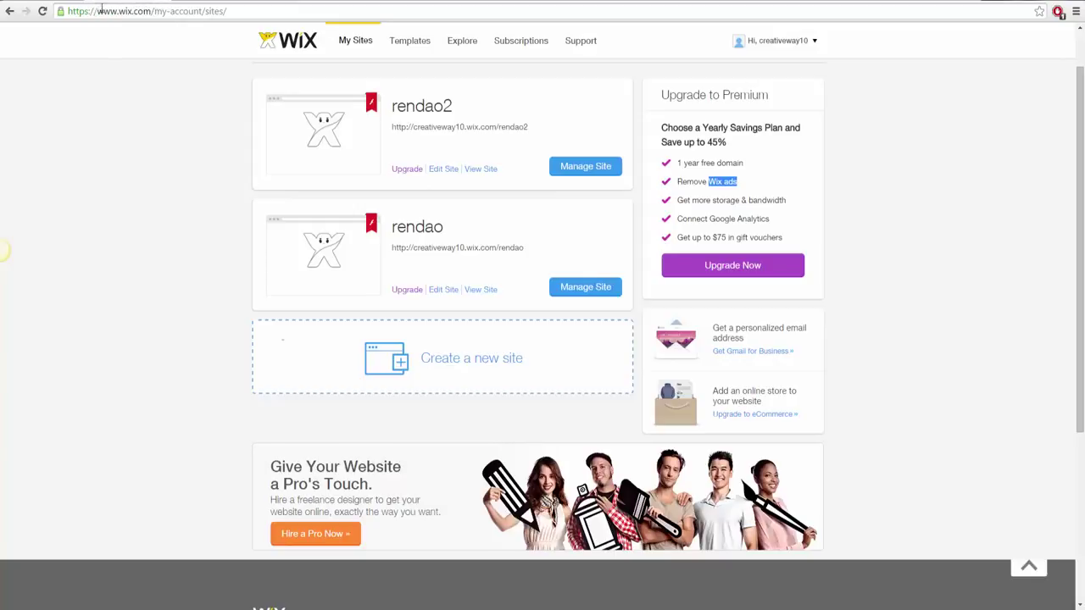
pyautogui.click(753, 265)
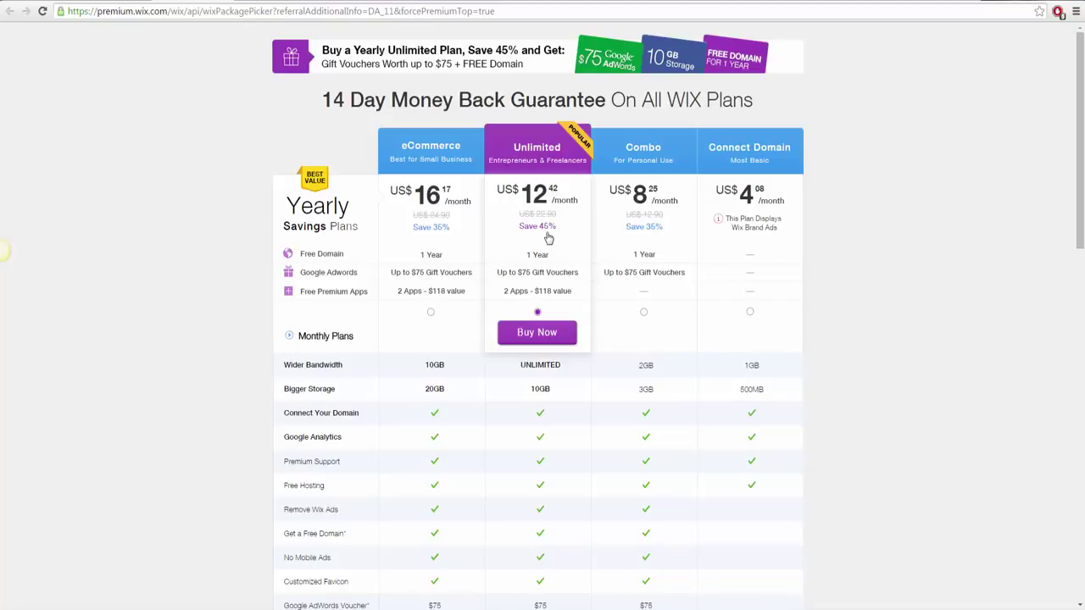
pyautogui.click(263, 1)
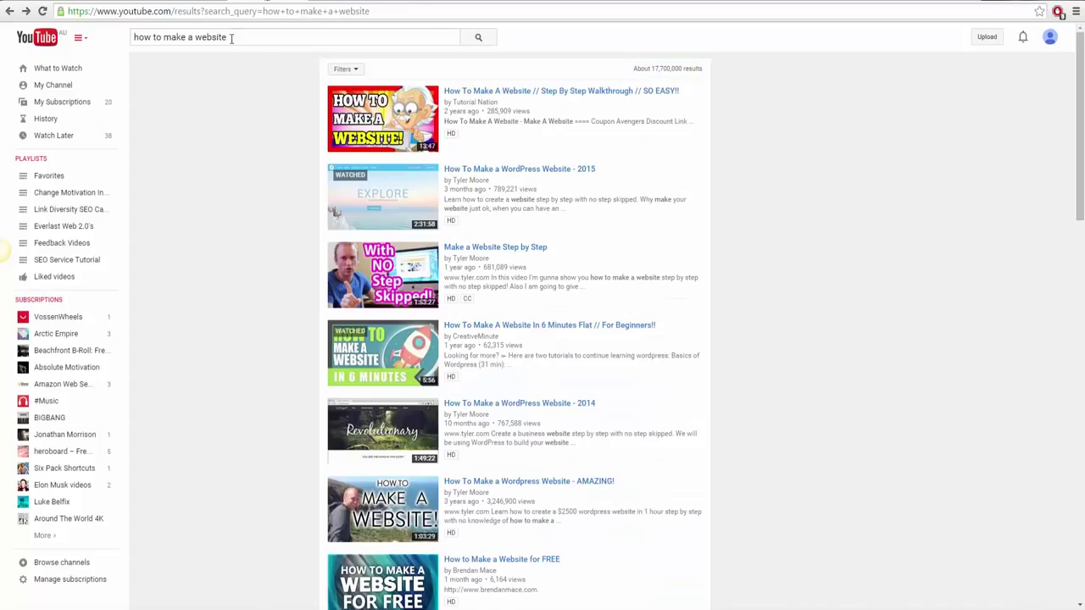
# Step: Select the 'how to make a website' query and scroll down through the YouTube results
pyautogui.tripleClick(241, 37)
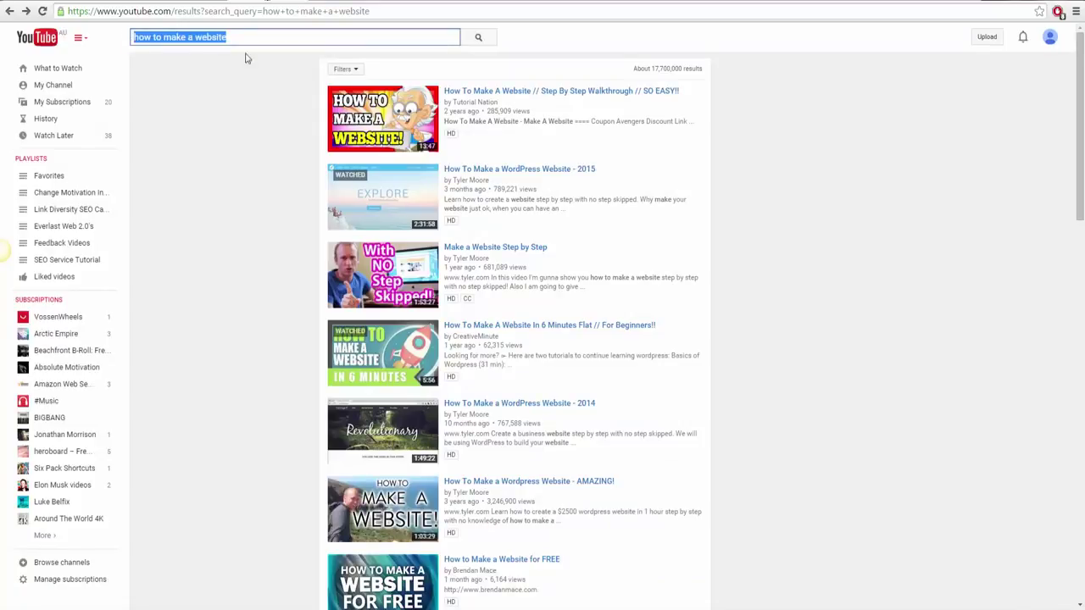
pyautogui.moveTo(1080, 127); pyautogui.dragTo(1065, 275)
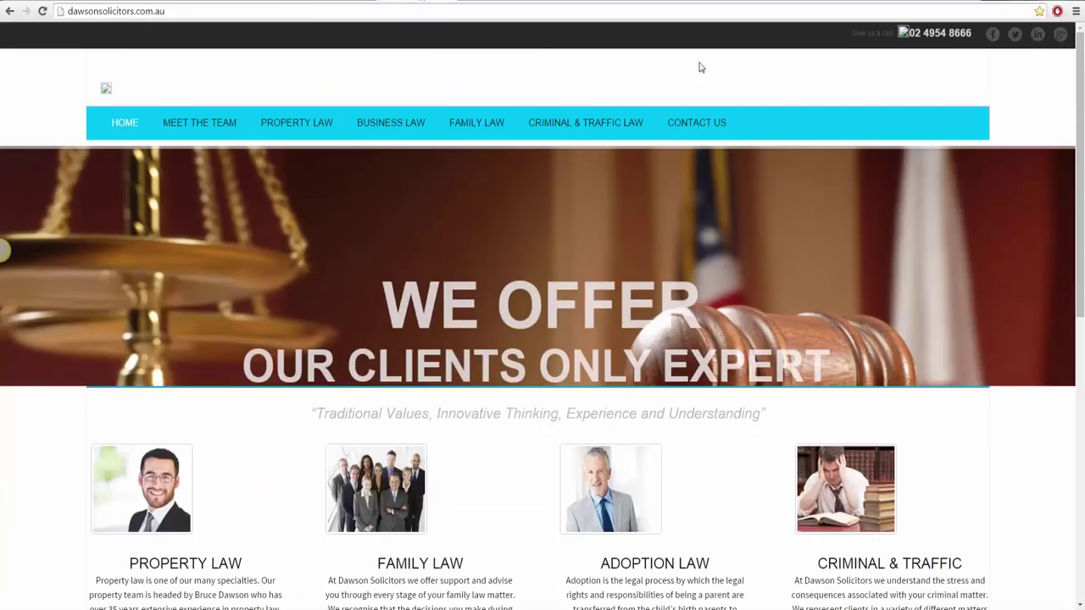
# Step: Scroll down the Dawson Solicitors site, then scroll back up the YouTube results
pyautogui.scroll(-2, 1083, 200)
pyautogui.moveTo(1082, 201); pyautogui.dragTo(1063, 77)
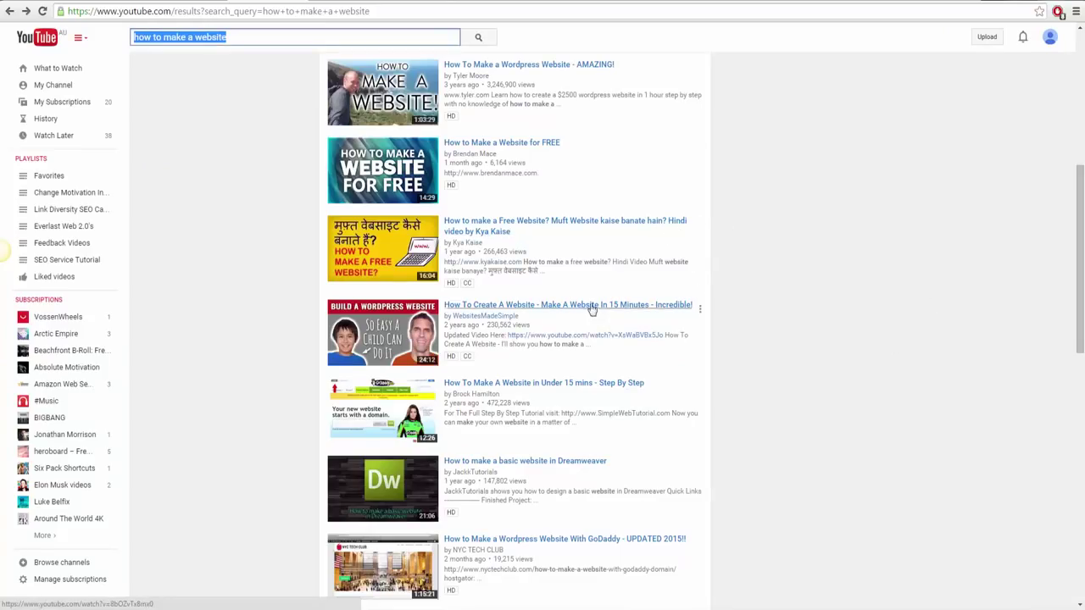
# Step: Scroll the results and select the 'how to code a website from scratch' query
pyautogui.moveTo(1079, 288); pyautogui.dragTo(1076, 245)
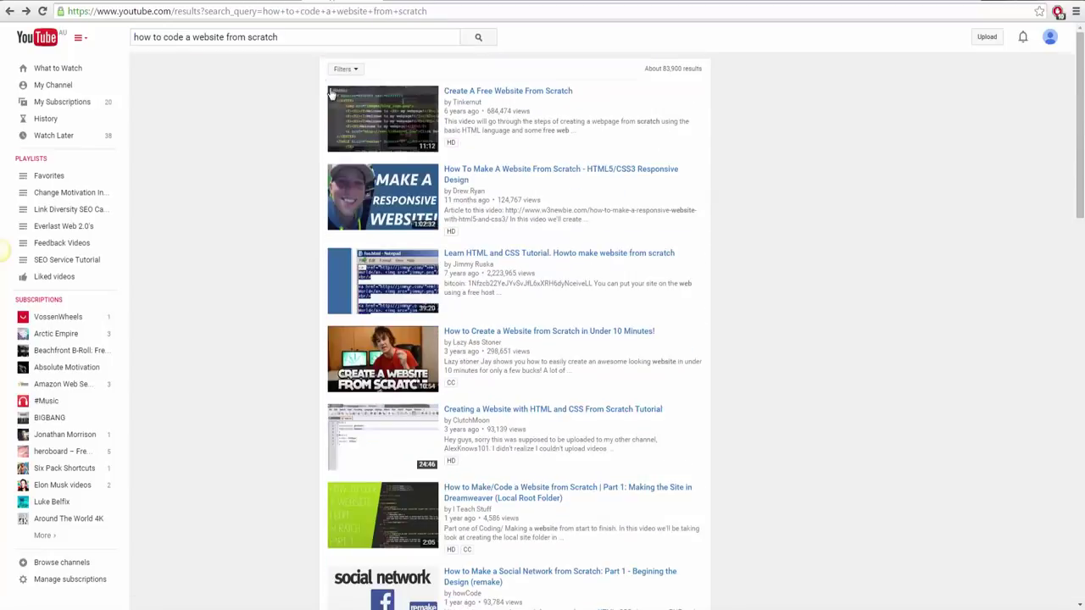
pyautogui.moveTo(305, 38); pyautogui.dragTo(108, 30)
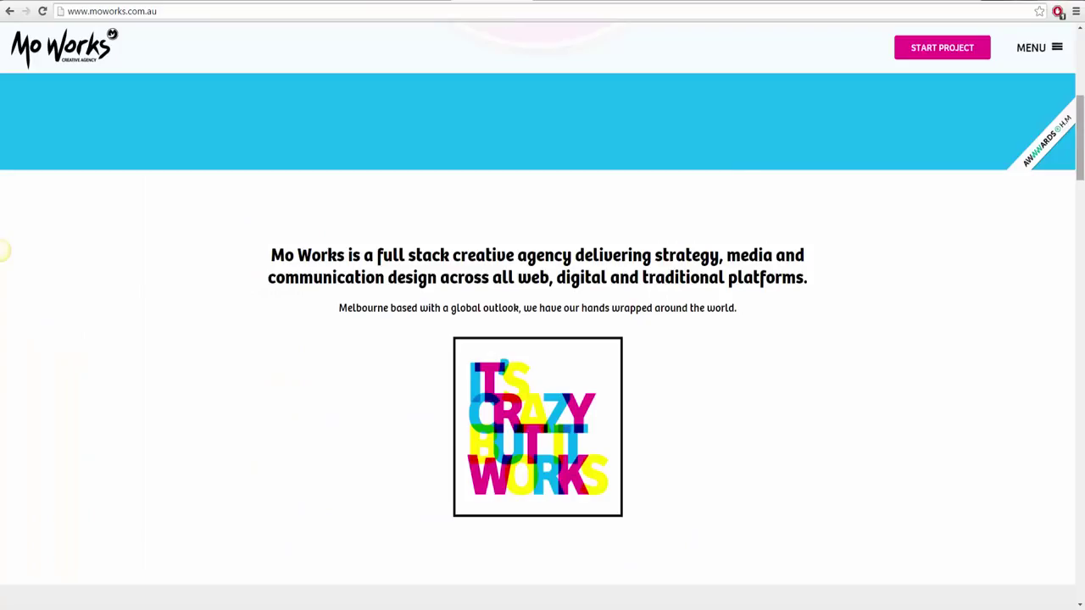
# Step: Scroll through the moworks.com.au and hoganchua.com sites, ending on narlax.com
pyautogui.scroll(4, 1079, 145)
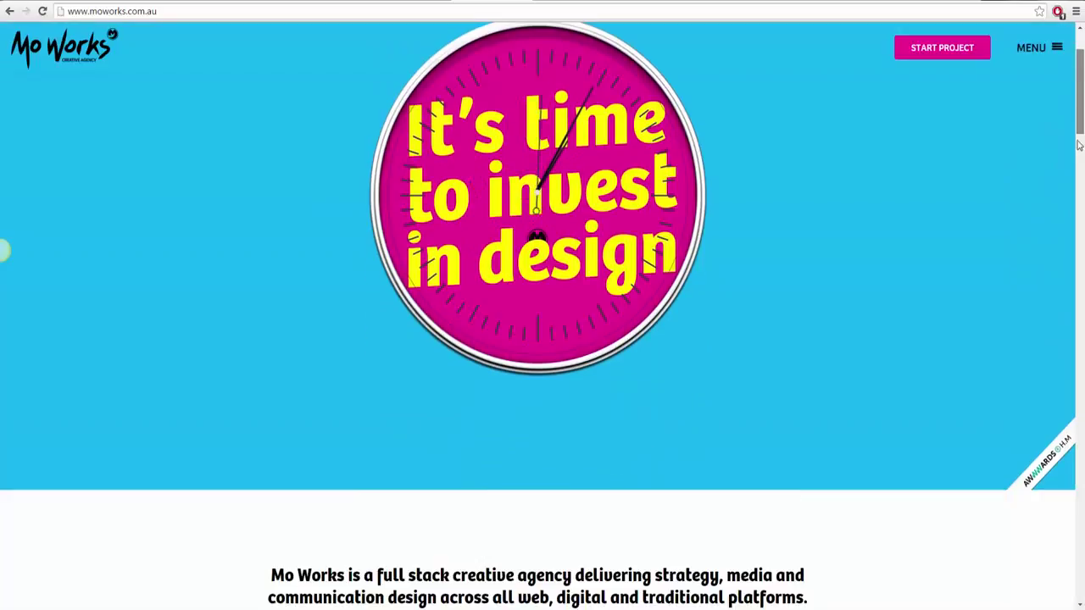
pyautogui.moveTo(1079, 145); pyautogui.dragTo(1079, 331)
pyautogui.scroll(-4, 3, 250)
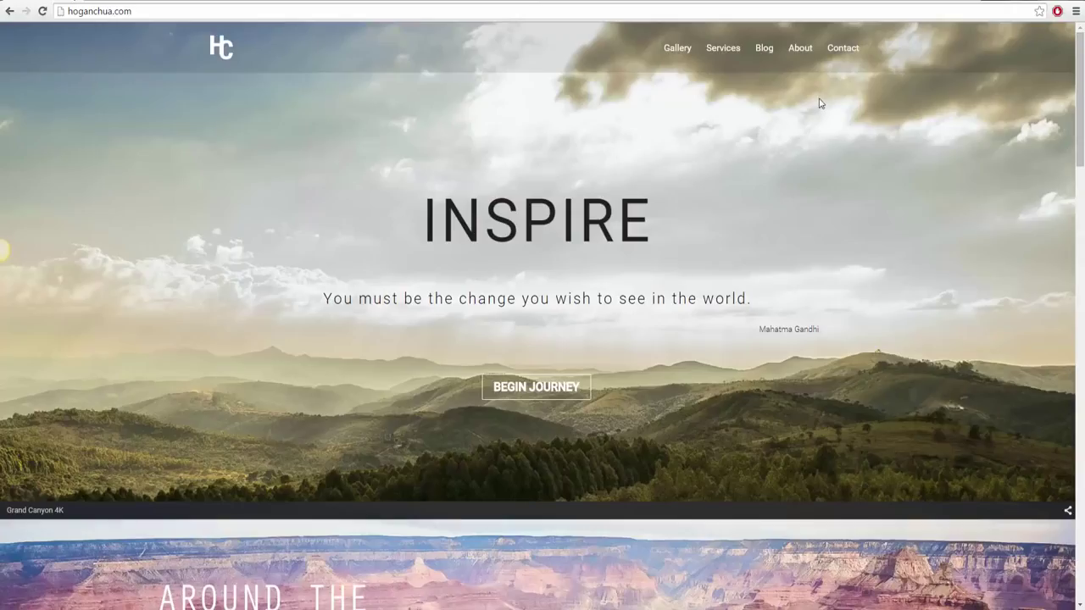
pyautogui.scroll(-3, 4, 250)
pyautogui.moveTo(1083, 174); pyautogui.dragTo(1070, 78)
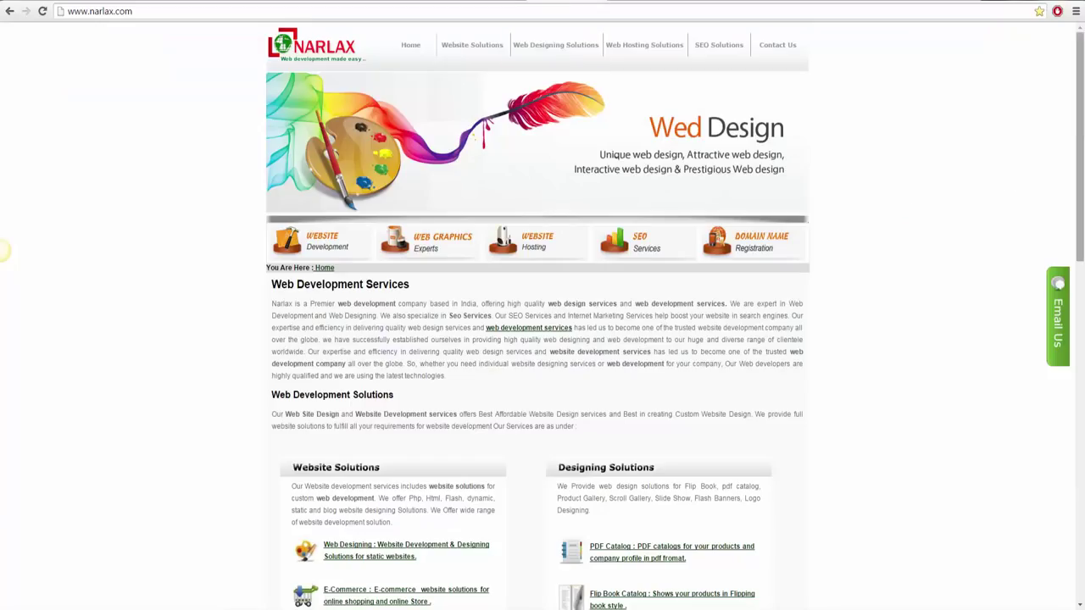
# Step: Scroll narlax.com and advance the Web World Experts portfolio slideshow to the next site
pyautogui.moveTo(1082, 144); pyautogui.dragTo(1075, 34)
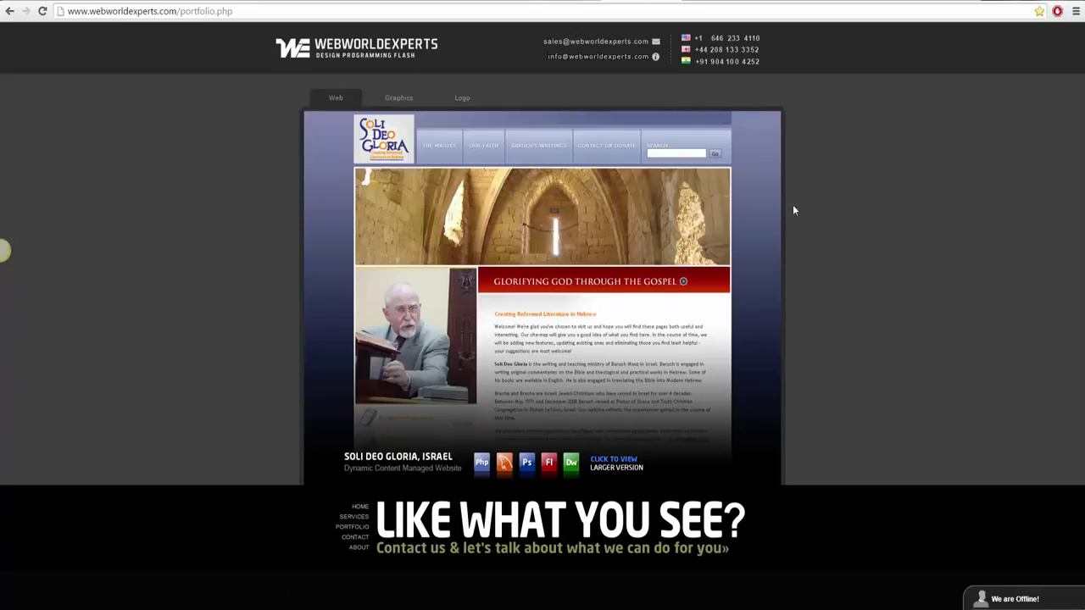
pyautogui.moveTo(779, 264)
pyautogui.click(775, 290)
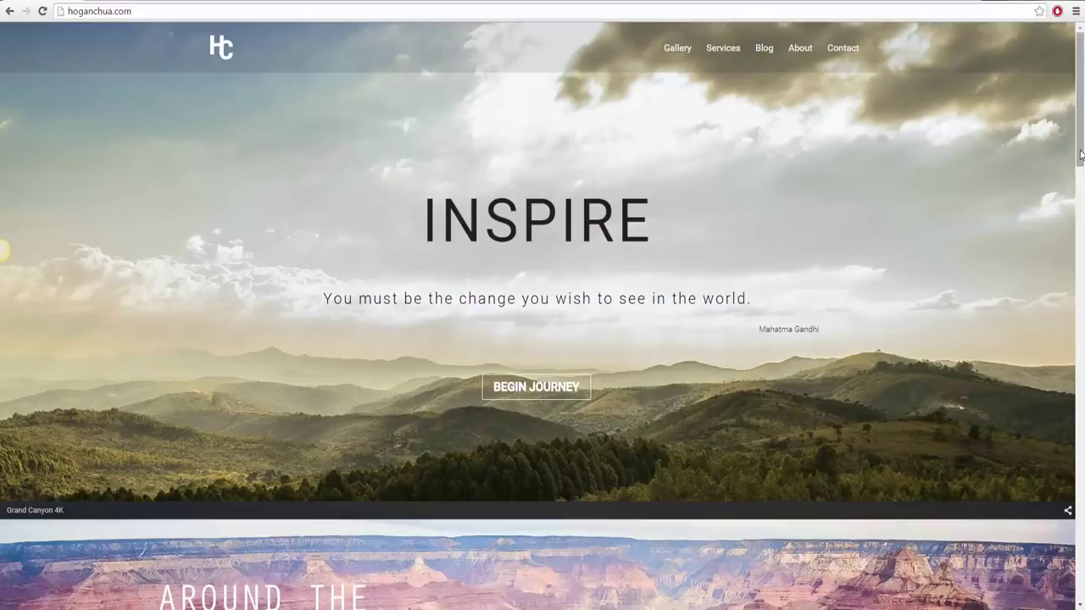
# Step: Log in to the hoganchua.com WordPress admin via /wp-admin, then visit the live site
pyautogui.click(151, 11)
pyautogui.click(173, 11)
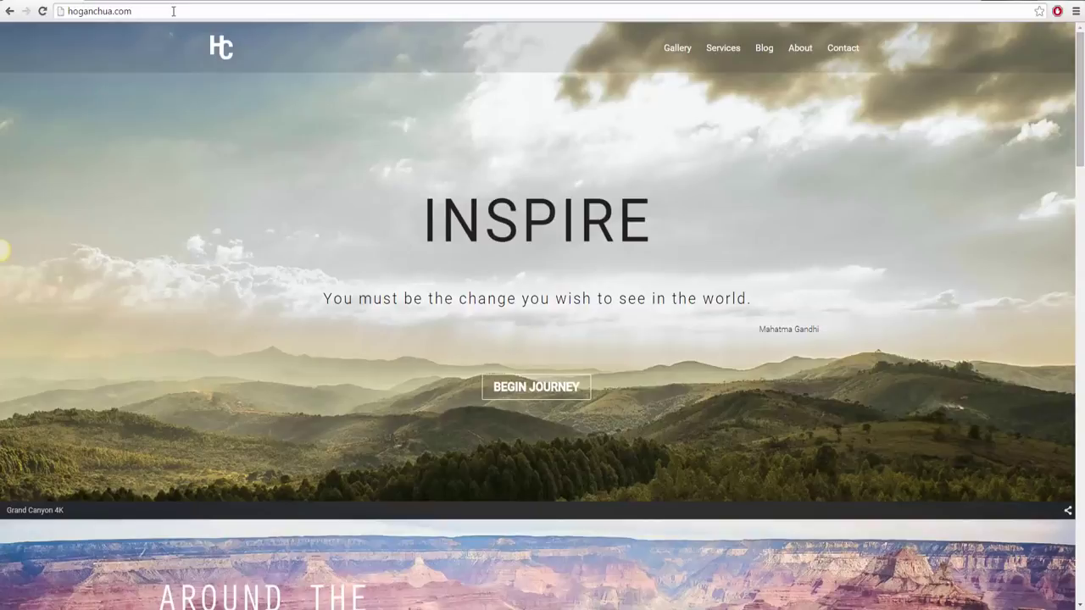
pyautogui.write('/wp-admin')
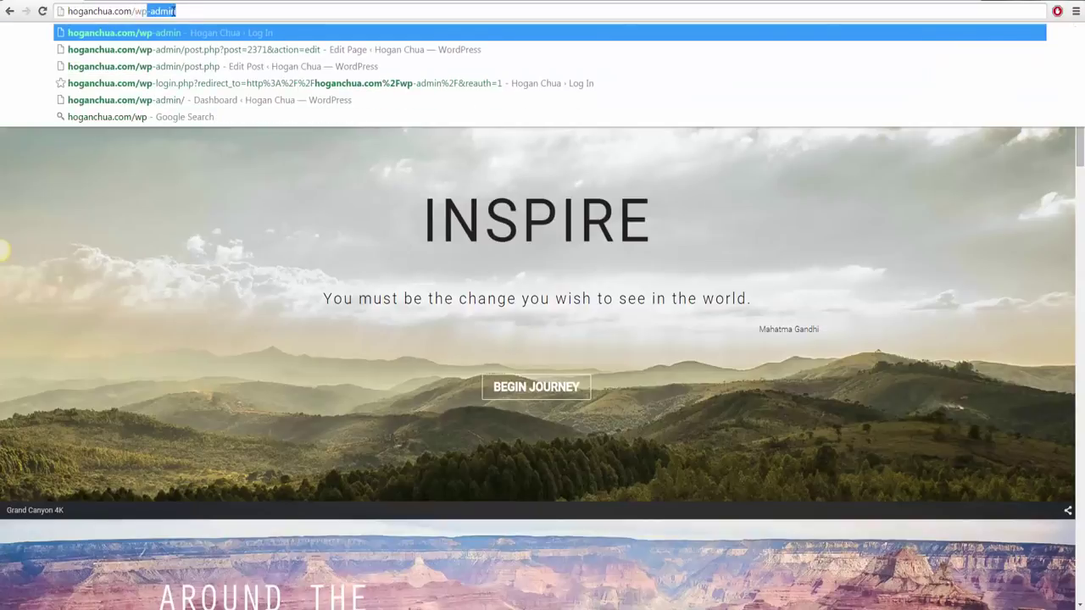
pyautogui.press('Return')
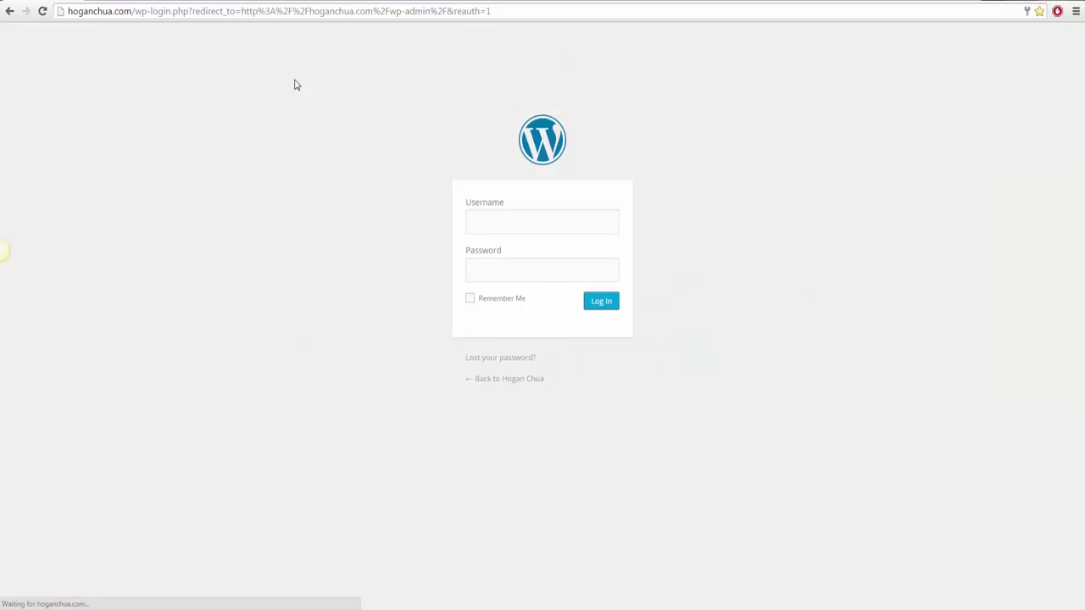
pyautogui.click(598, 303)
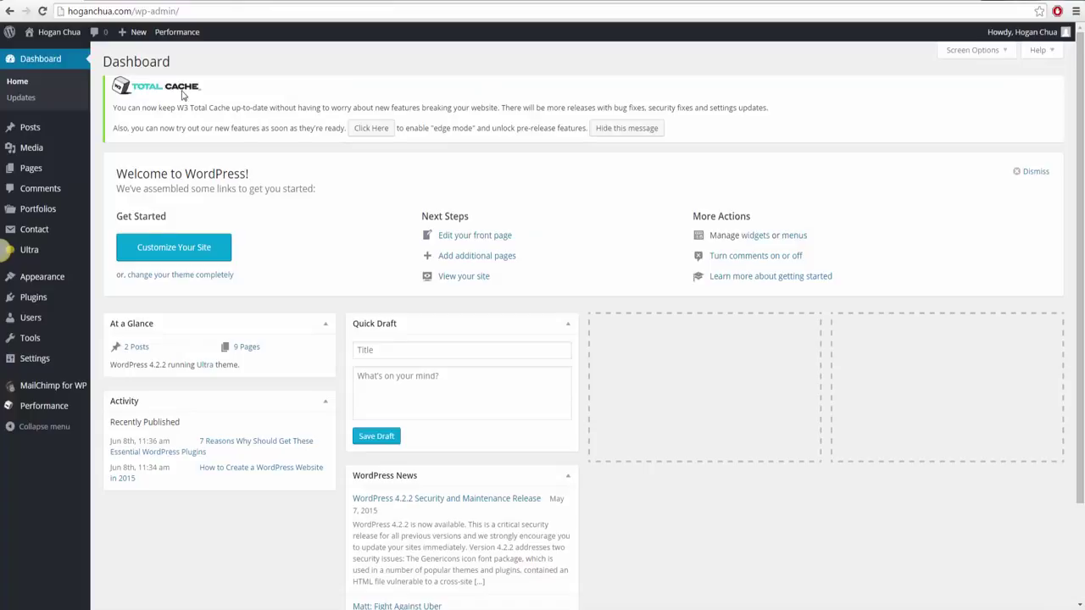
pyautogui.click(38, 54)
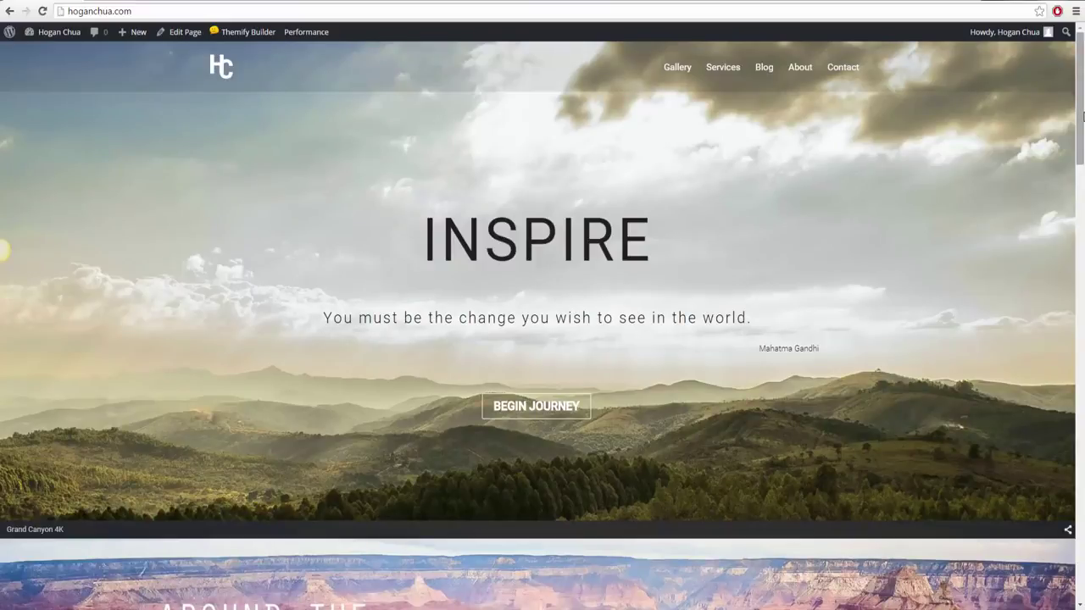
# Step: Select the hoganchua.com address and open the site's Gallery page
pyautogui.click(171, 12)
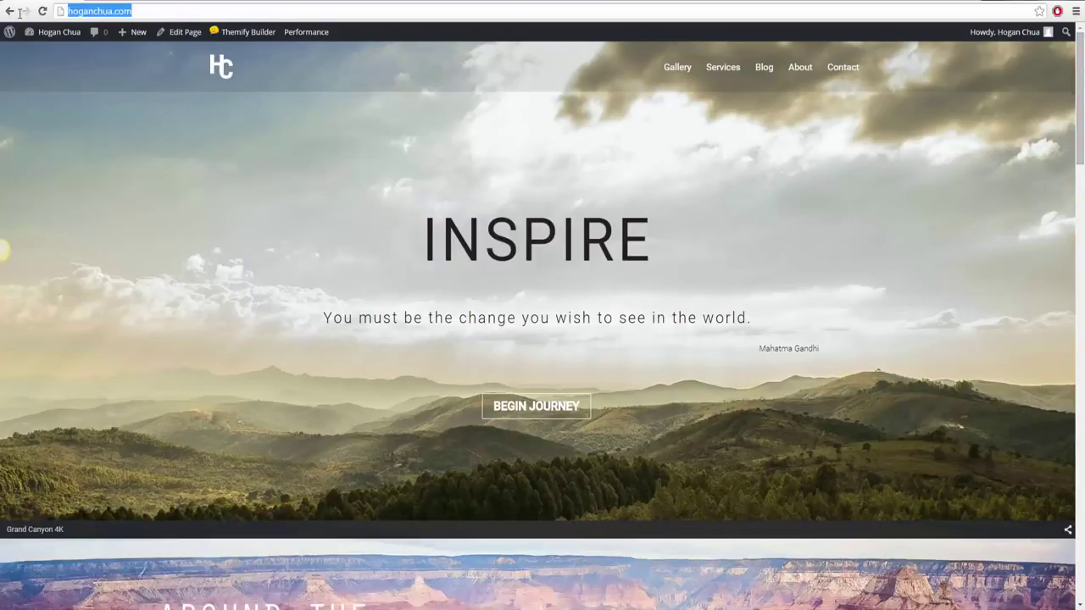
pyautogui.click(152, 10)
pyautogui.moveTo(153, 10); pyautogui.dragTo(21, 13)
pyautogui.moveTo(1080, 140); pyautogui.dragTo(1084, 91)
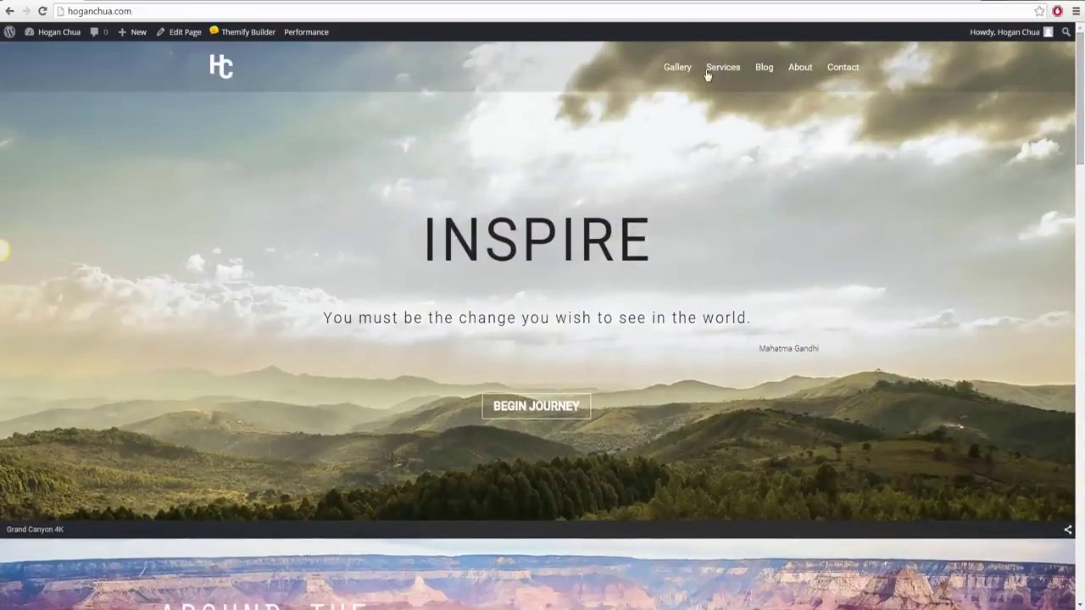
pyautogui.click(673, 71)
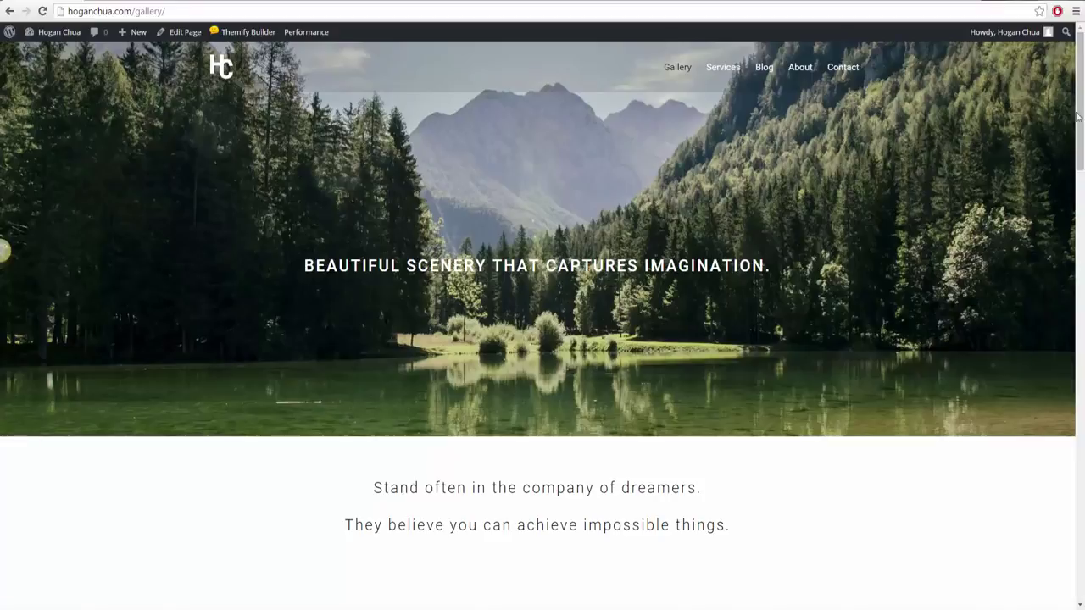
# Step: Scroll through the gallery, then look over the Uber and Airbnb sites
pyautogui.moveTo(1079, 116); pyautogui.dragTo(1081, 227)
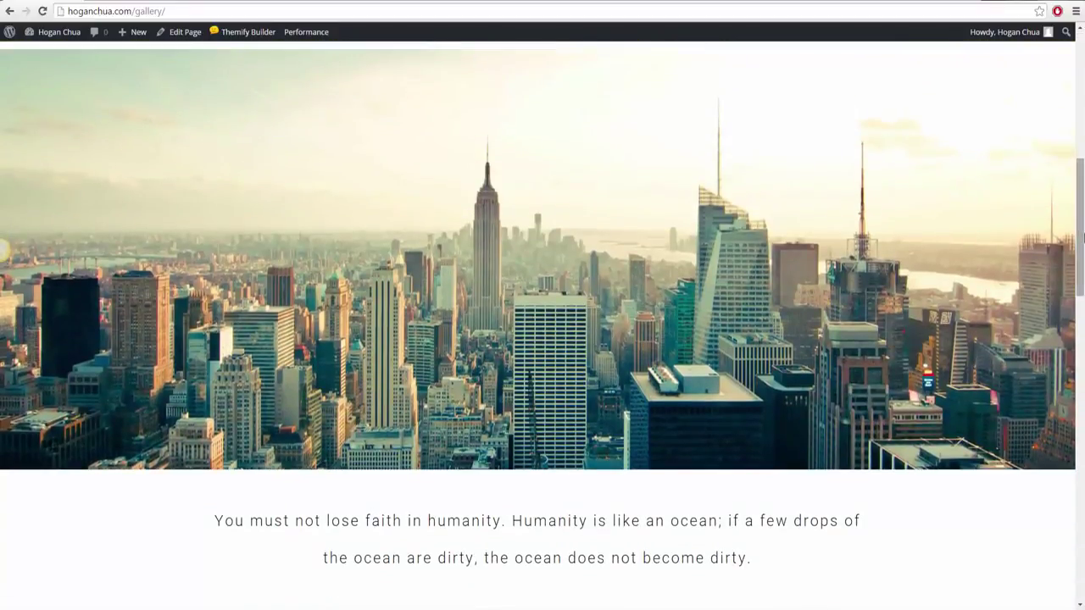
pyautogui.moveTo(1080, 265); pyautogui.dragTo(1080, 504)
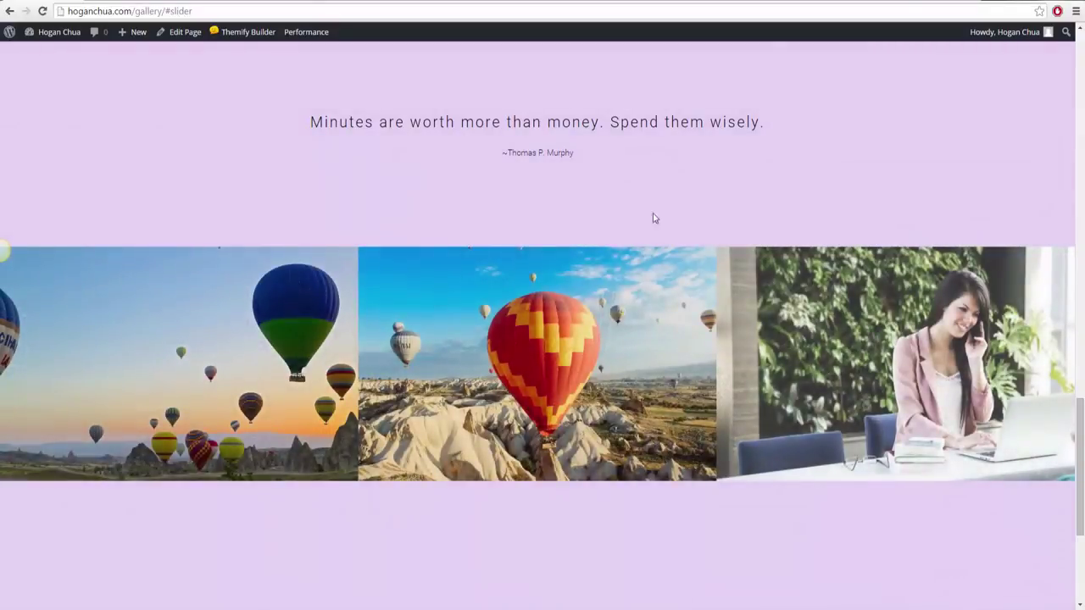
pyautogui.moveTo(1083, 396); pyautogui.dragTo(1082, 44)
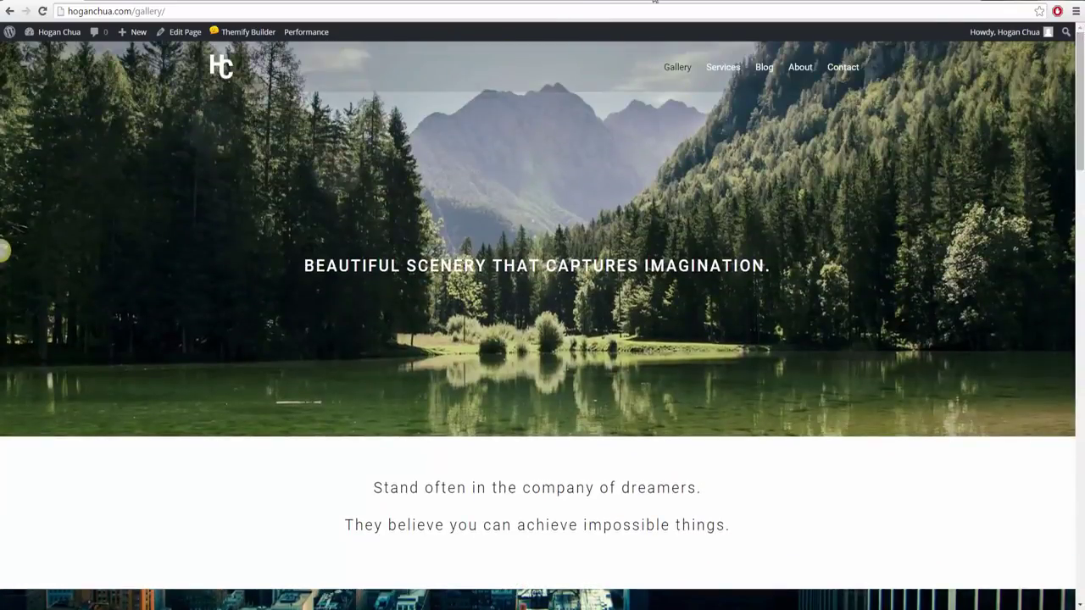
pyautogui.click(712, 2)
pyautogui.moveTo(1081, 137); pyautogui.dragTo(1078, 460)
pyautogui.click(795, 2)
pyautogui.click(873, 1)
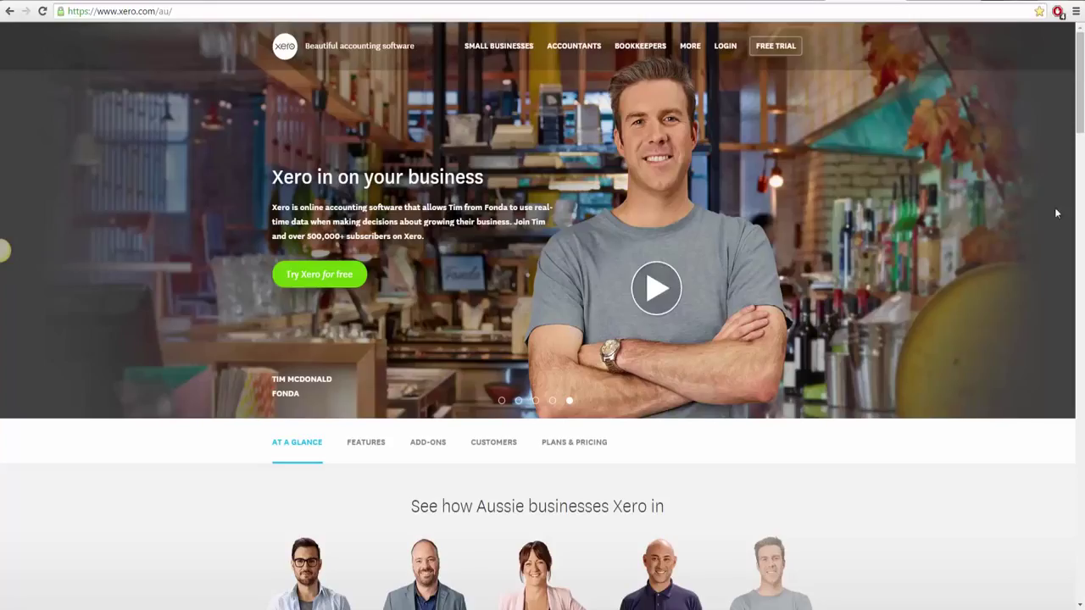
pyautogui.moveTo(1081, 126); pyautogui.dragTo(1081, 38)
pyautogui.click(945, 2)
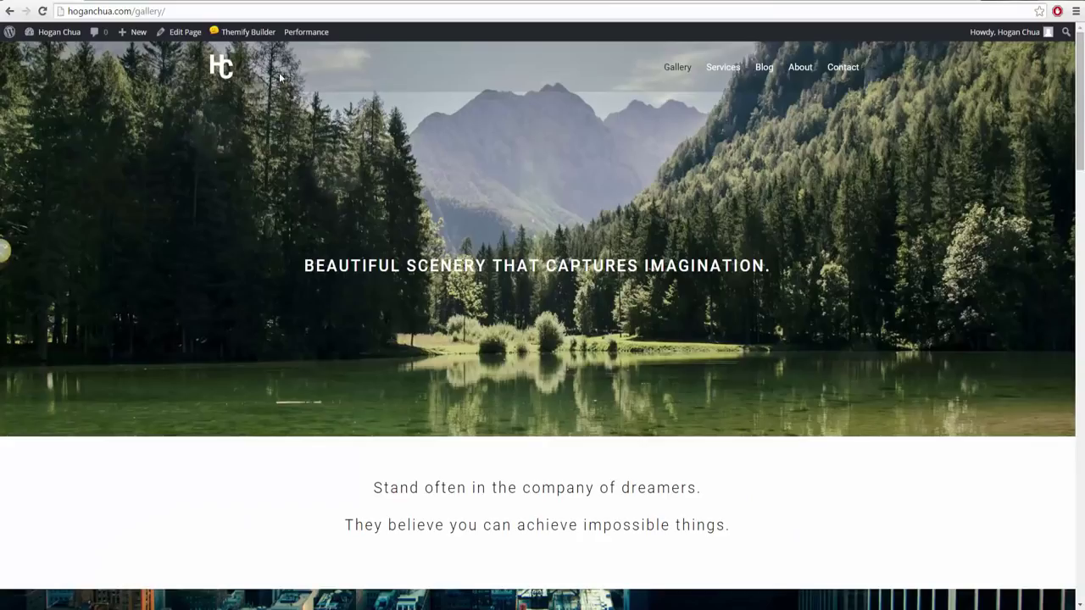
pyautogui.click(214, 70)
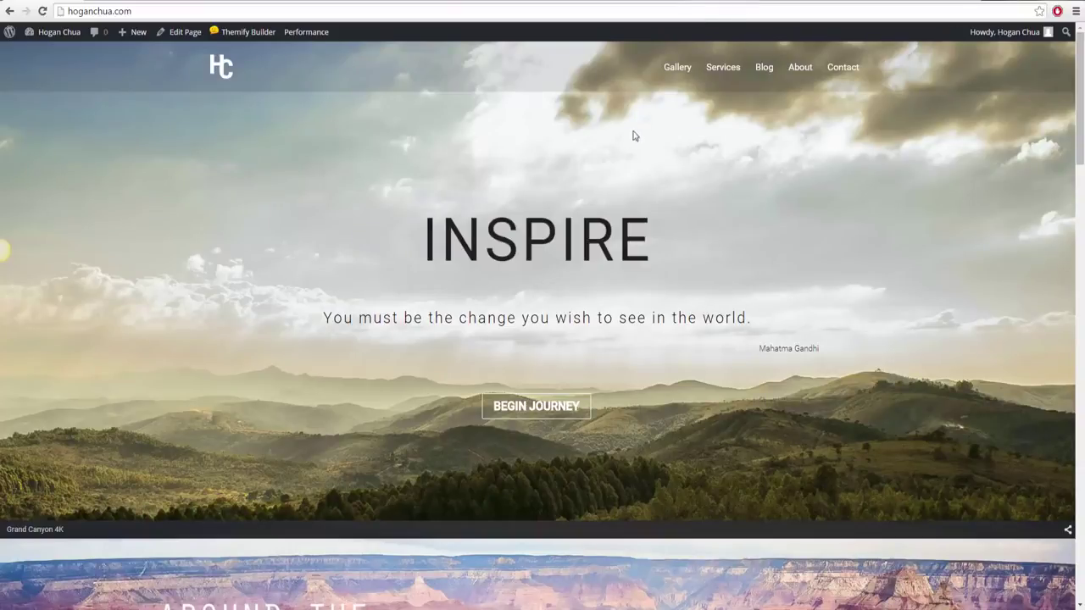
pyautogui.click(865, 3)
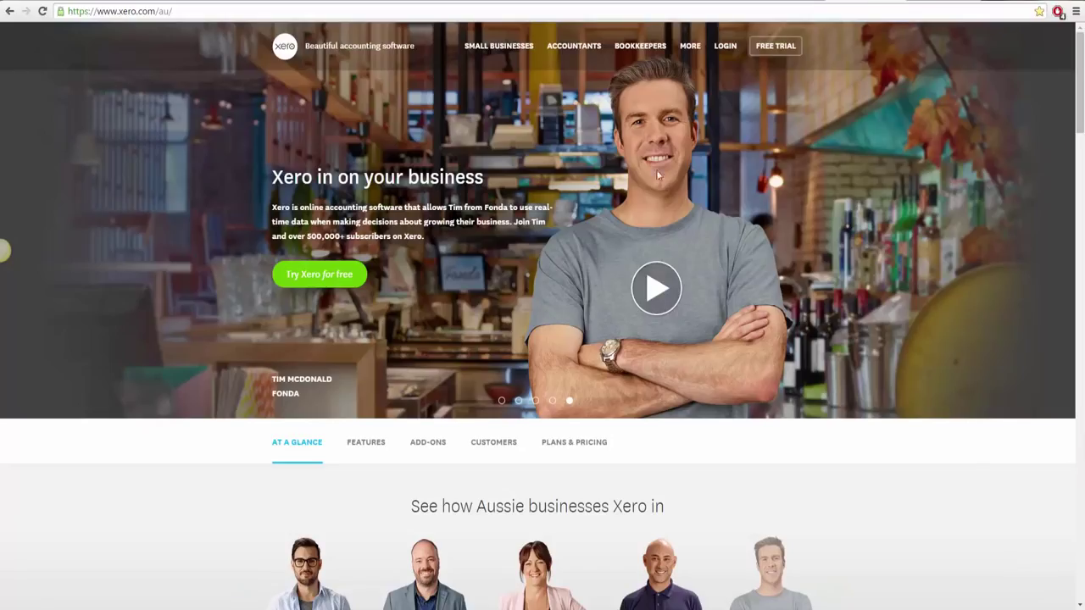
pyautogui.moveTo(1080, 85)
pyautogui.mouseDown()
pyautogui.moveTo(1080, 200)
pyautogui.moveTo(1080, 83)
pyautogui.mouseUp()
pyautogui.click(134, 3)
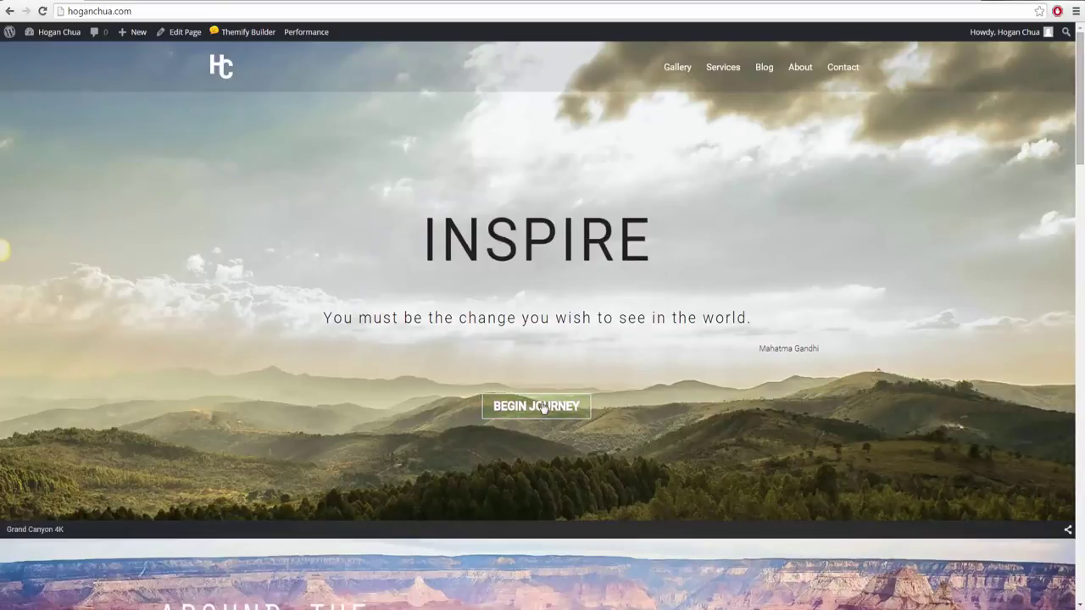
pyautogui.scroll(-4, 617, 363)
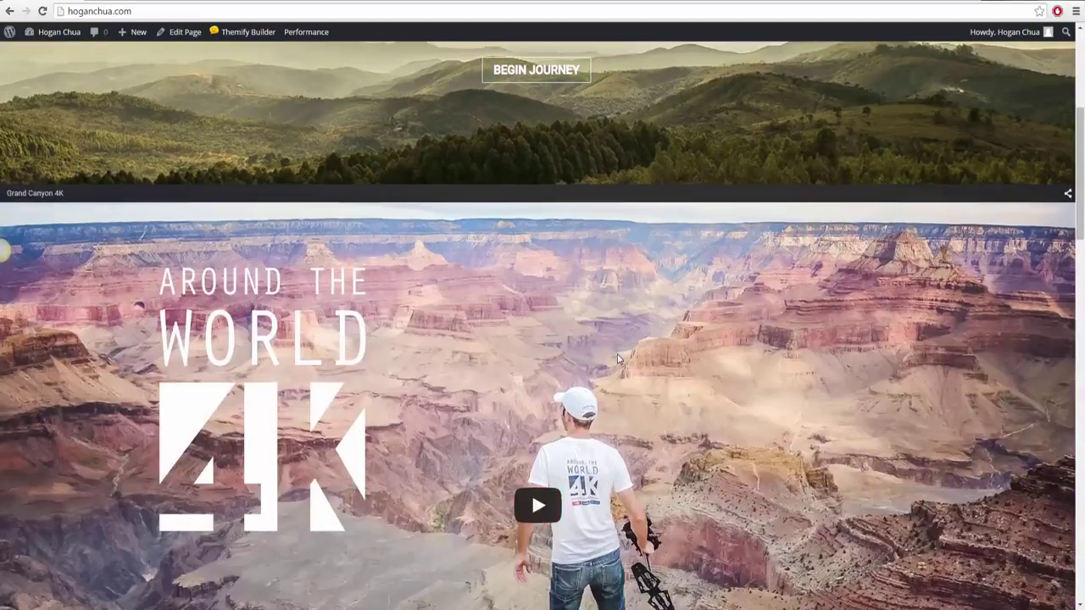
pyautogui.scroll(-4, 617, 359)
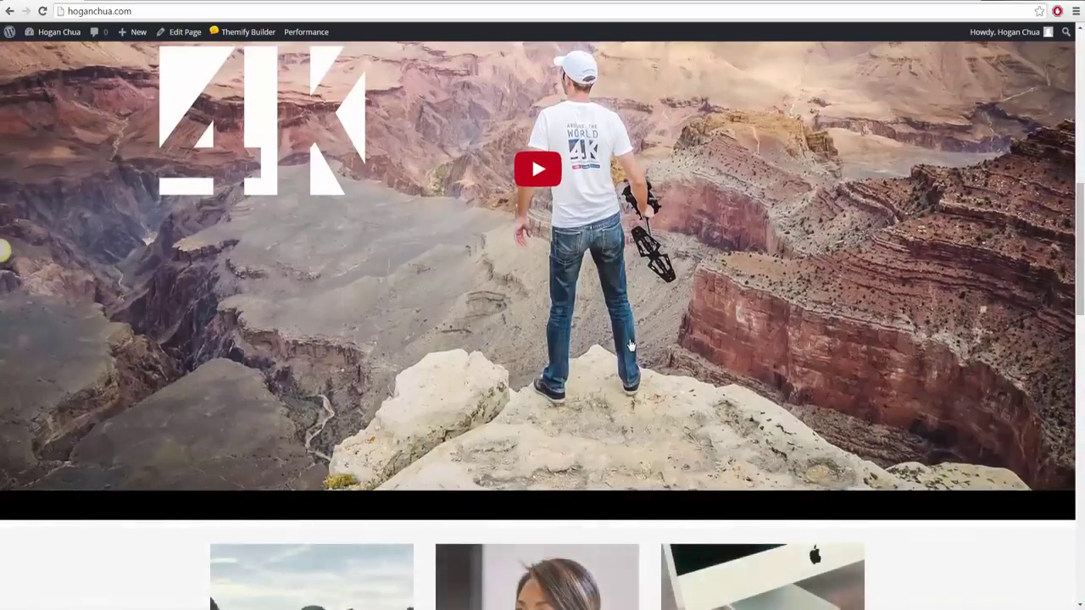
pyautogui.scroll(-2, 624, 340)
pyautogui.scroll(-2, 623, 340)
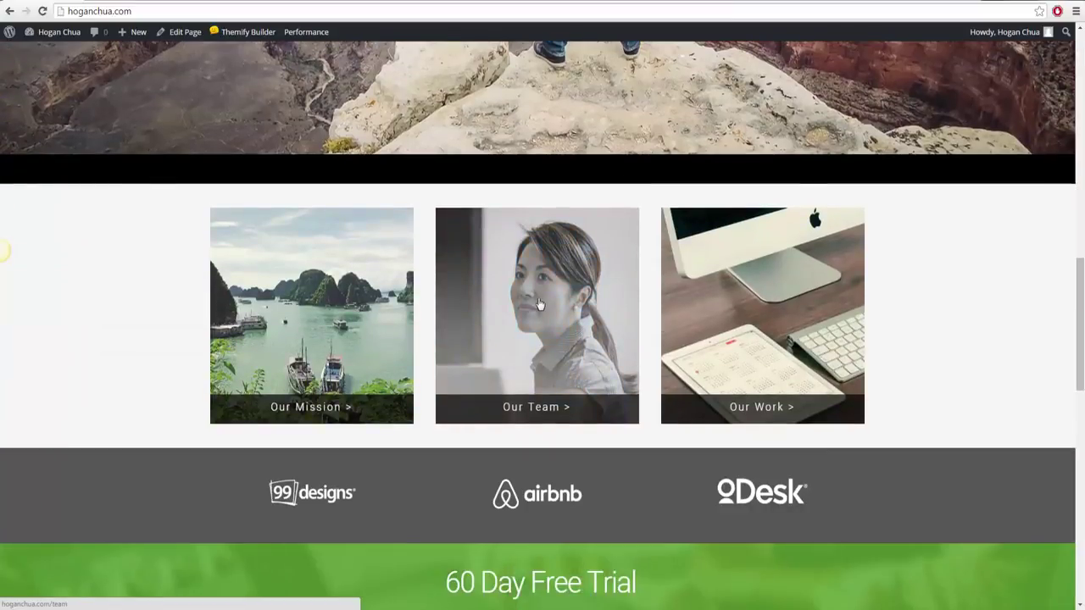
pyautogui.scroll(-2, 535, 303)
pyautogui.scroll(-1, 535, 302)
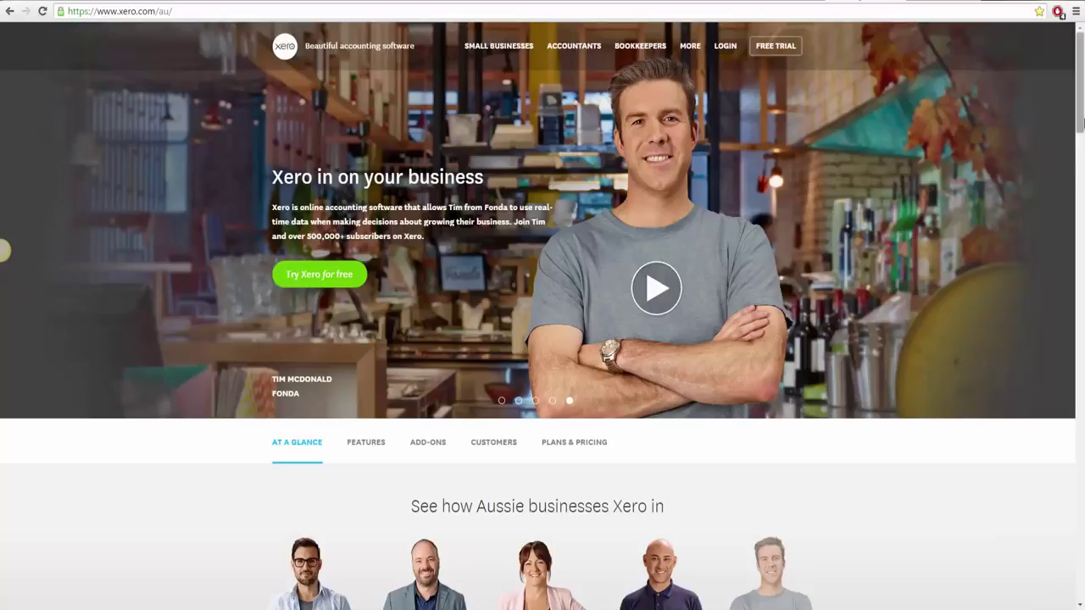
pyautogui.moveTo(1079, 127); pyautogui.dragTo(1081, 362)
pyautogui.scroll(-10, 751, 361)
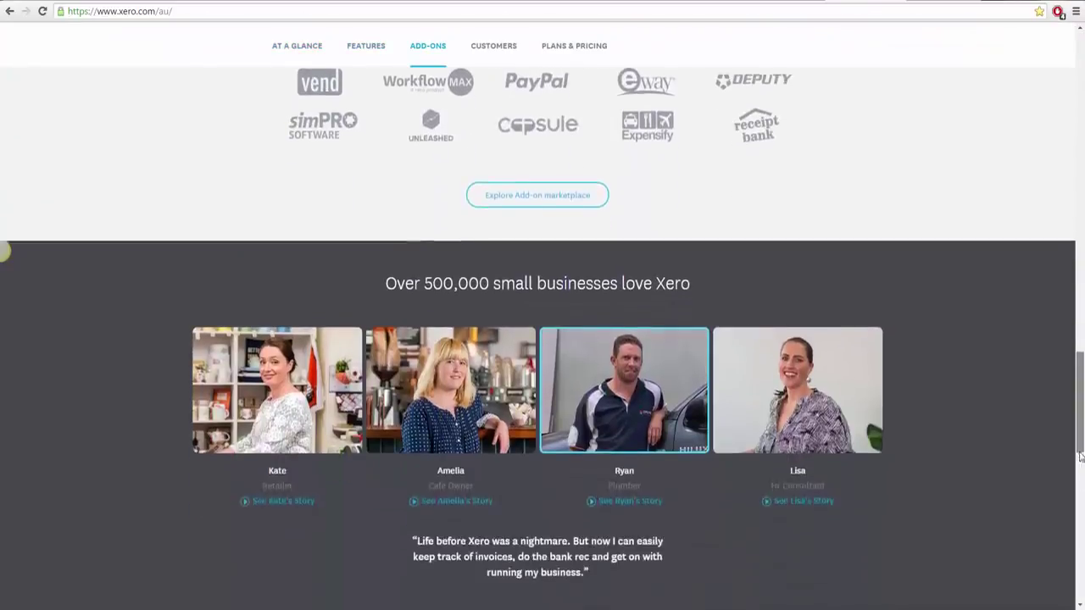
pyautogui.scroll(-2, 751, 361)
pyautogui.scroll(10, 750, 361)
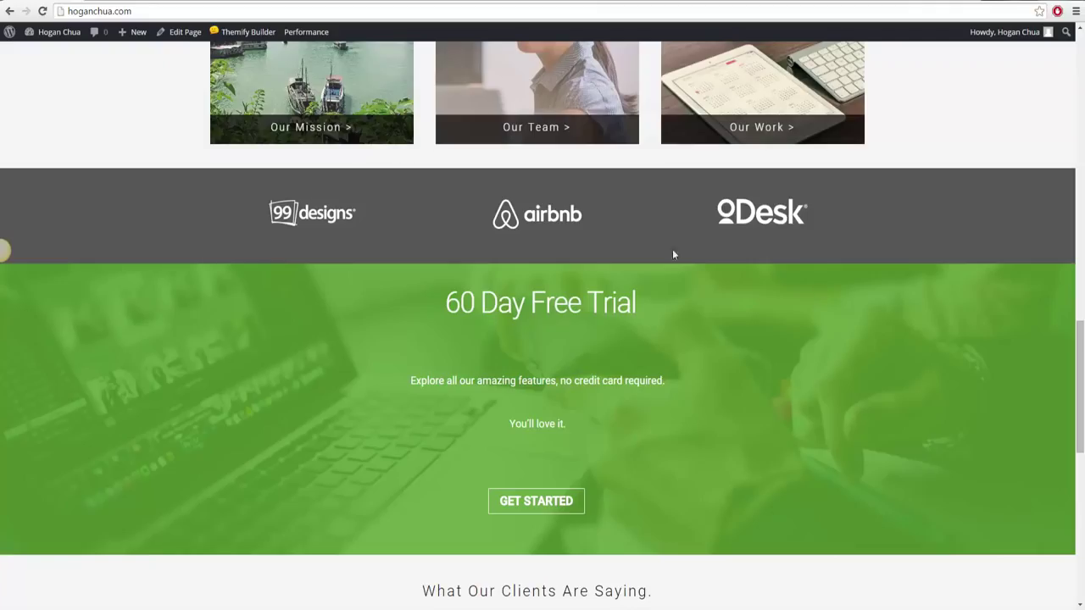
pyautogui.moveTo(1080, 388); pyautogui.dragTo(1080, 484)
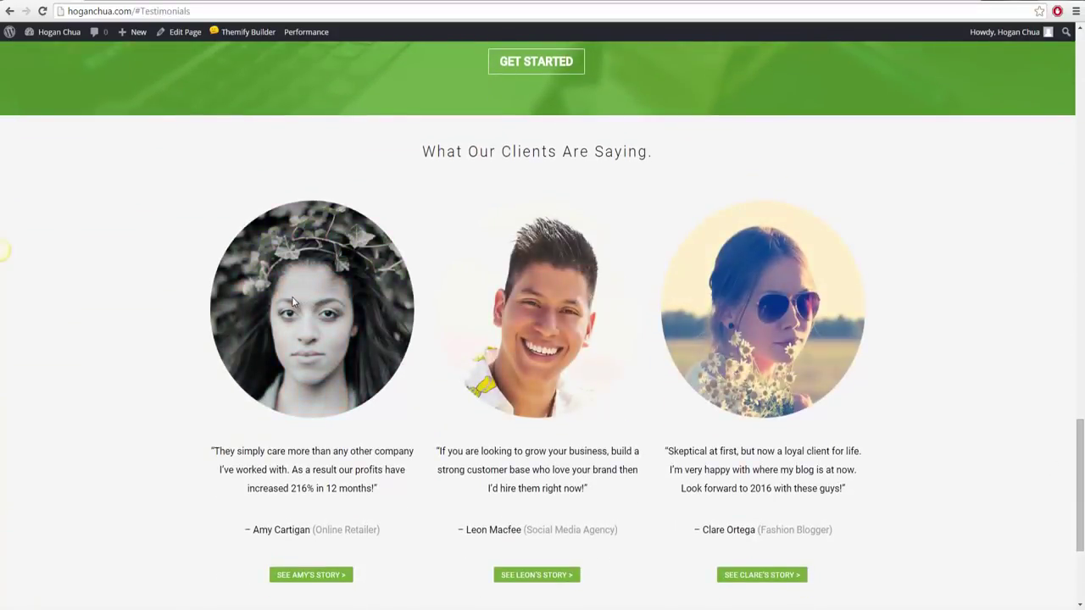
pyautogui.moveTo(1083, 411); pyautogui.dragTo(1083, 58)
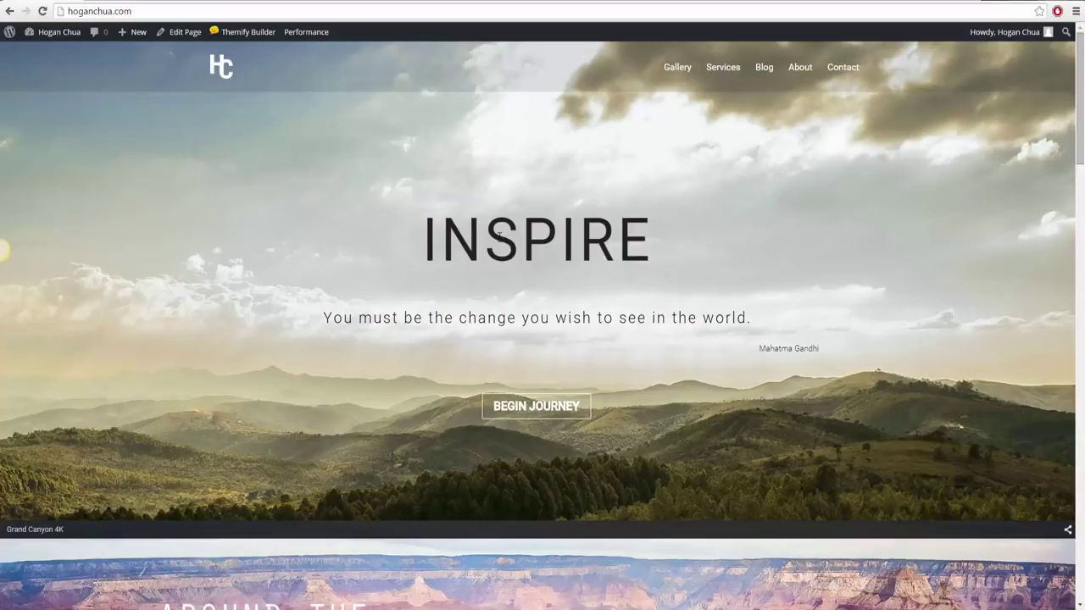
pyautogui.moveTo(651, 252); pyautogui.dragTo(429, 252)
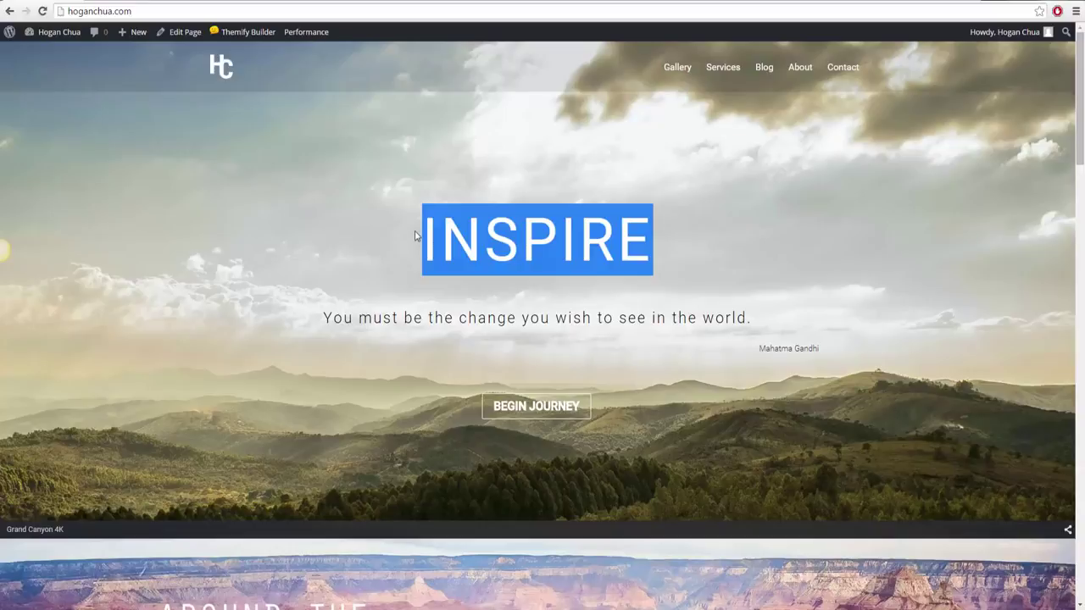
pyautogui.click(262, 58)
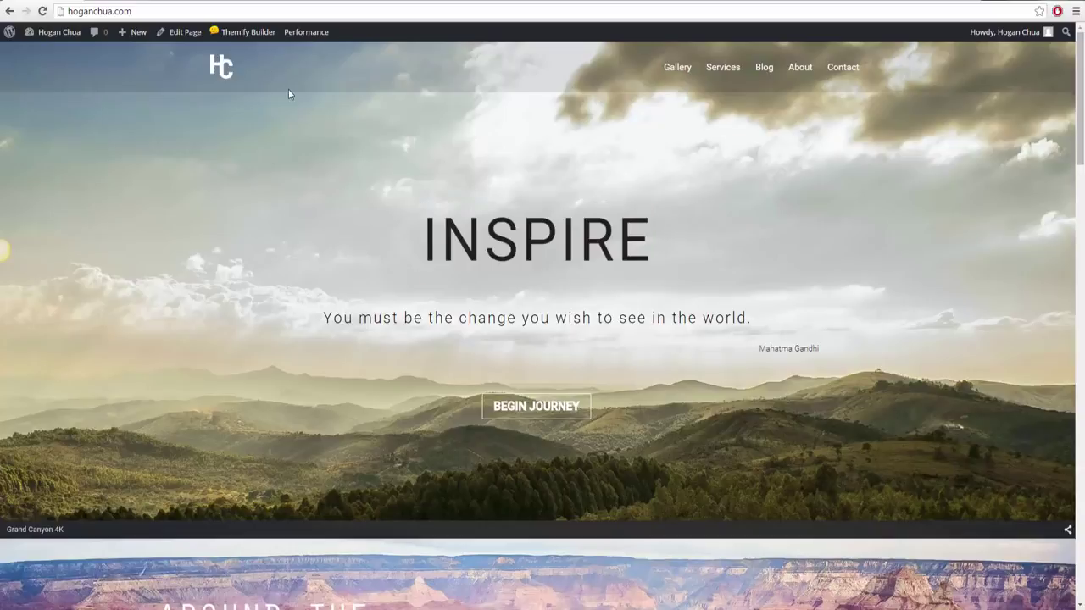
# Step: Turn on Themify Builder for the hoganchua.com homepage and scroll through its modules
pyautogui.moveTo(254, 32)
pyautogui.click(239, 53)
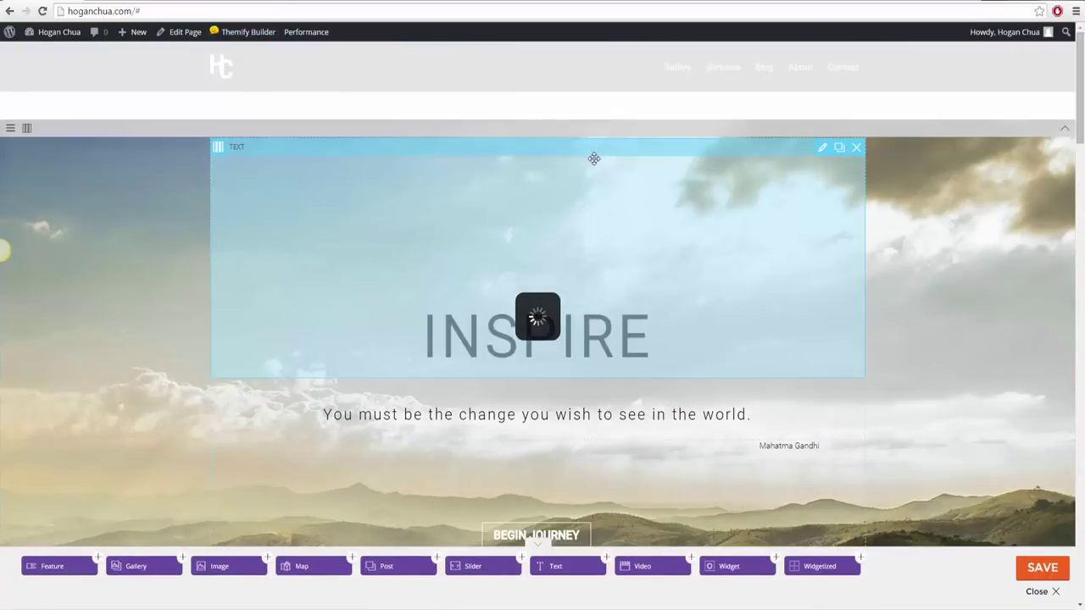
pyautogui.scroll(-1, 584, 169)
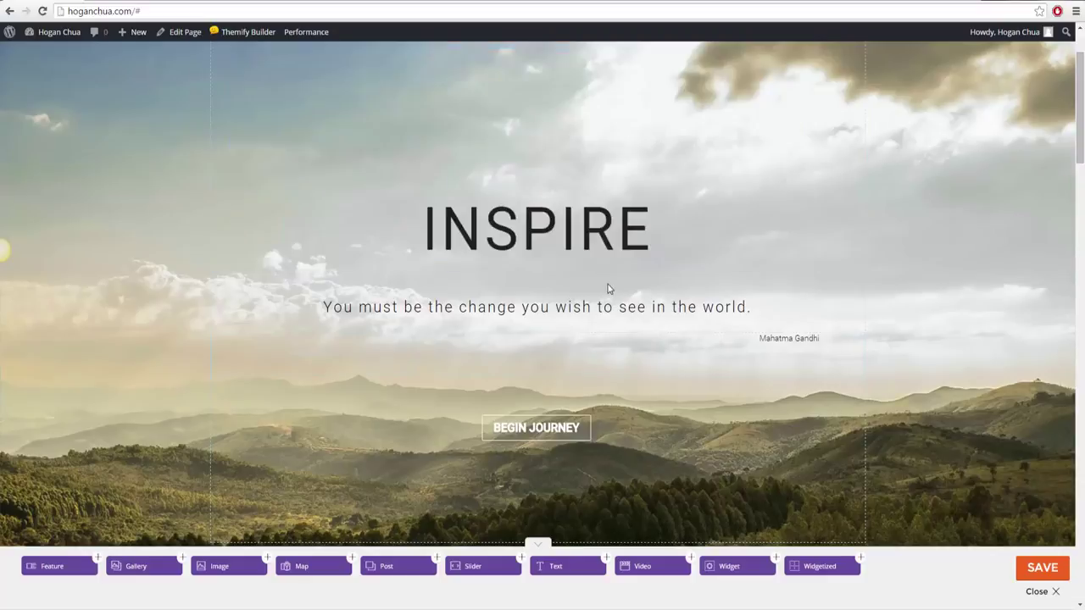
pyautogui.scroll(-2, 781, 296)
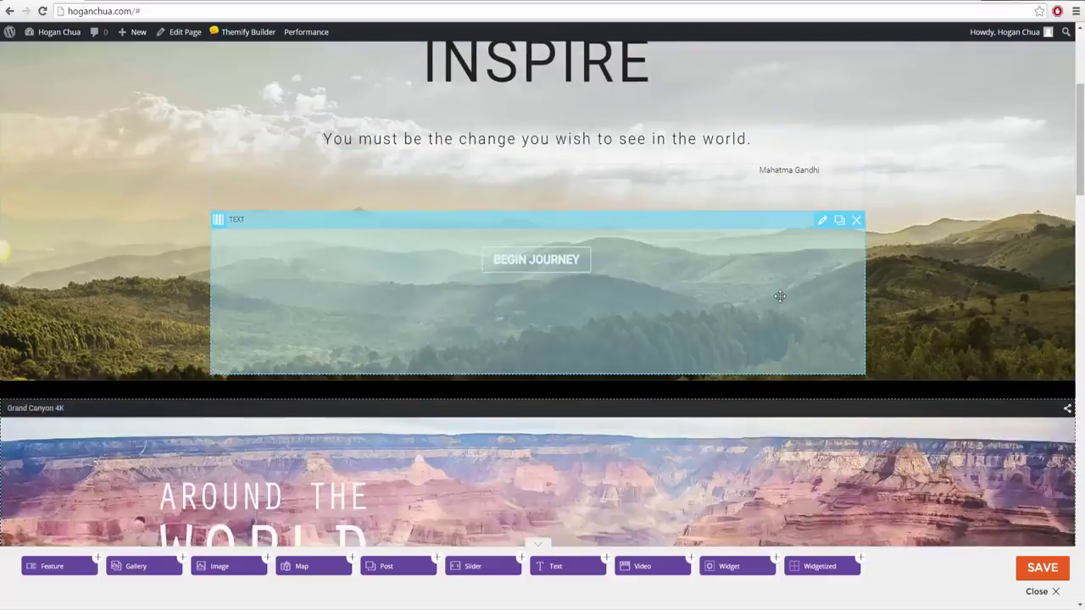
pyautogui.scroll(-2, 780, 296)
pyautogui.scroll(5, 740, 274)
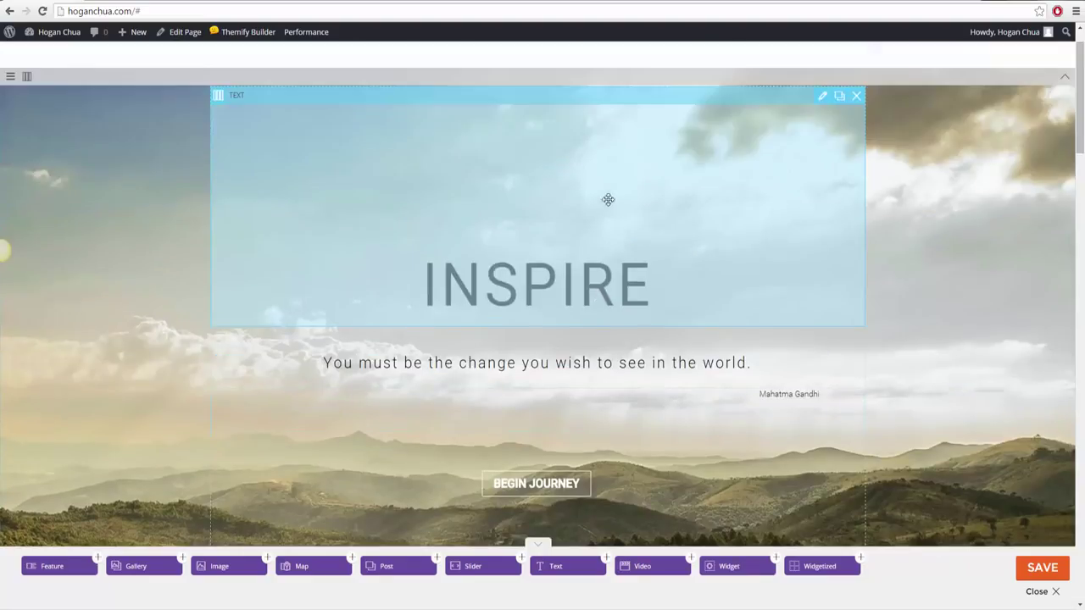
# Step: Edit the hero text module, replacing INSPIRE with 'Change', and save it
pyautogui.click(821, 97)
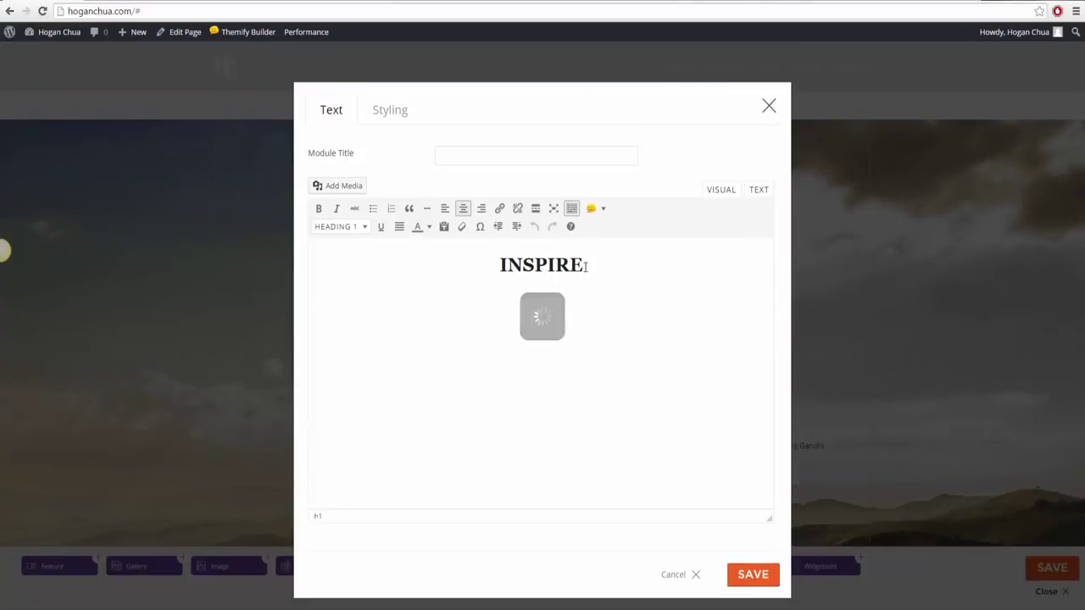
pyautogui.moveTo(580, 264); pyautogui.dragTo(497, 269)
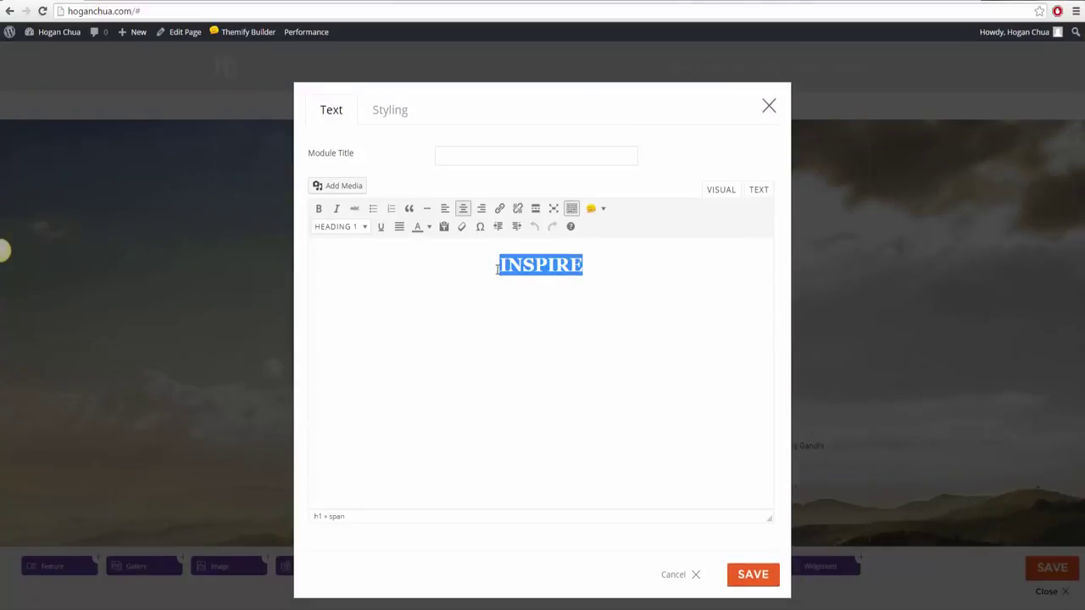
pyautogui.write('Change')
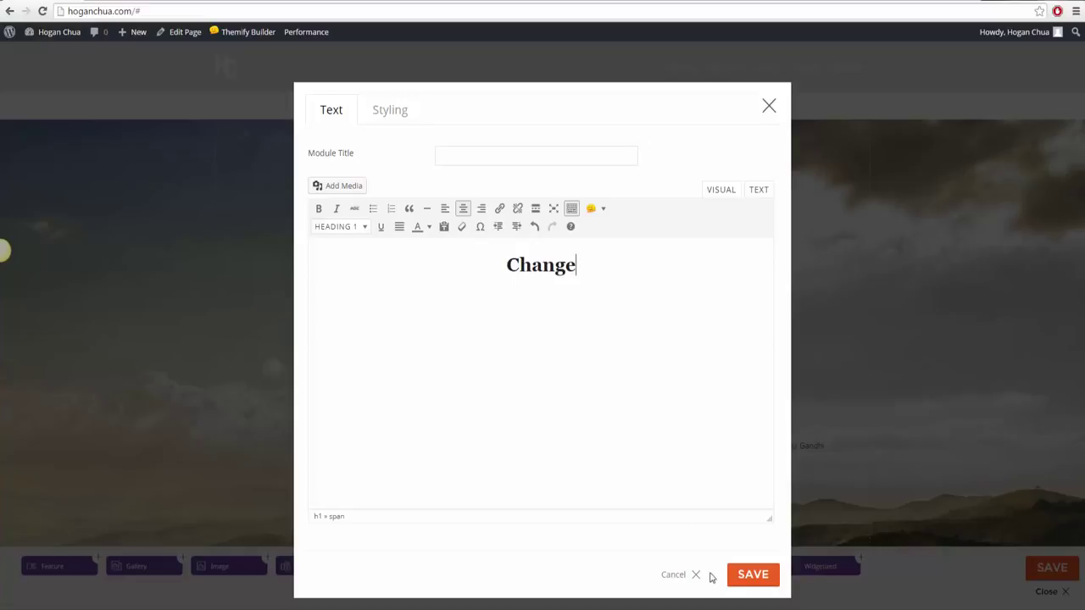
pyautogui.click(751, 578)
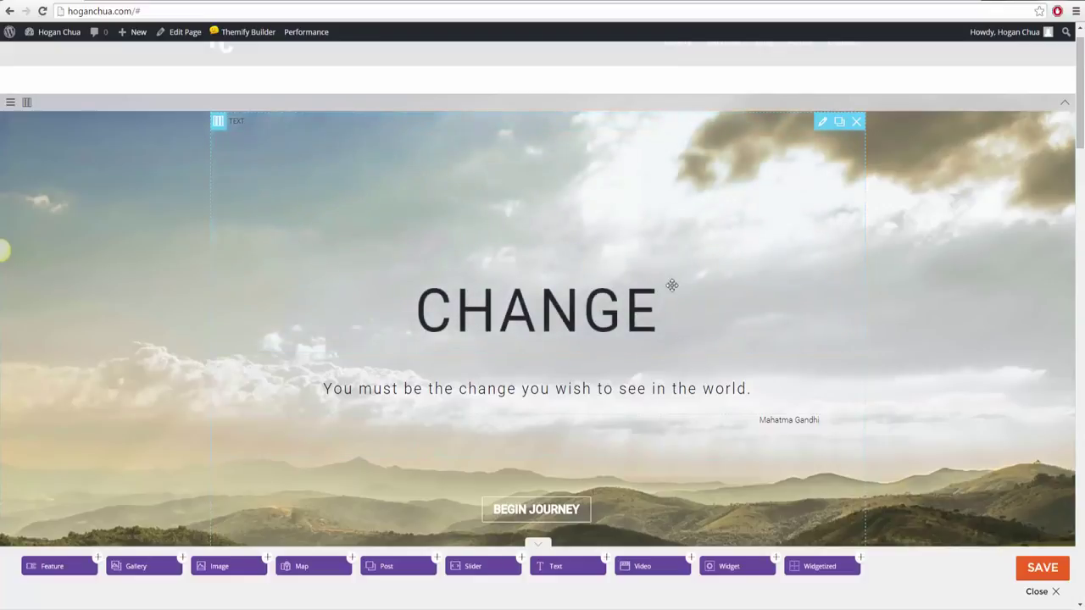
# Step: Swap the Our Mission and Our Team images and set the image row to four columns
pyautogui.scroll(-5, 543, 339)
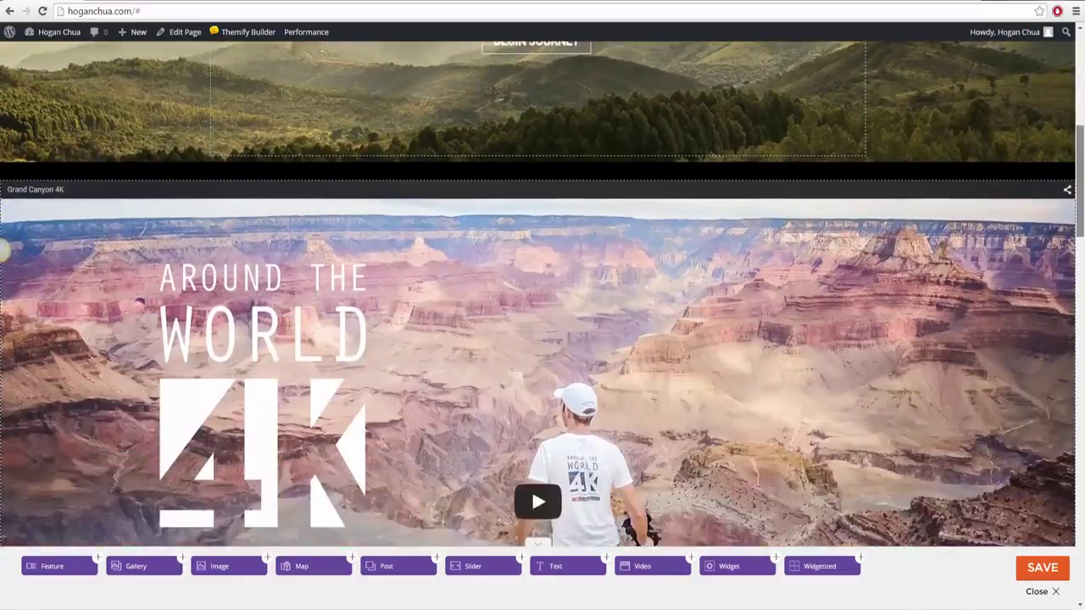
pyautogui.scroll(-10, 542, 339)
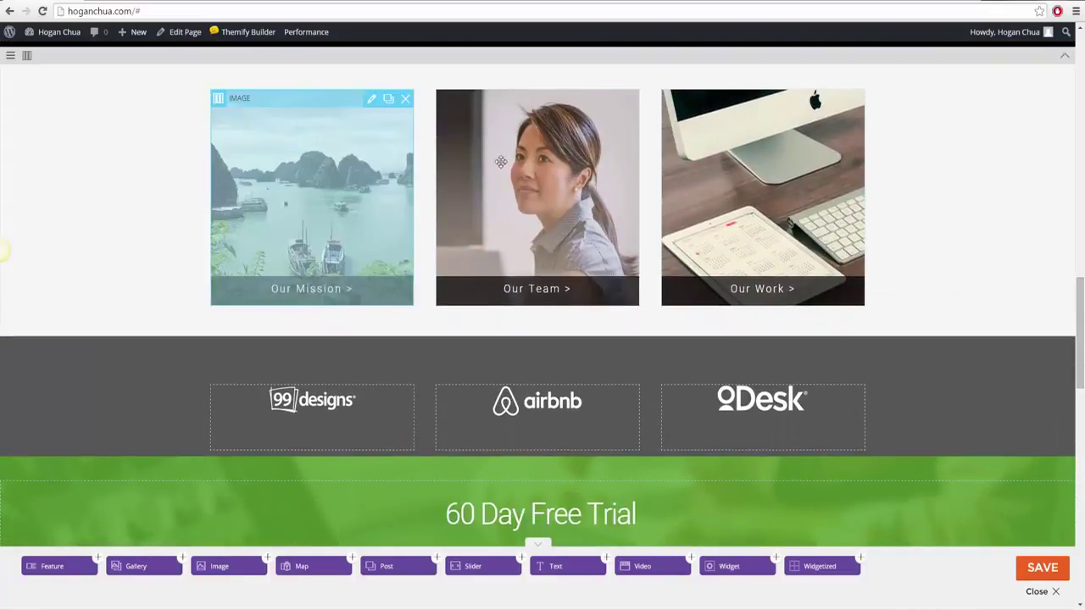
pyautogui.moveTo(319, 190); pyautogui.dragTo(534, 192)
pyautogui.moveTo(542, 355); pyautogui.dragTo(288, 219)
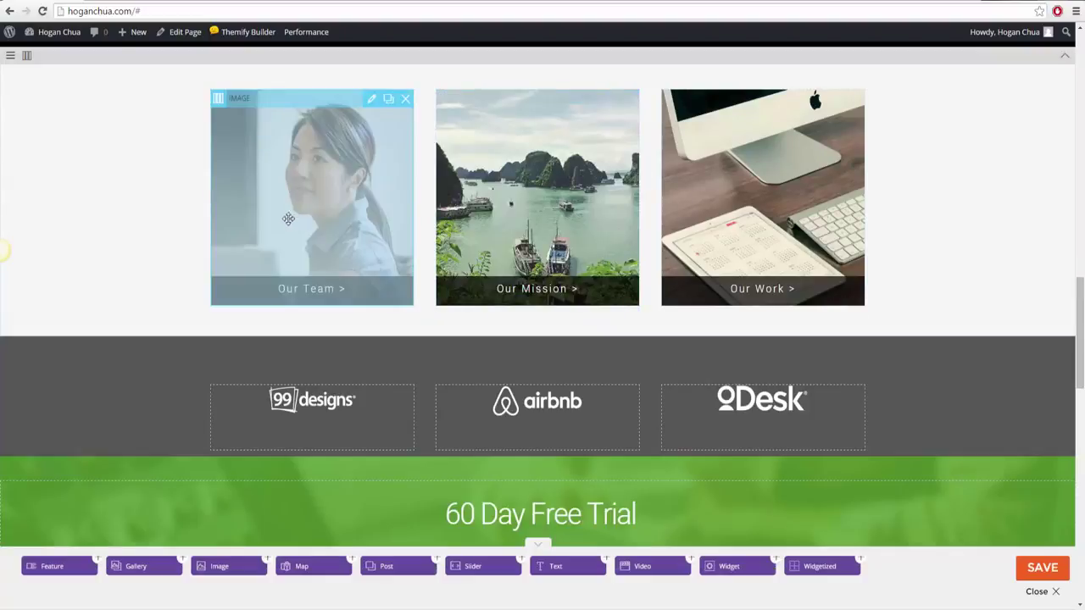
pyautogui.moveTo(26, 56)
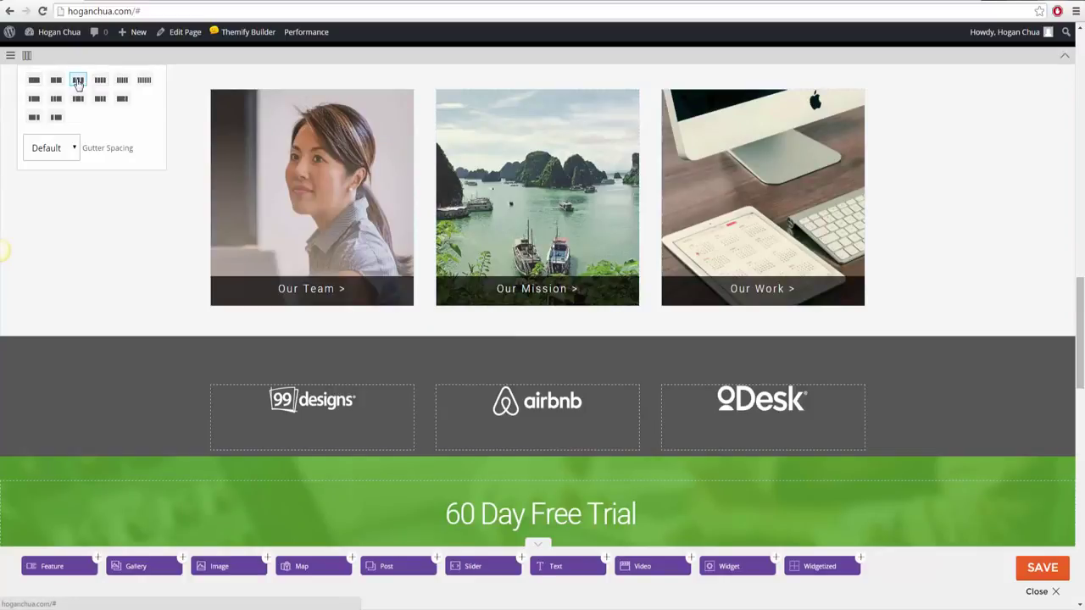
pyautogui.click(100, 79)
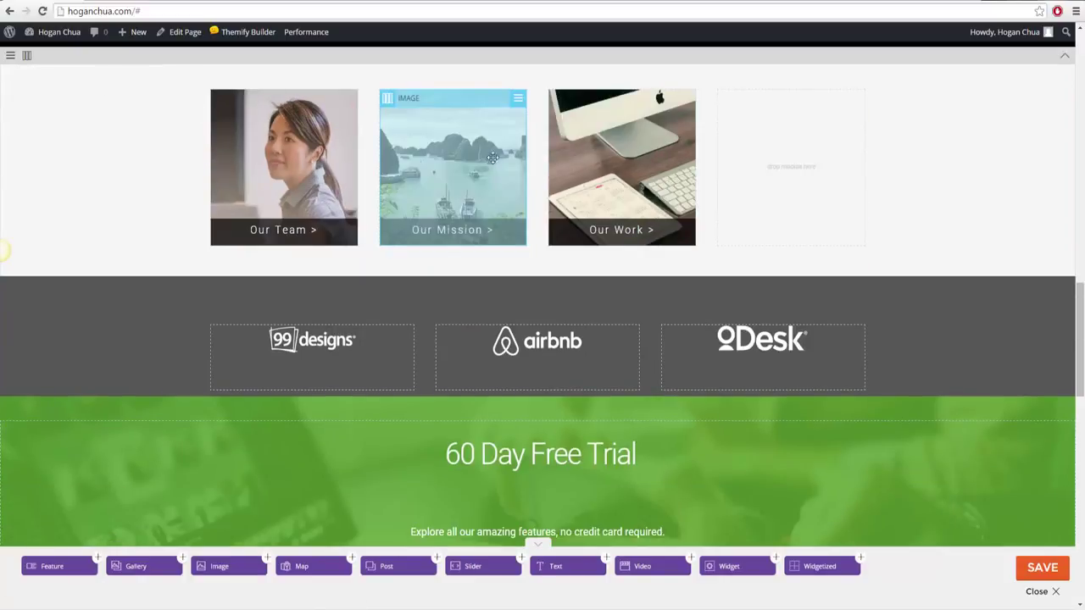
# Step: Move the 99designs logo into the middle column so airbnb comes first
pyautogui.scroll(-1, 509, 339)
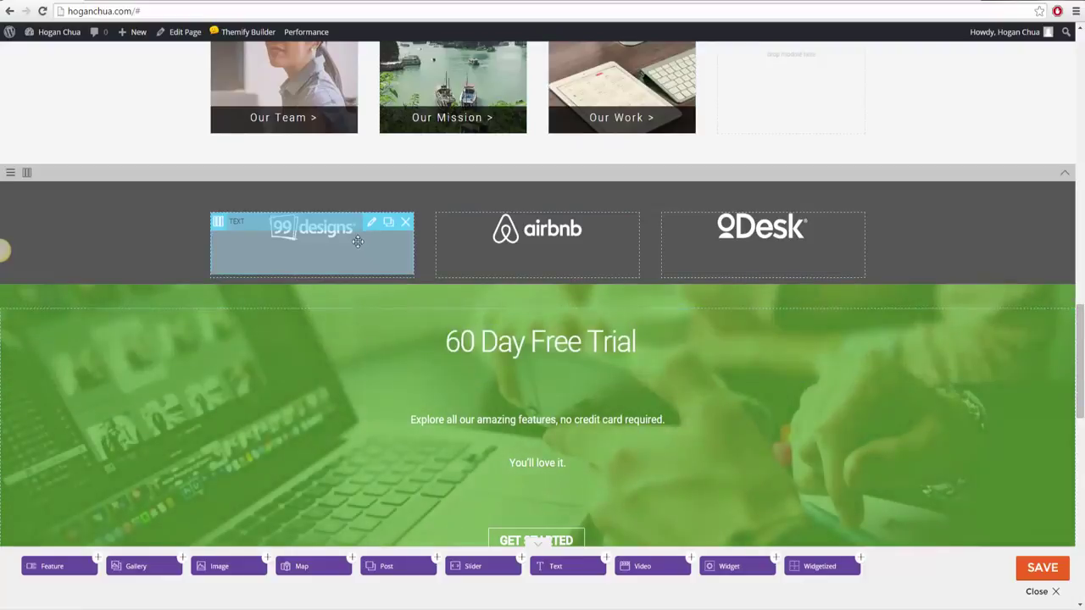
pyautogui.moveTo(358, 242); pyautogui.dragTo(370, 274)
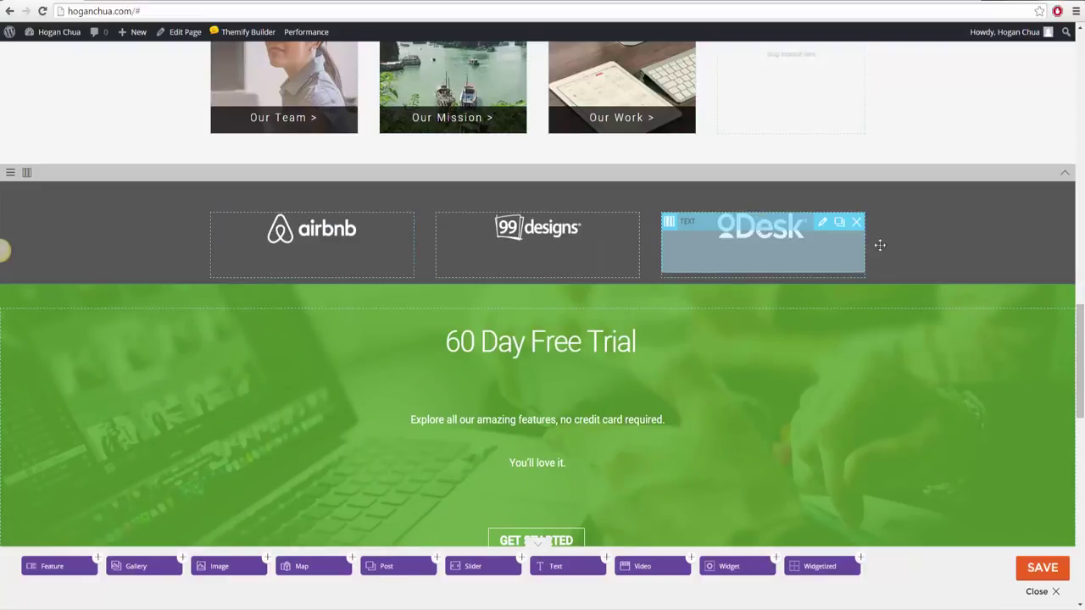
pyautogui.scroll(-1, 1081, 346)
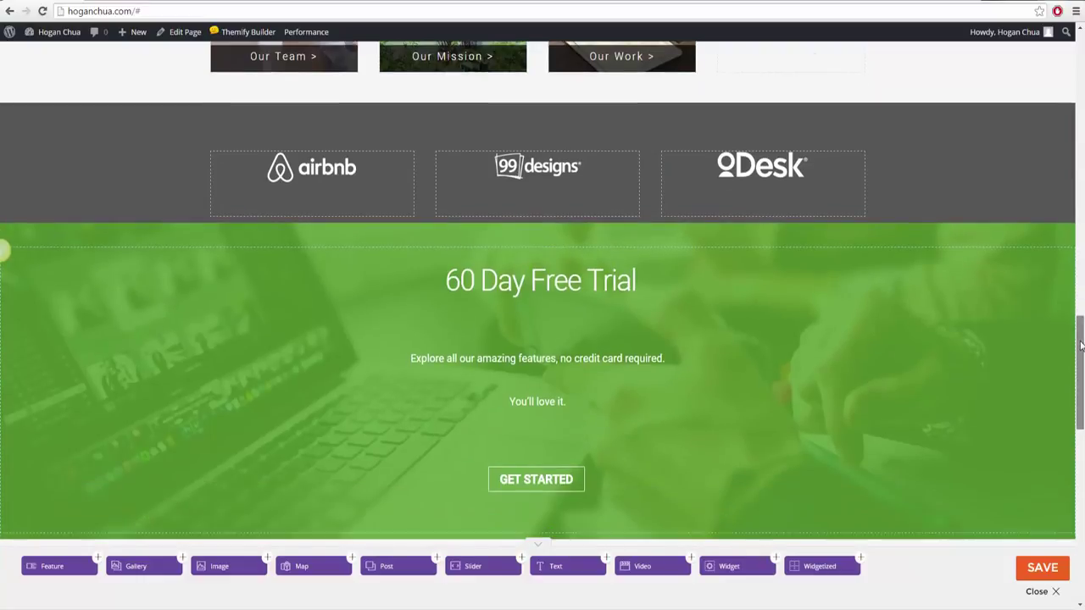
pyautogui.moveTo(1081, 346)
pyautogui.mouseDown()
pyautogui.moveTo(1064, 246)
pyautogui.moveTo(1057, 300)
pyautogui.moveTo(1080, 339)
pyautogui.moveTo(1080, 393)
pyautogui.moveTo(1080, 339)
pyautogui.mouseUp()
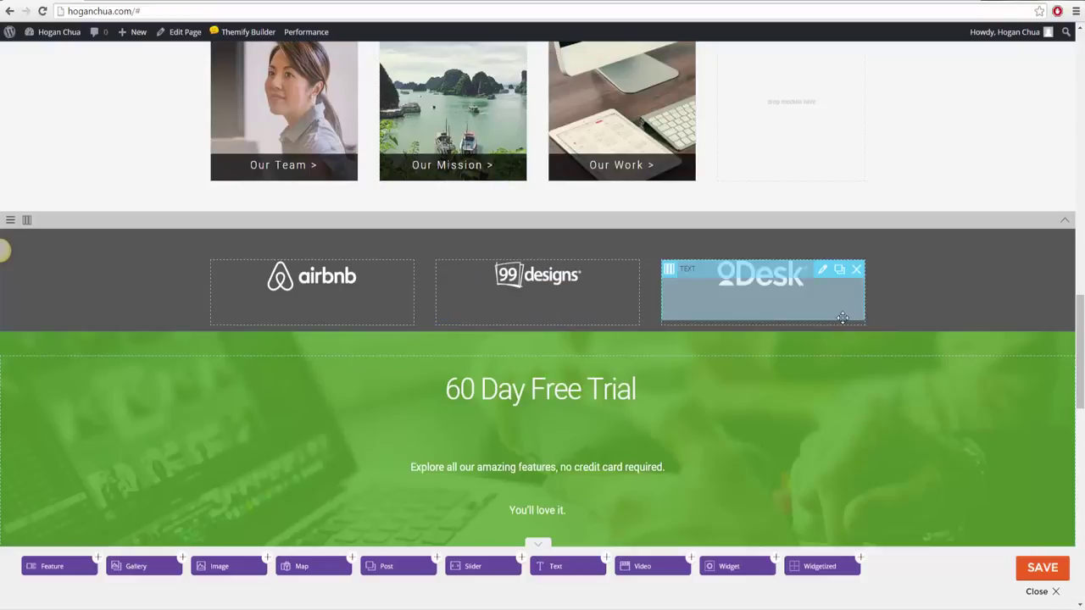
pyautogui.moveTo(1080, 339); pyautogui.dragTo(1080, 491)
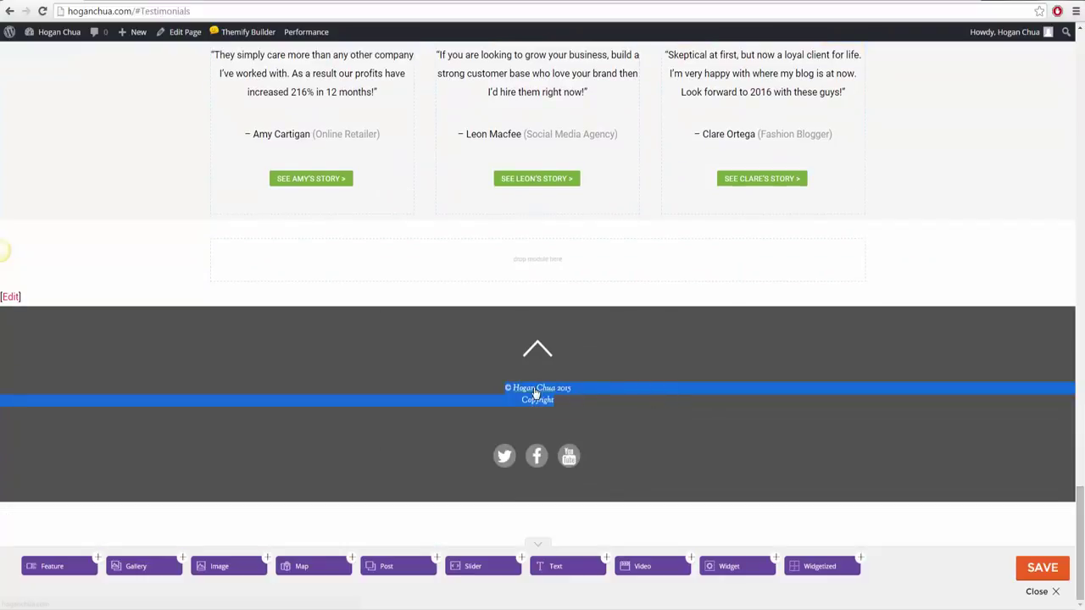
# Step: Select the footer copyright lines
pyautogui.click(560, 404)
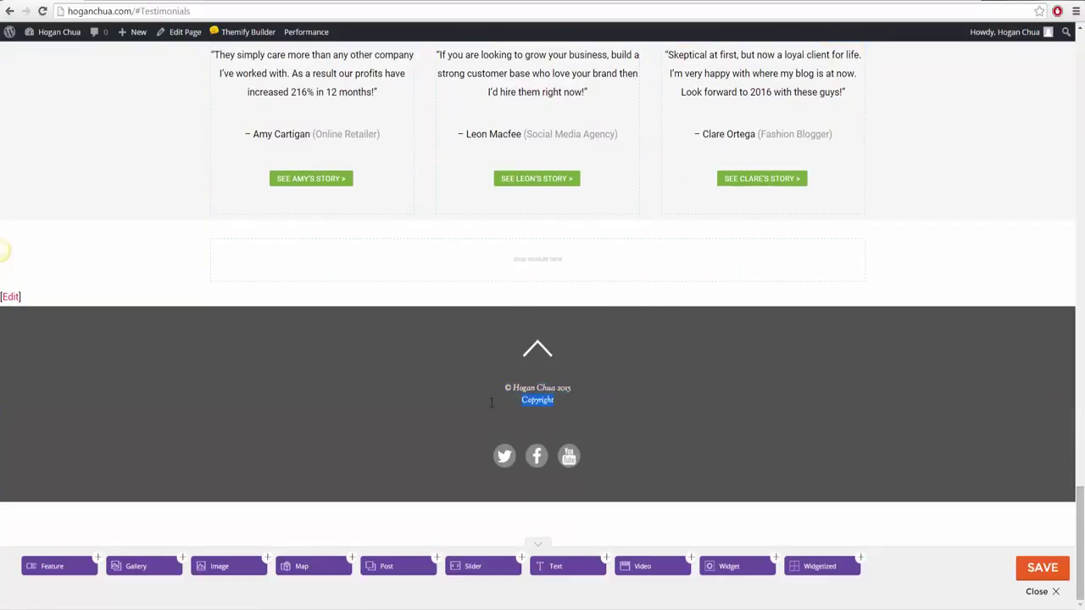
pyautogui.moveTo(561, 403); pyautogui.dragTo(481, 389)
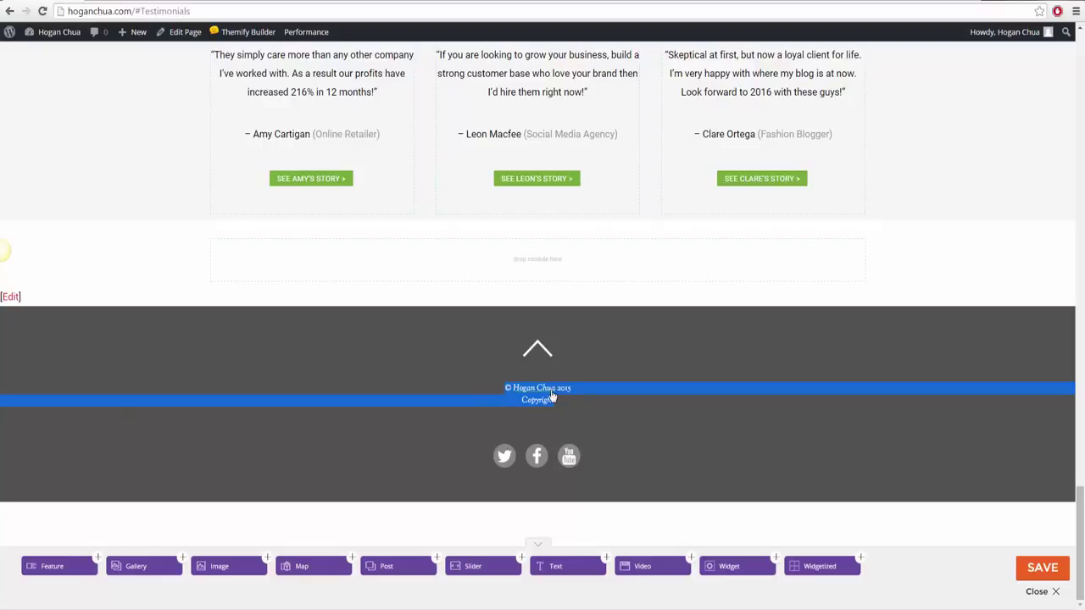
pyautogui.moveTo(1079, 514); pyautogui.dragTo(1074, 17)
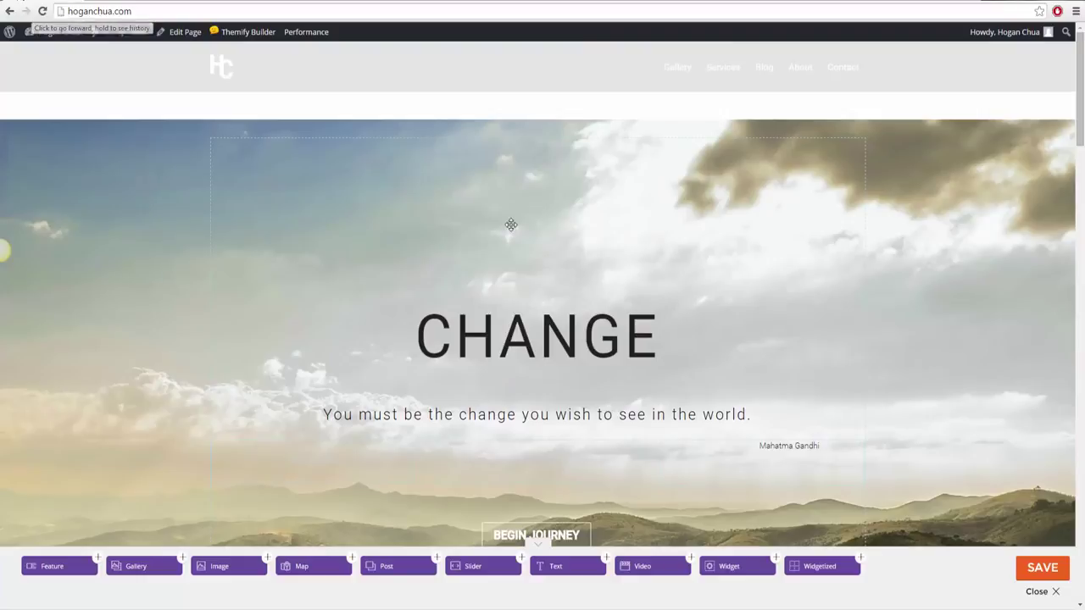
pyautogui.scroll(-3, 629, 270)
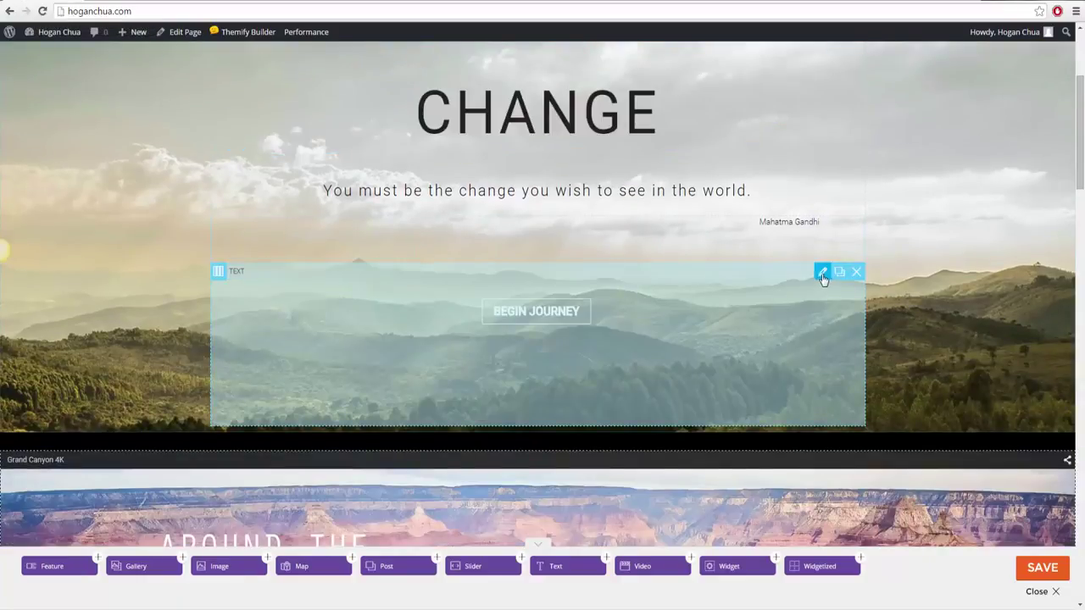
pyautogui.click(822, 272)
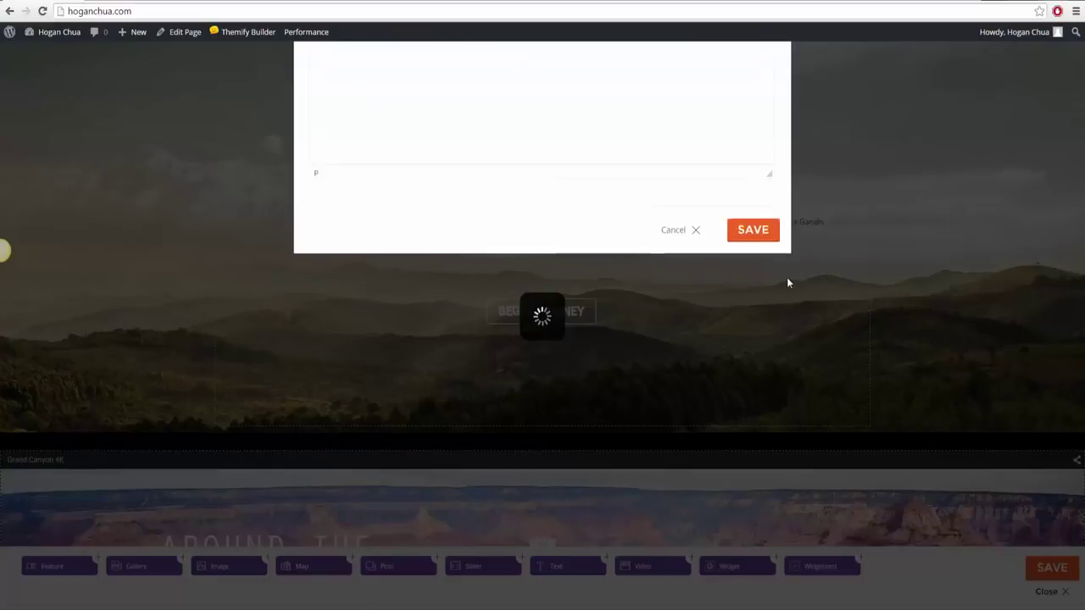
pyautogui.click(591, 209)
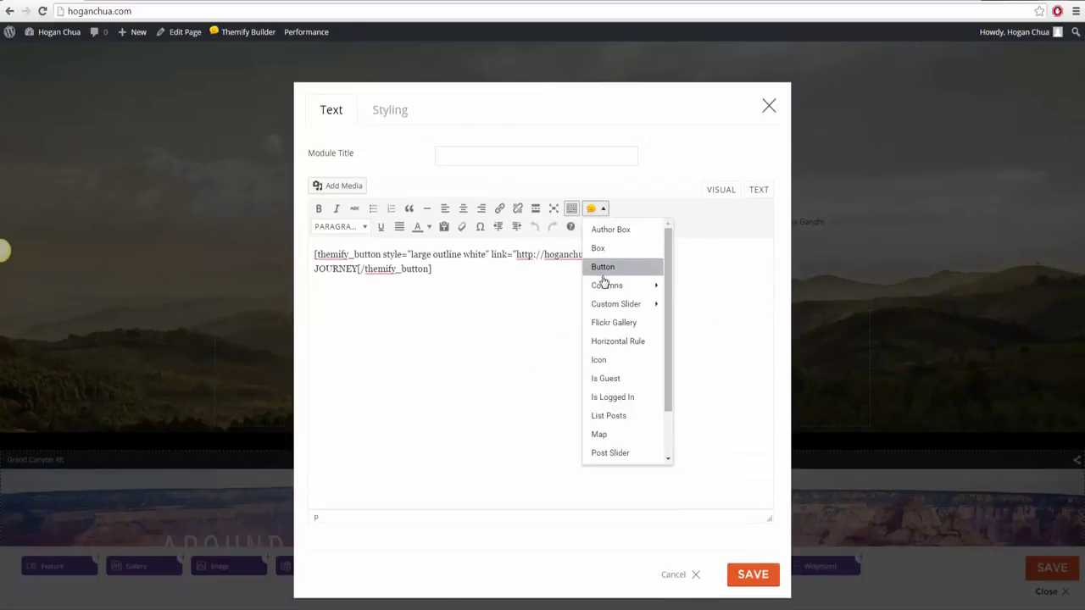
pyautogui.click(603, 269)
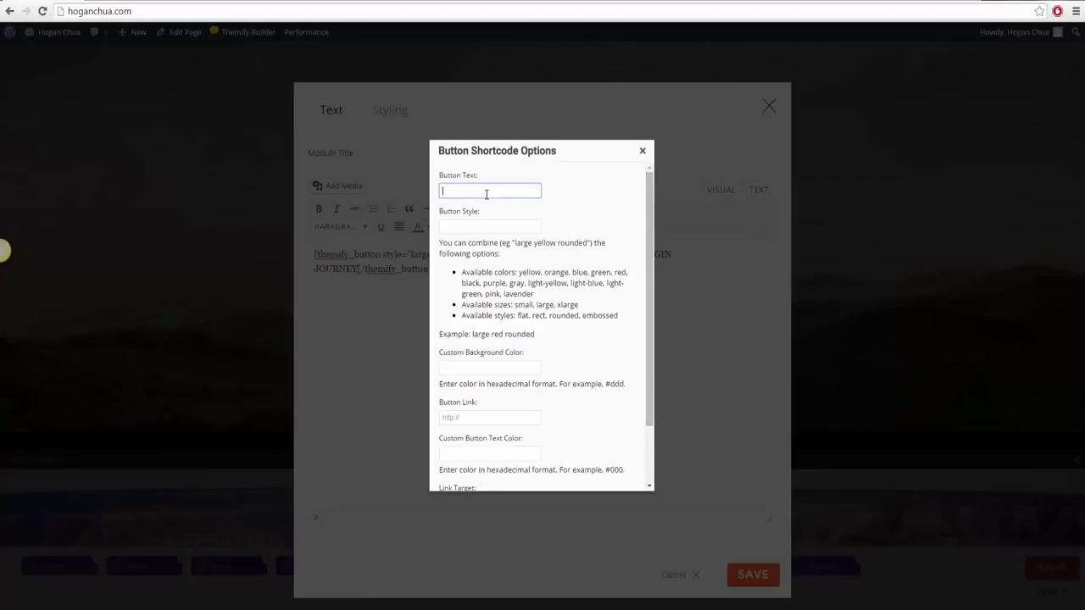
pyautogui.write('Text')
pyautogui.press('Tab')
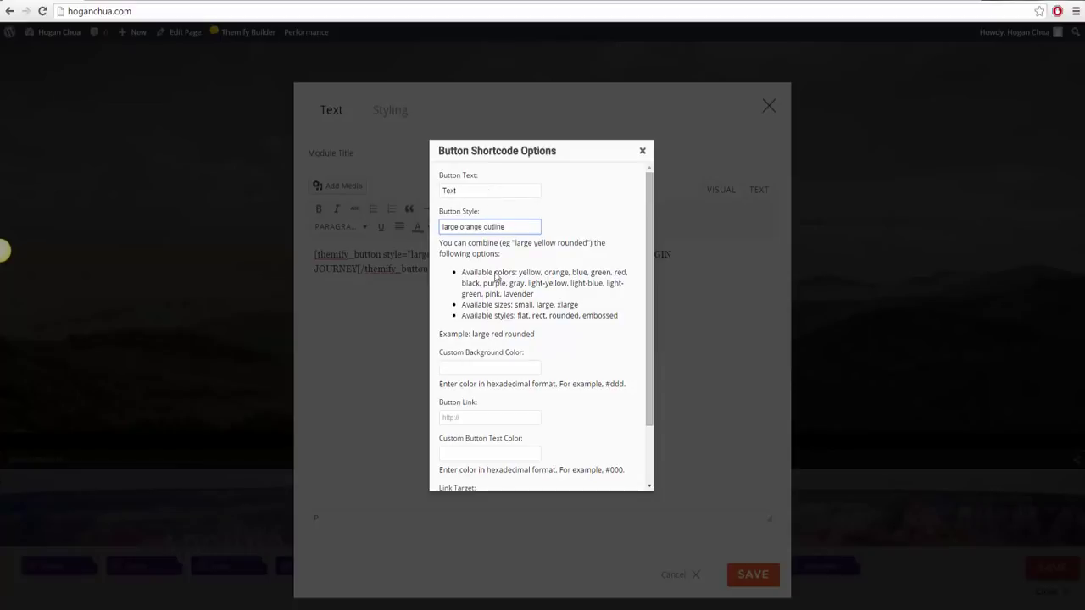
pyautogui.click(463, 420)
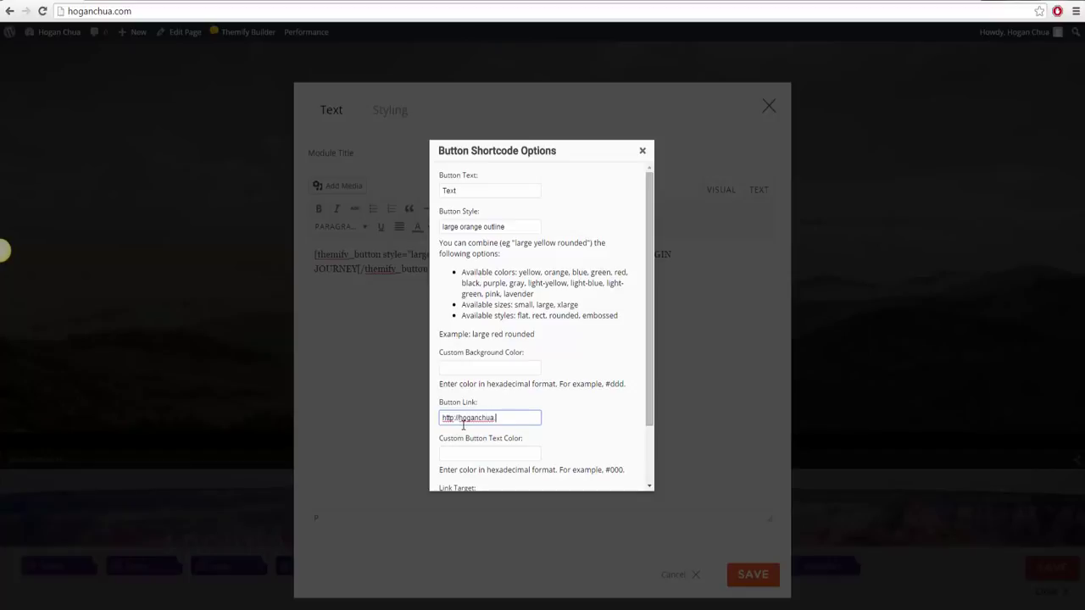
pyautogui.scroll(-2, 636, 381)
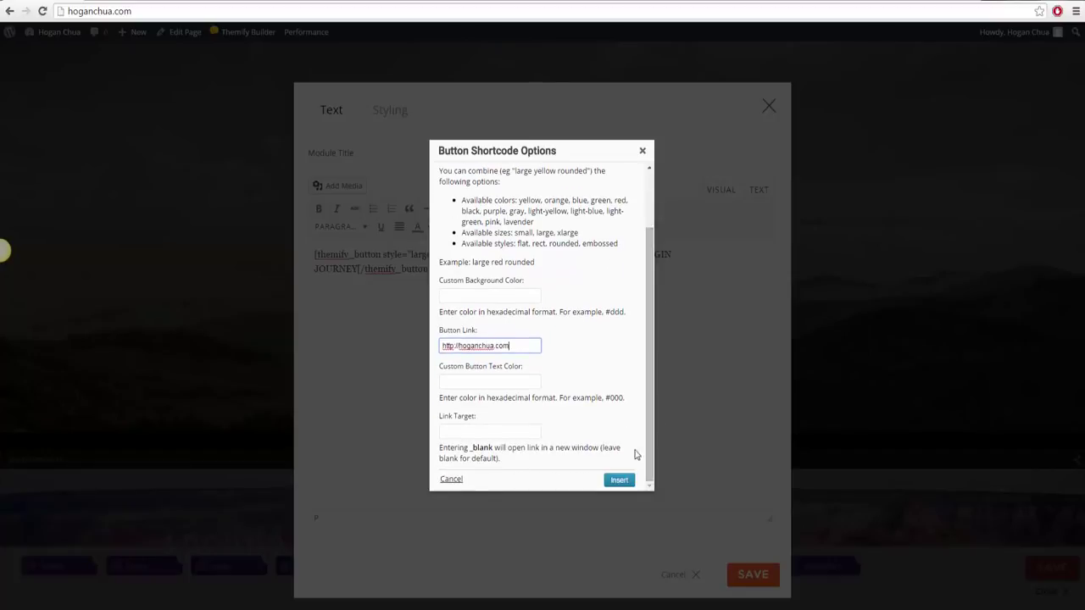
pyautogui.click(618, 479)
pyautogui.click(753, 580)
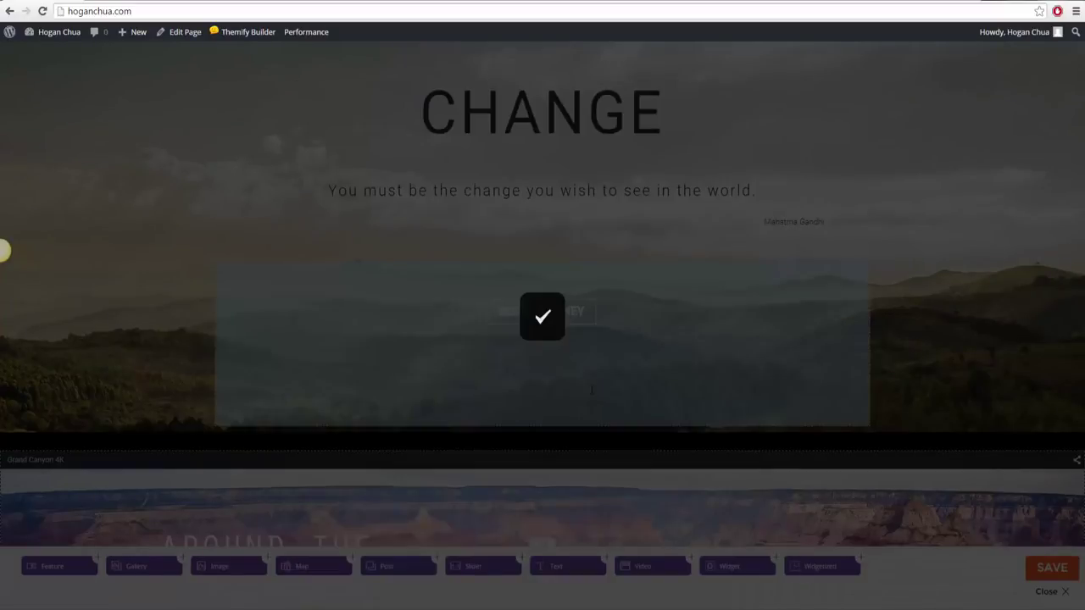
pyautogui.scroll(-3, 591, 391)
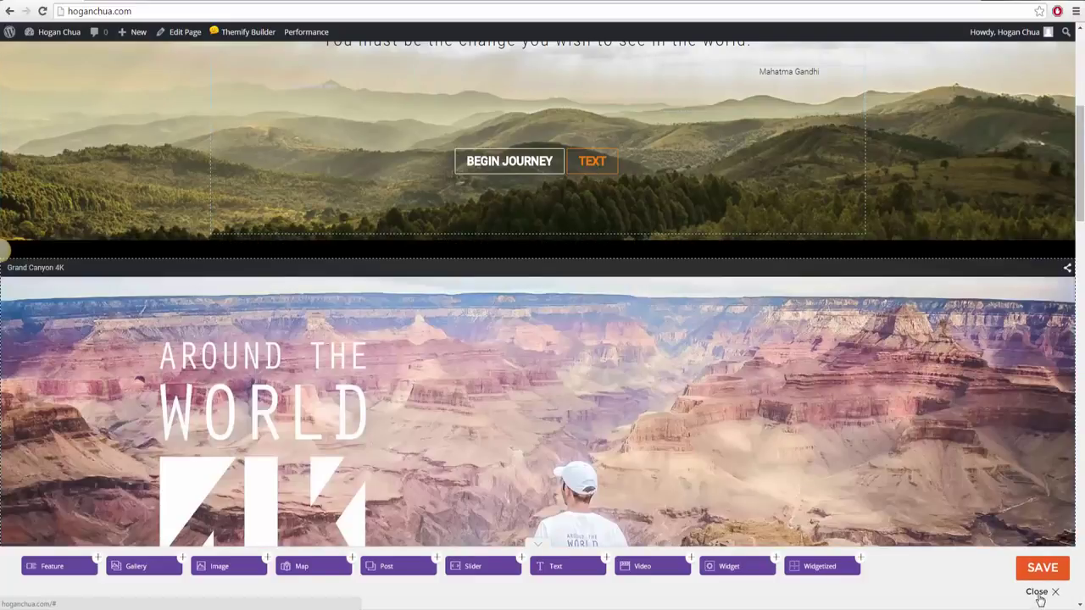
# Step: Add a Slider module to the hero row, set Display to Images, then close it unsaved
pyautogui.scroll(-3, 678, 483)
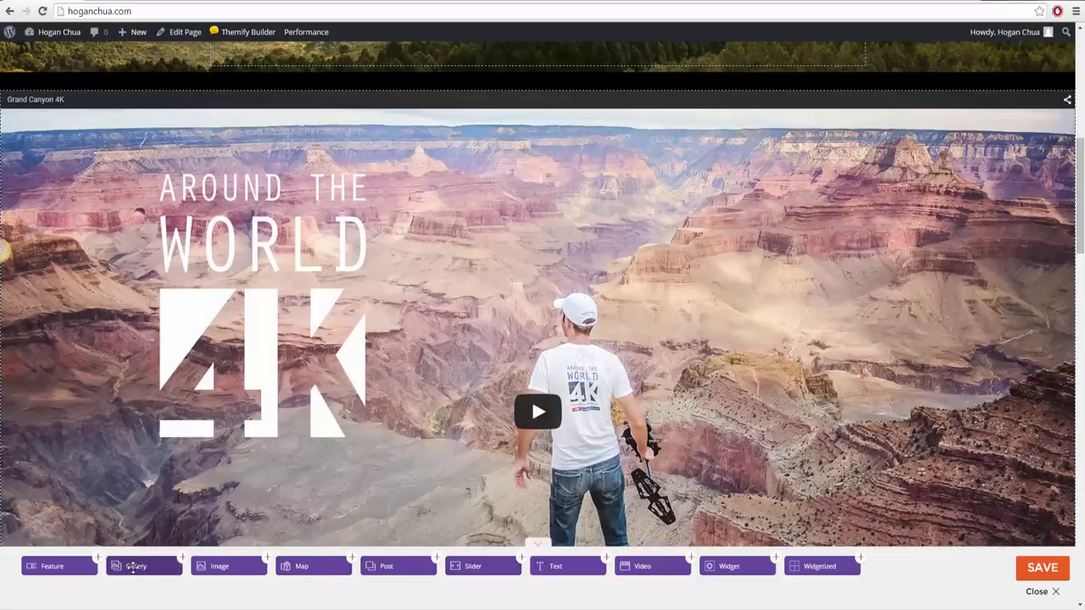
pyautogui.scroll(4, 229, 566)
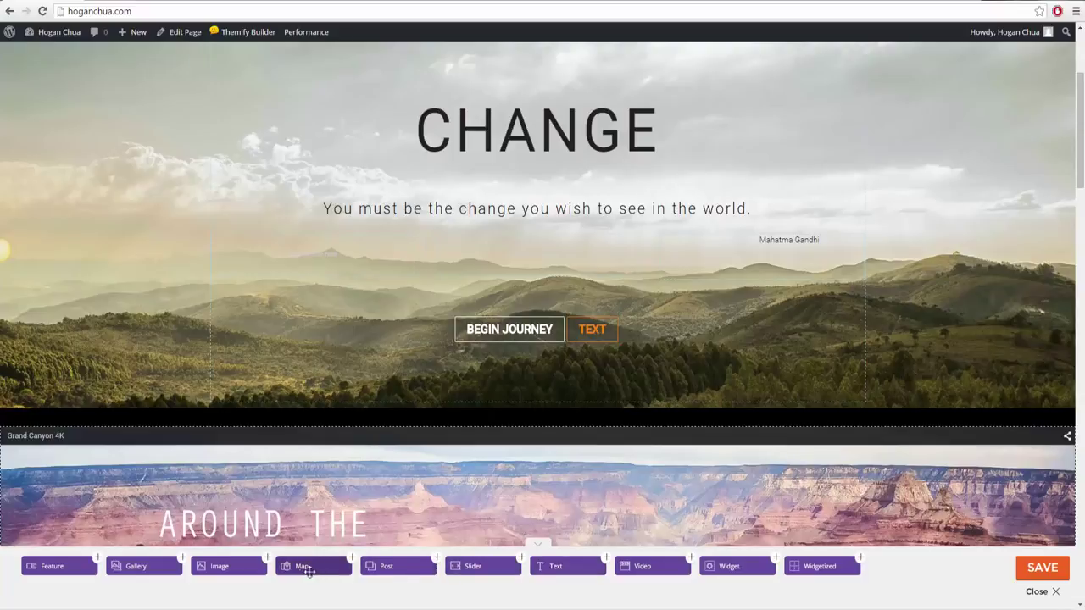
pyautogui.moveTo(604, 473); pyautogui.dragTo(653, 385)
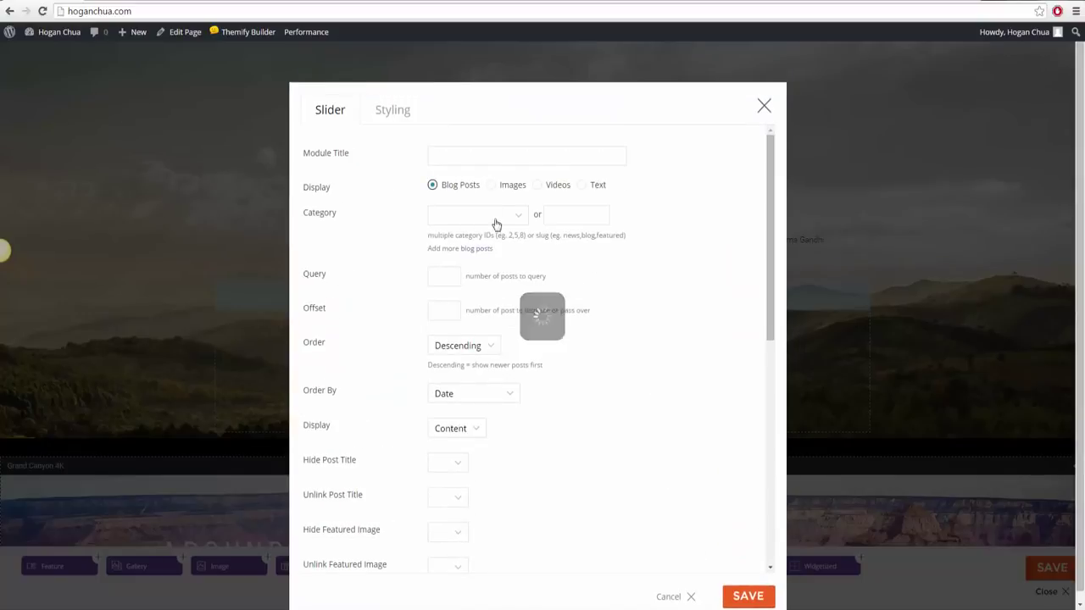
pyautogui.click(490, 185)
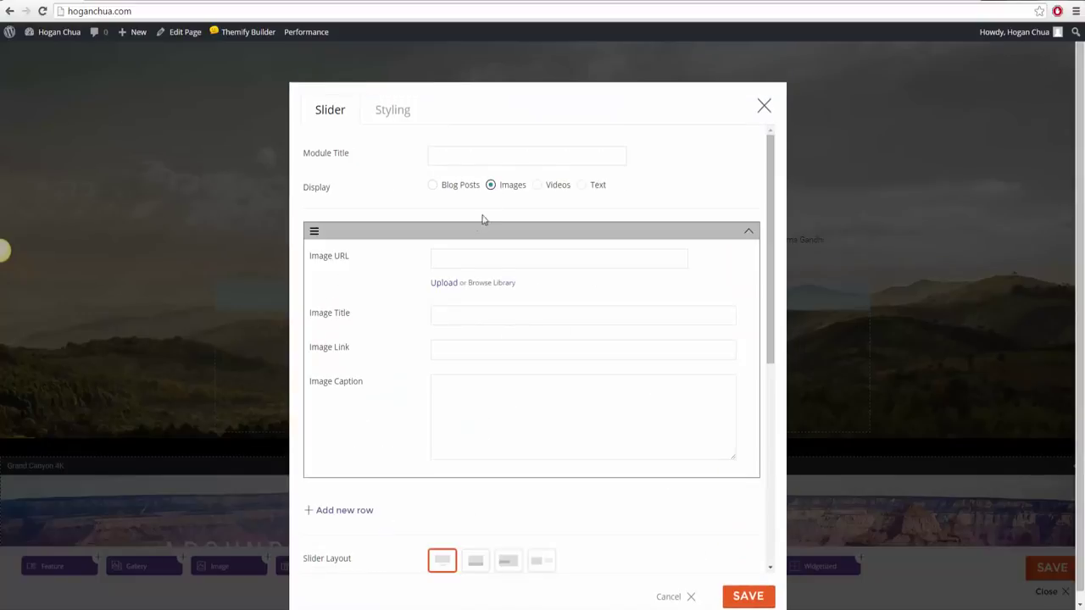
pyautogui.click(764, 107)
# Step: Exit the page builder without saving the changes
pyautogui.moveTo(1080, 168); pyautogui.dragTo(1080, 127)
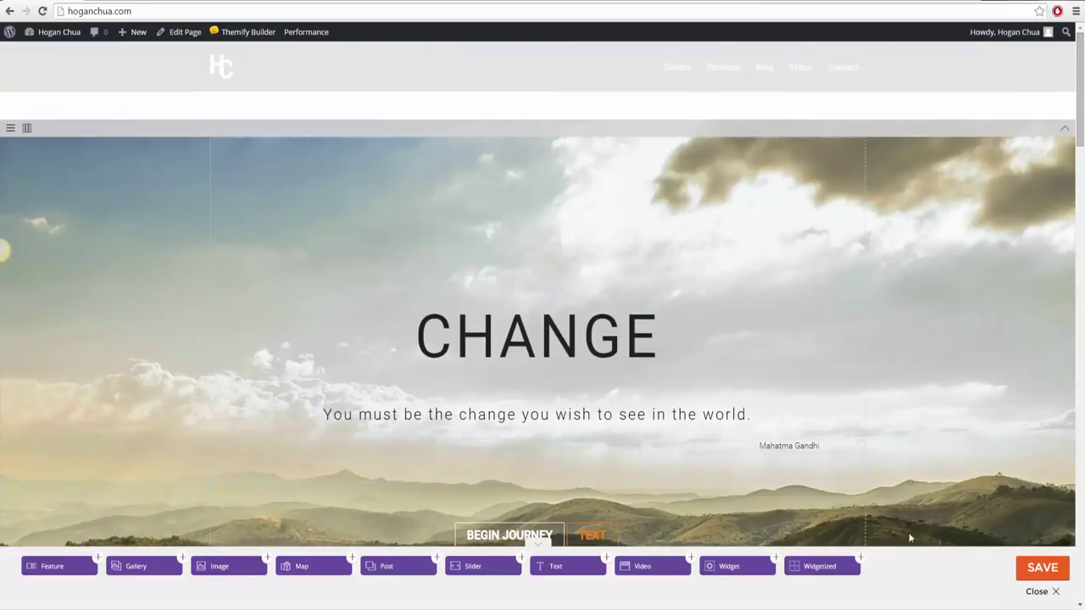
pyautogui.click(1043, 591)
pyautogui.click(599, 88)
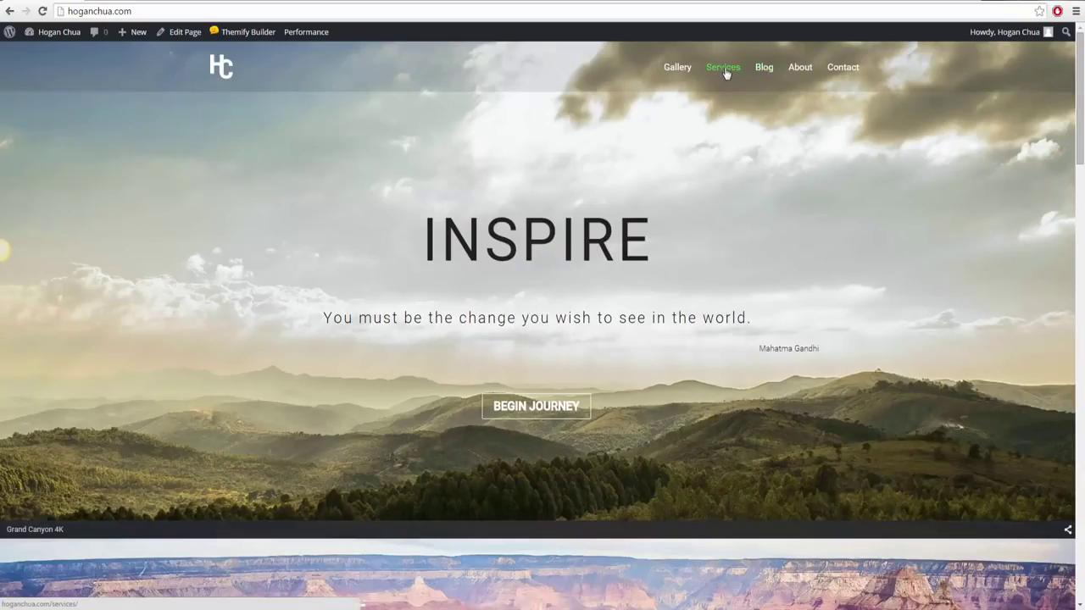
# Step: Go to the Services page and turn on the page builder
pyautogui.click(724, 73)
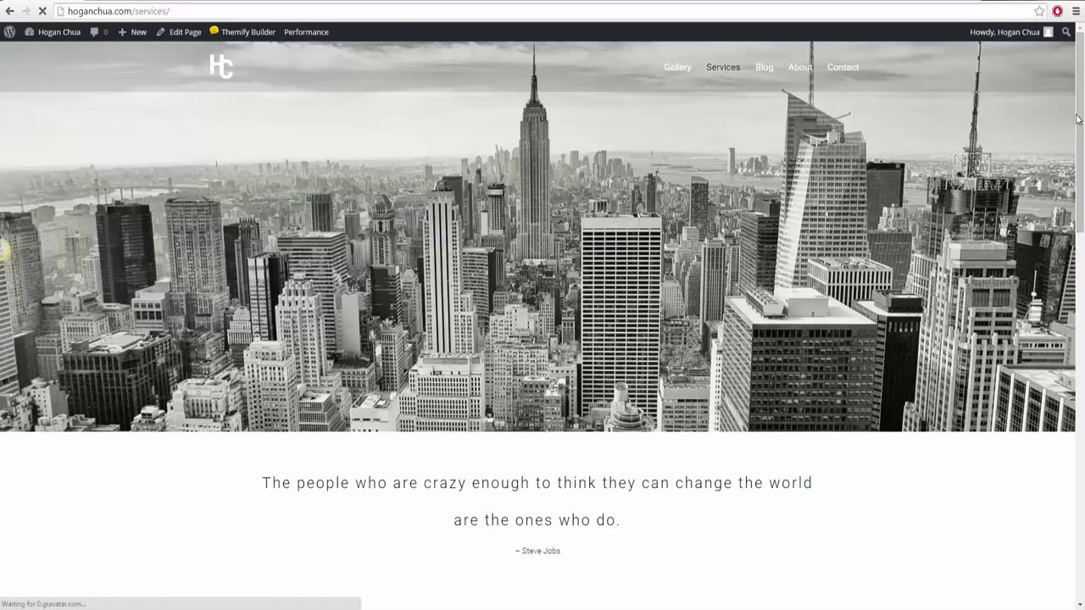
pyautogui.scroll(-5, 1078, 119)
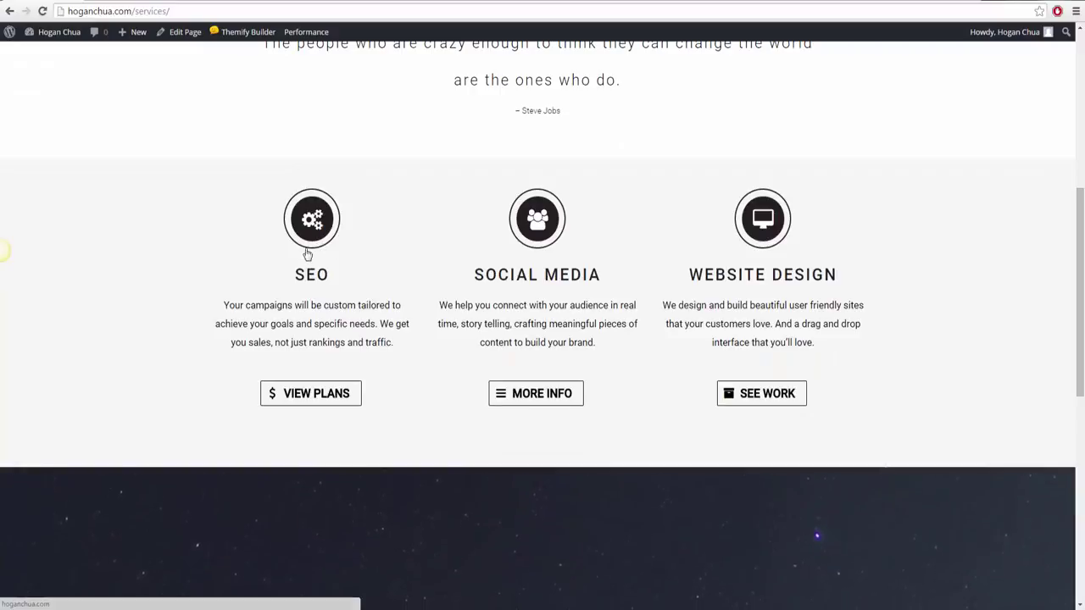
pyautogui.moveTo(248, 32)
pyautogui.click(244, 56)
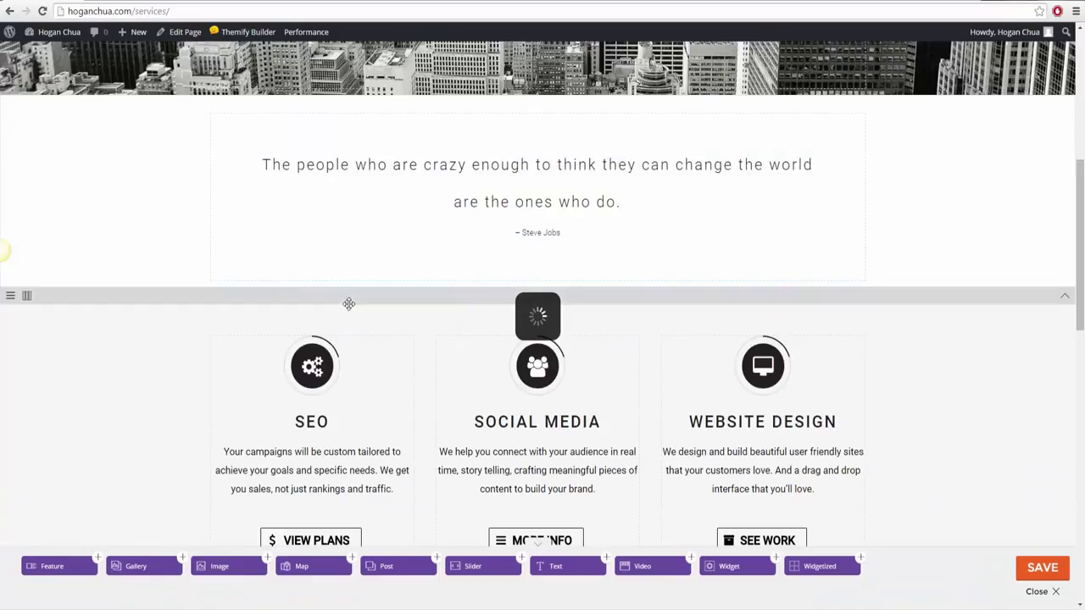
pyautogui.scroll(-1, 349, 303)
# Step: Give the SEO feature the fa-bug icon
pyautogui.click(370, 288)
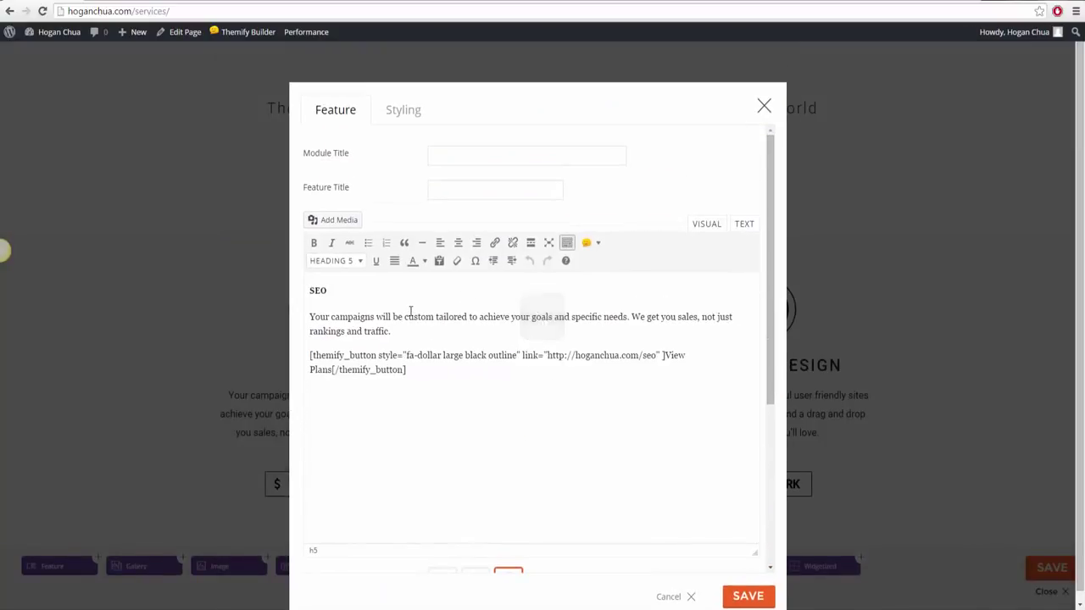
pyautogui.click(442, 374)
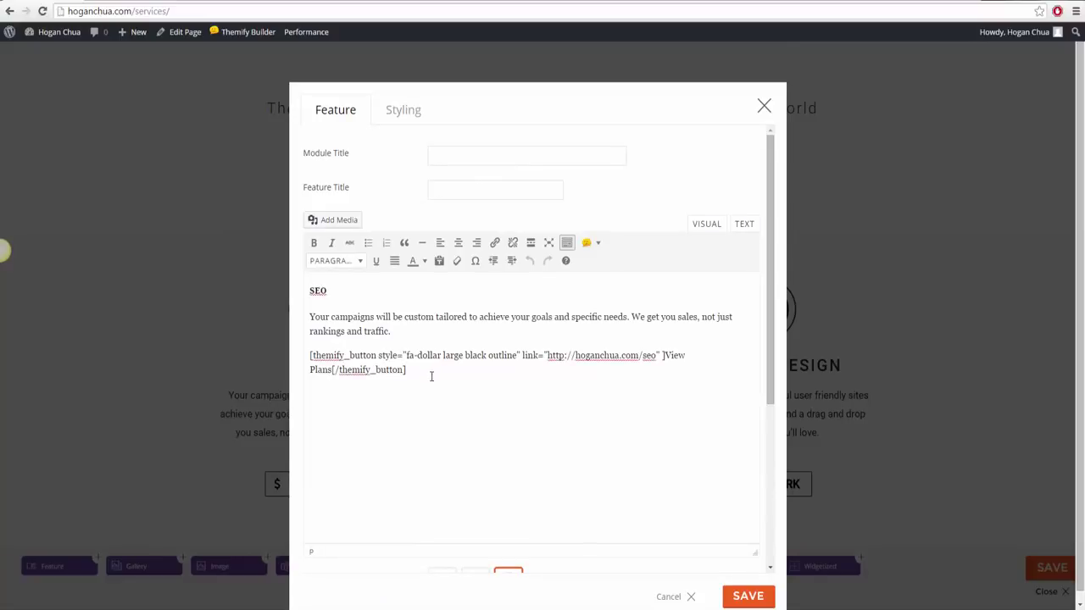
pyautogui.scroll(-4, 429, 381)
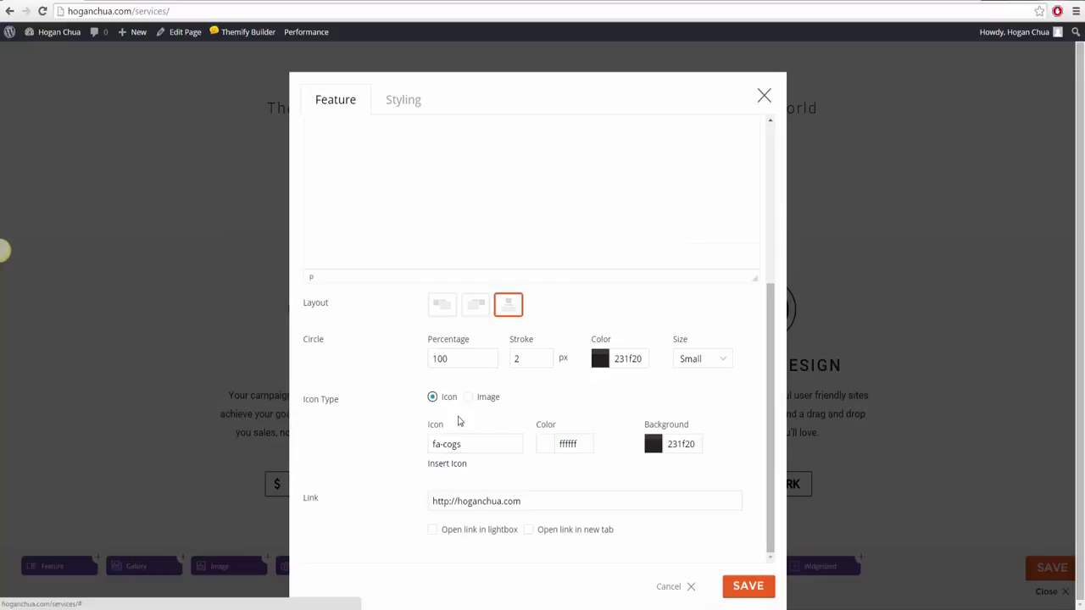
pyautogui.click(447, 463)
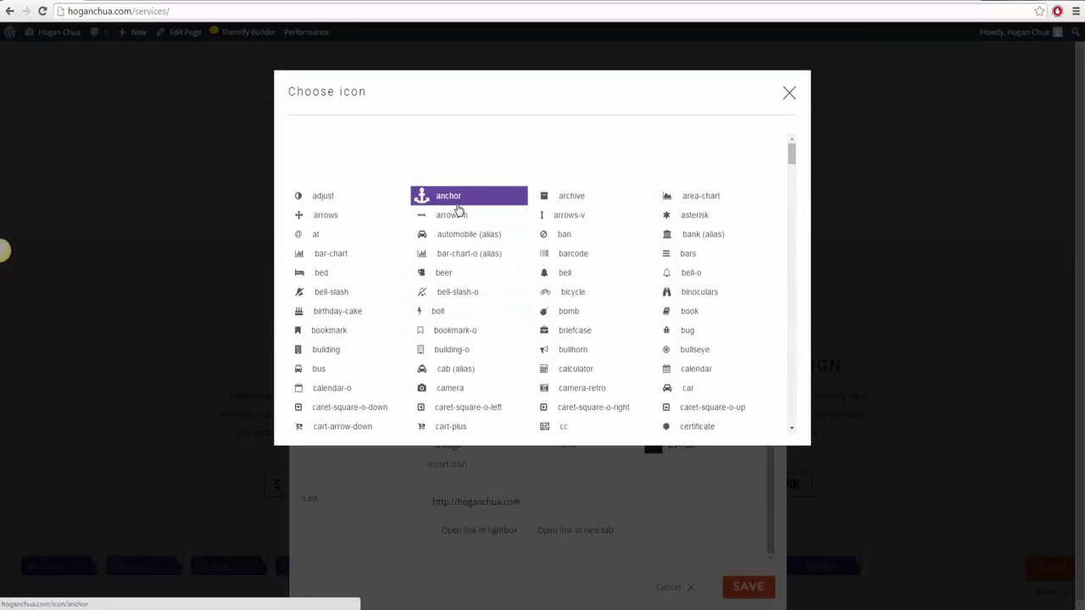
pyautogui.click(702, 335)
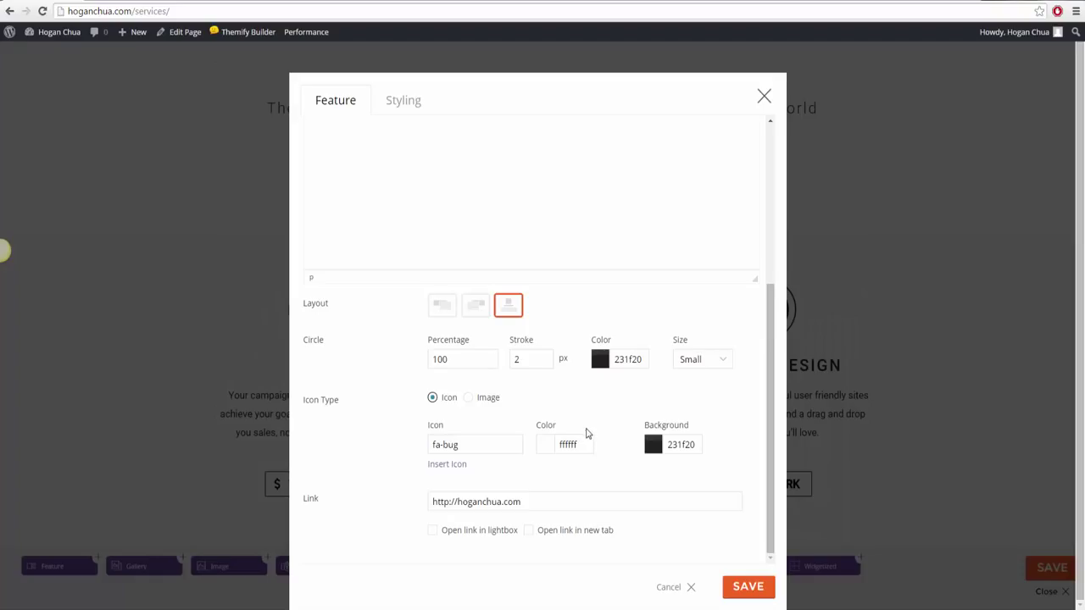
# Step: Set the SEO circle colour and icon background to pink fa5a82 and save the feature
pyautogui.click(600, 360)
pyautogui.moveTo(645, 370); pyautogui.dragTo(615, 373)
pyautogui.rightClick(627, 359)
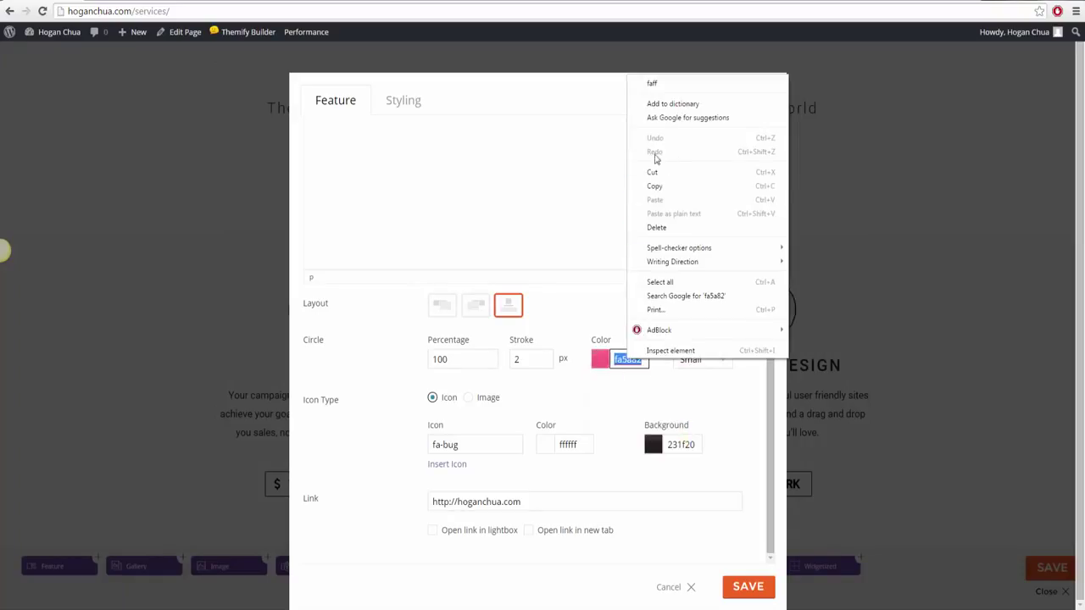
pyautogui.click(654, 186)
pyautogui.moveTo(697, 446); pyautogui.dragTo(428, 403)
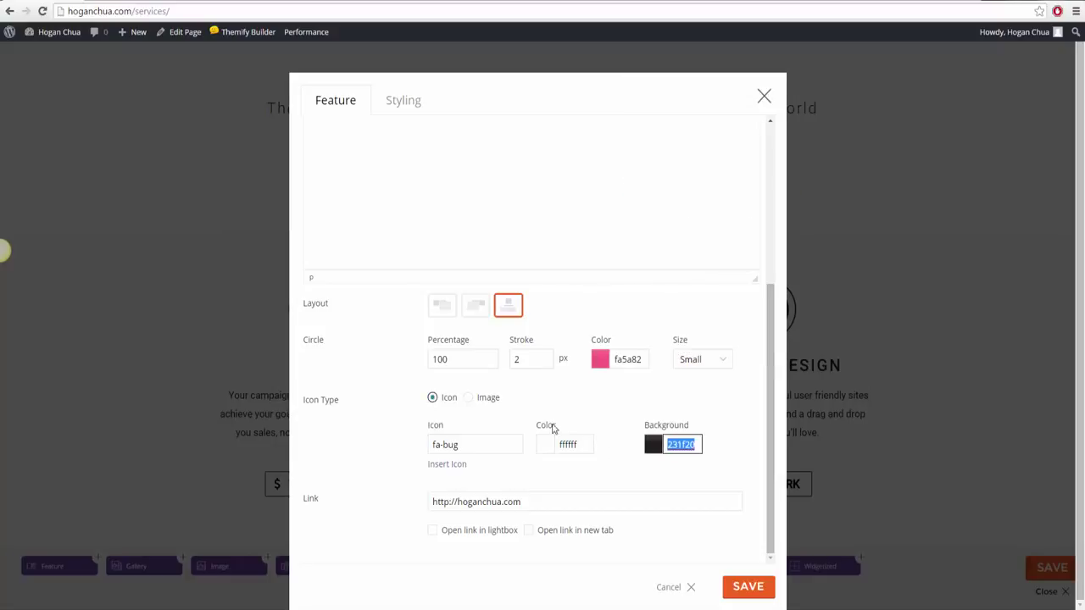
pyautogui.hotkey('ctrl', 'v')
pyautogui.click(749, 587)
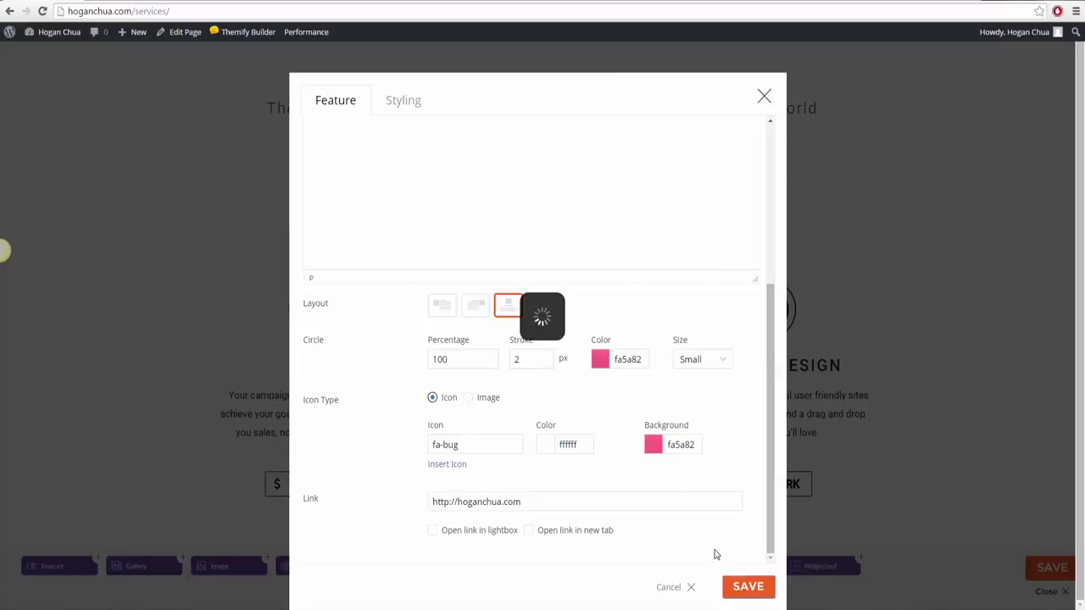
# Step: Review the updated Services page and close the page builder
pyautogui.scroll(-2, 624, 226)
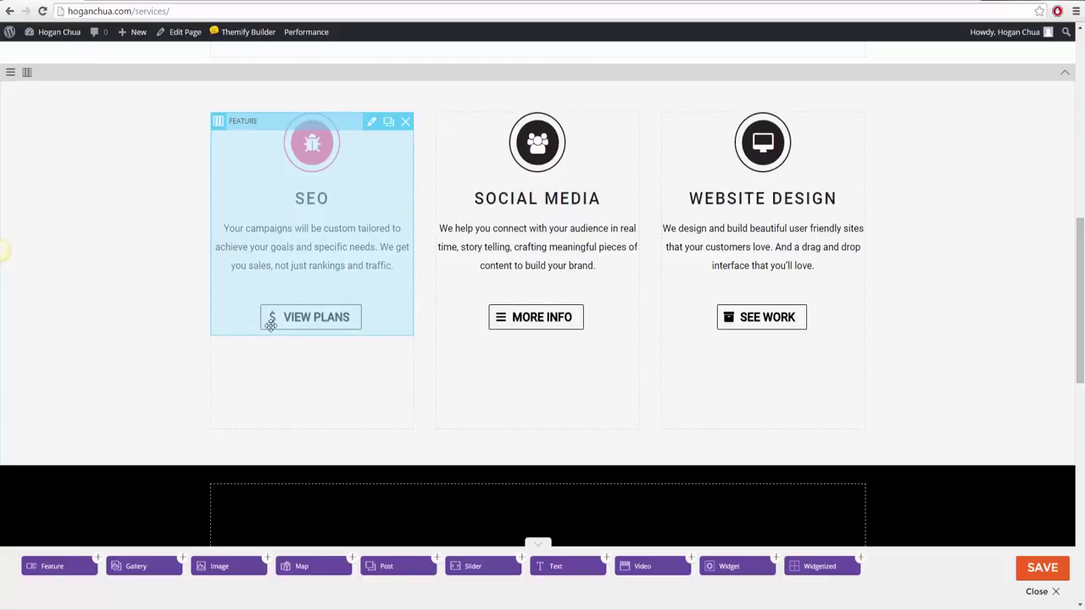
pyautogui.scroll(-4, 319, 273)
pyautogui.click(1053, 579)
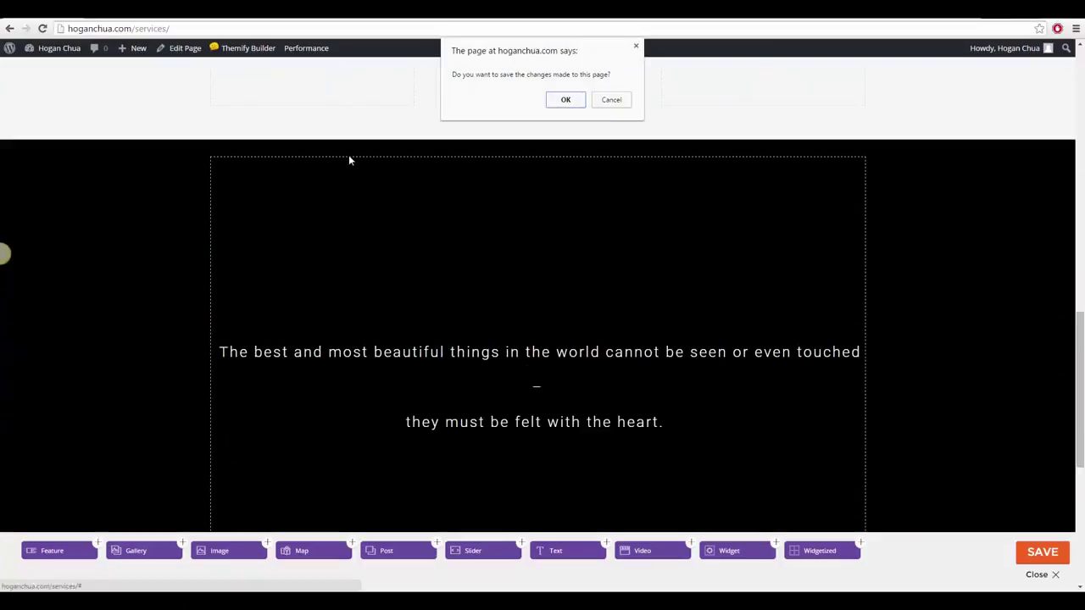
# Step: Leave the builder and reload the Services page to review it
pyautogui.click(610, 103)
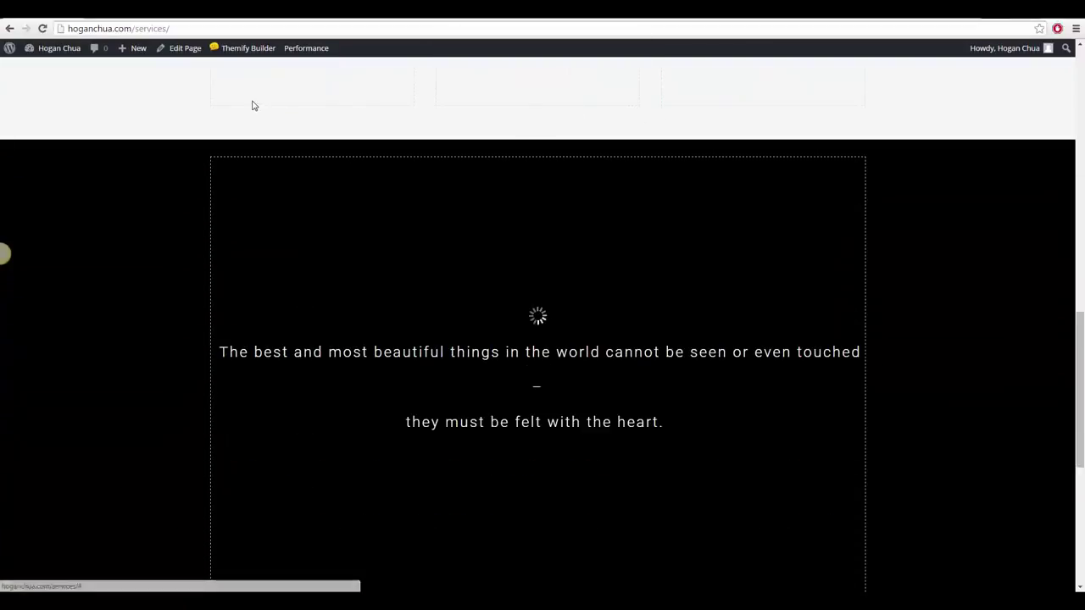
pyautogui.click(42, 31)
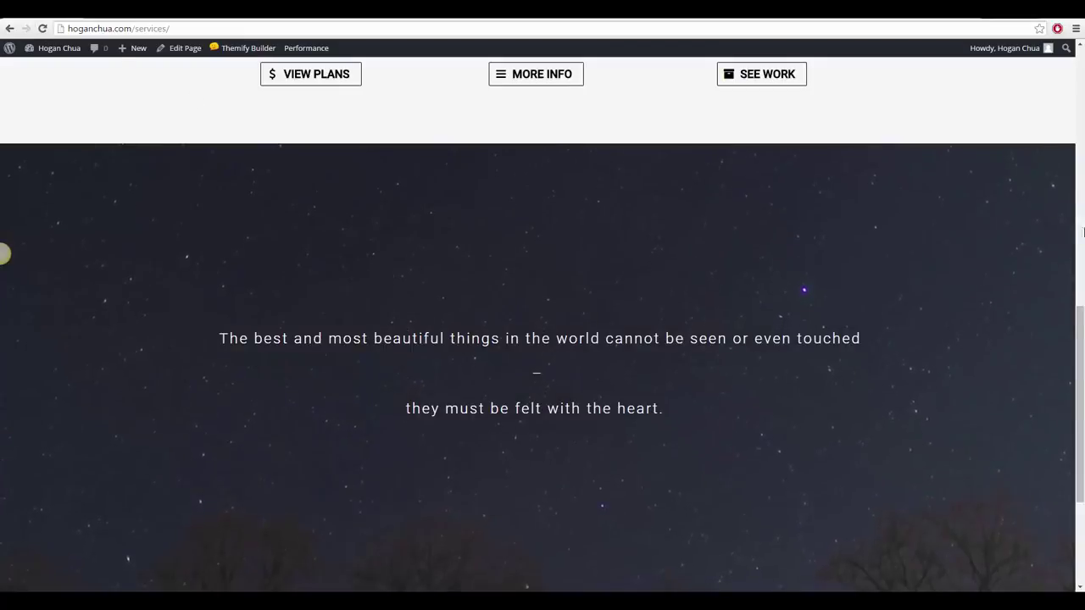
pyautogui.scroll(-2, 803, 357)
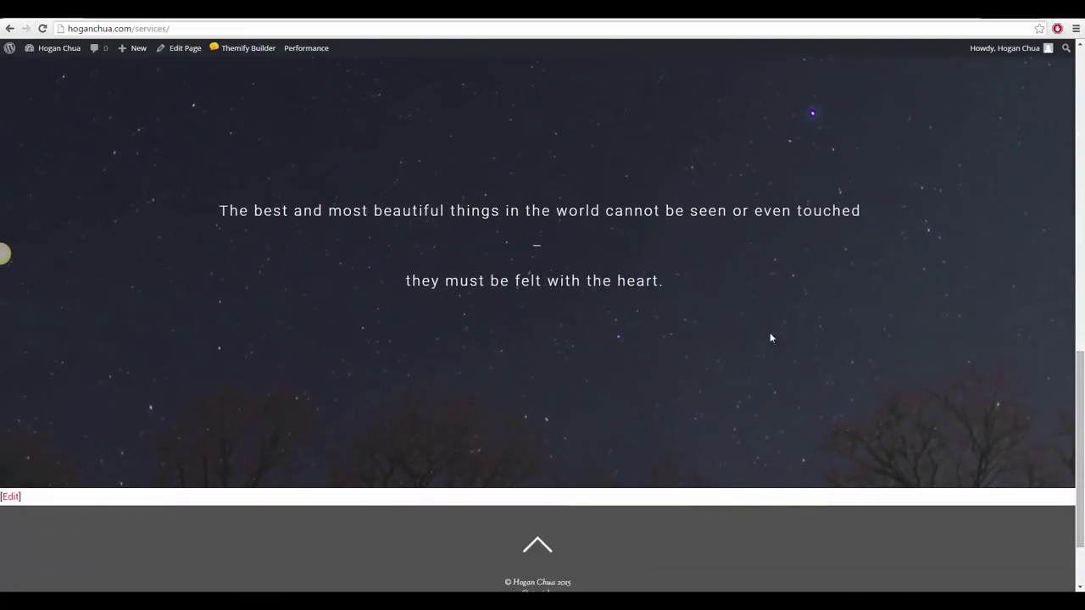
pyautogui.moveTo(1080, 400); pyautogui.dragTo(1062, 87)
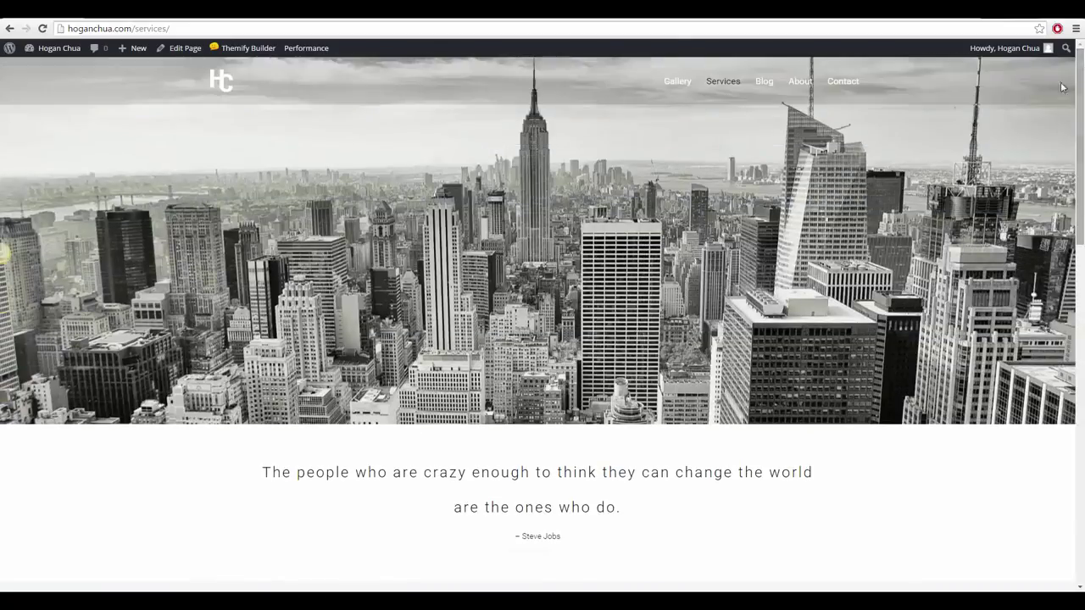
# Step: Browse the site's Blog and About pages
pyautogui.click(765, 82)
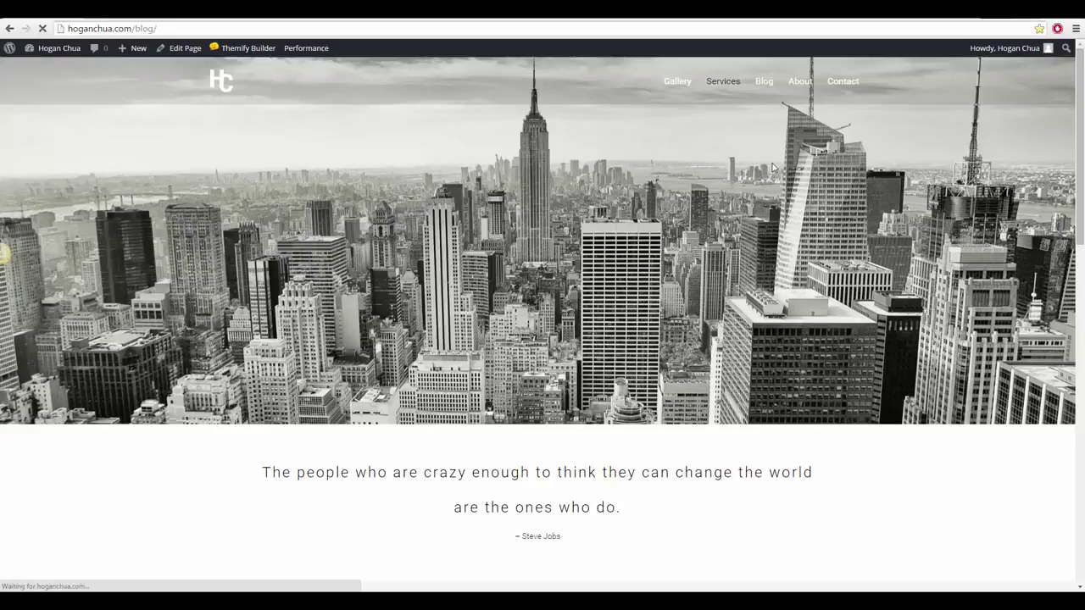
pyautogui.scroll(-5, 1082, 203)
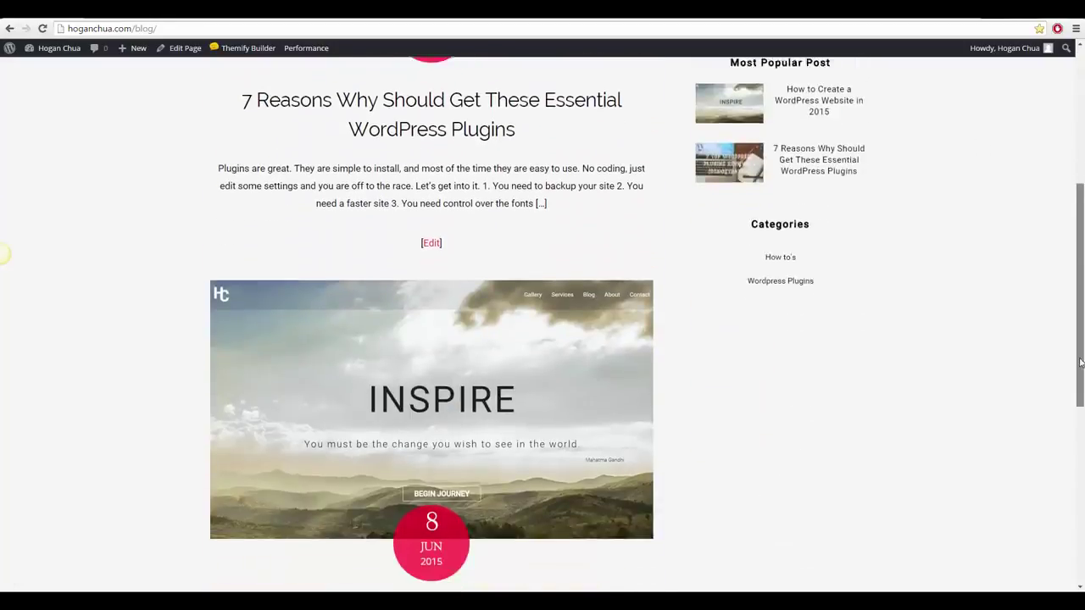
pyautogui.scroll(5, 823, 116)
pyautogui.click(801, 82)
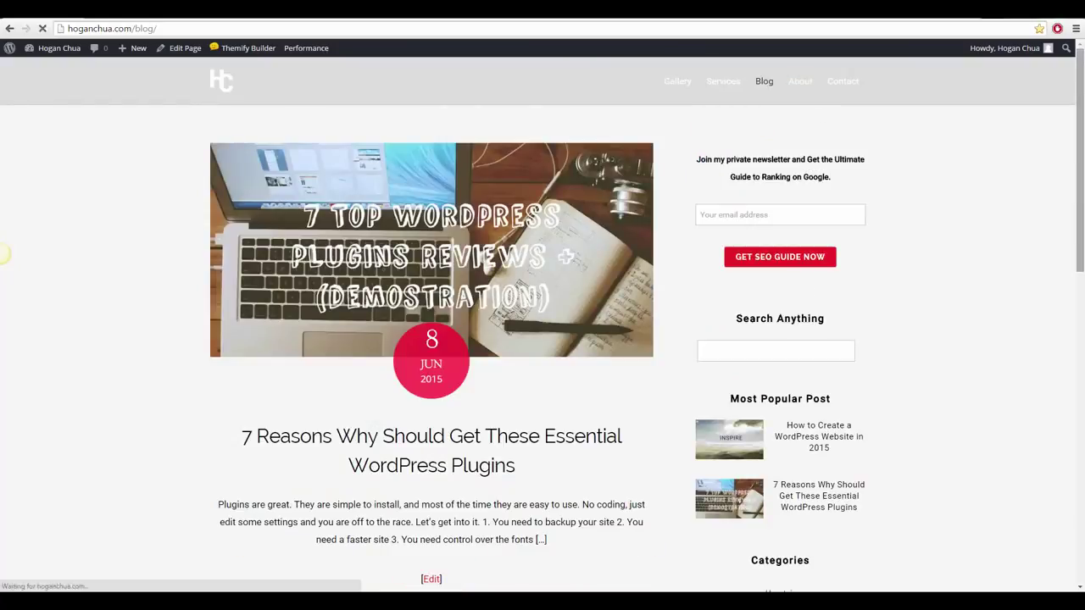
pyautogui.scroll(-4, 846, 126)
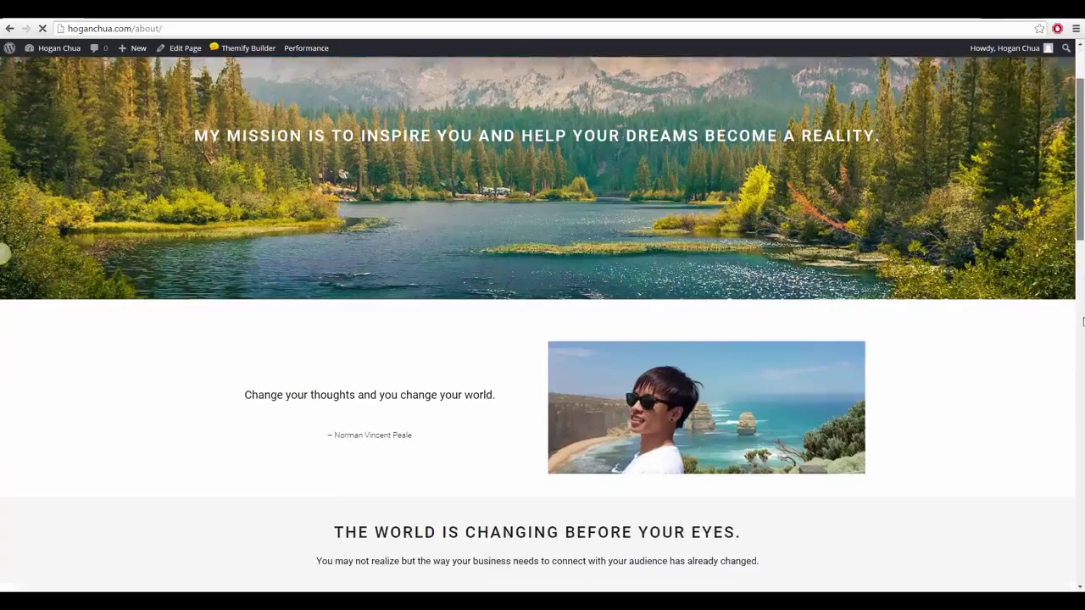
pyautogui.scroll(4, 846, 126)
# Step: Open the Contact page and scroll through its Say Hello form and Melbourne map
pyautogui.click(849, 87)
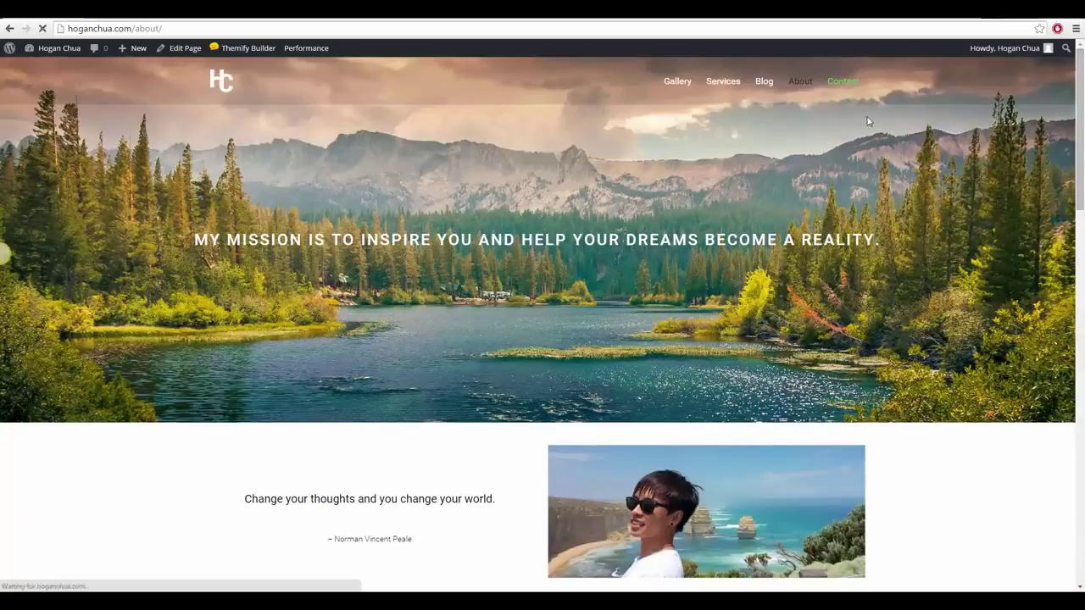
pyautogui.scroll(-3, 938, 177)
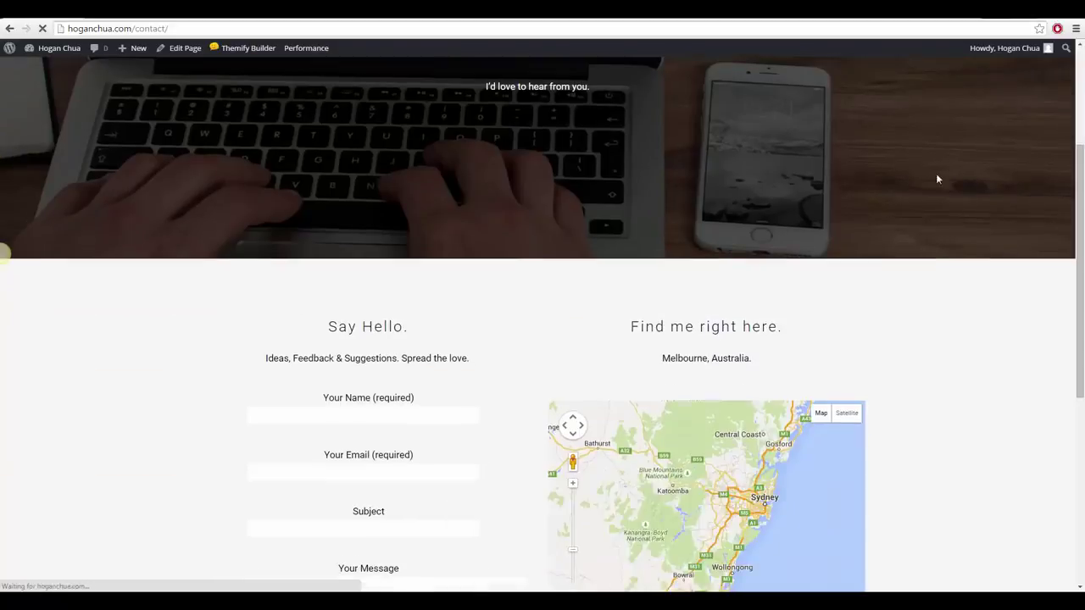
pyautogui.scroll(-2, 932, 220)
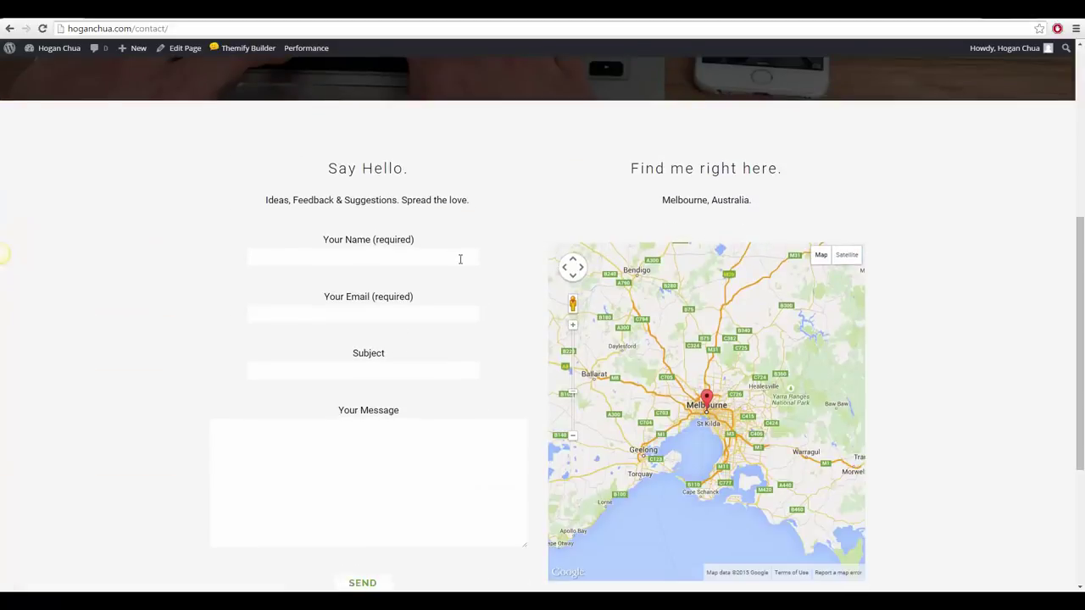
pyautogui.scroll(-2, 455, 258)
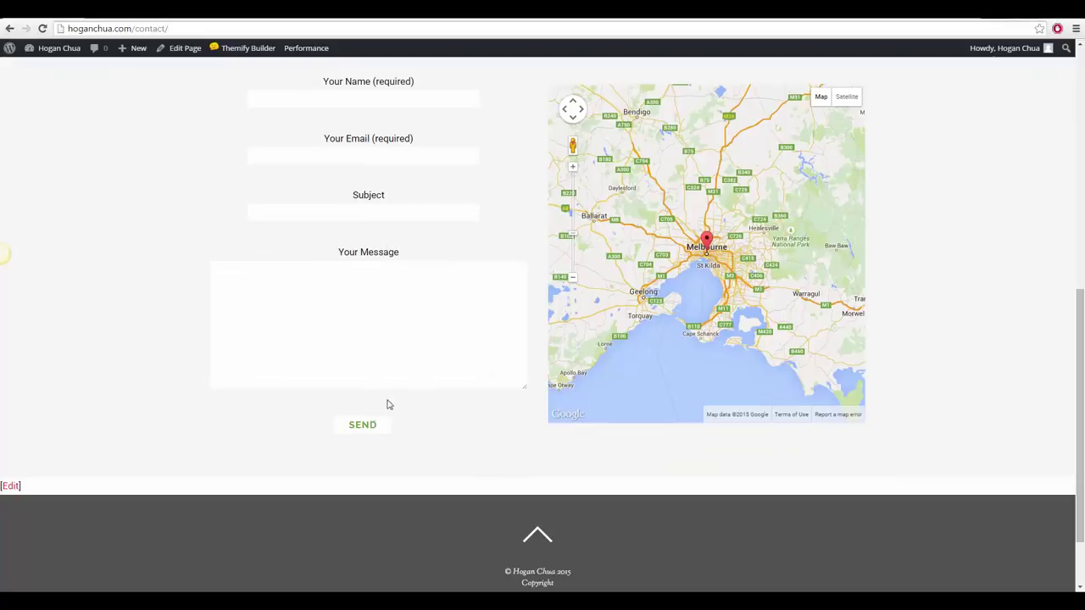
pyautogui.click(380, 263)
pyautogui.scroll(2, 411, 215)
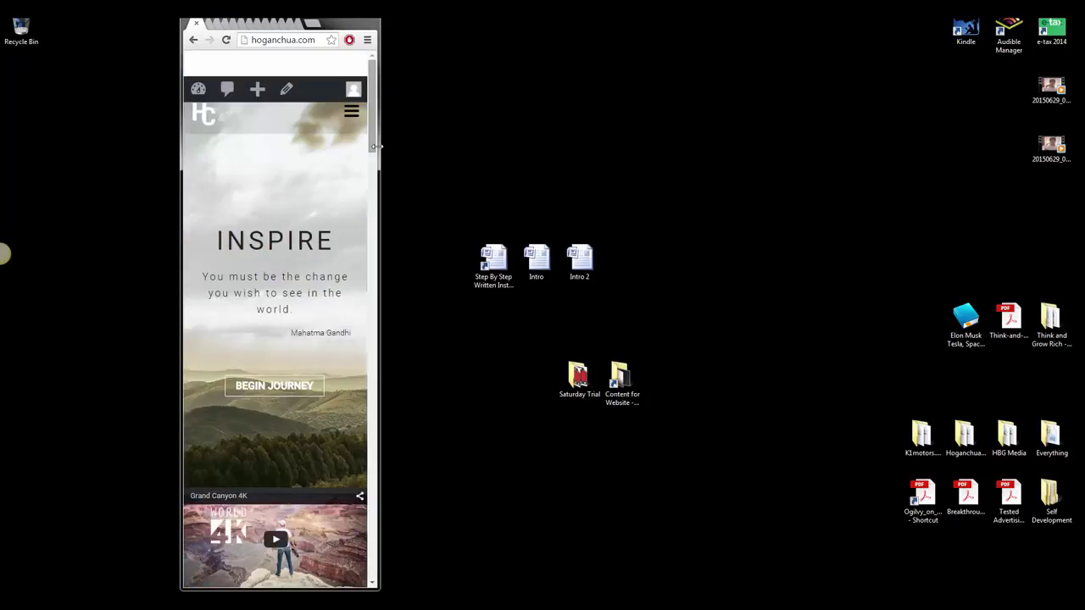
# Step: Narrow the browser to phone width to check the mobile layout, then maximise it again
pyautogui.moveTo(376, 145); pyautogui.dragTo(371, 146)
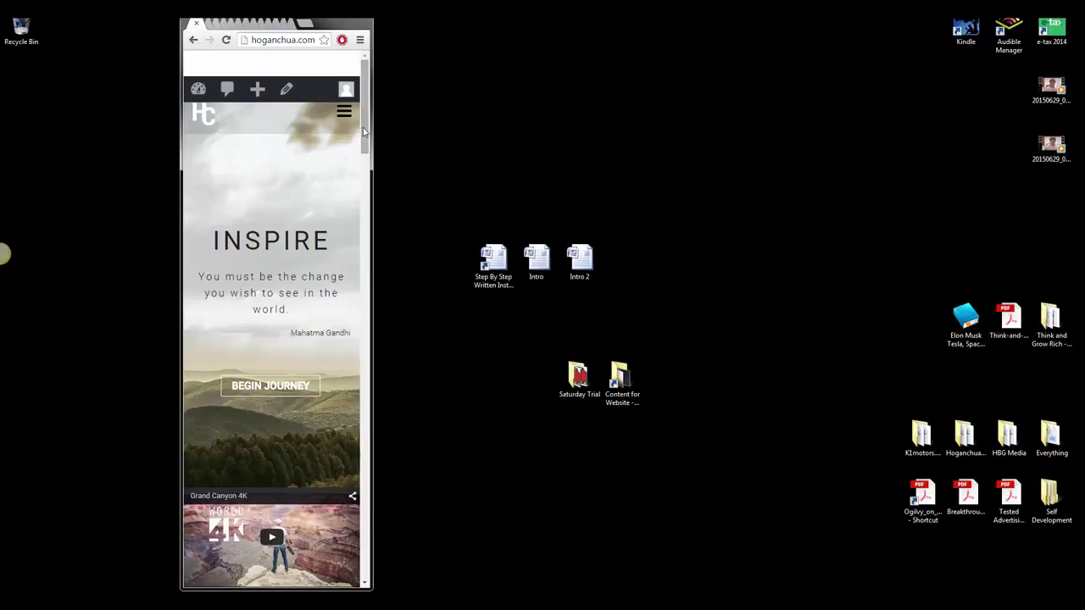
pyautogui.moveTo(367, 128)
pyautogui.mouseDown()
pyautogui.moveTo(367, 427)
pyautogui.moveTo(356, 128)
pyautogui.mouseUp()
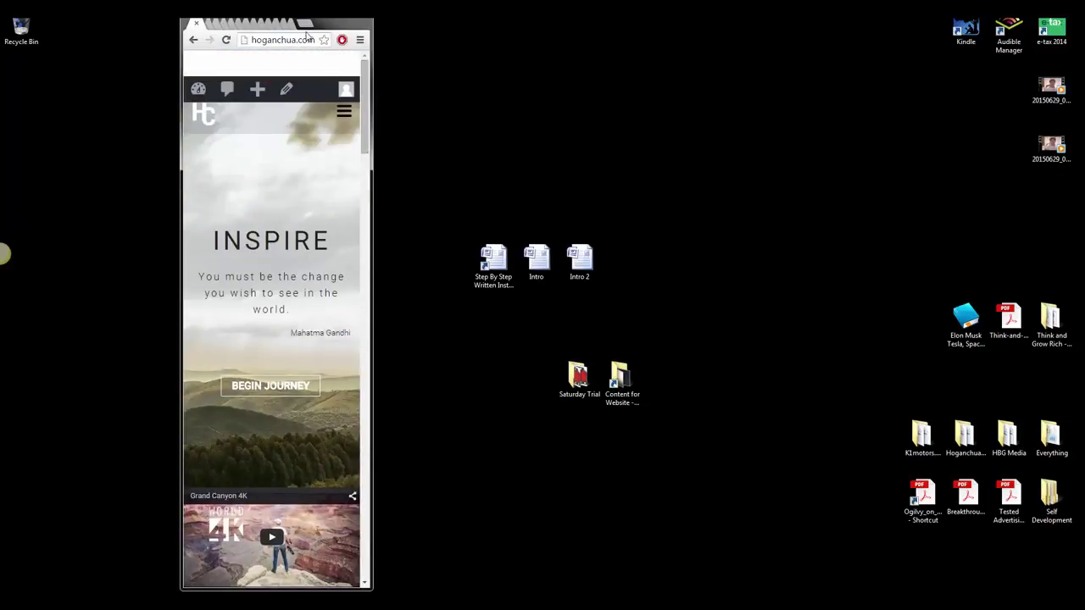
pyautogui.doubleClick(341, 17)
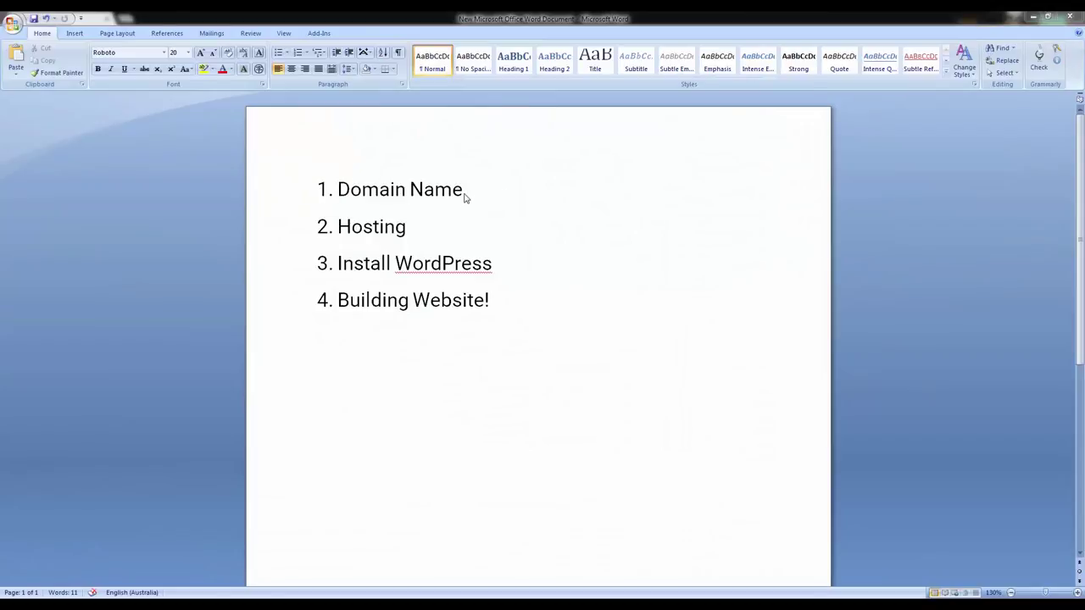
pyautogui.click(369, 263)
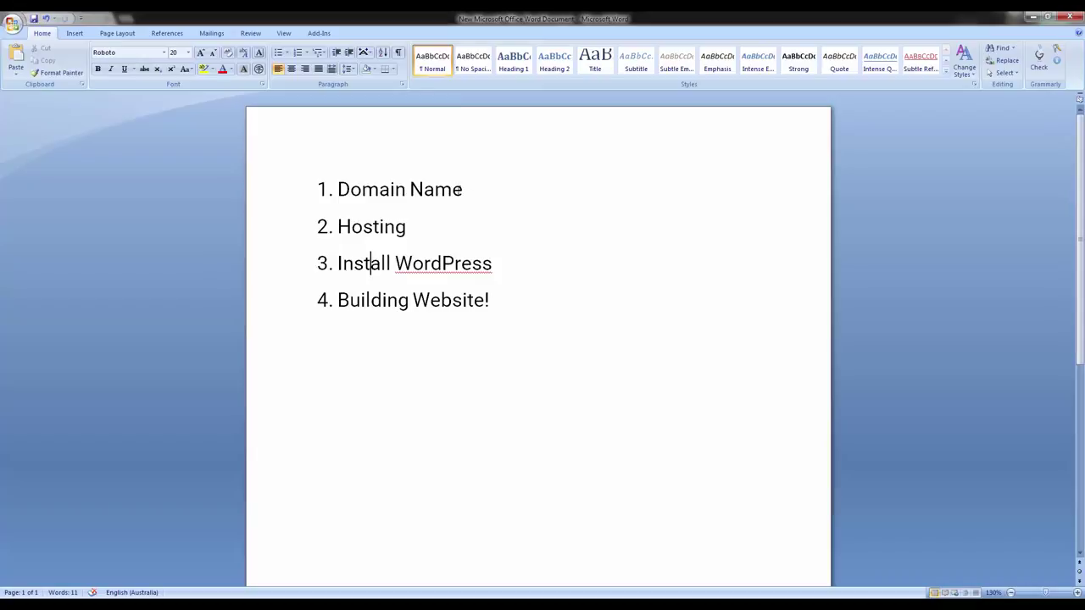
pyautogui.moveTo(318, 189); pyautogui.dragTo(537, 218)
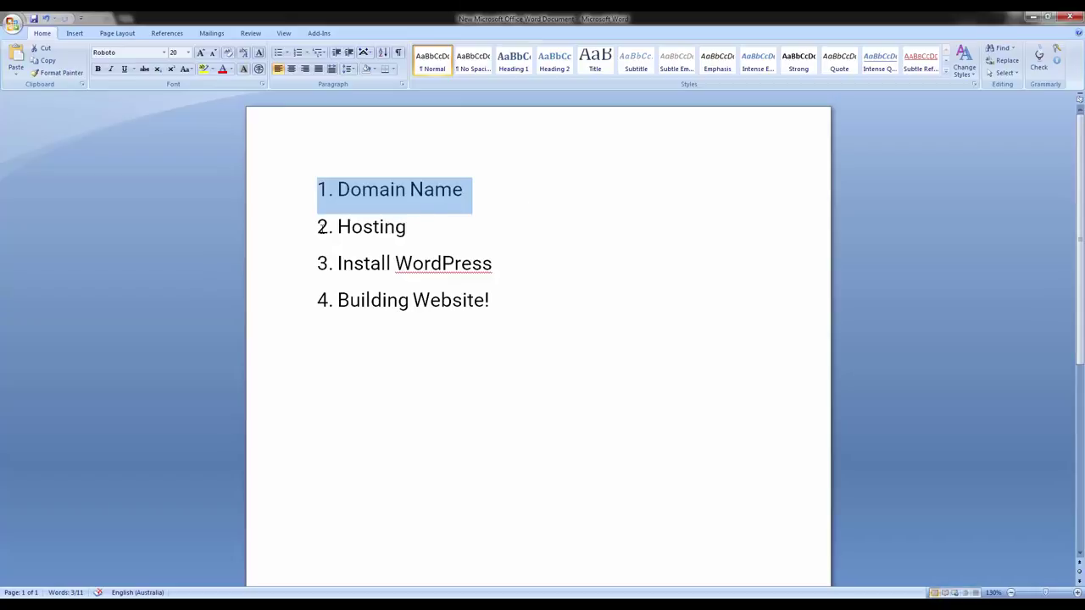
pyautogui.tripleClick(322, 229)
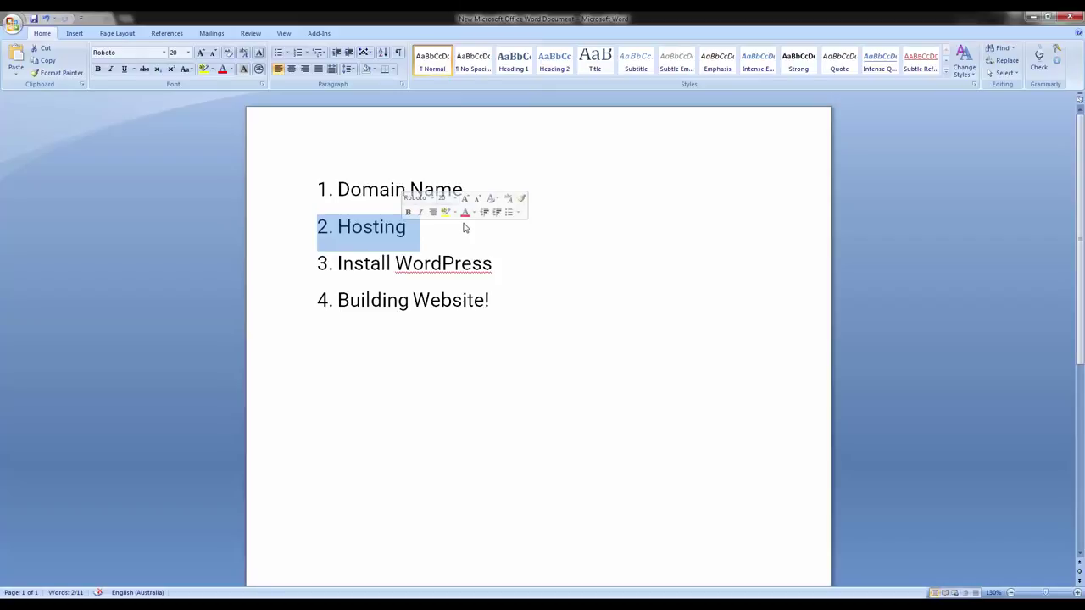
pyautogui.moveTo(494, 265); pyautogui.dragTo(319, 264)
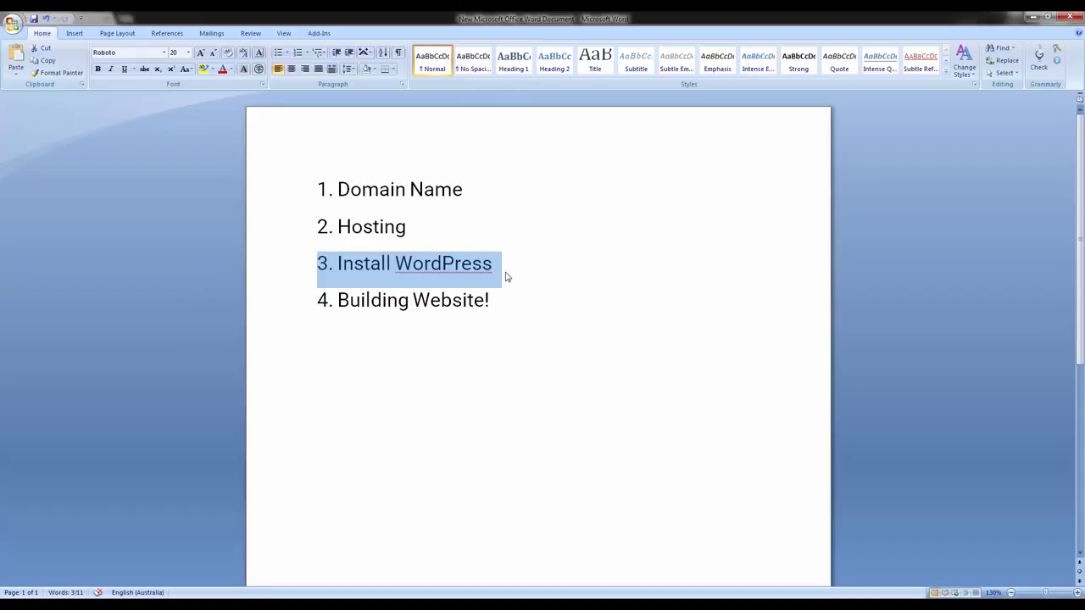
pyautogui.click(392, 333)
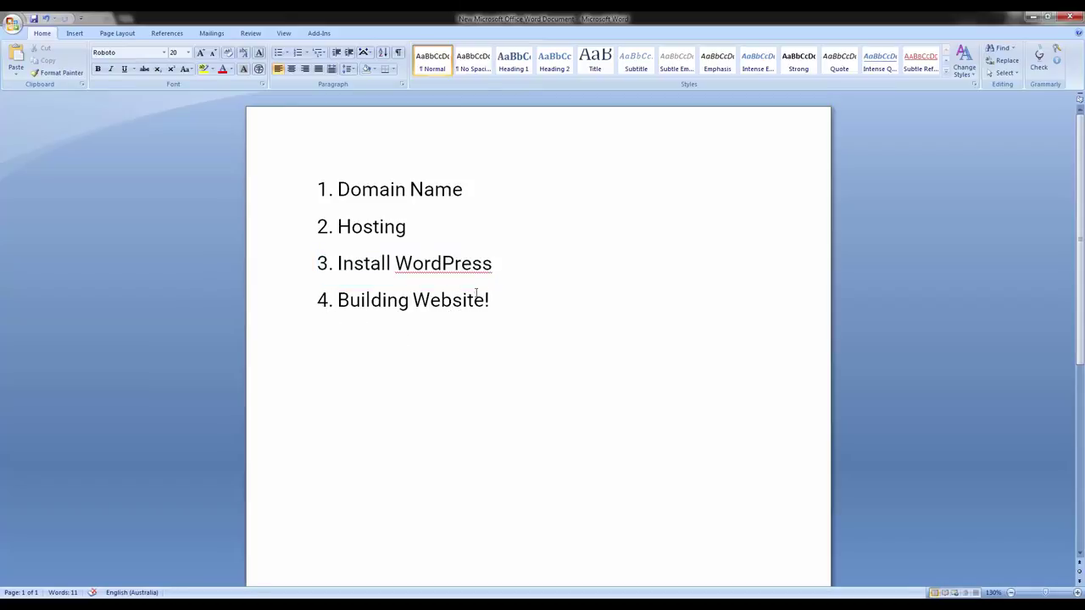
pyautogui.press('Return')
# Step: Append costs to the steps: Domain Name '- $15/y', Hosting '- $10/m', Install WordPress '- free'
pyautogui.click(468, 188)
pyautogui.write('- $15/y')
pyautogui.click(419, 227)
pyautogui.write('- $')
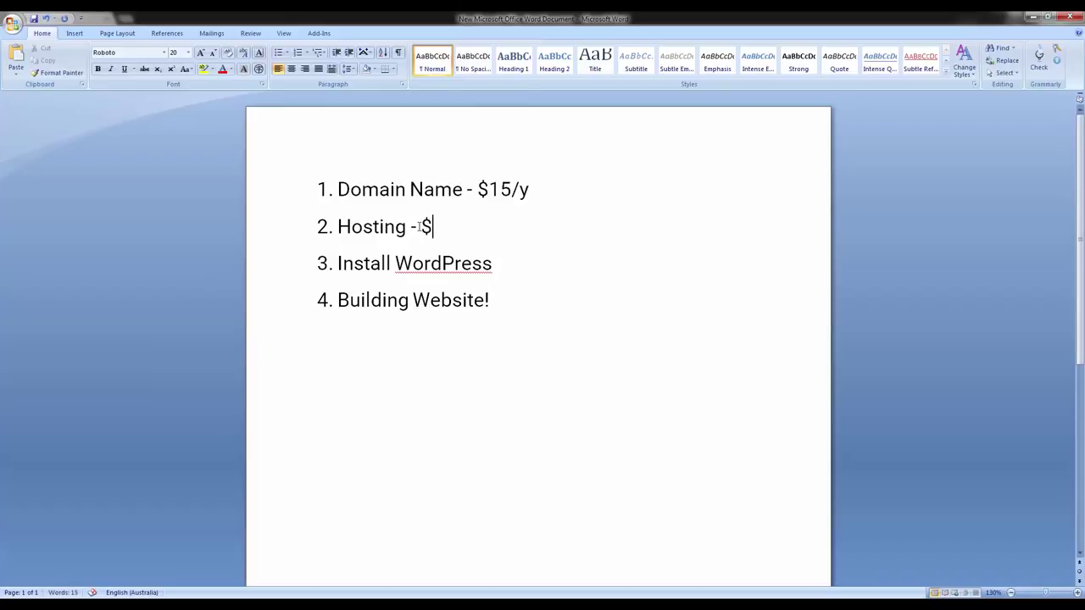
pyautogui.write('10/m')
pyautogui.click(536, 263)
pyautogui.write('- free')
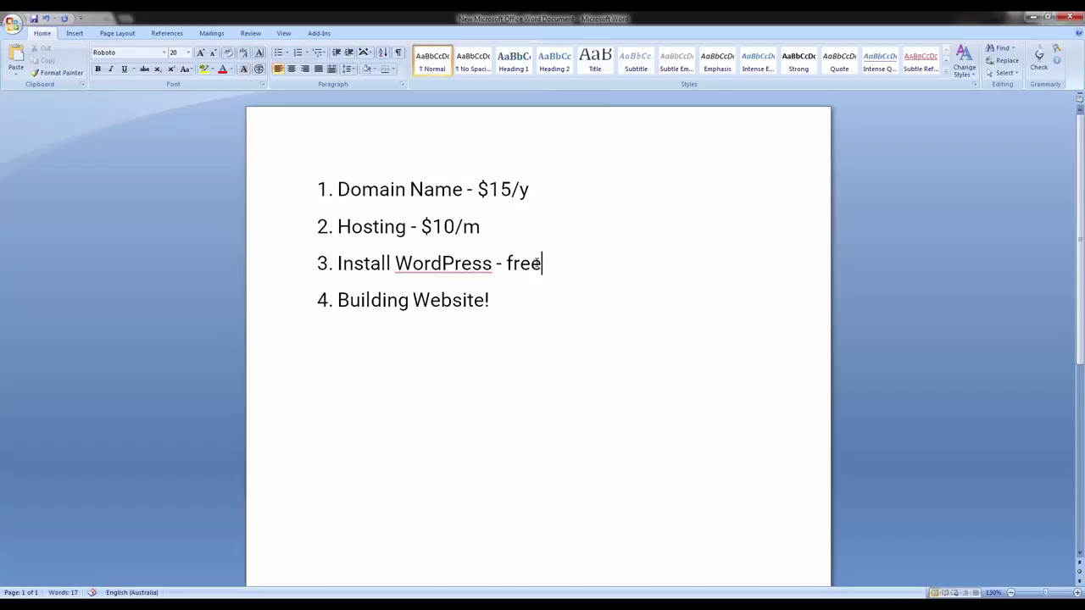
# Step: Add a 'Total ~$20' line below Building Website!
pyautogui.click(521, 308)
pyautogui.write('- free')
pyautogui.press('Return')
pyautogui.write('Total ~')
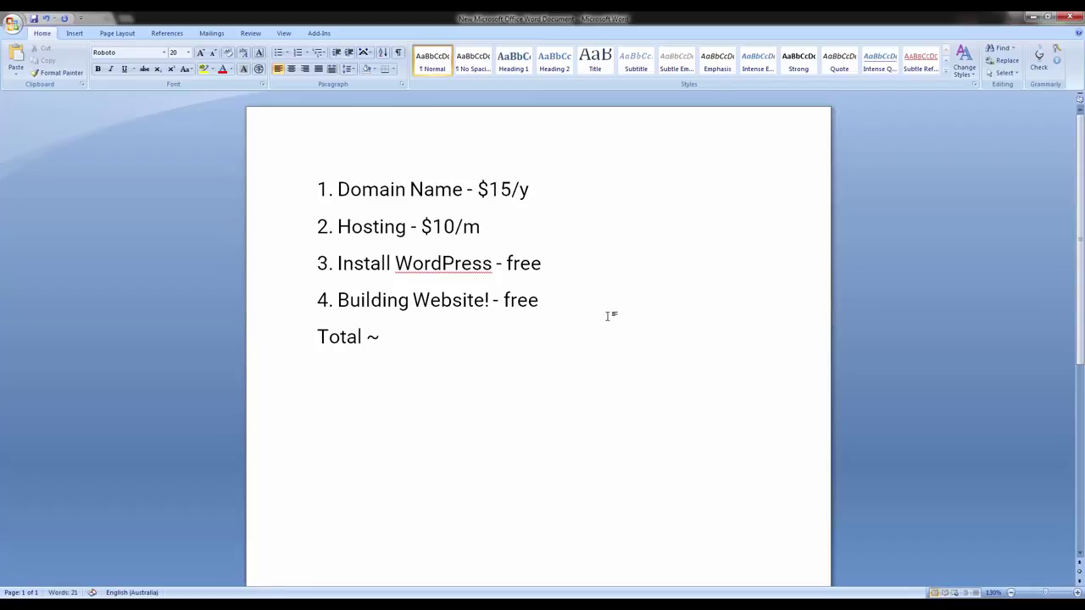
pyautogui.write('20')
pyautogui.press('BackSpace')
pyautogui.press('BackSpace')
pyautogui.write('$20')
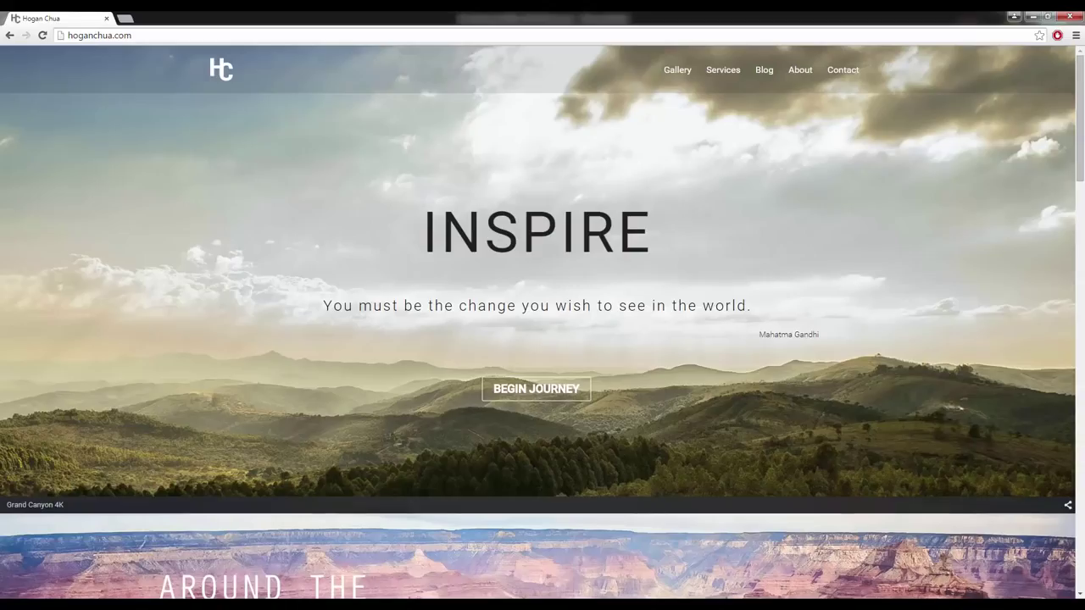
# Step: Go to hostgator.com in a new tab and open the web hosting plans page
pyautogui.click(126, 19)
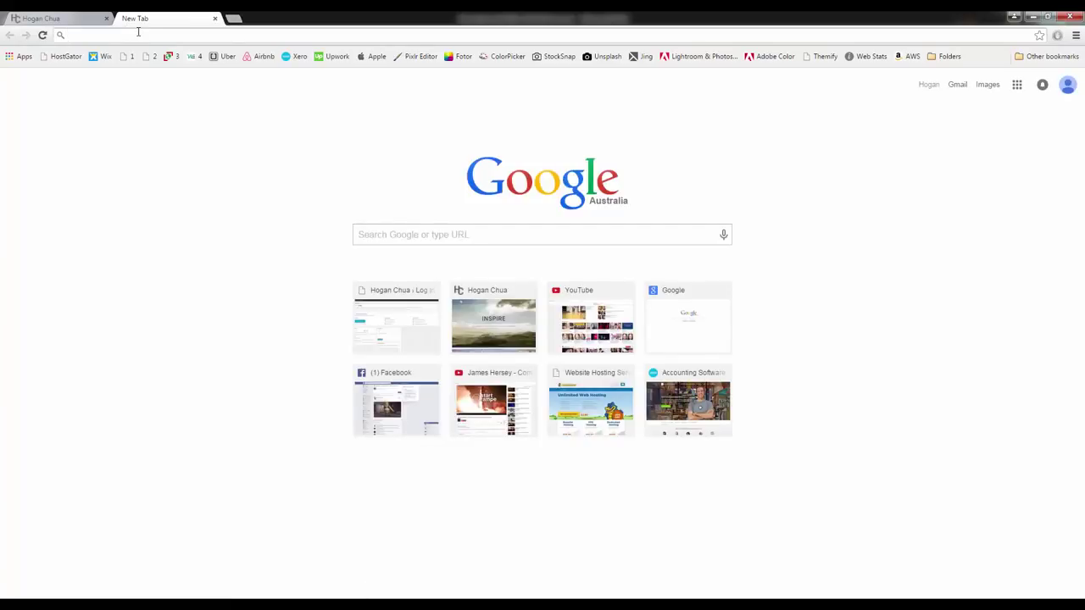
pyautogui.write('host')
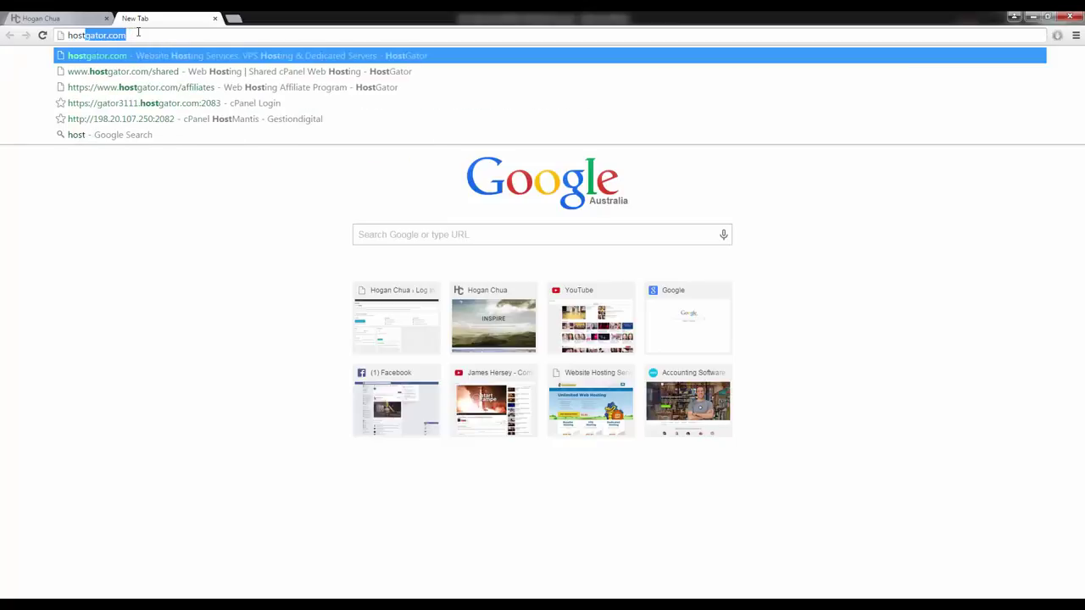
pyautogui.write('gator.com')
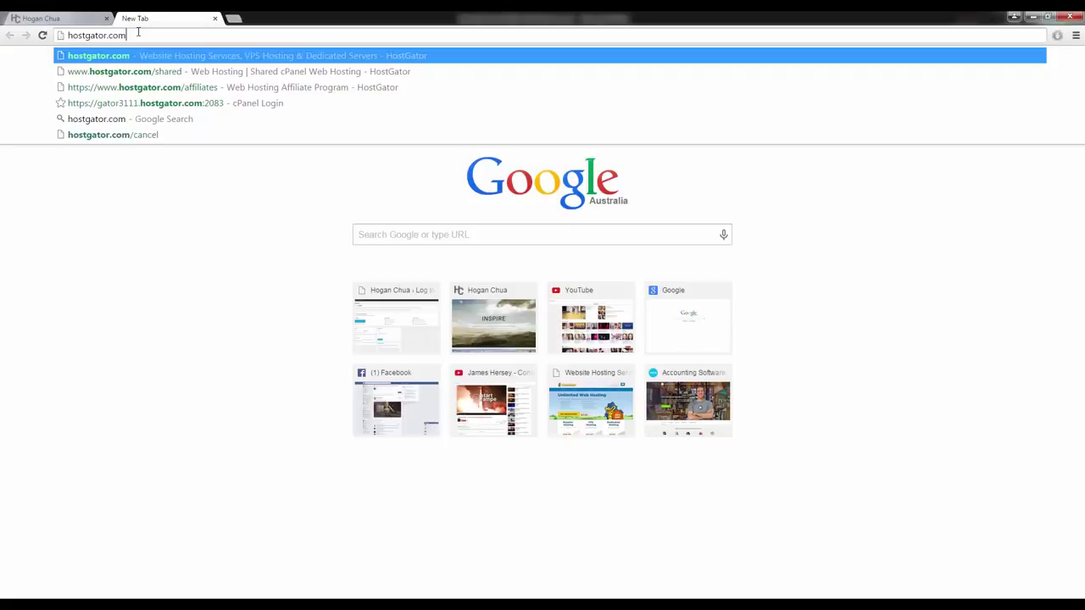
pyautogui.press('Return')
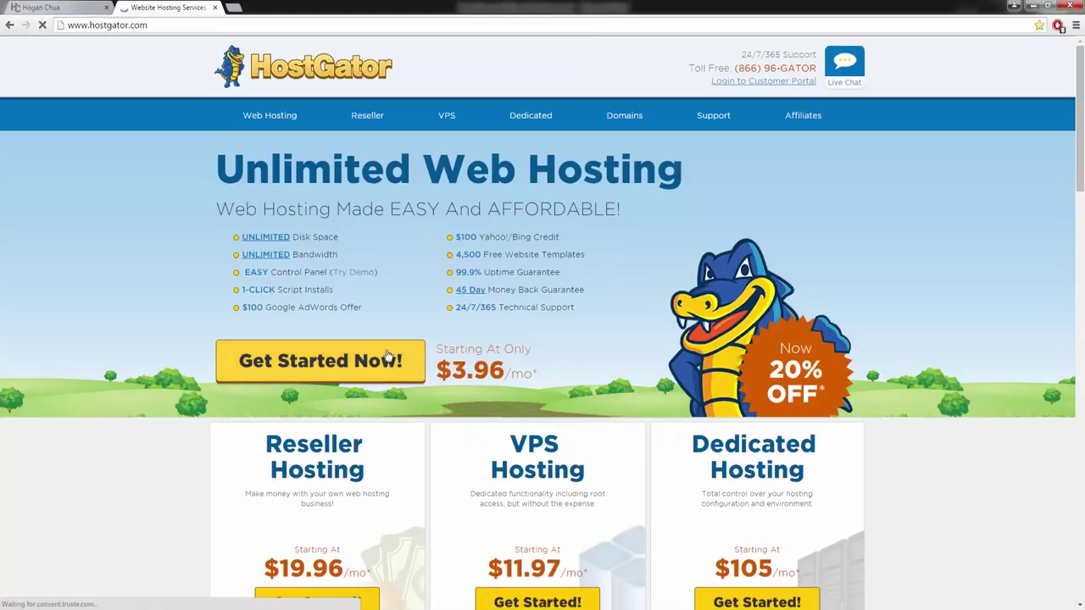
pyautogui.click(379, 359)
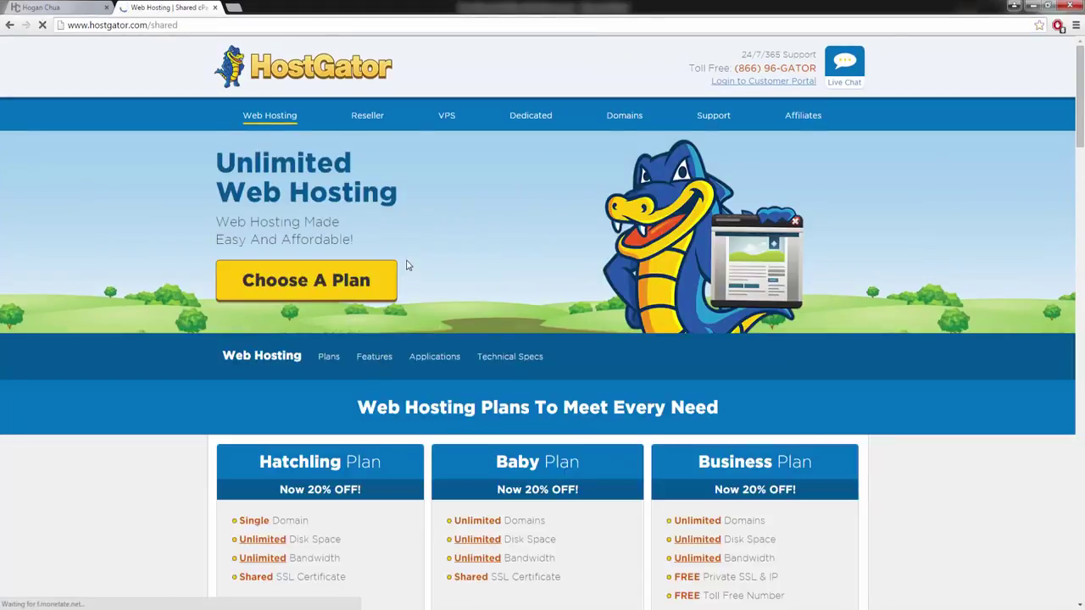
pyautogui.scroll(-3, 407, 263)
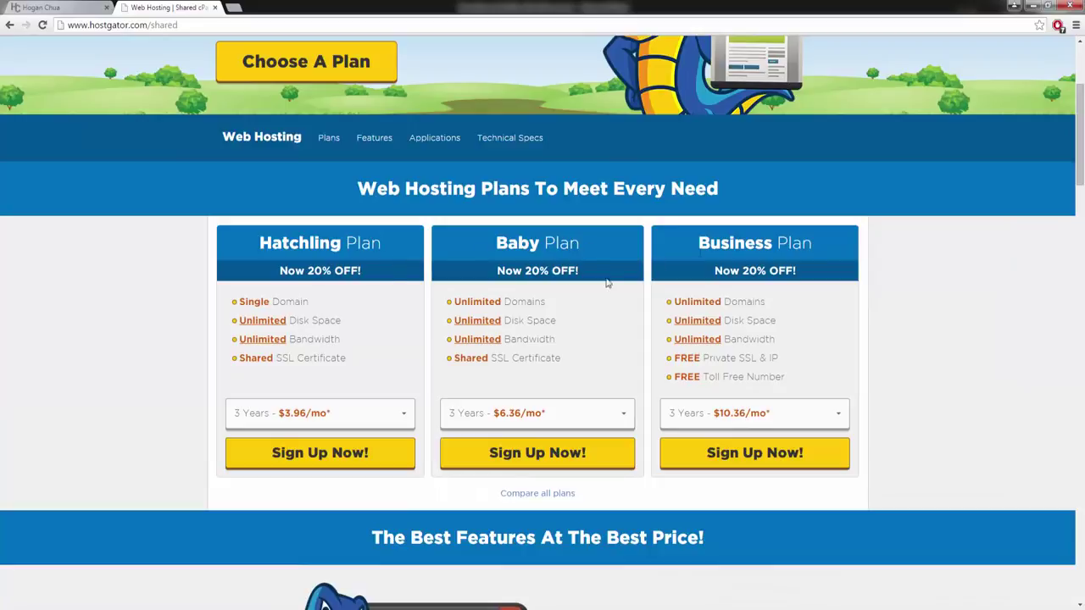
# Step: Compare the Hatchling and Baby plans' domain allowances and billing term prices
pyautogui.moveTo(544, 303); pyautogui.dragTo(455, 305)
pyautogui.moveTo(551, 311); pyautogui.dragTo(441, 307)
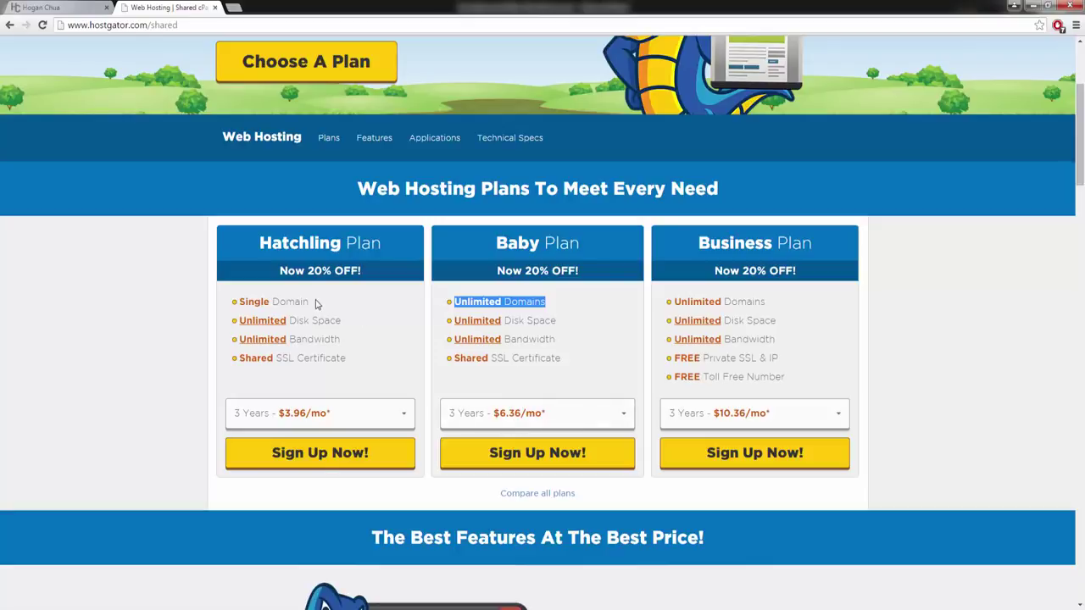
pyautogui.moveTo(317, 302); pyautogui.dragTo(241, 302)
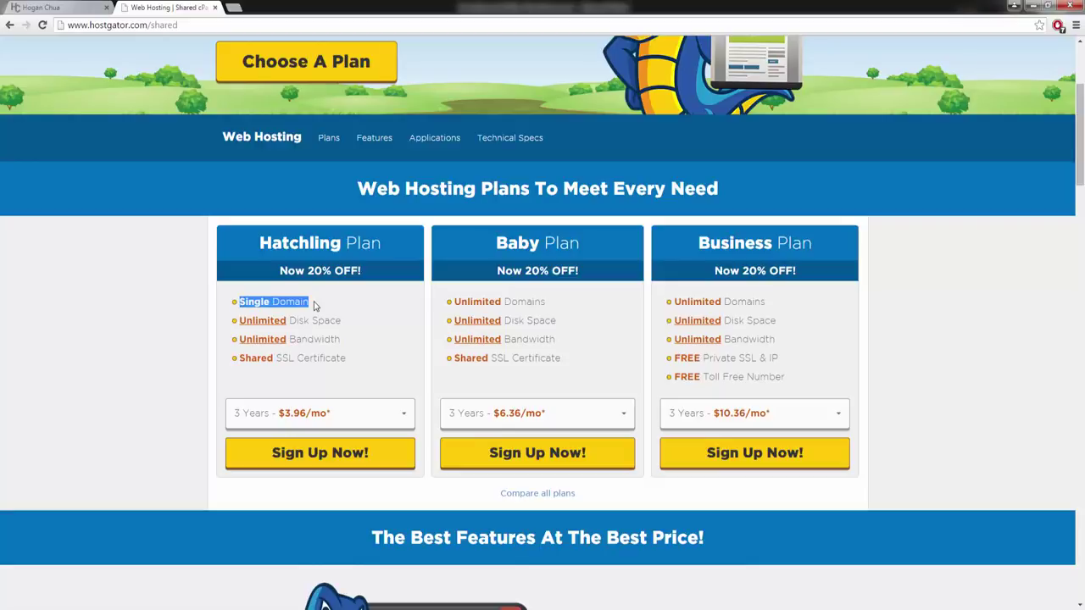
pyautogui.click(348, 413)
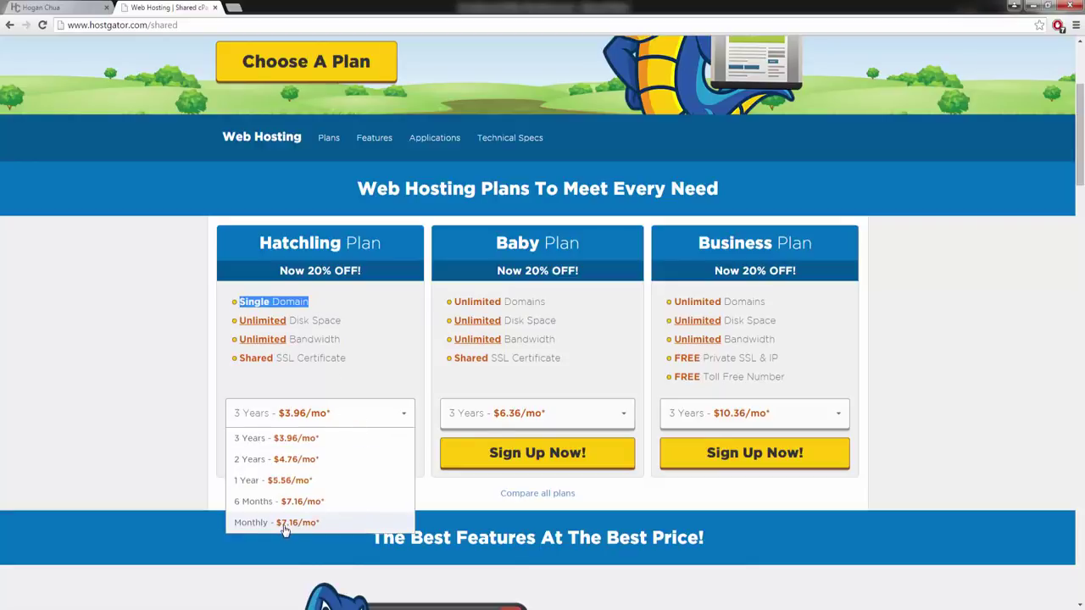
pyautogui.click(507, 413)
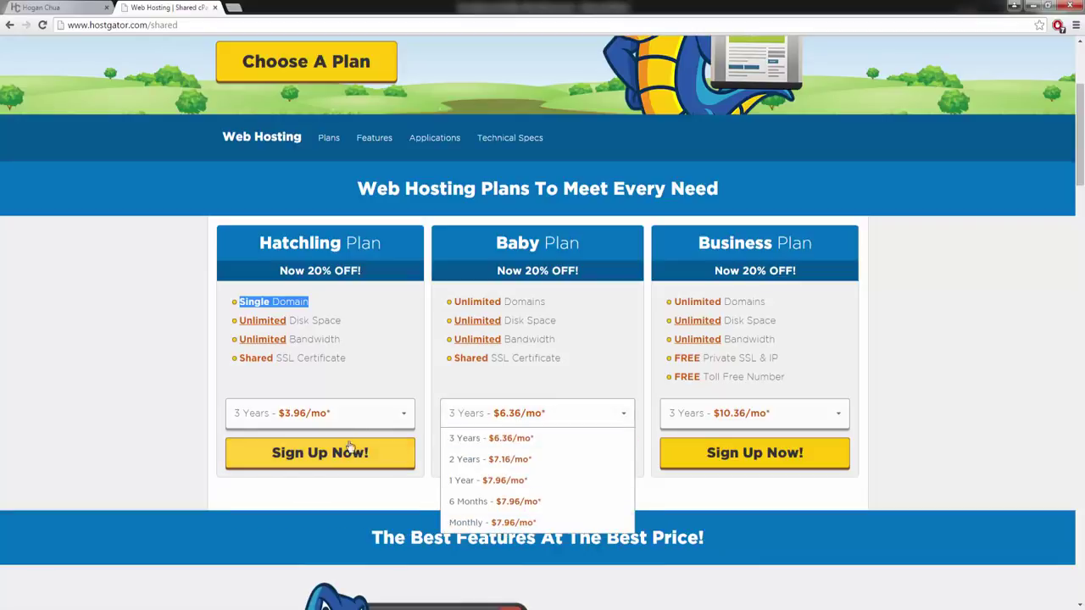
pyautogui.click(367, 420)
pyautogui.click(532, 414)
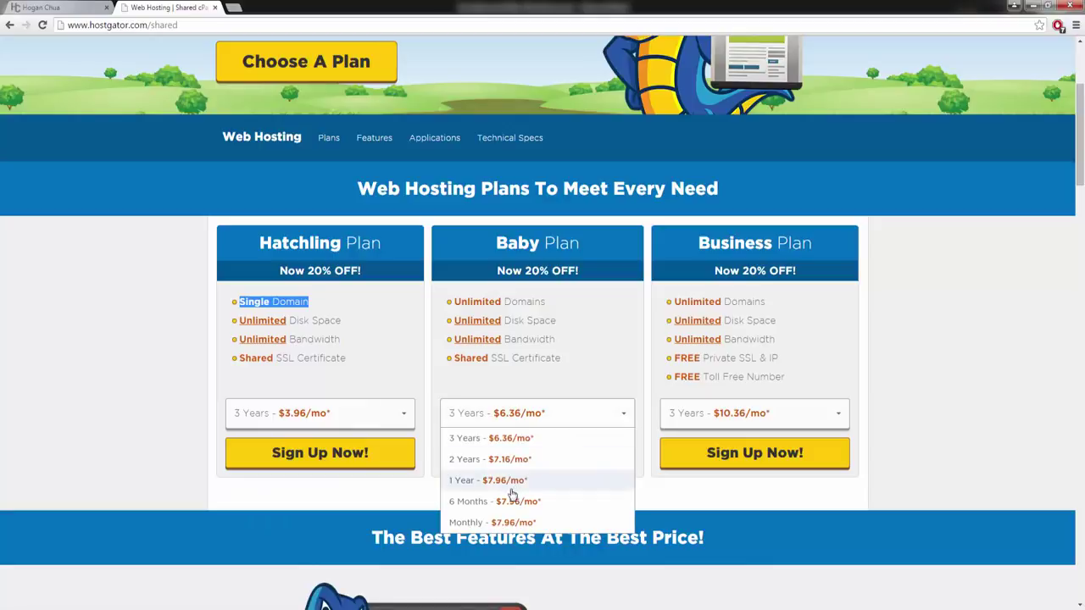
pyautogui.click(568, 370)
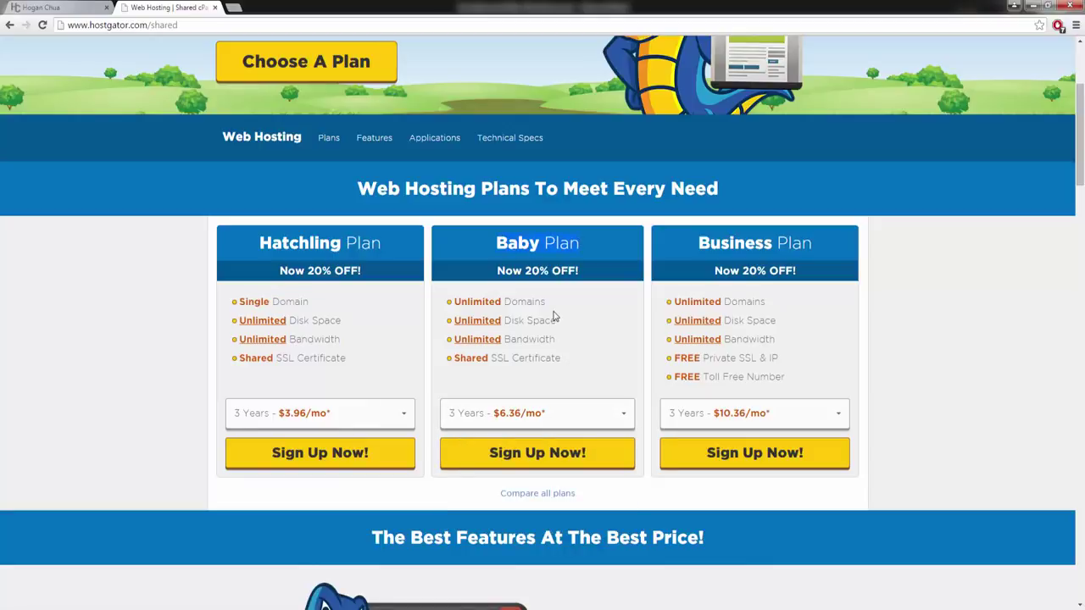
# Step: Set the Baby plan to monthly billing ($7.96/mo) and sign up for it
pyautogui.click(559, 419)
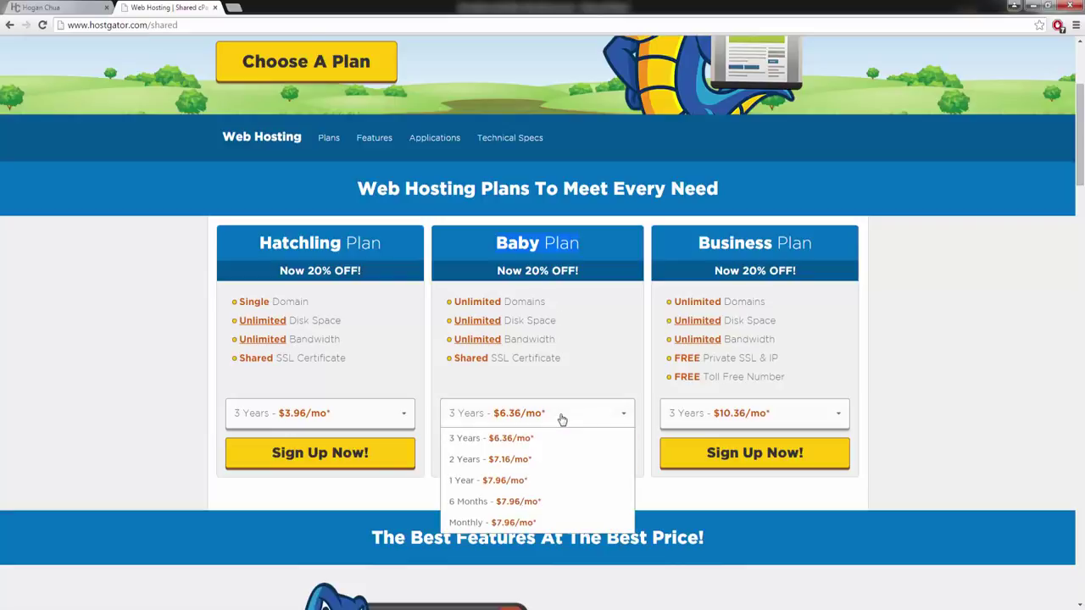
pyautogui.scroll(-3, 559, 418)
pyautogui.click(502, 363)
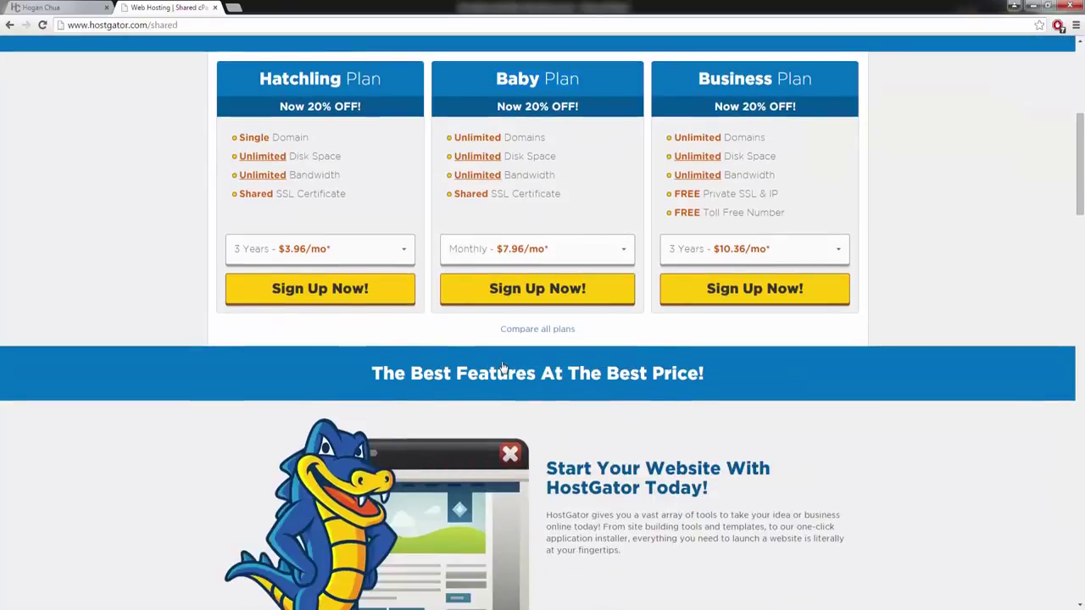
pyautogui.click(545, 257)
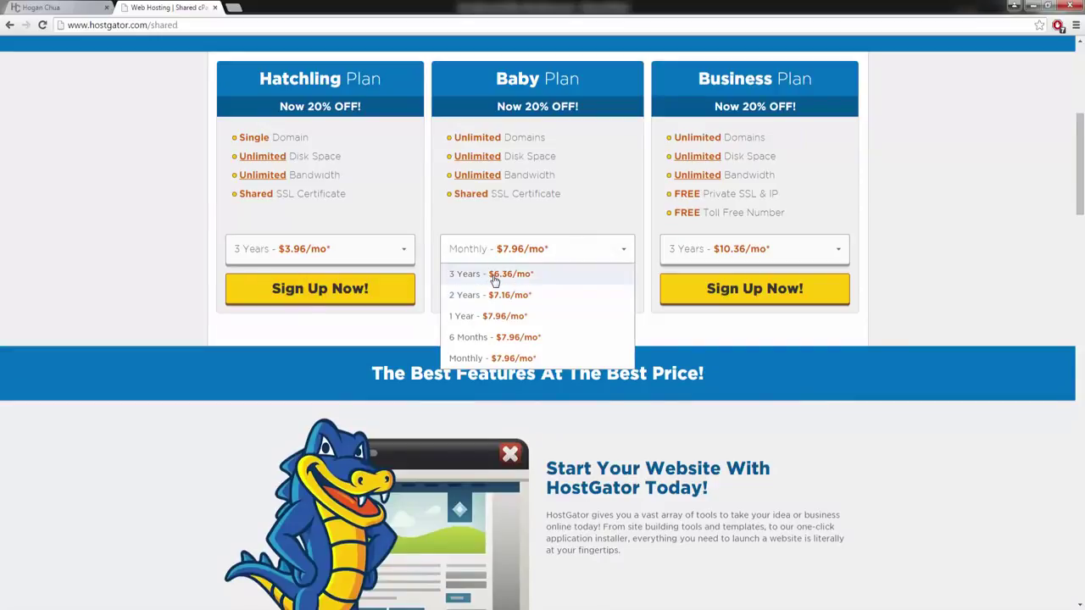
pyautogui.click(510, 360)
pyautogui.click(549, 297)
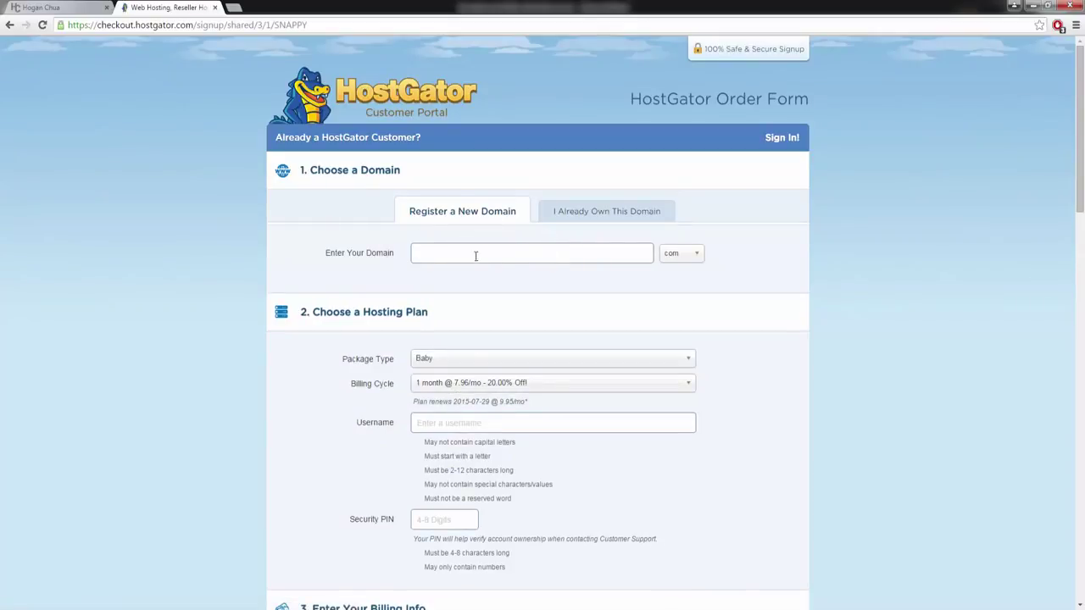
# Step: Check availability of inspirationalwebsite.com, which turns out to be unavailable
pyautogui.click(475, 256)
pyautogui.click(740, 266)
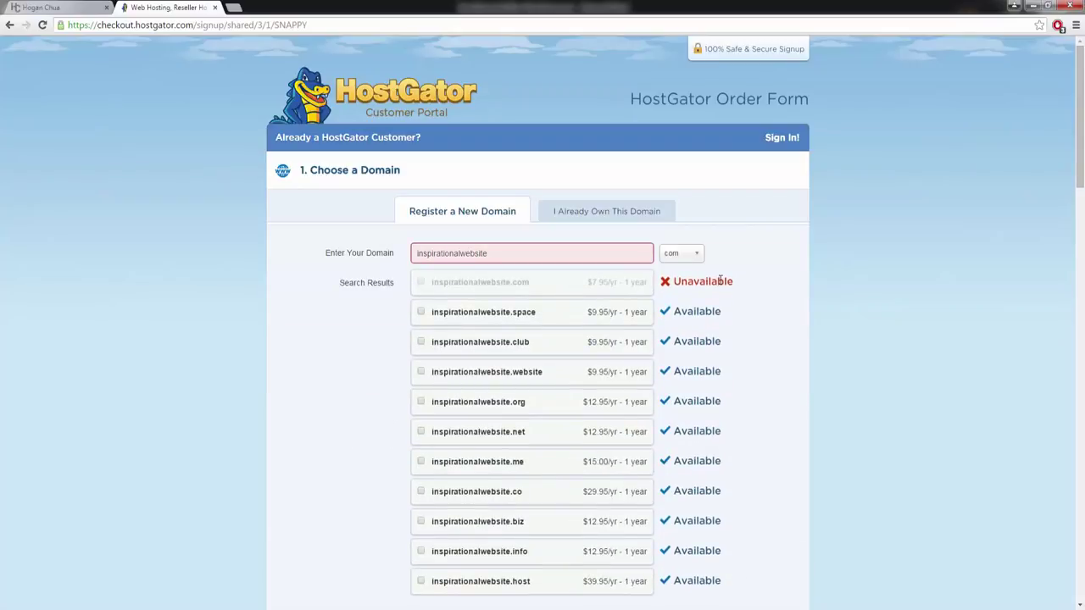
pyautogui.scroll(-1, 720, 280)
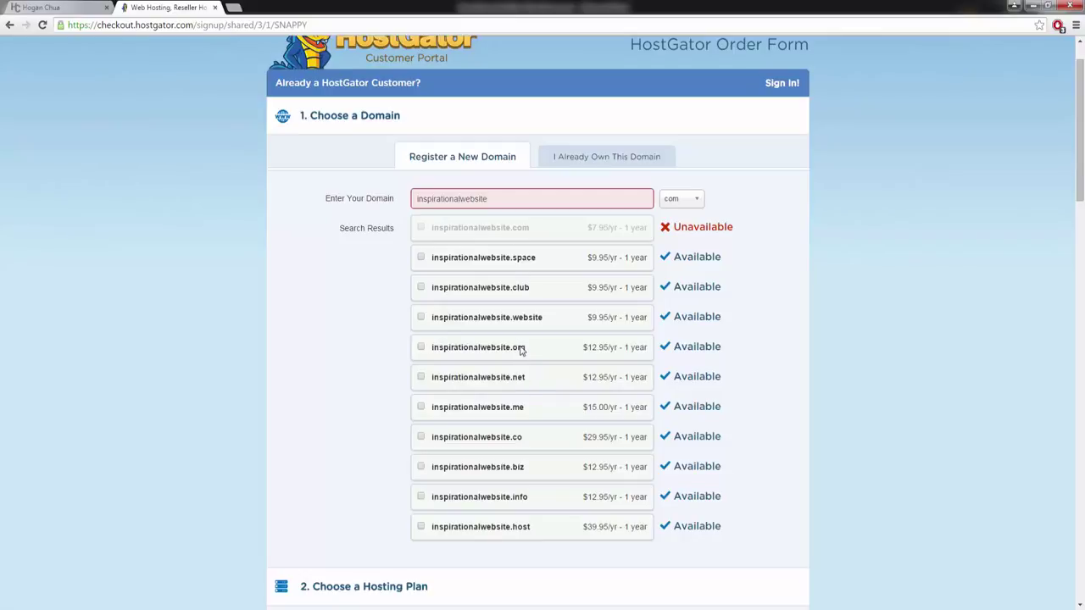
pyautogui.scroll(-2, 673, 307)
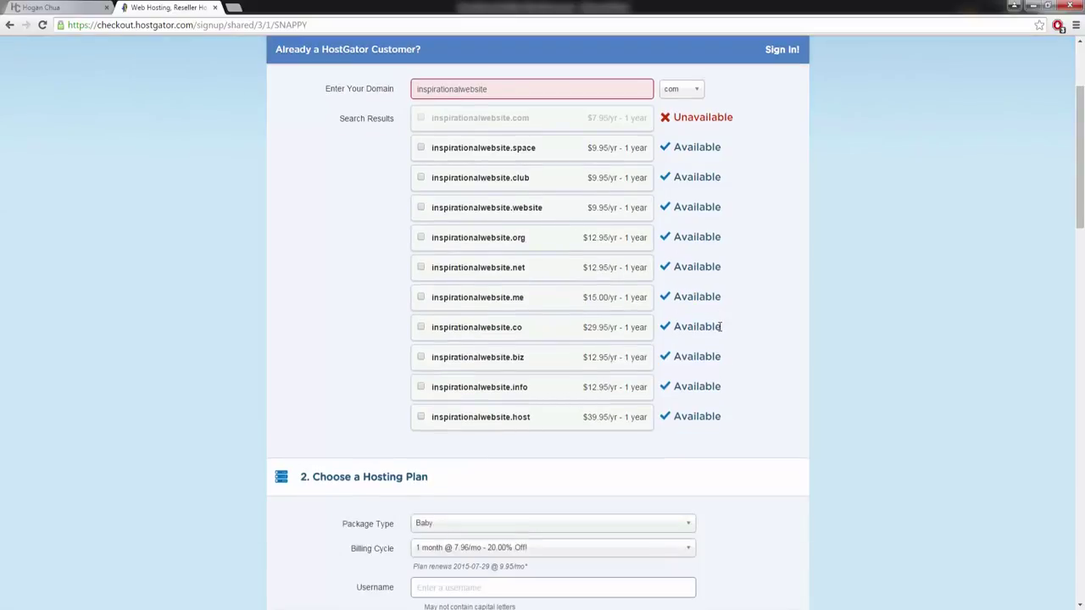
# Step: Change the domain to inspirationalwebpage and check its availability
pyautogui.click(496, 90)
pyautogui.moveTo(484, 89); pyautogui.dragTo(477, 91)
pyautogui.write('page')
pyautogui.click(785, 130)
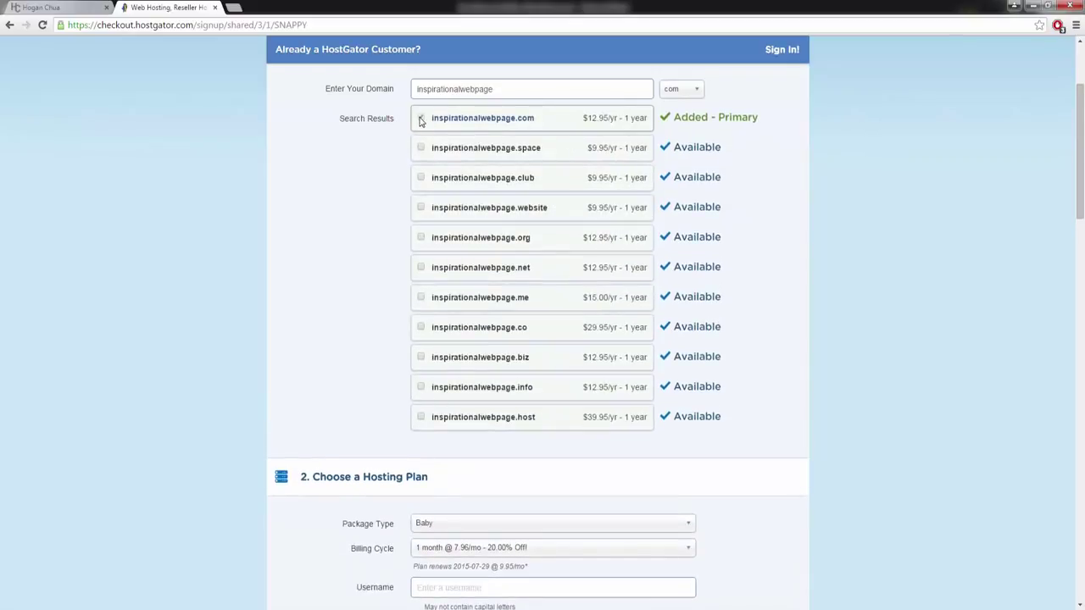
# Step: Keep Baby as the package type with a 1 month billing cycle
pyautogui.scroll(-4, 582, 174)
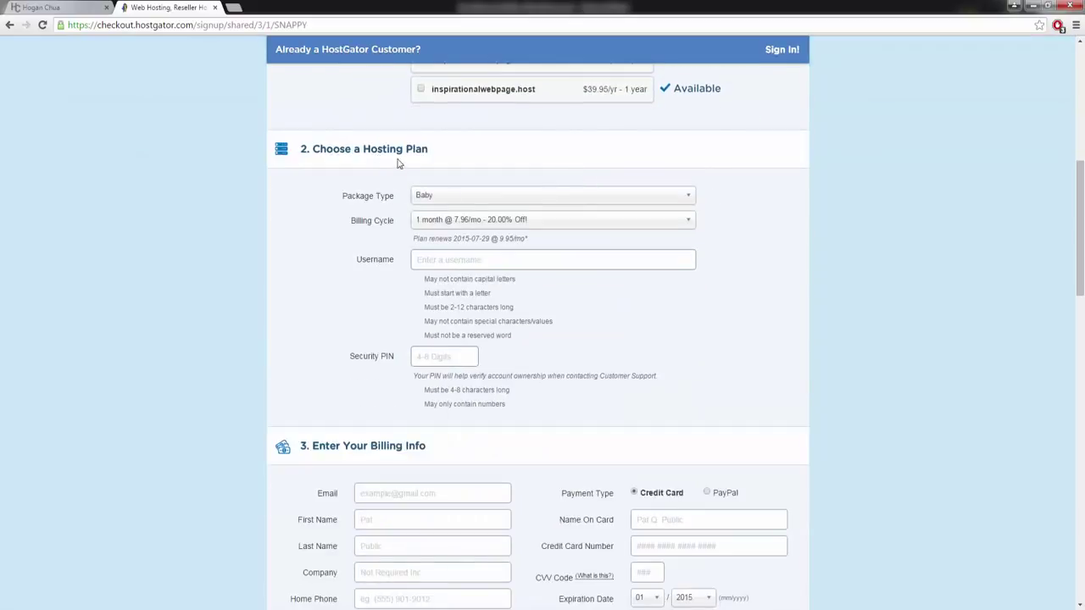
pyautogui.click(423, 196)
pyautogui.click(441, 225)
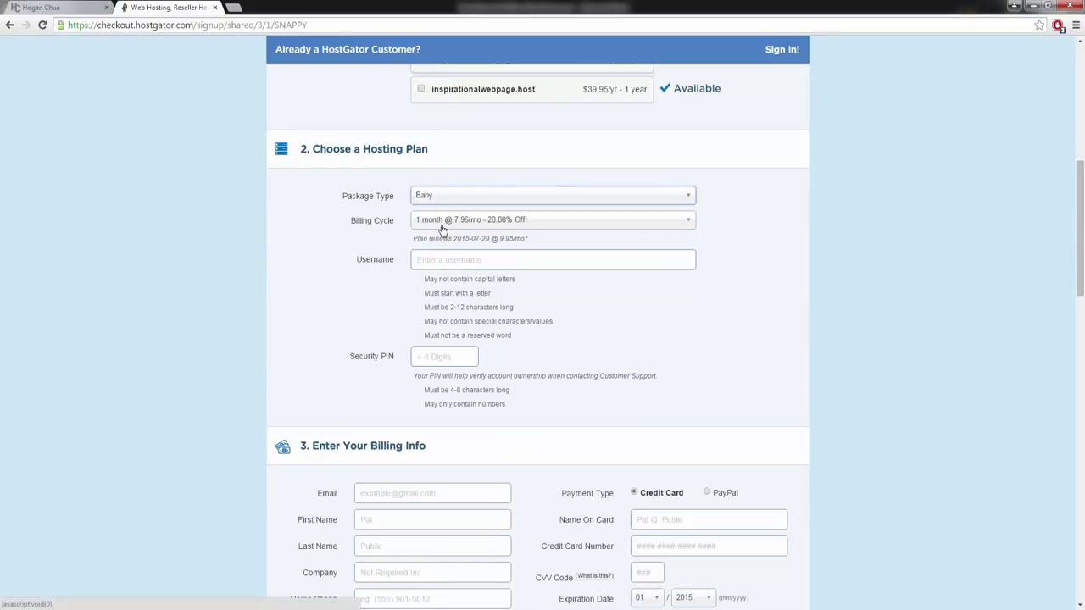
pyautogui.click(448, 222)
pyautogui.click(462, 234)
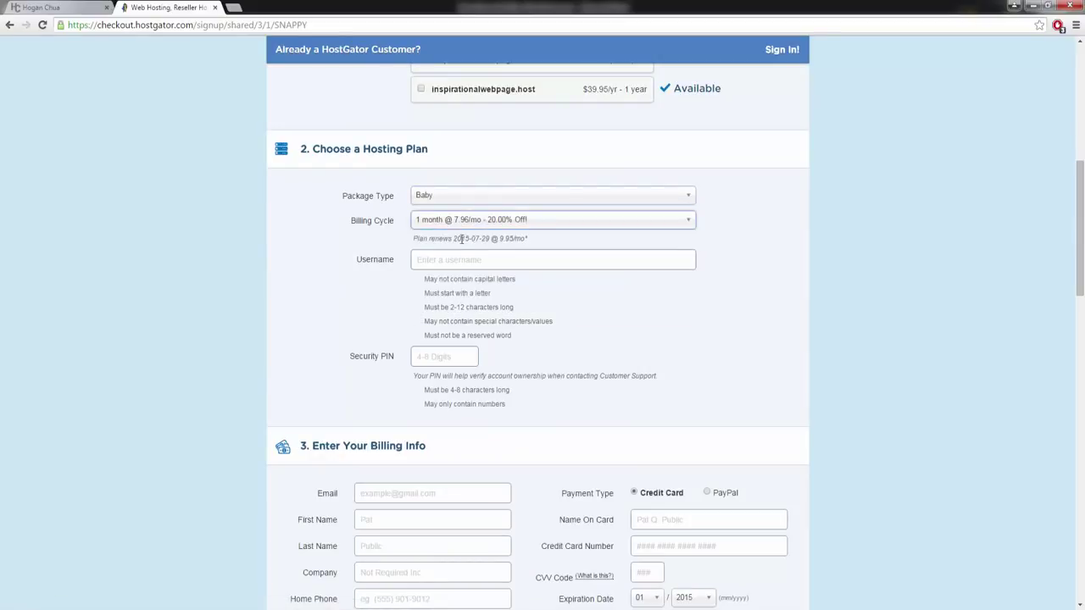
# Step: Enter the account username and security PIN
pyautogui.click(455, 264)
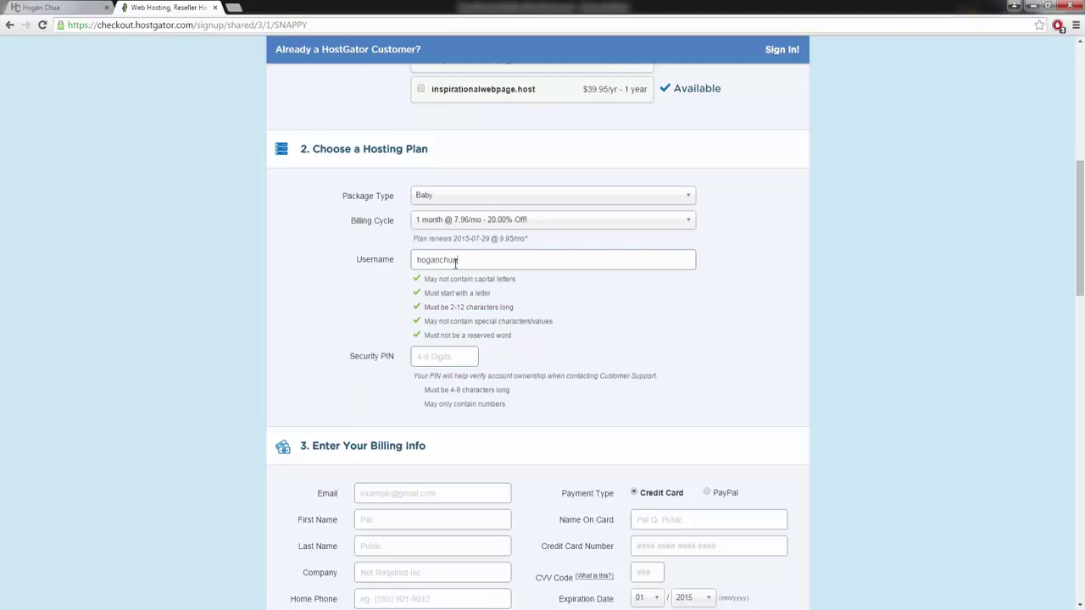
pyautogui.press('Tab')
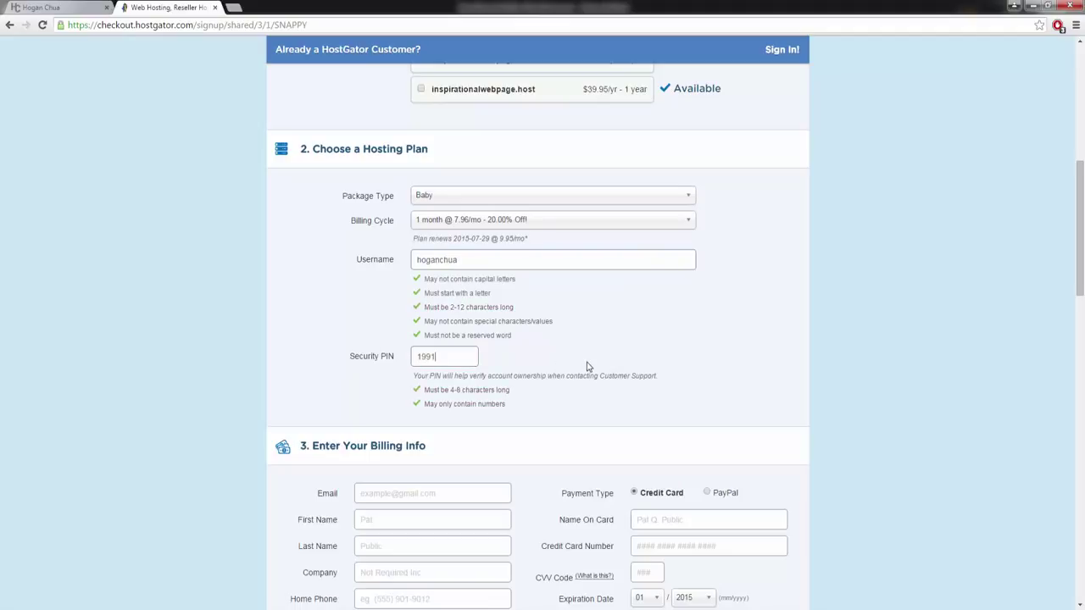
pyautogui.scroll(-3, 587, 365)
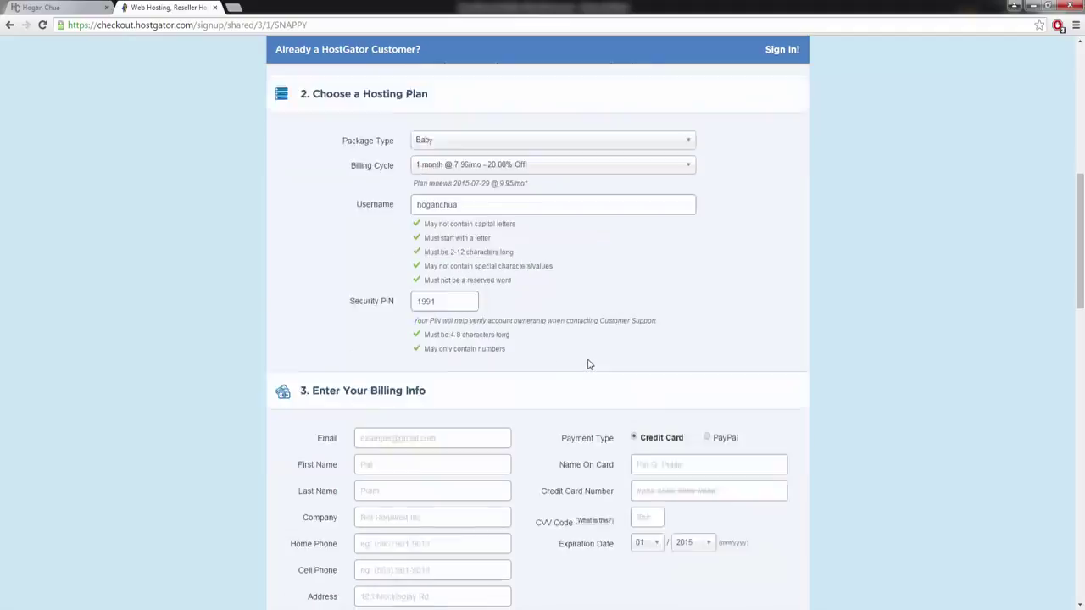
# Step: Complete the billing contact, city, zip code and credit card details
pyautogui.click(395, 219)
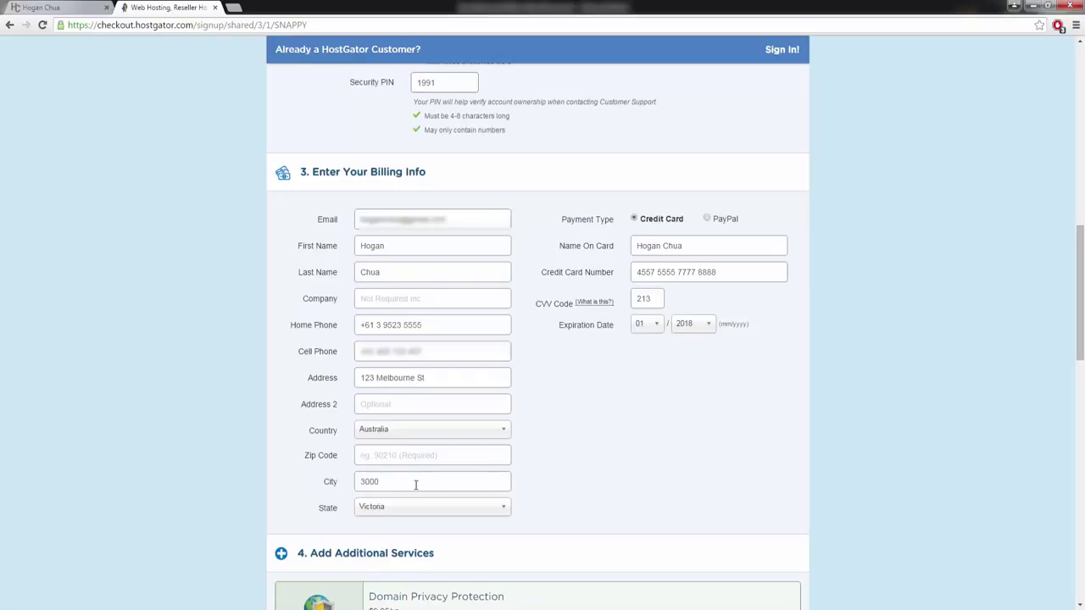
pyautogui.moveTo(403, 477); pyautogui.dragTo(242, 443)
pyautogui.write('Melbourne')
pyautogui.press('Tab')
pyautogui.click(401, 456)
pyautogui.write('3000')
pyautogui.tripleClick(689, 244)
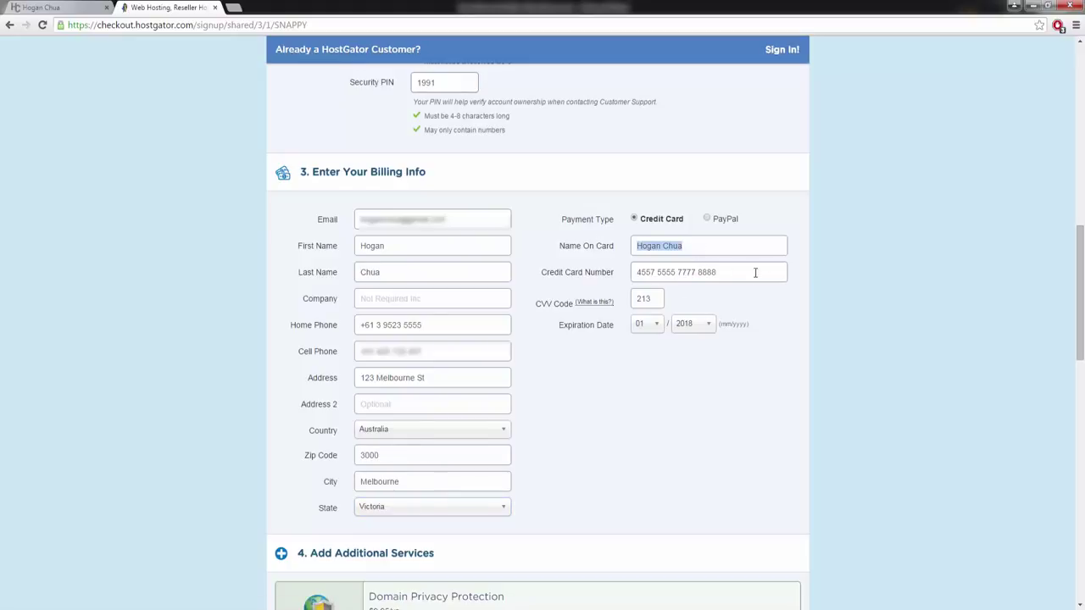
pyautogui.tripleClick(756, 273)
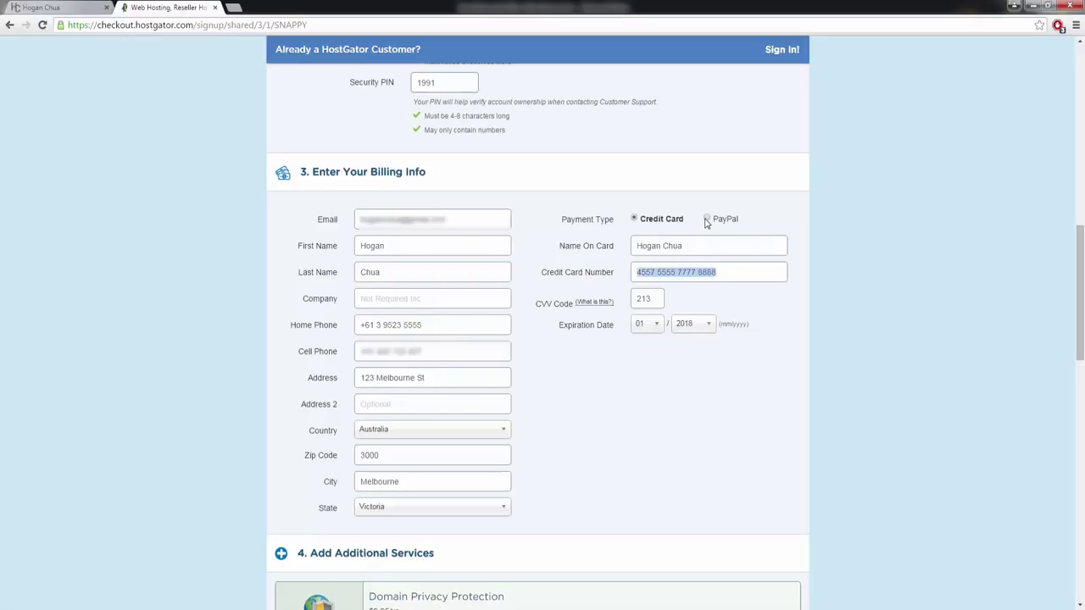
# Step: Untick the Domain Privacy Protection, SiteLock and CodeGuard add-ons on the HostGator order
pyautogui.scroll(-5, 1040, 373)
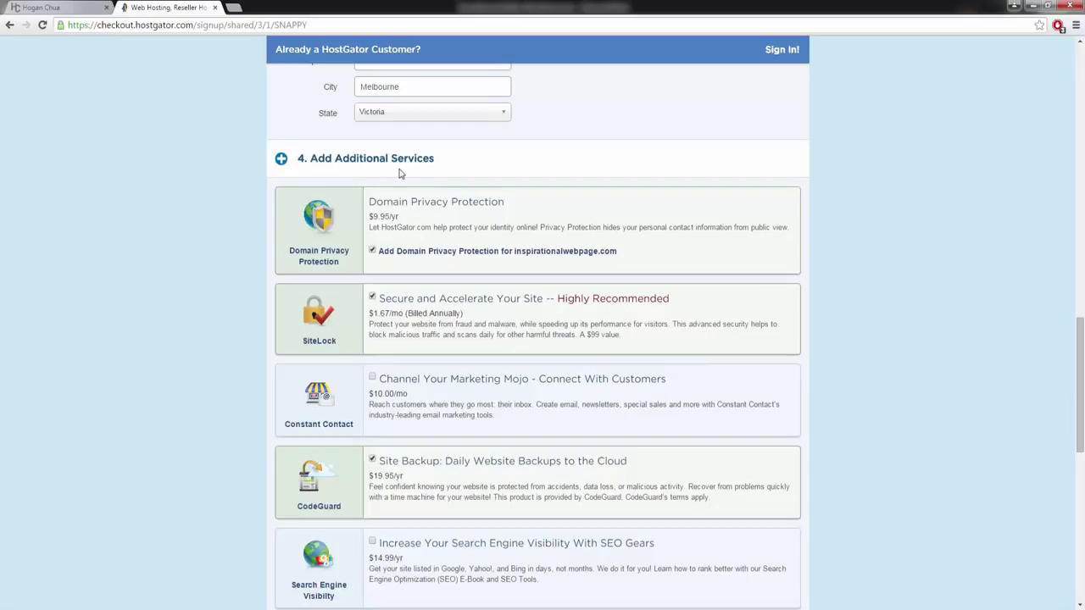
pyautogui.click(371, 251)
pyautogui.click(372, 296)
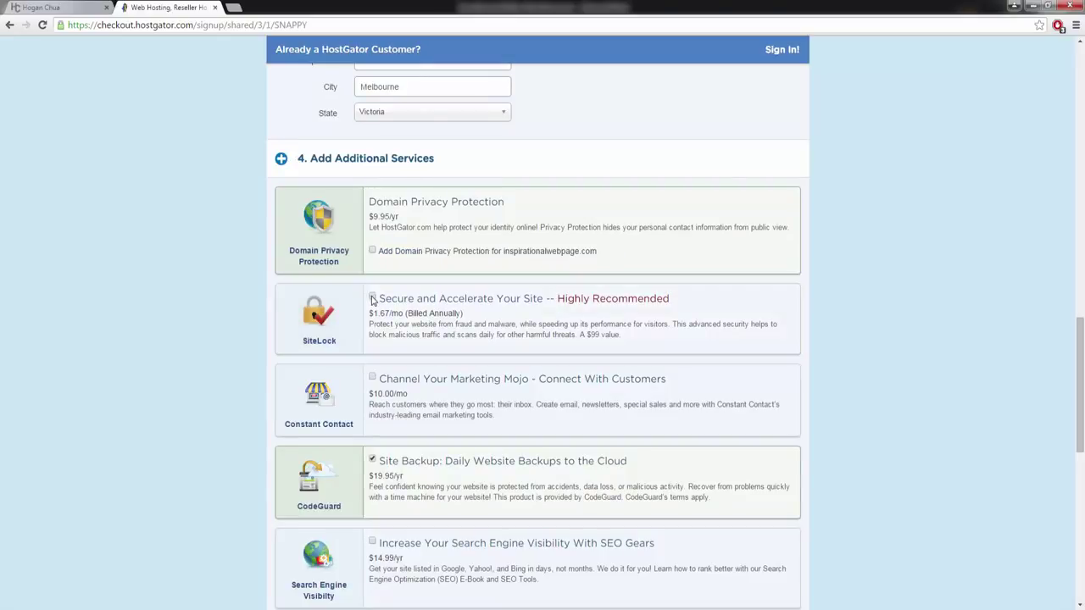
pyautogui.click(372, 460)
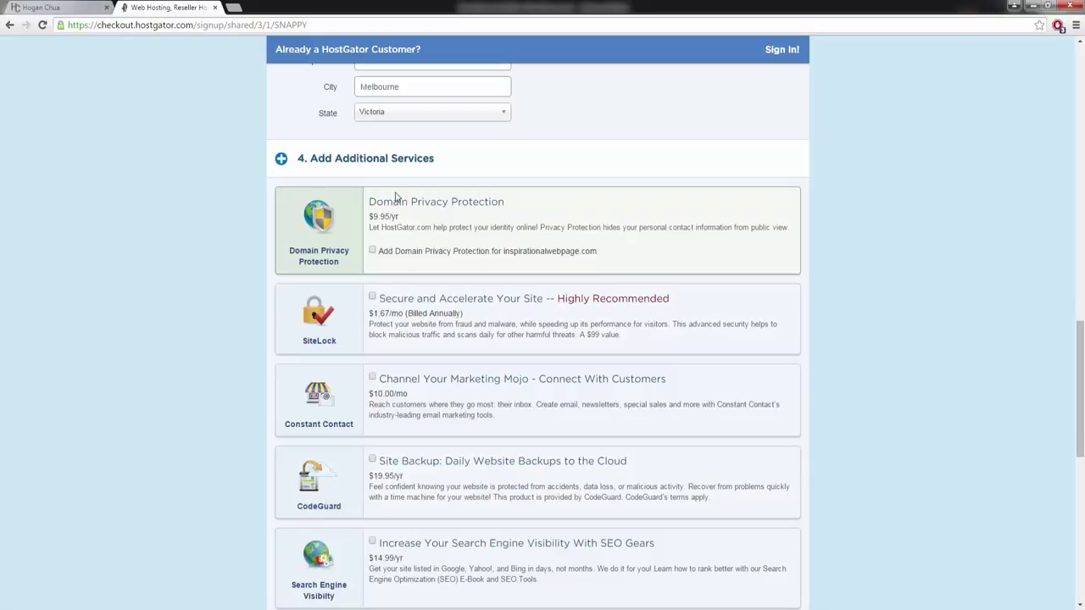
pyautogui.moveTo(506, 204); pyautogui.dragTo(437, 204)
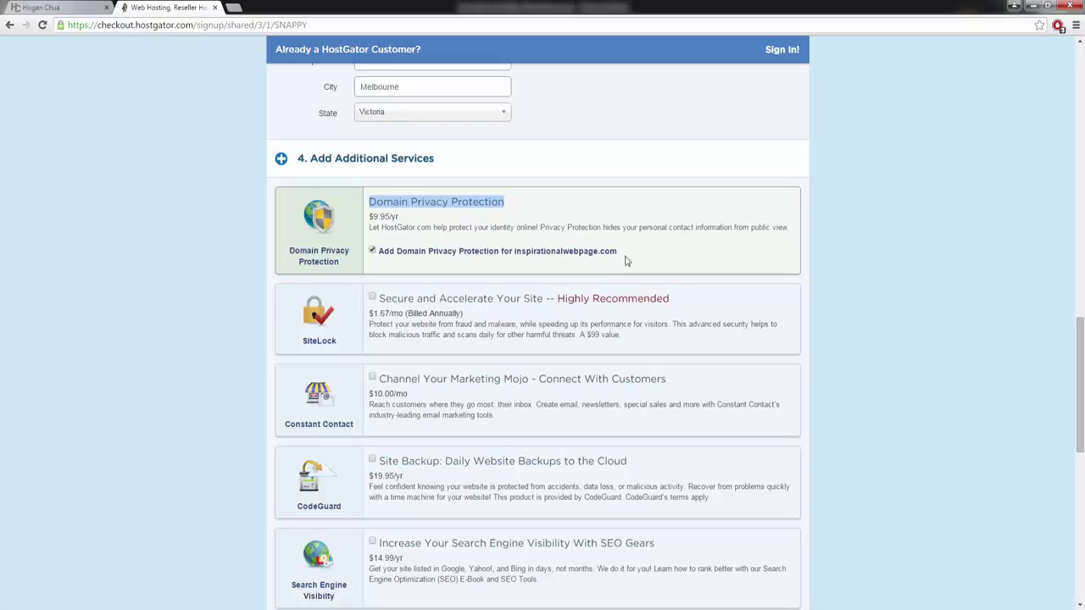
pyautogui.click(372, 251)
pyautogui.moveTo(1076, 369); pyautogui.dragTo(1033, 434)
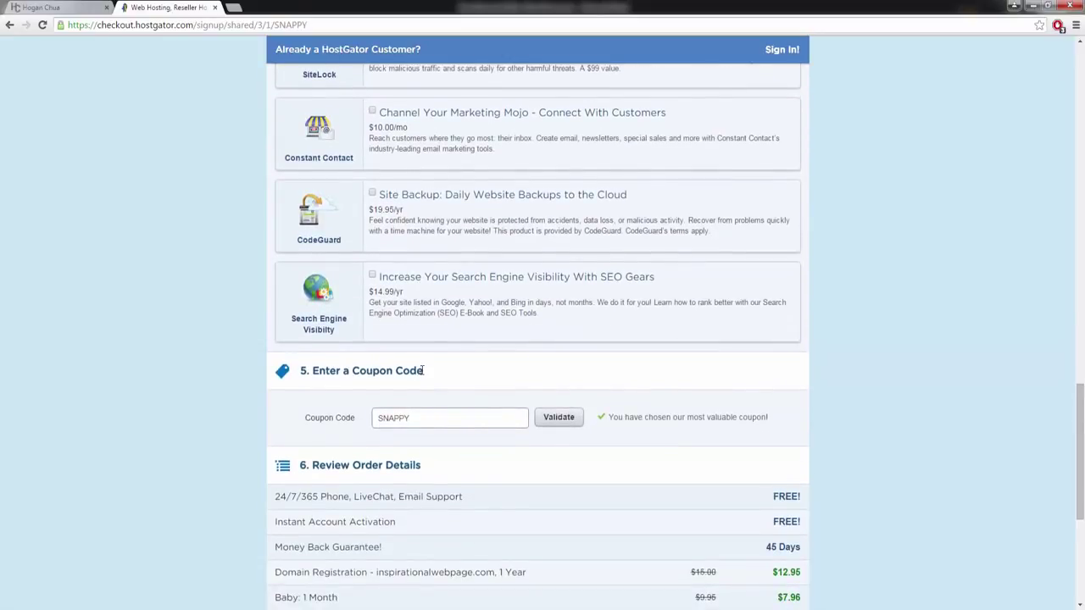
# Step: Replace the SNAPPY coupon with hogan25off and apply it
pyautogui.moveTo(412, 417); pyautogui.dragTo(343, 406)
pyautogui.write('hogan25off')
pyautogui.click(555, 417)
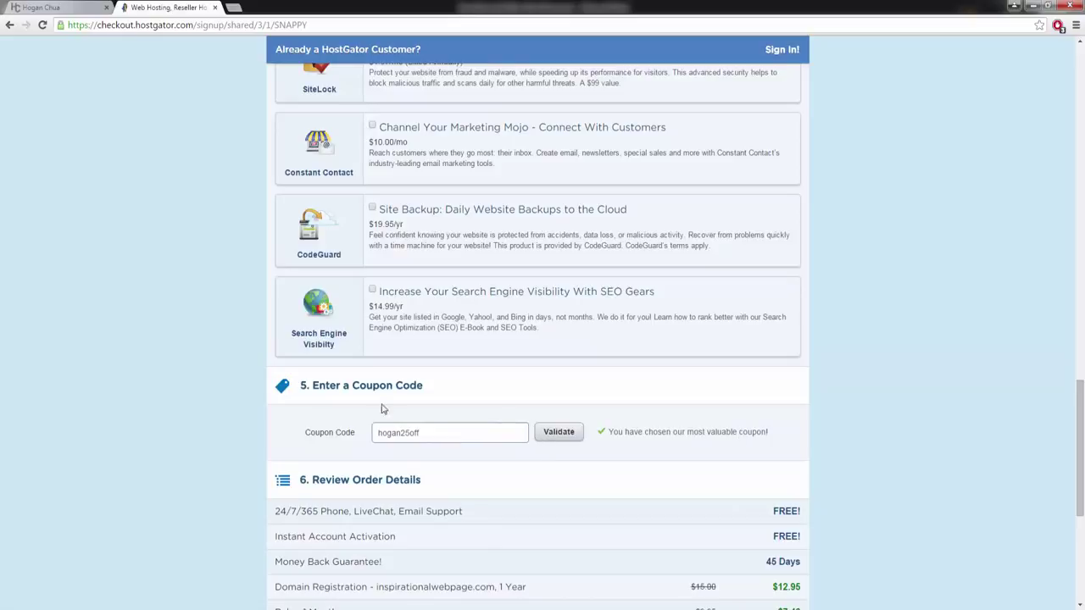
pyautogui.moveTo(442, 426); pyautogui.dragTo(360, 430)
pyautogui.click(479, 433)
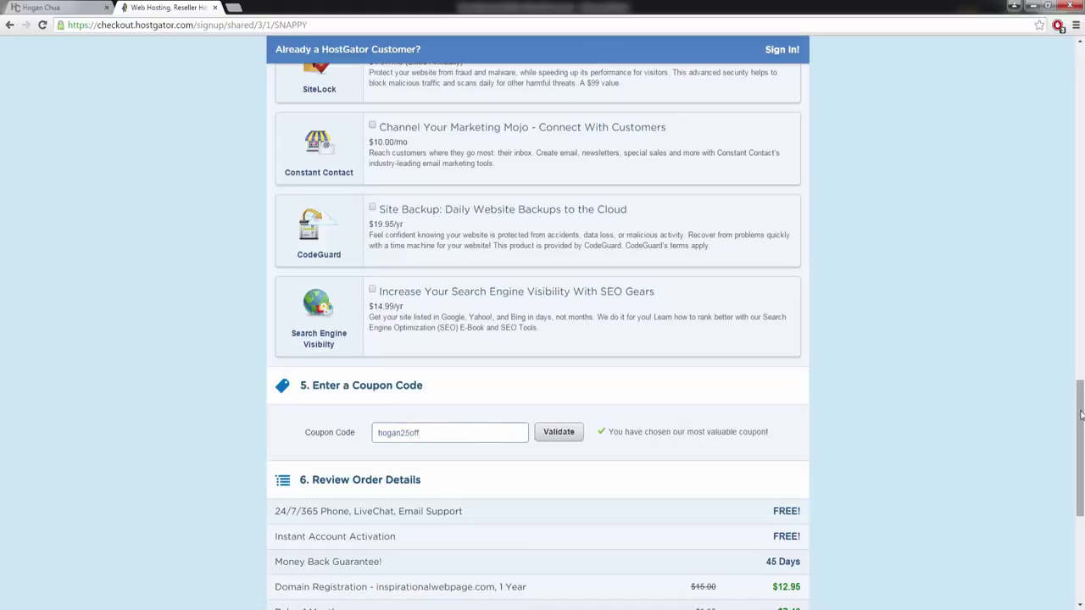
pyautogui.moveTo(1081, 415); pyautogui.dragTo(1072, 450)
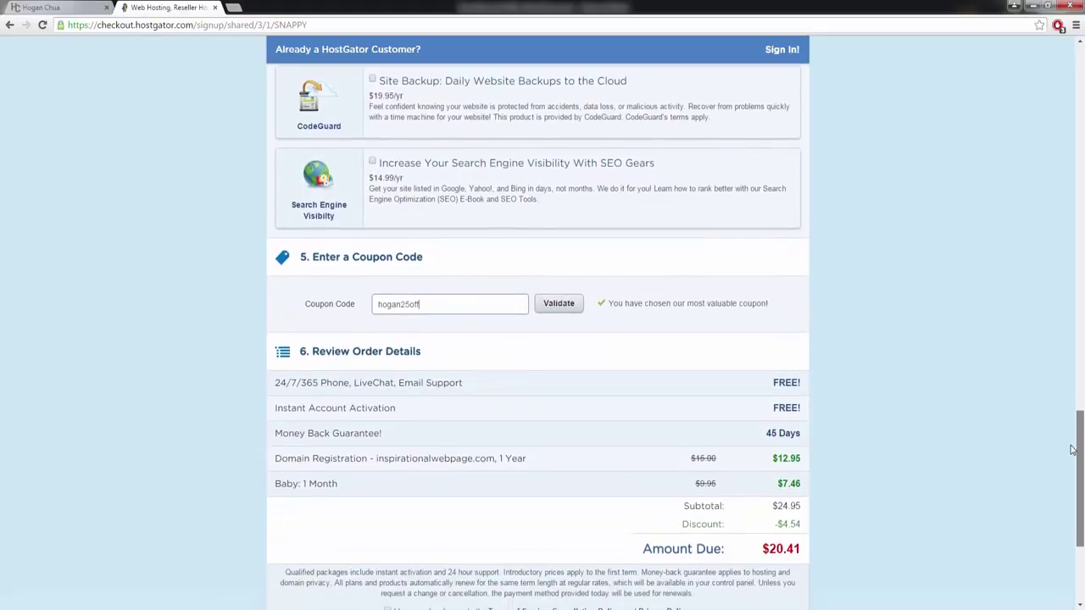
# Step: Confirm the $4.54 discount and $20.41 due, agree to the Terms of Service, and check out
pyautogui.moveTo(778, 525); pyautogui.dragTo(801, 525)
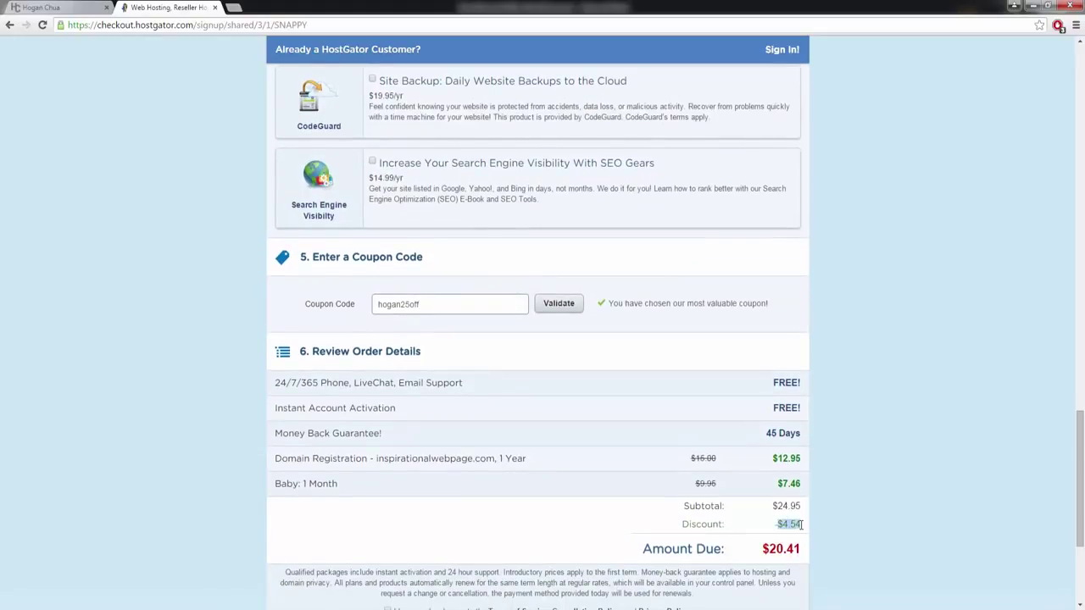
pyautogui.click(801, 527)
pyautogui.moveTo(762, 550); pyautogui.dragTo(802, 549)
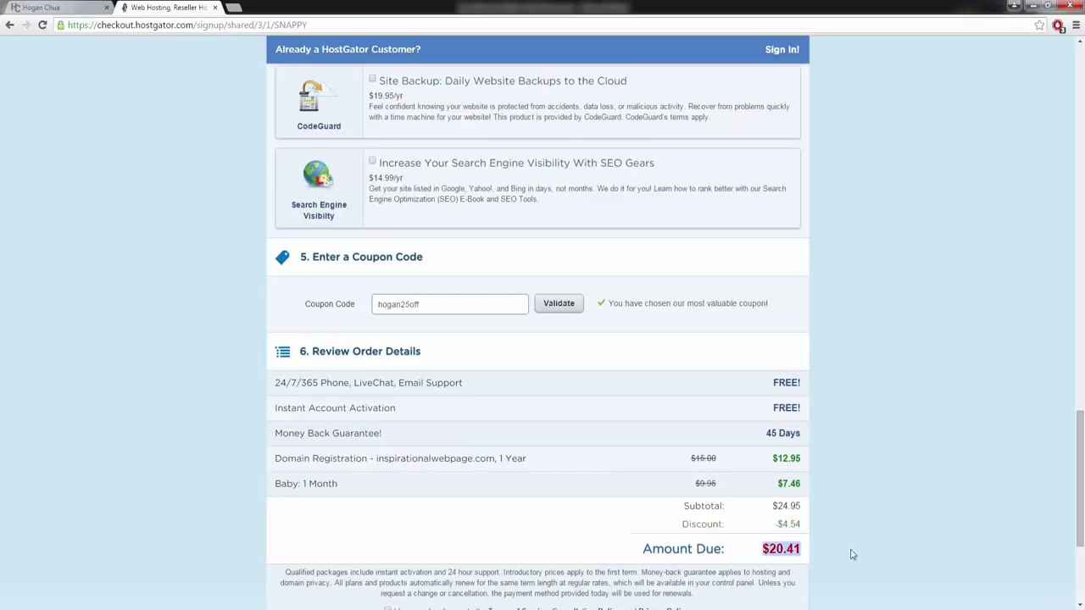
pyautogui.scroll(-2, 1070, 488)
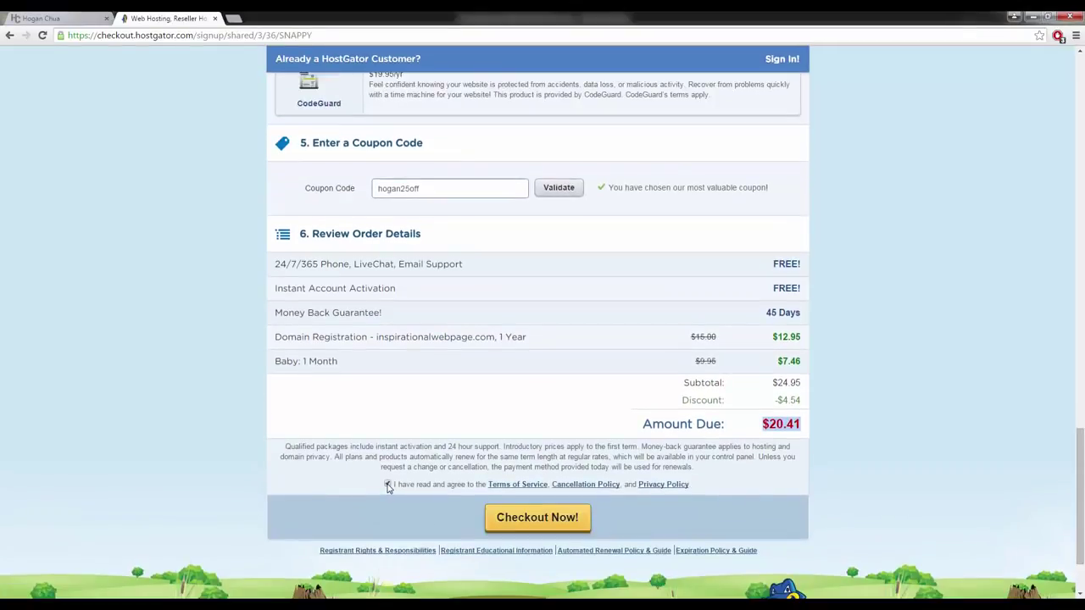
pyautogui.click(387, 485)
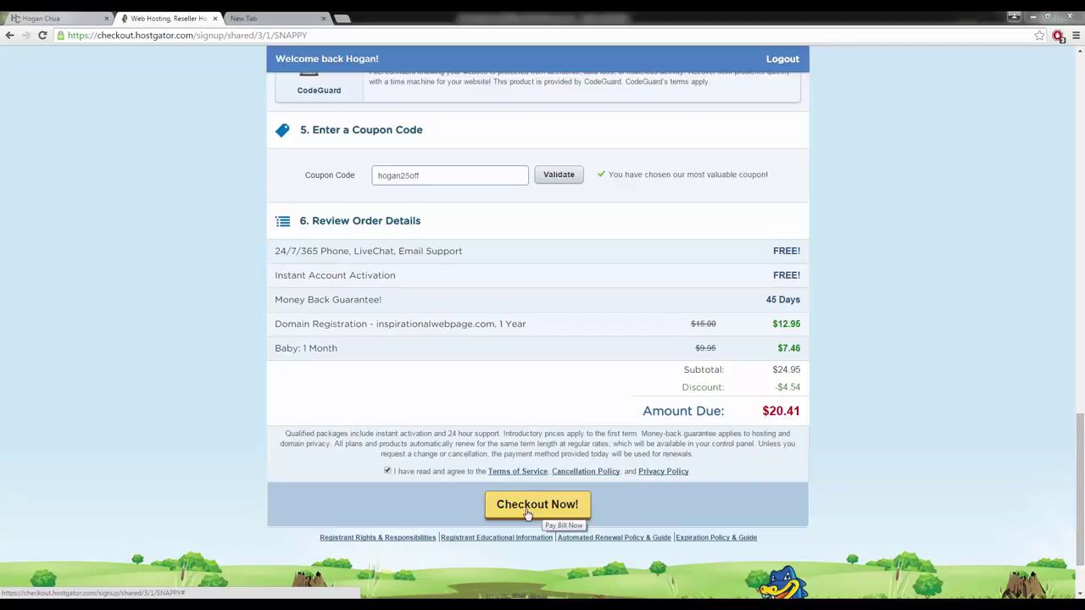
pyautogui.click(525, 516)
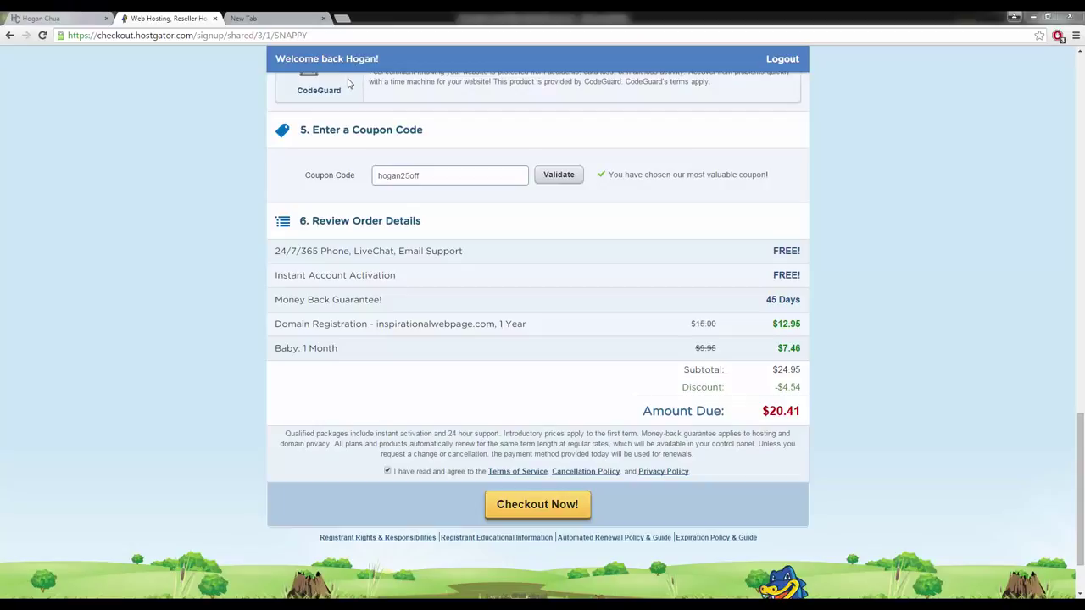
# Step: Open HostGator's New Account Info email in Gmail and launch its Control Panel link in a background tab
pyautogui.click(280, 18)
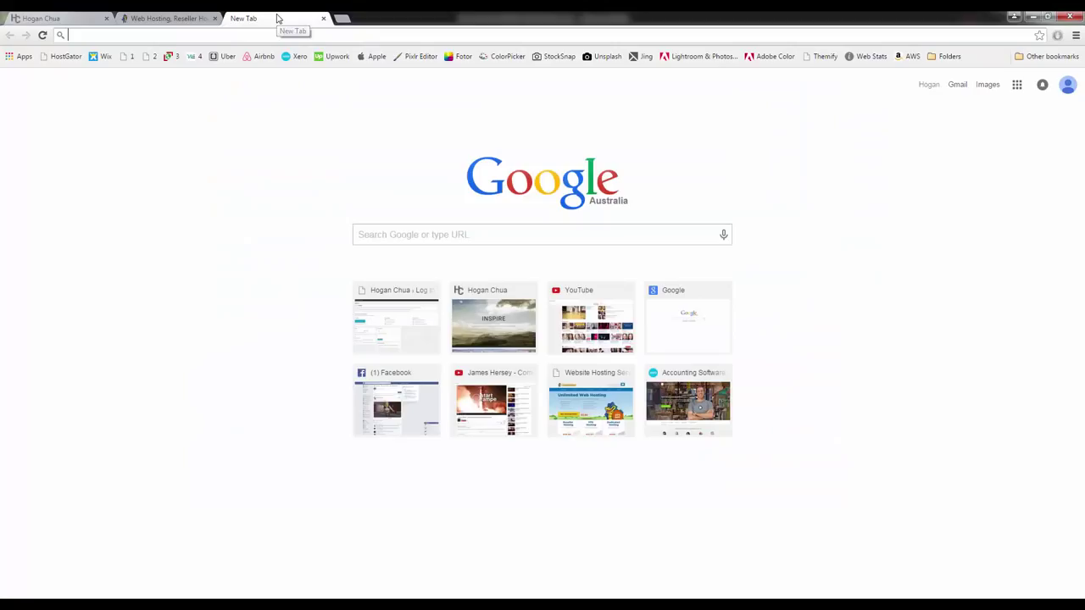
pyautogui.click(960, 89)
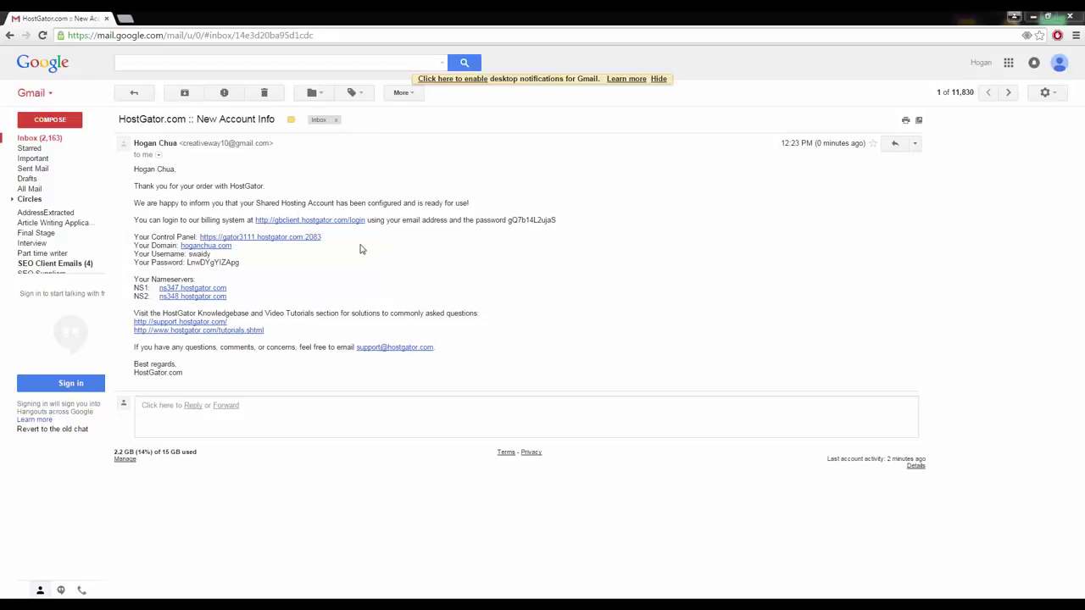
pyautogui.moveTo(153, 237); pyautogui.dragTo(196, 235)
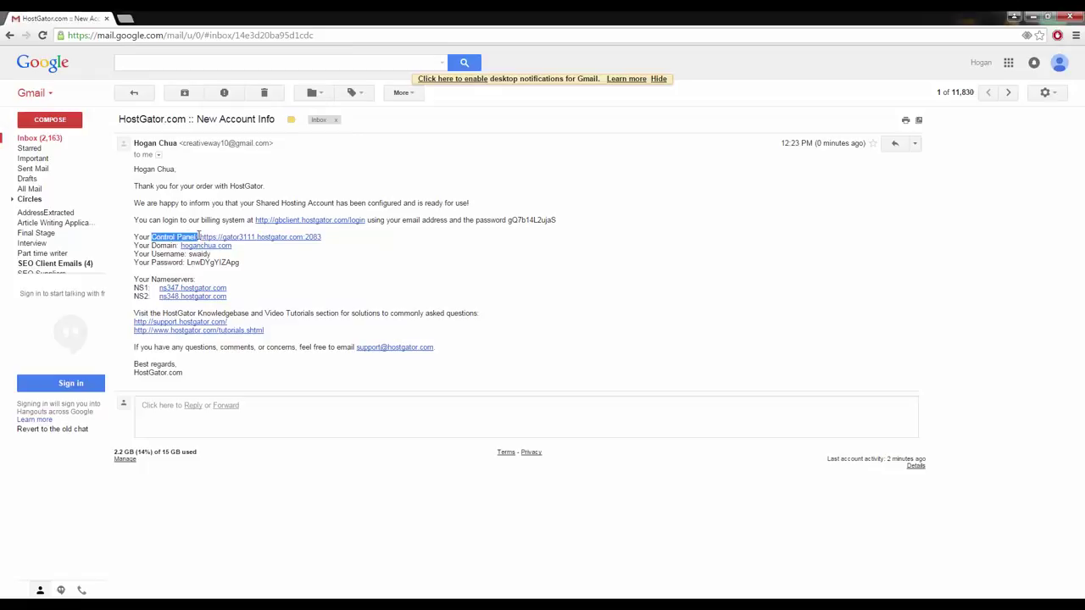
pyautogui.click(284, 254)
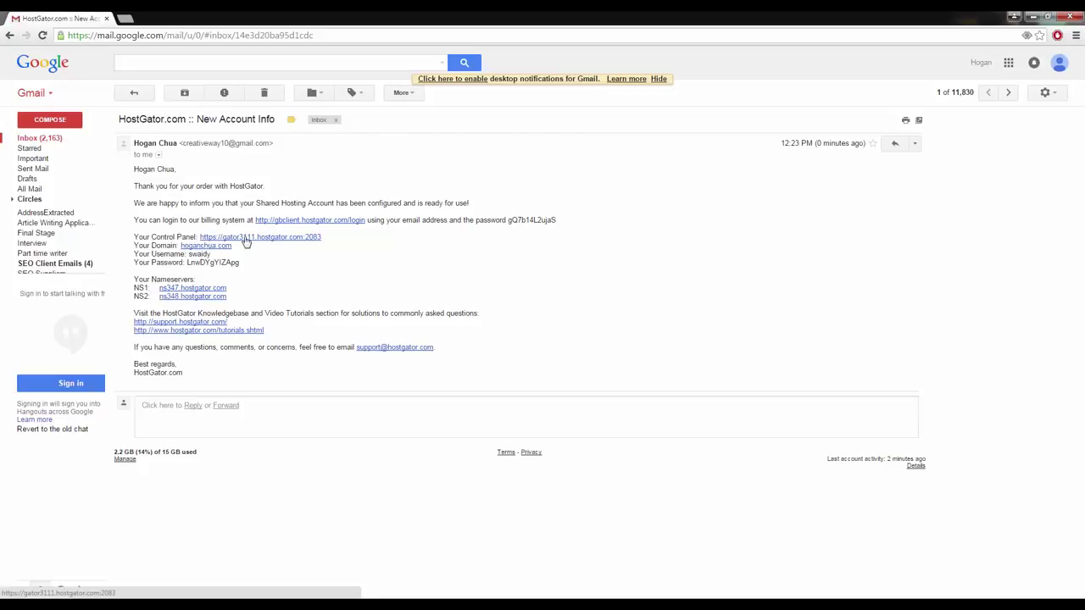
pyautogui.click(246, 241)
pyautogui.hotkey('ctrl', 'shift', 'Tab')
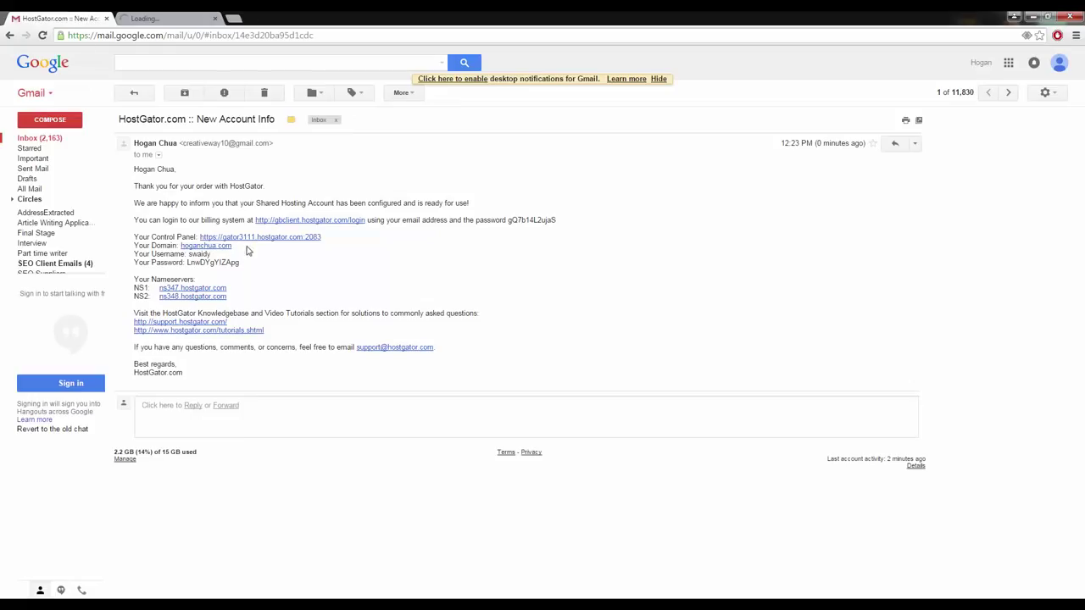
# Step: Log in to cPanel with the account password and decline saving it
pyautogui.click(158, 18)
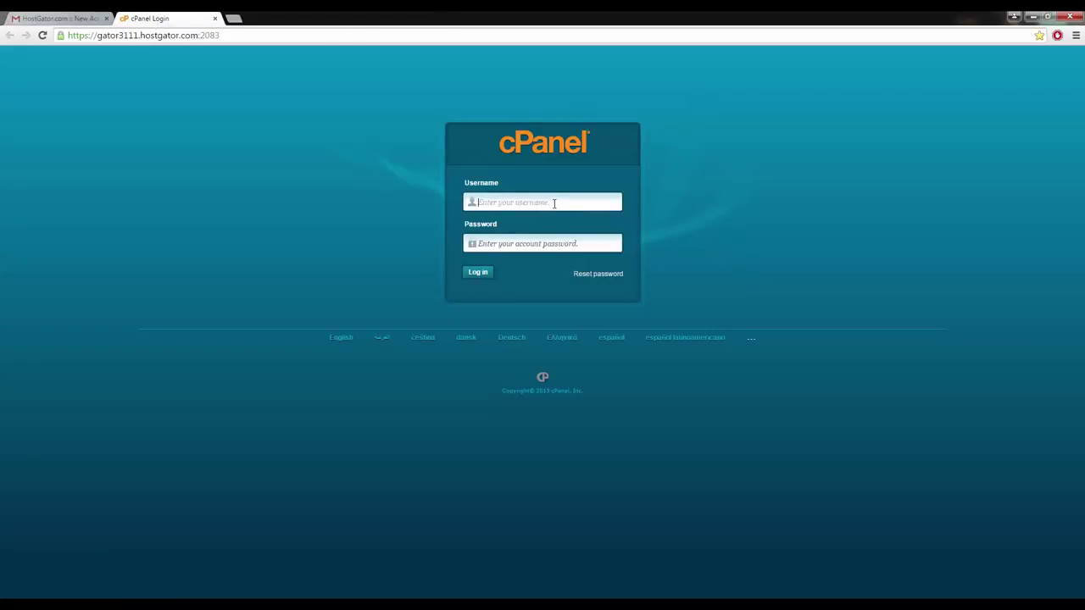
pyautogui.write('s••')
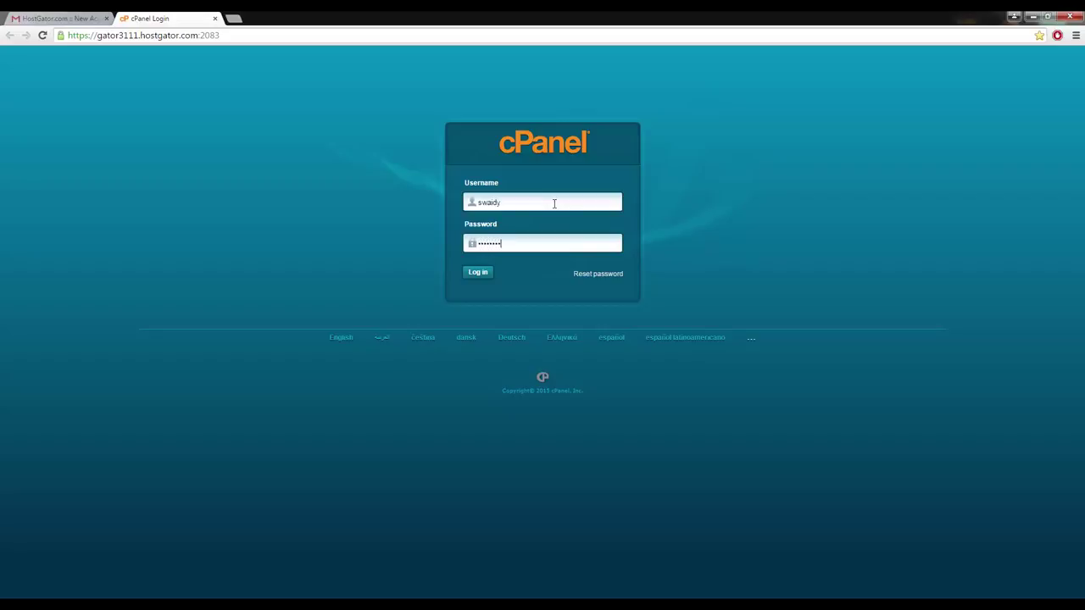
pyautogui.click(480, 272)
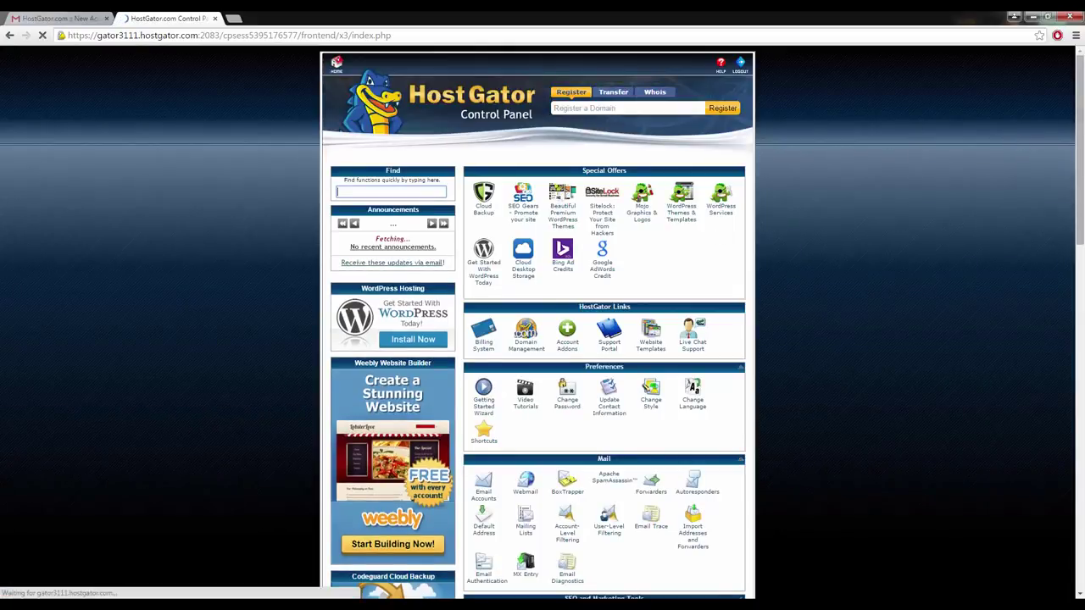
pyautogui.scroll(-6, 1079, 96)
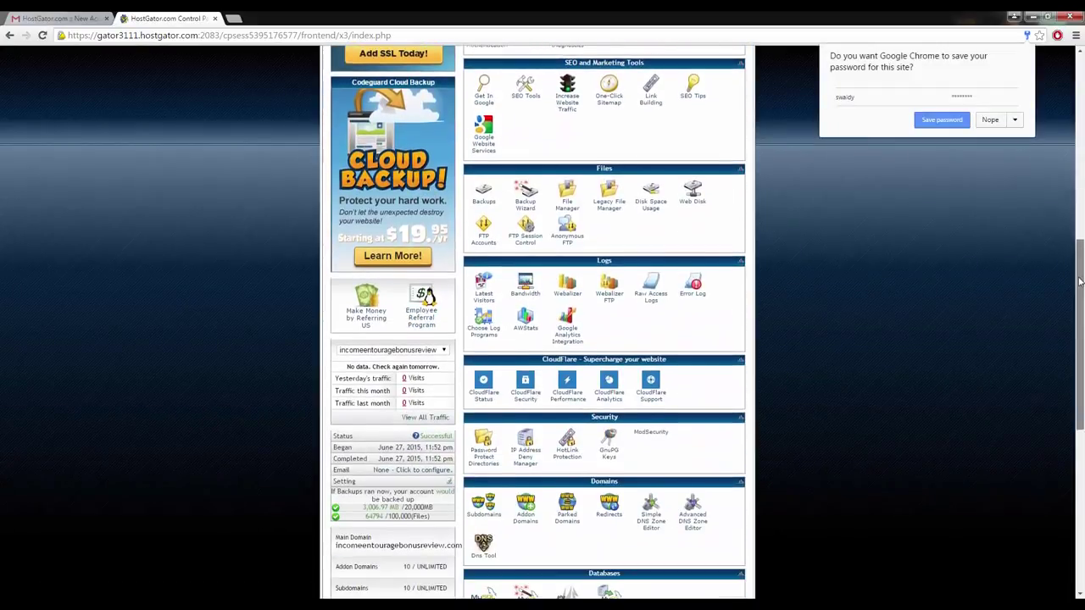
pyautogui.click(992, 122)
pyautogui.moveTo(1081, 305); pyautogui.dragTo(1082, 389)
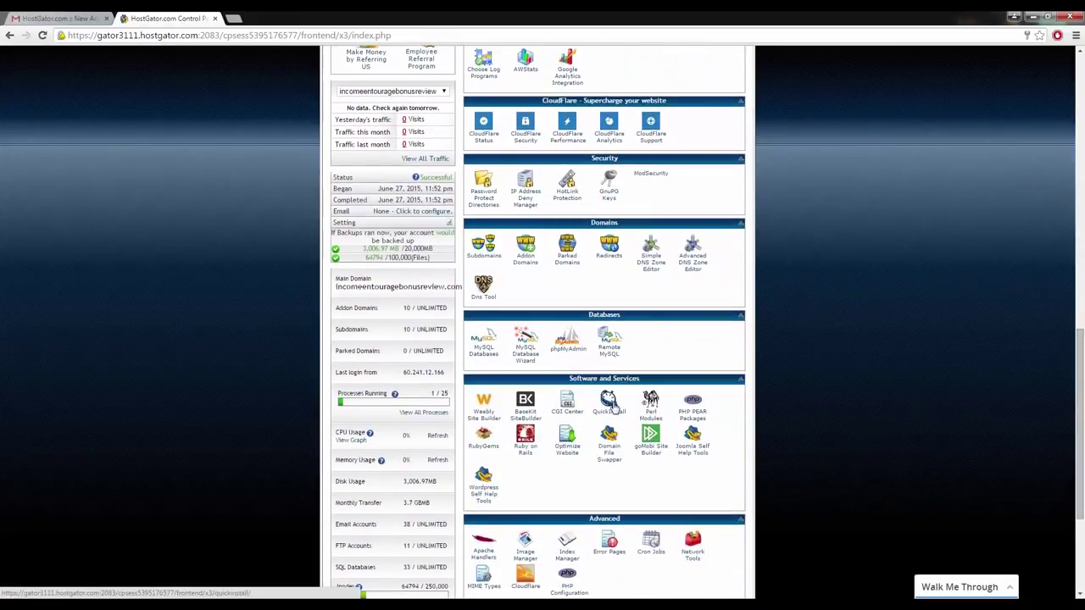
# Step: Start a free QuickInstall WordPress install on inspirationalwebsite.com
pyautogui.click(613, 407)
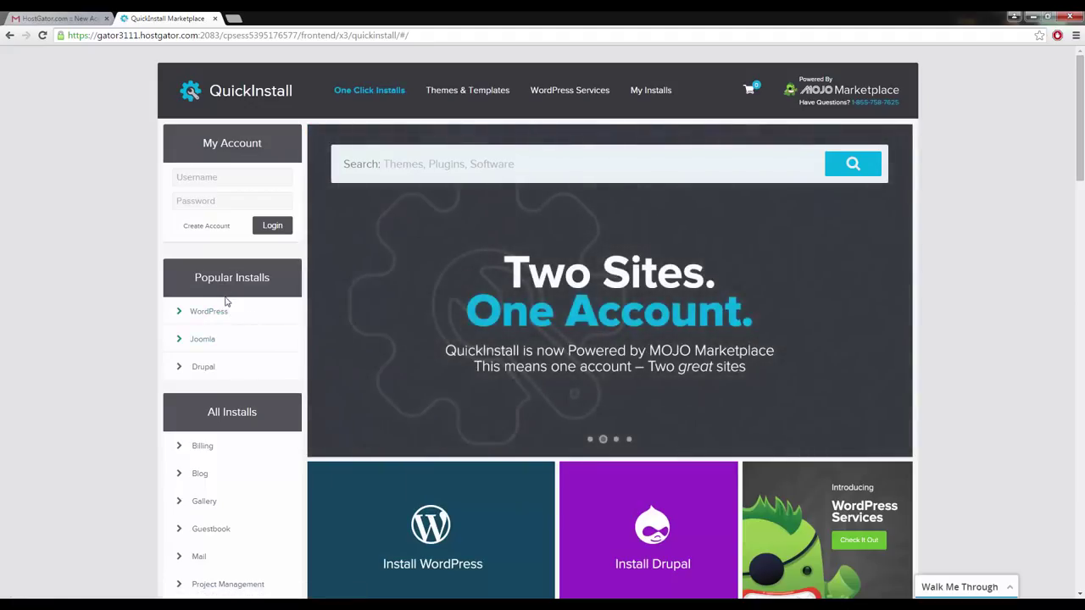
pyautogui.click(219, 318)
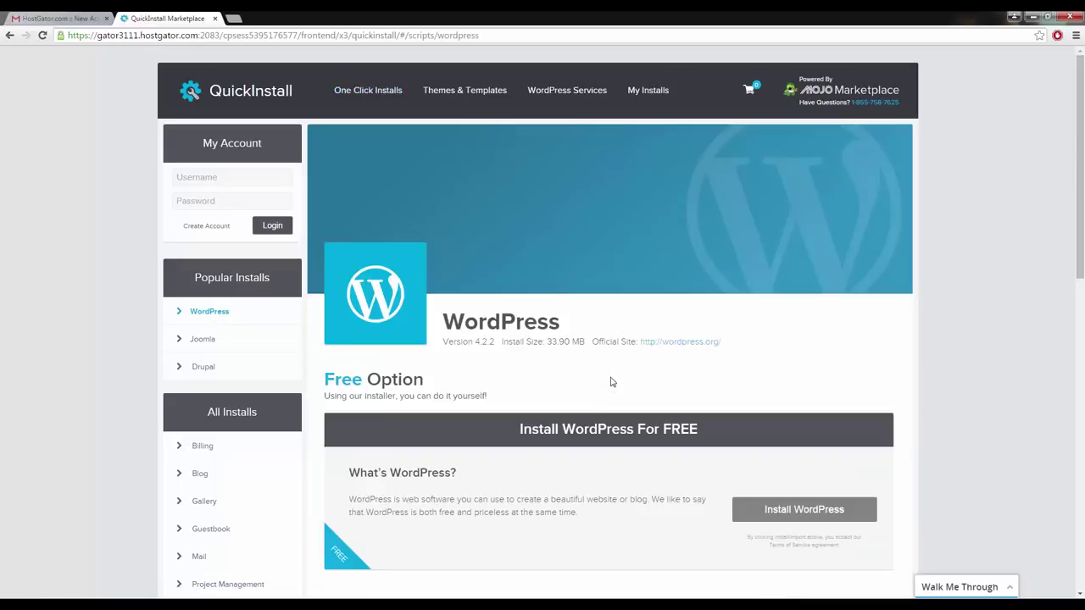
pyautogui.scroll(-1, 609, 383)
pyautogui.scroll(-1, 609, 383)
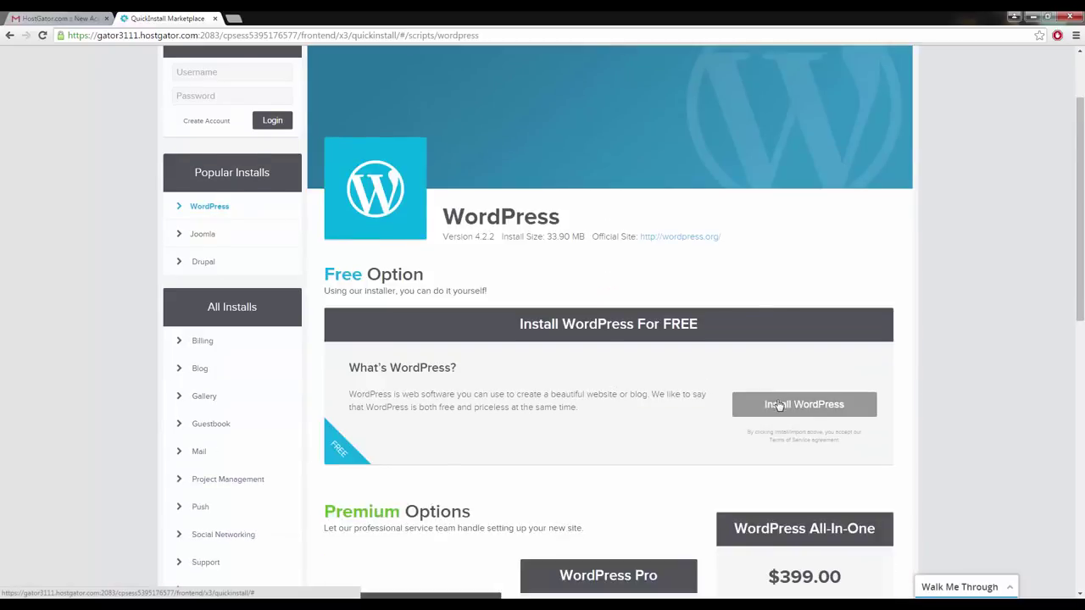
pyautogui.click(771, 404)
pyautogui.click(452, 192)
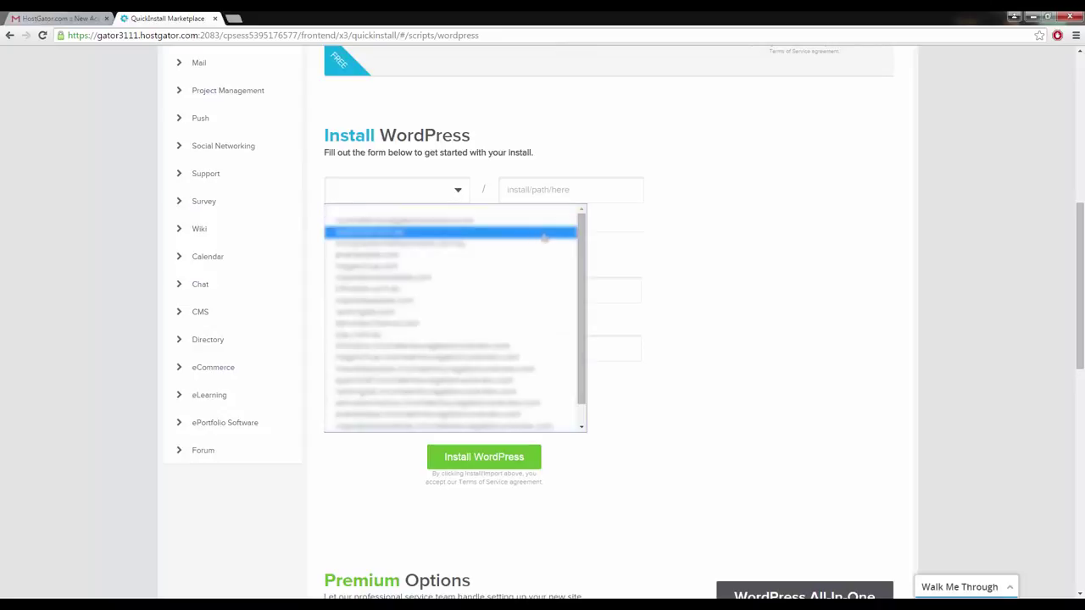
pyautogui.moveTo(579, 242)
pyautogui.mouseDown()
pyautogui.moveTo(577, 293)
pyautogui.moveTo(566, 252)
pyautogui.mouseUp()
pyautogui.click(404, 281)
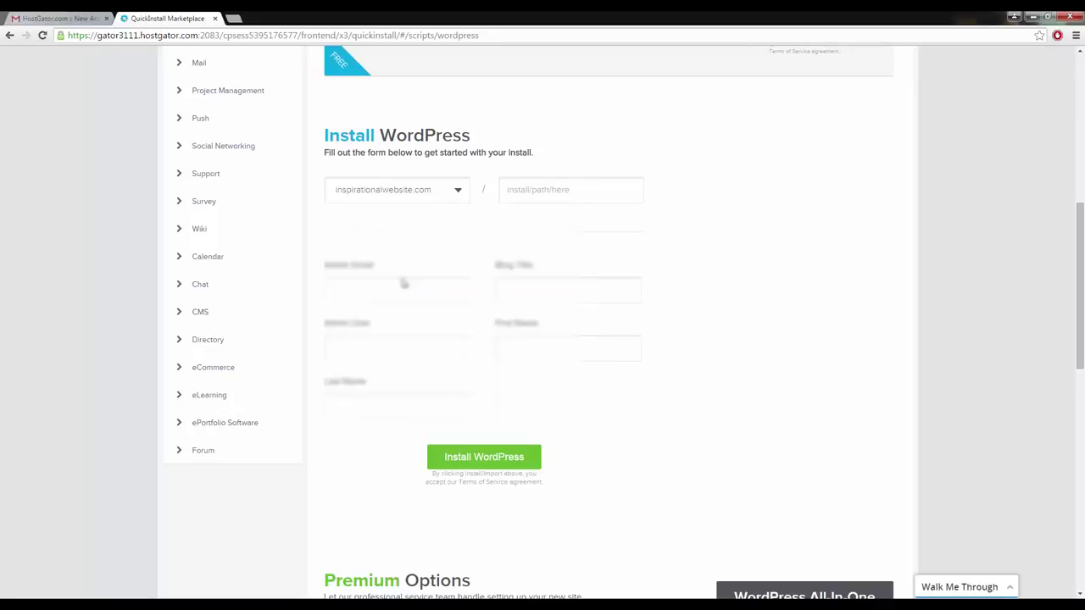
# Step: Fill in the suggested admin email and the site owner's name as the blog title
pyautogui.click(548, 195)
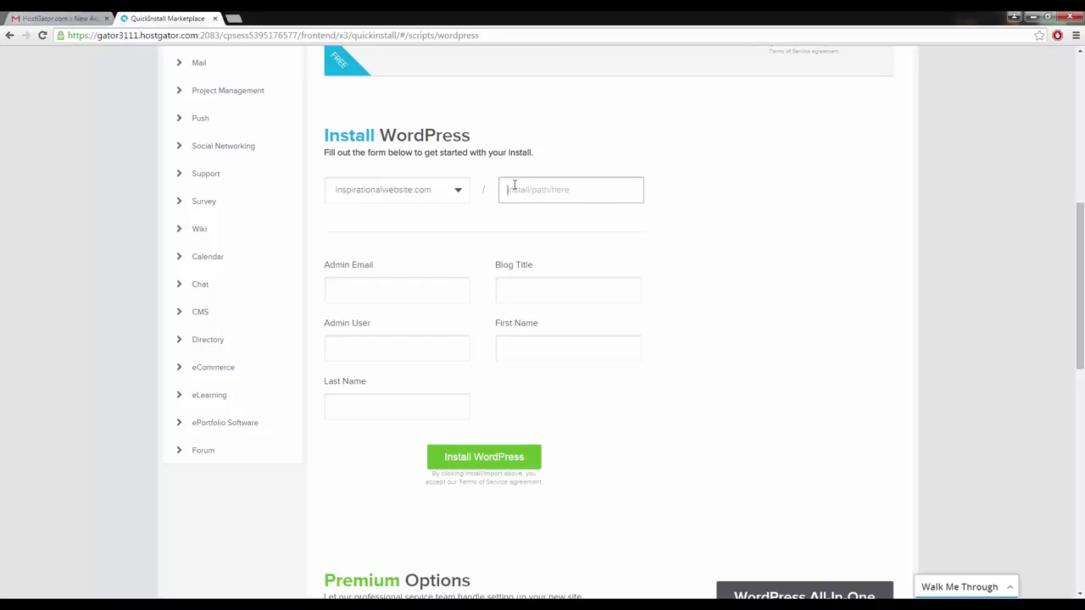
pyautogui.click(381, 290)
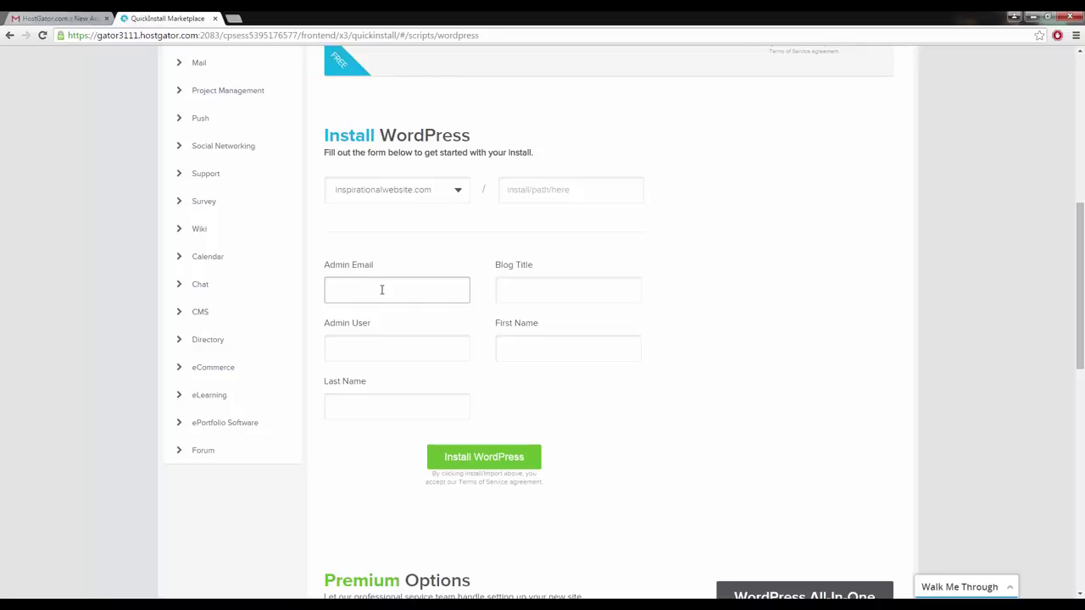
pyautogui.write('cr')
pyautogui.press('Down')
pyautogui.press('Return')
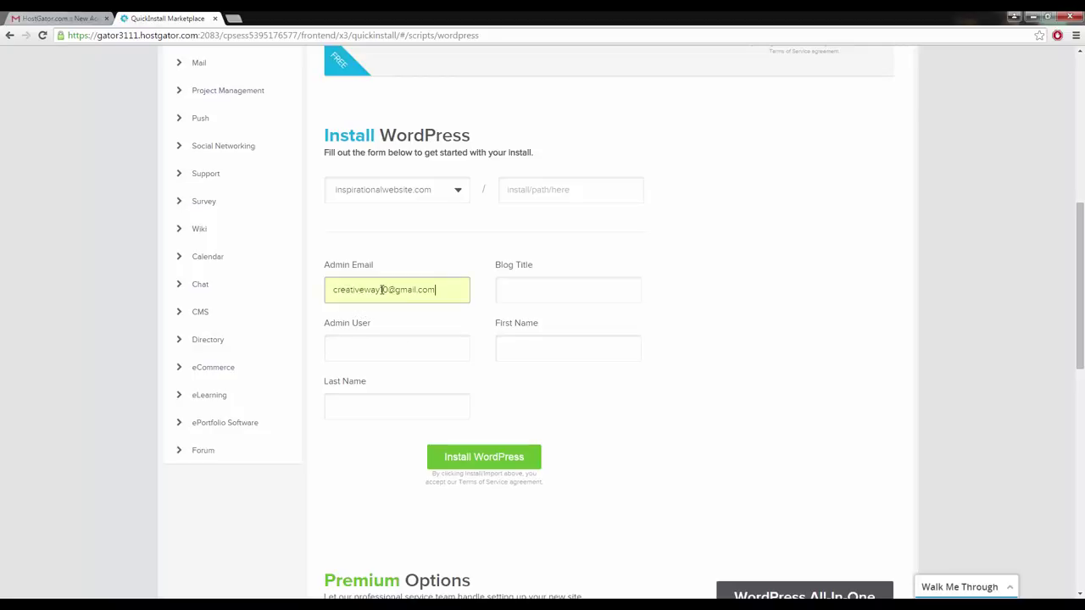
pyautogui.press('Tab')
pyautogui.write('Hogan')
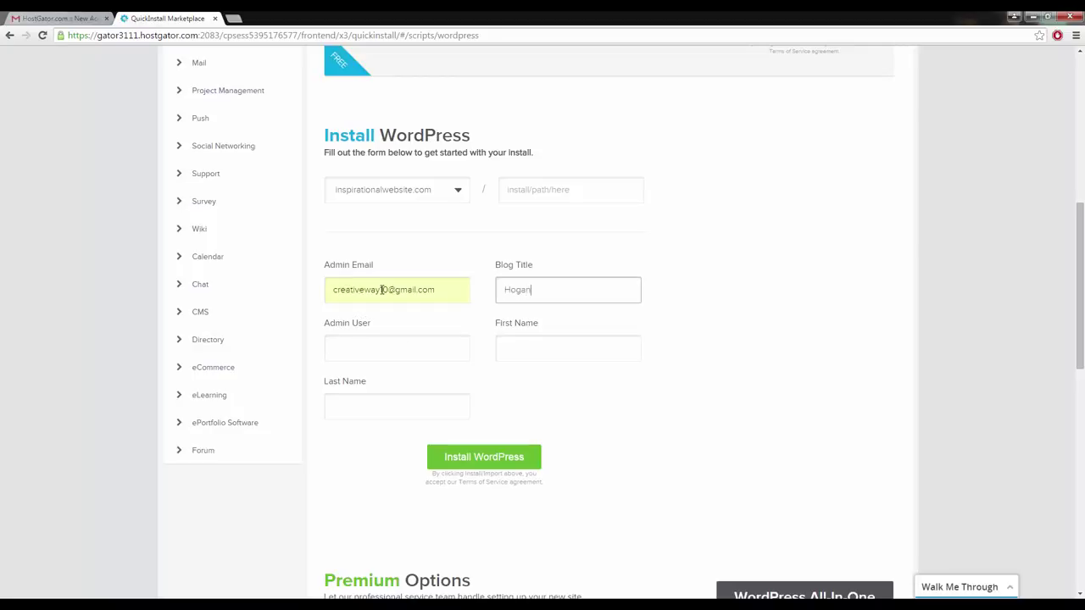
pyautogui.write(' Chua')
# Step: Enter the admin username and the owner's first and last name, then start the installation
pyautogui.click(342, 350)
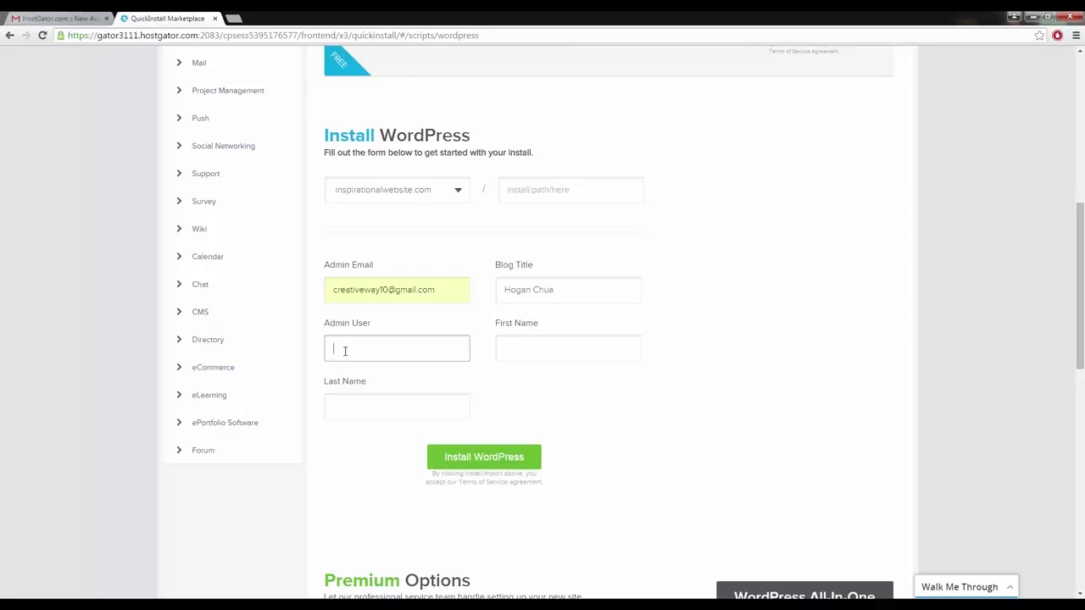
pyautogui.write('hoganchua')
pyautogui.press('Tab')
pyautogui.write('Hogan')
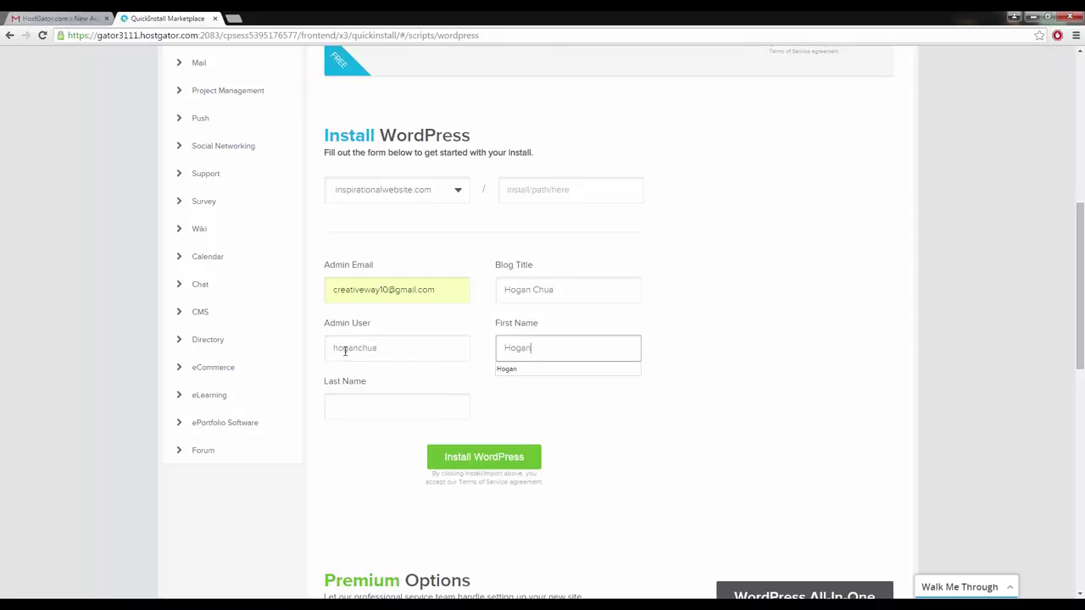
pyautogui.press('Tab')
pyautogui.write('Chua')
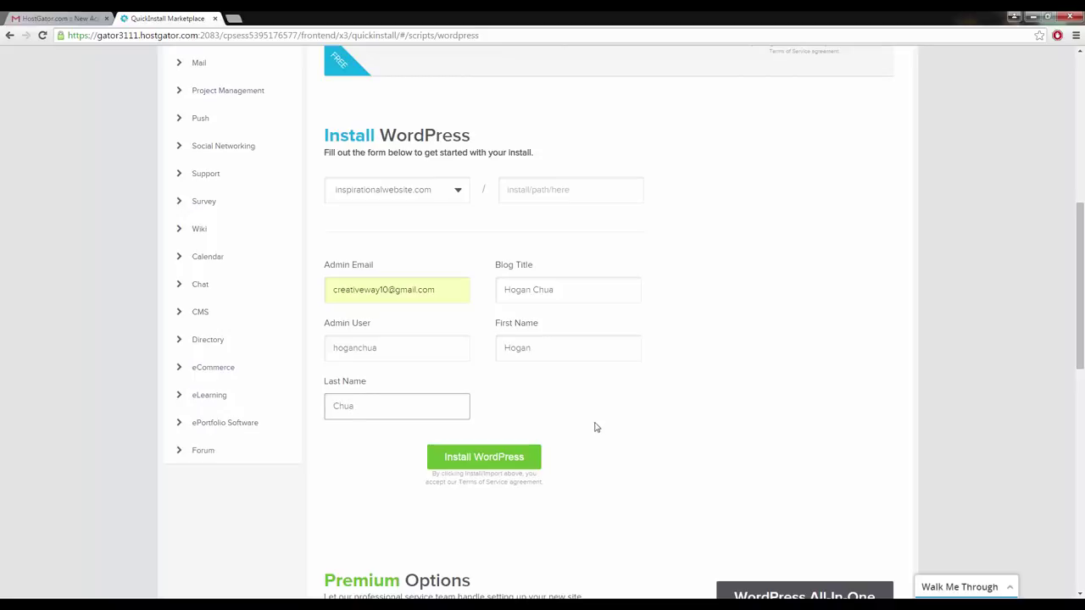
pyautogui.click(491, 461)
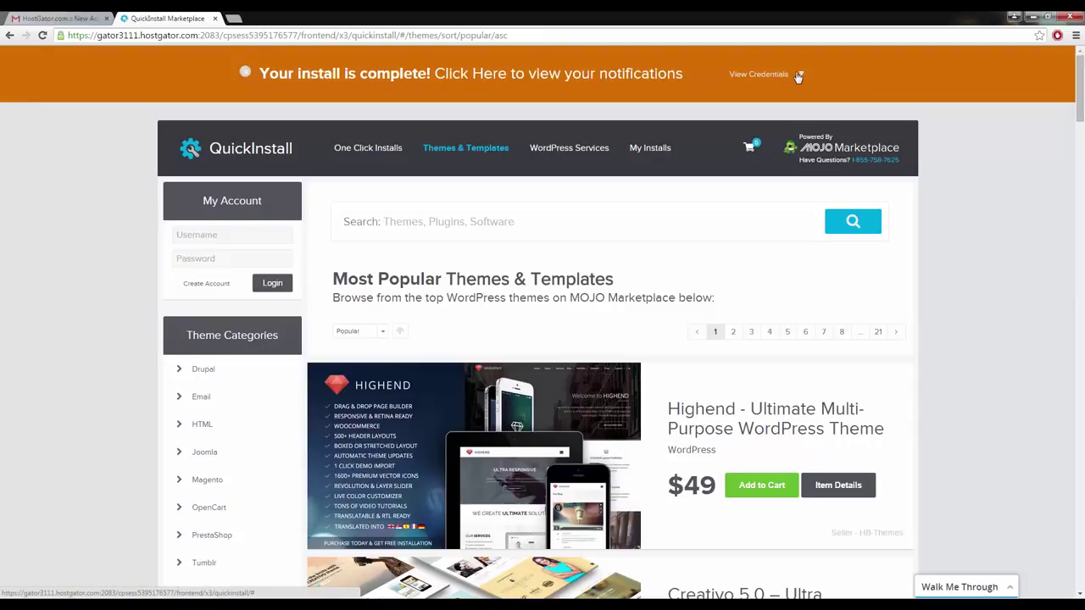
# Step: Show the install credentials and open the inspirationalwebsite.com/wp-admin Admin Area link
pyautogui.click(798, 77)
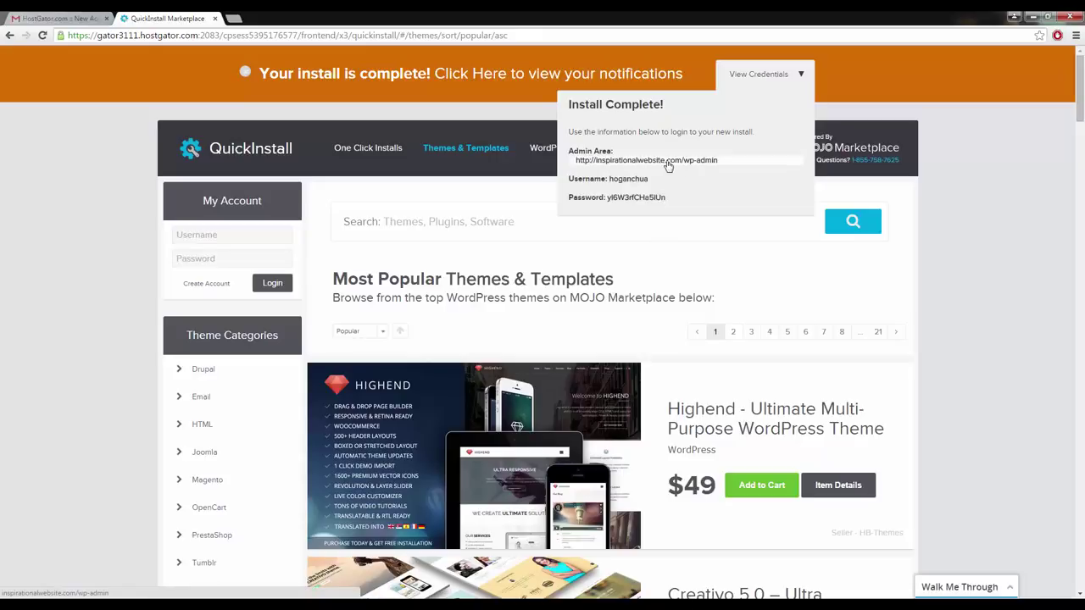
pyautogui.click(659, 162)
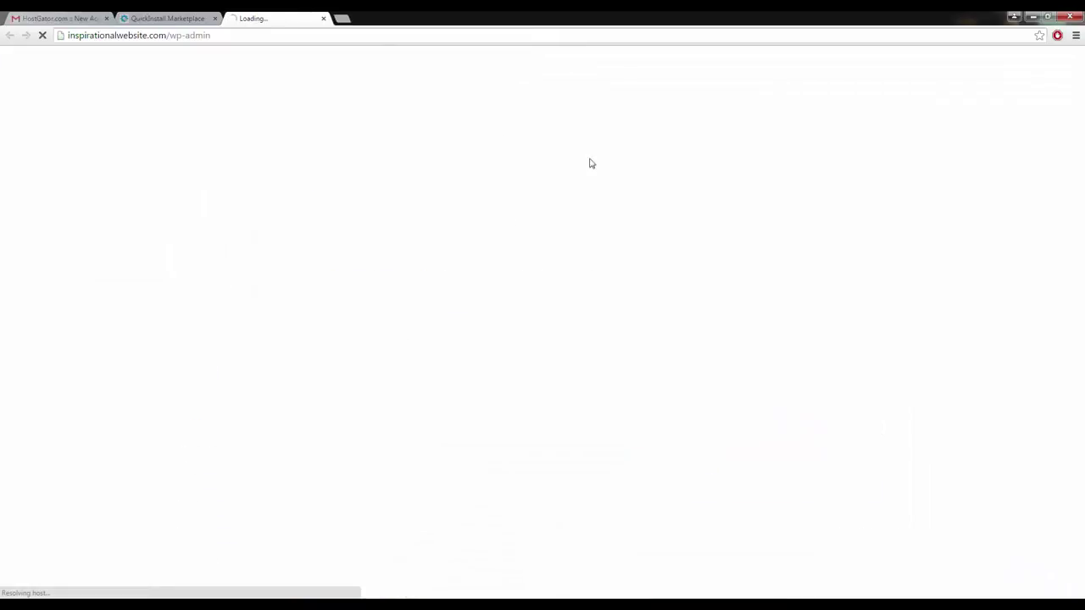
# Step: Copy the admin username from the QuickInstall credentials into the WordPress login form
pyautogui.click(186, 19)
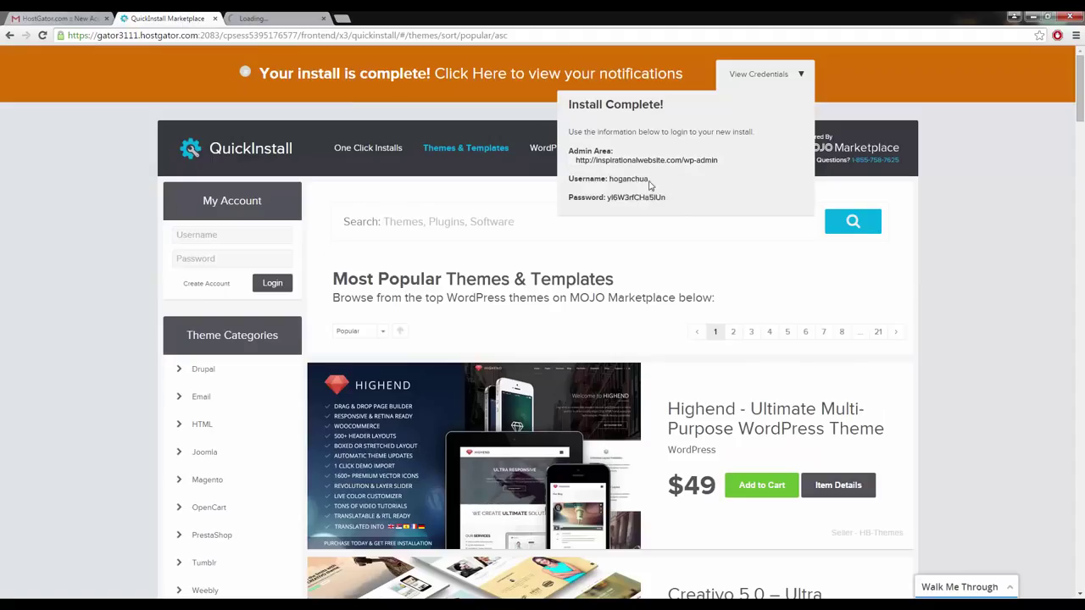
pyautogui.moveTo(648, 179); pyautogui.dragTo(610, 178)
pyautogui.rightClick(611, 178)
pyautogui.click(631, 183)
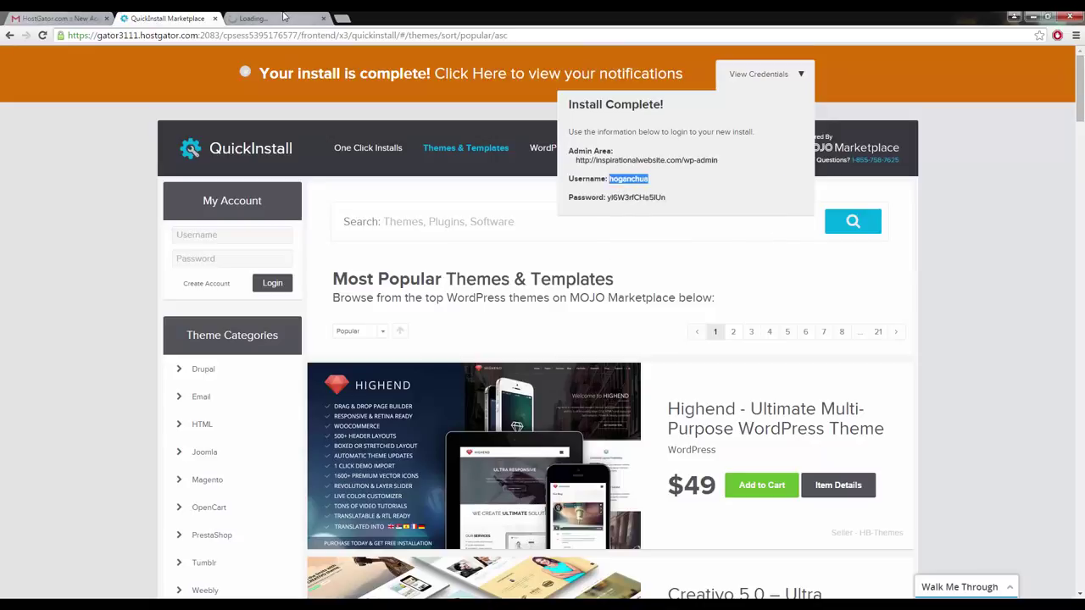
pyautogui.click(284, 18)
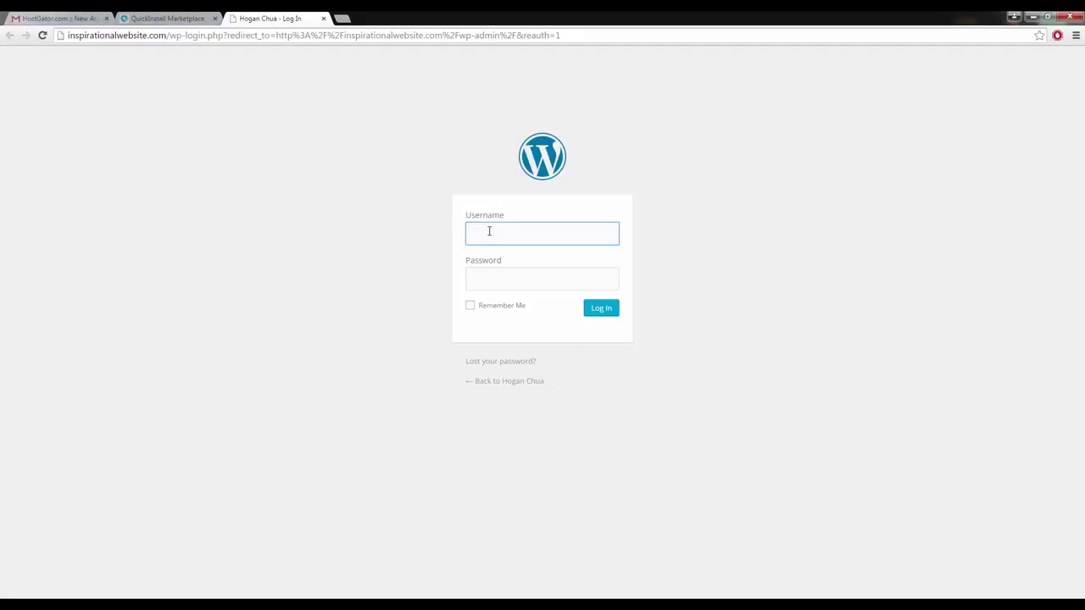
pyautogui.hotkey('ctrl', 'v')
pyautogui.click(497, 272)
# Step: Copy the generated admin password into the login form, log in, and decline saving it
pyautogui.click(168, 18)
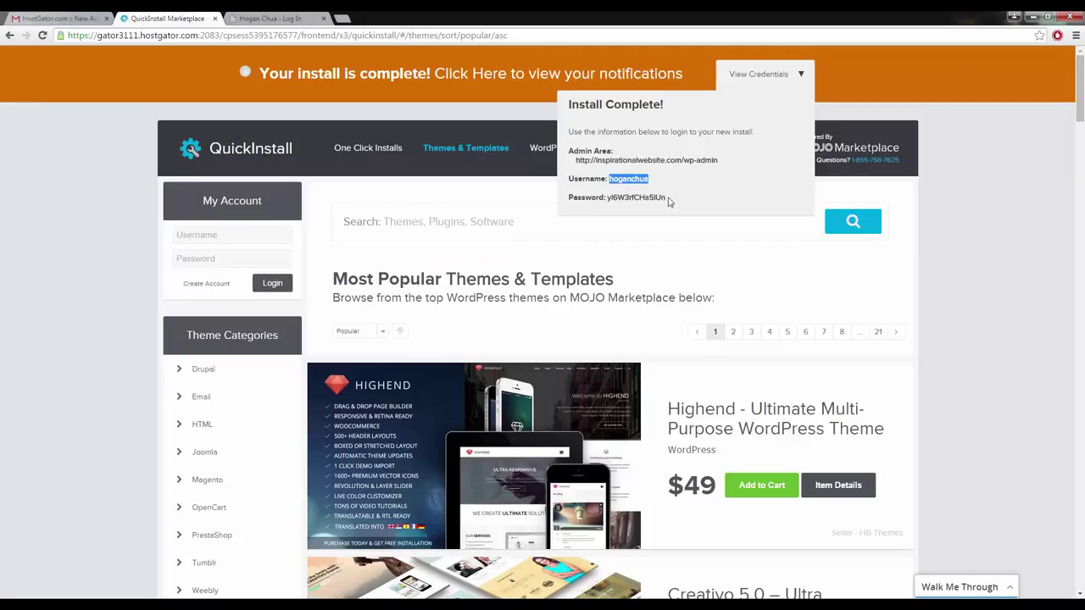
pyautogui.moveTo(667, 197); pyautogui.dragTo(607, 199)
pyautogui.rightClick(609, 198)
pyautogui.click(632, 208)
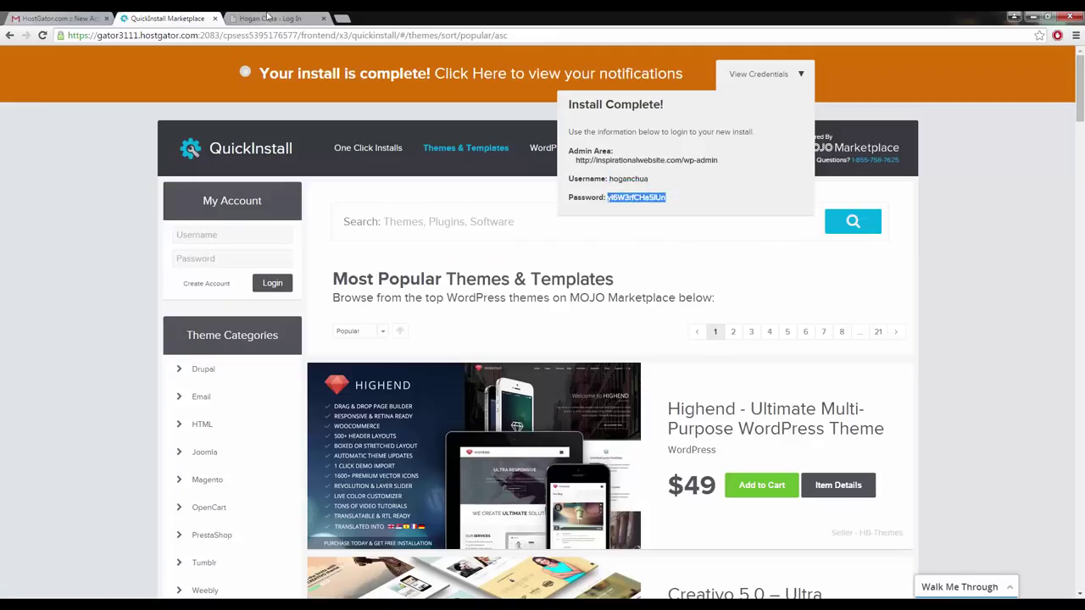
pyautogui.click(267, 17)
pyautogui.hotkey('ctrl', 'v')
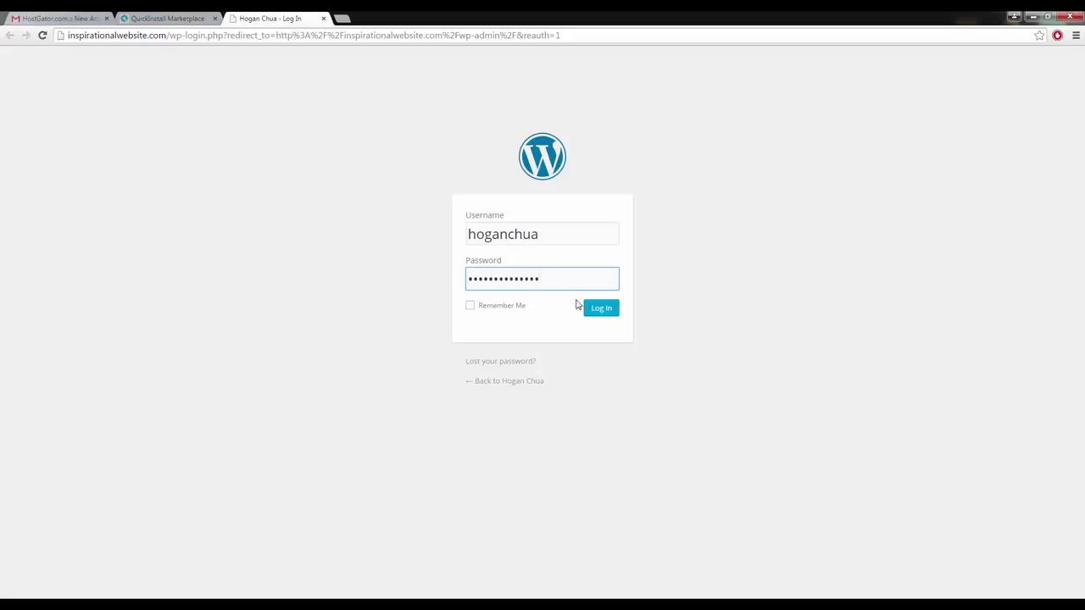
pyautogui.click(595, 311)
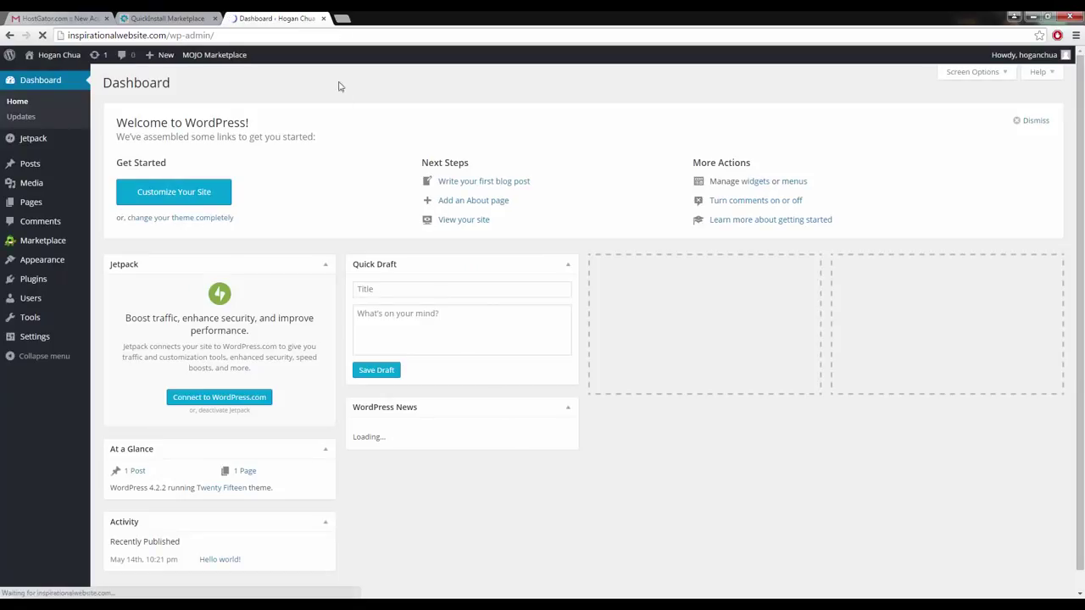
pyautogui.click(988, 121)
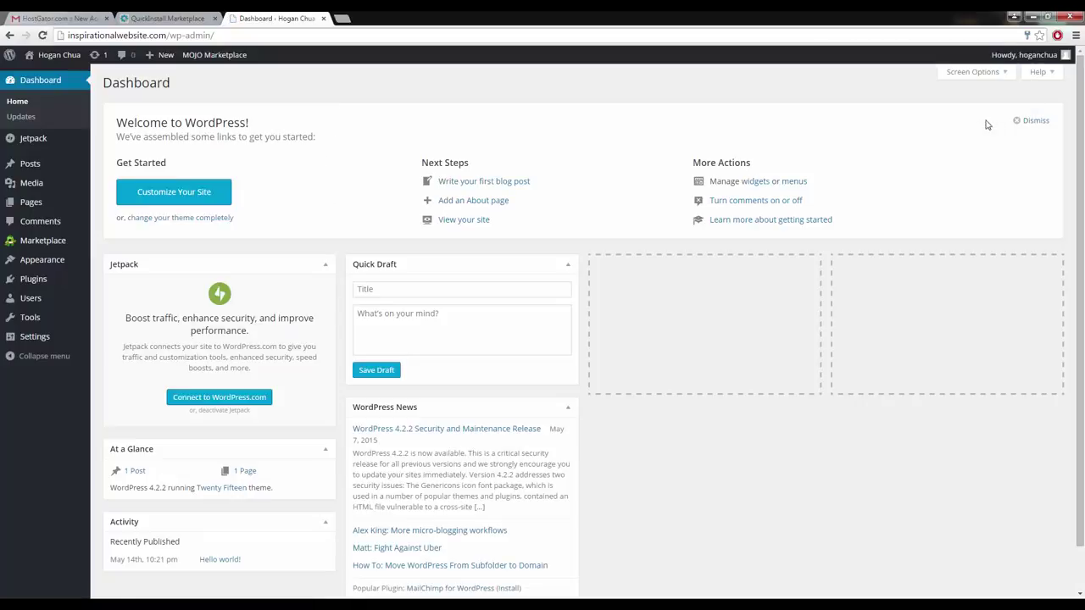
# Step: View the live inspirationalwebsite.com front page, then return to the admin Dashboard
pyautogui.click(60, 54)
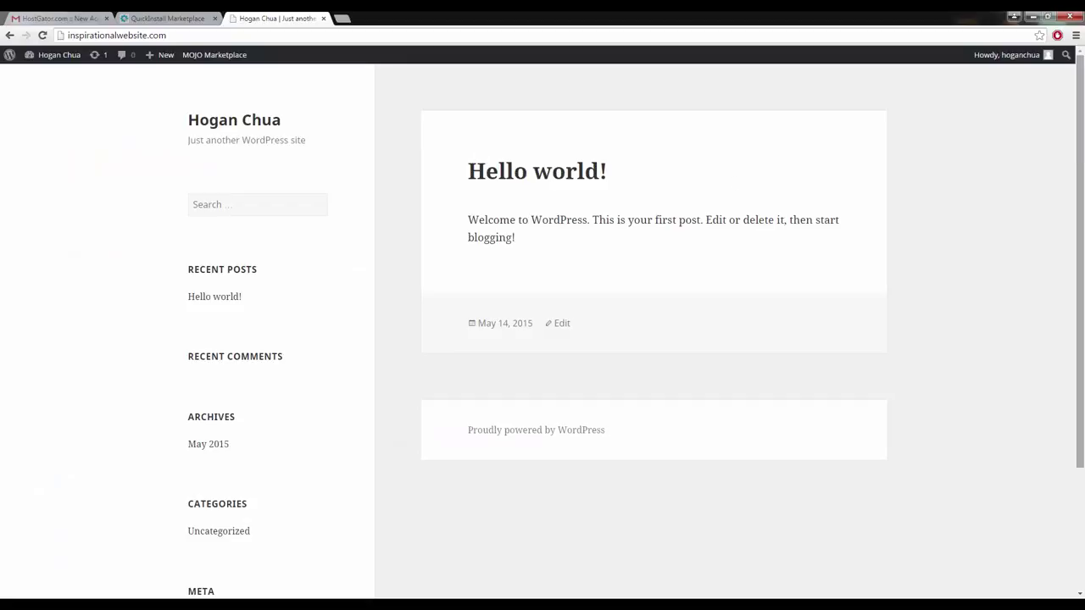
pyautogui.moveTo(1080, 206); pyautogui.dragTo(1044, 56)
pyautogui.moveTo(61, 58)
pyautogui.click(50, 79)
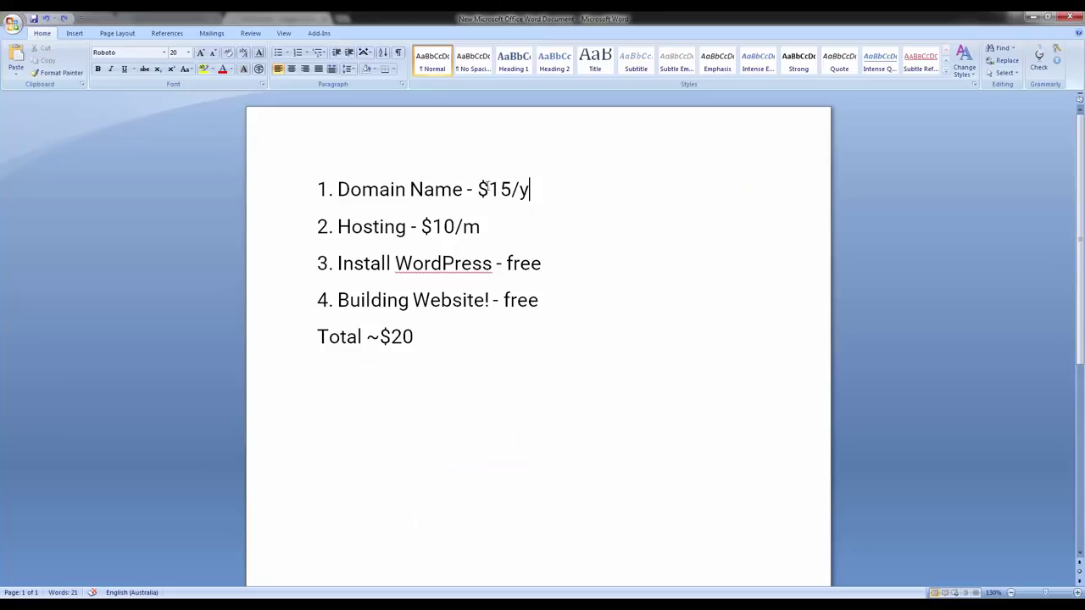
# Step: Strike through the Domain Name, Hosting and Install WordPress lines in the Word checklist
pyautogui.moveTo(486, 188); pyautogui.dragTo(314, 189)
pyautogui.click(144, 68)
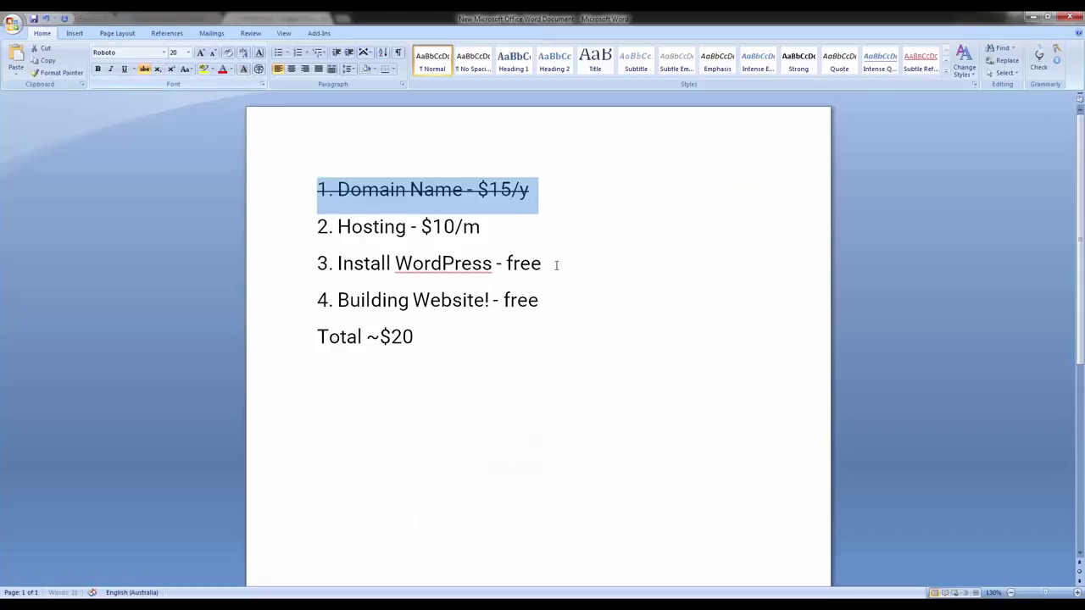
pyautogui.moveTo(482, 227); pyautogui.dragTo(315, 227)
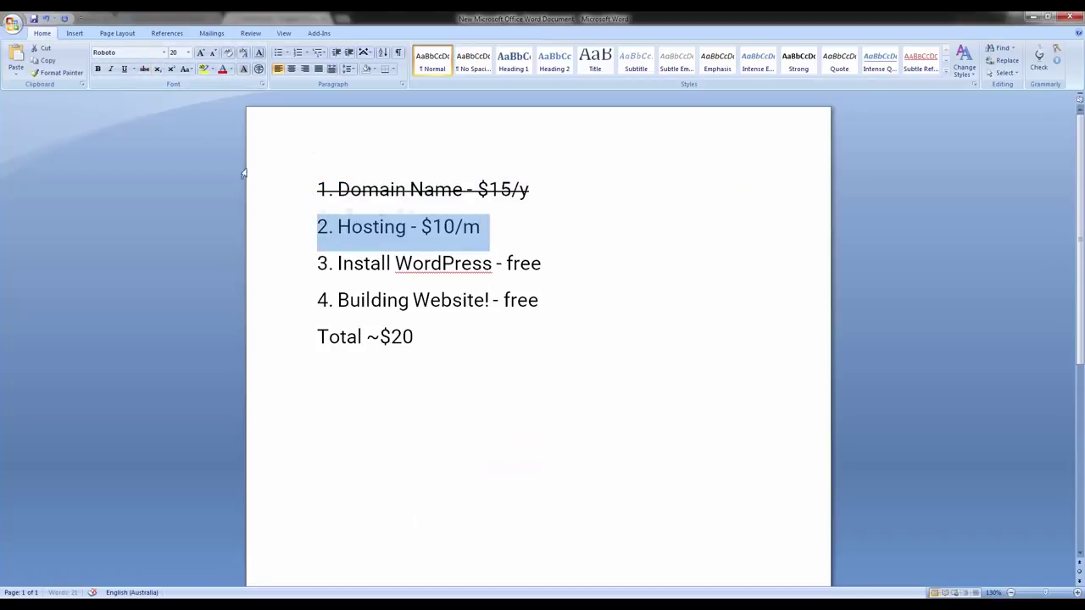
pyautogui.click(144, 68)
pyautogui.click(542, 246)
pyautogui.moveTo(548, 263); pyautogui.dragTo(316, 264)
pyautogui.click(144, 68)
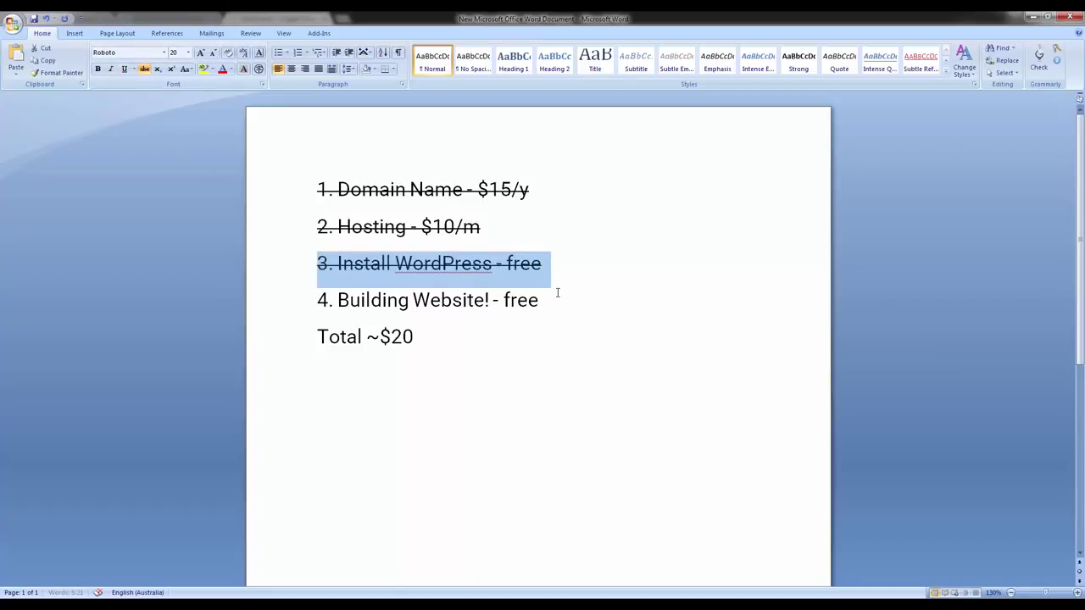
pyautogui.moveTo(557, 300); pyautogui.dragTo(319, 300)
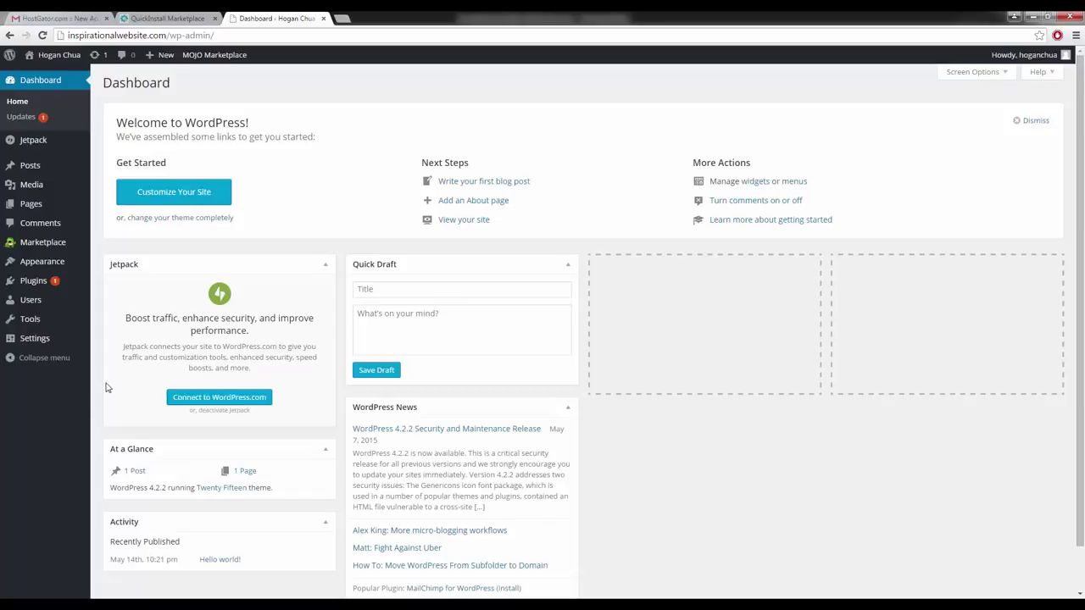
# Step: Enter a new eight-character account password twice on Your Profile
pyautogui.moveTo(46, 344)
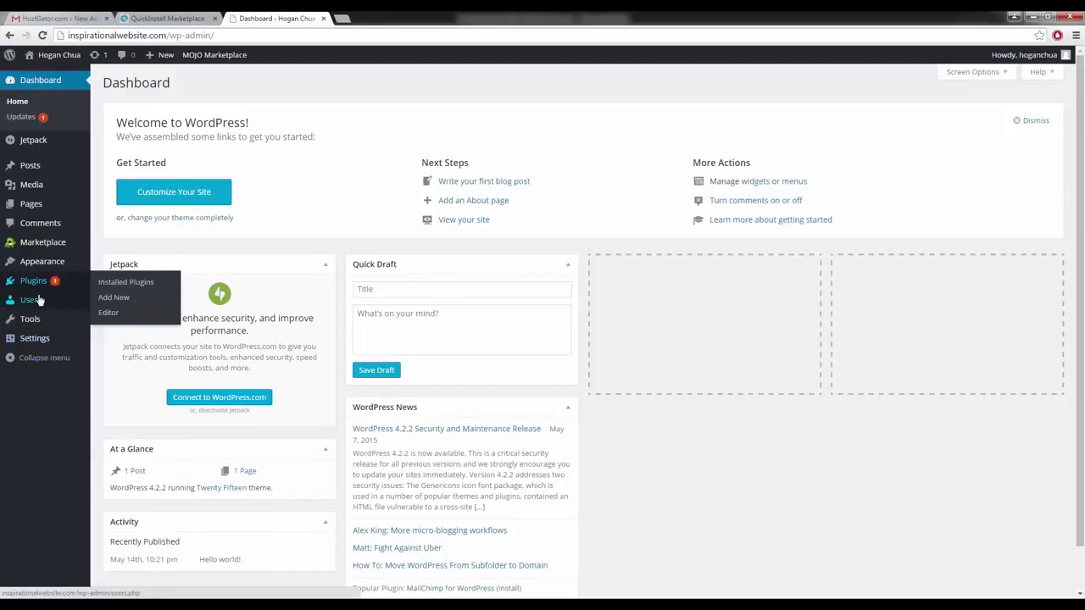
pyautogui.moveTo(46, 302)
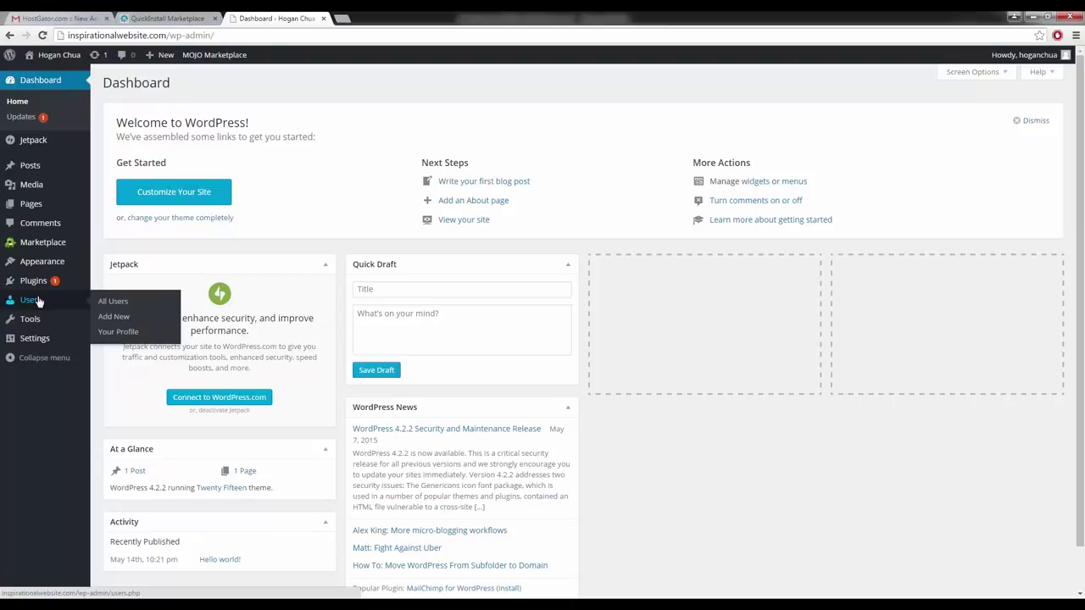
pyautogui.click(120, 333)
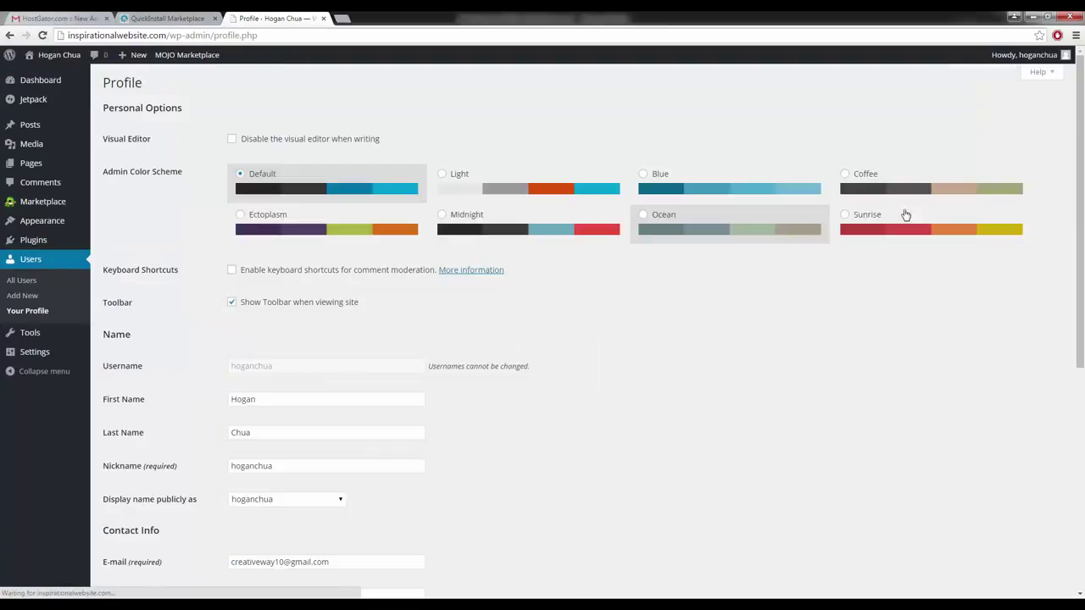
pyautogui.scroll(-10, 1071, 422)
pyautogui.click(321, 363)
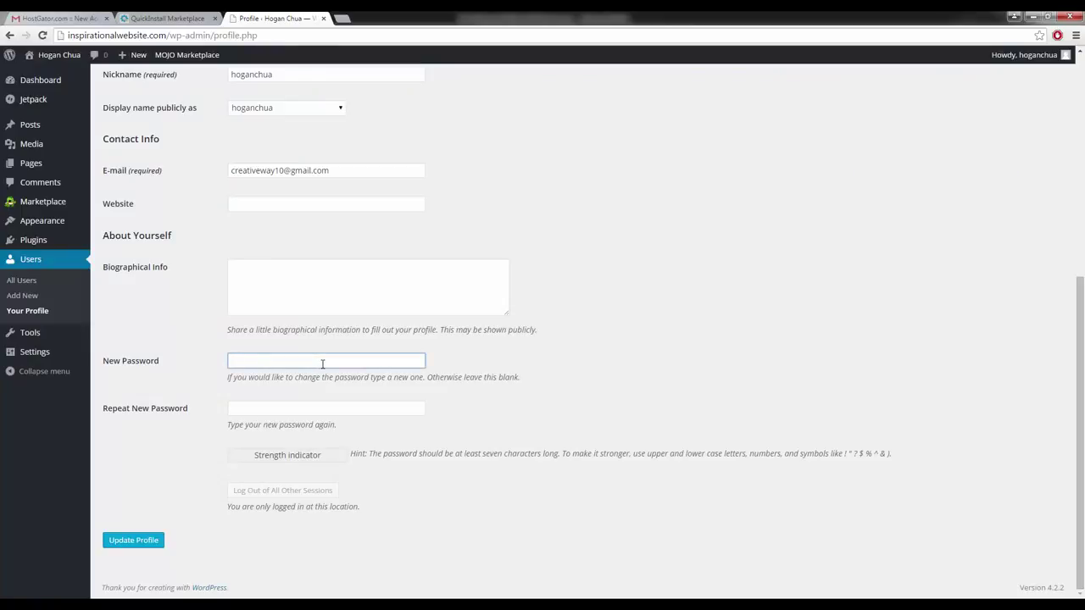
pyautogui.write('•••••')
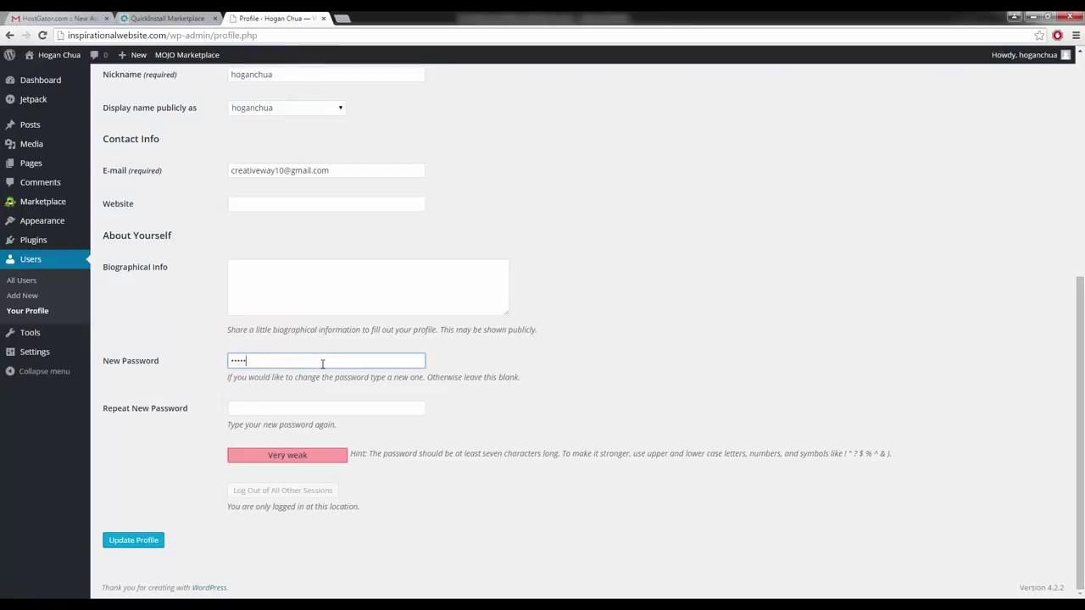
pyautogui.write('•••')
pyautogui.press('Tab')
pyautogui.write('••')
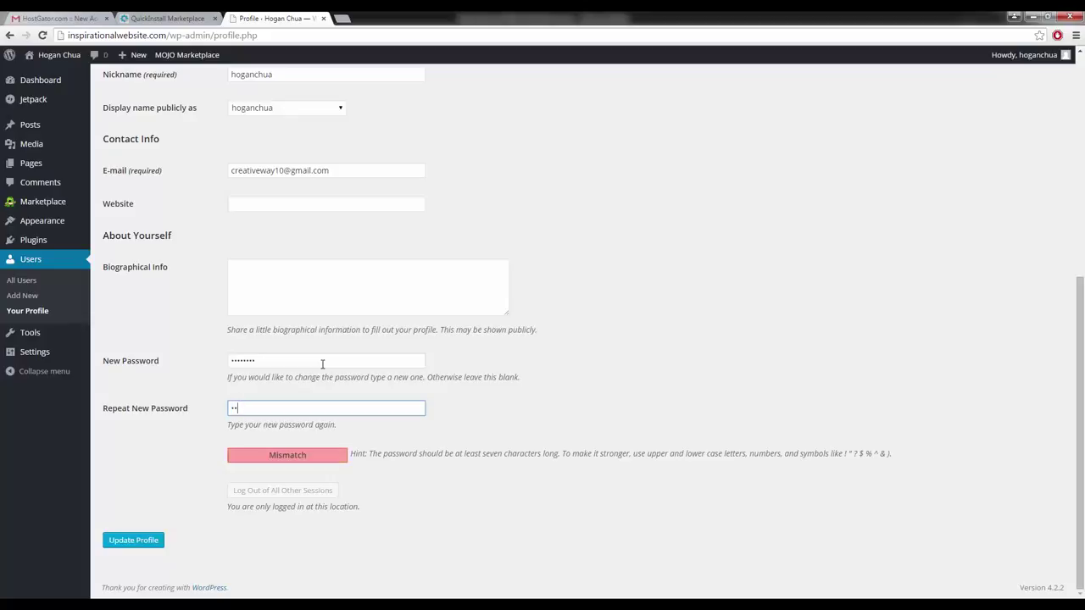
pyautogui.write('••••••')
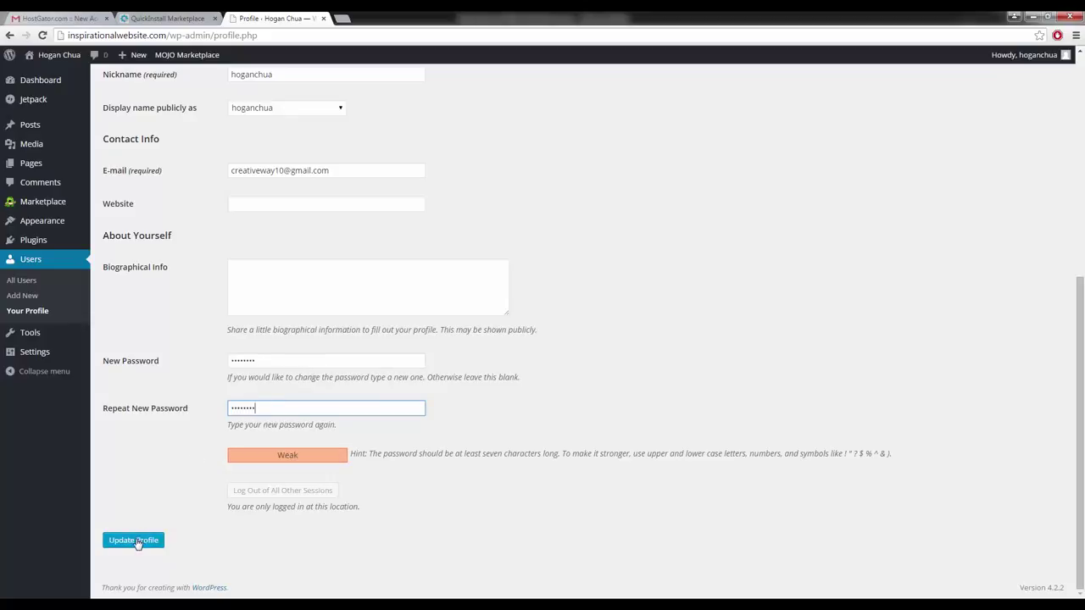
# Step: Set Display name publicly as to the first name and update the profile
pyautogui.scroll(1, 237, 315)
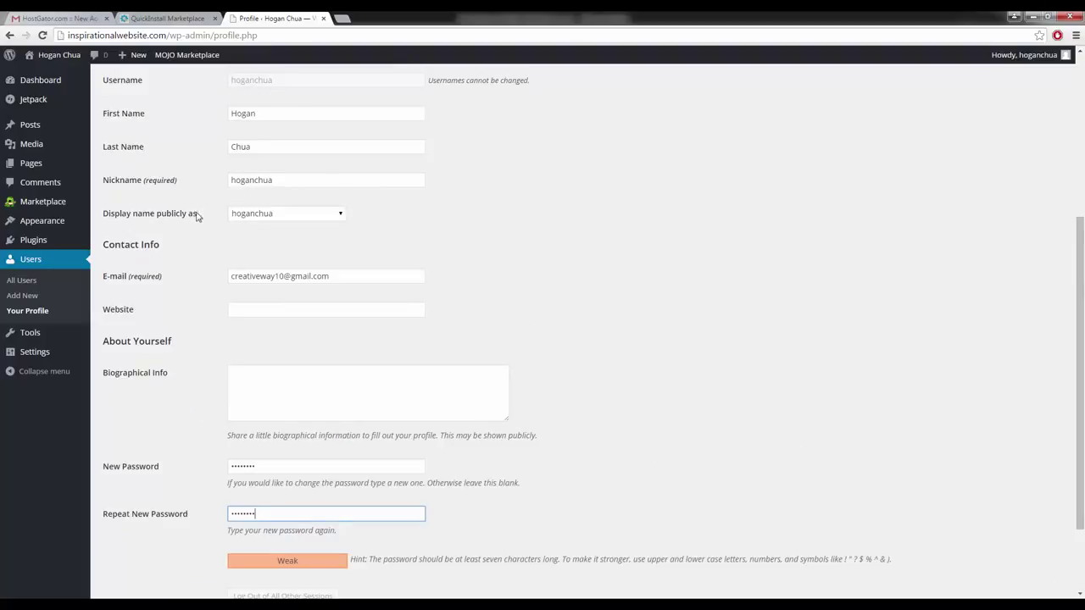
pyautogui.click(260, 215)
pyautogui.click(254, 238)
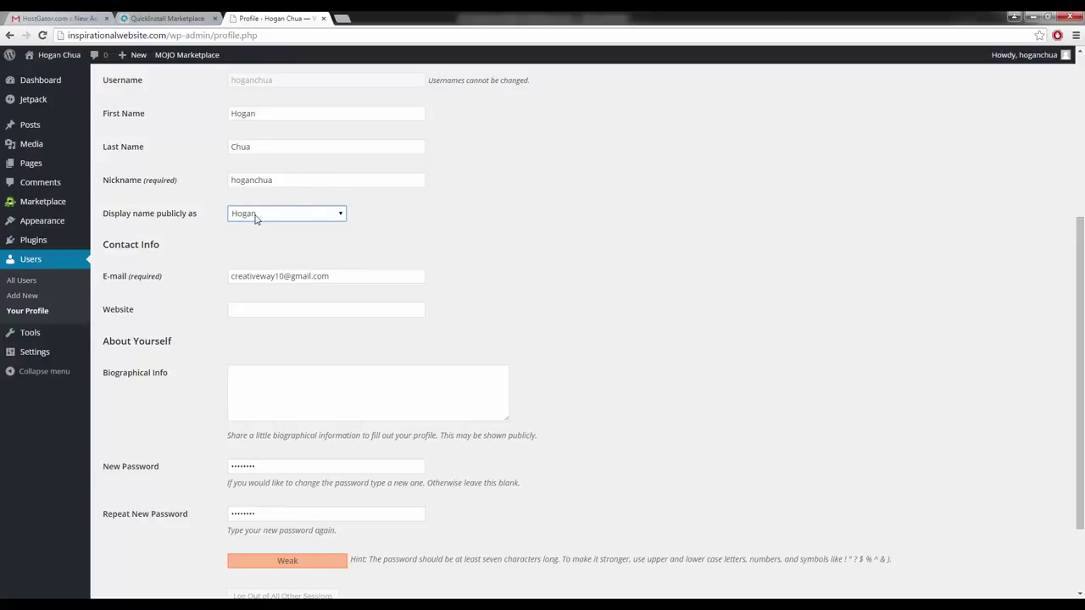
pyautogui.scroll(-3, 243, 375)
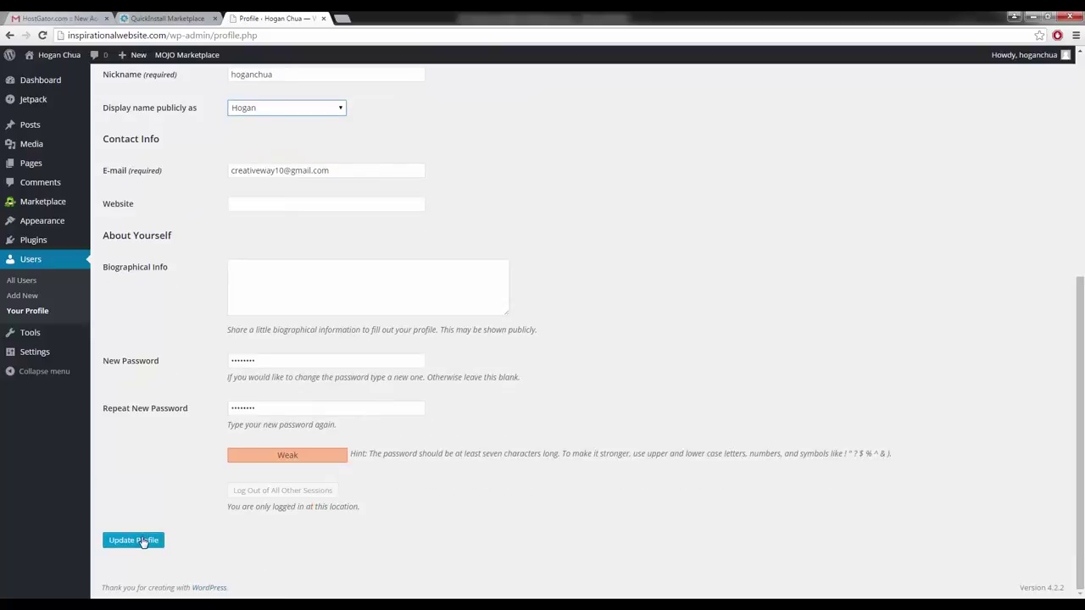
pyautogui.click(143, 541)
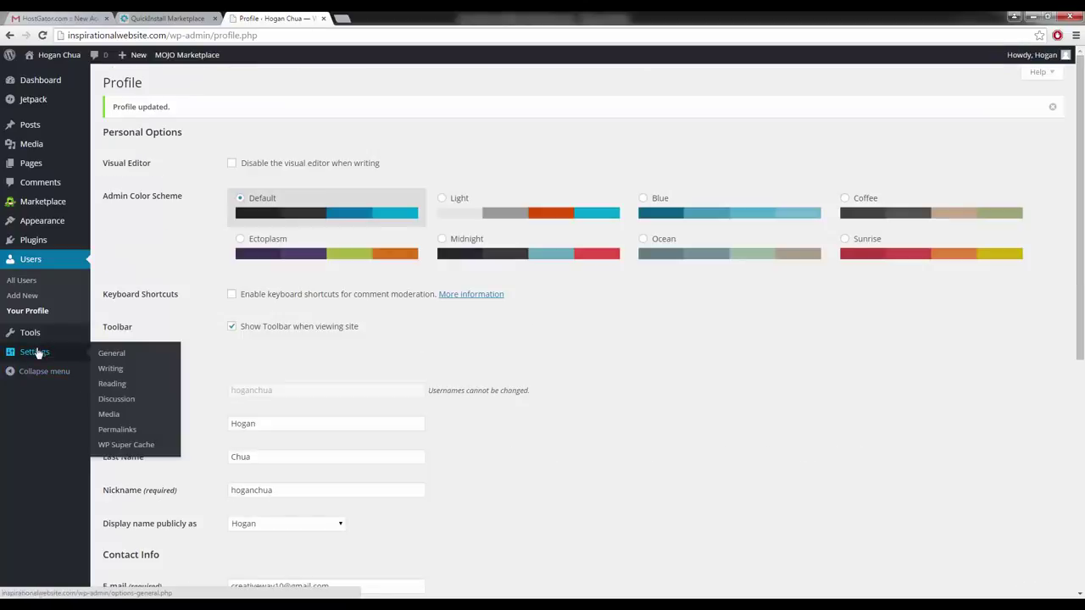
# Step: Save Settings > General with the tagline untouched, then choose the Post name (/%postname%/) permalink structure
pyautogui.click(111, 353)
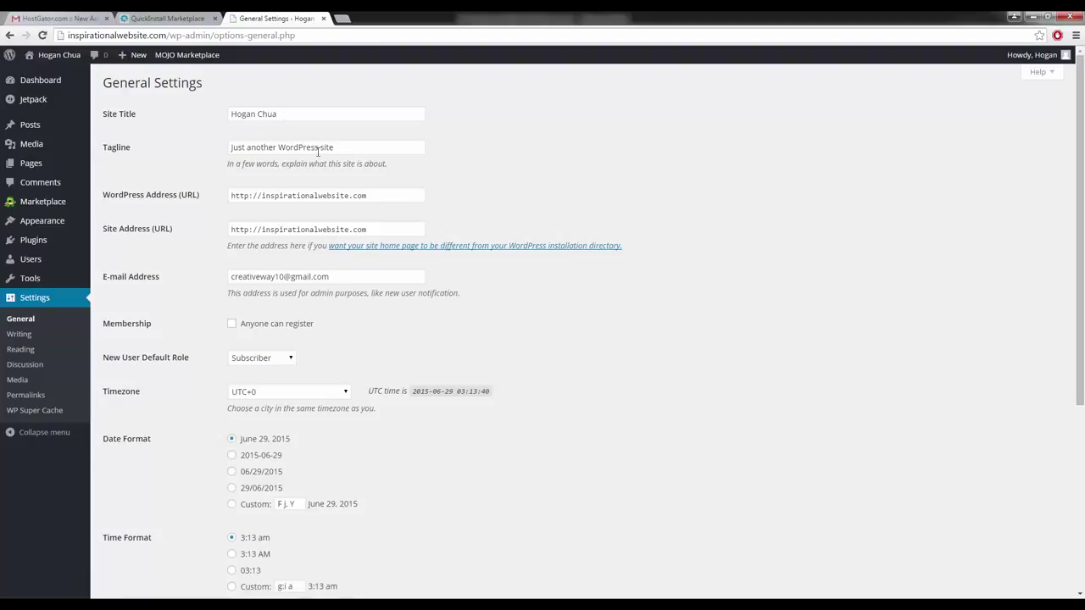
pyautogui.moveTo(334, 148); pyautogui.dragTo(172, 151)
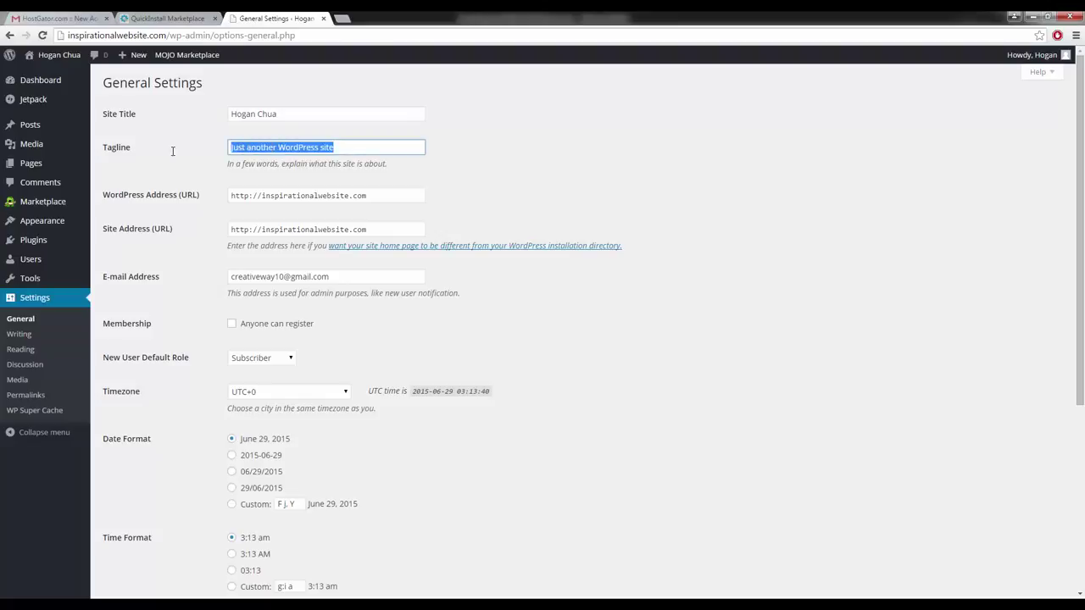
pyautogui.click(184, 159)
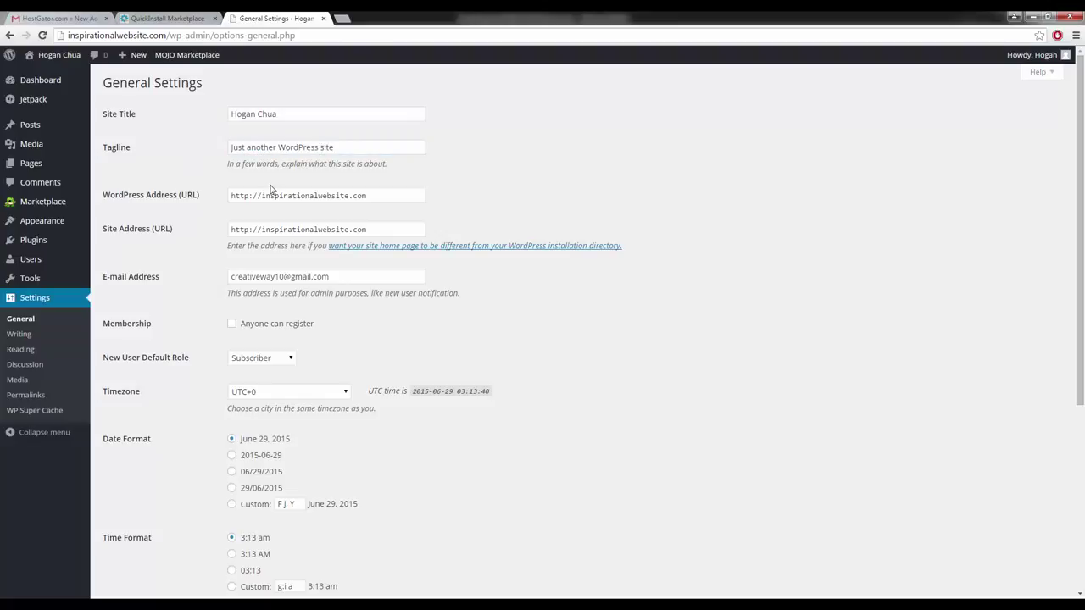
pyautogui.scroll(-4, 271, 190)
pyautogui.click(140, 540)
pyautogui.click(30, 397)
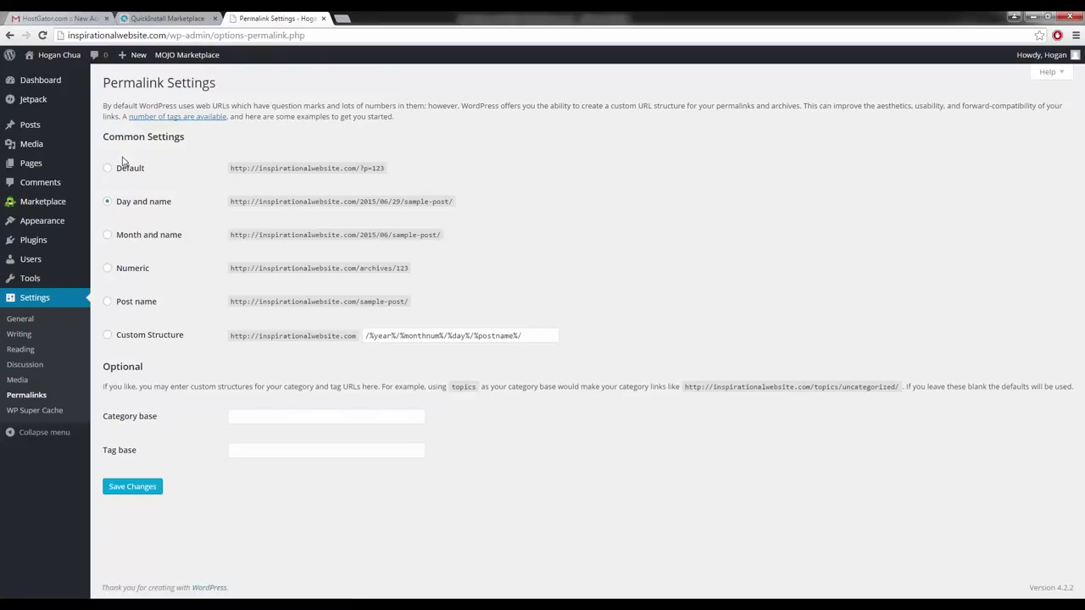
pyautogui.click(108, 302)
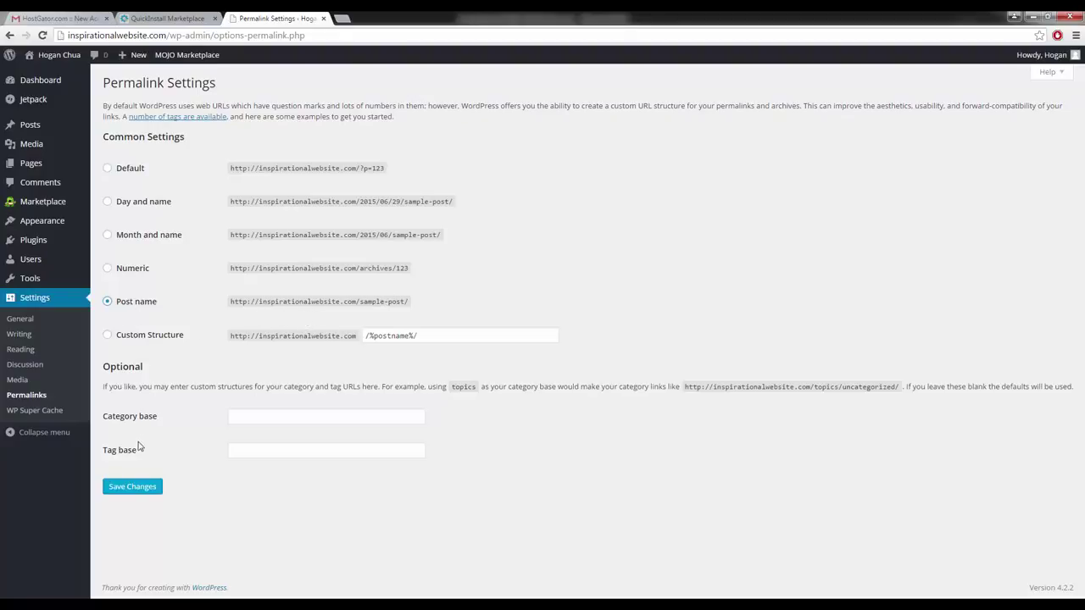
# Step: Compare the numeric and sample-post addresses, then save the Post name permalink structure
pyautogui.moveTo(385, 167); pyautogui.dragTo(363, 169)
pyautogui.moveTo(408, 301); pyautogui.dragTo(353, 302)
pyautogui.click(111, 489)
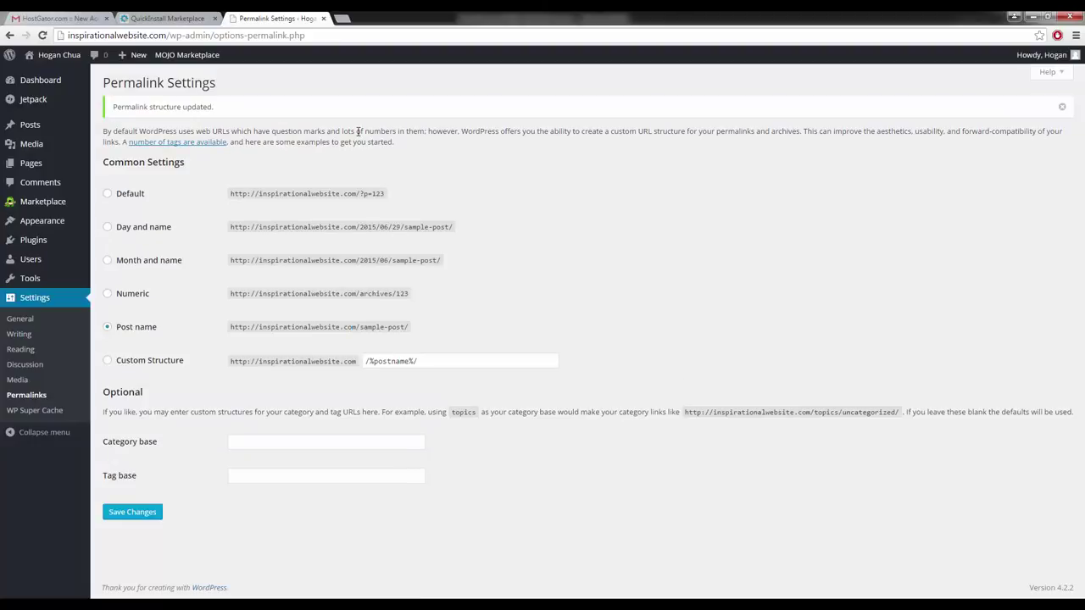
pyautogui.moveTo(72, 244)
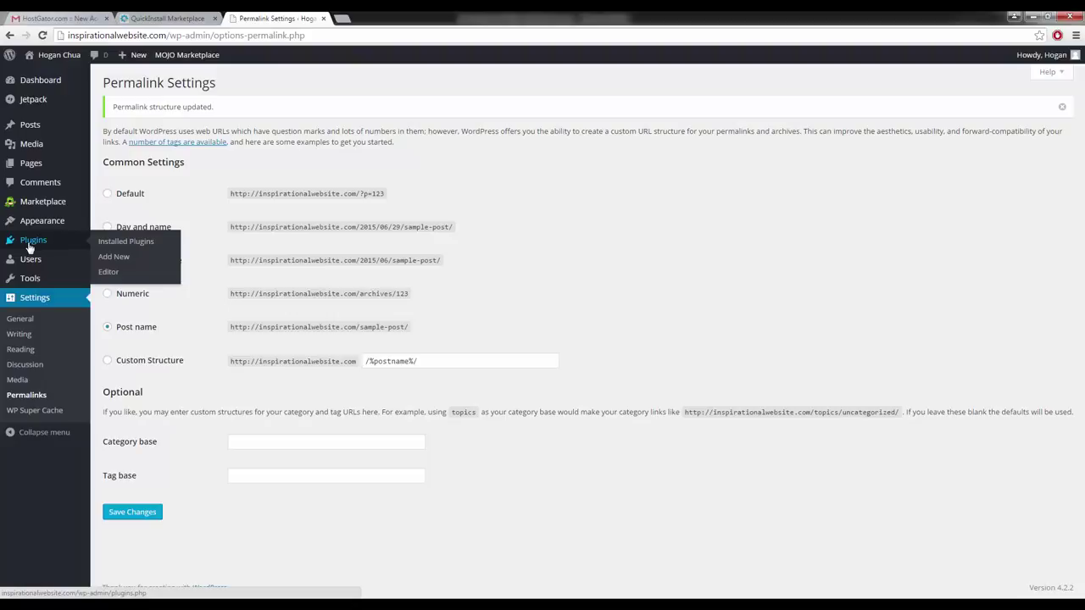
# Step: Deactivate the Hostgator WalkMe, Jetpack, MOJO Marketplace and WP Super Cache plugins with a bulk action
pyautogui.click(29, 245)
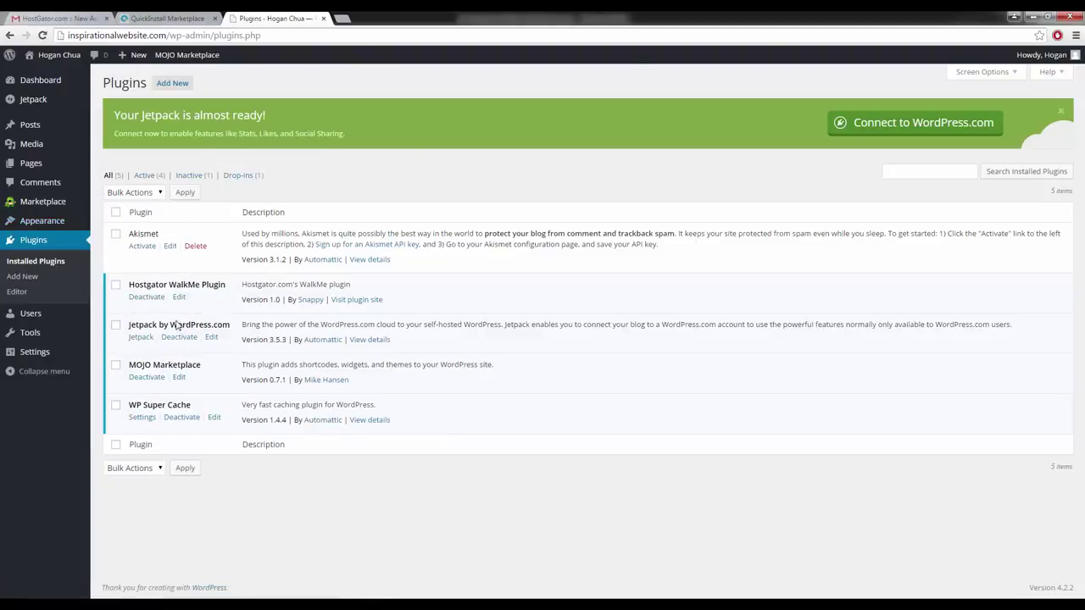
pyautogui.click(115, 285)
pyautogui.click(115, 325)
pyautogui.click(115, 365)
pyautogui.click(115, 405)
pyautogui.click(149, 195)
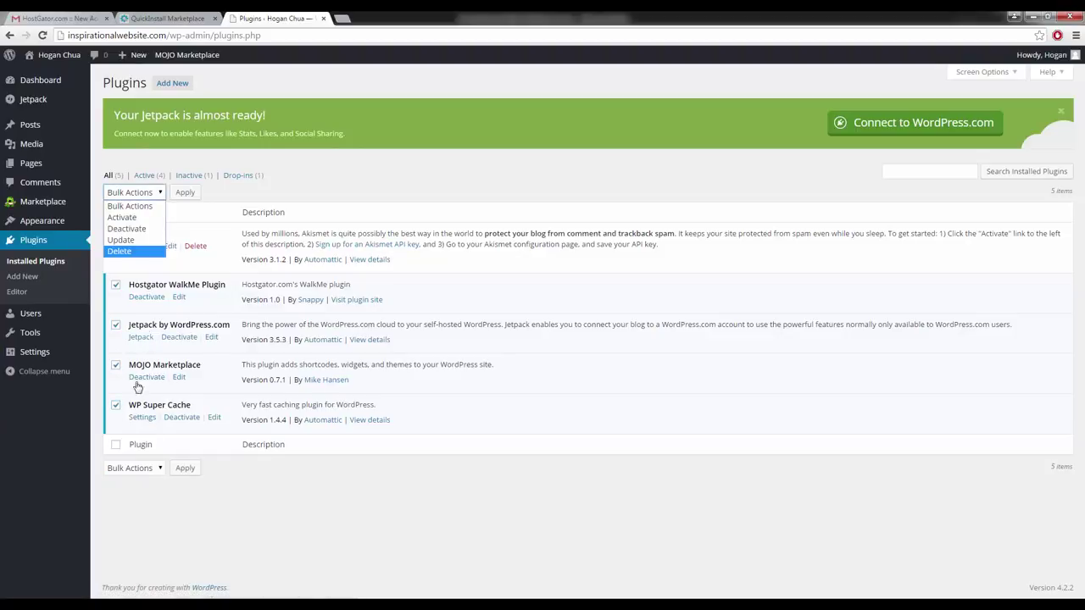
pyautogui.click(126, 229)
pyautogui.click(185, 193)
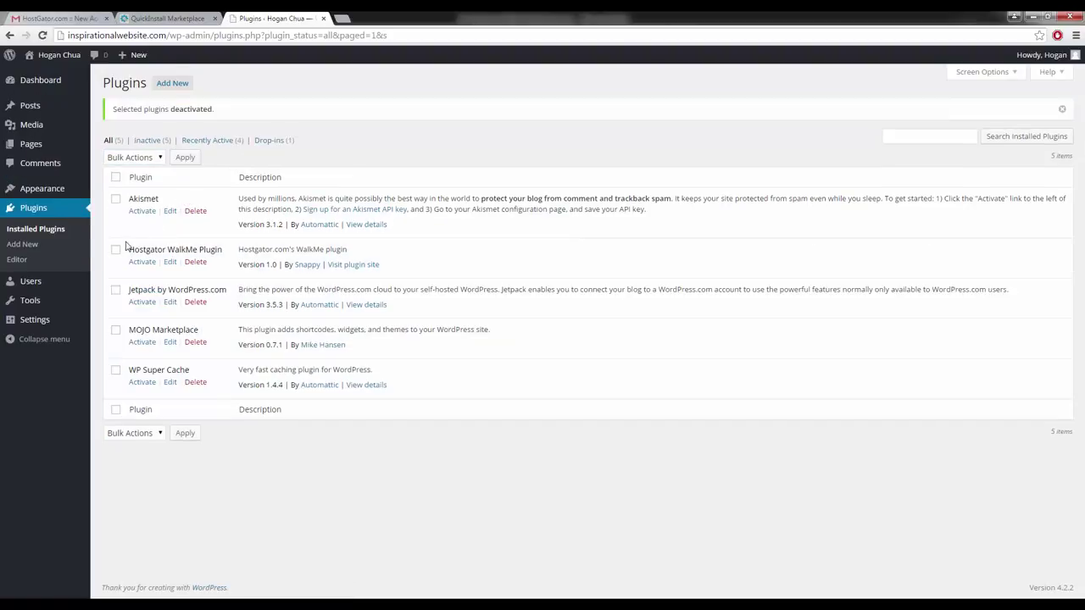
# Step: Bulk-delete those four plugins, confirming removal of their files and data
pyautogui.click(115, 250)
pyautogui.click(115, 290)
pyautogui.click(115, 330)
pyautogui.click(115, 371)
pyautogui.click(158, 158)
pyautogui.click(138, 208)
pyautogui.click(189, 159)
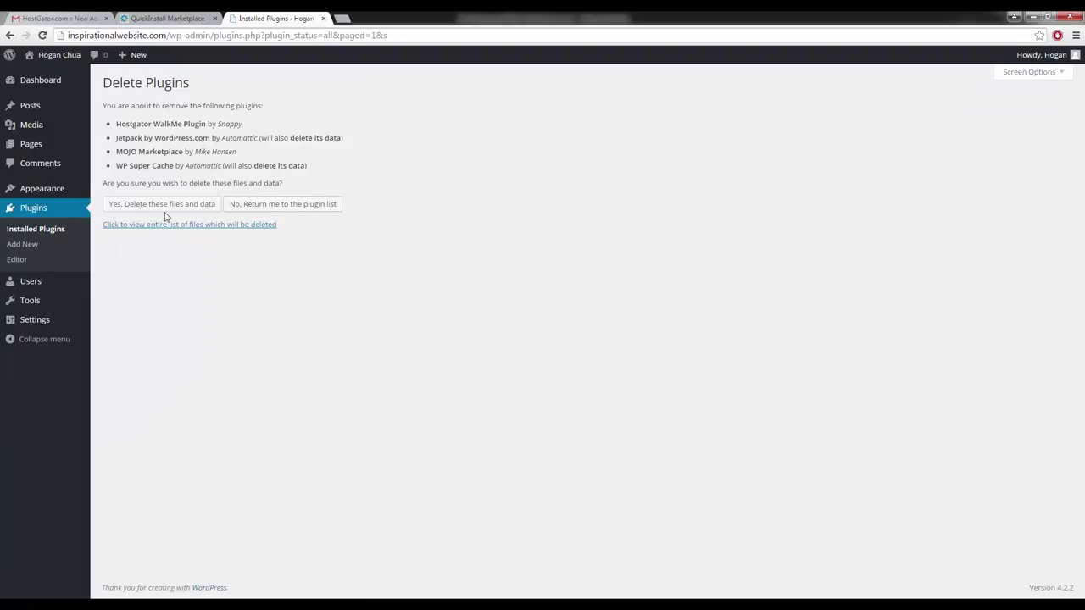
pyautogui.click(165, 204)
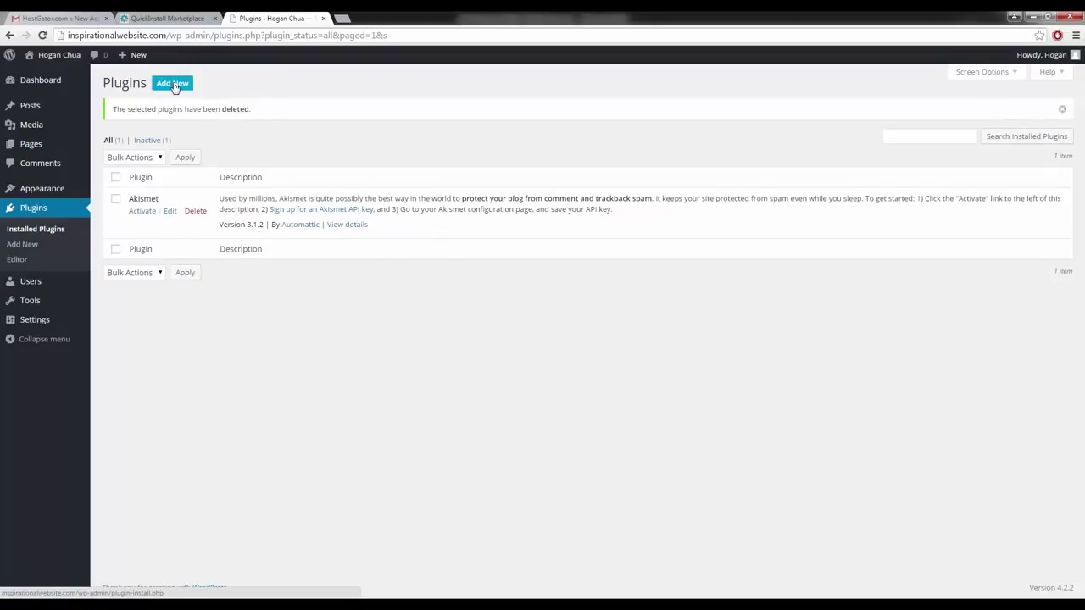
# Step: Search Add Plugins for 'Contact form 7', then install and activate Contact Form 7
pyautogui.click(174, 84)
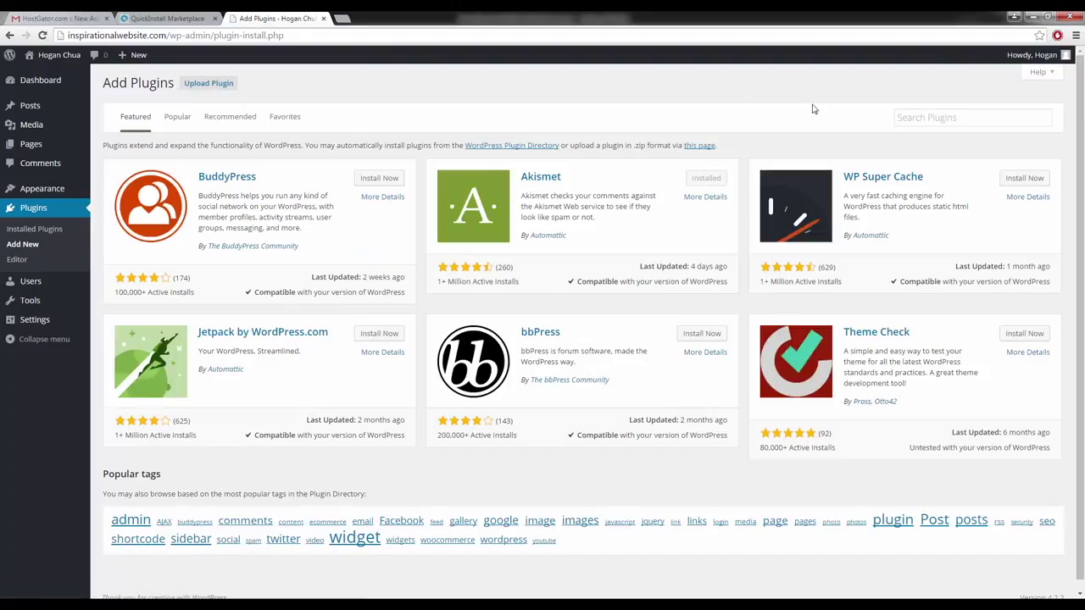
pyautogui.click(905, 116)
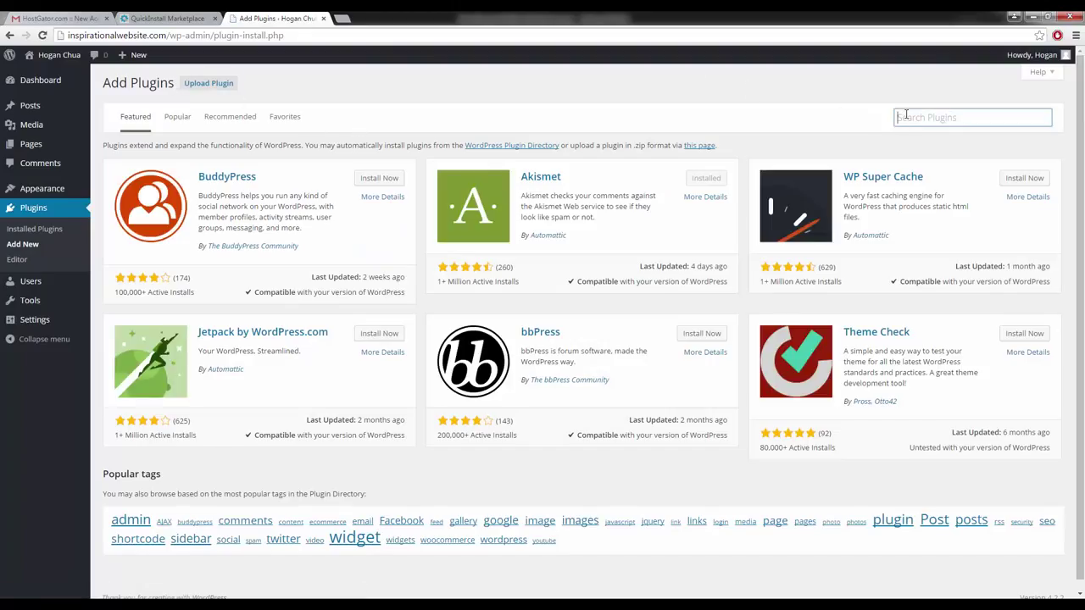
pyautogui.write('Cont')
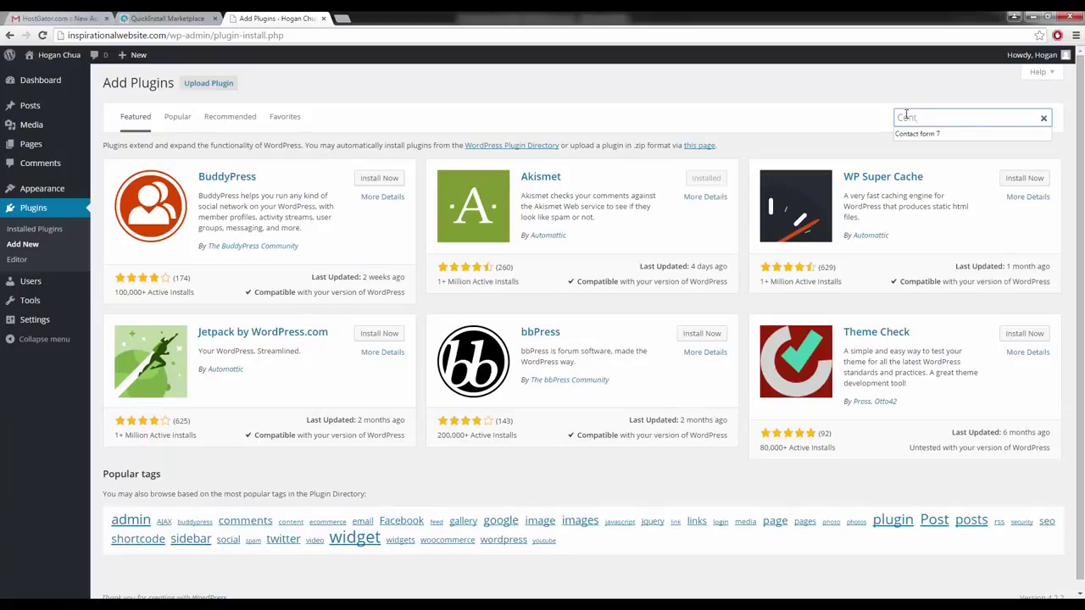
pyautogui.press('Down')
pyautogui.press('Return')
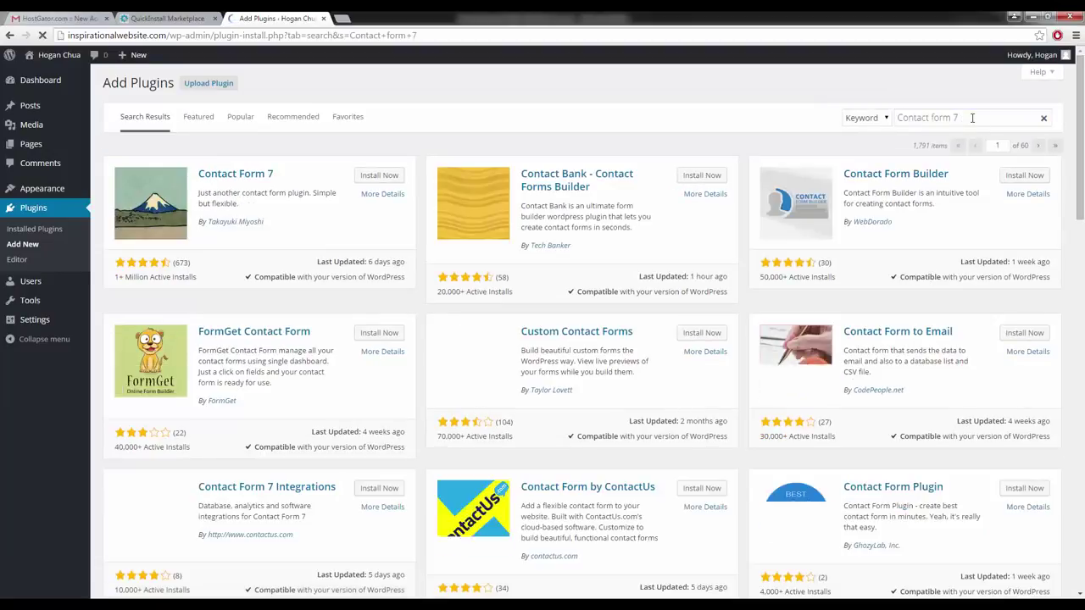
pyautogui.click(389, 180)
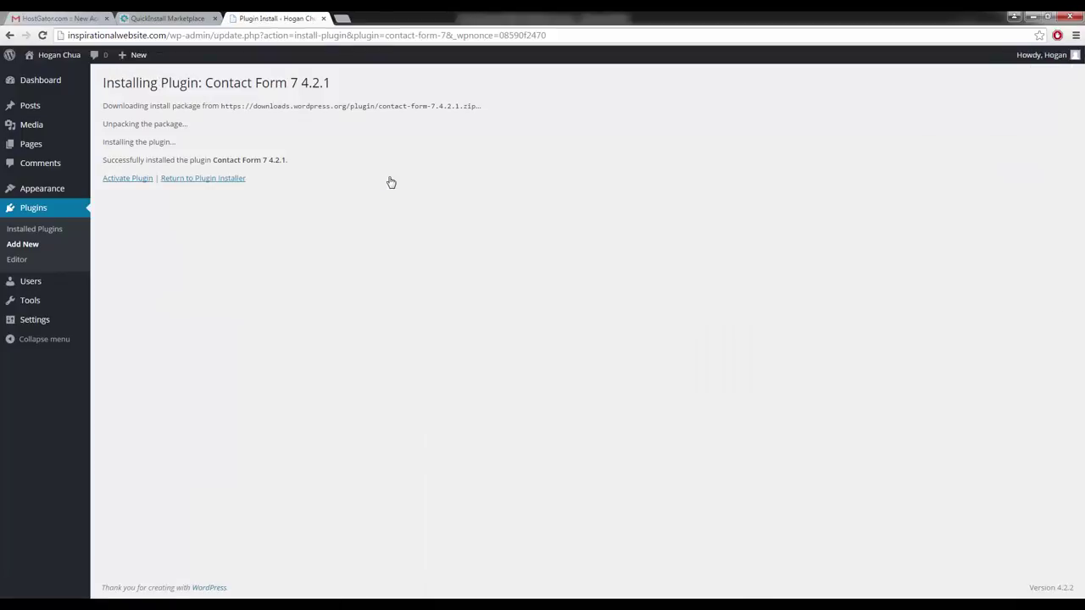
pyautogui.click(135, 180)
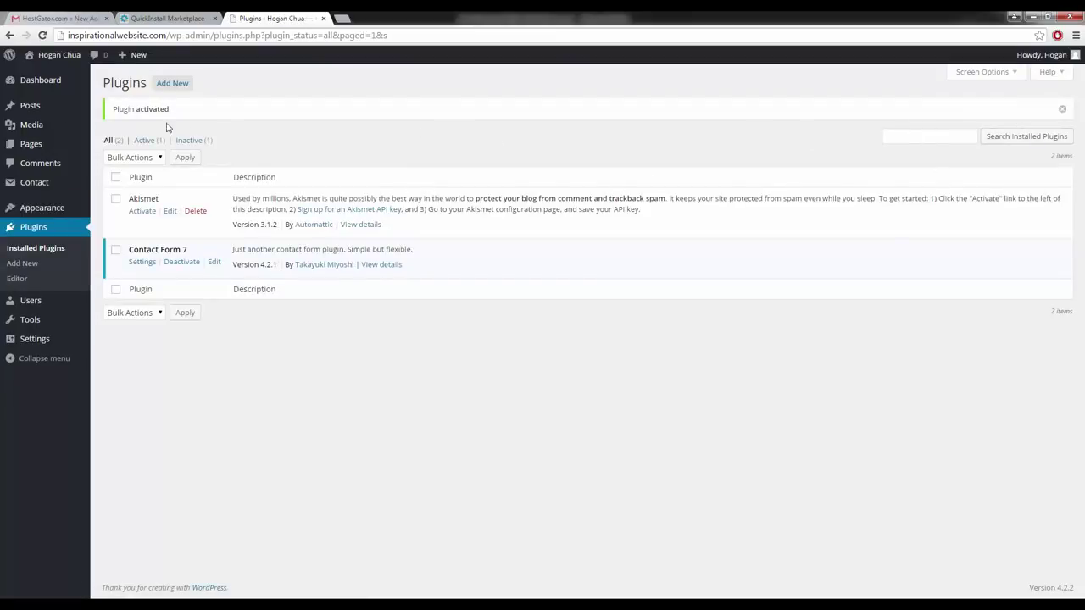
pyautogui.click(172, 83)
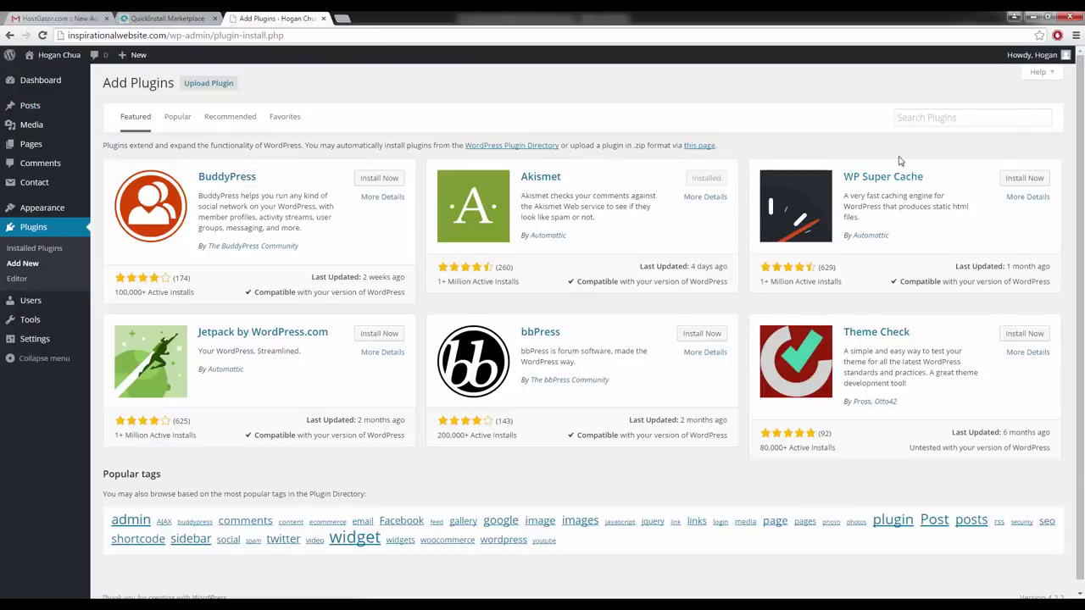
# Step: Search for 'Easy Google Fonts', then install and activate the Easy Google Fonts plugin
pyautogui.click(918, 119)
pyautogui.write('Easy')
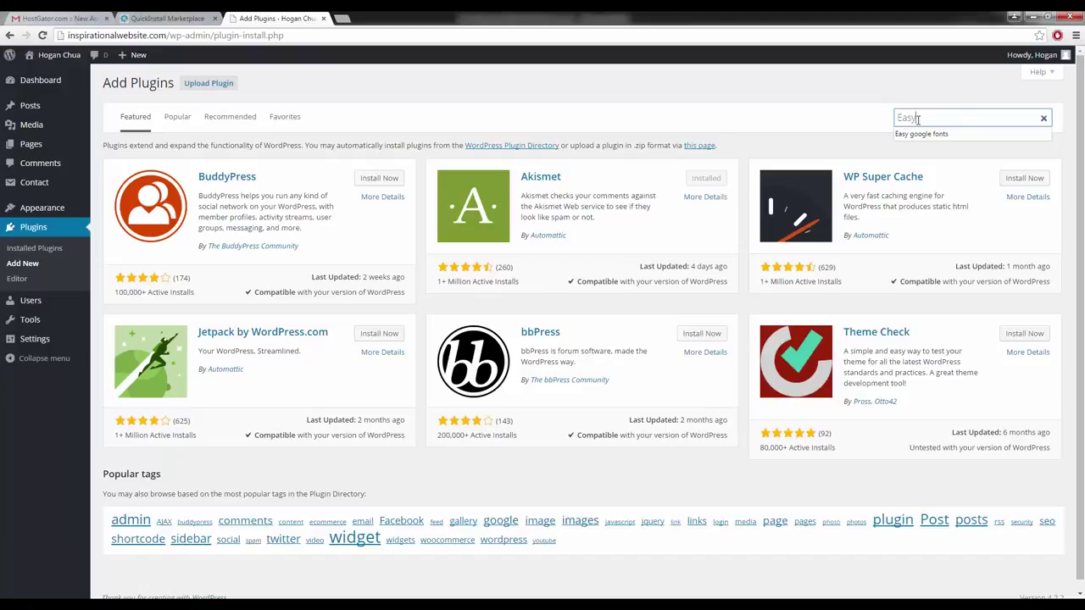
pyautogui.write(' Google Fonts')
pyautogui.press('Return')
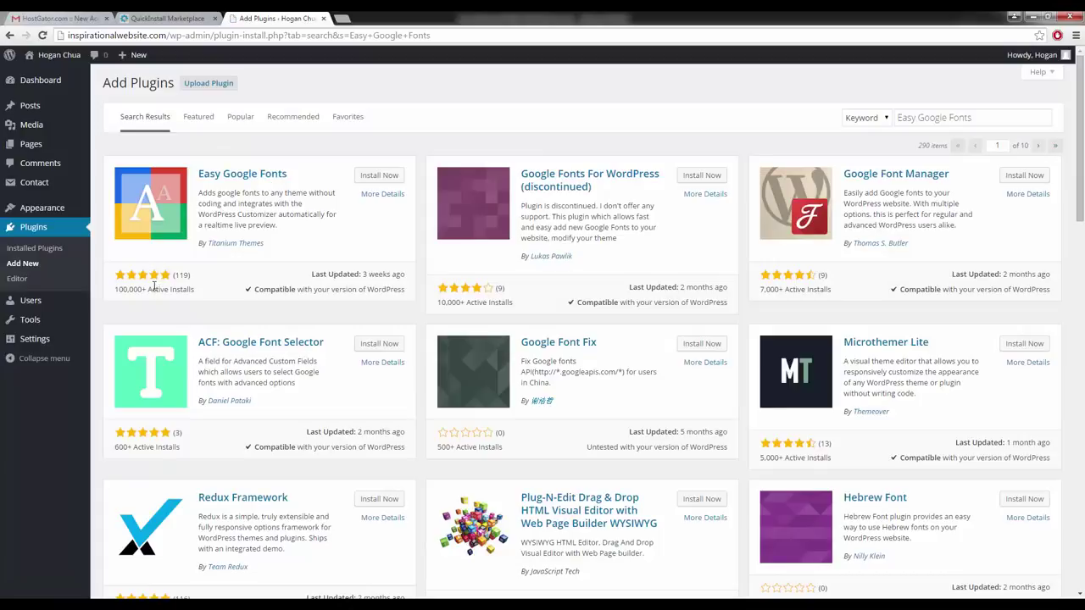
pyautogui.click(248, 181)
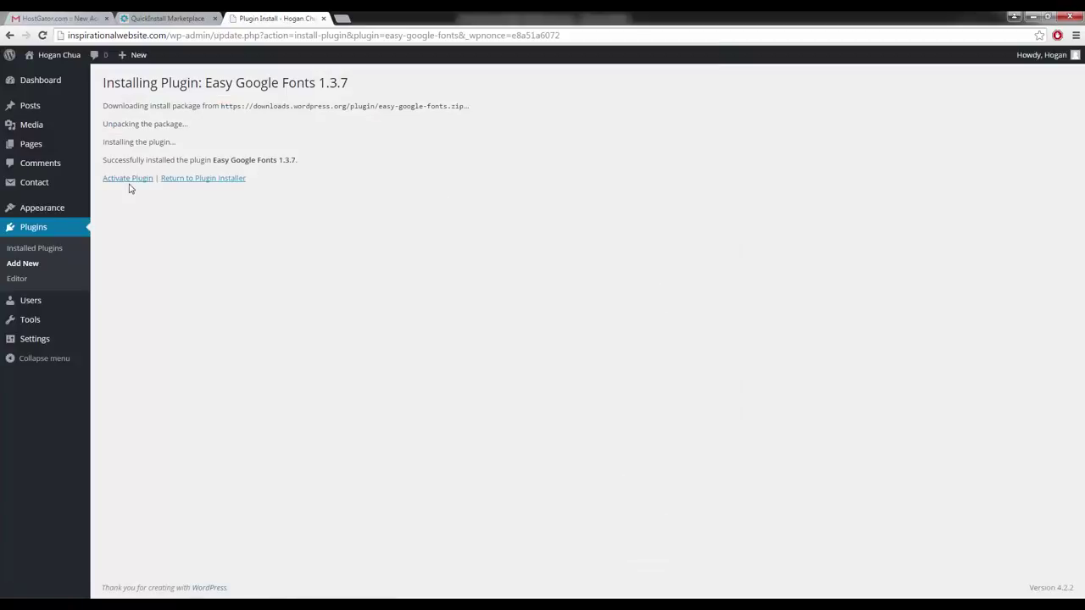
pyautogui.click(132, 179)
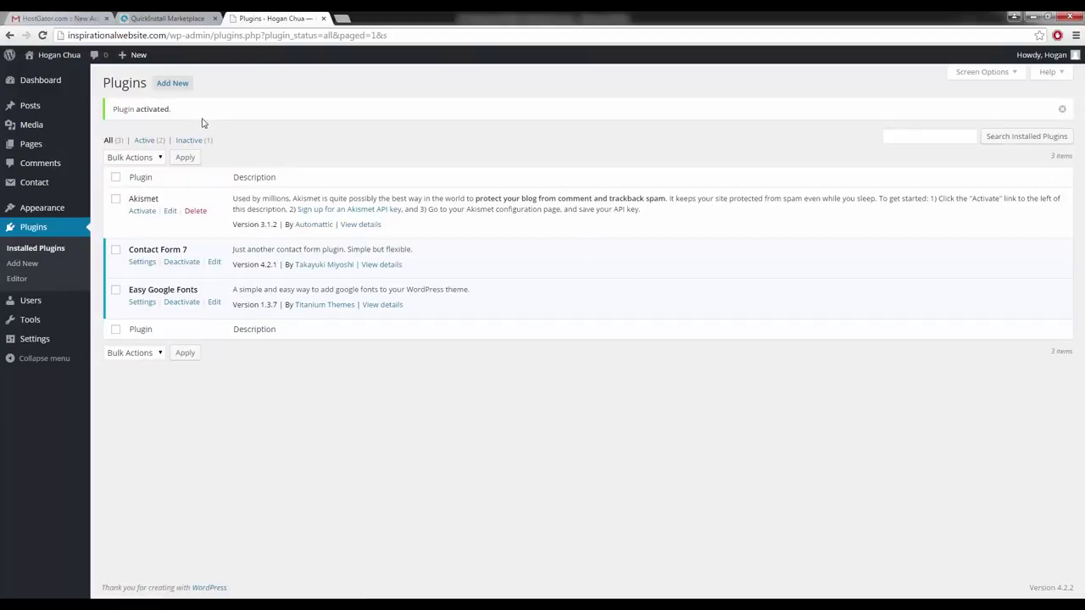
pyautogui.click(174, 83)
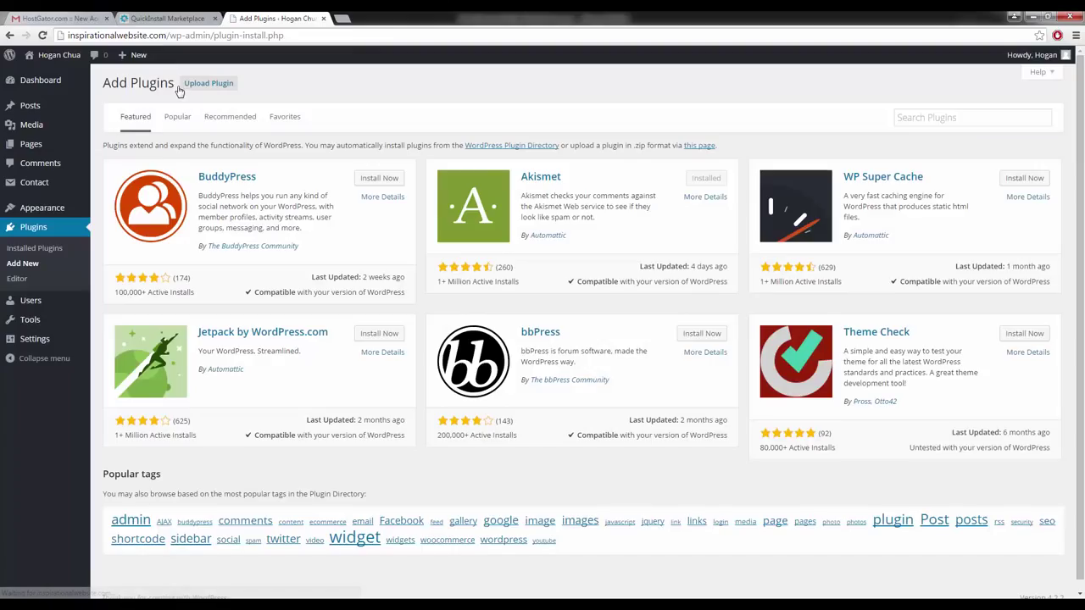
# Step: Search for 'Mailchimp for wordpress', then install and activate MailChimp for WordPress
pyautogui.click(937, 119)
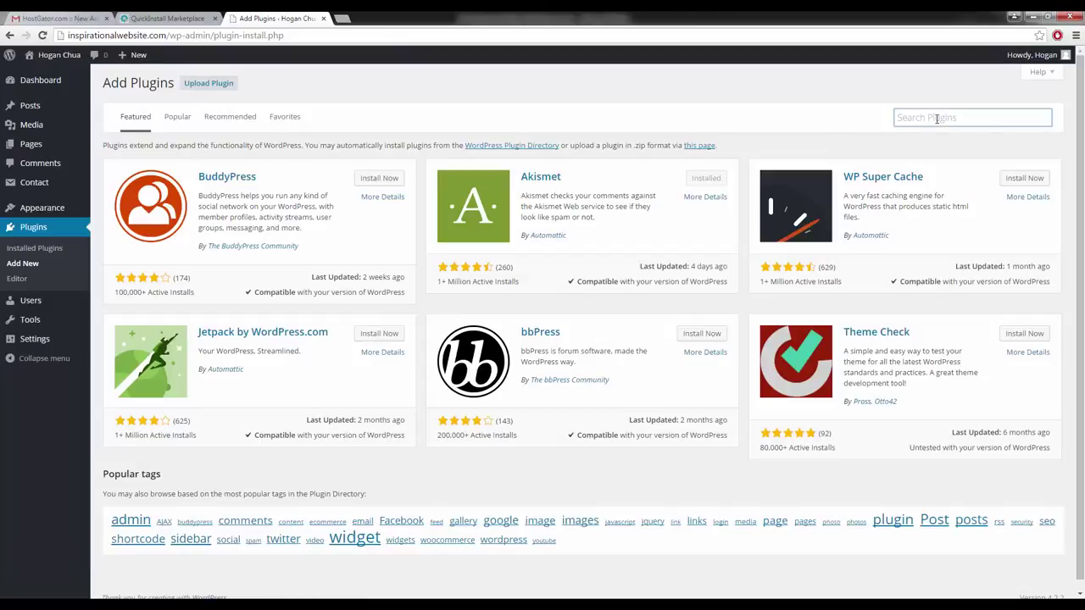
pyautogui.write('Mai')
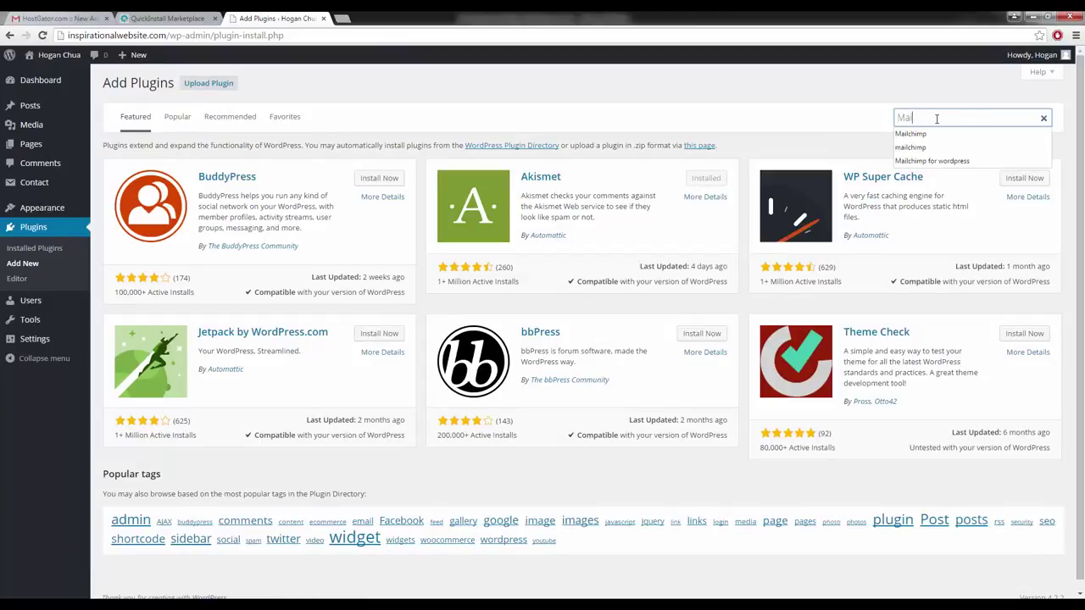
pyautogui.press('Down')
pyautogui.press('Down')
pyautogui.press('Down')
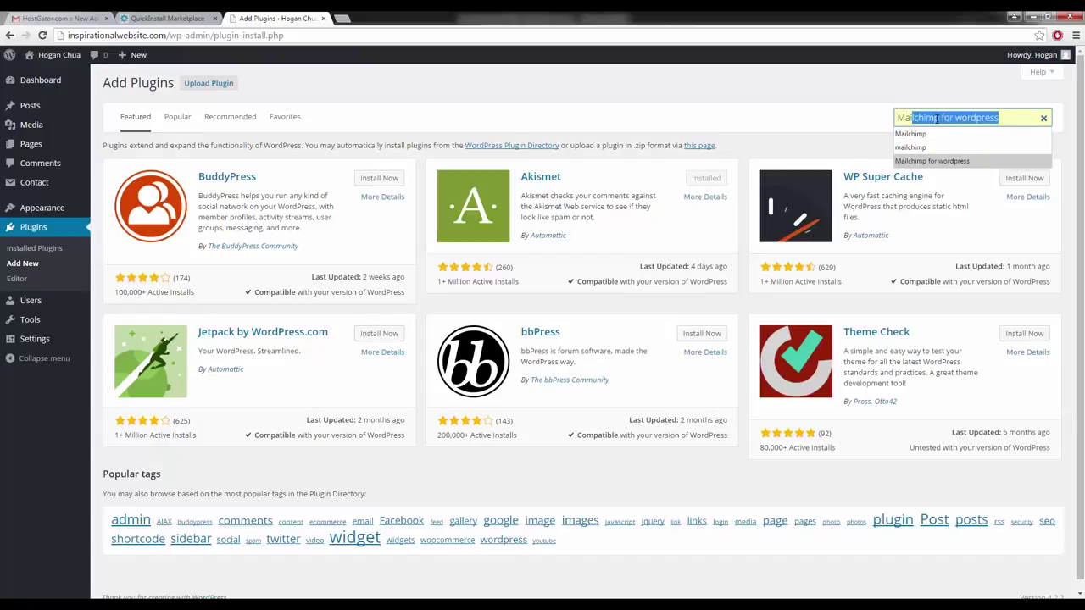
pyautogui.click(1006, 117)
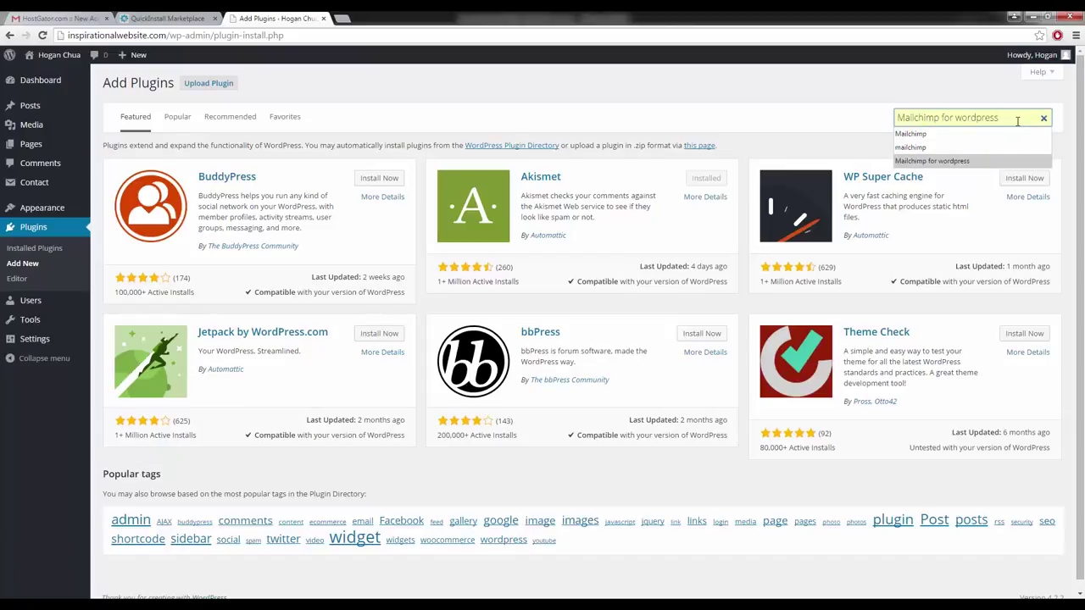
pyautogui.press('Return')
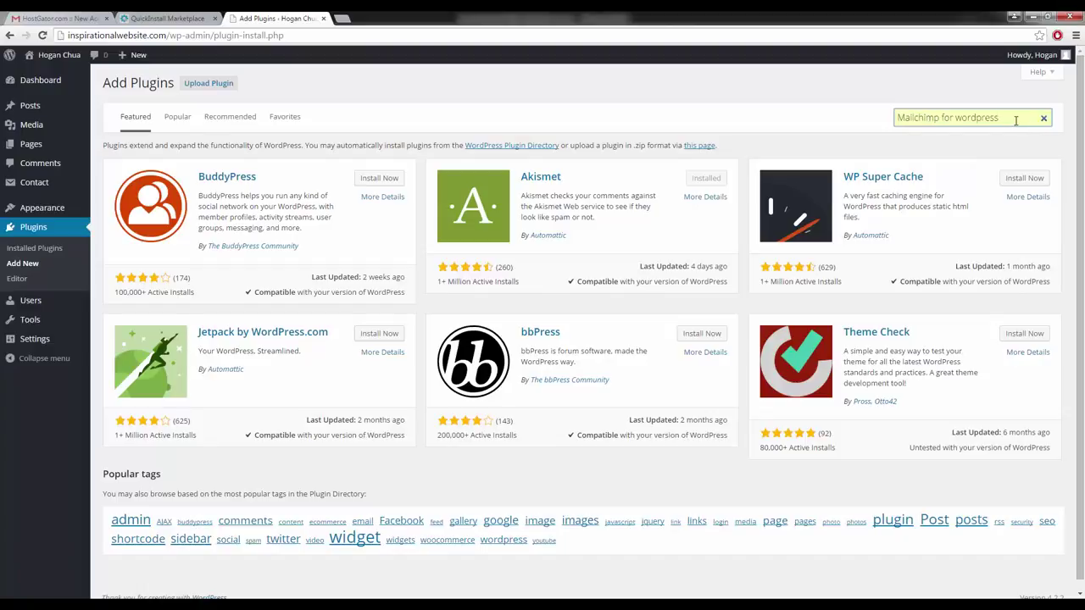
pyautogui.click(1024, 114)
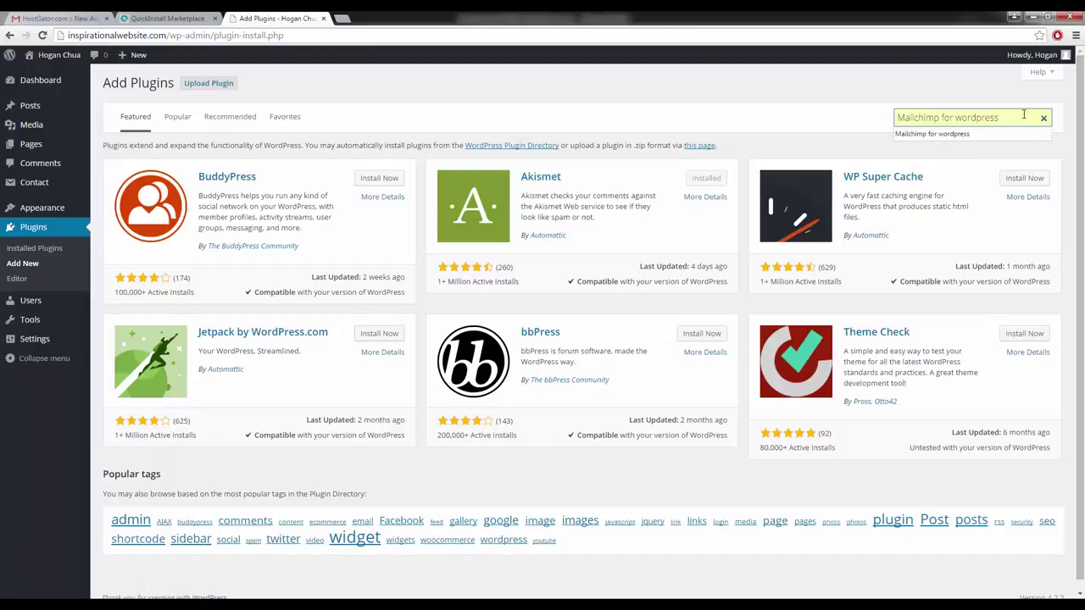
pyautogui.click(1005, 134)
pyautogui.press('Return')
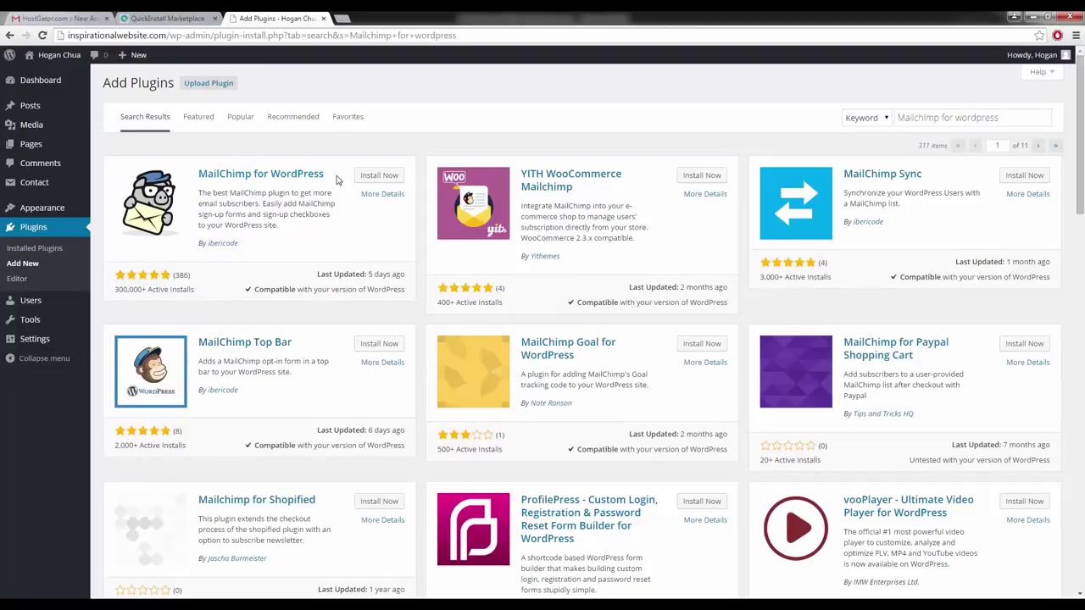
pyautogui.click(370, 176)
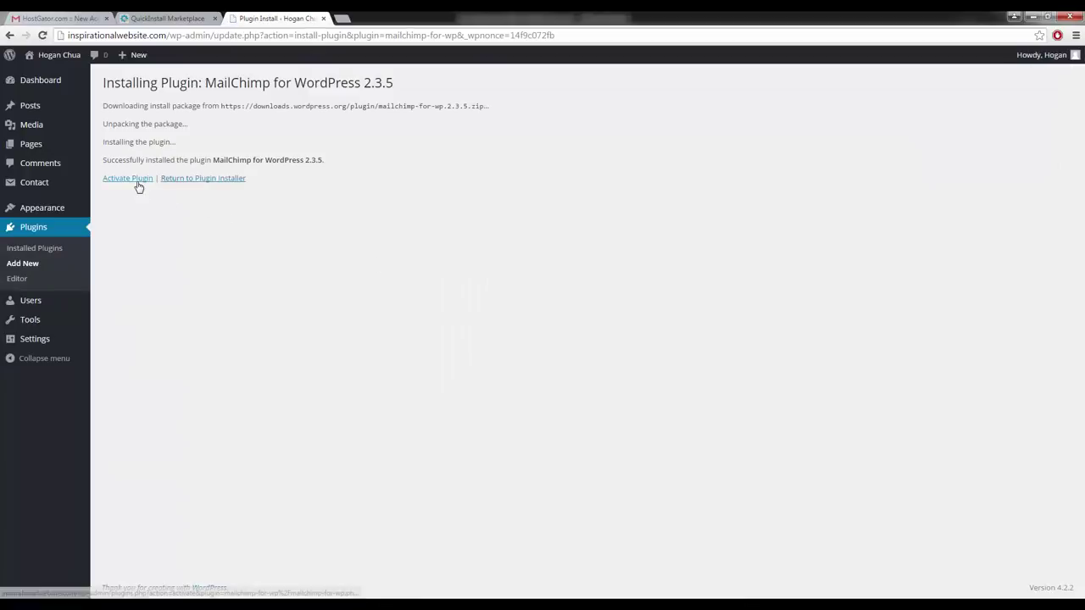
pyautogui.click(134, 179)
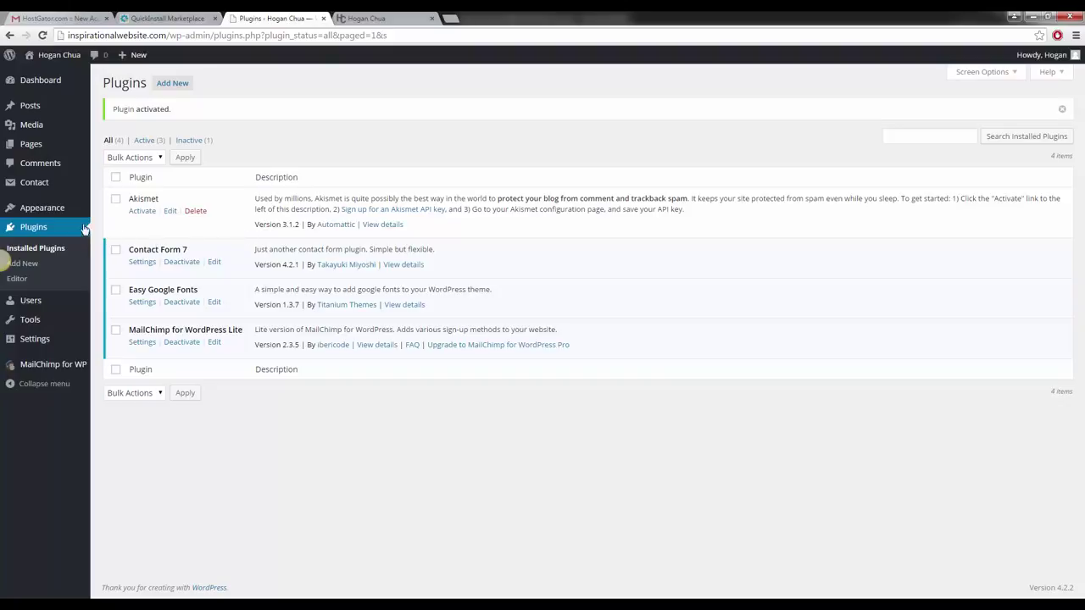
# Step: Download the themify-ultra theme zip and the Content.rar images from the hoganchua.com tutorial page
pyautogui.click(359, 20)
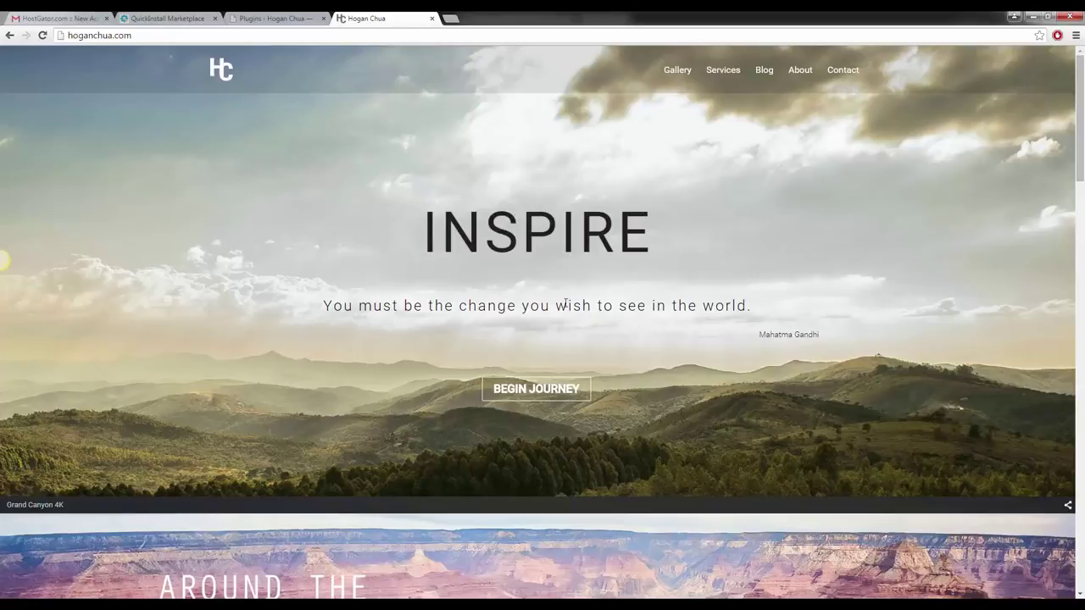
pyautogui.click(510, 395)
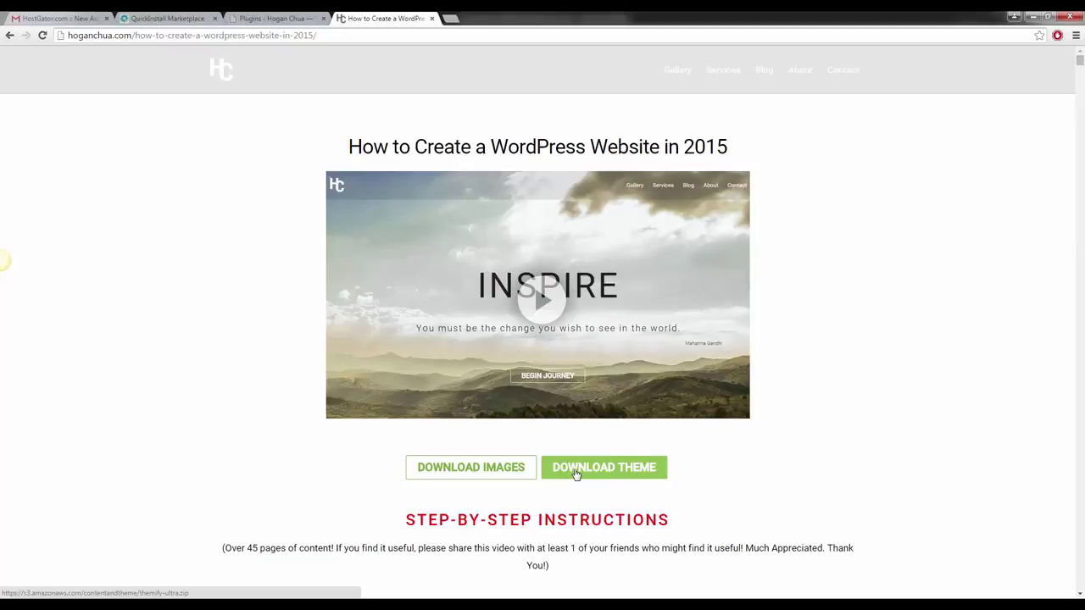
pyautogui.click(575, 475)
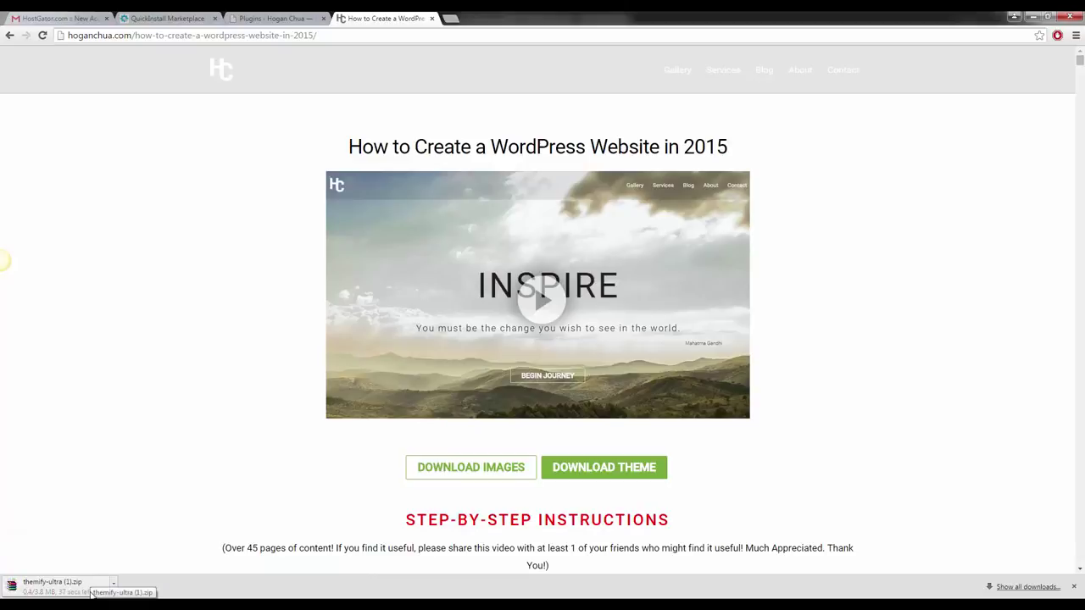
pyautogui.click(485, 476)
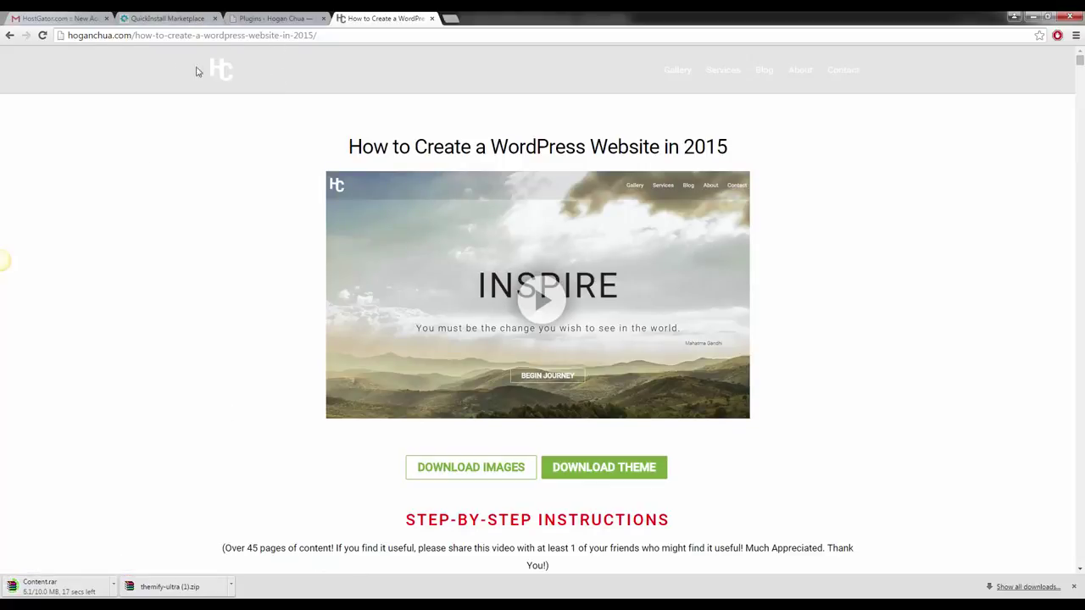
pyautogui.click(250, 15)
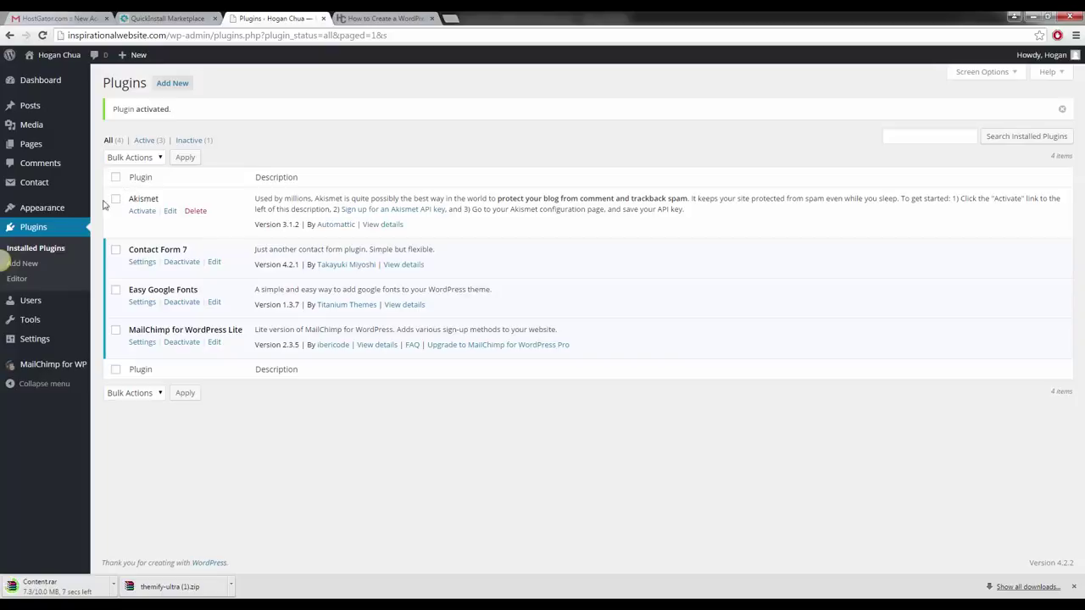
# Step: Upload themify-ultra (1).zip through Appearance > Themes > Add New and install it
pyautogui.moveTo(68, 210)
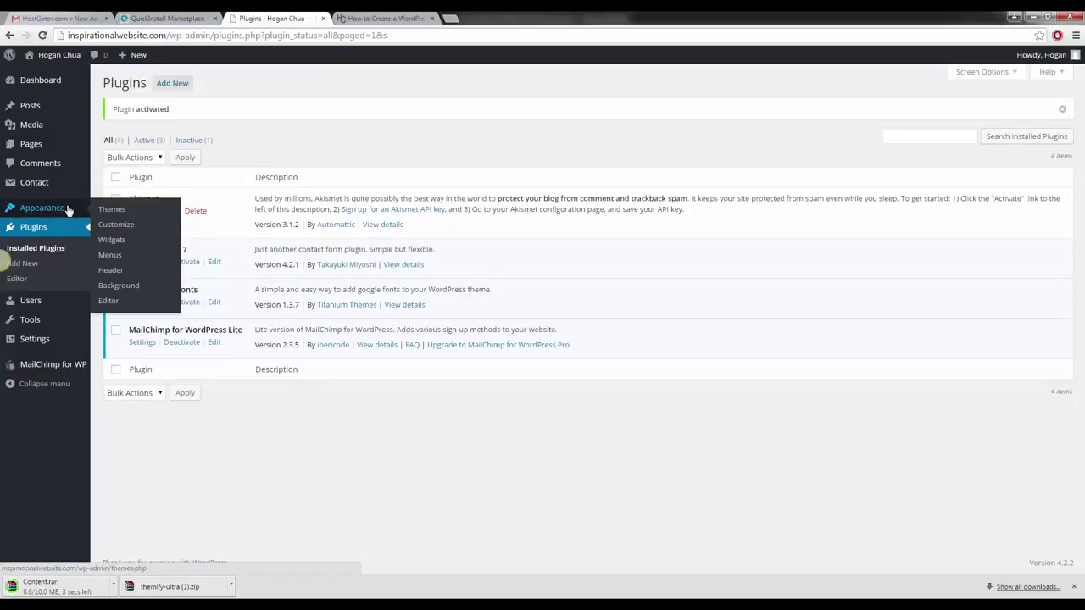
pyautogui.click(111, 211)
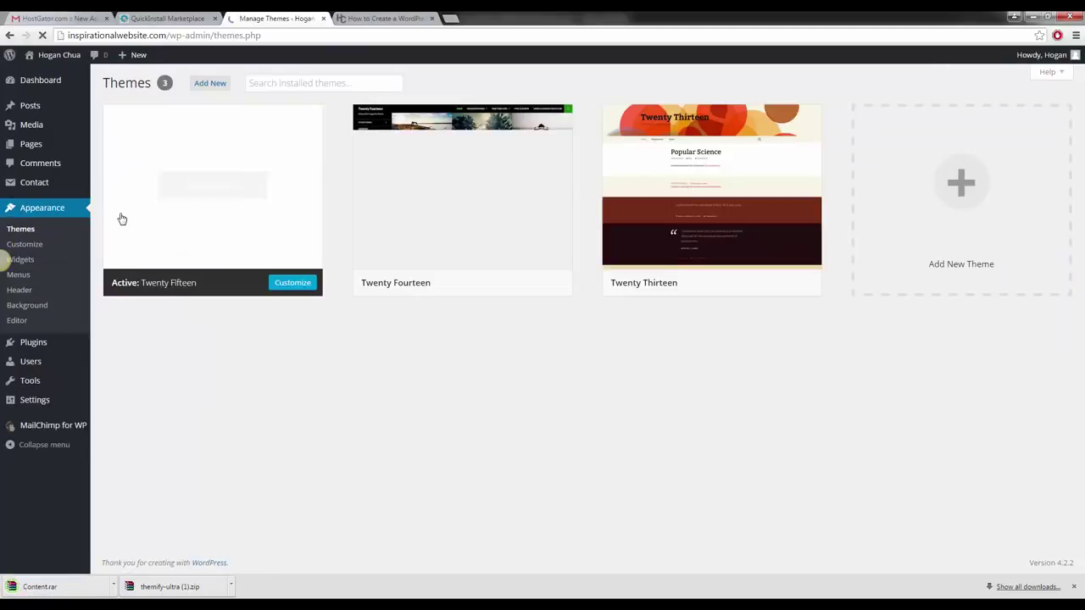
pyautogui.click(203, 86)
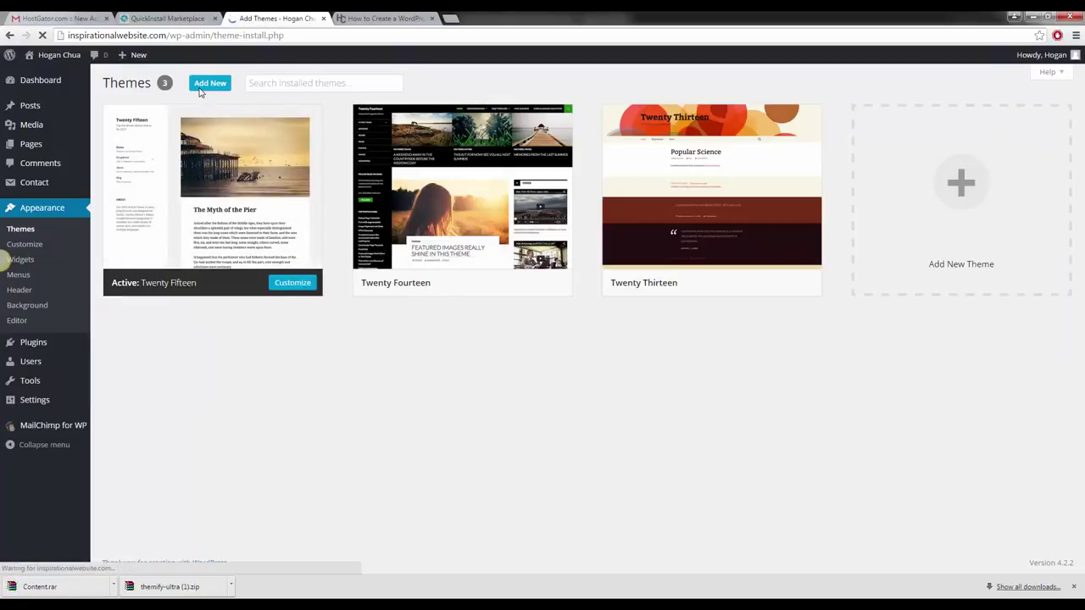
pyautogui.click(231, 84)
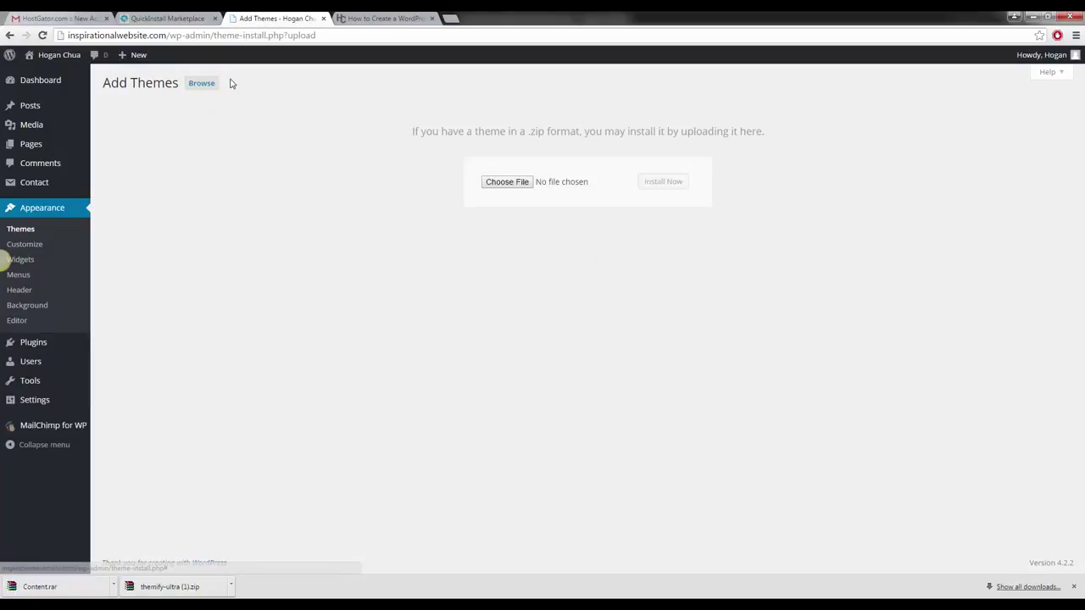
pyautogui.click(513, 181)
pyautogui.moveTo(491, 178); pyautogui.dragTo(490, 362)
pyautogui.click(337, 432)
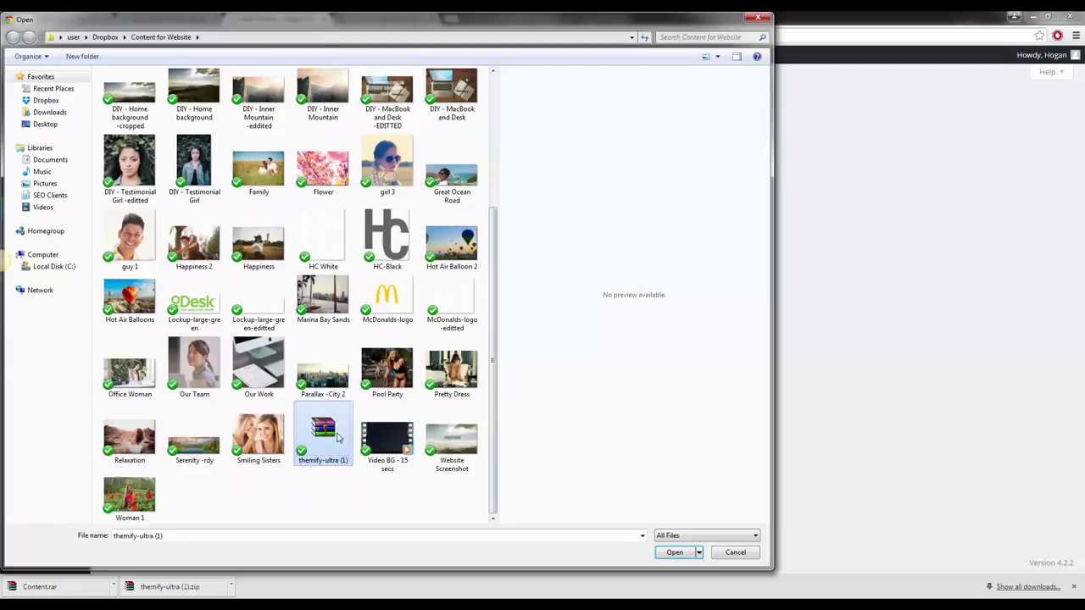
pyautogui.click(674, 552)
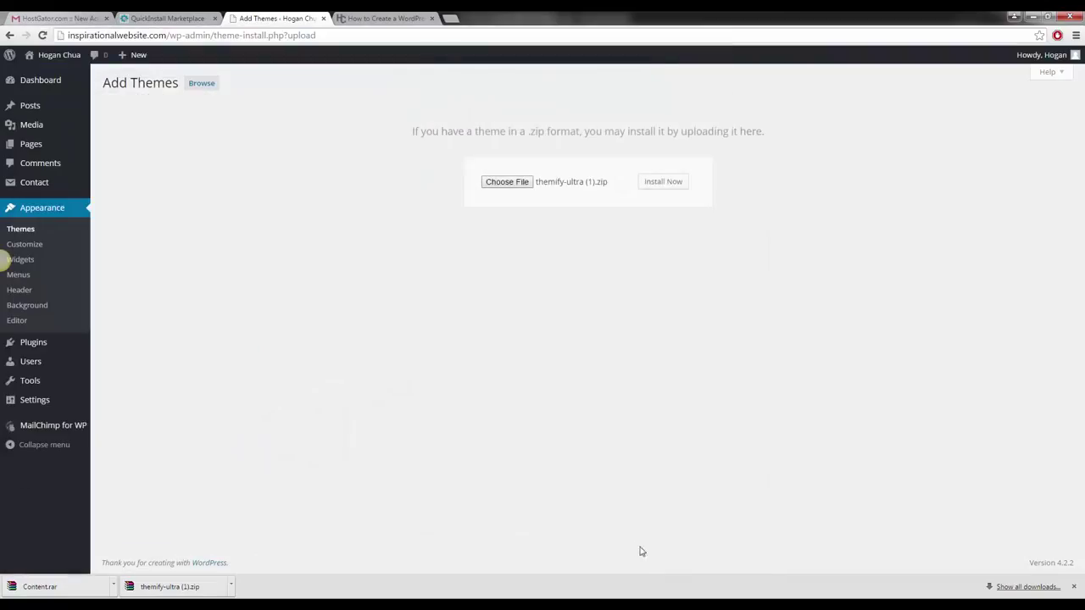
pyautogui.click(674, 190)
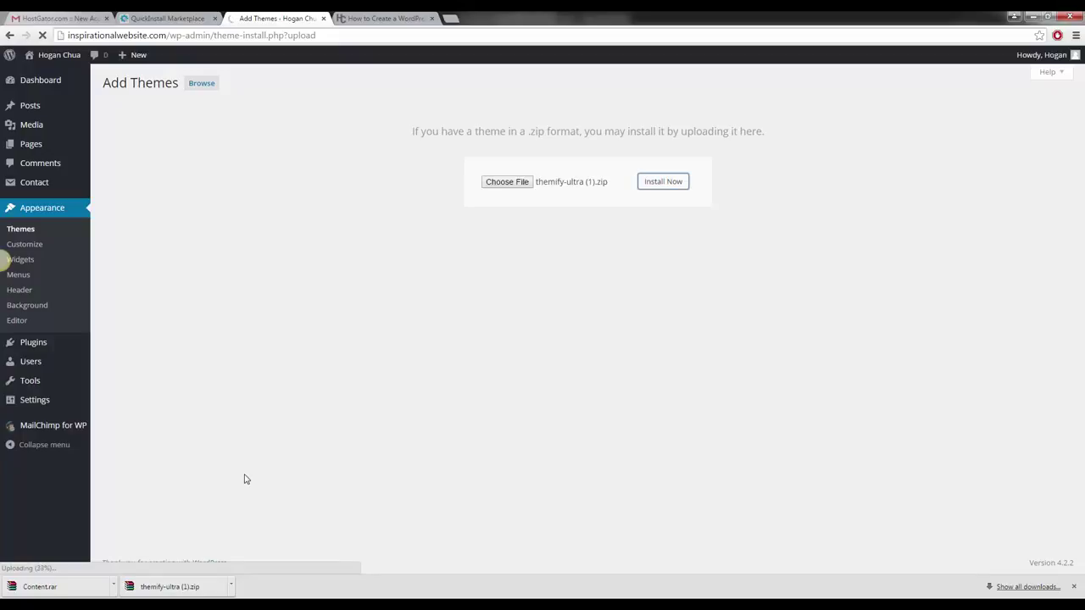
pyautogui.click(365, 18)
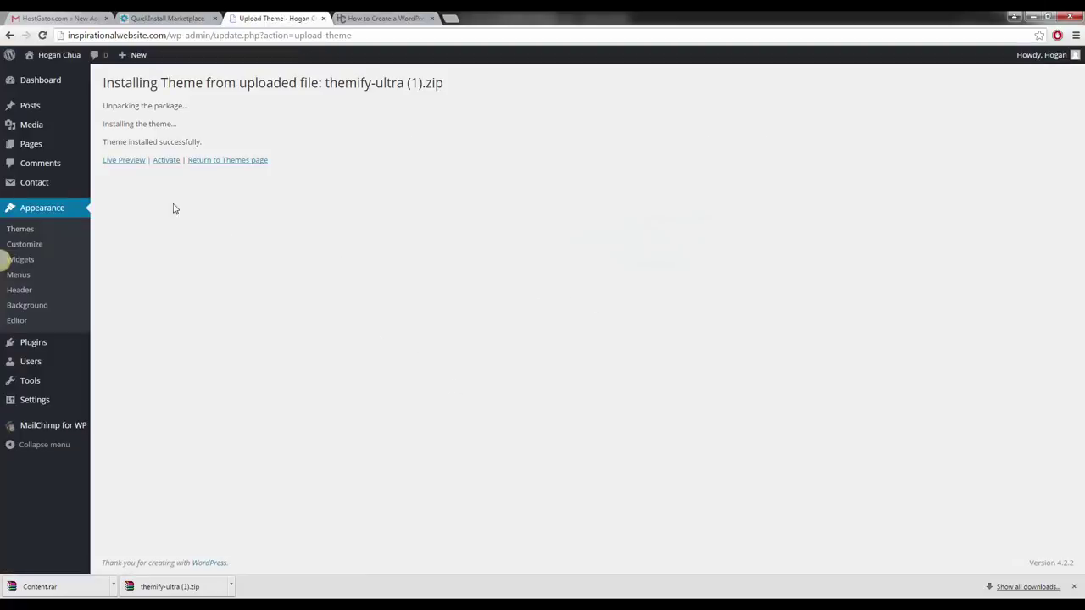
# Step: Activate the Ultra theme and start installing the required Themify Portfolio Posts plugin
pyautogui.click(167, 161)
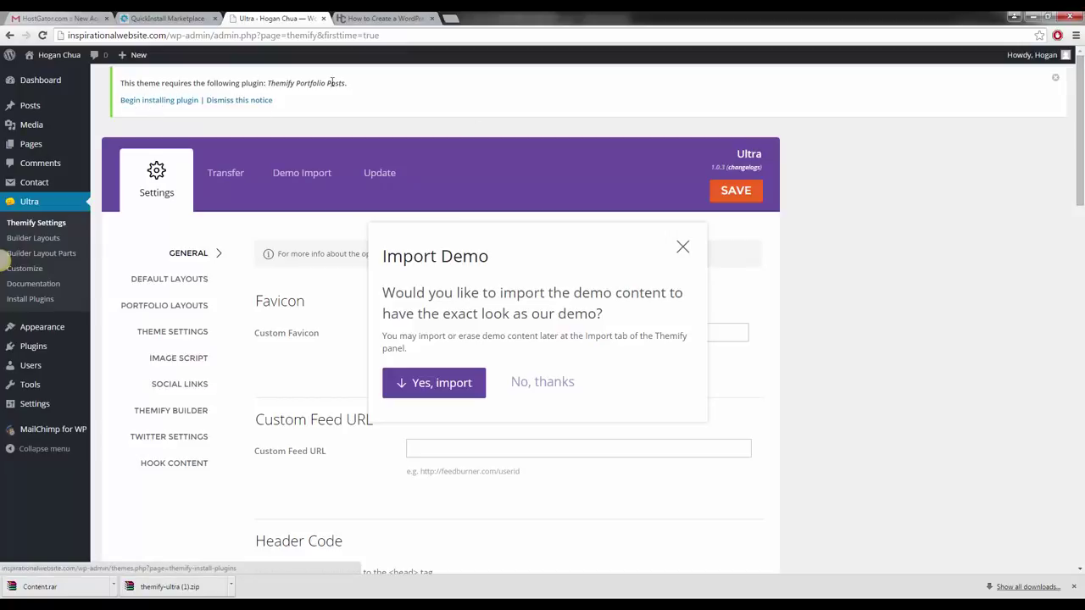
pyautogui.moveTo(347, 84); pyautogui.dragTo(269, 83)
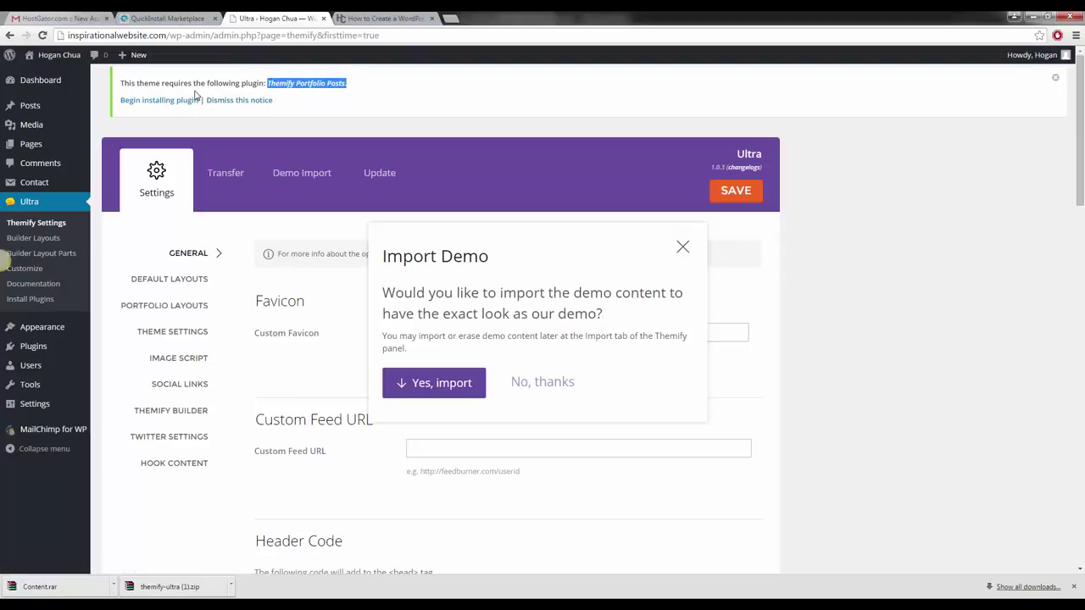
pyautogui.click(149, 104)
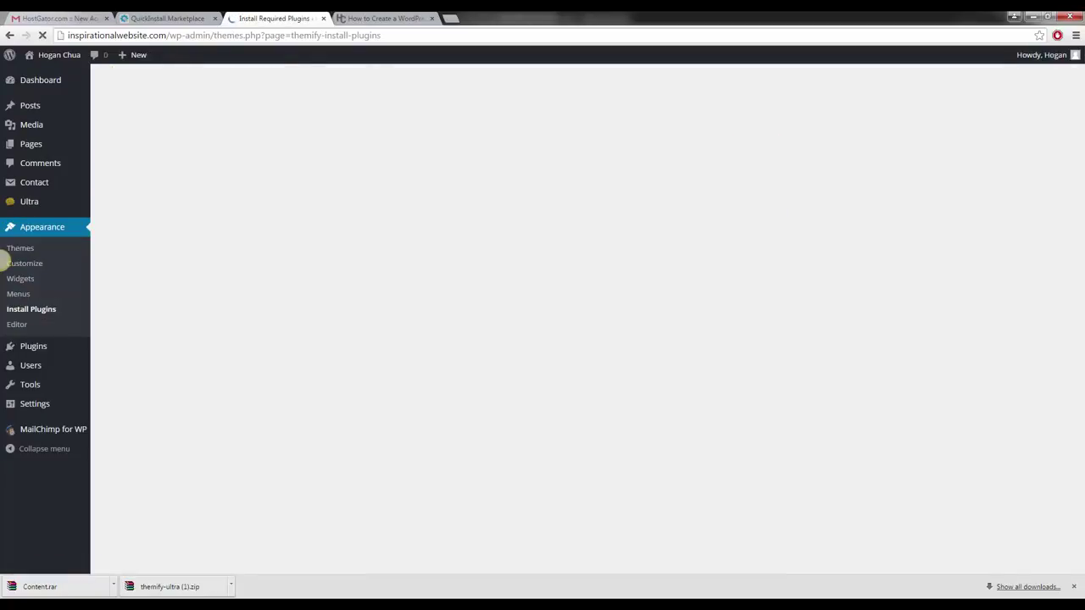
# Step: Finish installing Themify Portfolio Posts, return to the required plugins installer, then view the live site
pyautogui.click(1073, 587)
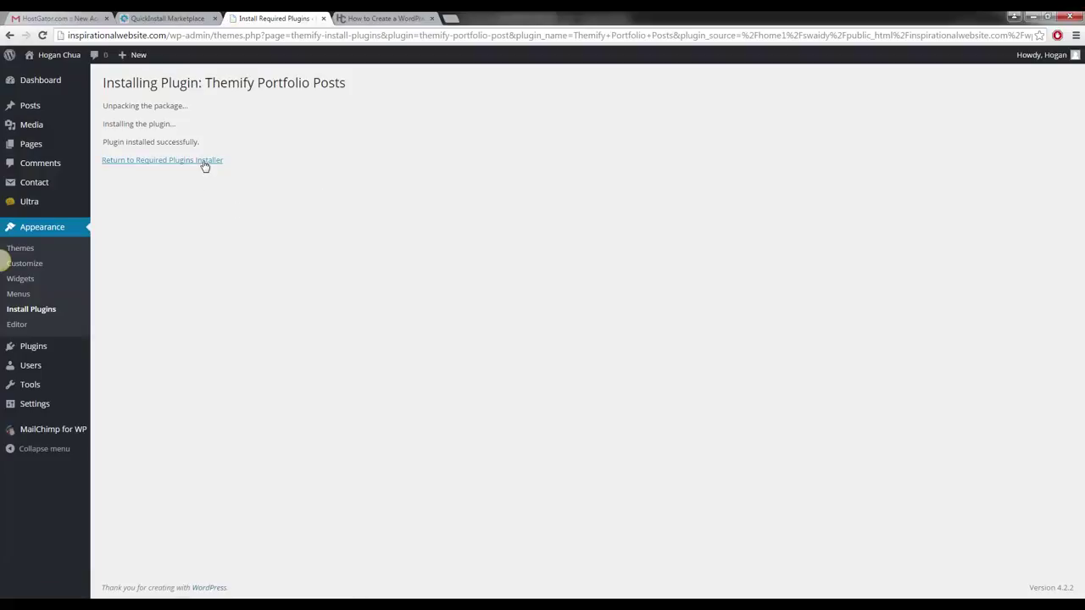
pyautogui.click(203, 161)
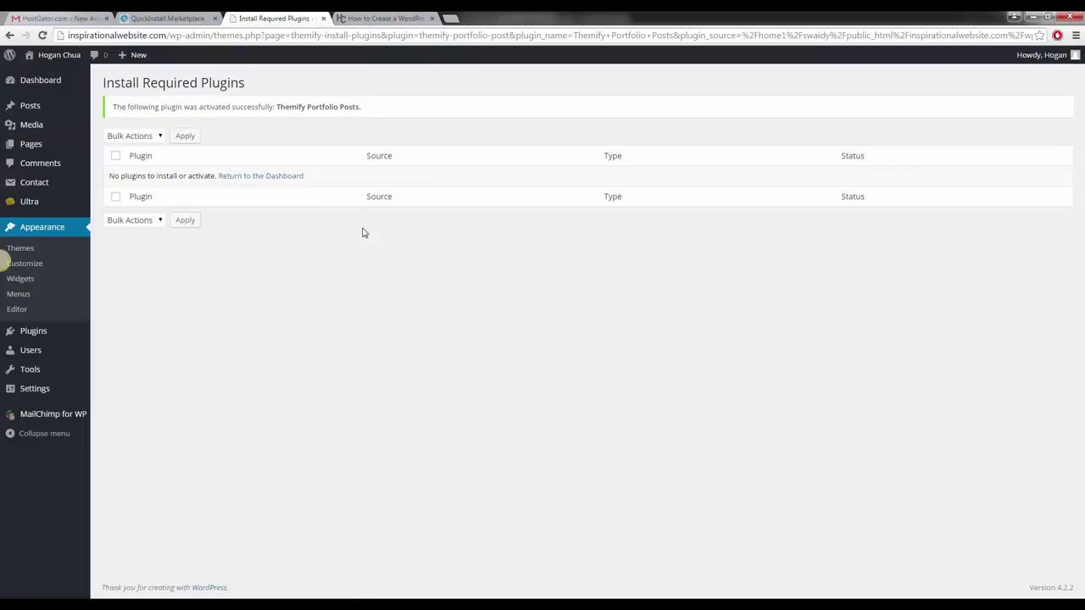
pyautogui.moveTo(47, 65)
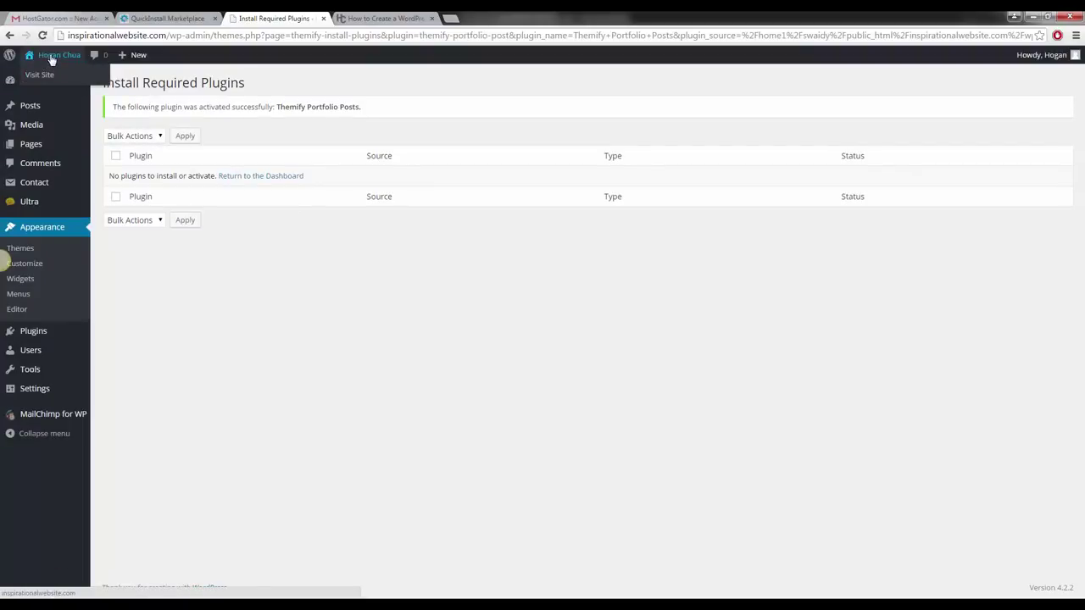
pyautogui.click(52, 56)
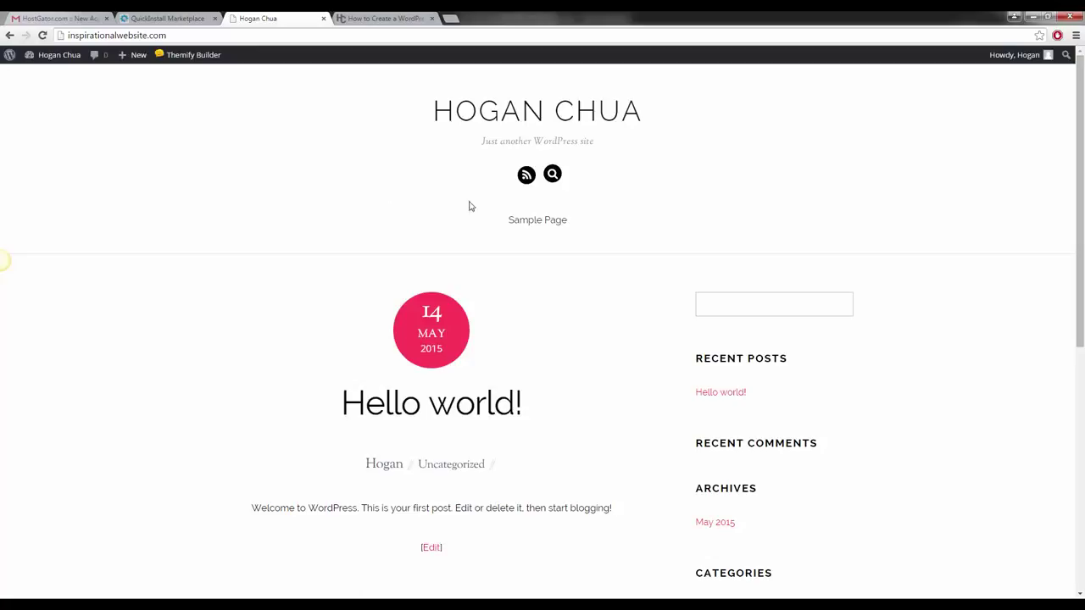
# Step: Scroll through the front end in the Ultra theme, then go back to the Dashboard
pyautogui.moveTo(1081, 256); pyautogui.dragTo(1070, 165)
pyautogui.moveTo(36, 60)
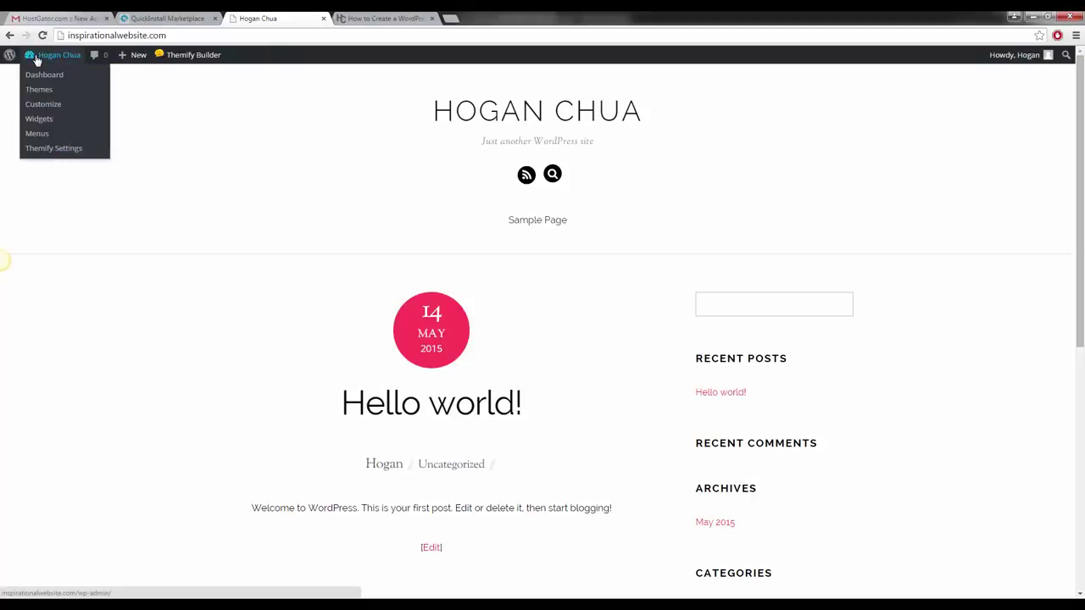
pyautogui.click(42, 57)
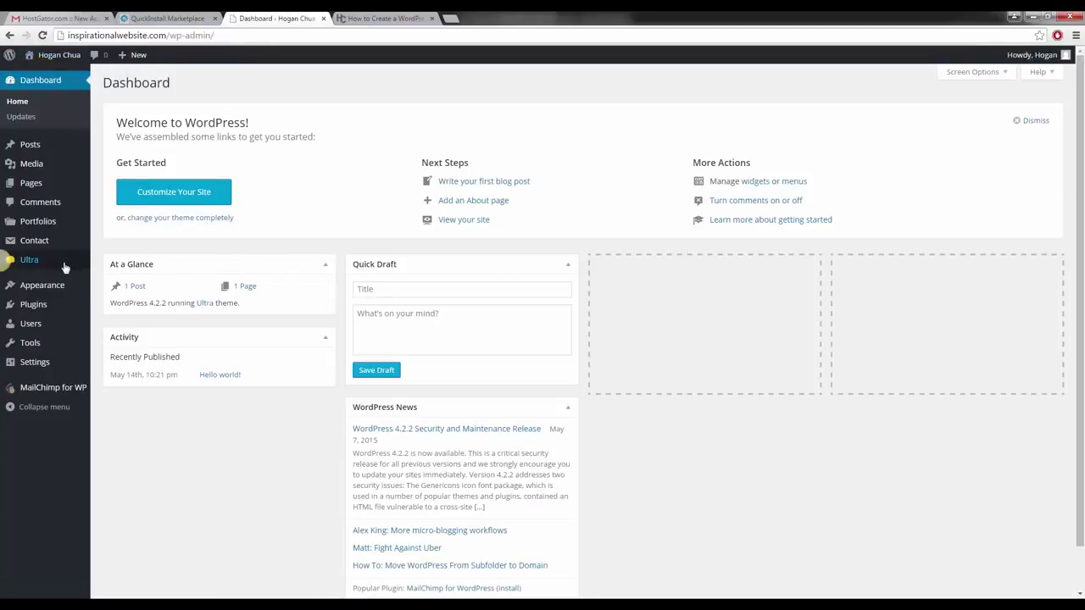
# Step: Open Ultra's Themify Settings, select the Custom Favicon field, and start a new browser tab
pyautogui.moveTo(61, 267)
pyautogui.click(139, 262)
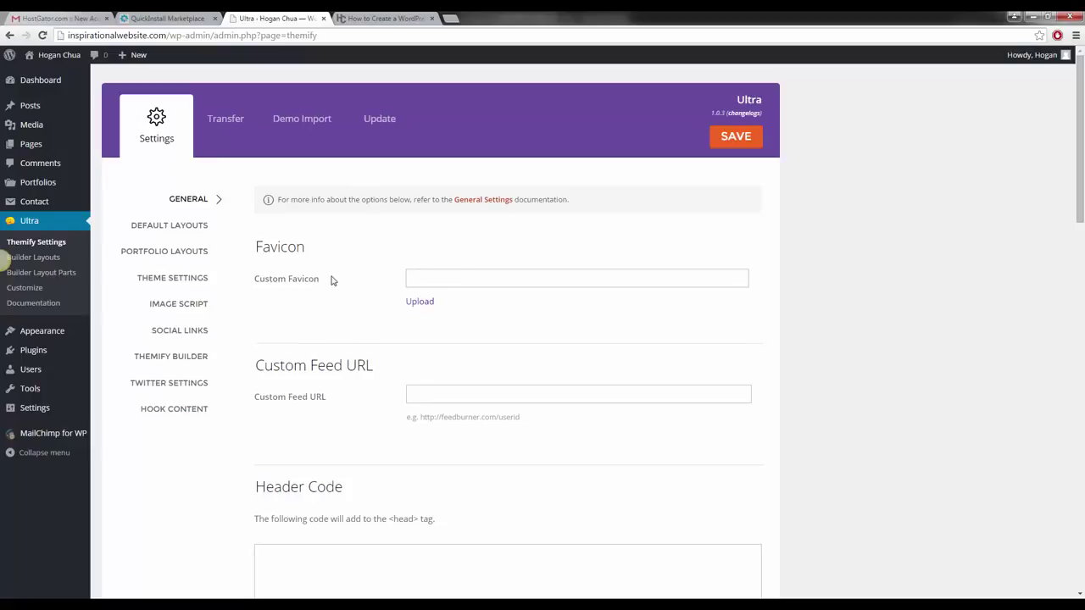
pyautogui.click(419, 280)
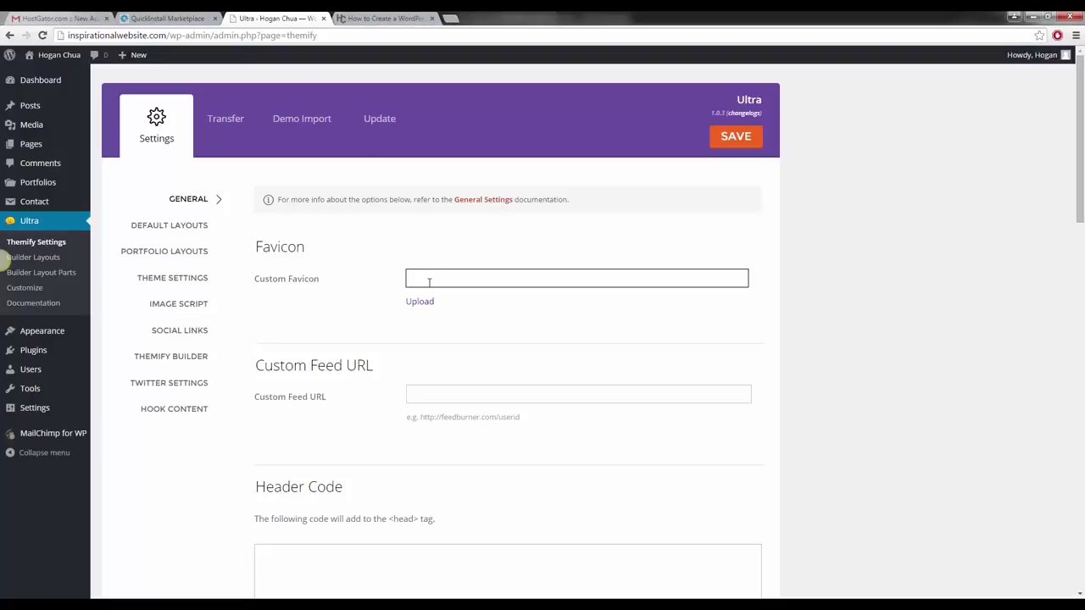
pyautogui.click(449, 19)
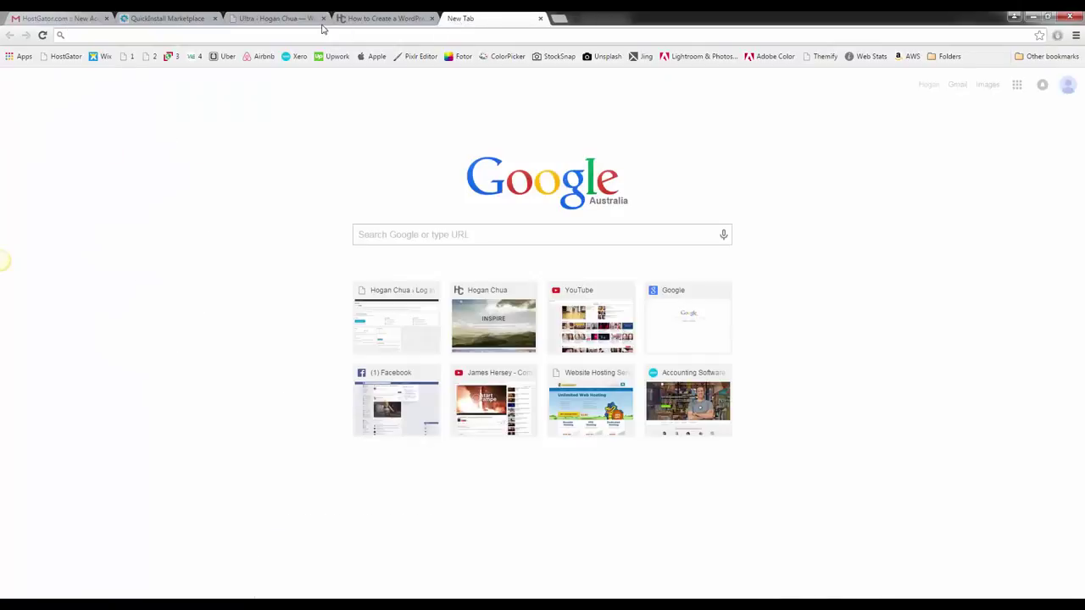
# Step: On fiverr.com, search 'logo design' and open the top-rated $5 Professional and Creative Logo Design gig
pyautogui.write('fiverr.com')
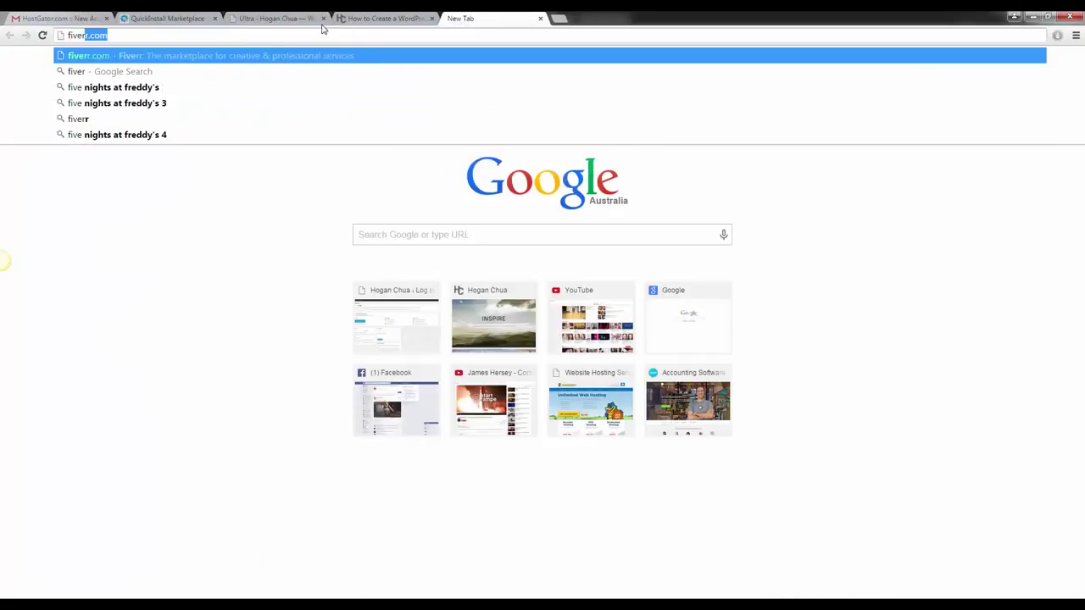
pyautogui.press('Return')
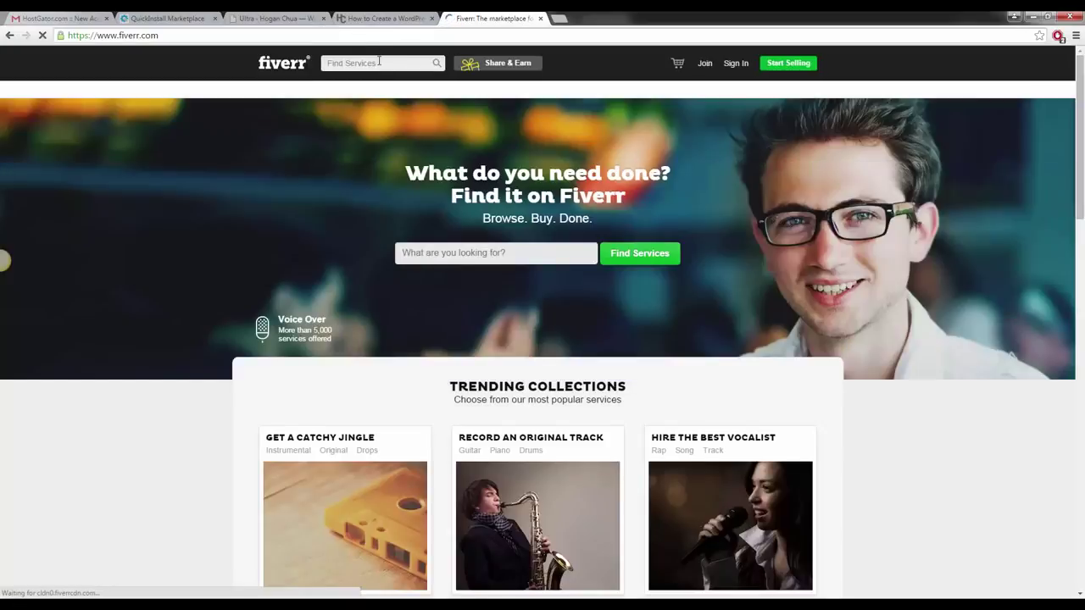
pyautogui.click(378, 62)
pyautogui.write('lo')
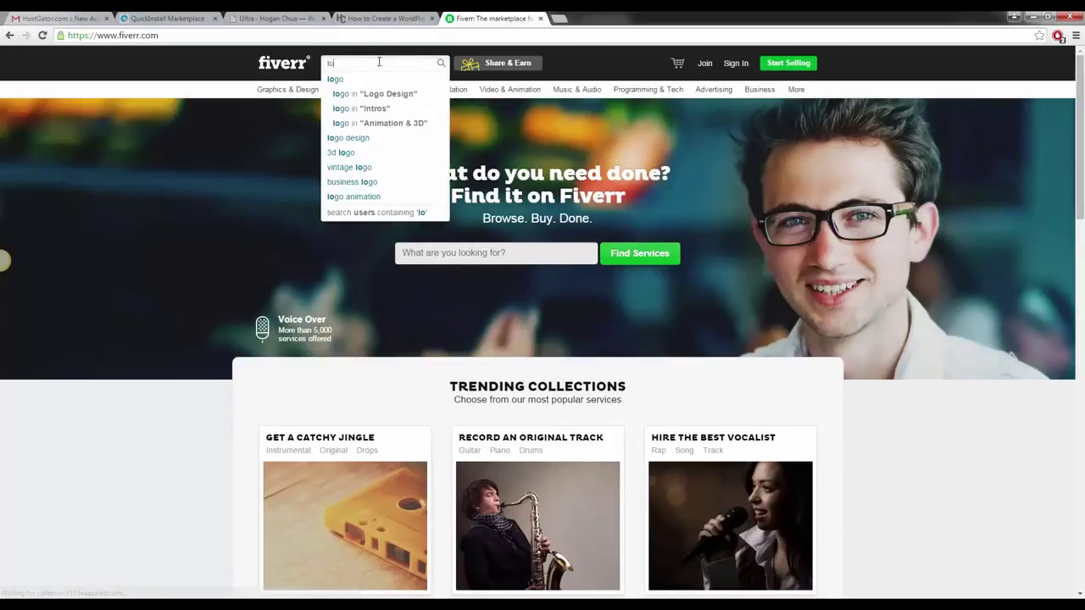
pyautogui.write('go design')
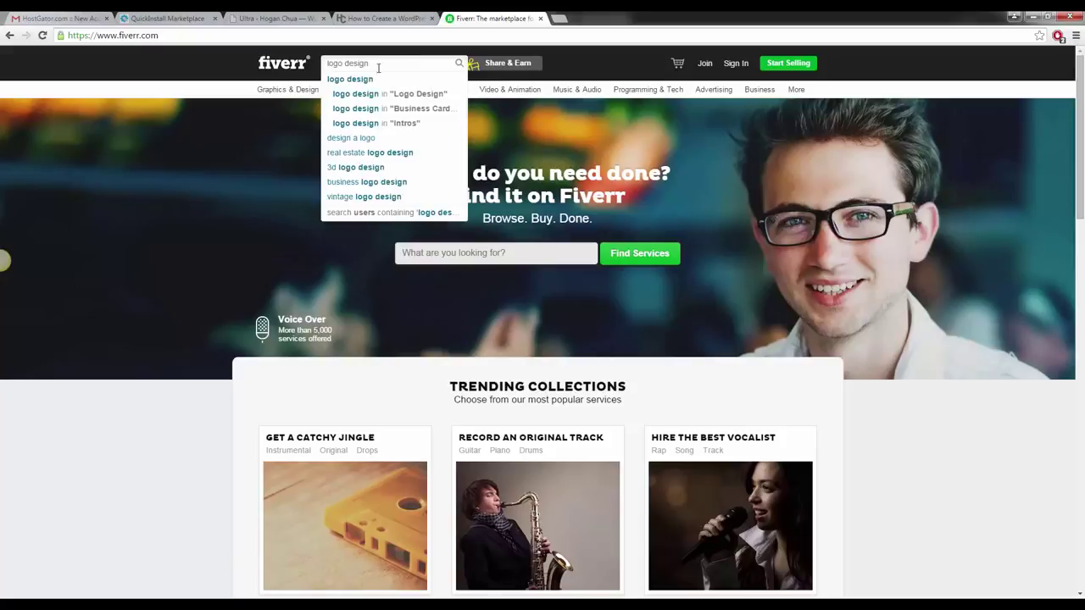
pyautogui.press('Return')
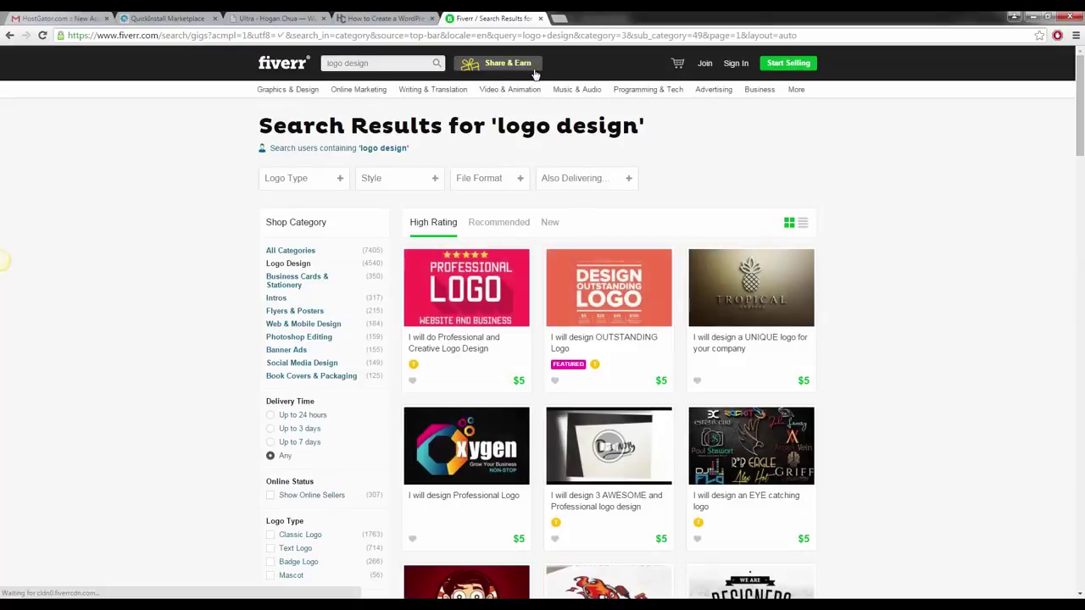
pyautogui.click(480, 305)
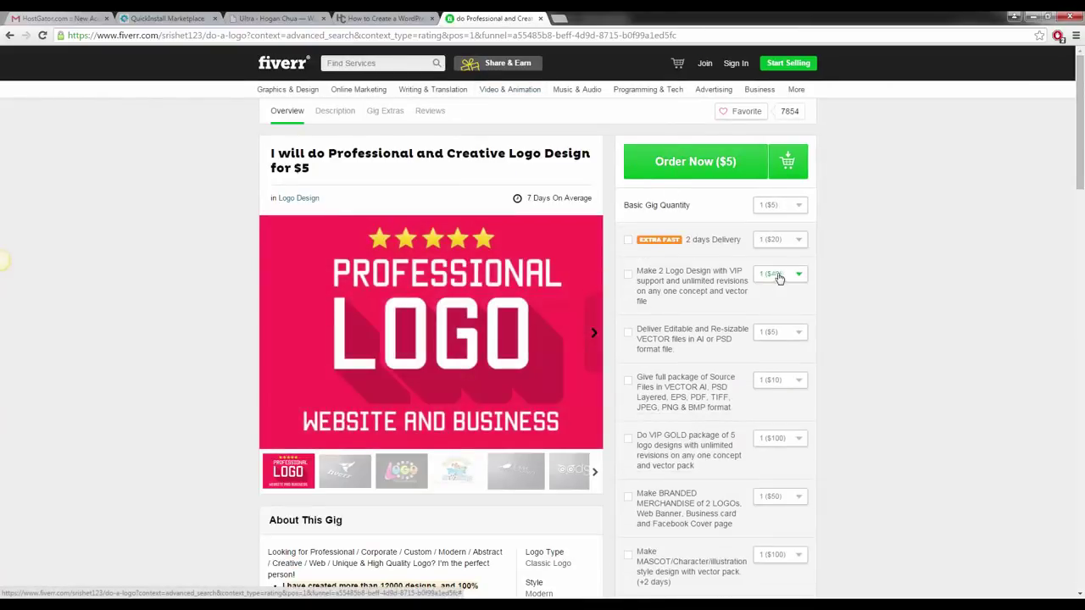
pyautogui.click(530, 35)
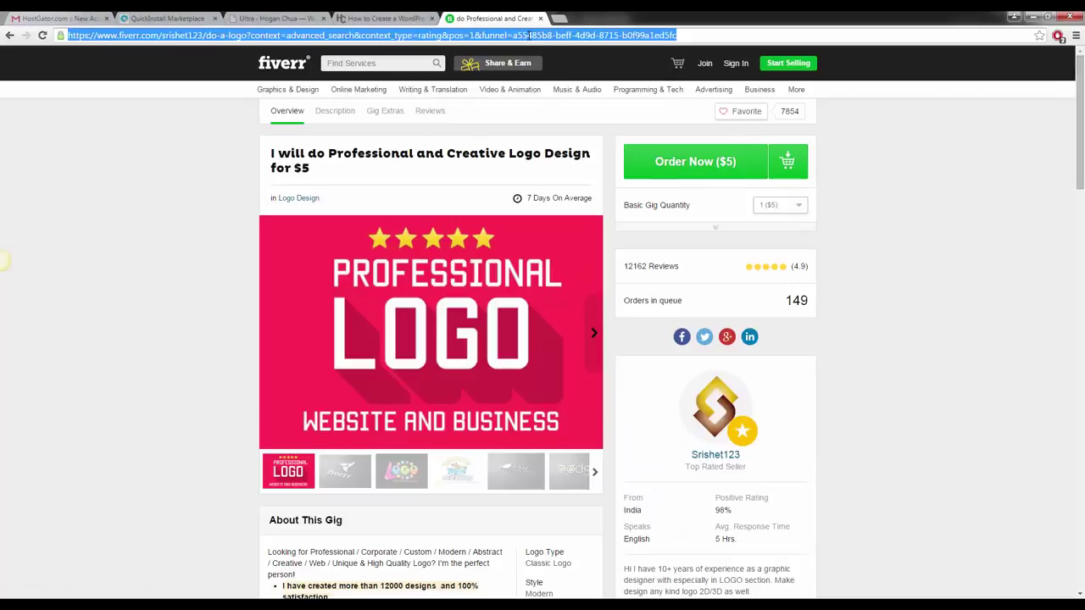
# Step: View 99designs.com logo pricing, highlighting the Bronze $379 package's ~30 designs, then return to WordPress
pyautogui.write('99designs.com')
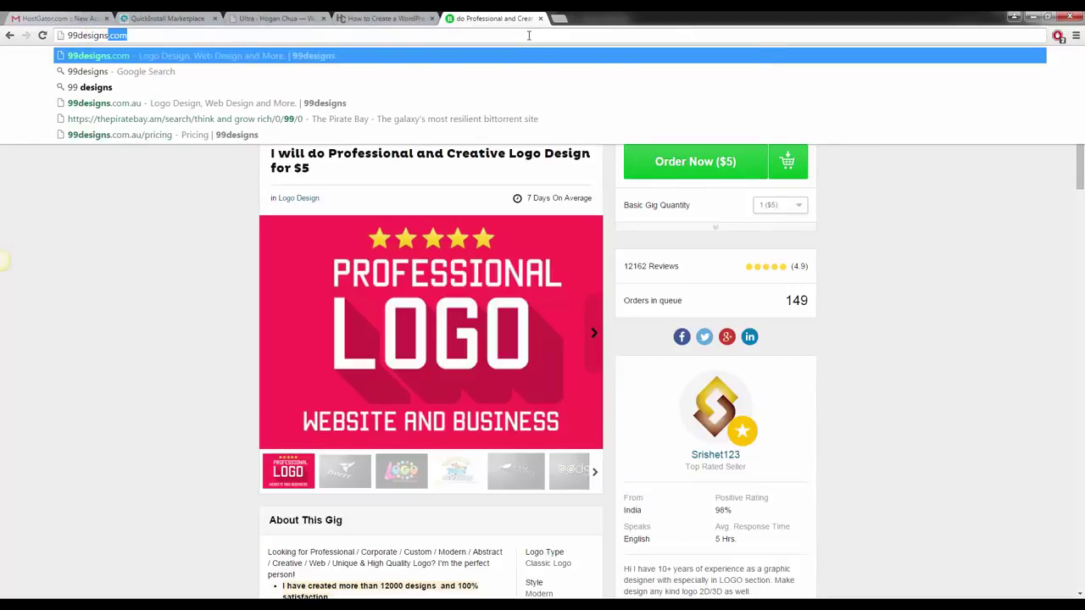
pyautogui.press('Return')
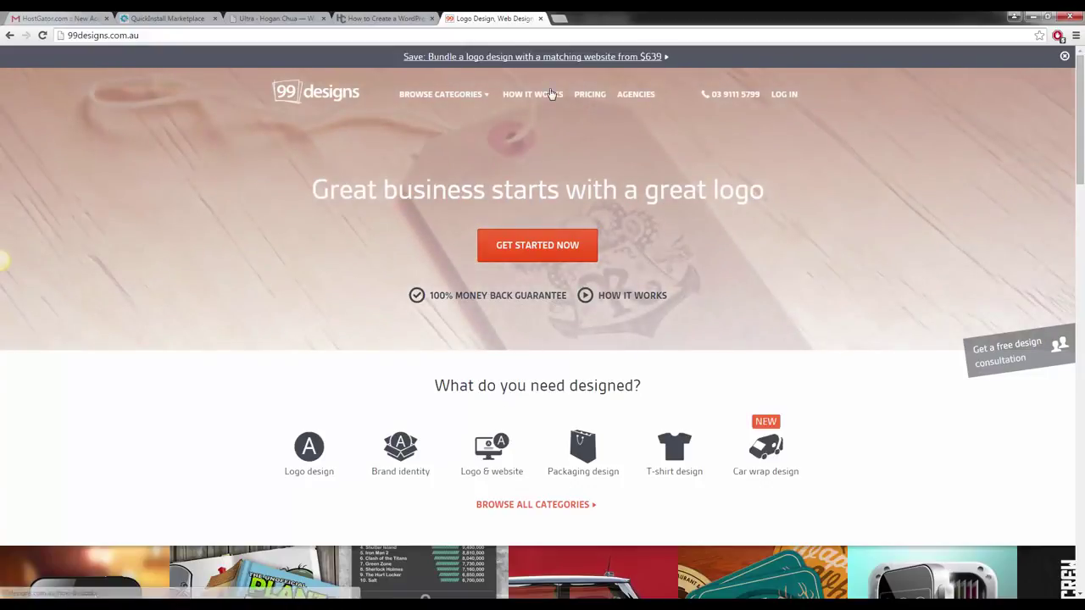
pyautogui.click(545, 246)
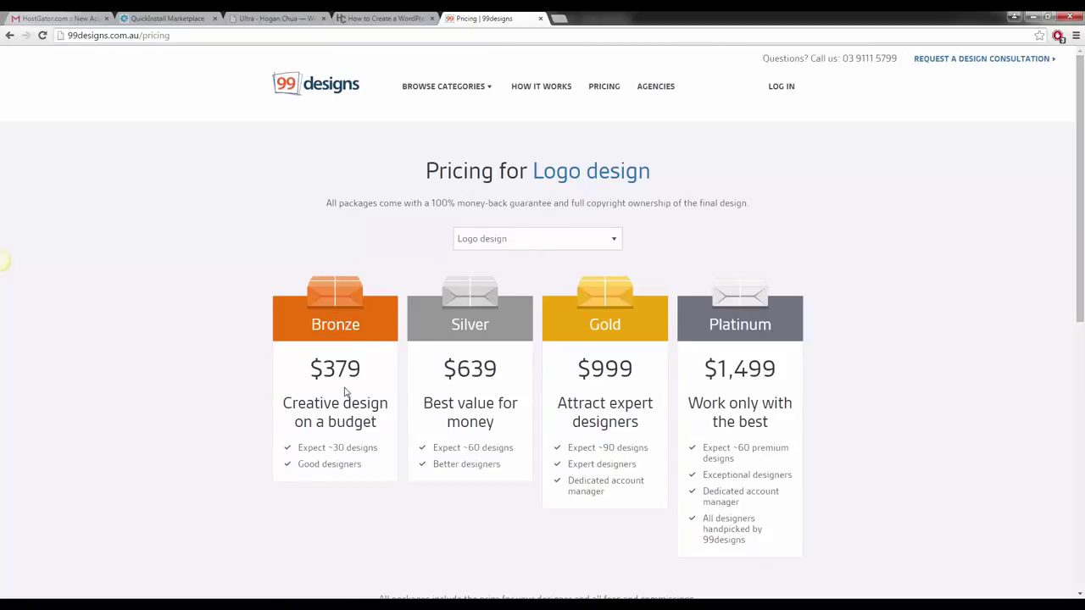
pyautogui.moveTo(359, 366); pyautogui.dragTo(310, 366)
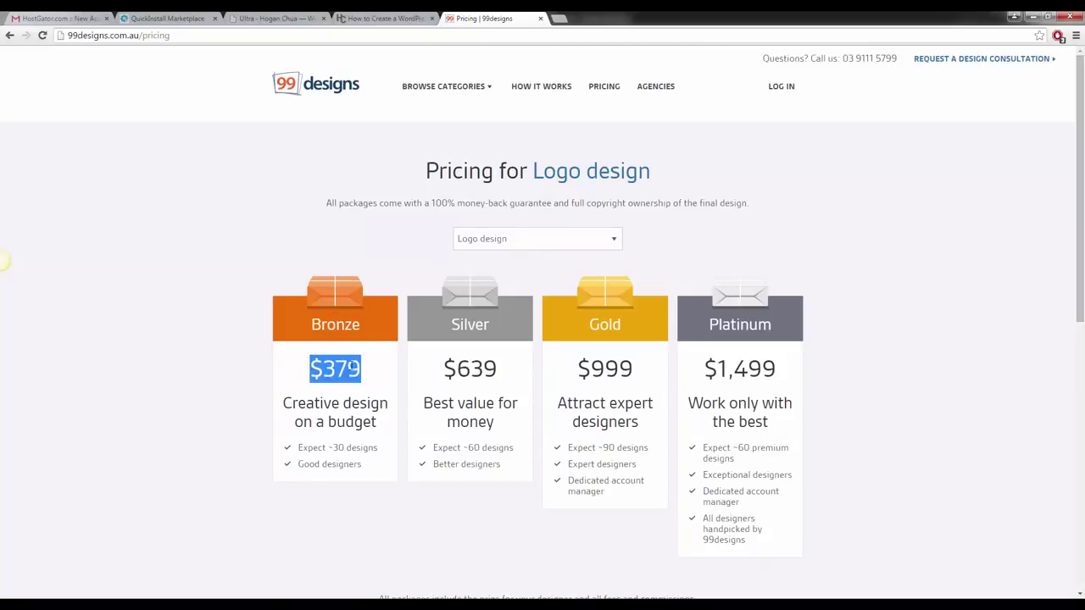
pyautogui.moveTo(371, 448); pyautogui.dragTo(328, 447)
pyautogui.click(374, 449)
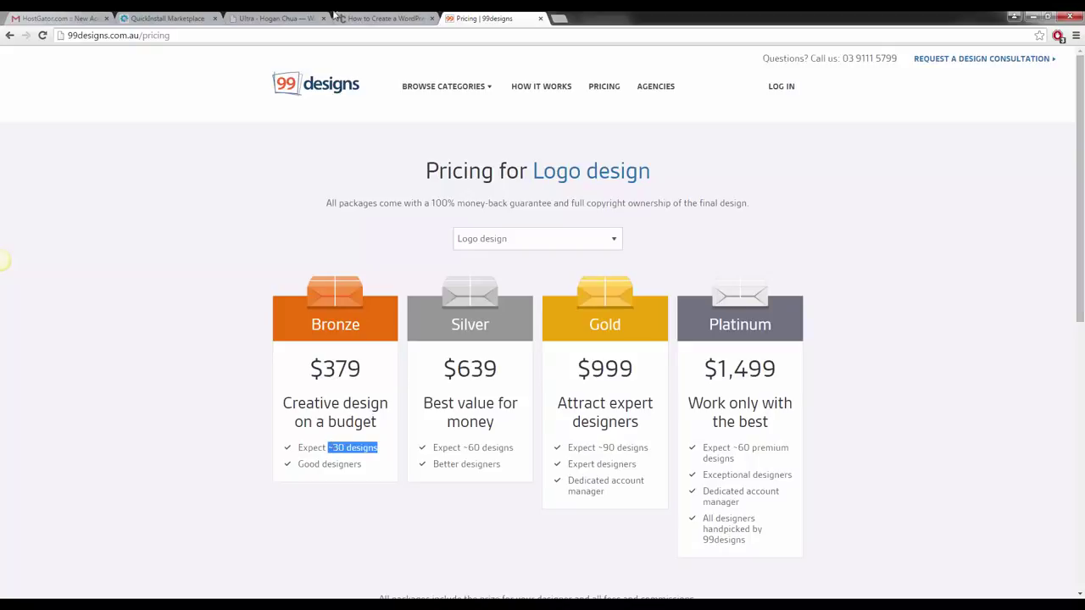
pyautogui.click(356, 17)
pyautogui.click(276, 21)
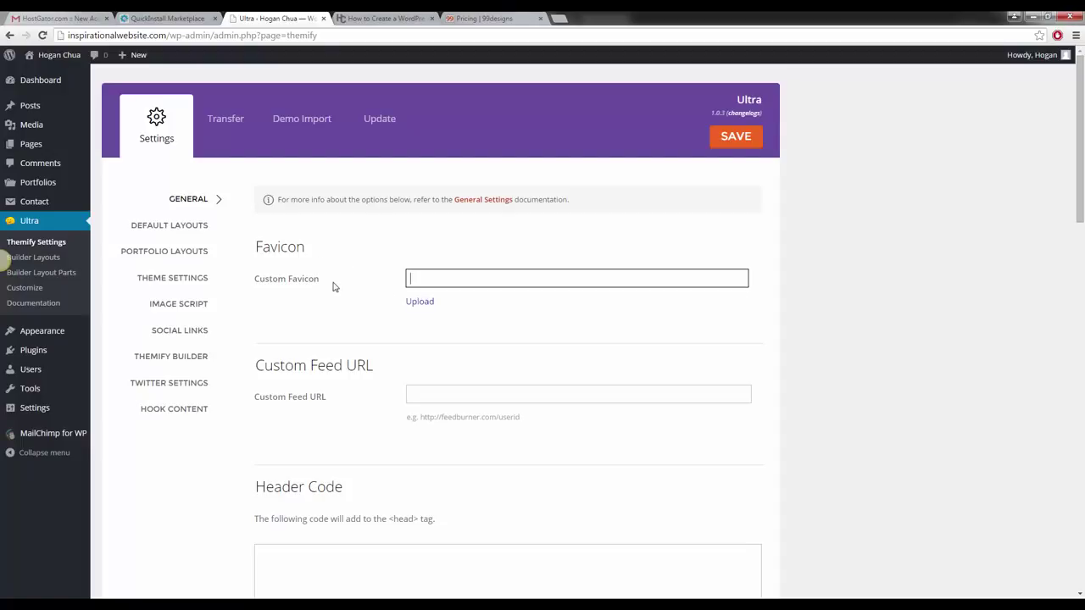
# Step: Upload the HC-Black image as the Custom Favicon
pyautogui.click(424, 305)
pyautogui.scroll(-2, 495, 305)
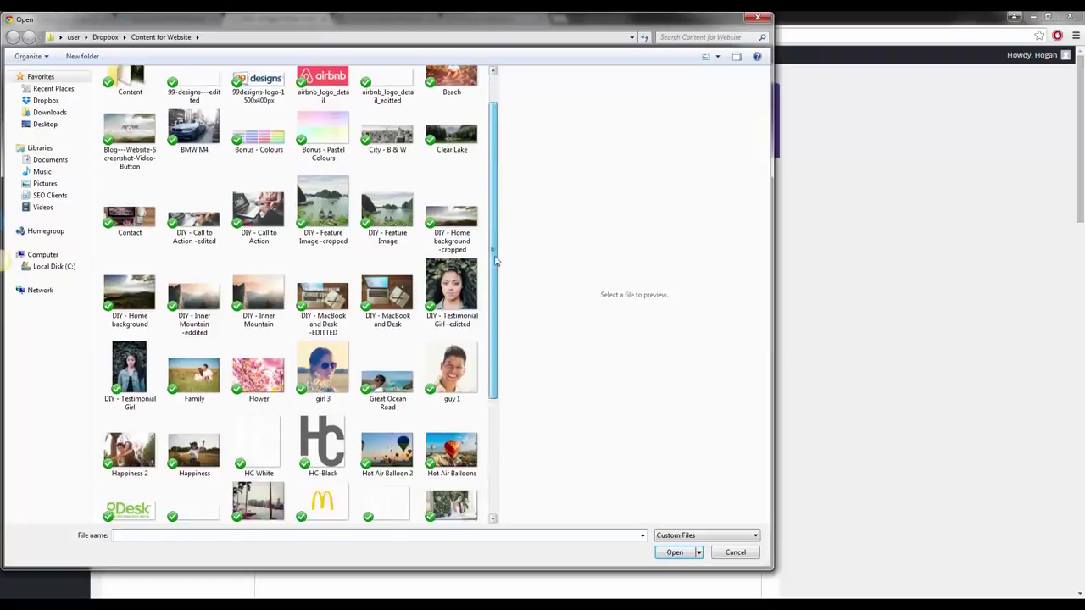
pyautogui.click(320, 324)
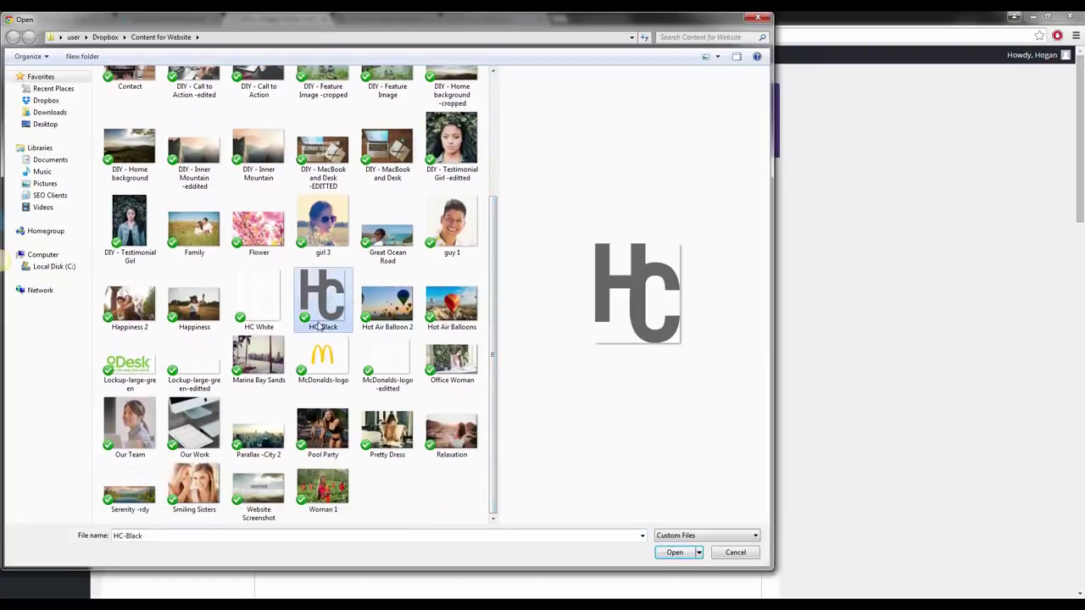
pyautogui.click(675, 552)
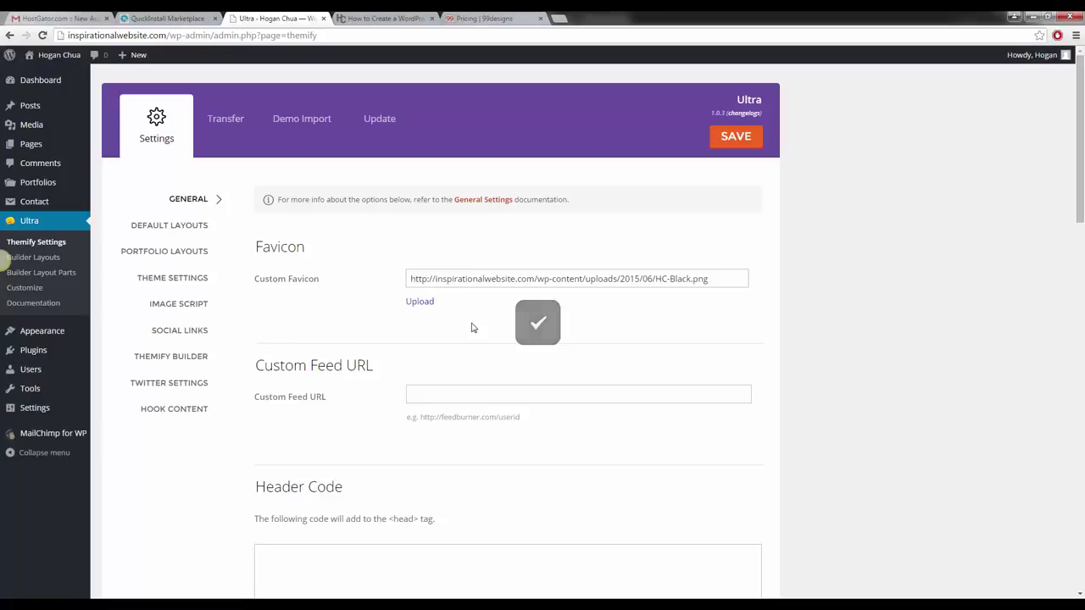
pyautogui.moveTo(1081, 187); pyautogui.dragTo(1011, 517)
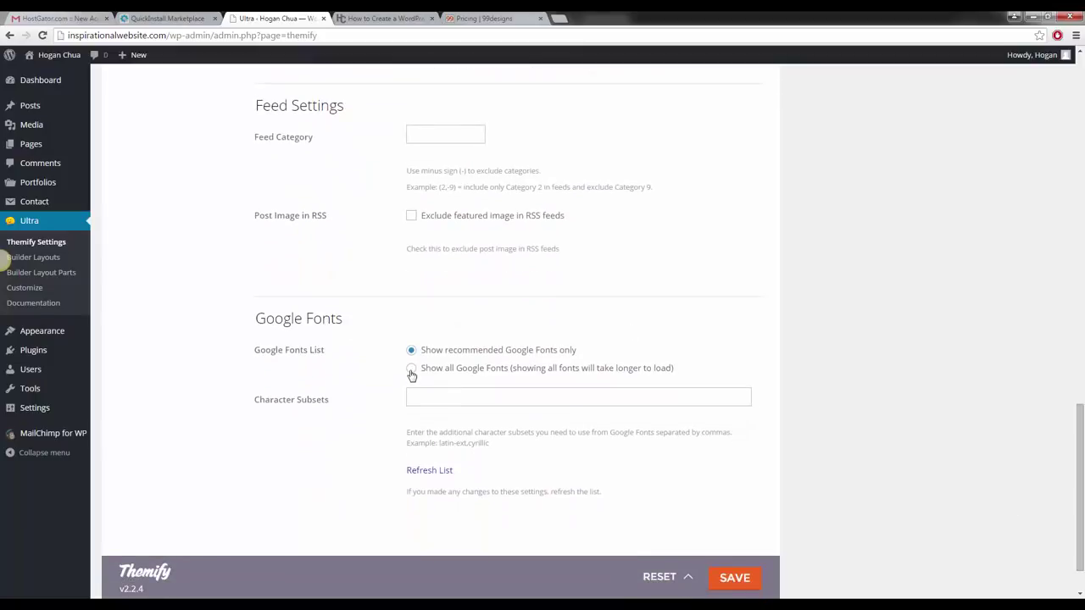
# Step: Select 'Show all Google Fonts' and save the theme settings
pyautogui.click(411, 372)
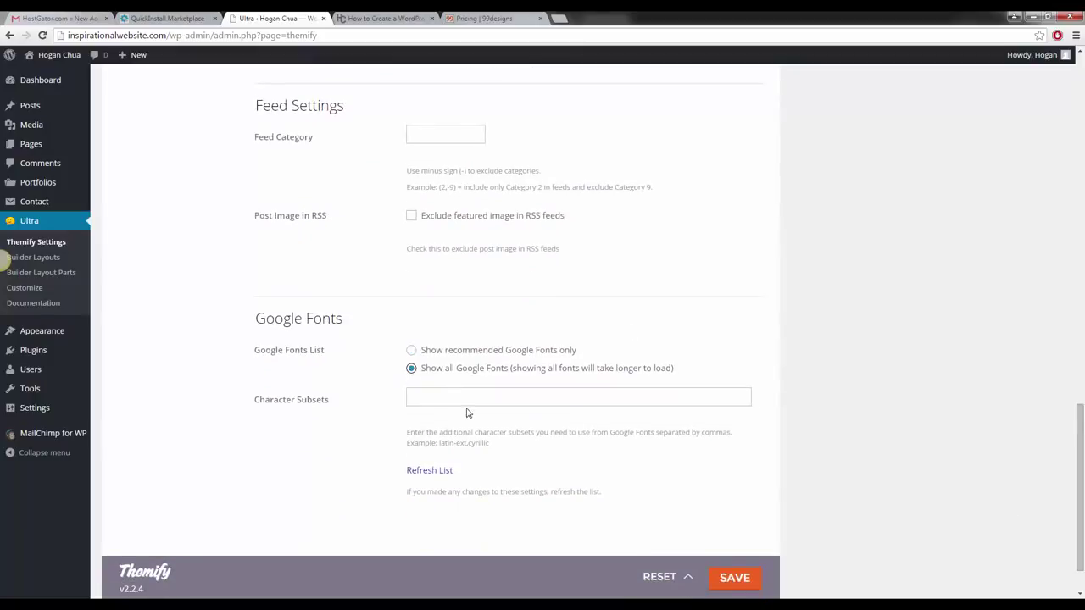
pyautogui.click(734, 583)
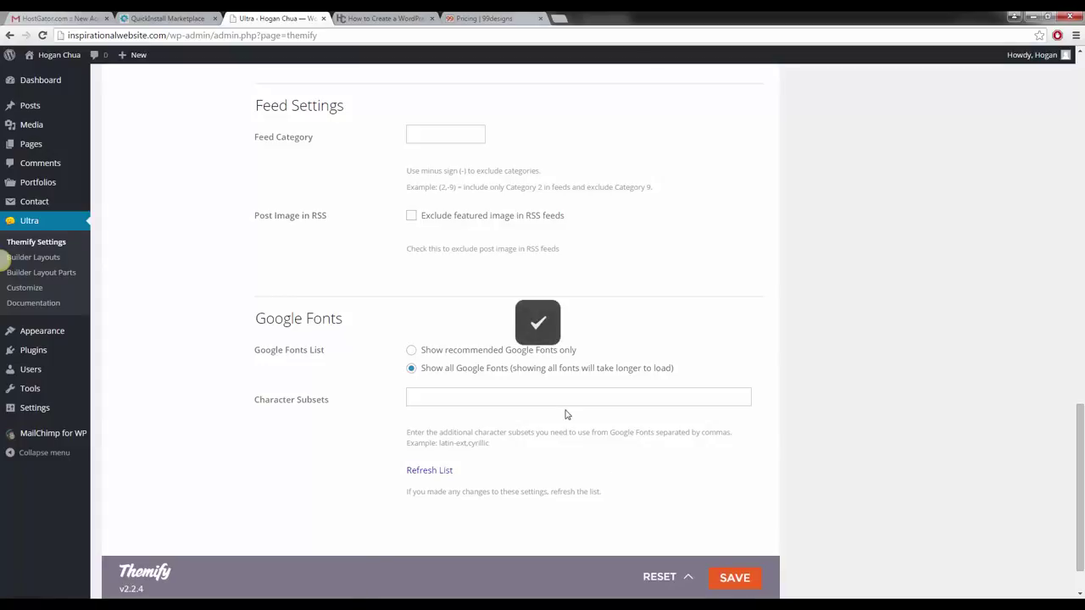
pyautogui.moveTo(1080, 458); pyautogui.dragTo(1082, 133)
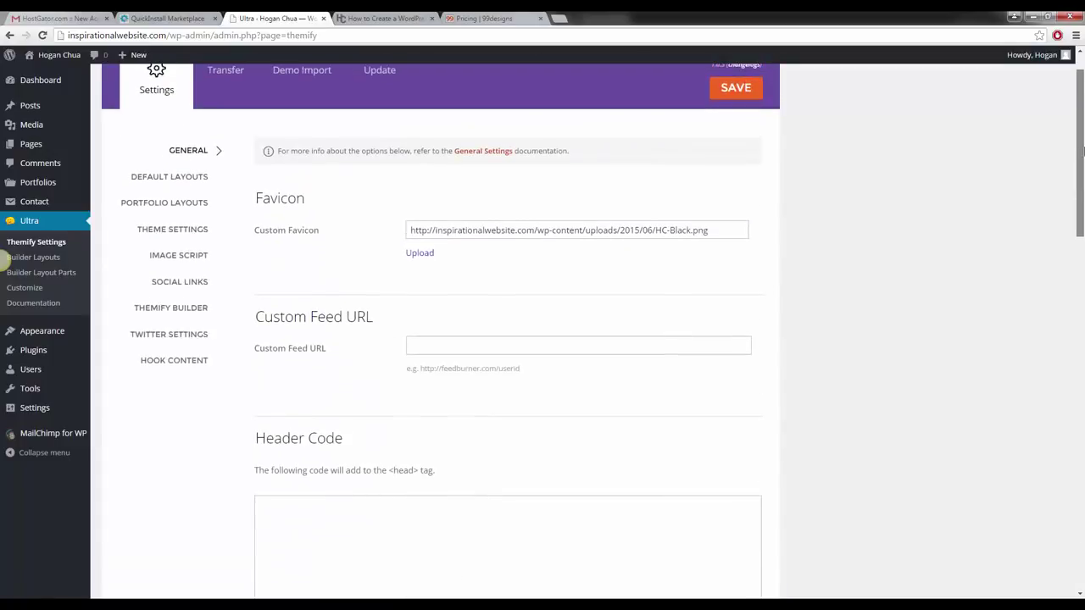
# Step: In Default Layouts, set the Index Sidebar Option to the no-sidebar layout
pyautogui.click(203, 182)
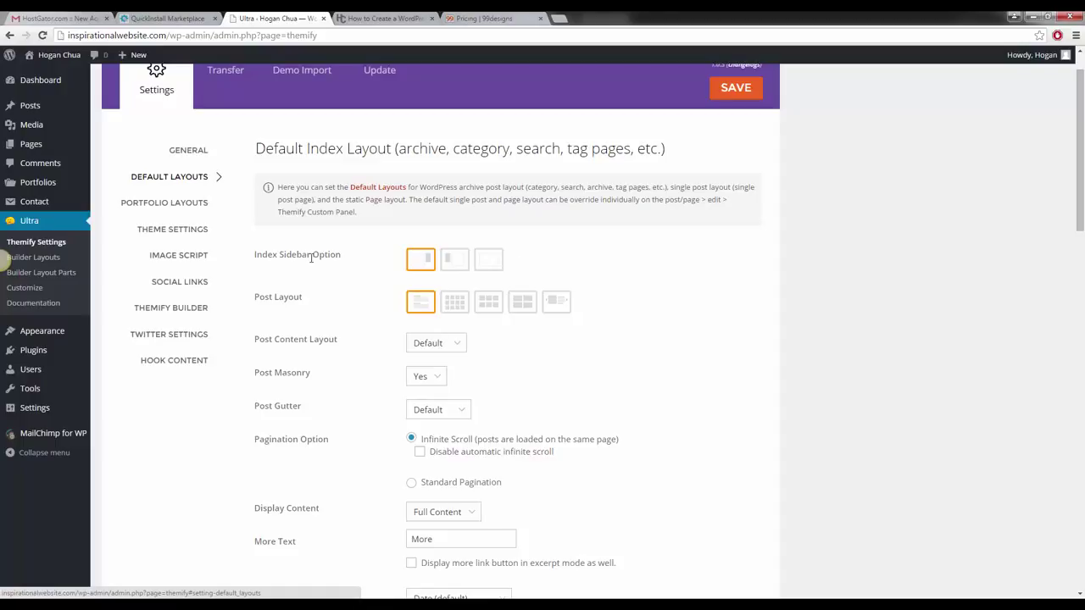
pyautogui.moveTo(341, 255); pyautogui.dragTo(273, 255)
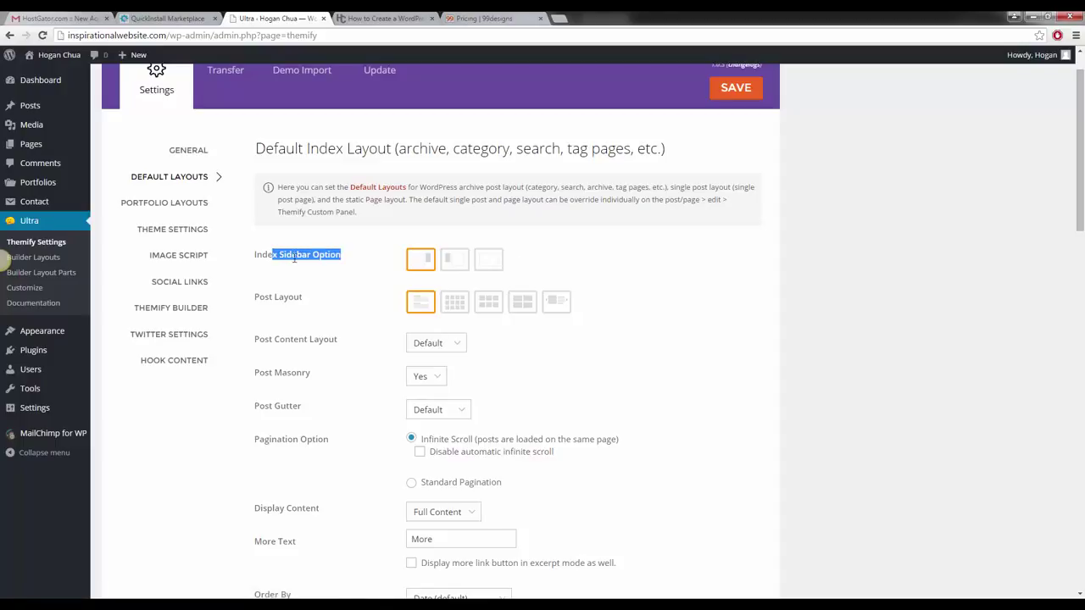
pyautogui.click(487, 261)
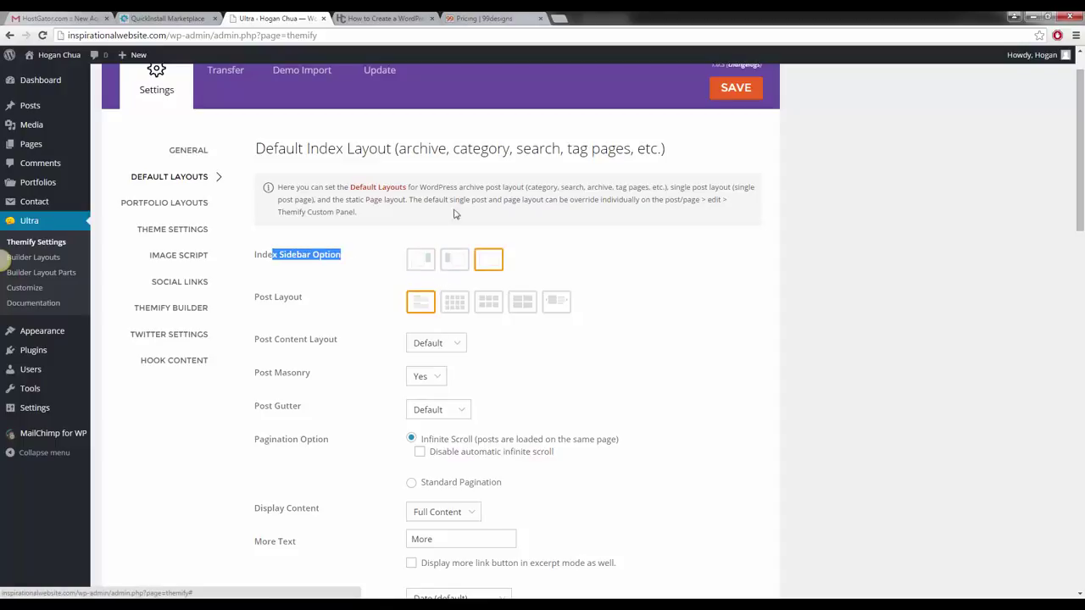
pyautogui.click(378, 18)
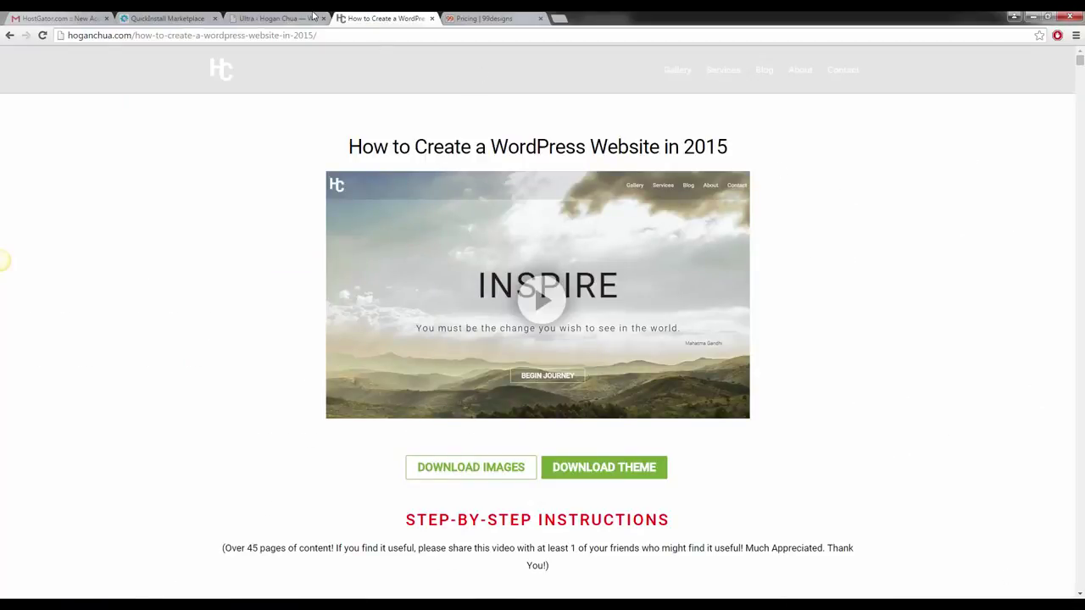
pyautogui.click(280, 17)
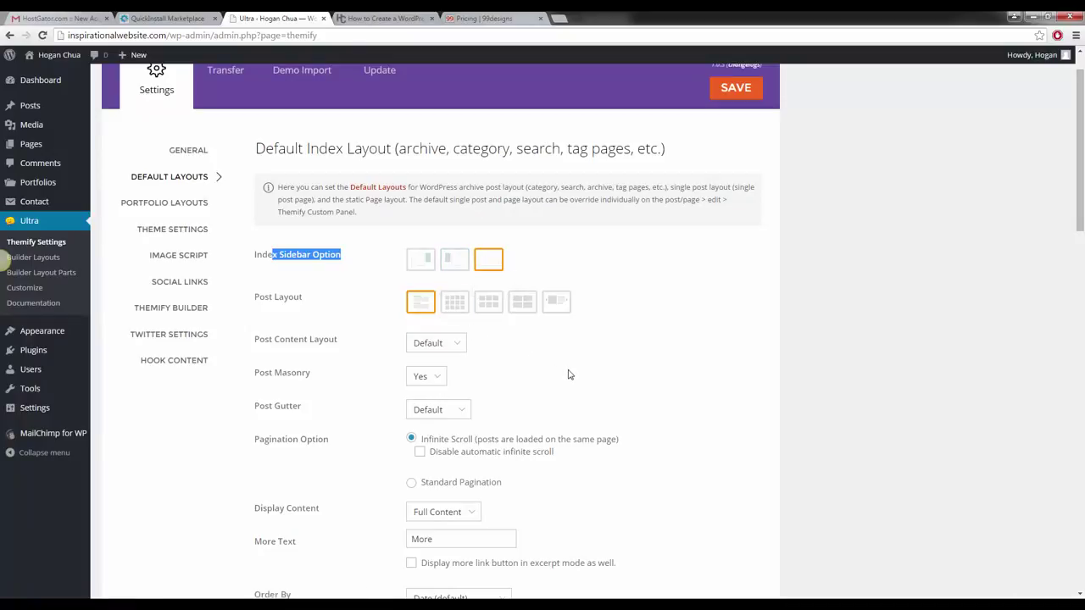
pyautogui.scroll(-2, 569, 373)
# Step: On index pages, set Hide Post Title to Yes and hide all post meta
pyautogui.scroll(-2, 569, 373)
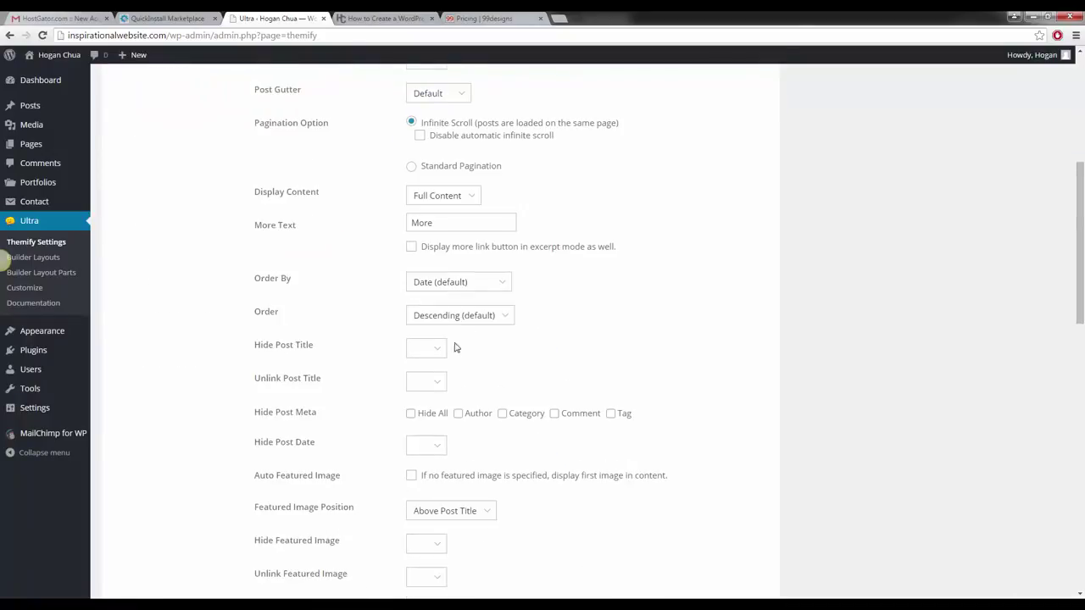
pyautogui.click(428, 348)
pyautogui.click(429, 377)
pyautogui.click(411, 414)
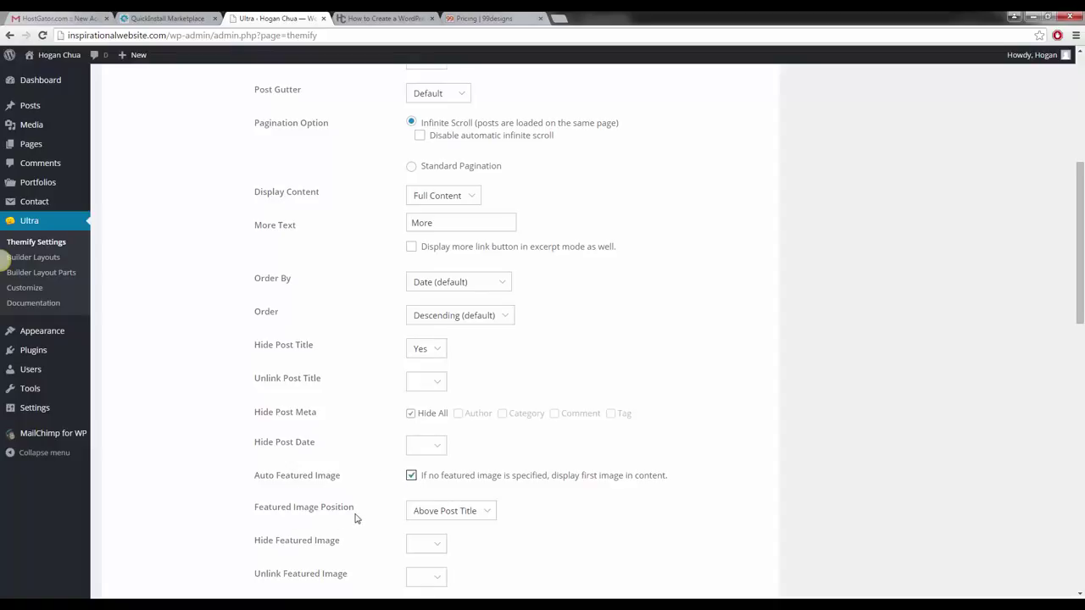
# Step: Put featured images Below Post Title and hide tags in single-post meta
pyautogui.click(428, 512)
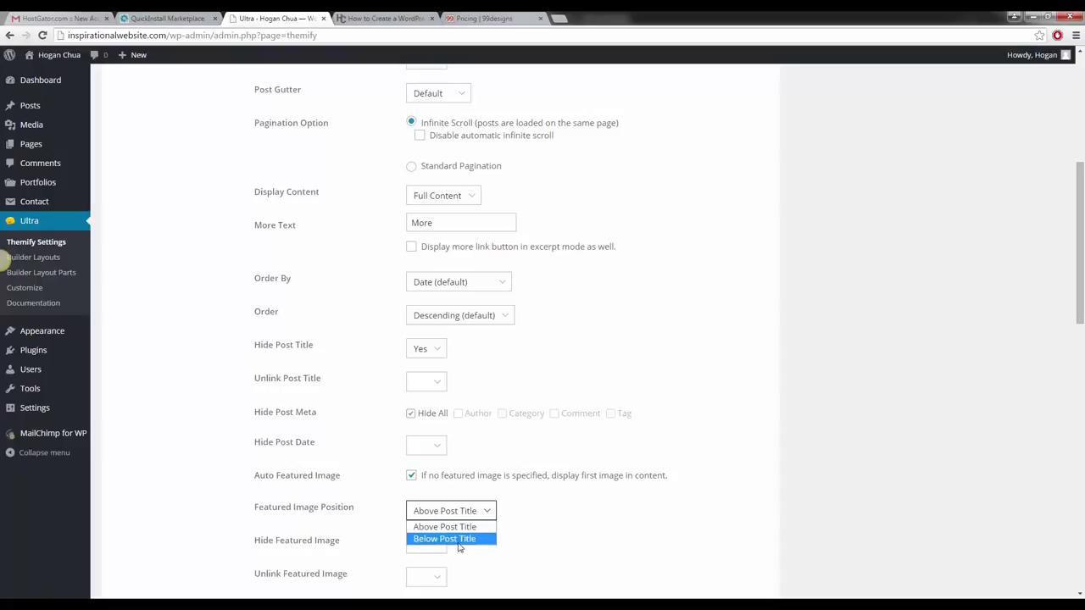
pyautogui.click(465, 540)
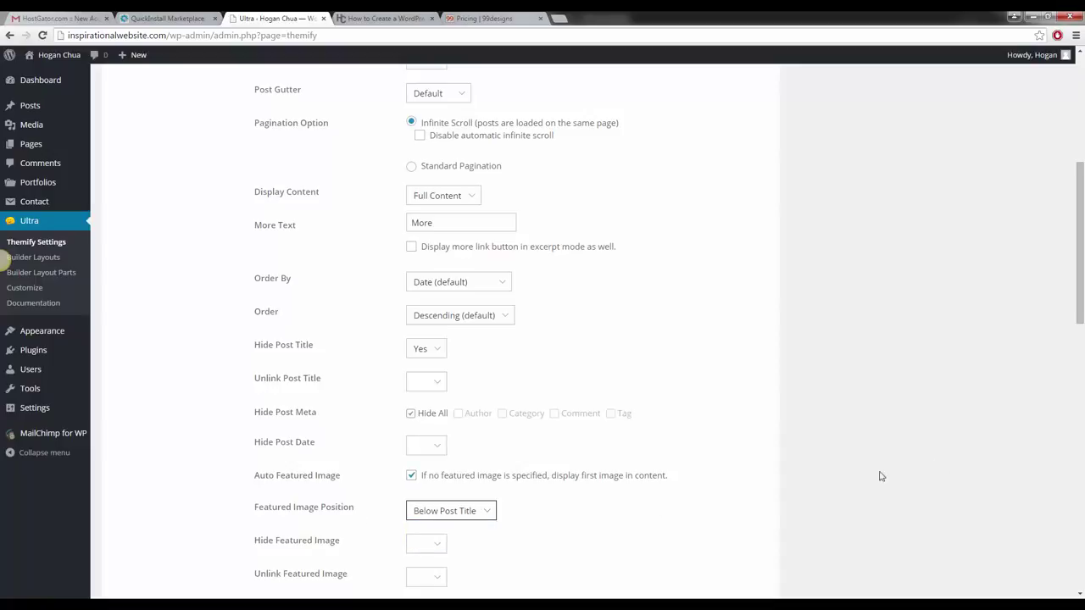
pyautogui.moveTo(1072, 312); pyautogui.dragTo(1073, 445)
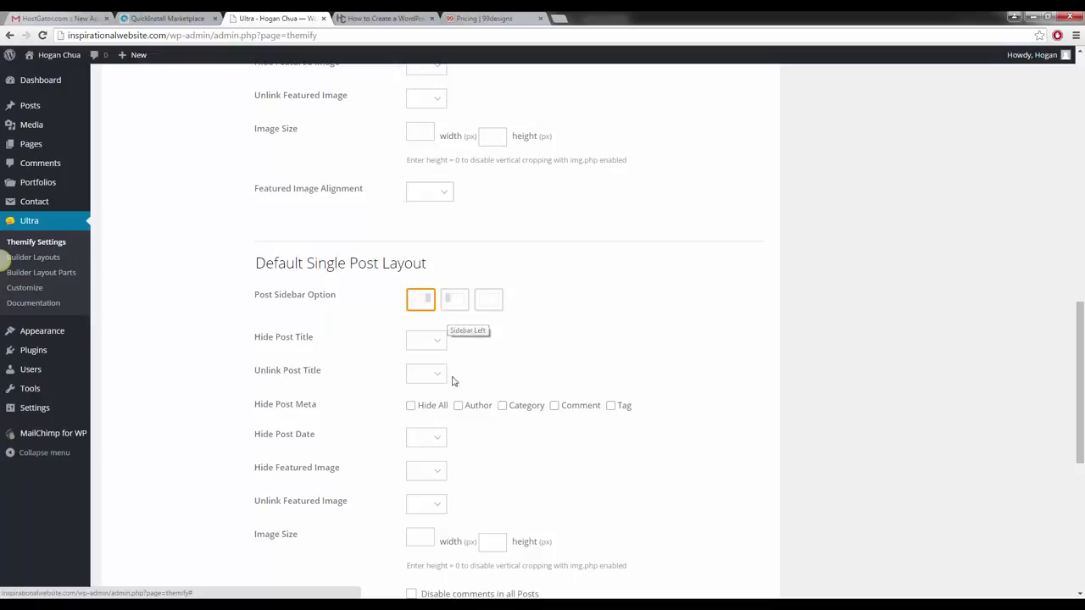
pyautogui.click(611, 405)
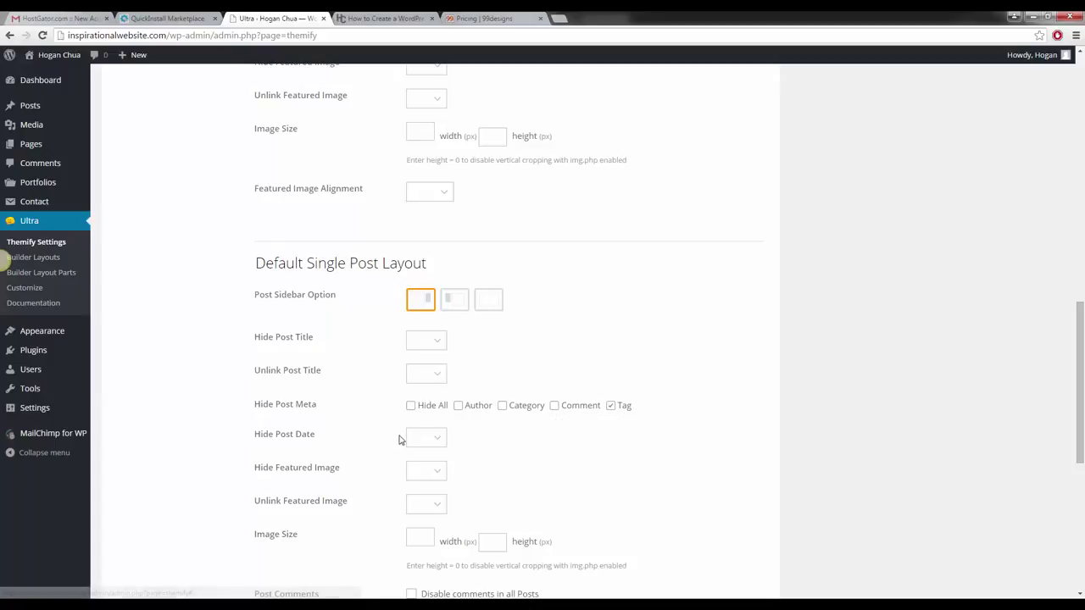
# Step: Disable comments on all posts
pyautogui.scroll(-3, 500, 496)
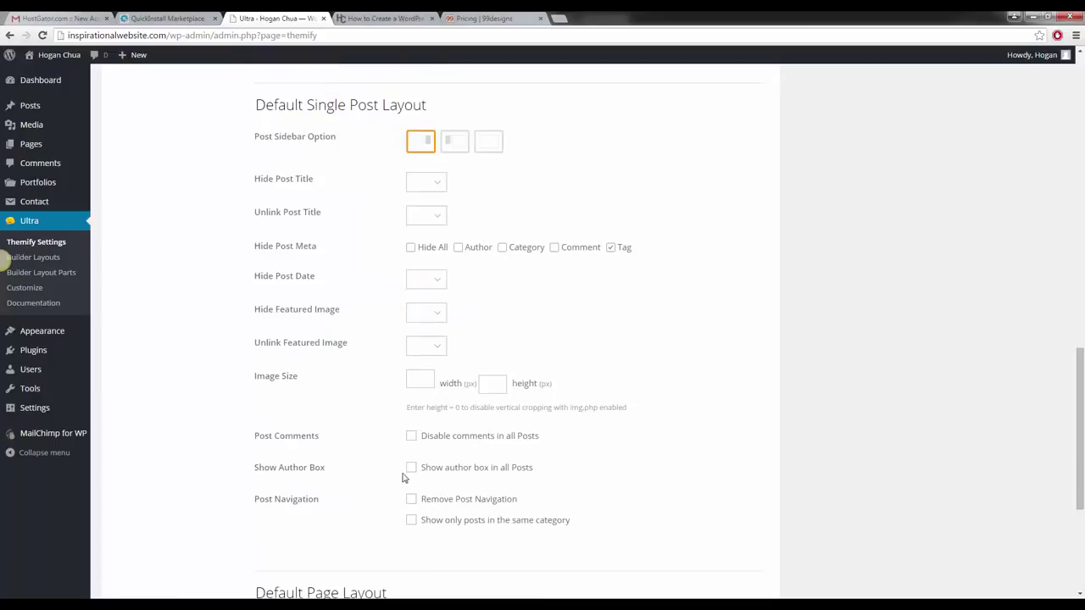
pyautogui.click(411, 438)
pyautogui.scroll(-4, 499, 484)
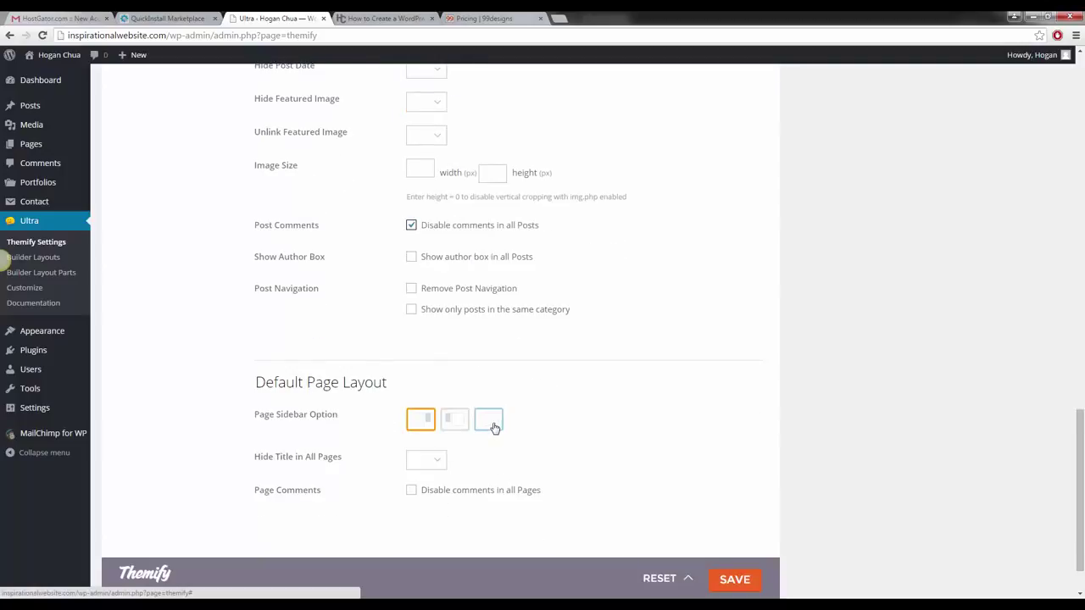
# Step: Give pages no sidebar, hide titles on all pages, disable page comments, and save
pyautogui.click(495, 426)
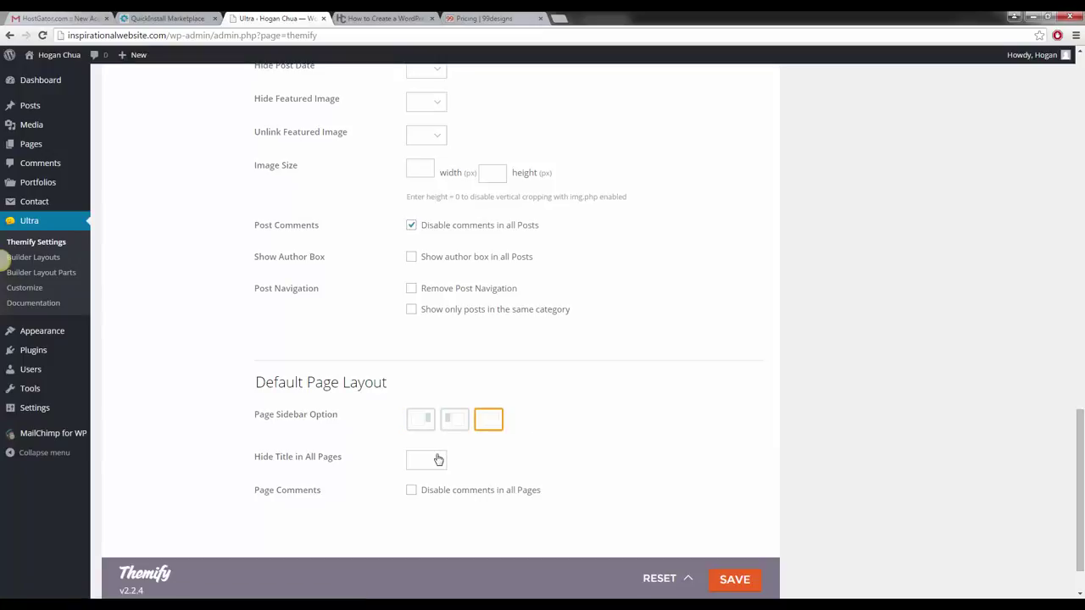
pyautogui.click(426, 460)
pyautogui.click(424, 482)
pyautogui.moveTo(321, 490); pyautogui.dragTo(254, 488)
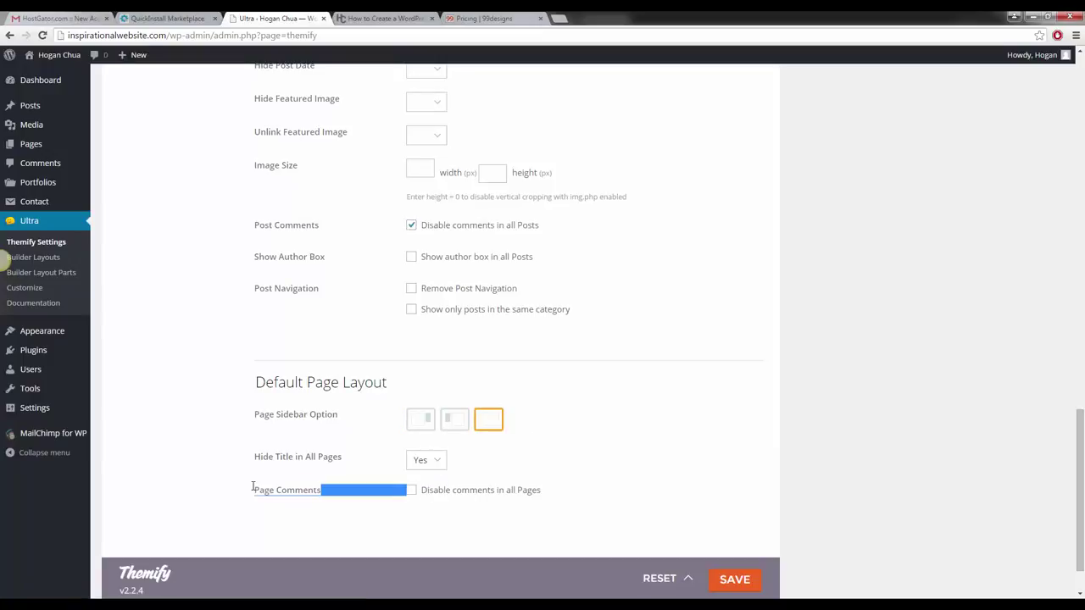
pyautogui.click(332, 498)
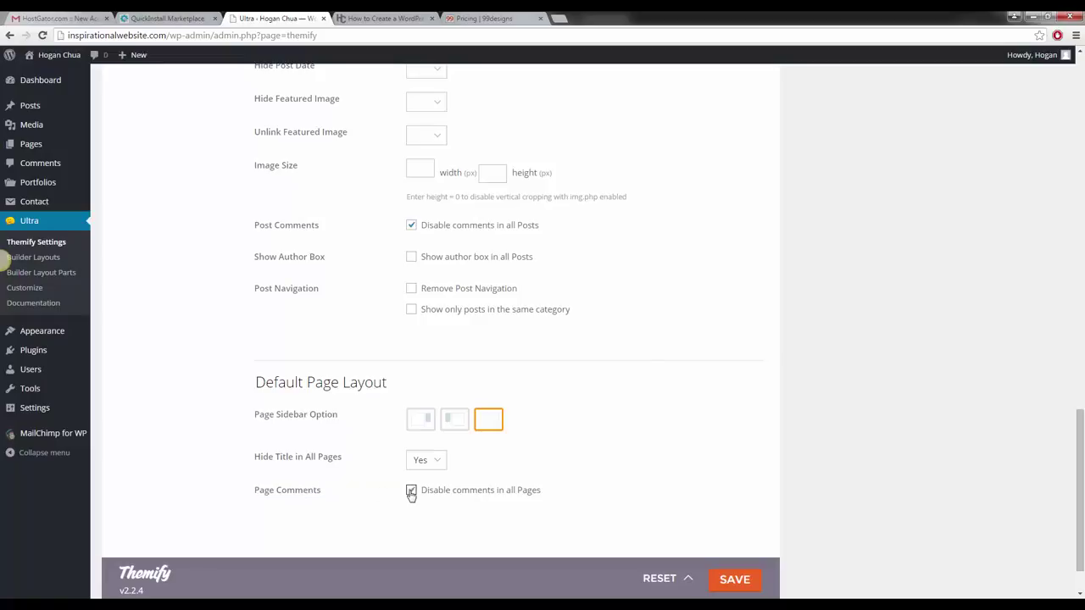
pyautogui.scroll(-1, 676, 515)
pyautogui.click(746, 523)
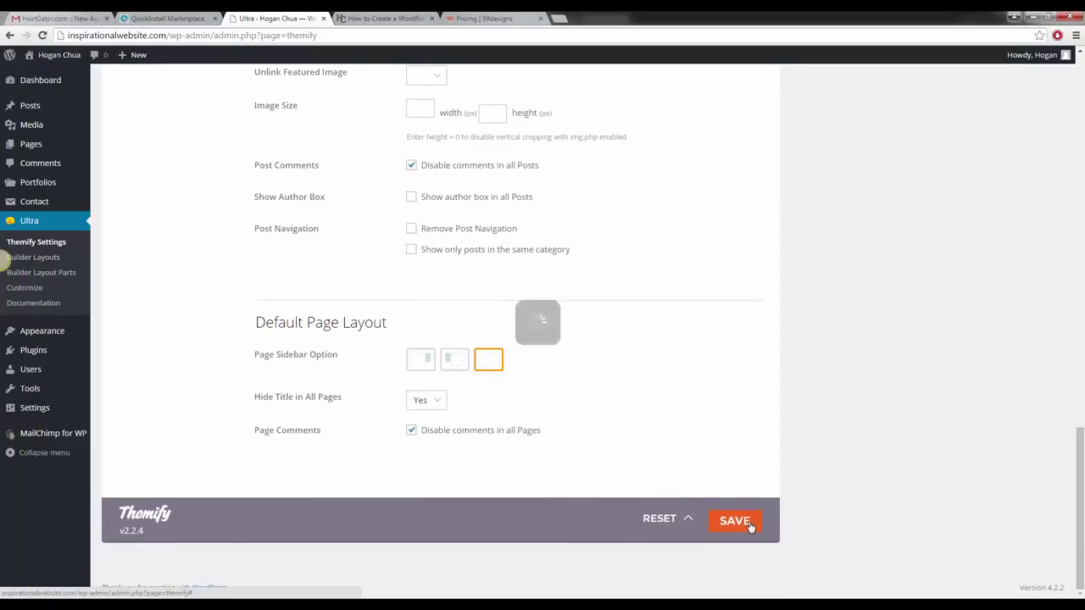
pyautogui.moveTo(1081, 485); pyautogui.dragTo(1082, 101)
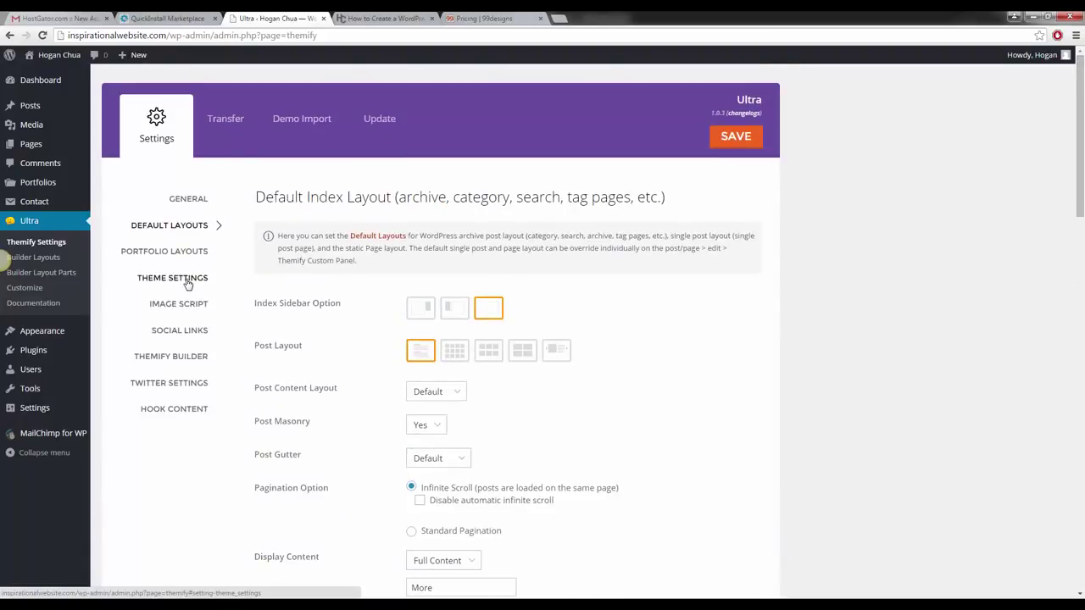
# Step: In Theme Settings, choose the Header Horizontal header design
pyautogui.click(187, 282)
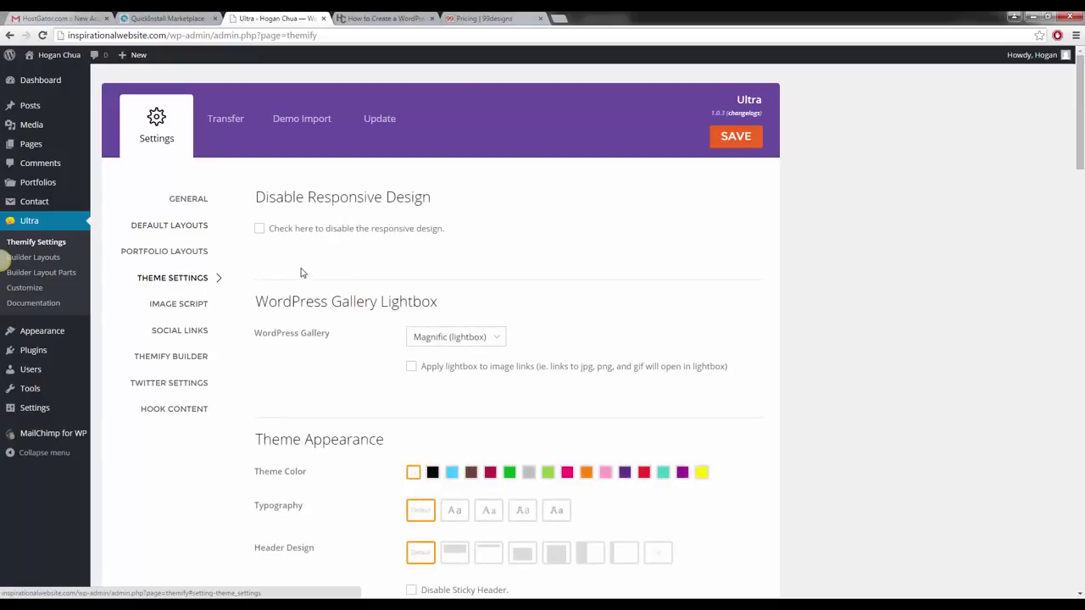
pyautogui.scroll(-2, 309, 267)
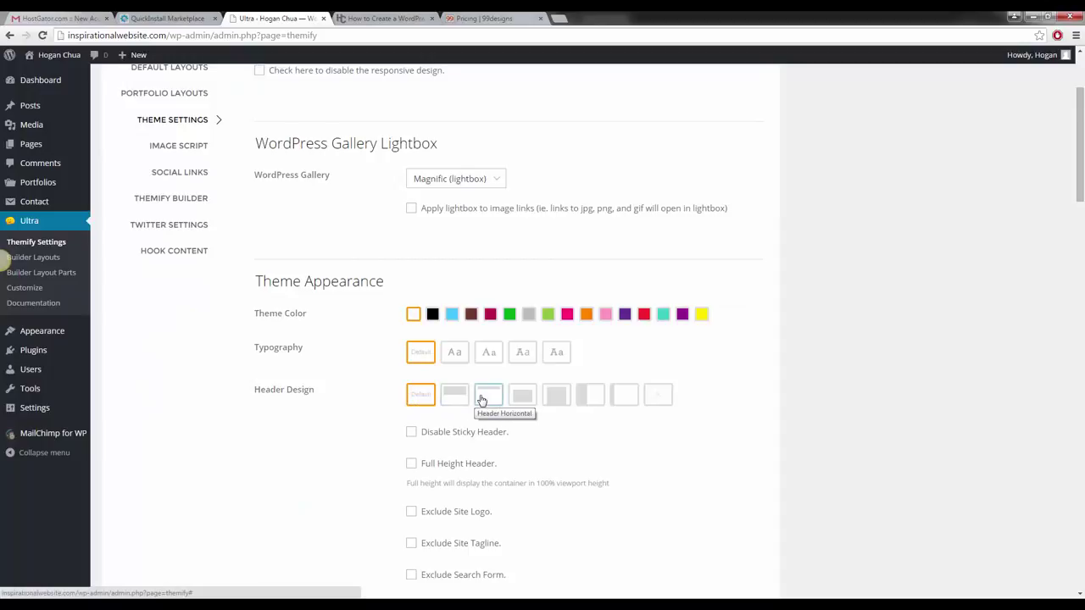
pyautogui.click(492, 398)
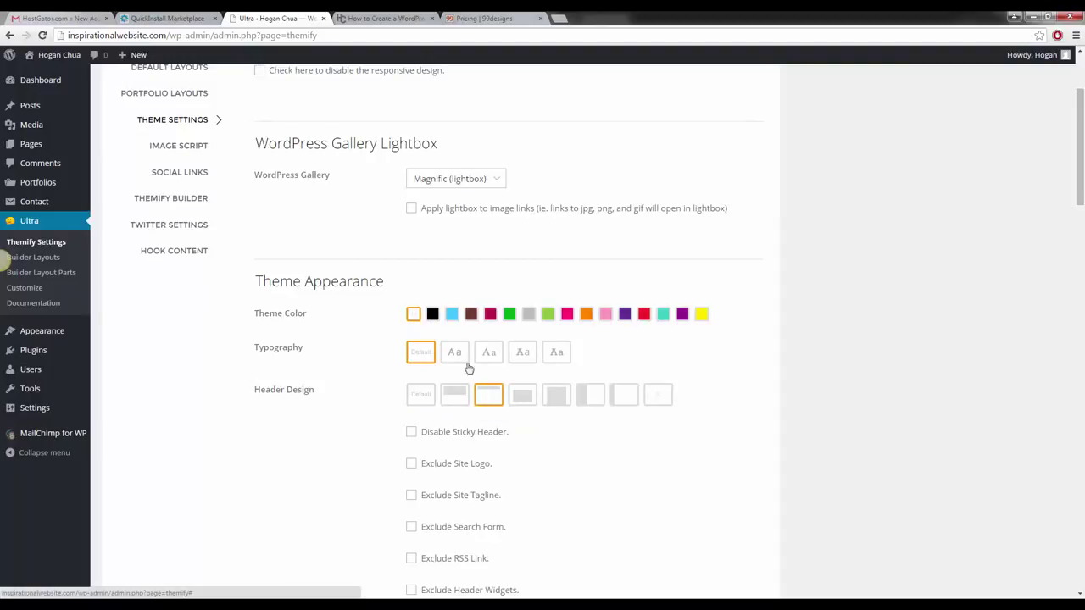
pyautogui.click(374, 16)
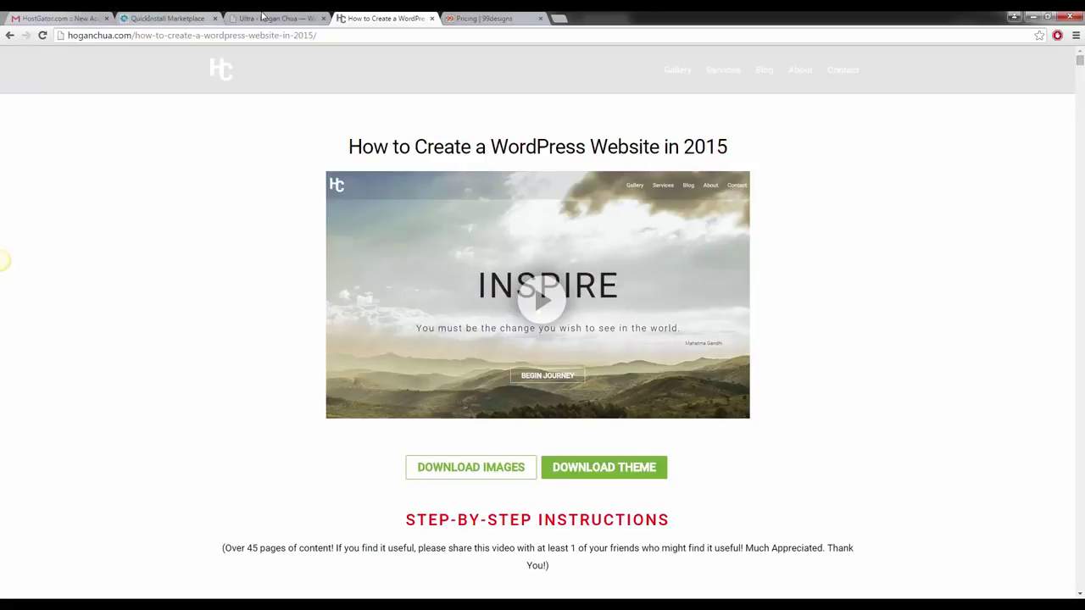
pyautogui.click(263, 17)
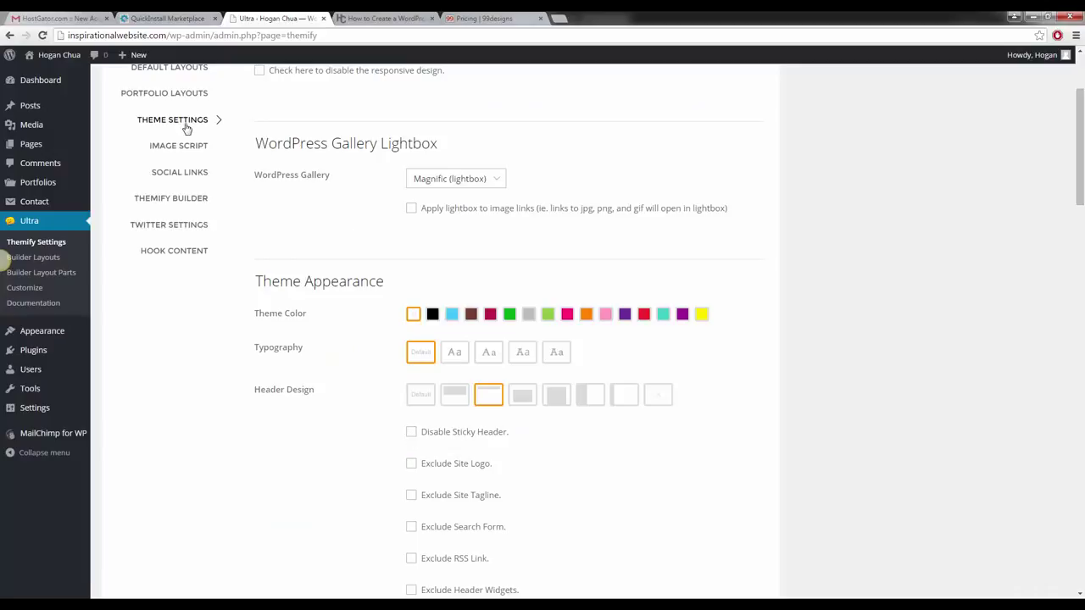
# Step: Copy the site URL into a new tab to preview the live home page
pyautogui.rightClick(103, 39)
pyautogui.click(123, 75)
pyautogui.click(558, 18)
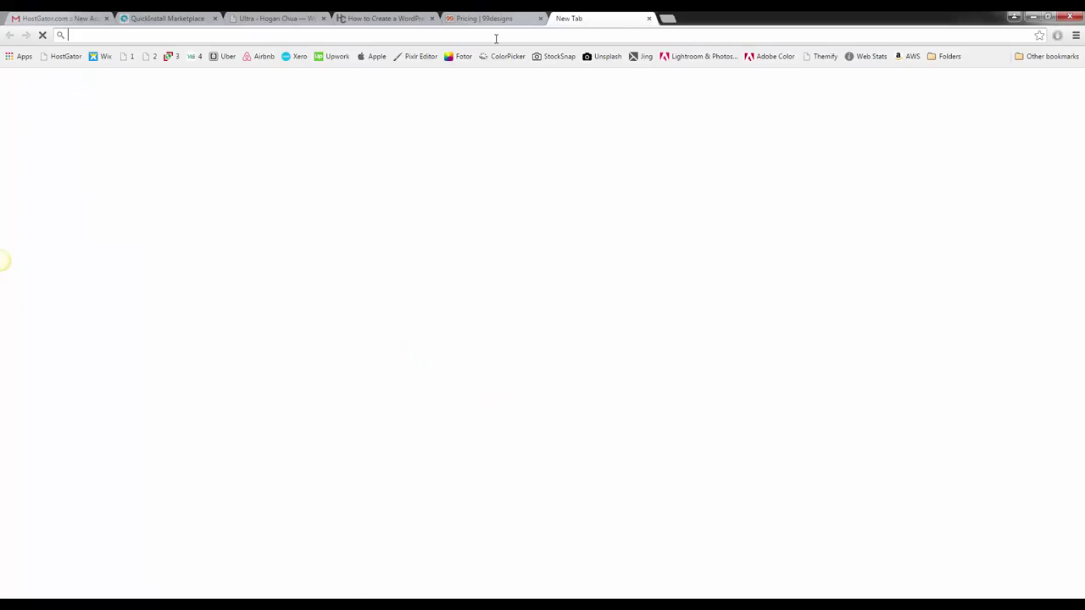
pyautogui.rightClick(497, 36)
pyautogui.click(519, 106)
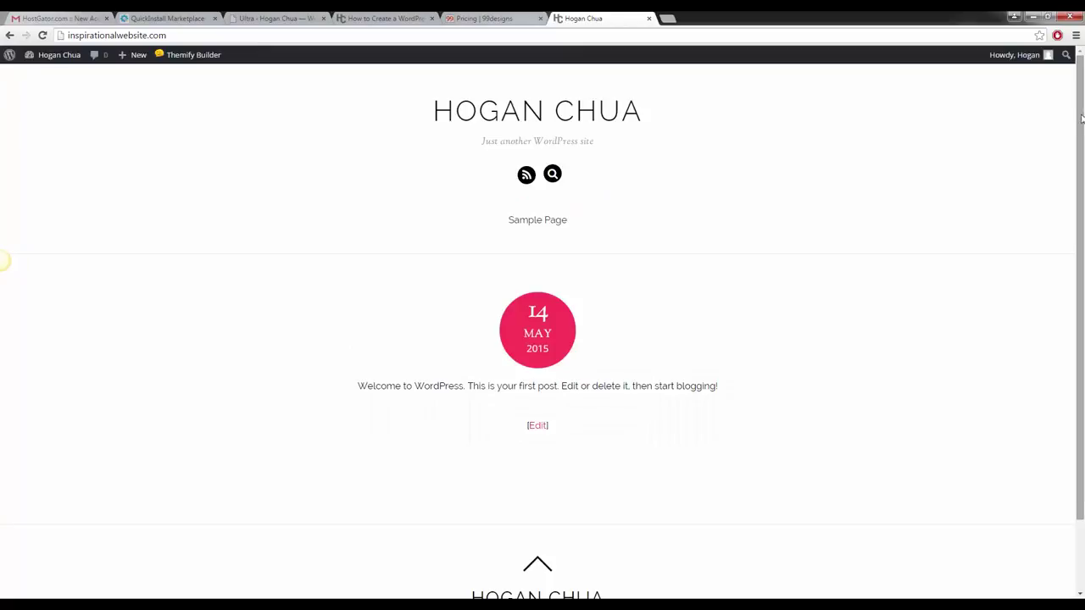
pyautogui.scroll(-2, 1082, 119)
pyautogui.scroll(2, 1082, 116)
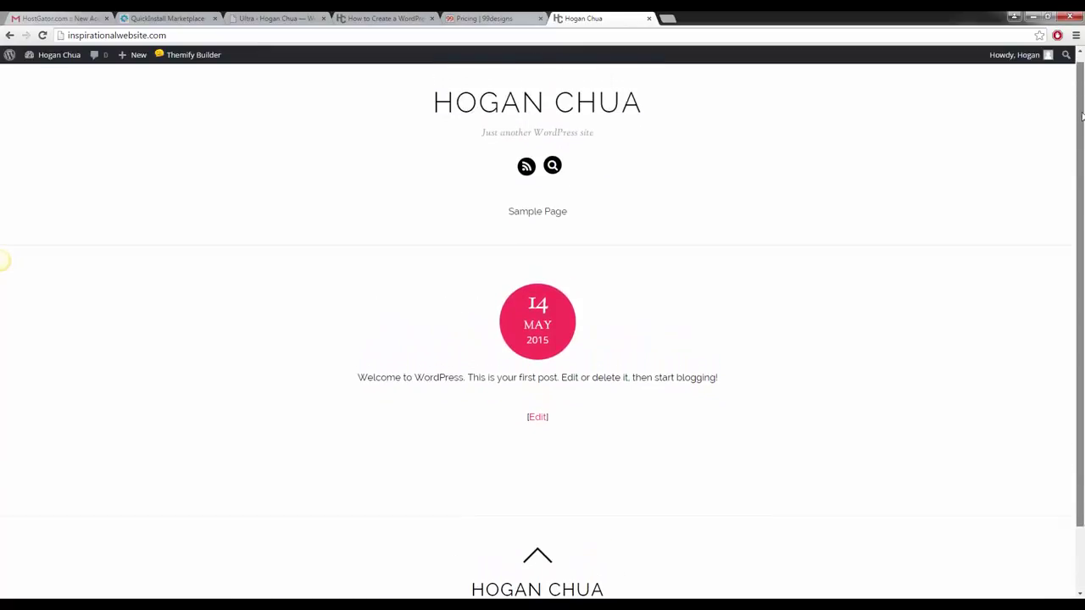
pyautogui.moveTo(1081, 117); pyautogui.dragTo(1080, 203)
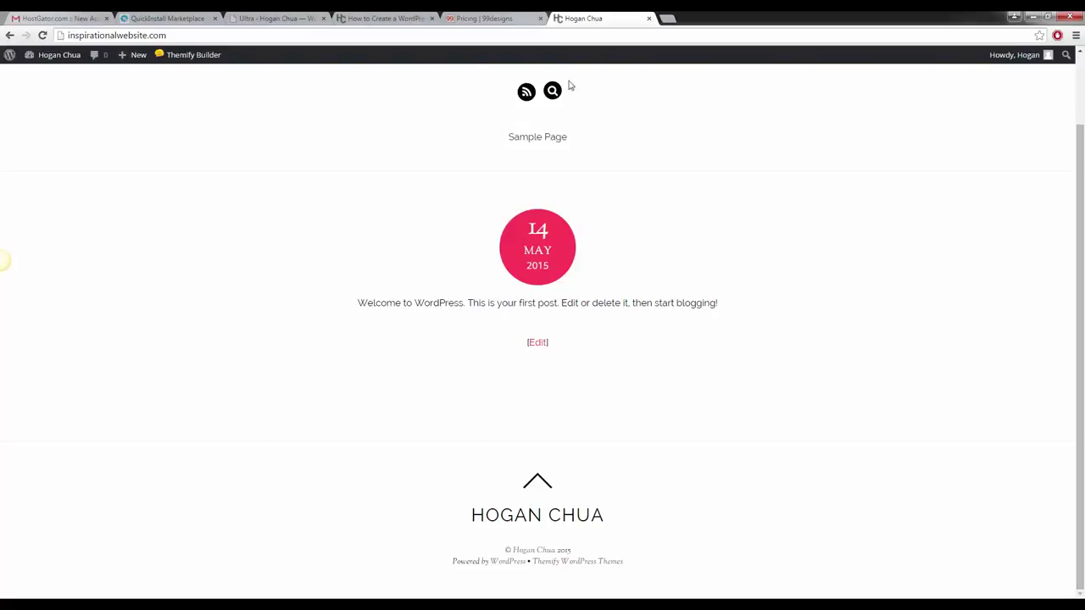
pyautogui.click(261, 18)
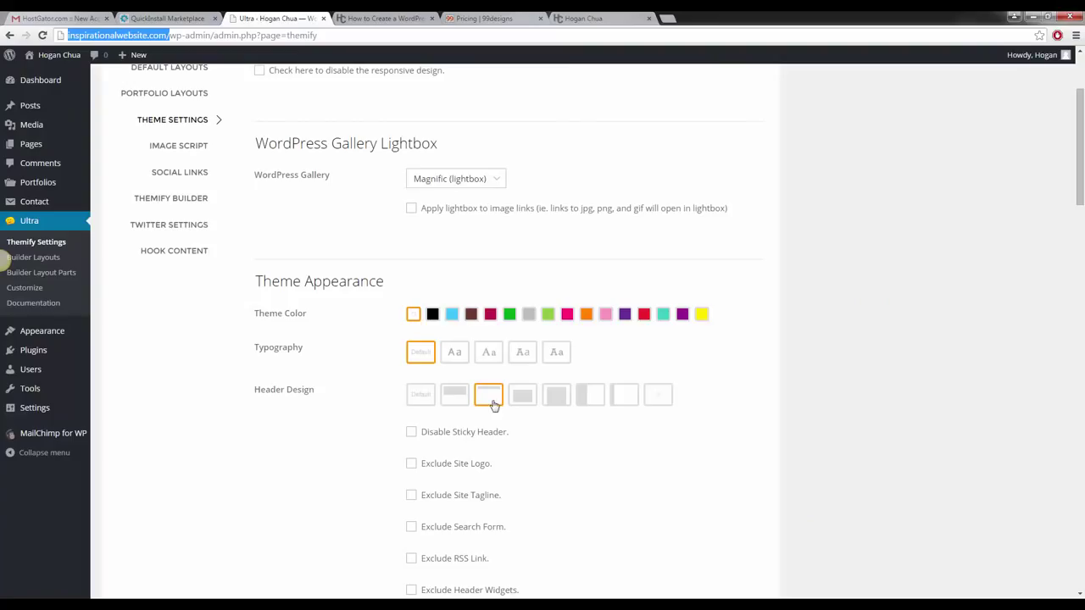
# Step: Disable the sticky header and exclude the site tagline, search form and RSS link
pyautogui.click(411, 432)
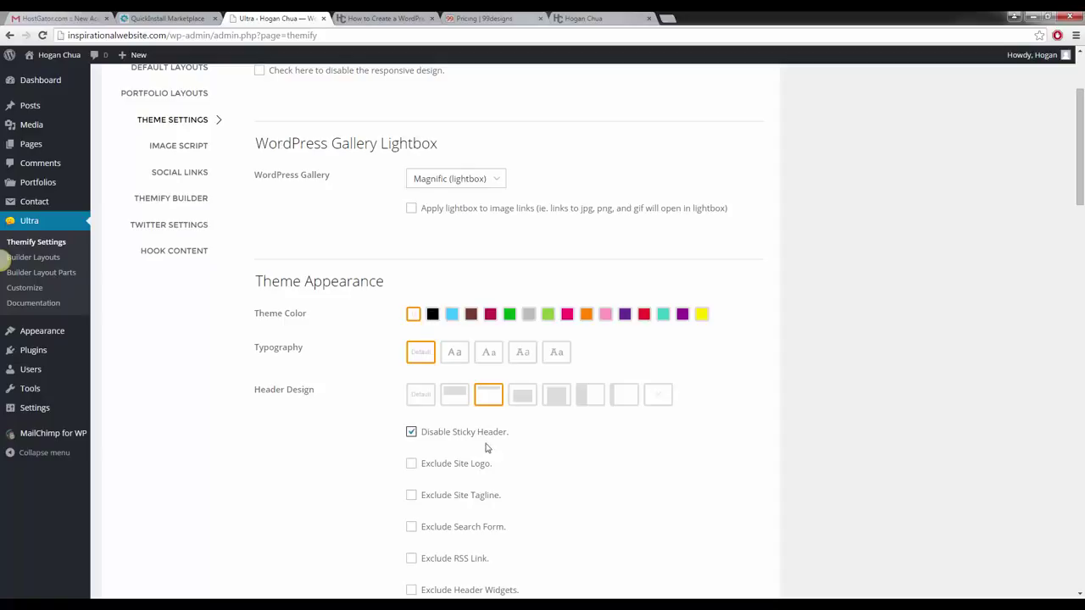
pyautogui.scroll(-1, 508, 446)
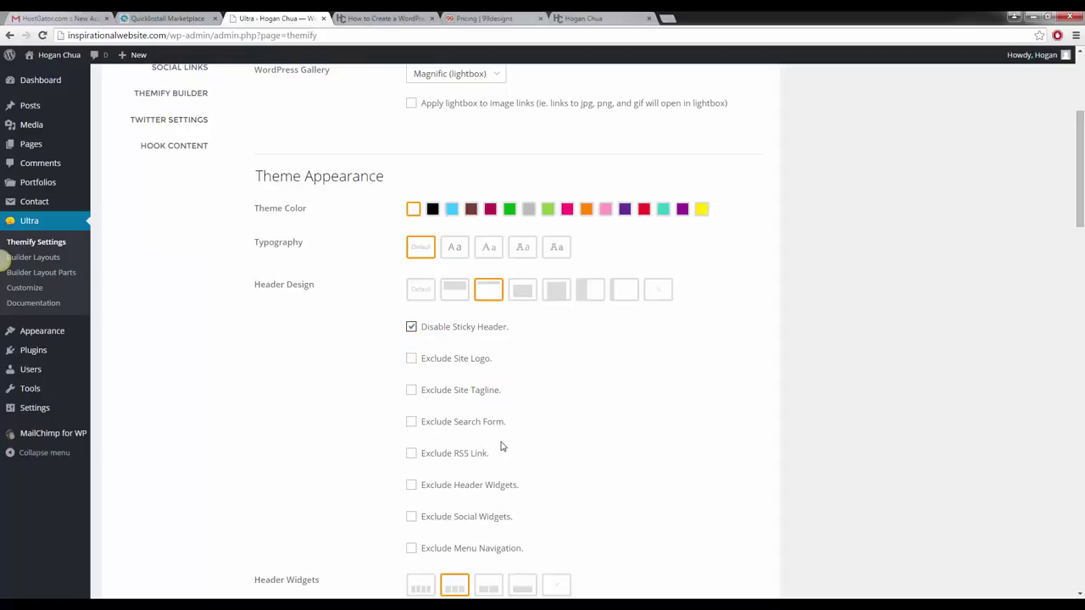
pyautogui.click(411, 394)
pyautogui.click(411, 424)
pyautogui.click(412, 454)
pyautogui.click(583, 16)
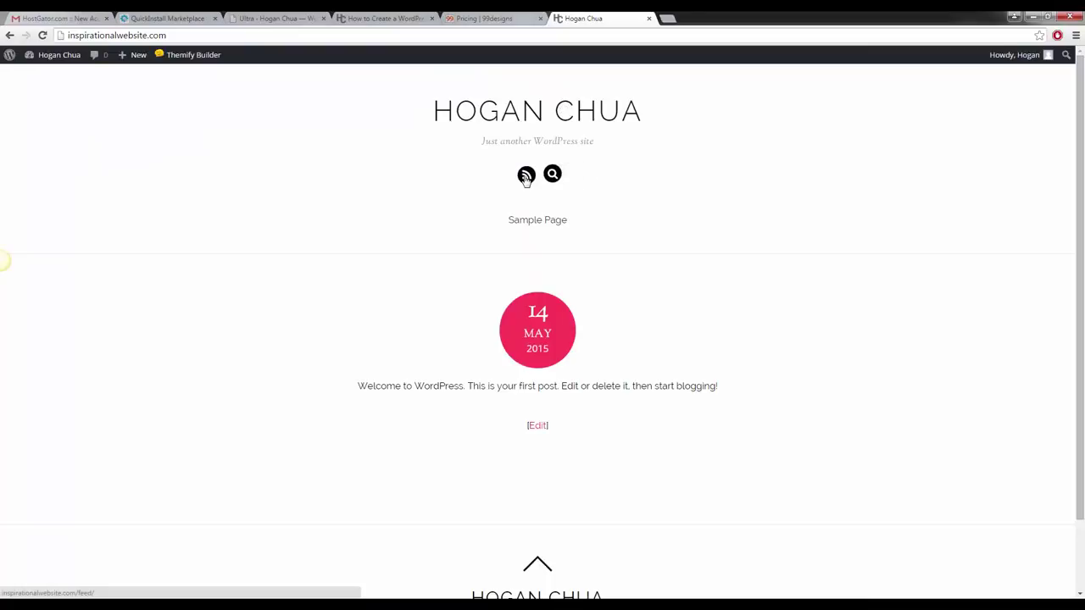
pyautogui.click(273, 17)
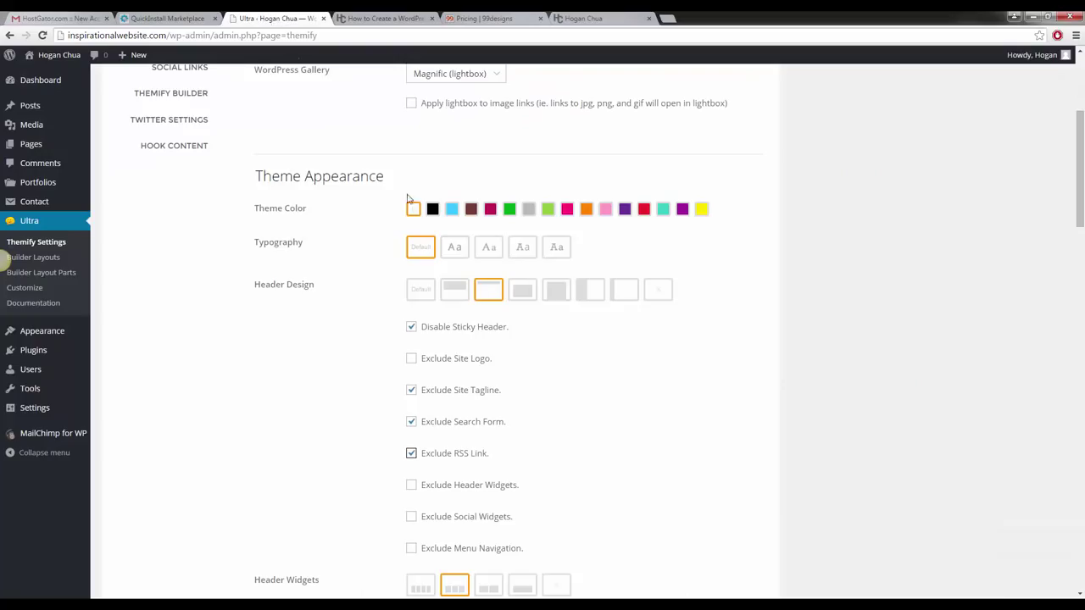
# Step: Exclude the header widgets and social widgets, and remove the site logo from the footer
pyautogui.click(411, 485)
pyautogui.click(411, 519)
pyautogui.click(586, 520)
pyautogui.scroll(-3, 582, 504)
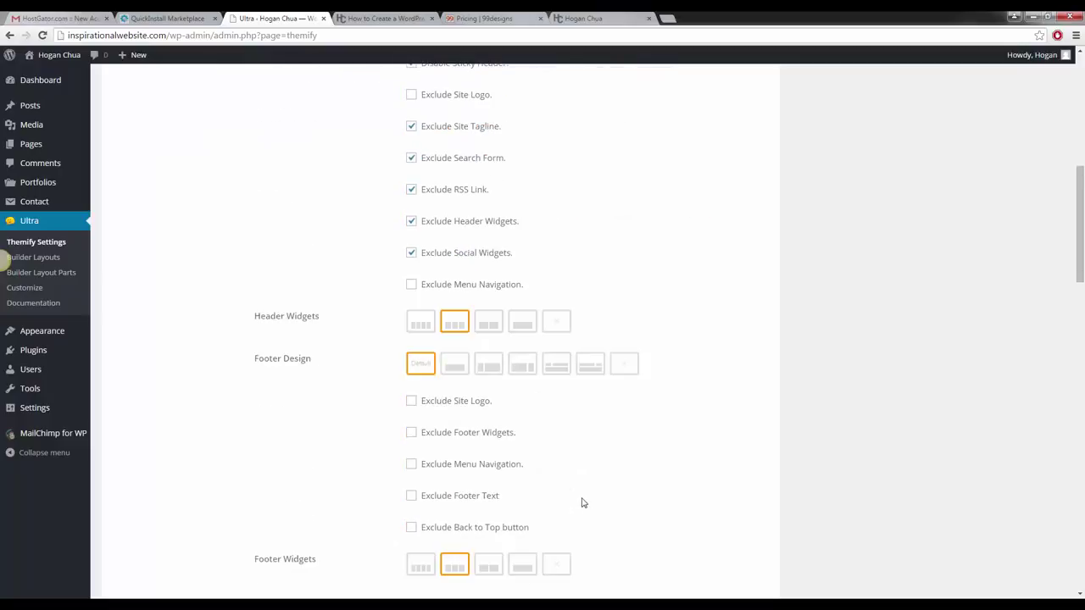
pyautogui.scroll(-1, 581, 503)
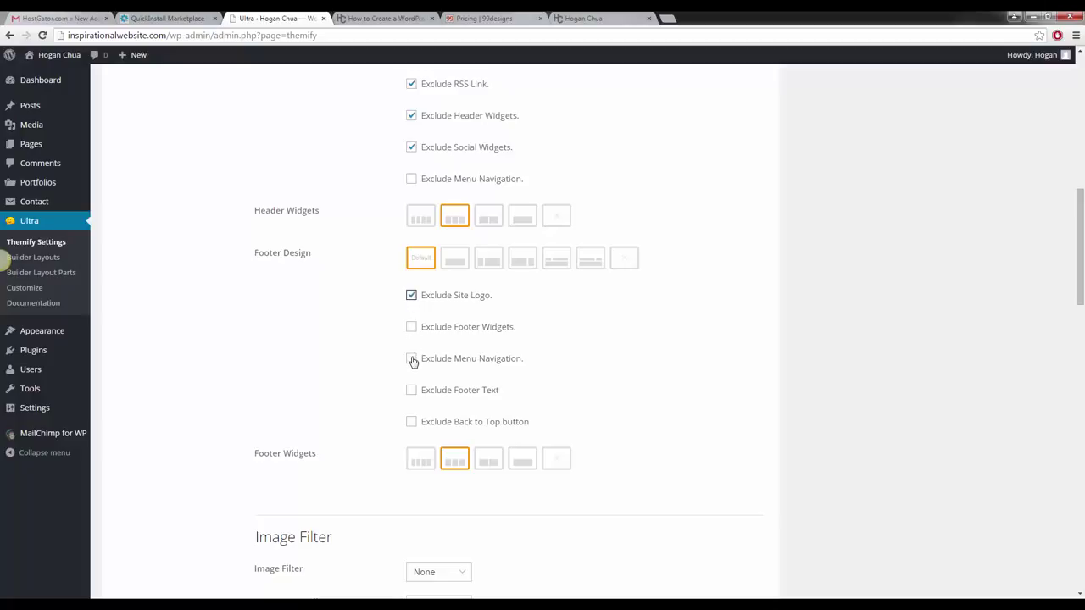
pyautogui.click(412, 361)
pyautogui.scroll(-2, 581, 392)
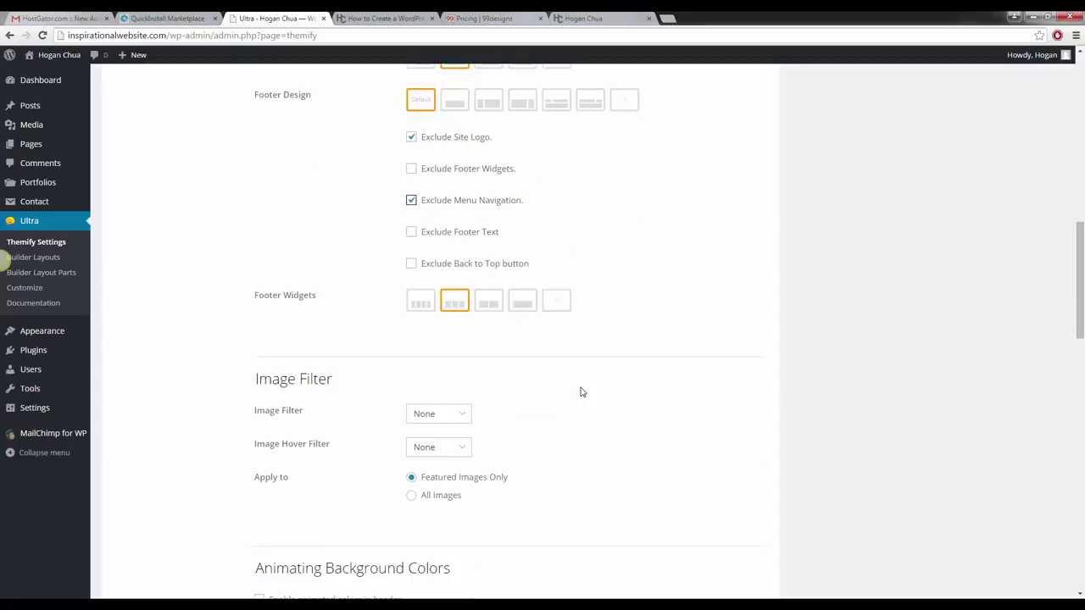
# Step: Set Image Hover Filter to Grayscale, applied to All Images
pyautogui.click(449, 447)
pyautogui.moveTo(334, 451); pyautogui.dragTo(260, 448)
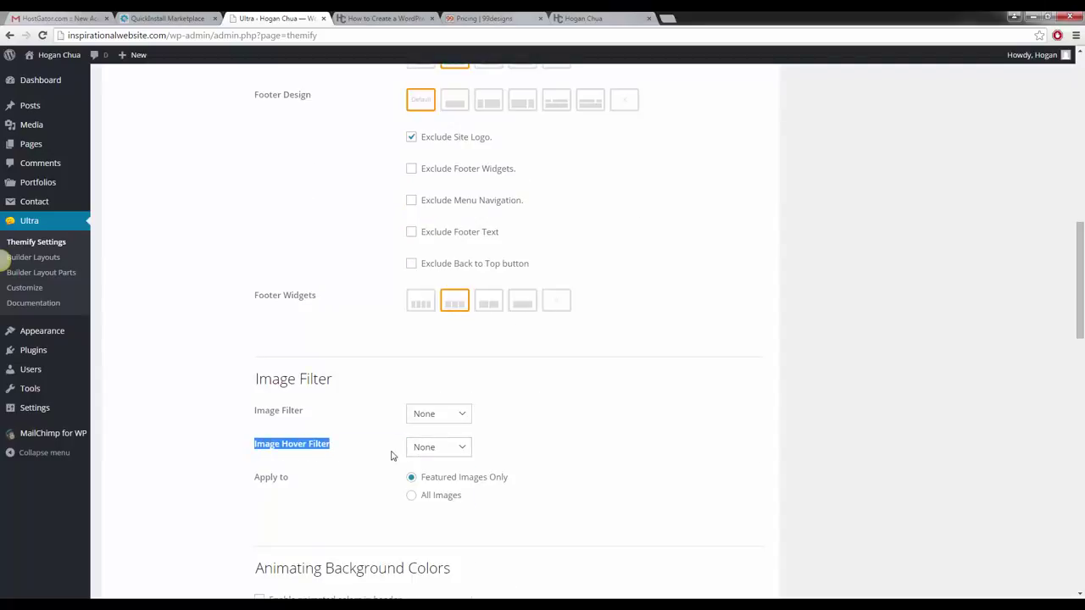
pyautogui.click(313, 418)
pyautogui.click(438, 450)
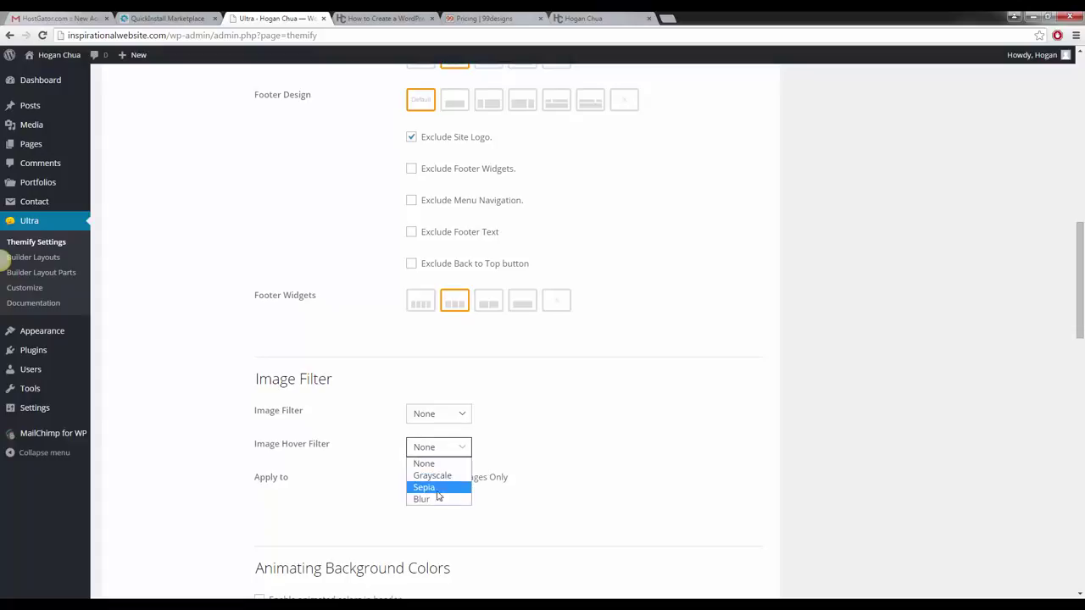
pyautogui.click(420, 476)
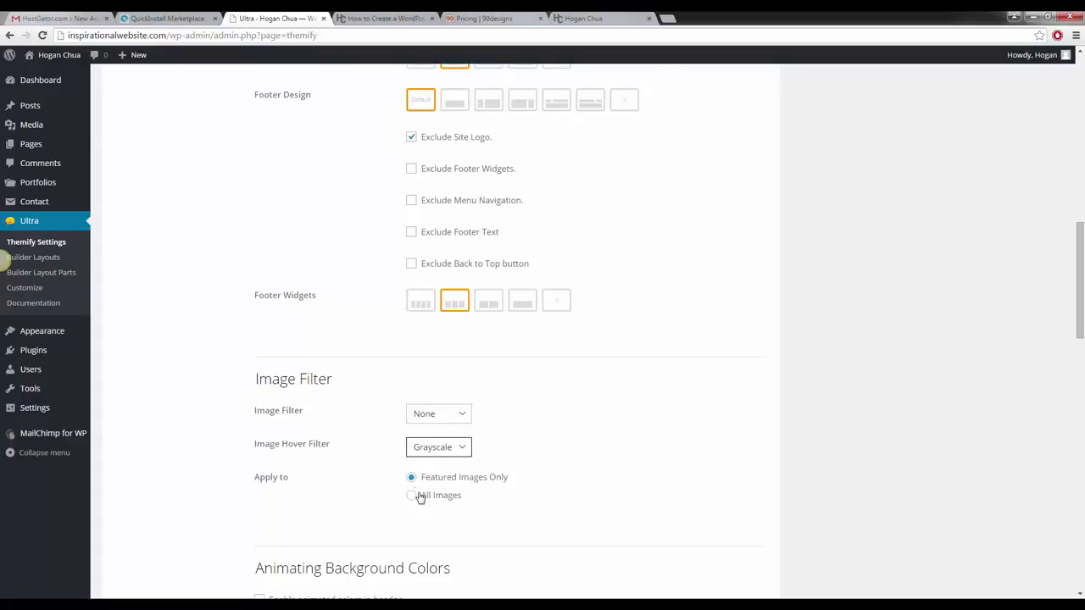
pyautogui.click(420, 498)
pyautogui.scroll(-2, 572, 475)
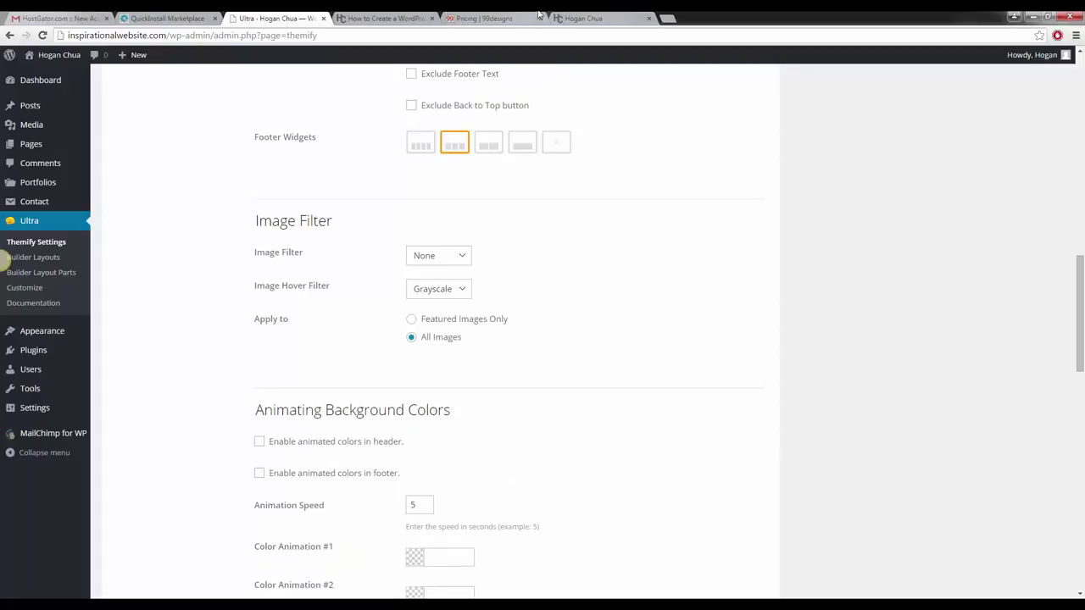
# Step: Compare hover effects on the live site and the tutorial site's gallery, then return to settings
pyautogui.click(608, 18)
pyautogui.click(383, 18)
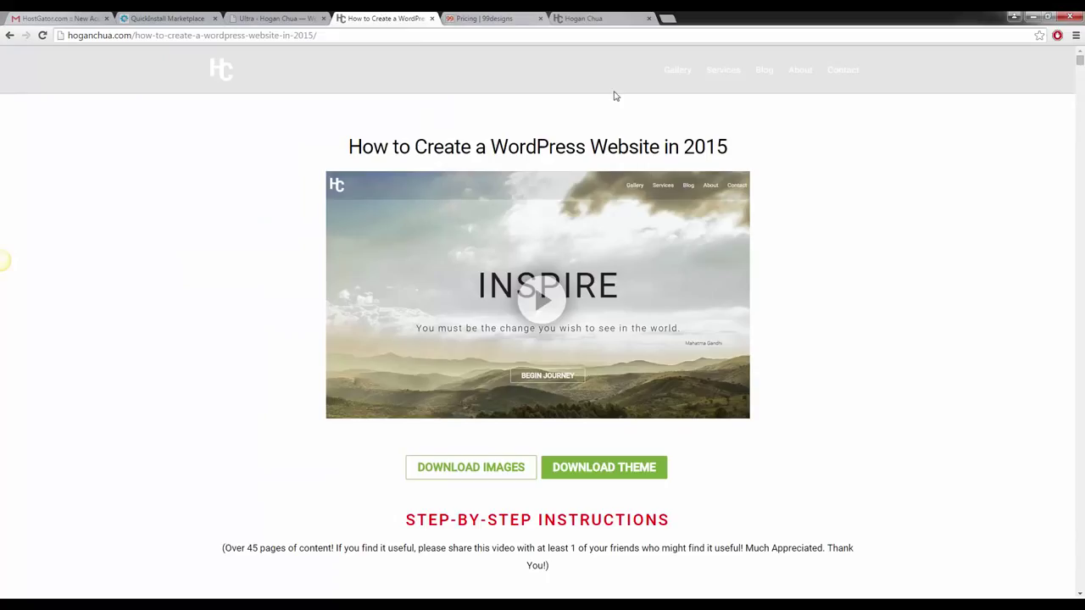
pyautogui.click(678, 76)
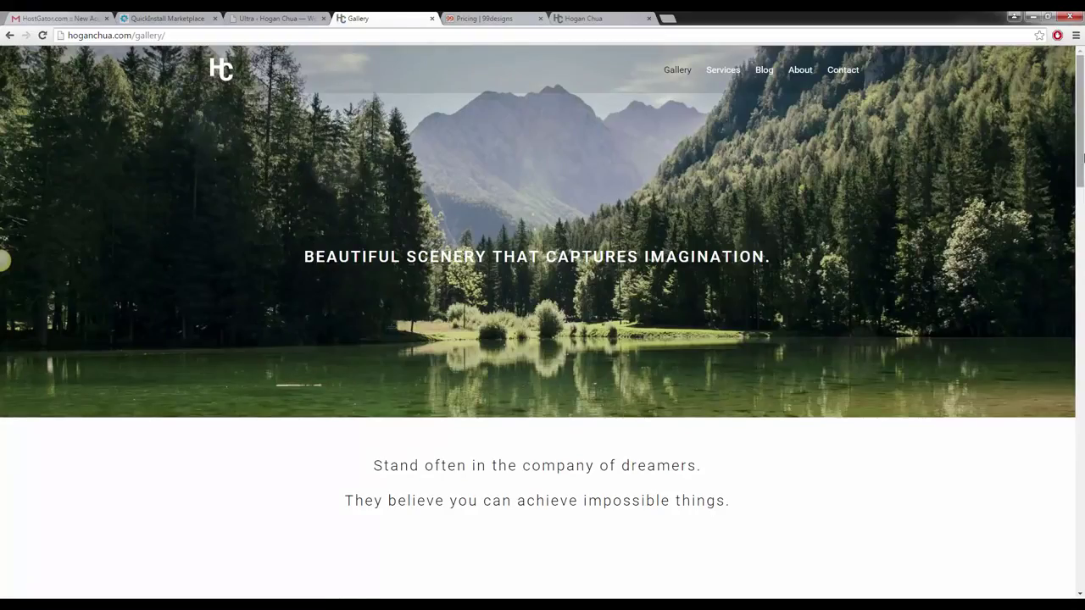
pyautogui.moveTo(1081, 174); pyautogui.dragTo(1081, 545)
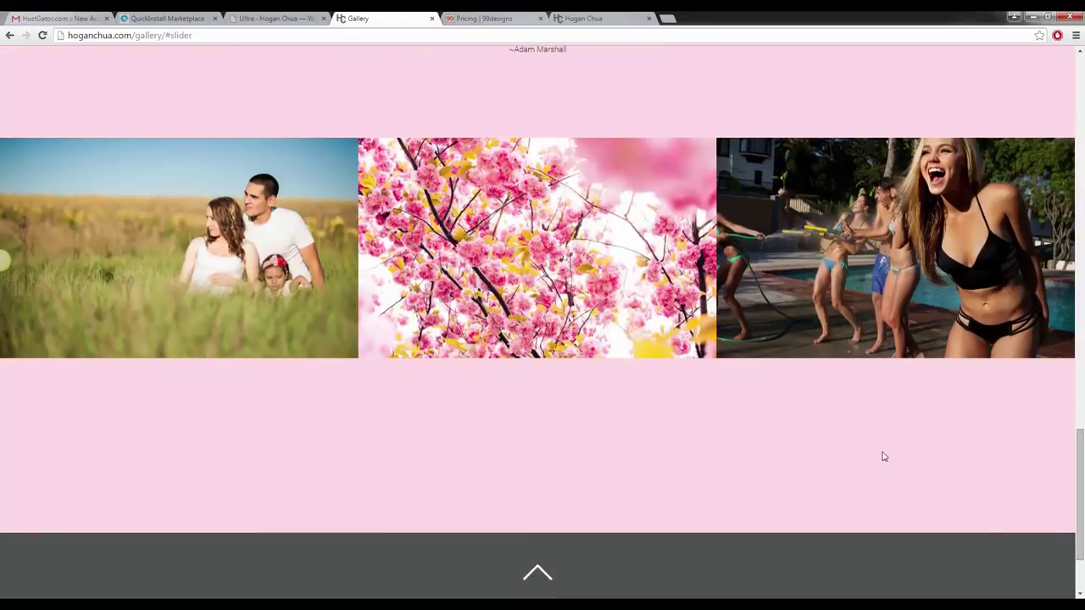
pyautogui.scroll(1, 885, 457)
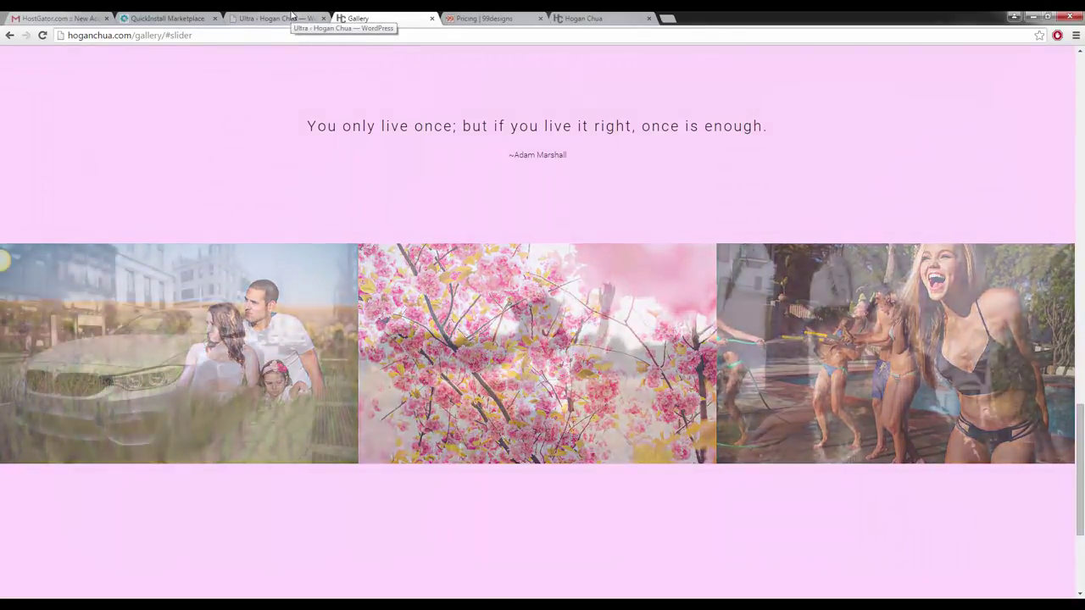
pyautogui.click(291, 17)
pyautogui.scroll(-1, 499, 359)
pyautogui.scroll(-2, 510, 333)
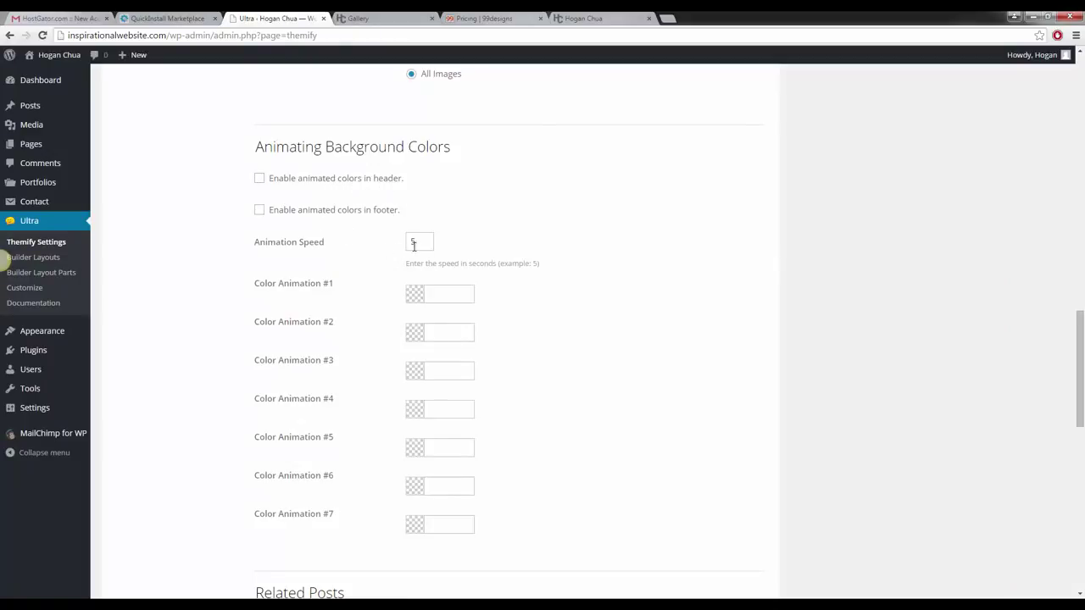
# Step: Set the Animation Speed to 8 seconds
pyautogui.moveTo(426, 243); pyautogui.dragTo(315, 243)
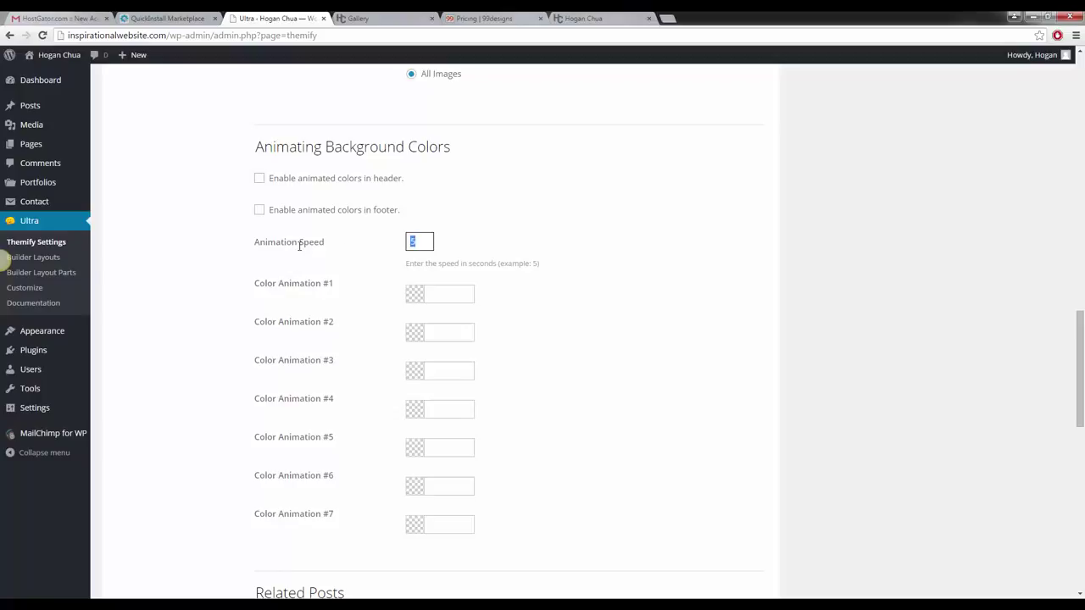
pyautogui.write('8')
pyautogui.click(453, 250)
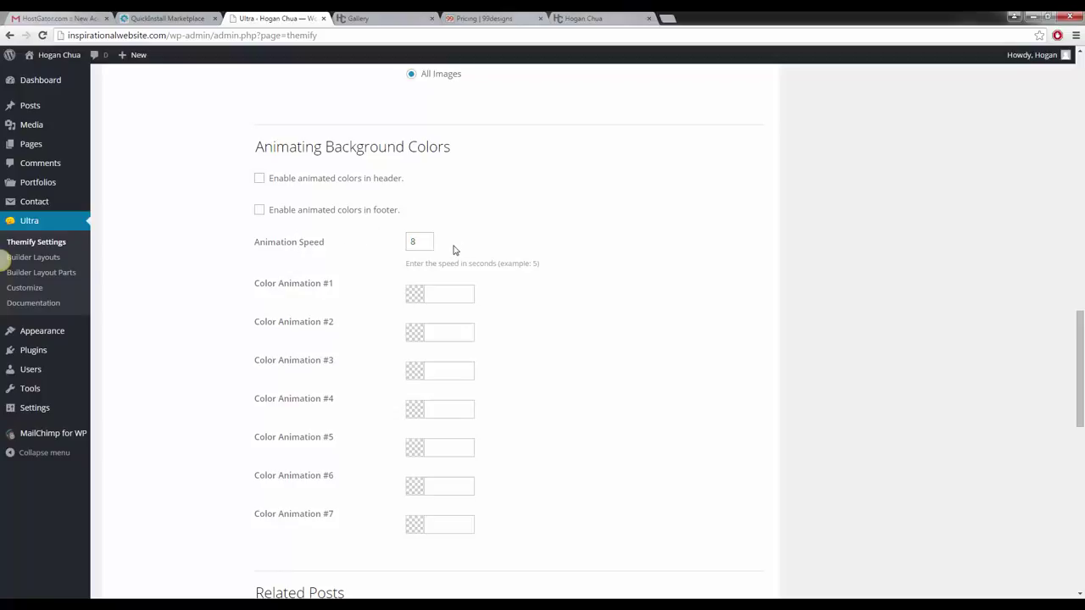
# Step: Pick a pastel colour for Color Animation #1, then load Pixlr Editor in a new tab
pyautogui.click(420, 296)
pyautogui.moveTo(448, 329)
pyautogui.mouseDown()
pyautogui.moveTo(458, 313)
pyautogui.moveTo(477, 371)
pyautogui.moveTo(393, 330)
pyautogui.moveTo(482, 319)
pyautogui.moveTo(383, 286)
pyautogui.mouseUp()
pyautogui.click(523, 297)
pyautogui.moveTo(467, 296); pyautogui.dragTo(331, 277)
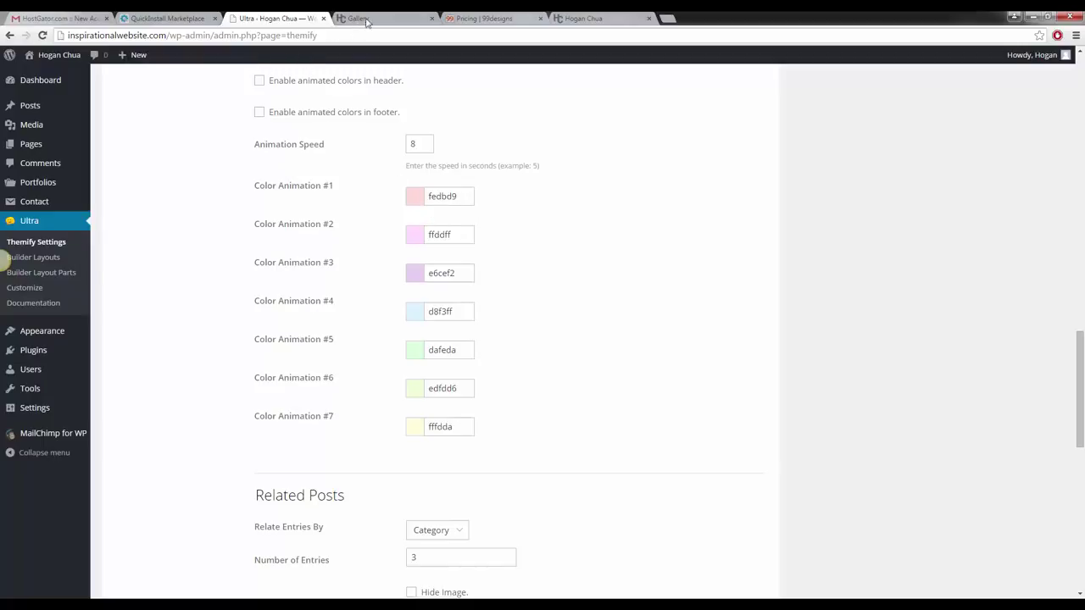
pyautogui.click(667, 19)
pyautogui.click(405, 56)
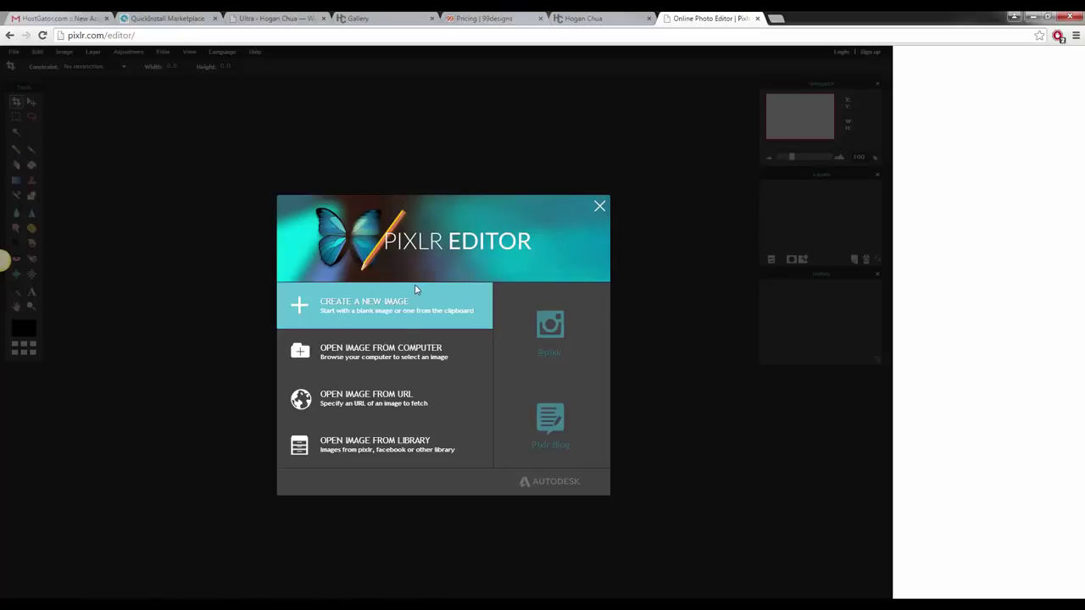
# Step: Open the Bonus - Pastel Colours image from the computer in Pixlr Editor
pyautogui.click(407, 343)
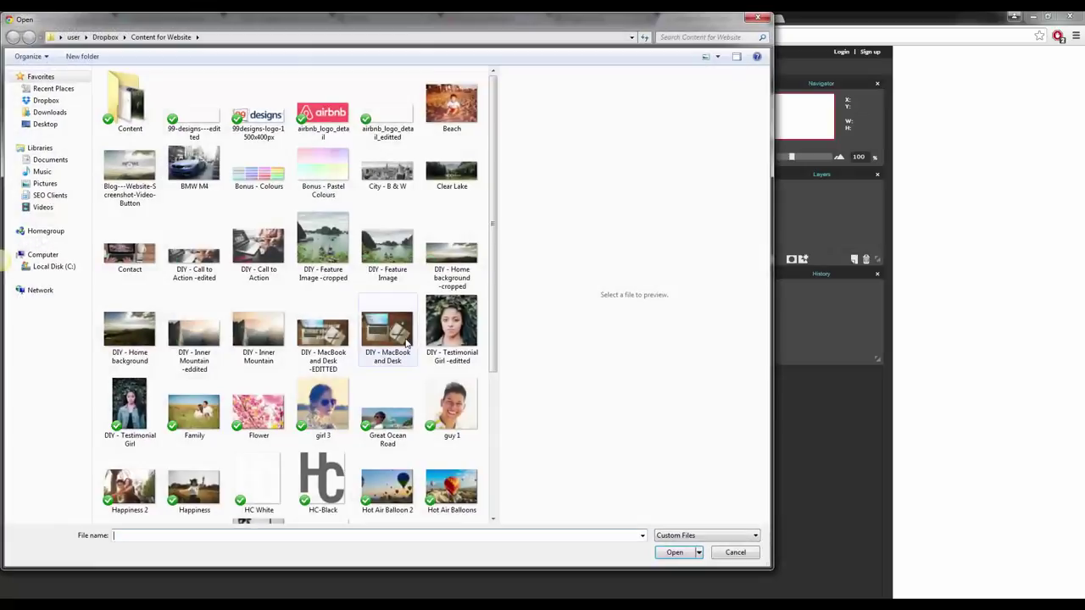
pyautogui.click(323, 174)
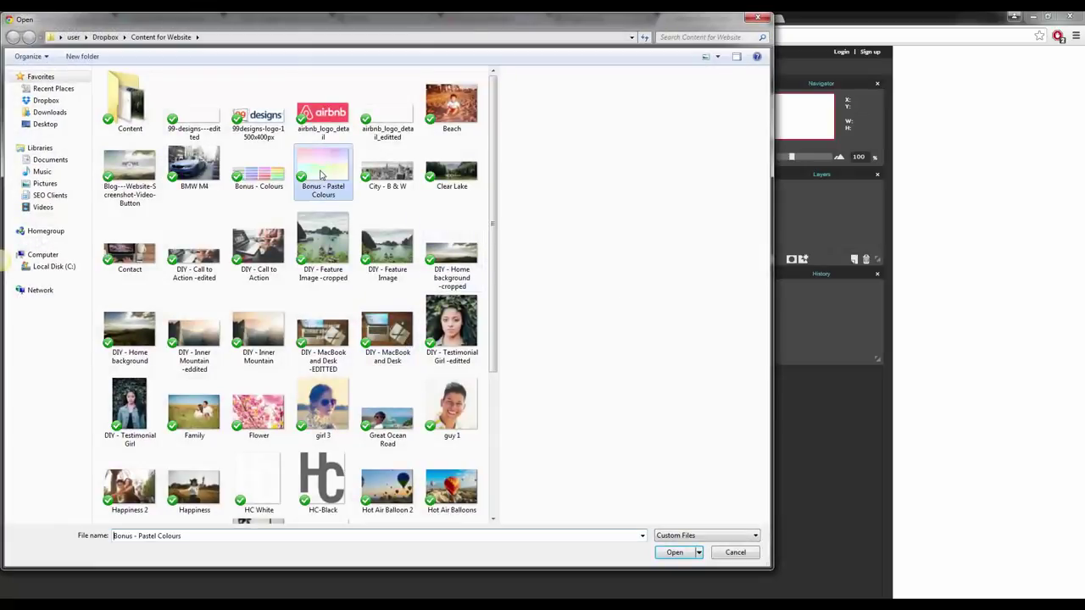
pyautogui.click(660, 549)
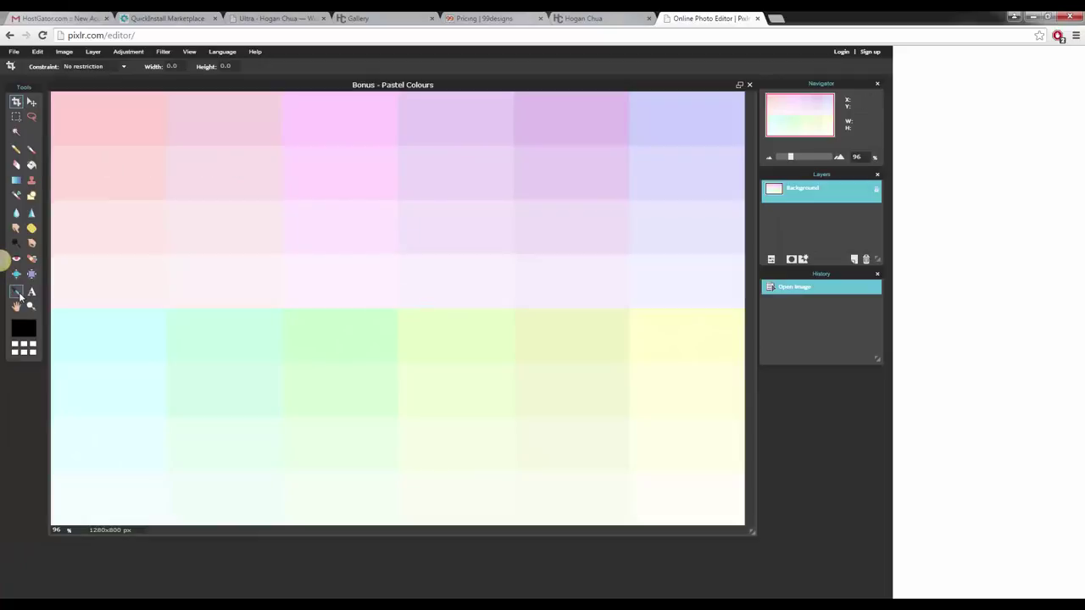
# Step: Sample the pale pink square with the eyedropper and copy its hex code ffdfdb
pyautogui.click(17, 294)
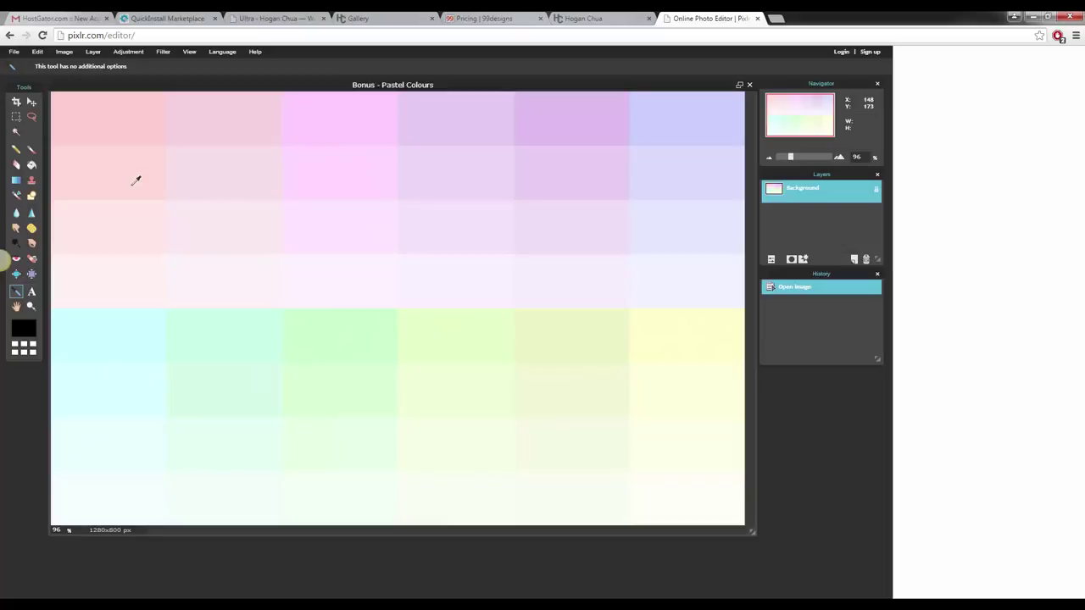
pyautogui.click(106, 169)
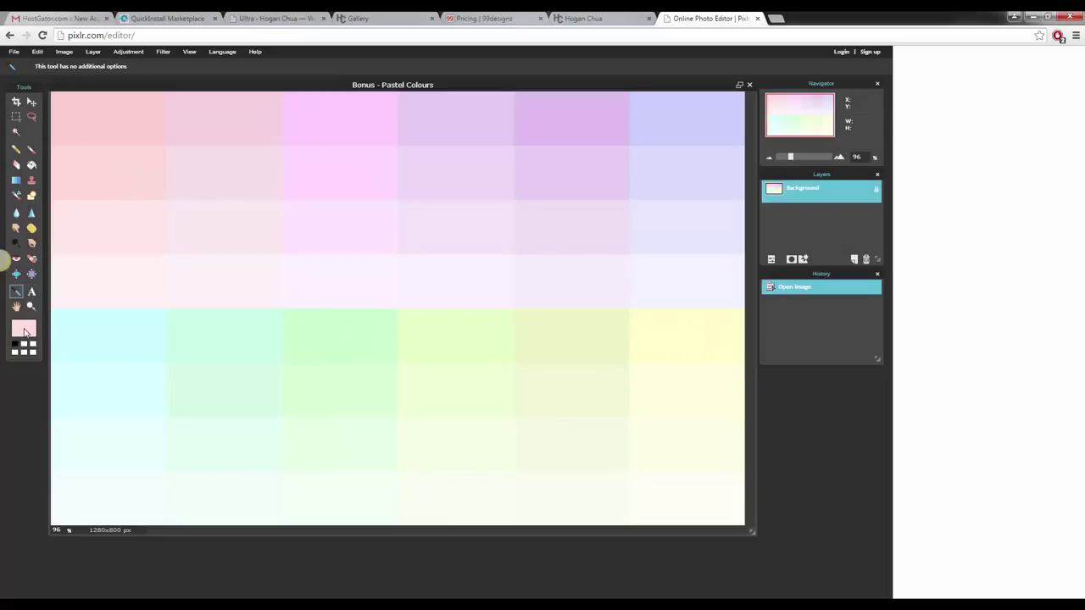
pyautogui.click(24, 331)
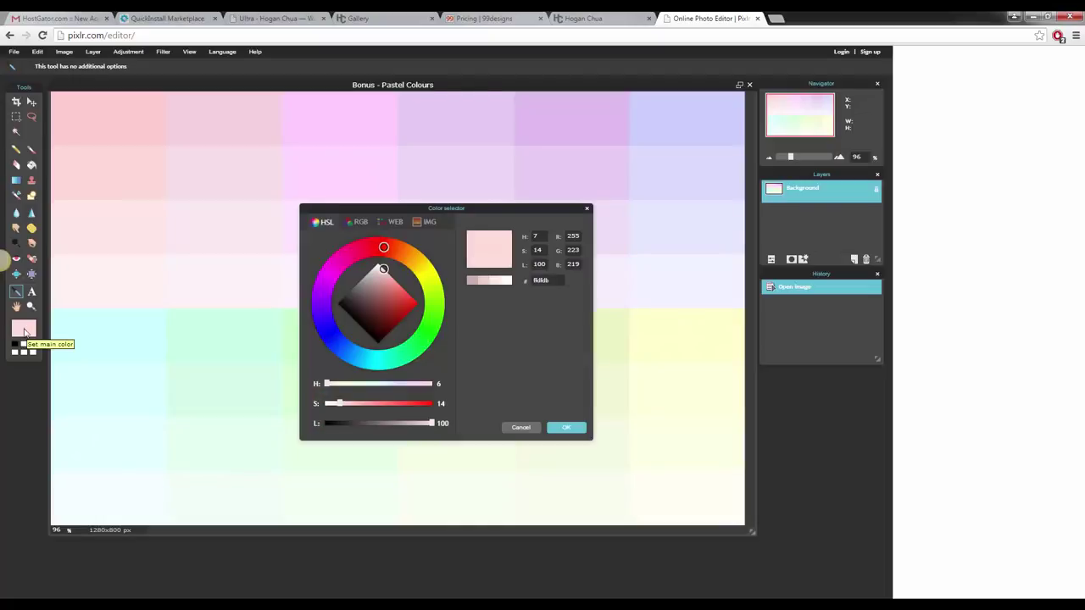
pyautogui.click(554, 281)
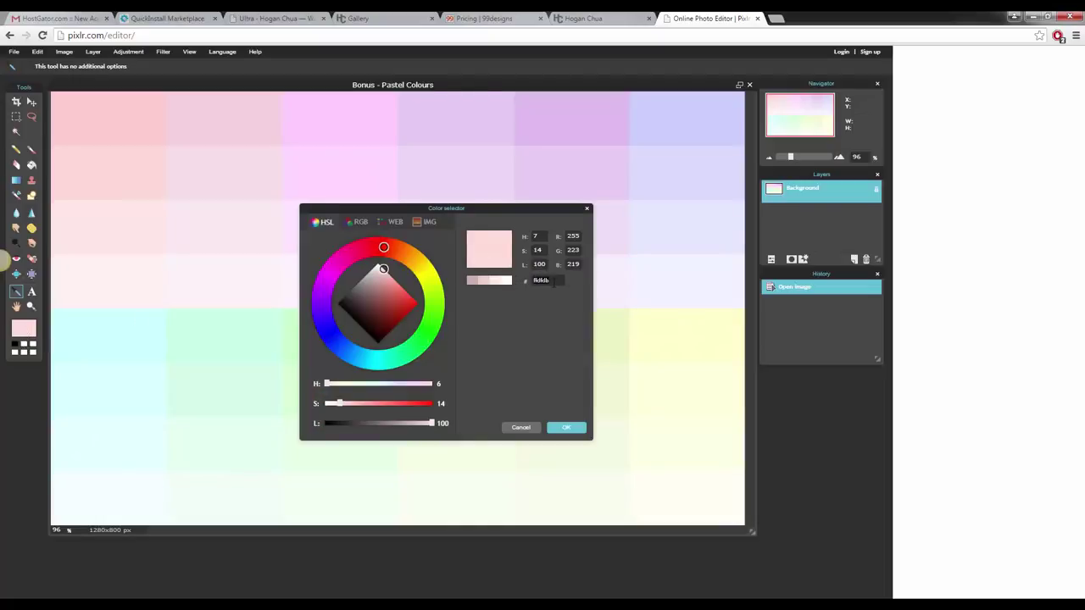
pyautogui.rightClick(544, 281)
pyautogui.click(561, 302)
pyautogui.click(398, 16)
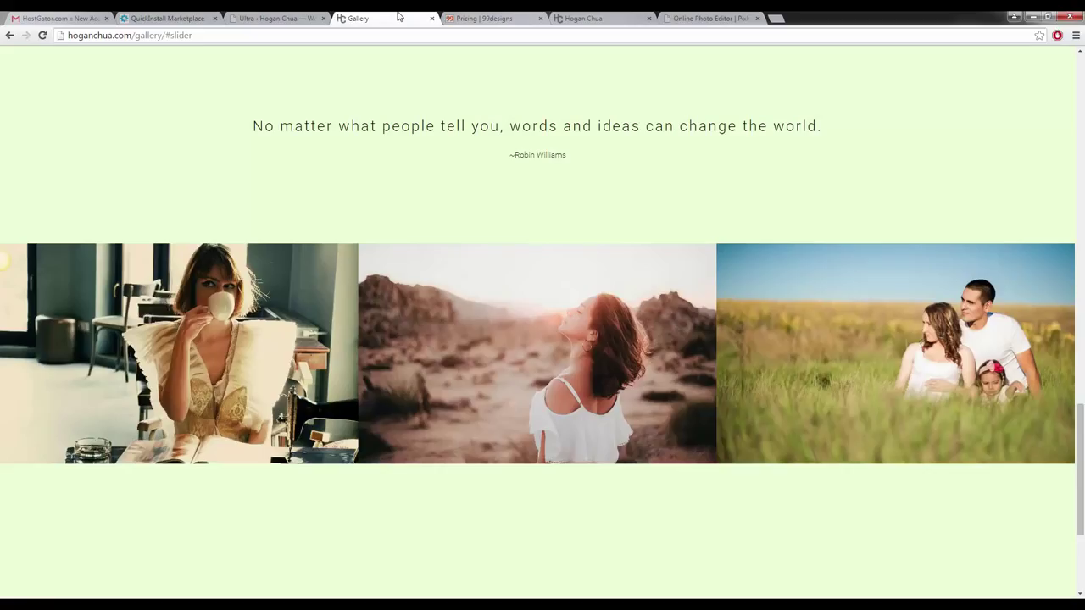
# Step: In the Ultra theme settings, select the Color Animation #1 hex value fedbd9 for pasting
pyautogui.click(290, 17)
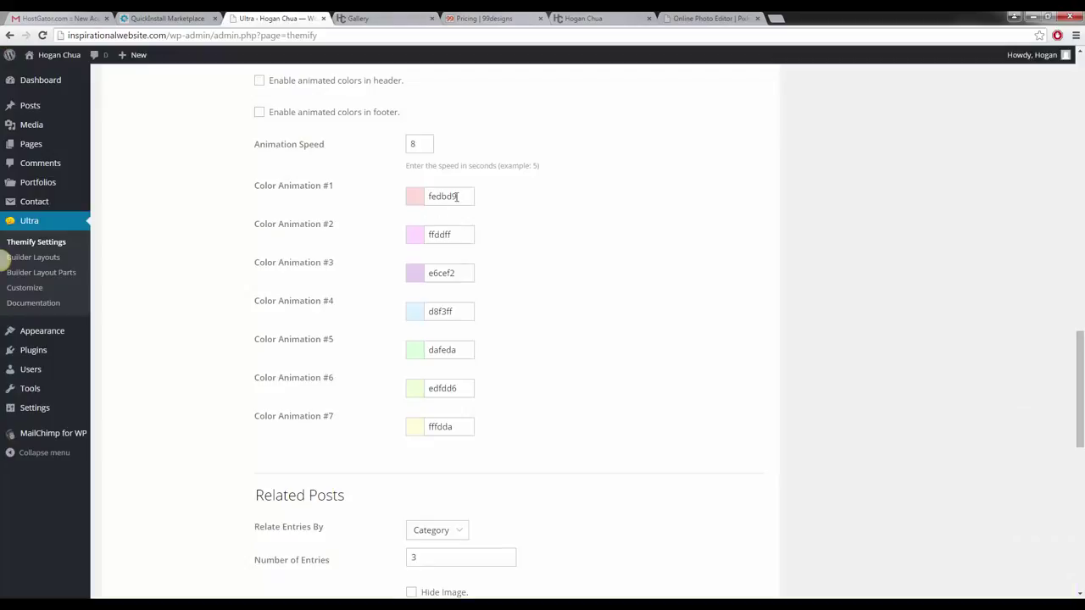
pyautogui.moveTo(458, 196); pyautogui.dragTo(429, 195)
pyautogui.rightClick(429, 196)
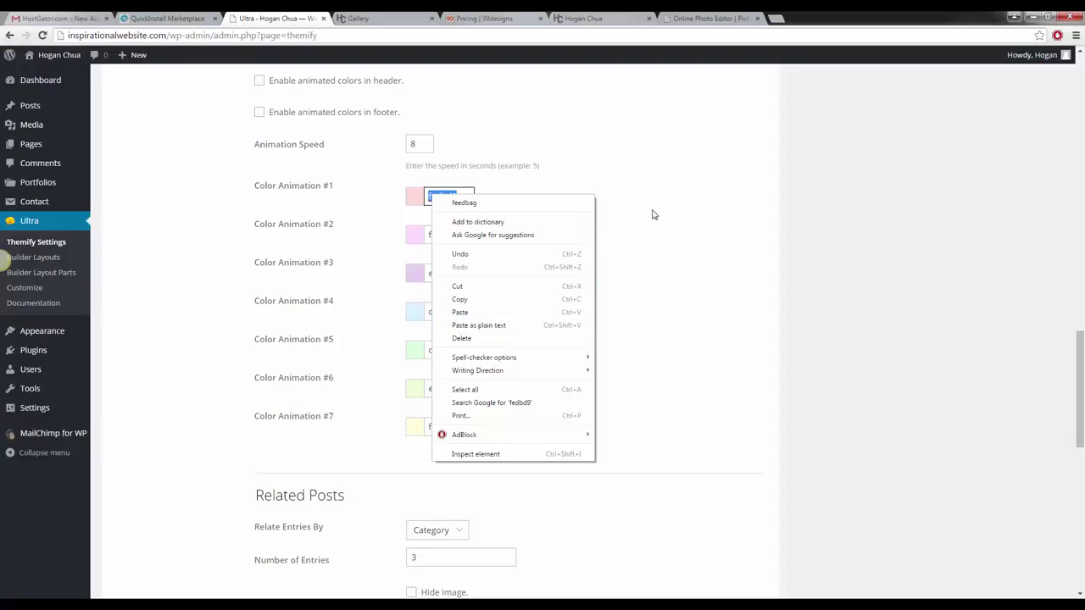
pyautogui.click(453, 196)
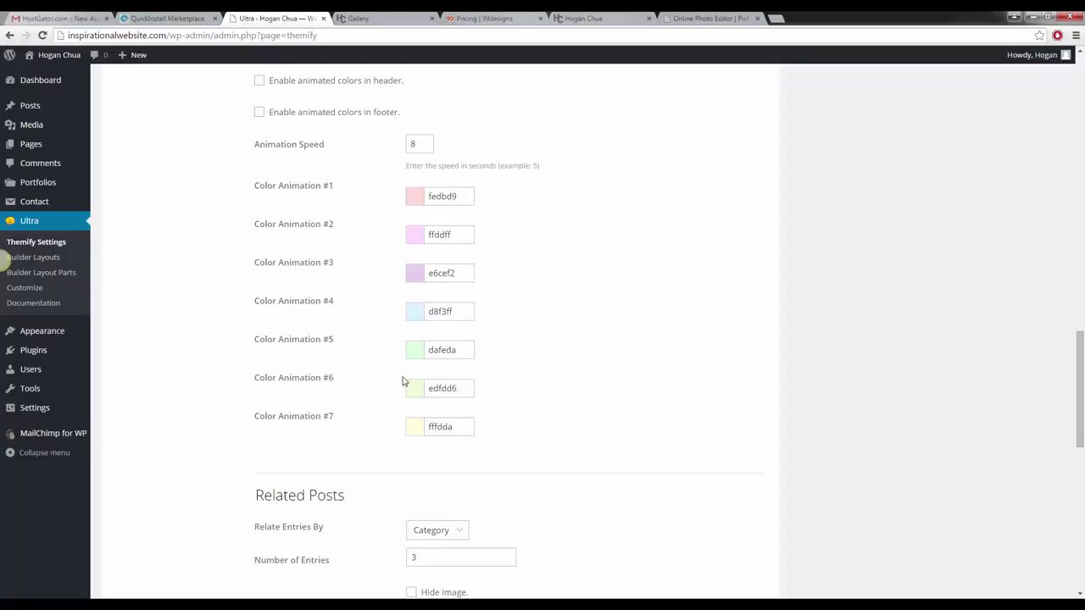
# Step: Sample the light mint and pale cream squares in Pixlr, then go back to WordPress
pyautogui.click(683, 17)
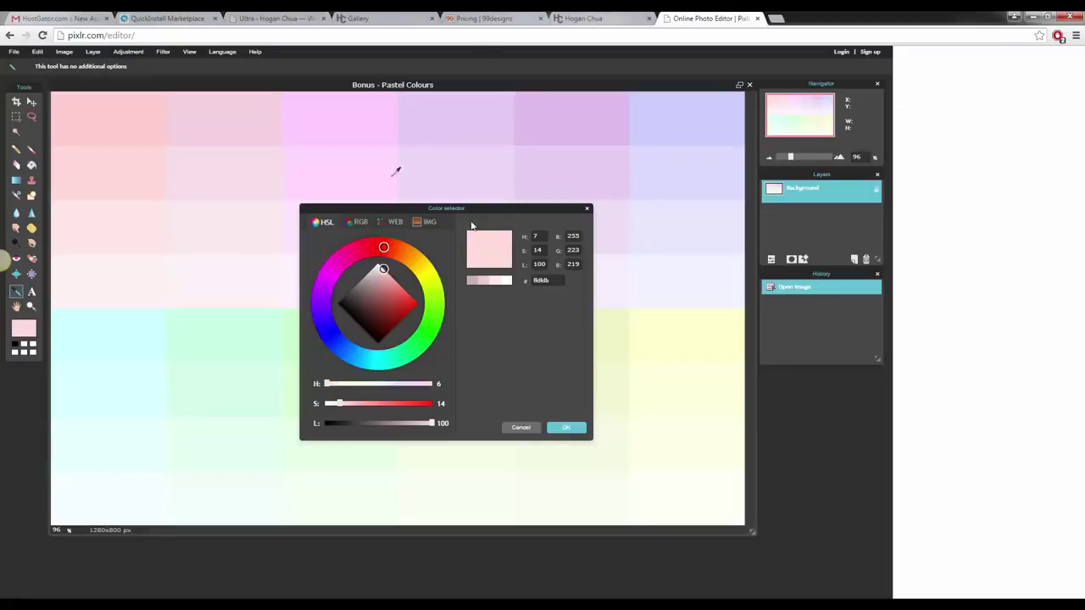
pyautogui.click(587, 208)
pyautogui.click(90, 214)
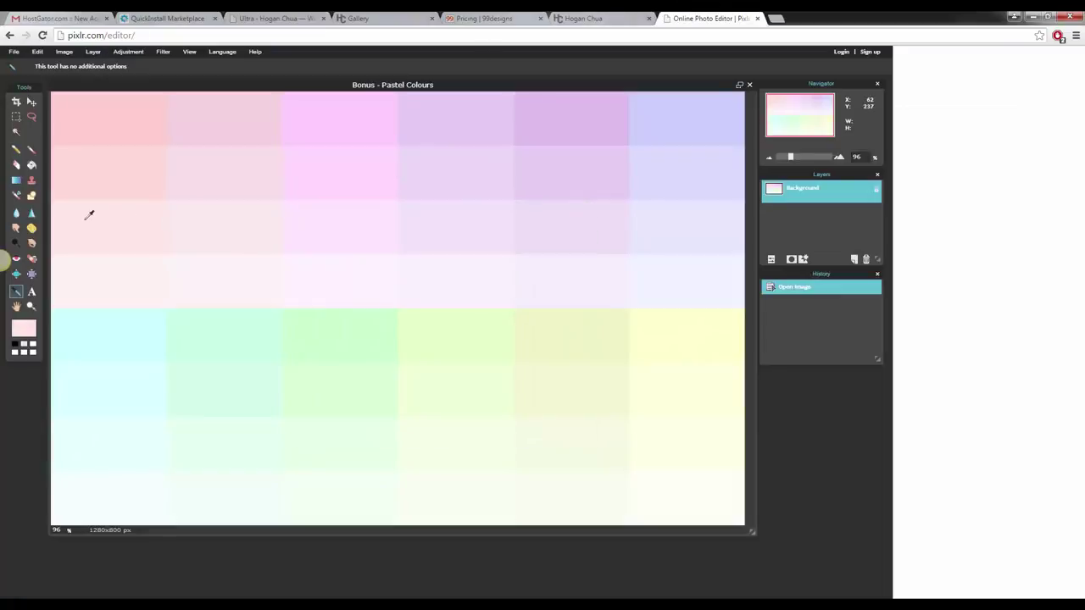
pyautogui.click(142, 377)
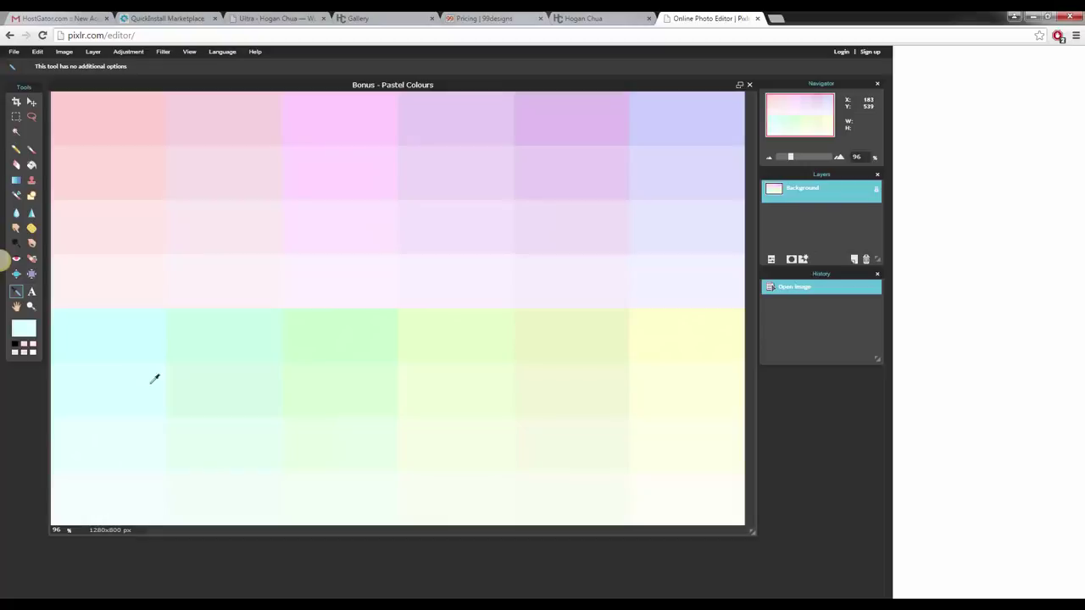
pyautogui.click(537, 382)
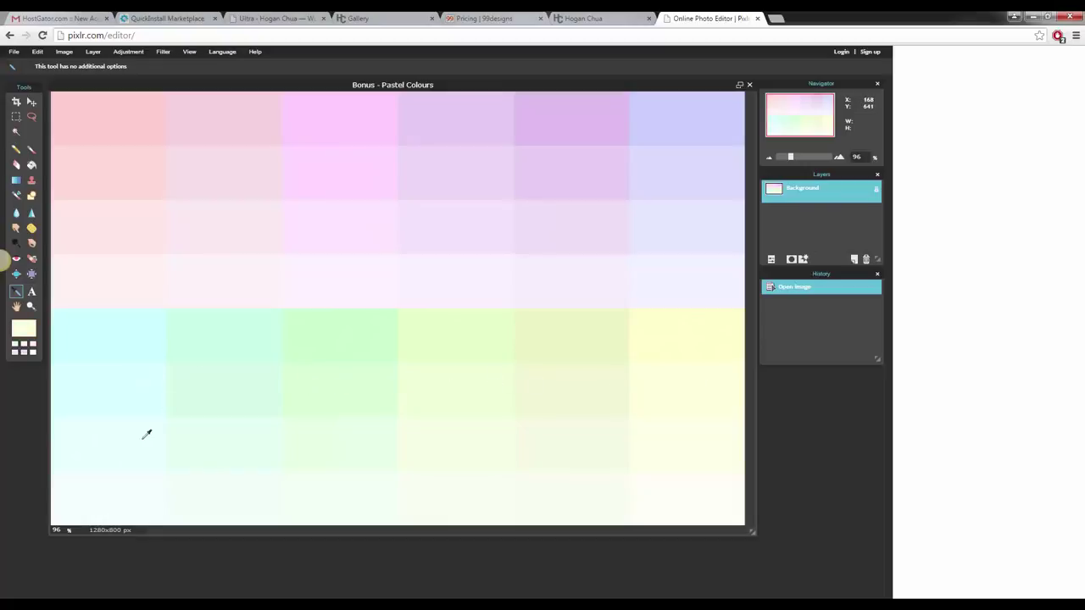
pyautogui.click(306, 16)
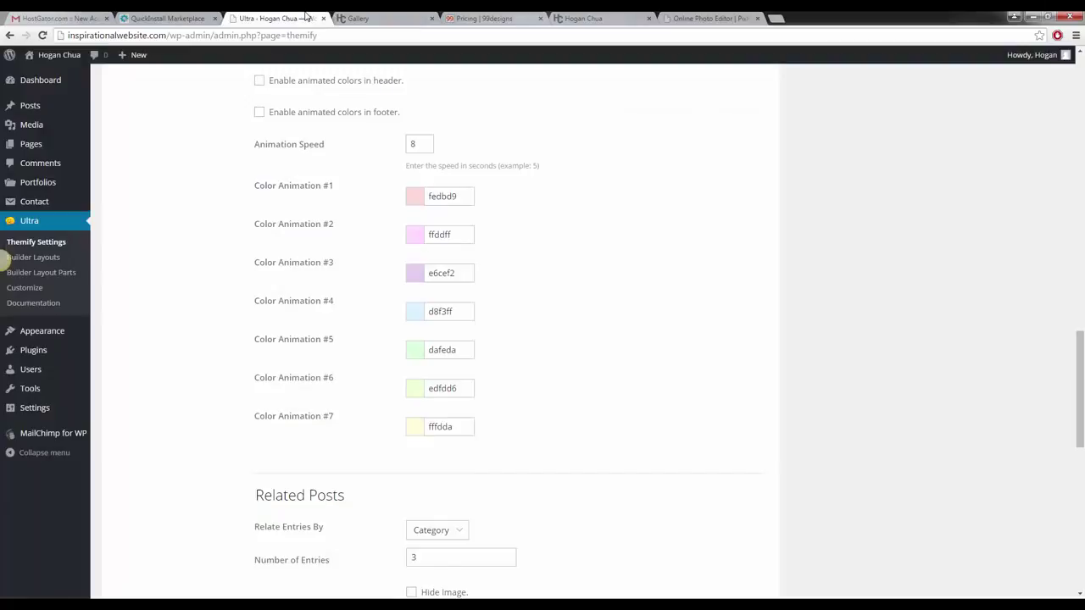
# Step: Scroll to the Footer Text fields and compare the live site's copyright and Powered by WordPress lines
pyautogui.scroll(-5, 559, 339)
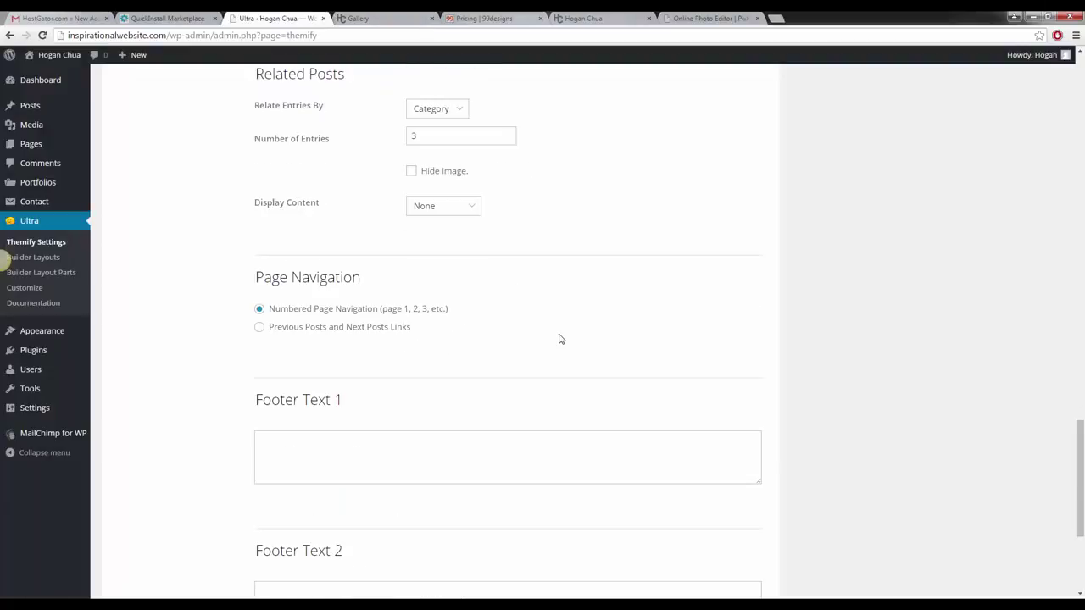
pyautogui.scroll(-1, 559, 339)
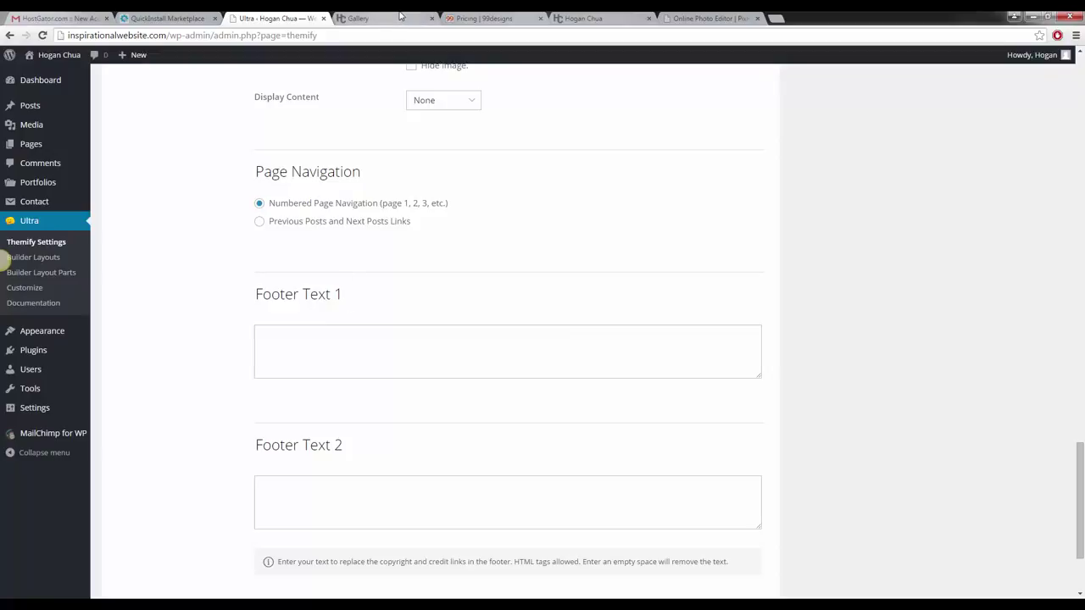
pyautogui.click(401, 16)
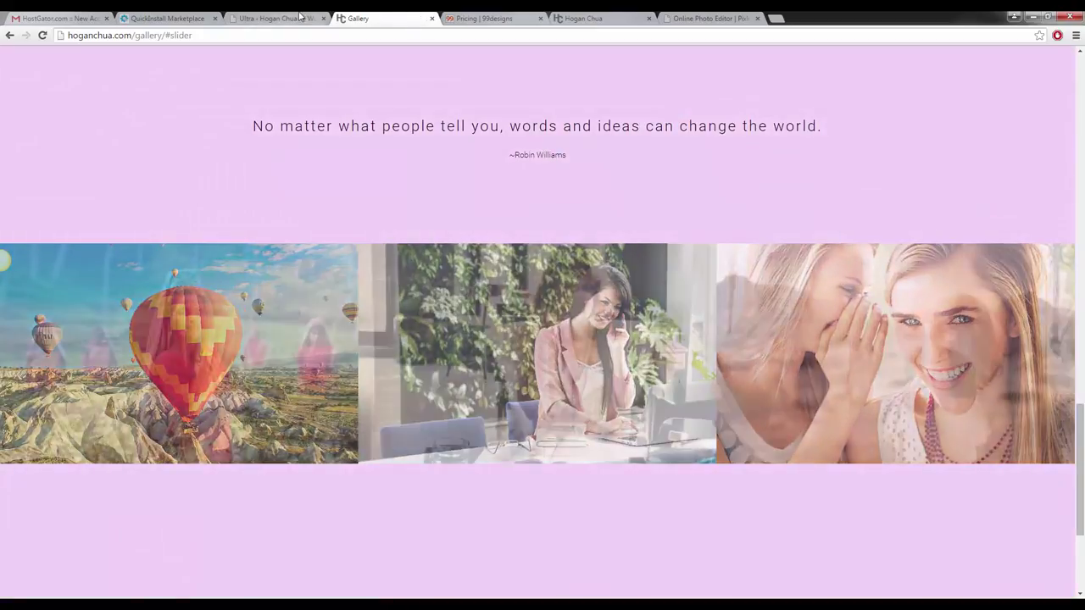
pyautogui.click(623, 19)
pyautogui.scroll(-1, 1021, 249)
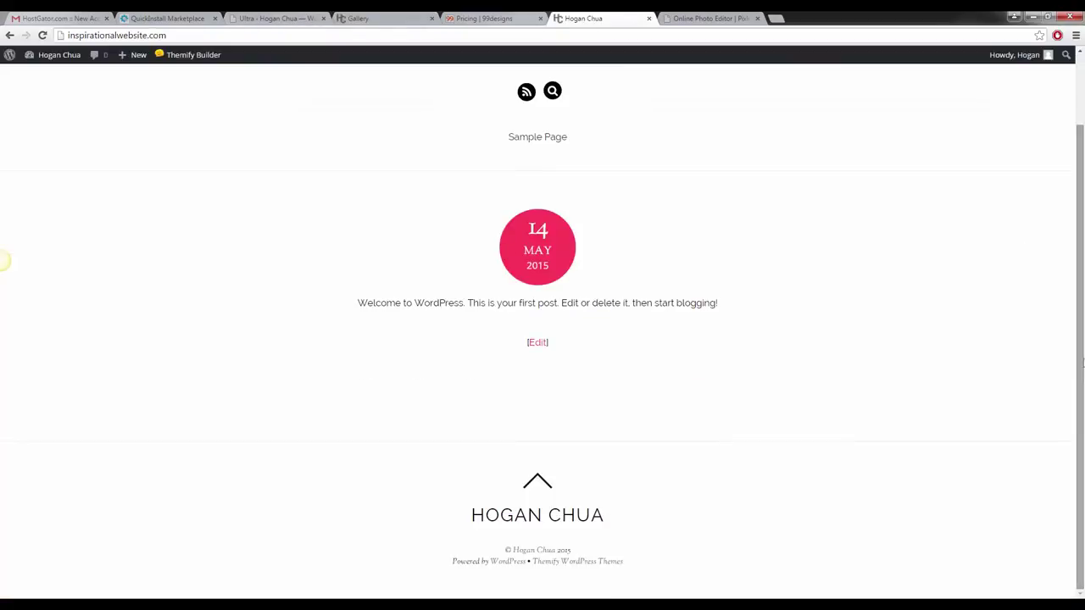
pyautogui.moveTo(571, 550); pyautogui.dragTo(505, 551)
pyautogui.moveTo(630, 565); pyautogui.dragTo(433, 568)
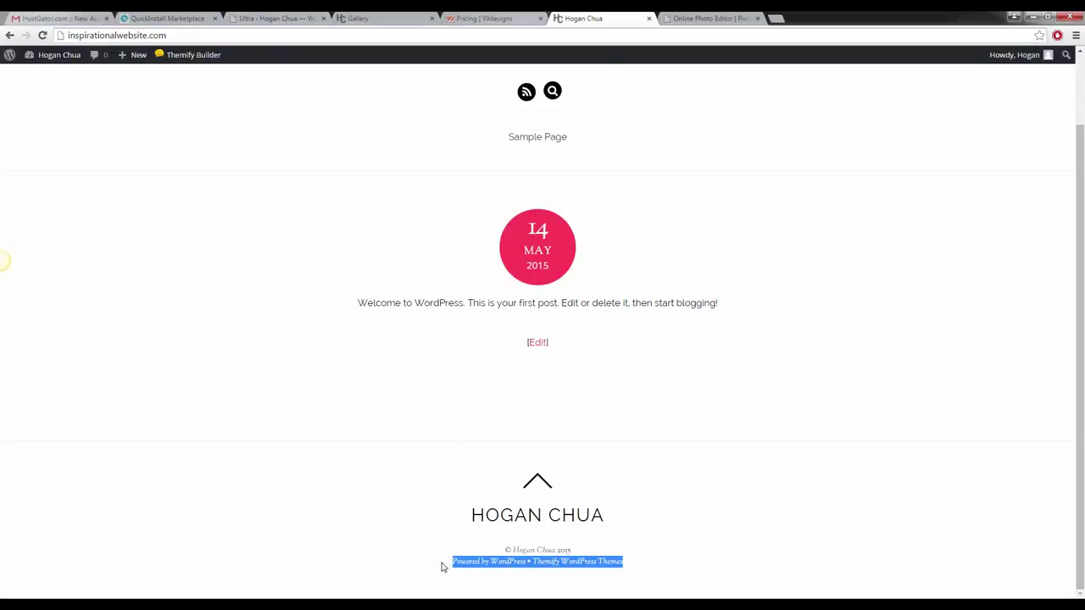
pyautogui.click(442, 566)
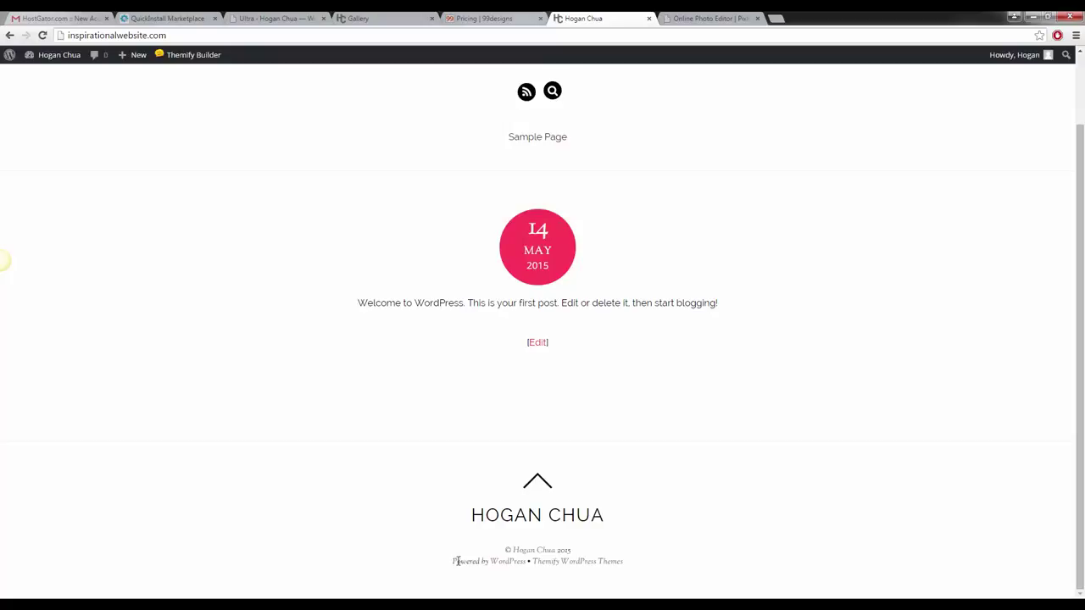
pyautogui.moveTo(455, 562); pyautogui.dragTo(629, 563)
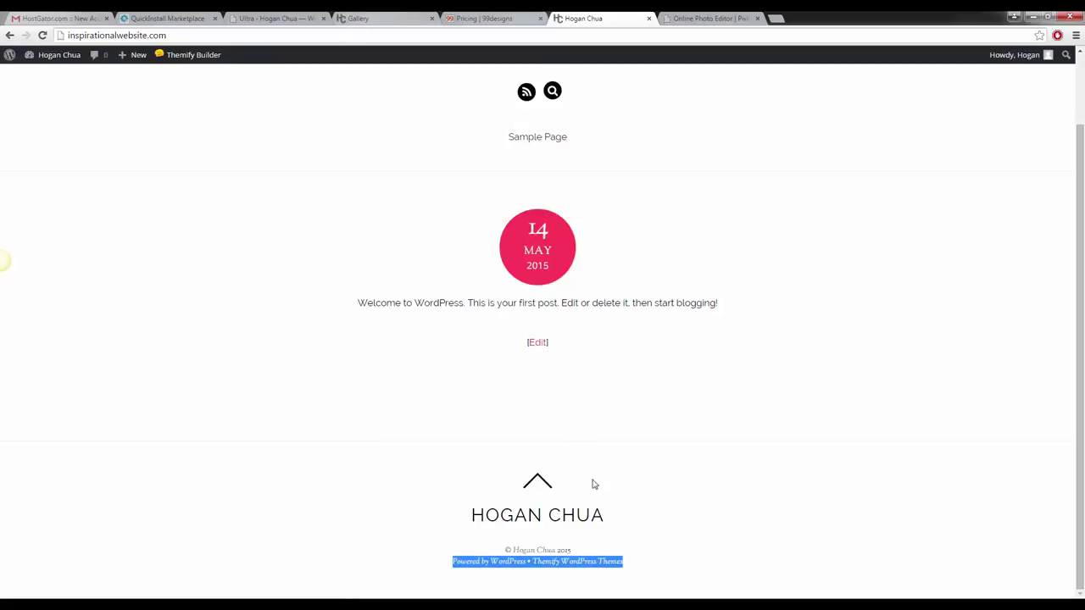
pyautogui.moveTo(573, 551); pyautogui.dragTo(507, 550)
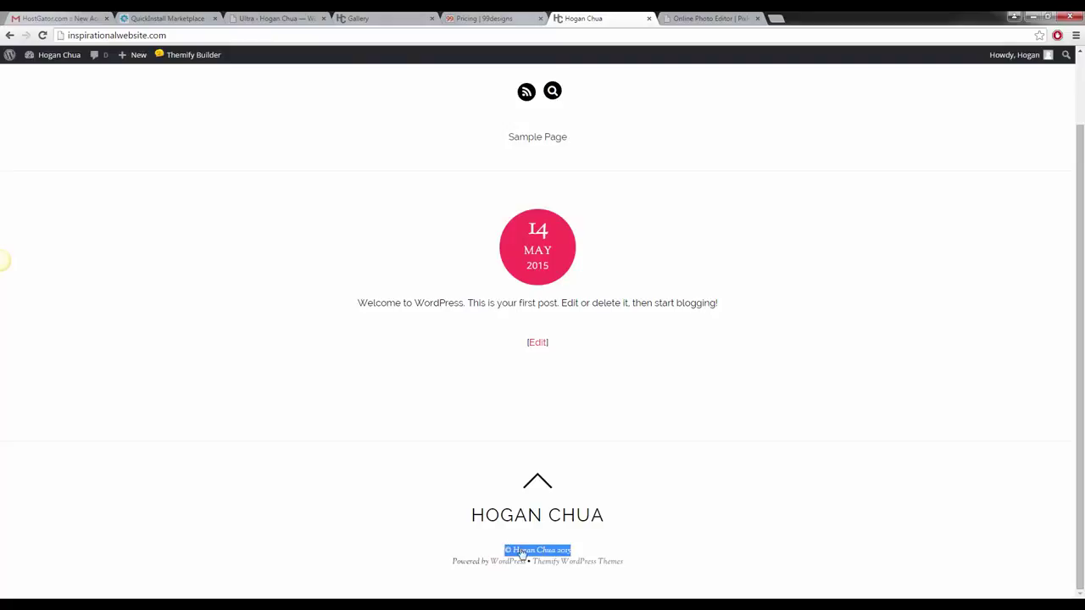
pyautogui.hotkey('ctrl', 'shift', 'Tab')
pyautogui.hotkey('ctrl', 'shift', 'Tab')
pyautogui.hotkey('ctrl', 'shift', 'Tab')
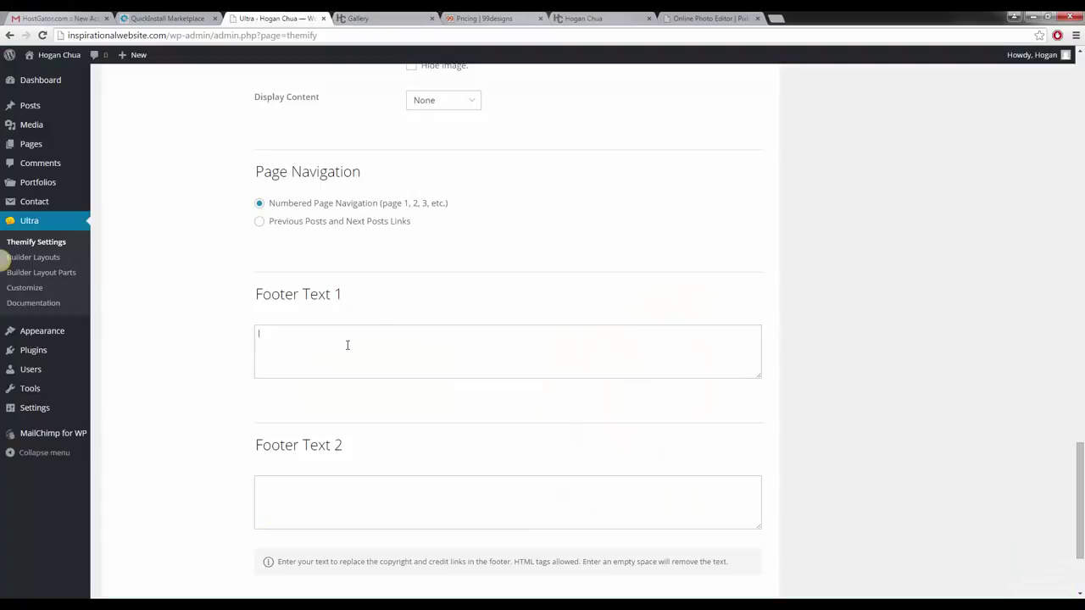
# Step: Leave Footer Text 2 empty and save the Themify footer settings
pyautogui.click(346, 345)
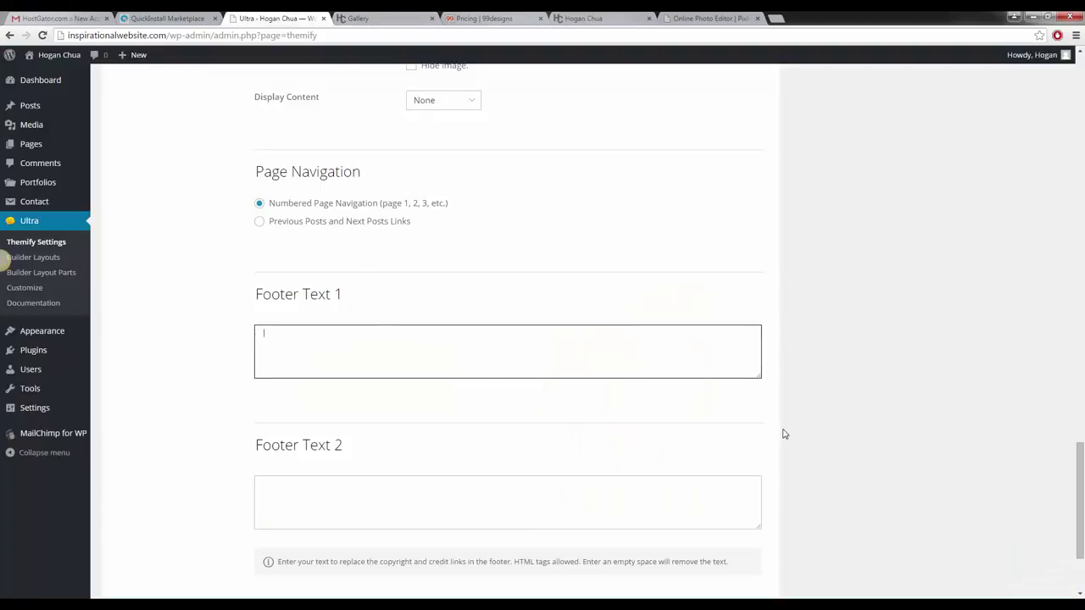
pyautogui.scroll(-2, 952, 538)
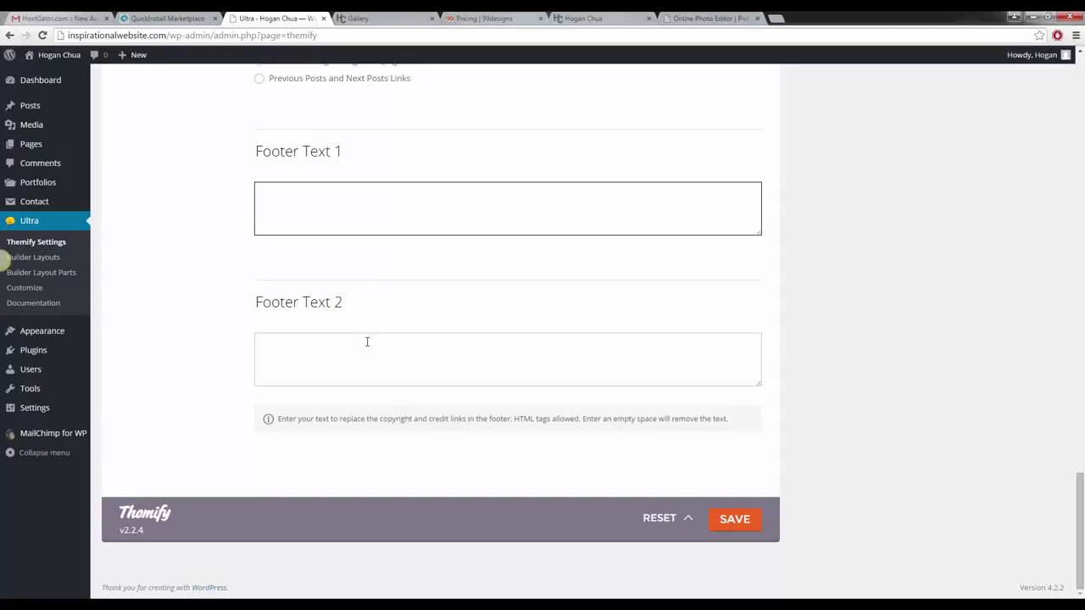
pyautogui.click(351, 377)
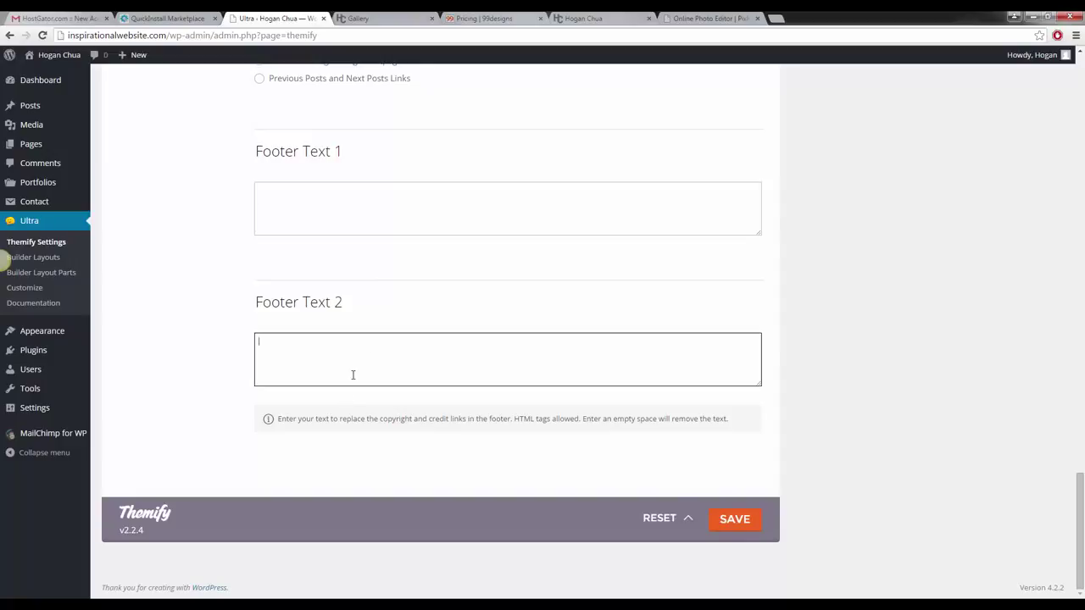
pyautogui.click(727, 521)
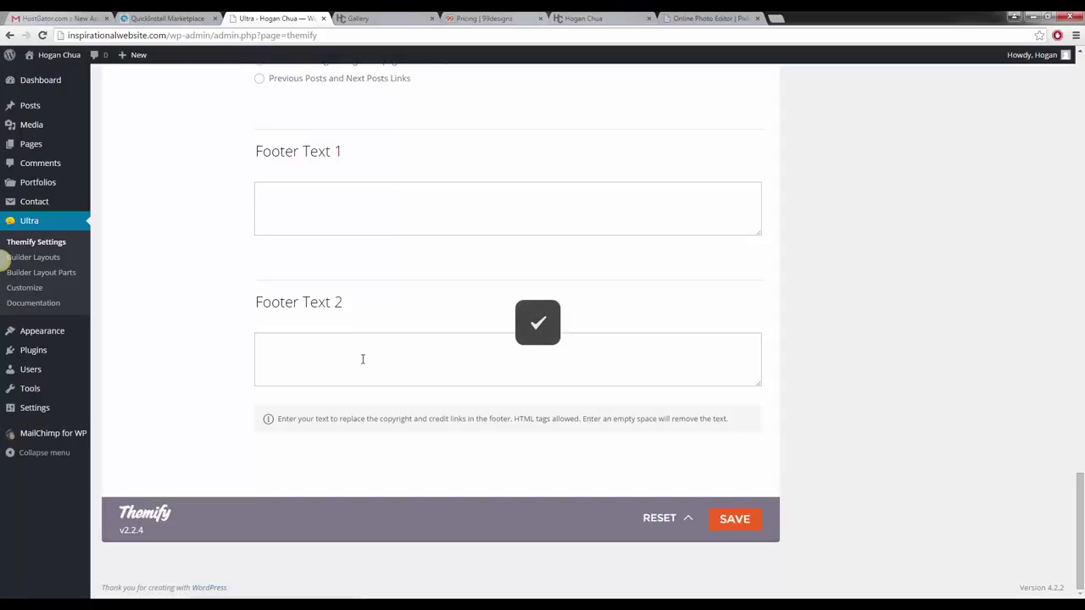
# Step: Reload the live site to check its footer, then place the caret in Footer Text 2
pyautogui.click(594, 18)
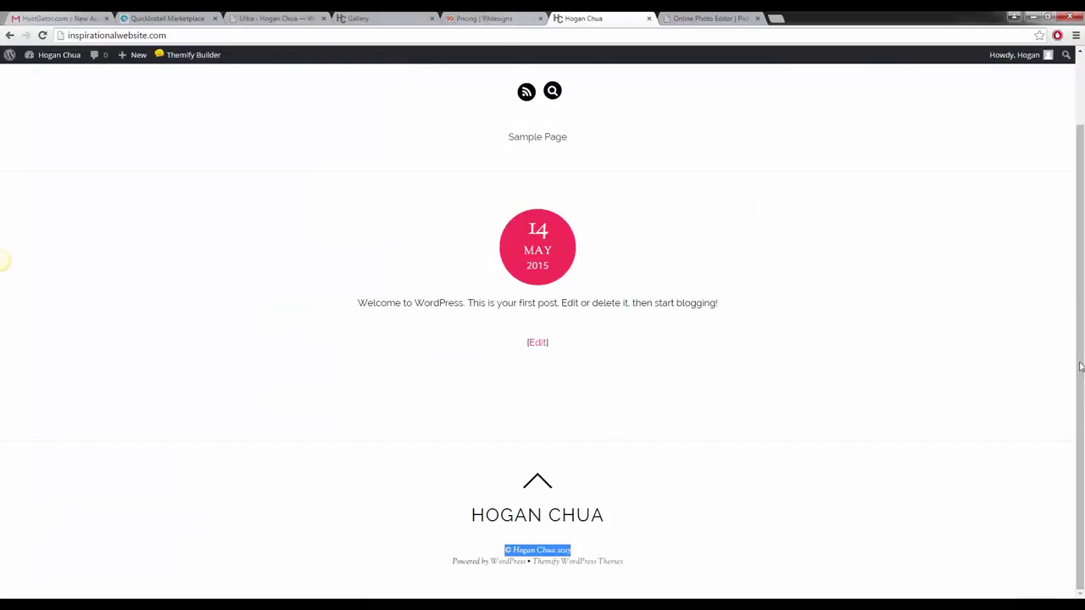
pyautogui.click(44, 36)
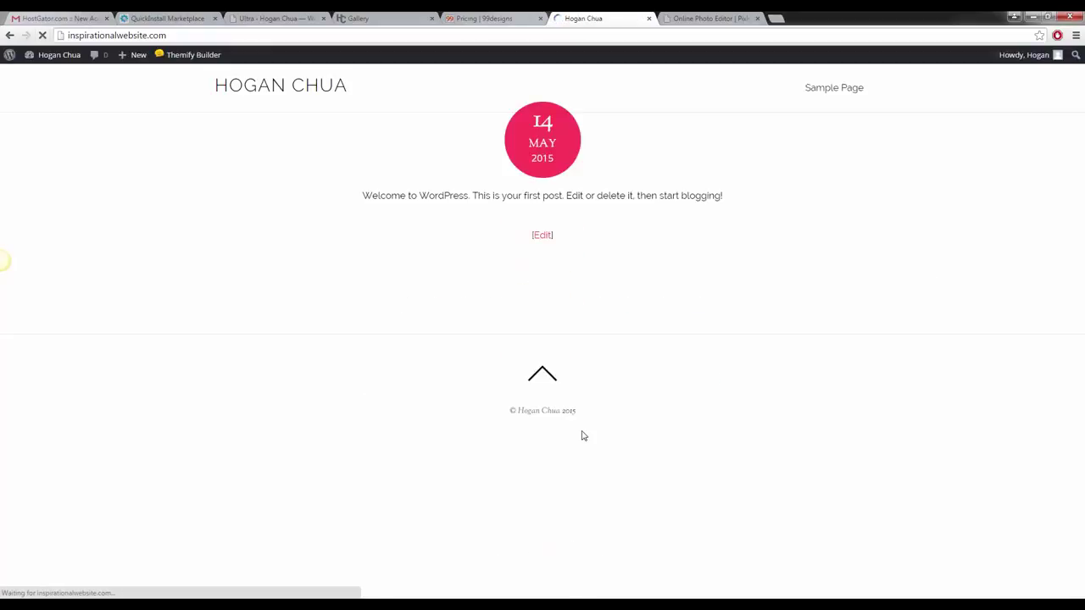
pyautogui.moveTo(597, 428); pyautogui.dragTo(504, 436)
pyautogui.click(610, 475)
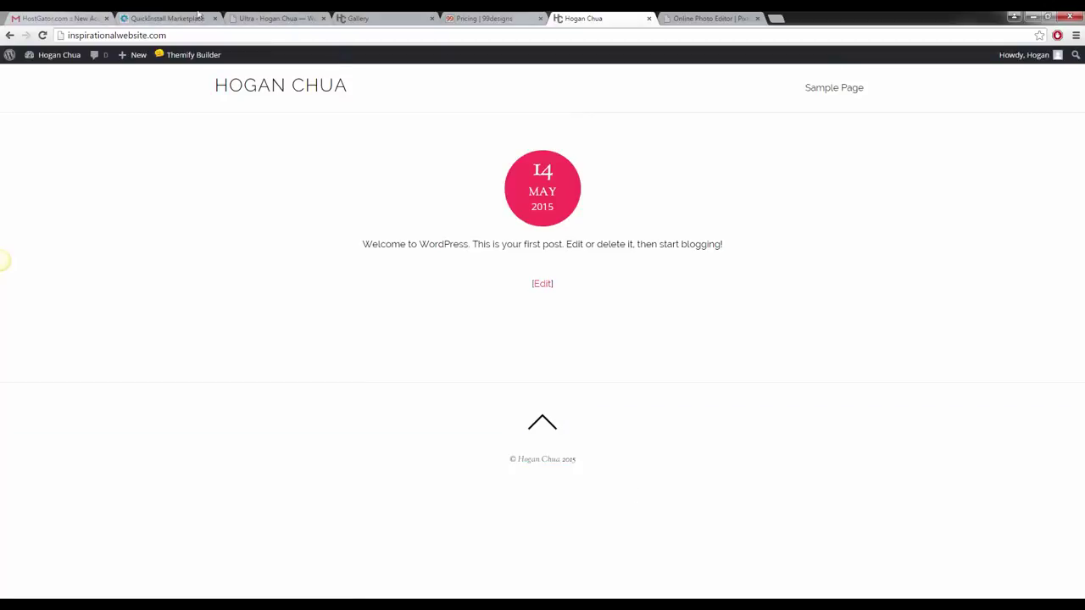
pyautogui.click(298, 18)
pyautogui.click(354, 356)
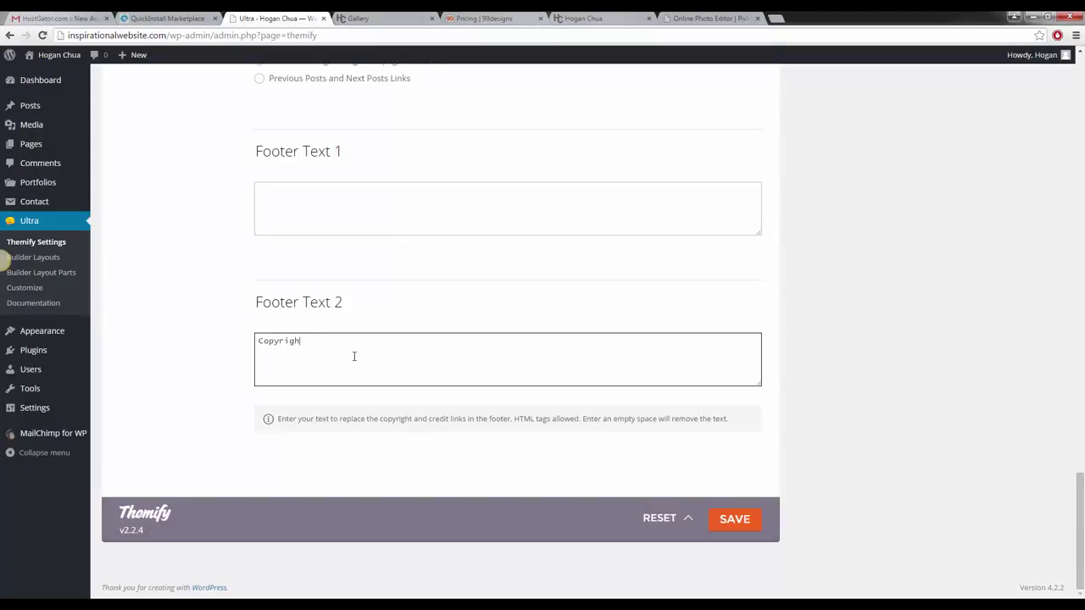
# Step: Save Footer Text 2 as 'Copyright' and verify it in the reloaded live site footer
pyautogui.click(736, 523)
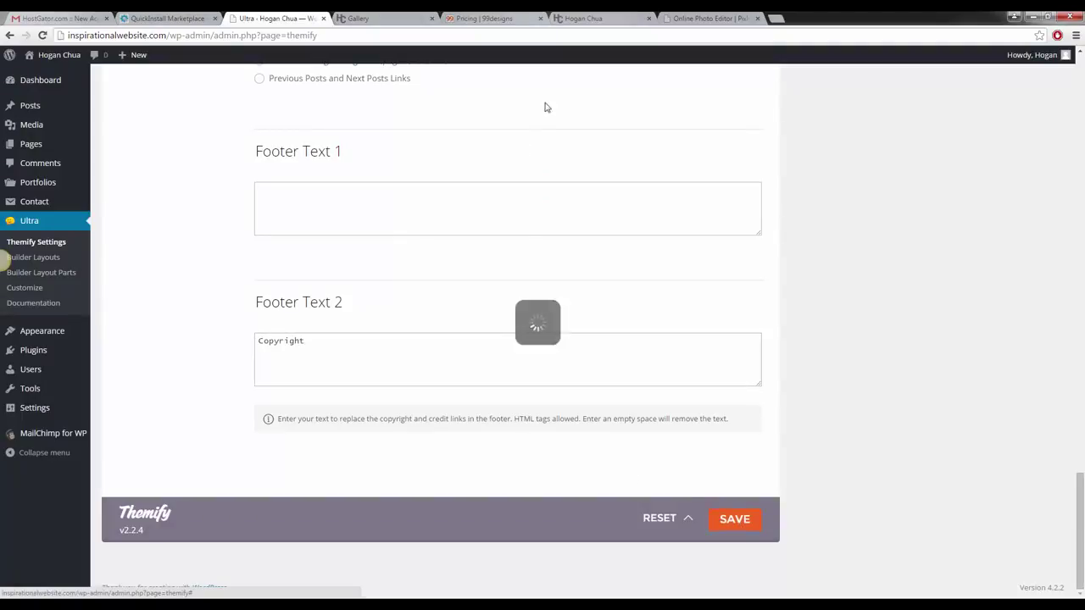
pyautogui.click(586, 22)
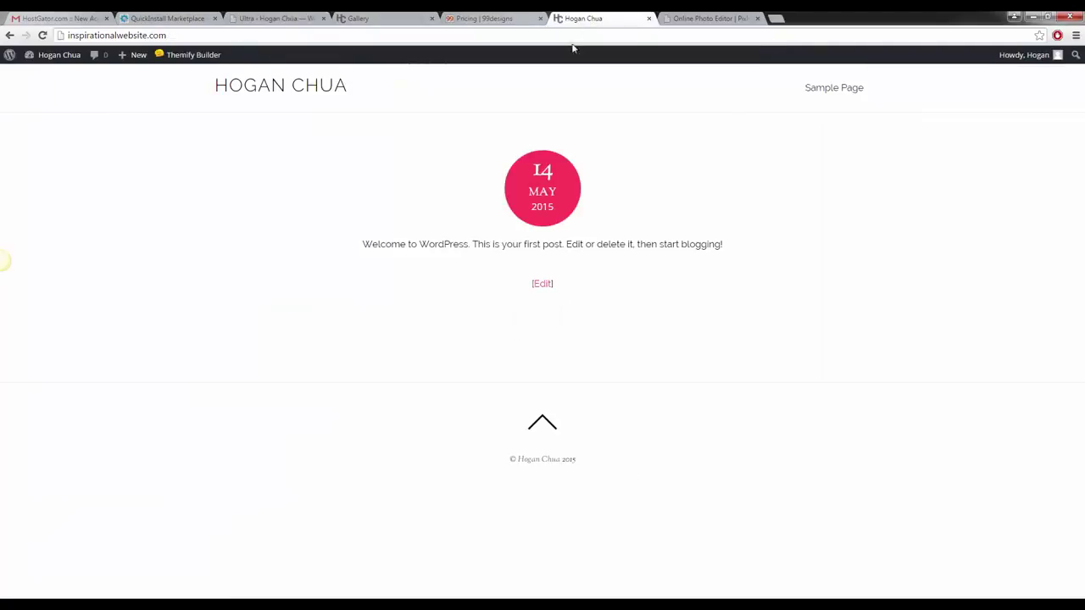
pyautogui.click(41, 37)
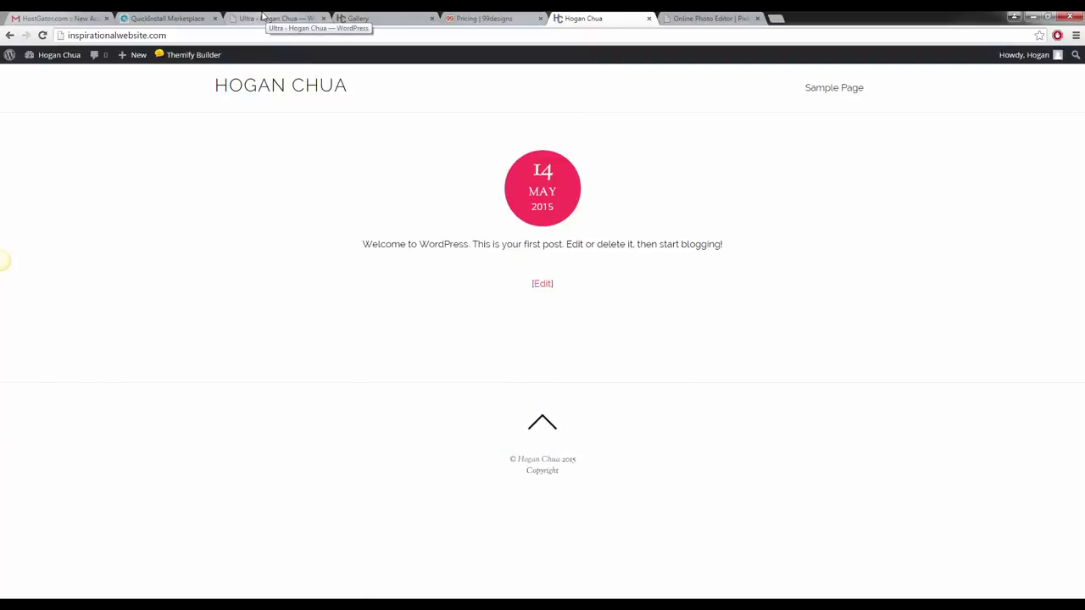
# Step: Back in the dashboard, bring up the link options for the Posts menu item
pyautogui.click(263, 15)
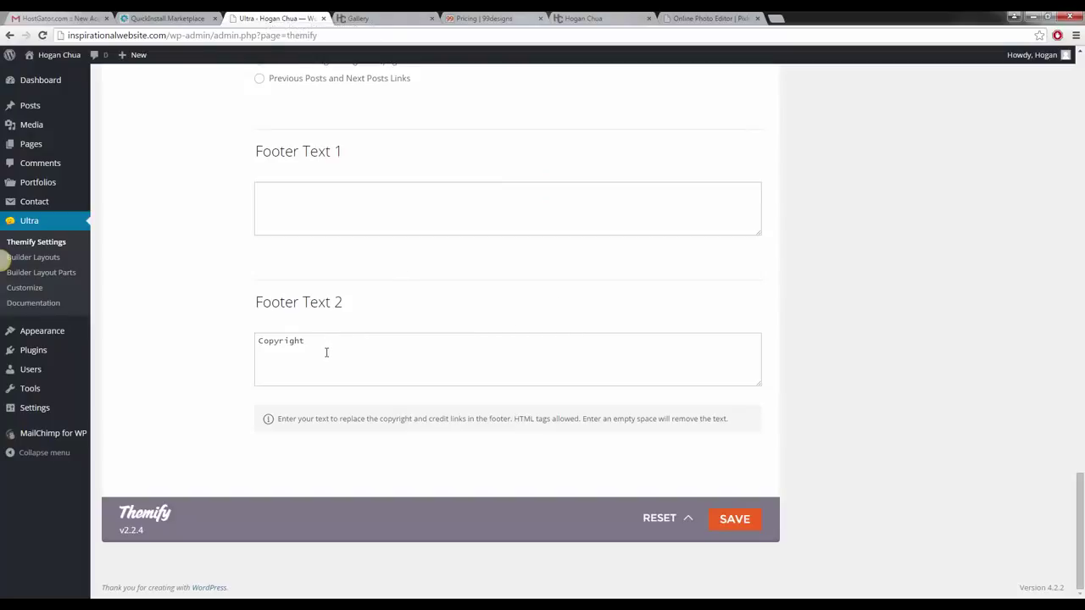
pyautogui.moveTo(34, 111)
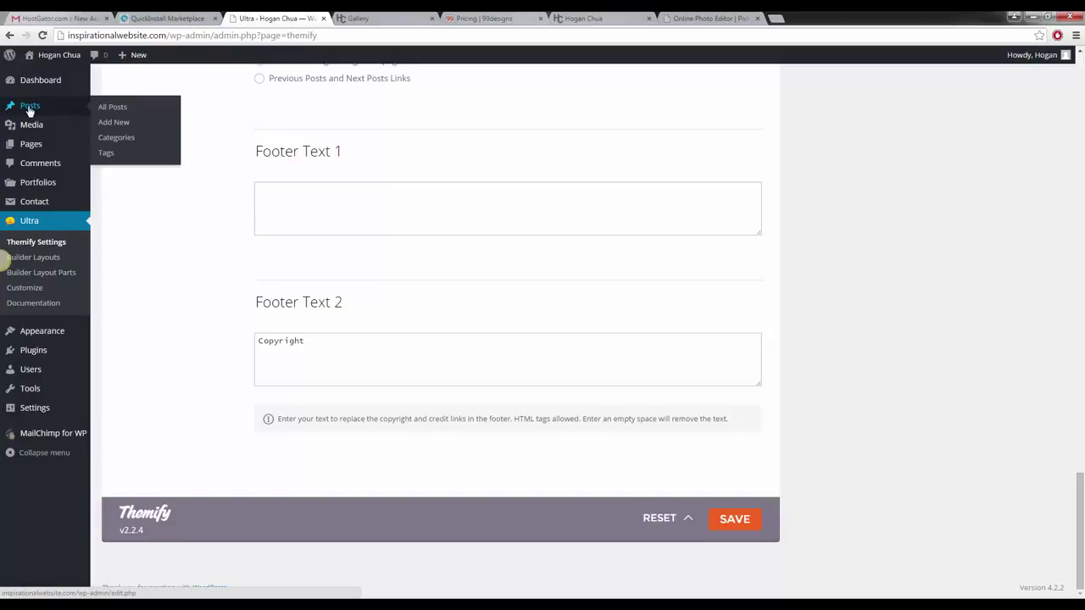
pyautogui.rightClick(29, 108)
pyautogui.click(50, 128)
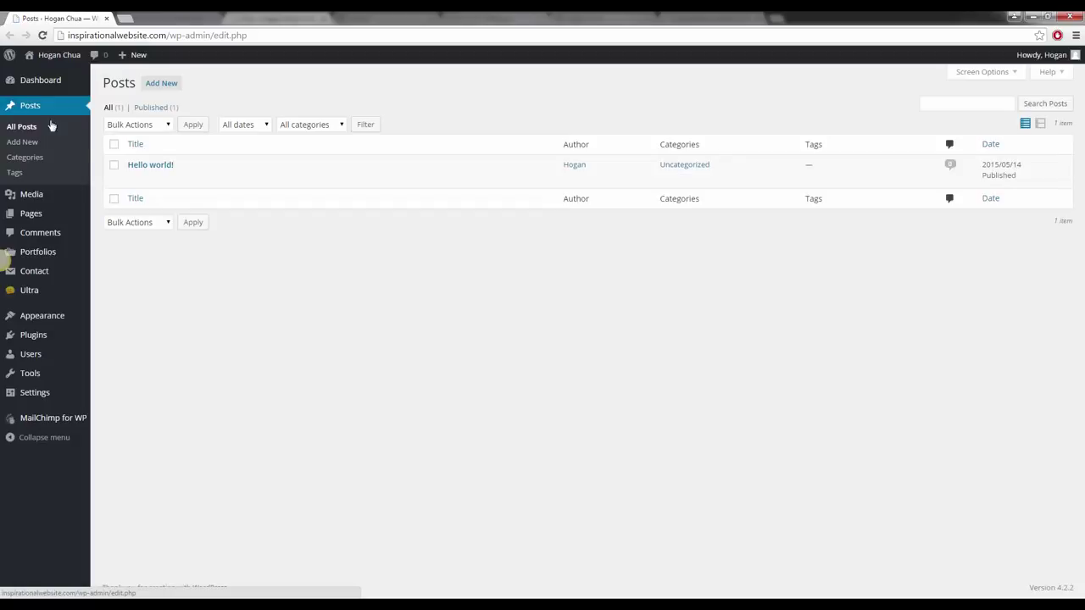
pyautogui.click(133, 180)
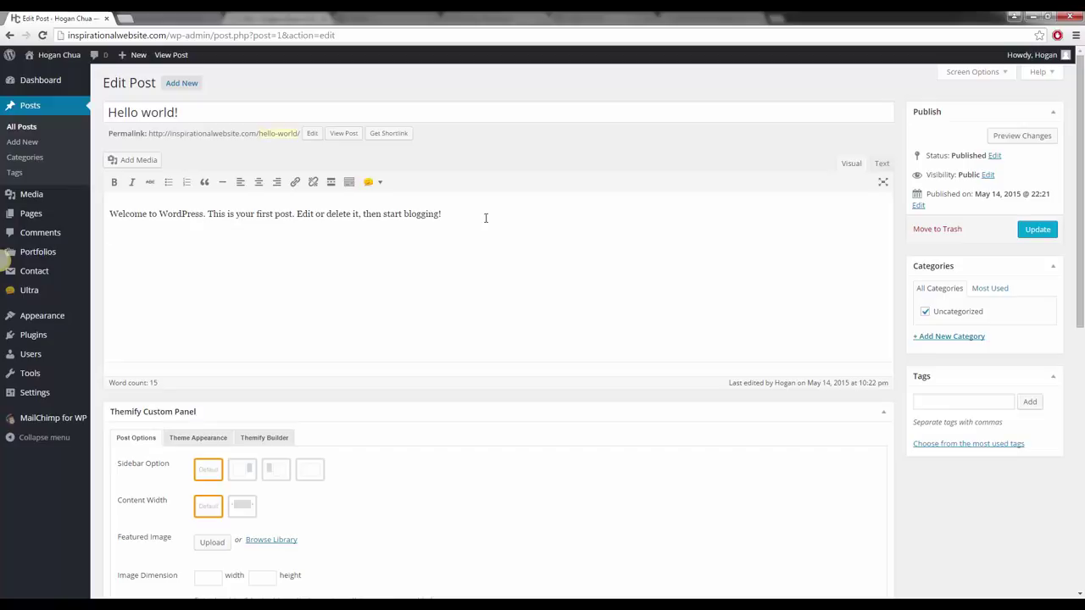
pyautogui.click(157, 249)
pyautogui.moveTo(150, 237); pyautogui.dragTo(98, 238)
pyautogui.click(294, 183)
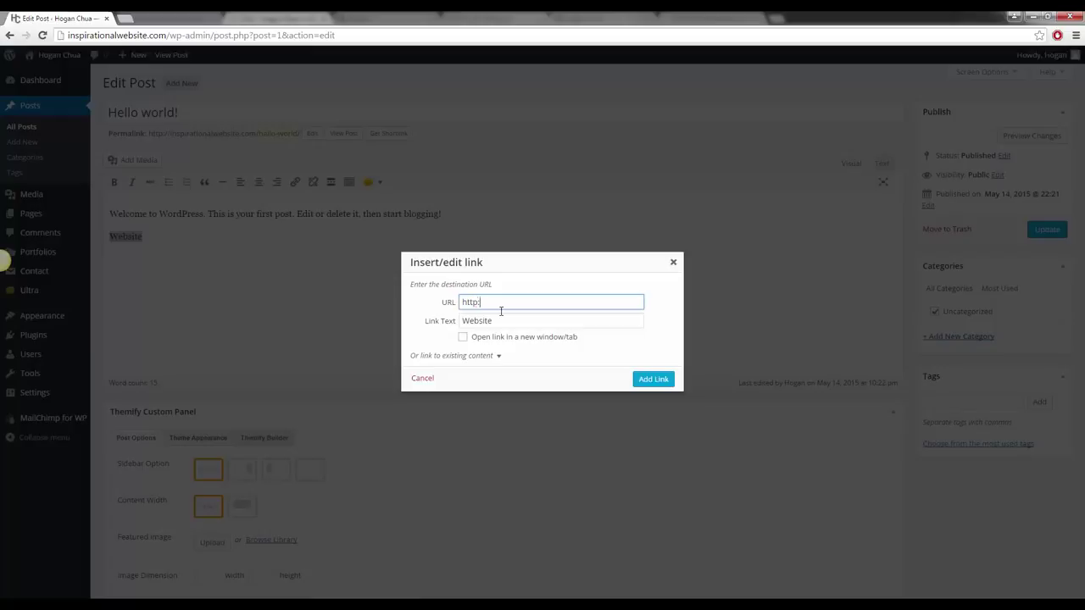
pyautogui.write('website.com')
pyautogui.click(655, 379)
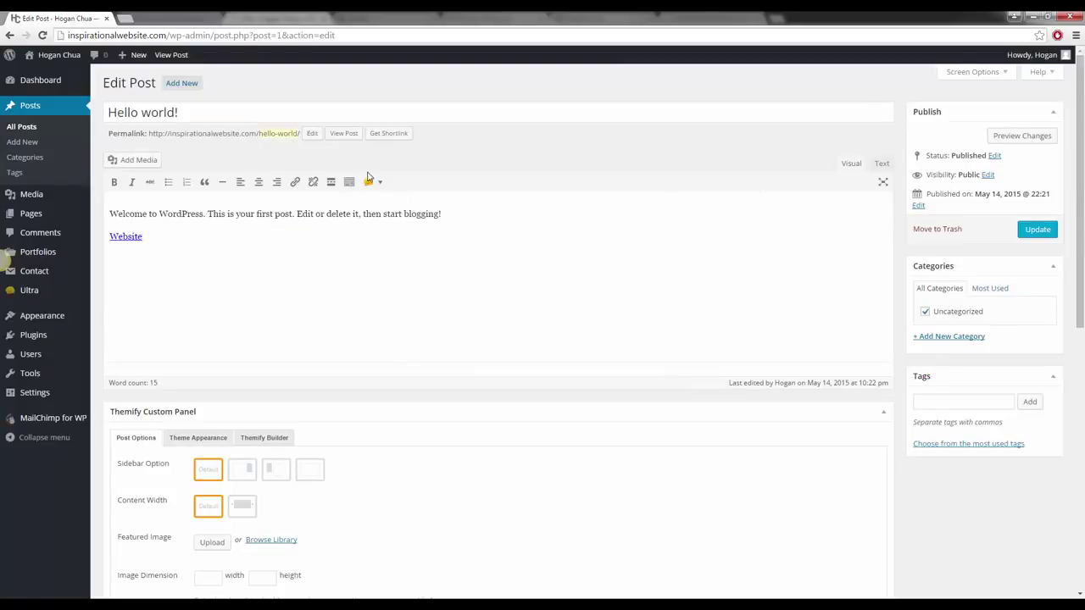
# Step: Copy the Website <a> link code from the post's Text view
pyautogui.click(881, 166)
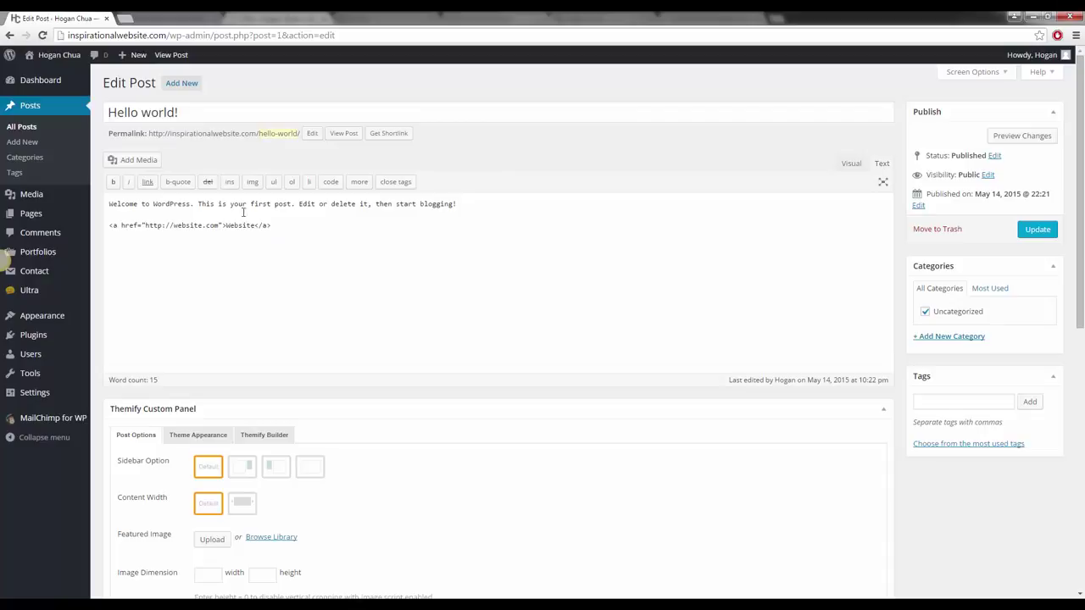
pyautogui.tripleClick(129, 226)
pyautogui.hotkey('ctrl', 'c')
pyautogui.rightClick(131, 228)
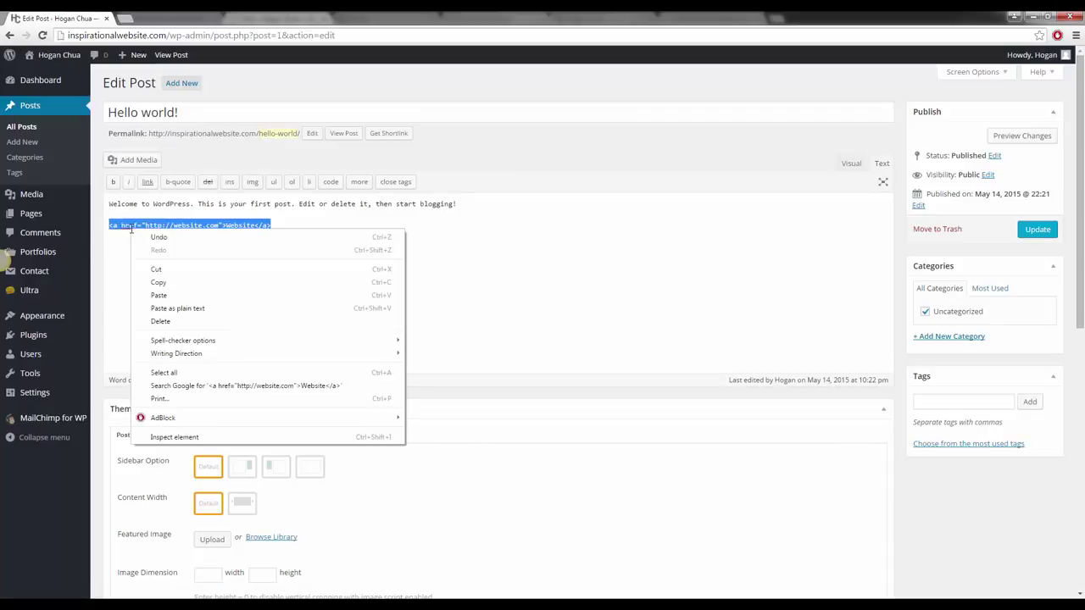
pyautogui.click(156, 284)
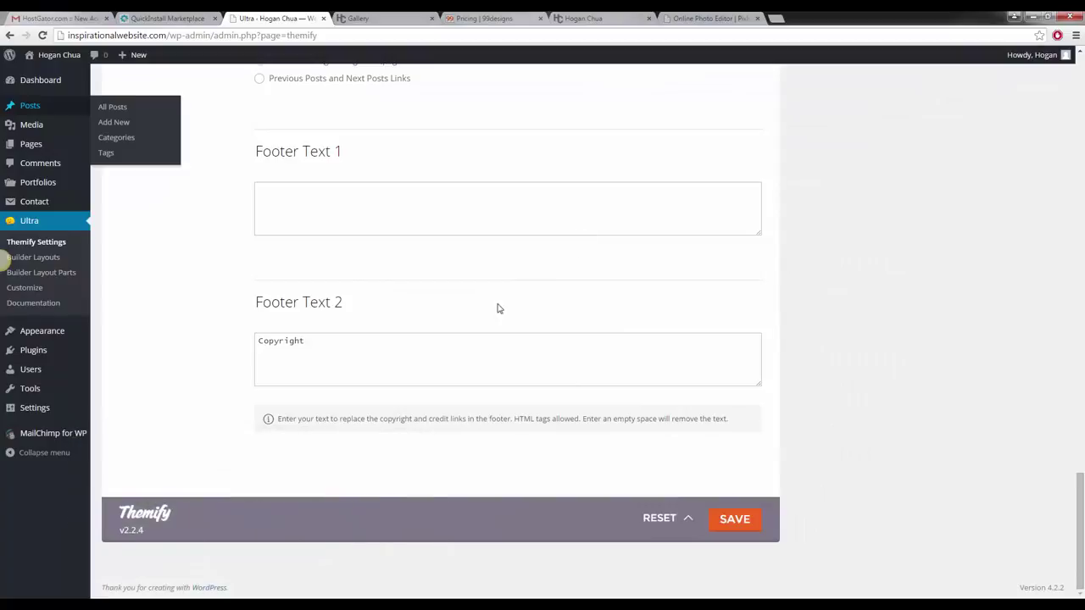
pyautogui.moveTo(345, 366); pyautogui.dragTo(170, 325)
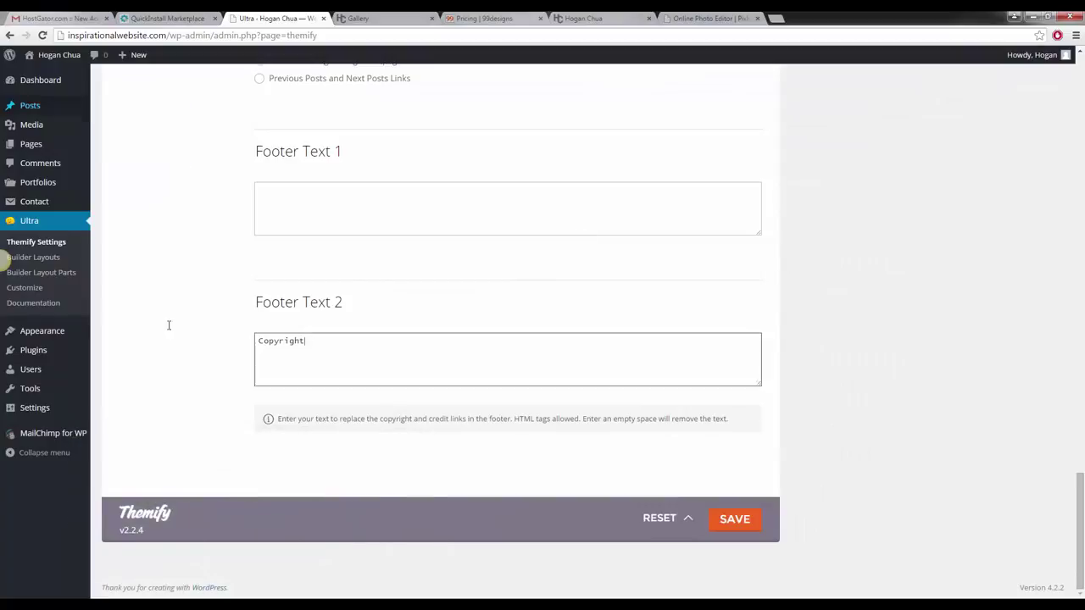
# Step: Paste the Website link code after Copyright in Footer Text 2 and save
pyautogui.click(332, 349)
pyautogui.hotkey('ctrl', 'v')
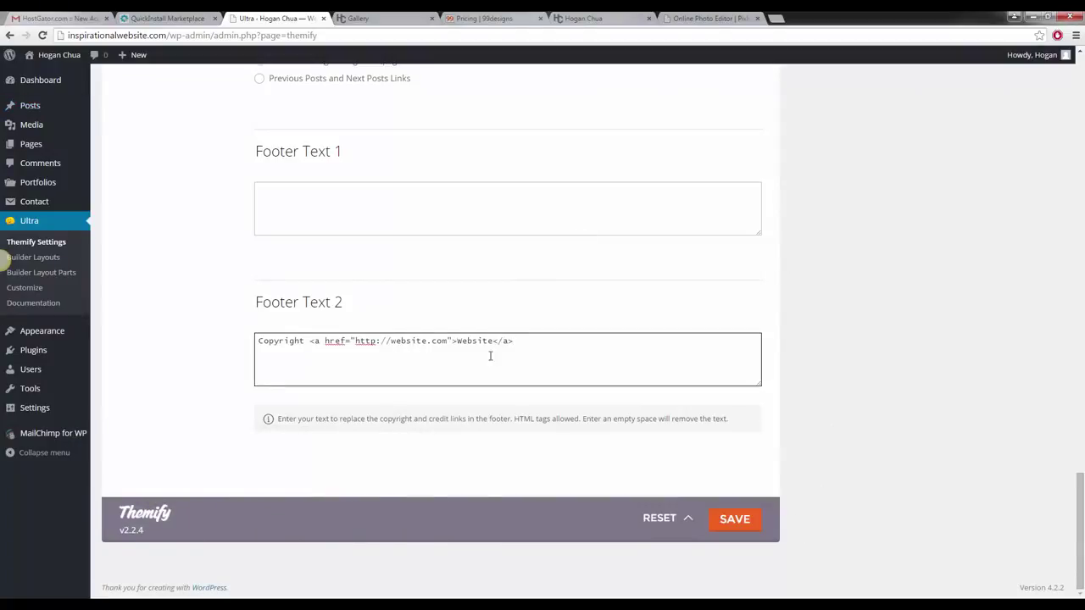
pyautogui.moveTo(308, 340); pyautogui.dragTo(539, 342)
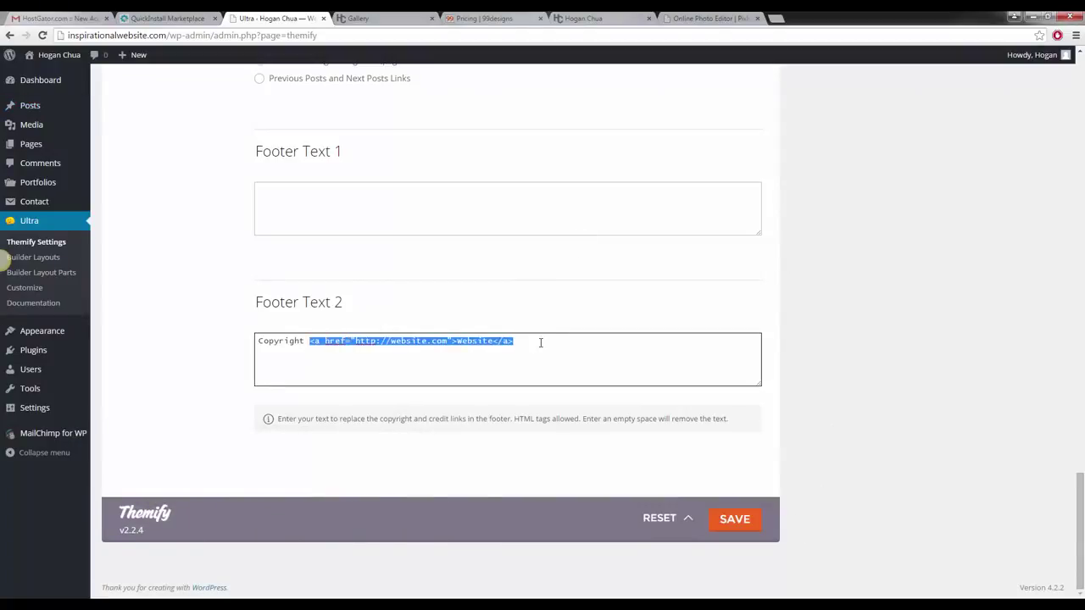
pyautogui.click(540, 342)
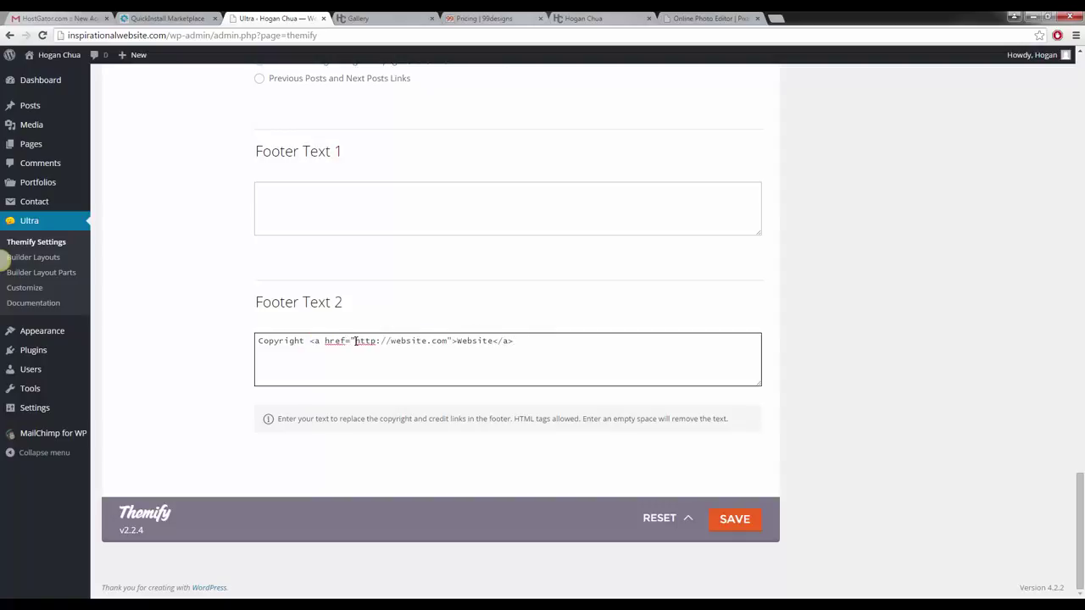
pyautogui.moveTo(356, 341); pyautogui.dragTo(314, 342)
pyautogui.click(312, 341)
pyautogui.click(734, 519)
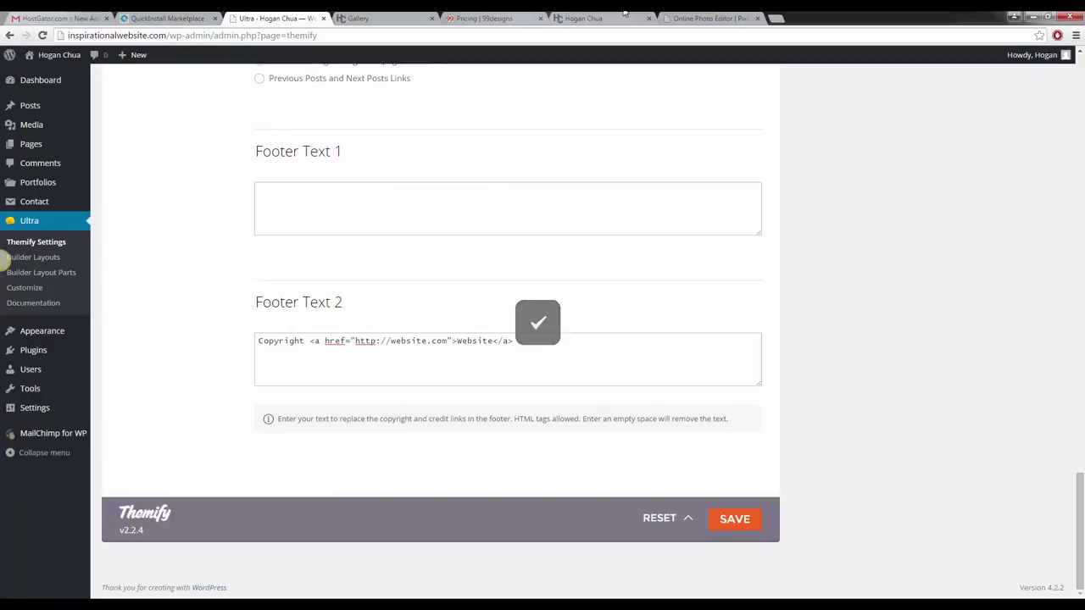
# Step: Reload the live site to confirm the footer reads 'Copyright Website' with the link
pyautogui.click(597, 18)
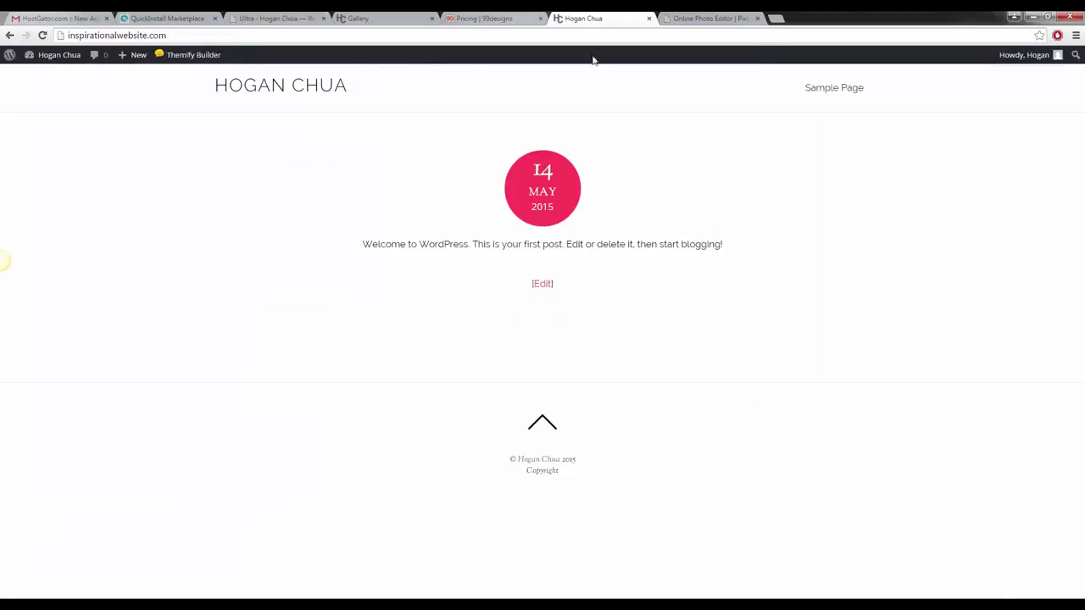
pyautogui.click(42, 35)
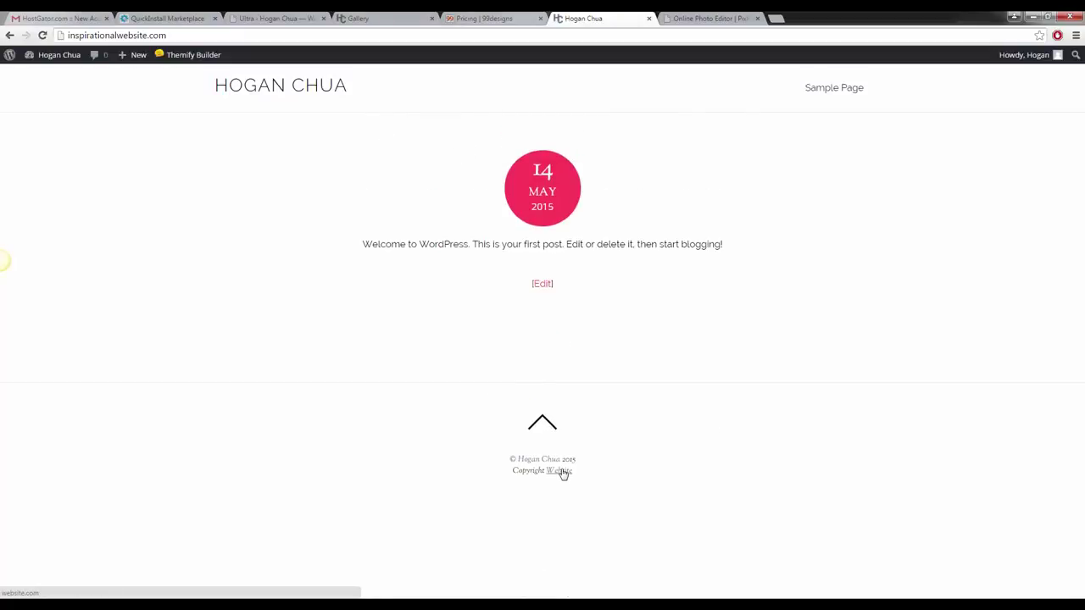
pyautogui.click(166, 18)
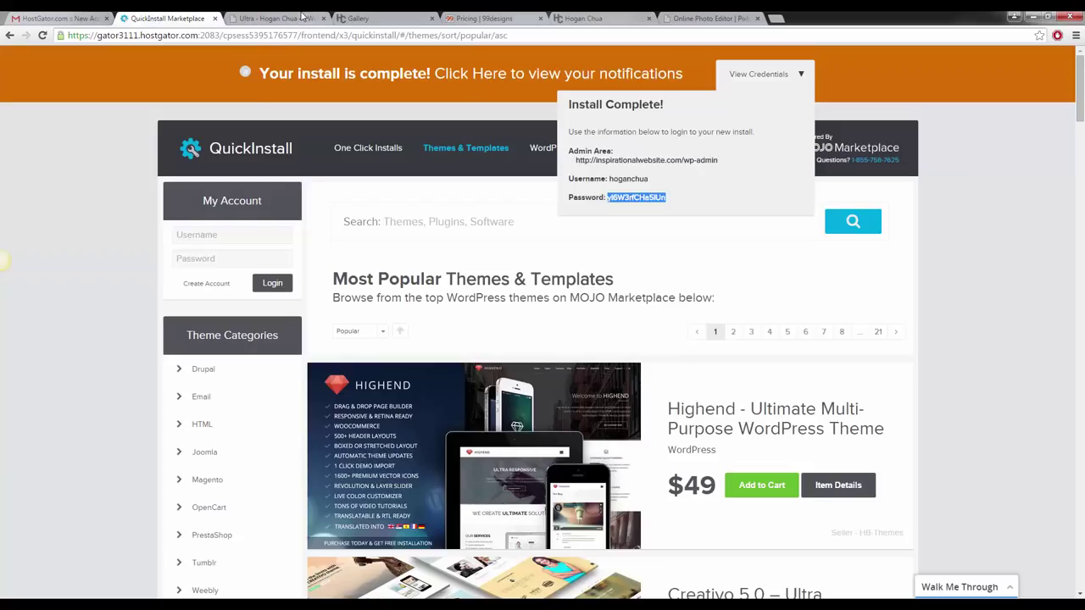
# Step: Revert Footer Text 2 to plain 'Copyright', save it, and open the Social Links settings
pyautogui.click(303, 15)
pyautogui.moveTo(515, 342); pyautogui.dragTo(302, 344)
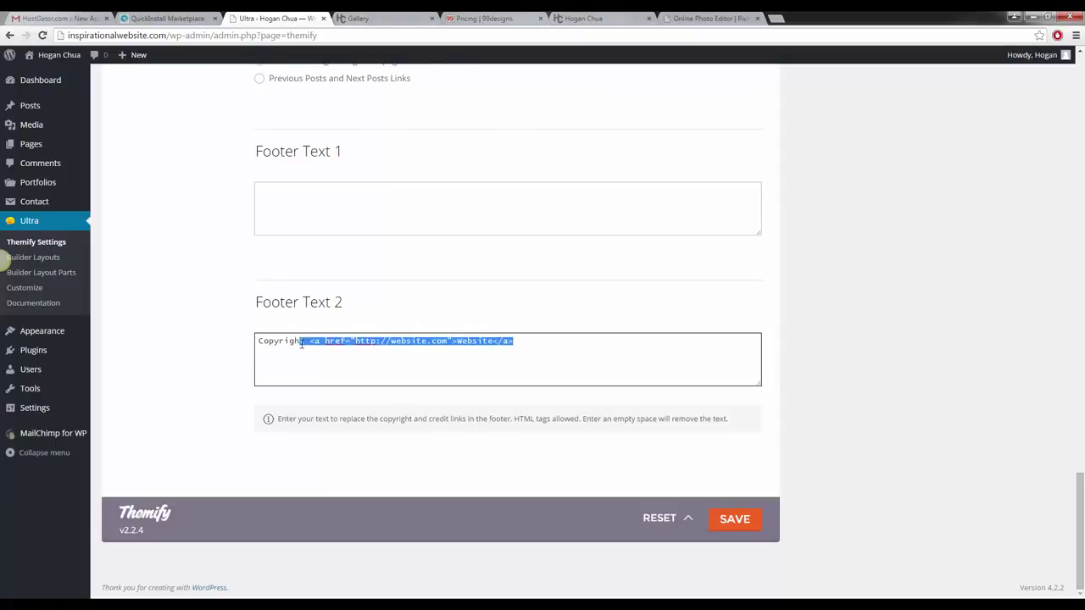
pyautogui.press('BackSpace')
pyautogui.click(734, 519)
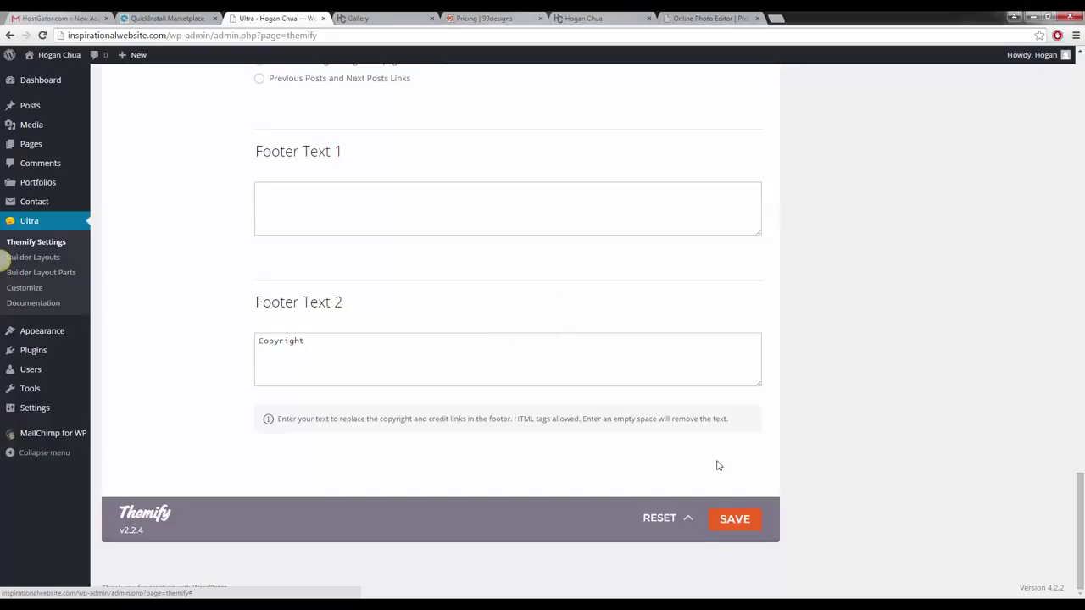
pyautogui.moveTo(1079, 500); pyautogui.dragTo(1064, 55)
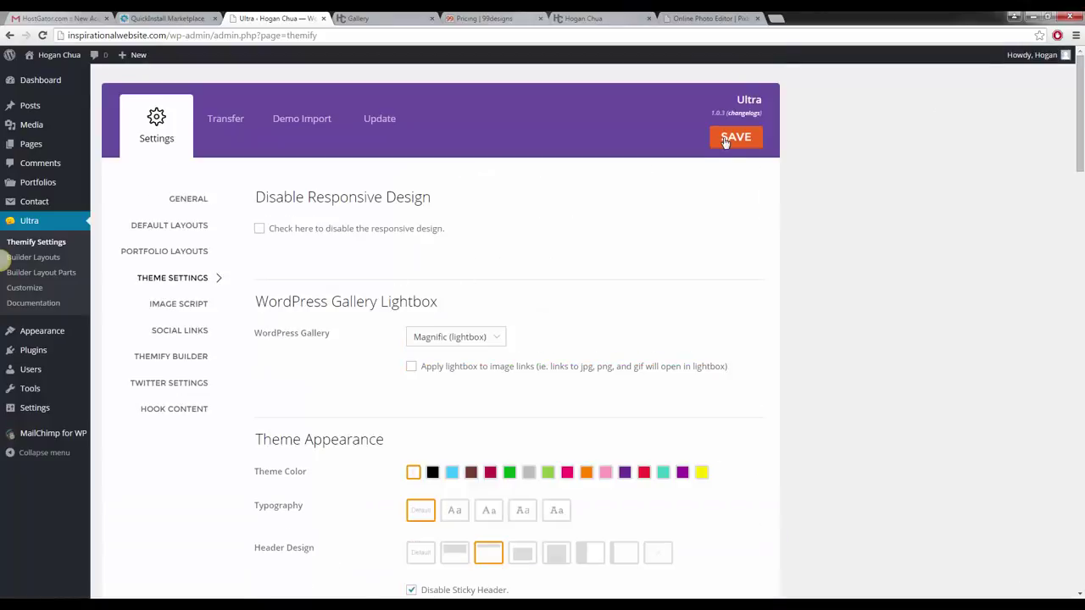
pyautogui.click(182, 333)
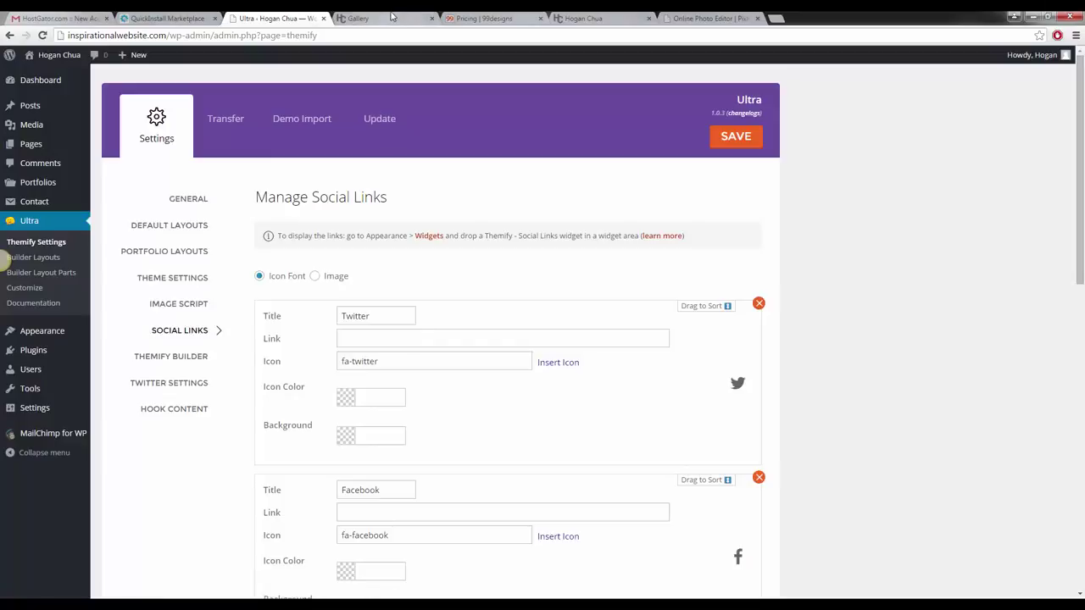
# Step: On the tutorial site, open the blog post 'How to Create a WordPress Website in 2015'
pyautogui.click(594, 18)
pyautogui.click(384, 18)
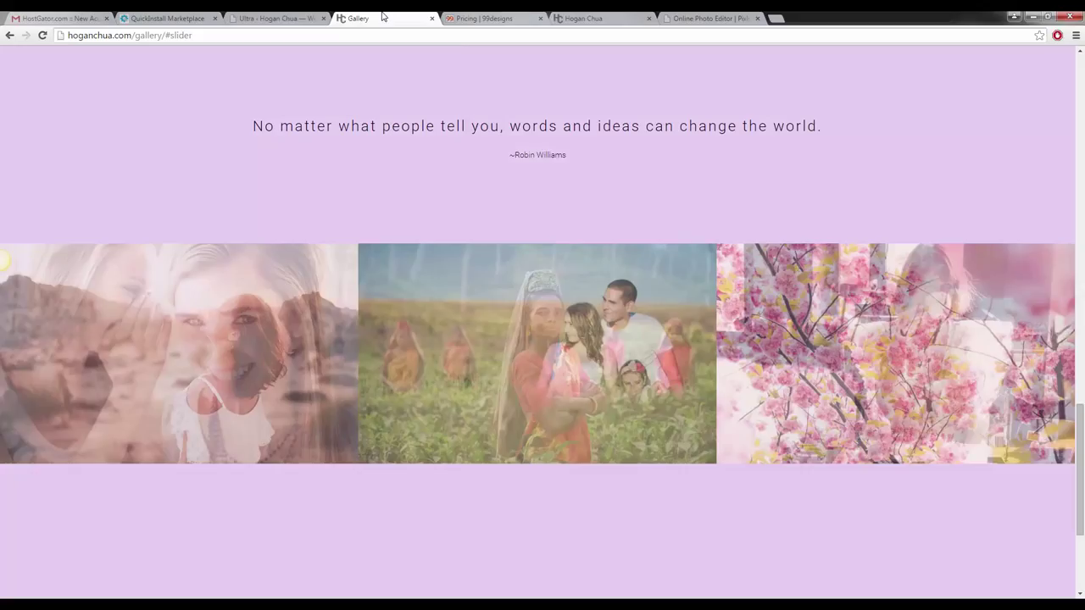
pyautogui.moveTo(1084, 422); pyautogui.dragTo(1083, 66)
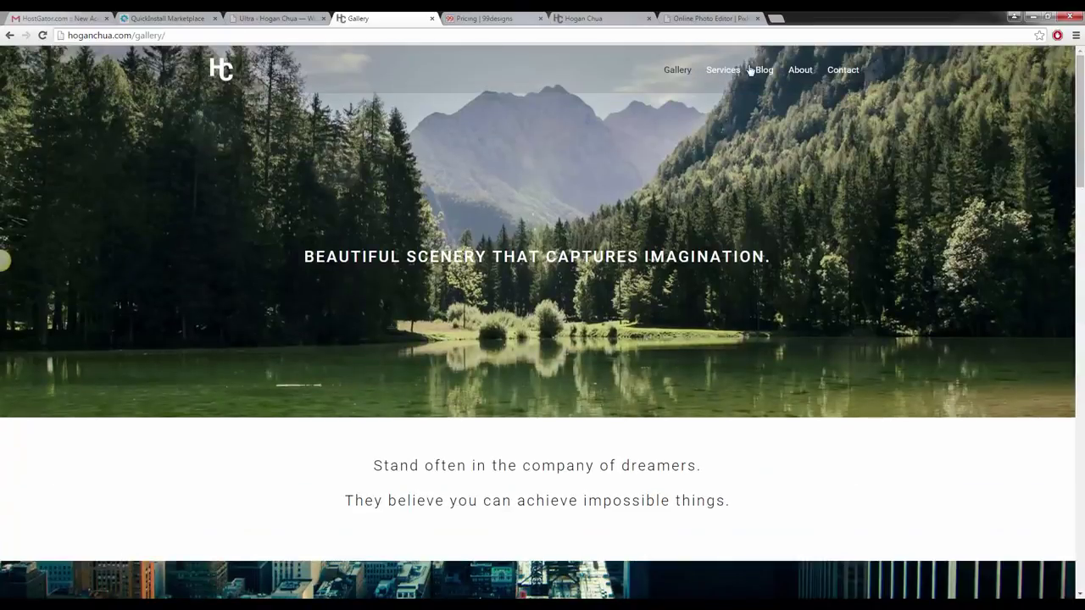
pyautogui.click(768, 72)
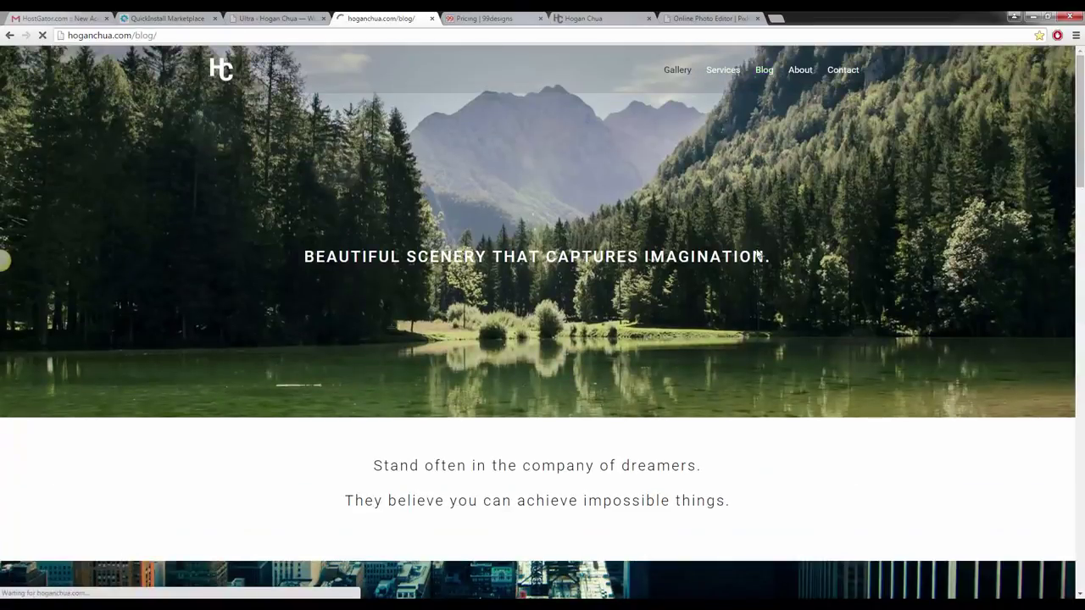
pyautogui.scroll(-1, 474, 314)
pyautogui.scroll(-6, 473, 315)
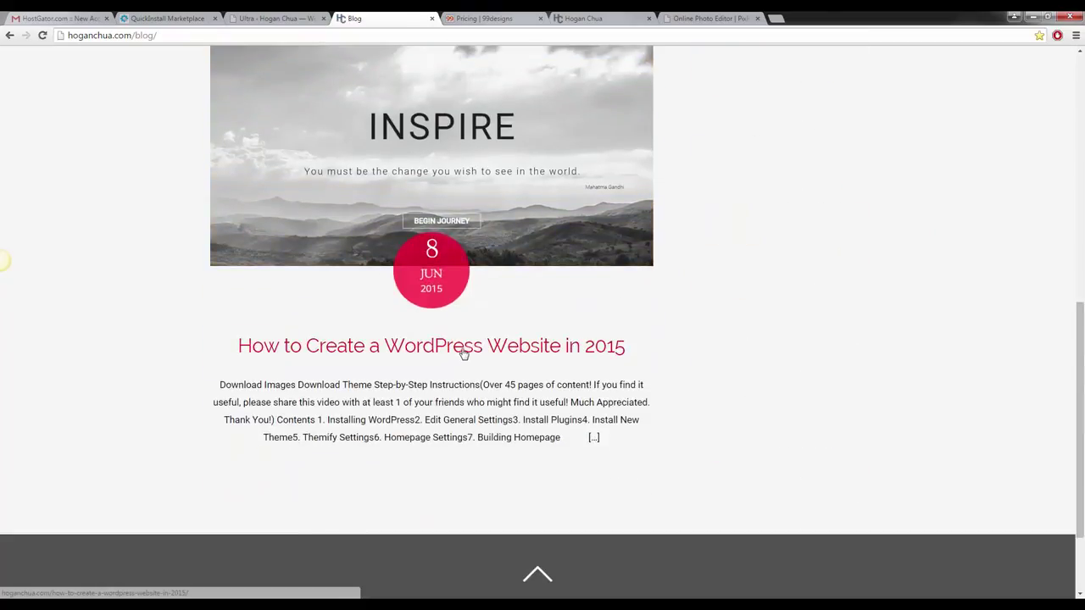
pyautogui.click(467, 349)
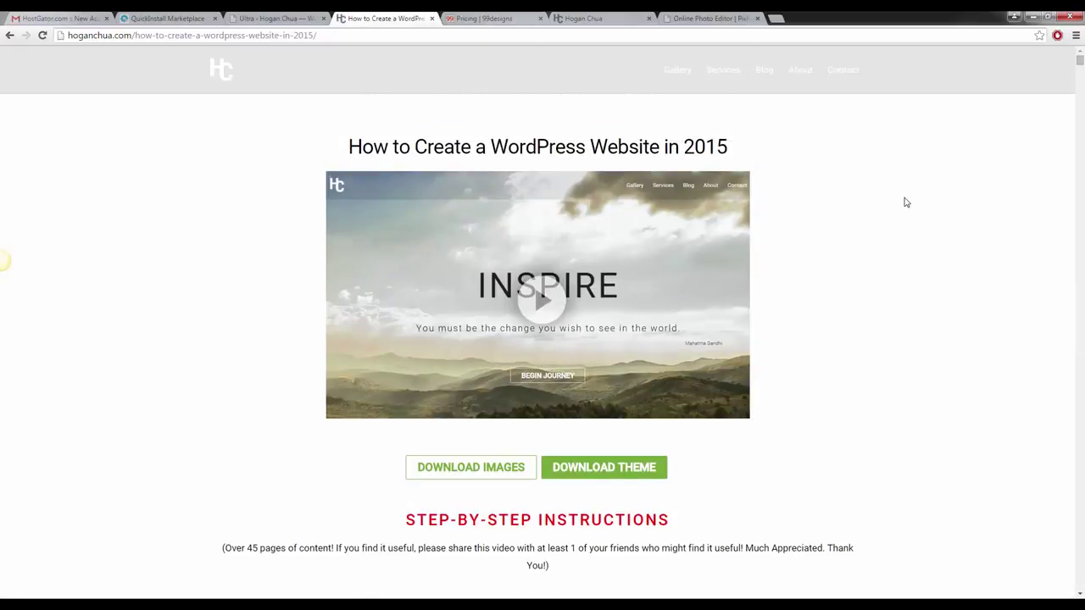
# Step: Copy the Twitter profile URL from the post's Themify Settings section and return to WordPress
pyautogui.scroll(-4, 909, 201)
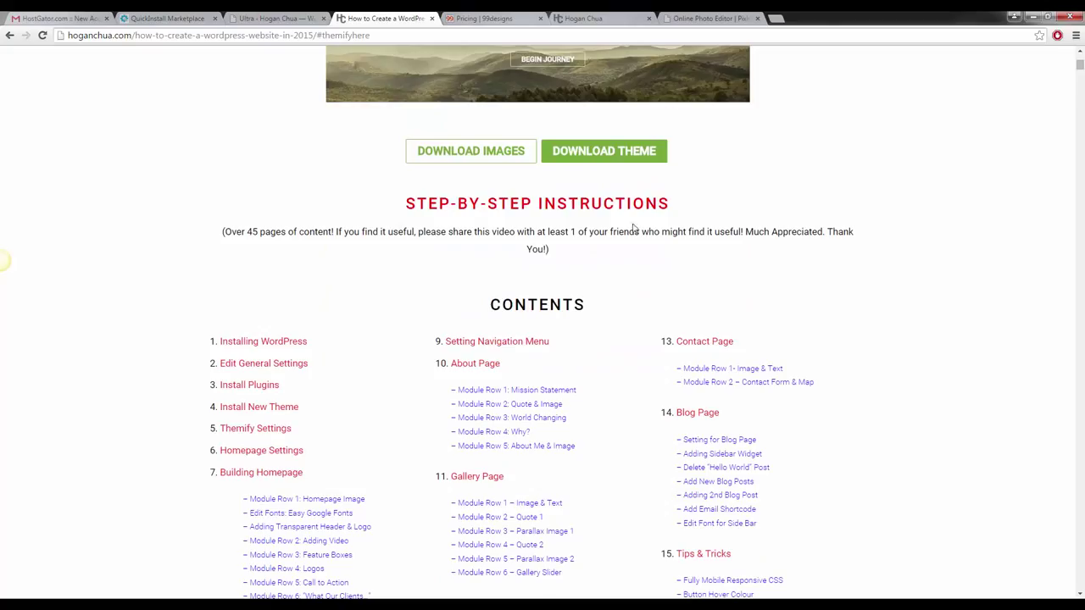
pyautogui.click(262, 430)
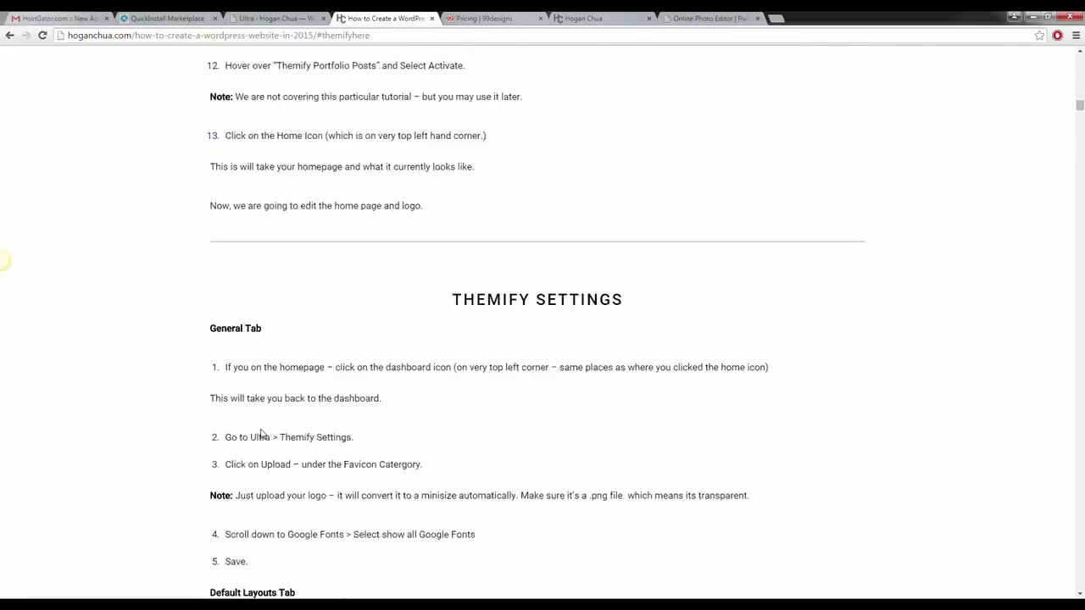
pyautogui.scroll(-12, 262, 434)
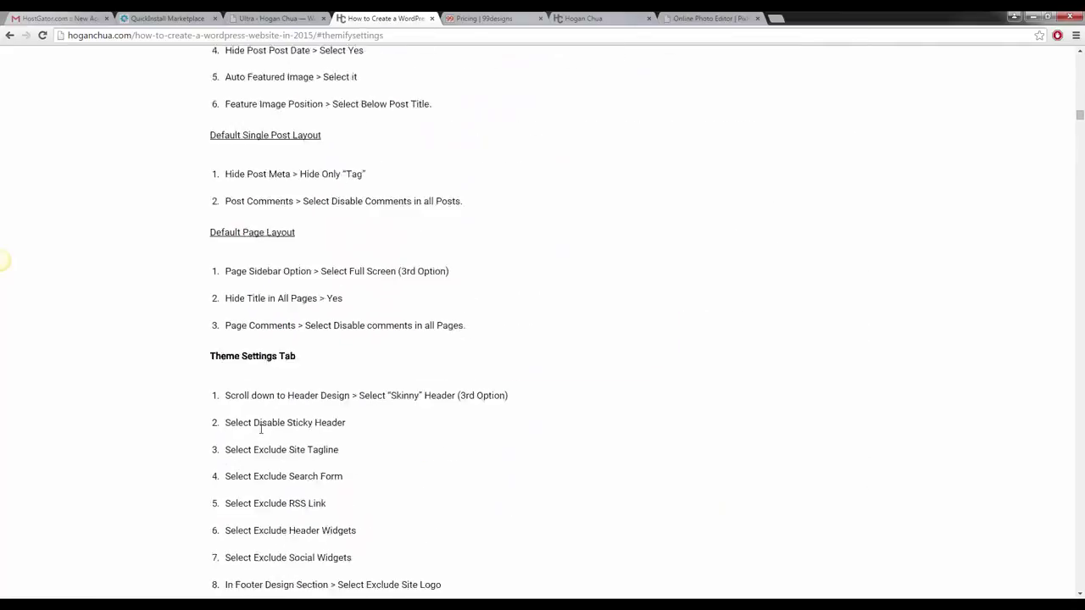
pyautogui.scroll(-6, 262, 423)
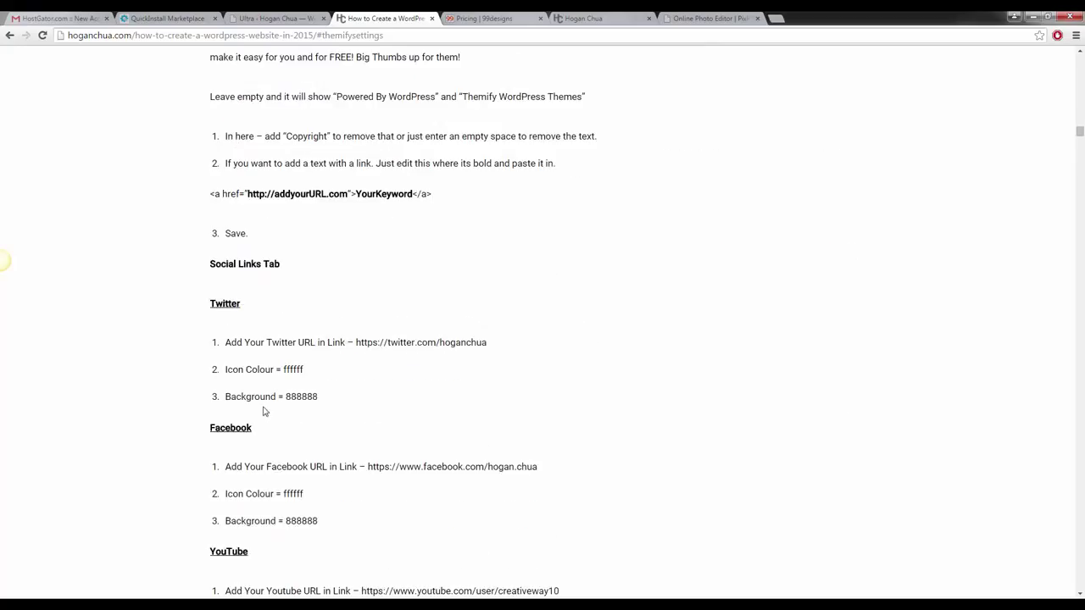
pyautogui.moveTo(211, 263); pyautogui.dragTo(302, 268)
pyautogui.moveTo(501, 351); pyautogui.dragTo(357, 343)
pyautogui.rightClick(357, 343)
pyautogui.click(381, 351)
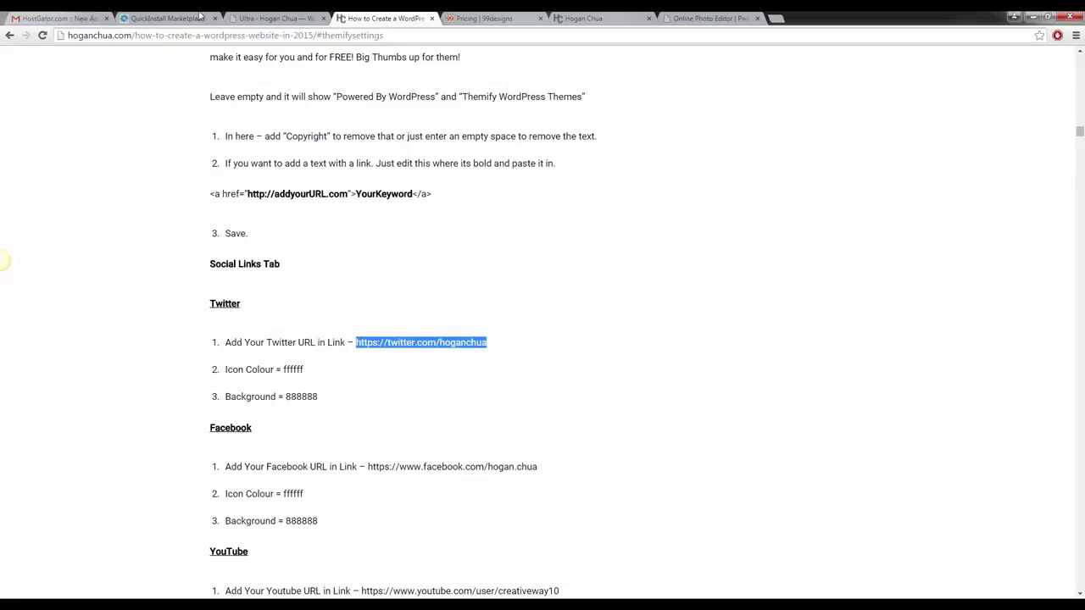
pyautogui.click(200, 17)
pyautogui.click(252, 16)
# Step: Paste the copied Twitter profile URL into the Twitter Link field
pyautogui.rightClick(379, 342)
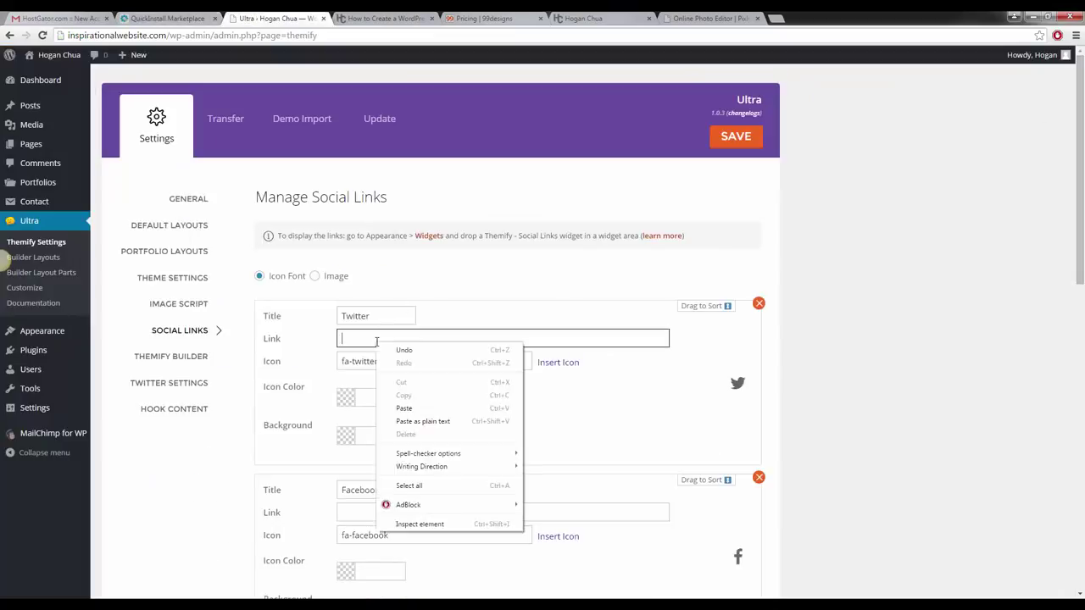
pyautogui.click(404, 421)
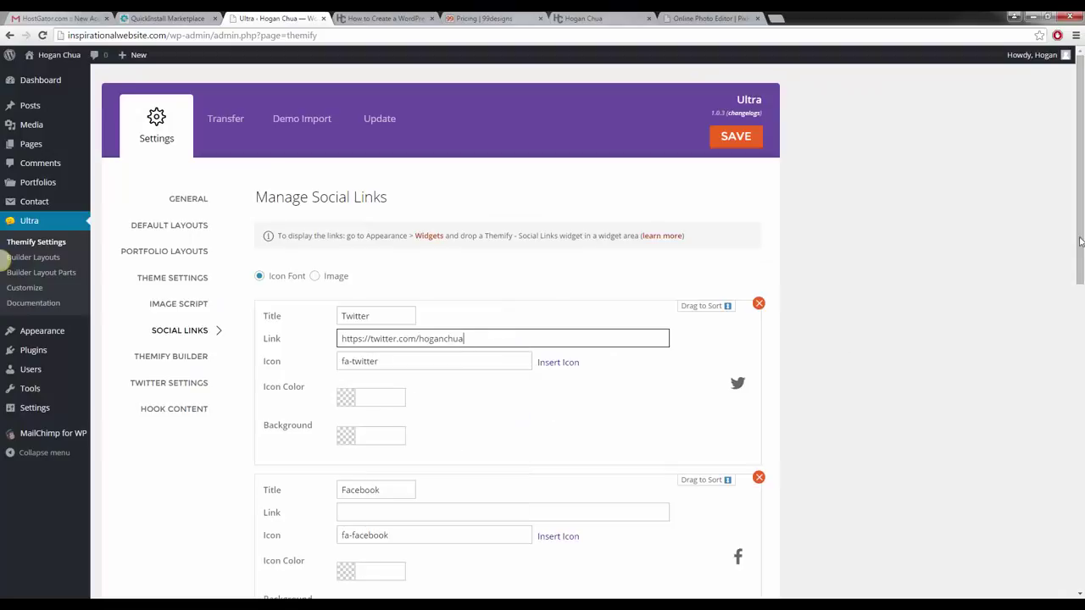
pyautogui.moveTo(1079, 242); pyautogui.dragTo(1080, 344)
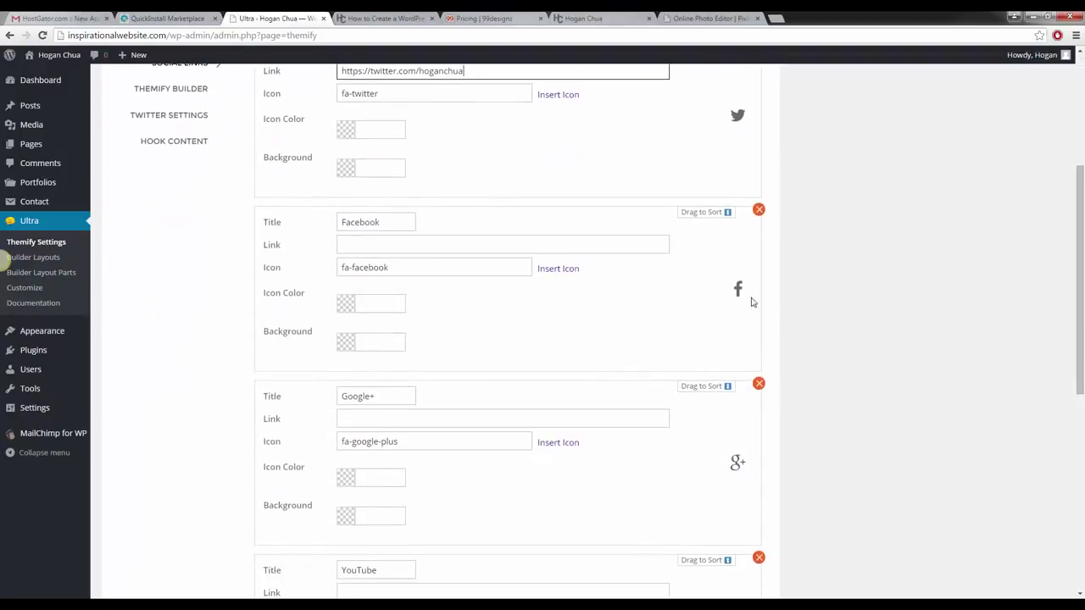
pyautogui.scroll(-2, 805, 390)
pyautogui.scroll(5, 1077, 410)
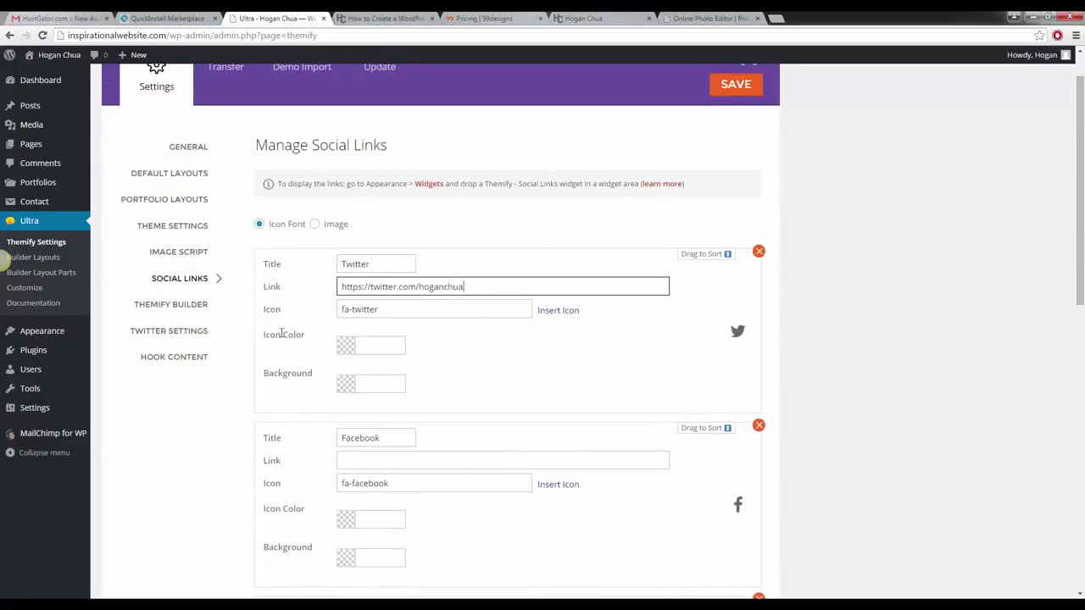
# Step: Try reddish colours for Twitter: icon 8f3f3f and background 944646
pyautogui.click(344, 346)
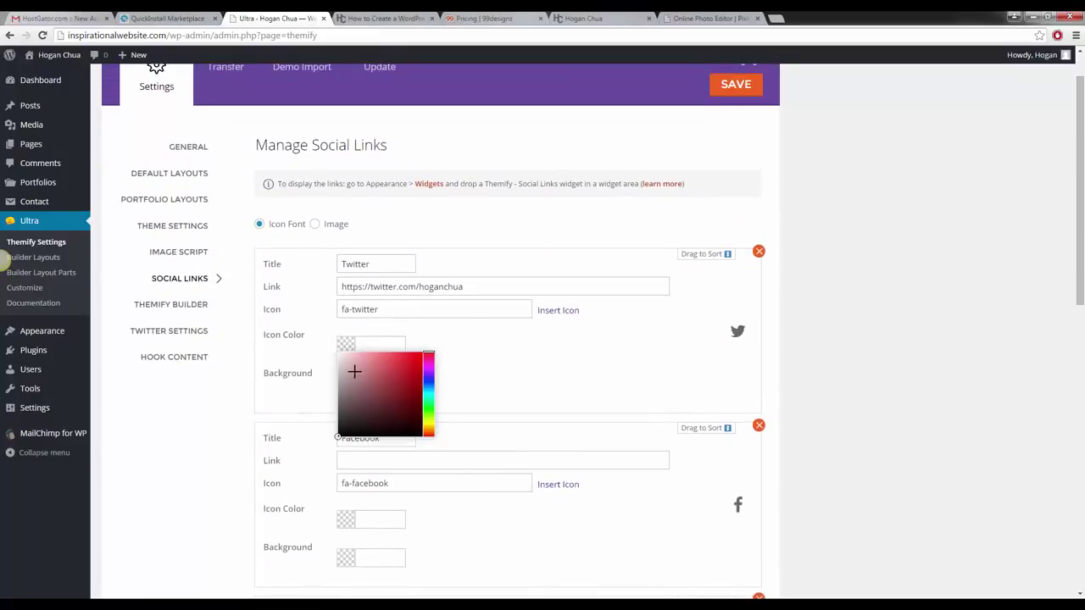
pyautogui.moveTo(378, 397)
pyautogui.mouseDown()
pyautogui.moveTo(405, 372)
pyautogui.moveTo(385, 389)
pyautogui.mouseUp()
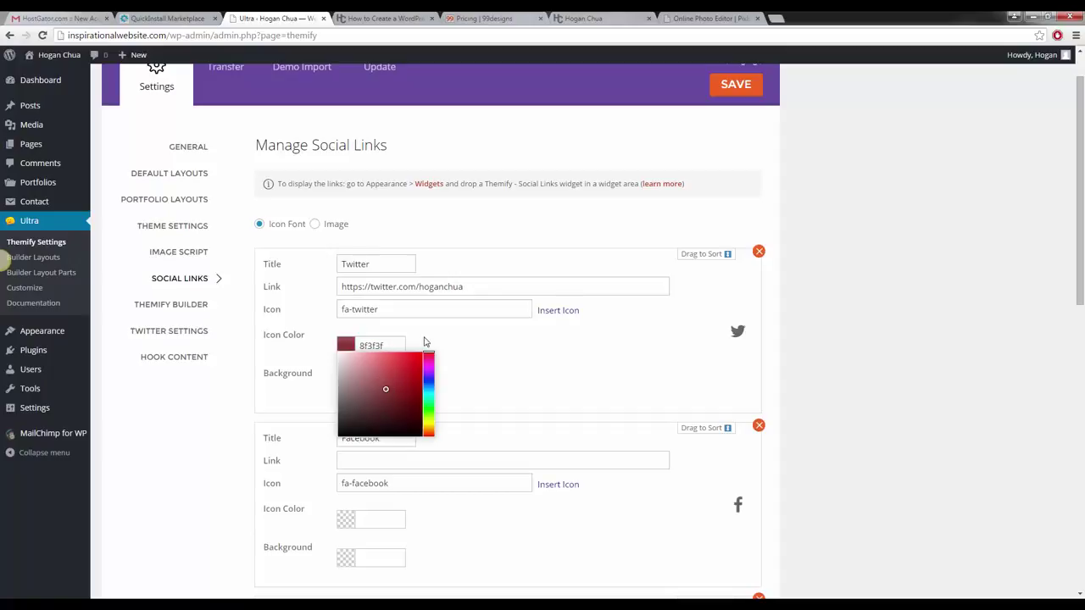
pyautogui.click(426, 341)
pyautogui.click(347, 383)
pyautogui.moveTo(371, 429); pyautogui.dragTo(382, 426)
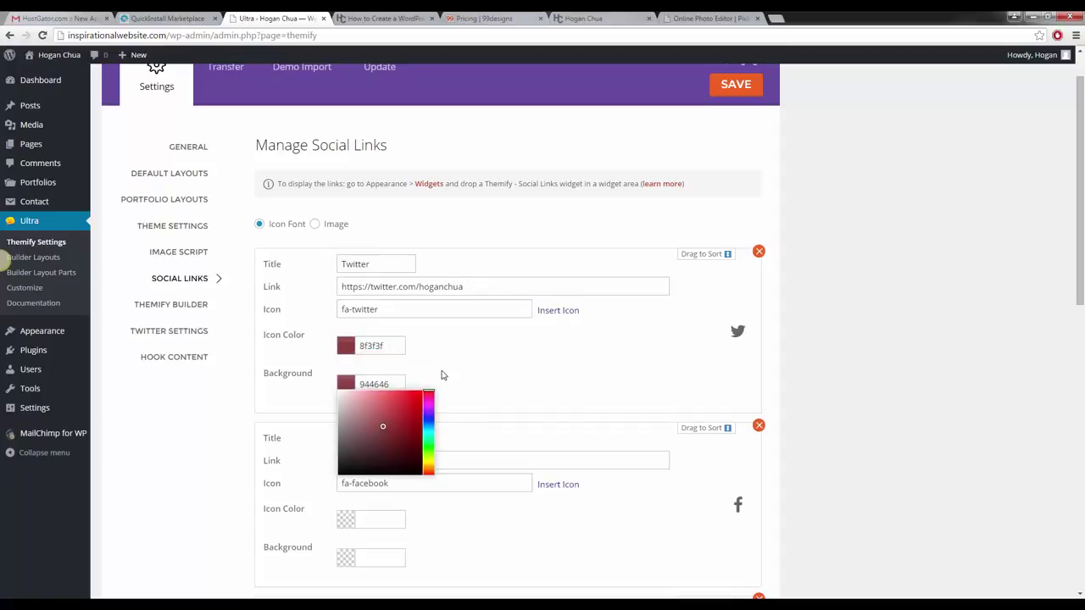
pyautogui.click(442, 375)
# Step: Replace Twitter's icon colour with ffffff and clear its background colour value
pyautogui.moveTo(400, 346); pyautogui.dragTo(223, 336)
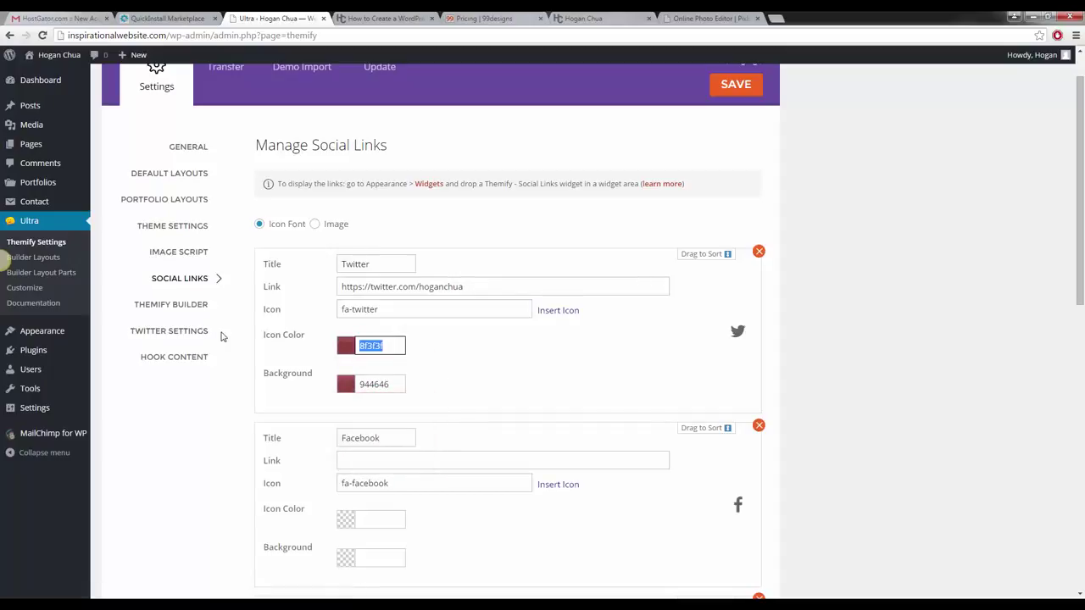
pyautogui.press('BackSpace')
pyautogui.write('ffffff')
pyautogui.moveTo(395, 384); pyautogui.dragTo(114, 354)
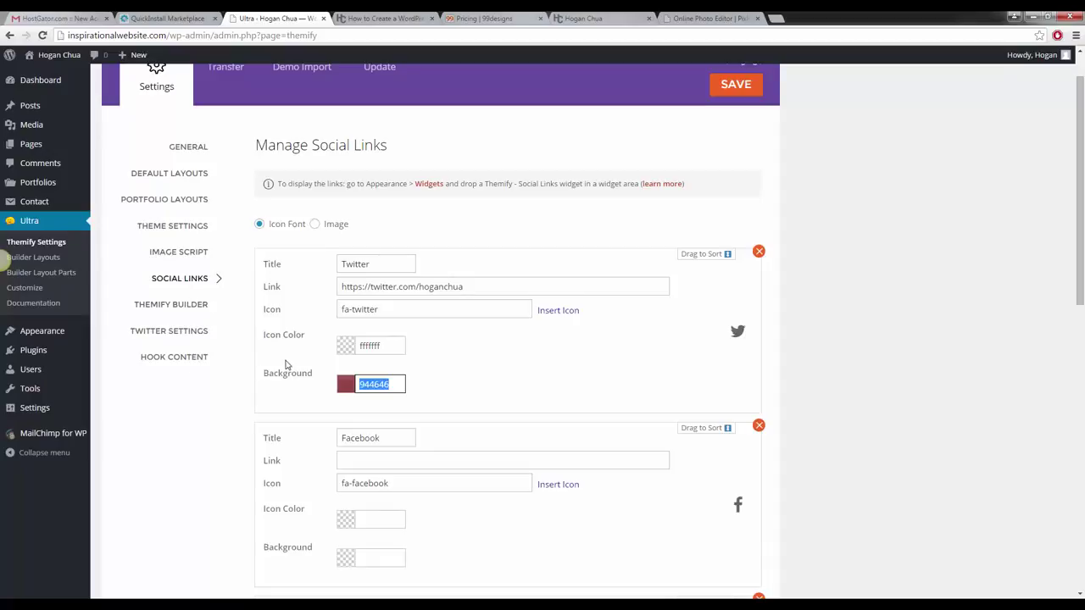
pyautogui.press('BackSpace')
# Step: Commit the grey 888888 background colour for the Twitter link
pyautogui.click(447, 373)
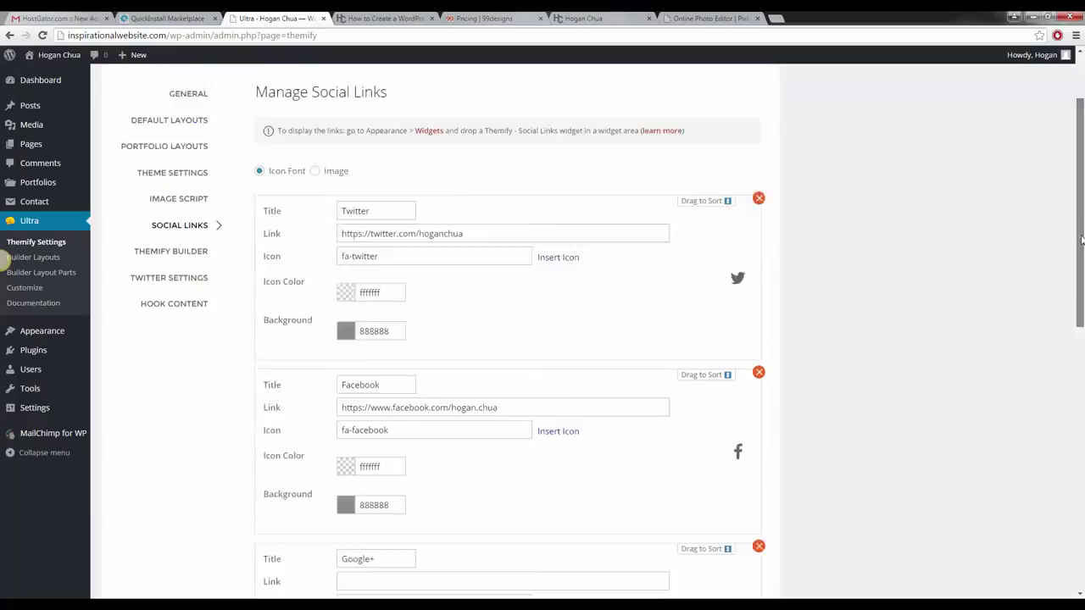
pyautogui.scroll(-3, 1060, 228)
pyautogui.scroll(3, 1060, 228)
pyautogui.scroll(-2, 1060, 238)
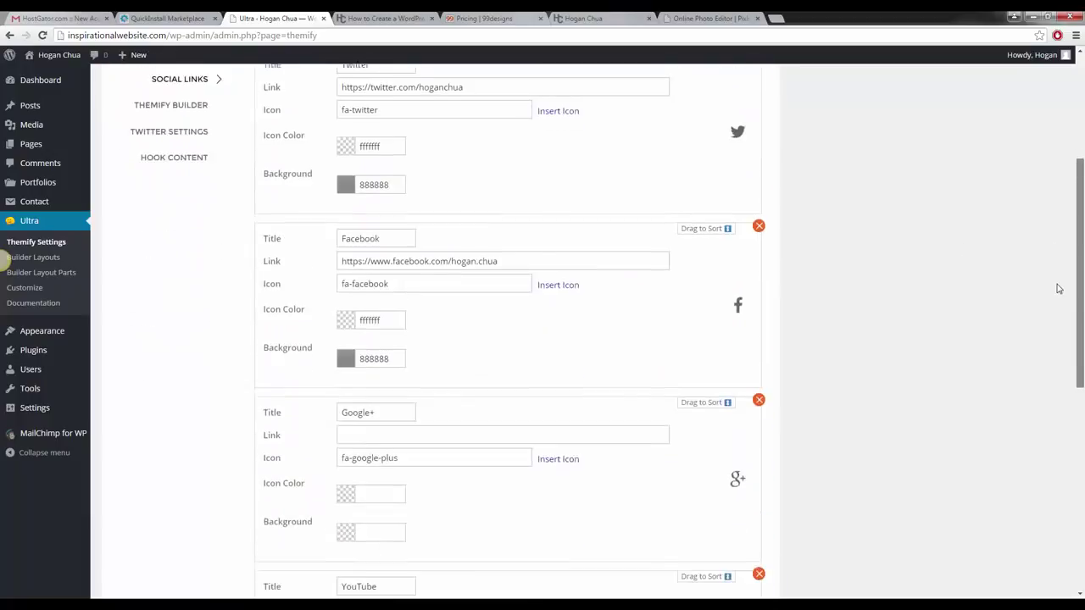
# Step: Review the Facebook URL and YouTube colour values, then save the social links settings
pyautogui.tripleClick(495, 248)
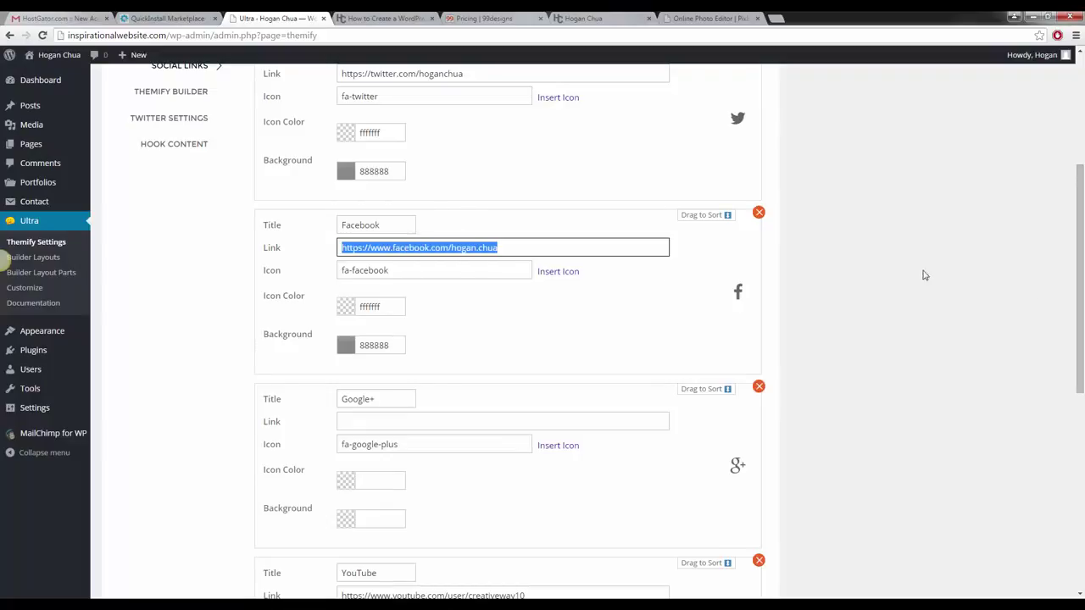
pyautogui.moveTo(1074, 280); pyautogui.dragTo(1075, 352)
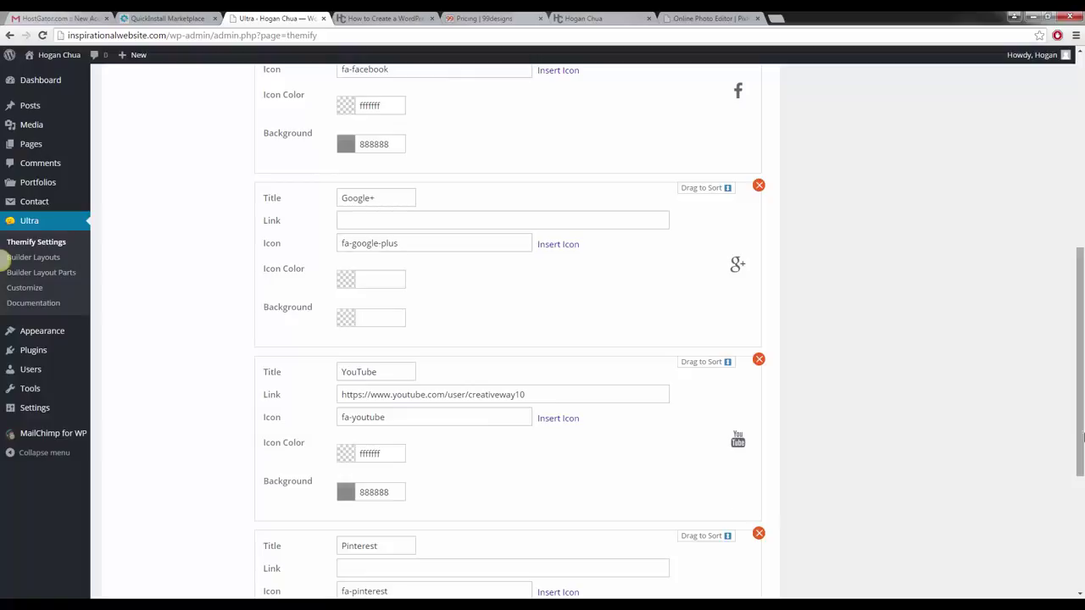
pyautogui.moveTo(403, 456); pyautogui.dragTo(326, 446)
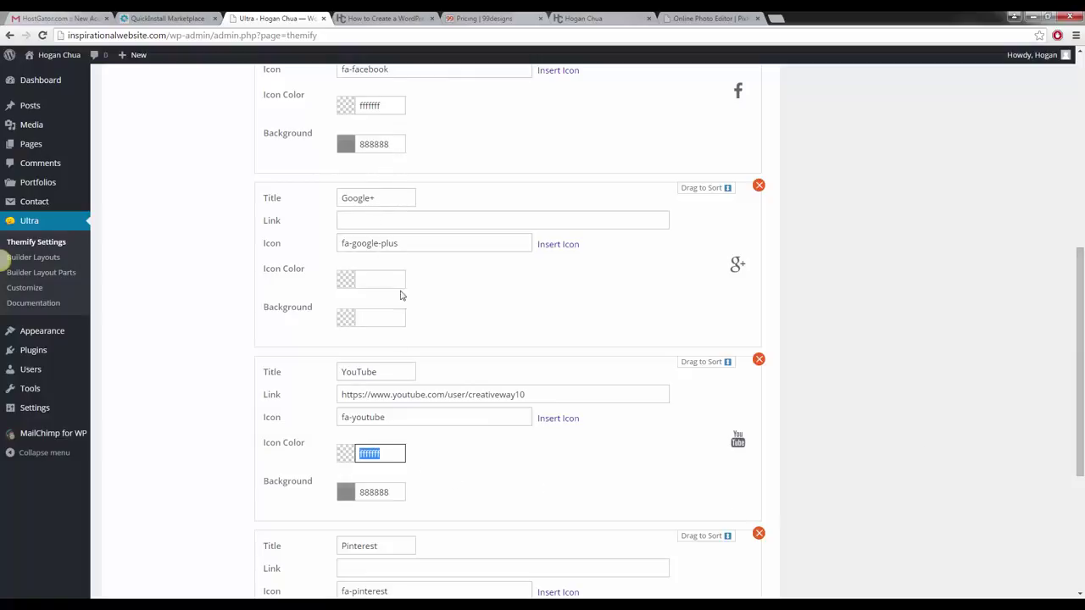
pyautogui.moveTo(396, 492); pyautogui.dragTo(307, 493)
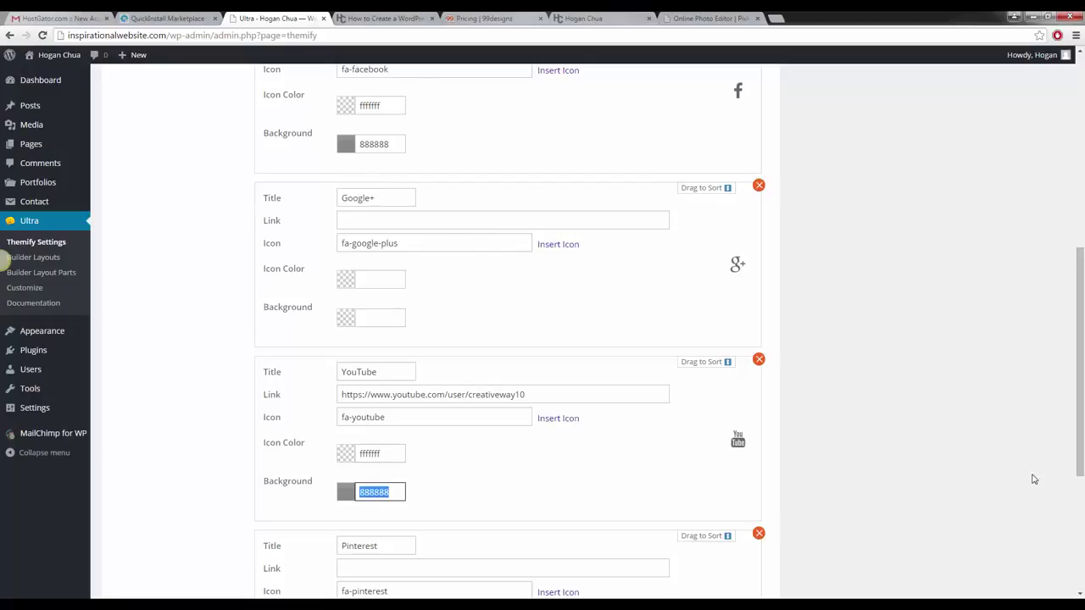
pyautogui.scroll(5, 1063, 311)
pyautogui.scroll(-1, 1055, 286)
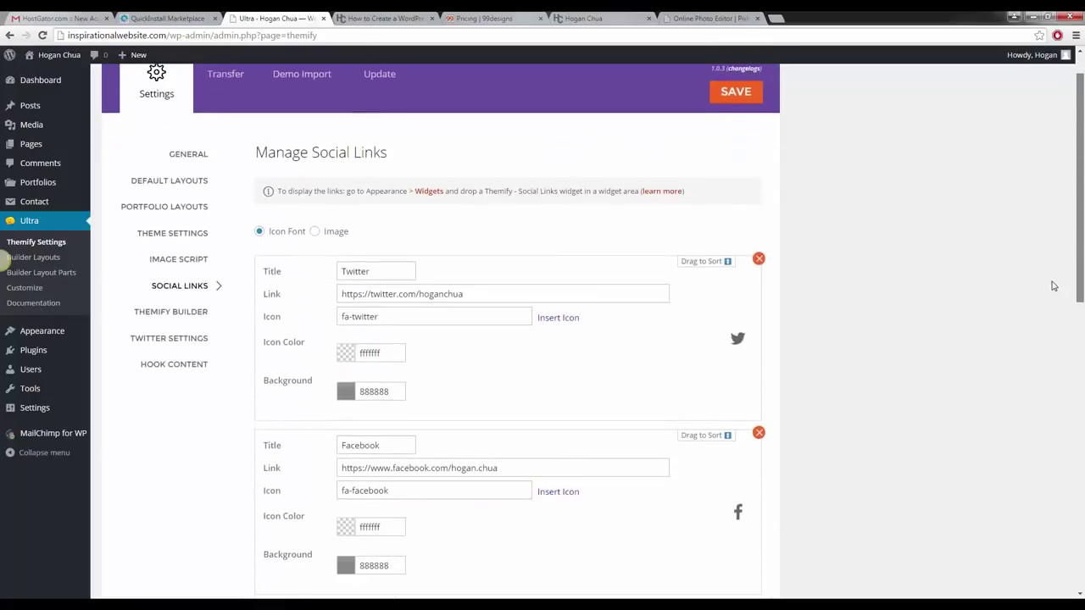
pyautogui.scroll(1, 1053, 281)
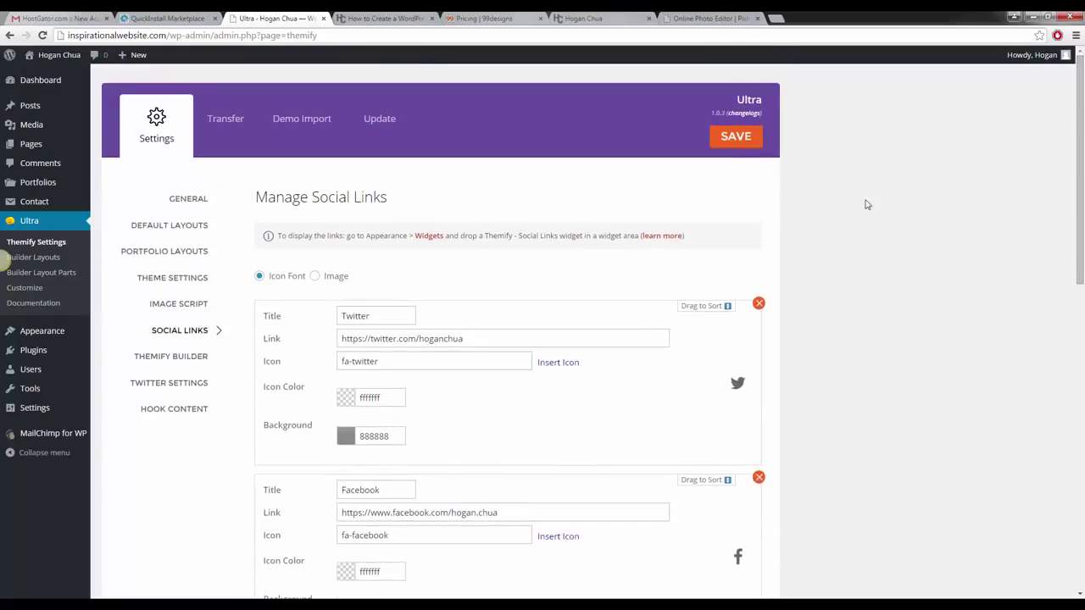
pyautogui.click(757, 143)
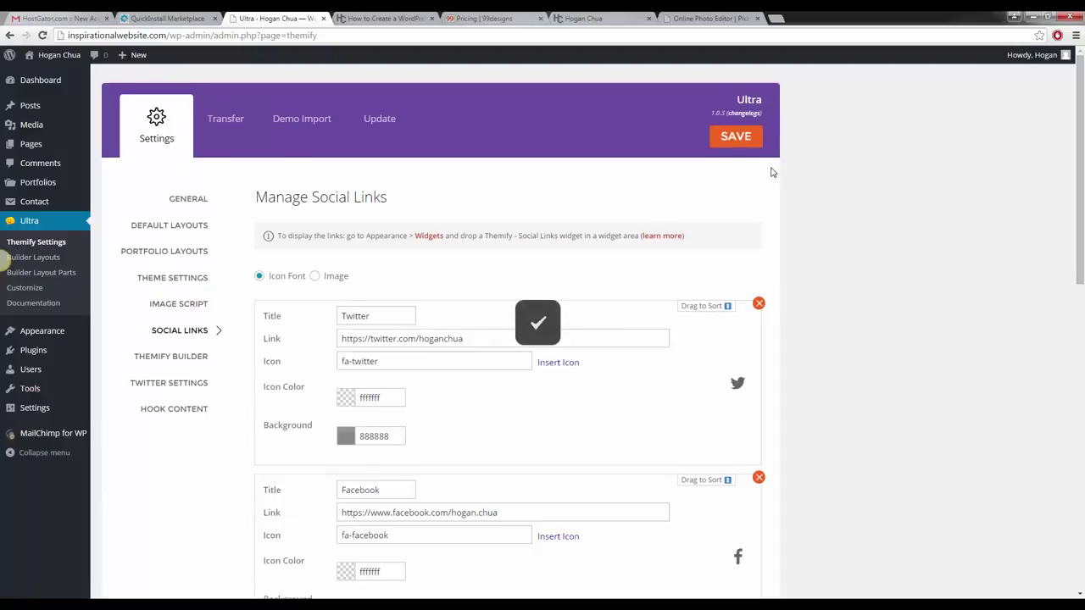
# Step: Visit the live site, then open the Customizer from the admin bar's site-name menu
pyautogui.moveTo(50, 56)
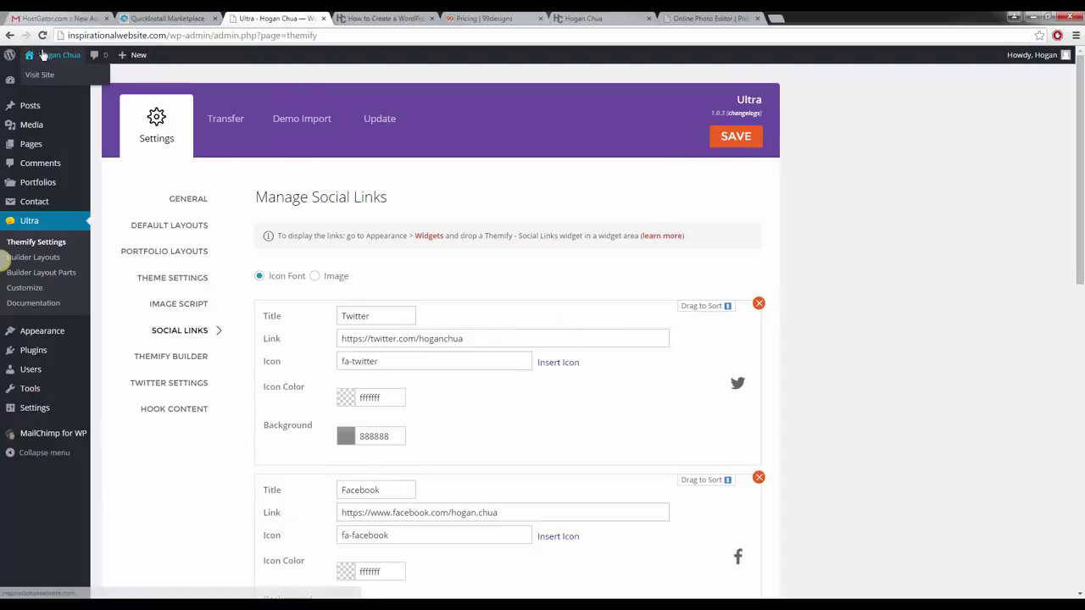
pyautogui.click(42, 76)
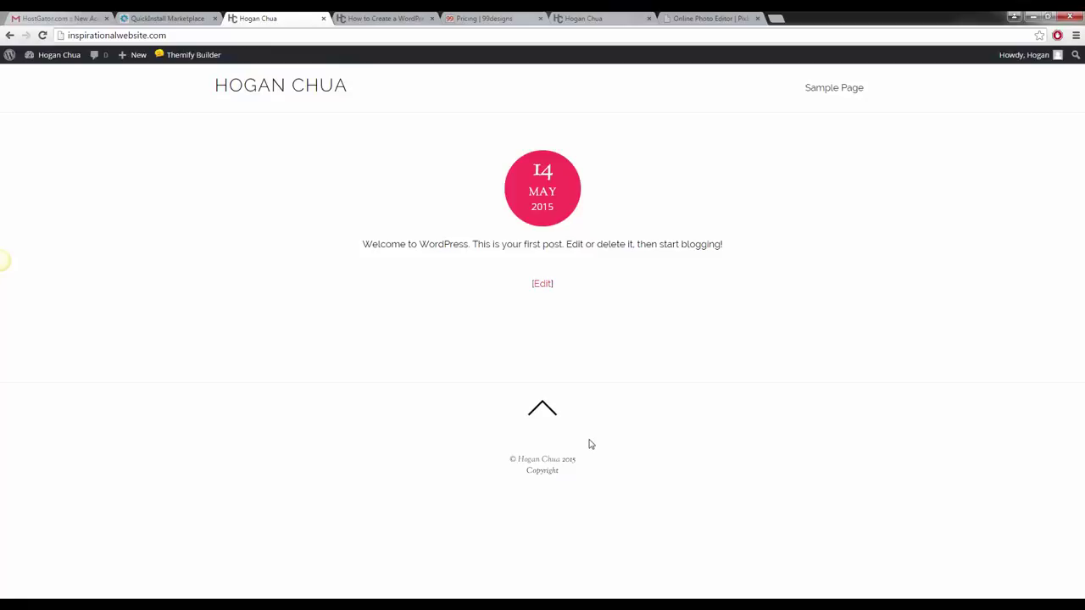
pyautogui.moveTo(57, 56)
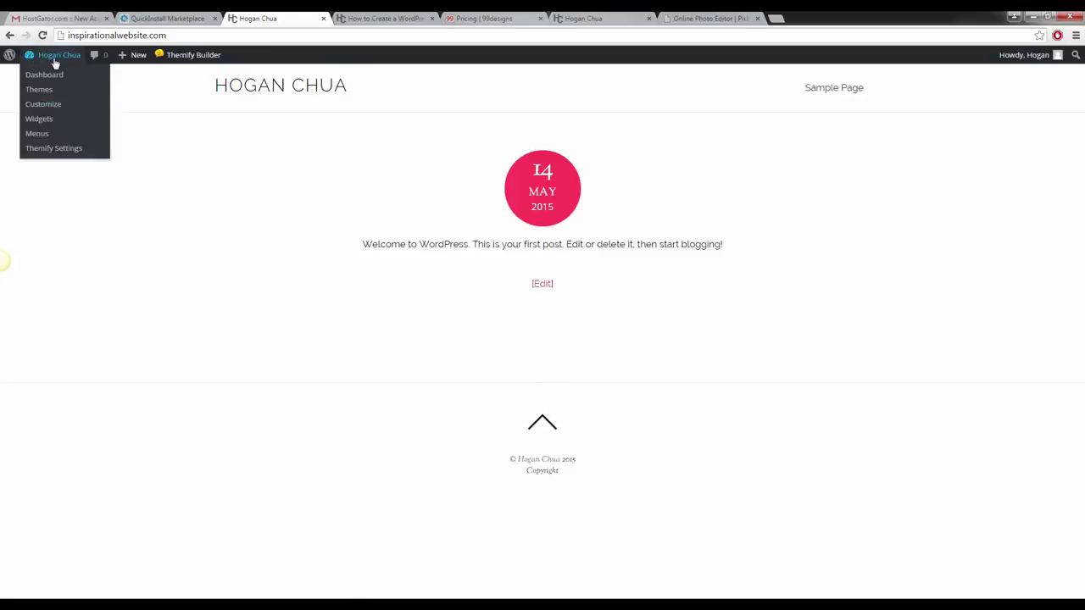
pyautogui.click(53, 108)
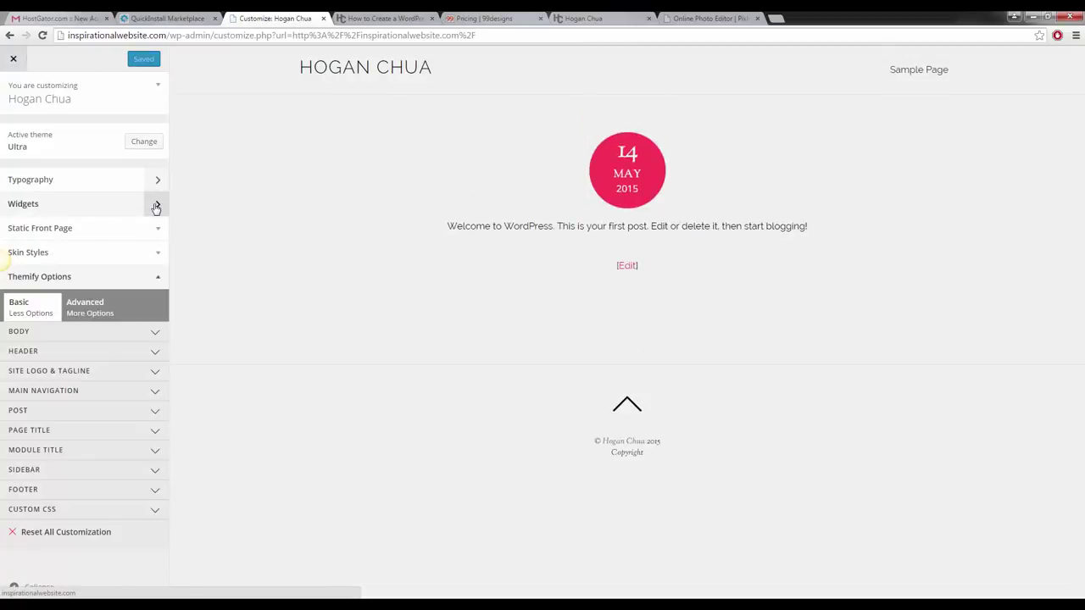
# Step: Add the Themify - Social Links widget to the Footer Social Widget area
pyautogui.click(156, 208)
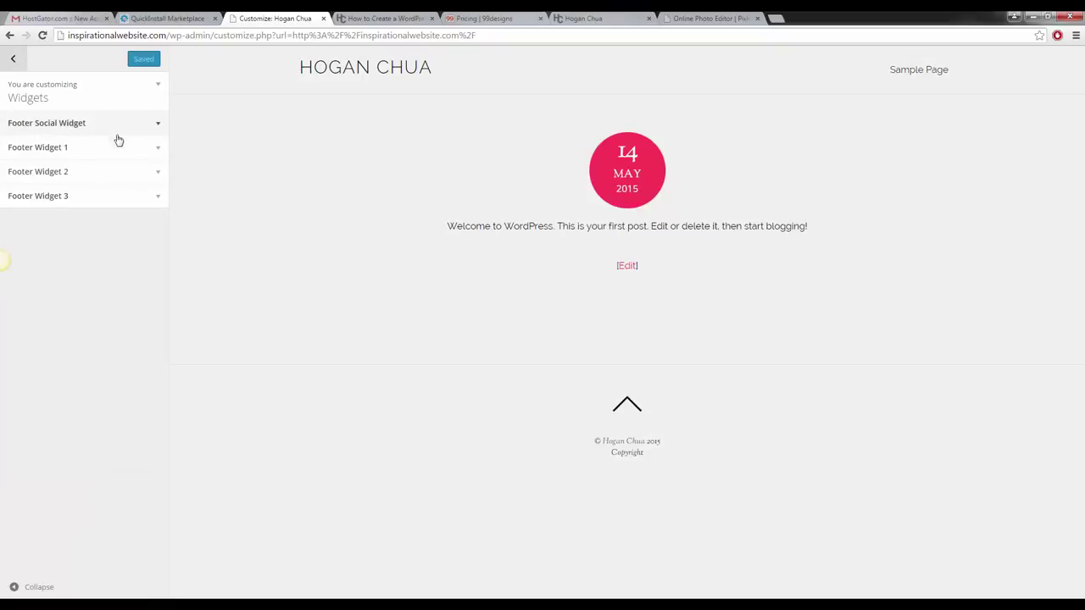
pyautogui.click(159, 124)
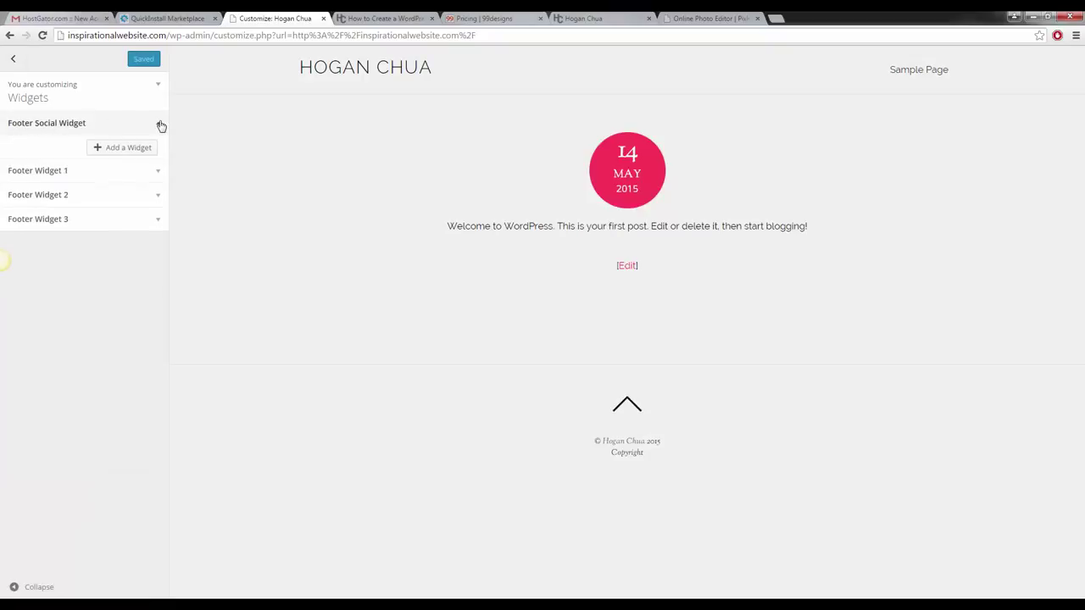
pyautogui.click(141, 155)
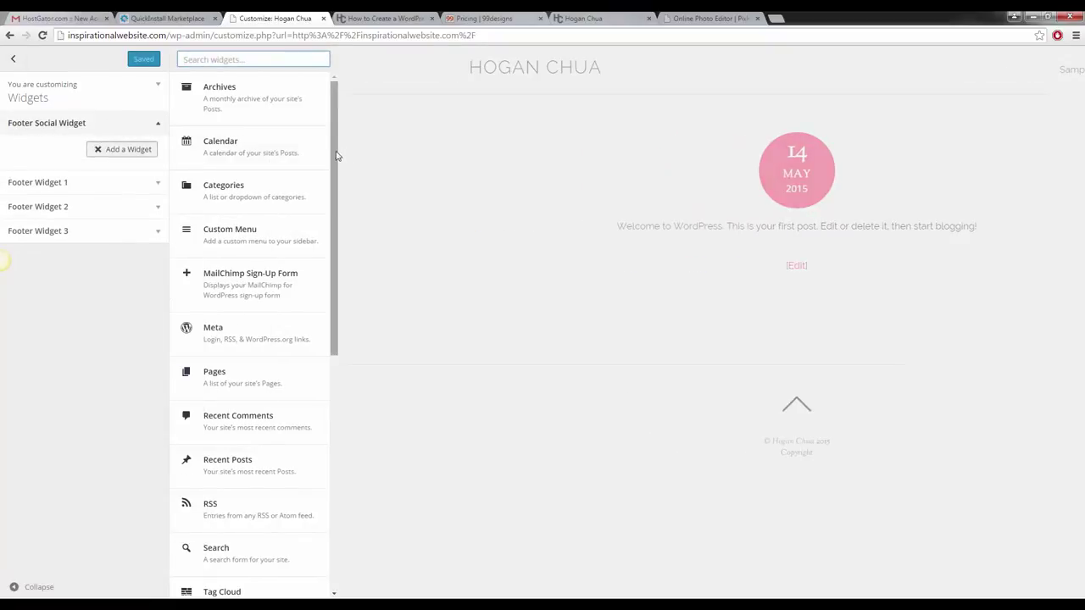
pyautogui.moveTo(336, 157); pyautogui.dragTo(337, 426)
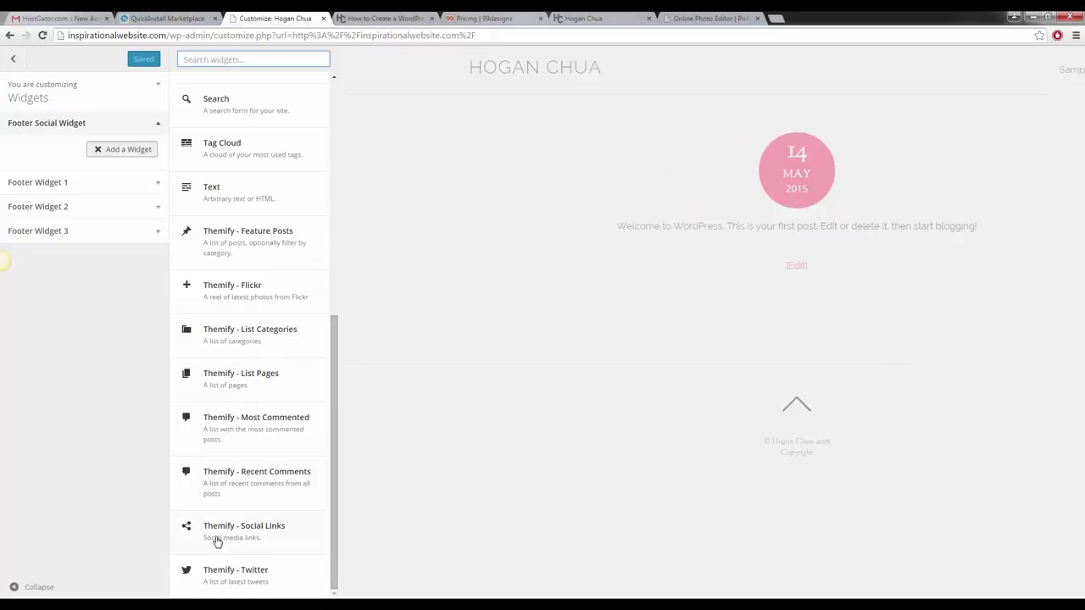
pyautogui.click(297, 539)
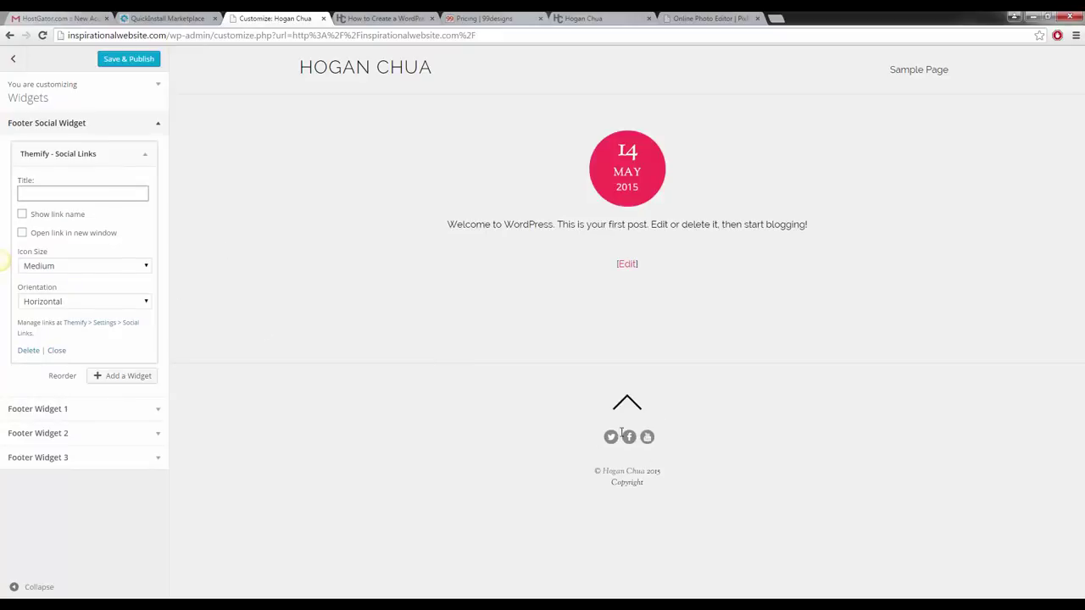
# Step: Set the widget's icon size to Large, publish, and close the Customizer
pyautogui.click(66, 267)
pyautogui.click(45, 303)
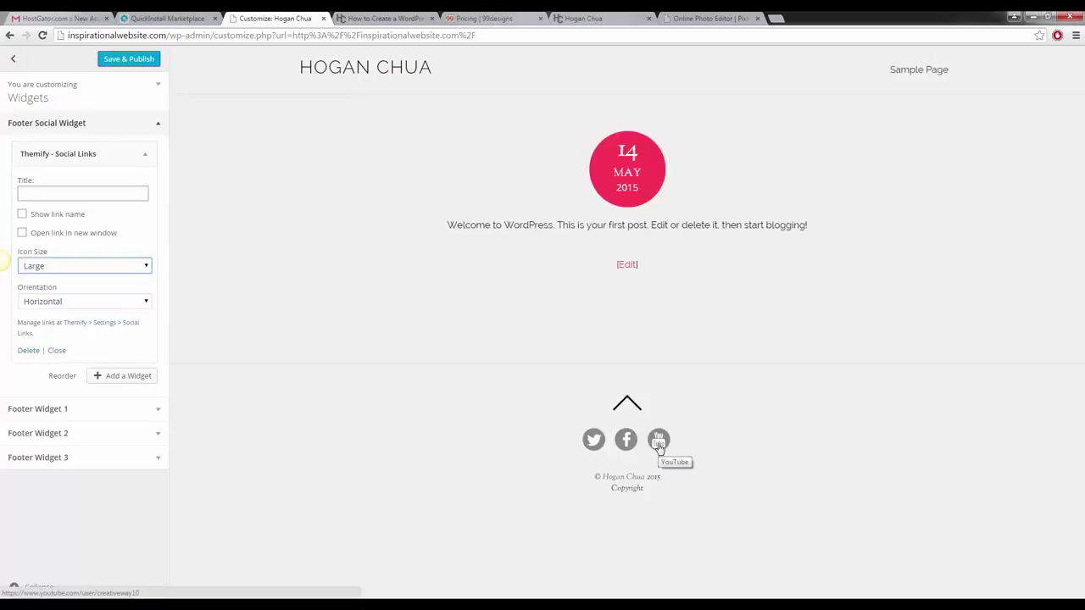
pyautogui.click(110, 64)
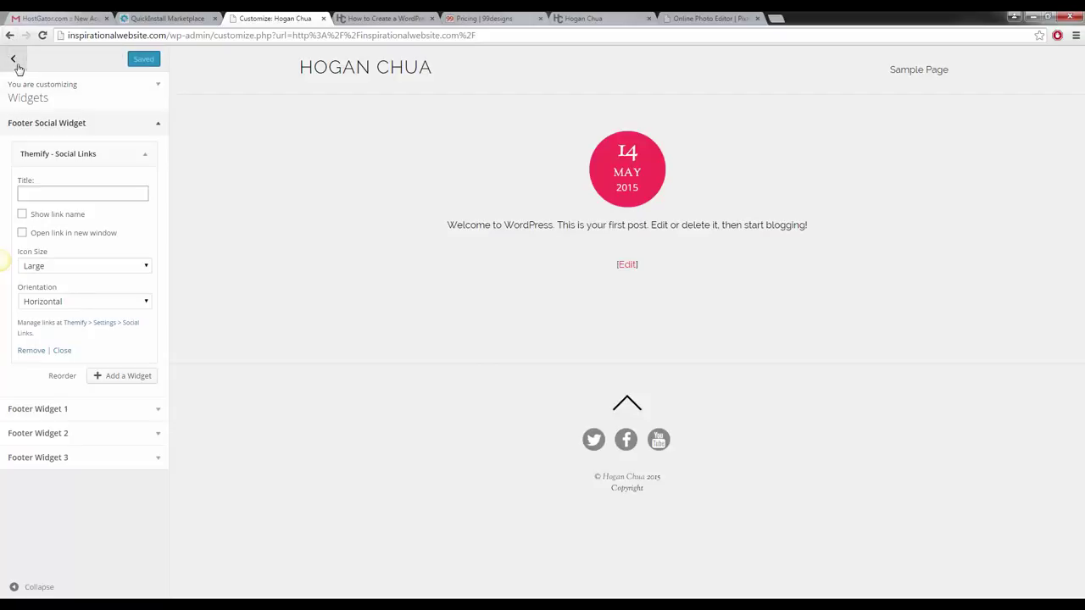
pyautogui.click(13, 62)
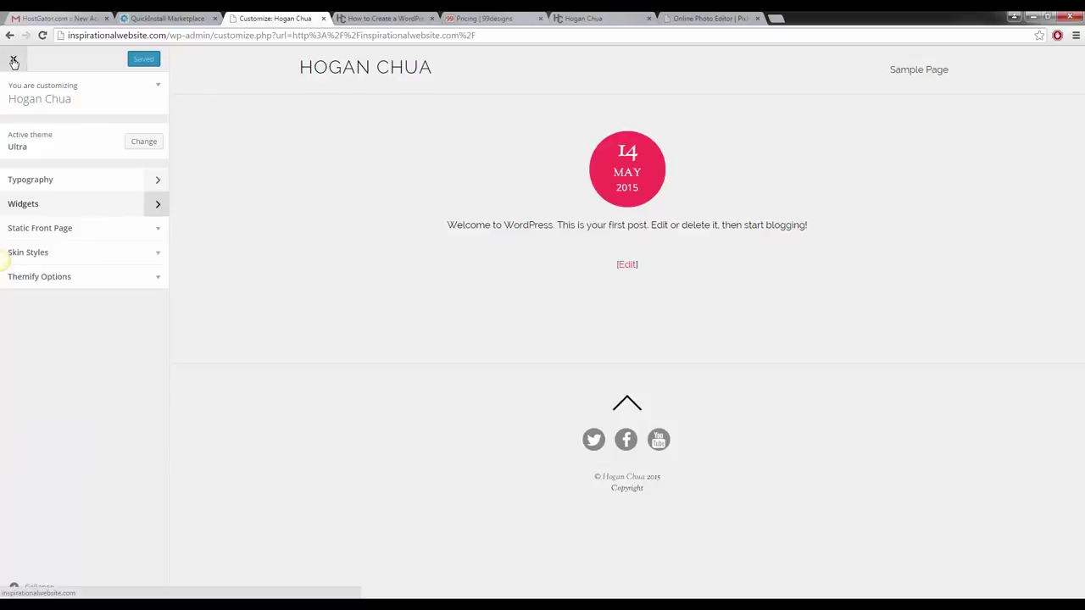
pyautogui.click(13, 62)
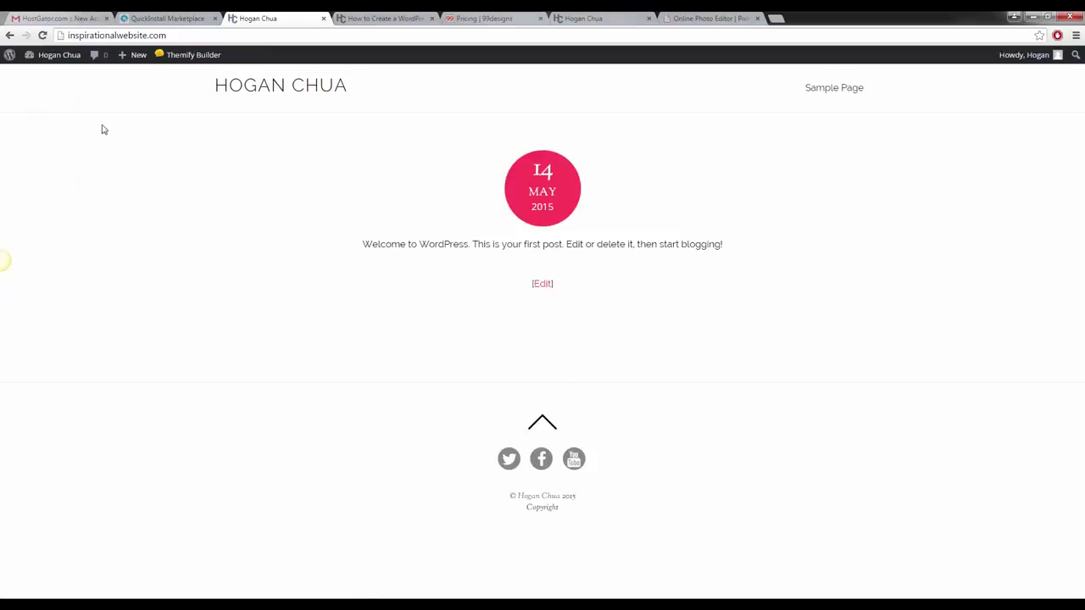
# Step: Go to the admin Dashboard through the site name in the admin bar
pyautogui.moveTo(52, 57)
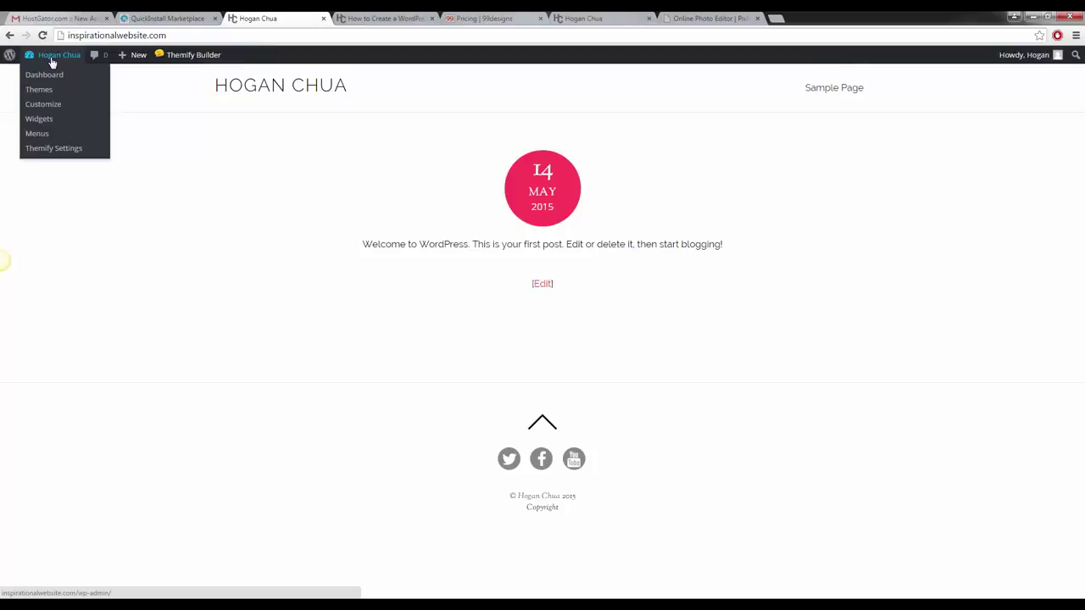
pyautogui.click(50, 59)
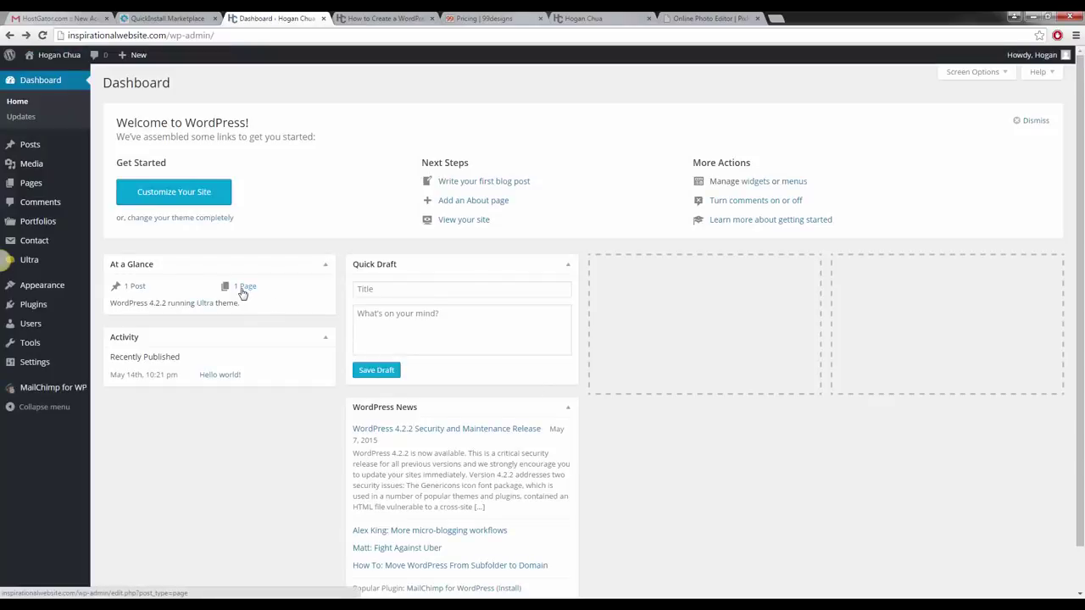
# Step: Trash and permanently delete the Sample Page, then start a new page
pyautogui.moveTo(40, 190)
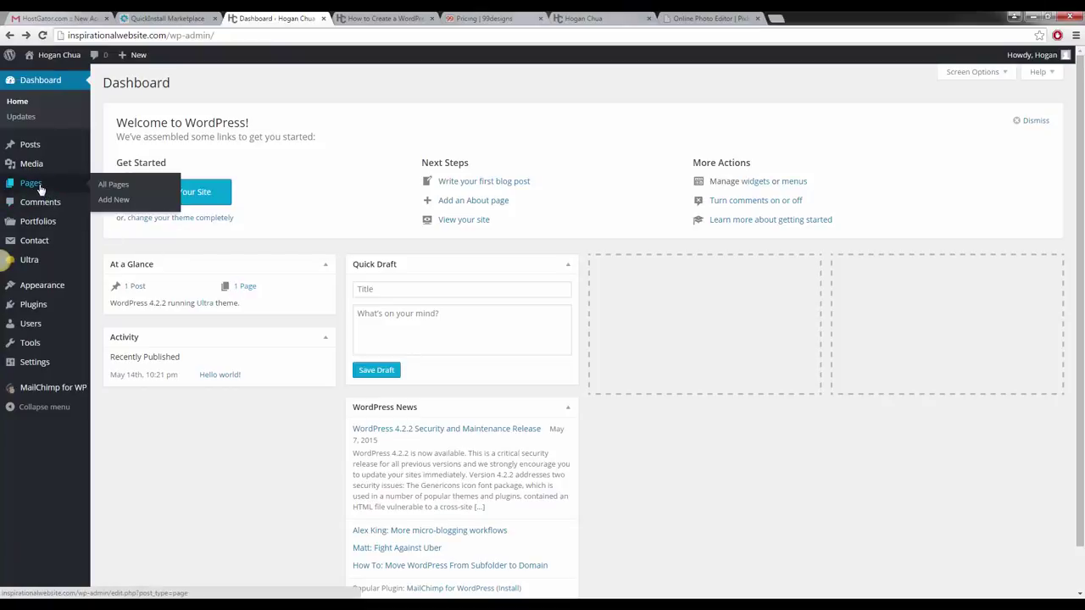
pyautogui.click(117, 187)
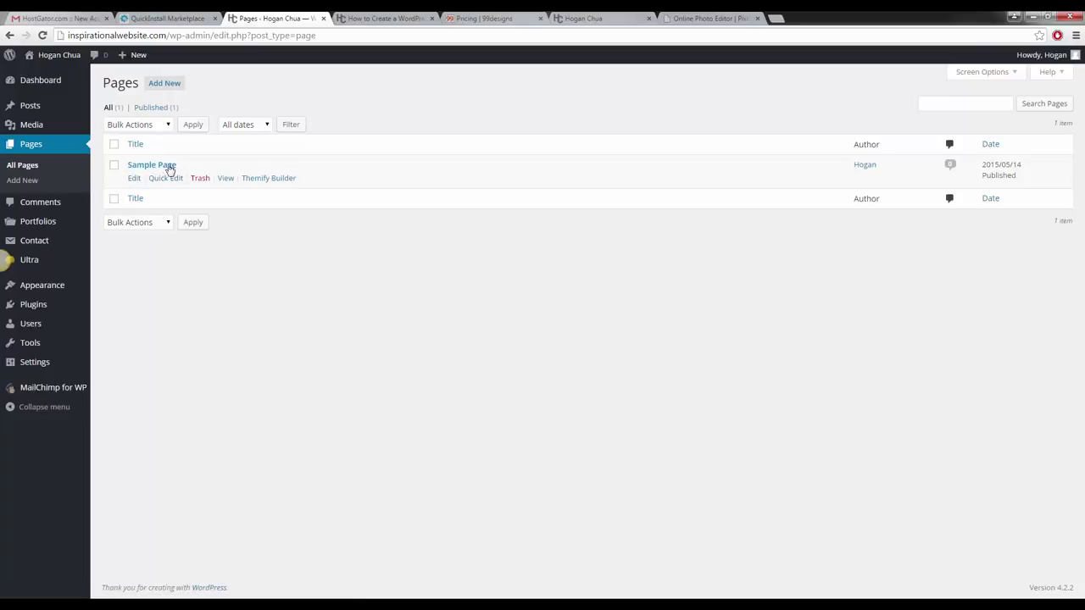
pyautogui.click(203, 179)
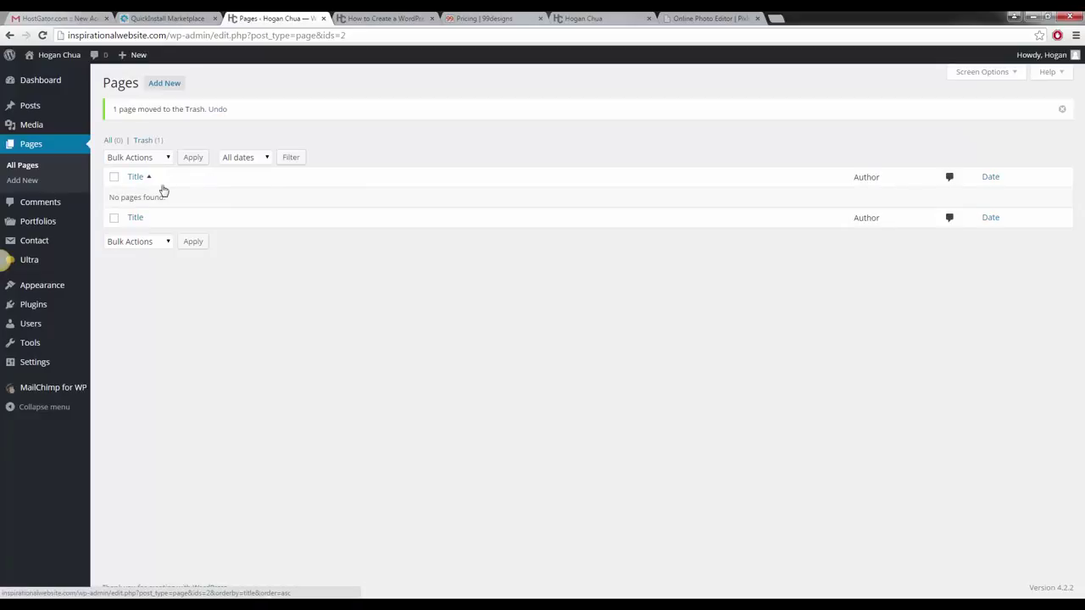
pyautogui.click(146, 141)
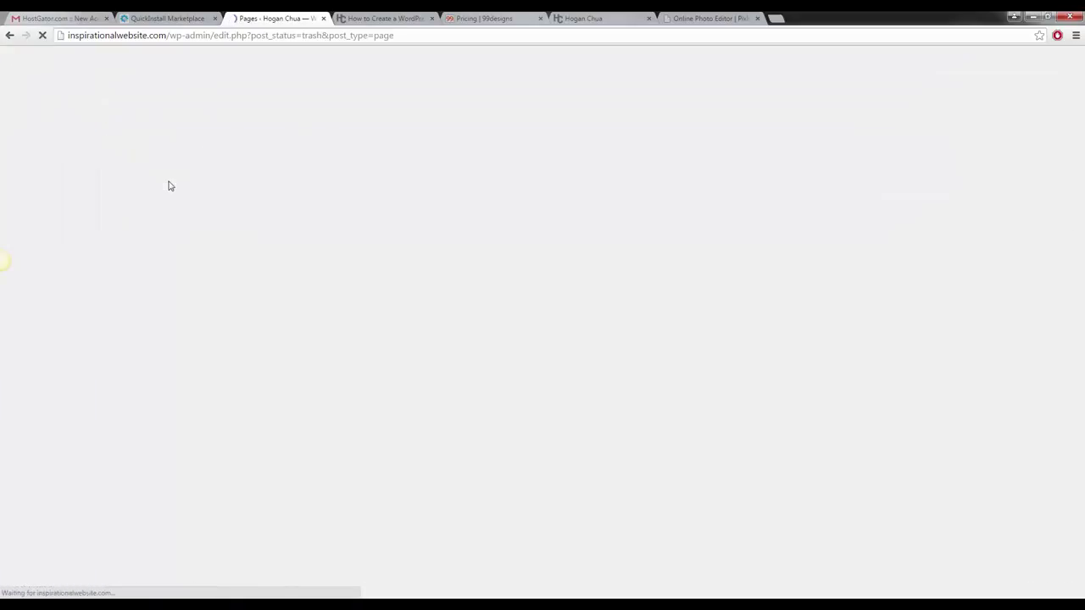
pyautogui.click(197, 181)
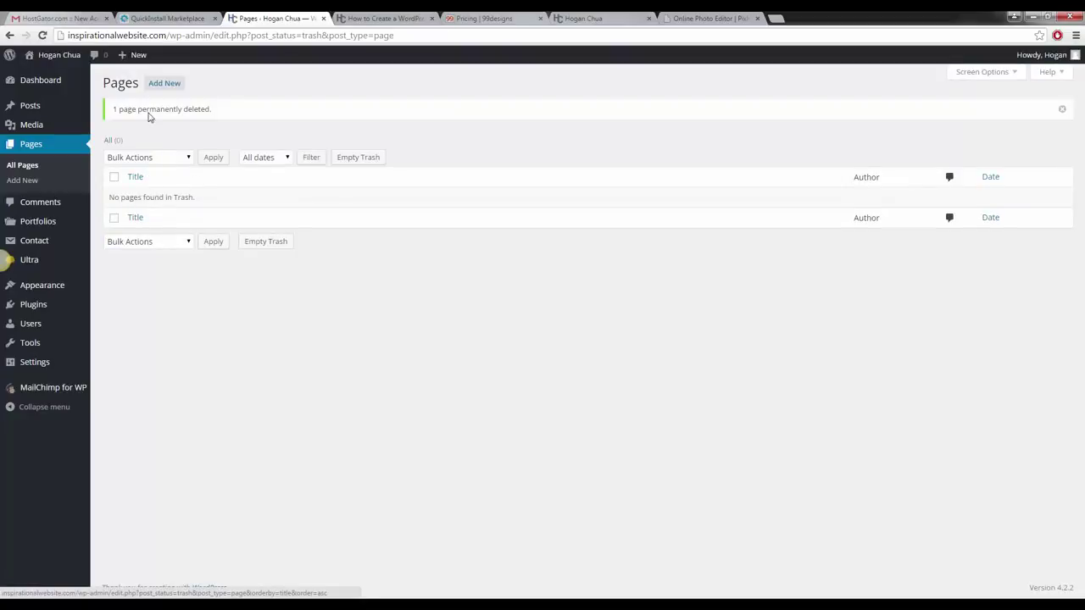
pyautogui.click(164, 85)
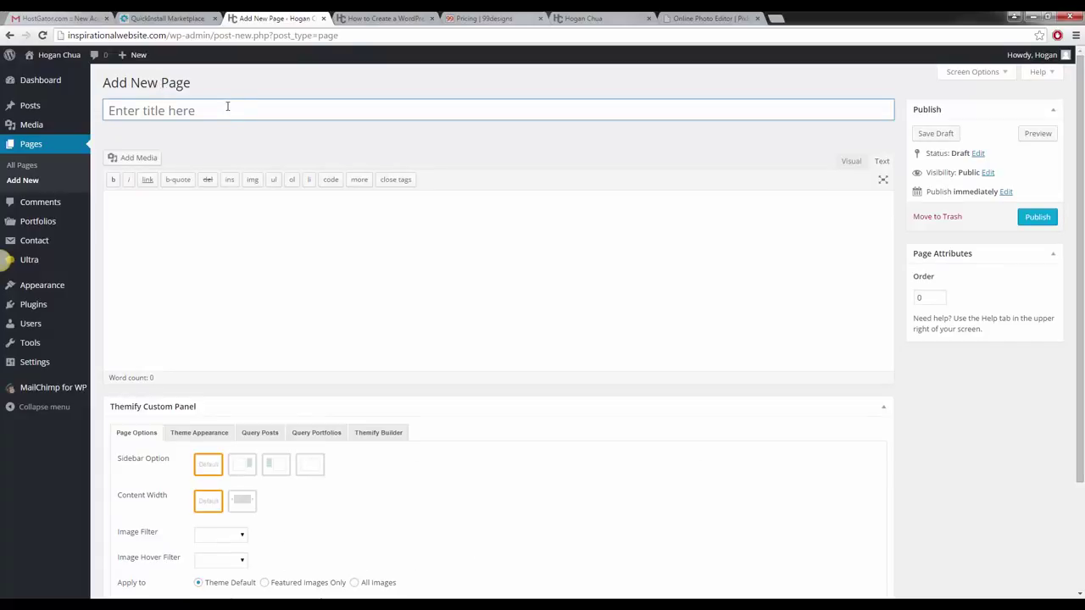
# Step: Title the new page 'Home' and set its Content Width to fullwidth
pyautogui.click(228, 107)
pyautogui.write('Home')
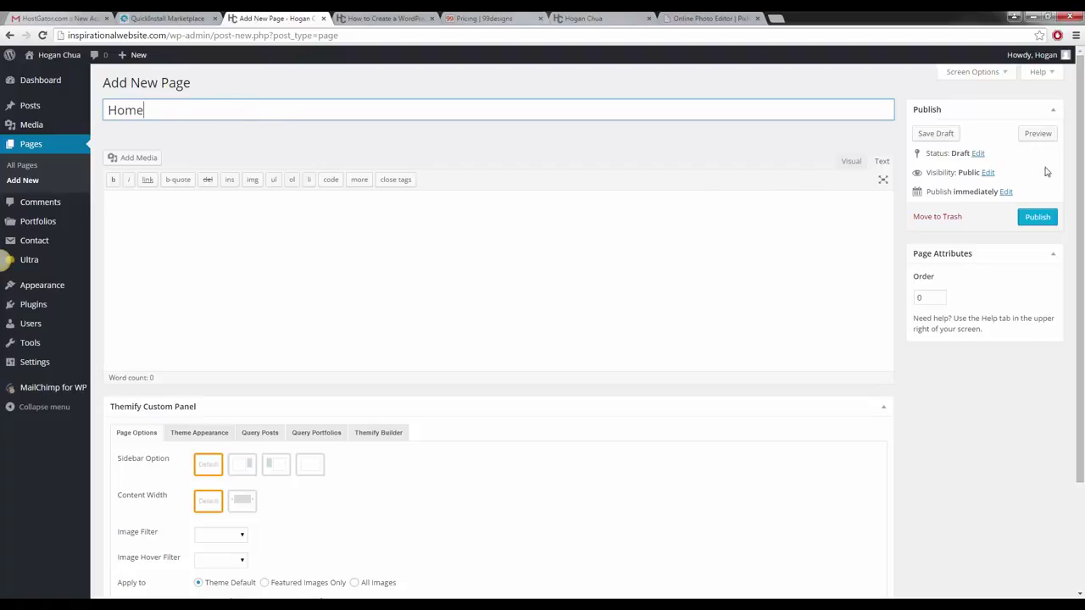
pyautogui.moveTo(1082, 182); pyautogui.dragTo(1082, 265)
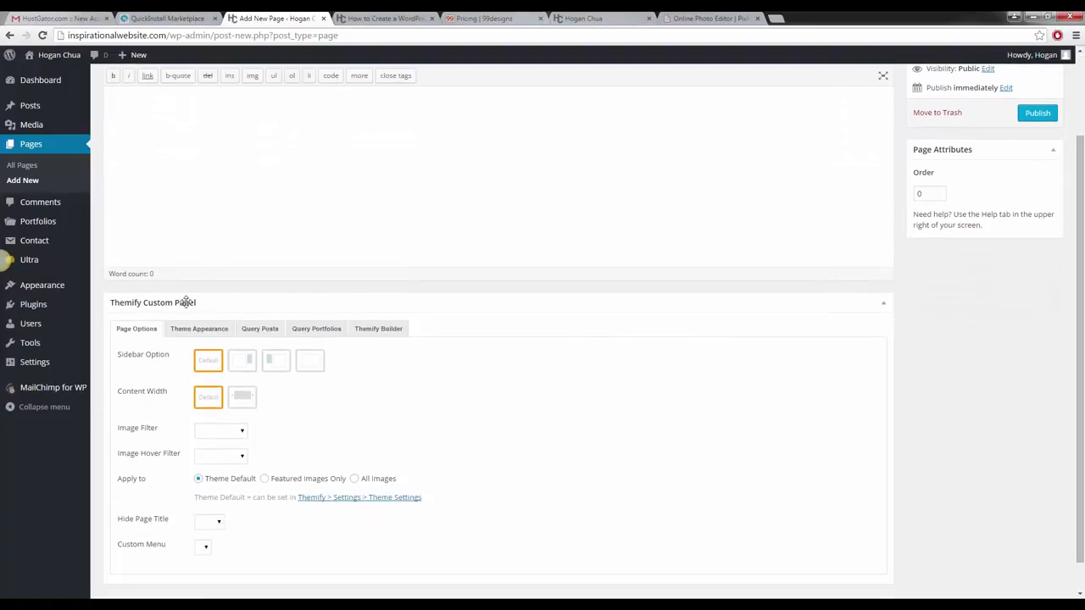
pyautogui.moveTo(190, 297); pyautogui.dragTo(274, 305)
pyautogui.scroll(-1, 180, 315)
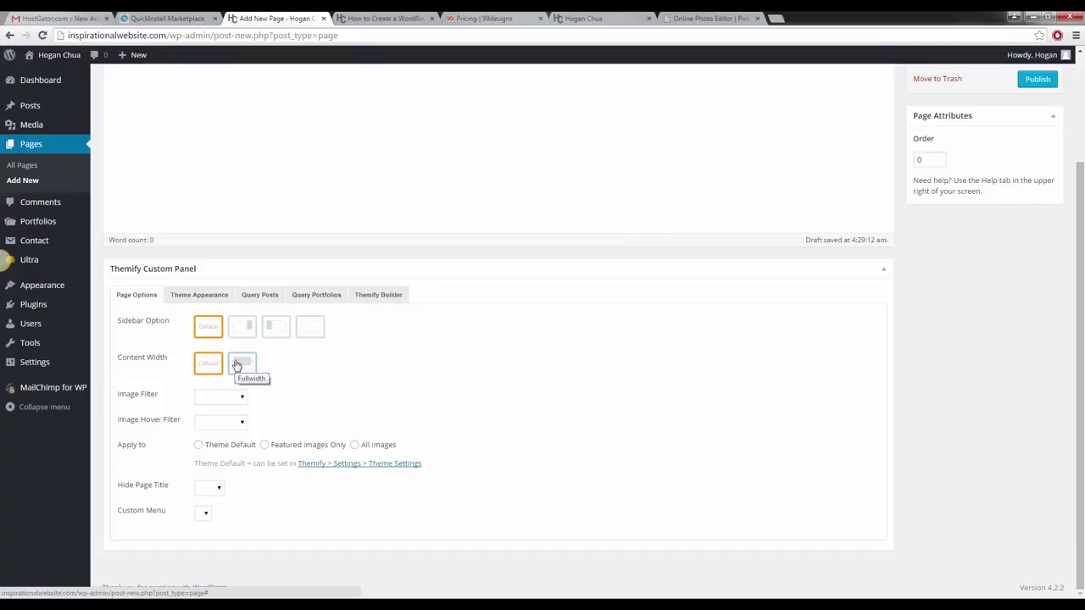
pyautogui.click(238, 365)
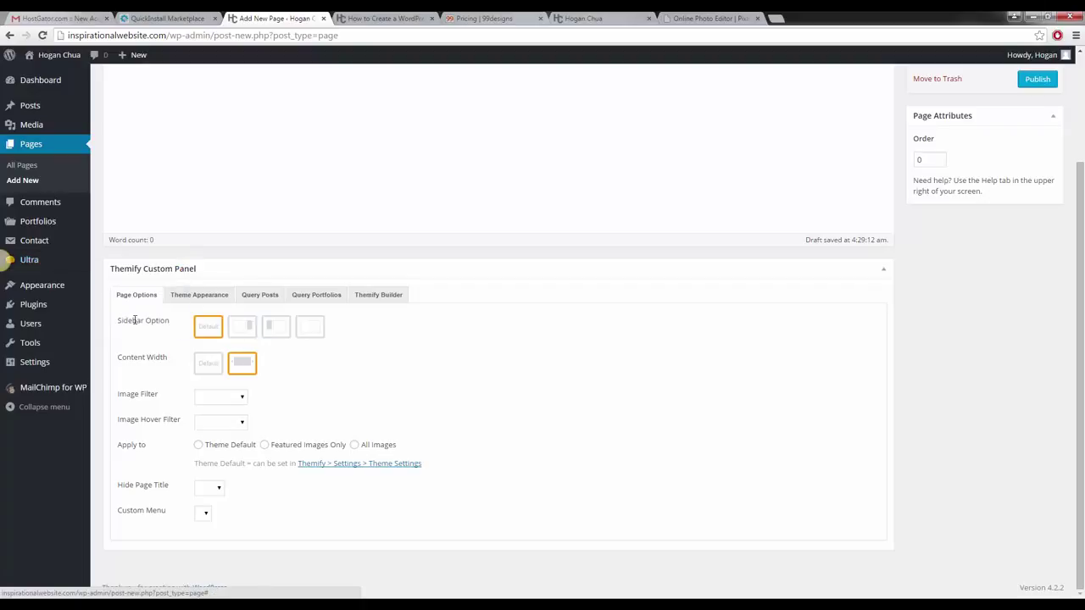
# Step: Point out the Sidebar Option and Content Width settings, leaving Image Filter unset
pyautogui.moveTo(171, 322); pyautogui.dragTo(112, 320)
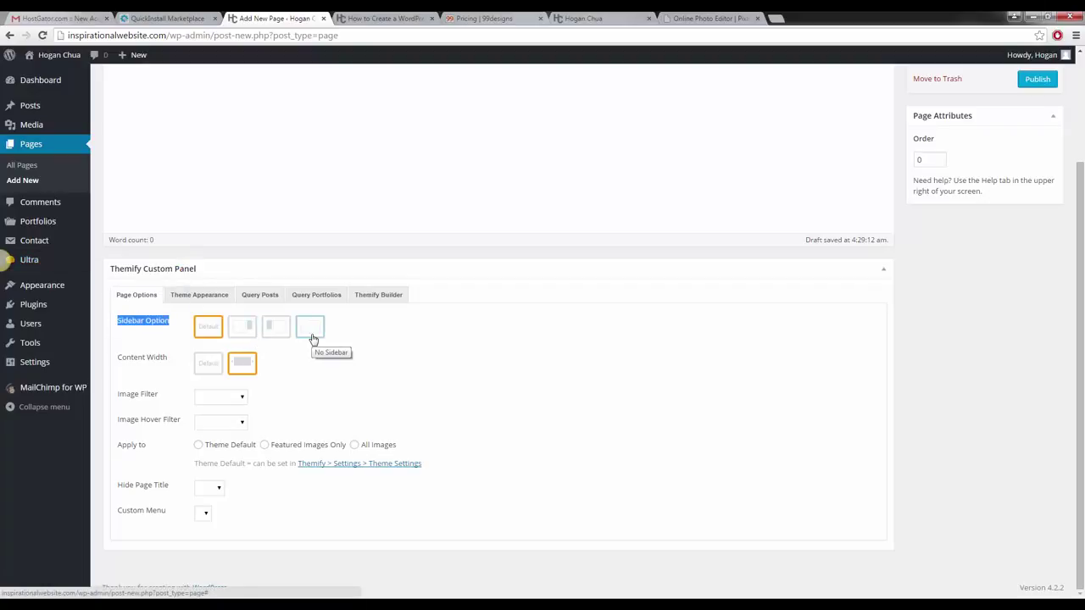
pyautogui.moveTo(169, 357); pyautogui.dragTo(117, 357)
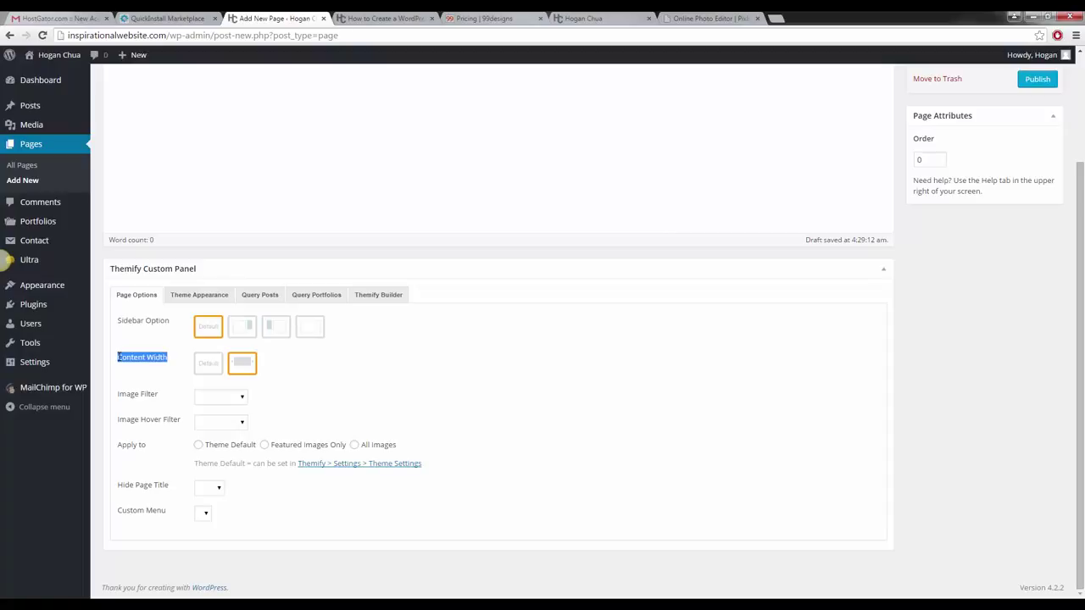
pyautogui.click(137, 381)
pyautogui.click(234, 402)
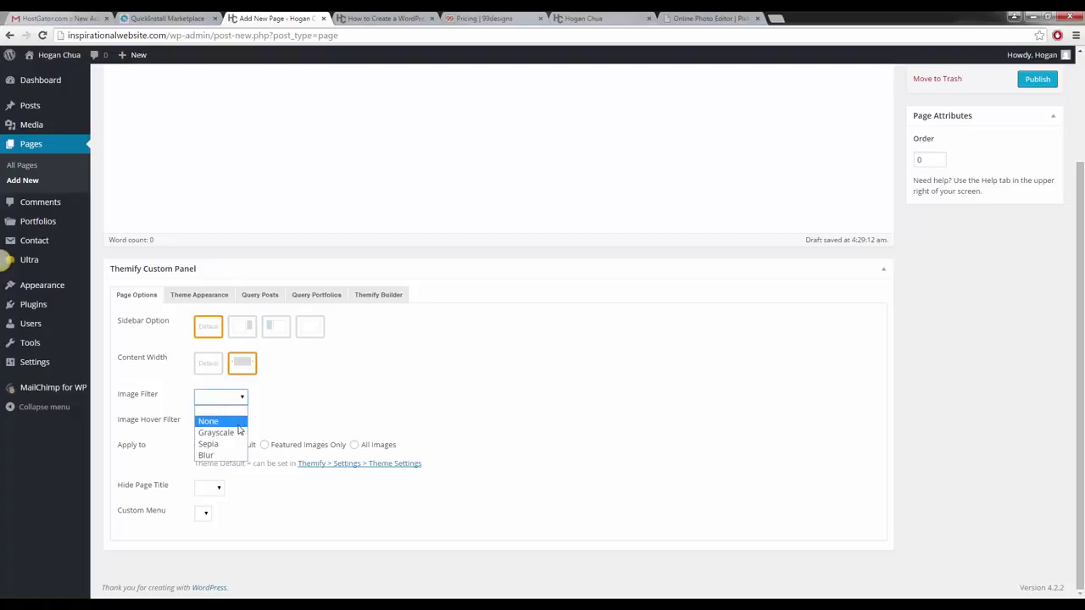
pyautogui.click(273, 403)
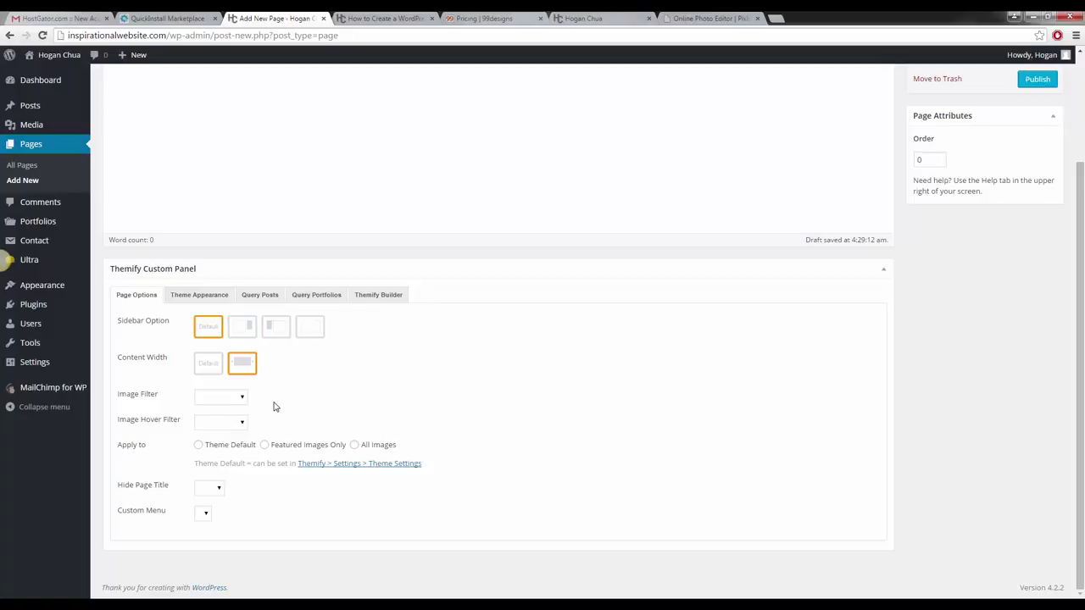
pyautogui.moveTo(53, 268)
# Step: Set the Home page's Header Background to Transparent Background under Theme Appearance
pyautogui.click(205, 302)
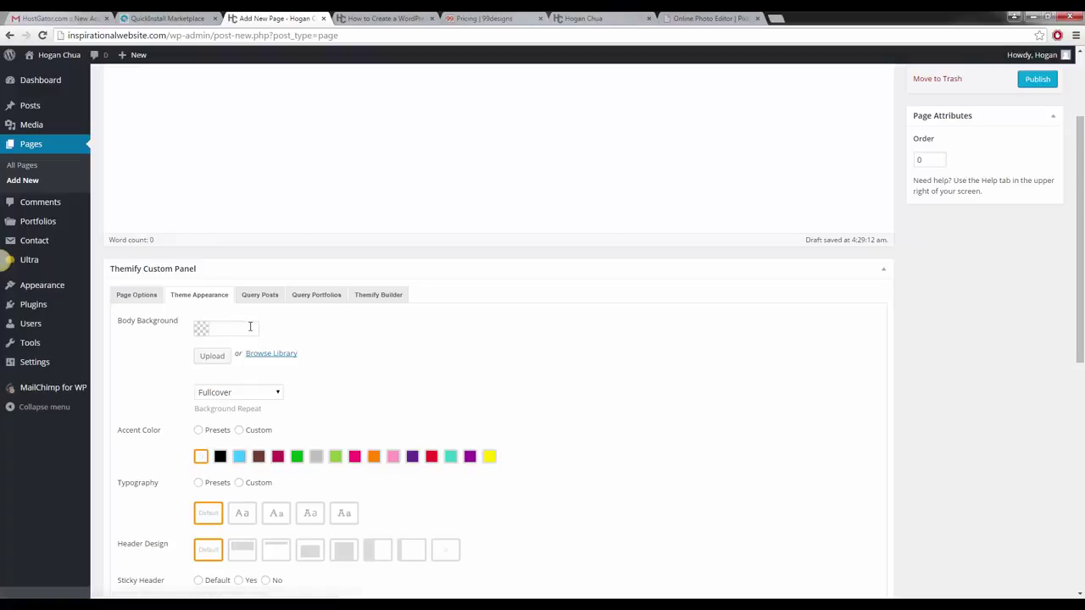
pyautogui.scroll(-3, 279, 353)
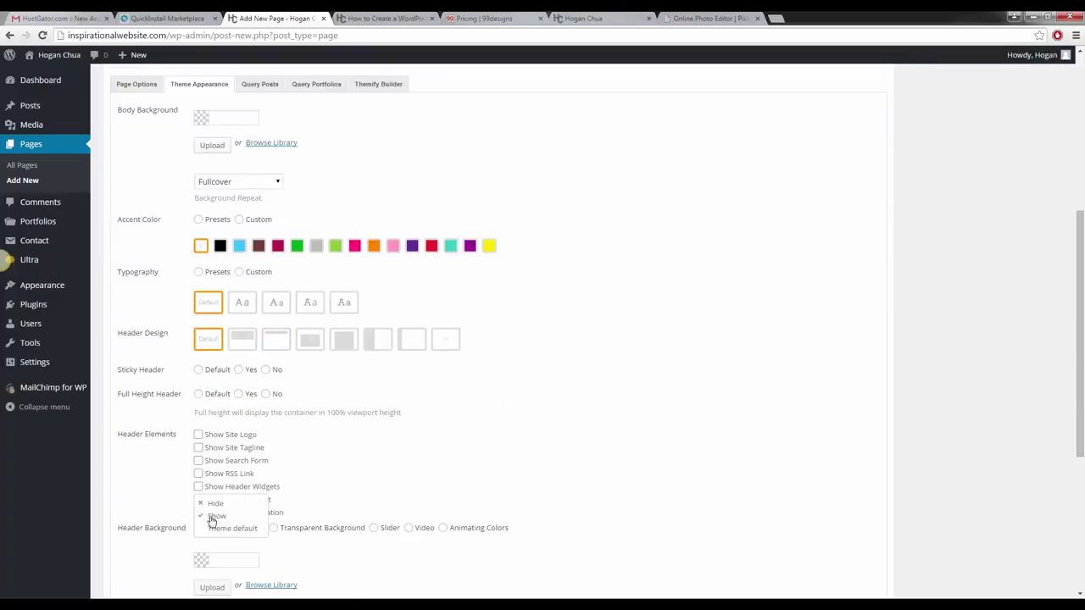
pyautogui.click(272, 529)
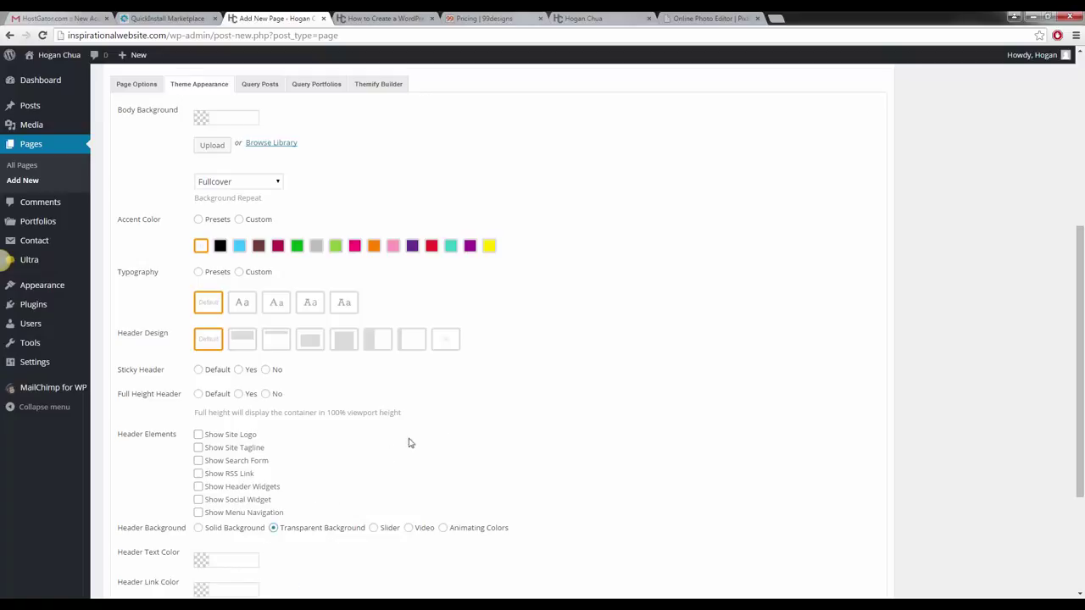
# Step: Publish the Home page and view it on the live site
pyautogui.moveTo(1081, 353); pyautogui.dragTo(1082, 174)
pyautogui.click(1038, 218)
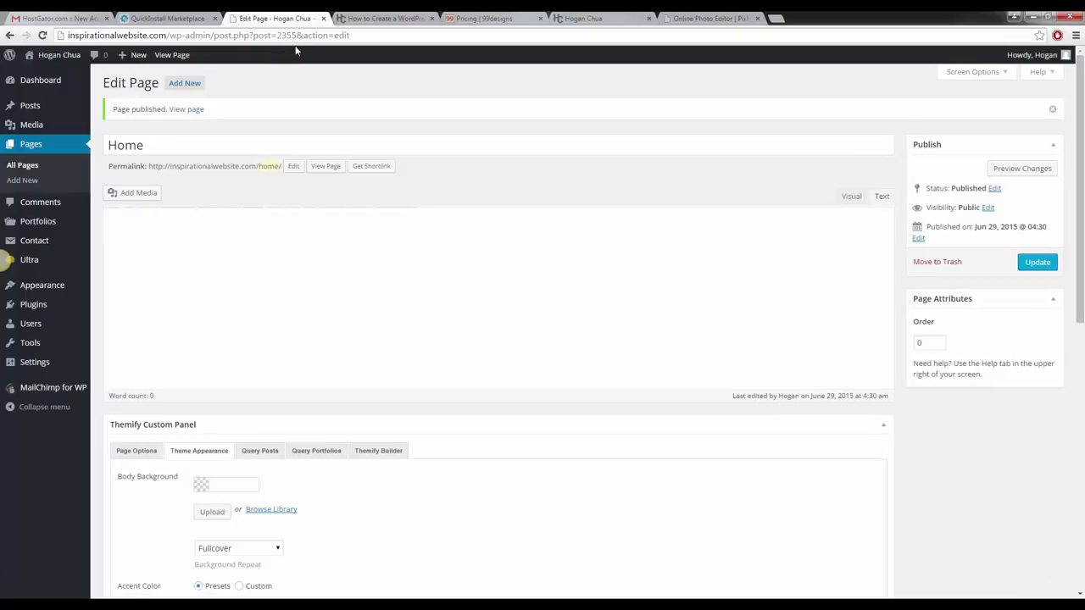
pyautogui.click(183, 110)
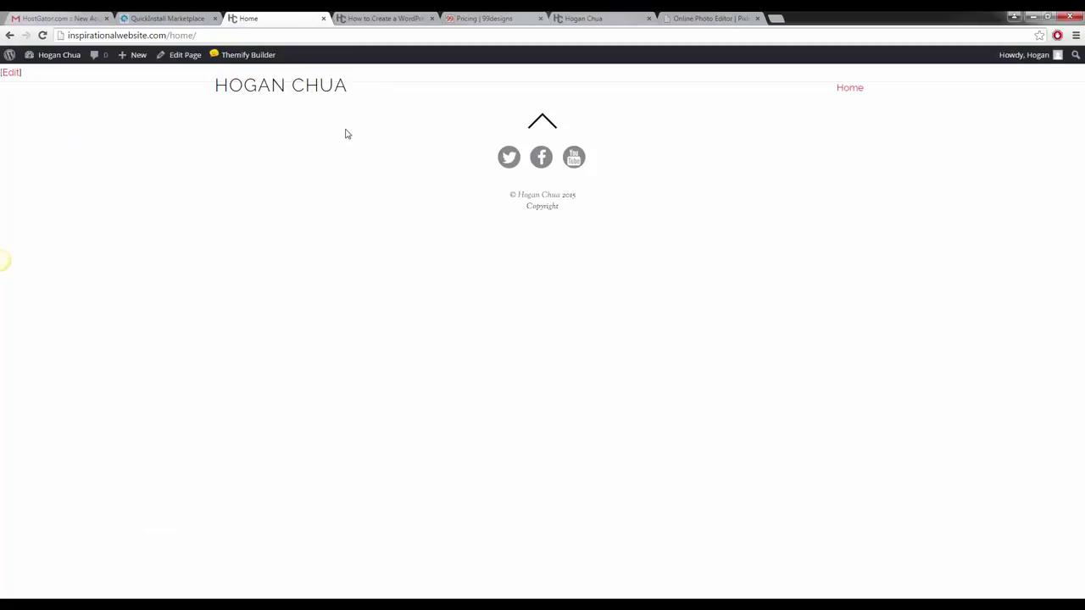
# Step: In Settings > Reading, choose a static front page set to Home and save
pyautogui.click(43, 71)
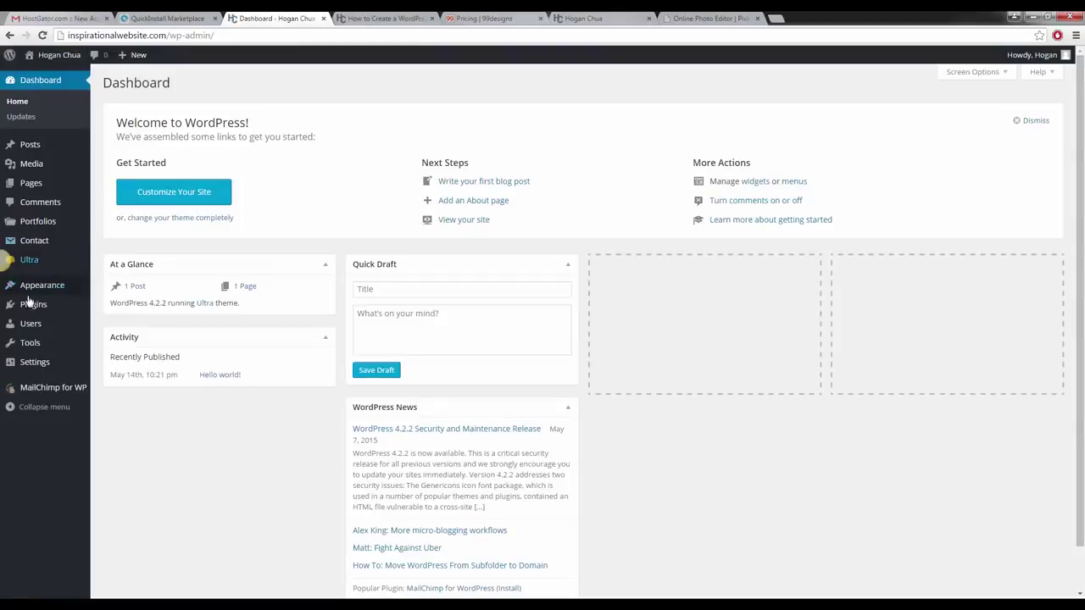
pyautogui.moveTo(37, 364)
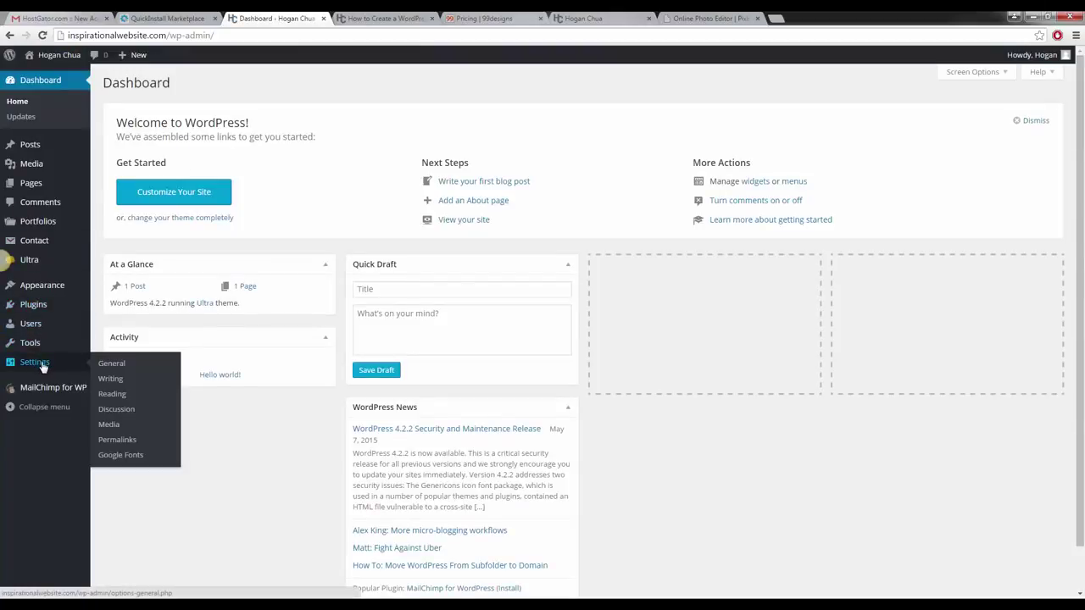
pyautogui.click(116, 395)
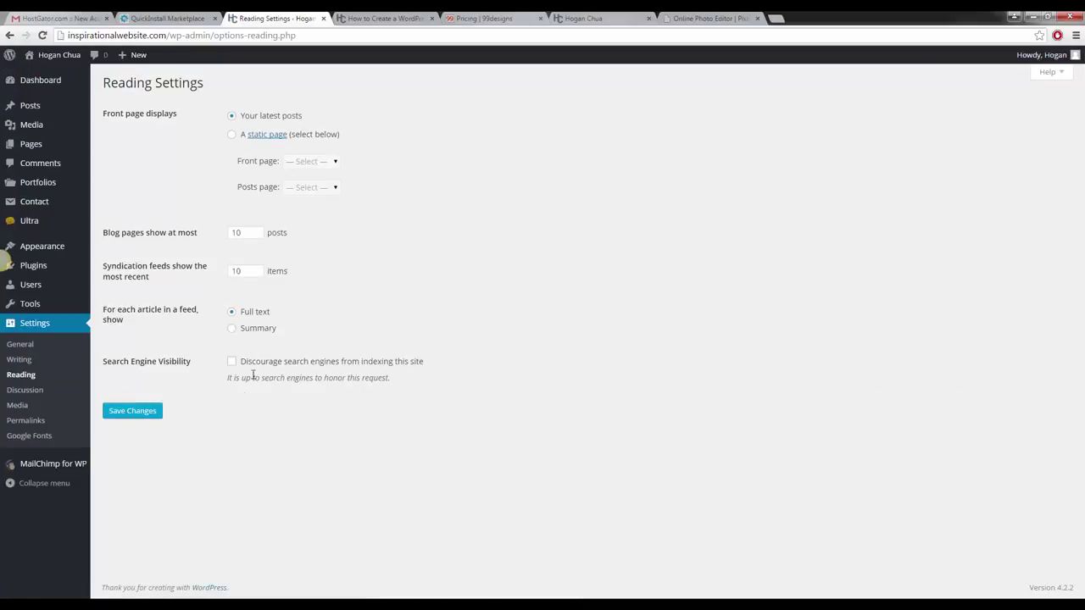
pyautogui.click(233, 134)
pyautogui.moveTo(167, 36); pyautogui.dragTo(66, 35)
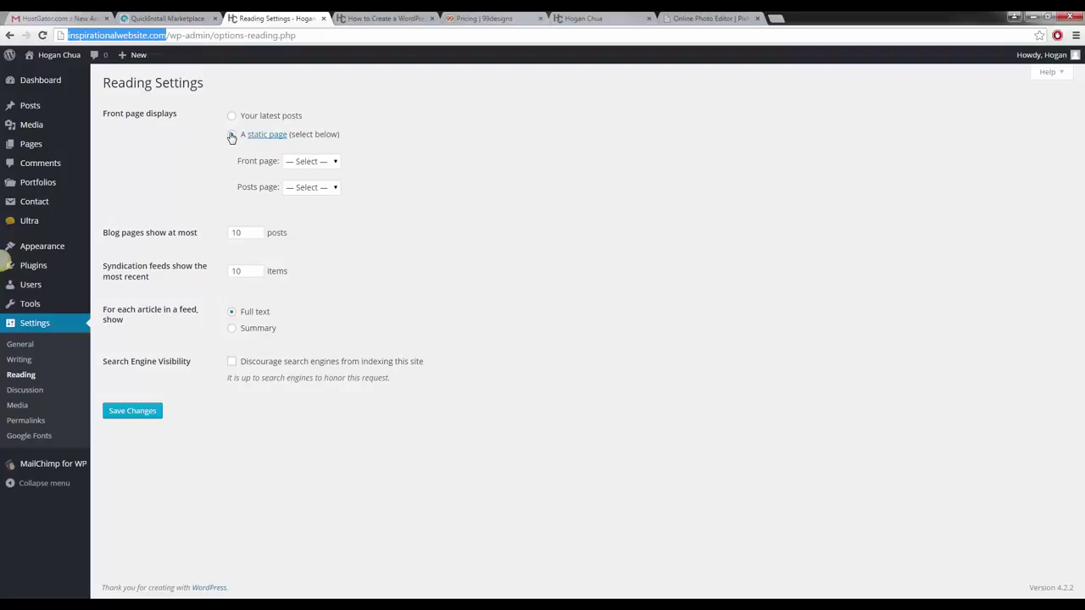
pyautogui.click(315, 162)
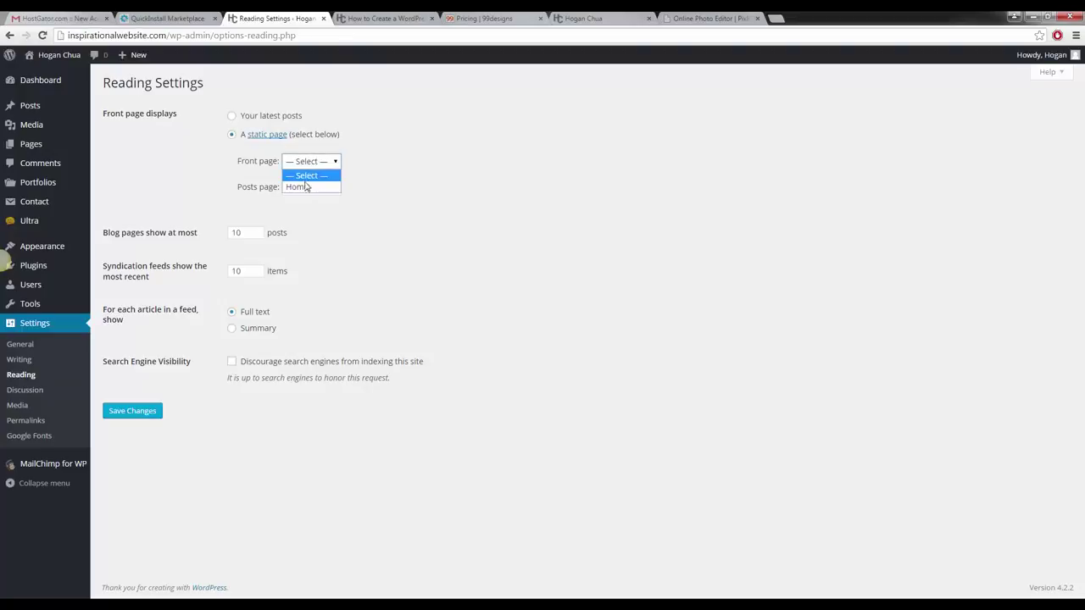
pyautogui.click(310, 183)
pyautogui.click(125, 413)
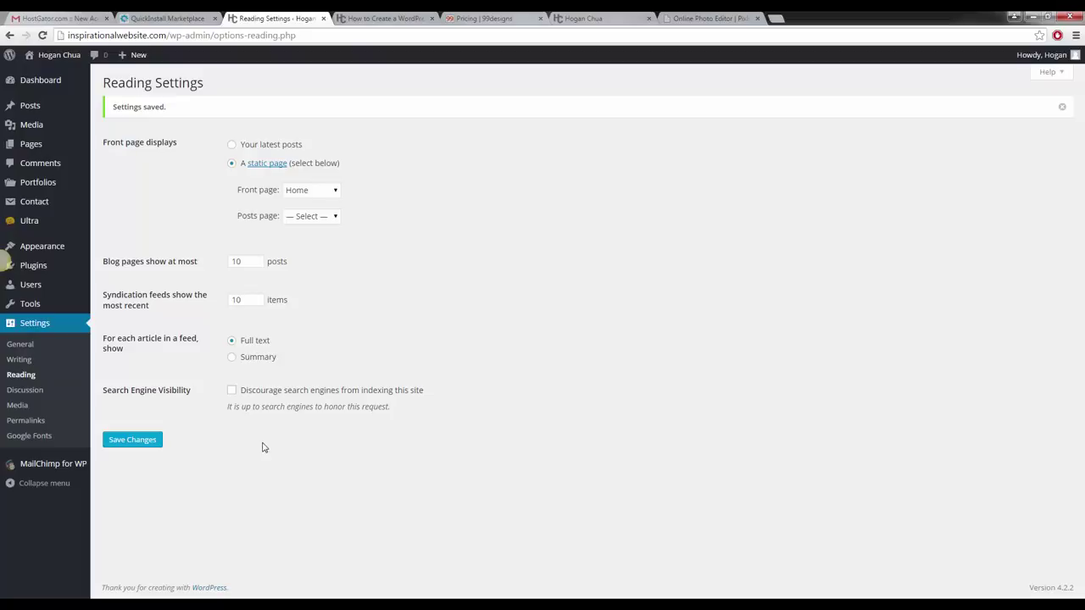
pyautogui.moveTo(39, 147)
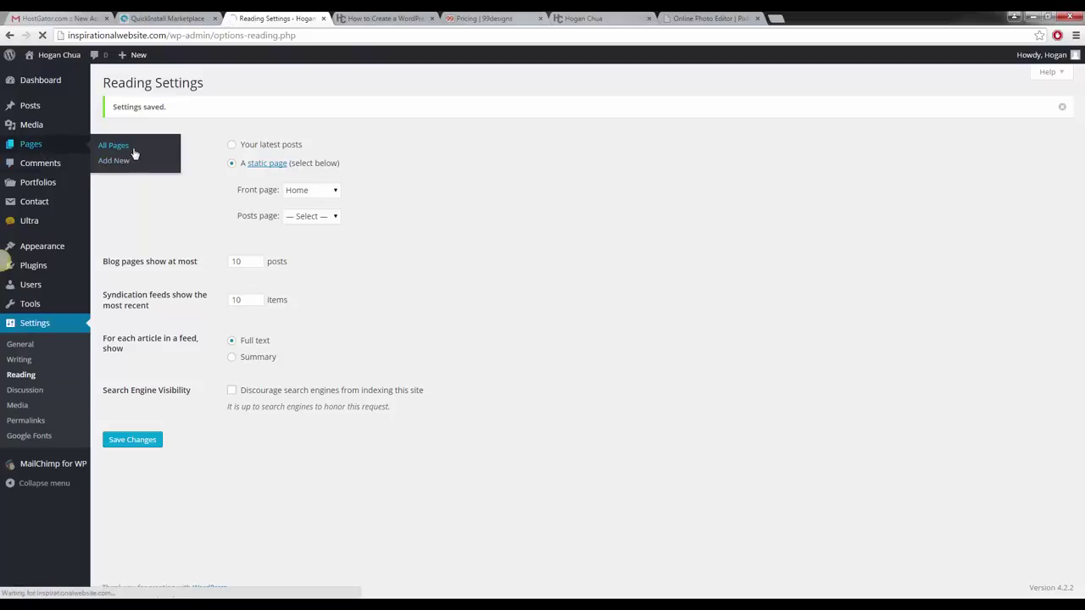
# Step: Open the Home page from All Pages and switch its Themify Builder to the frontend
pyautogui.click(131, 151)
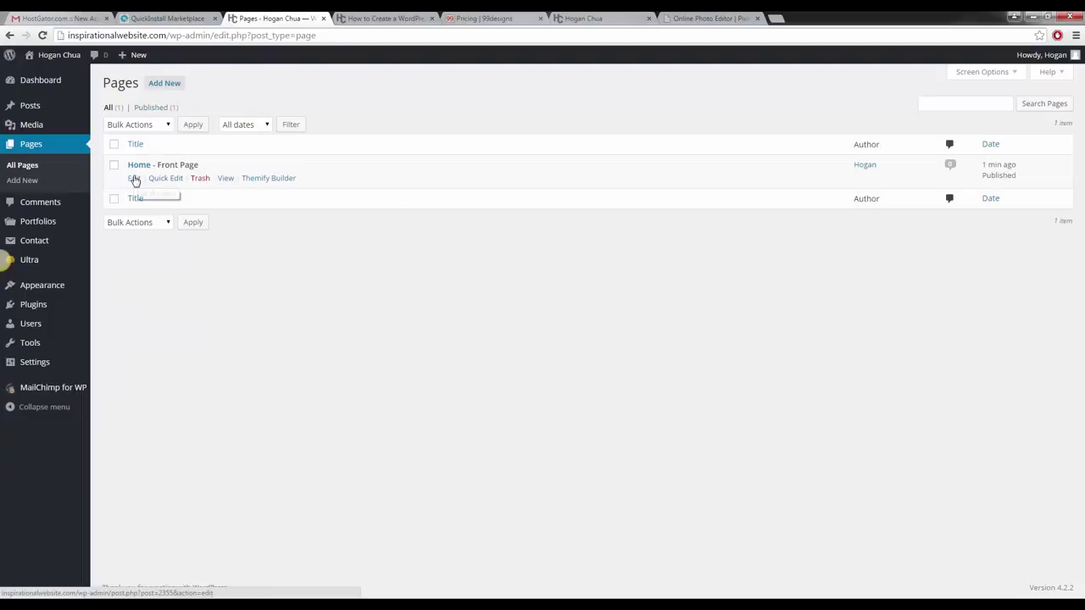
pyautogui.click(134, 181)
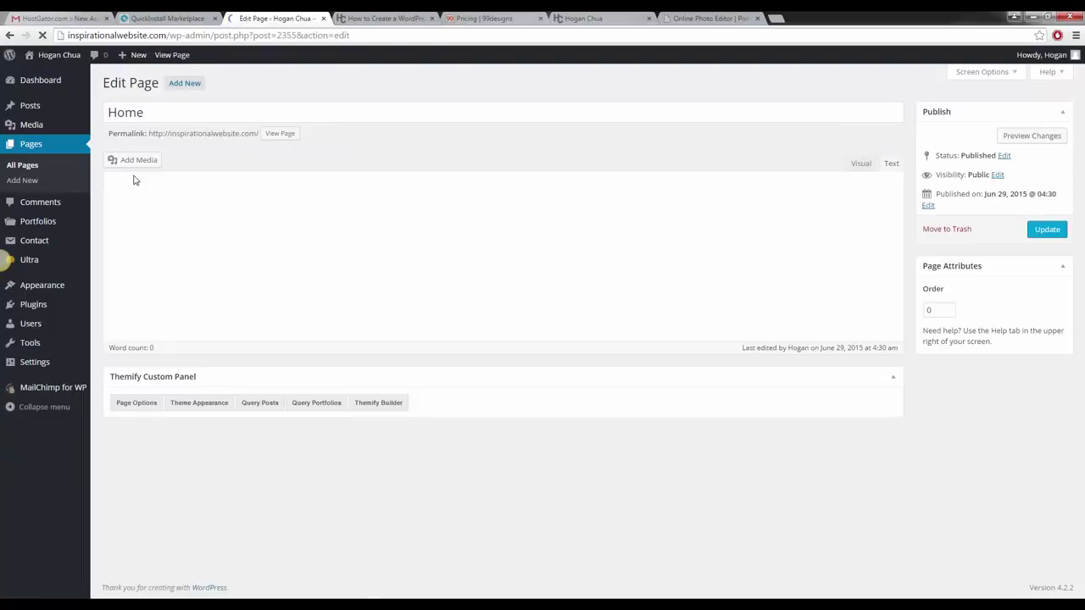
pyautogui.click(378, 417)
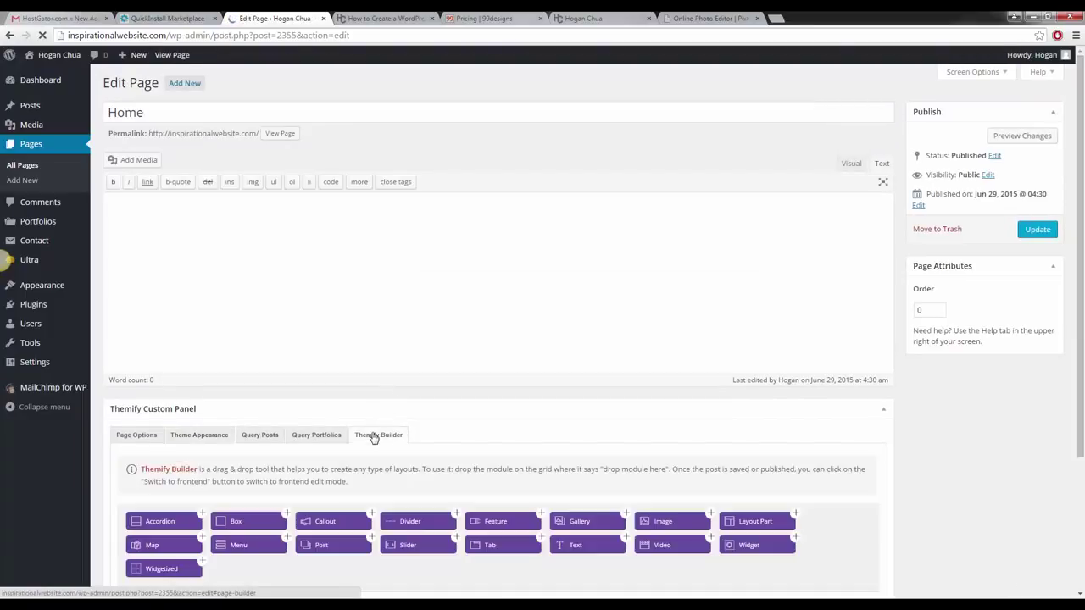
pyautogui.scroll(-2, 378, 407)
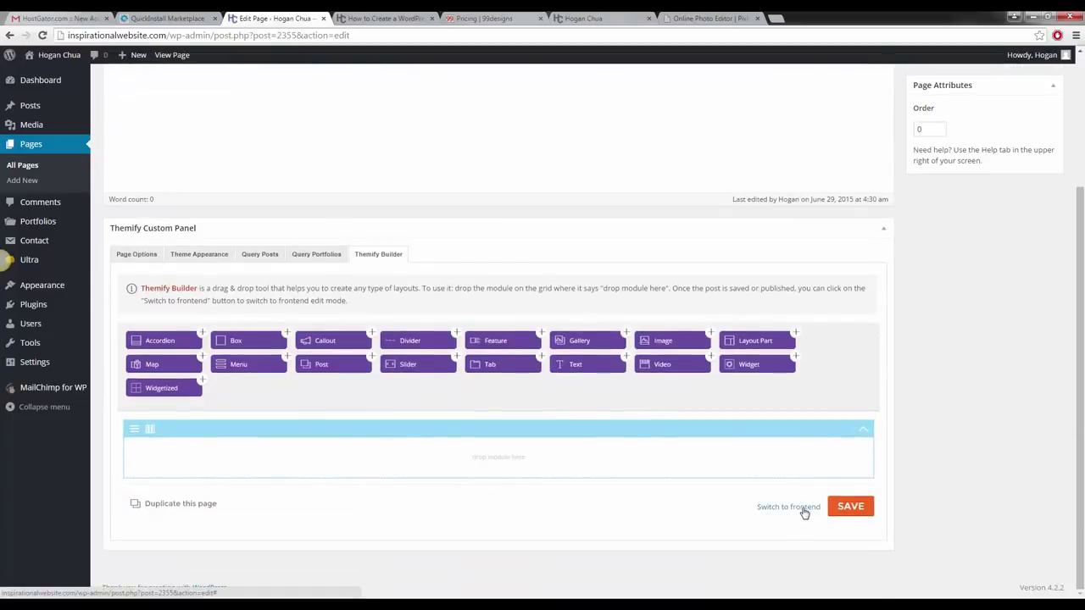
pyautogui.click(803, 509)
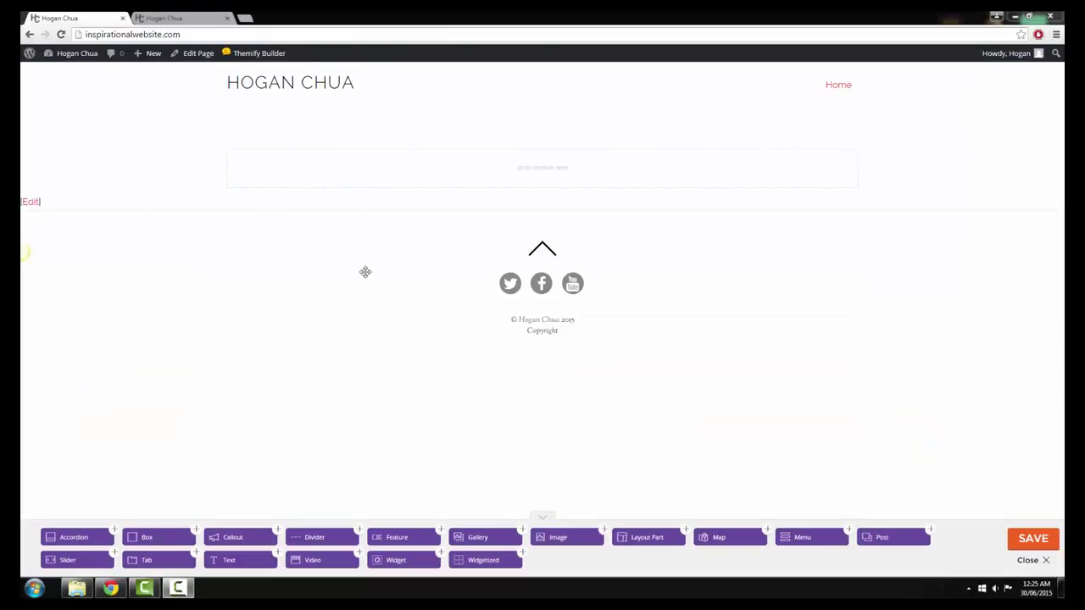
# Step: Open the empty row's Options and select the Background Image field
pyautogui.moveTo(359, 176)
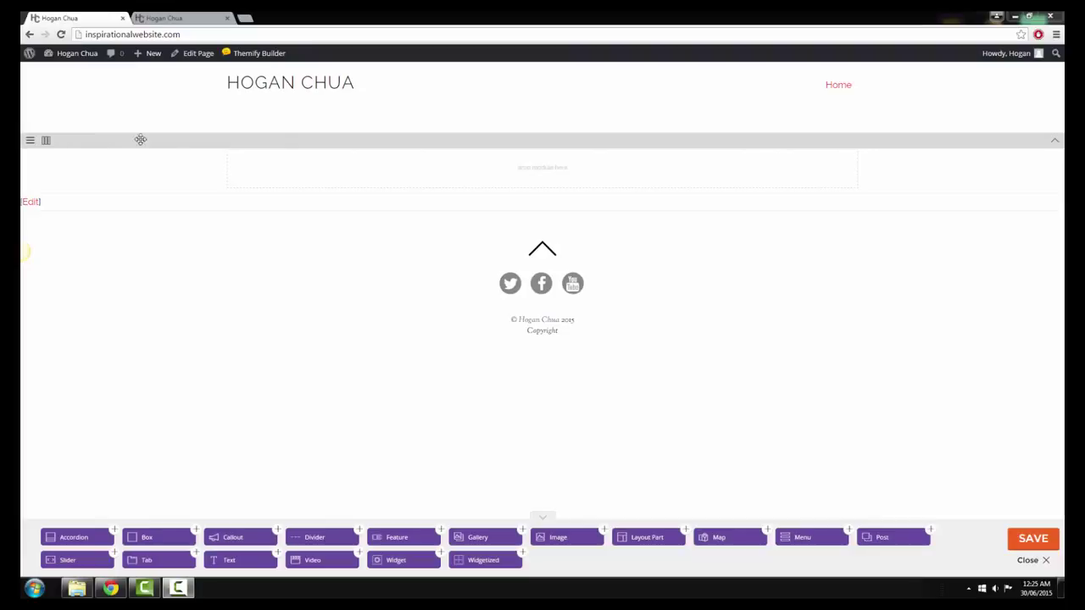
pyautogui.moveTo(31, 150)
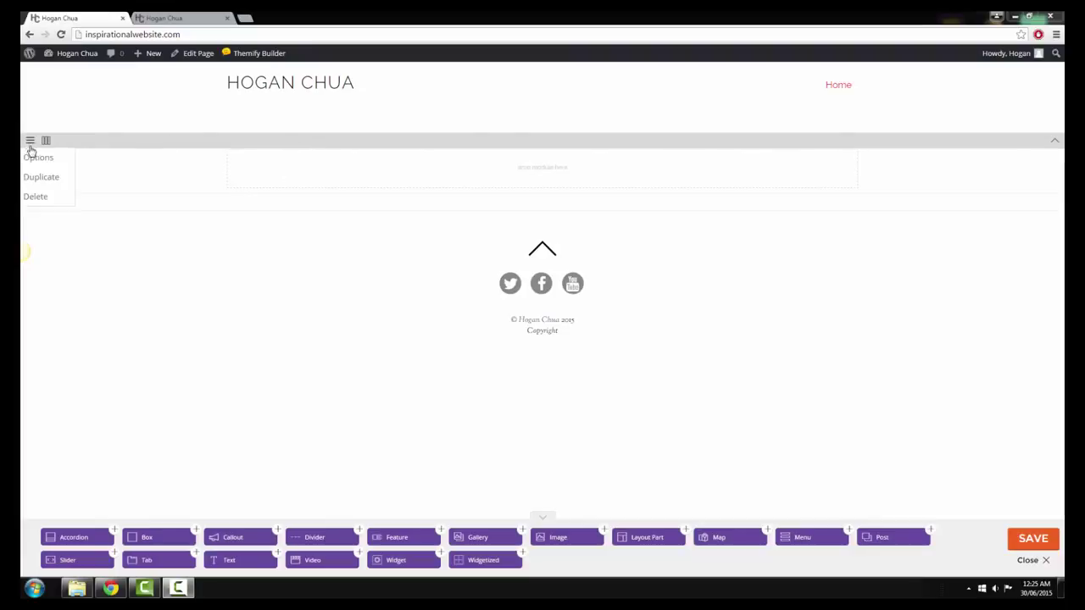
pyautogui.click(31, 159)
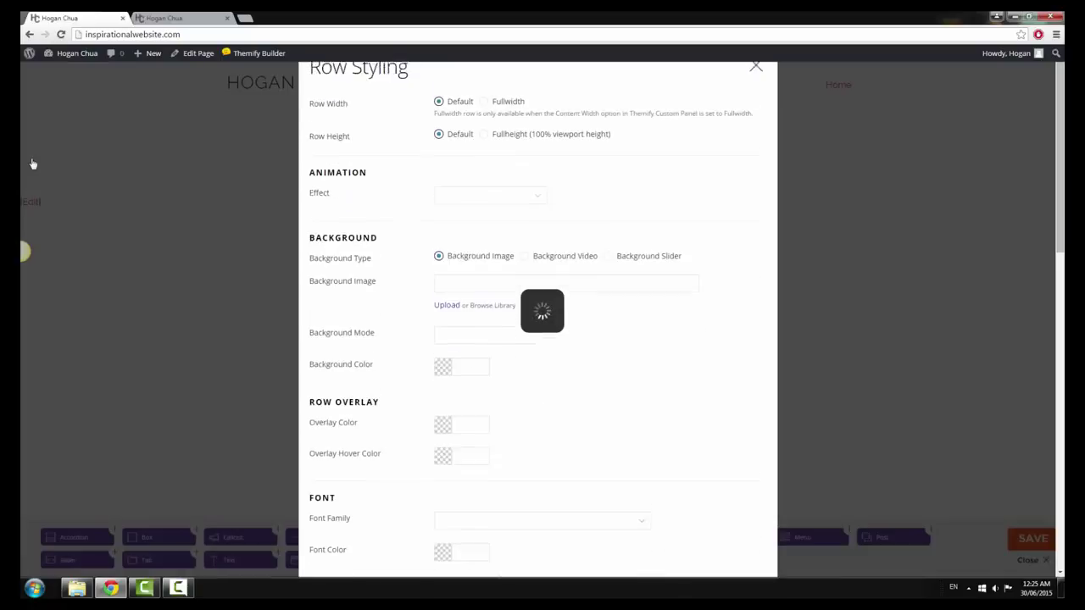
pyautogui.moveTo(310, 337)
pyautogui.mouseDown()
pyautogui.moveTo(390, 337)
pyautogui.moveTo(310, 337)
pyautogui.mouseUp()
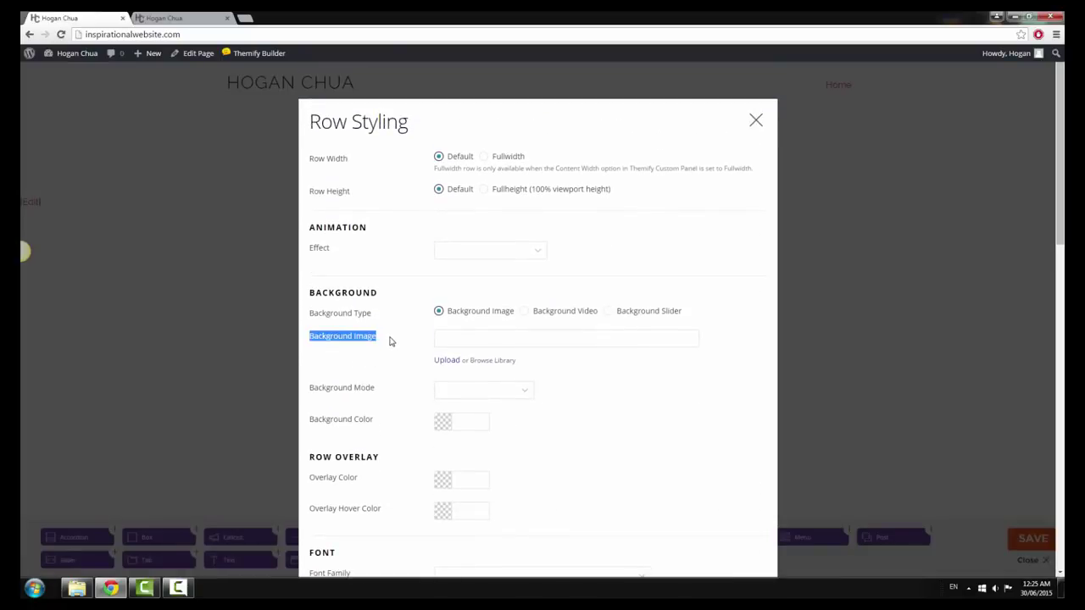
pyautogui.click(370, 338)
pyautogui.click(404, 341)
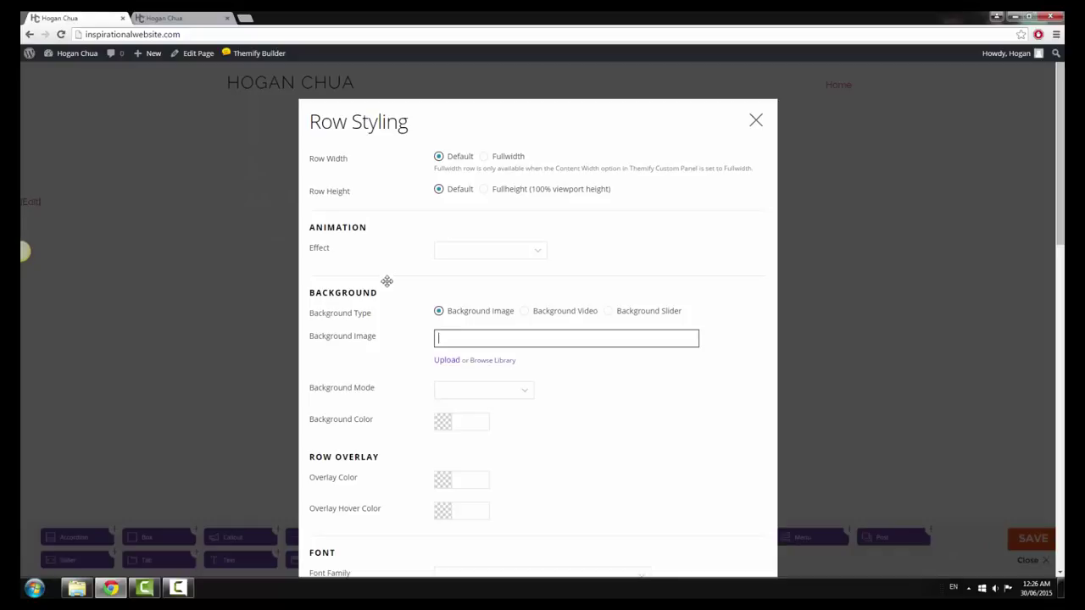
pyautogui.click(246, 18)
# Step: Go to the Fotor website in the new browser tab
pyautogui.click(462, 56)
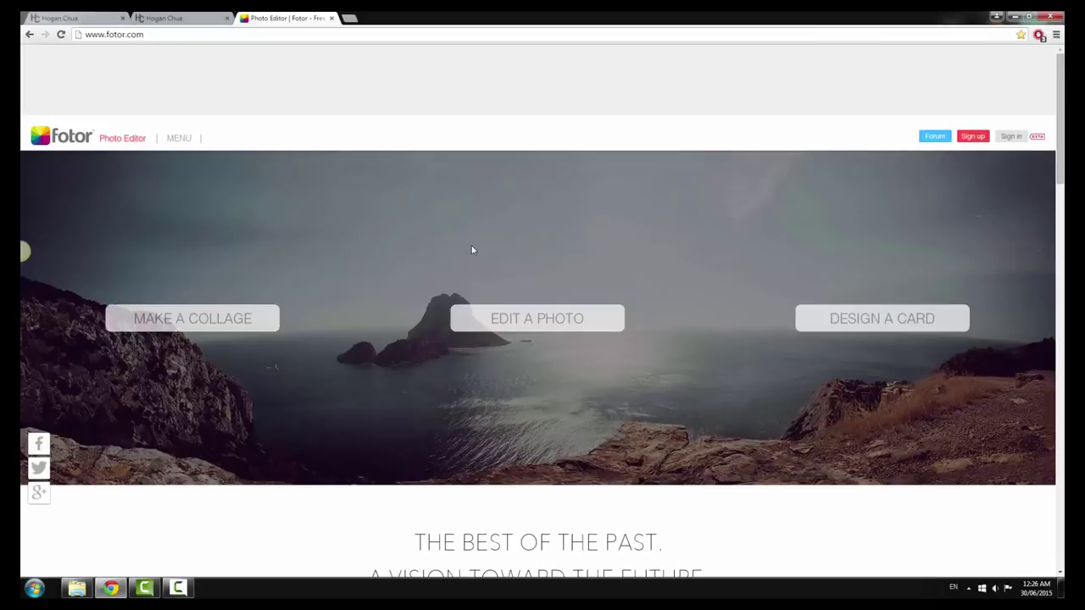
pyautogui.click(100, 18)
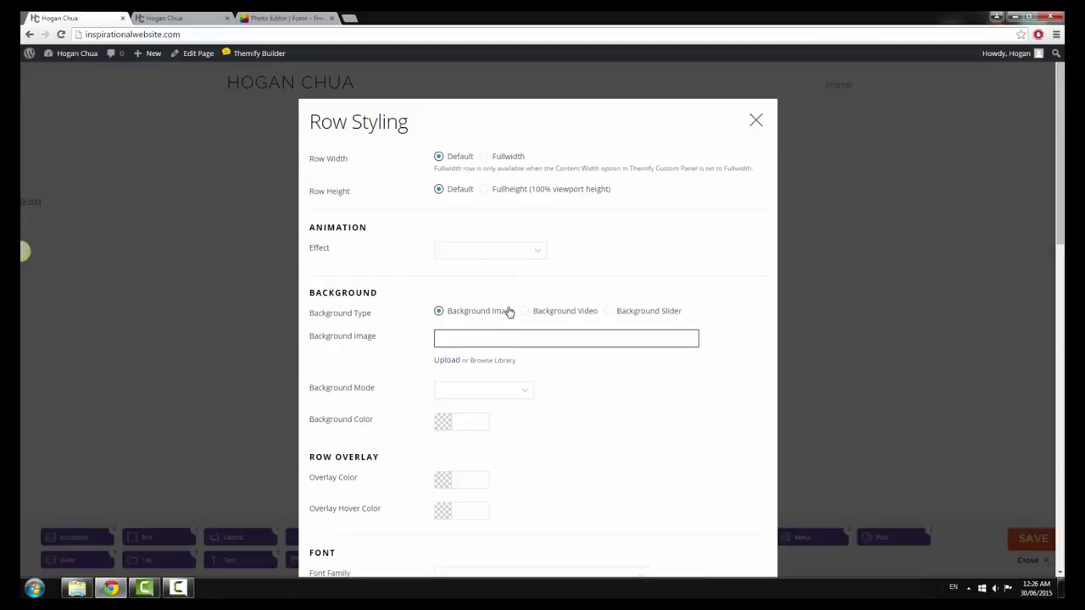
pyautogui.click(276, 18)
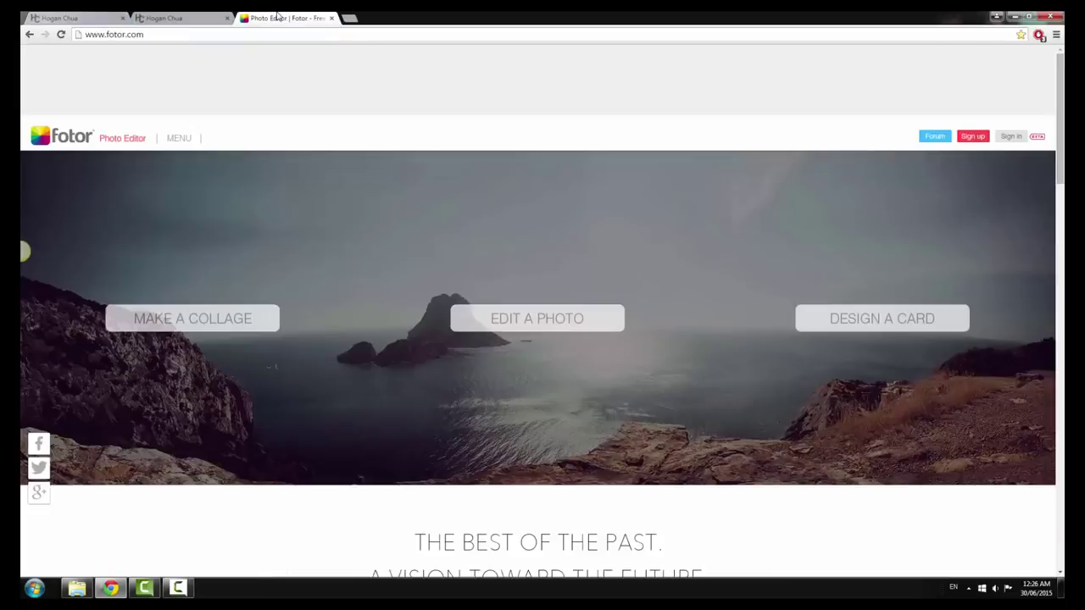
# Step: Start Edit a Photo and open the DIY - Home background image
pyautogui.click(506, 321)
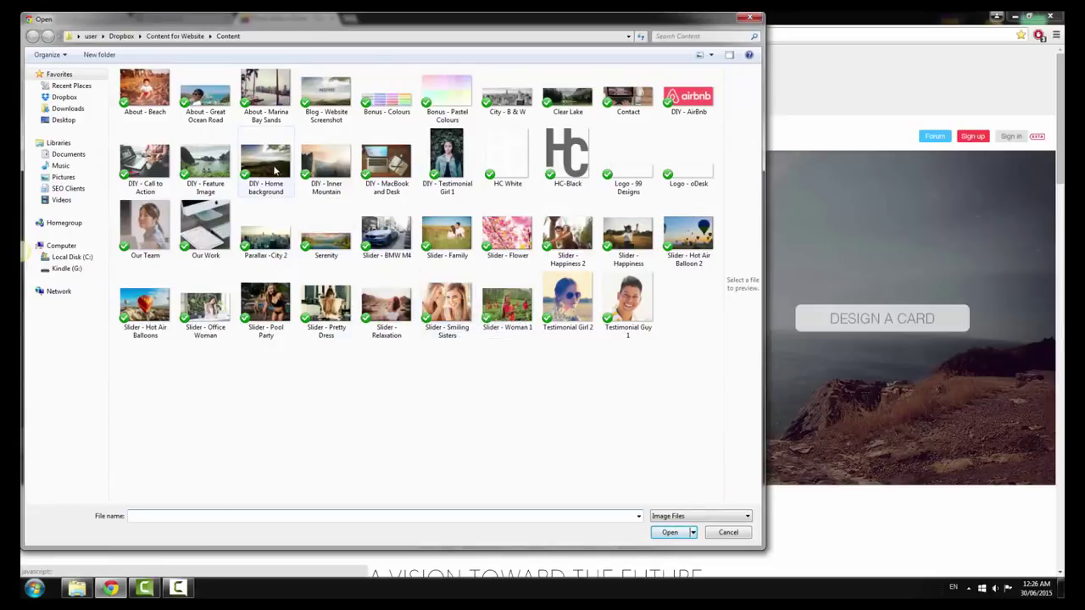
pyautogui.click(269, 186)
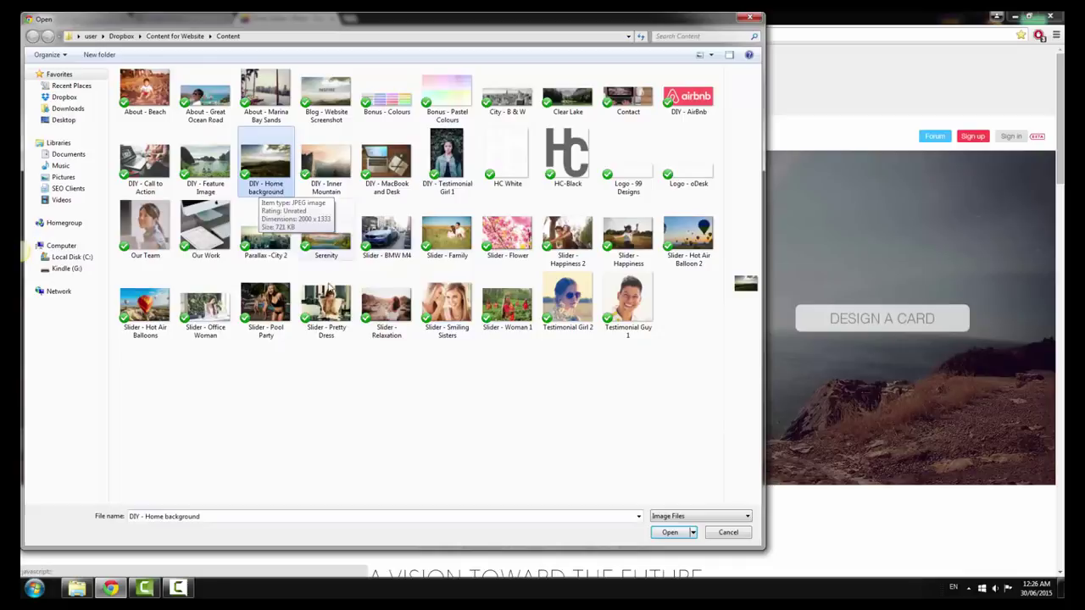
pyautogui.click(658, 531)
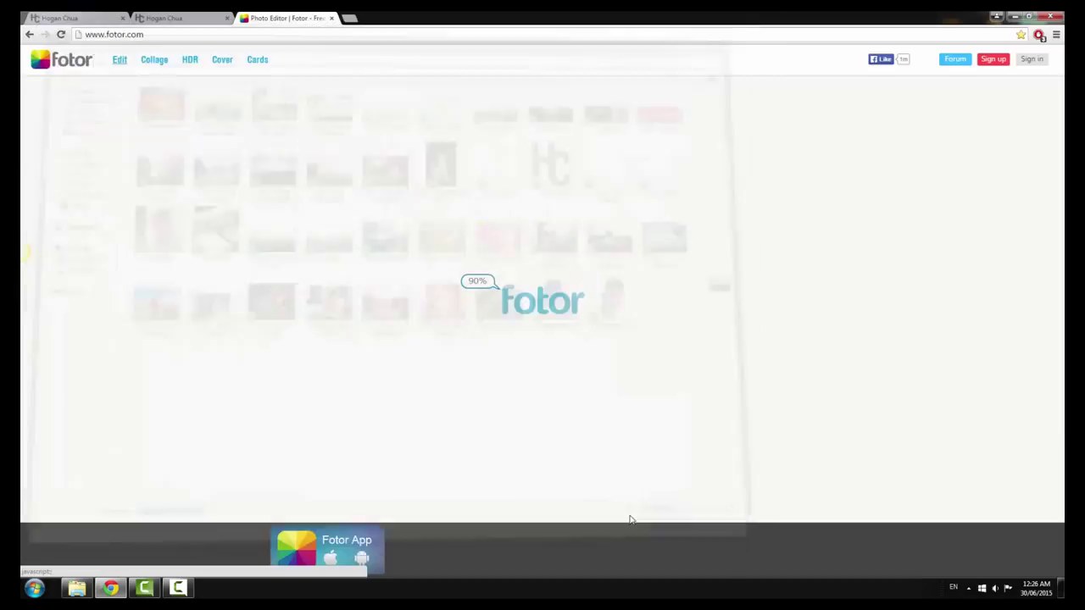
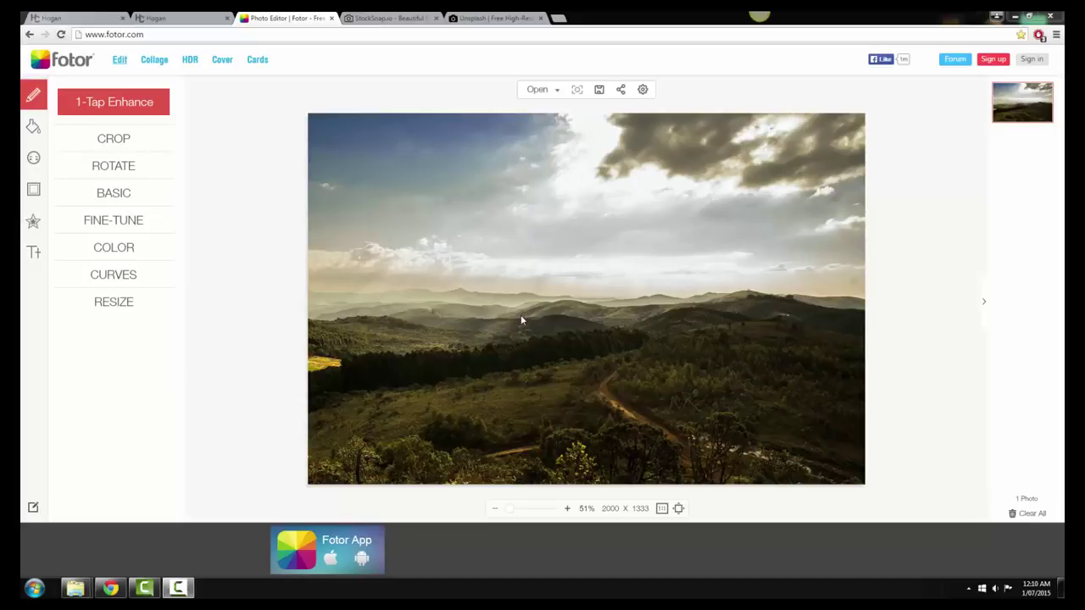
# Step: Switch from the Fotor editor to the StockSnap.io stock photo site
pyautogui.click(393, 23)
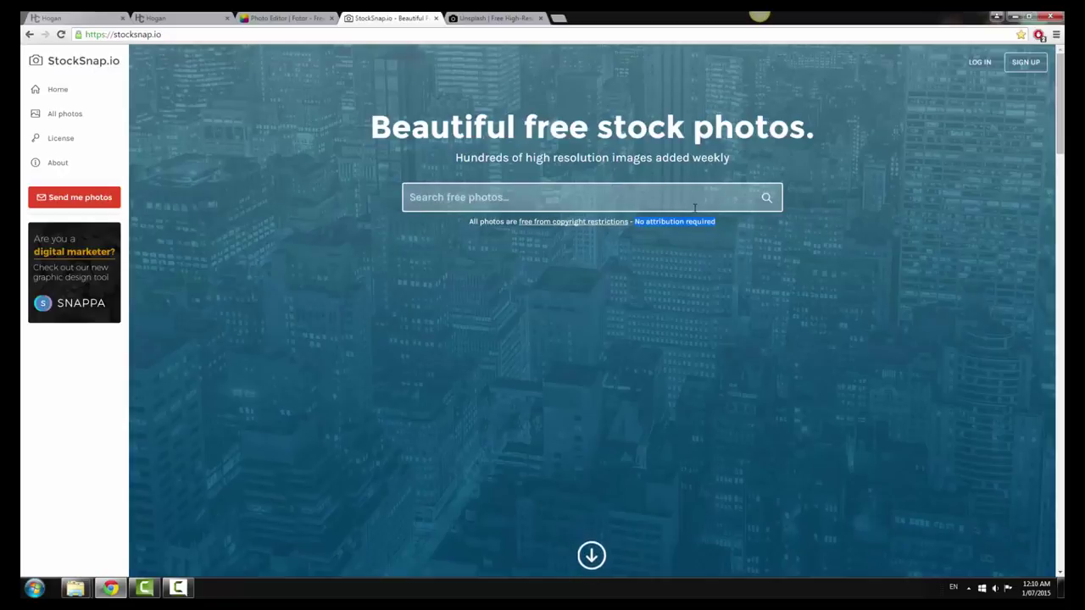
# Step: Note StockSnap's no-attribution terms, then browse Unsplash in grid view with all photos shown
pyautogui.moveTo(719, 221); pyautogui.dragTo(633, 221)
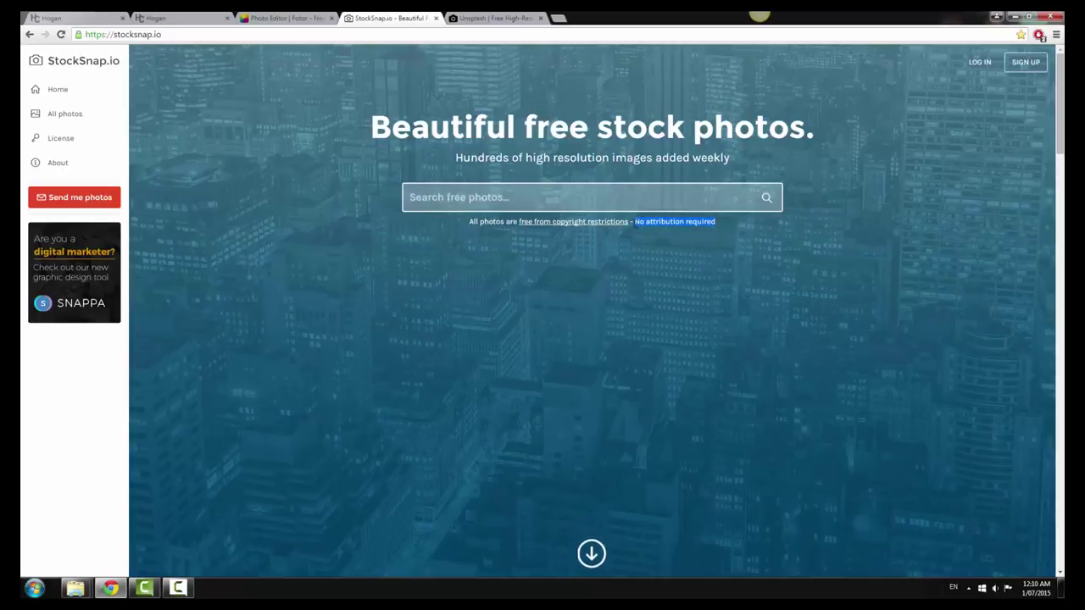
pyautogui.click(471, 20)
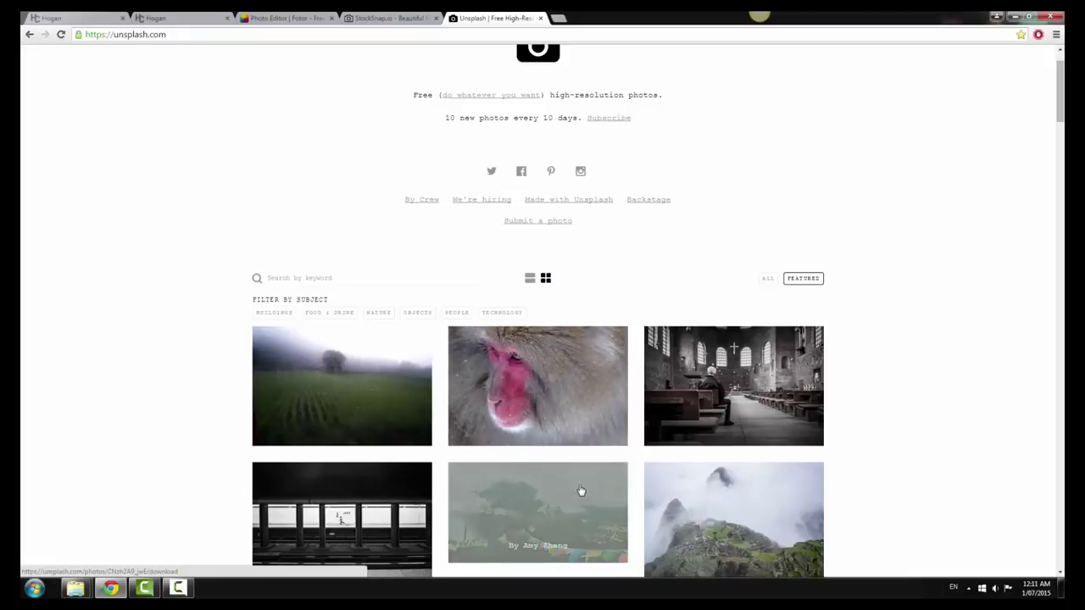
pyautogui.click(312, 282)
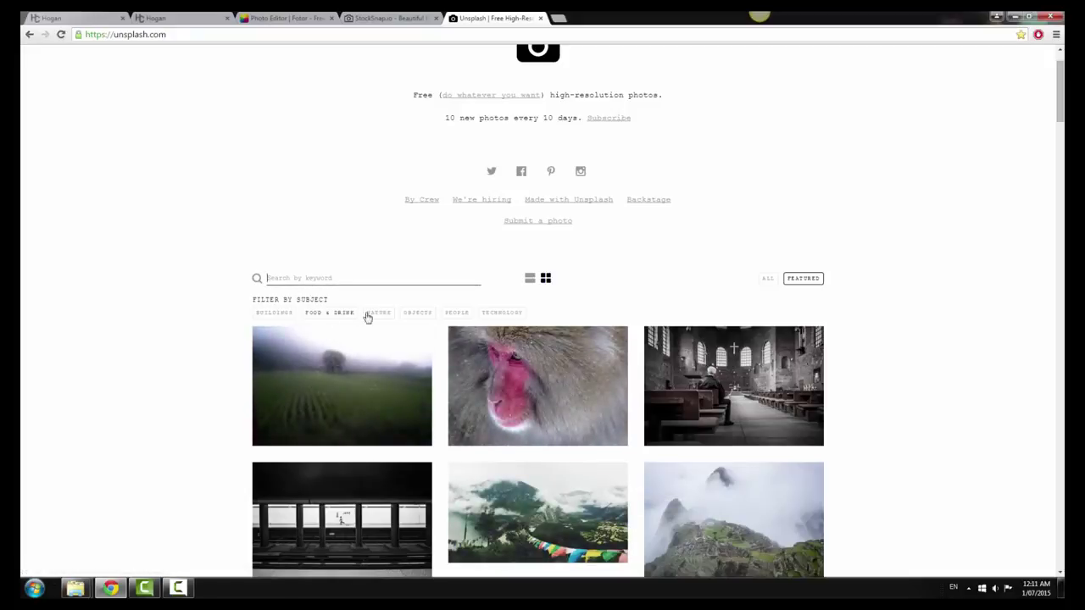
pyautogui.click(531, 280)
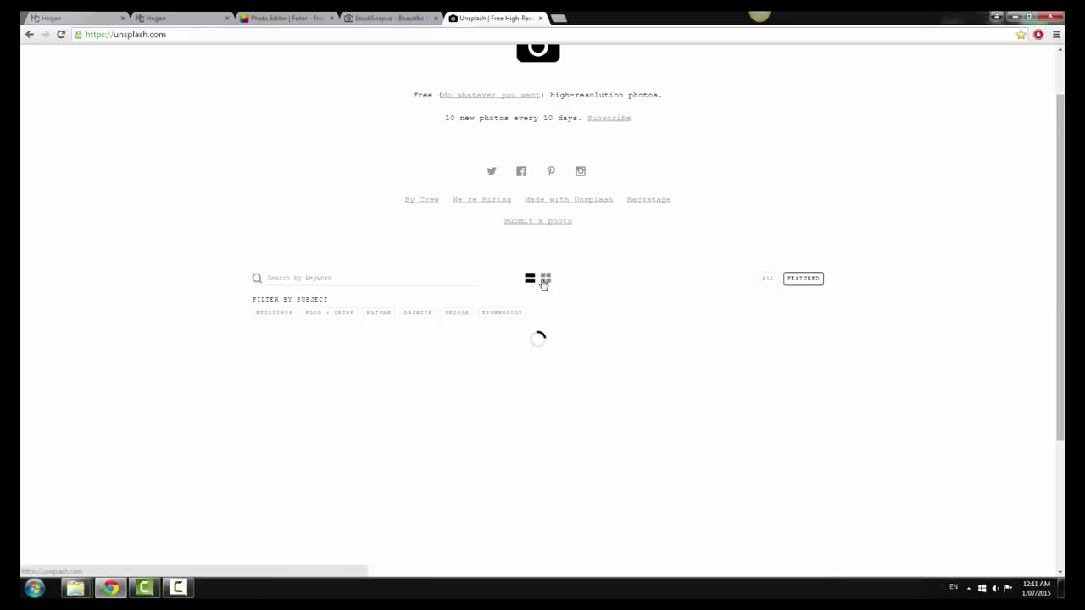
pyautogui.click(546, 280)
pyautogui.moveTo(1060, 135); pyautogui.dragTo(1053, 157)
pyautogui.click(768, 148)
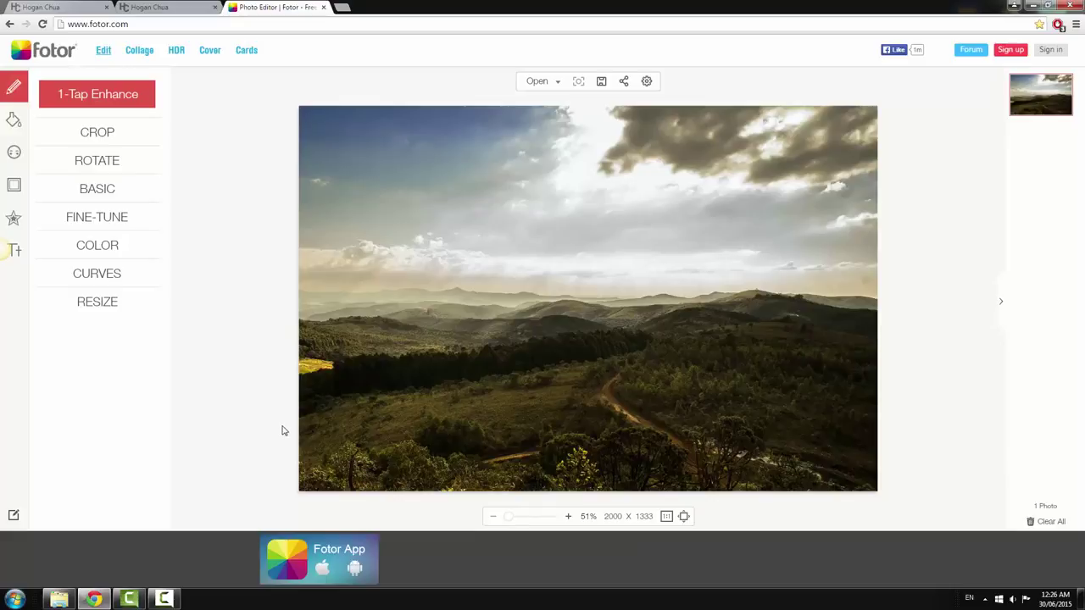
# Step: Set a 2000 × 770 crop box on the landscape and shift it toward the hills
pyautogui.click(100, 133)
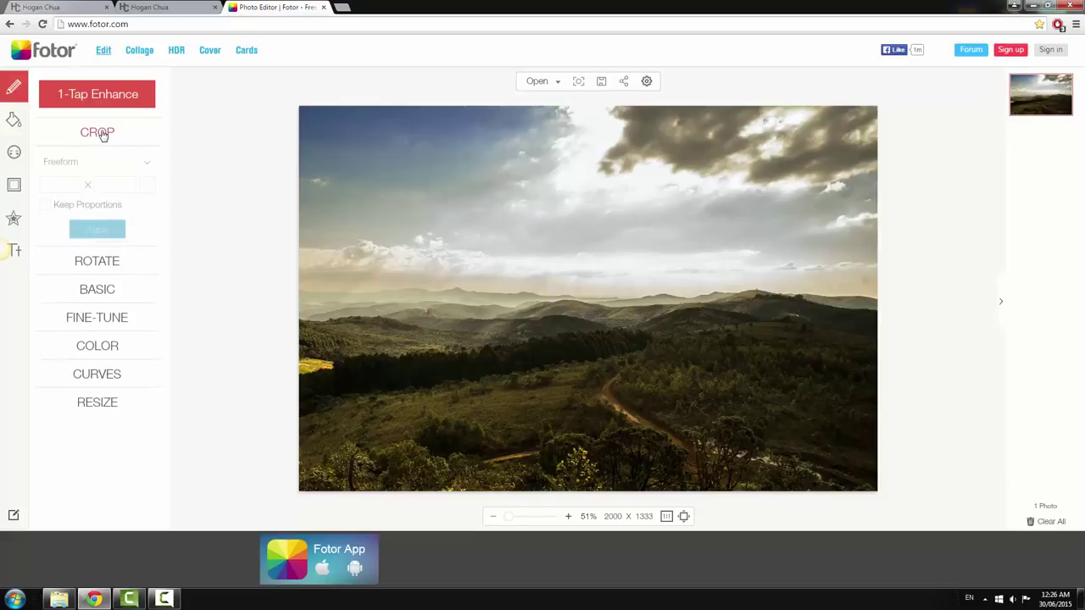
pyautogui.doubleClick(73, 184)
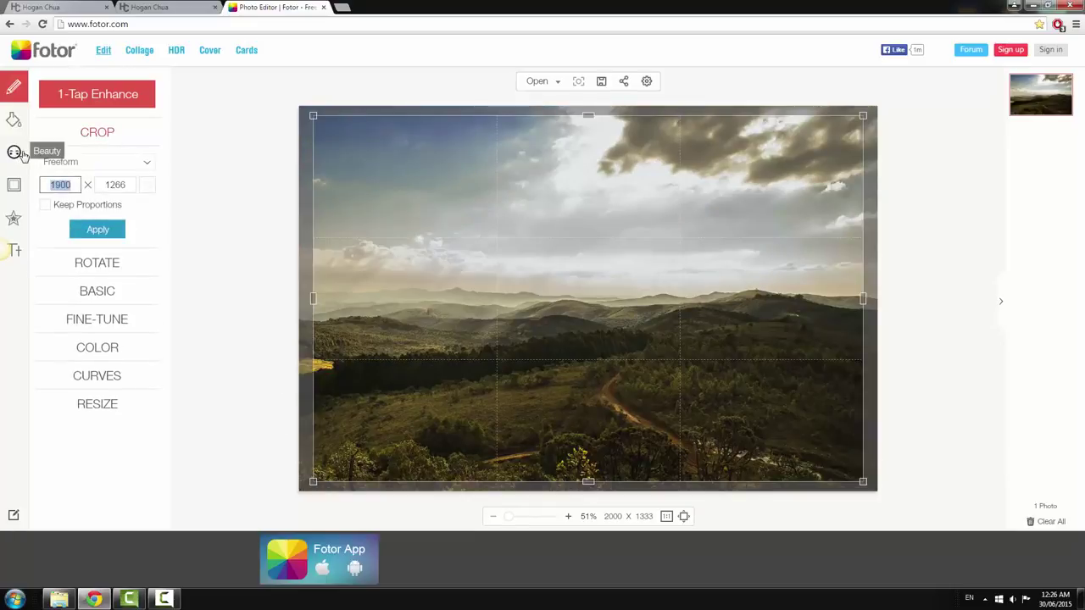
pyautogui.write('2000')
pyautogui.press('Tab')
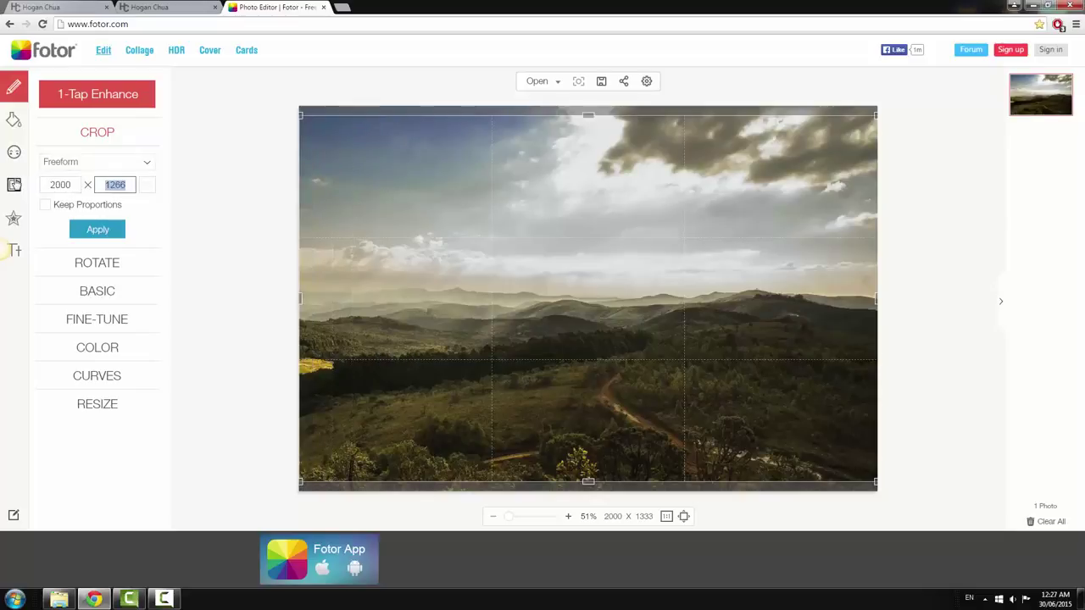
pyautogui.write('770')
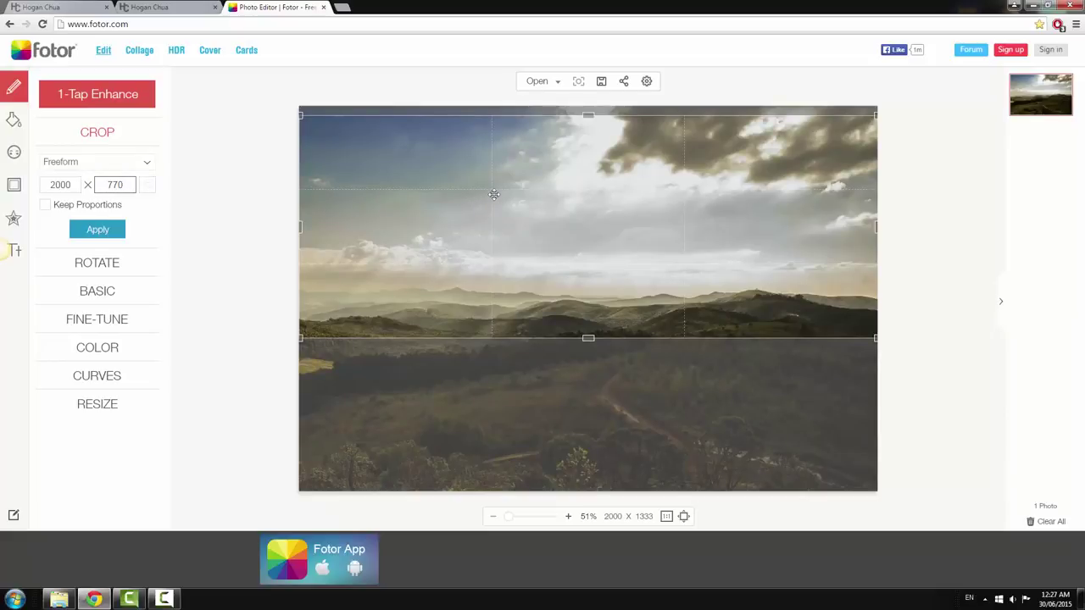
pyautogui.moveTo(494, 194); pyautogui.dragTo(492, 211)
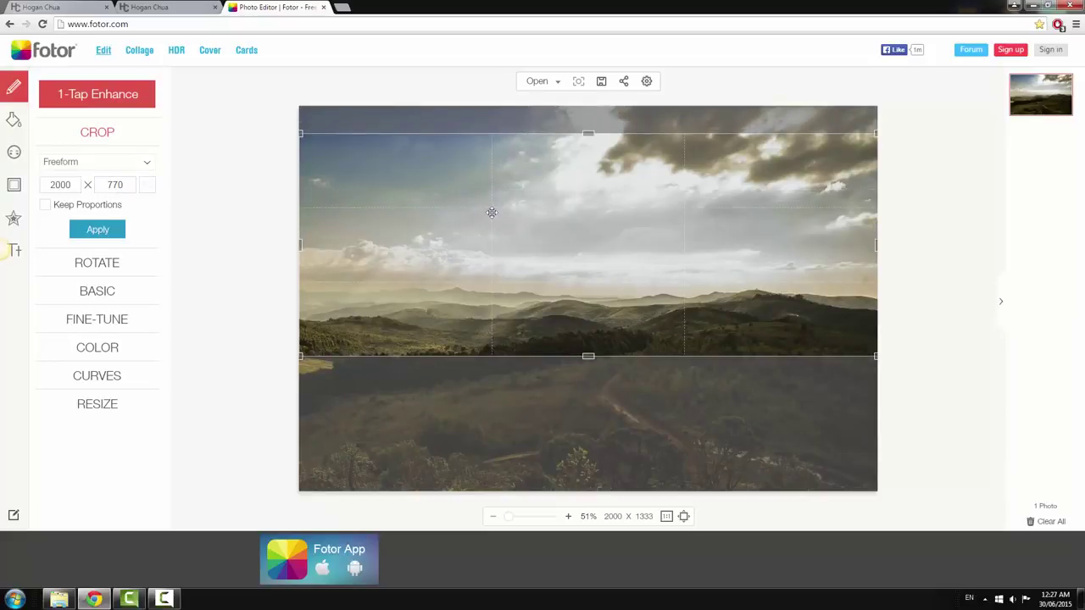
# Step: Fine-tune the crop against the hoganchua.com hero, apply it, and 1-Tap Enhance the photo
pyautogui.click(184, 12)
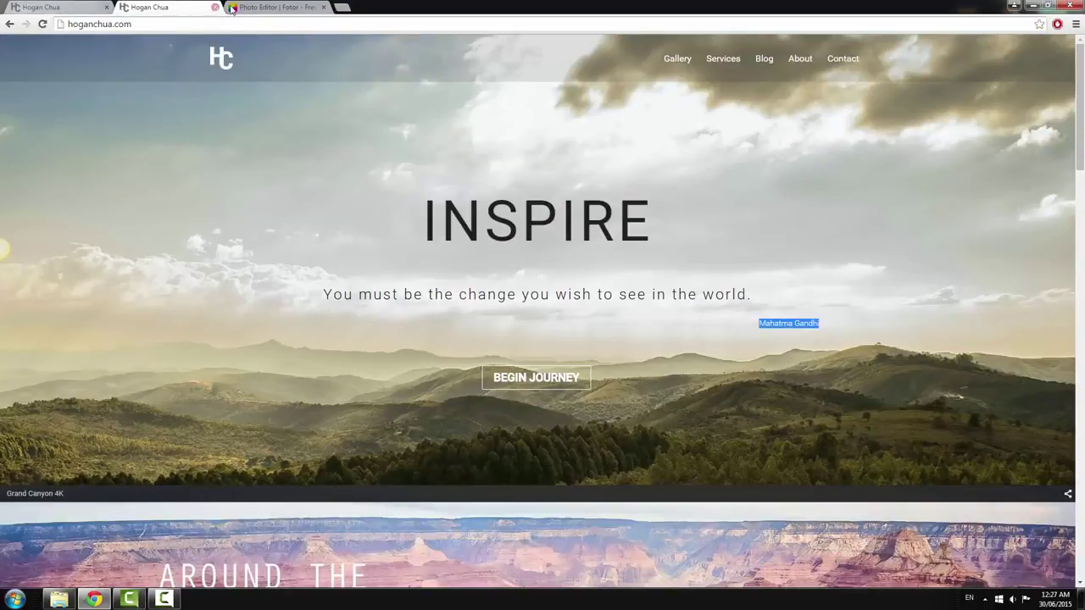
pyautogui.click(267, 7)
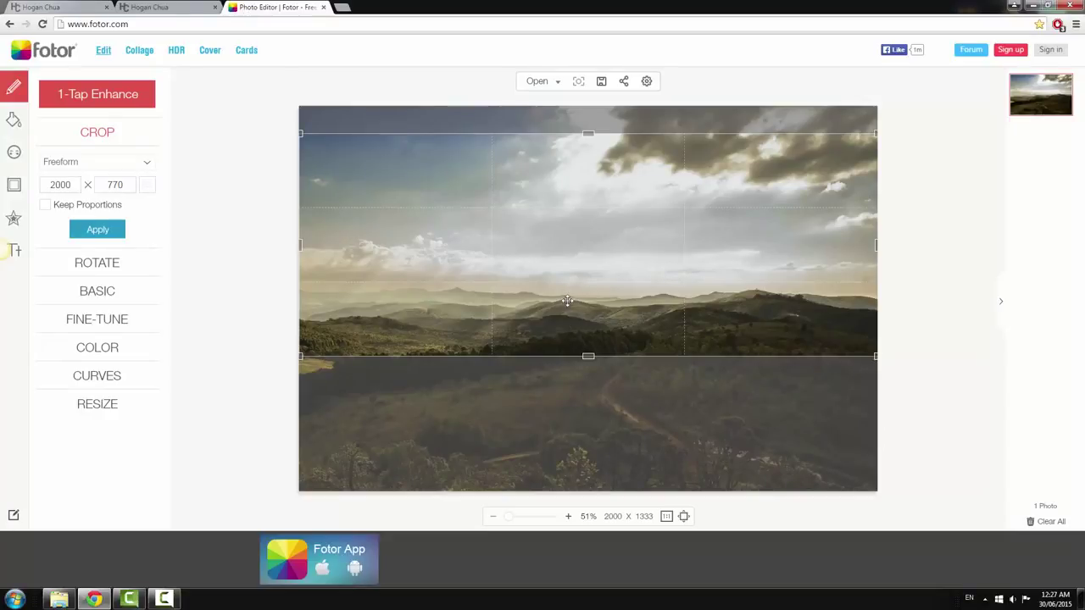
pyautogui.moveTo(574, 283); pyautogui.dragTo(570, 287)
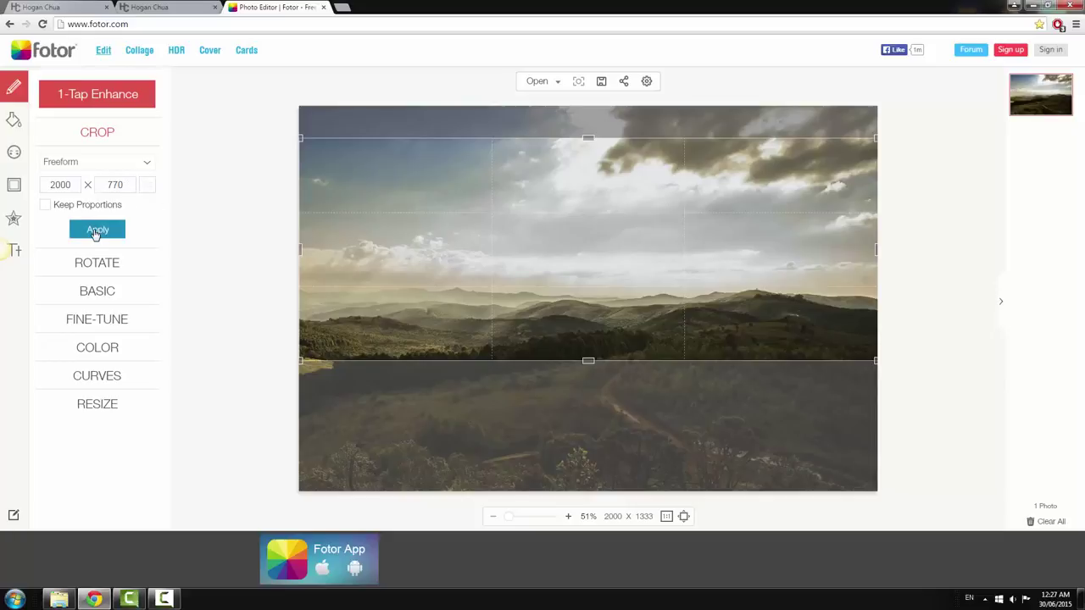
pyautogui.click(96, 232)
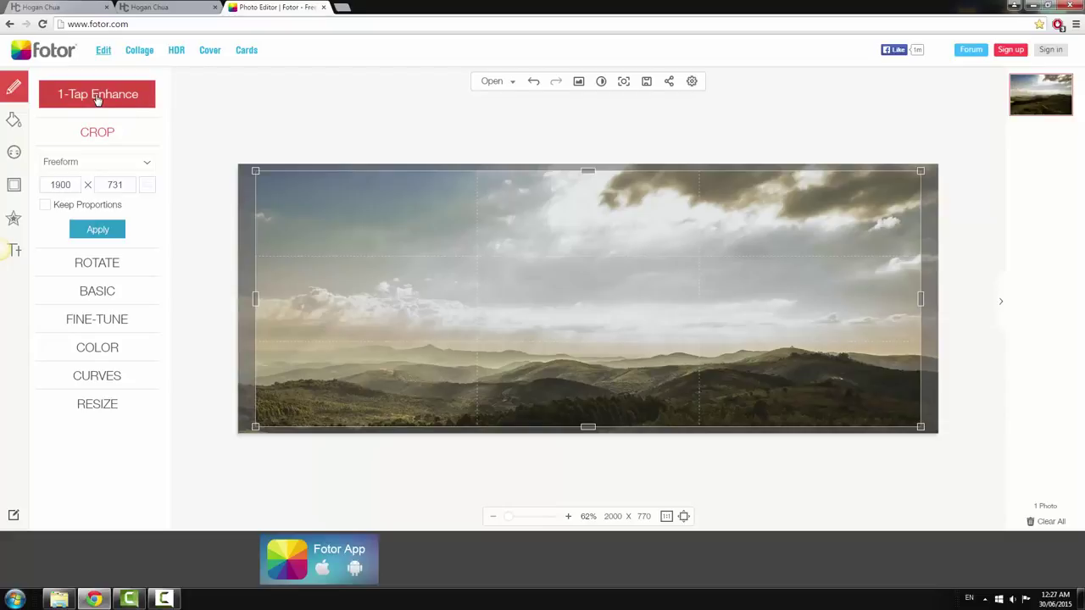
pyautogui.click(108, 96)
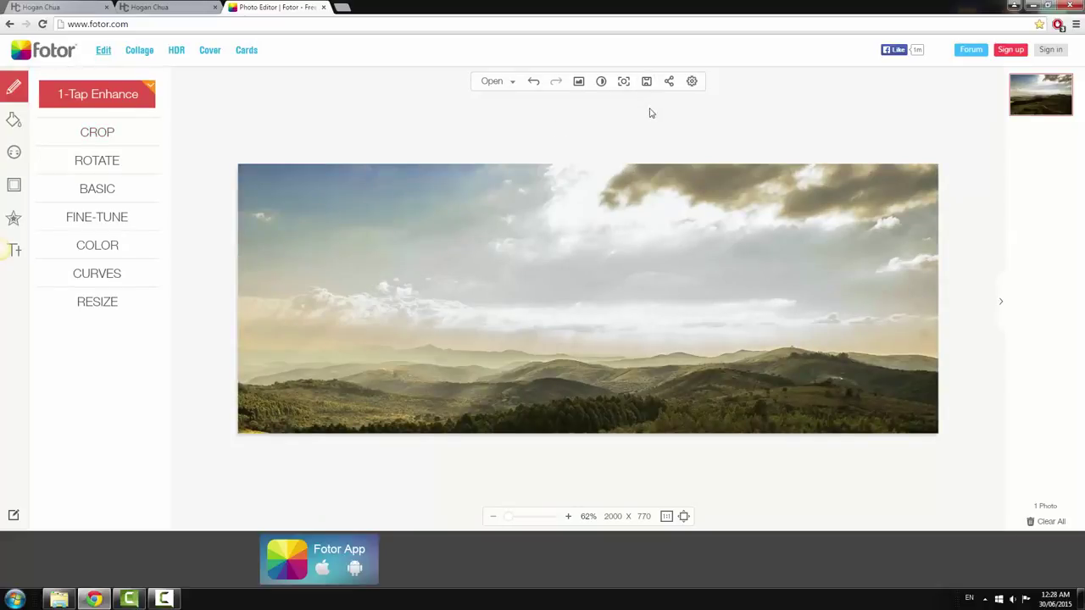
pyautogui.click(646, 82)
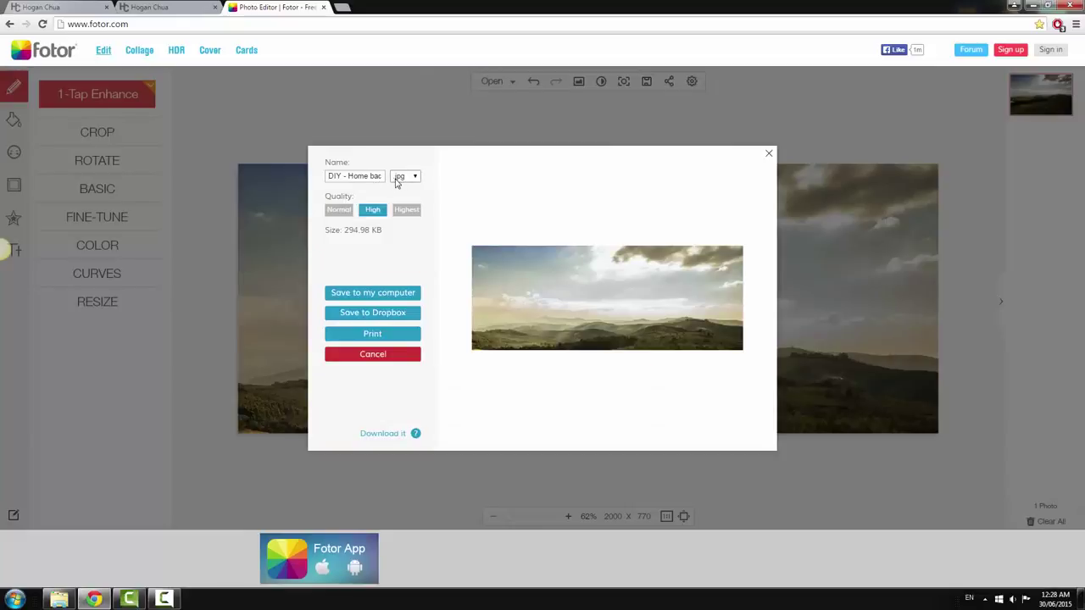
# Step: Save the banner as a high-quality JPG named 'DIY - Home background DONE', then return to WordPress
pyautogui.click(406, 178)
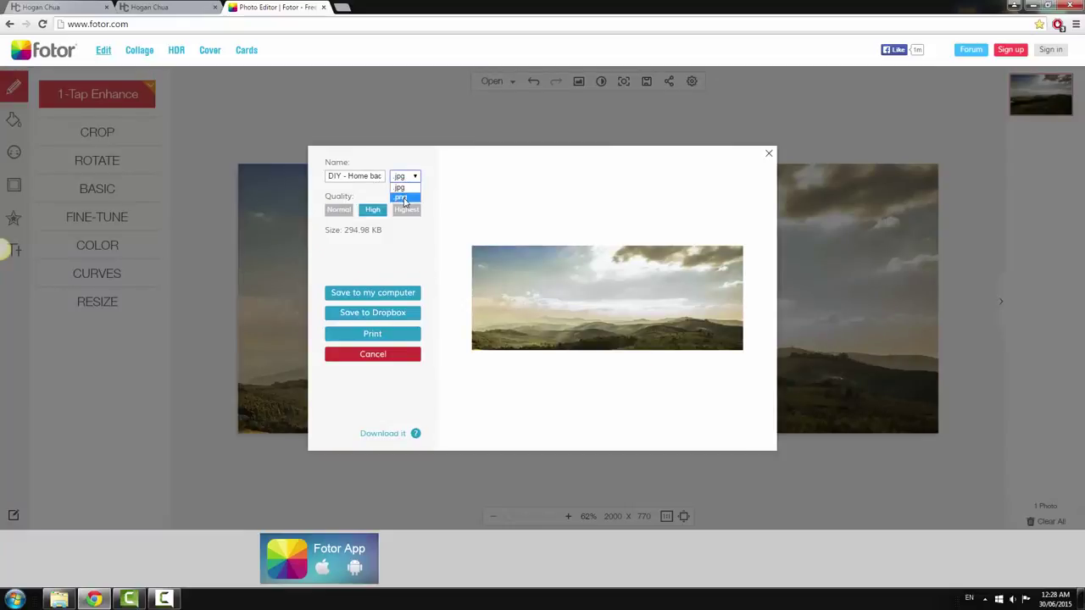
pyautogui.click(406, 188)
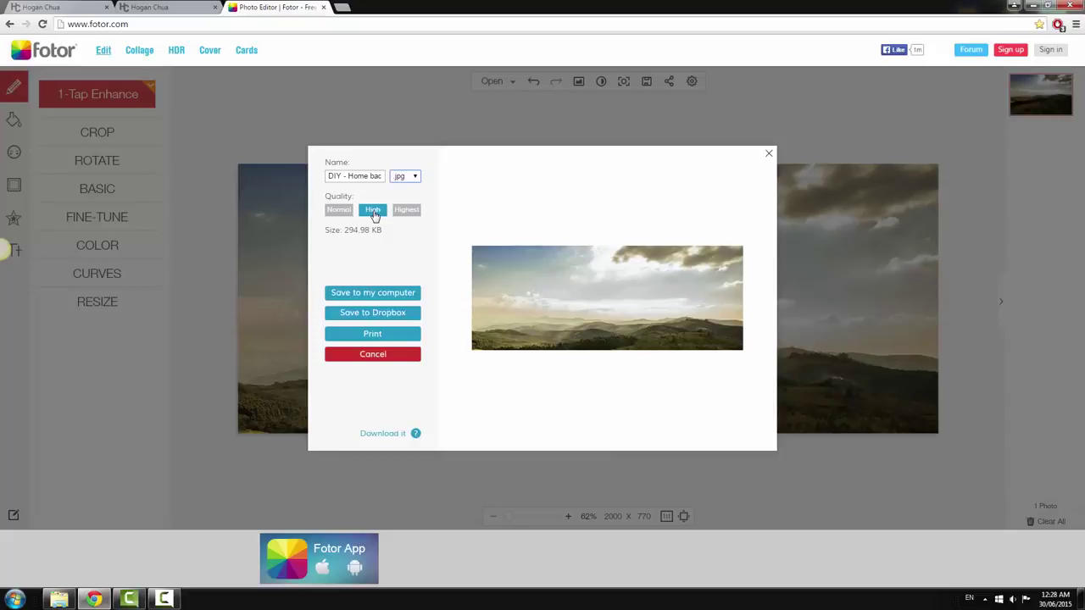
pyautogui.click(343, 213)
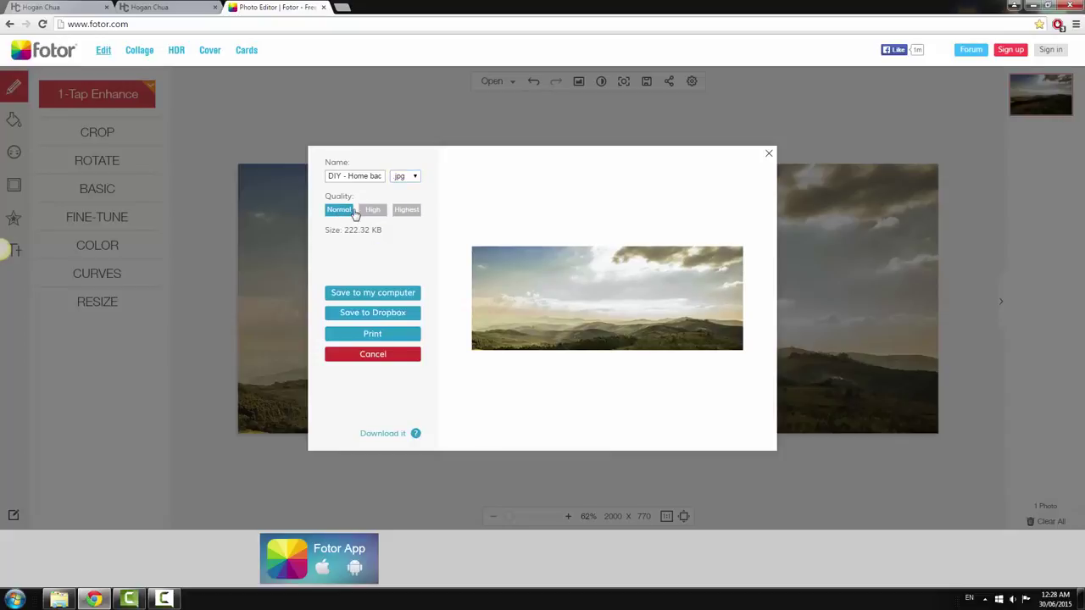
pyautogui.click(372, 212)
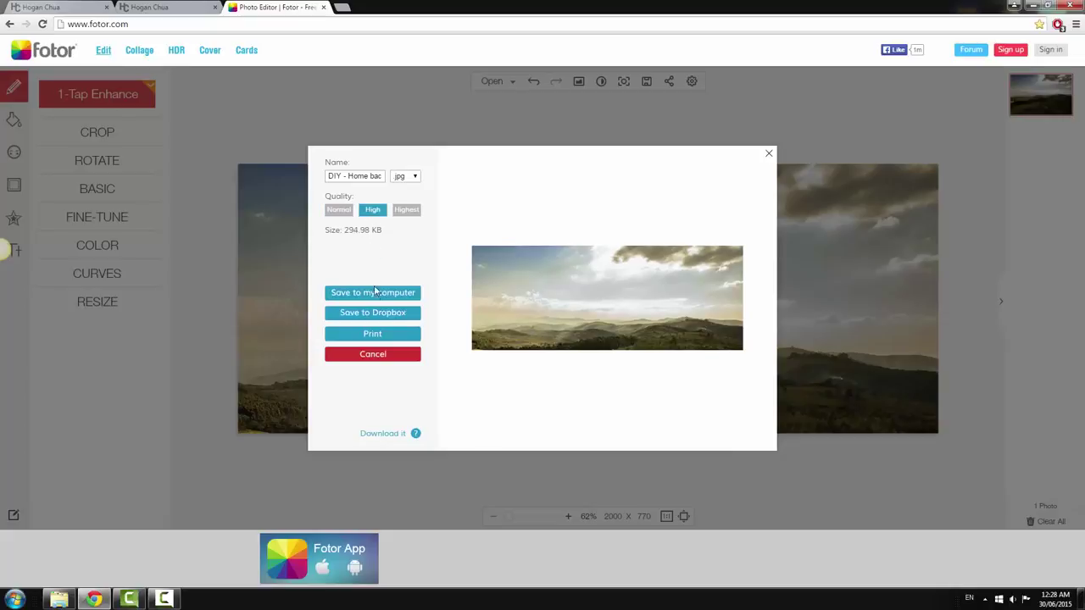
pyautogui.click(376, 293)
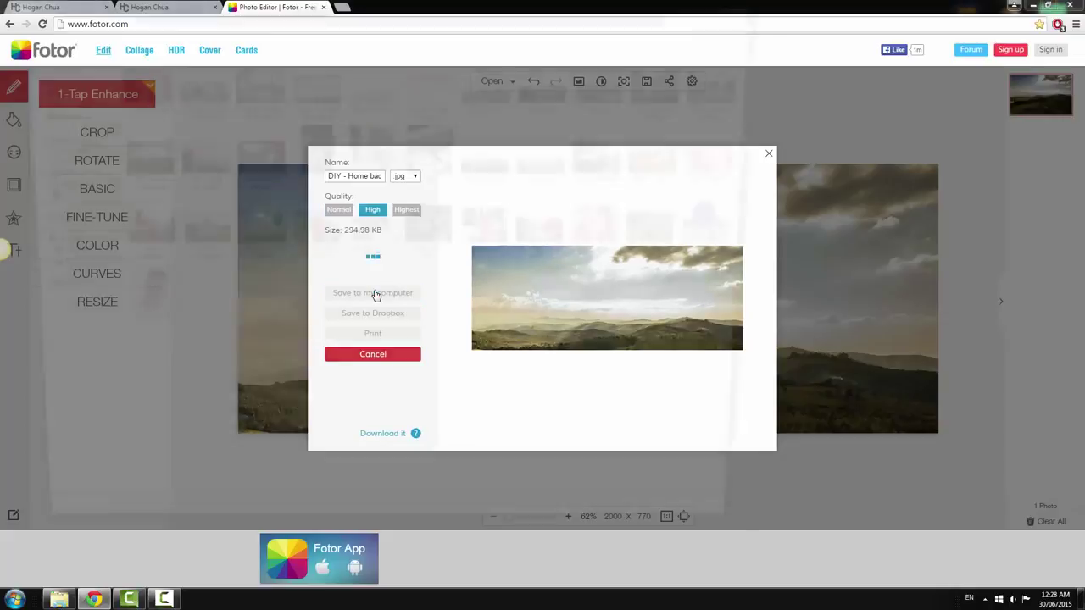
pyautogui.click(190, 481)
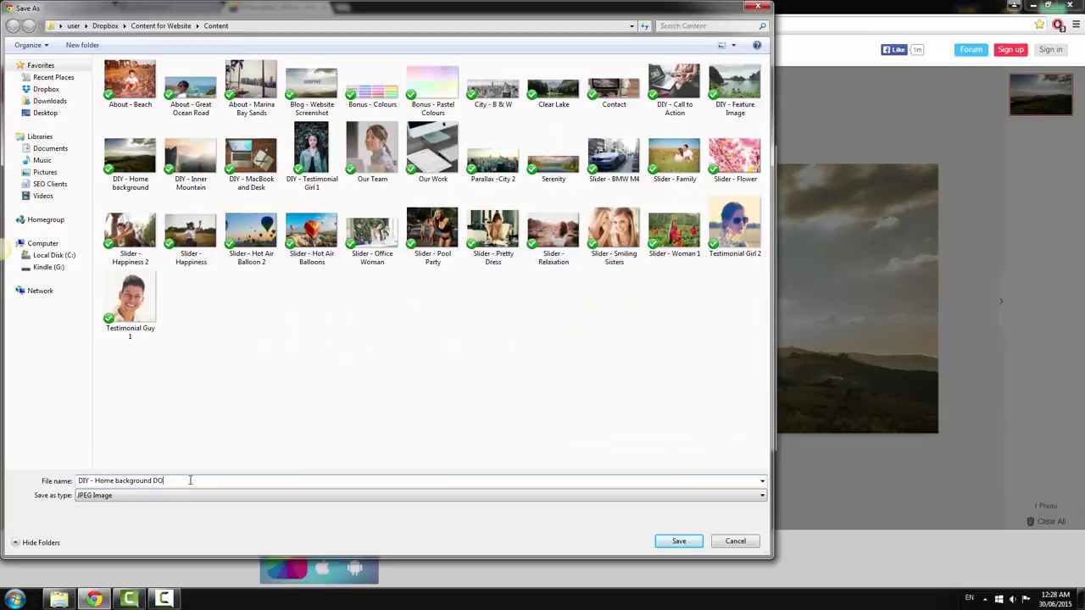
pyautogui.click(690, 543)
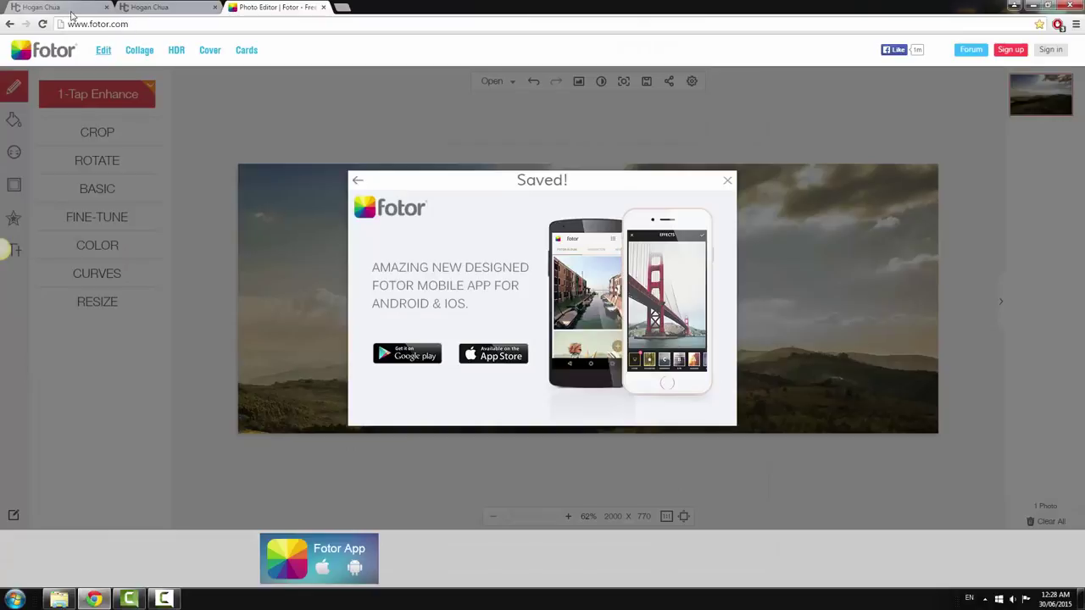
pyautogui.click(727, 180)
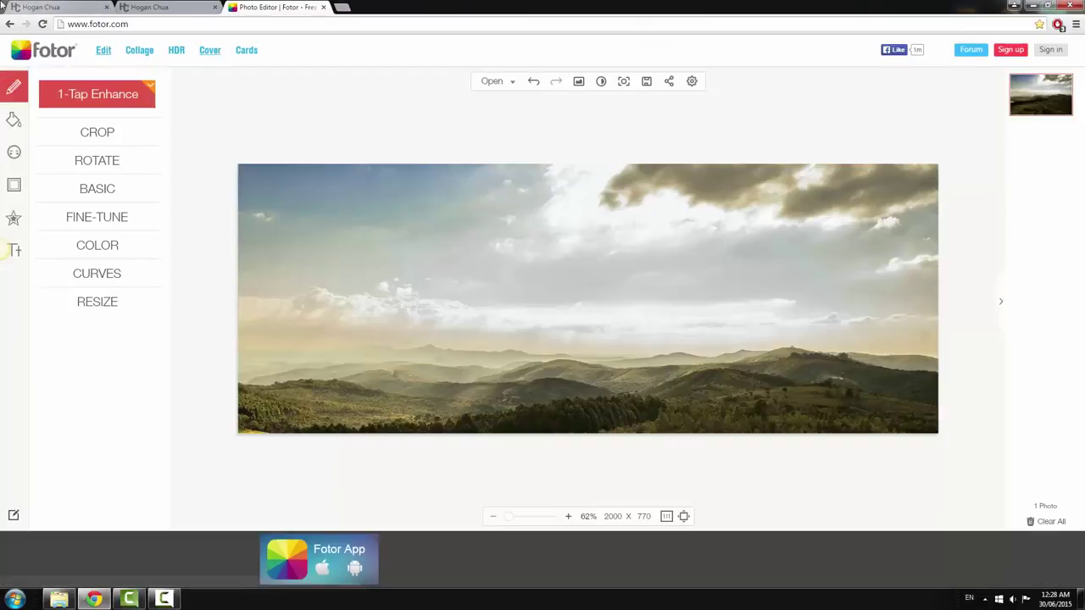
pyautogui.click(38, 6)
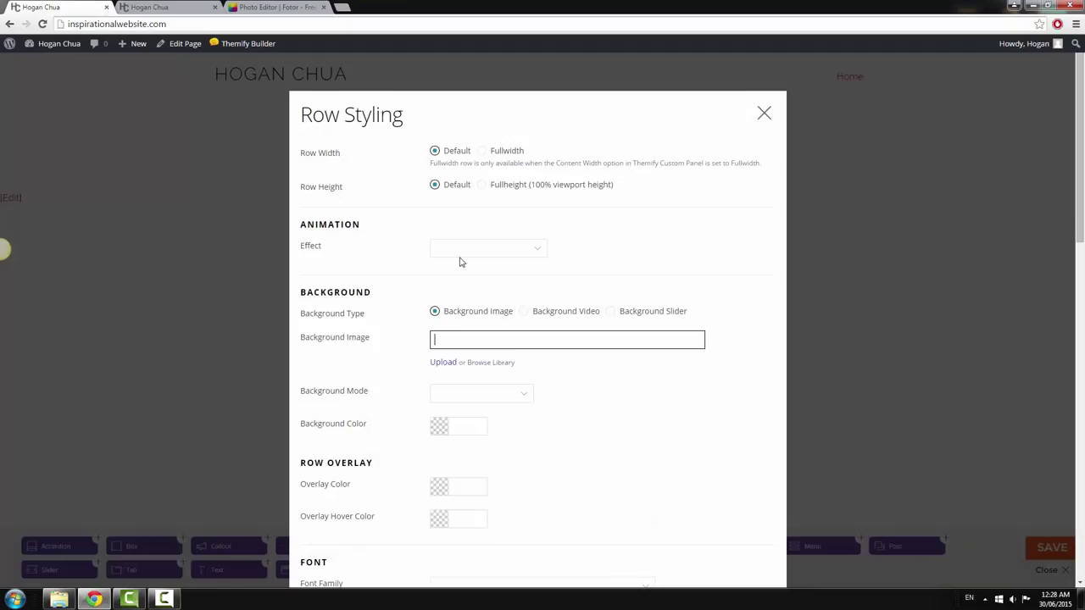
# Step: Upload the 'DIY - Home background DONE' image as the row's background
pyautogui.click(443, 363)
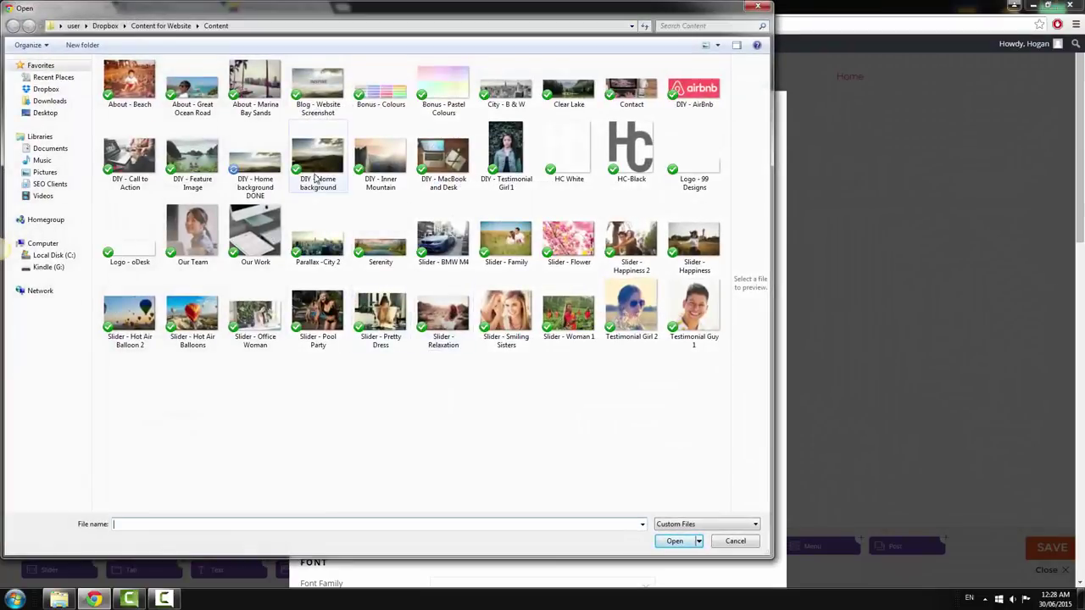
pyautogui.click(257, 165)
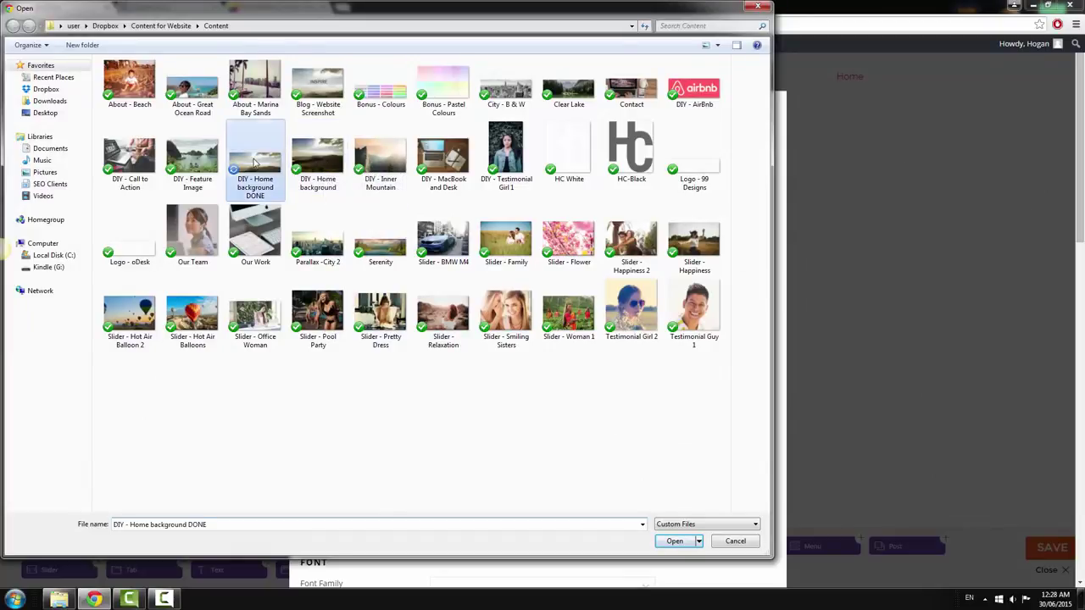
pyautogui.click(674, 541)
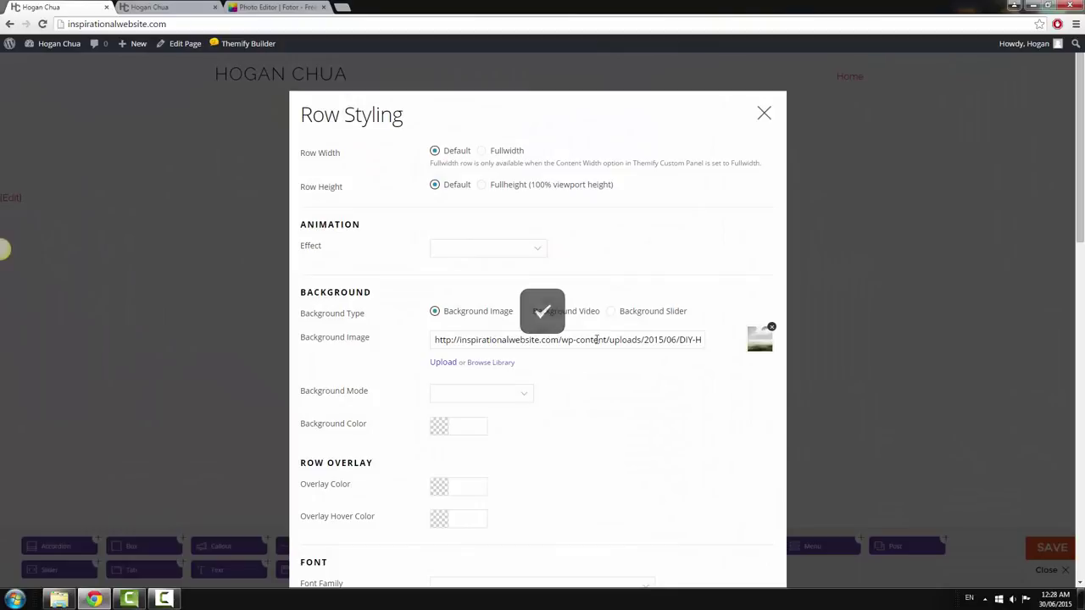
# Step: Inspect the 1024x394 size suffix in the image URL, then remove that background image
pyautogui.moveTo(573, 340); pyautogui.dragTo(825, 341)
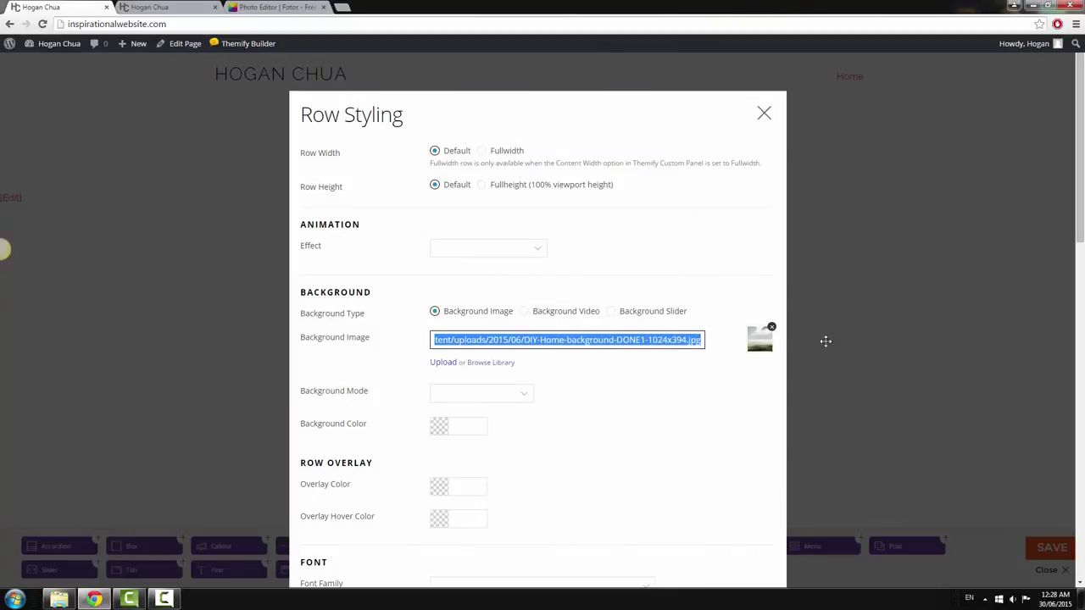
pyautogui.click(649, 340)
pyautogui.moveTo(649, 340); pyautogui.dragTo(704, 340)
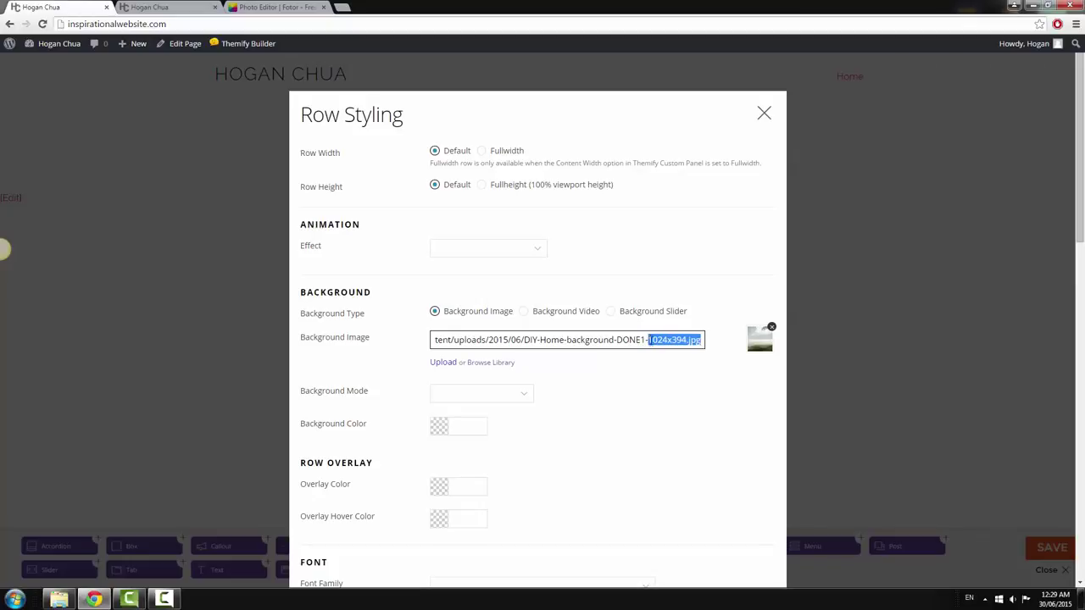
pyautogui.click(667, 340)
pyautogui.moveTo(650, 340); pyautogui.dragTo(671, 340)
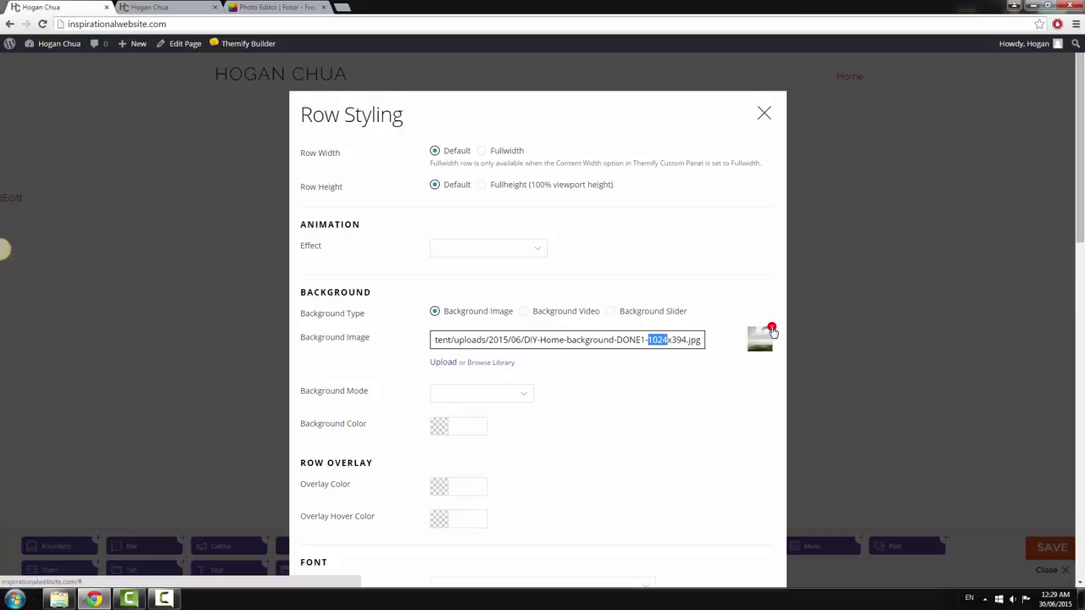
pyautogui.click(772, 331)
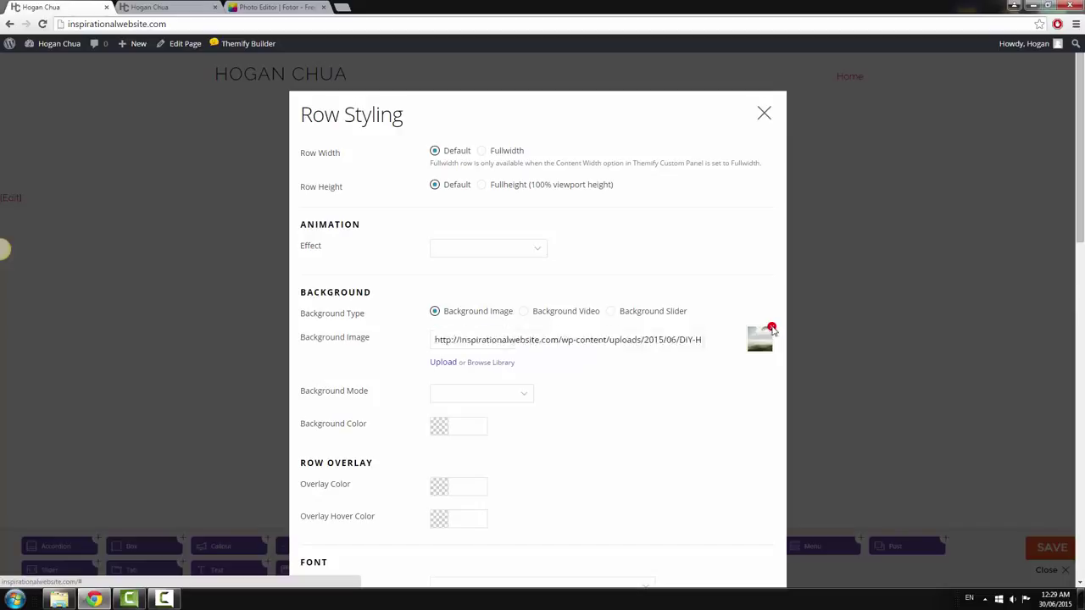
# Step: Insert the full-size DIY-Home-background-DONE.jpg from the Media Library as the row background
pyautogui.click(493, 366)
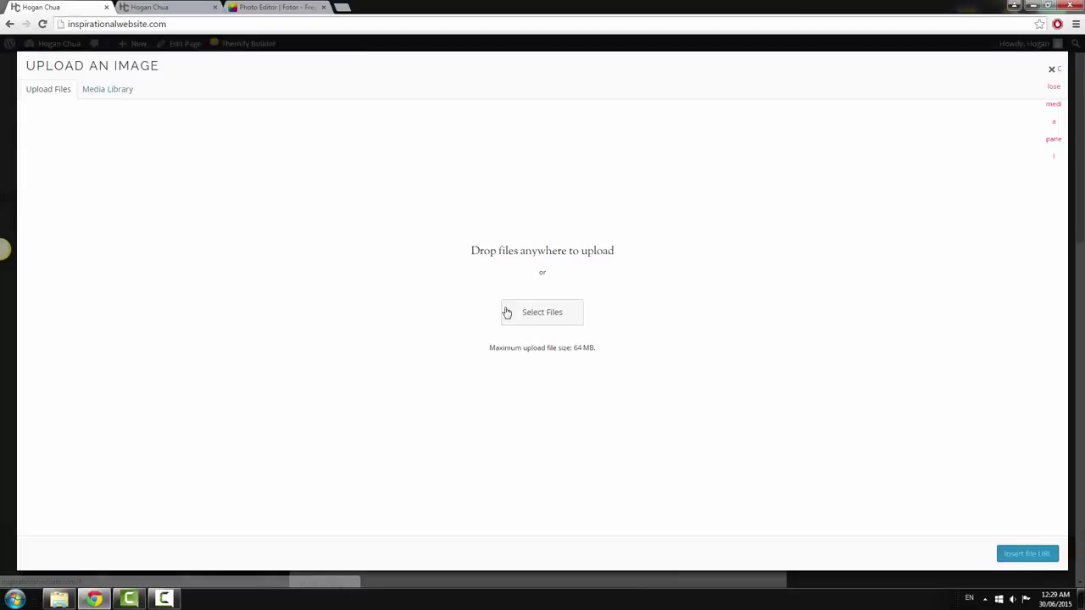
pyautogui.click(538, 315)
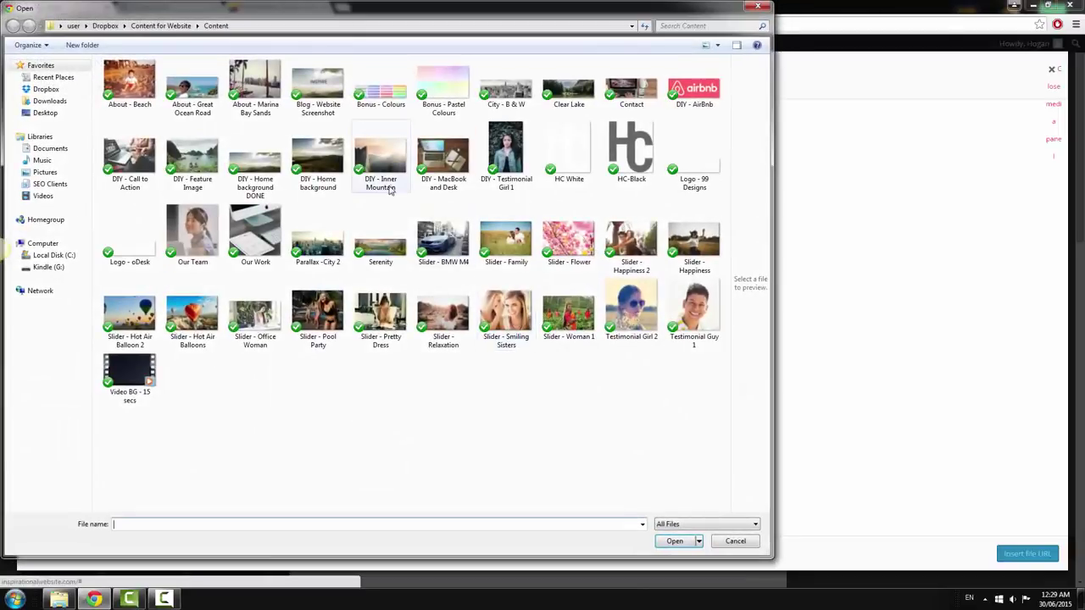
pyautogui.click(252, 171)
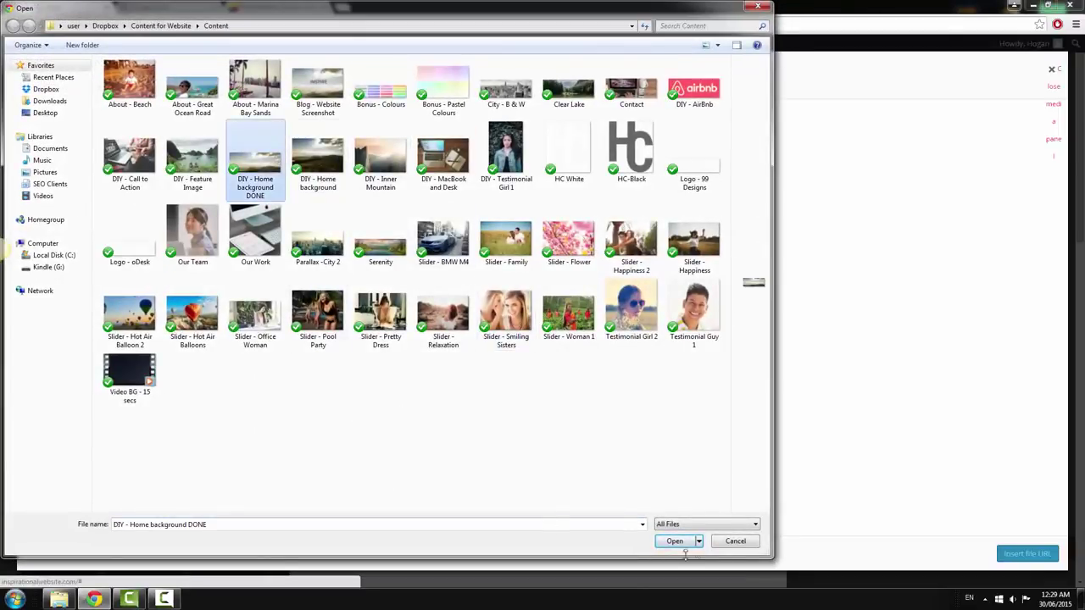
pyautogui.click(734, 541)
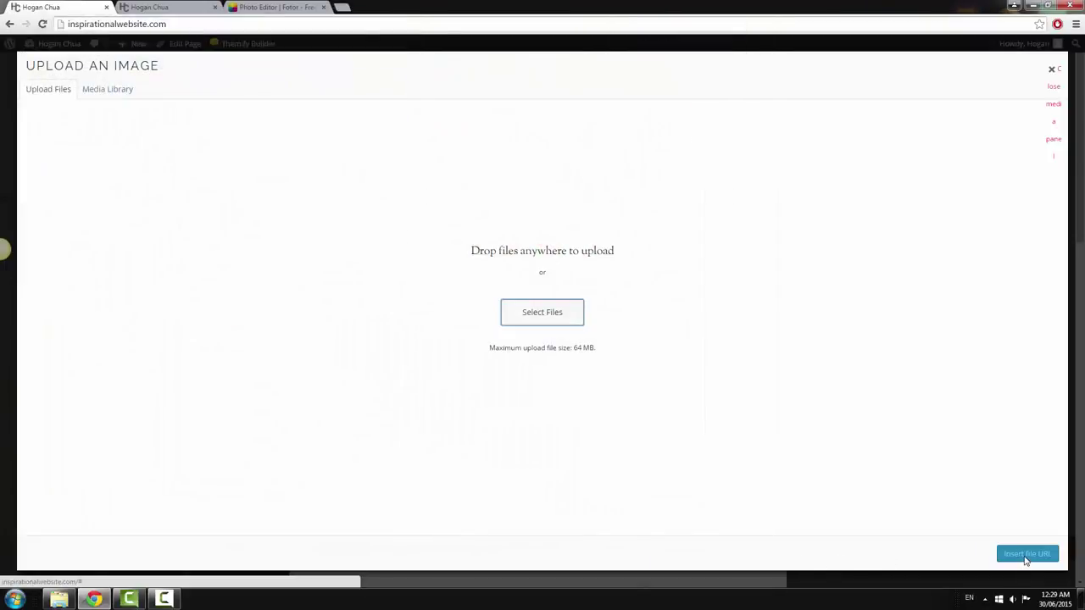
pyautogui.click(120, 95)
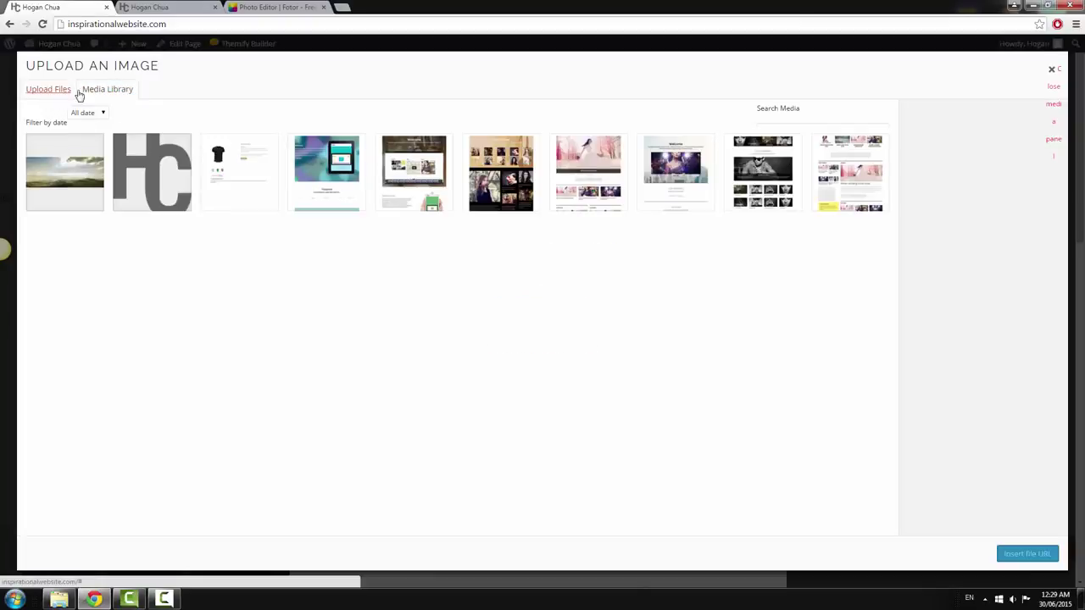
pyautogui.click(60, 185)
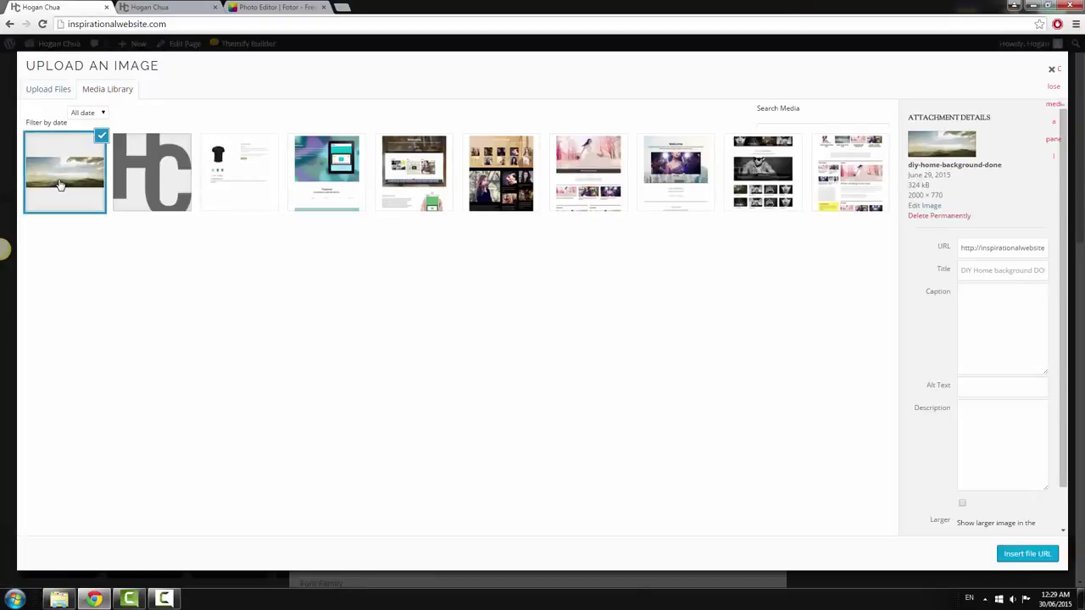
pyautogui.click(1013, 554)
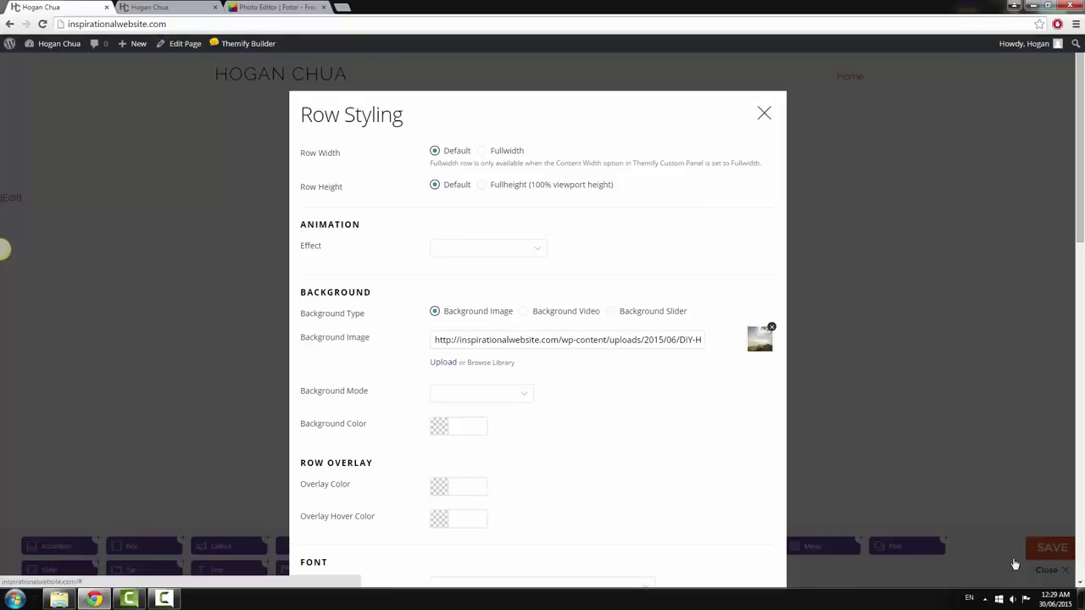
pyautogui.moveTo(578, 347); pyautogui.dragTo(746, 345)
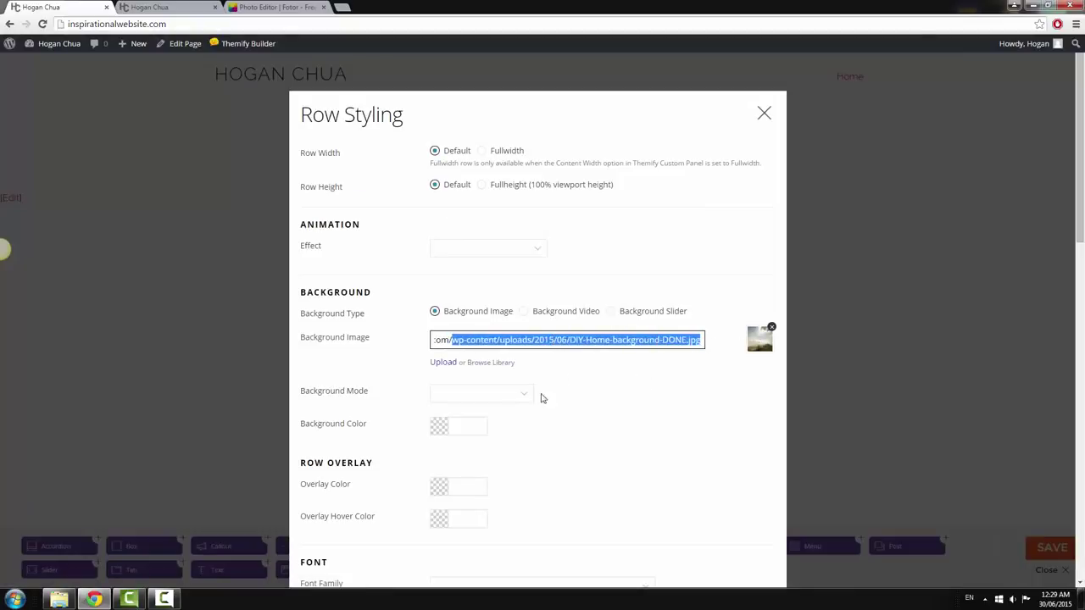
pyautogui.moveTo(372, 395)
pyautogui.mouseDown()
pyautogui.moveTo(274, 387)
pyautogui.moveTo(365, 389)
pyautogui.mouseUp()
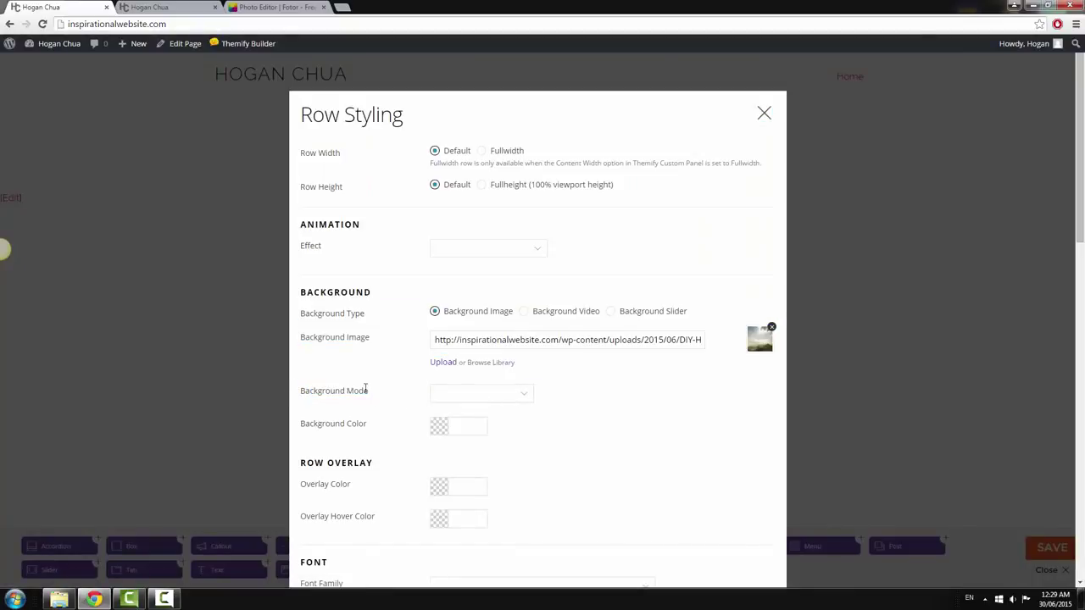
# Step: Set the background mode to Fullcover, save the row, and drop a Text module onto the banner
pyautogui.click(486, 392)
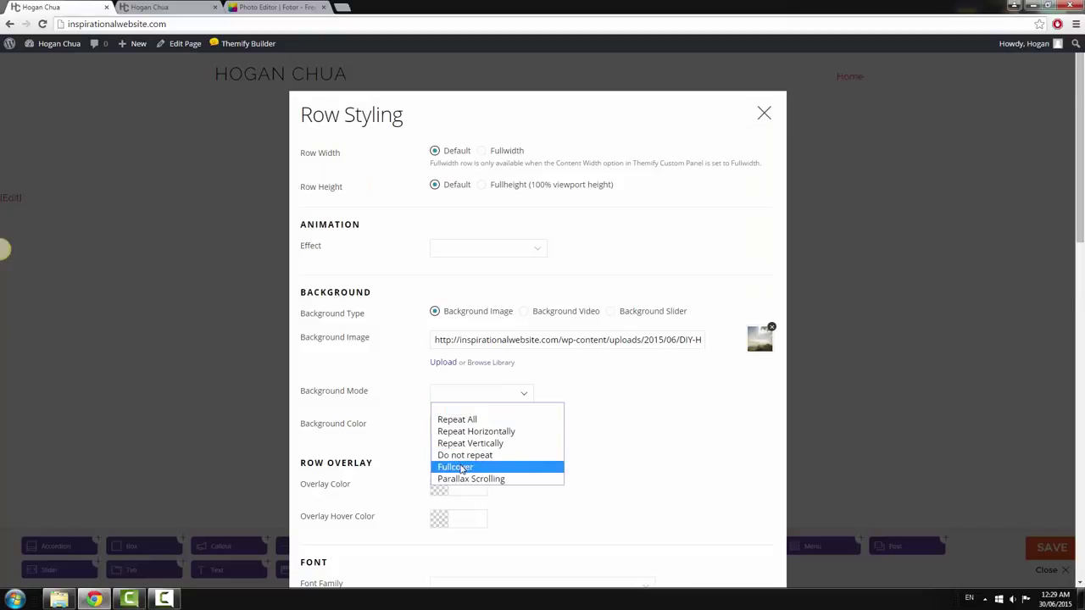
pyautogui.click(462, 467)
pyautogui.scroll(-11, 565, 412)
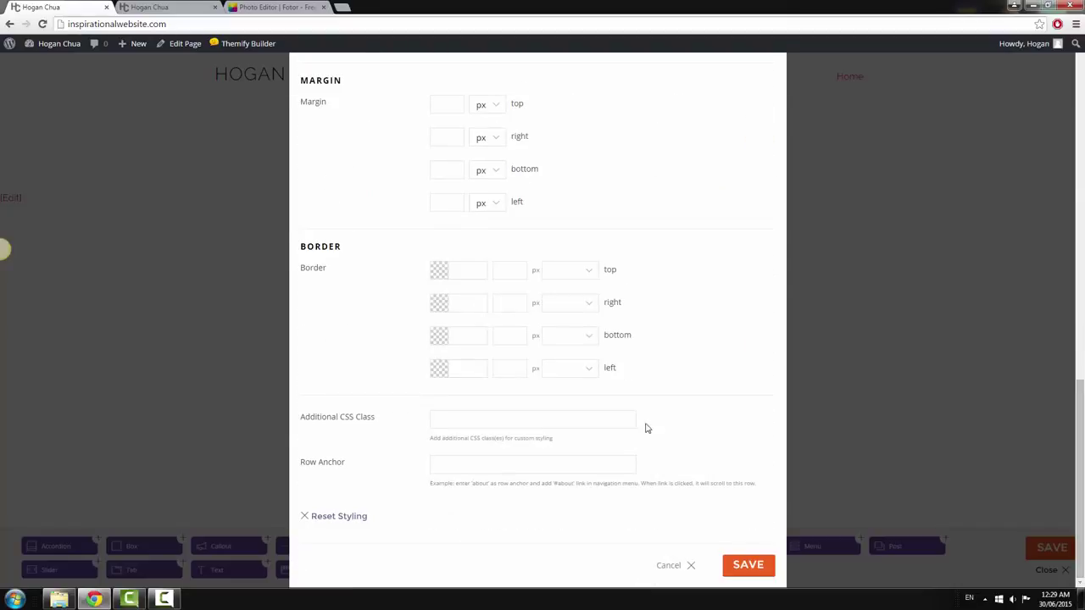
pyautogui.click(741, 575)
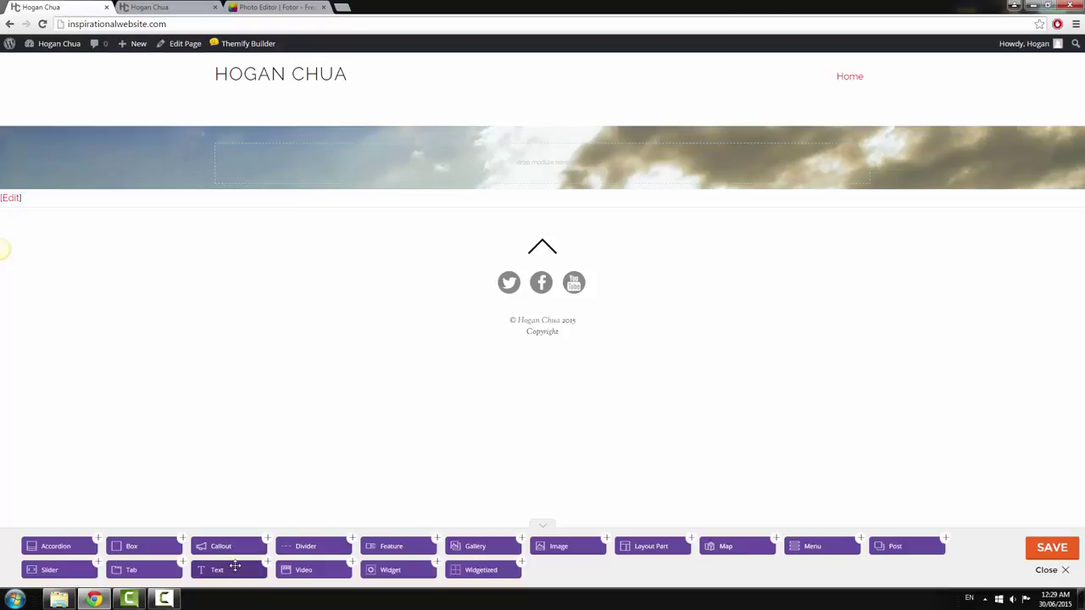
pyautogui.moveTo(234, 569); pyautogui.dragTo(542, 174)
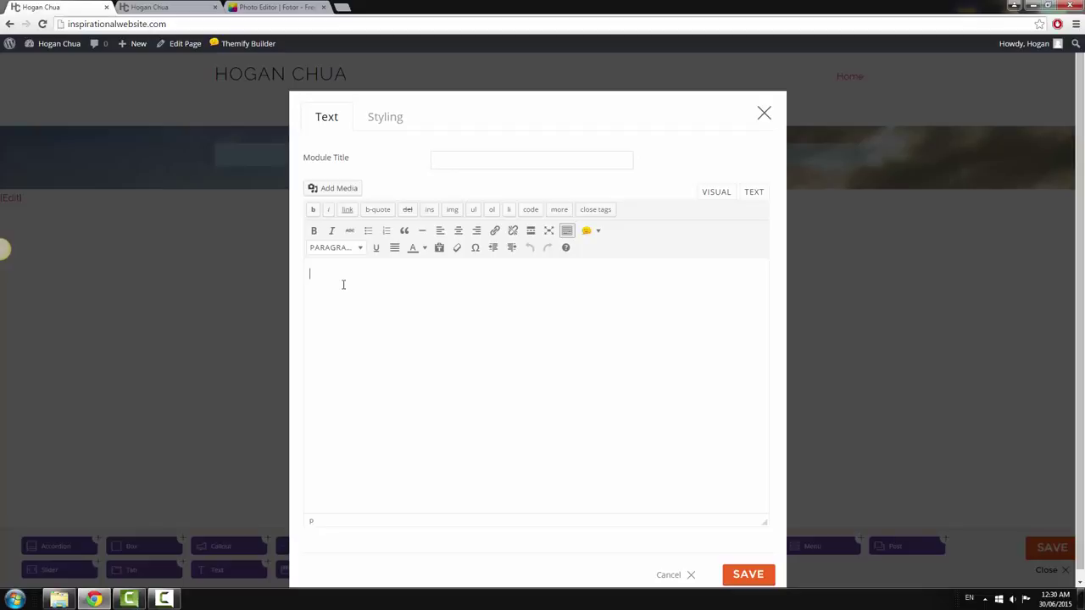
# Step: Type INSPIRE into the text module and format it as Heading 1
pyautogui.write('INSPIRE')
pyautogui.moveTo(361, 274); pyautogui.dragTo(291, 272)
pyautogui.click(335, 252)
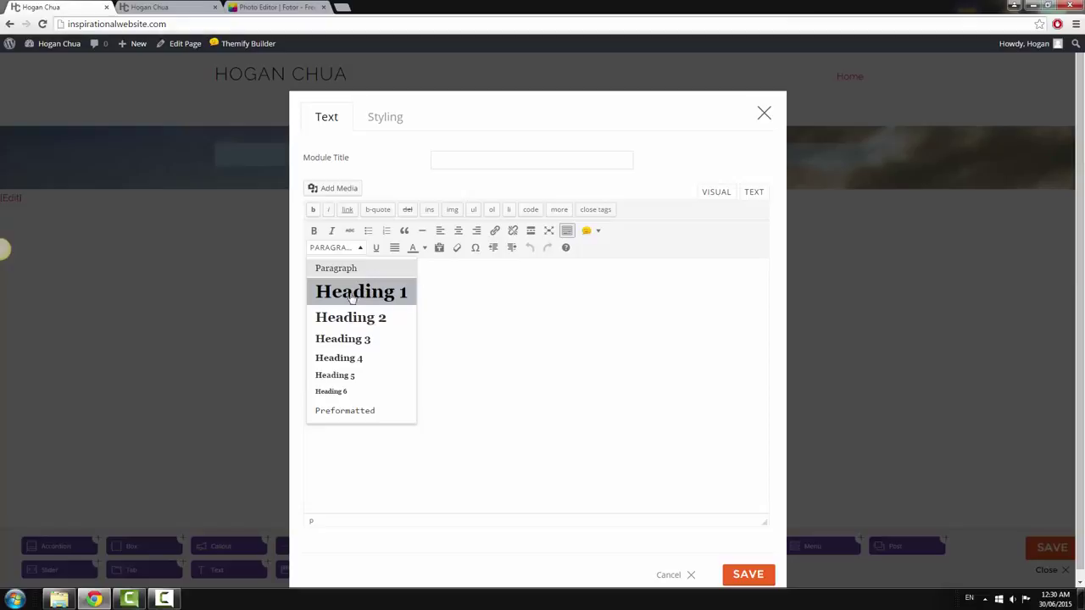
pyautogui.click(401, 294)
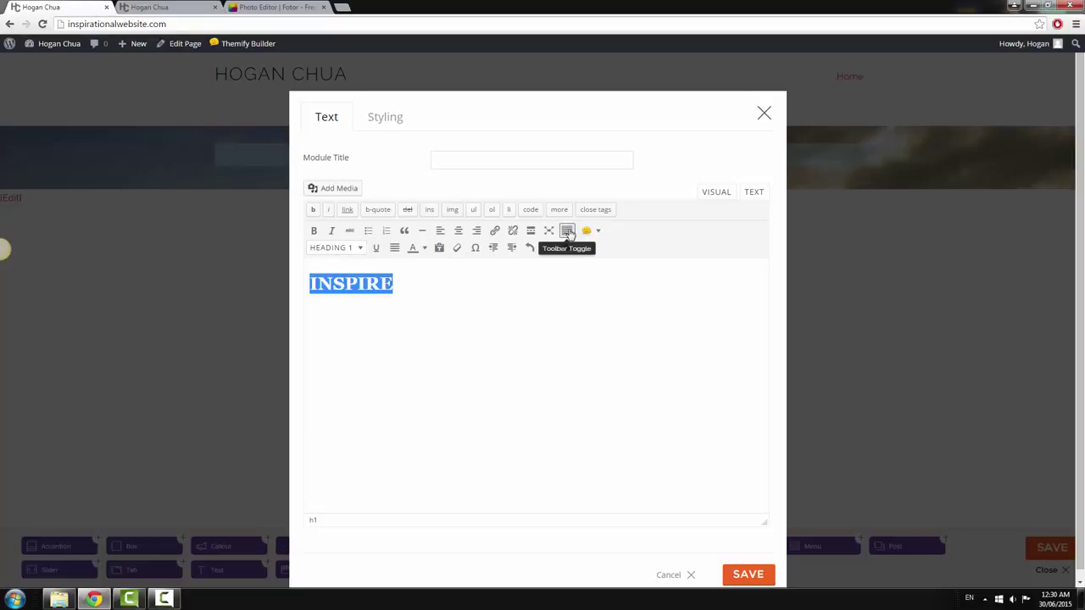
pyautogui.click(567, 231)
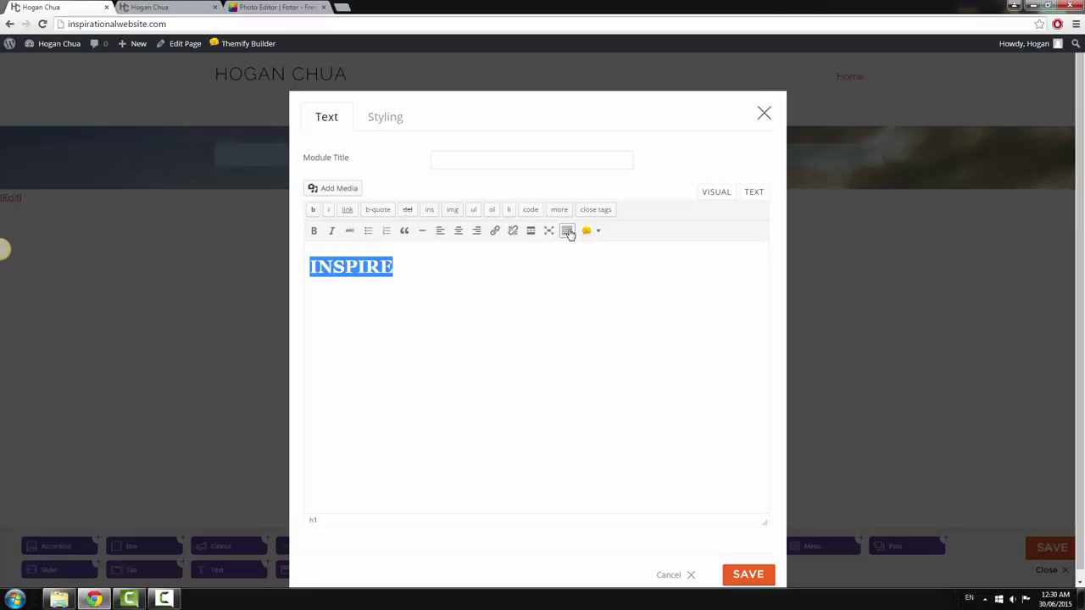
pyautogui.click(567, 230)
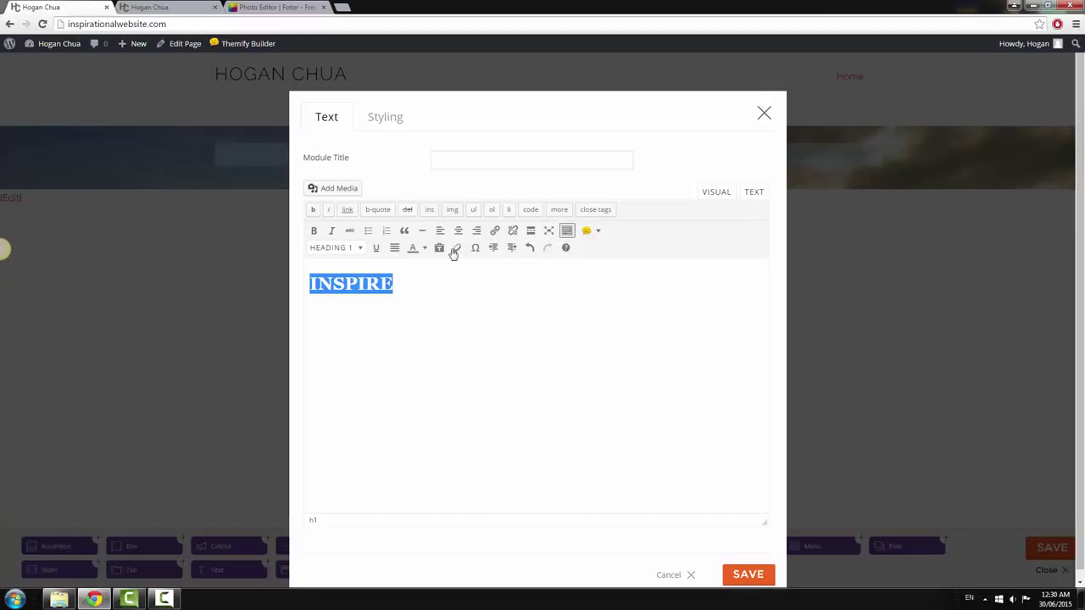
pyautogui.moveTo(398, 284); pyautogui.dragTo(309, 284)
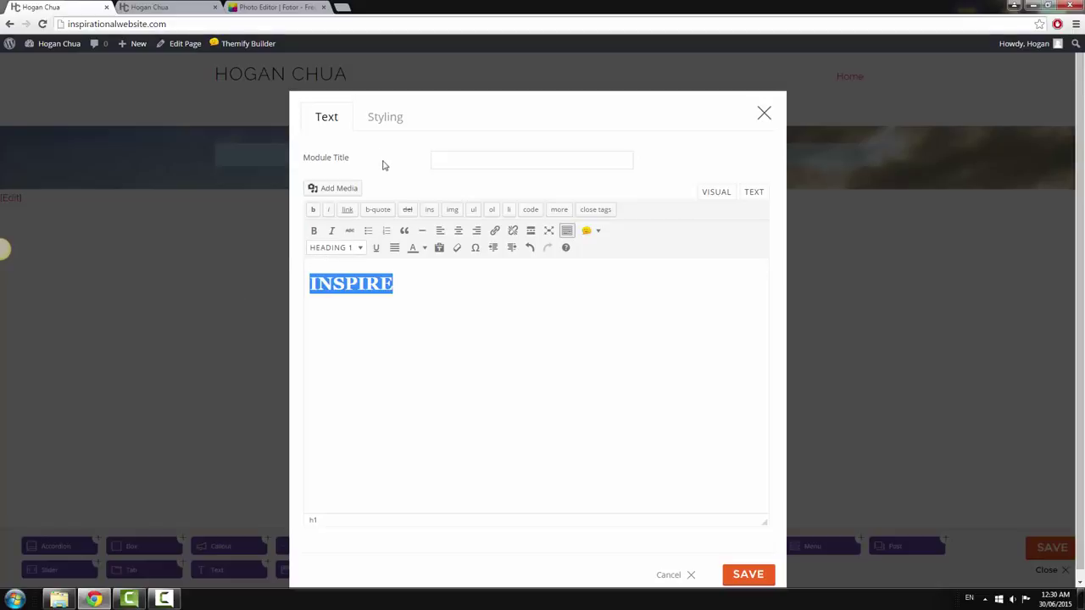
# Step: Center-align the INSPIRE module's text and give it 260 px top padding
pyautogui.click(382, 119)
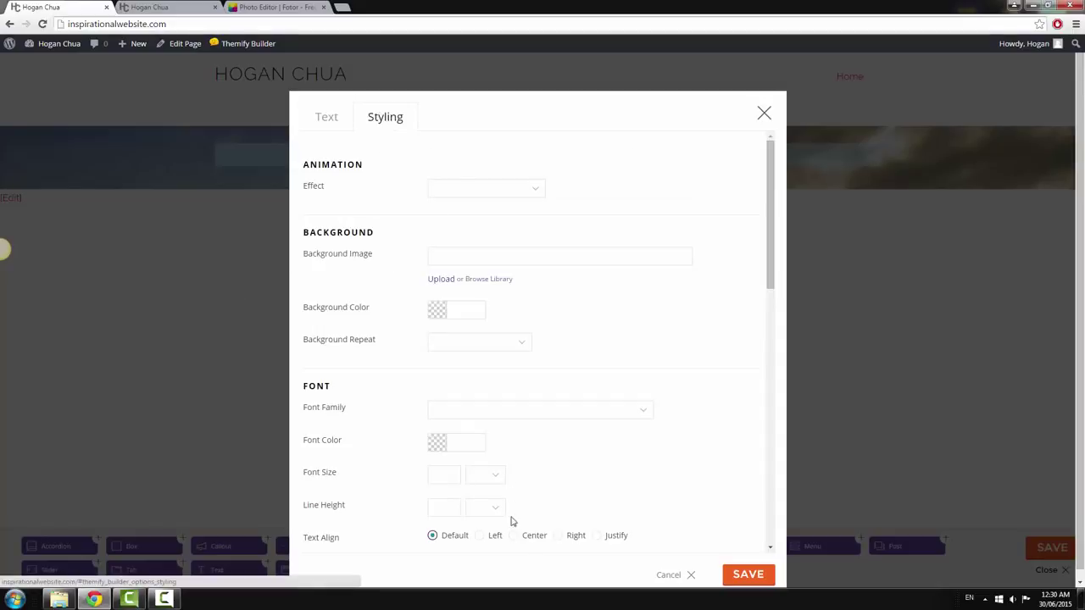
pyautogui.scroll(-1, 448, 536)
pyautogui.moveTo(349, 434); pyautogui.dragTo(302, 433)
pyautogui.click(515, 430)
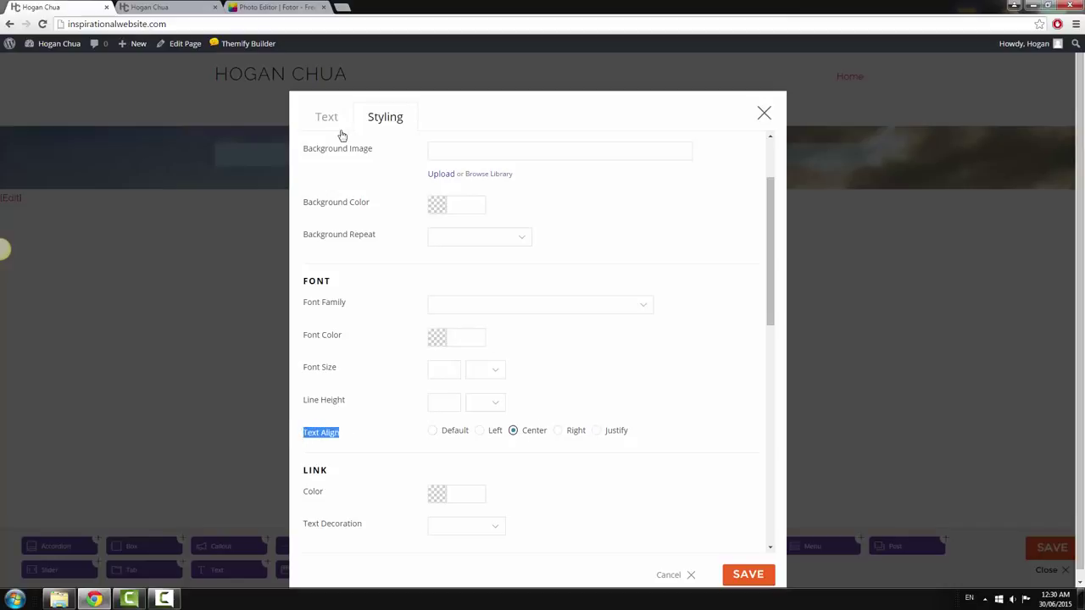
pyautogui.click(327, 117)
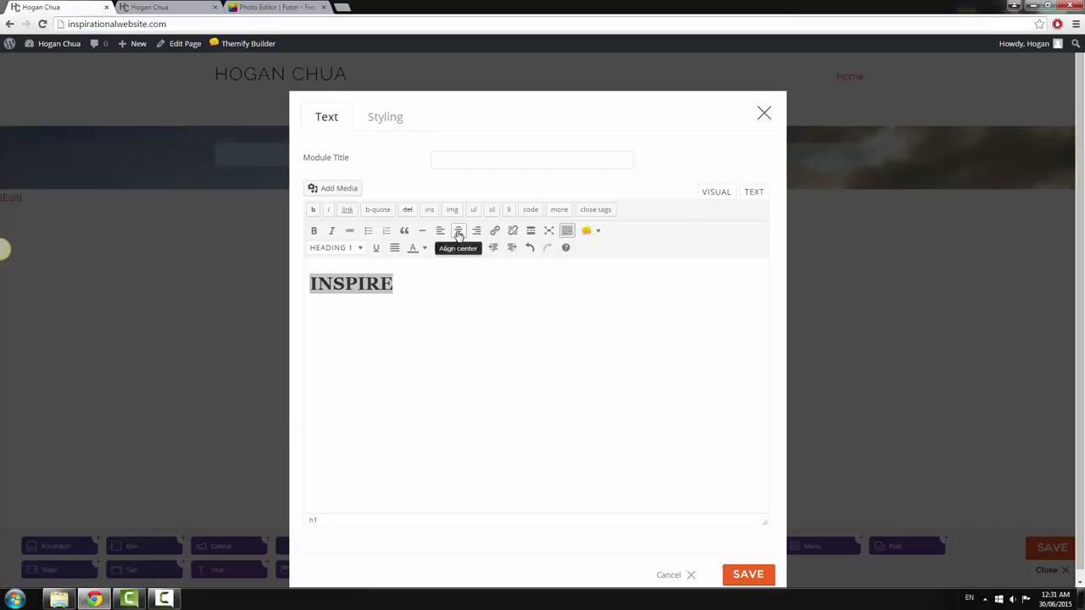
pyautogui.click(399, 128)
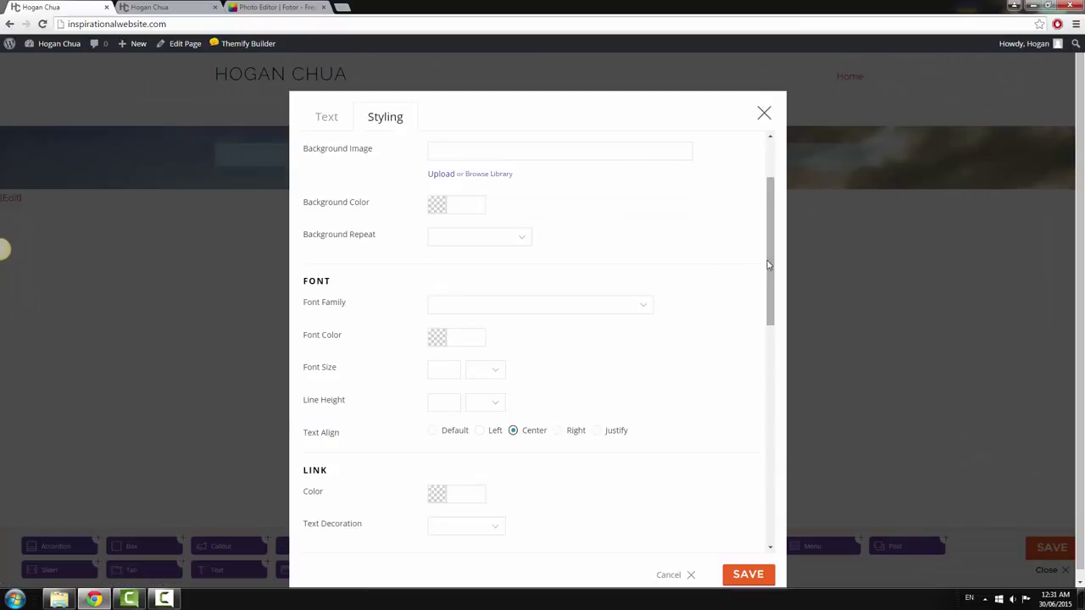
pyautogui.moveTo(767, 260); pyautogui.dragTo(753, 359)
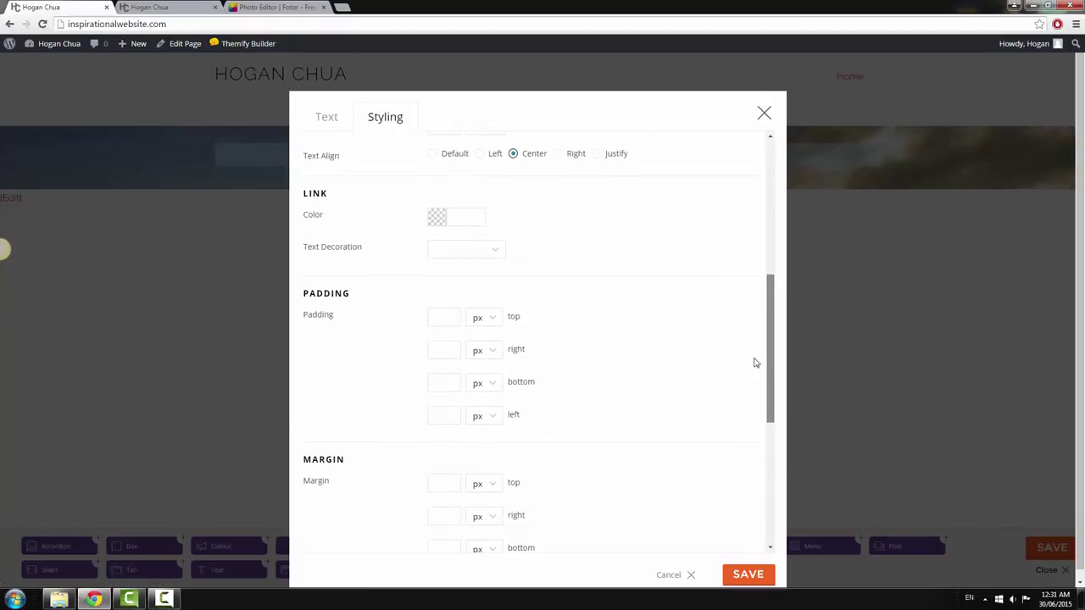
pyautogui.click(441, 319)
pyautogui.moveTo(335, 314); pyautogui.dragTo(299, 311)
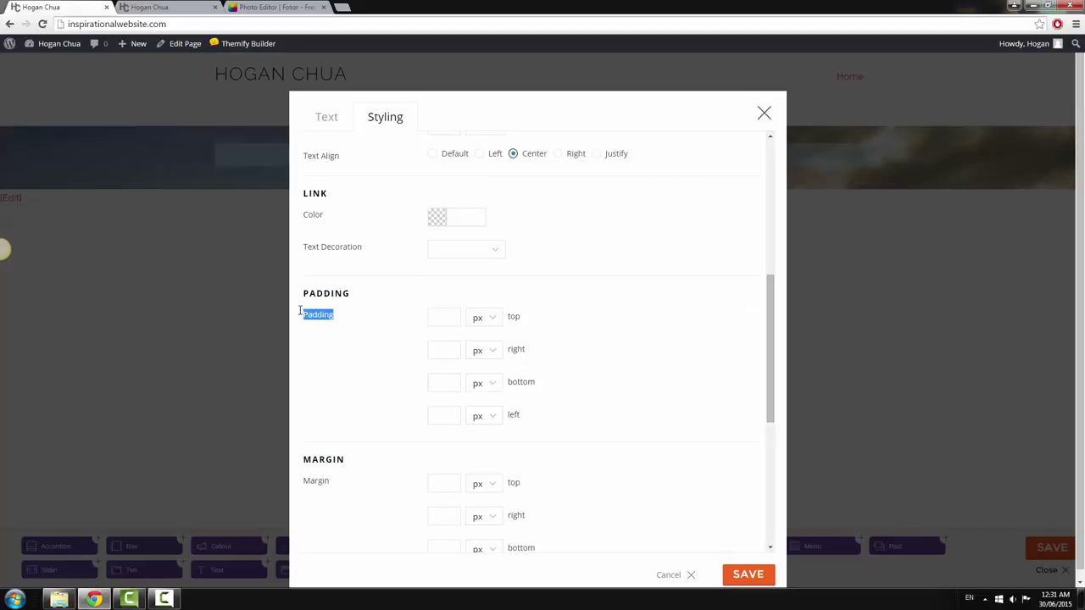
pyautogui.click(444, 317)
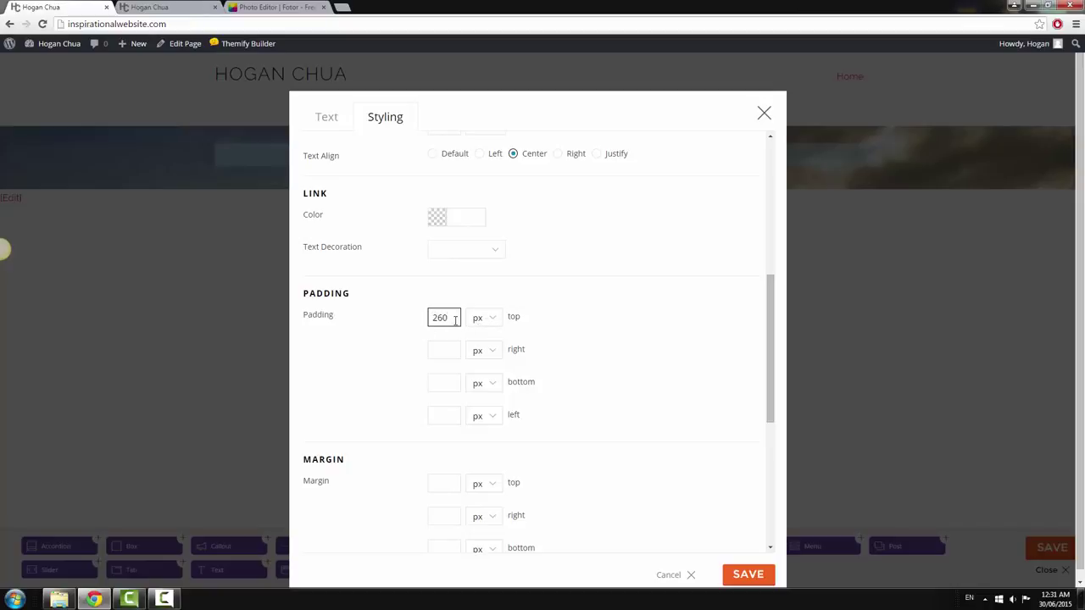
pyautogui.moveTo(451, 318); pyautogui.dragTo(414, 316)
# Step: Save the INSPIRE module and drag a new Text module into the row beneath it
pyautogui.click(741, 575)
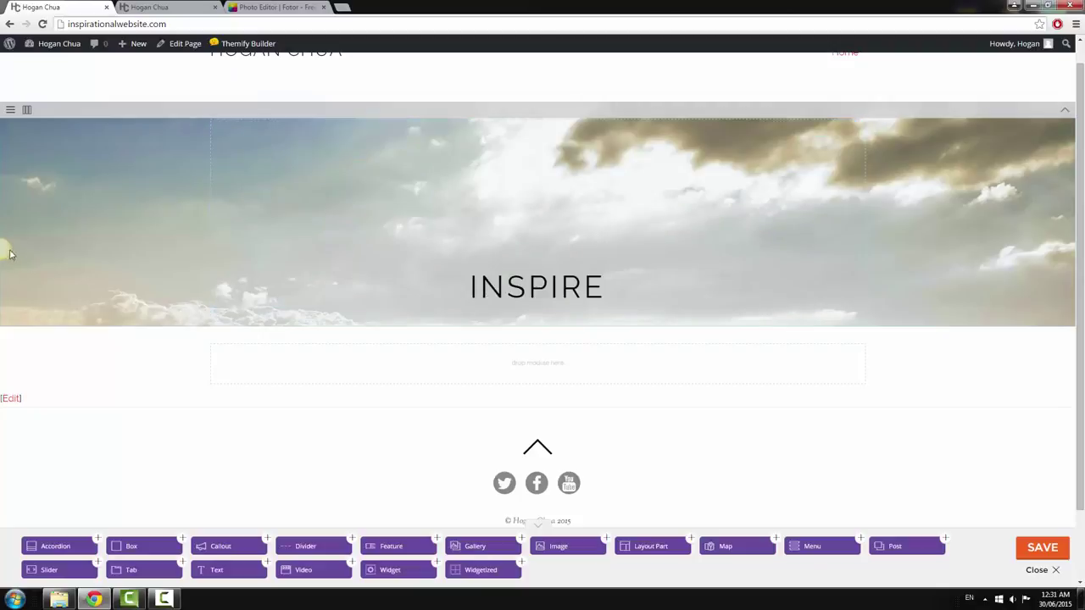
pyautogui.moveTo(8, 248)
pyautogui.click(22, 227)
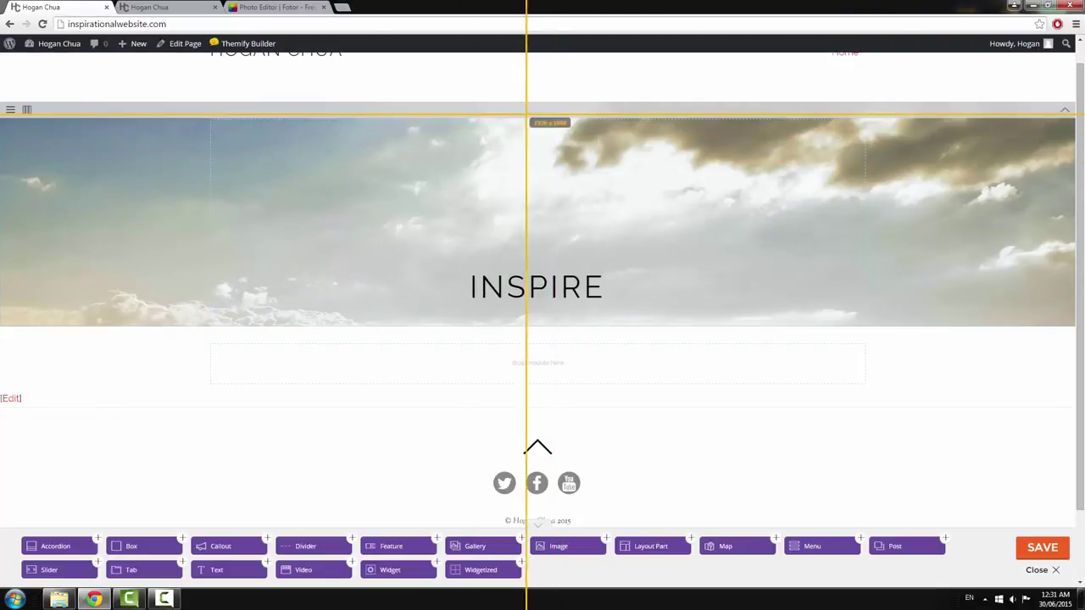
pyautogui.moveTo(533, 117); pyautogui.dragTo(538, 263)
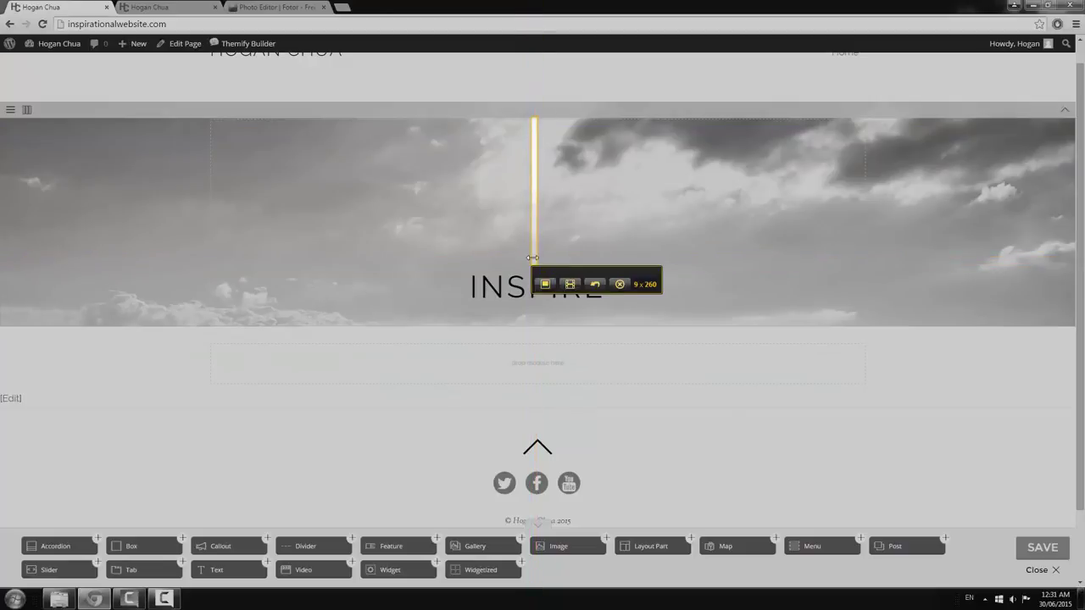
pyautogui.press('Escape')
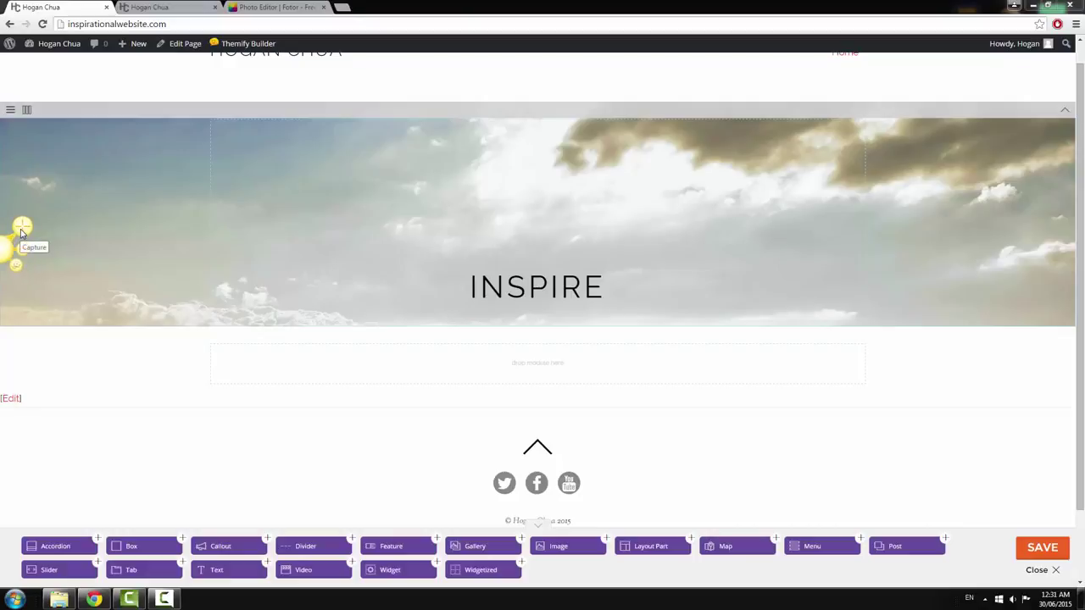
pyautogui.click(22, 226)
pyautogui.moveTo(276, 160); pyautogui.dragTo(680, 337)
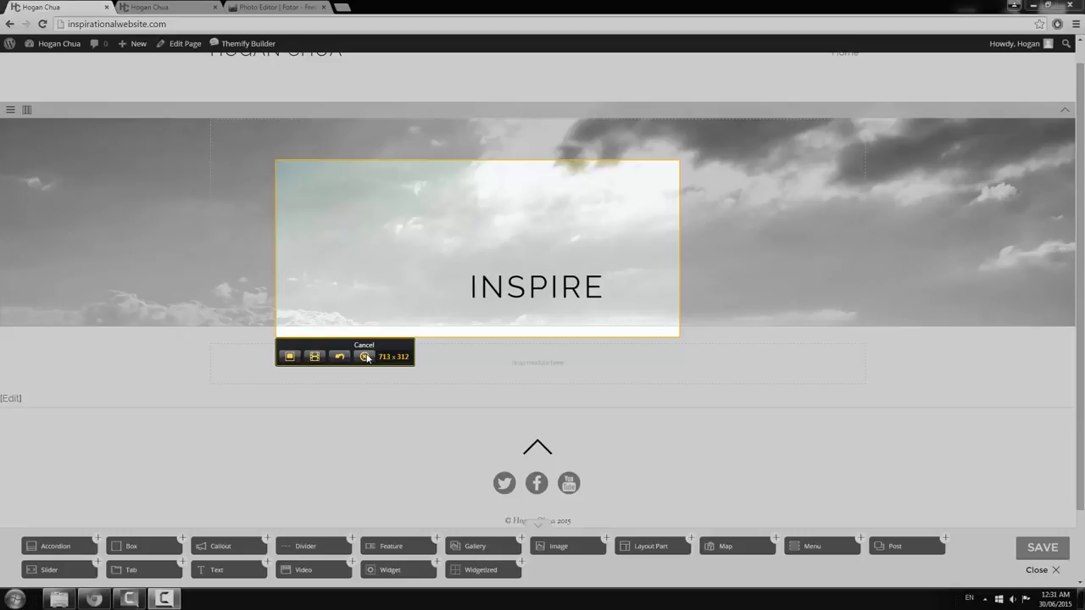
pyautogui.click(365, 357)
pyautogui.moveTo(241, 569); pyautogui.dragTo(548, 331)
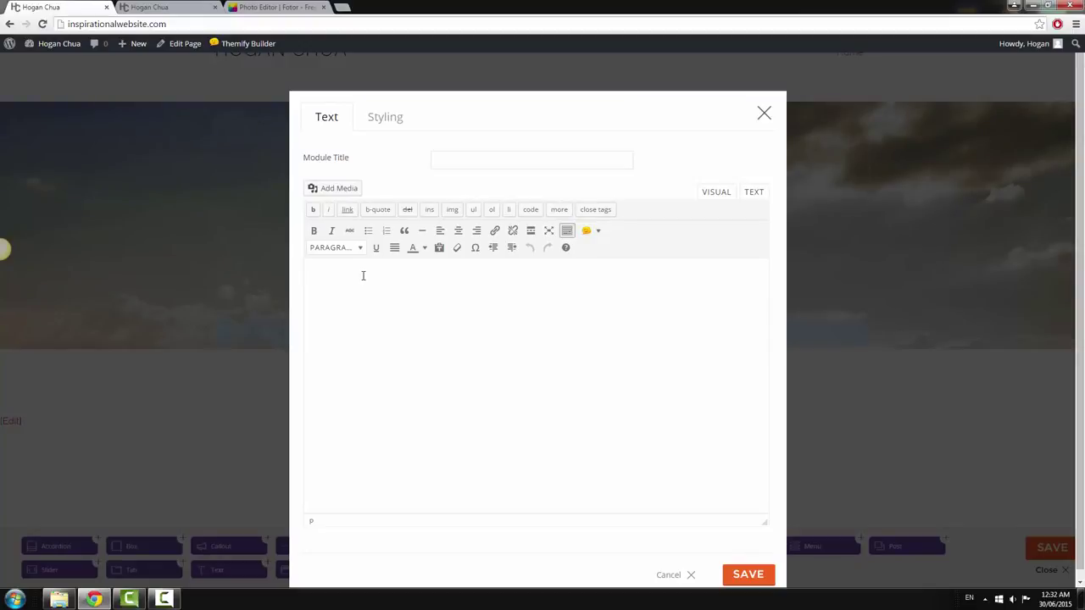
# Step: Open the 'How to Create a WordPress Website in 2015' post on the hoganchua.com blog
pyautogui.click(162, 7)
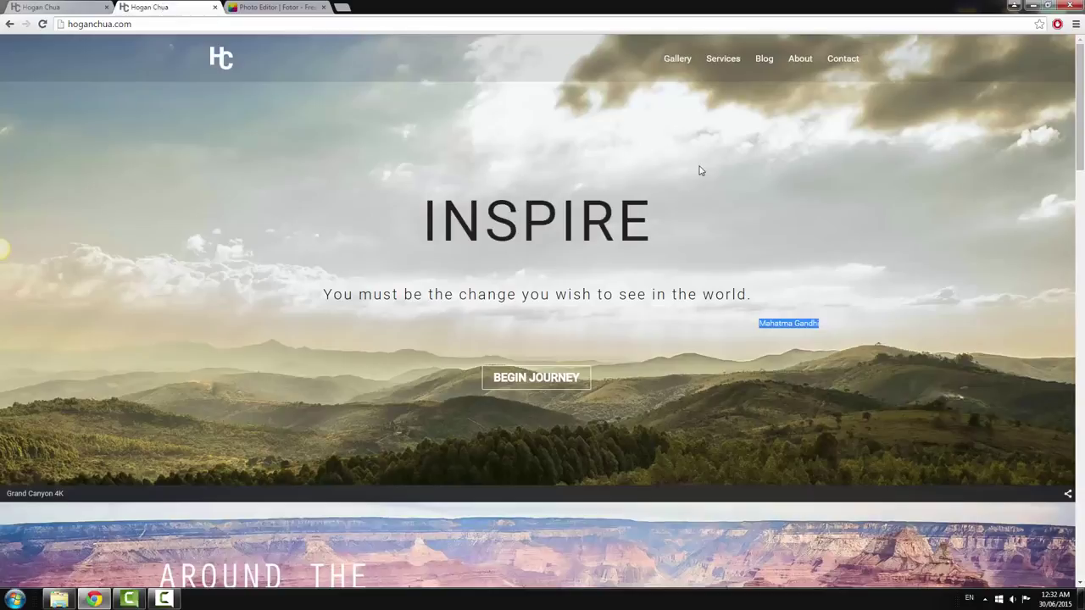
pyautogui.click(763, 59)
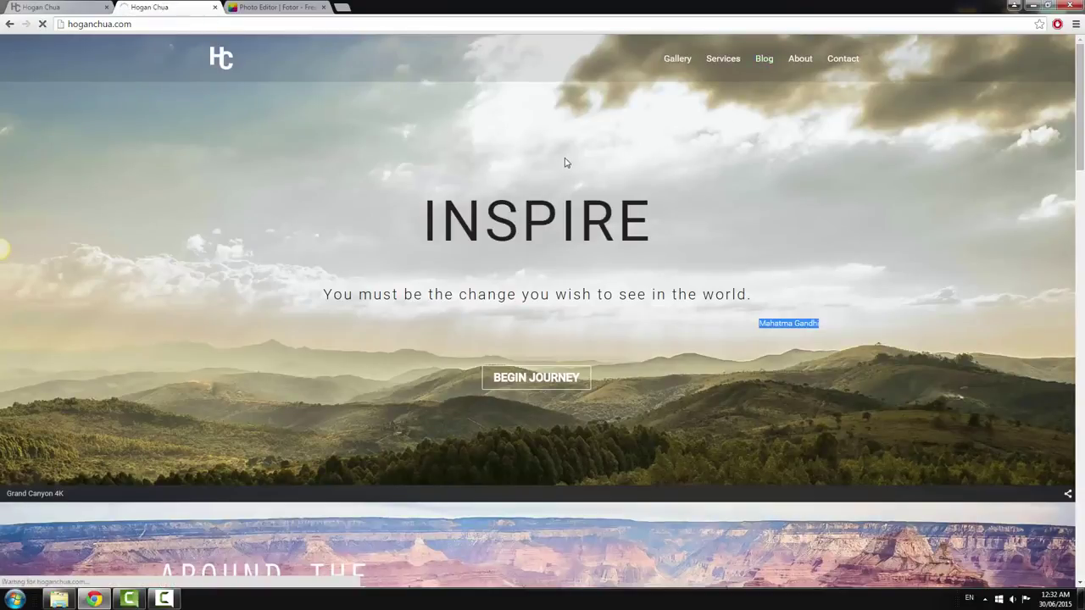
pyautogui.scroll(-4, 441, 339)
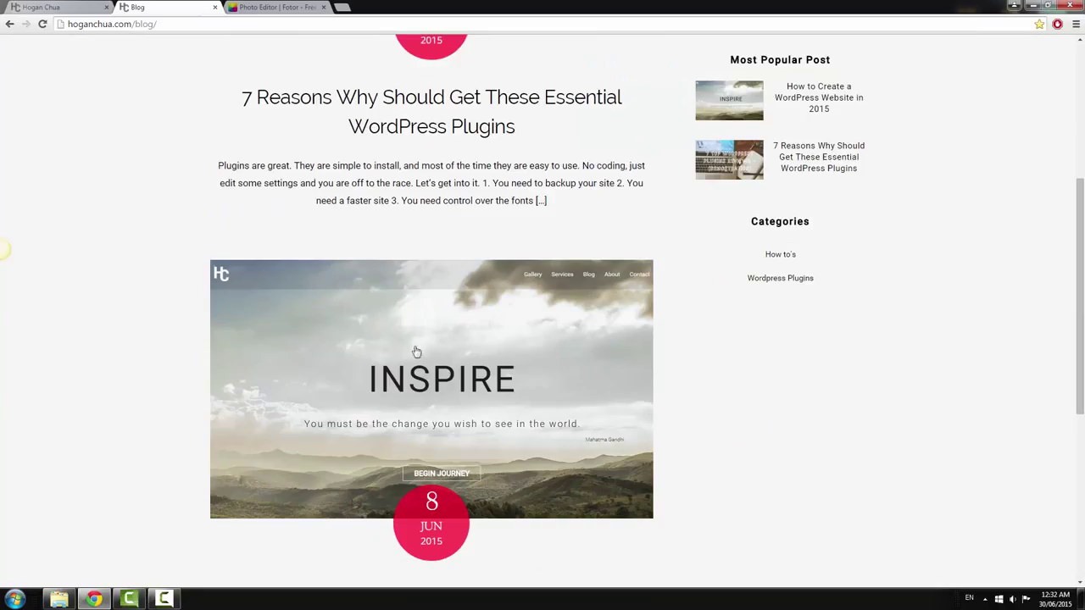
pyautogui.scroll(-3, 377, 459)
pyautogui.click(399, 443)
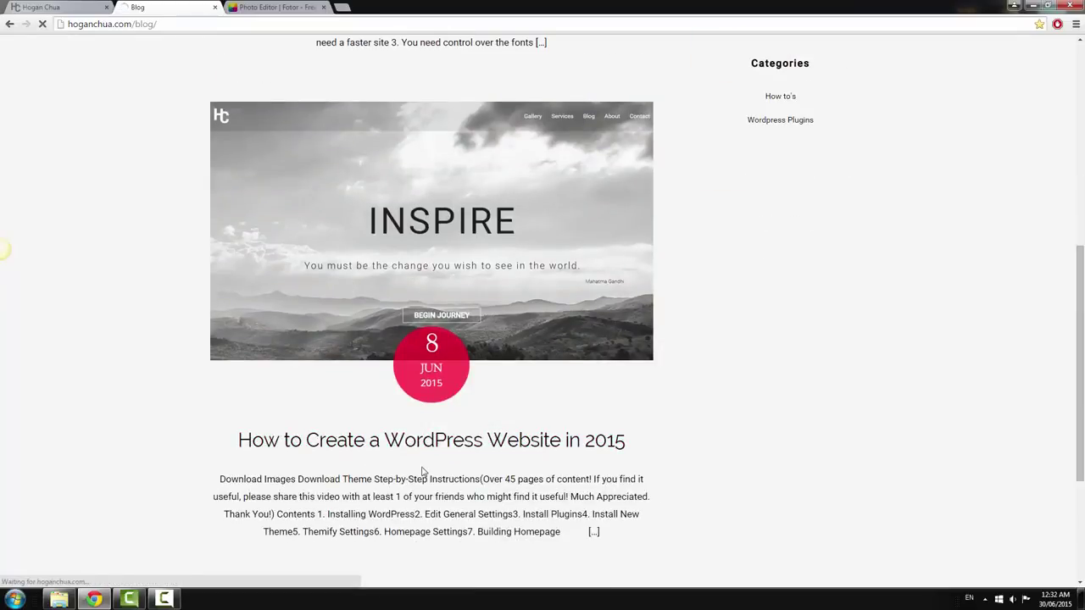
pyautogui.scroll(-5, 416, 453)
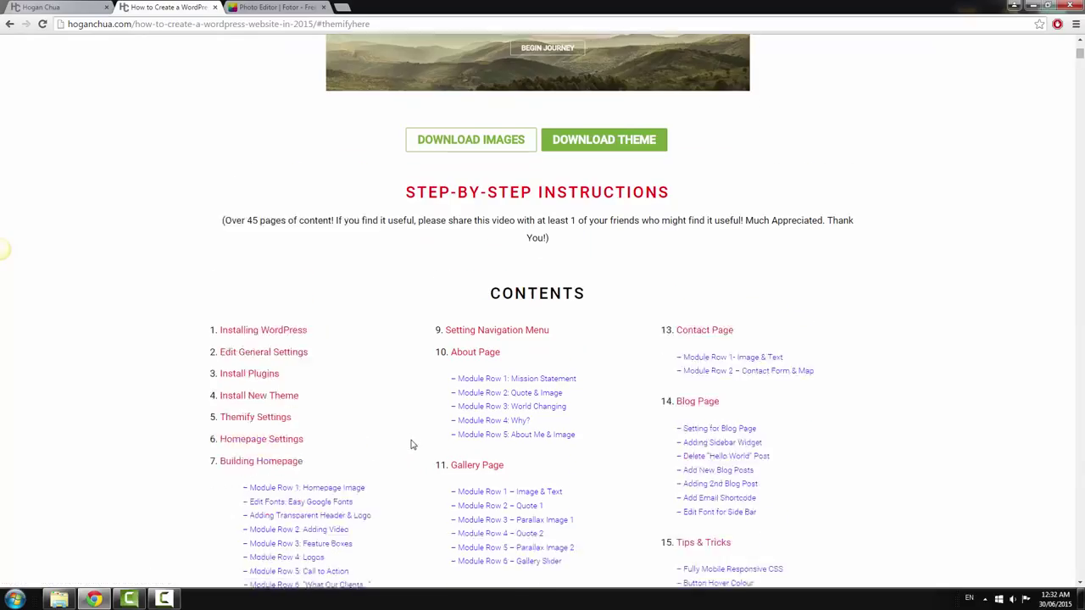
pyautogui.scroll(-1, 413, 444)
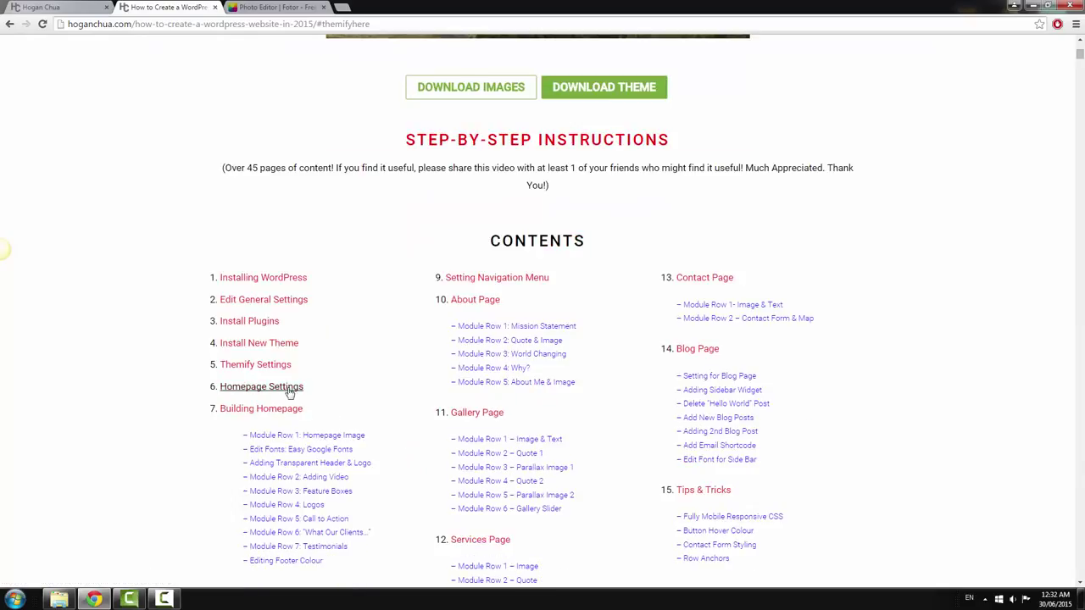
# Step: Copy the hero quote from the post's Module Row 1: Homepage Image steps
pyautogui.click(295, 437)
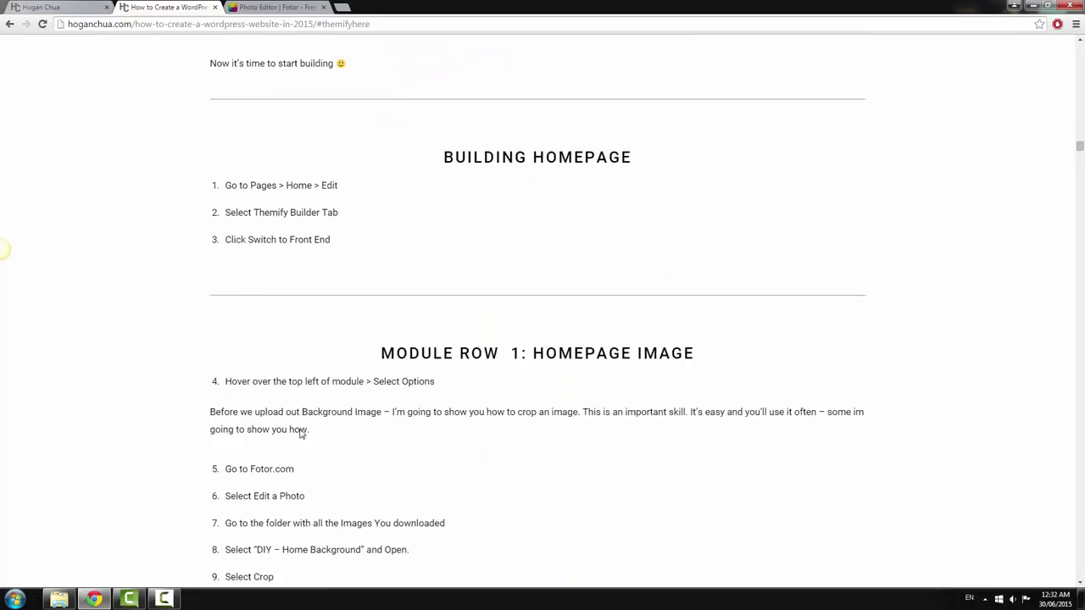
pyautogui.scroll(-10, 309, 411)
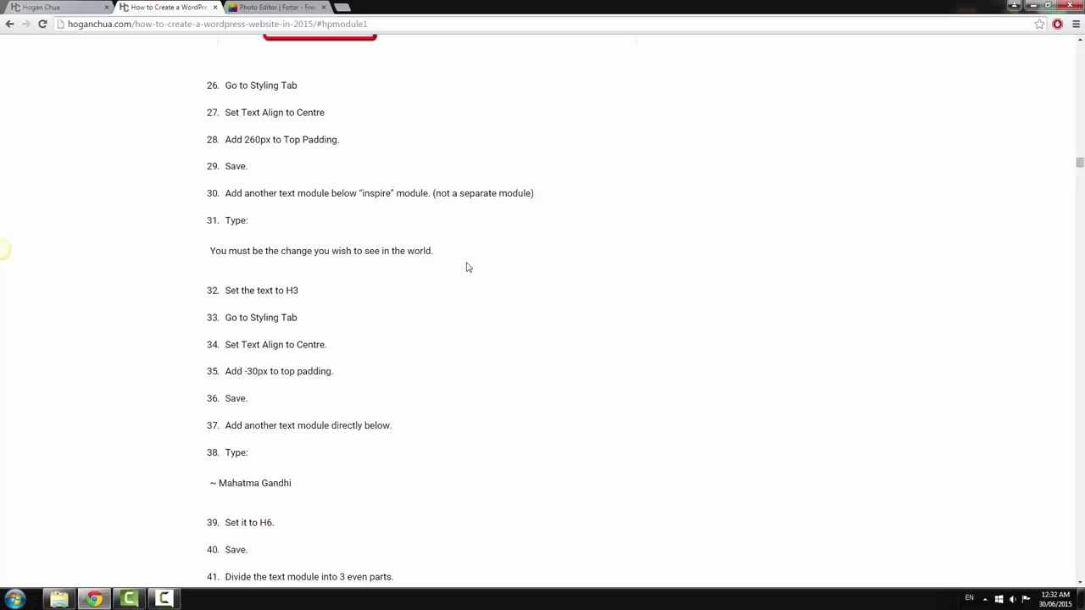
pyautogui.moveTo(434, 254); pyautogui.dragTo(204, 251)
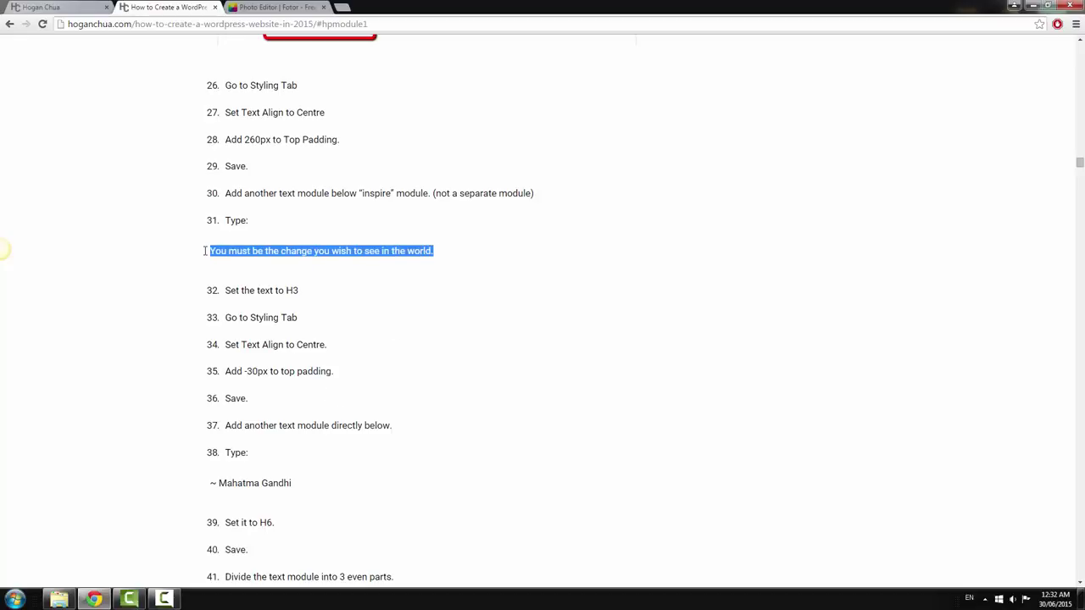
pyautogui.rightClick(215, 251)
pyautogui.click(232, 256)
pyautogui.click(72, 10)
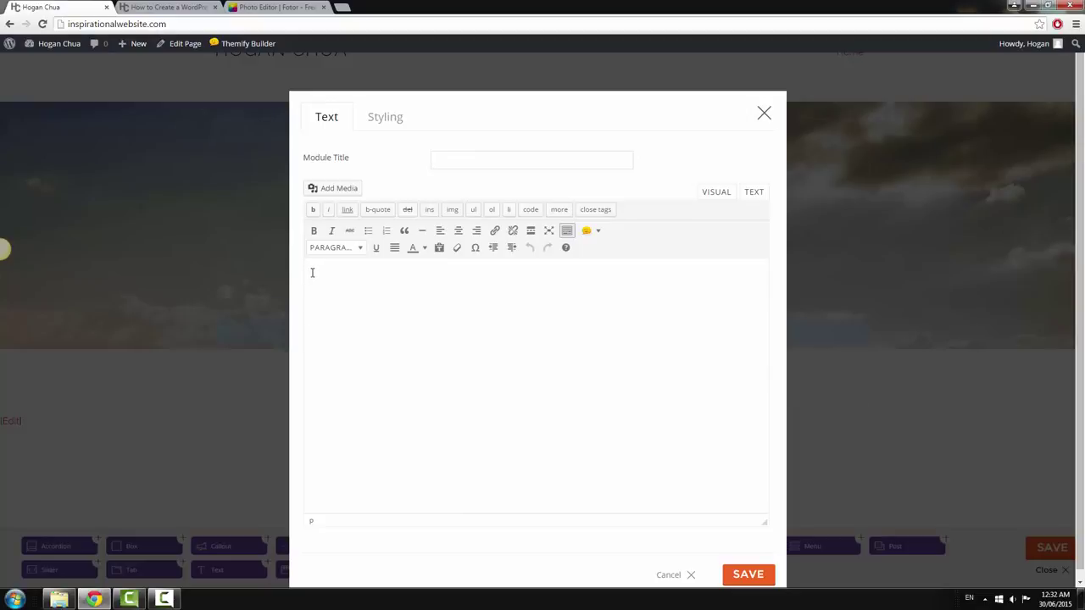
# Step: Paste the quote as plain text into the Text module and format it as Heading 3
pyautogui.rightClick(322, 355)
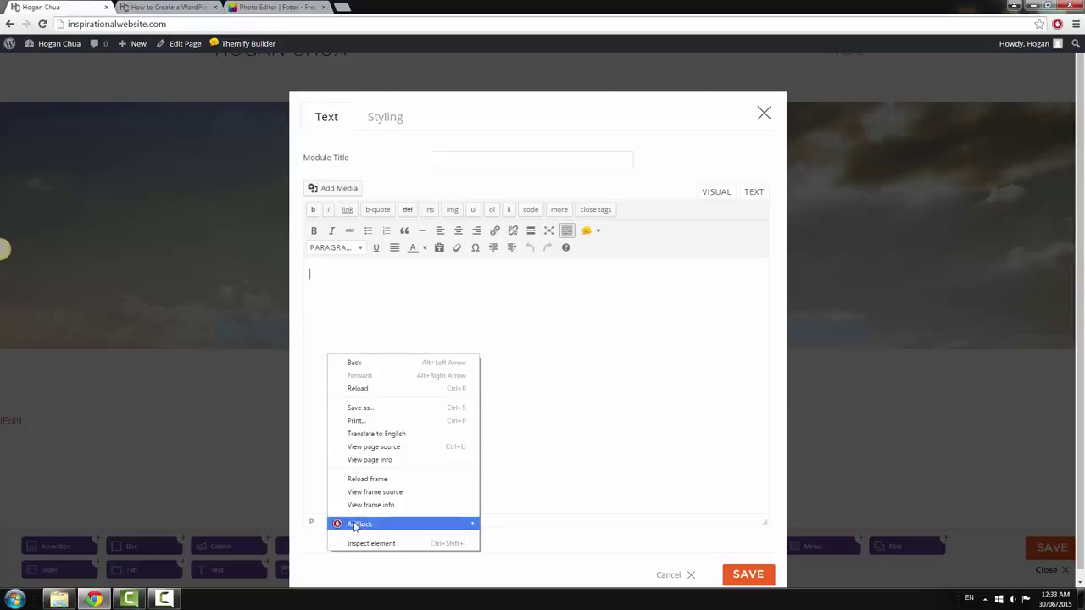
pyautogui.click(312, 272)
pyautogui.rightClick(312, 271)
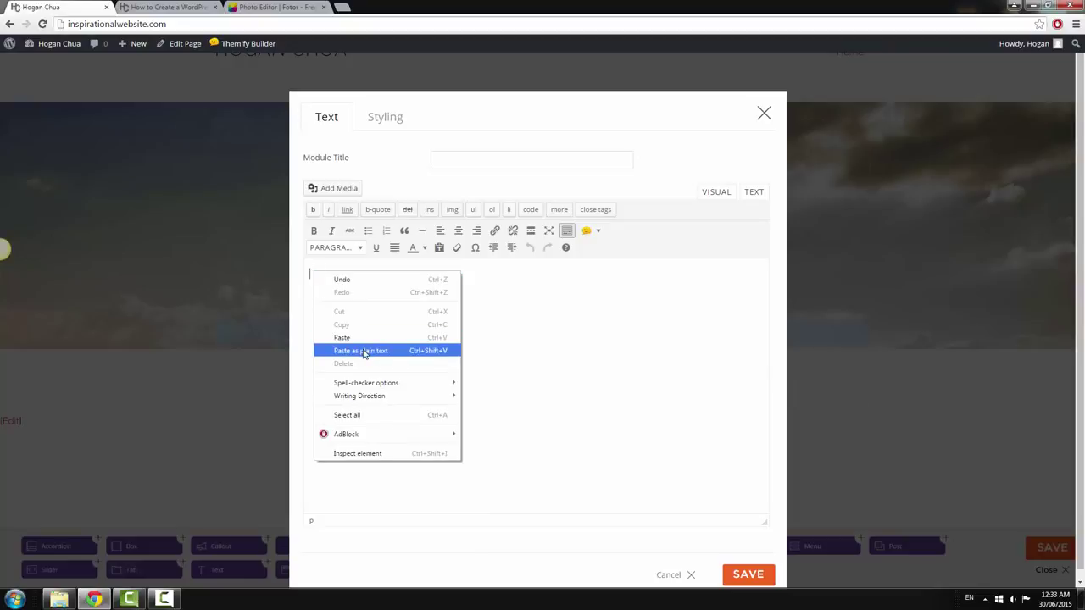
pyautogui.click(364, 353)
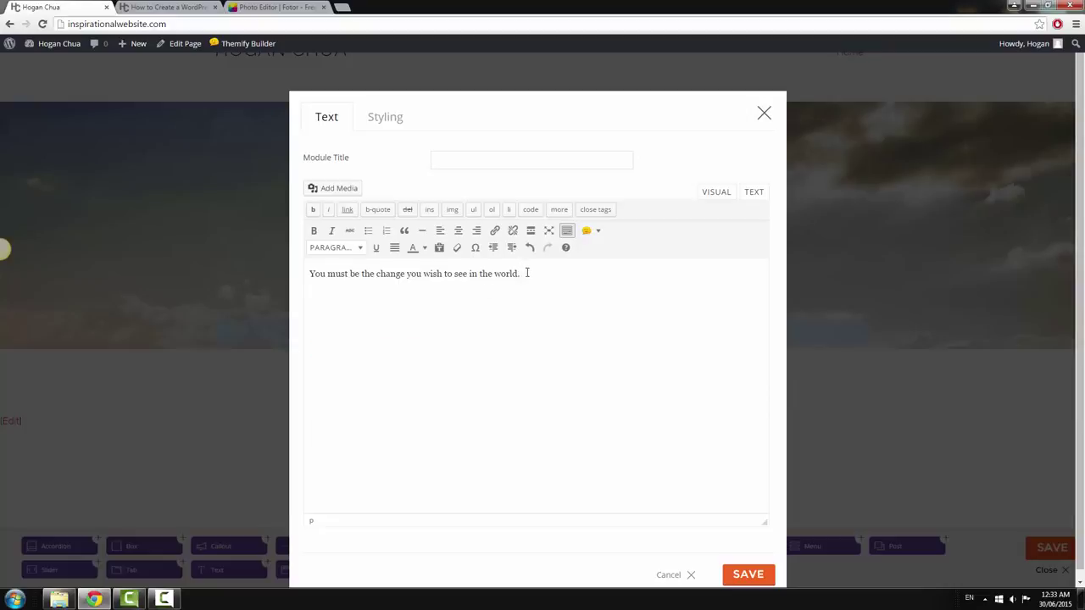
pyautogui.moveTo(535, 274); pyautogui.dragTo(226, 274)
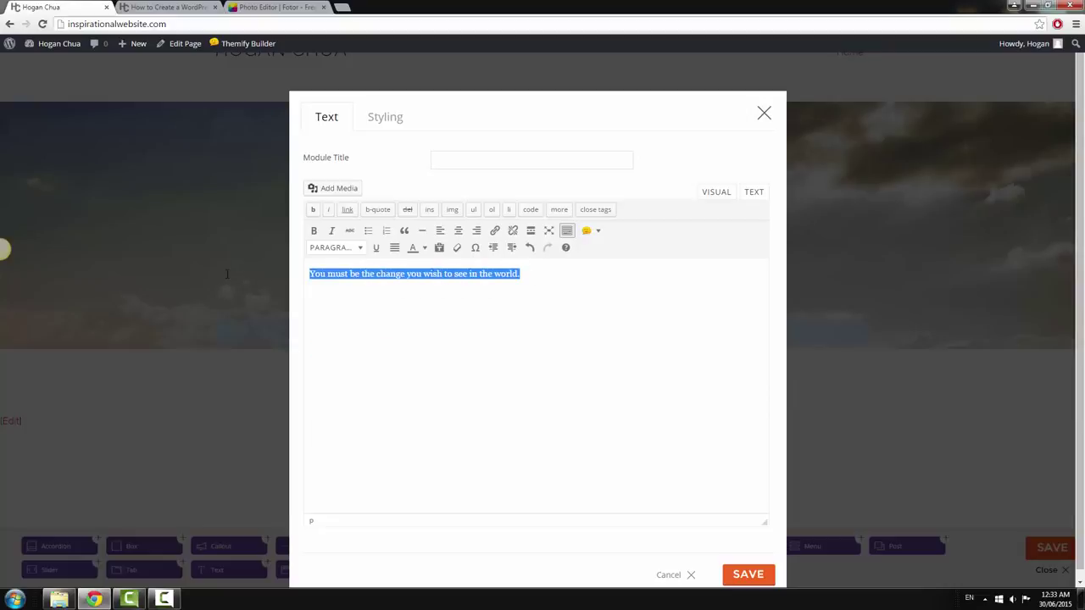
pyautogui.click(353, 248)
pyautogui.click(370, 340)
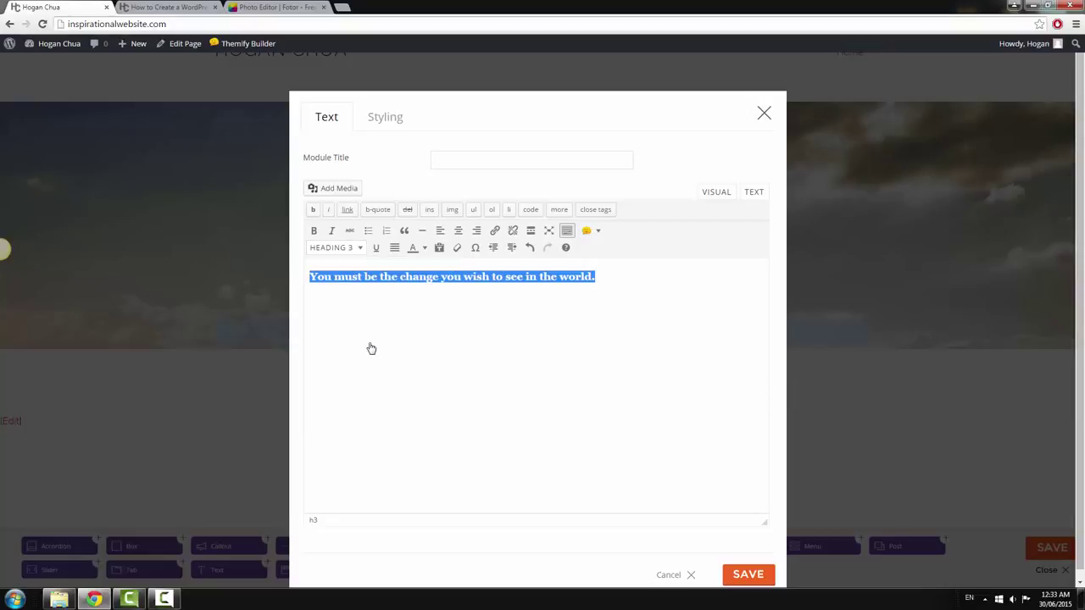
# Step: Centre the quote with -30px top padding, save it, and add another Text module below
pyautogui.click(394, 121)
pyautogui.scroll(-2, 517, 458)
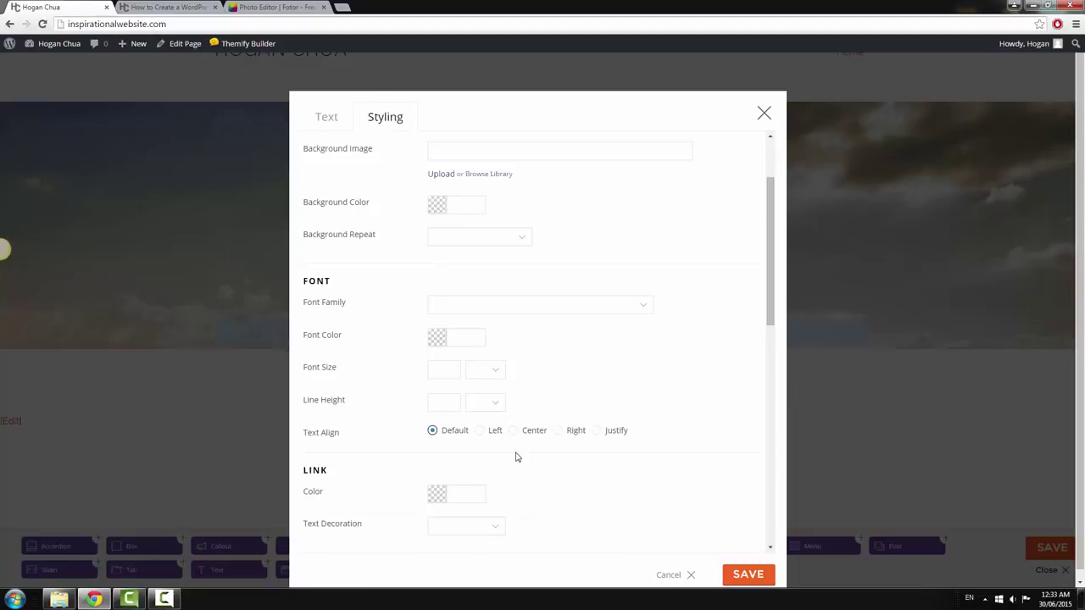
pyautogui.click(514, 432)
pyautogui.scroll(-4, 512, 434)
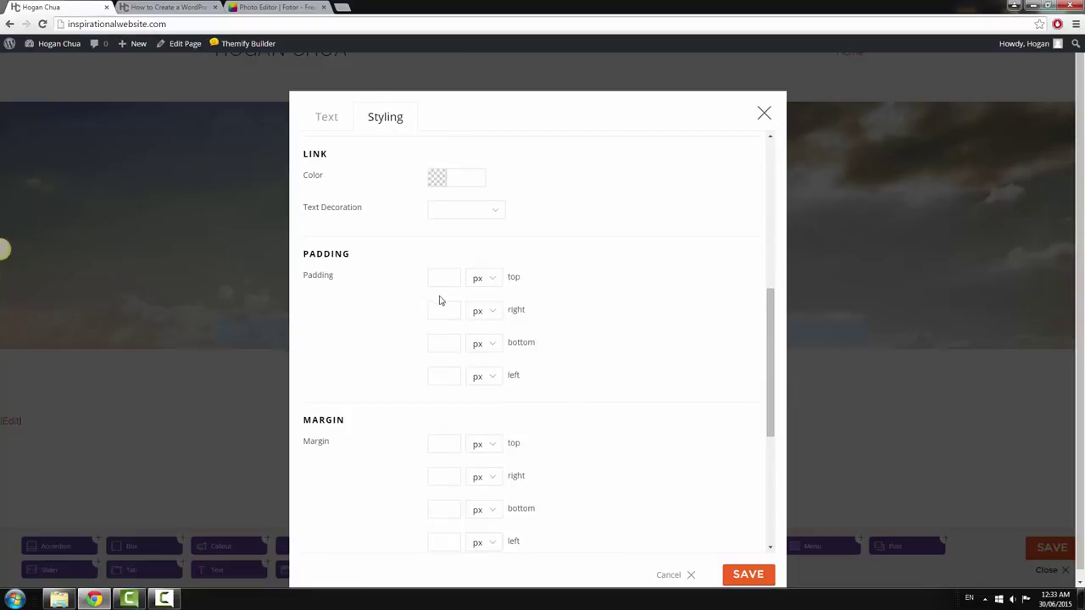
pyautogui.click(447, 280)
pyautogui.click(743, 578)
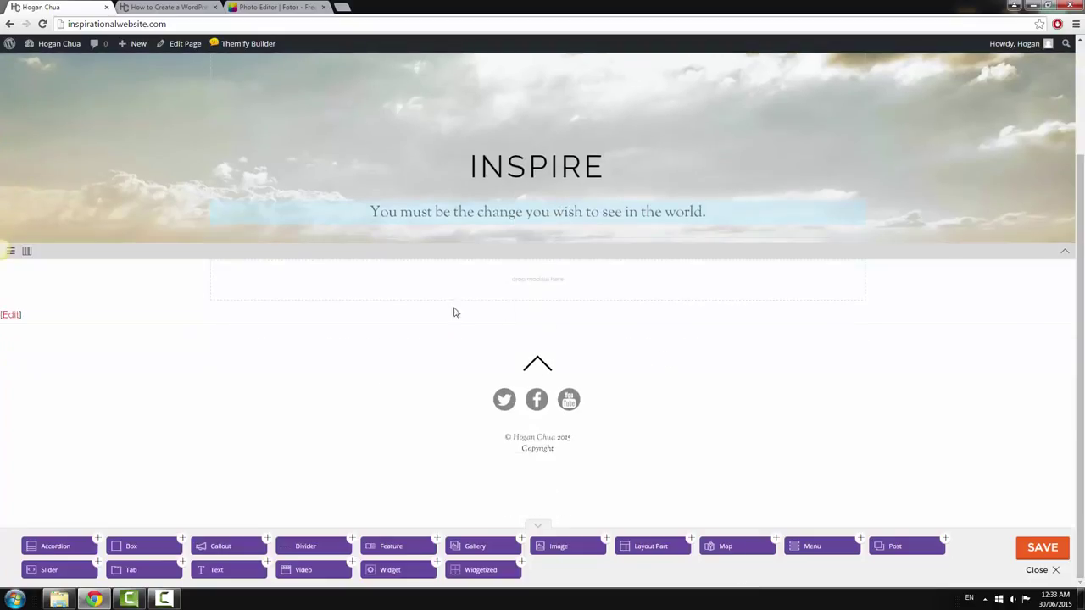
pyautogui.moveTo(217, 569); pyautogui.dragTo(533, 242)
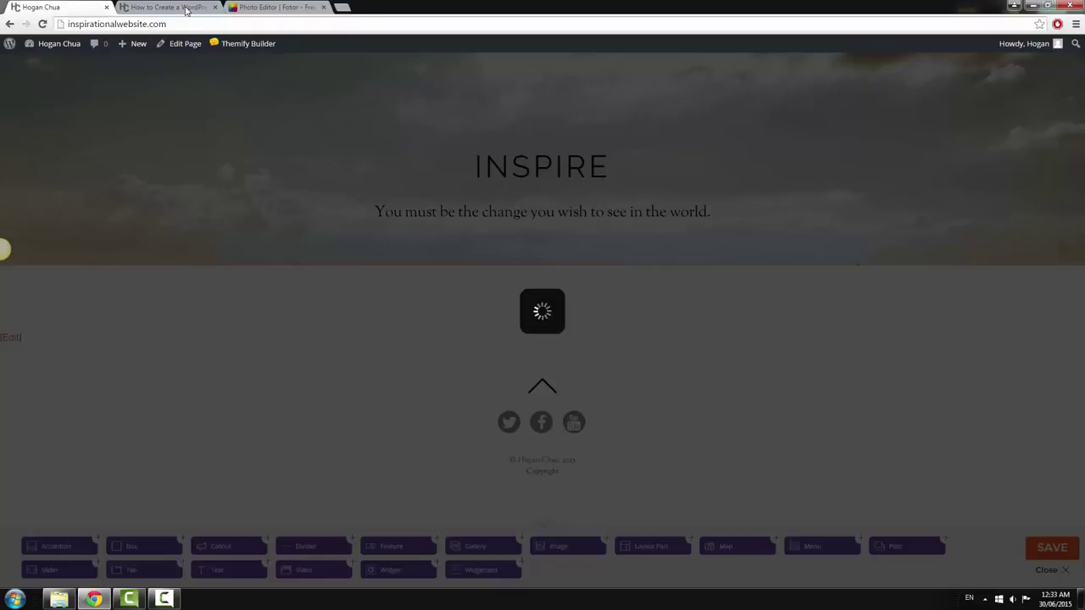
# Step: Copy the '– Mahatma Gandhi' attribution line from step 38 of the tutorial
pyautogui.click(188, 10)
pyautogui.scroll(-2, 301, 365)
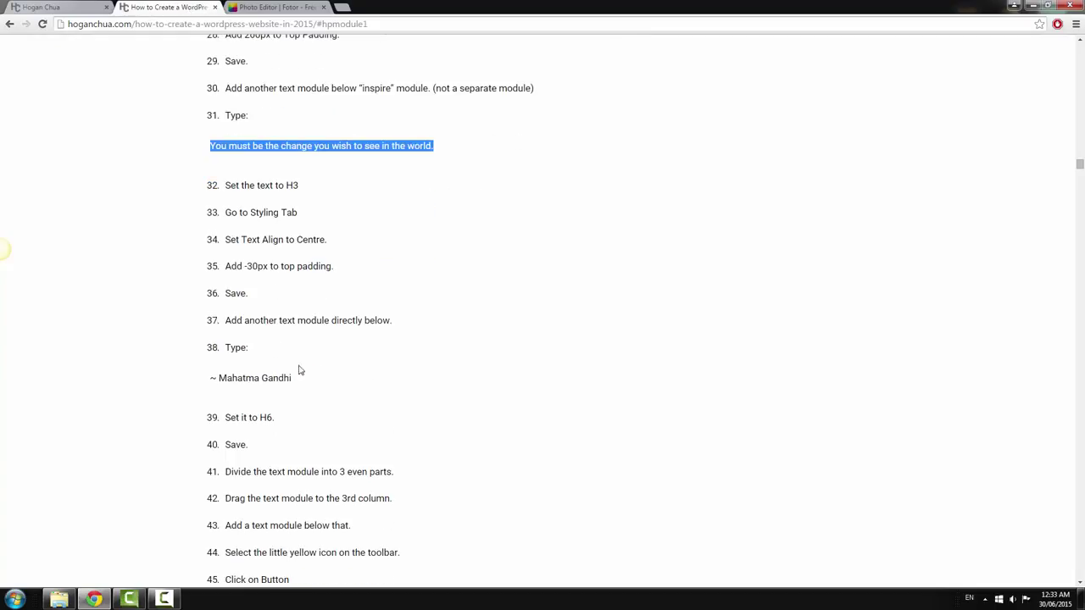
pyautogui.moveTo(293, 378); pyautogui.dragTo(211, 378)
pyautogui.rightClick(222, 379)
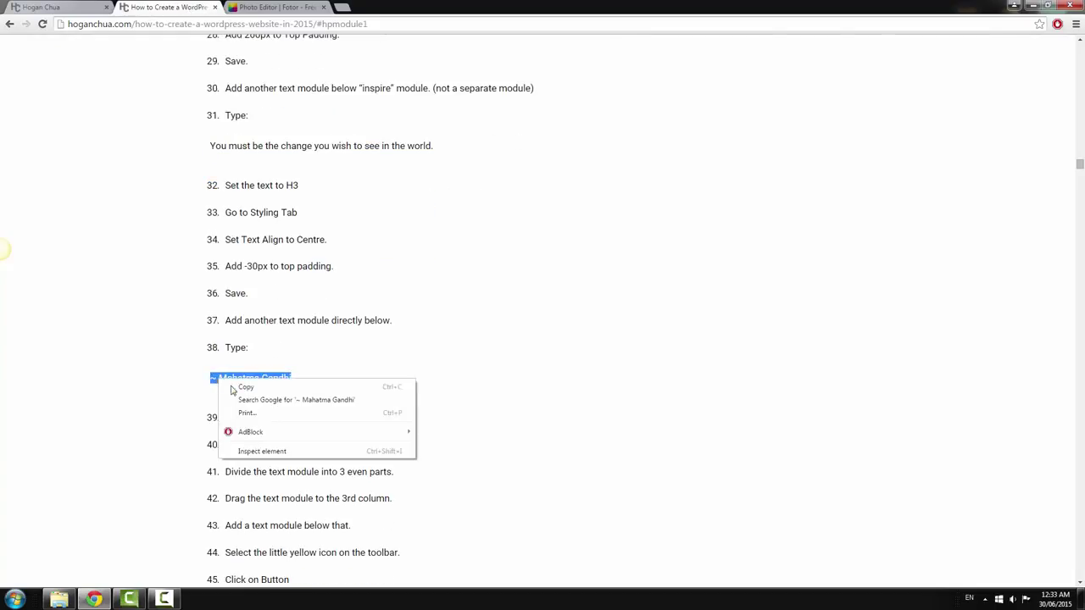
pyautogui.click(242, 389)
pyautogui.hotkey('ctrl', 'shift', 'Tab')
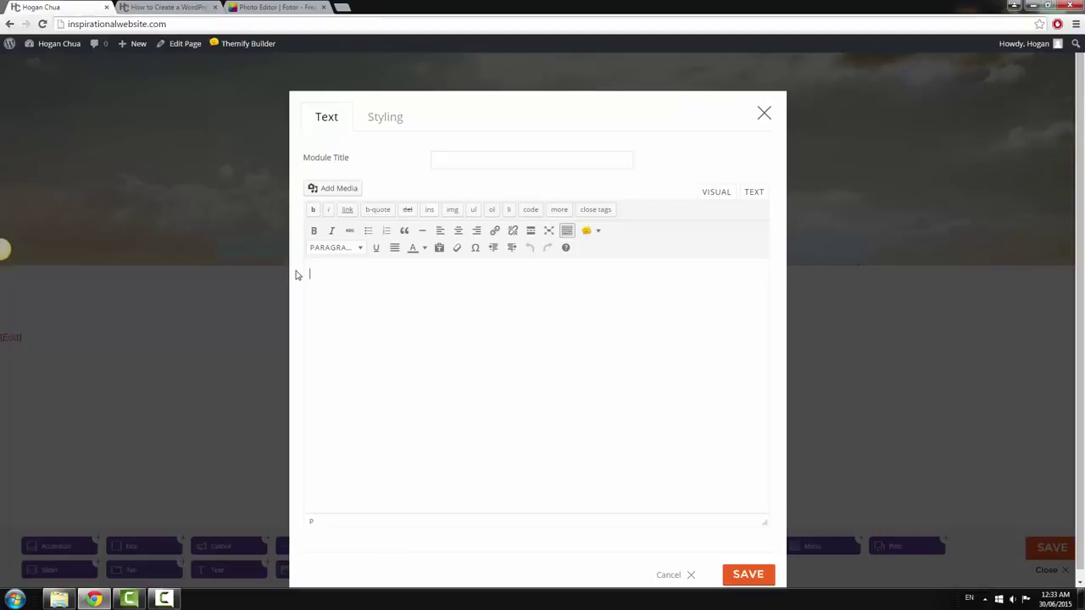
# Step: Paste the attribution as plain text, format it as Heading 6, and save
pyautogui.rightClick(312, 273)
pyautogui.click(358, 352)
pyautogui.moveTo(392, 274); pyautogui.dragTo(274, 270)
pyautogui.click(330, 247)
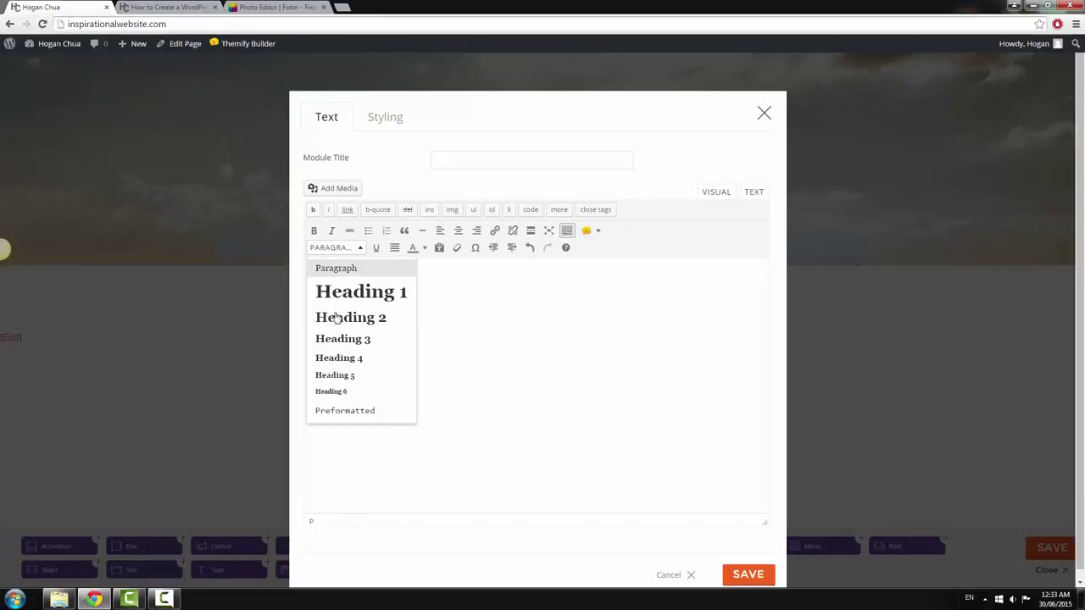
pyautogui.click(341, 393)
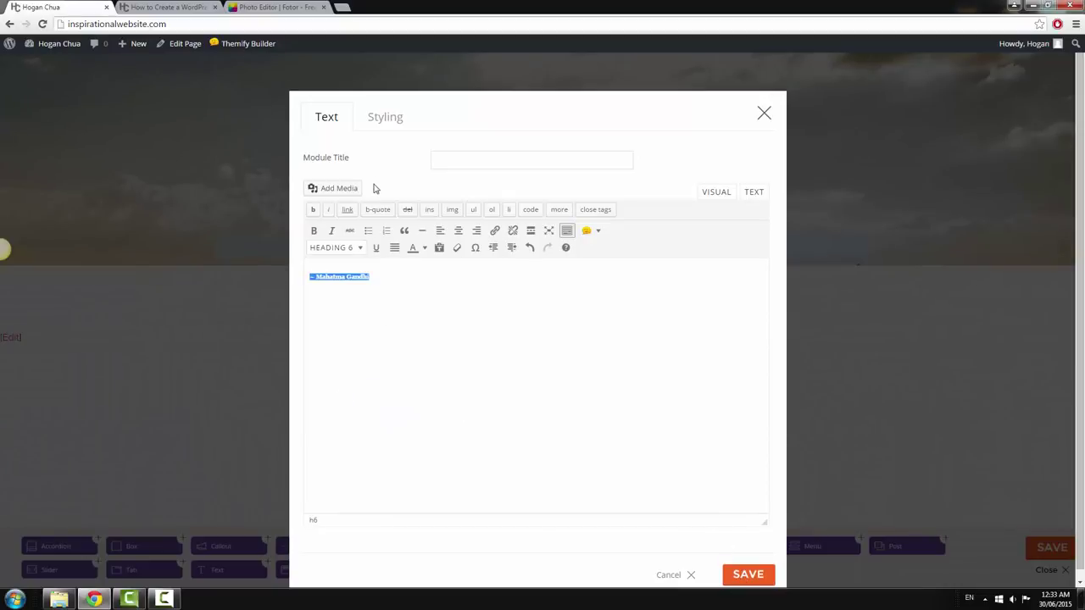
pyautogui.click(736, 575)
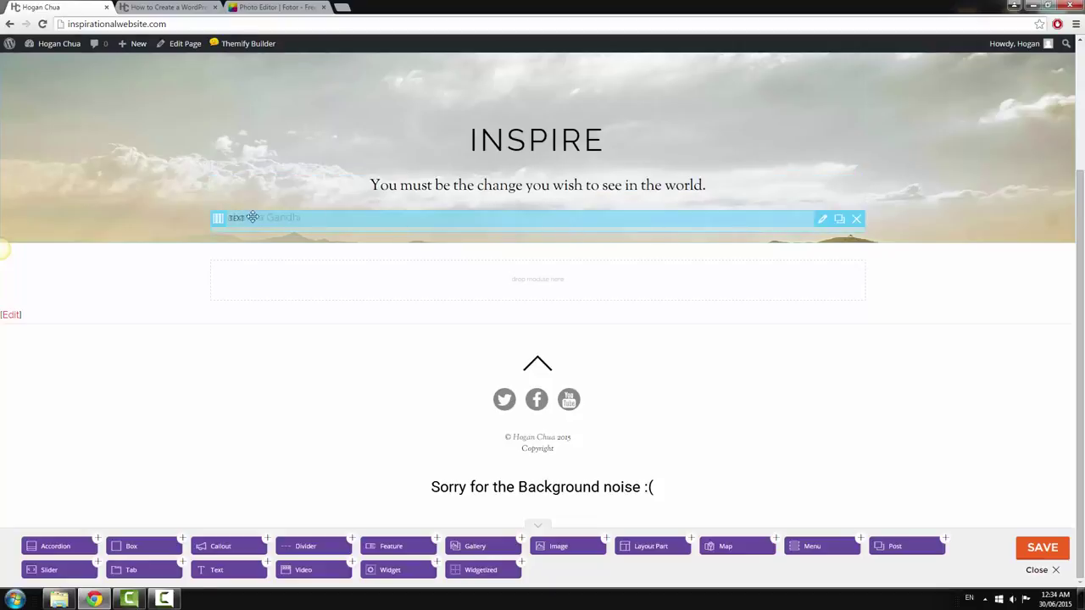
# Step: Make the row three columns, move the '– Mahatma Gandhi' credit into column 3, and centre it
pyautogui.moveTo(217, 218)
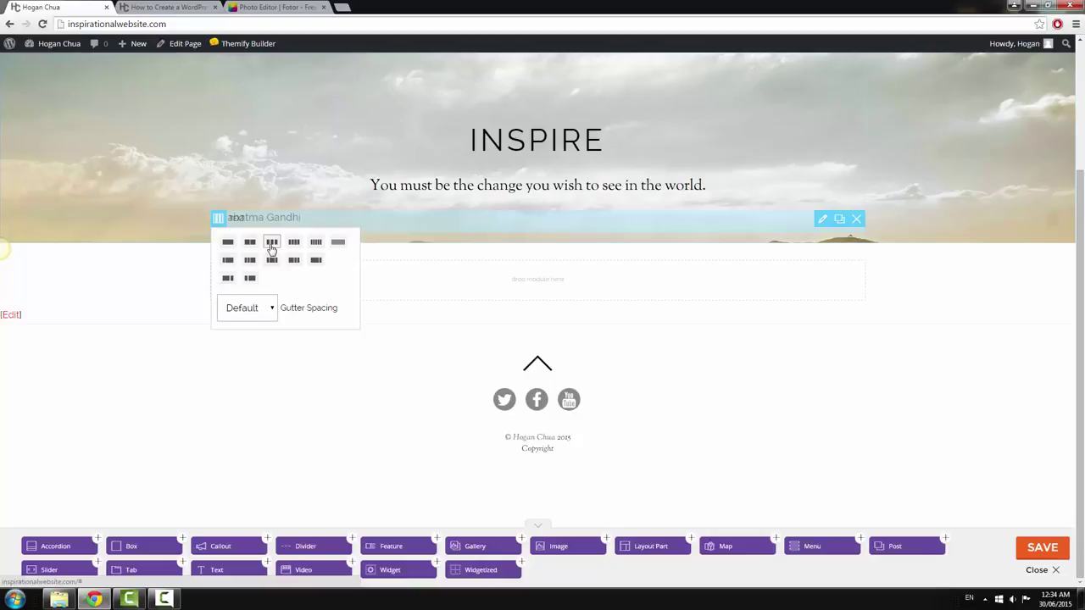
pyautogui.click(271, 246)
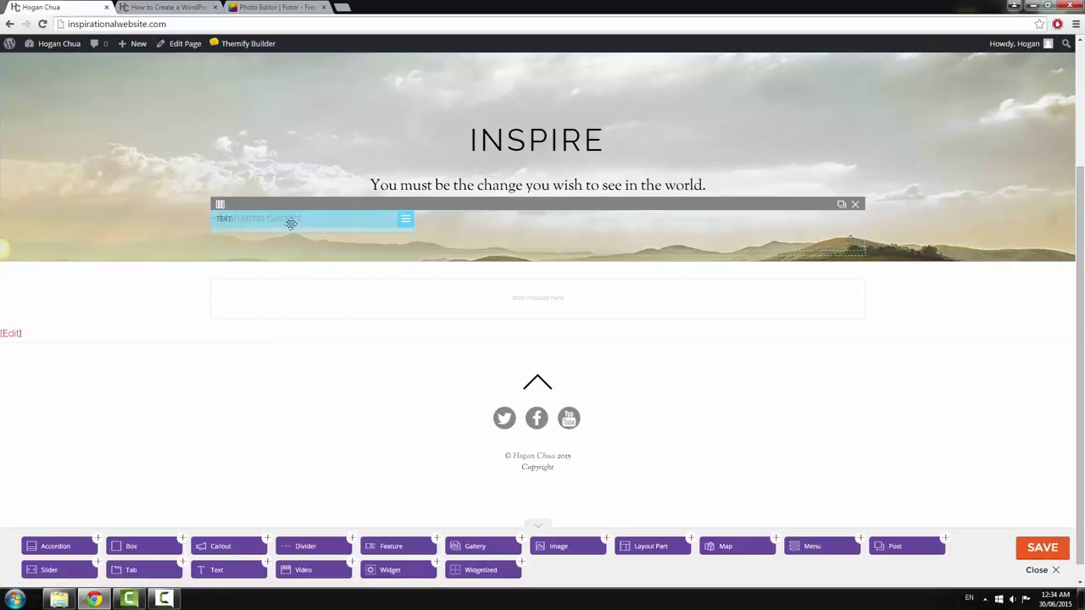
pyautogui.moveTo(291, 223); pyautogui.dragTo(717, 254)
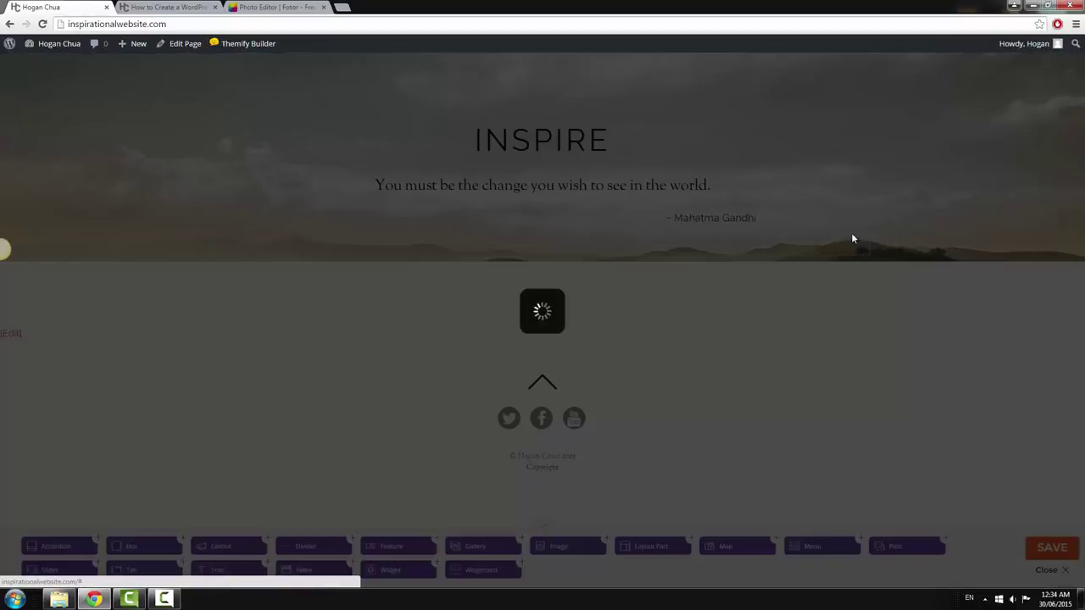
pyautogui.click(848, 237)
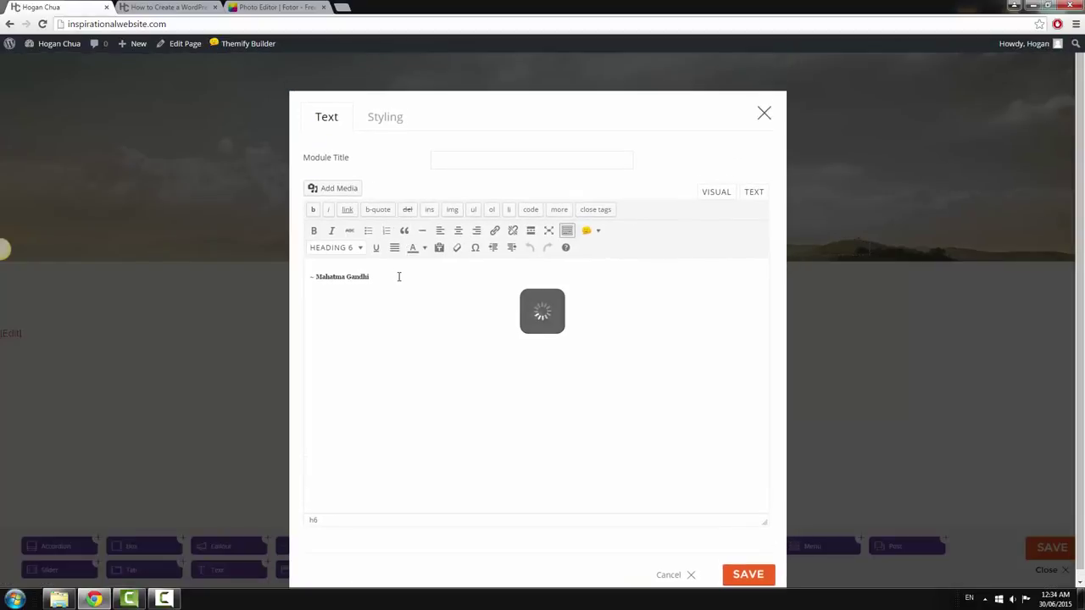
pyautogui.moveTo(399, 276); pyautogui.dragTo(243, 265)
pyautogui.click(457, 231)
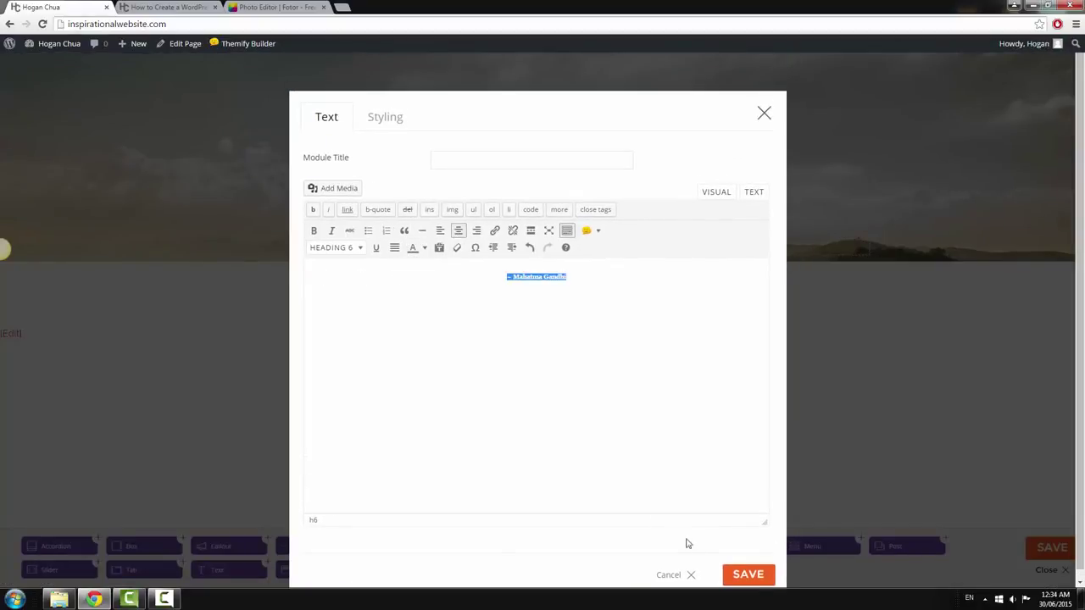
pyautogui.click(738, 578)
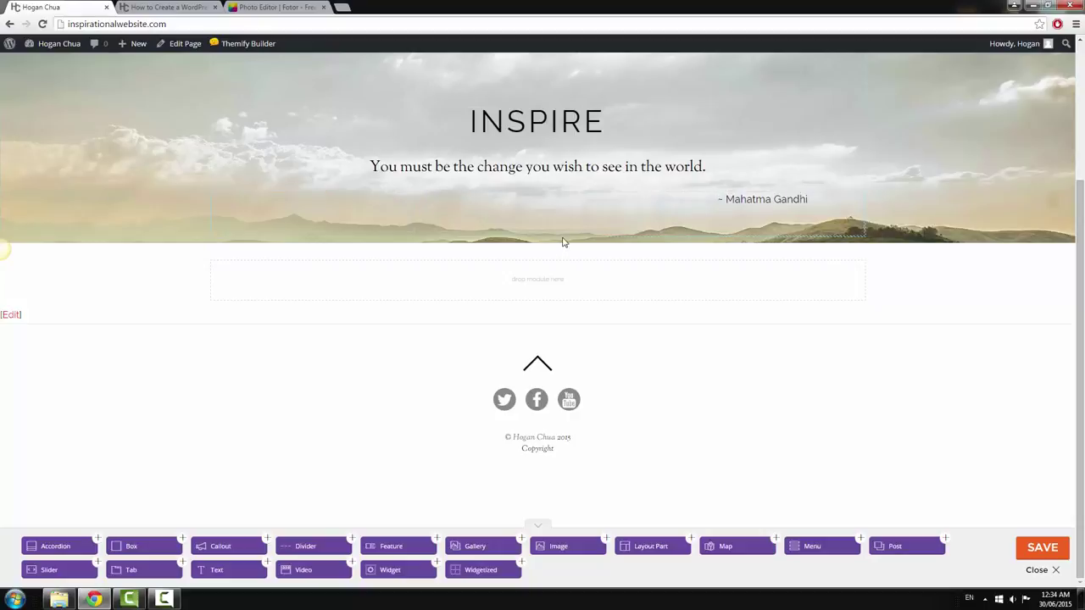
# Step: Add a new Text module and start a Button shortcode labelled BEGIN JOURNEY
pyautogui.moveTo(224, 569); pyautogui.dragTo(552, 242)
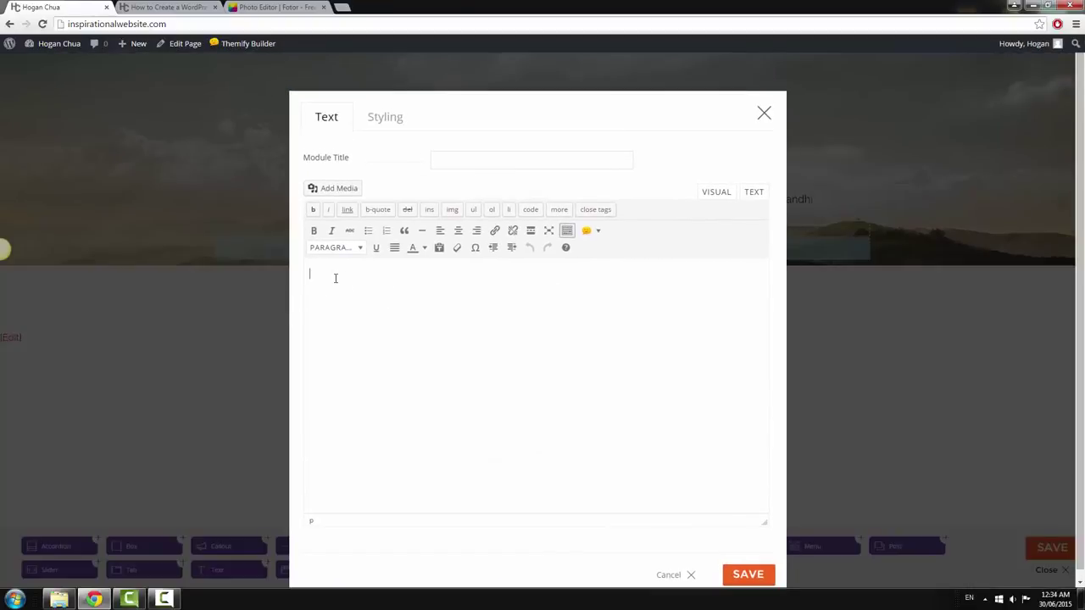
pyautogui.click(598, 234)
pyautogui.click(612, 284)
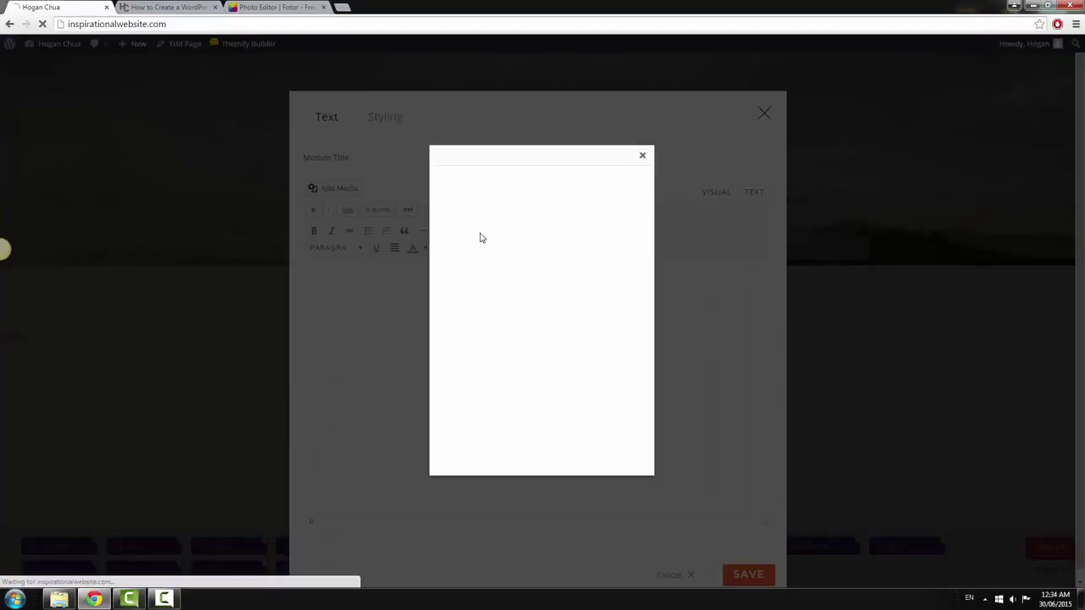
pyautogui.click(490, 195)
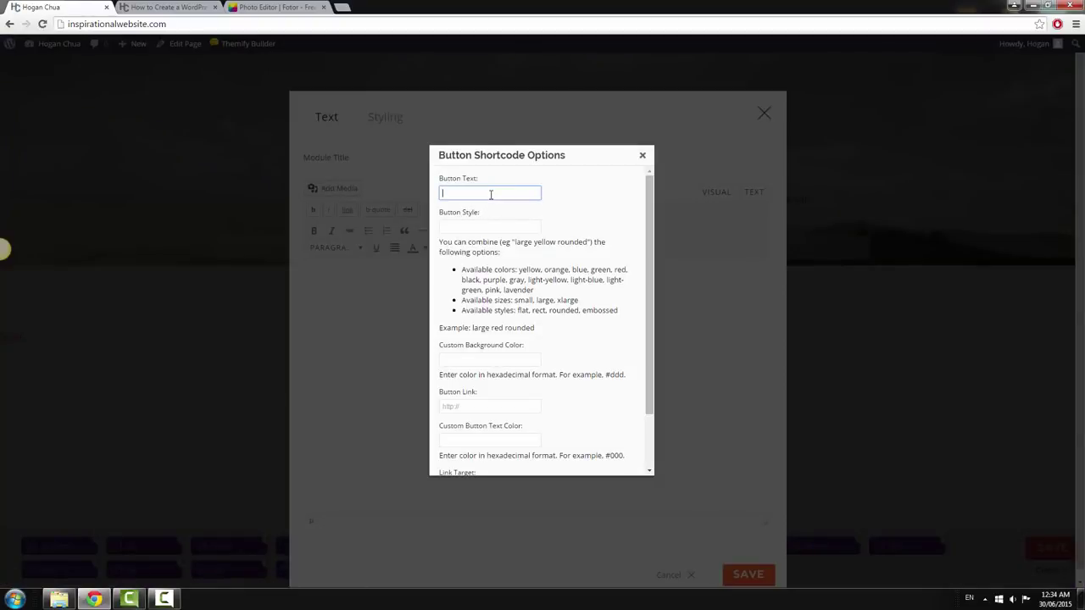
pyautogui.write('BEGIN JOURNEY')
# Step: Review the button style options, then check the tutorial's button style steps
pyautogui.click(491, 226)
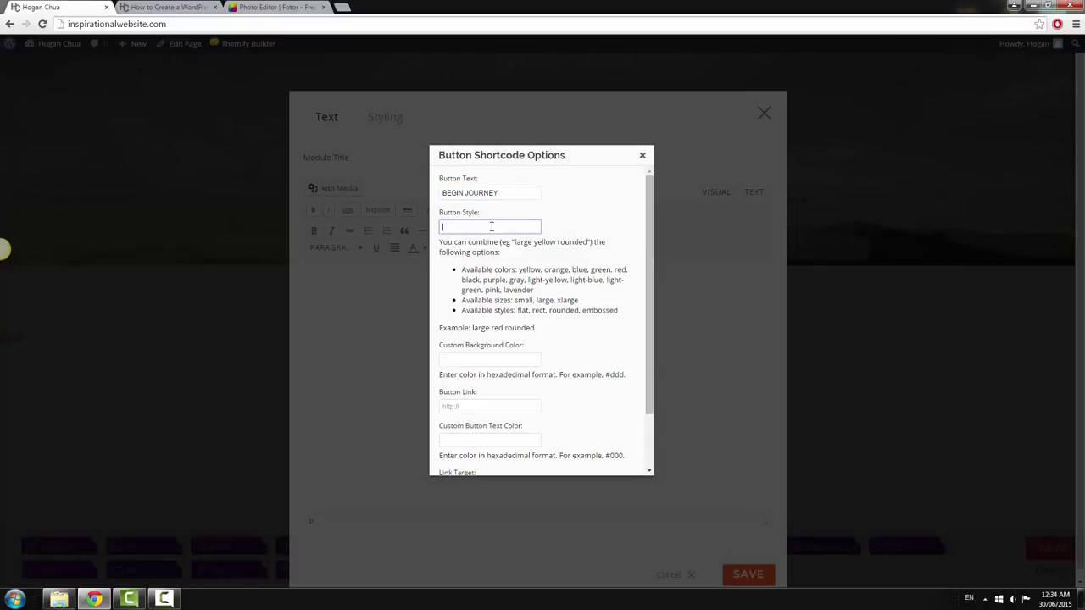
pyautogui.click(526, 270)
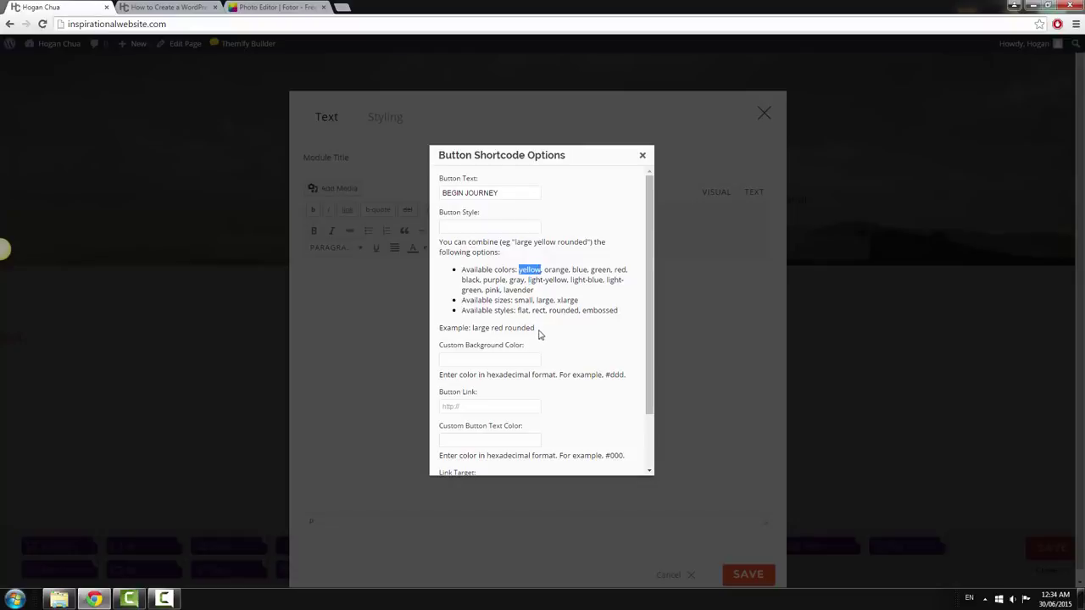
pyautogui.moveTo(539, 331); pyautogui.dragTo(492, 302)
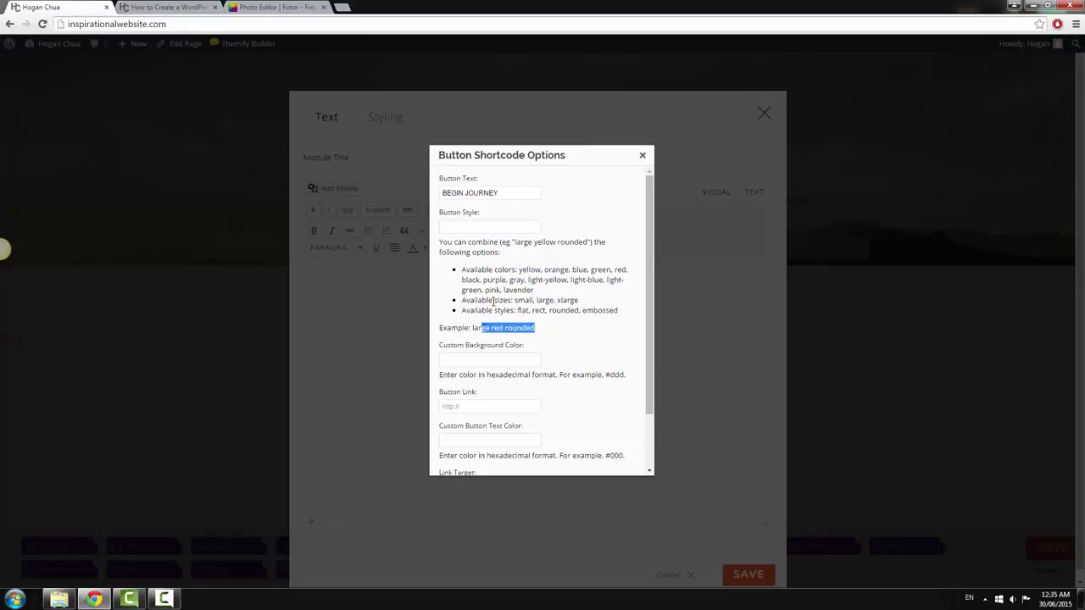
pyautogui.click(504, 228)
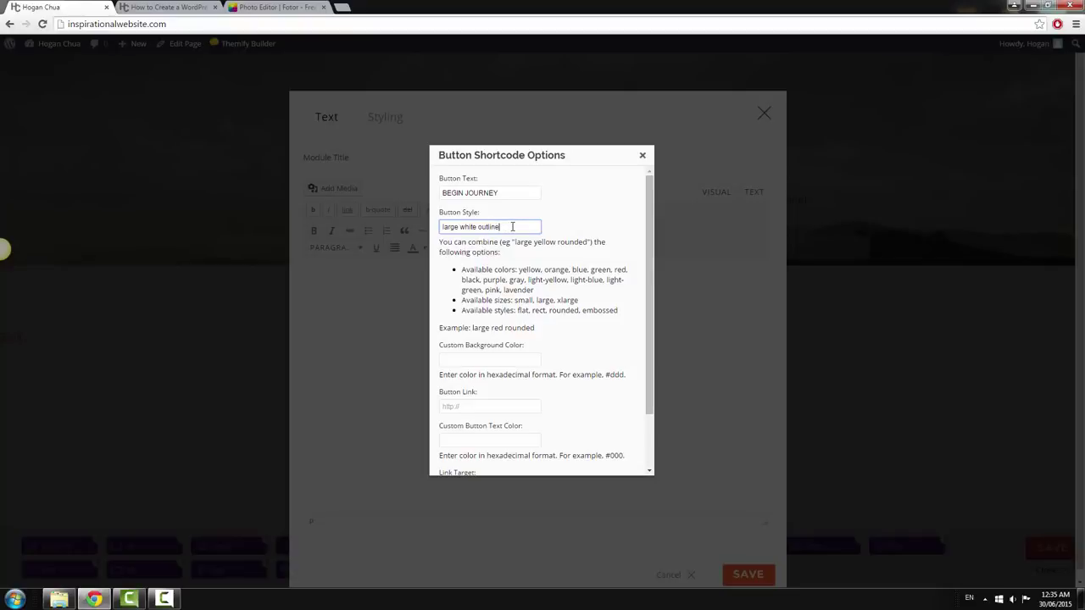
pyautogui.click(182, 7)
pyautogui.scroll(-4, 283, 341)
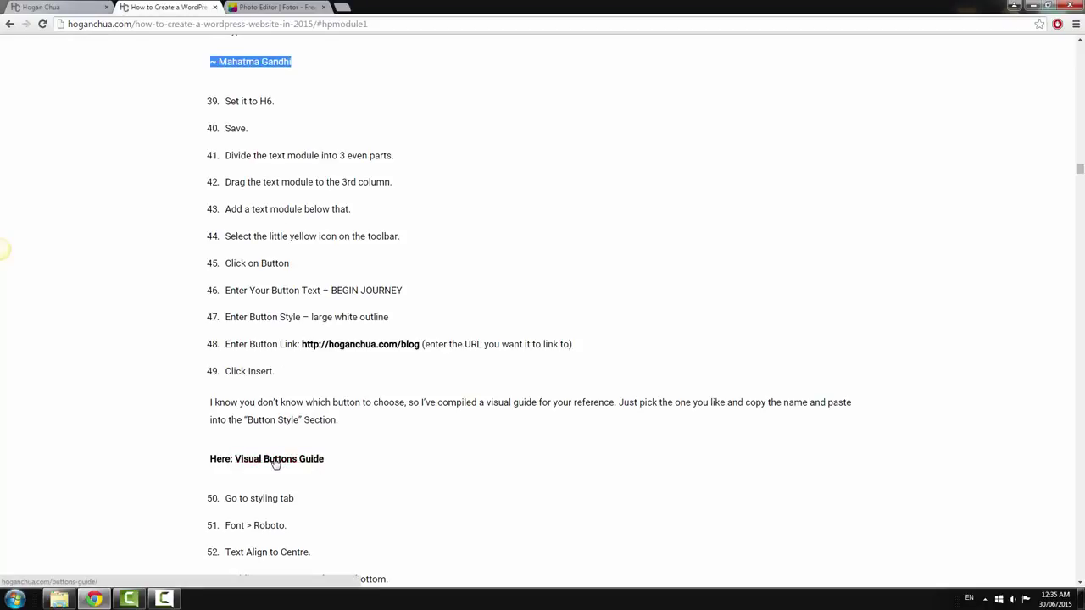
# Step: Open the Visual Buttons Guide in a new tab
pyautogui.rightClick(275, 462)
pyautogui.click(300, 469)
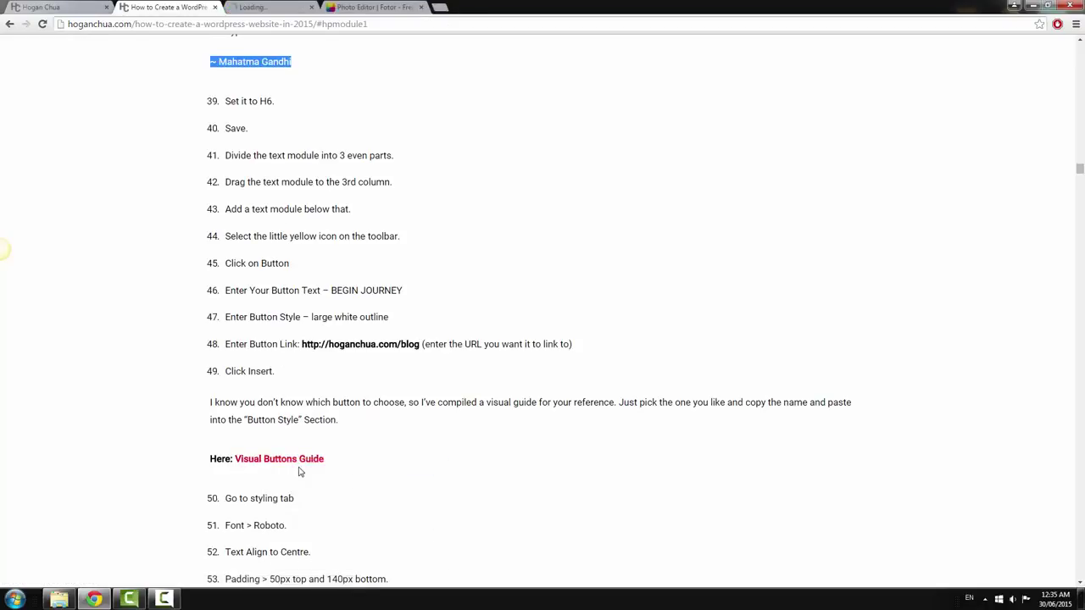
pyautogui.click(246, 5)
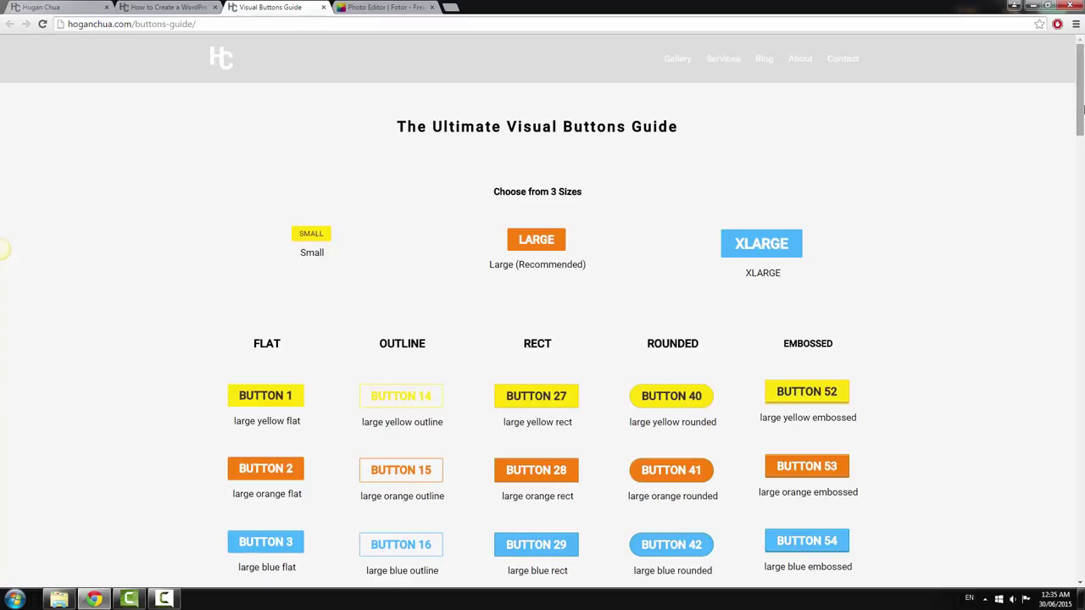
pyautogui.moveTo(1081, 115)
pyautogui.mouseDown()
pyautogui.moveTo(1081, 466)
pyautogui.moveTo(1080, 109)
pyautogui.mouseUp()
pyautogui.scroll(-2, 483, 349)
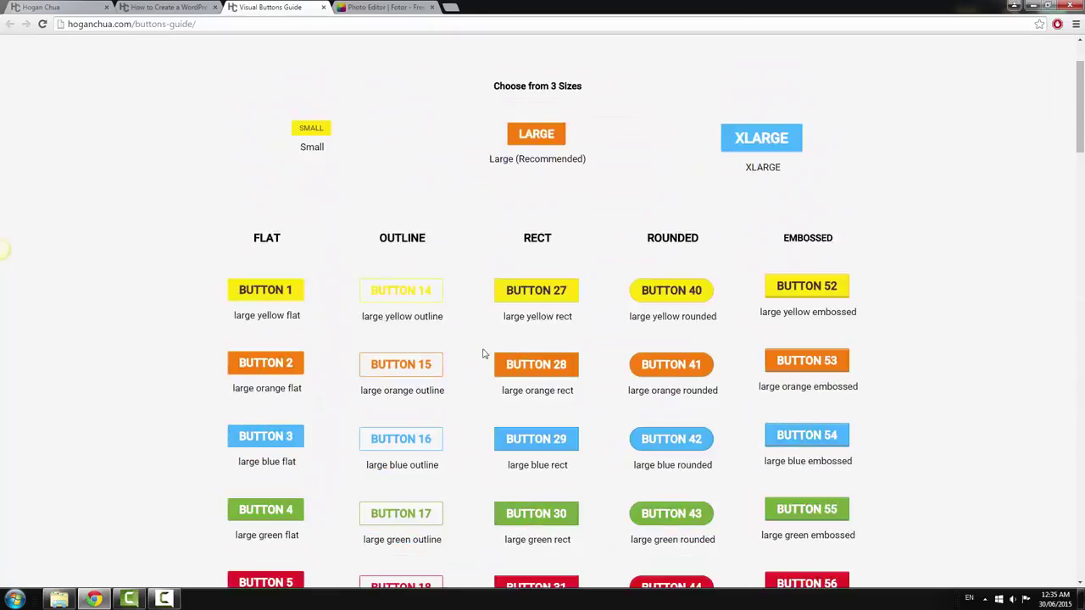
# Step: Copy the 'large yellow outline' style name and select the button's style text
pyautogui.moveTo(442, 318); pyautogui.dragTo(361, 313)
pyautogui.rightClick(380, 314)
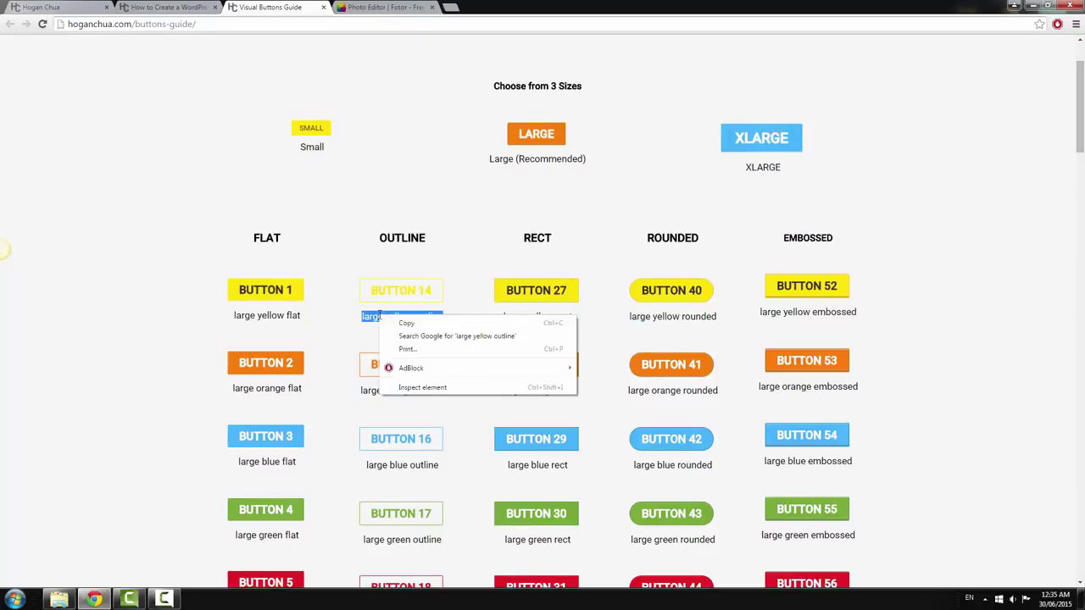
pyautogui.click(391, 322)
pyautogui.click(69, 5)
pyautogui.moveTo(520, 230); pyautogui.dragTo(372, 217)
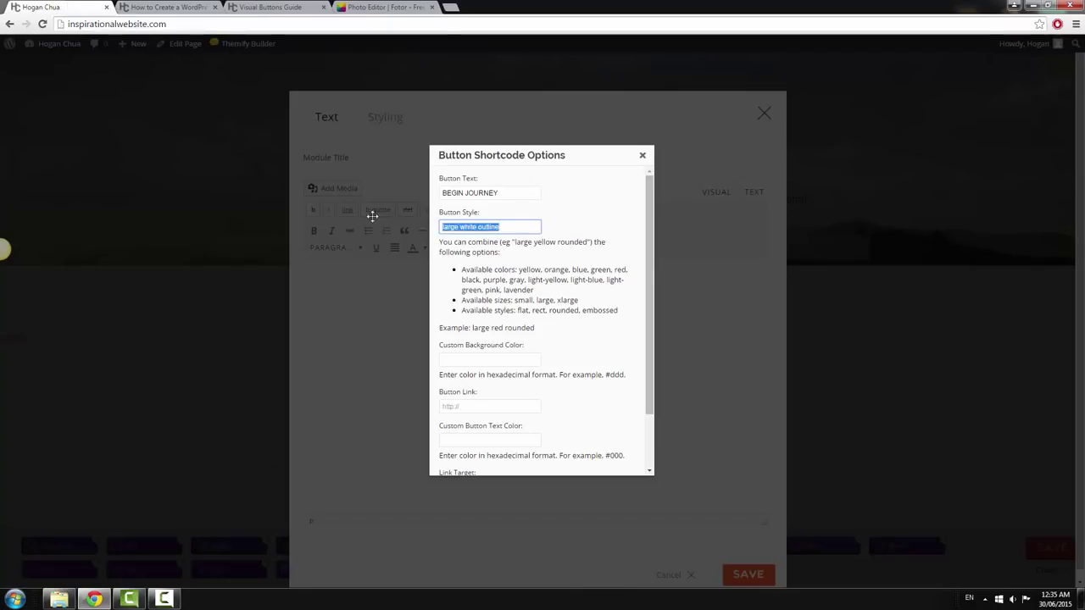
pyautogui.rightClick(460, 226)
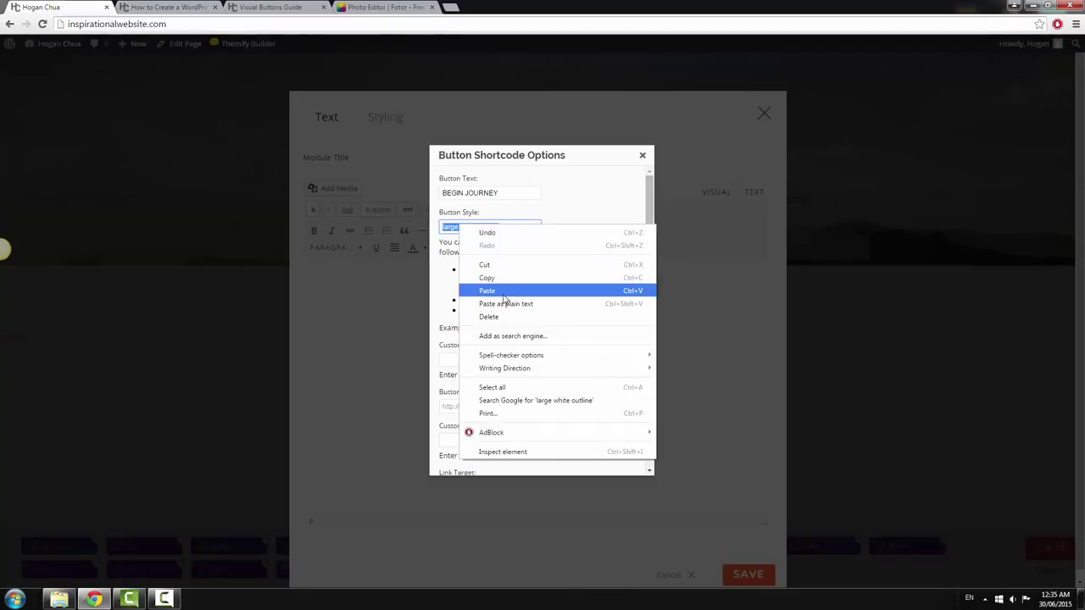
pyautogui.click(509, 226)
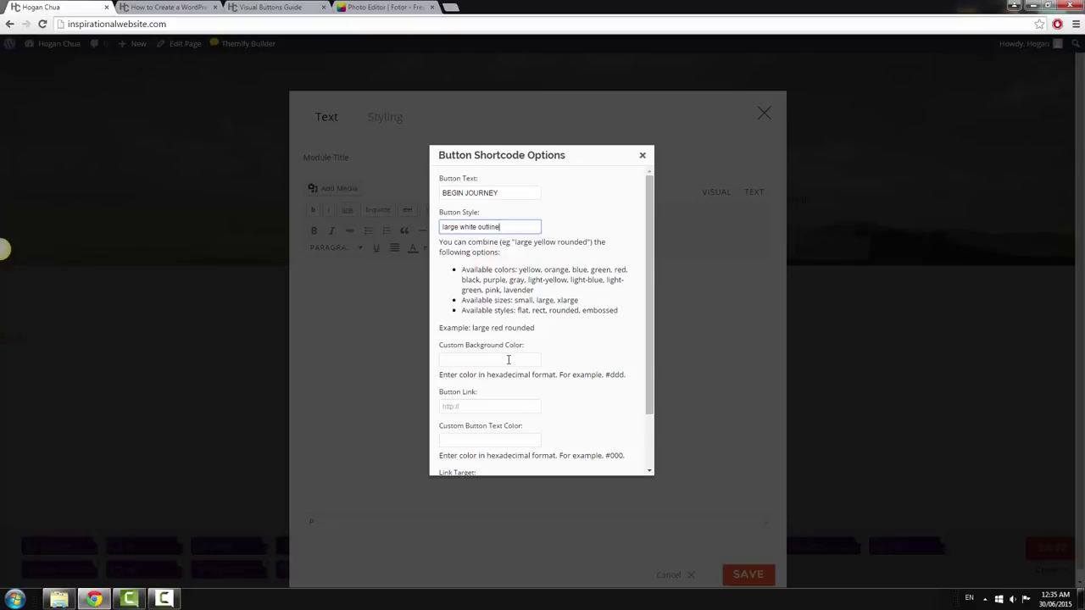
pyautogui.moveTo(624, 375); pyautogui.dragTo(605, 375)
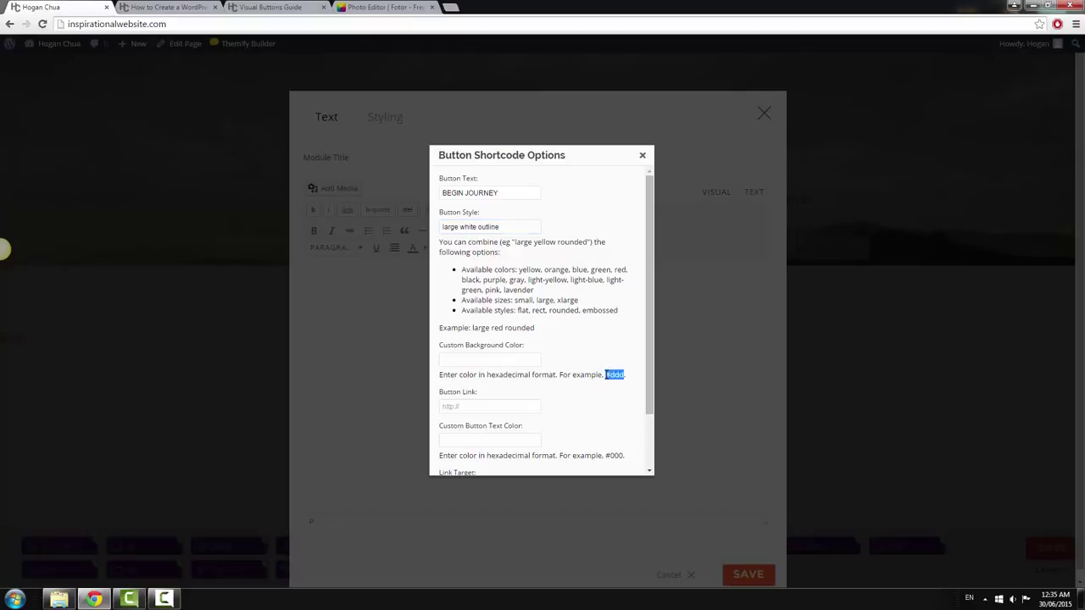
pyautogui.click(476, 411)
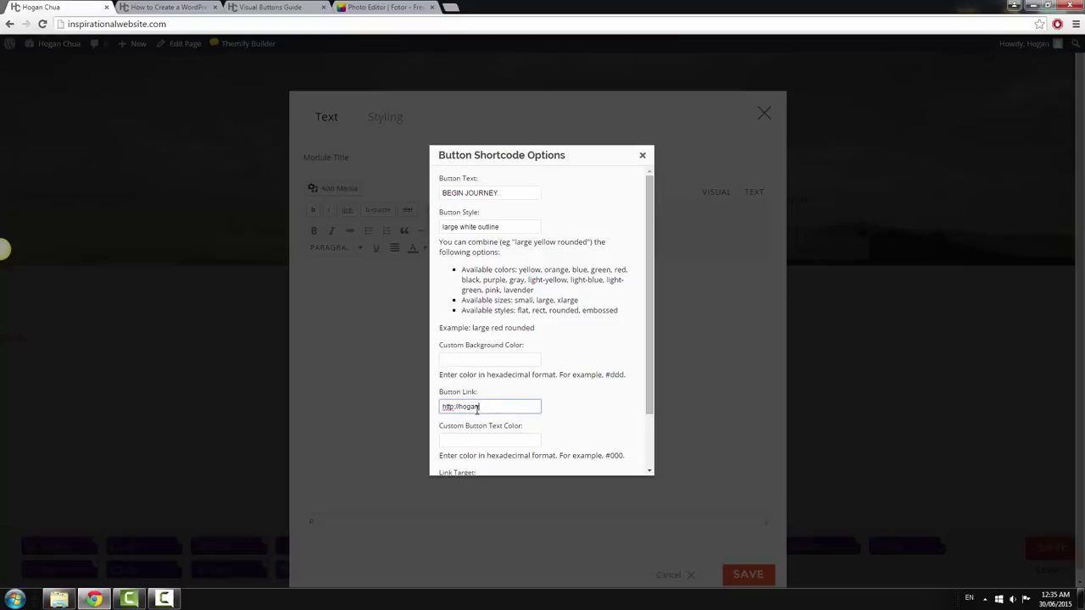
pyautogui.write('http://hoganchua.com/blog')
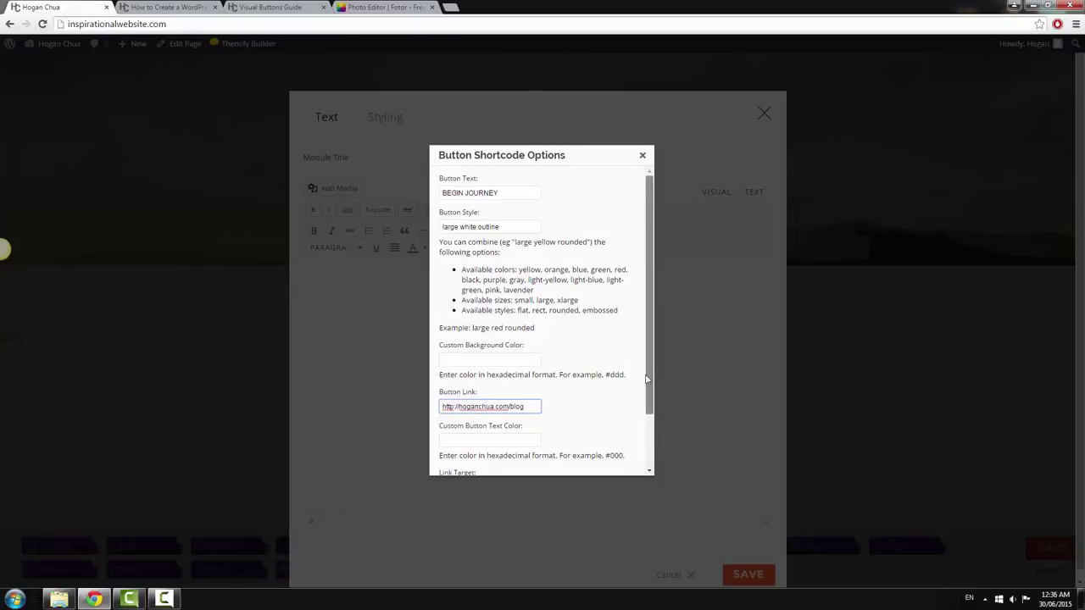
pyautogui.scroll(-1, 496, 382)
pyautogui.click(499, 383)
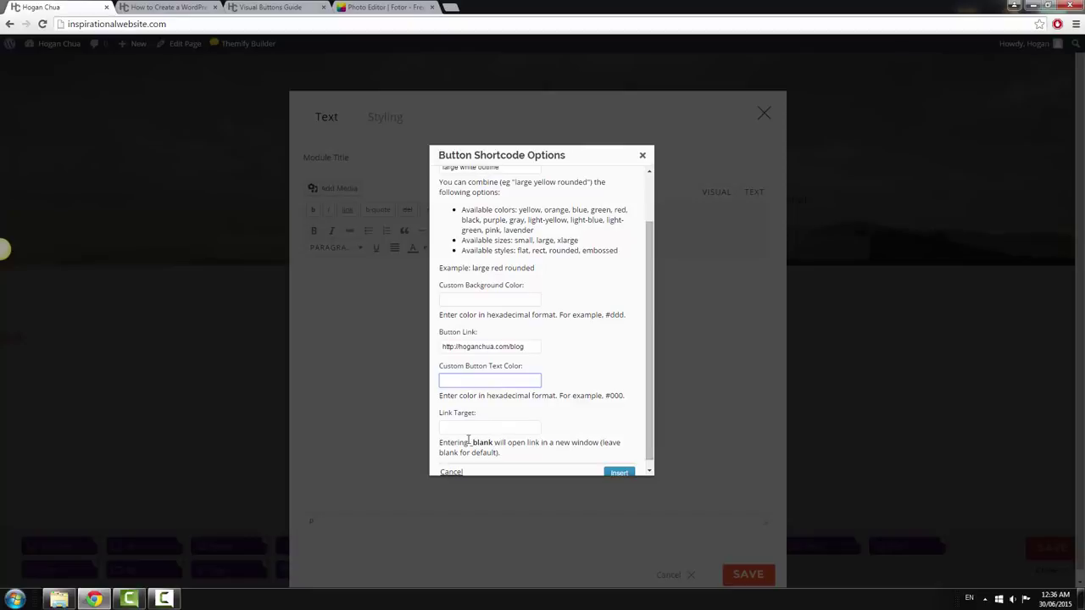
pyautogui.moveTo(472, 442); pyautogui.dragTo(495, 444)
pyautogui.scroll(-1, 649, 424)
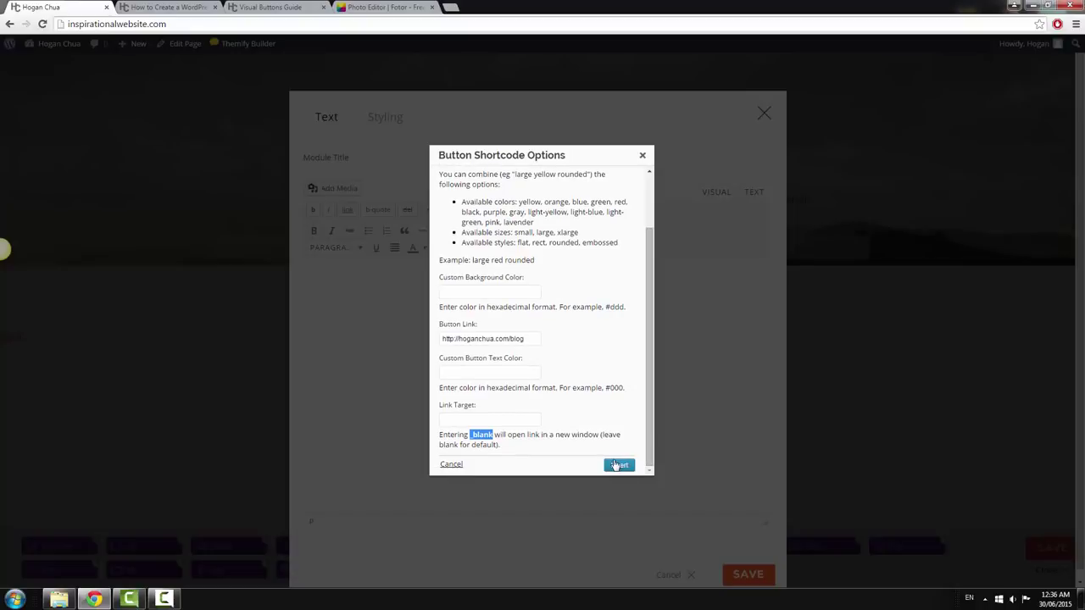
pyautogui.click(619, 464)
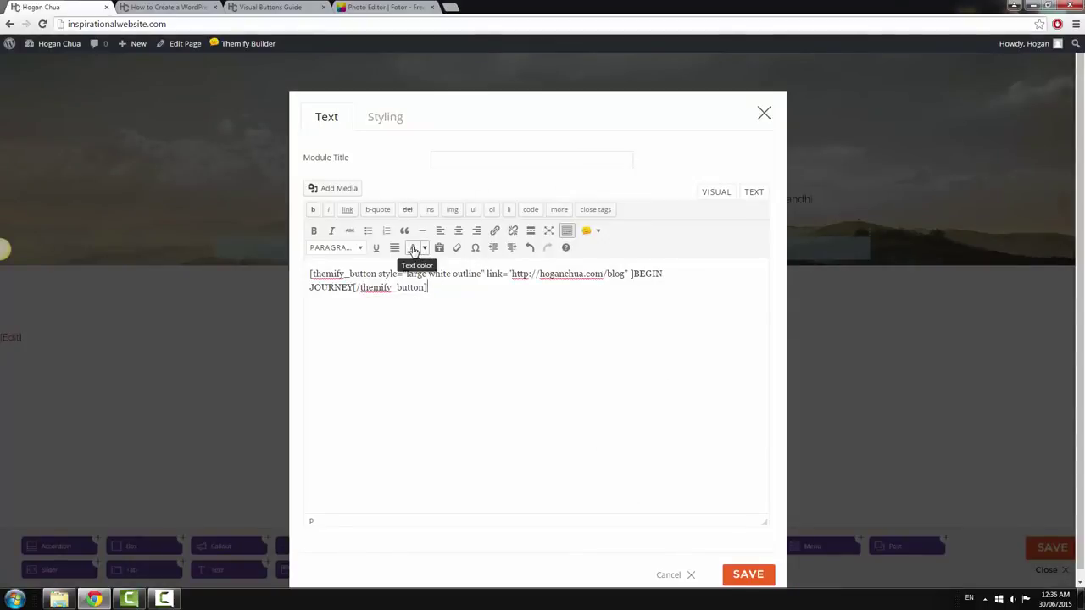
# Step: Pick a light red in the custom colour chooser, copy its hex cf6363, and cancel
pyautogui.click(423, 249)
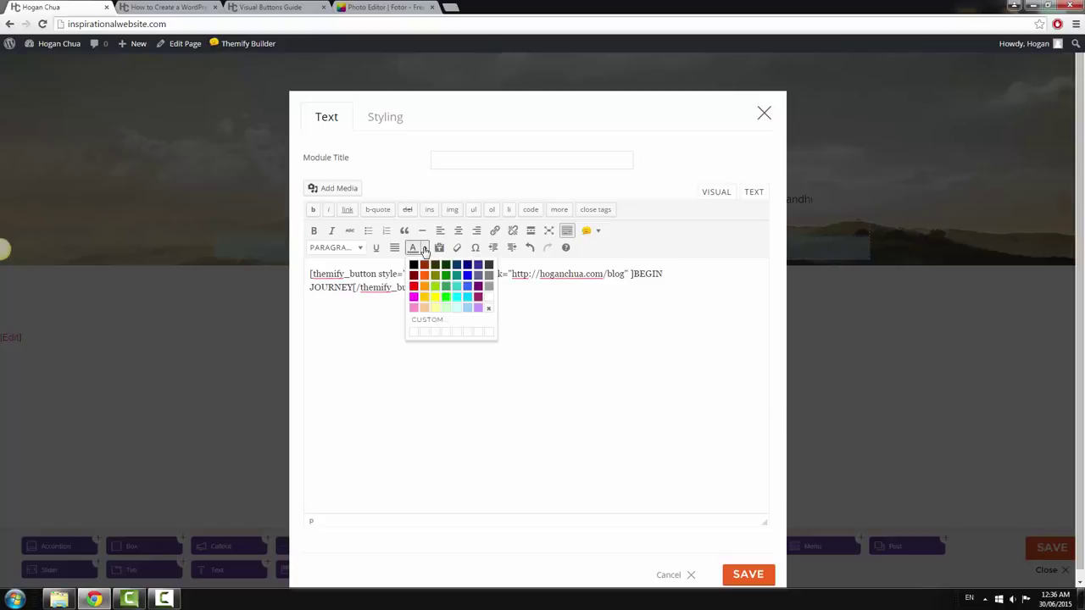
pyautogui.click(425, 322)
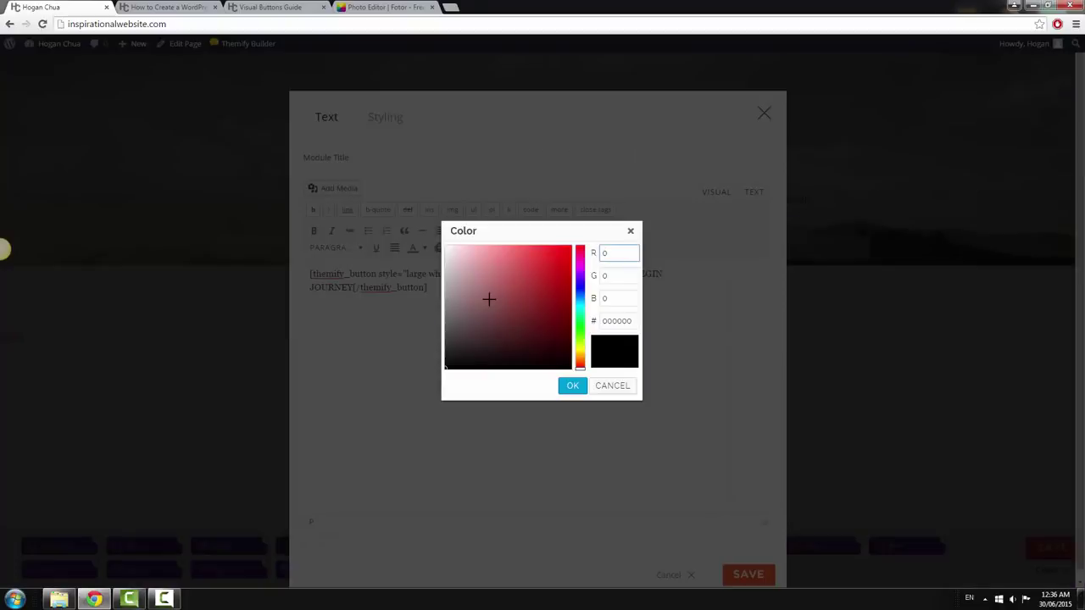
pyautogui.click(484, 266)
pyautogui.click(549, 284)
pyautogui.moveTo(549, 284)
pyautogui.mouseDown()
pyautogui.moveTo(534, 314)
pyautogui.moveTo(501, 285)
pyautogui.moveTo(525, 295)
pyautogui.moveTo(510, 267)
pyautogui.mouseUp()
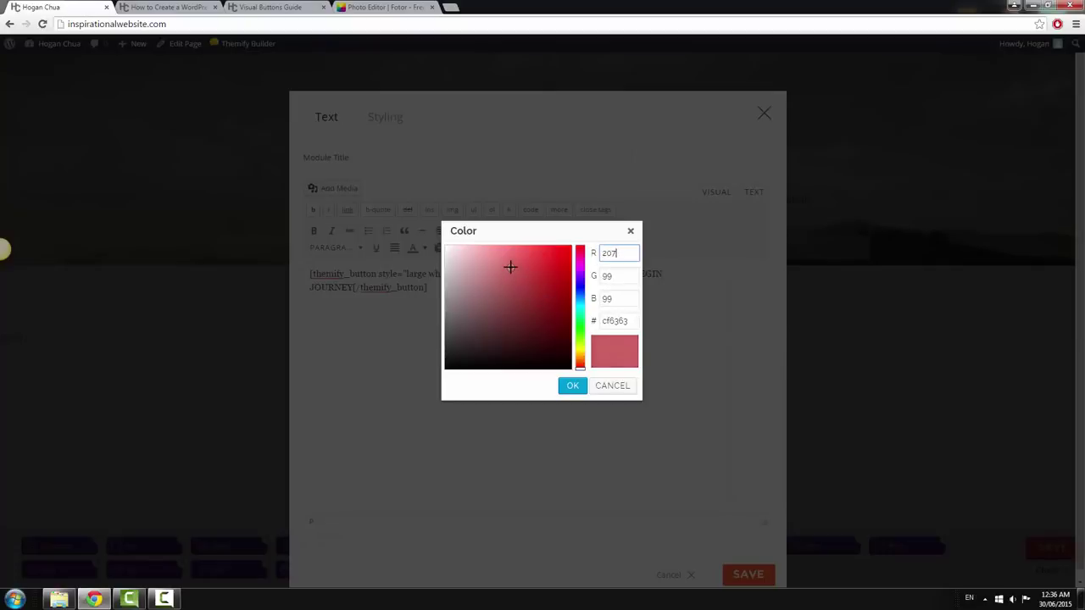
pyautogui.click(631, 321)
pyautogui.moveTo(630, 321); pyautogui.dragTo(601, 320)
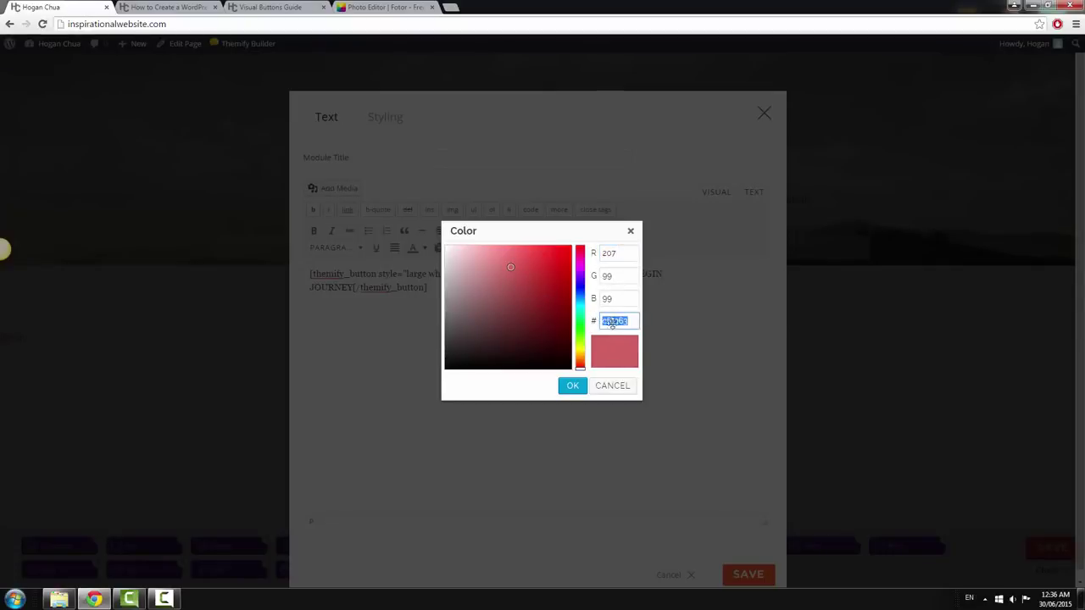
pyautogui.rightClick(616, 323)
pyautogui.click(646, 378)
pyautogui.click(615, 386)
# Step: Paste cf6363 into a new button's Custom Background Color, then dismiss the dialog
pyautogui.click(591, 230)
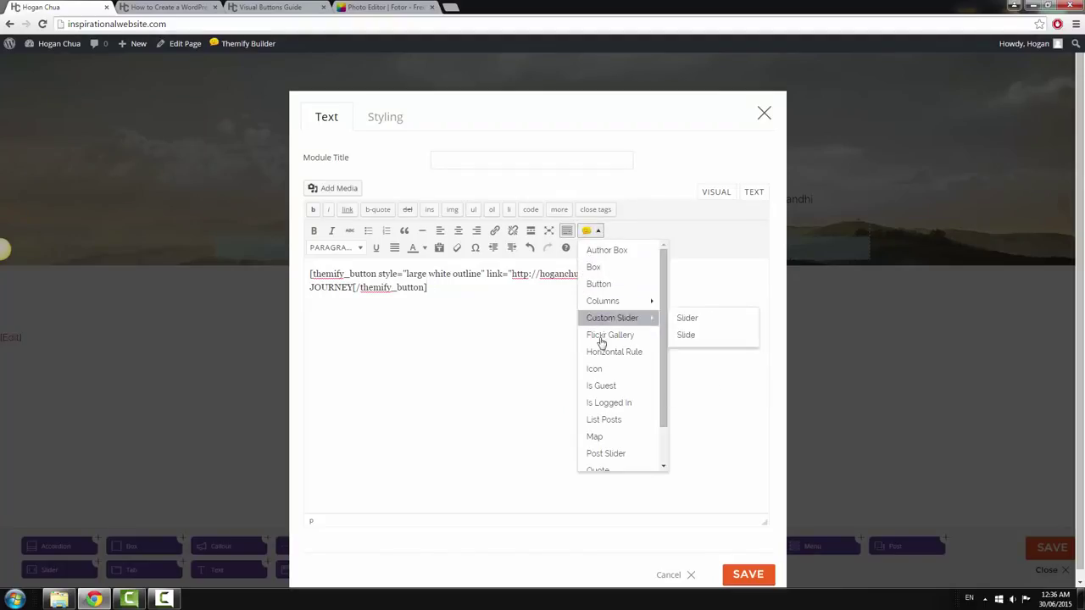
pyautogui.click(597, 286)
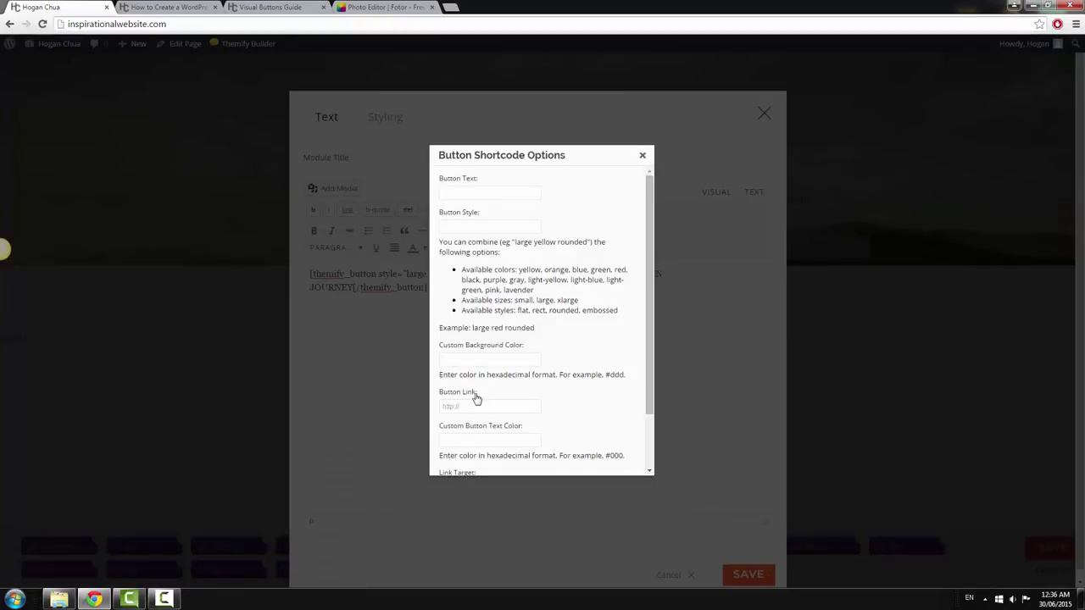
pyautogui.click(485, 362)
pyautogui.rightClick(485, 362)
pyautogui.click(519, 428)
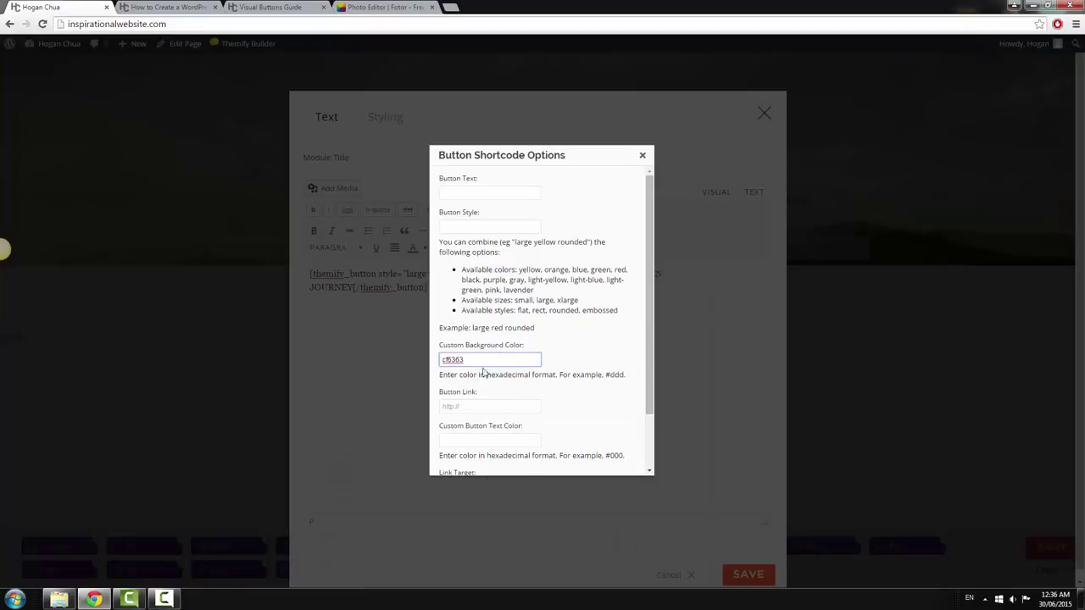
pyautogui.scroll(-2, 565, 376)
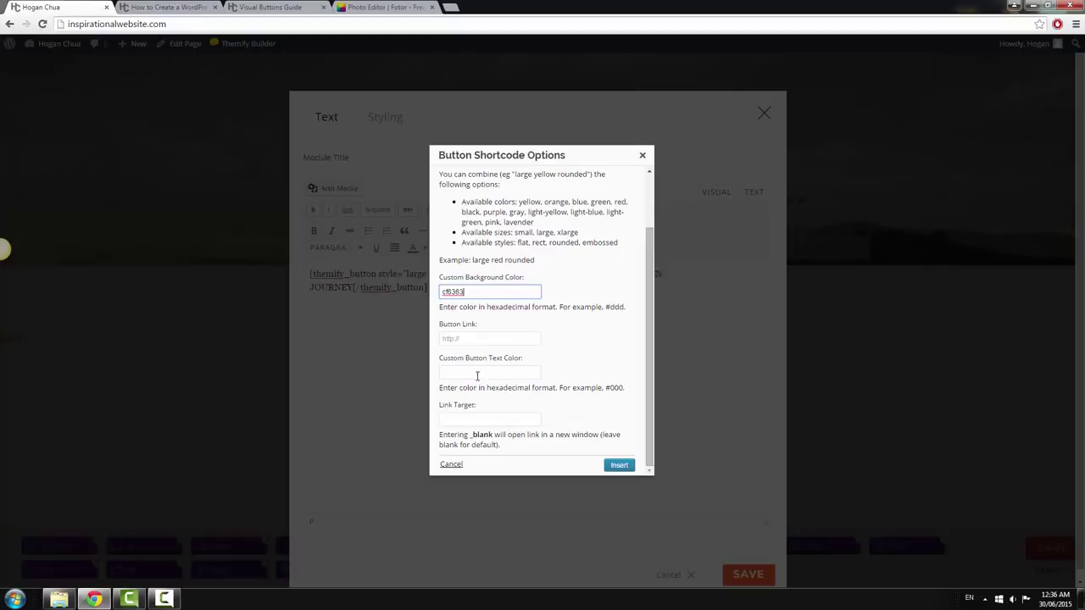
pyautogui.click(643, 157)
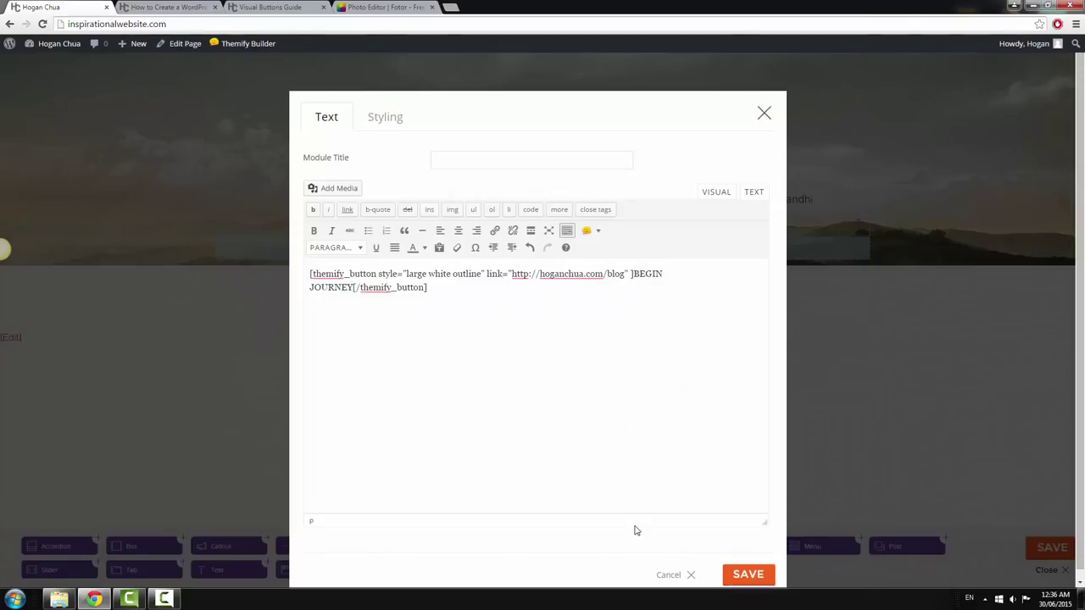
# Step: Centre the button module and give it 50 top and 140 bottom padding
pyautogui.click(392, 132)
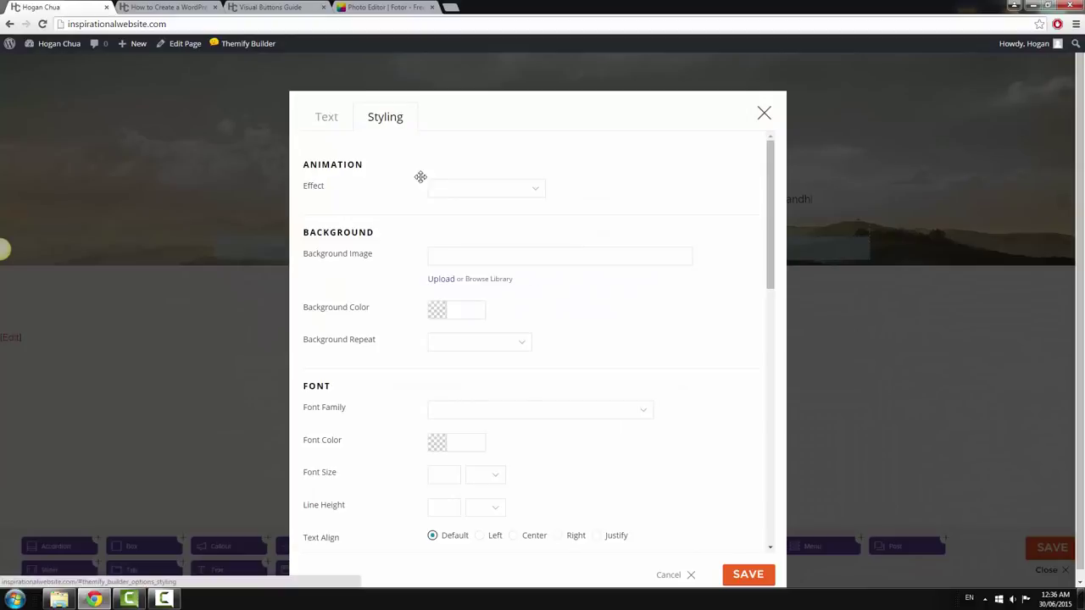
pyautogui.click(513, 537)
pyautogui.scroll(-4, 533, 412)
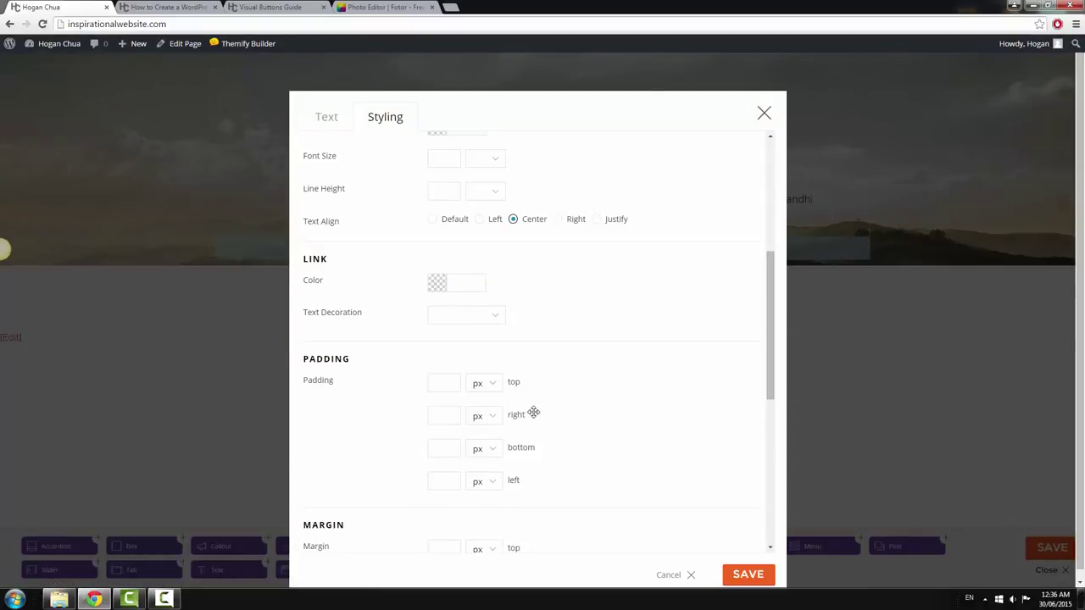
pyautogui.click(437, 383)
pyautogui.click(445, 449)
pyautogui.write('14')
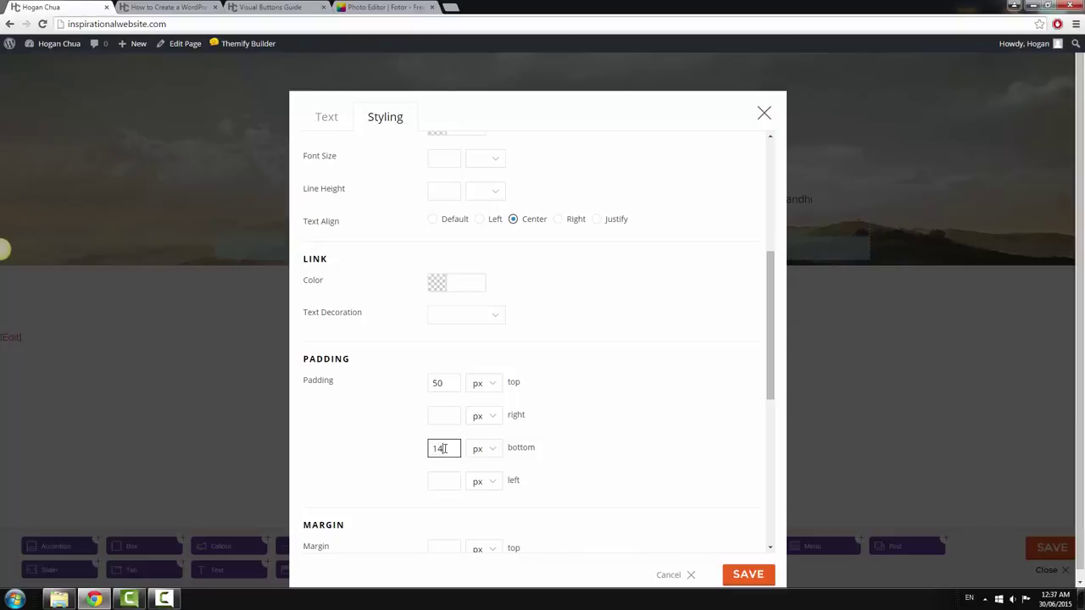
pyautogui.write('0')
pyautogui.moveTo(769, 358); pyautogui.dragTo(769, 271)
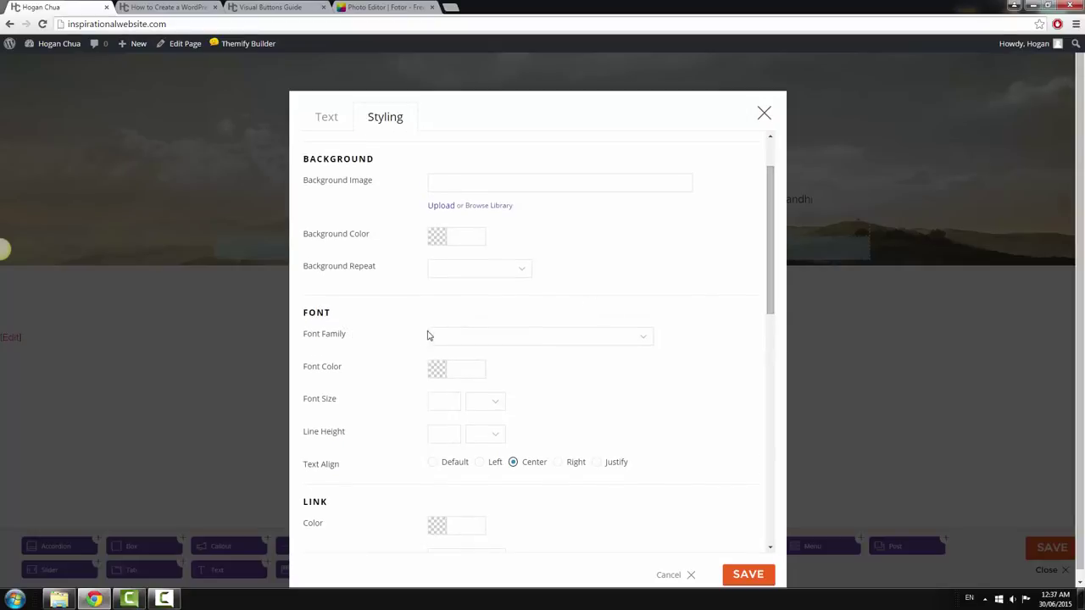
# Step: Set the module's font family to Roboto and save it
pyautogui.click(454, 341)
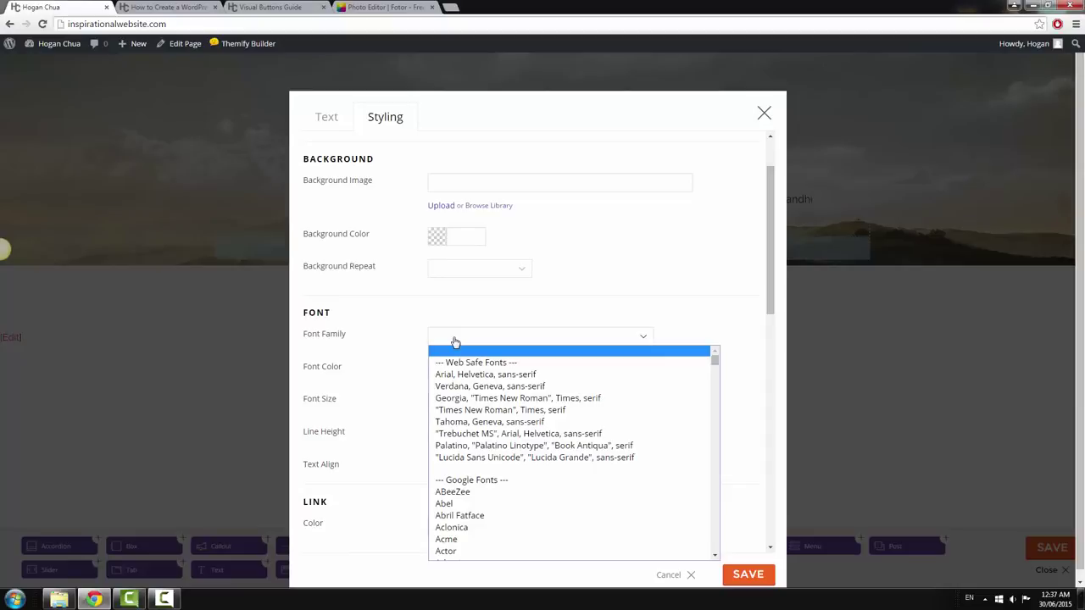
pyautogui.press('r')
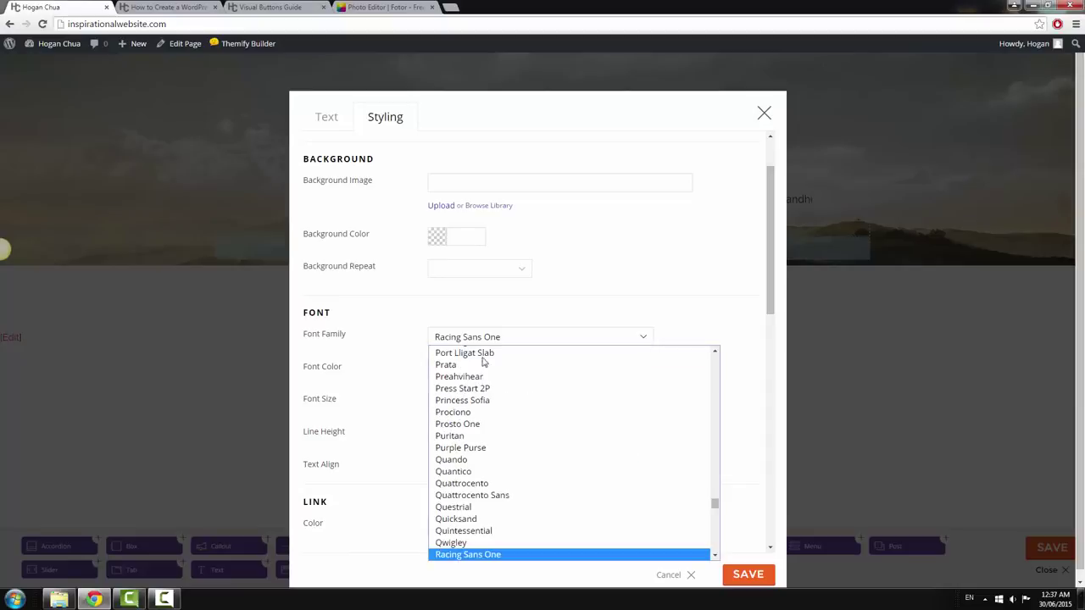
pyautogui.moveTo(716, 506); pyautogui.dragTo(714, 513)
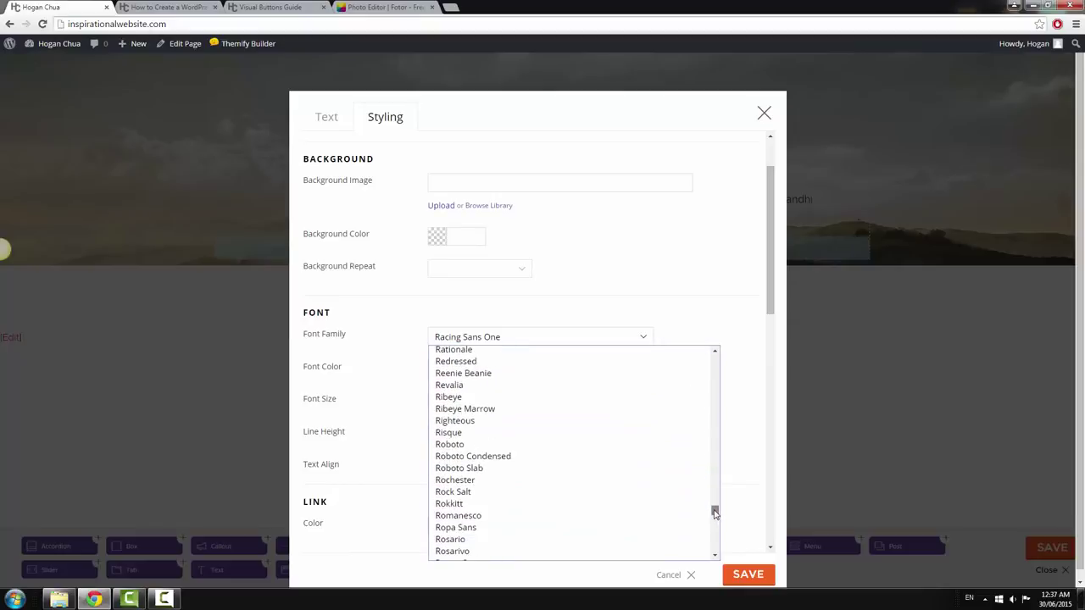
pyautogui.click(441, 445)
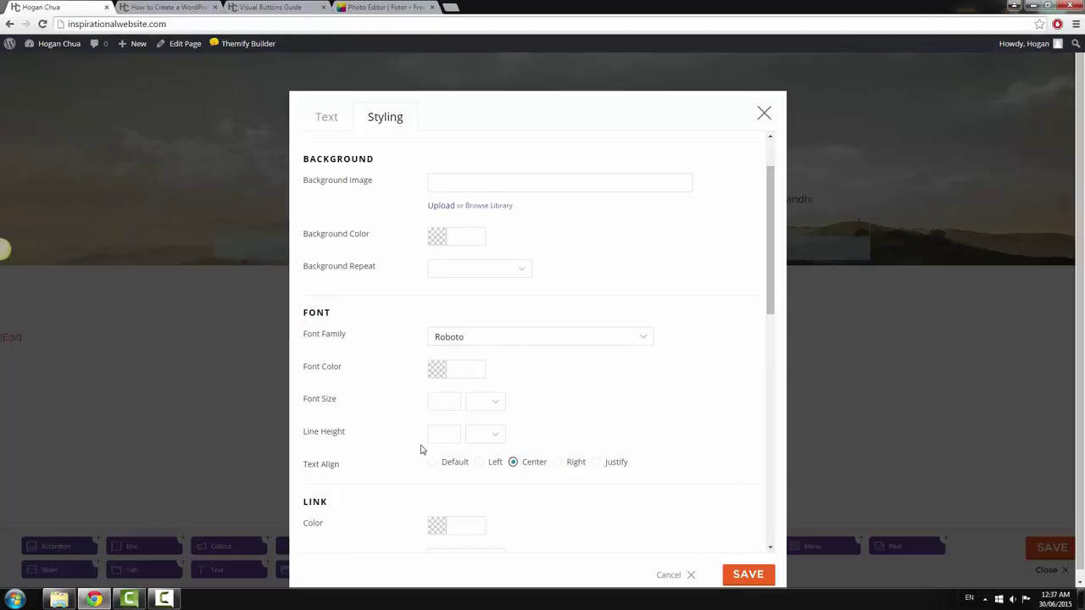
pyautogui.scroll(-4, 652, 457)
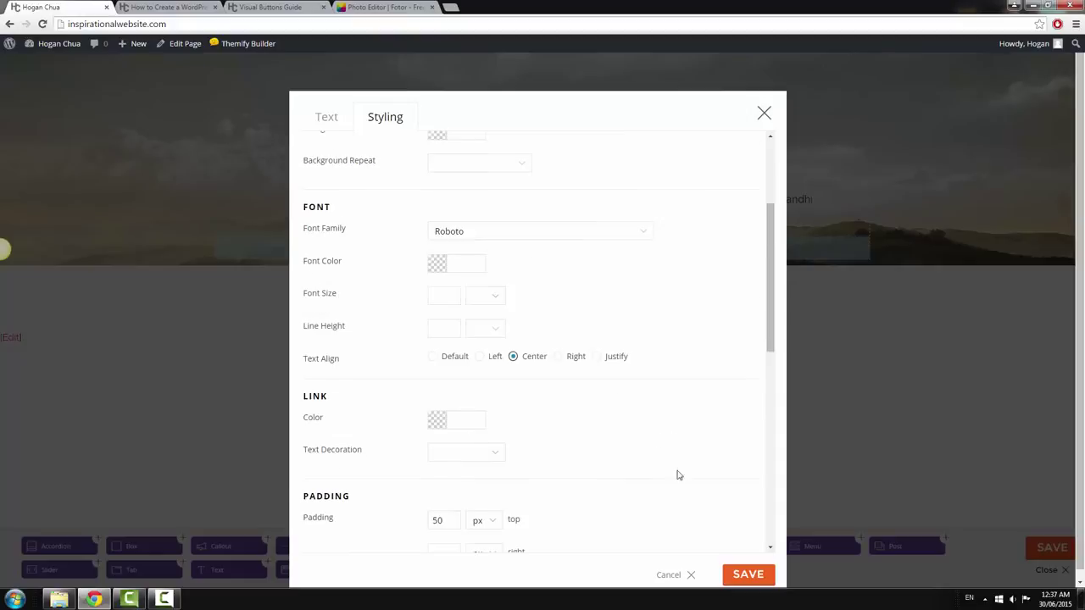
pyautogui.click(741, 578)
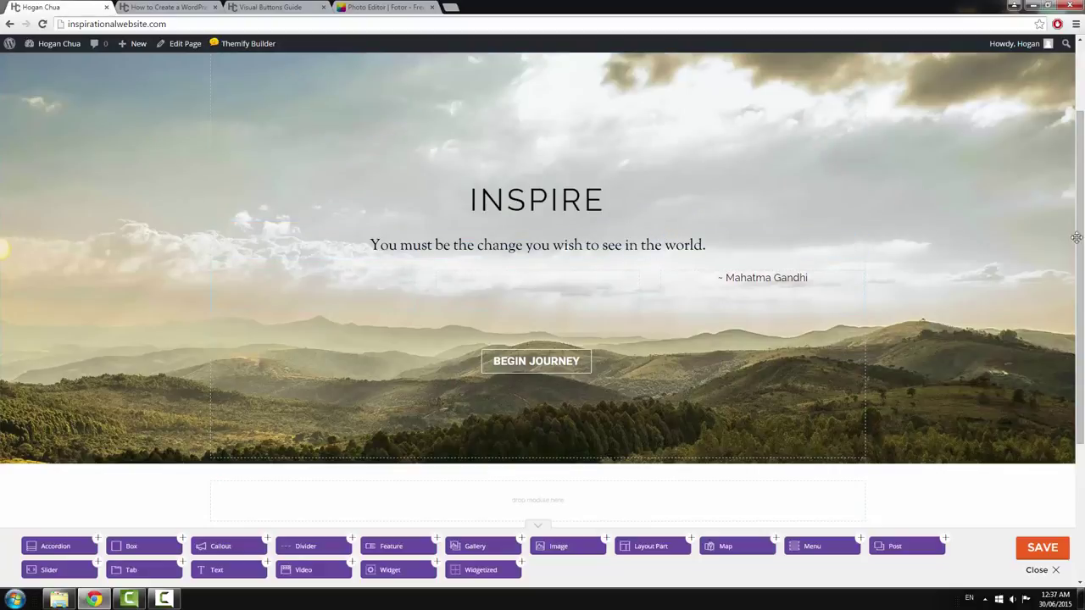
# Step: Save the Themify Builder page layout and close the builder
pyautogui.scroll(1, 1078, 225)
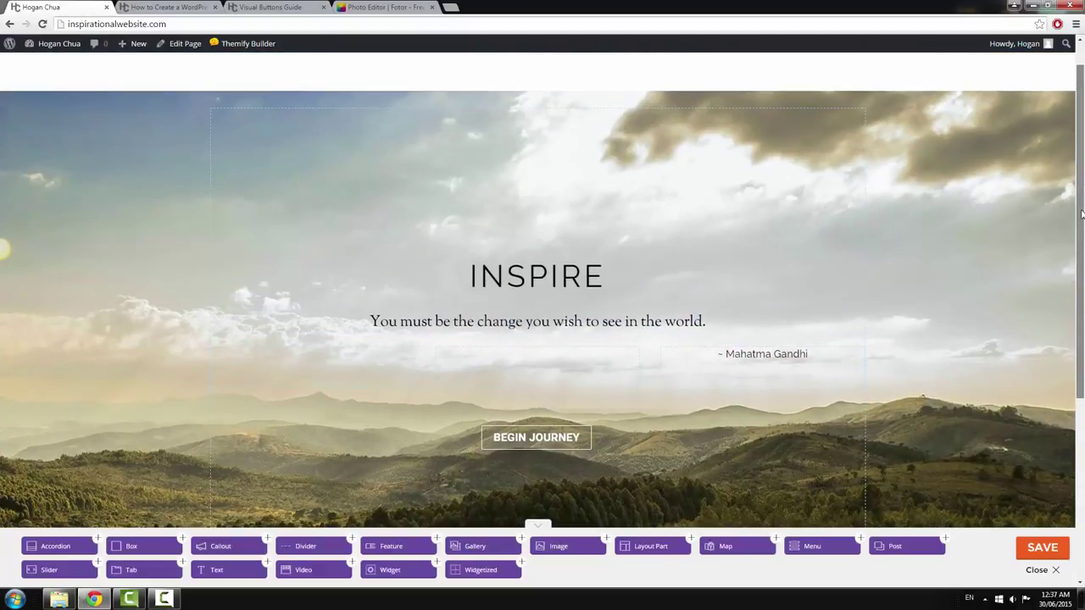
pyautogui.scroll(-1, 1082, 215)
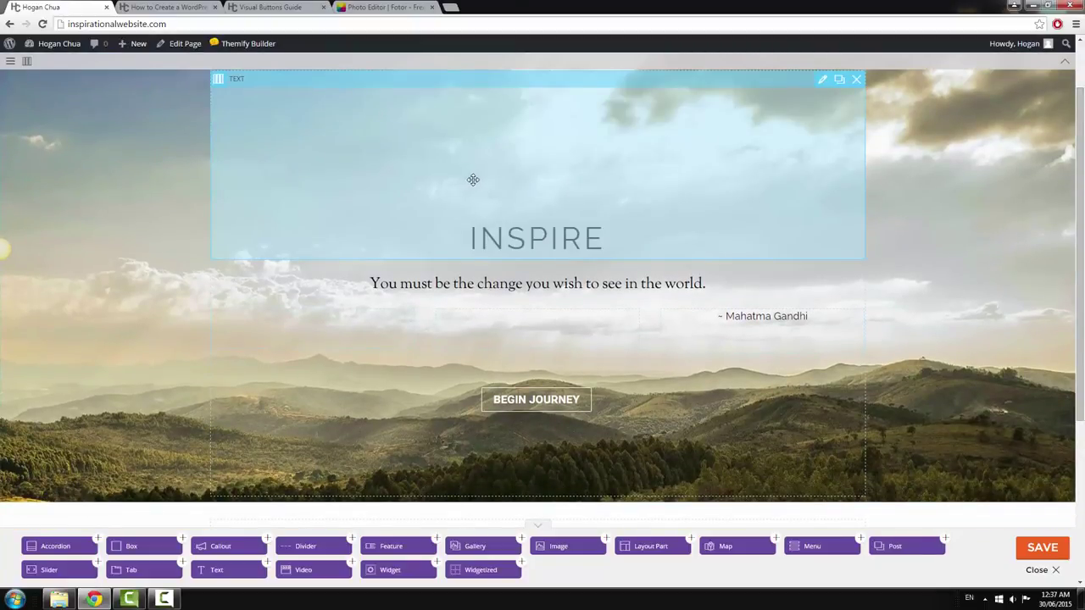
pyautogui.click(1042, 550)
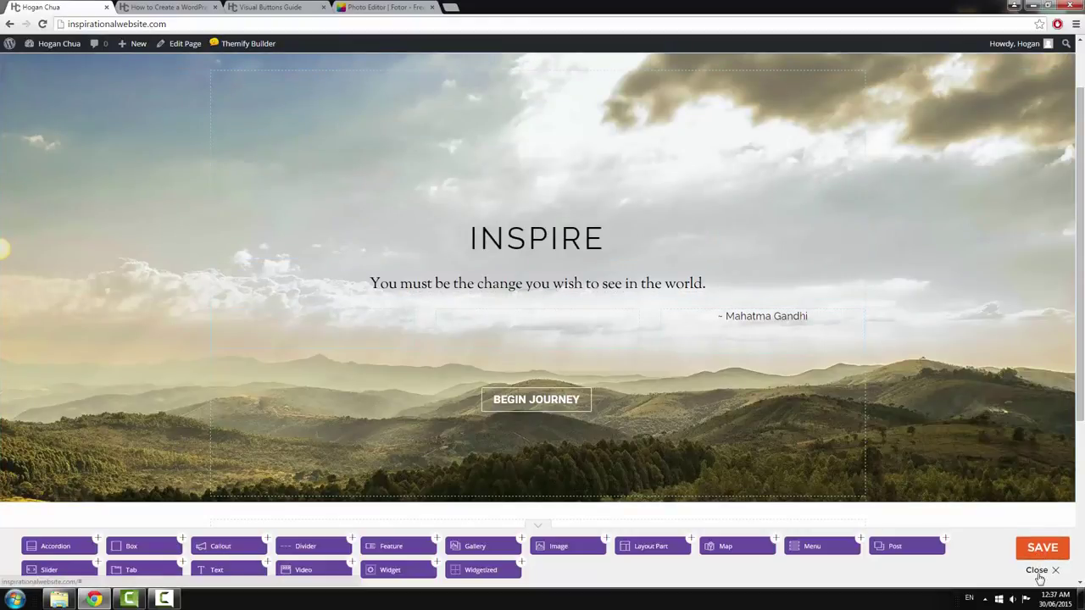
pyautogui.click(1037, 570)
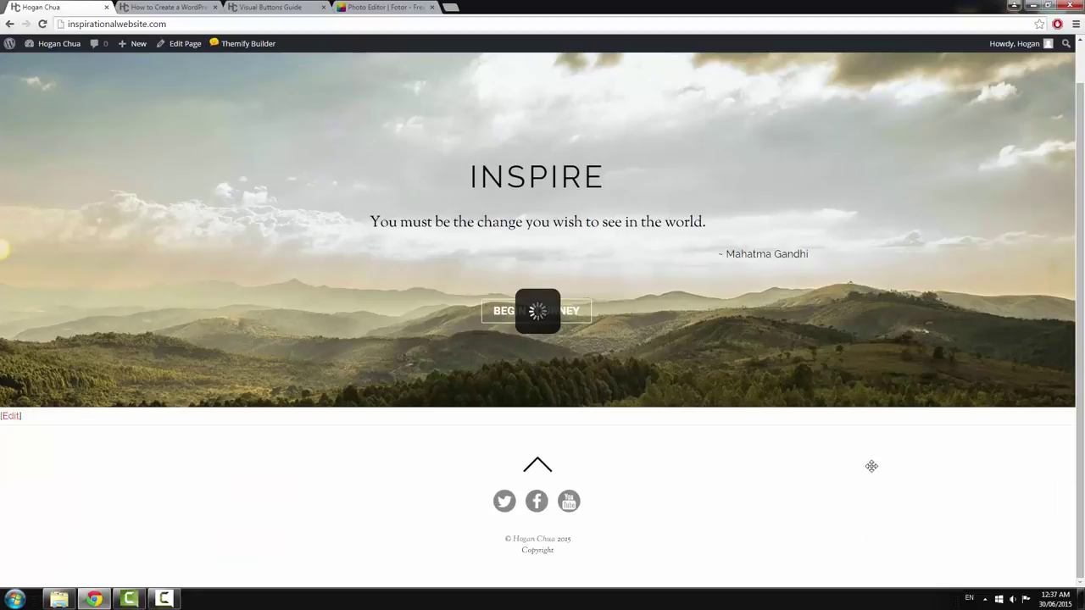
# Step: Open the Customizer's Typography section and expand Default Typography to show Paragraphs and Headings 1–6
pyautogui.moveTo(1079, 327); pyautogui.dragTo(1081, 284)
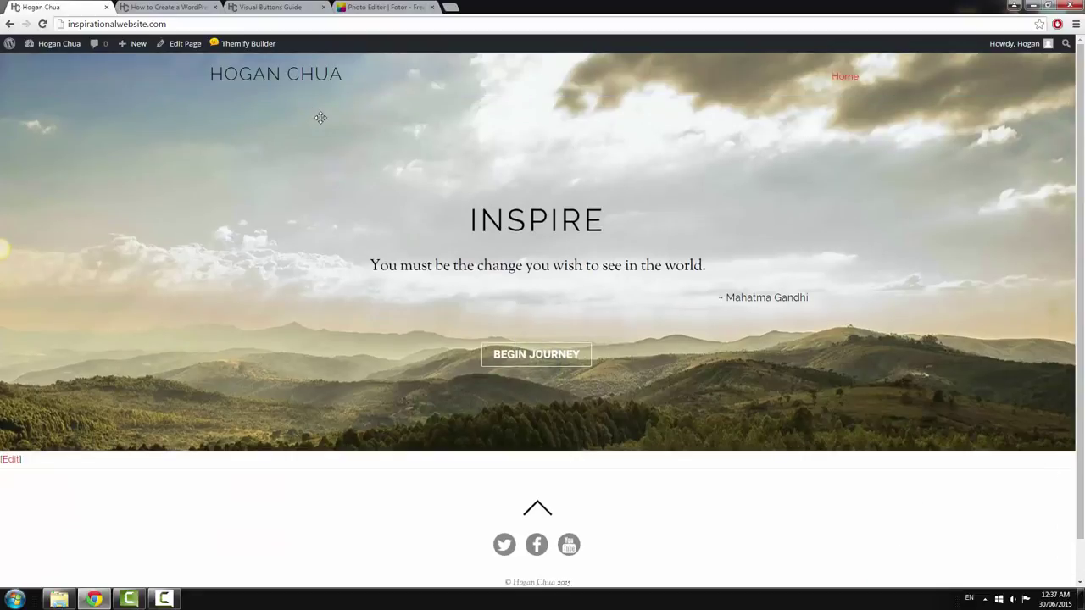
pyautogui.moveTo(36, 44)
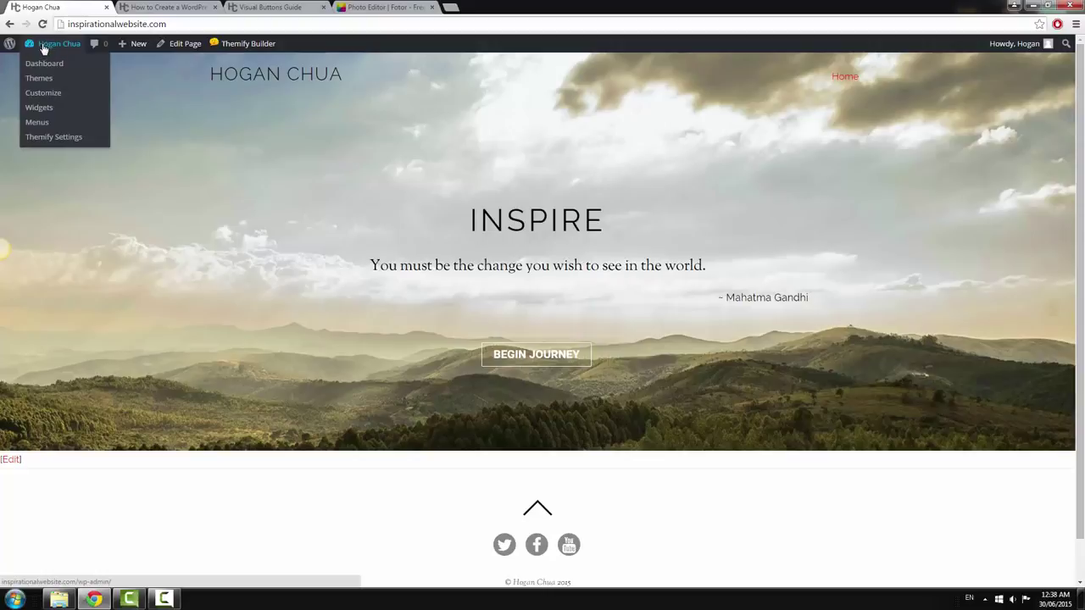
pyautogui.click(43, 94)
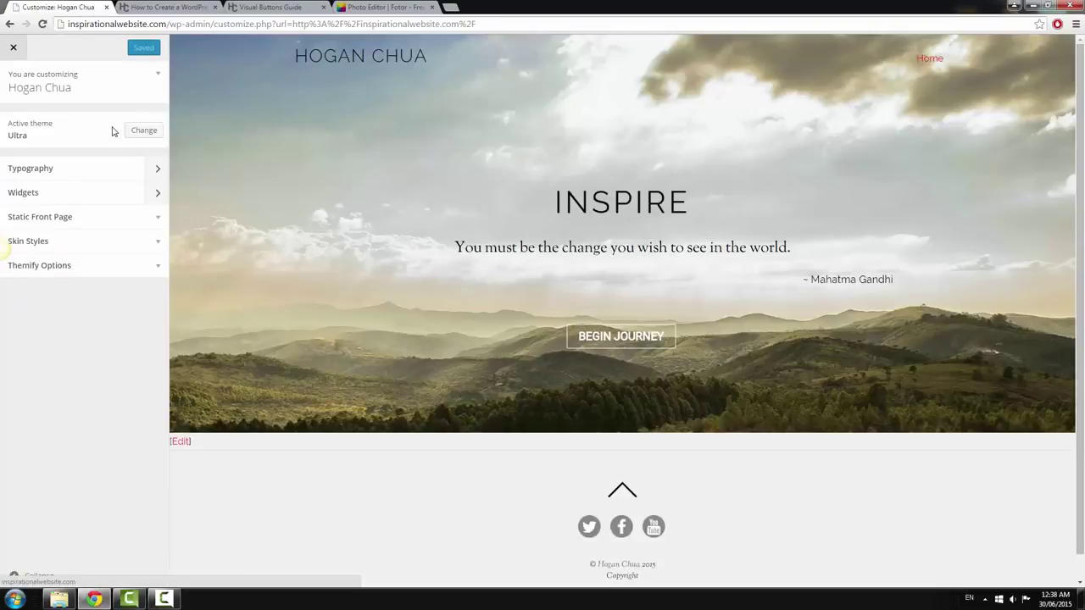
pyautogui.click(155, 170)
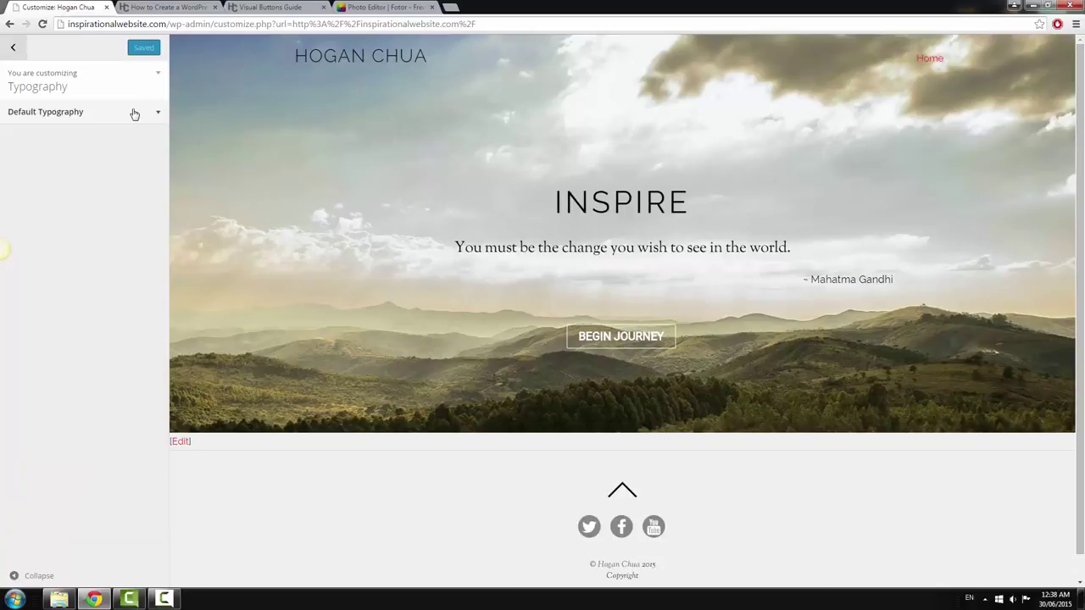
pyautogui.click(134, 114)
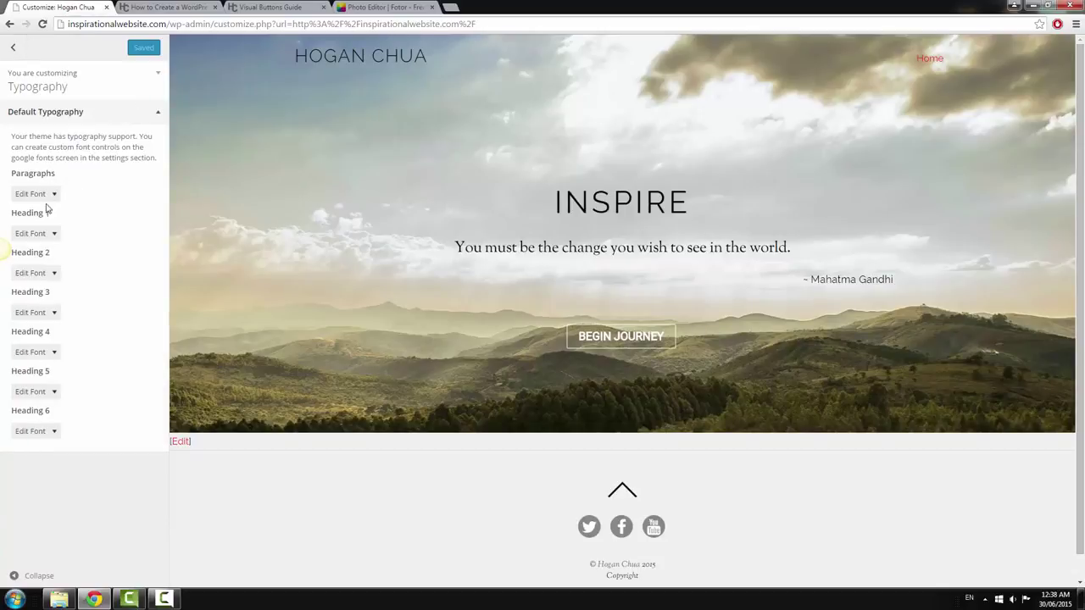
pyautogui.moveTo(51, 213); pyautogui.dragTo(11, 213)
pyautogui.moveTo(687, 197); pyautogui.dragTo(553, 202)
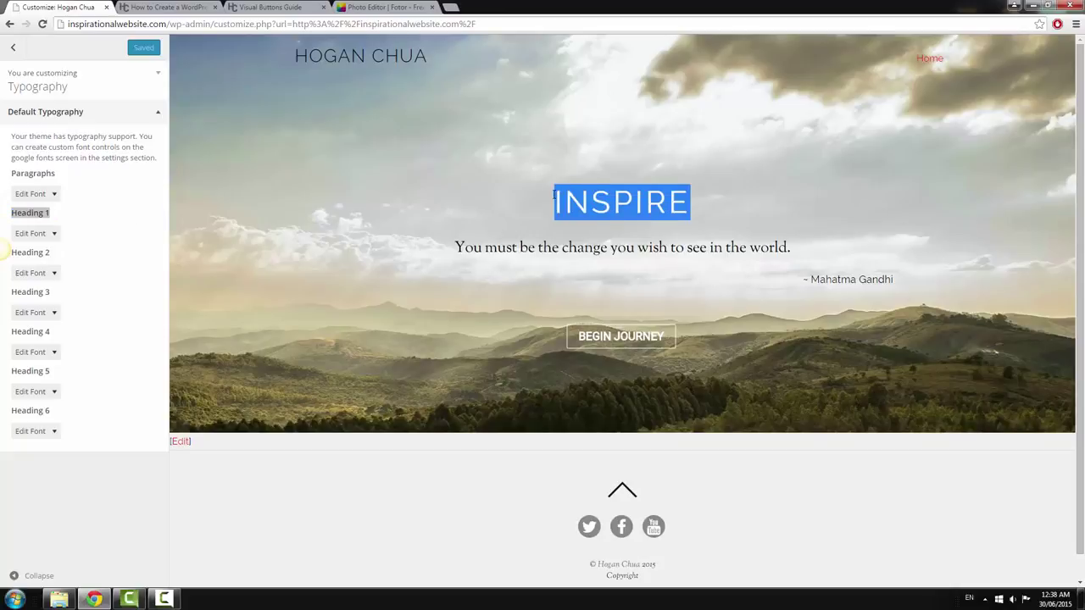
pyautogui.click(132, 218)
# Step: Set Heading 1's font family to Roboto
pyautogui.click(46, 234)
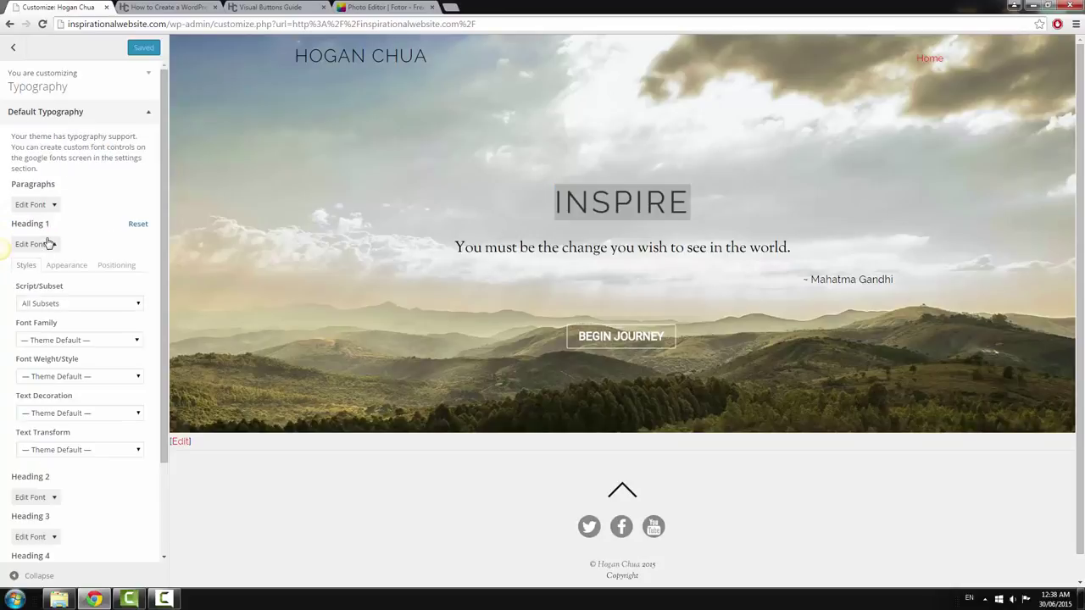
pyautogui.click(67, 341)
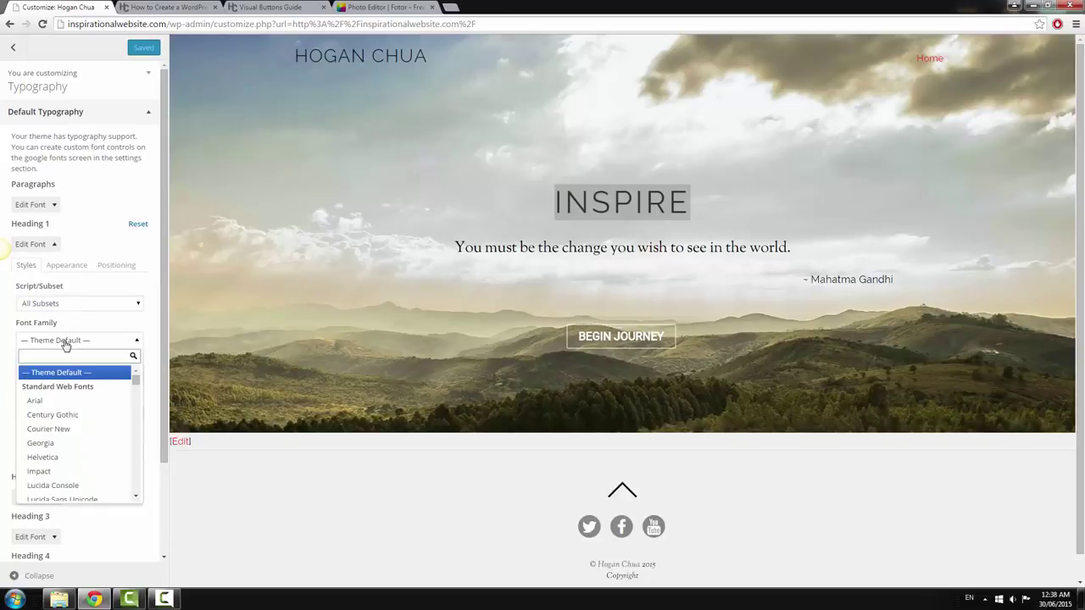
pyautogui.write('i')
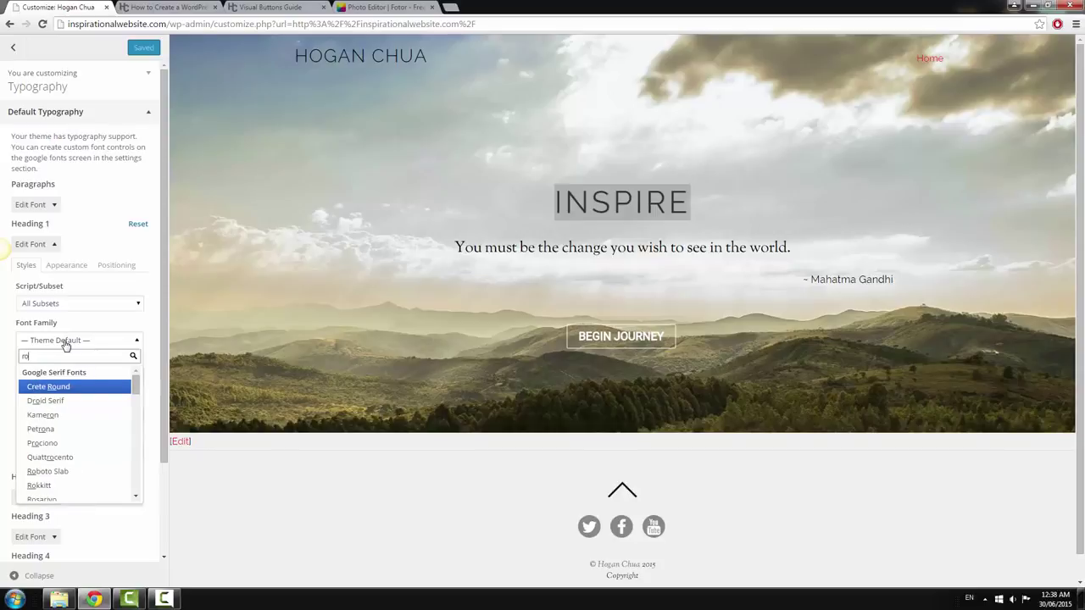
pyautogui.write('rob')
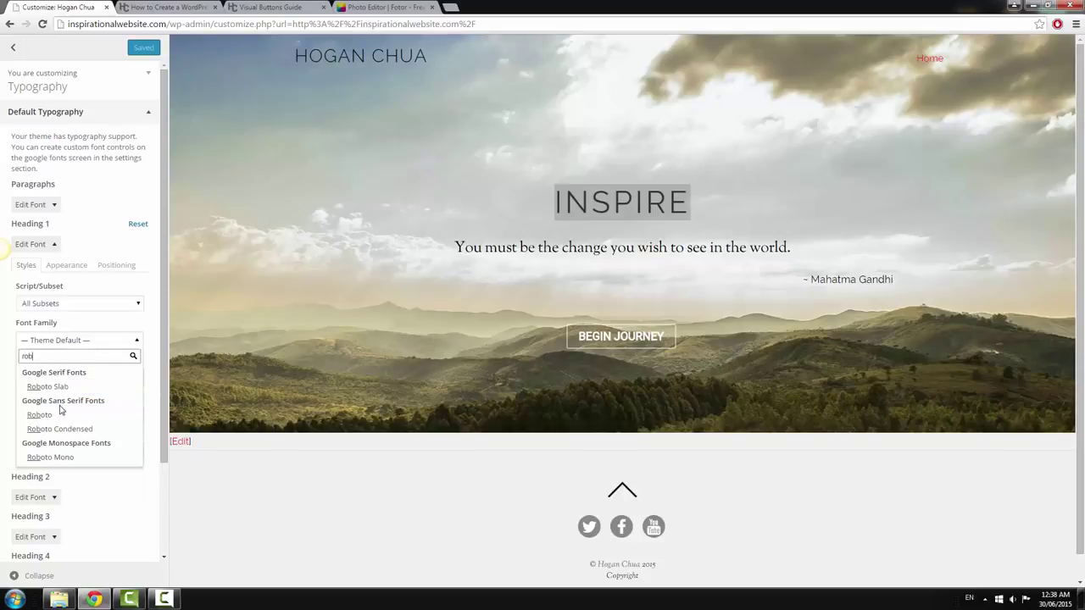
pyautogui.click(63, 417)
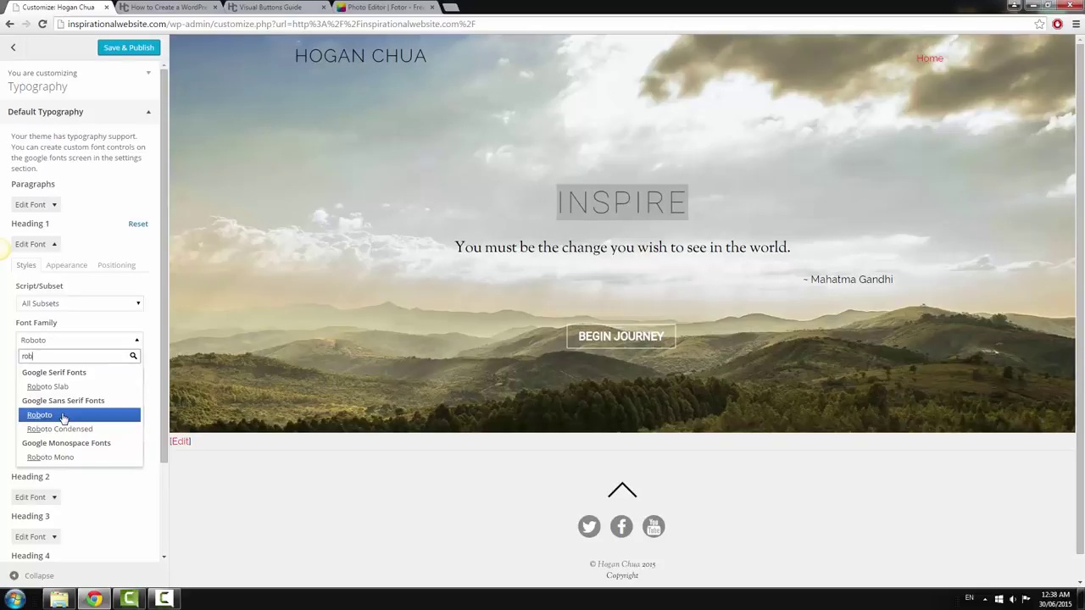
pyautogui.click(149, 331)
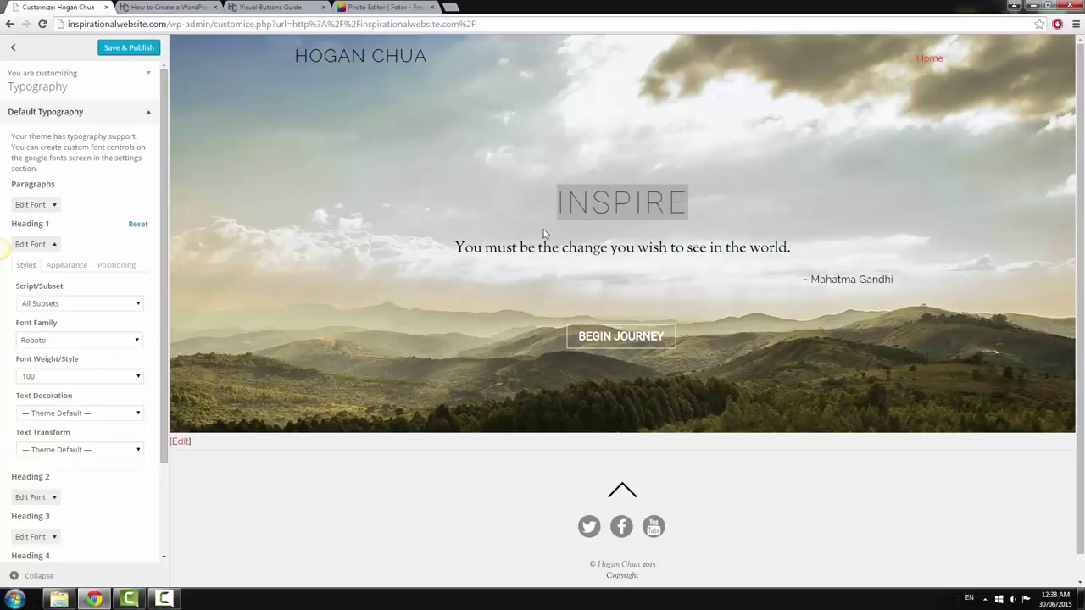
pyautogui.doubleClick(601, 205)
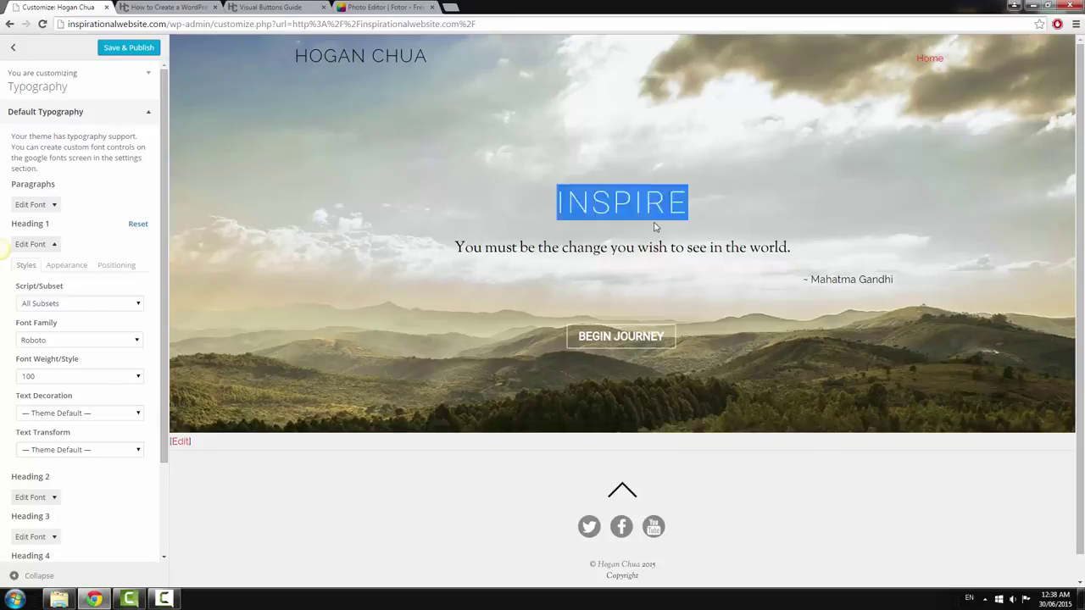
pyautogui.click(682, 217)
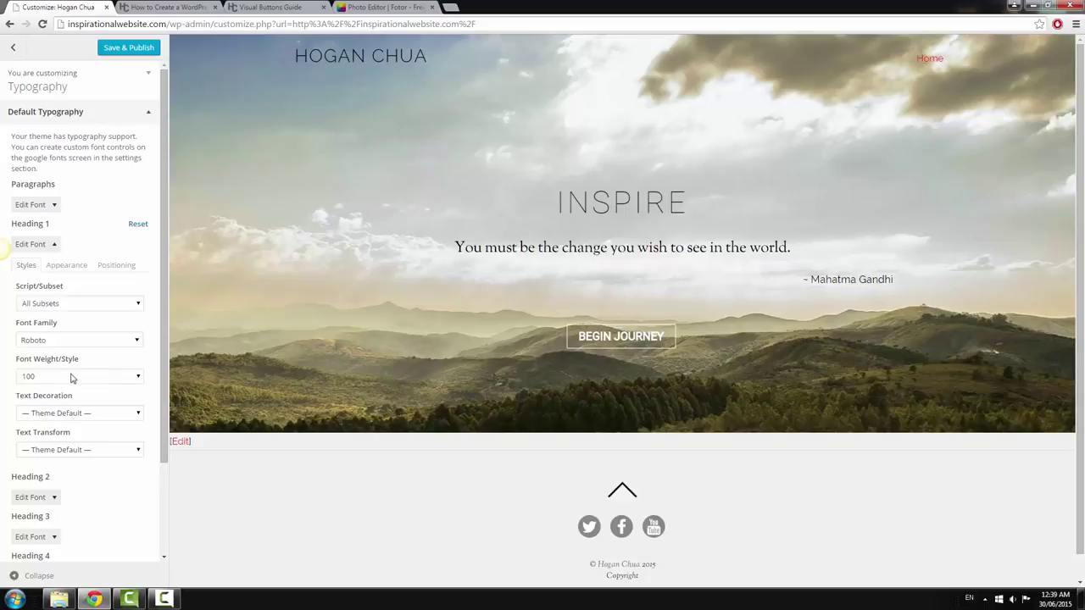
# Step: Try font weights 300, 700 and 900 on the INSPIRE heading, settling on Regular
pyautogui.click(72, 378)
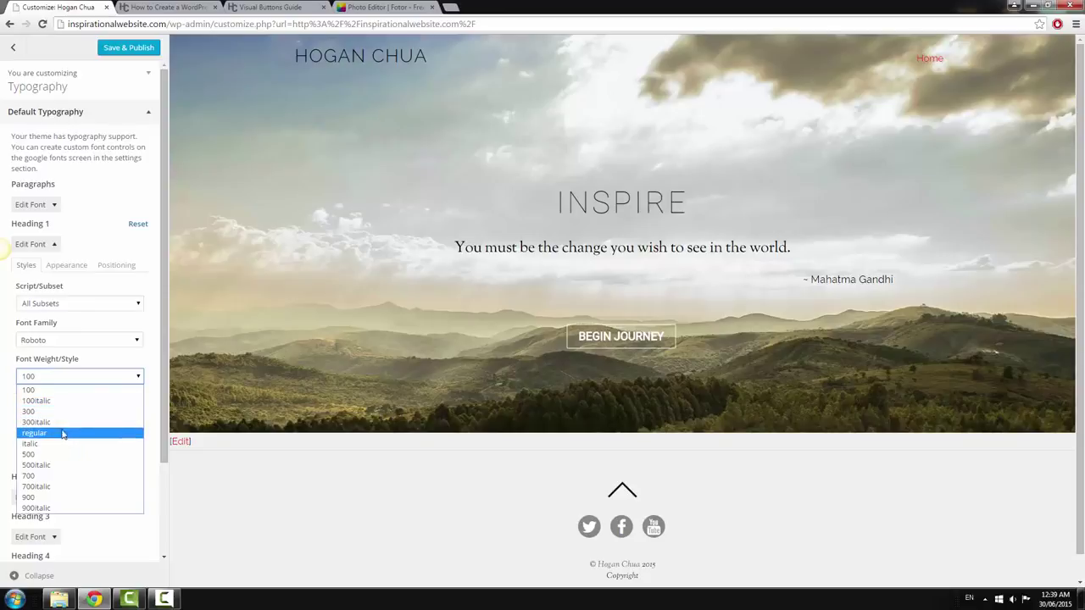
pyautogui.click(54, 412)
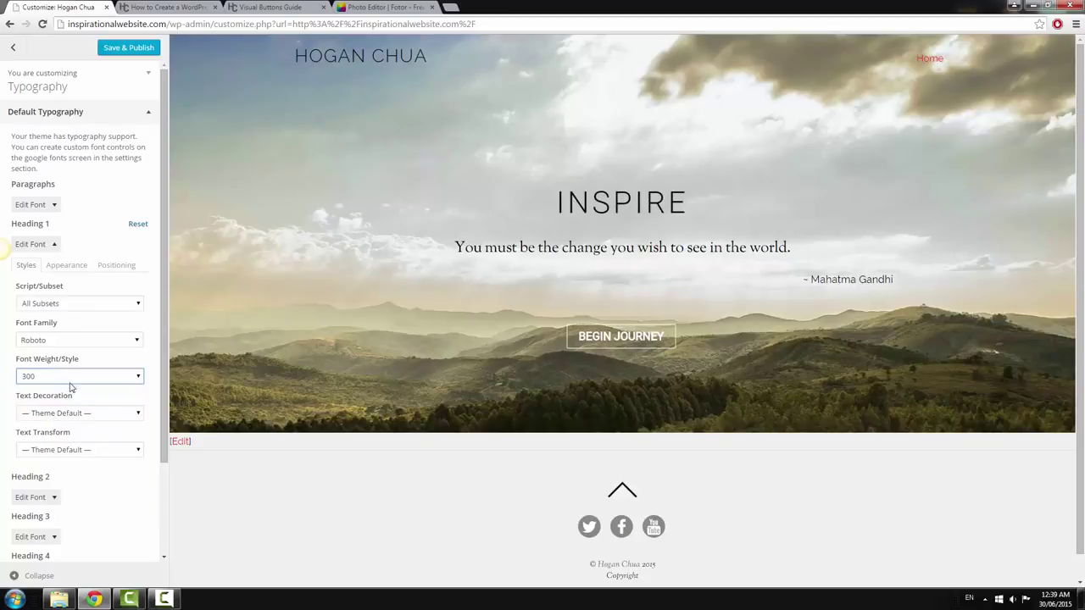
pyautogui.click(71, 379)
pyautogui.click(34, 476)
pyautogui.click(64, 379)
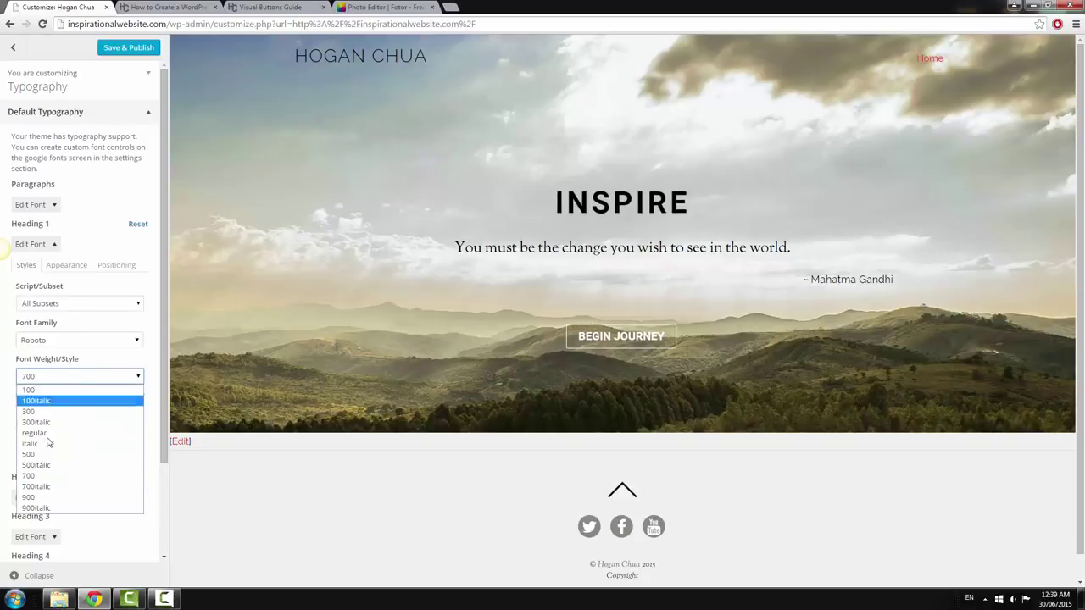
pyautogui.click(32, 497)
pyautogui.click(75, 378)
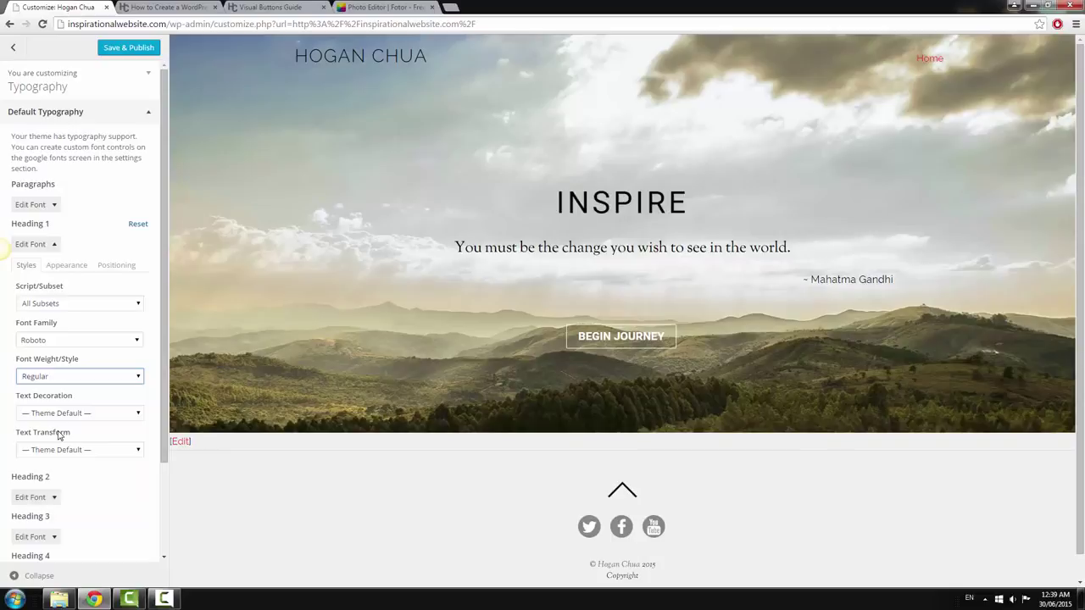
pyautogui.moveTo(74, 395); pyautogui.dragTo(39, 400)
# Step: Preview underline and strikethrough on INSPIRE, then set text decoration back to Theme Default
pyautogui.click(79, 400)
pyautogui.click(73, 417)
pyautogui.click(55, 446)
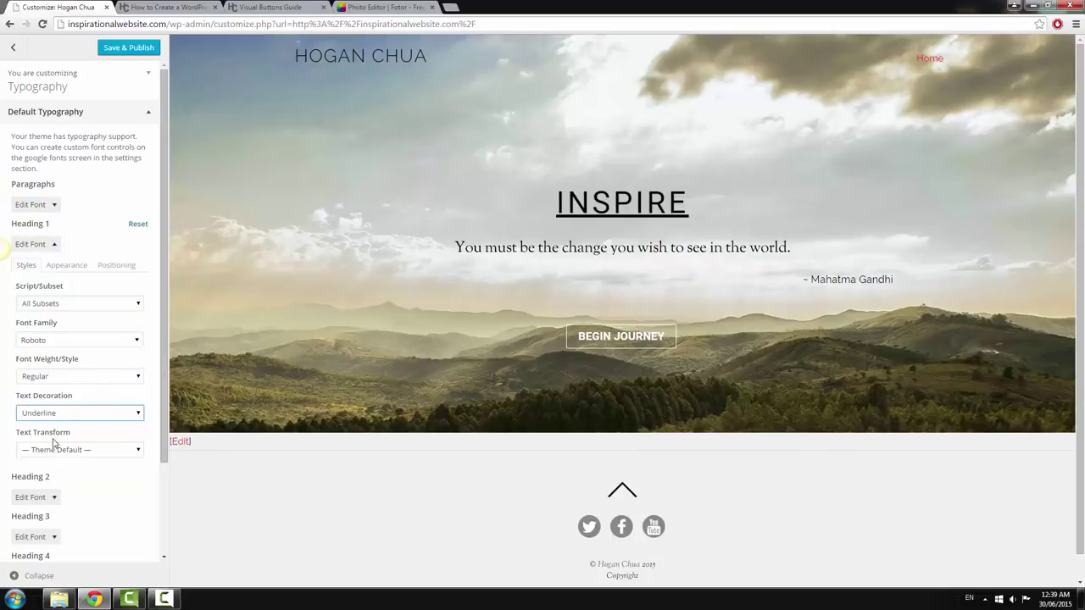
pyautogui.click(72, 412)
pyautogui.click(53, 460)
pyautogui.click(53, 413)
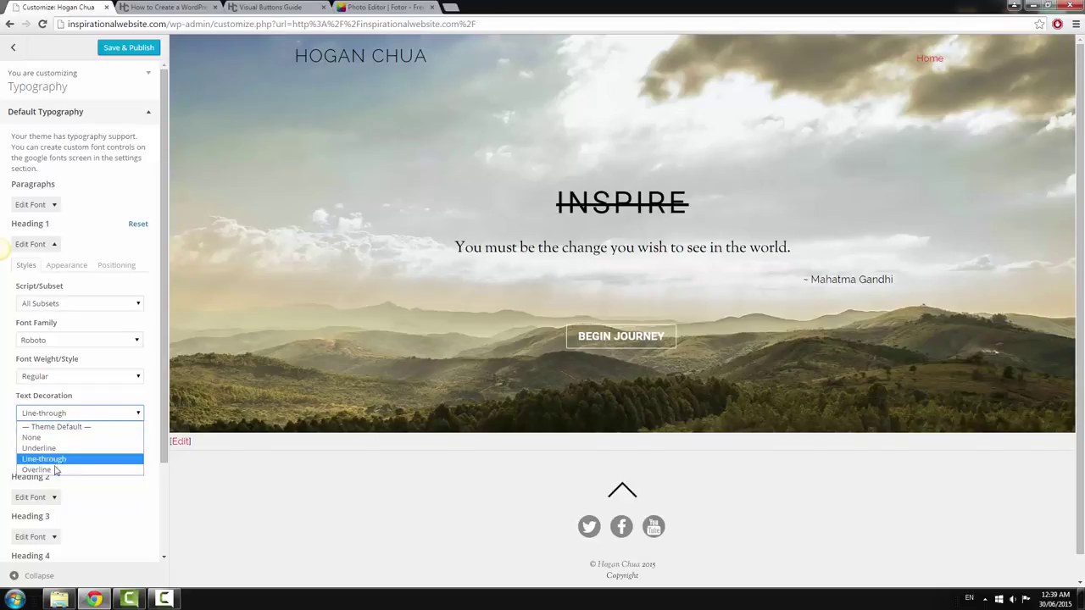
pyautogui.click(58, 428)
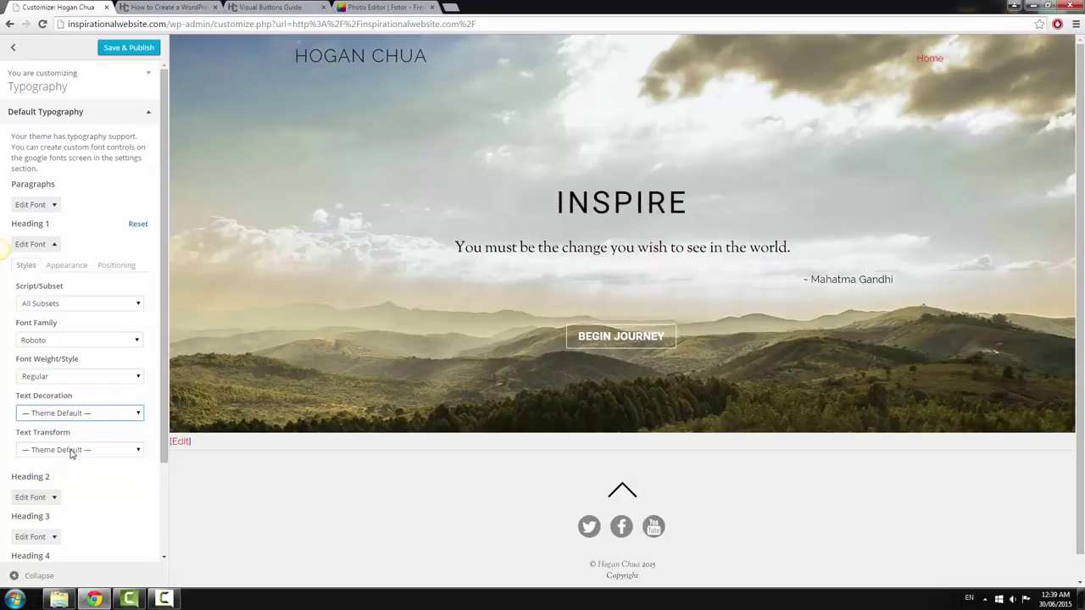
# Step: Try lowercase, capitalize and uppercase on the heading, then reset text transform to default
pyautogui.click(71, 450)
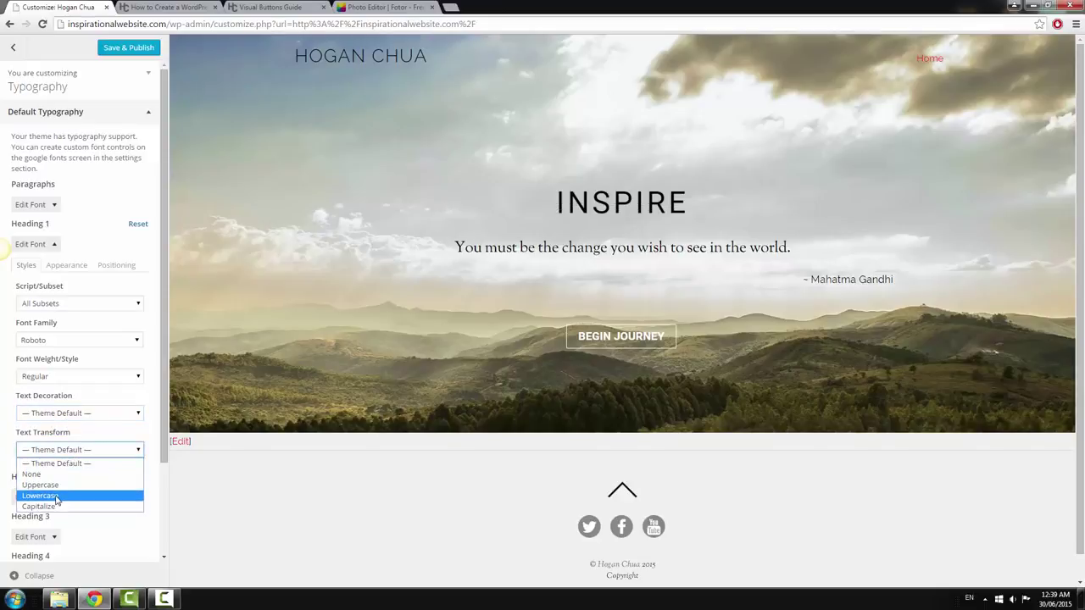
pyautogui.click(57, 496)
pyautogui.click(70, 452)
pyautogui.click(58, 506)
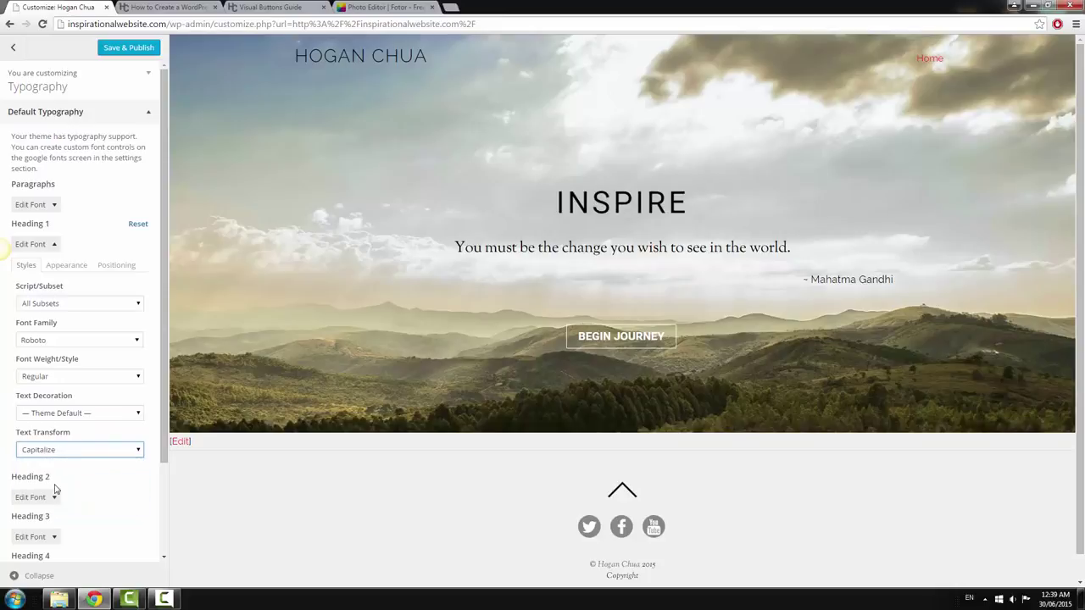
pyautogui.click(68, 454)
pyautogui.click(59, 488)
pyautogui.click(64, 450)
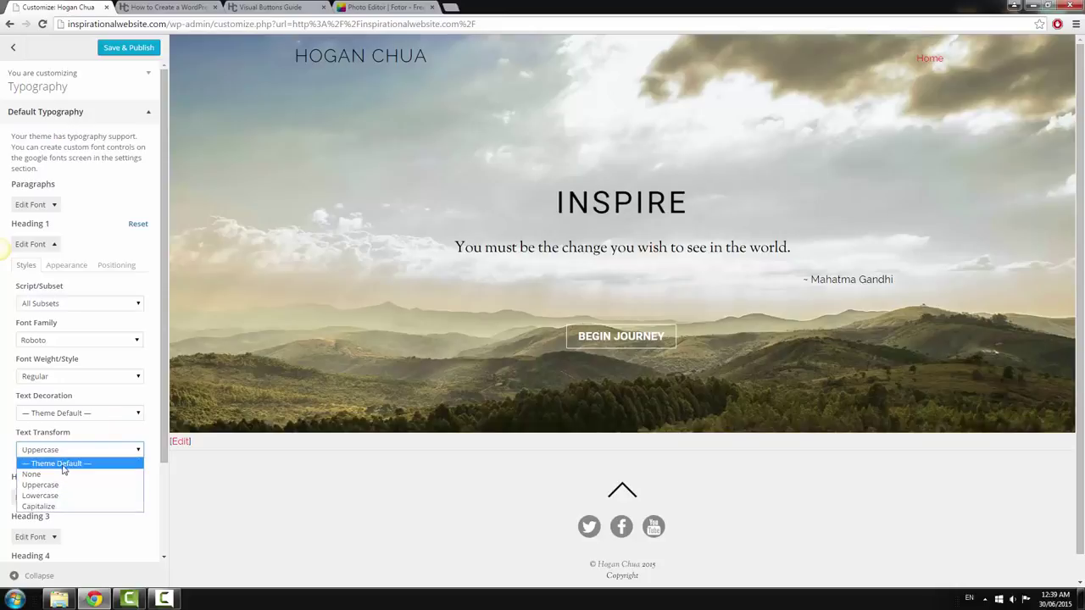
pyautogui.click(63, 465)
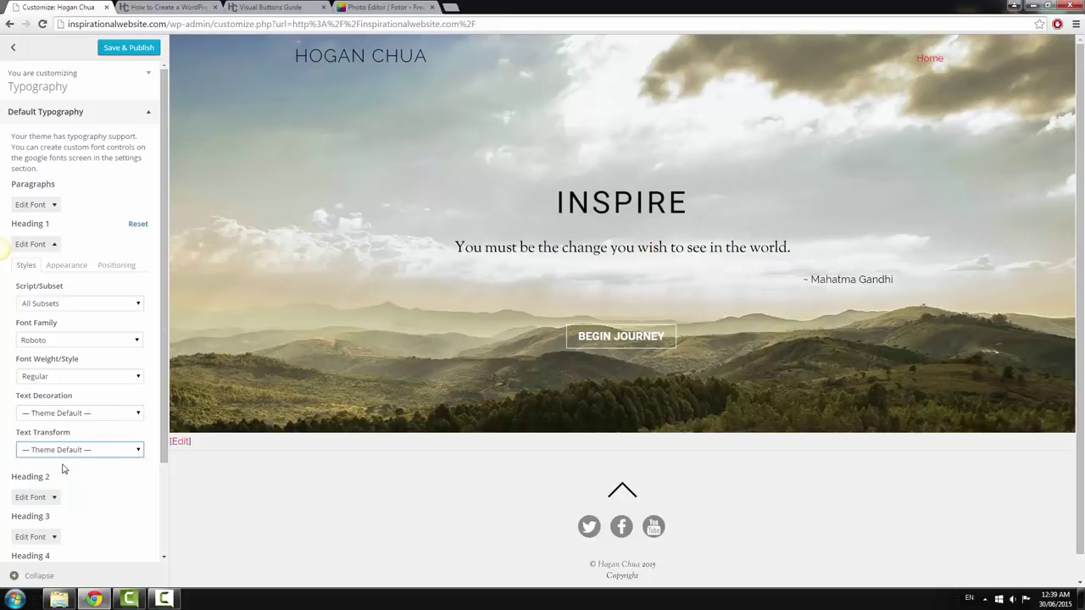
# Step: Try grey, green and teal on INSPIRE, then clear Heading 1's font colour back to black
pyautogui.click(61, 268)
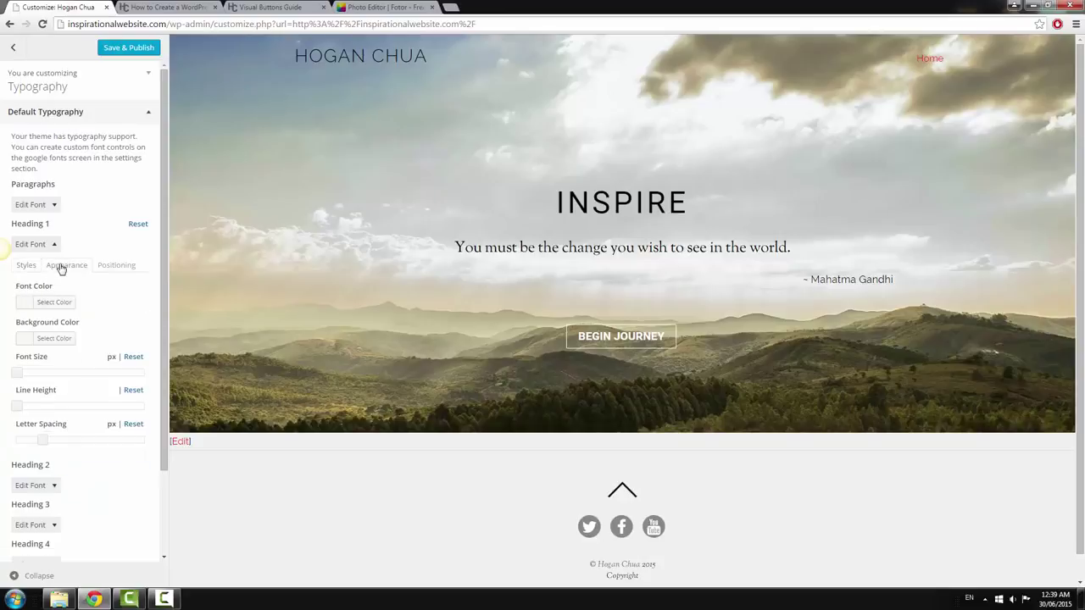
pyautogui.click(30, 307)
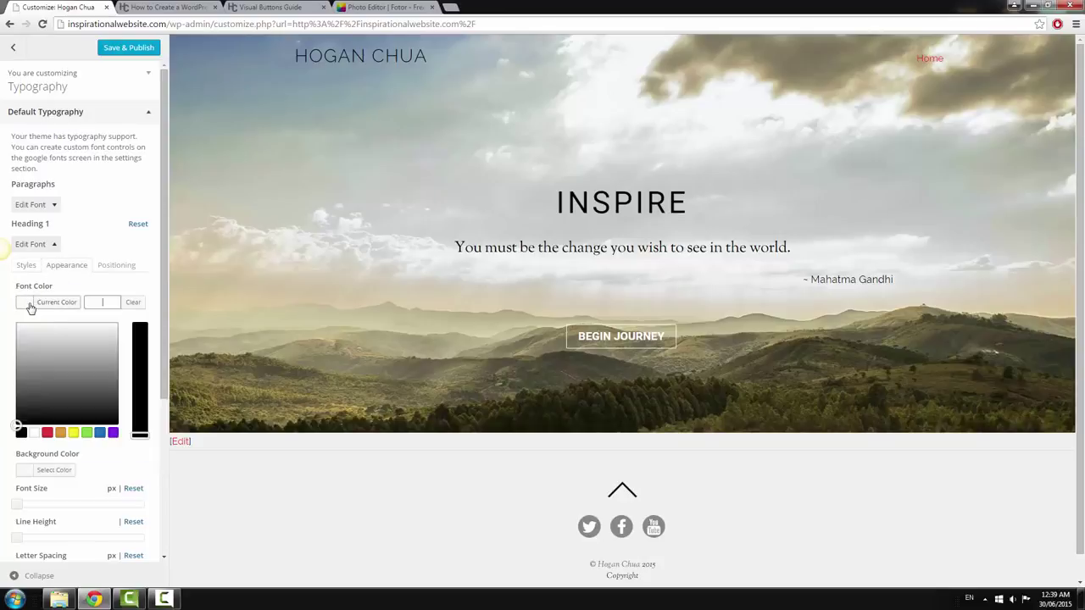
pyautogui.moveTo(56, 397); pyautogui.dragTo(35, 362)
pyautogui.click(34, 400)
pyautogui.click(87, 433)
pyautogui.click(133, 302)
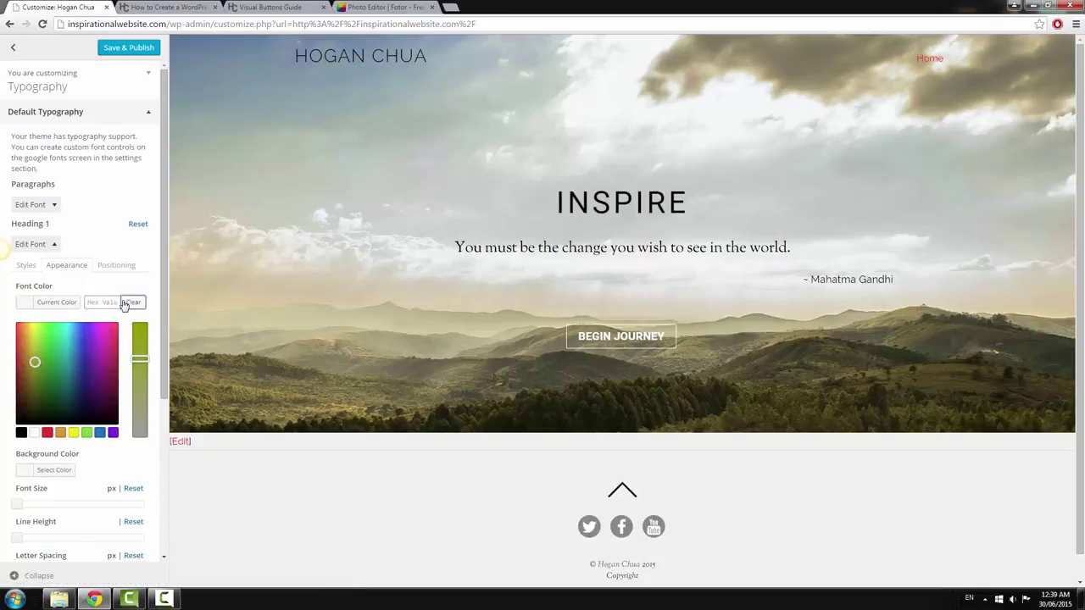
pyautogui.click(128, 289)
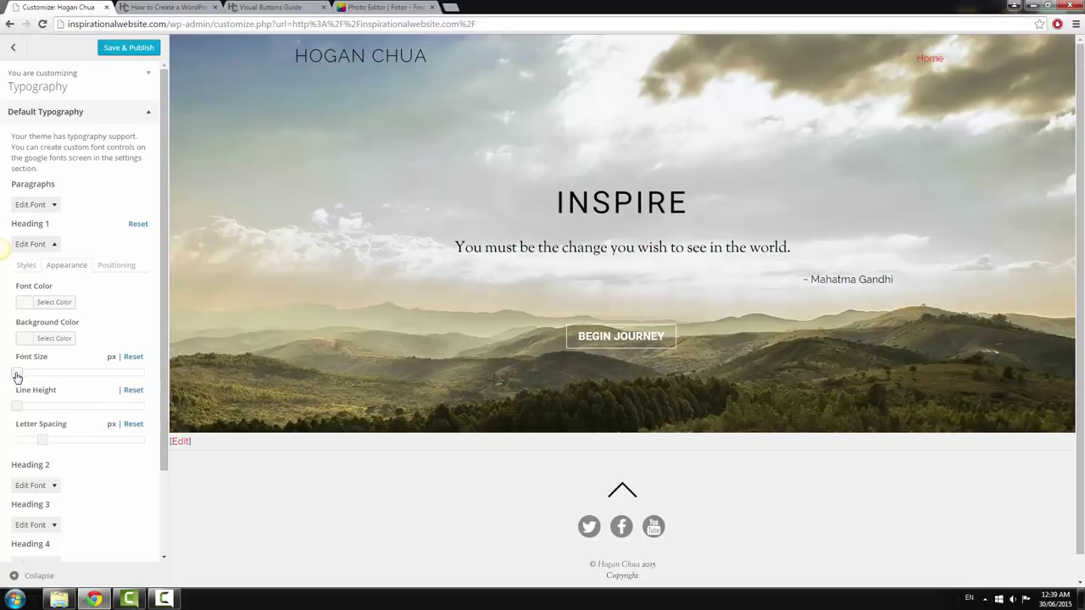
# Step: Enlarge Heading 1 to 100px, reset its letter spacing to default, and Save & Publish
pyautogui.moveTo(18, 374); pyautogui.dragTo(150, 378)
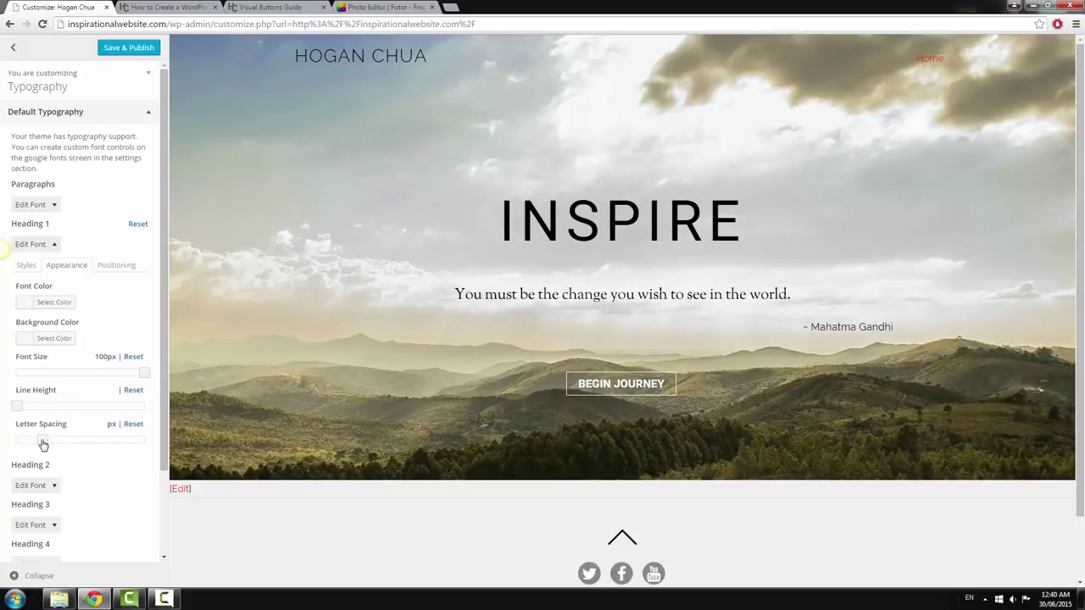
pyautogui.moveTo(43, 444); pyautogui.dragTo(3, 438)
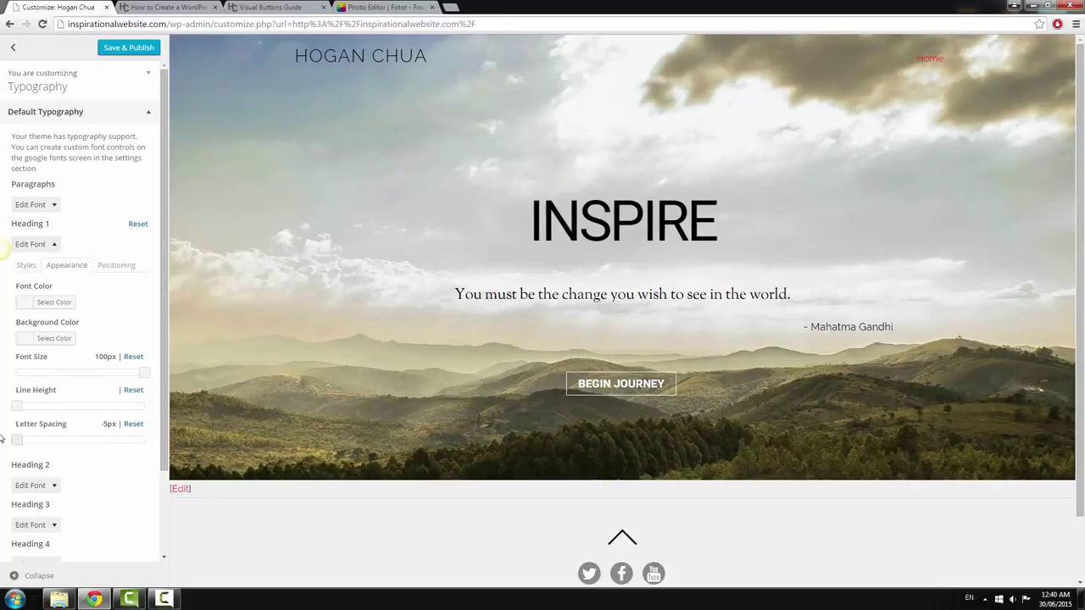
pyautogui.click(133, 424)
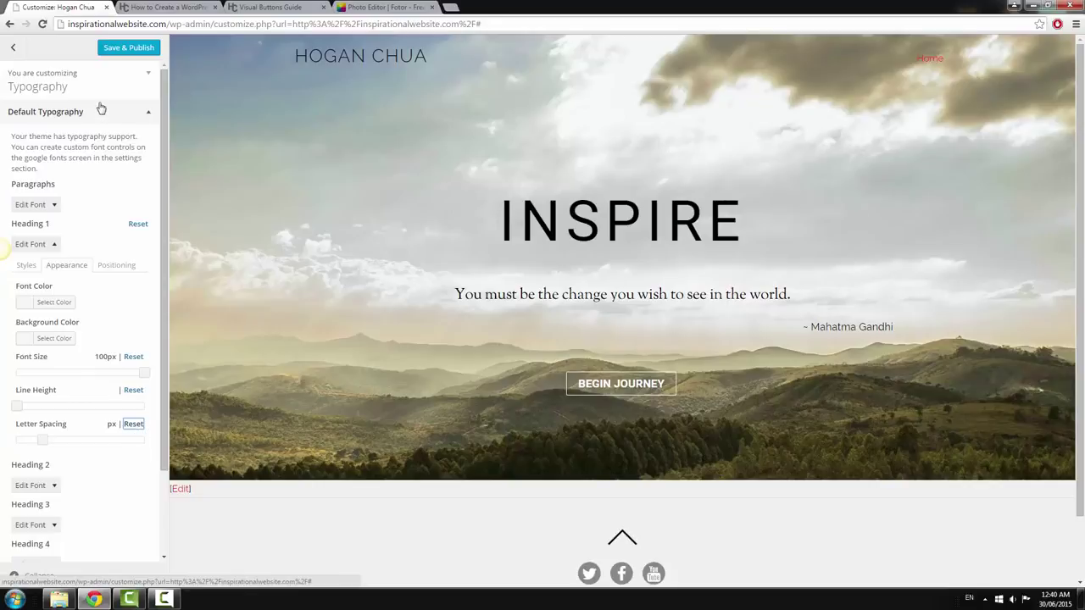
pyautogui.click(115, 49)
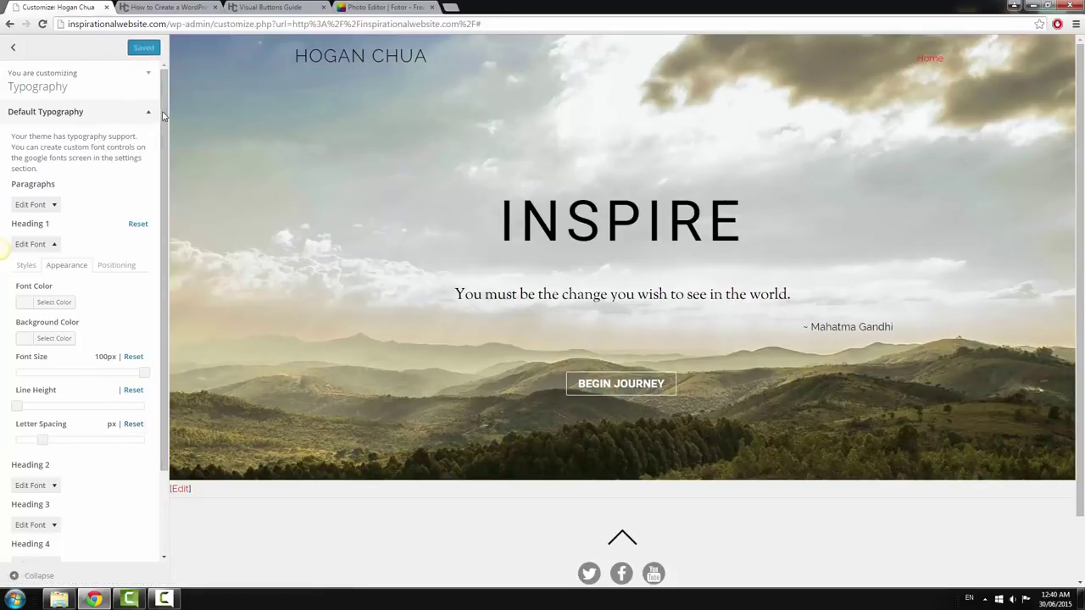
pyautogui.scroll(-1, 167, 155)
pyautogui.scroll(-2, 167, 155)
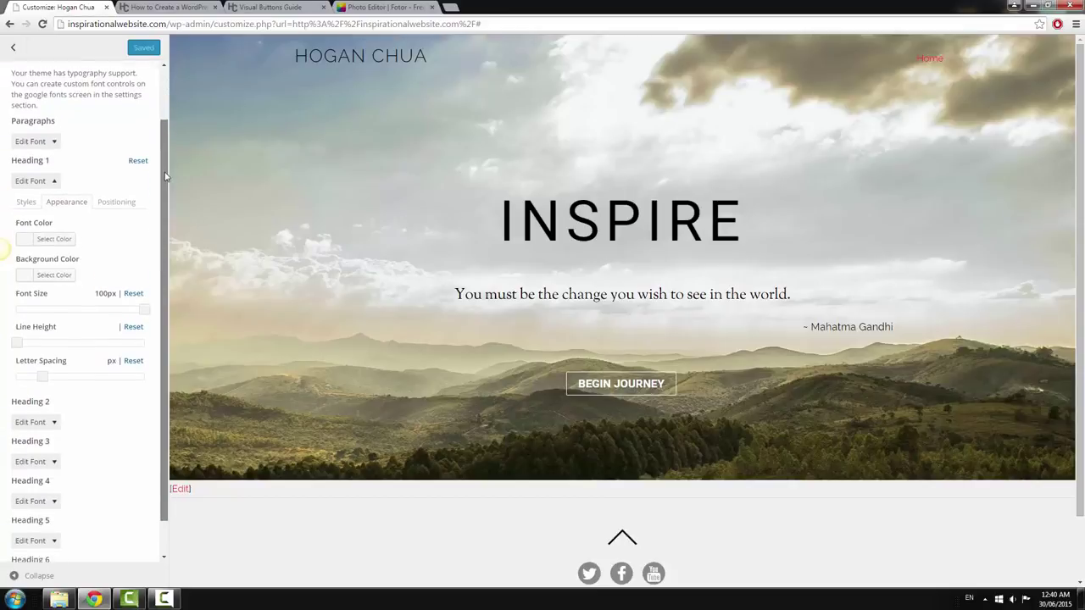
# Step: Set the quote's Heading 3 font to Roboto at weight 300
pyautogui.click(54, 180)
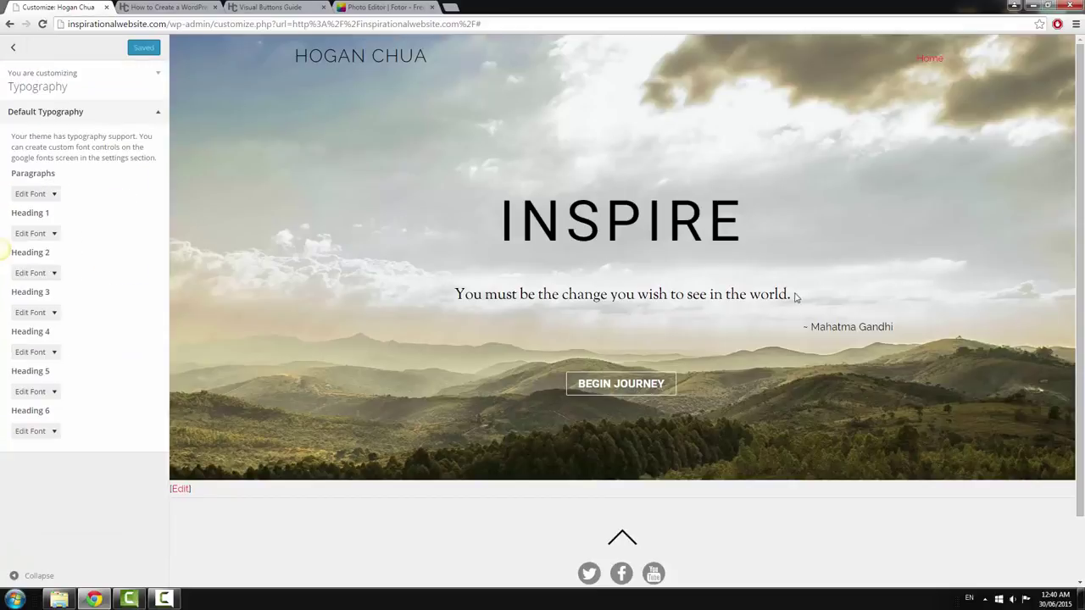
pyautogui.moveTo(795, 297); pyautogui.dragTo(235, 317)
pyautogui.click(51, 314)
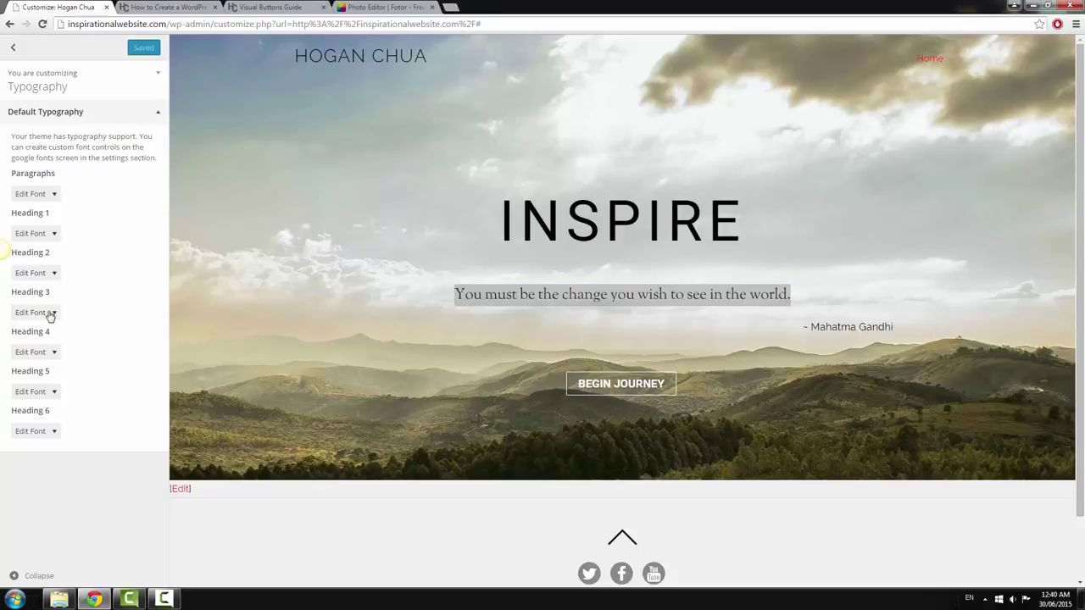
pyautogui.click(120, 420)
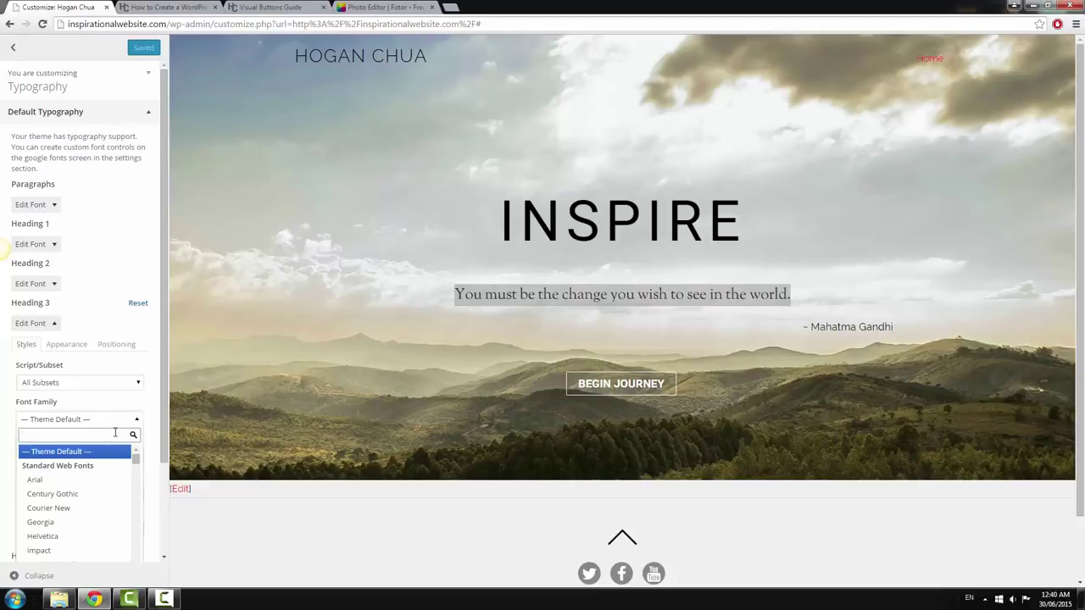
pyautogui.write('rob')
pyautogui.click(71, 494)
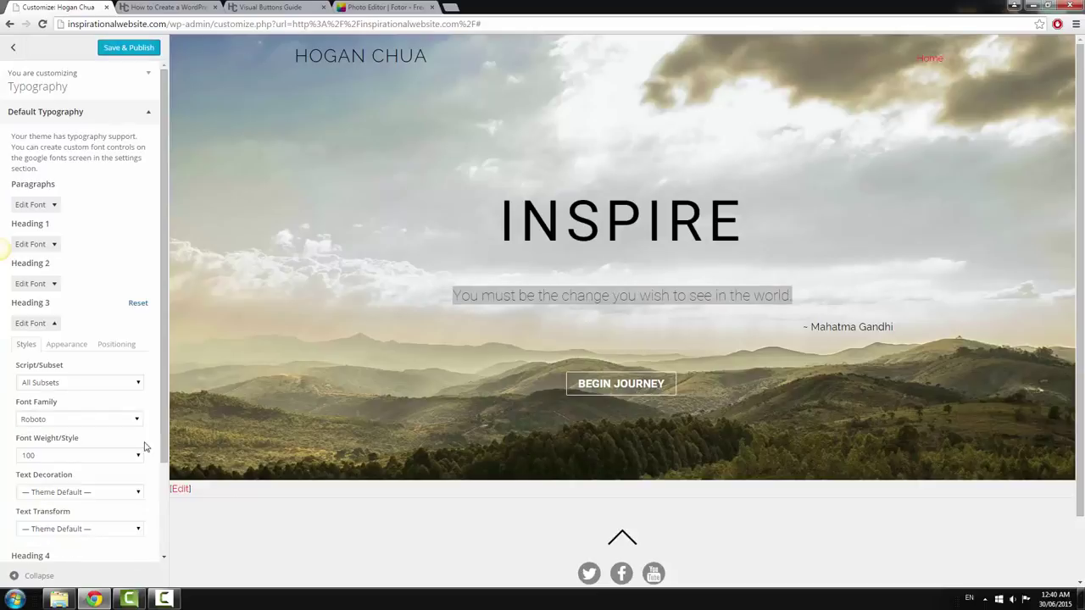
pyautogui.click(119, 460)
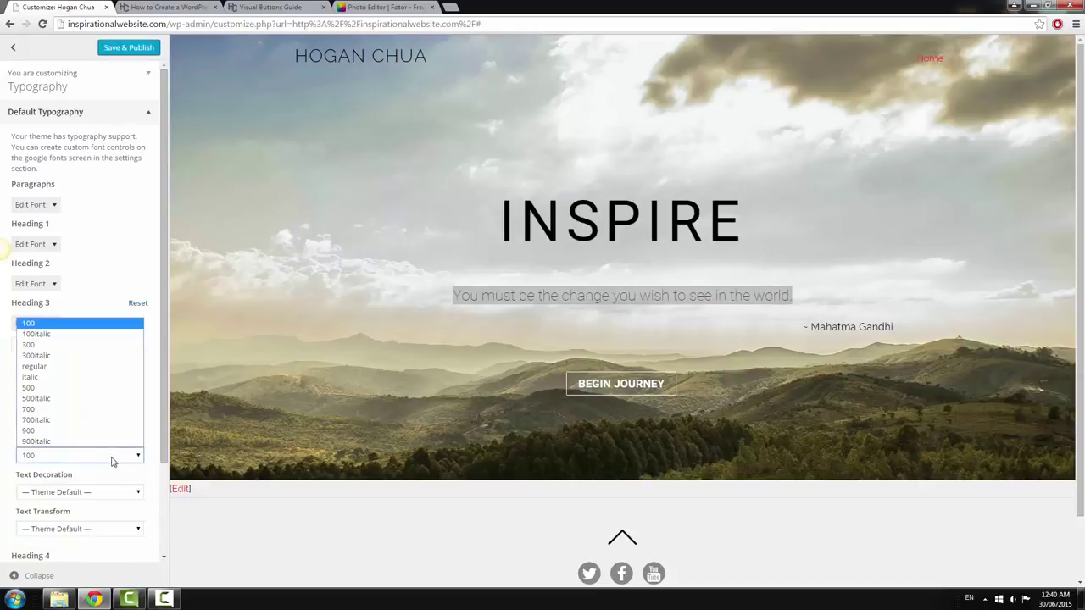
pyautogui.click(76, 348)
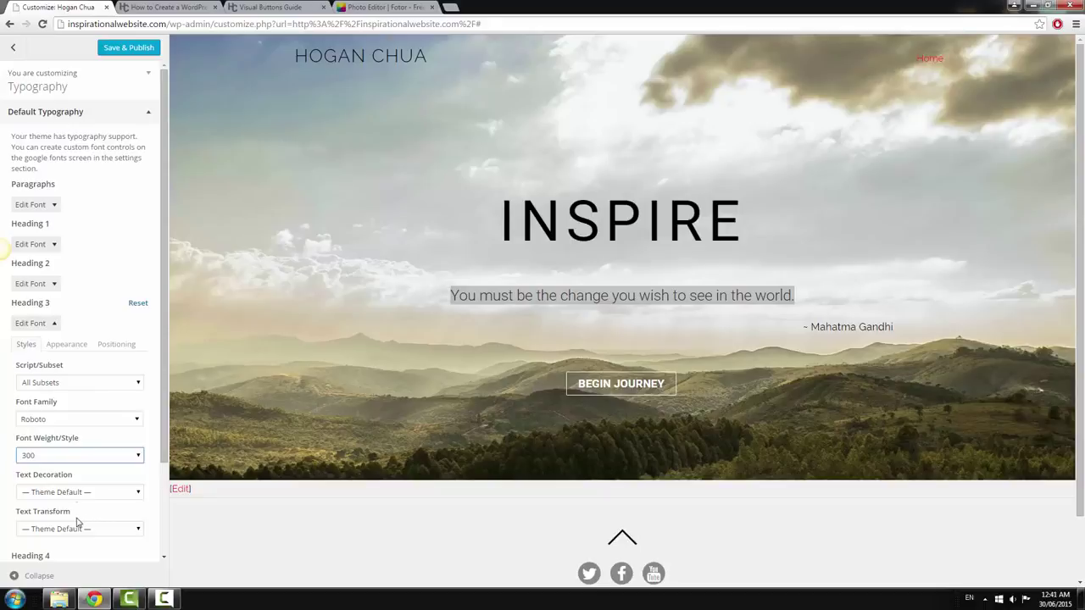
# Step: Give Heading 3 a 26px font size and 3px letter spacing, then Save & Publish
pyautogui.click(81, 351)
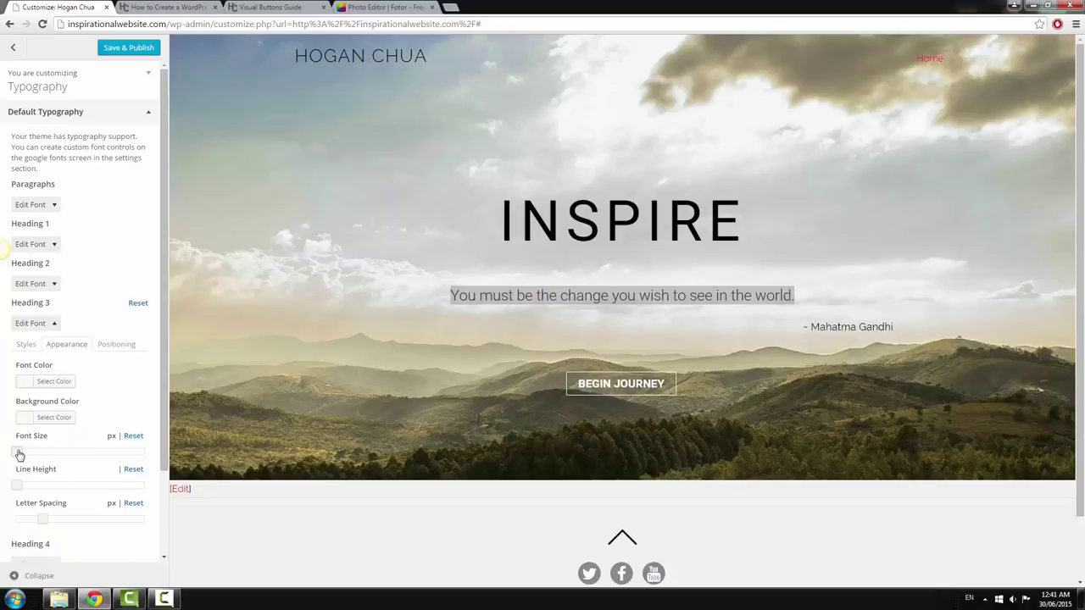
pyautogui.moveTo(18, 455); pyautogui.dragTo(40, 458)
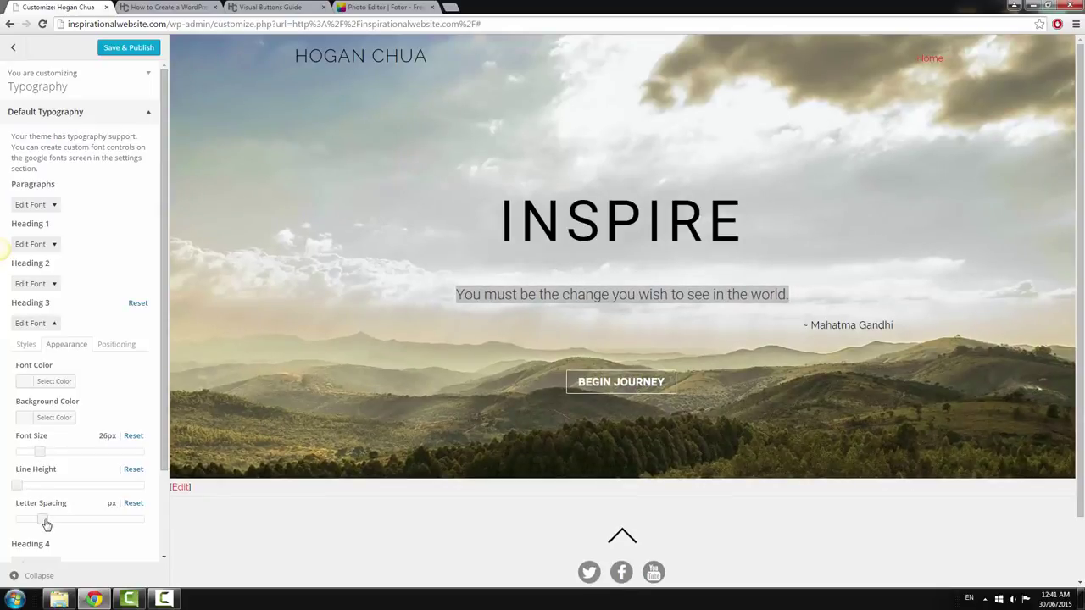
pyautogui.moveTo(46, 525); pyautogui.dragTo(61, 526)
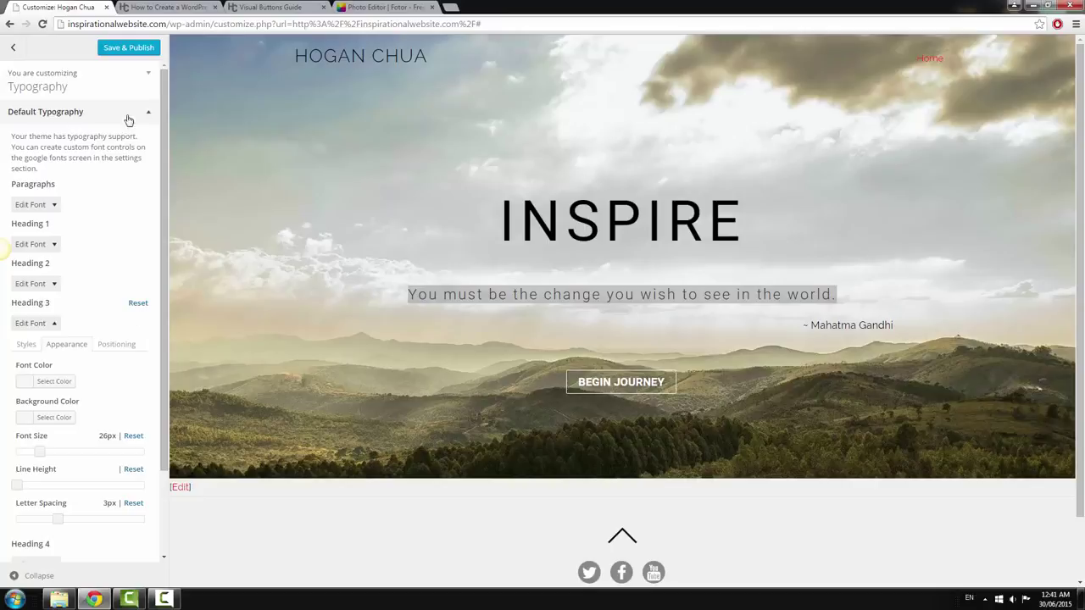
pyautogui.click(125, 49)
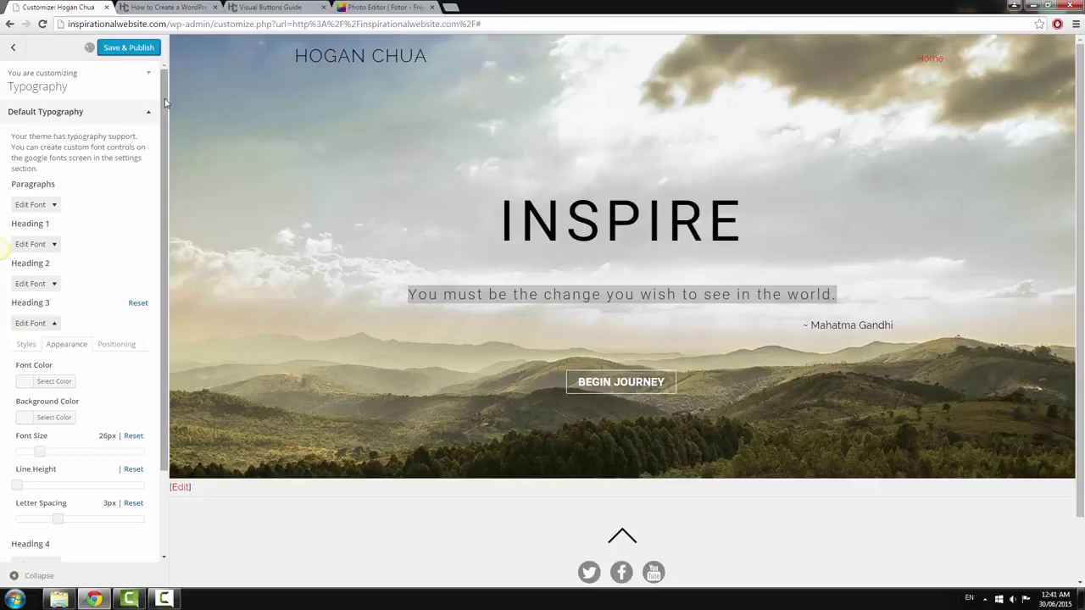
pyautogui.moveTo(166, 130); pyautogui.dragTo(166, 229)
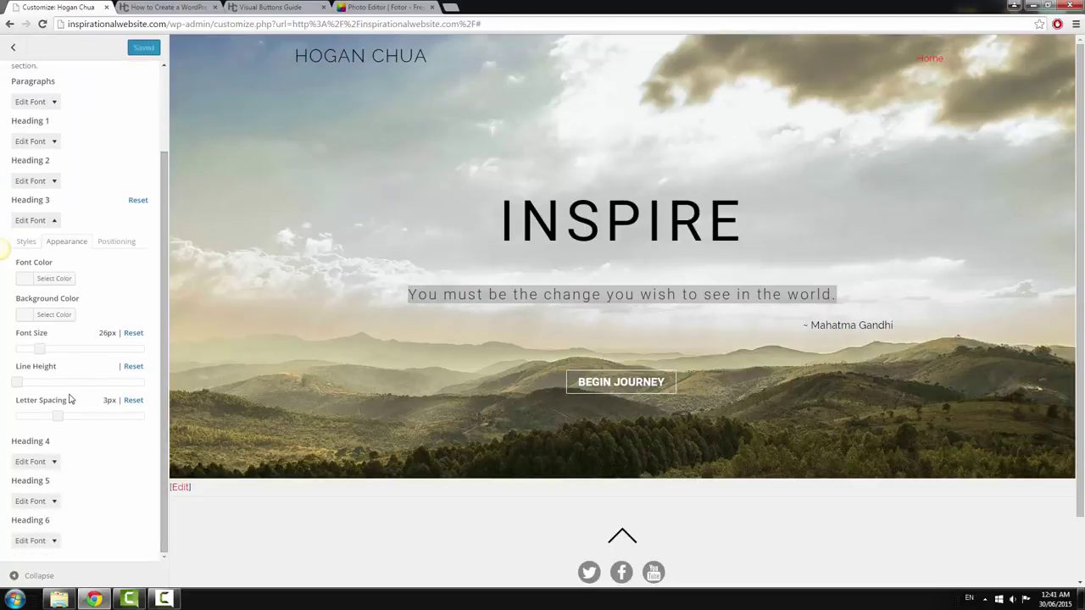
# Step: Set Heading 6's font to Roboto at weight 300
pyautogui.click(51, 541)
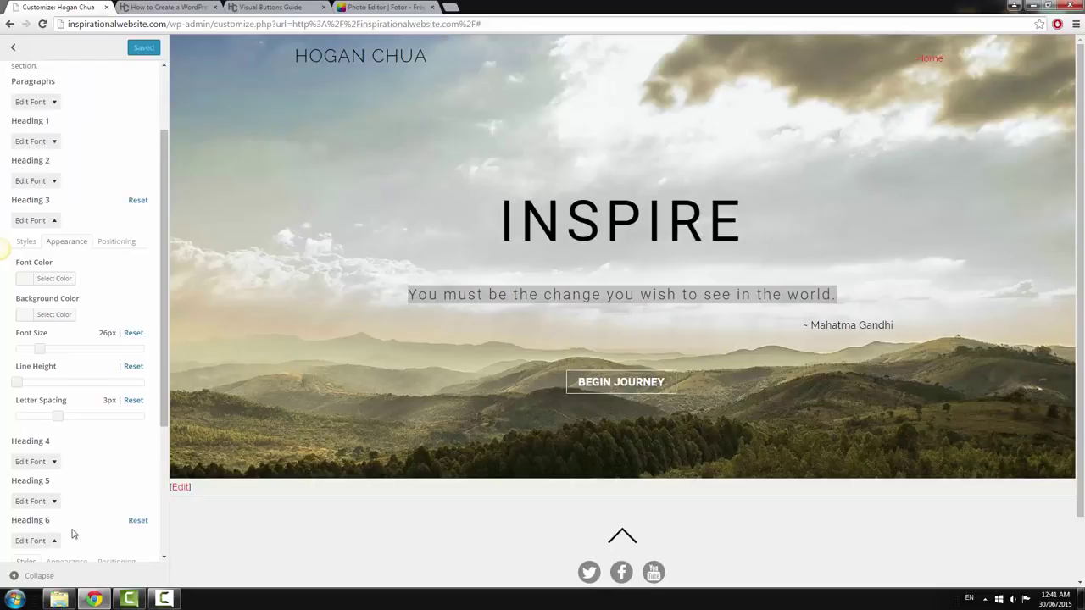
pyautogui.moveTo(164, 387); pyautogui.dragTo(155, 527)
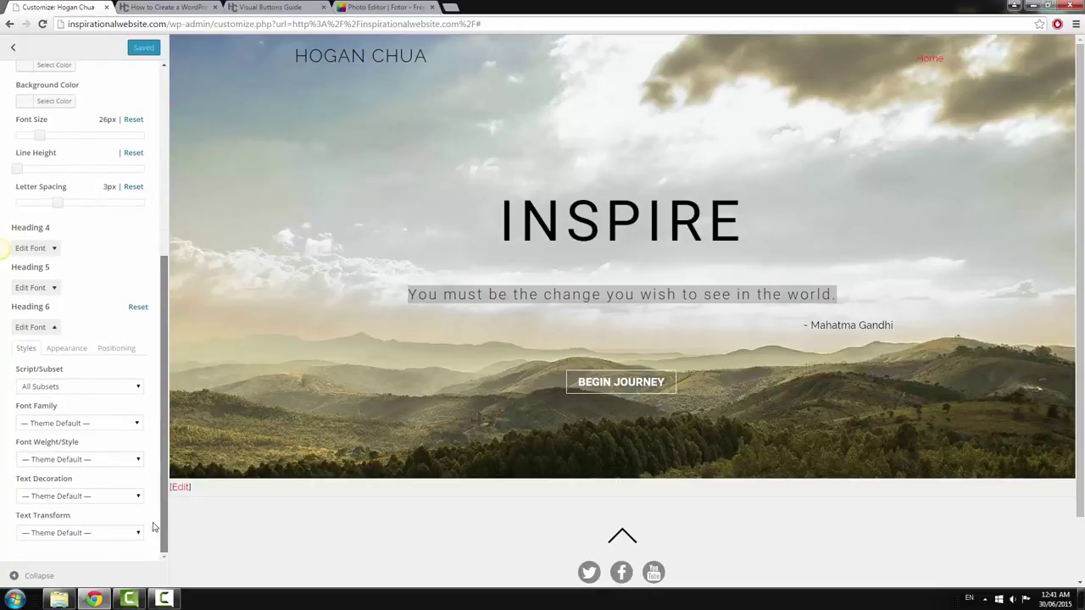
pyautogui.click(66, 424)
pyautogui.write('rob')
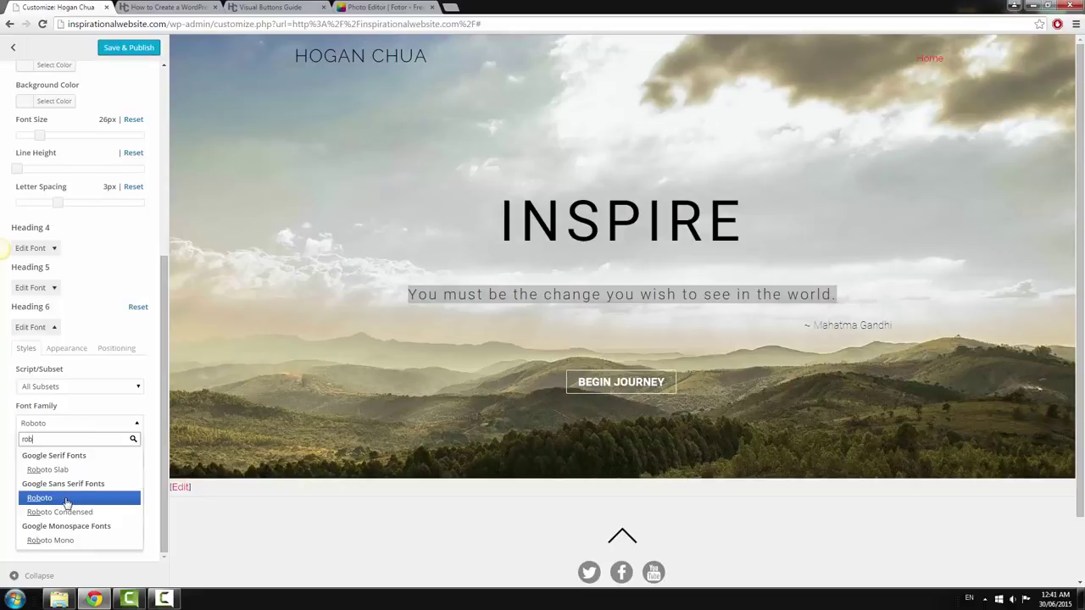
pyautogui.click(67, 498)
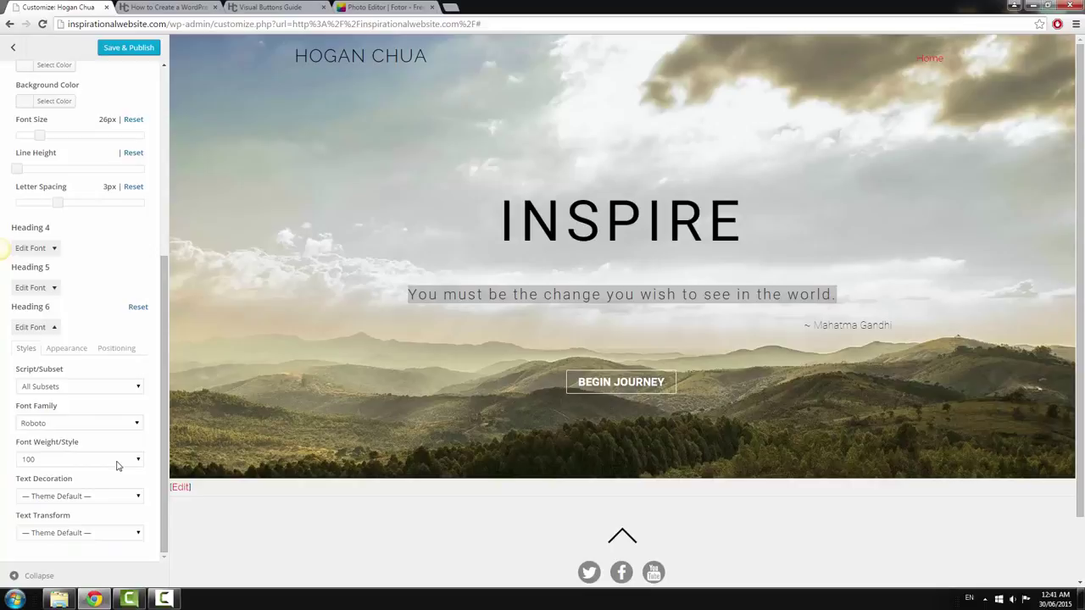
pyautogui.click(117, 465)
pyautogui.click(54, 357)
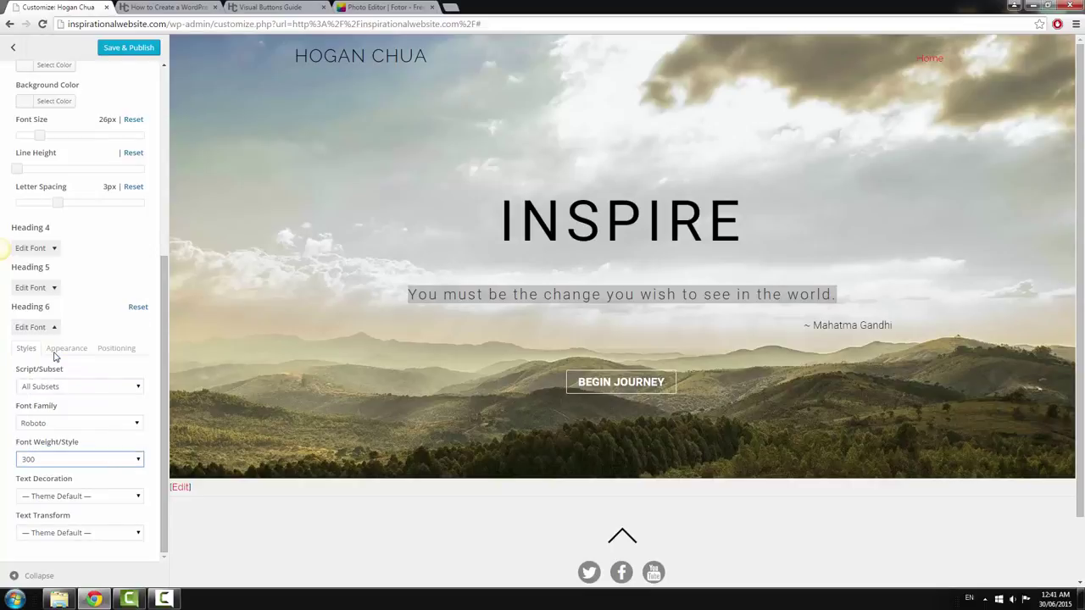
# Step: Size Heading 6 to 14px, publish, and return to the main Customizer menu
pyautogui.click(63, 348)
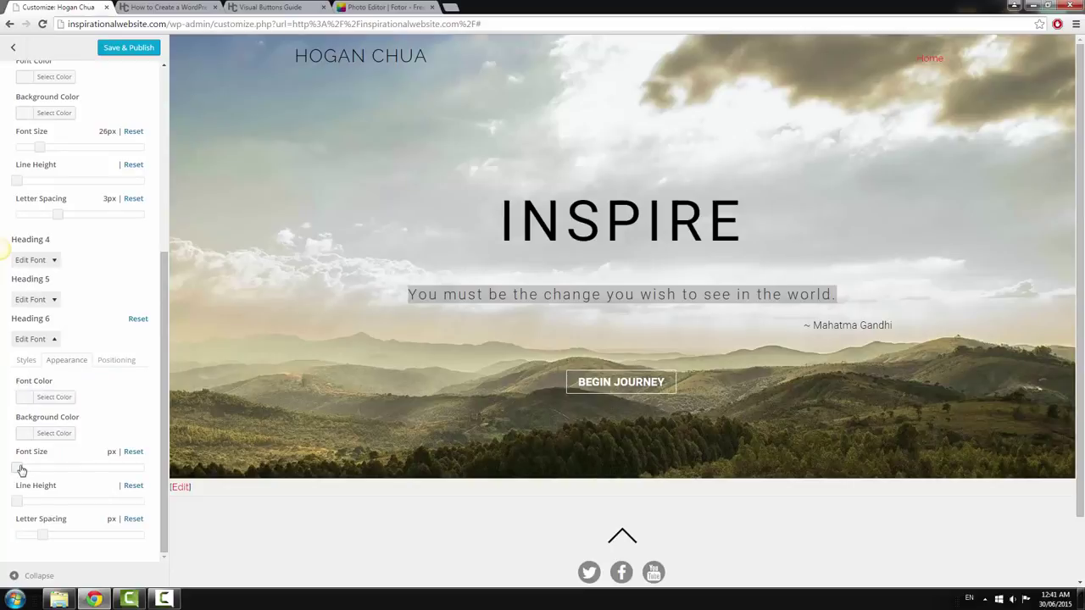
pyautogui.moveTo(21, 470); pyautogui.dragTo(24, 473)
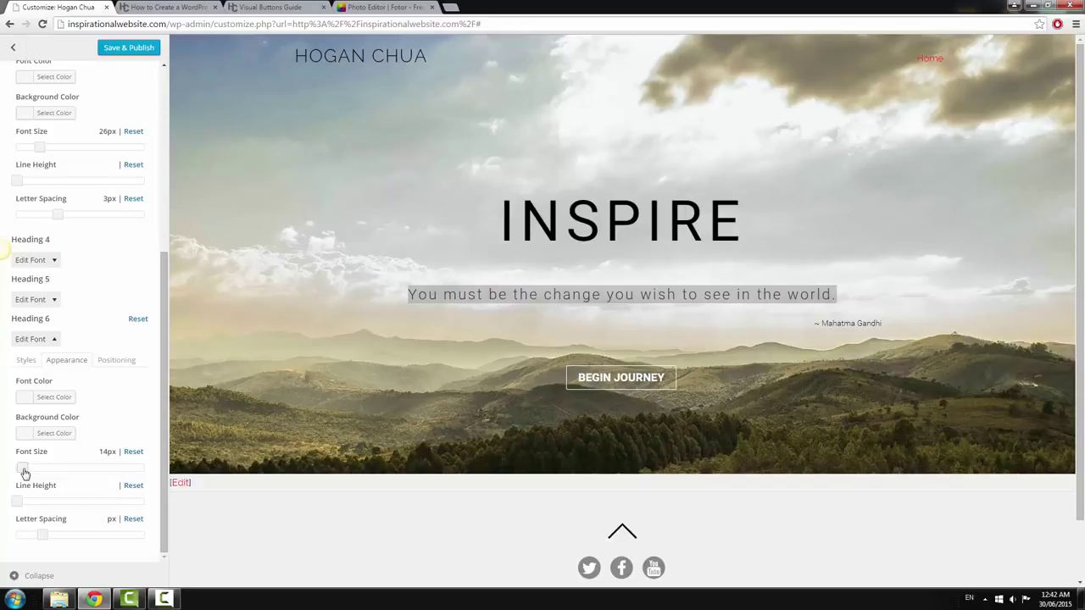
pyautogui.click(140, 48)
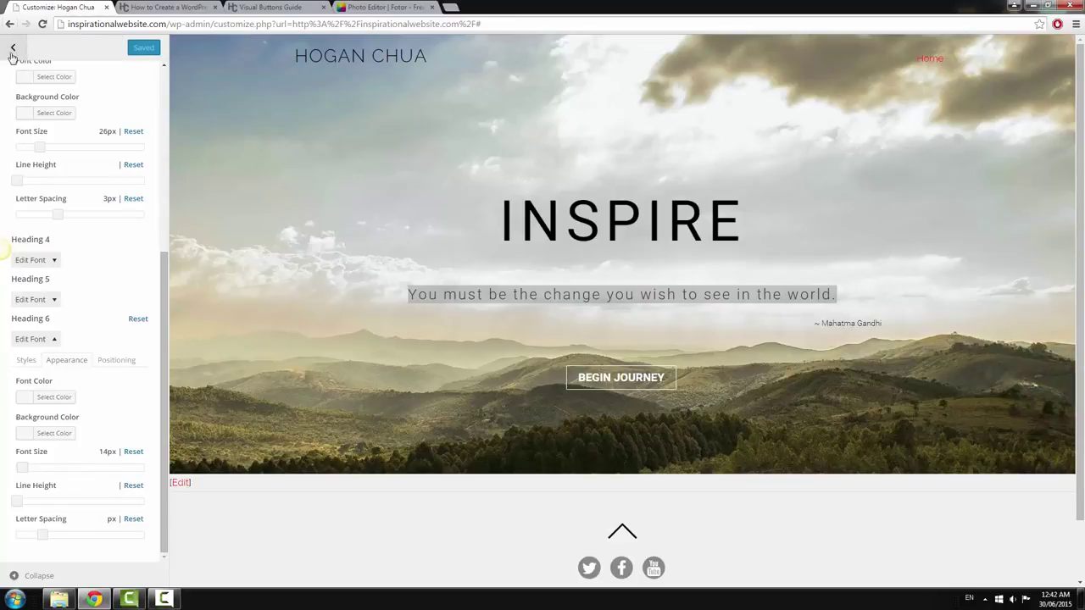
pyautogui.click(13, 51)
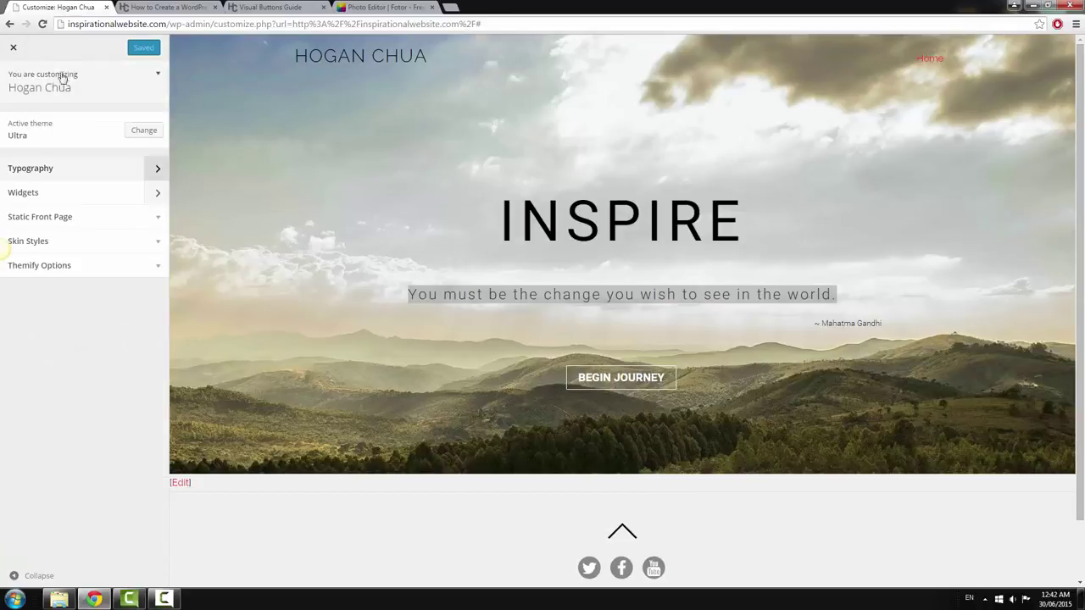
# Step: Compare the live homepage banner against hoganchua.com, then relaunch Customize from the admin bar
pyautogui.click(13, 50)
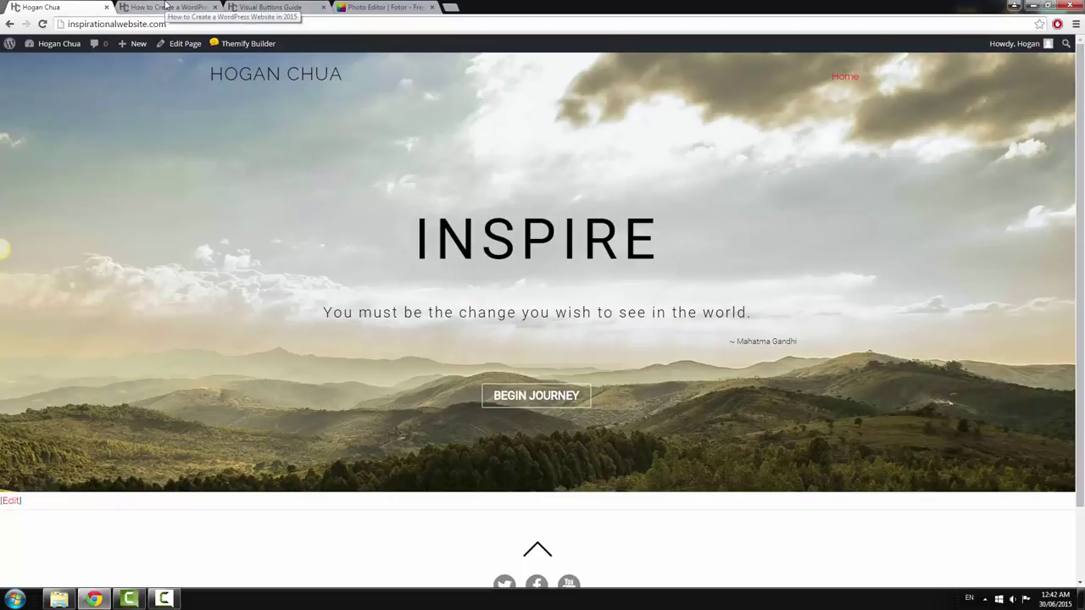
pyautogui.moveTo(1079, 161)
pyautogui.mouseDown()
pyautogui.moveTo(1079, 186)
pyautogui.moveTo(1078, 163)
pyautogui.mouseUp()
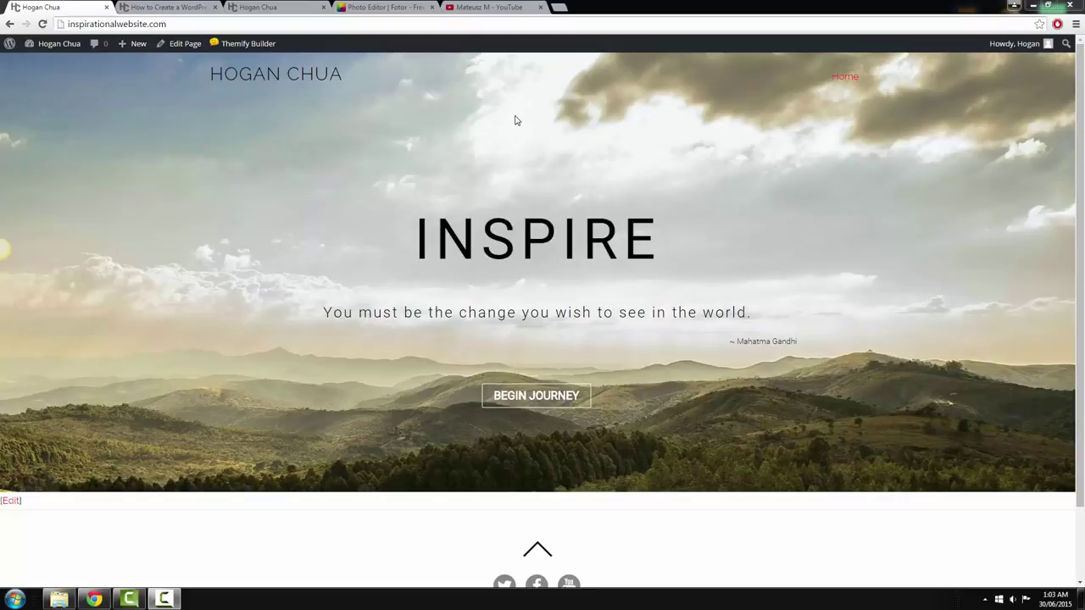
pyautogui.click(271, 7)
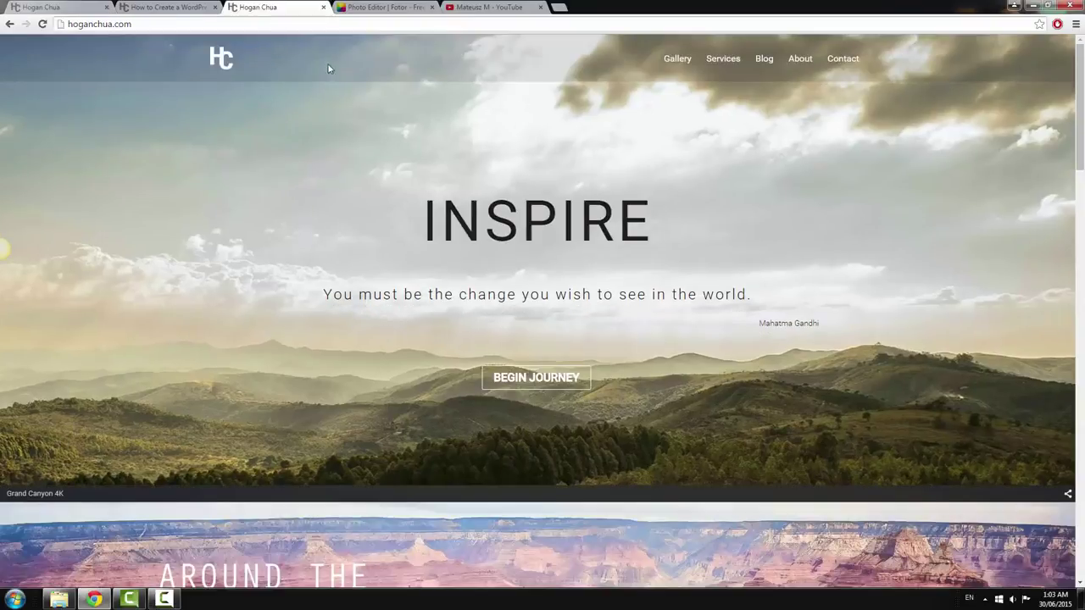
pyautogui.click(46, 7)
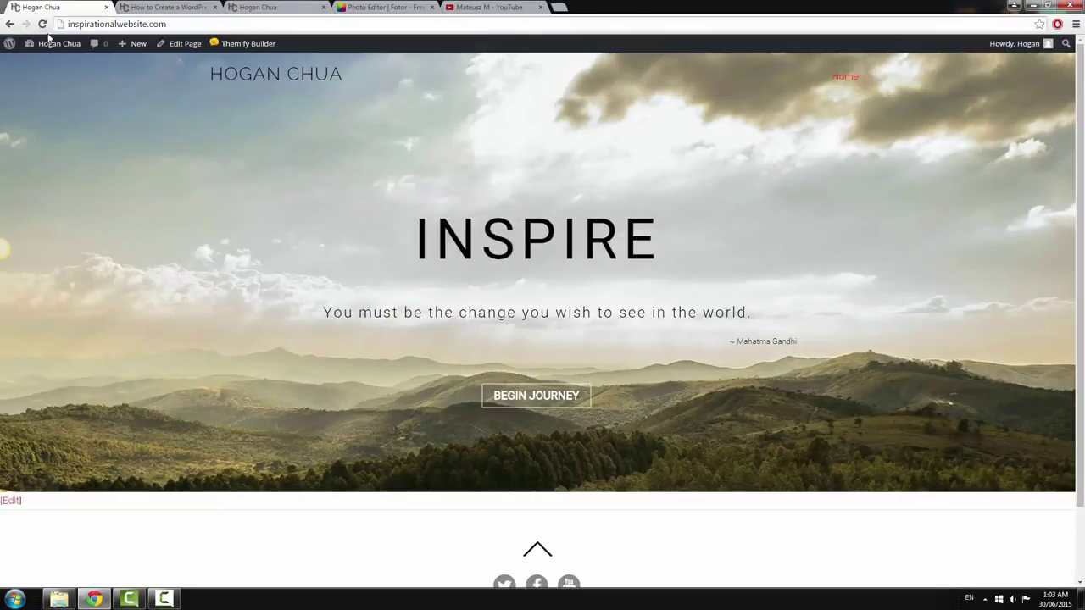
pyautogui.moveTo(50, 47)
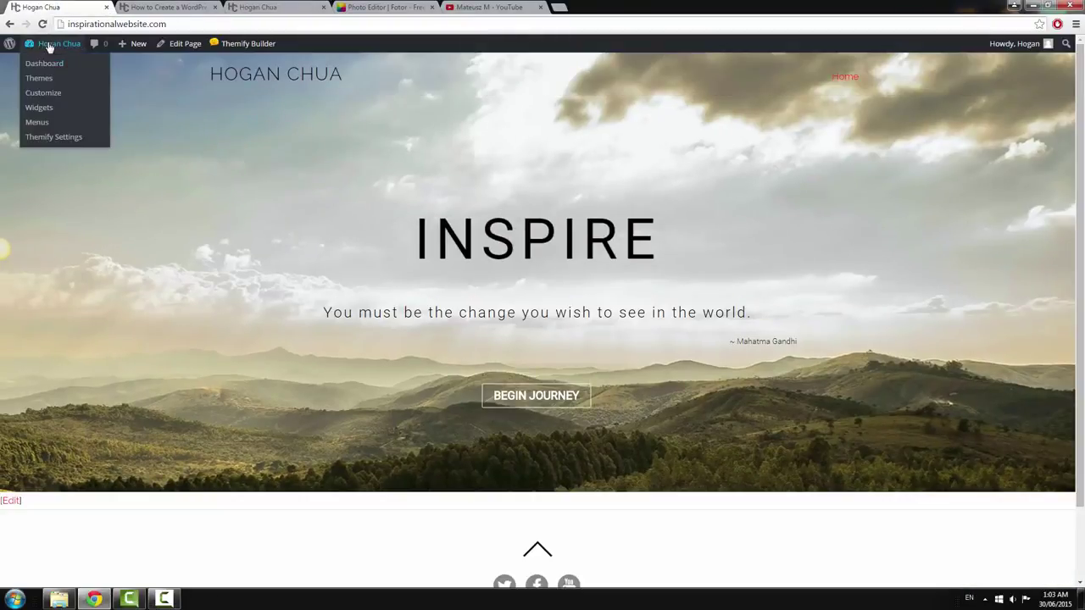
pyautogui.click(49, 100)
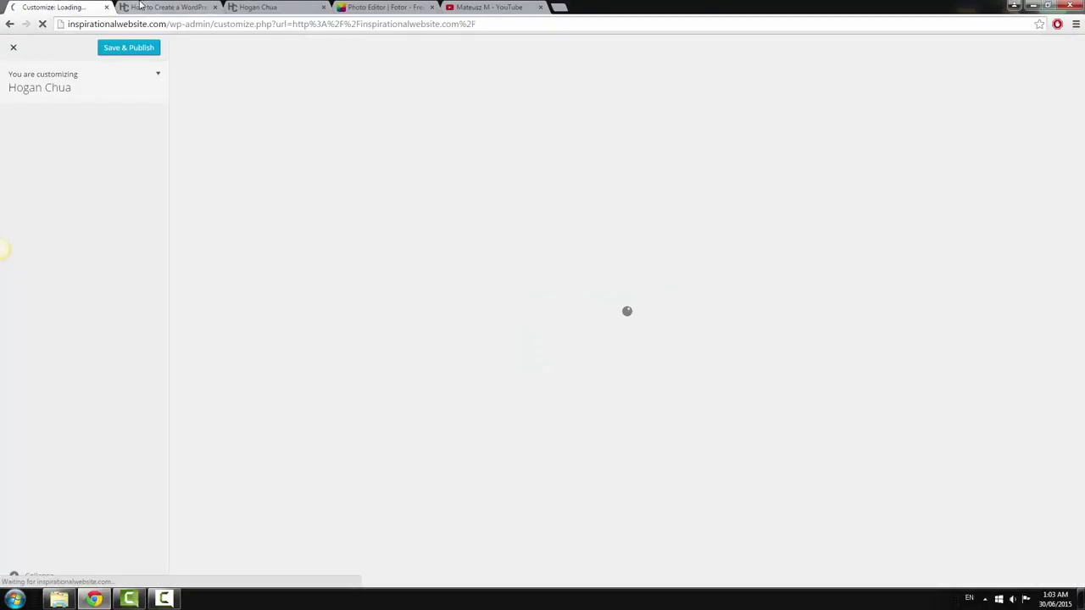
# Step: Copy the #headerwrap CSS from the tutorial's Add Transparent Header section and return to Customize
pyautogui.click(143, 6)
pyautogui.scroll(-6, 403, 241)
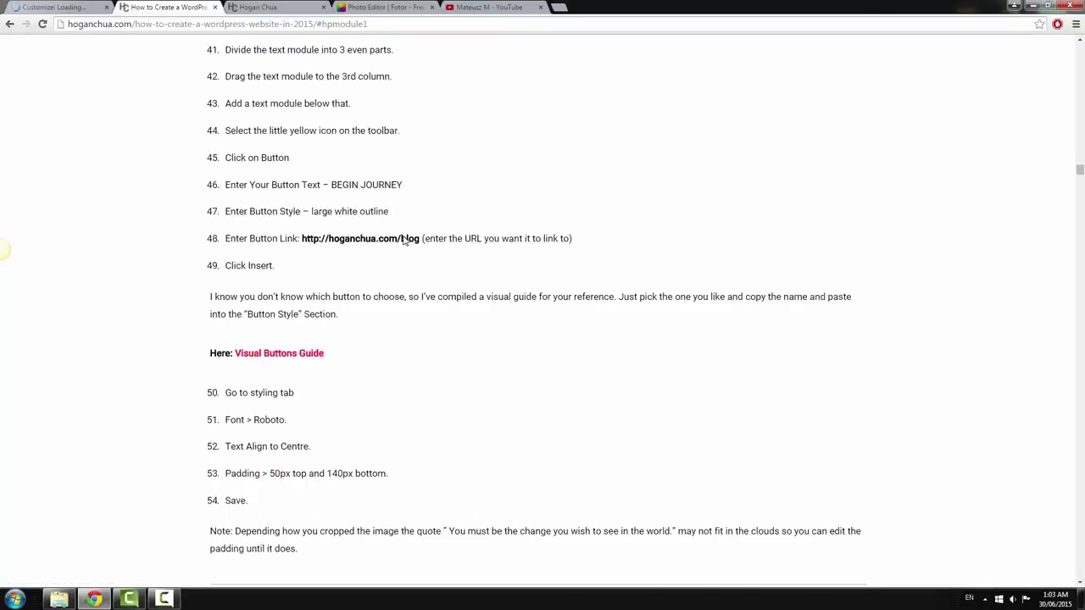
pyautogui.scroll(-8, 403, 241)
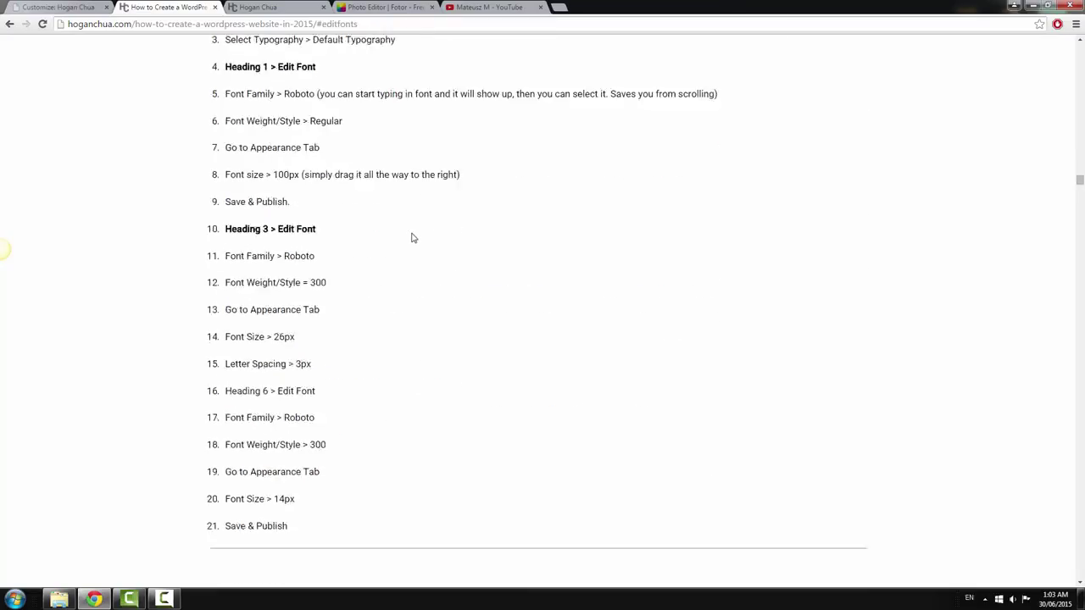
pyautogui.scroll(-1, 413, 233)
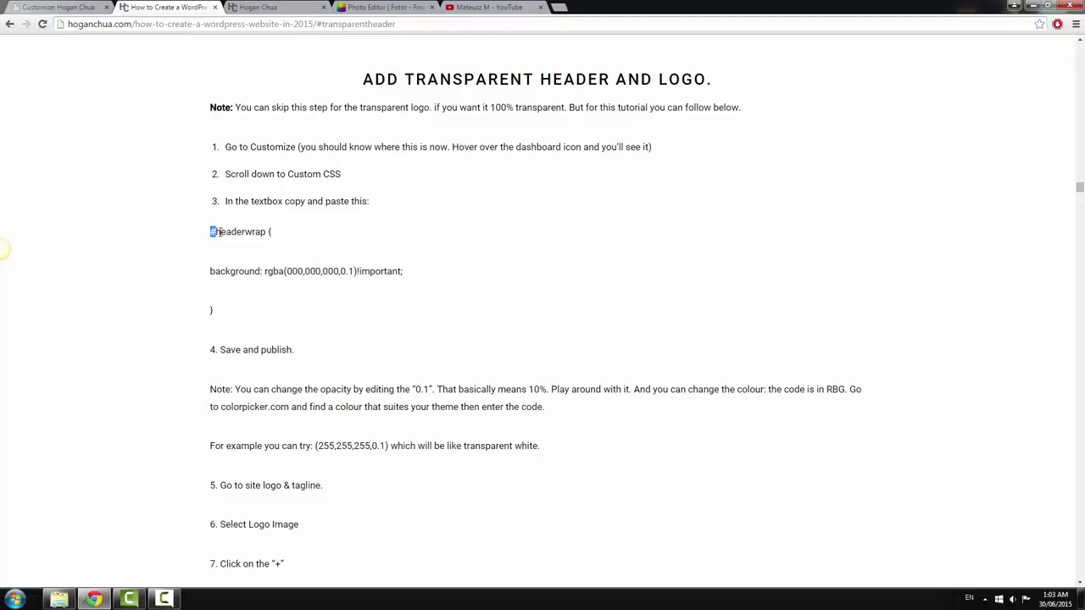
pyautogui.moveTo(218, 232); pyautogui.dragTo(217, 312)
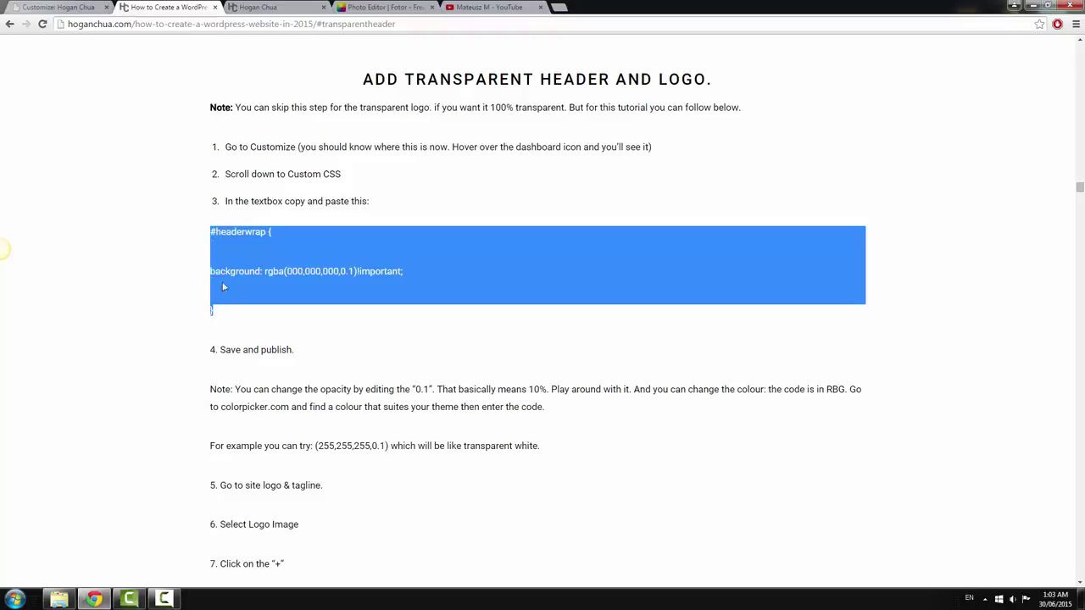
pyautogui.rightClick(241, 251)
pyautogui.click(250, 256)
pyautogui.click(62, 7)
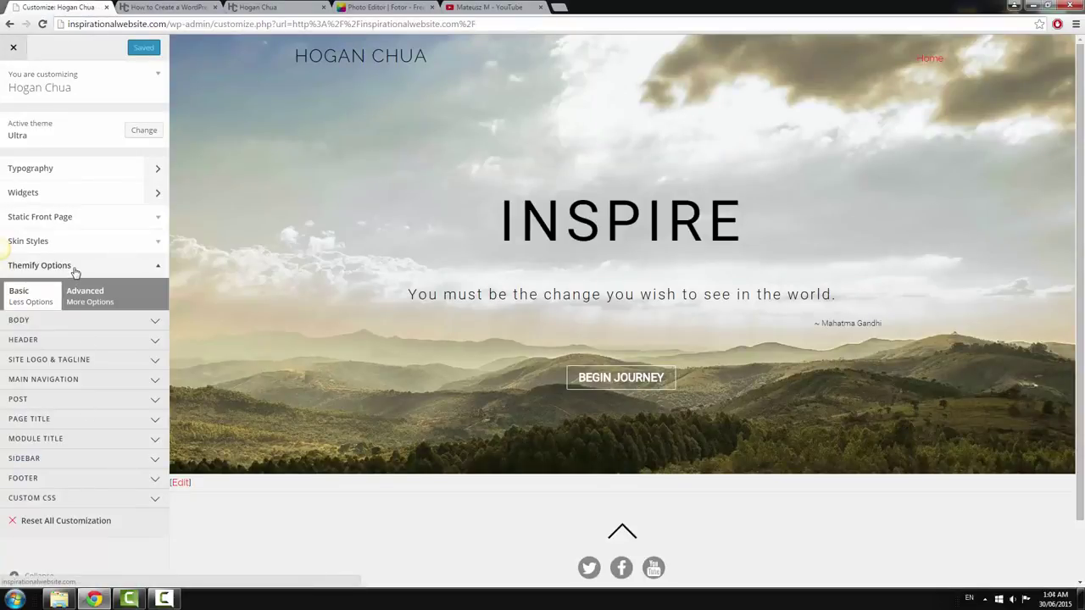
# Step: Paste the #headerwrap rgba(000,000,000,0.1) rule as plain text into Themify's Custom CSS box
pyautogui.click(42, 500)
pyautogui.scroll(-2, 42, 423)
pyautogui.click(26, 385)
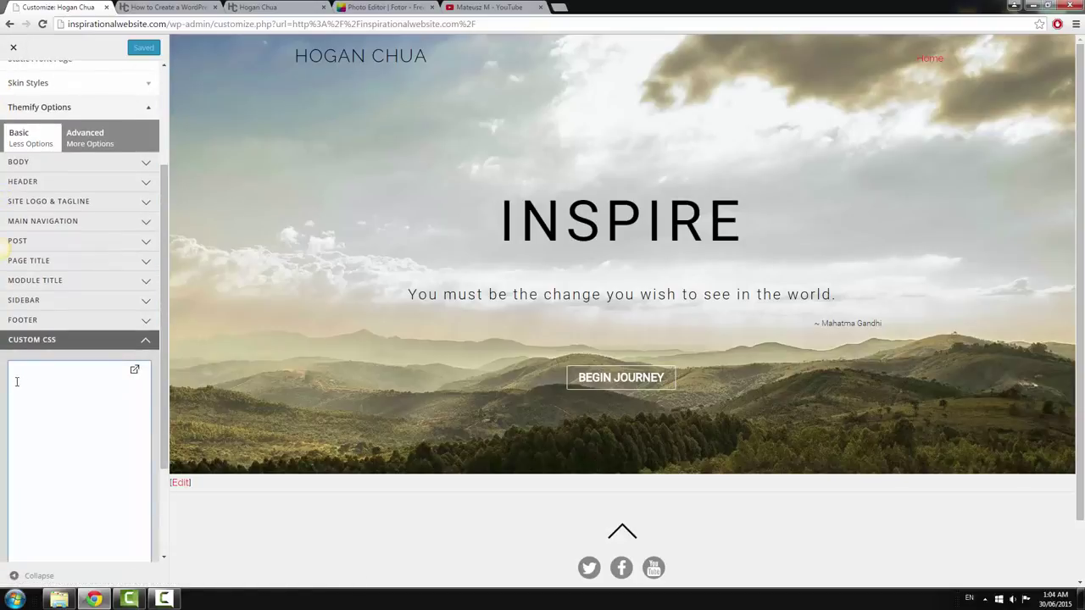
pyautogui.rightClick(15, 380)
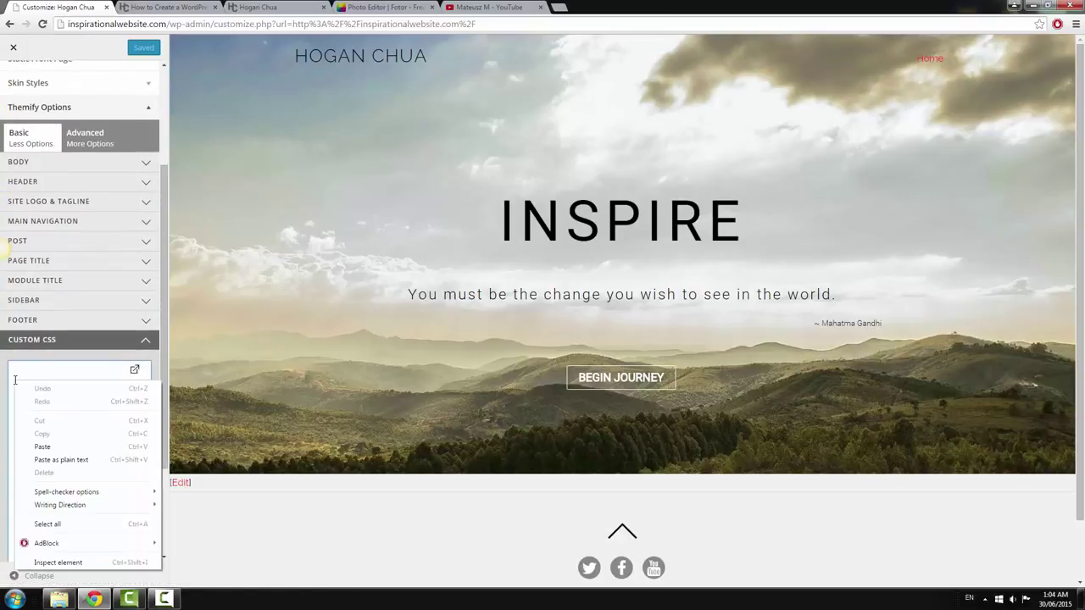
pyautogui.click(52, 459)
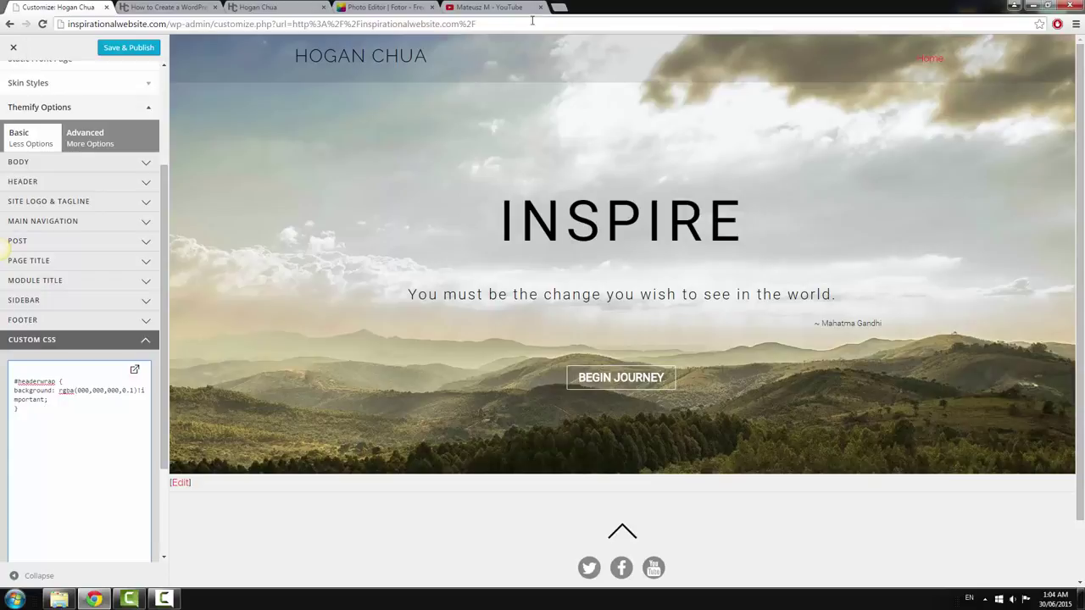
pyautogui.click(556, 8)
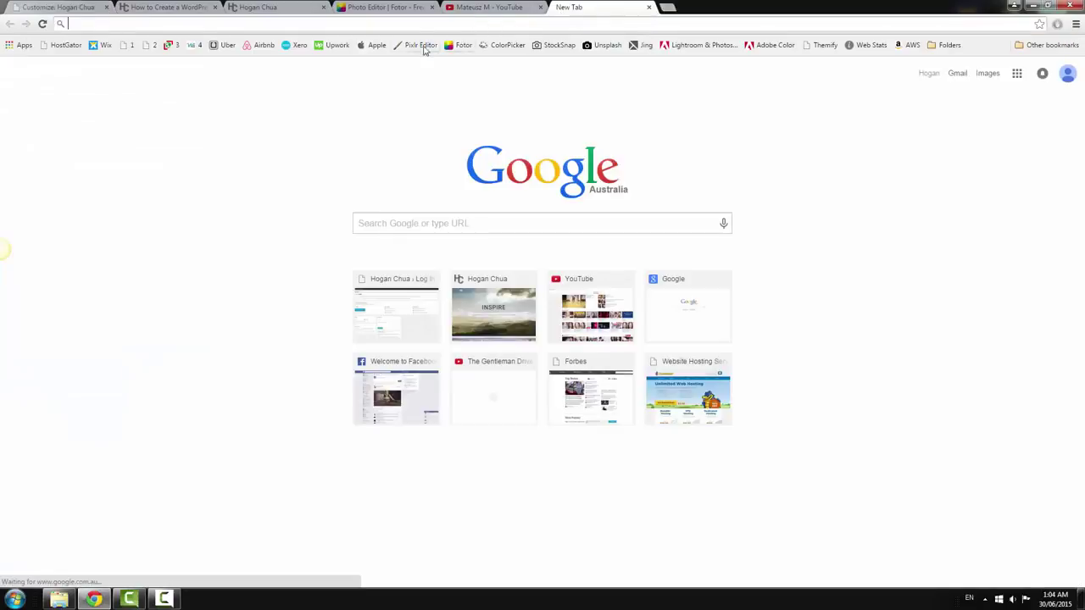
# Step: On ColorPicker.com, dial in yellow FAF73C and read its RGB values 250, 247, 60
pyautogui.click(508, 45)
pyautogui.moveTo(434, 151); pyautogui.dragTo(468, 194)
pyautogui.click(500, 132)
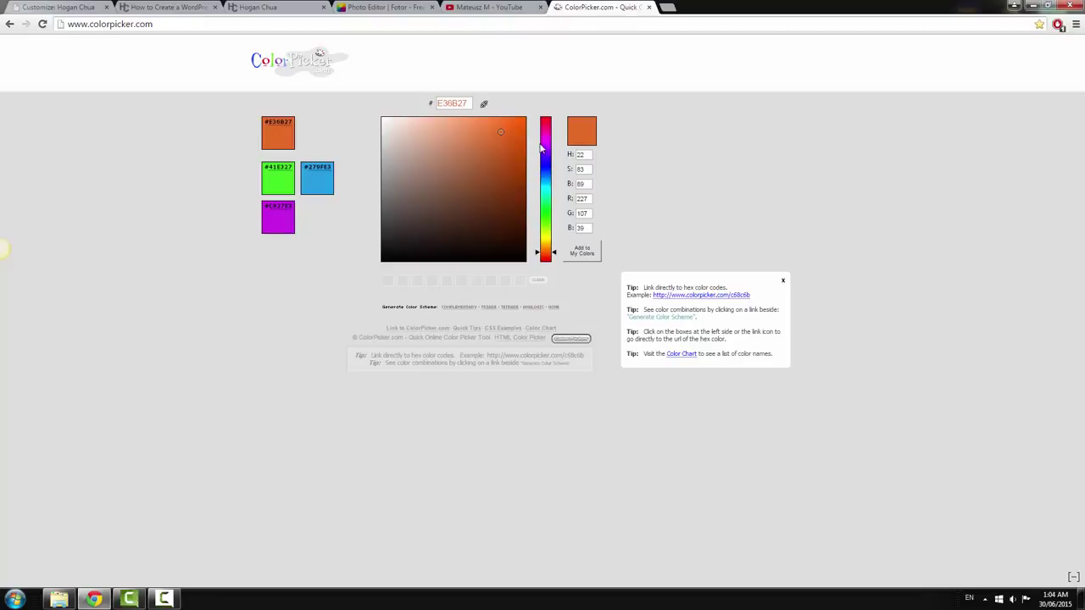
pyautogui.moveTo(545, 195); pyautogui.dragTo(545, 239)
pyautogui.moveTo(502, 138); pyautogui.dragTo(490, 119)
pyautogui.doubleClick(580, 198)
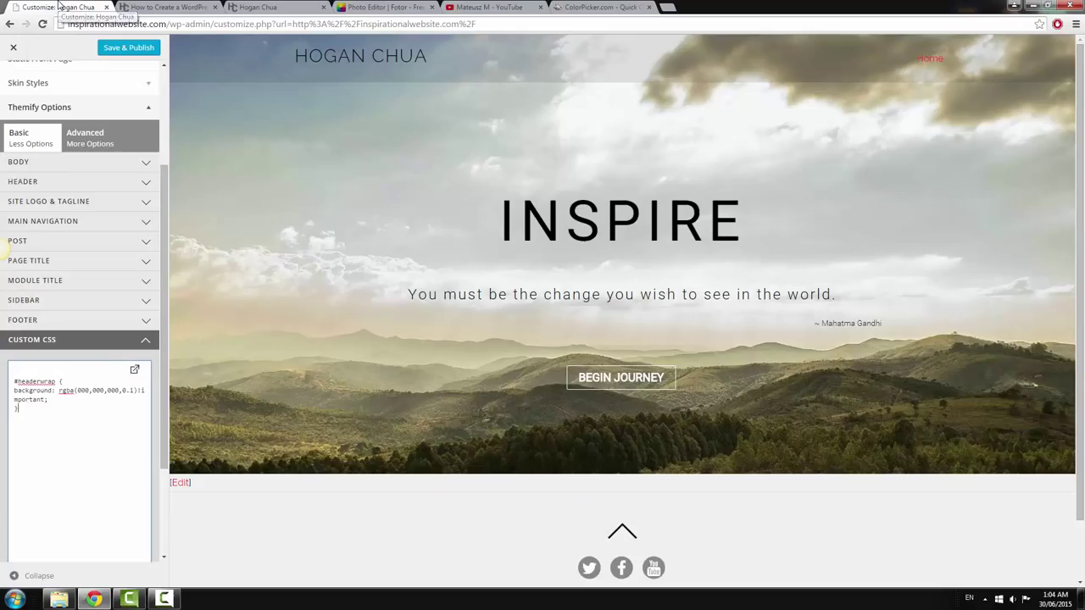
pyautogui.click(59, 7)
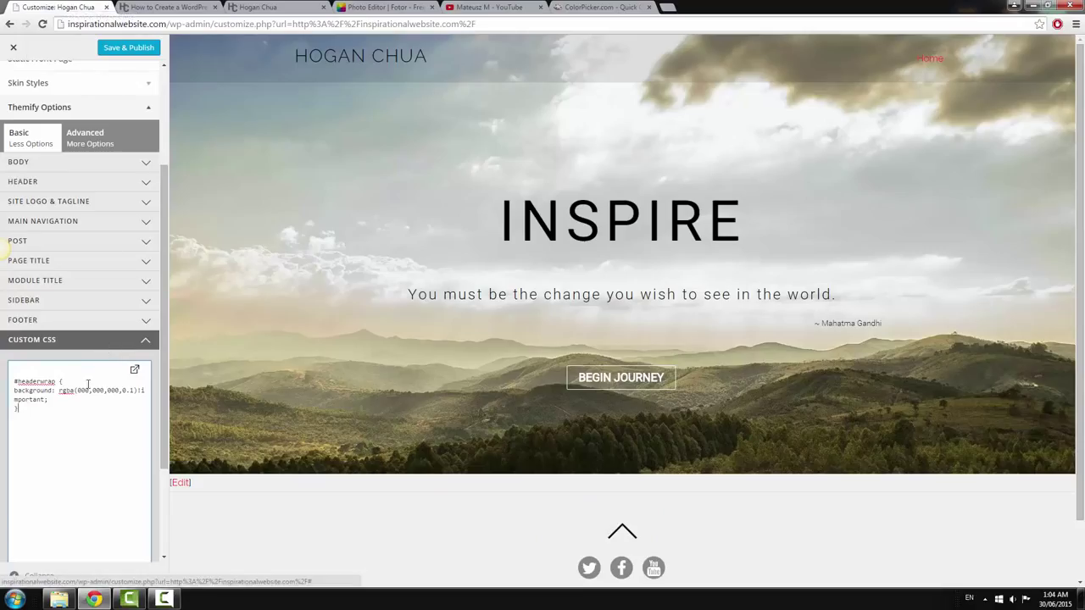
pyautogui.moveTo(90, 390); pyautogui.dragTo(78, 390)
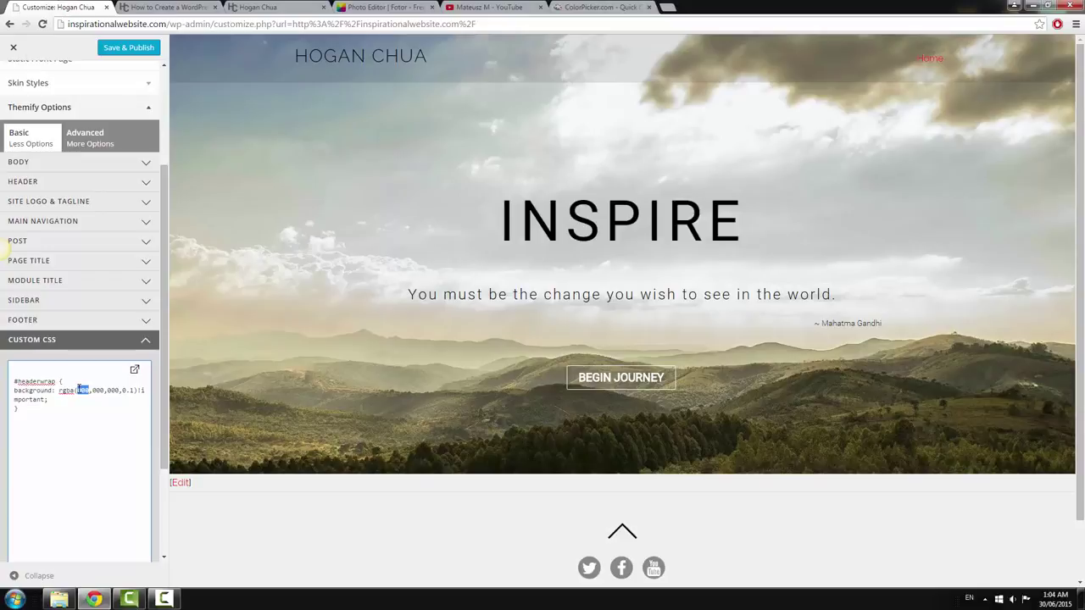
pyautogui.write('250')
pyautogui.moveTo(103, 391); pyautogui.dragTo(96, 386)
pyautogui.write('247')
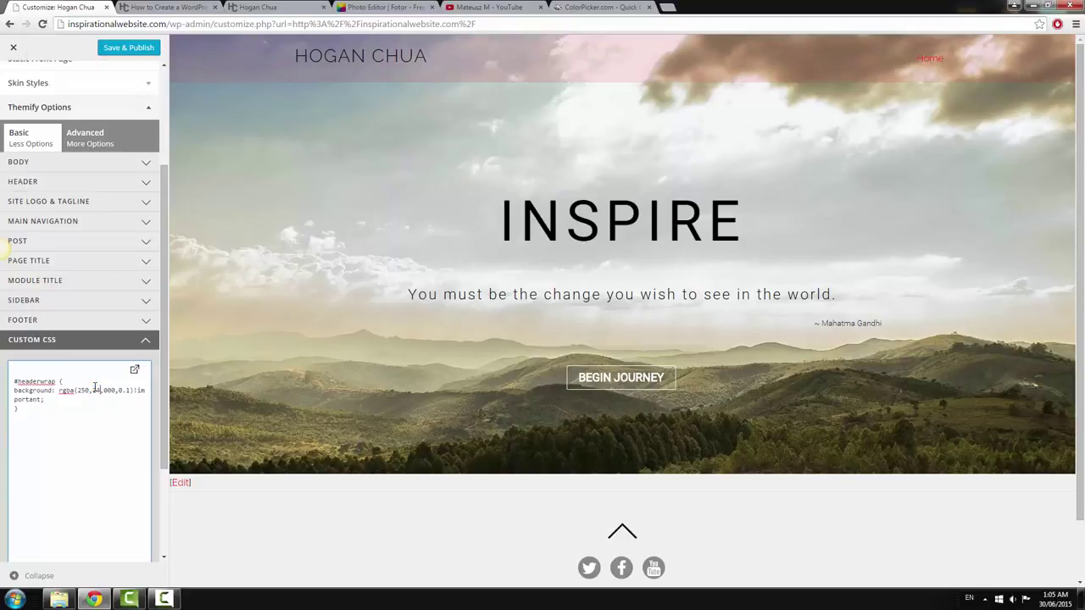
pyautogui.moveTo(120, 391); pyautogui.dragTo(107, 390)
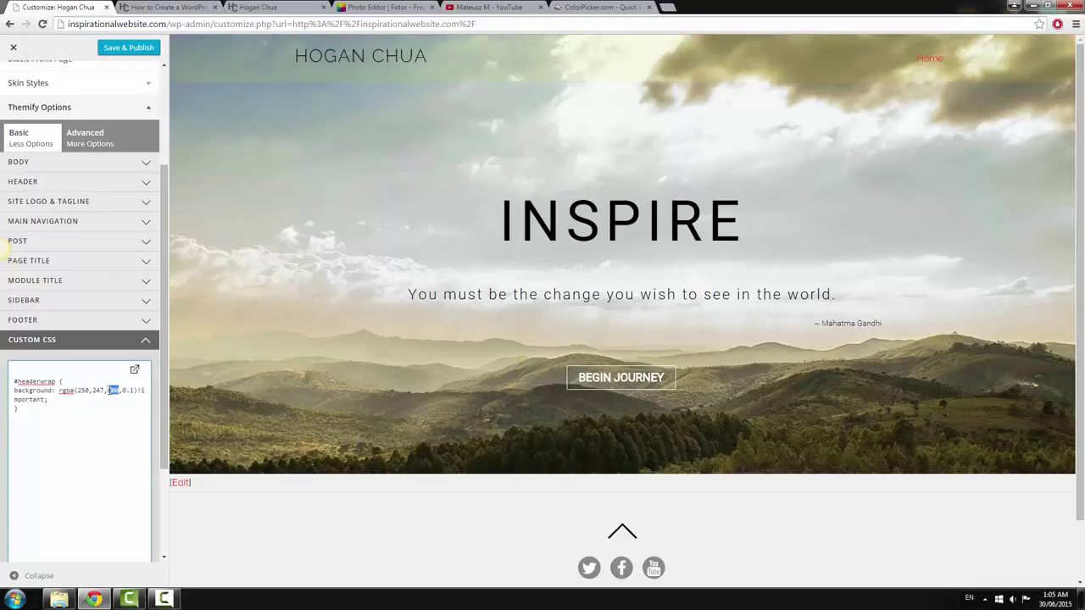
pyautogui.write('60')
pyautogui.press('BackSpace')
pyautogui.write('9')
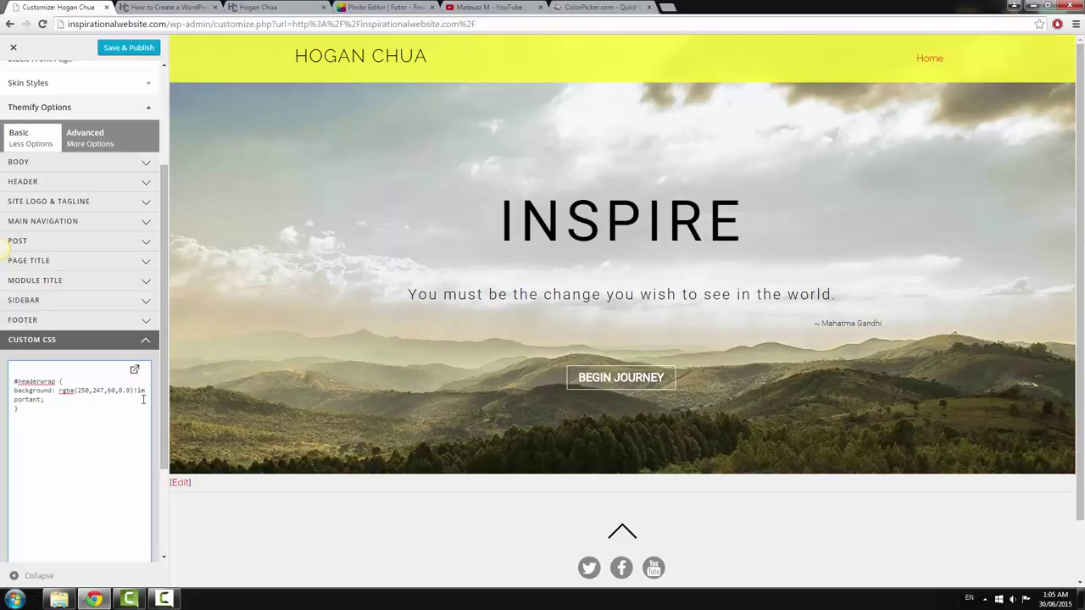
pyautogui.press('BackSpace')
pyautogui.write('5')
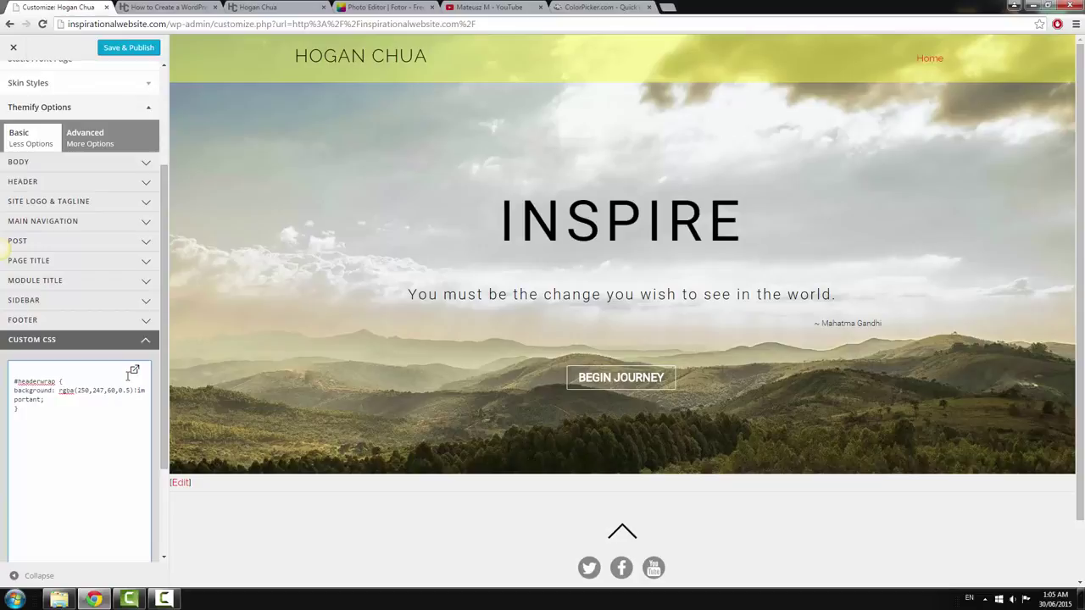
pyautogui.press('BackSpace')
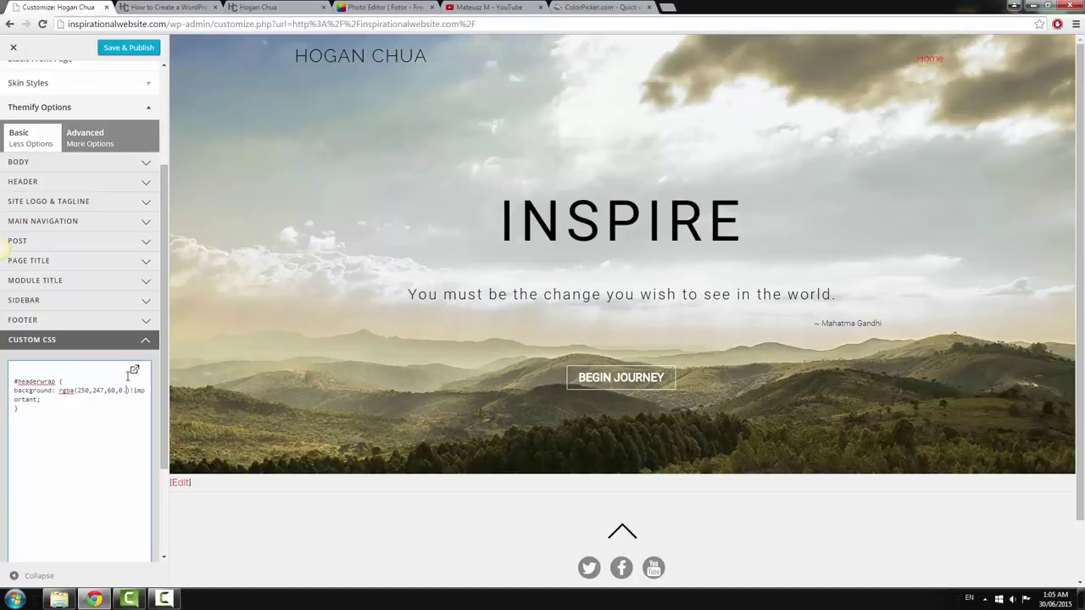
pyautogui.write('1')
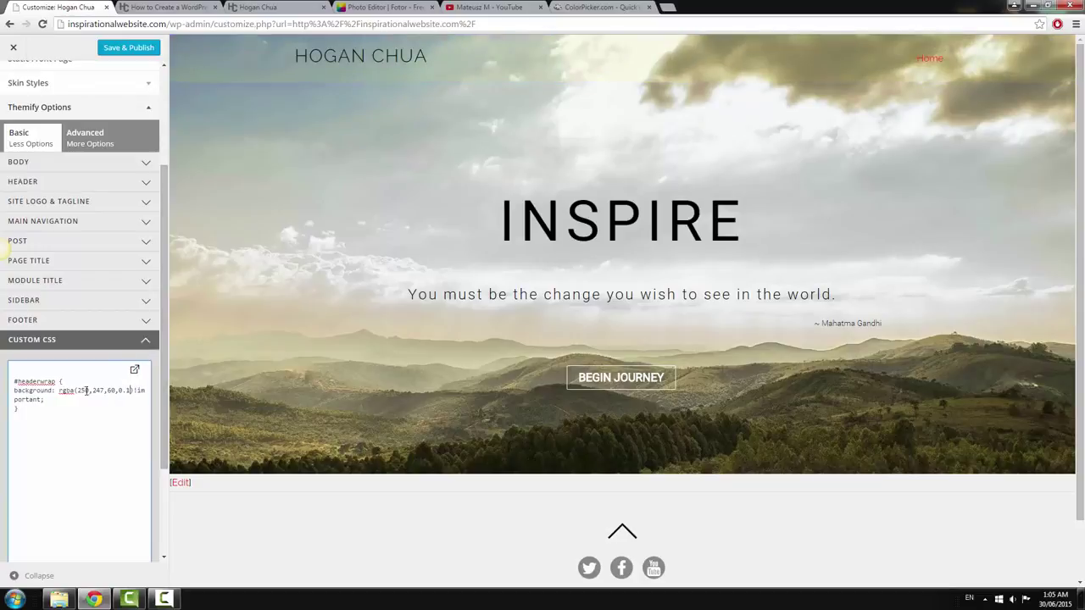
pyautogui.doubleClick(84, 391)
pyautogui.write('000')
pyautogui.doubleClick(100, 391)
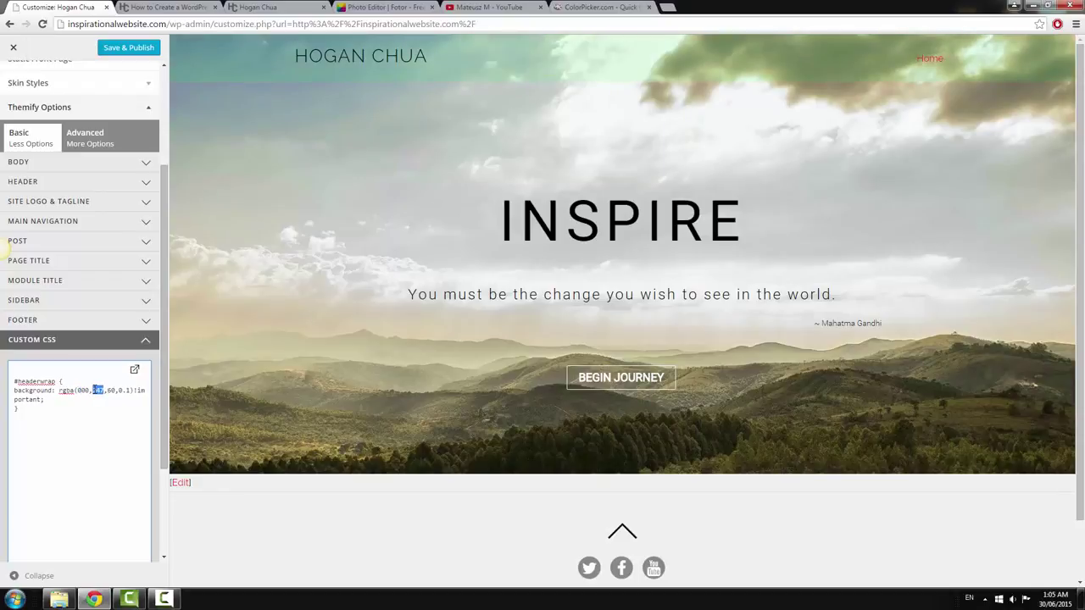
pyautogui.write('000')
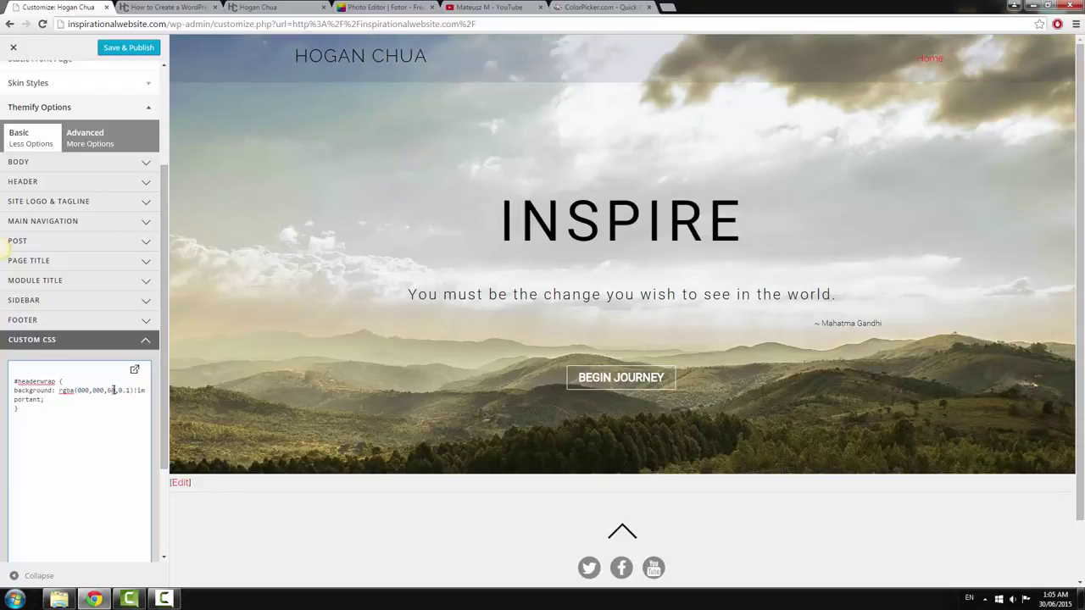
pyautogui.doubleClick(113, 390)
pyautogui.write('000')
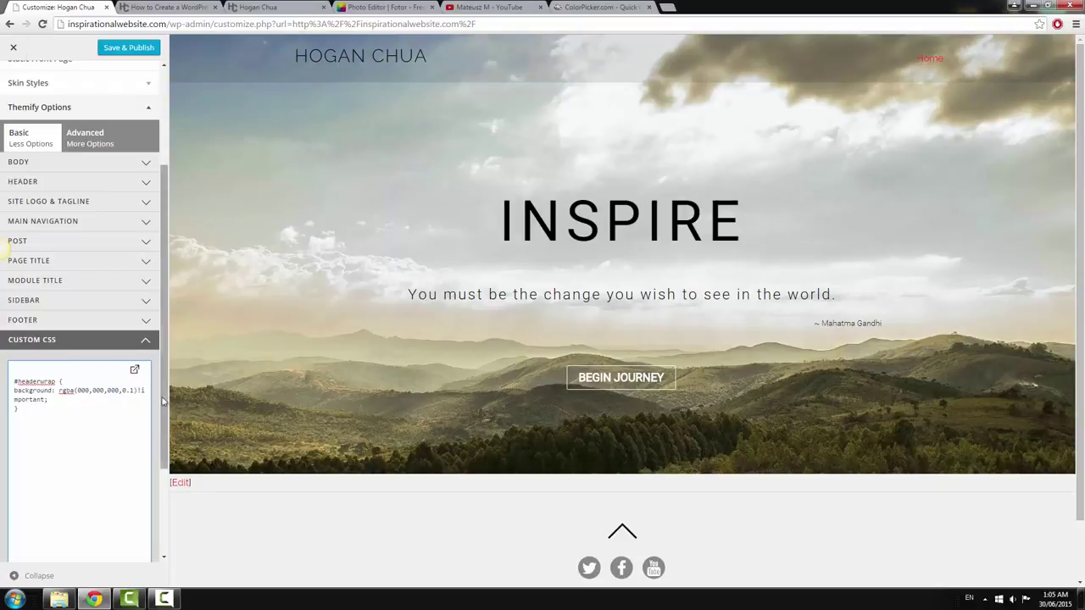
pyautogui.click(80, 407)
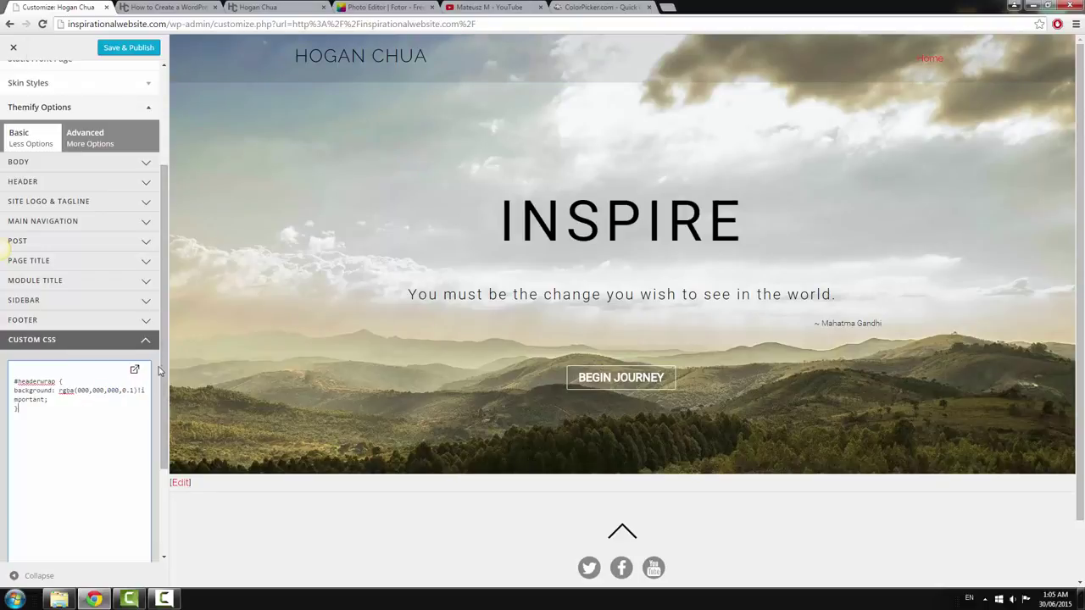
pyautogui.scroll(-2, 156, 378)
pyautogui.scroll(5, 154, 302)
pyautogui.moveTo(151, 266); pyautogui.dragTo(150, 255)
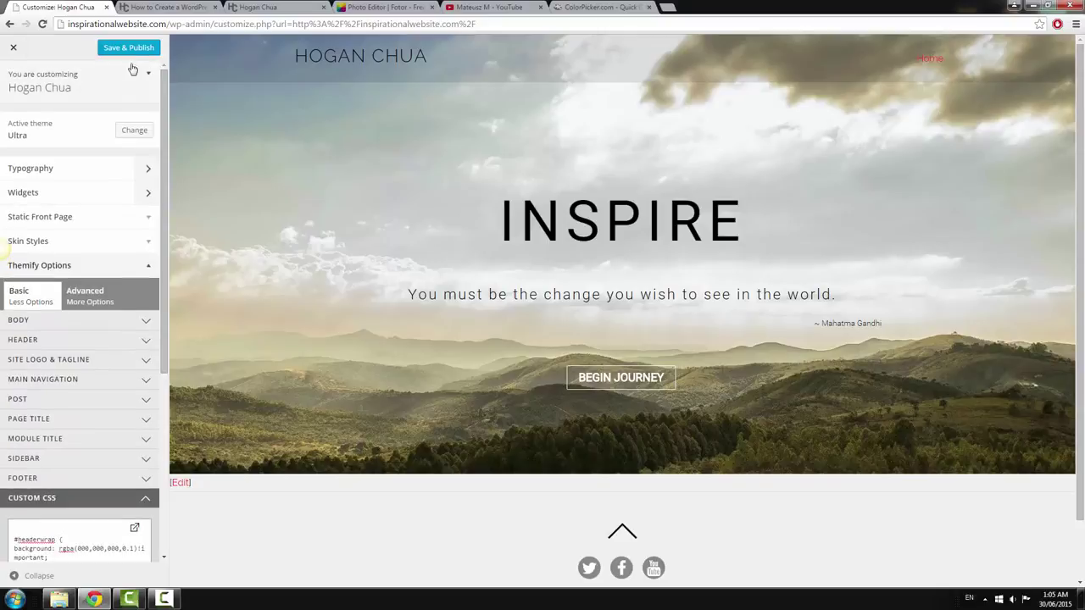
# Step: Publish the header CSS and trim the Site Title in Site Logo & Tagline to its first word
pyautogui.click(136, 55)
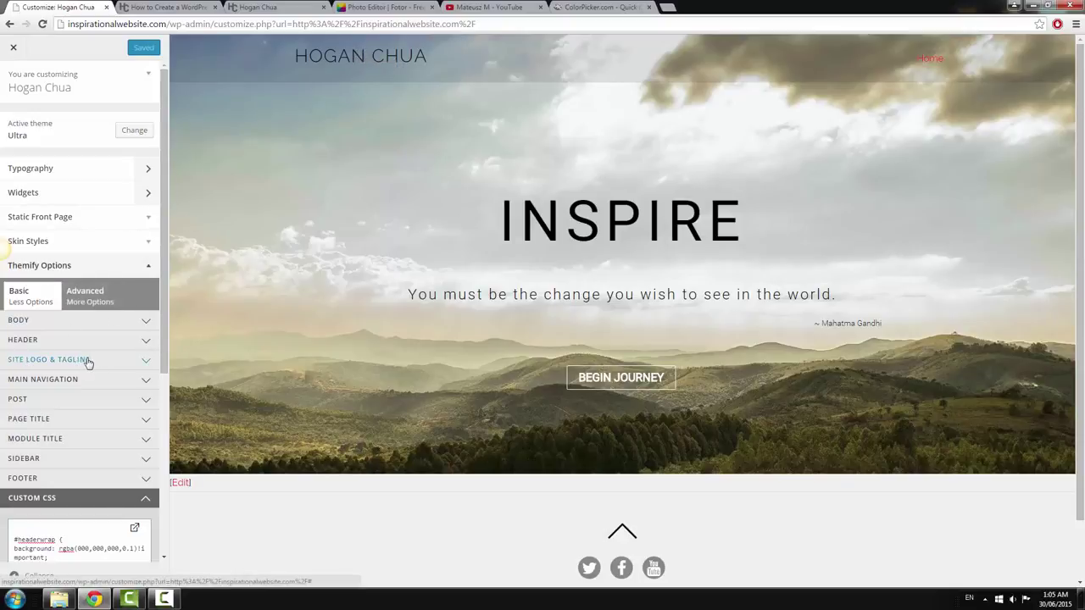
pyautogui.click(141, 497)
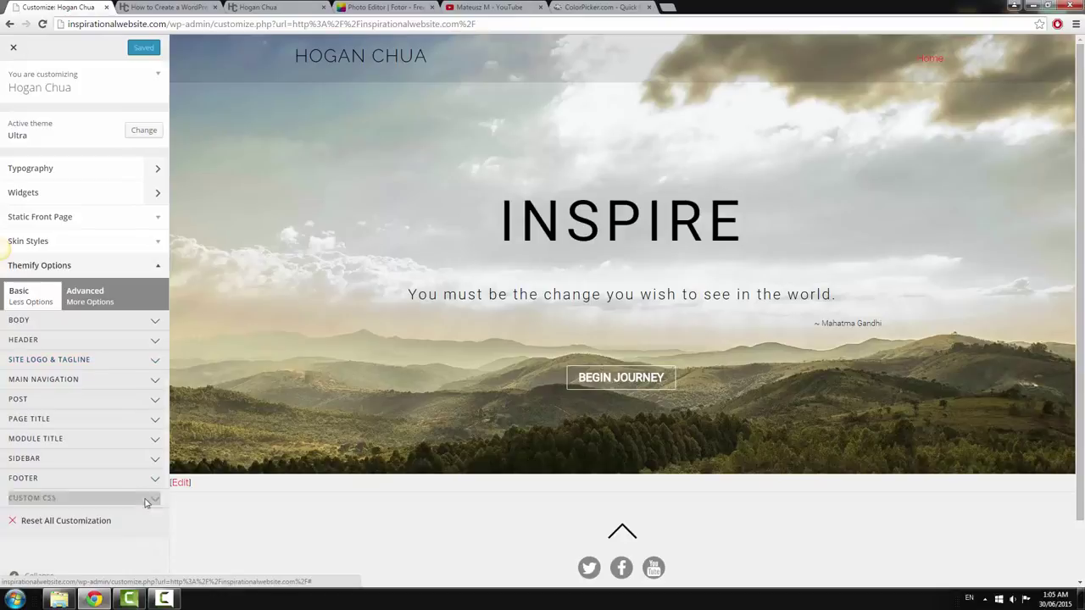
pyautogui.click(151, 361)
pyautogui.scroll(-1, 76, 373)
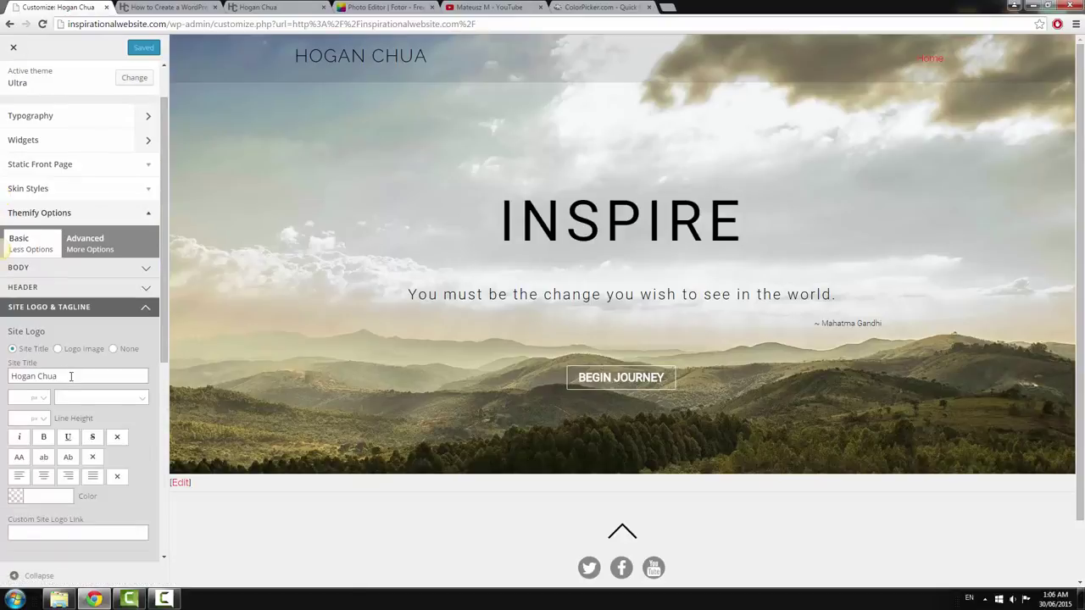
pyautogui.moveTo(70, 377); pyautogui.dragTo(6, 380)
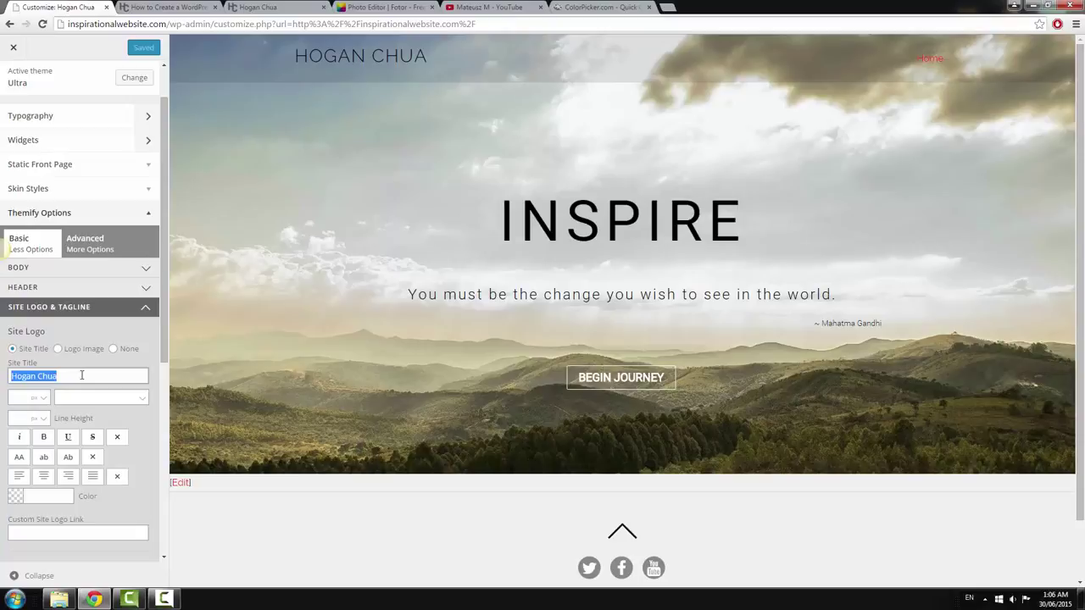
pyautogui.click(89, 377)
pyautogui.moveTo(68, 375); pyautogui.dragTo(38, 376)
pyautogui.press('BackSpace')
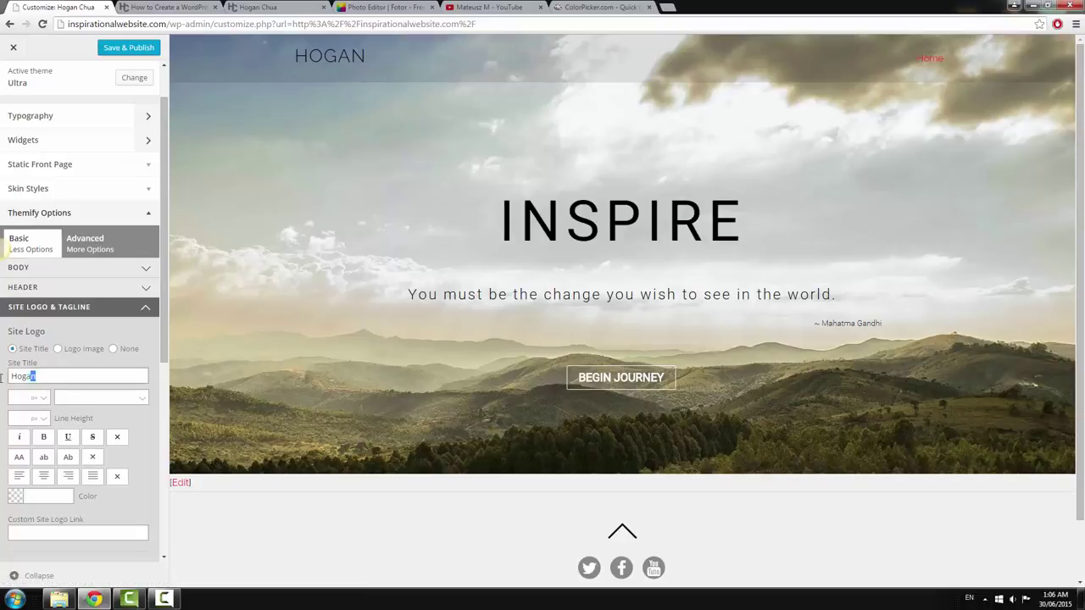
# Step: Browse the Site Title font list and close it without changing the font
pyautogui.doubleClick(53, 377)
pyautogui.click(100, 397)
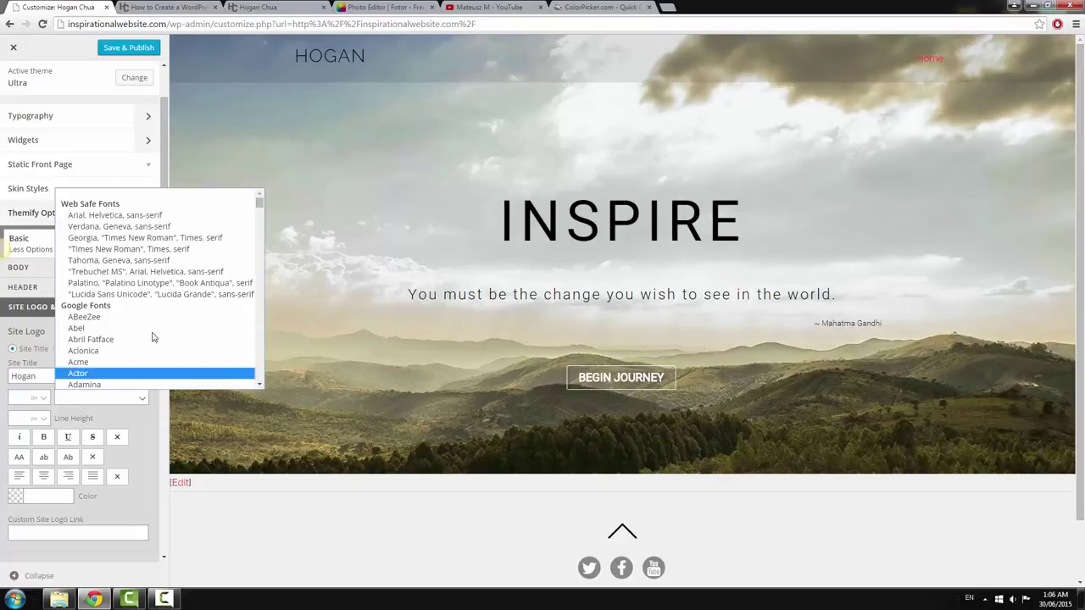
pyautogui.scroll(-5, 260, 227)
pyautogui.moveTo(260, 229); pyautogui.dragTo(220, 191)
pyautogui.click(151, 420)
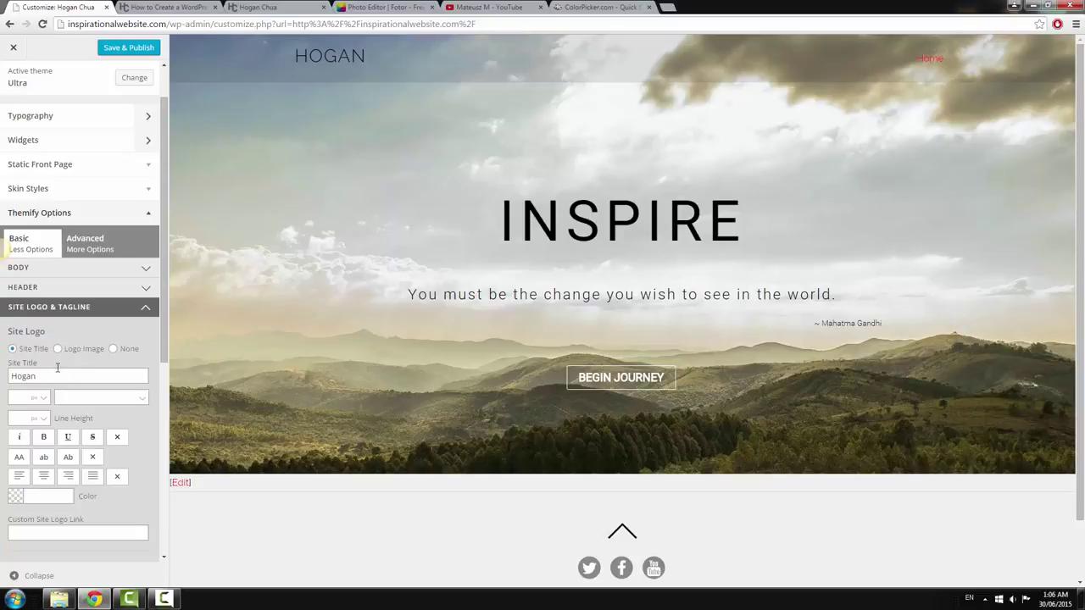
# Step: Switch Site Logo & Tagline to Logo Image so the HOGAN text title disappears
pyautogui.click(58, 353)
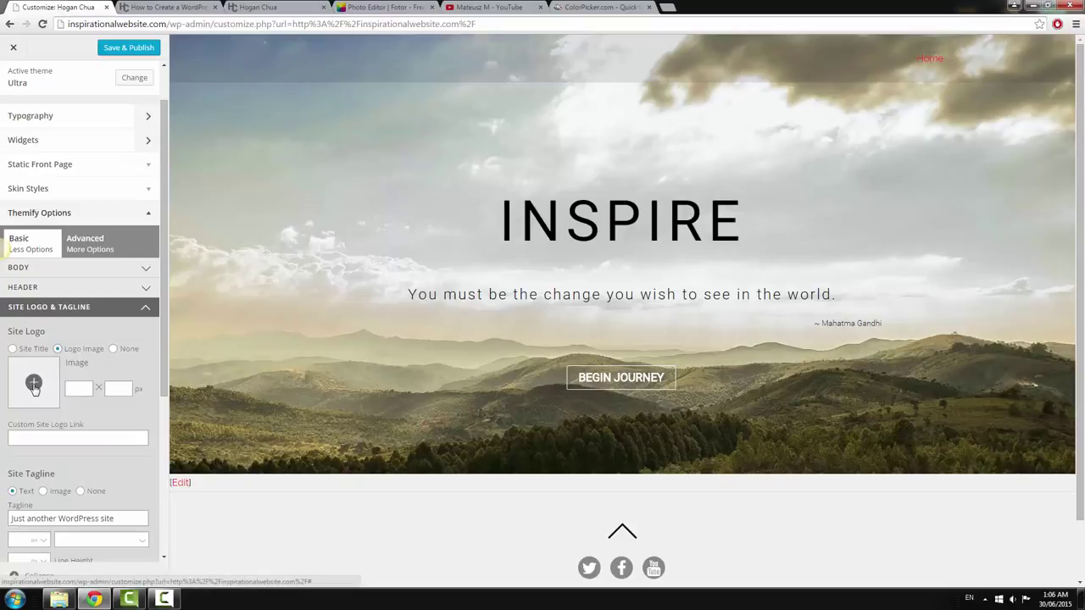
# Step: Upload HC White.png and insert it as the site logo image
pyautogui.click(34, 385)
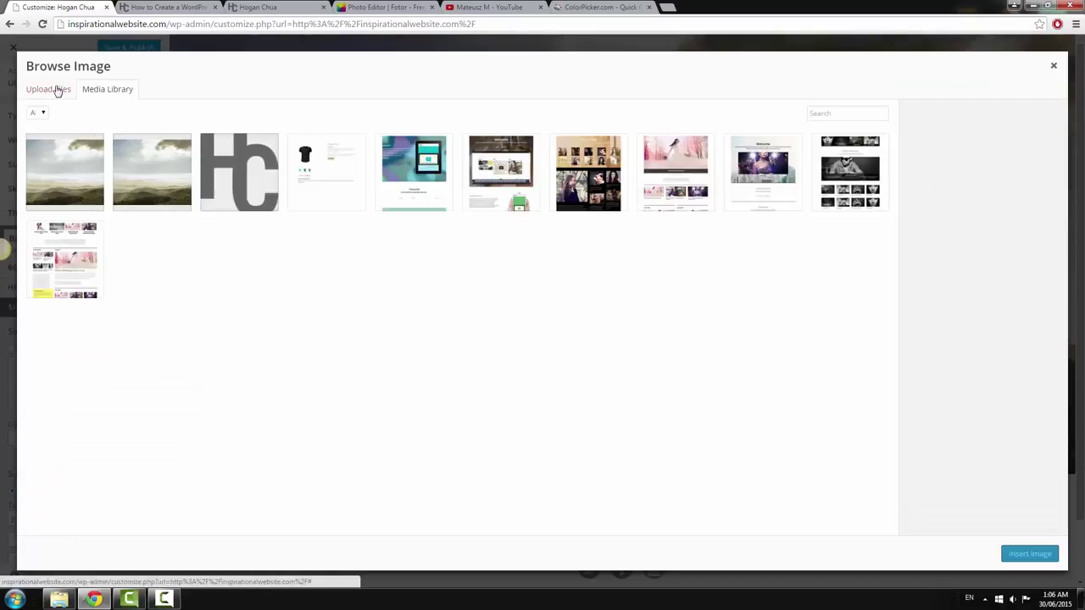
pyautogui.click(54, 89)
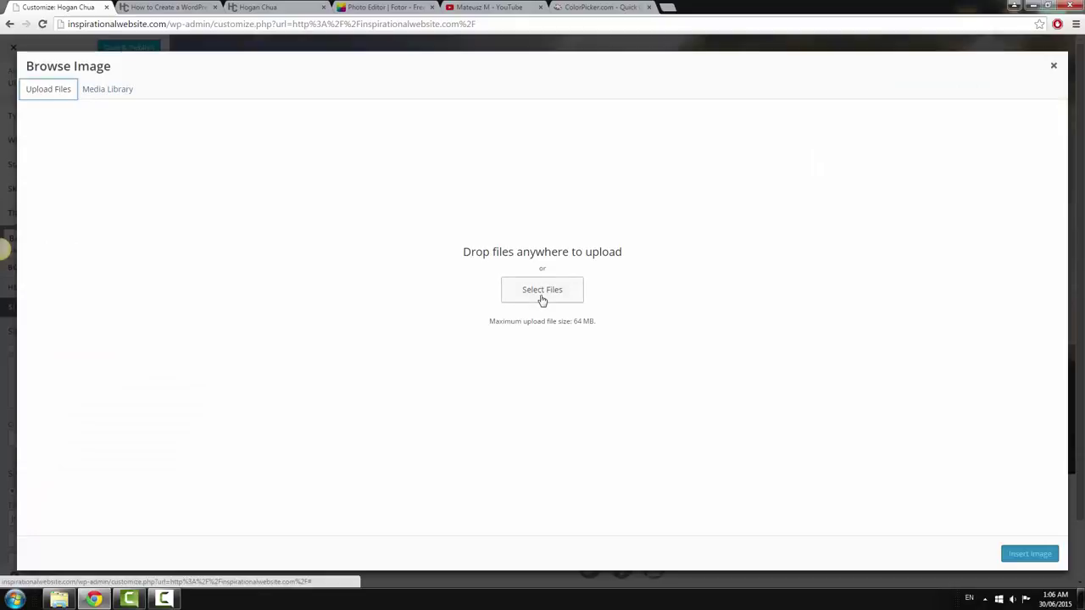
pyautogui.click(542, 300)
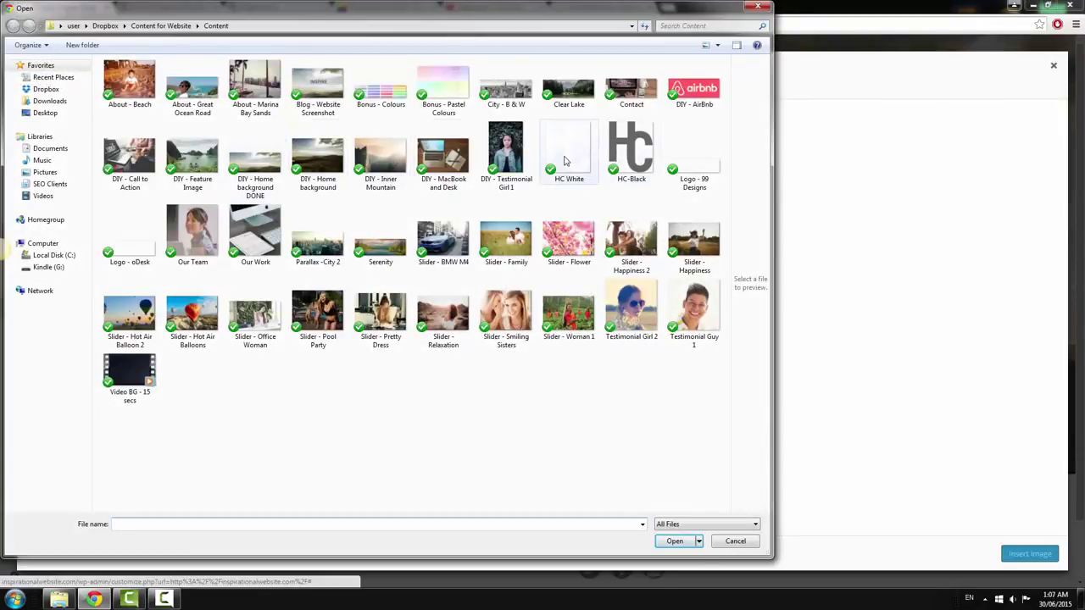
pyautogui.doubleClick(568, 165)
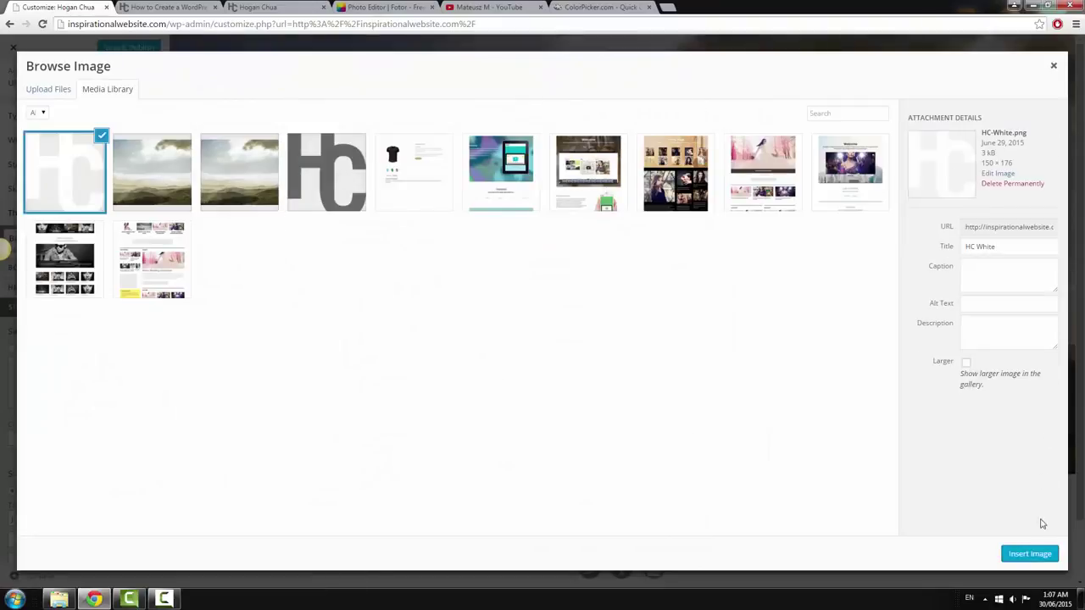
pyautogui.click(1039, 554)
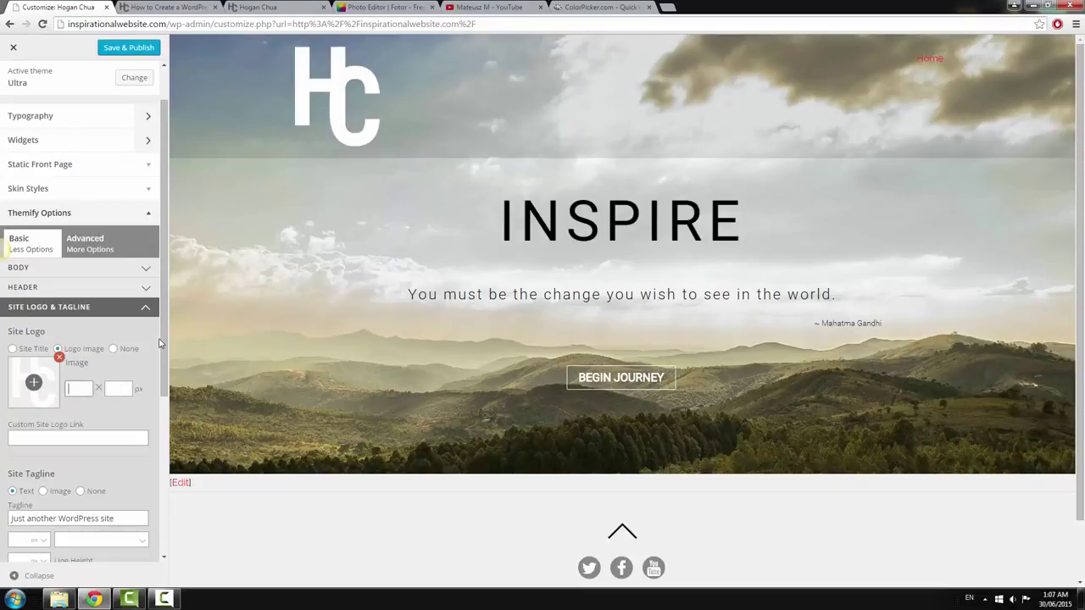
# Step: Size the logo to 40 × 40 px, publish, and return to the live site
pyautogui.moveTo(163, 346)
pyautogui.mouseDown()
pyautogui.moveTo(164, 368)
pyautogui.moveTo(163, 350)
pyautogui.mouseUp()
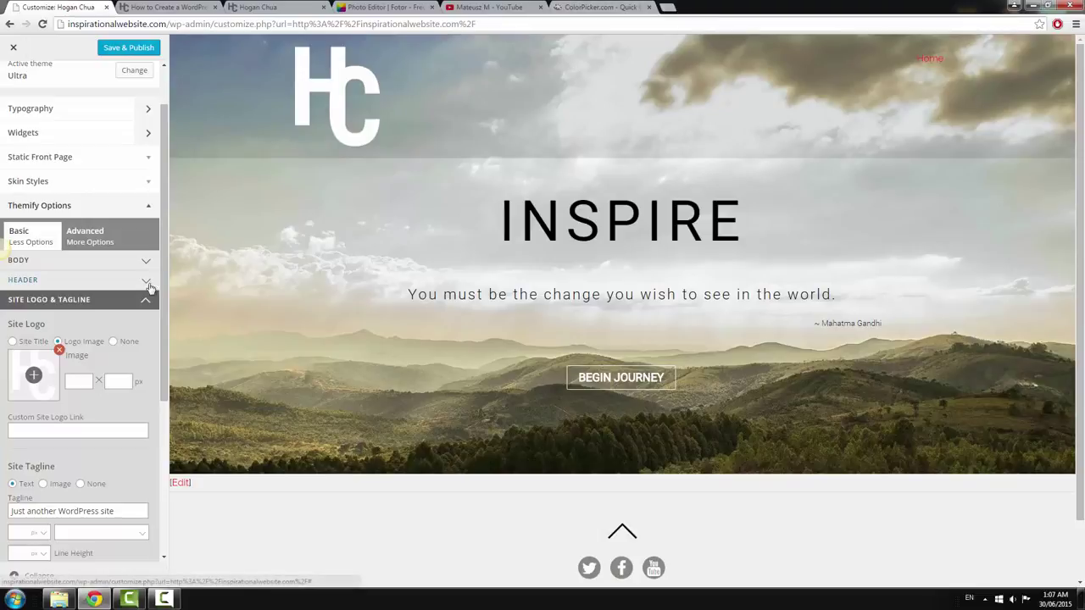
pyautogui.click(83, 382)
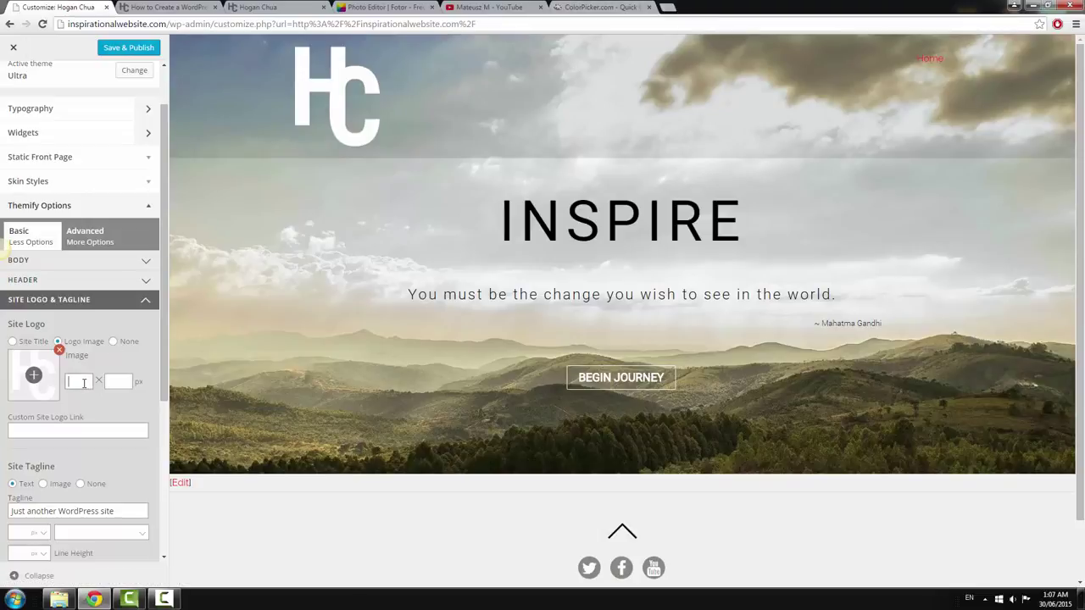
pyautogui.write('40')
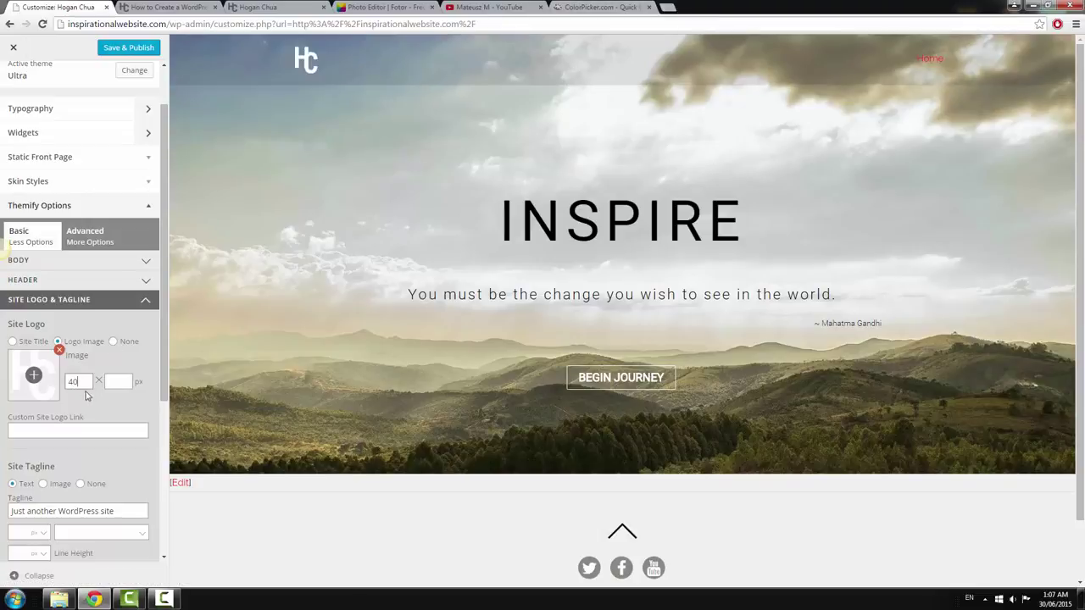
pyautogui.click(124, 380)
pyautogui.write('40')
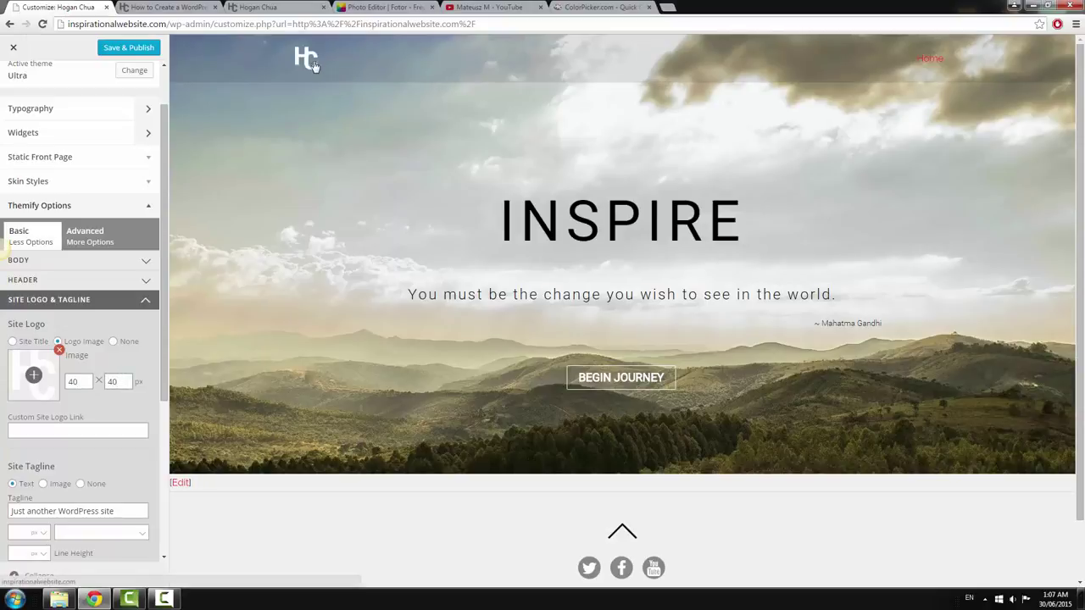
pyautogui.click(86, 422)
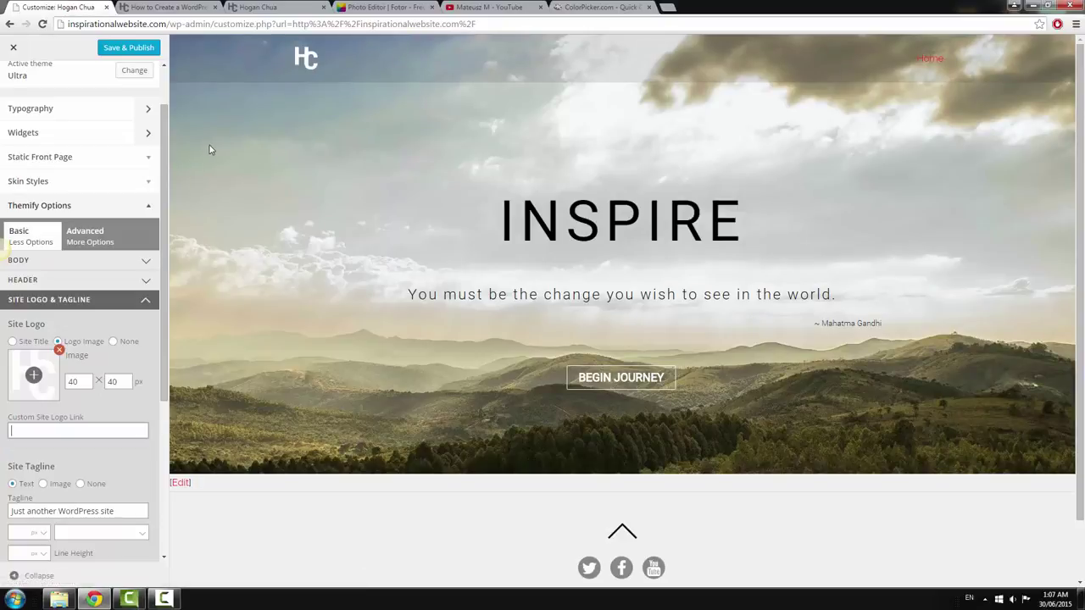
pyautogui.click(139, 53)
pyautogui.click(13, 48)
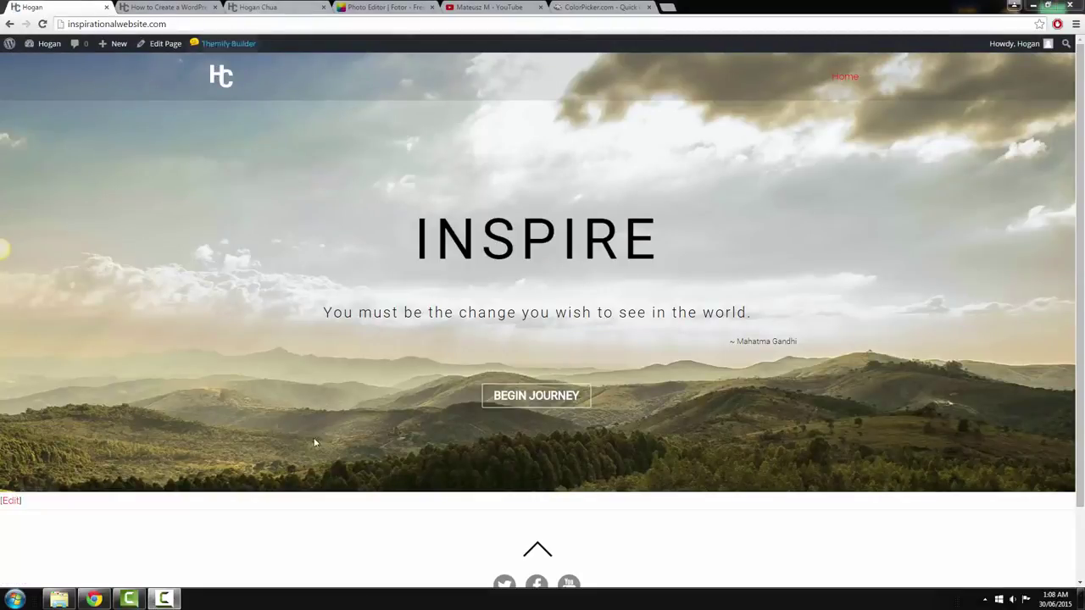
# Step: Check the reference site's video section, then turn on Themify Builder on the homepage
pyautogui.click(258, 7)
pyautogui.scroll(-4, 652, 313)
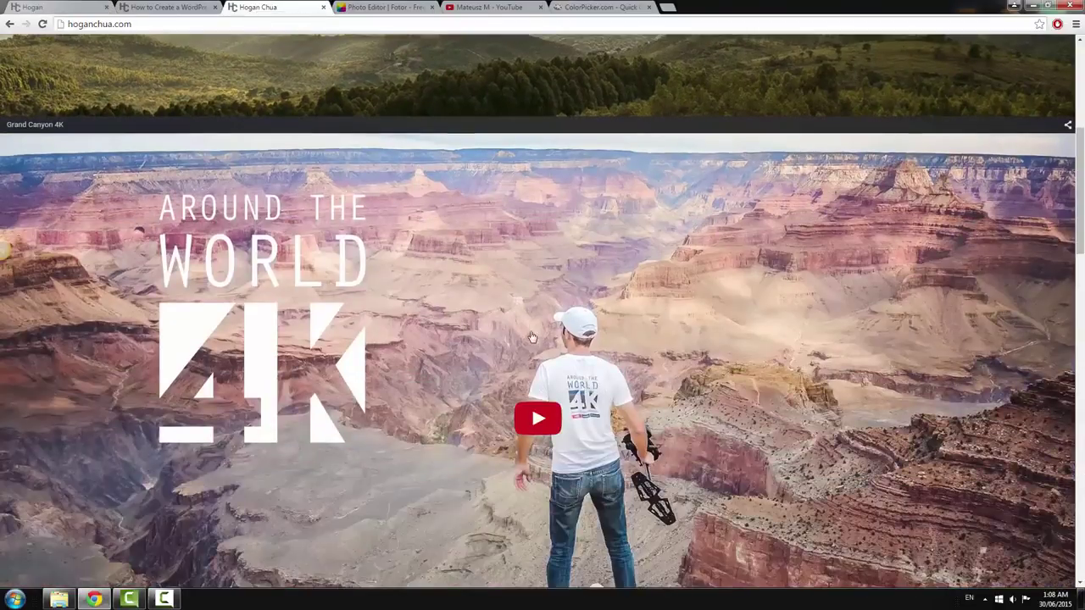
pyautogui.scroll(-1, 534, 337)
pyautogui.click(64, 5)
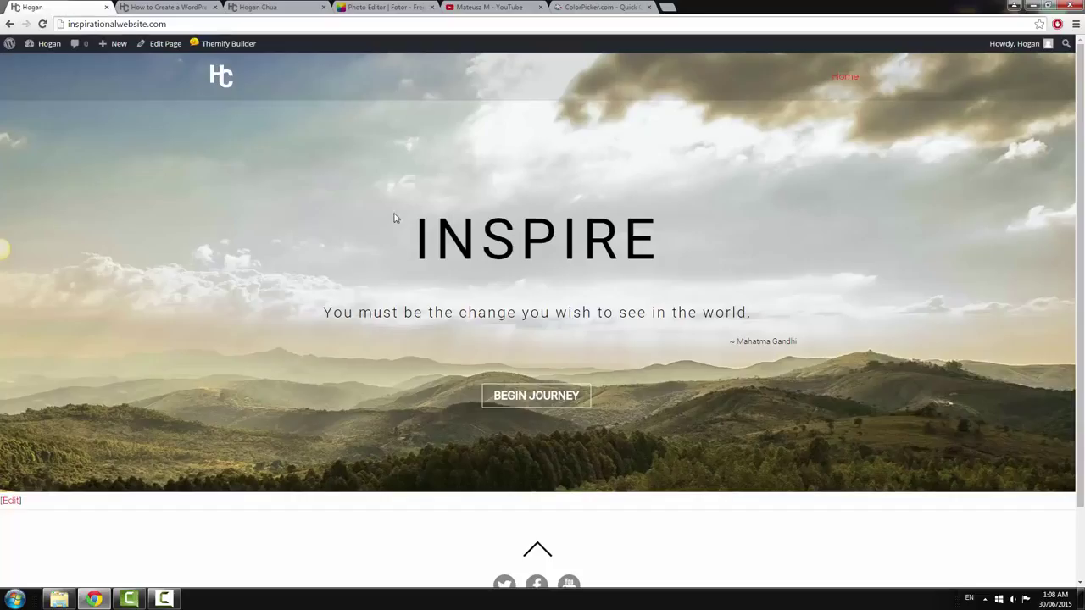
pyautogui.moveTo(227, 43)
pyautogui.click(221, 64)
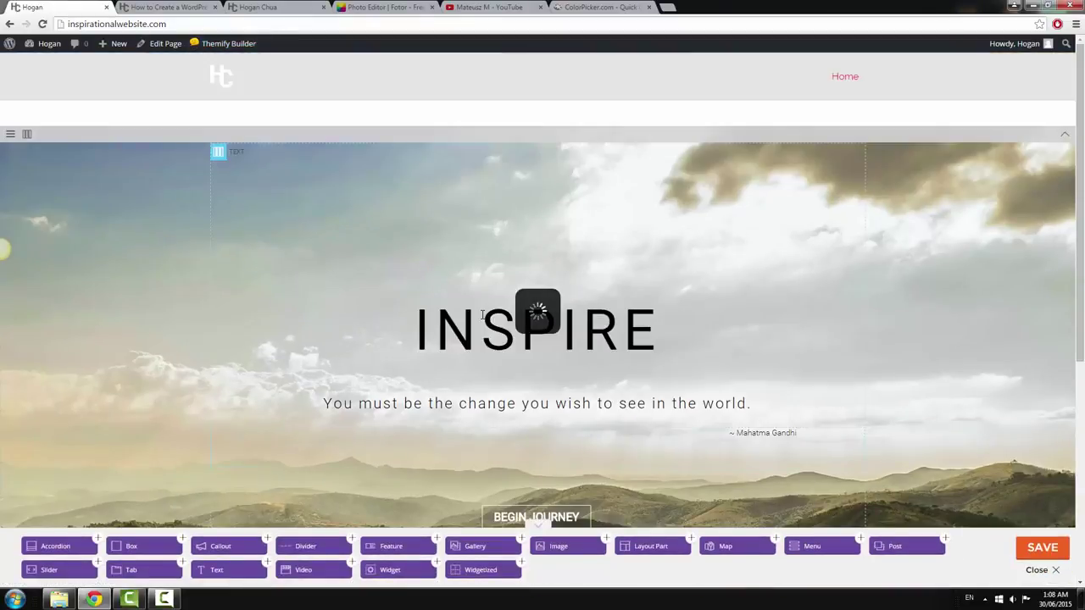
# Step: Drop a Video module into the empty row below the banner
pyautogui.scroll(-5, 483, 312)
pyautogui.moveTo(10, 261)
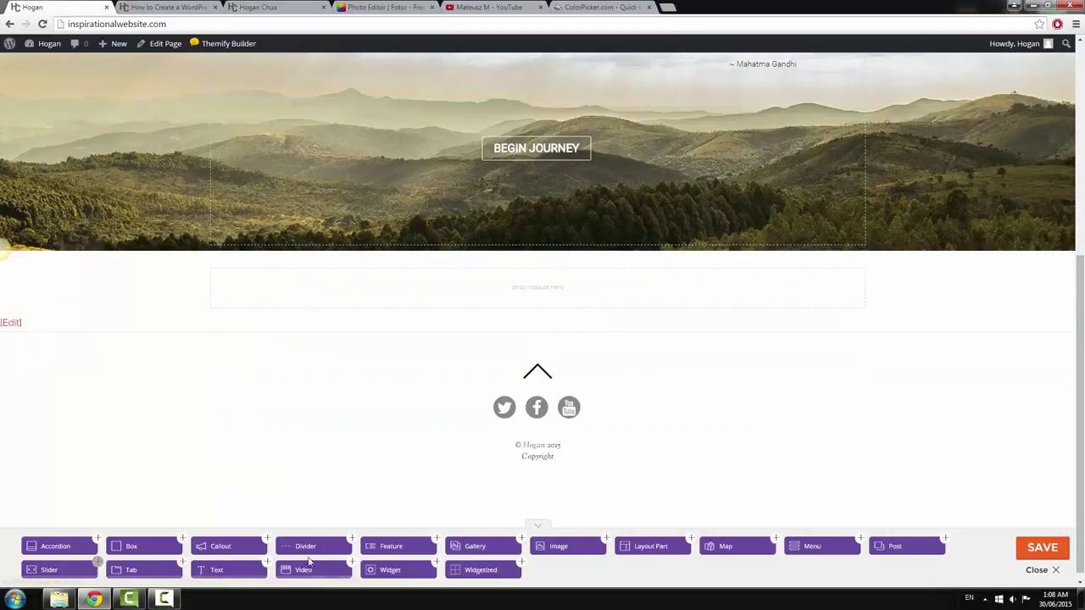
pyautogui.moveTo(313, 573); pyautogui.dragTo(425, 288)
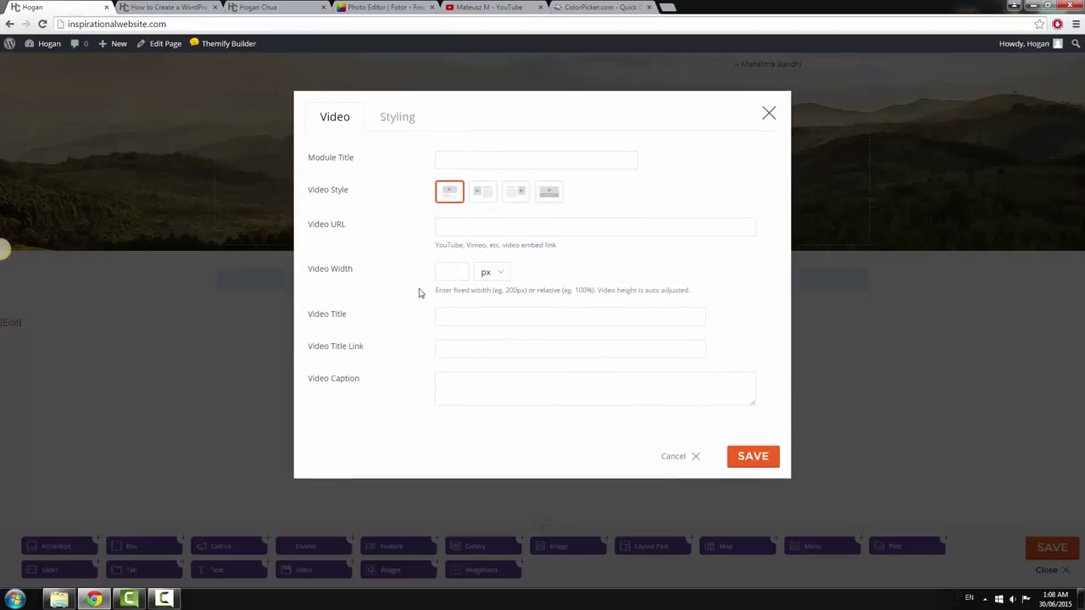
pyautogui.moveTo(347, 225); pyautogui.dragTo(308, 225)
pyautogui.click(415, 223)
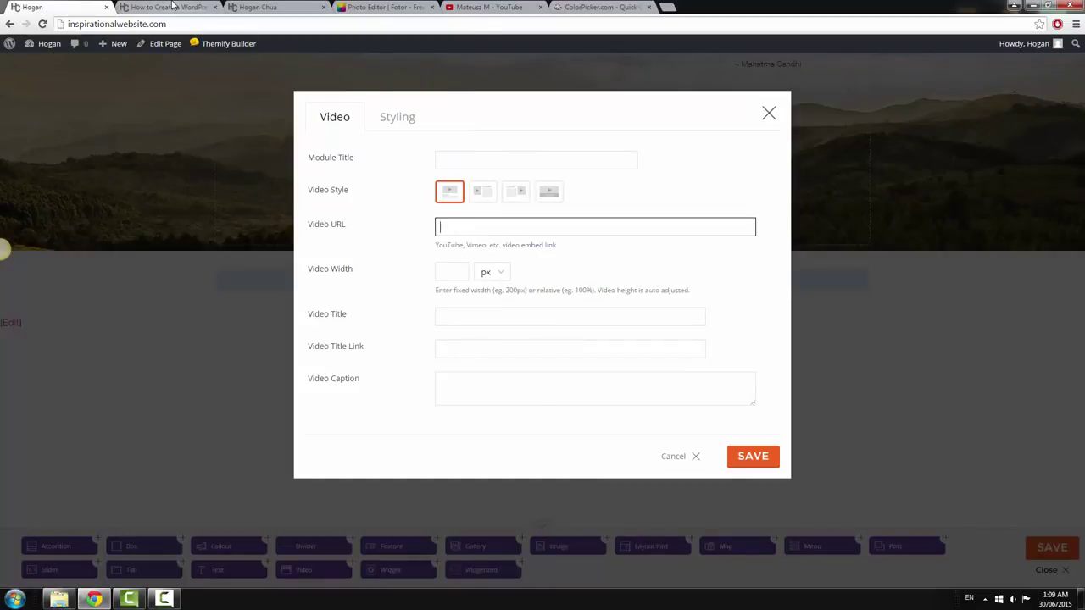
# Step: Copy the Grand Canyon 4K YouTube URL from the tutorial into the Video URL field
pyautogui.click(174, 6)
pyautogui.click(360, 335)
pyautogui.scroll(-4, 335, 307)
pyautogui.scroll(-4, 335, 307)
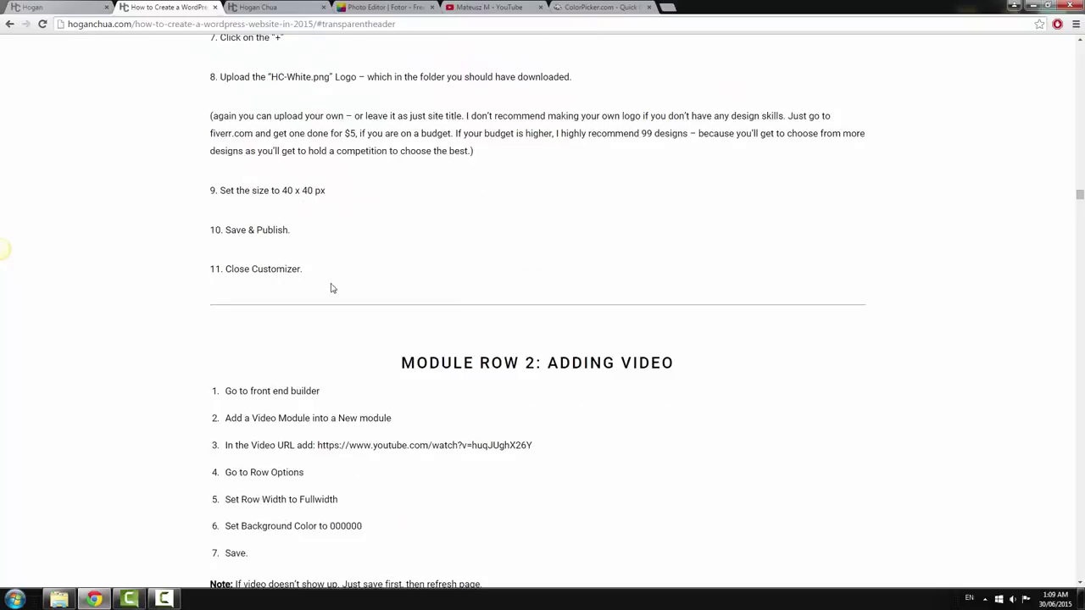
pyautogui.moveTo(536, 287); pyautogui.dragTo(315, 288)
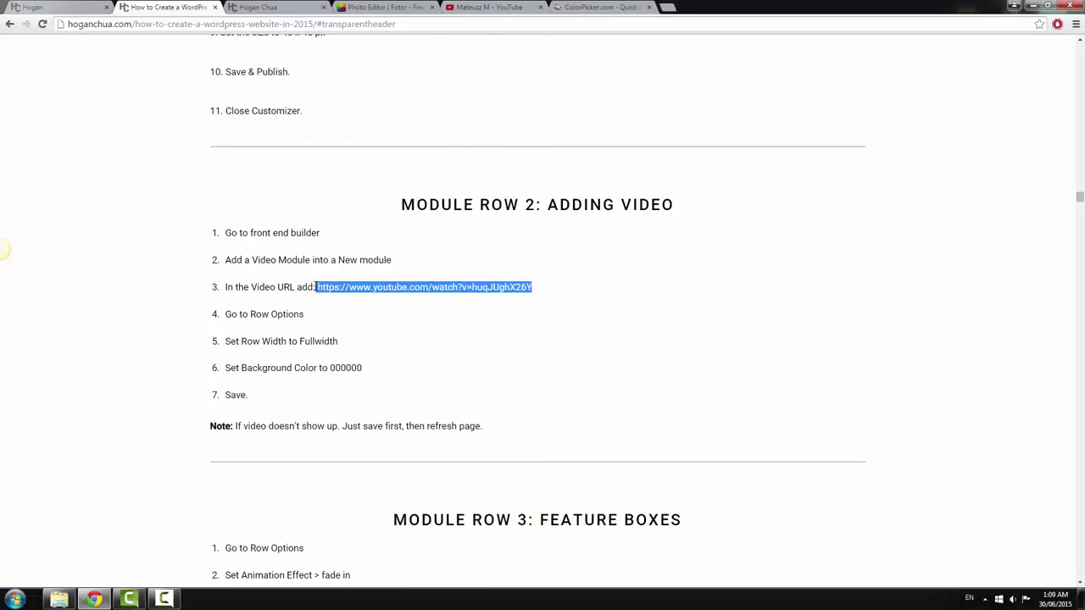
pyautogui.rightClick(339, 287)
pyautogui.click(360, 293)
pyautogui.hotkey('ctrl', 'shift', 'Tab')
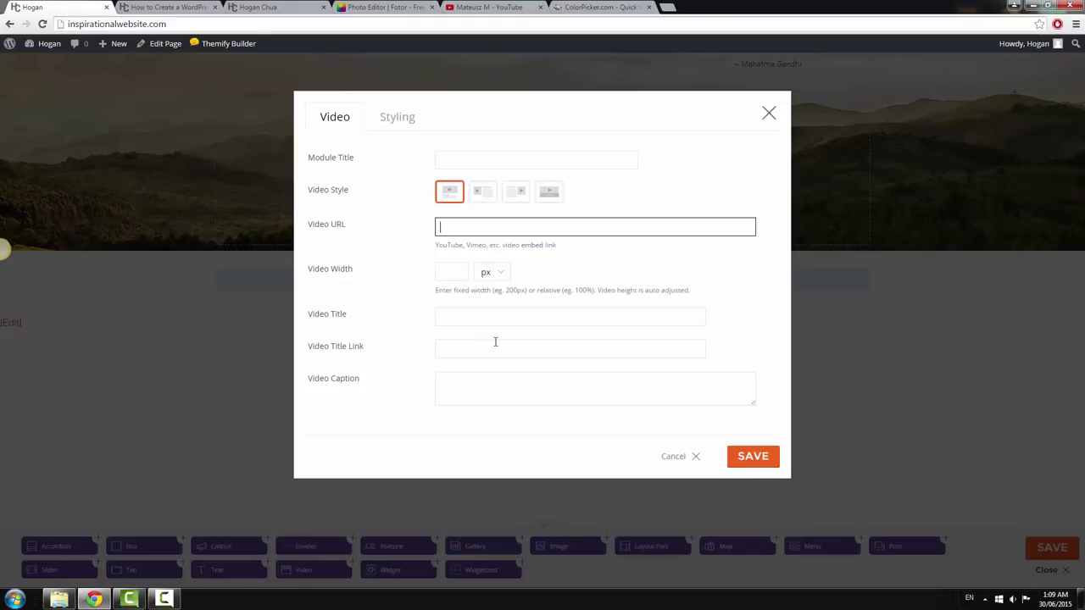
pyautogui.rightClick(443, 229)
pyautogui.click(491, 295)
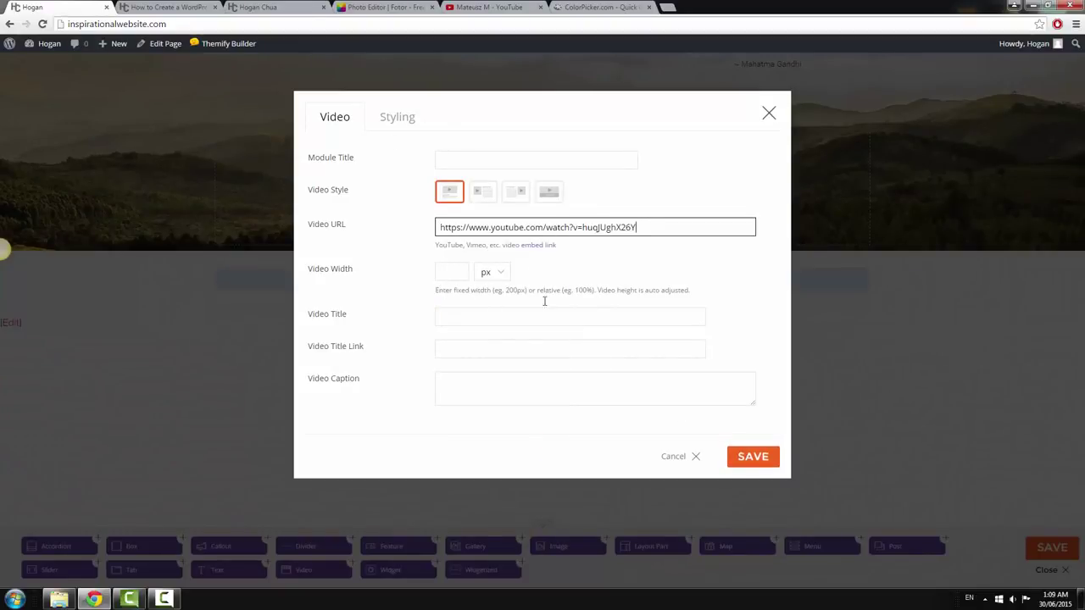
# Step: Save the video module and compare the homepage with the reference site's video row
pyautogui.click(448, 270)
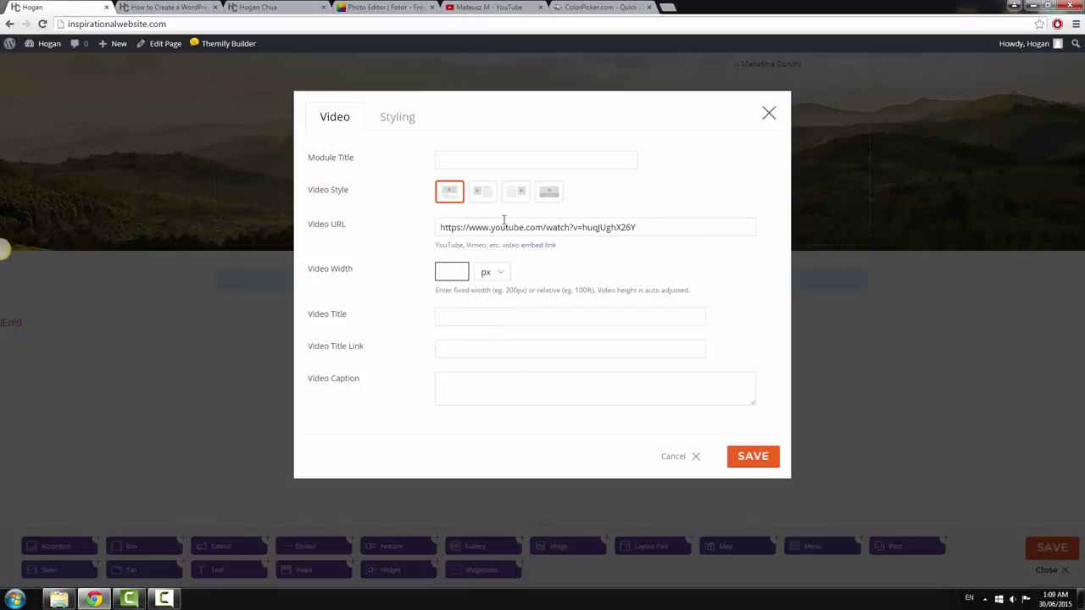
pyautogui.click(754, 459)
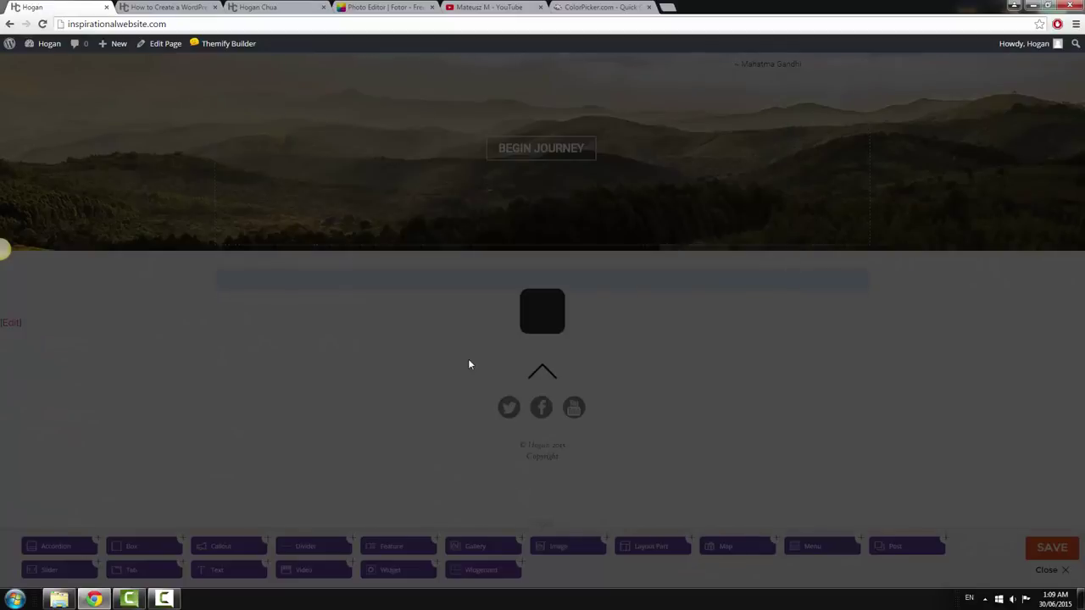
pyautogui.scroll(-3, 470, 364)
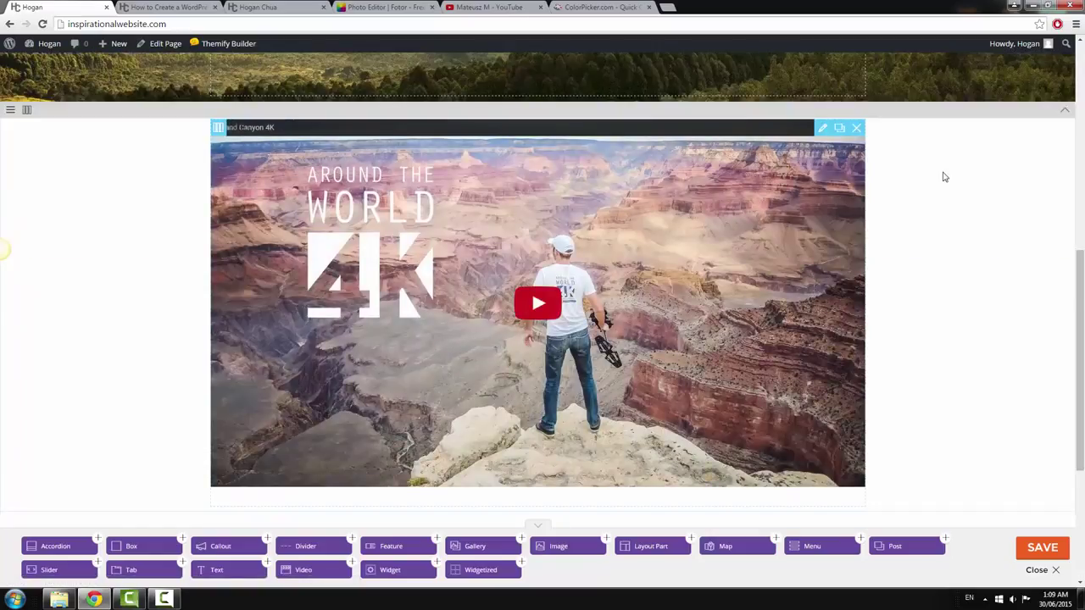
pyautogui.moveTo(1080, 365); pyautogui.dragTo(1080, 374)
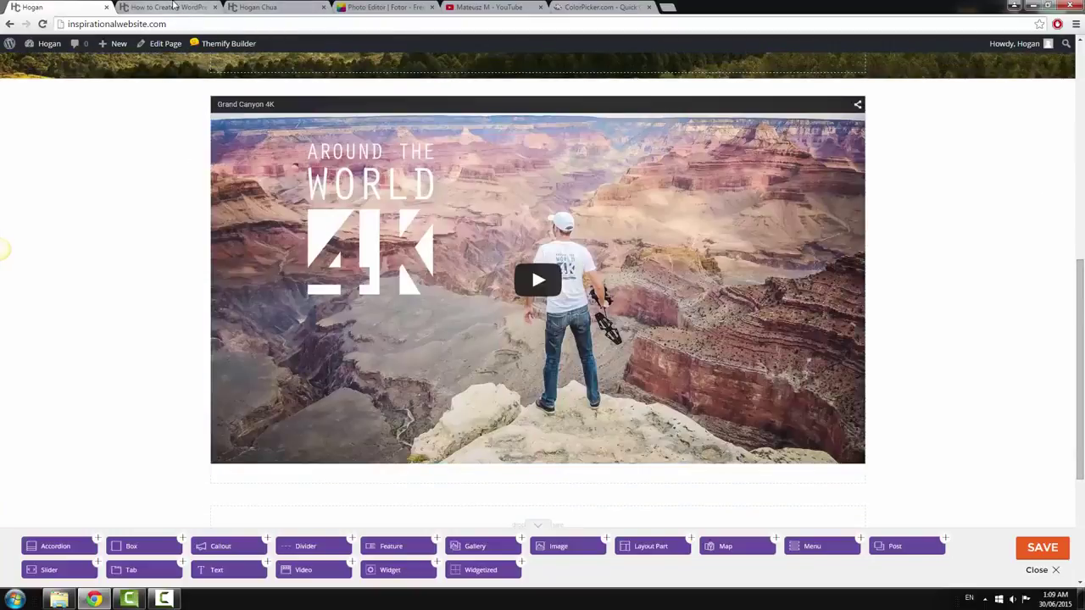
pyautogui.click(169, 7)
pyautogui.click(252, 7)
pyautogui.click(34, 6)
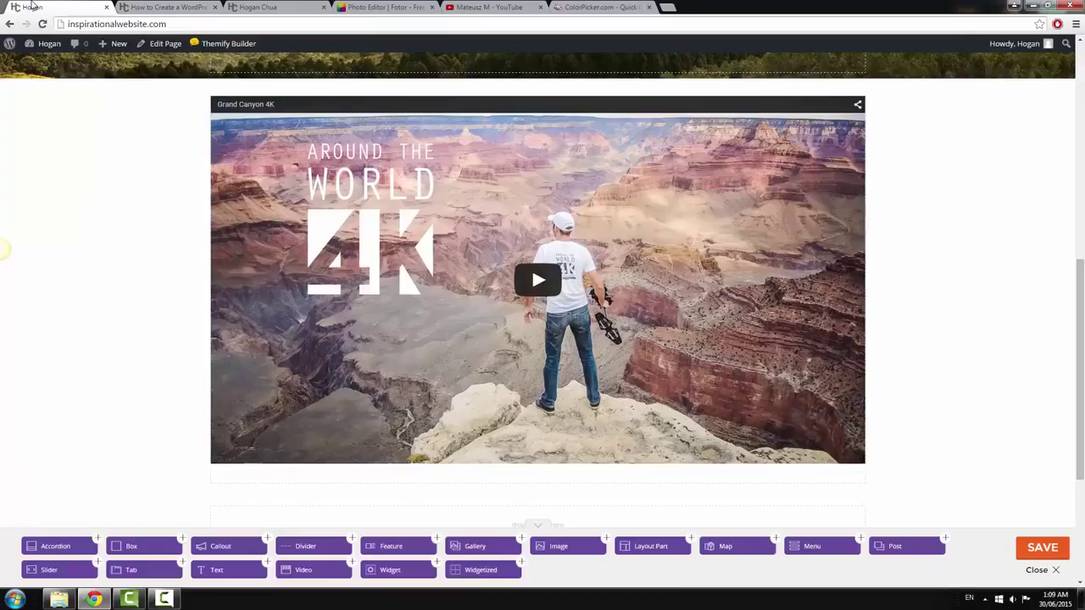
pyautogui.moveTo(8, 89)
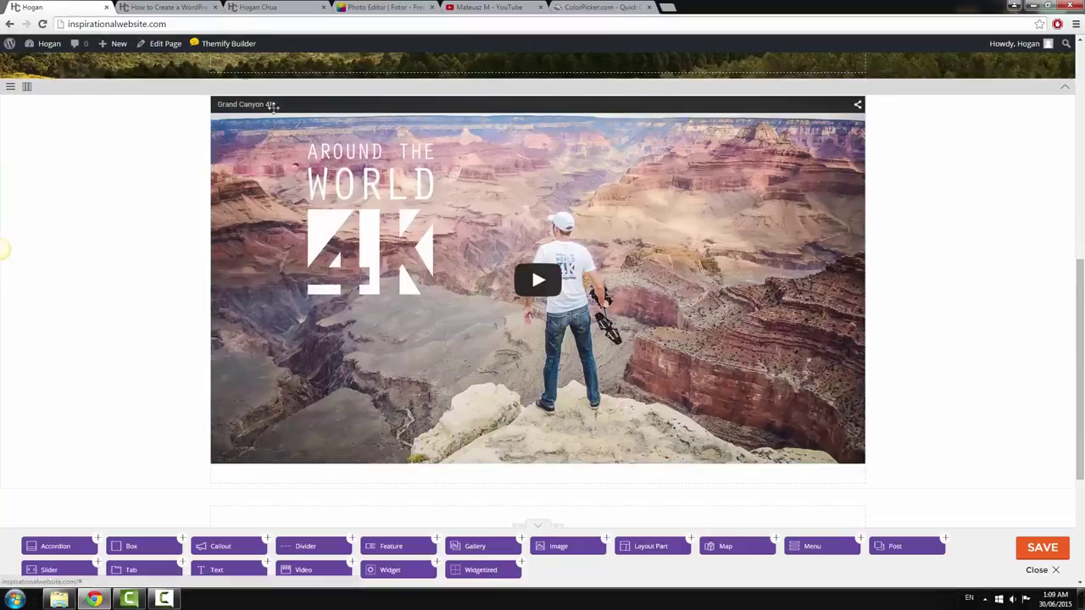
pyautogui.scroll(2, 104, 90)
pyautogui.moveTo(237, 213)
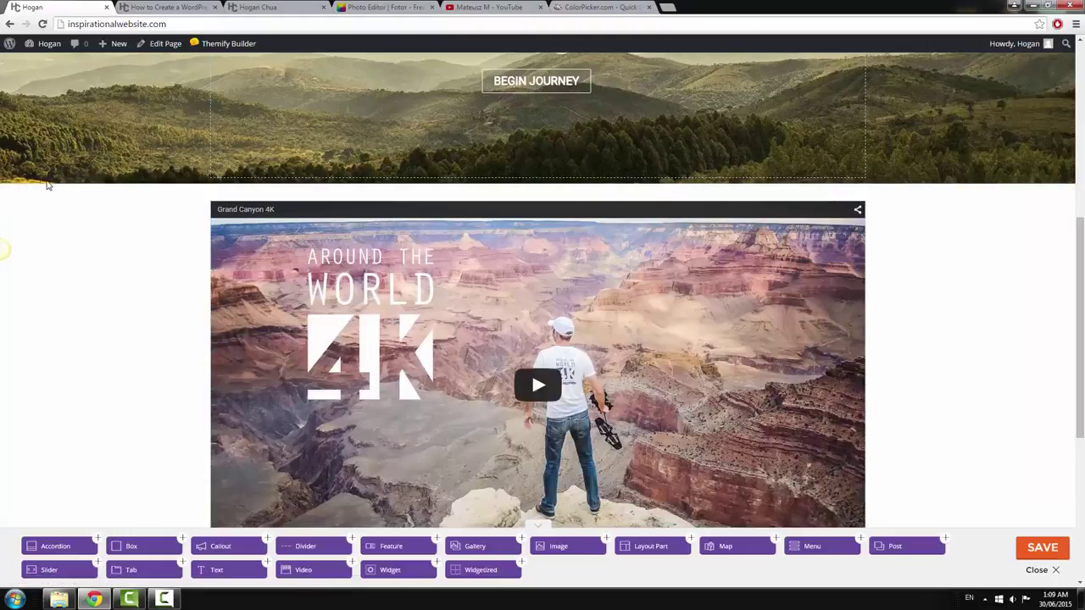
pyautogui.moveTo(34, 188)
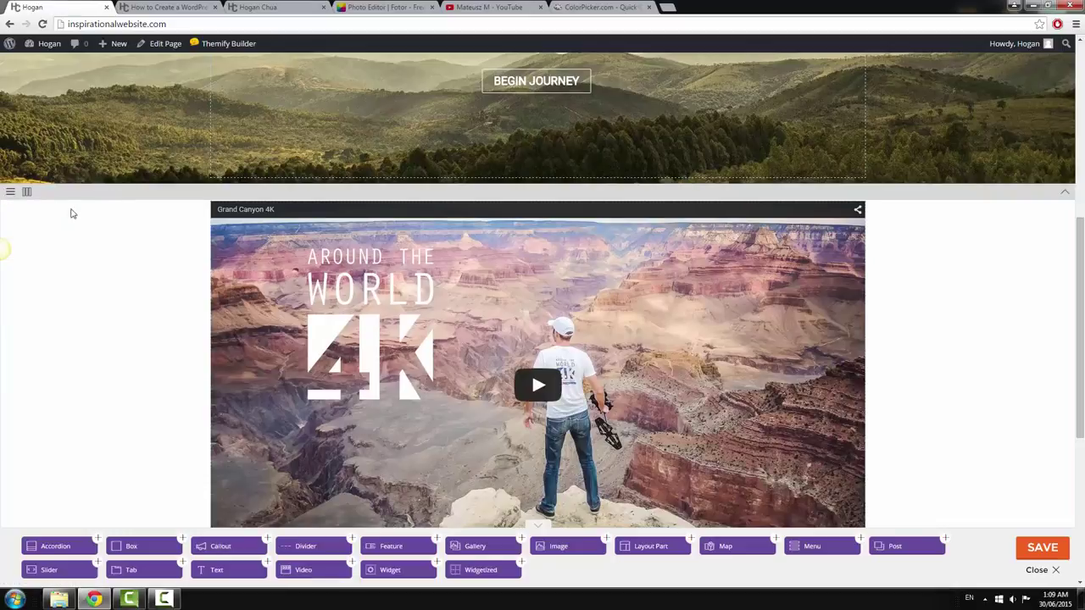
# Step: Set the video row's Row Width to Fullwidth
pyautogui.click(13, 210)
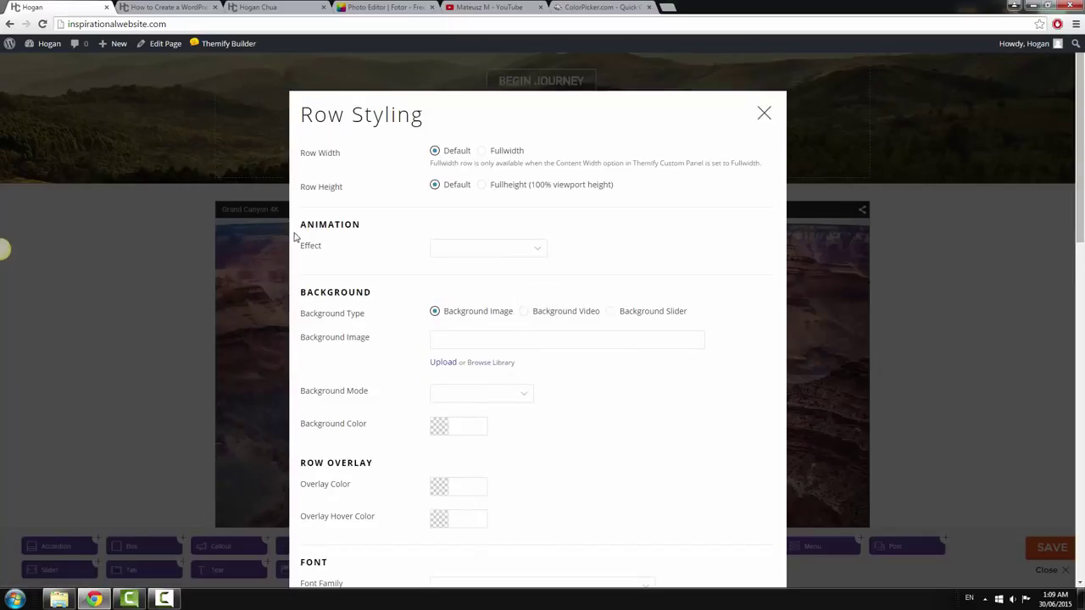
pyautogui.moveTo(340, 153); pyautogui.dragTo(307, 152)
pyautogui.click(481, 152)
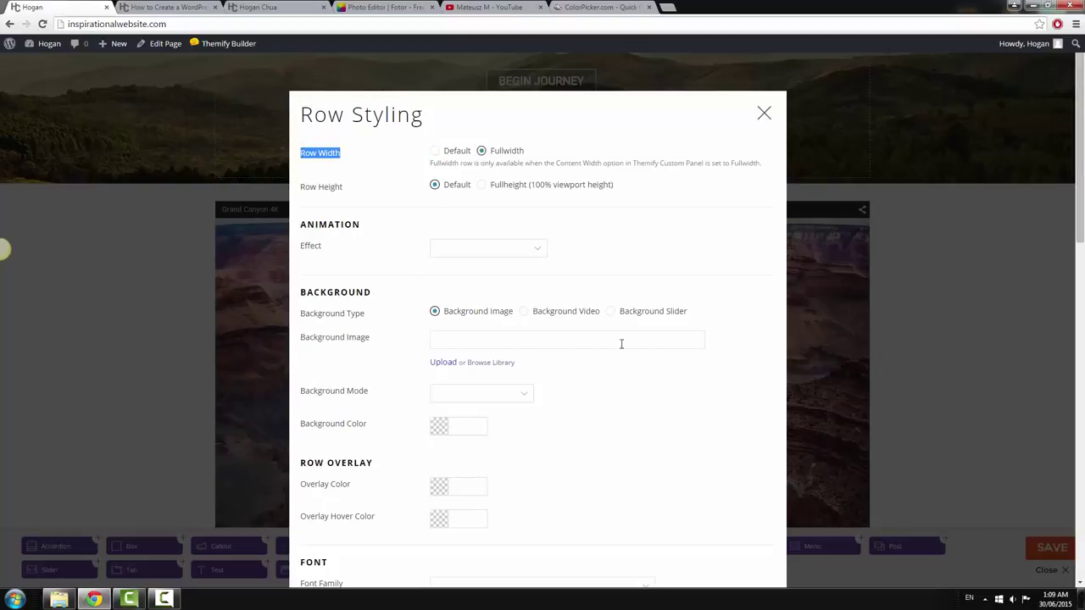
pyautogui.scroll(-11, 621, 343)
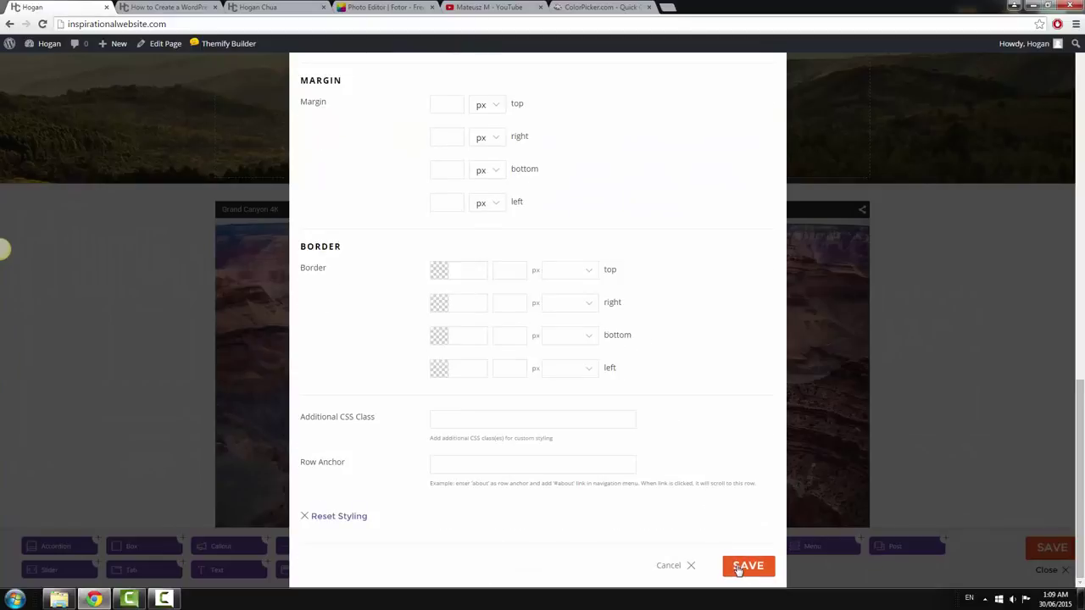
pyautogui.scroll(4, 697, 376)
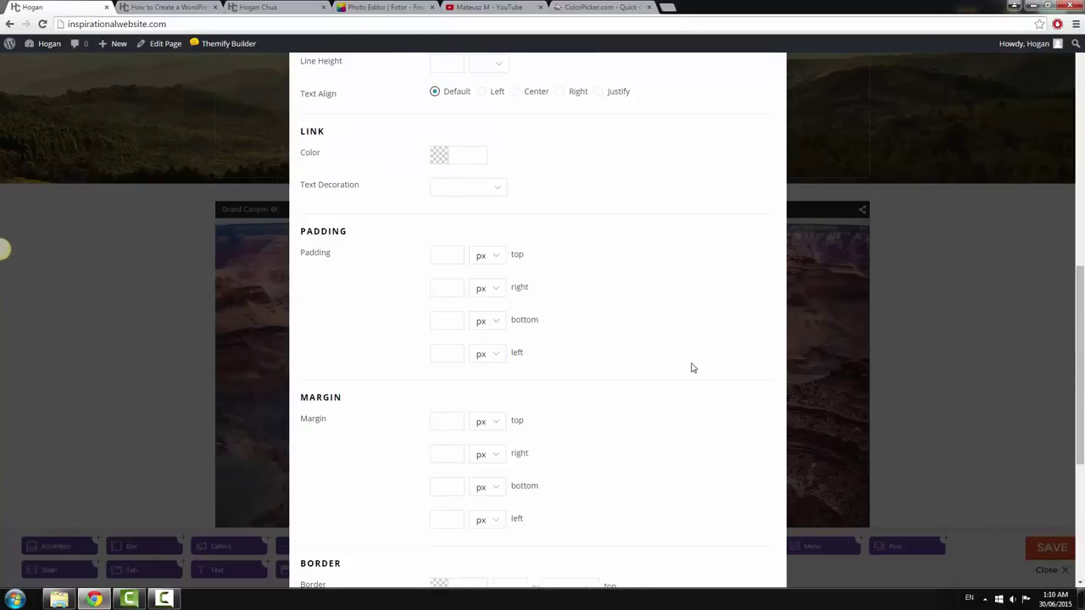
pyautogui.scroll(2, 692, 367)
pyautogui.scroll(2, 677, 357)
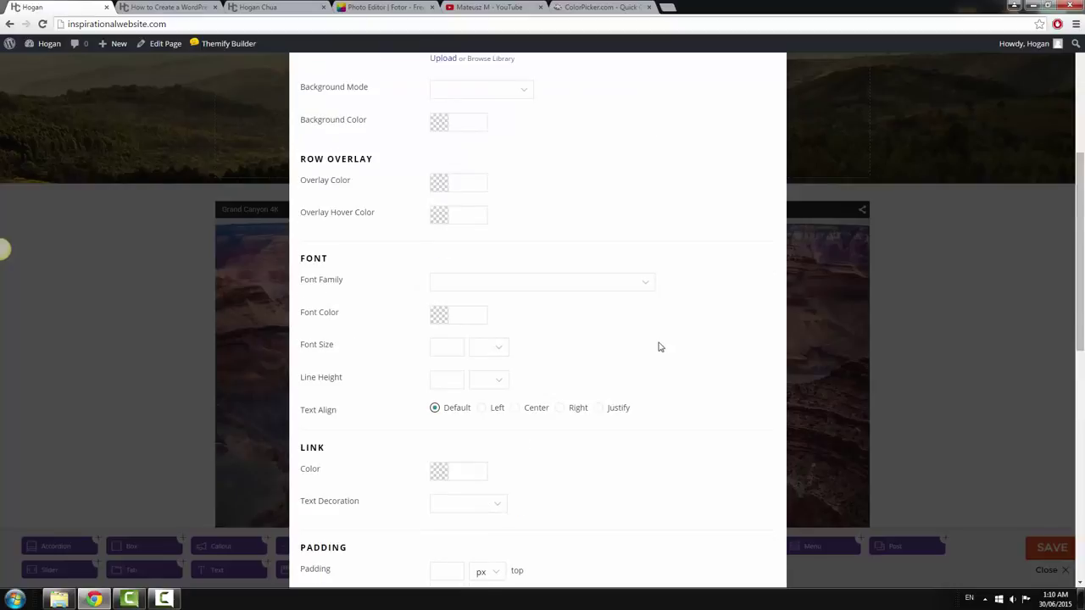
pyautogui.scroll(1, 653, 339)
# Step: Close the row background colour picker without changes and save the row styling
pyautogui.click(439, 230)
pyautogui.moveTo(484, 261); pyautogui.dragTo(276, 380)
pyautogui.click(671, 279)
pyautogui.scroll(-1, 710, 420)
pyautogui.scroll(-3, 710, 420)
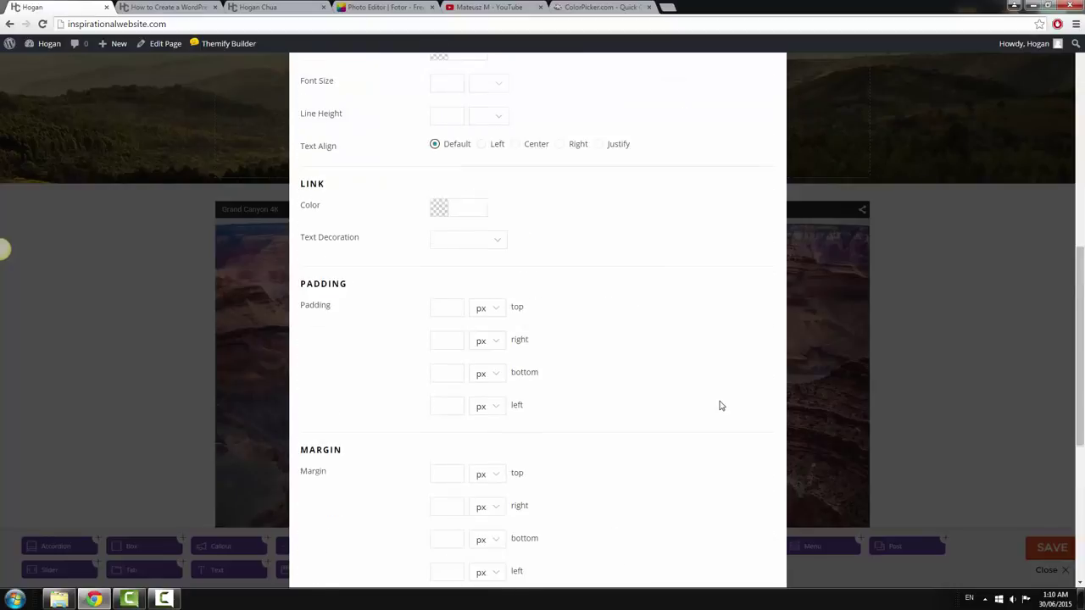
pyautogui.scroll(-4, 720, 406)
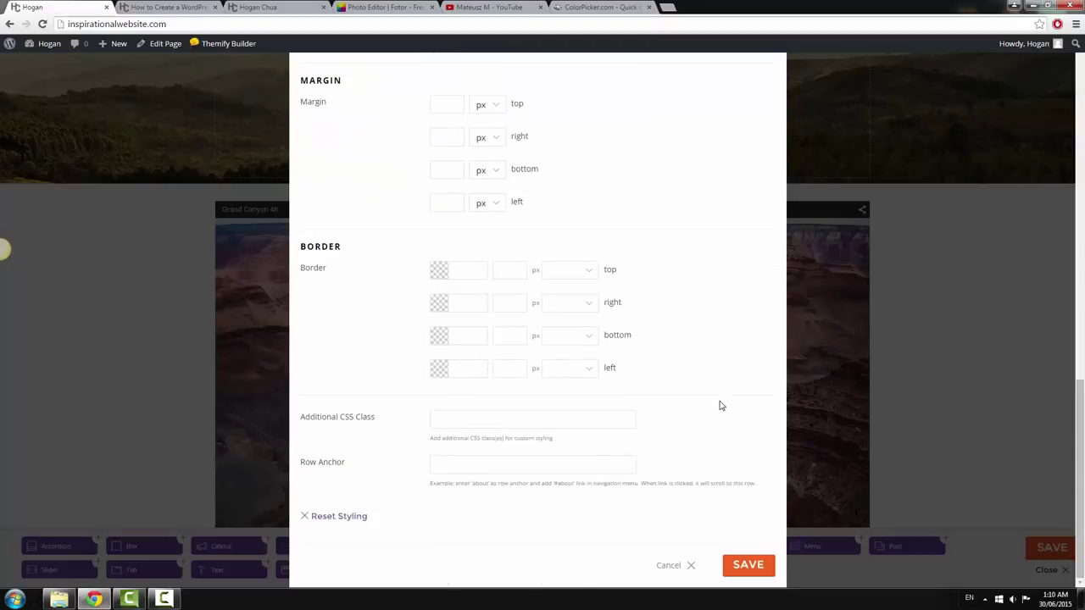
pyautogui.click(750, 564)
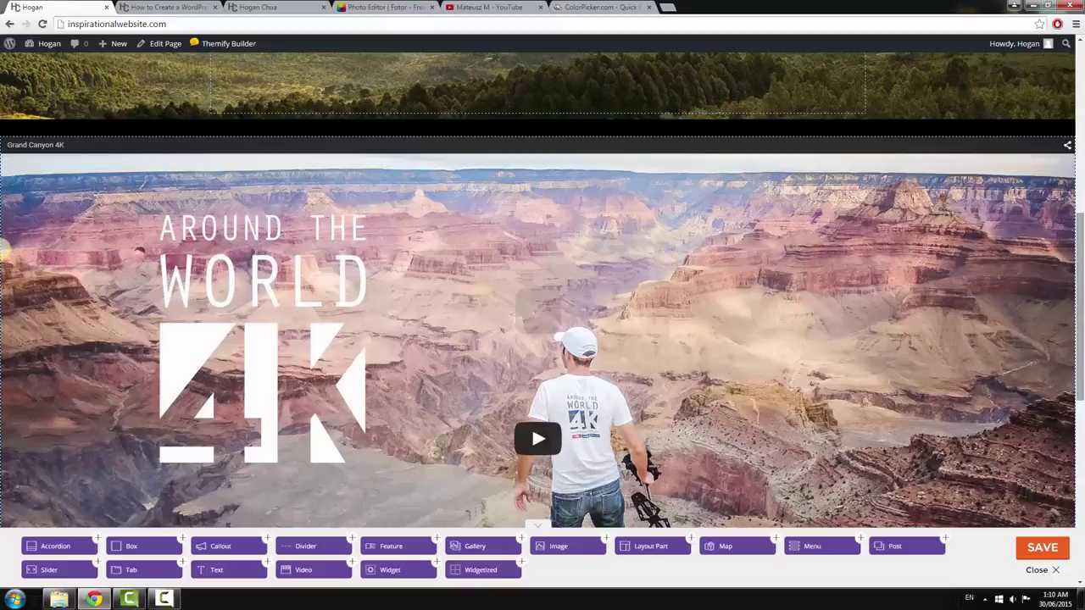
# Step: Open Why Do We Fall on YouTube, pause it, and copy its URL from the address bar
pyautogui.moveTo(1081, 257); pyautogui.dragTo(1083, 346)
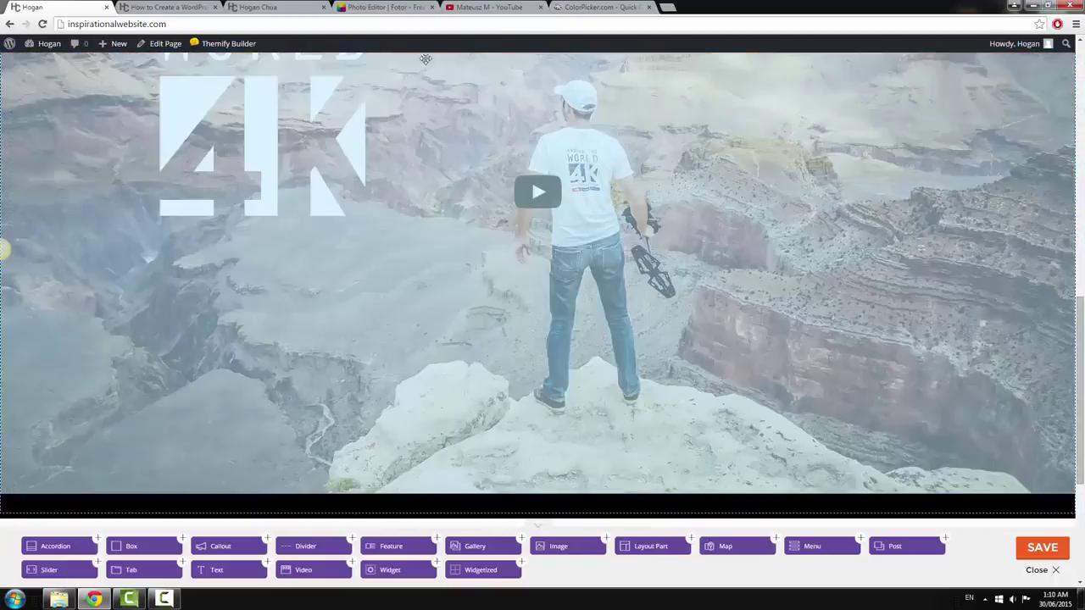
pyautogui.click(485, 6)
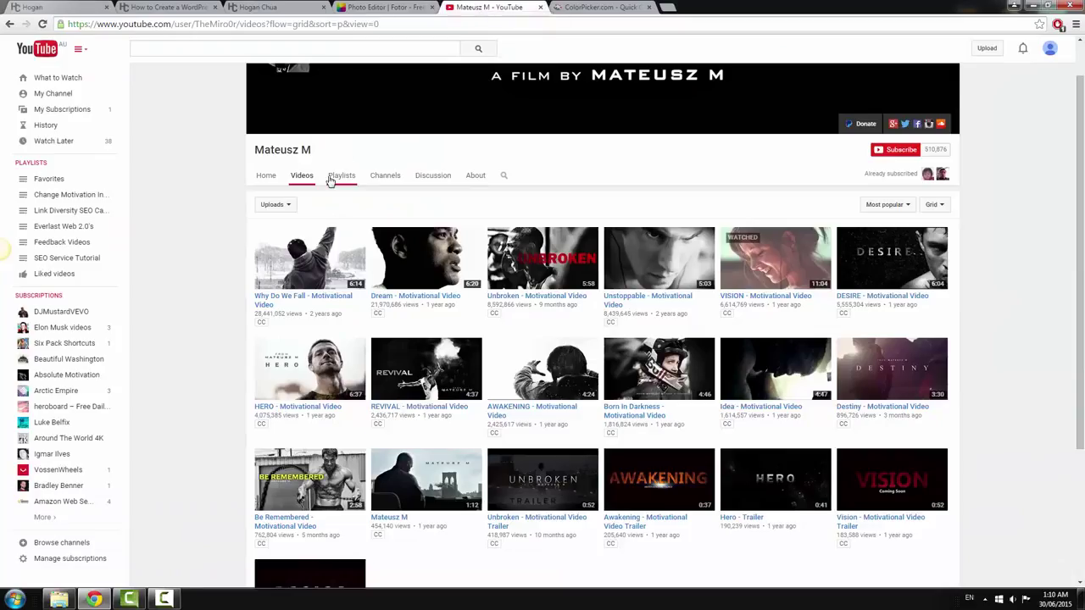
pyautogui.click(310, 264)
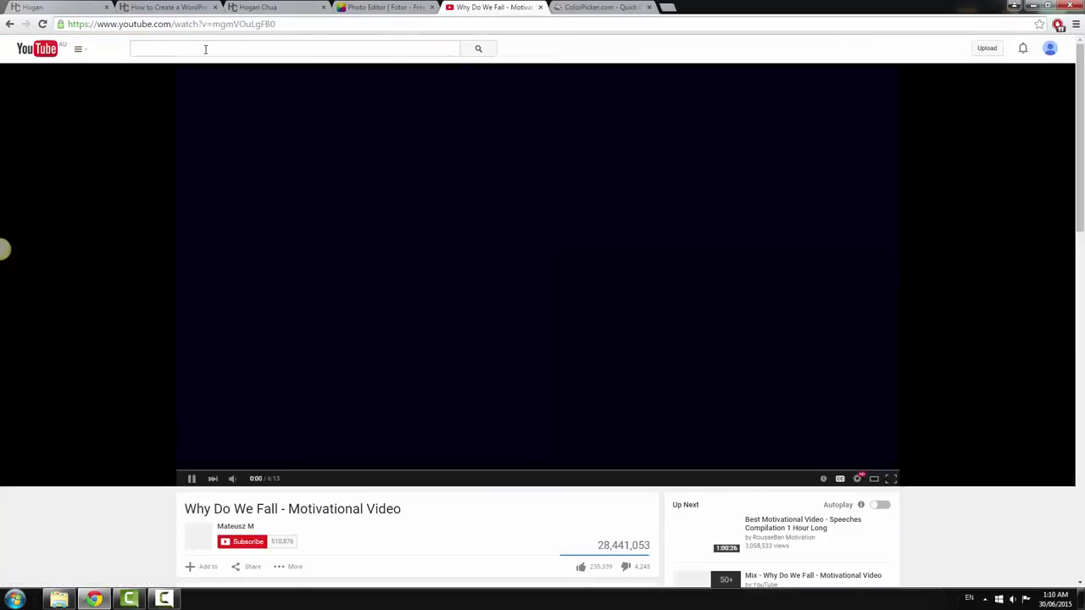
pyautogui.click(191, 478)
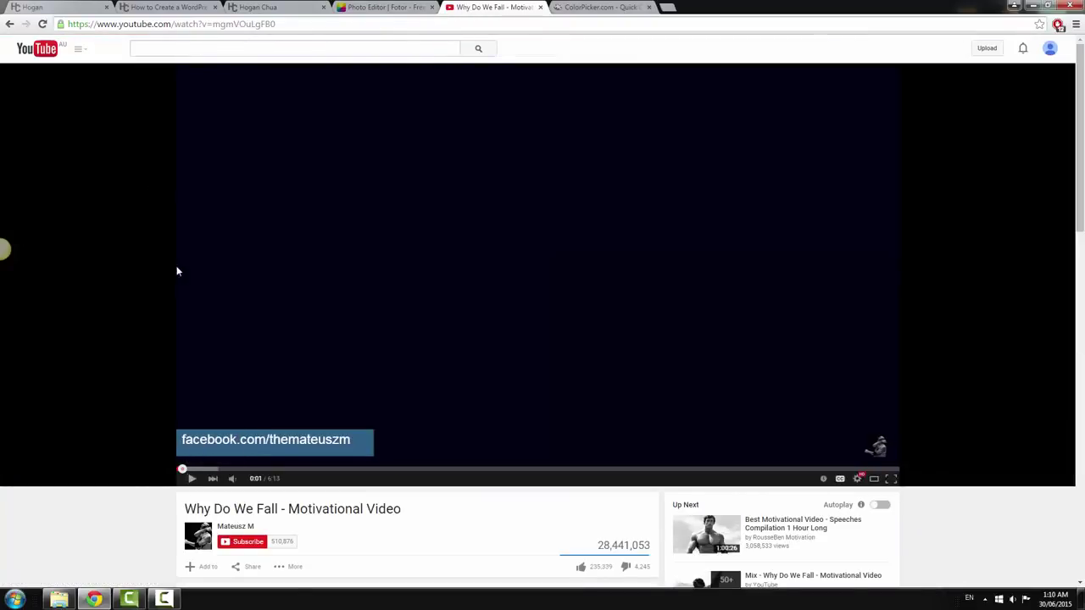
pyautogui.click(139, 25)
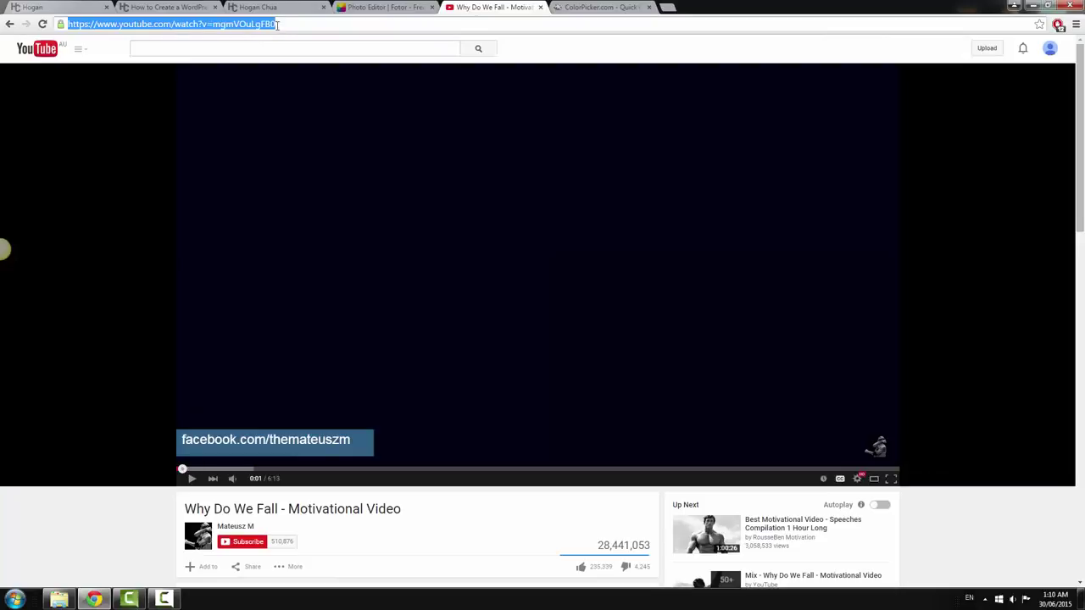
pyautogui.rightClick(222, 24)
pyautogui.click(246, 48)
pyautogui.click(60, 7)
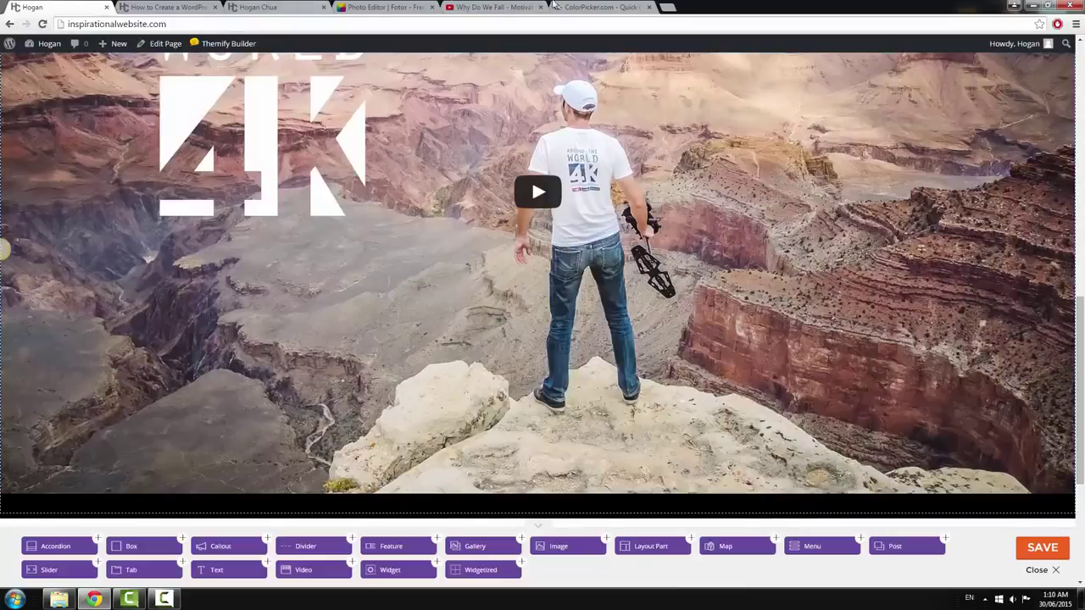
pyautogui.click(500, 8)
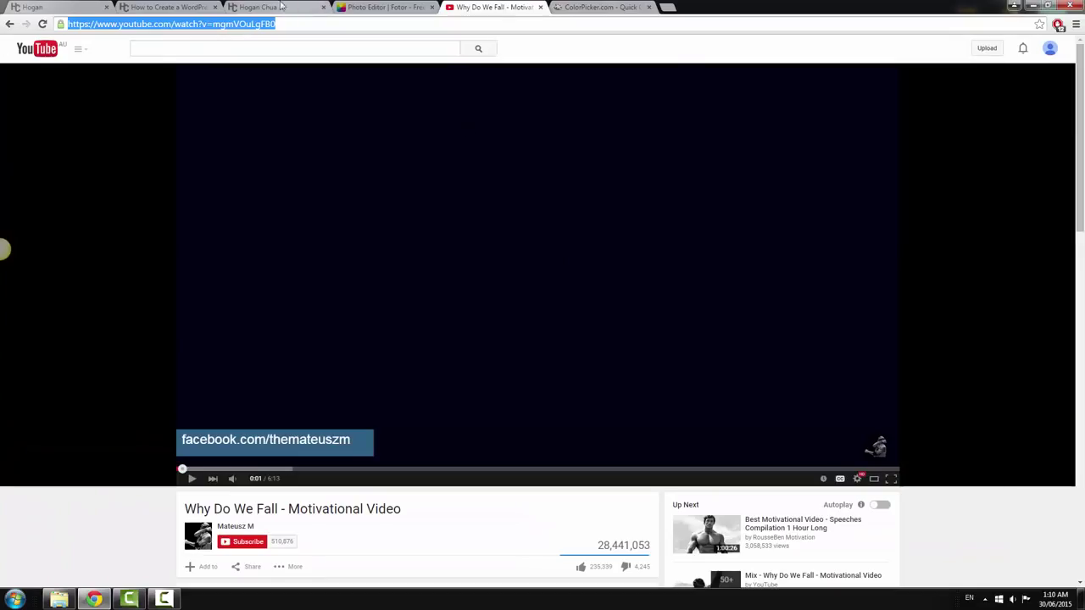
pyautogui.click(78, 7)
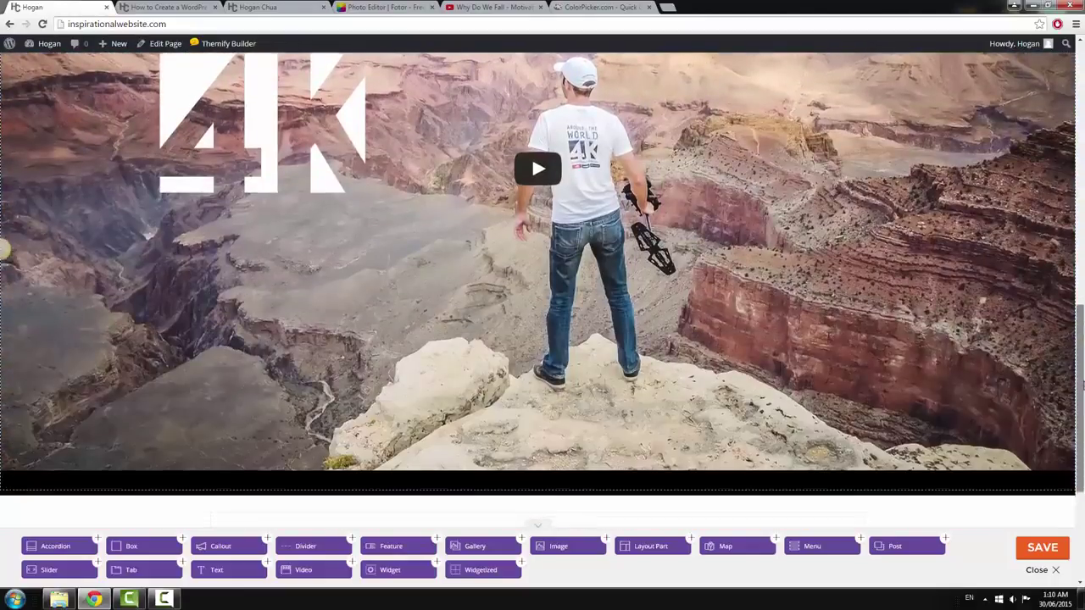
pyautogui.scroll(-3, 560, 227)
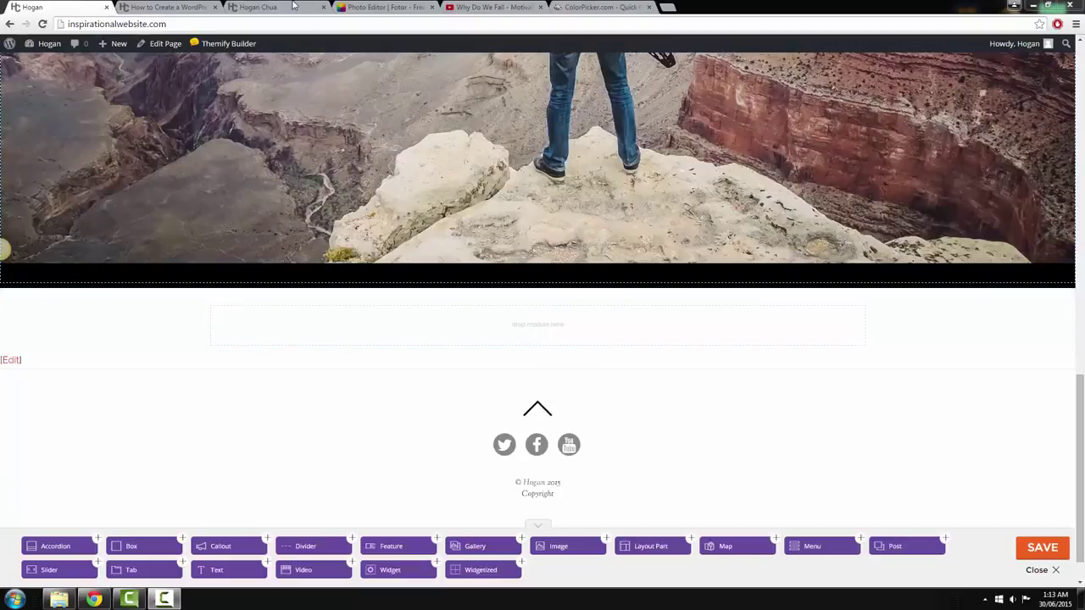
# Step: Check the reference site's footer logos row, then bring up the empty row's menu
pyautogui.click(293, 5)
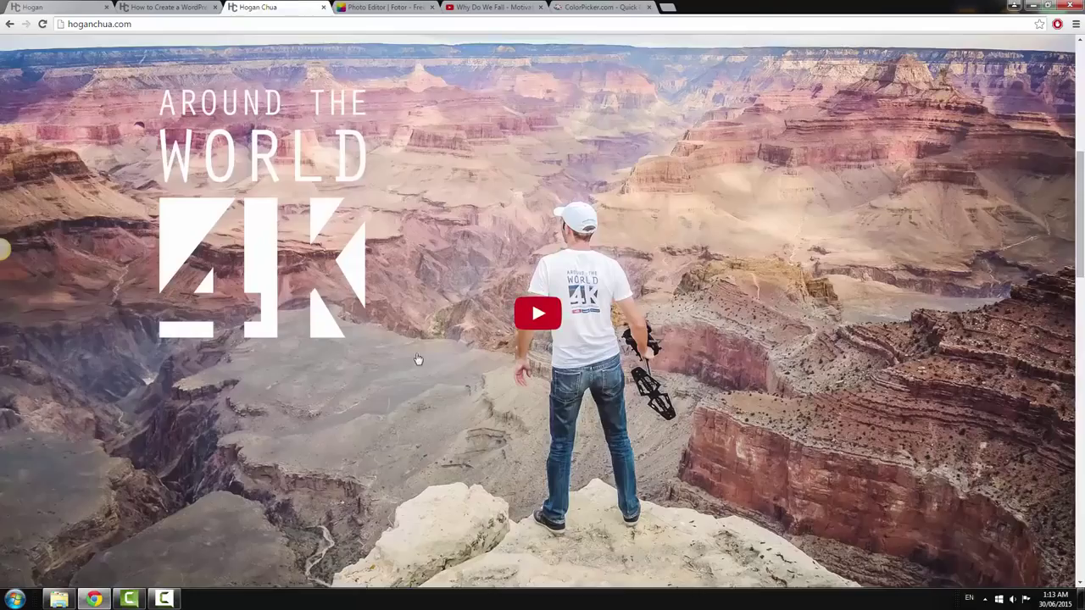
pyautogui.scroll(-9, 416, 358)
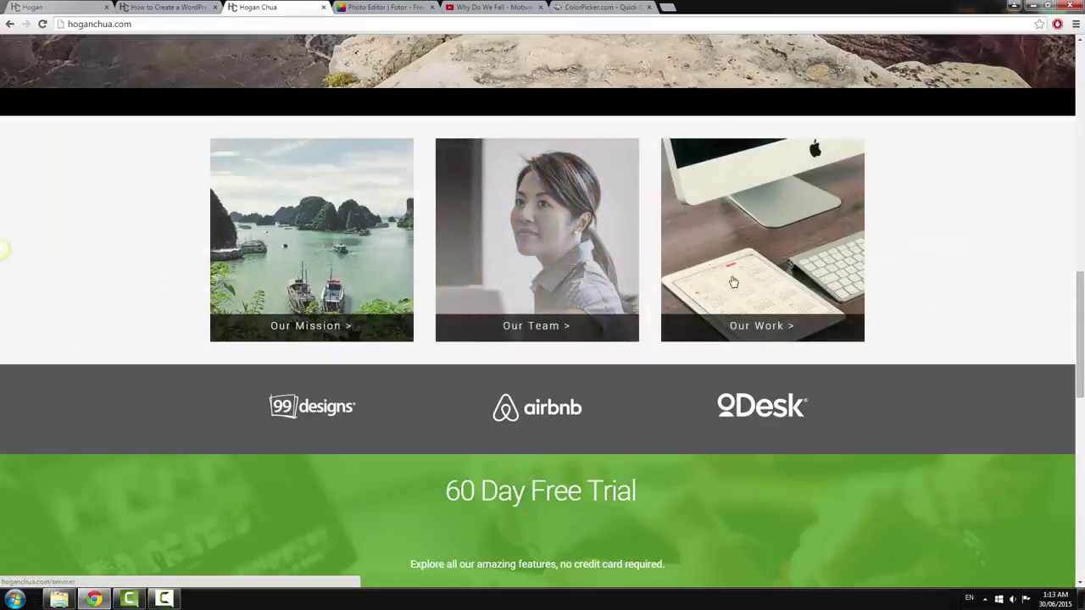
pyautogui.click(41, 6)
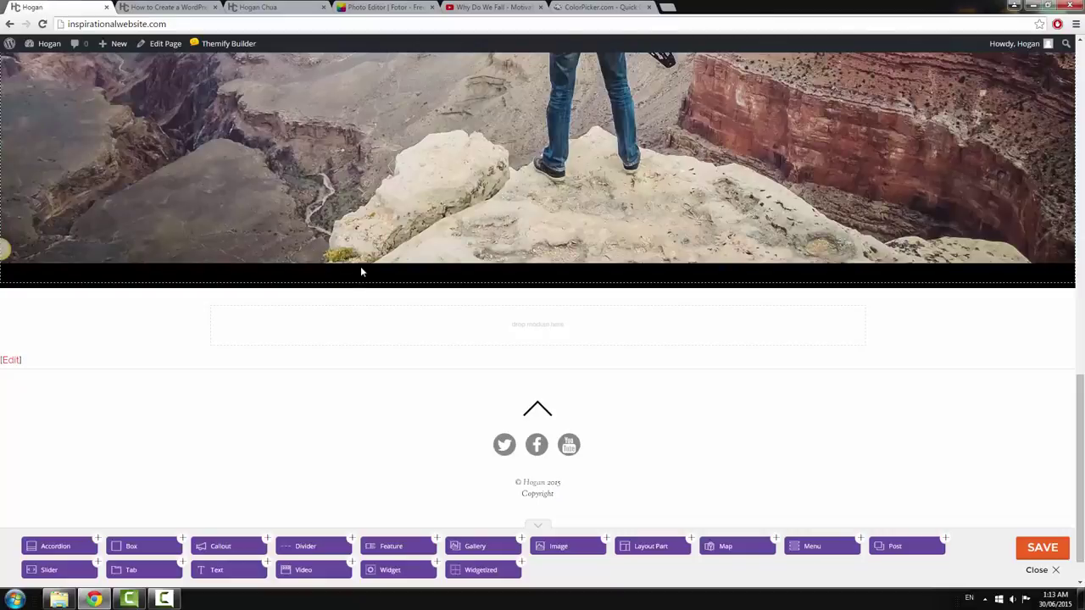
pyautogui.moveTo(10, 296)
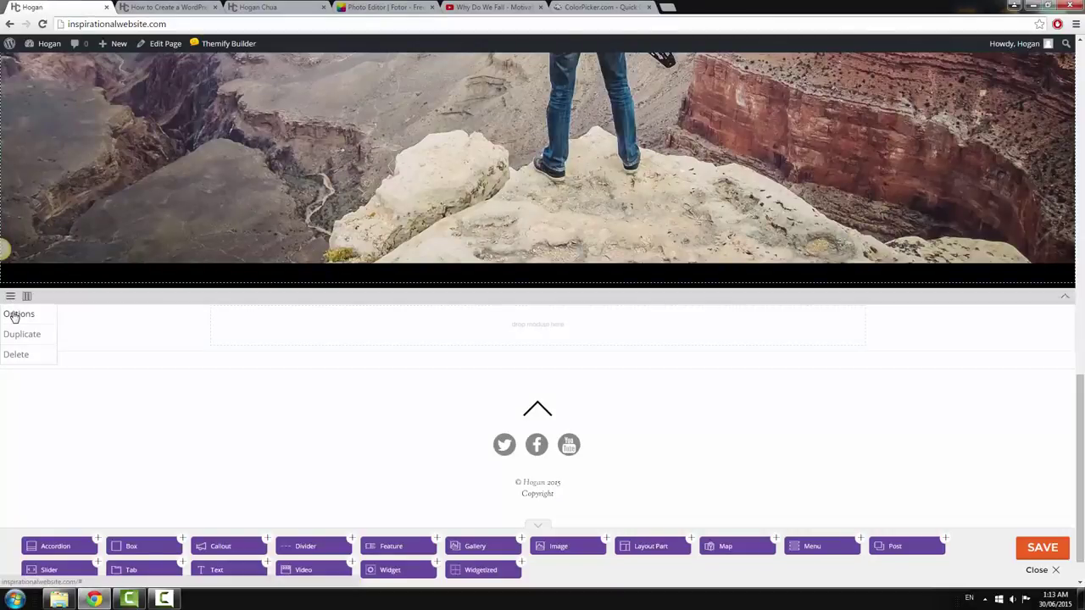
# Step: Give the empty row a fadeIn animation effect
pyautogui.click(15, 315)
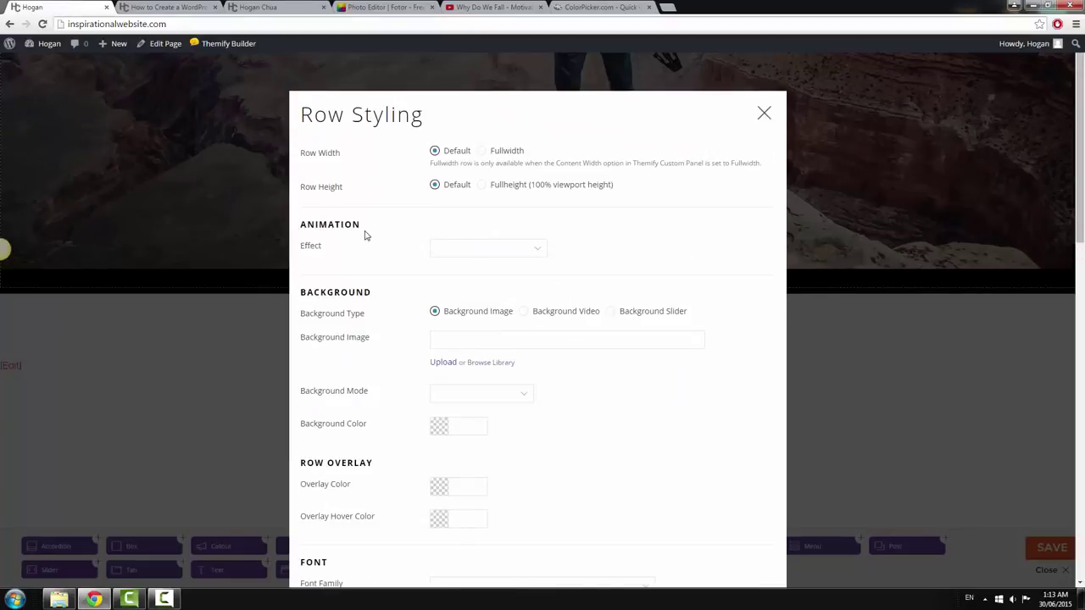
pyautogui.moveTo(366, 236); pyautogui.dragTo(298, 224)
pyautogui.click(457, 248)
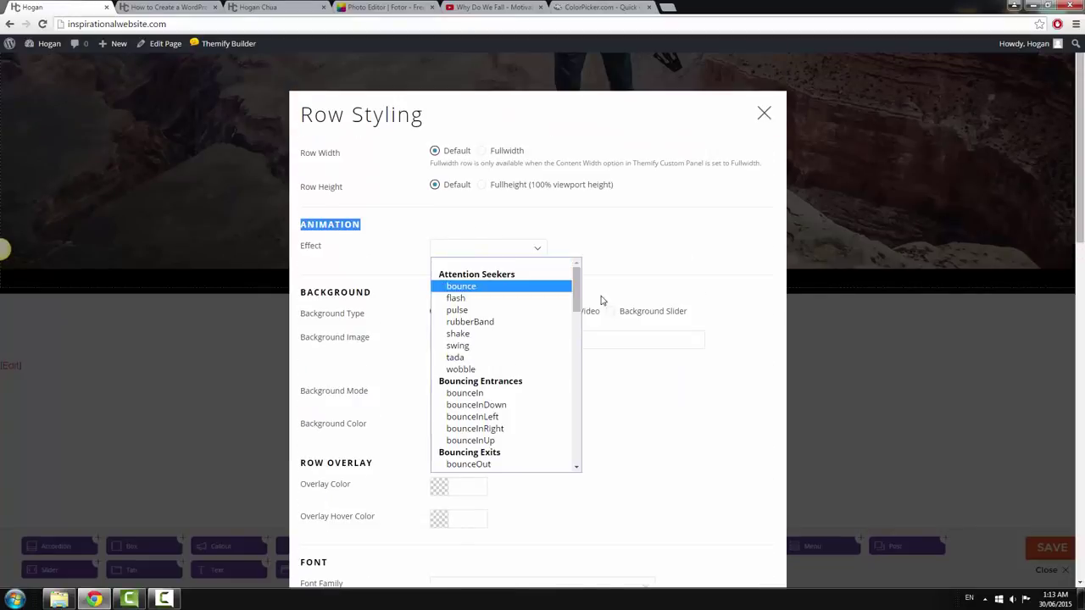
pyautogui.moveTo(573, 290); pyautogui.dragTo(564, 323)
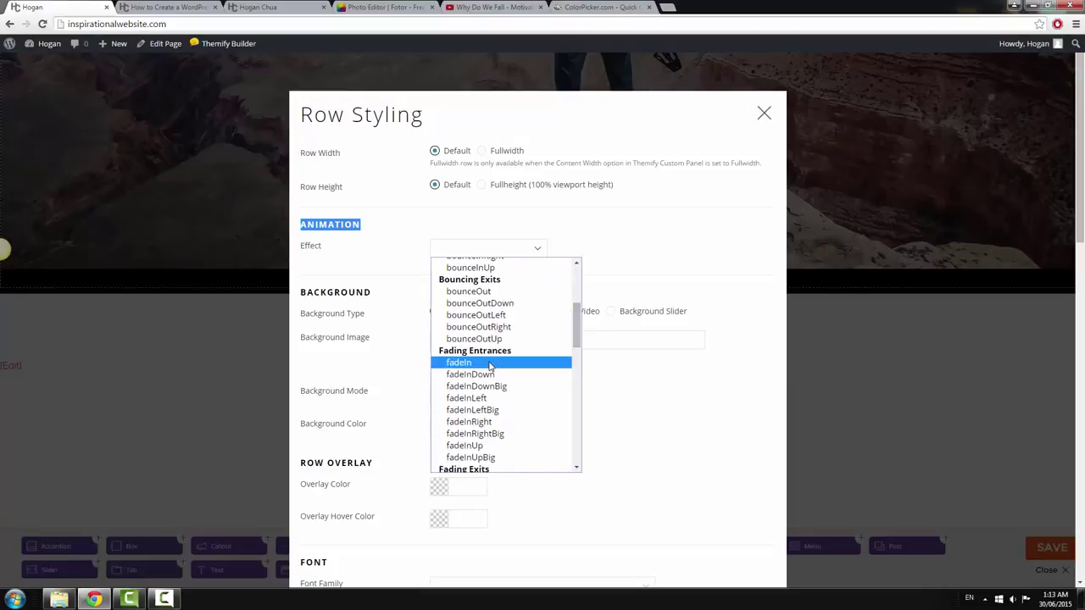
pyautogui.click(489, 365)
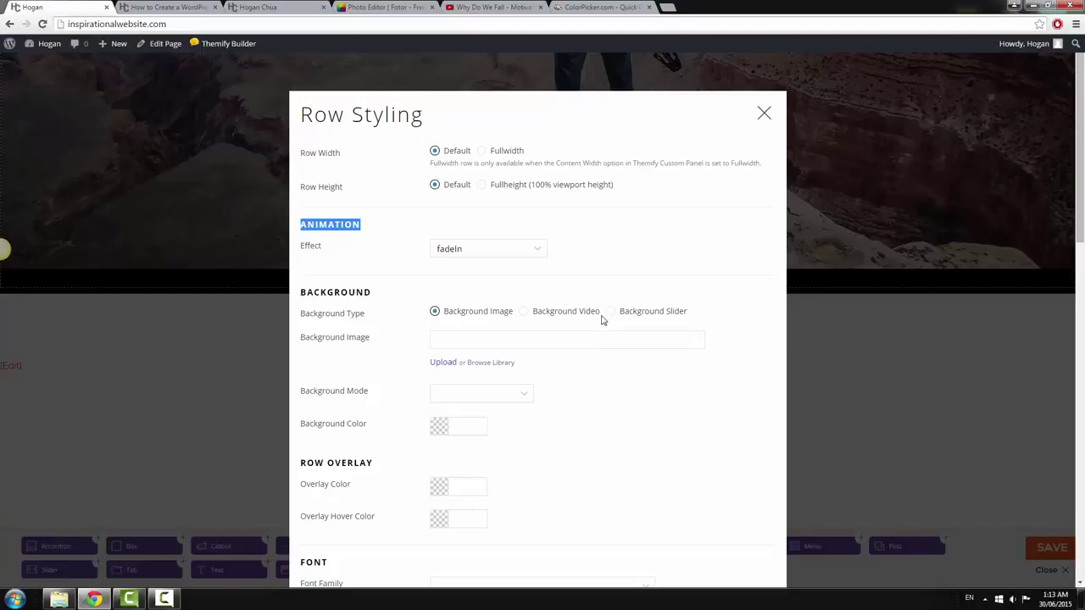
# Step: Set the row background to f6f6f6 with 40 px top and bottom padding, and save
pyautogui.scroll(-2, 607, 265)
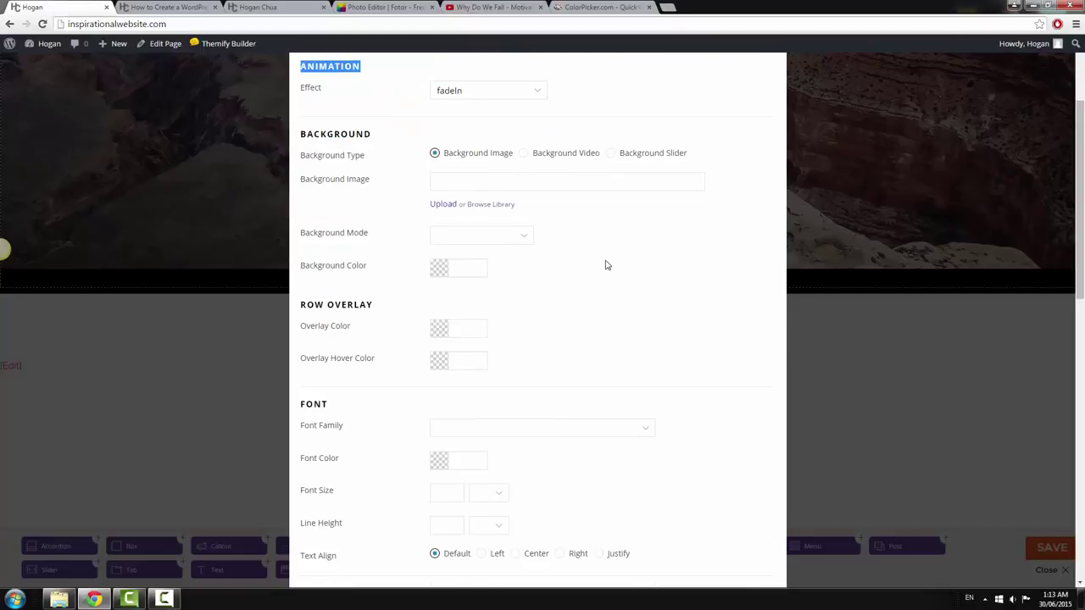
pyautogui.click(455, 269)
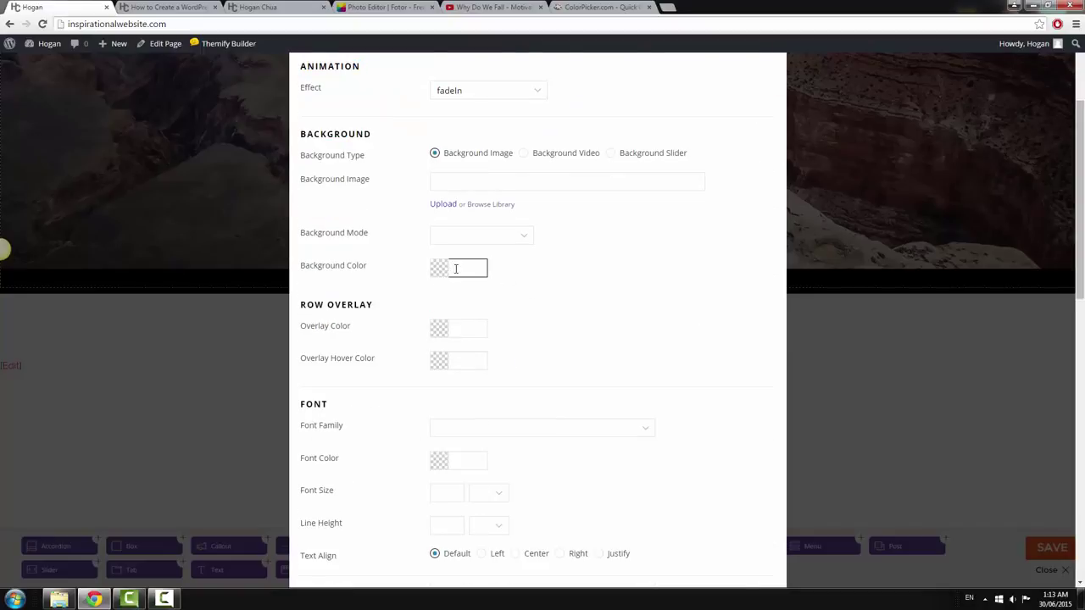
pyautogui.write('f5f6')
pyautogui.write('f6f6f6')
pyautogui.scroll(-2, 619, 280)
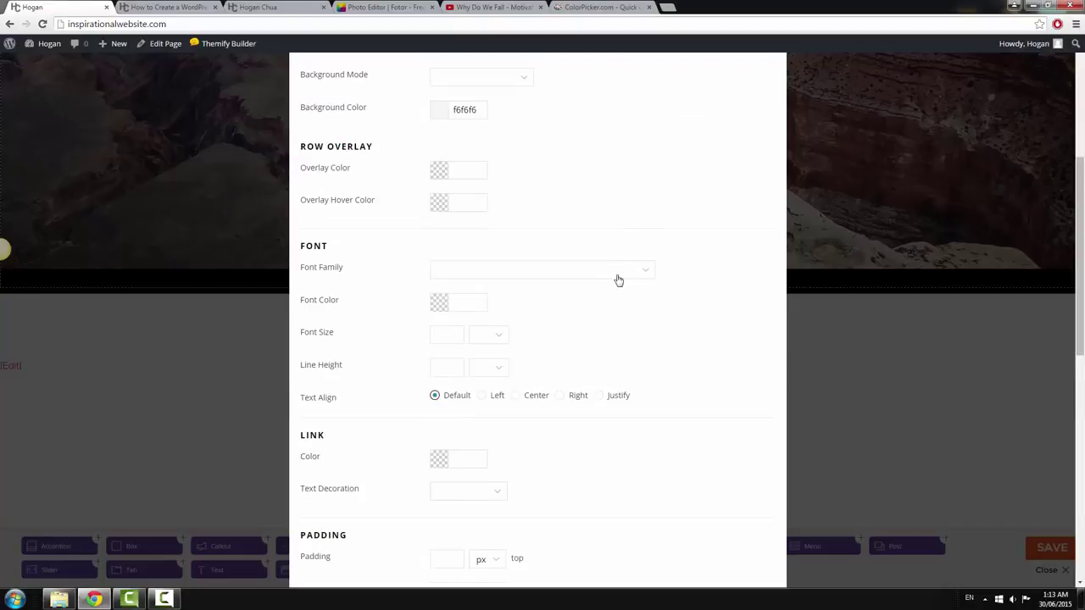
pyautogui.scroll(-1, 444, 351)
pyautogui.click(440, 460)
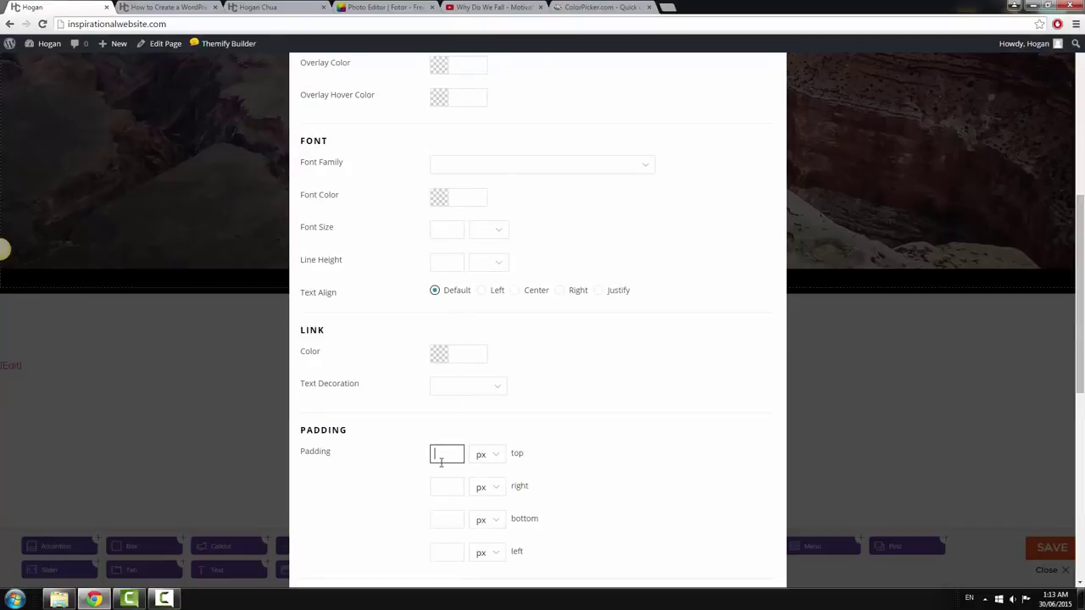
pyautogui.write('40')
pyautogui.click(449, 520)
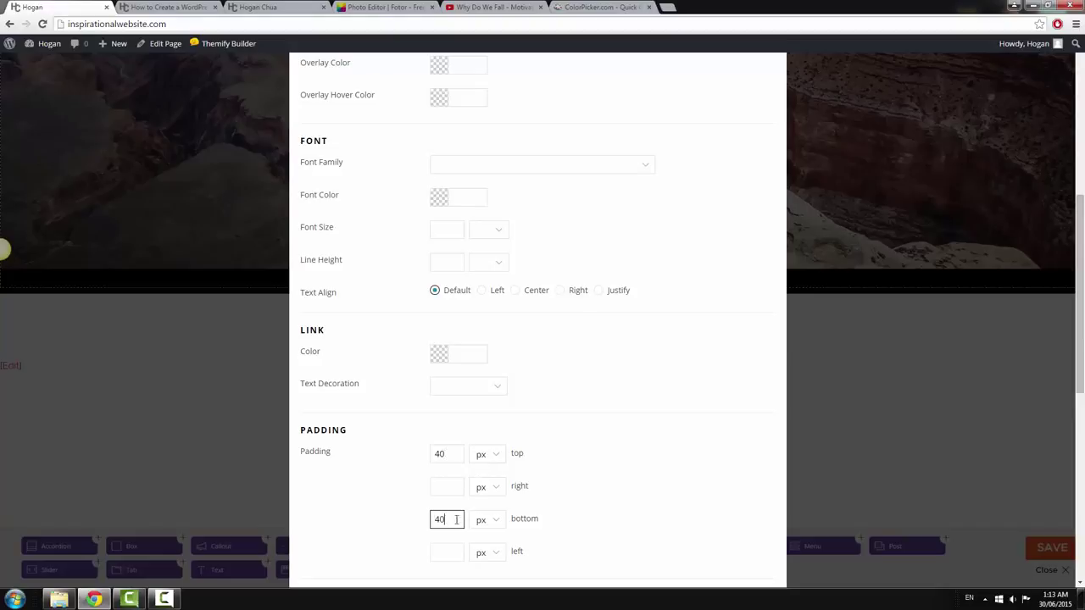
pyautogui.scroll(-6, 641, 428)
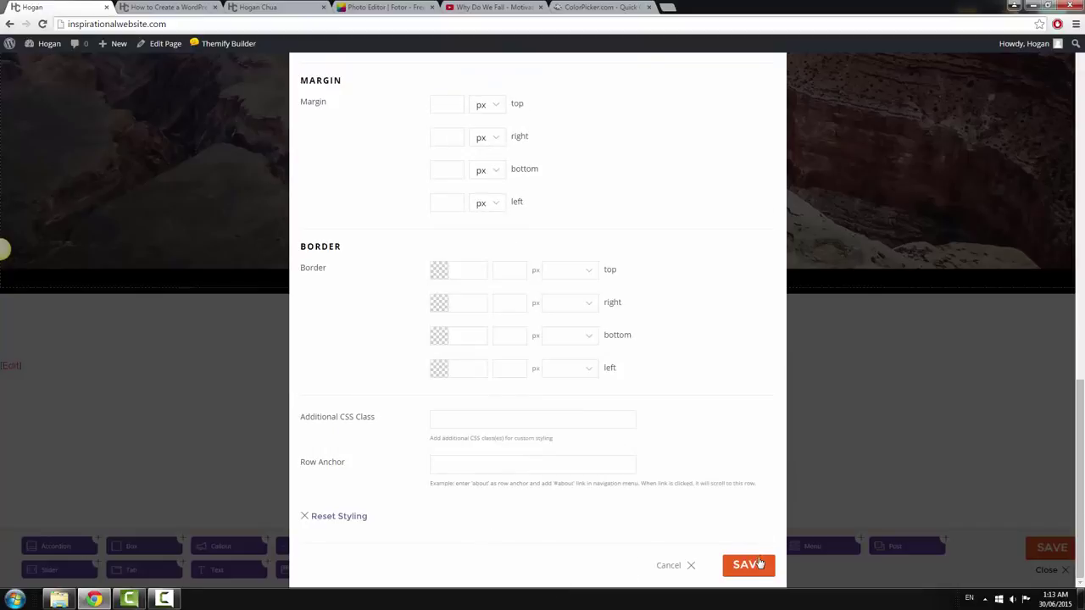
pyautogui.click(748, 565)
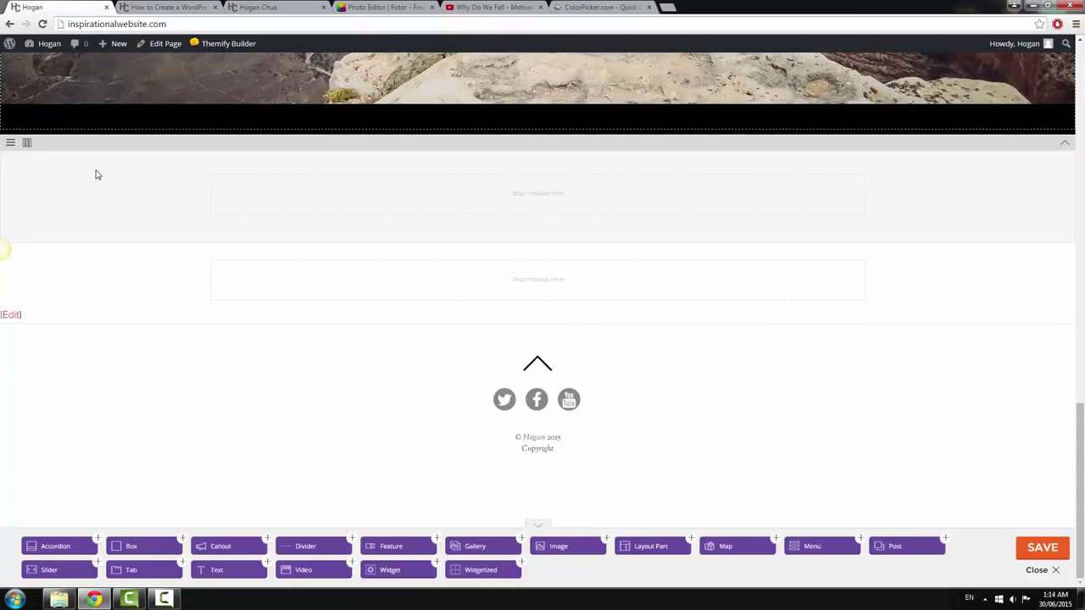
# Step: Split the grey row into three columns and add a fourth-style Image module to column one
pyautogui.moveTo(26, 146)
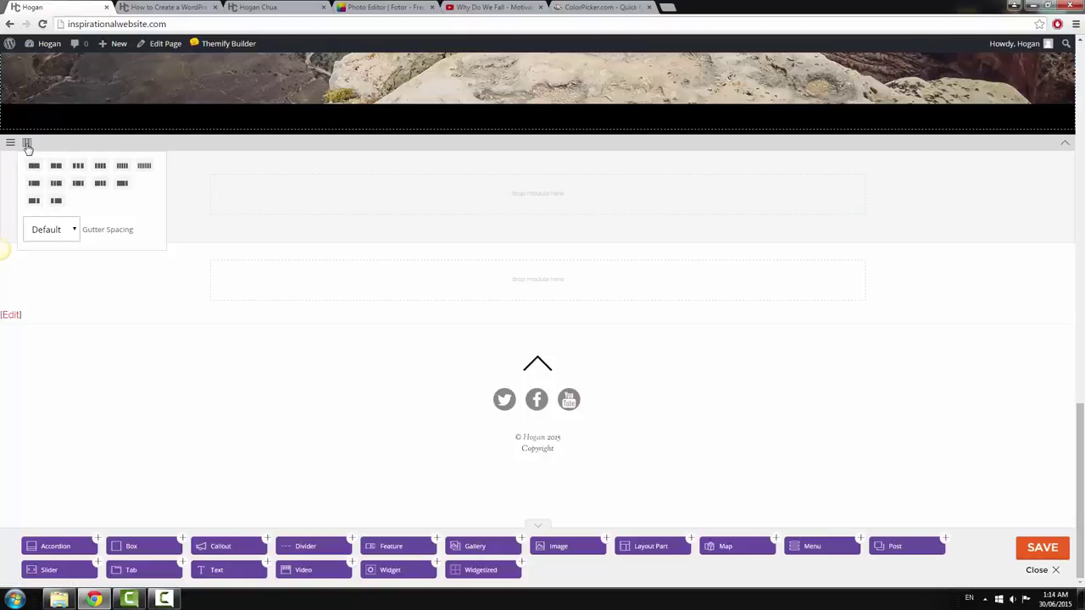
pyautogui.click(77, 167)
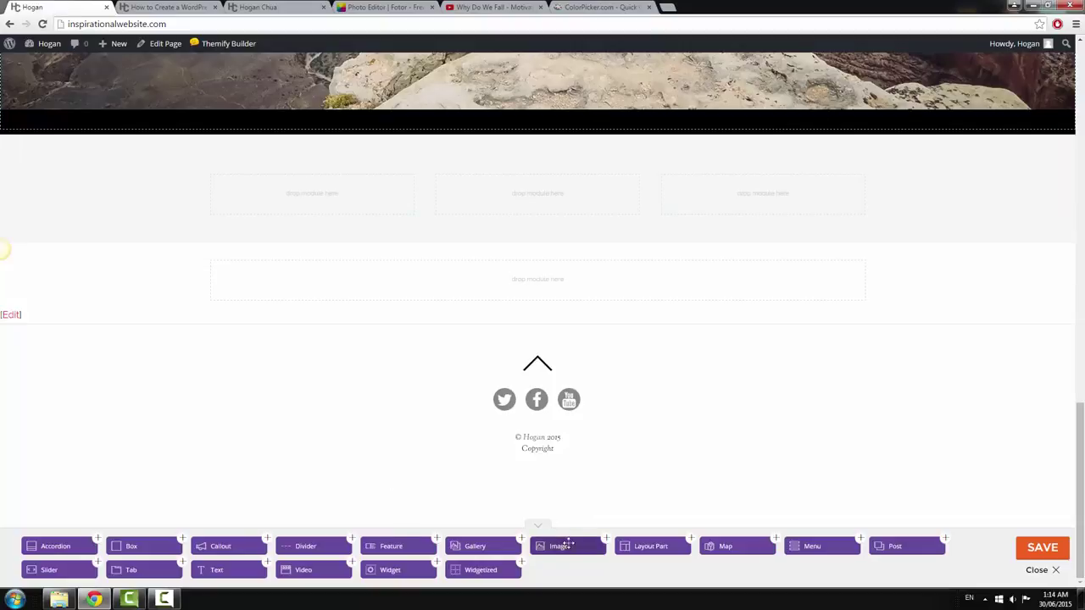
pyautogui.moveTo(566, 546); pyautogui.dragTo(285, 211)
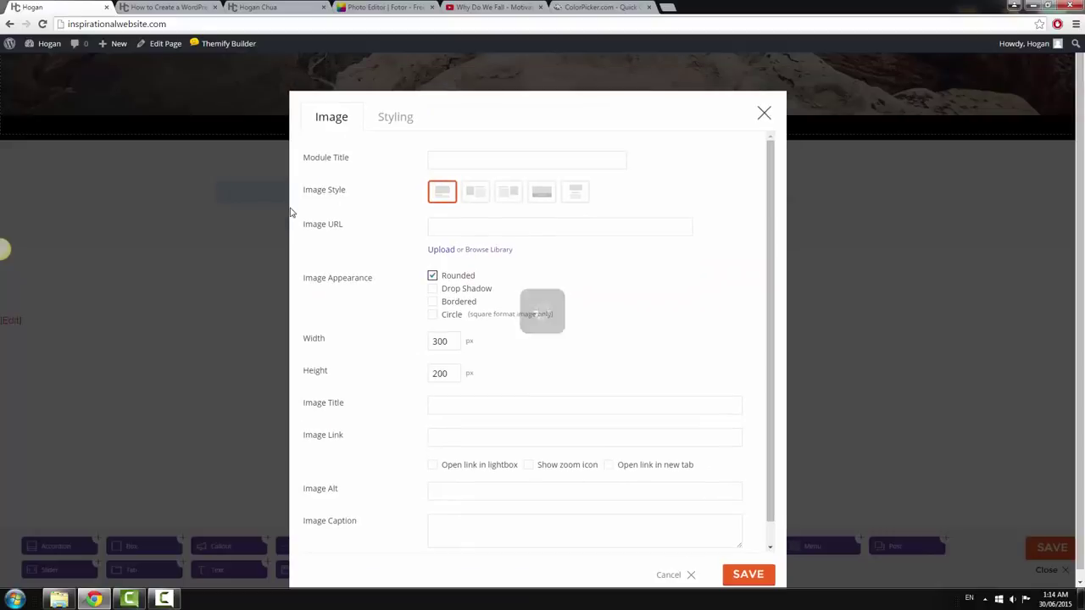
pyautogui.click(544, 194)
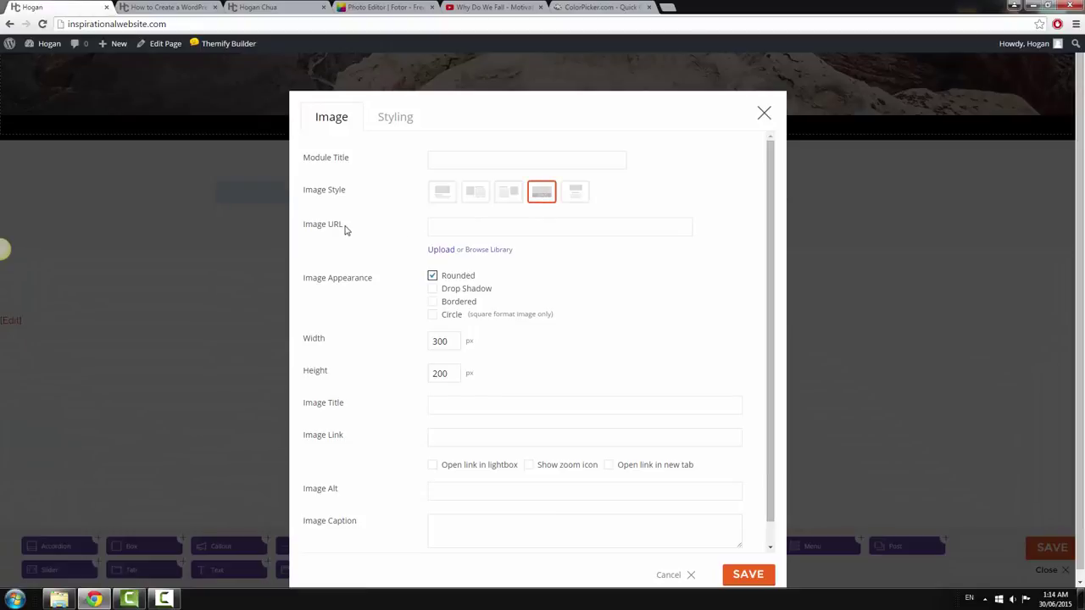
pyautogui.moveTo(346, 229); pyautogui.dragTo(304, 227)
pyautogui.click(667, 8)
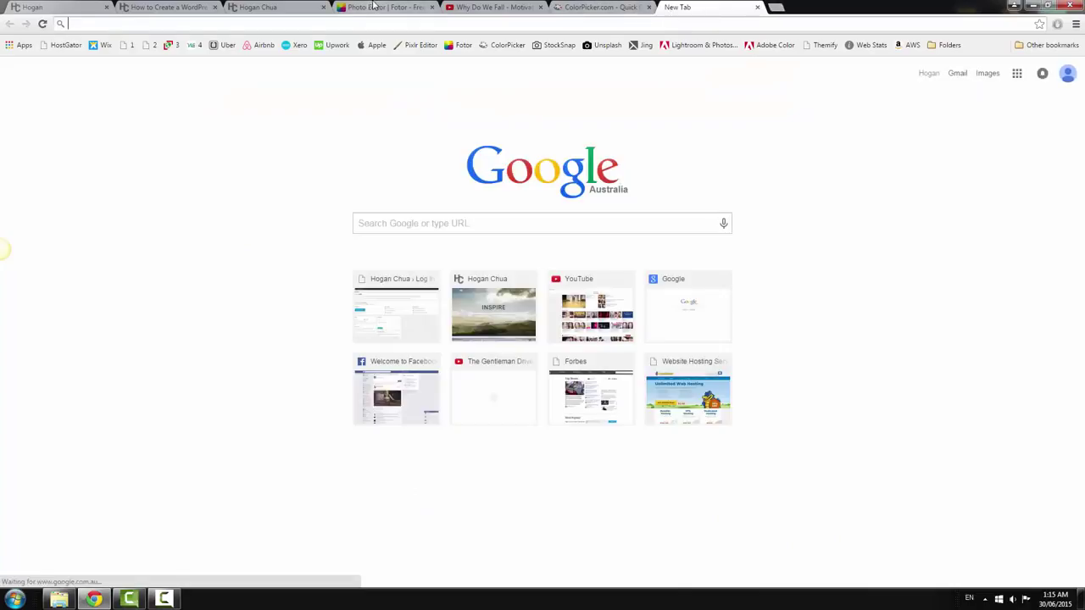
# Step: Open DIY - Feature Image in Fotor and resize it to 600 px wide
pyautogui.click(377, 7)
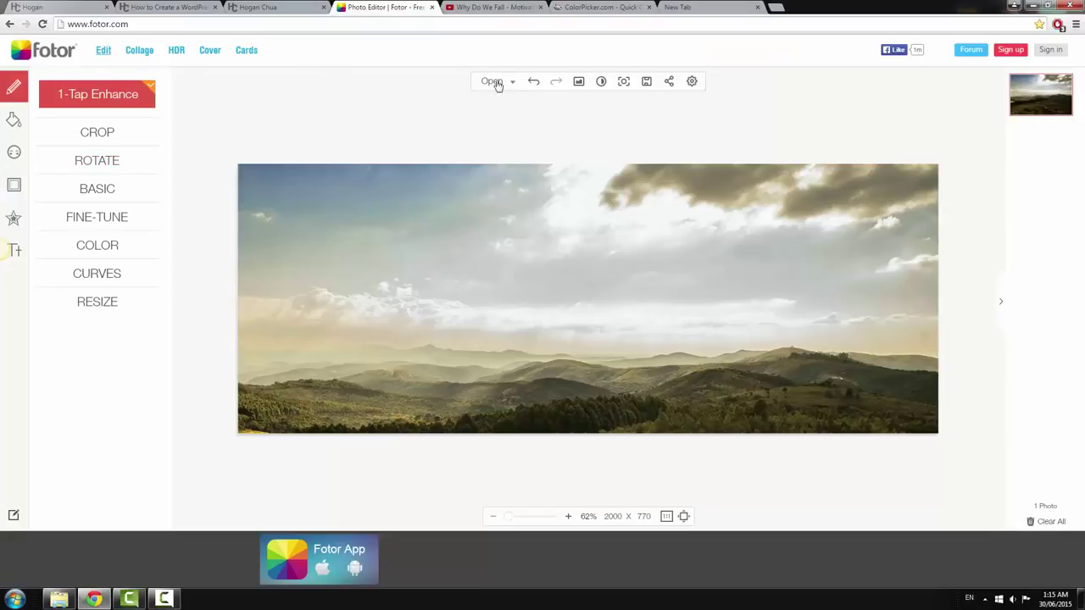
pyautogui.click(494, 85)
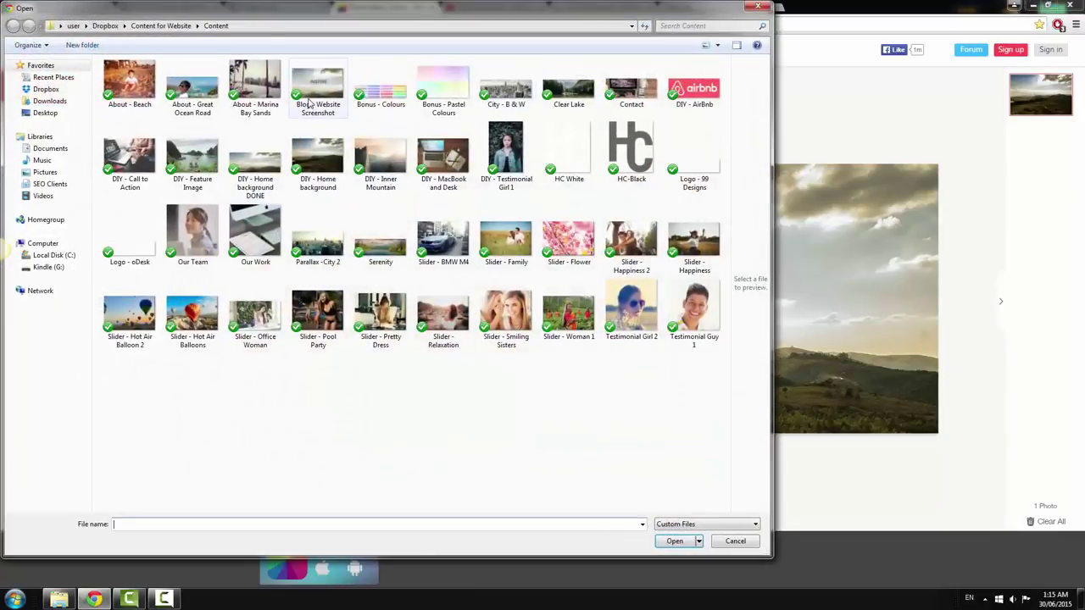
pyautogui.click(204, 167)
pyautogui.click(675, 541)
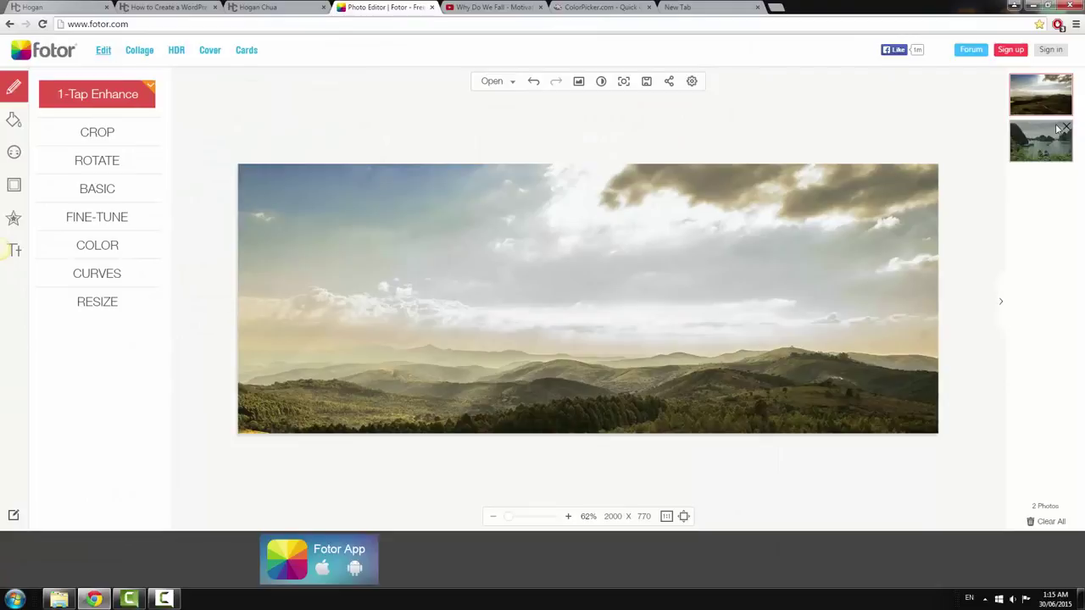
pyautogui.click(1042, 145)
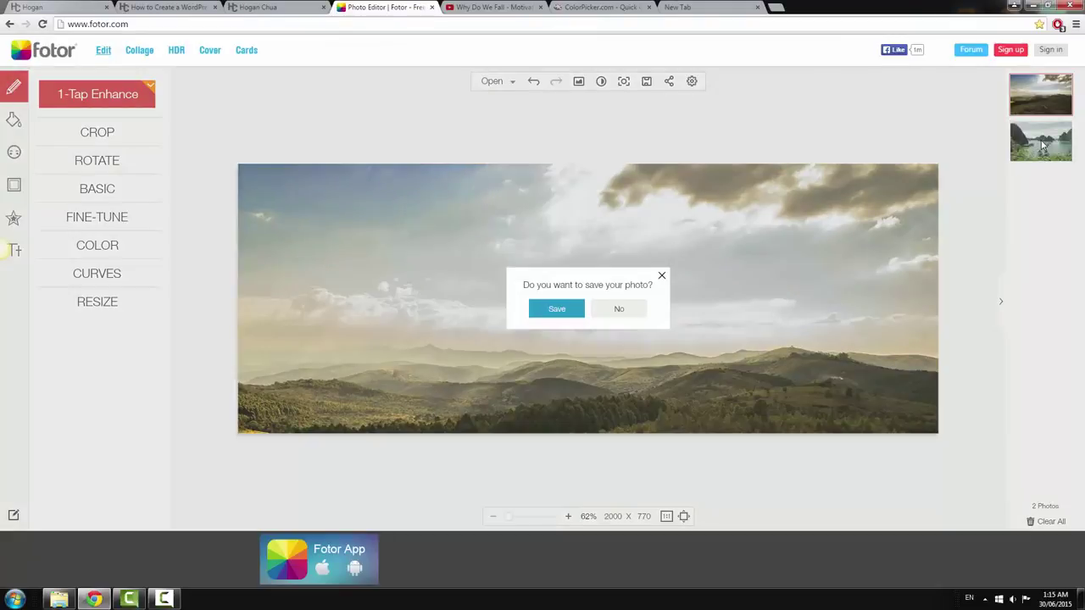
pyautogui.click(619, 310)
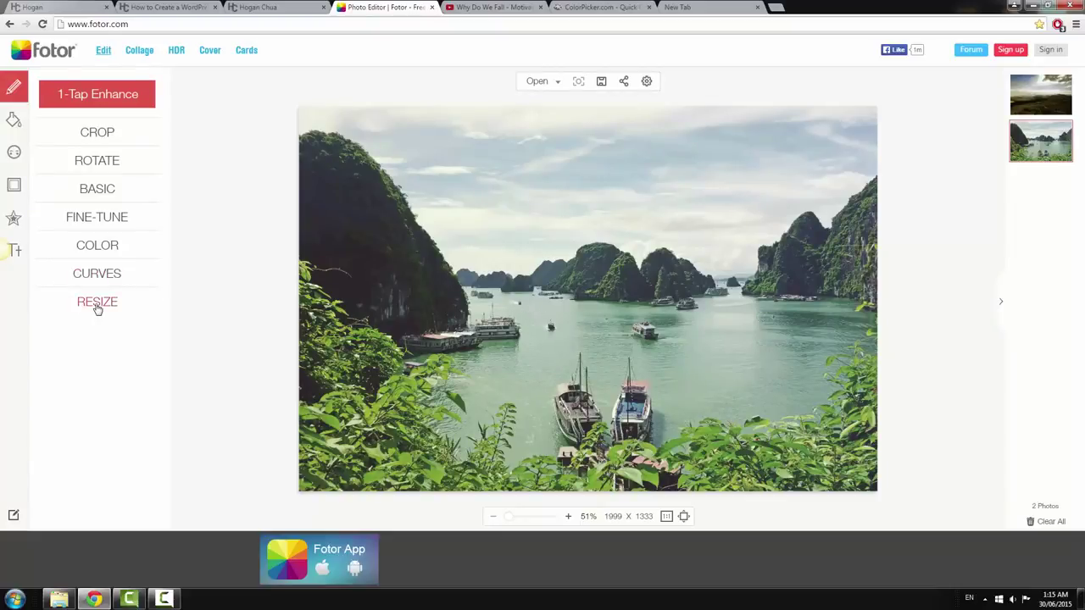
pyautogui.click(96, 303)
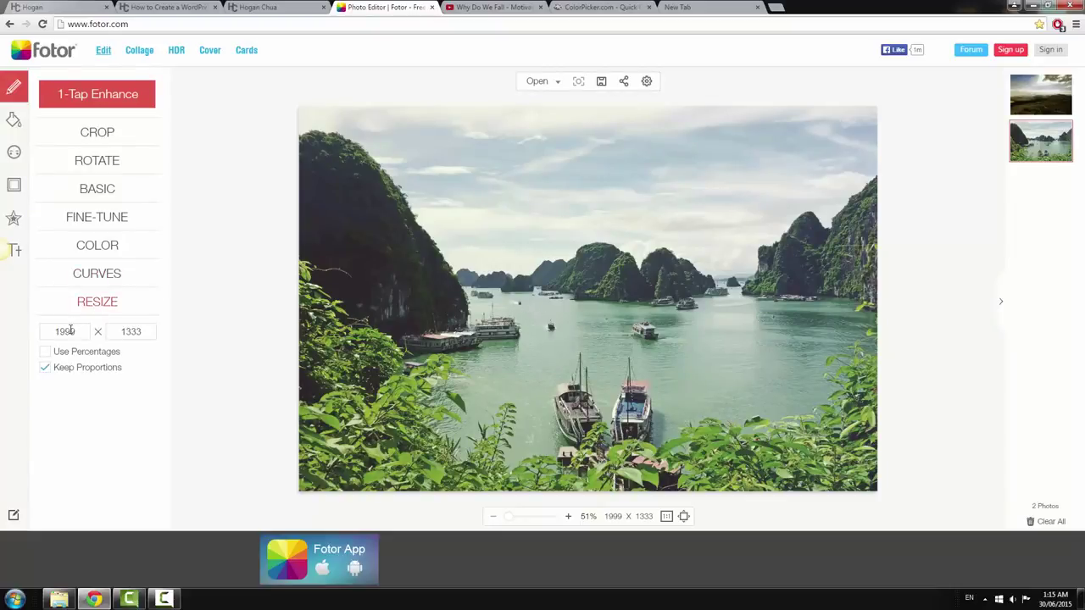
pyautogui.moveTo(71, 331)
pyautogui.mouseDown()
pyautogui.moveTo(79, 331)
pyautogui.moveTo(58, 326)
pyautogui.mouseUp()
pyautogui.write('600')
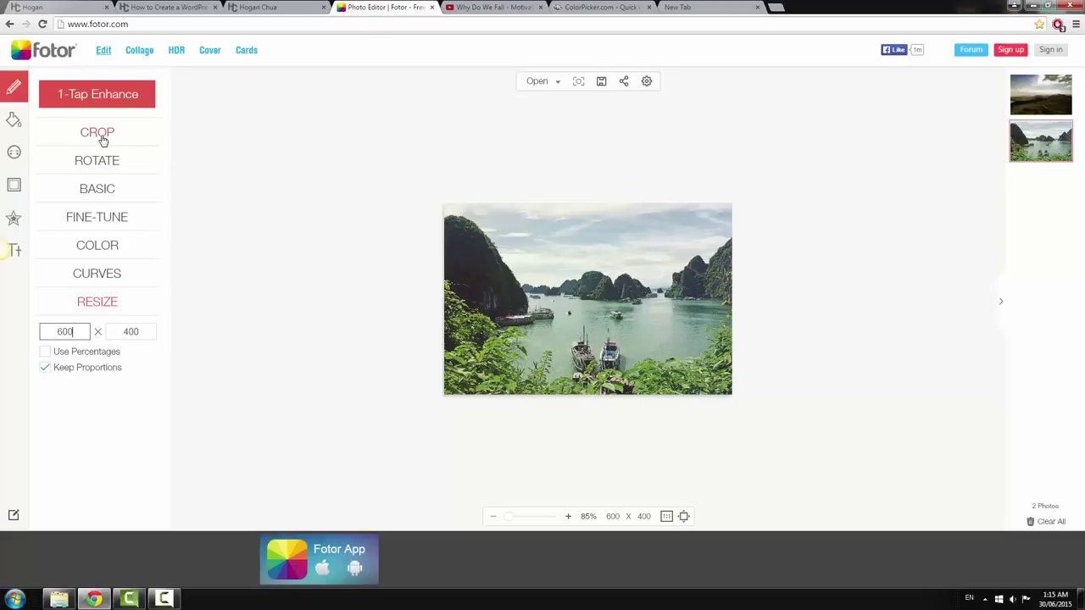
# Step: Crop the photo to a 360 × 360 square over the boats and apply it
pyautogui.click(97, 133)
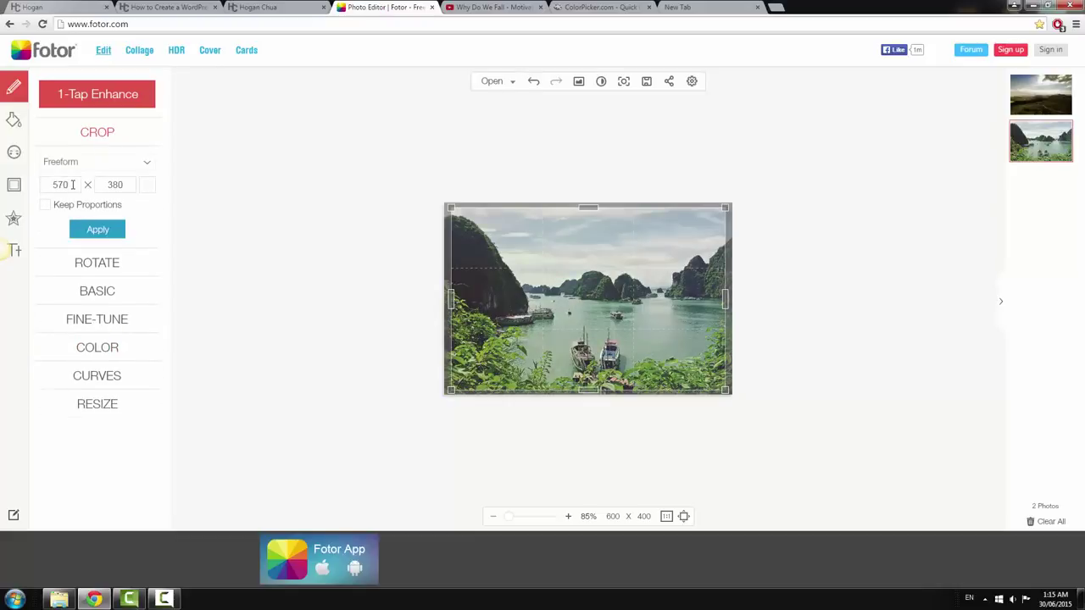
pyautogui.doubleClick(72, 184)
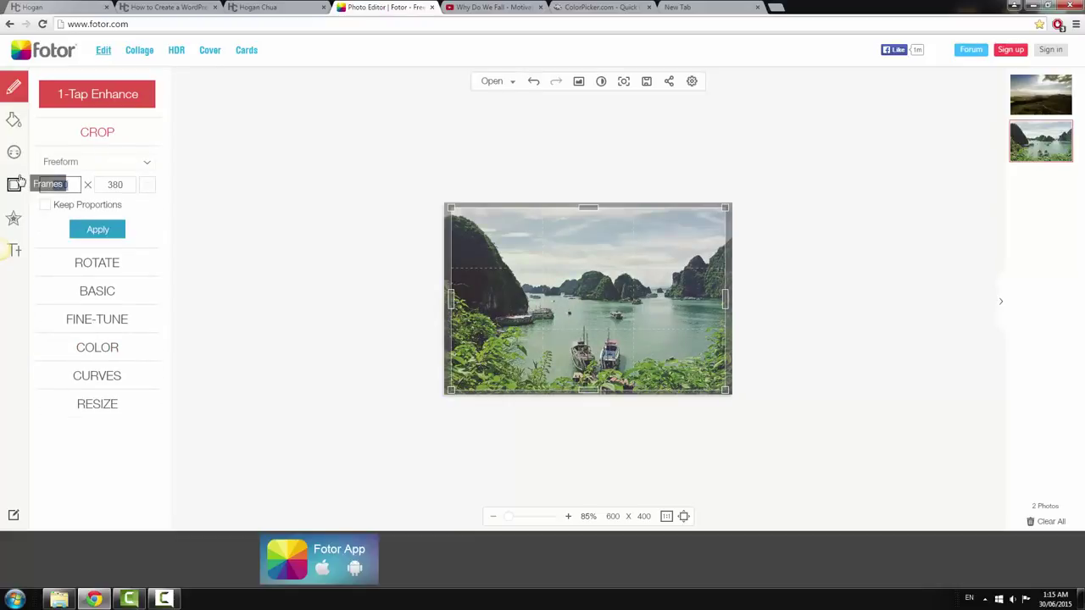
pyautogui.write('360')
pyautogui.press('Tab')
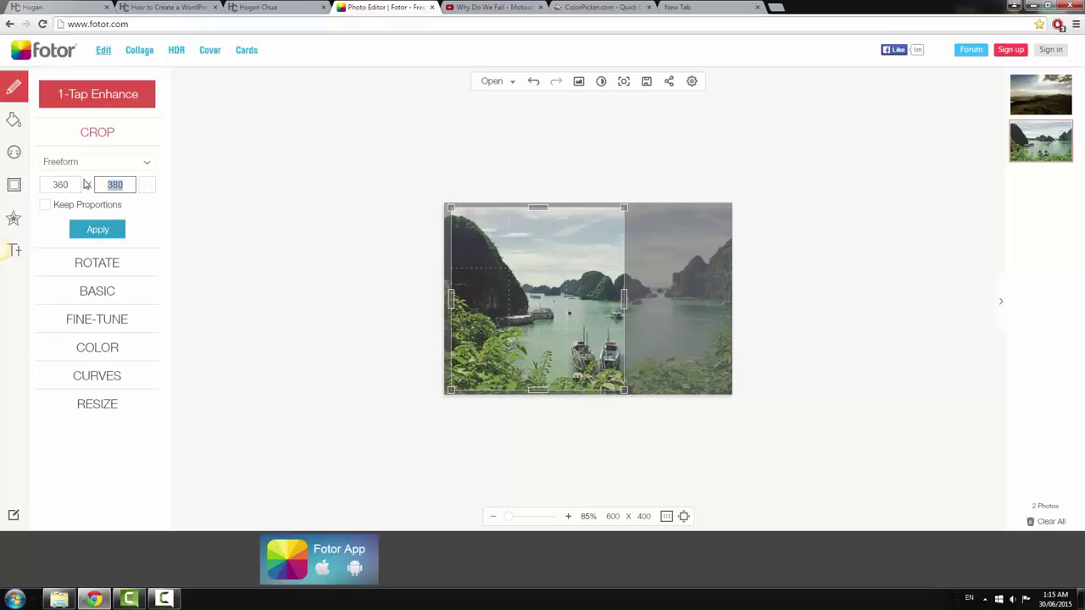
pyautogui.write('360')
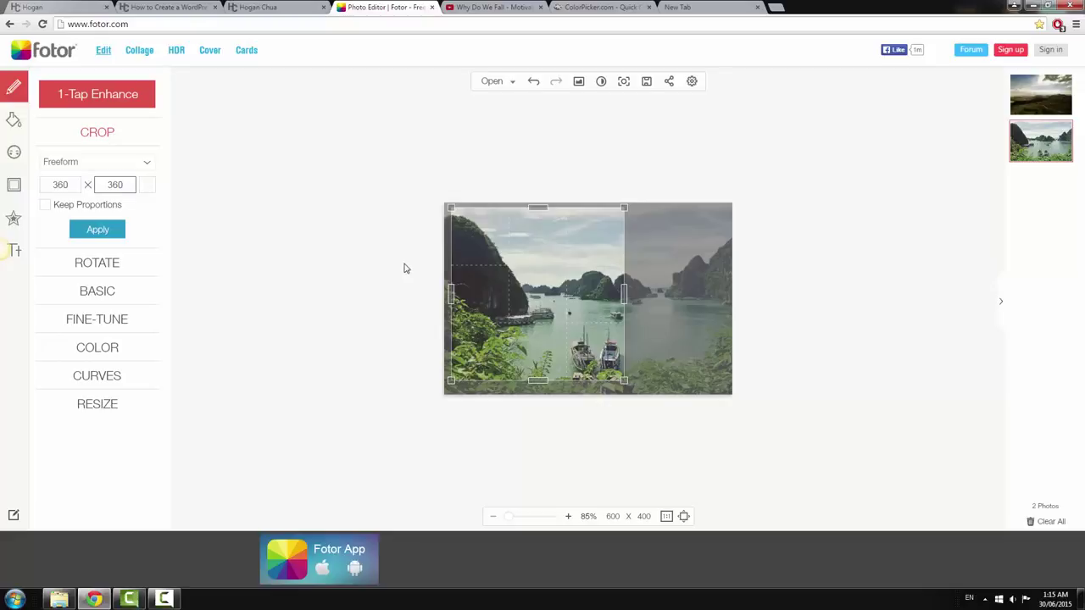
pyautogui.click(537, 284)
pyautogui.moveTo(537, 284); pyautogui.dragTo(586, 312)
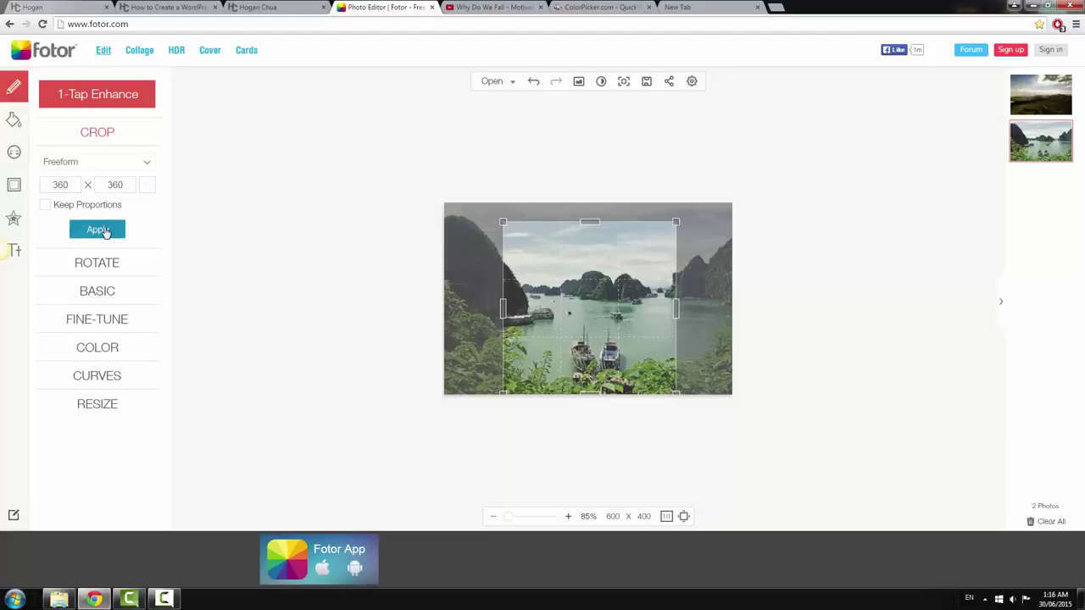
pyautogui.click(101, 230)
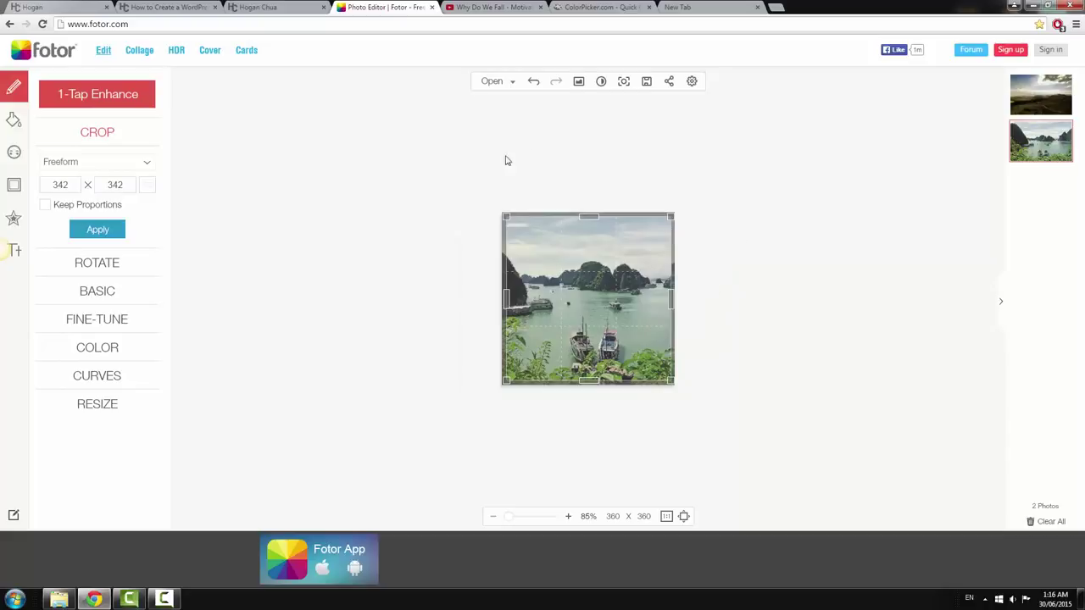
pyautogui.click(647, 82)
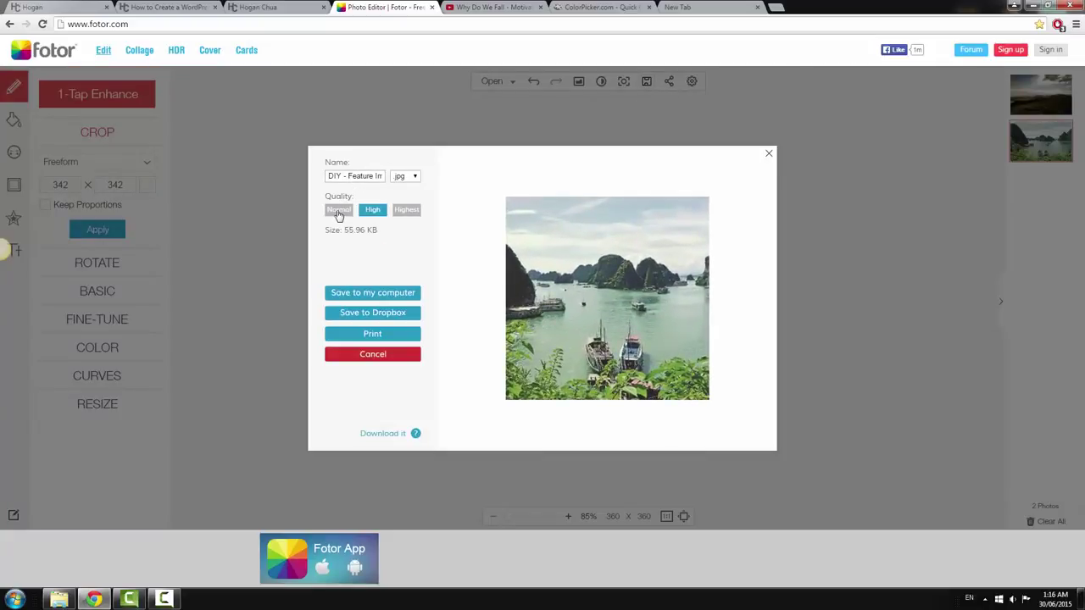
# Step: Save the square photo at Normal quality as 'DIY - Feature Image Done'
pyautogui.click(338, 212)
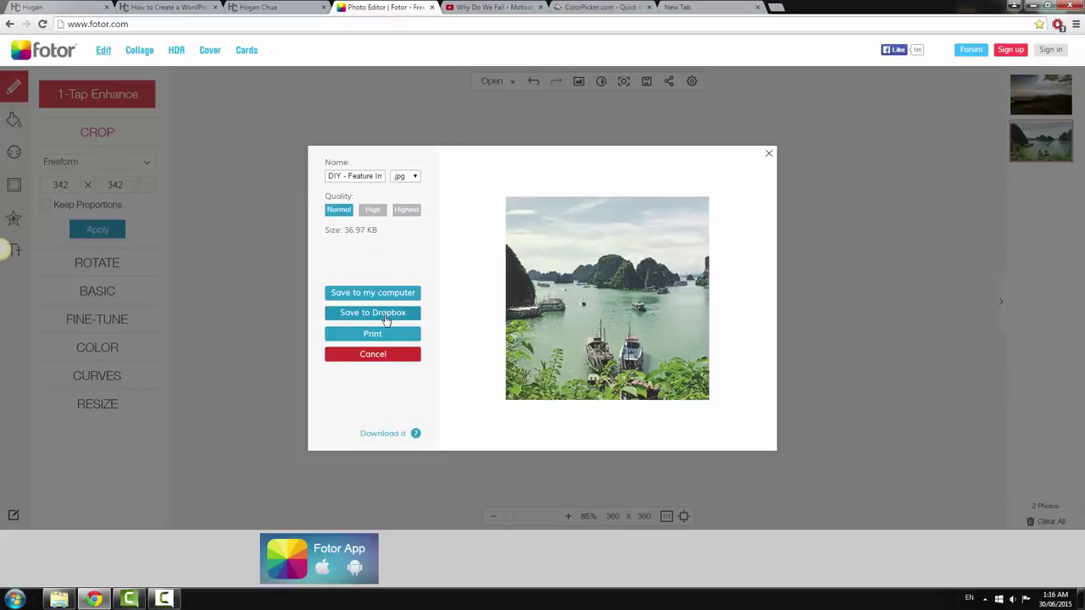
pyautogui.click(377, 293)
pyautogui.click(164, 481)
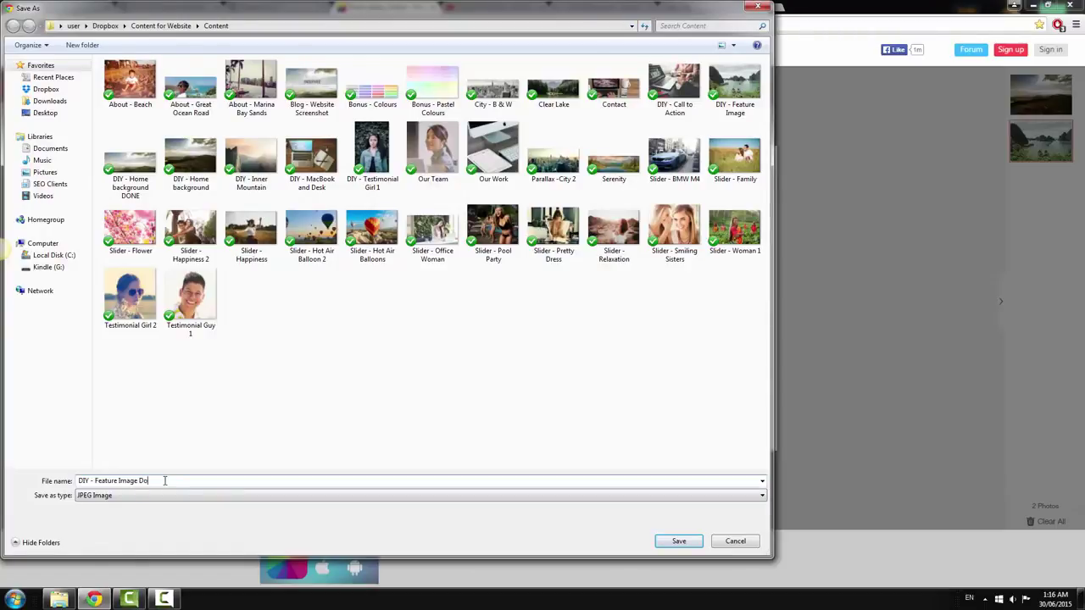
pyautogui.click(679, 542)
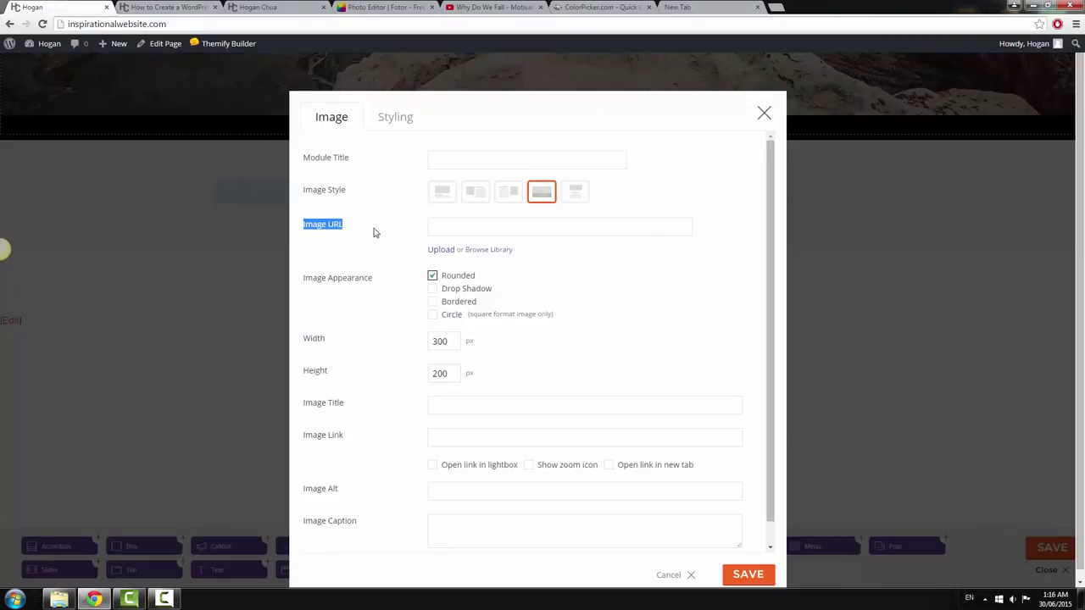
# Step: Upload 'DIY - Feature Image Done' from the Content folder and insert its URL into the first image module
pyautogui.click(479, 250)
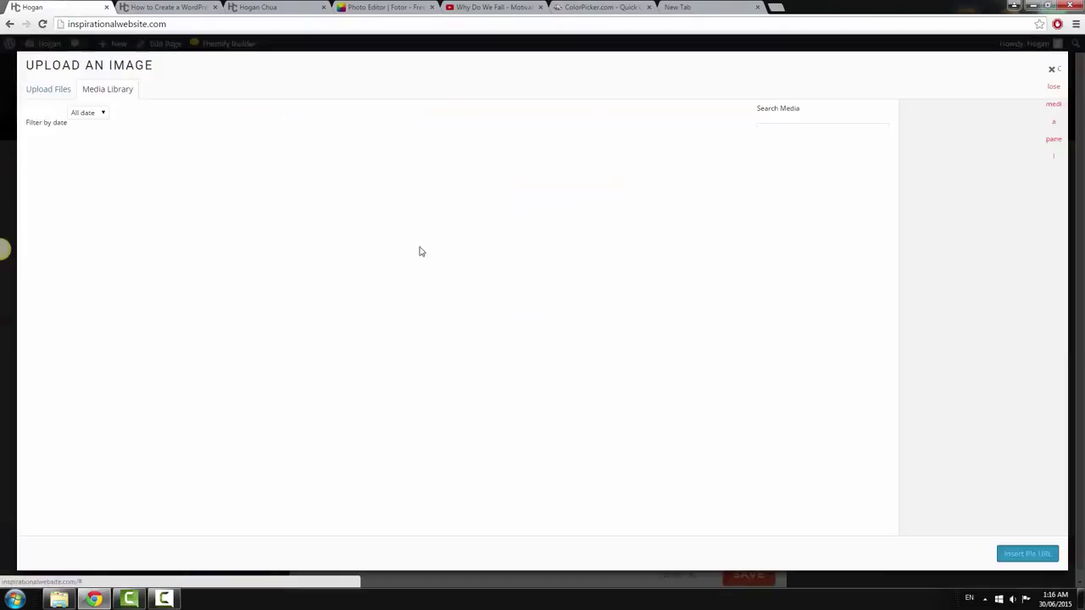
pyautogui.click(40, 92)
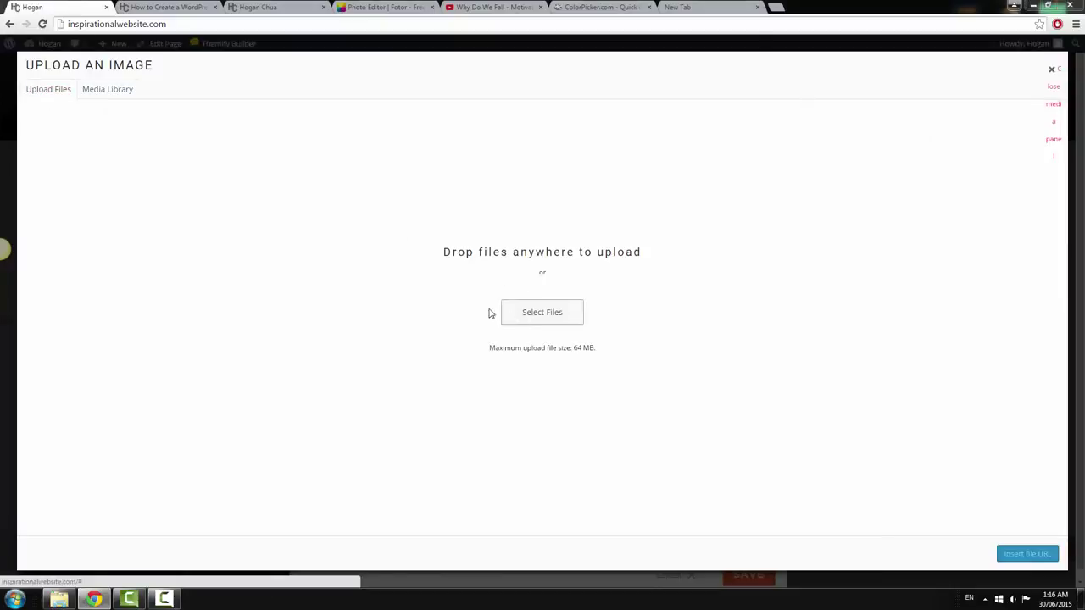
pyautogui.click(508, 312)
pyautogui.click(258, 187)
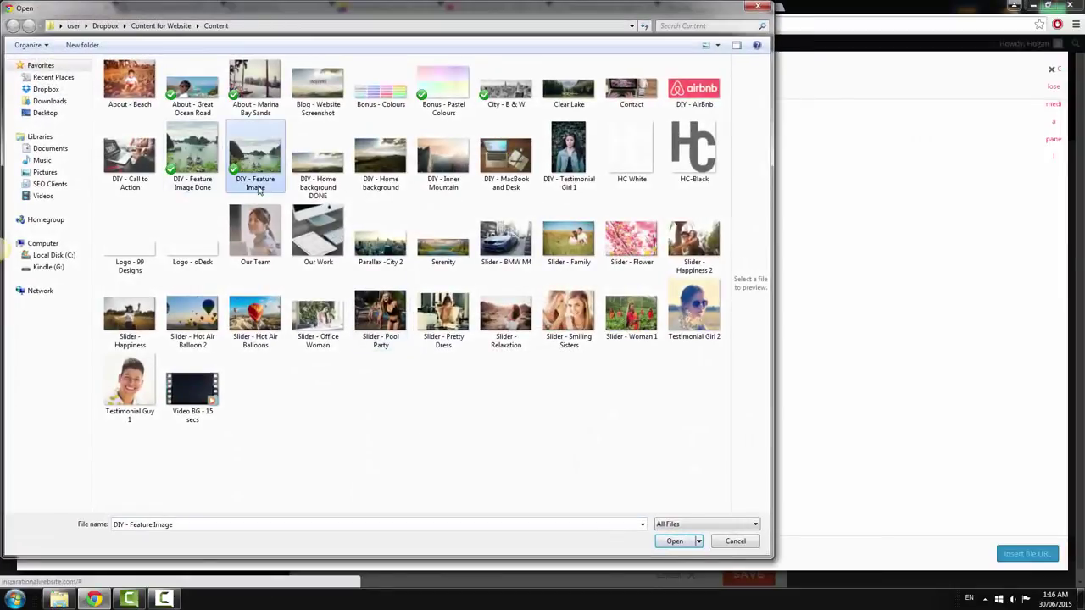
pyautogui.click(193, 156)
pyautogui.click(688, 543)
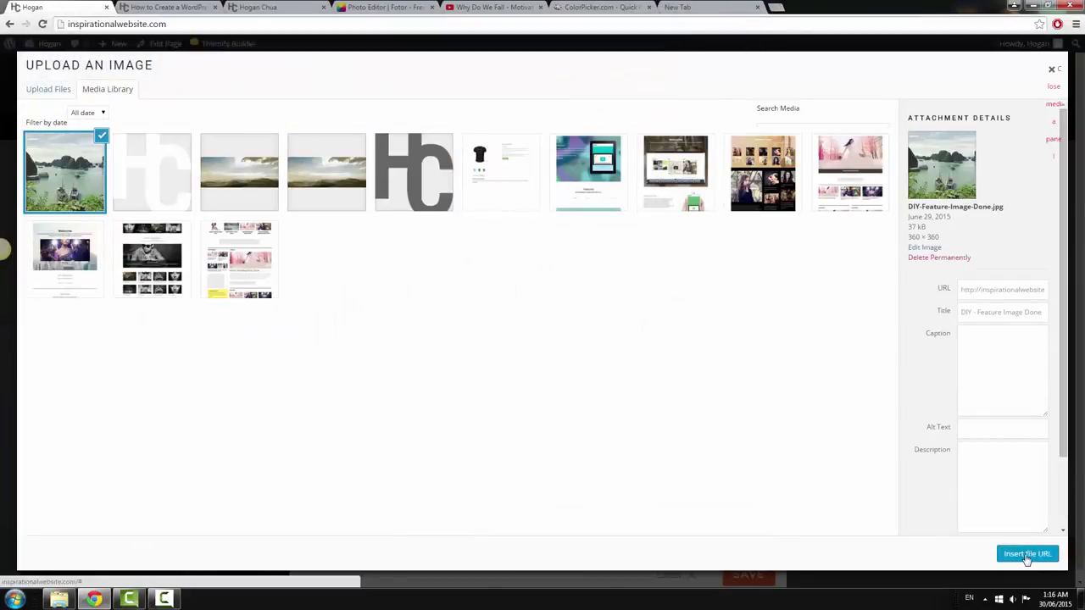
pyautogui.click(1027, 556)
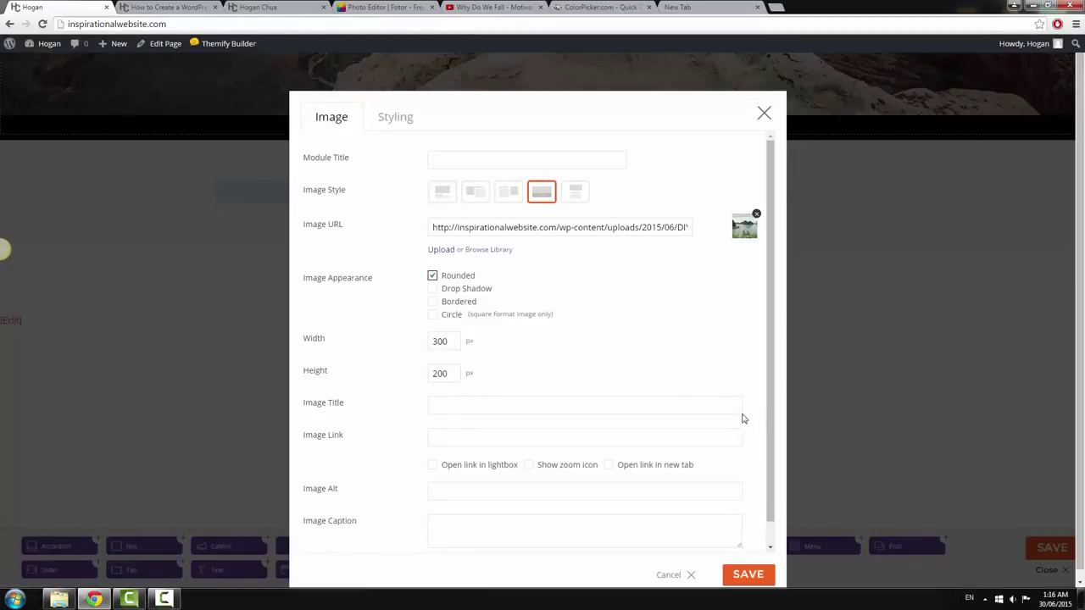
# Step: Turn off rounded corners and clear the image's width and height values
pyautogui.moveTo(384, 283); pyautogui.dragTo(299, 277)
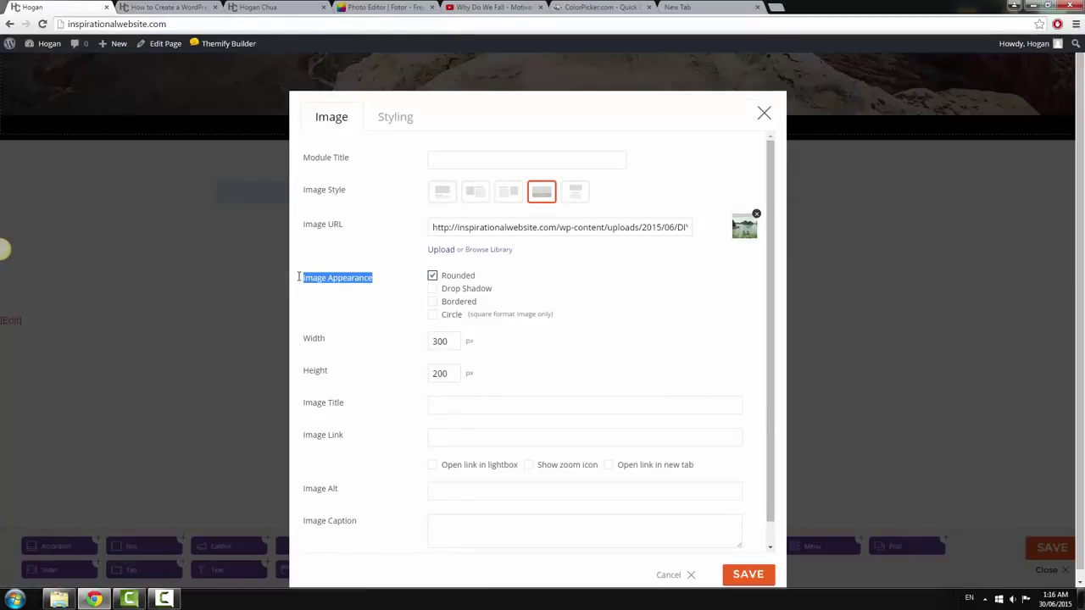
pyautogui.click(432, 277)
pyautogui.moveTo(451, 340); pyautogui.dragTo(403, 346)
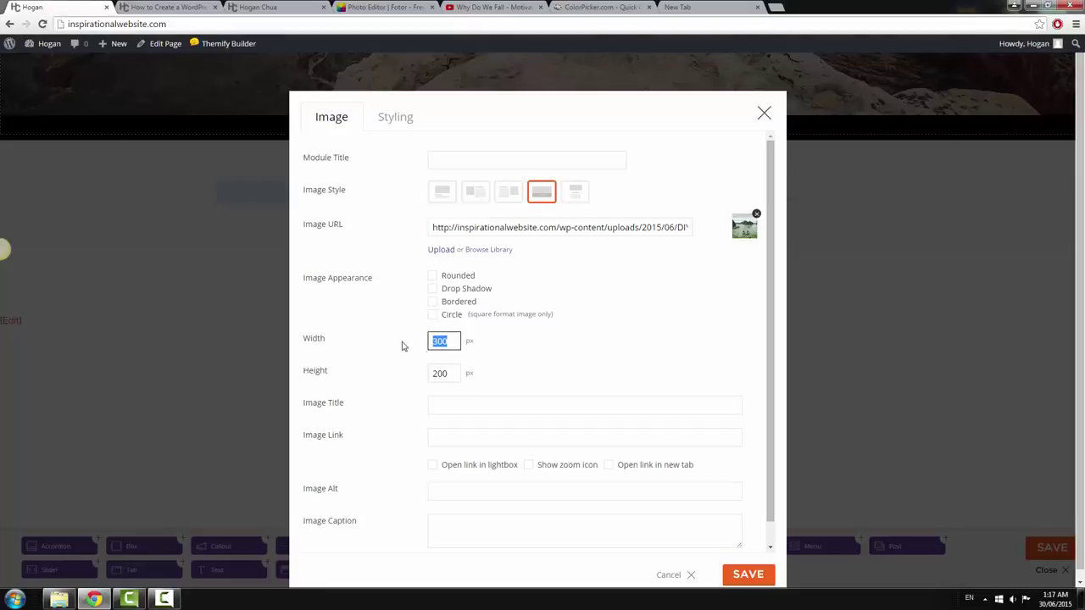
pyautogui.doubleClick(451, 374)
pyautogui.press('BackSpace')
pyautogui.hotkey('shift', 'Tab')
pyautogui.press('BackSpace')
pyautogui.scroll(-1, 499, 364)
pyautogui.click(447, 372)
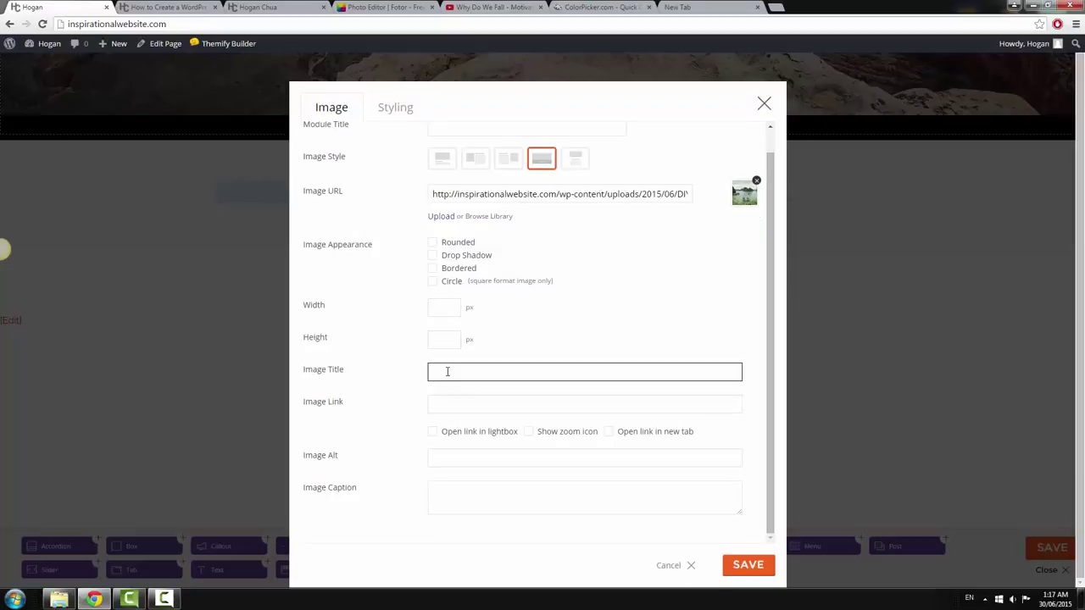
pyautogui.write('Our Missi')
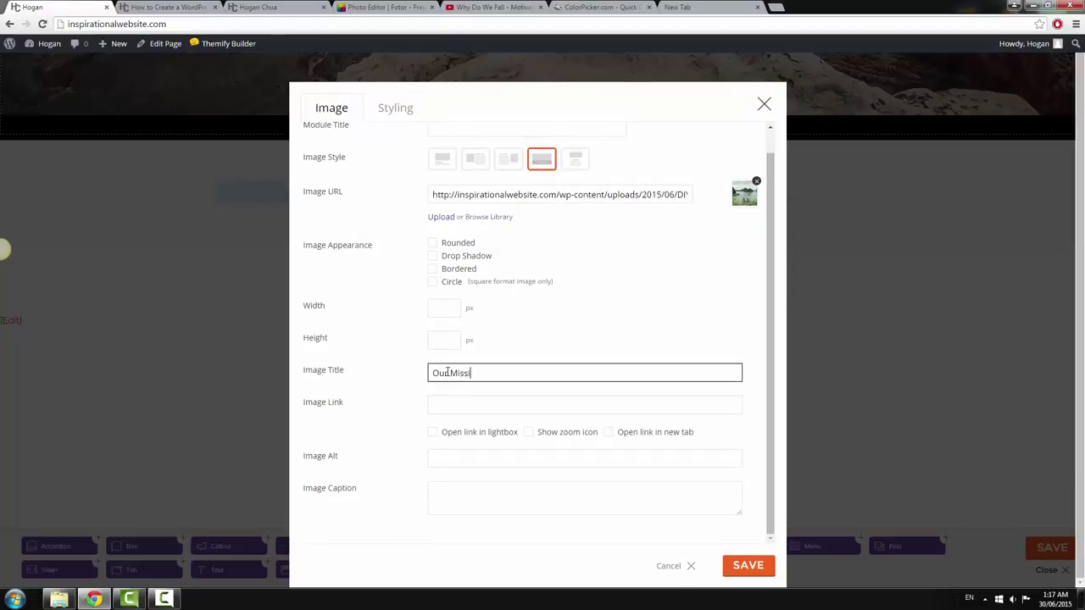
pyautogui.write('on >')
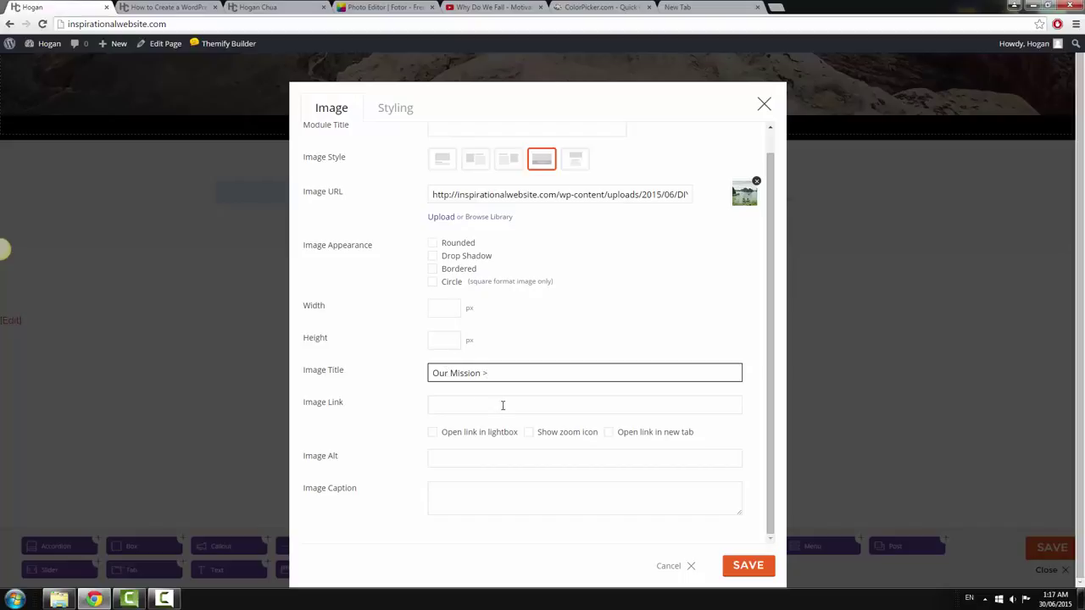
pyautogui.click(435, 410)
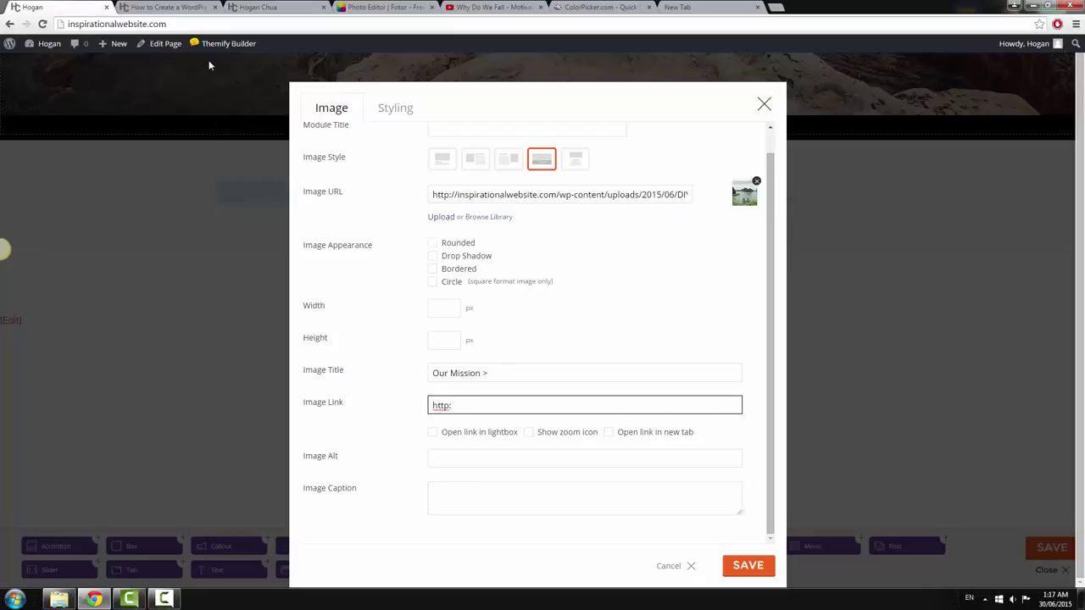
pyautogui.write('http://hoganchua.com/about')
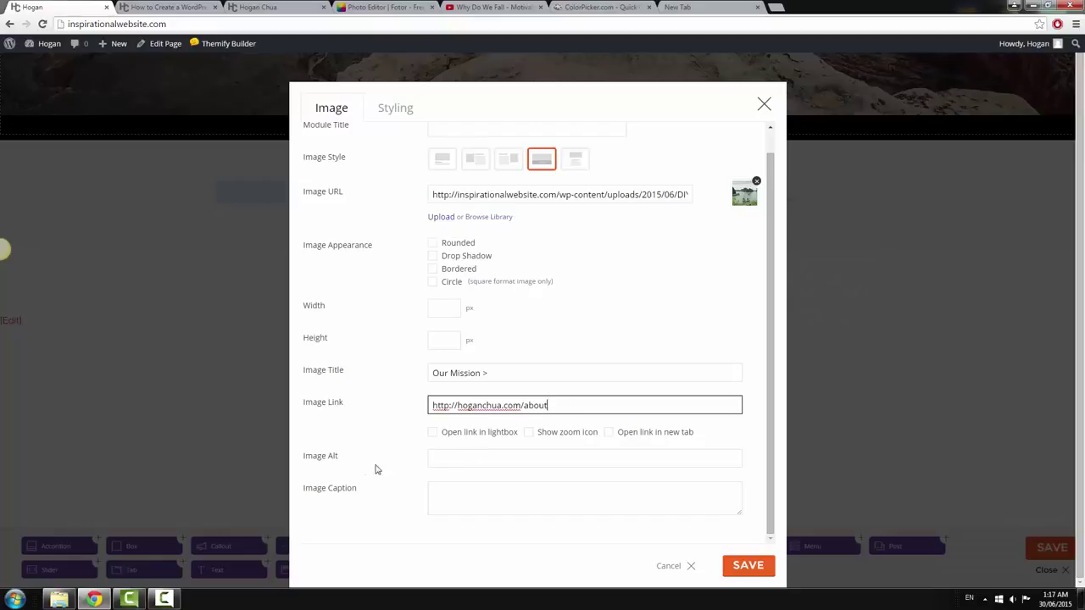
pyautogui.moveTo(342, 459); pyautogui.dragTo(306, 459)
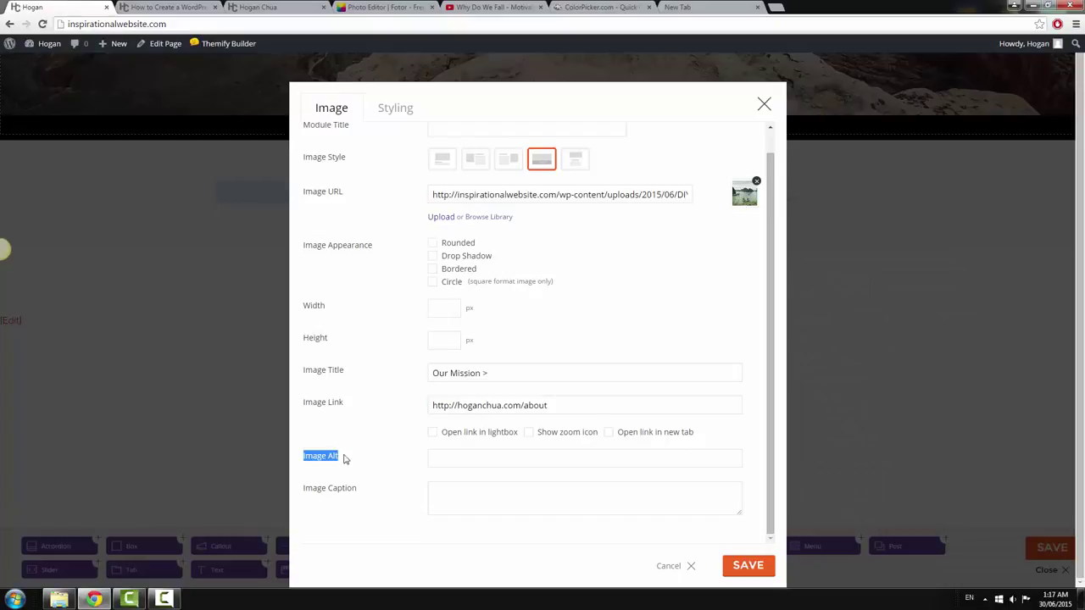
pyautogui.click(433, 458)
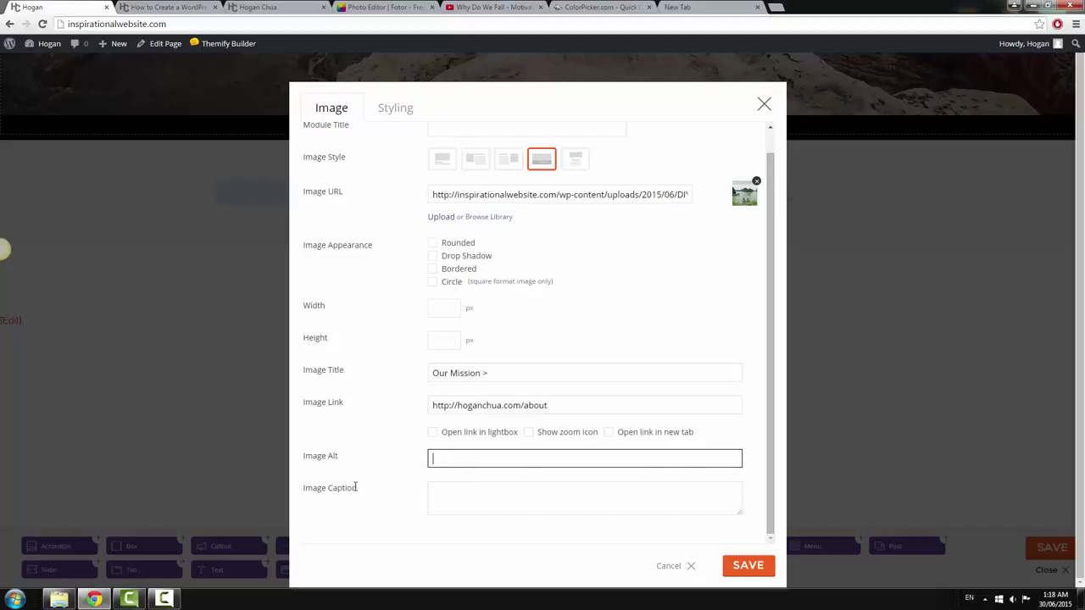
pyautogui.scroll(2, 445, 228)
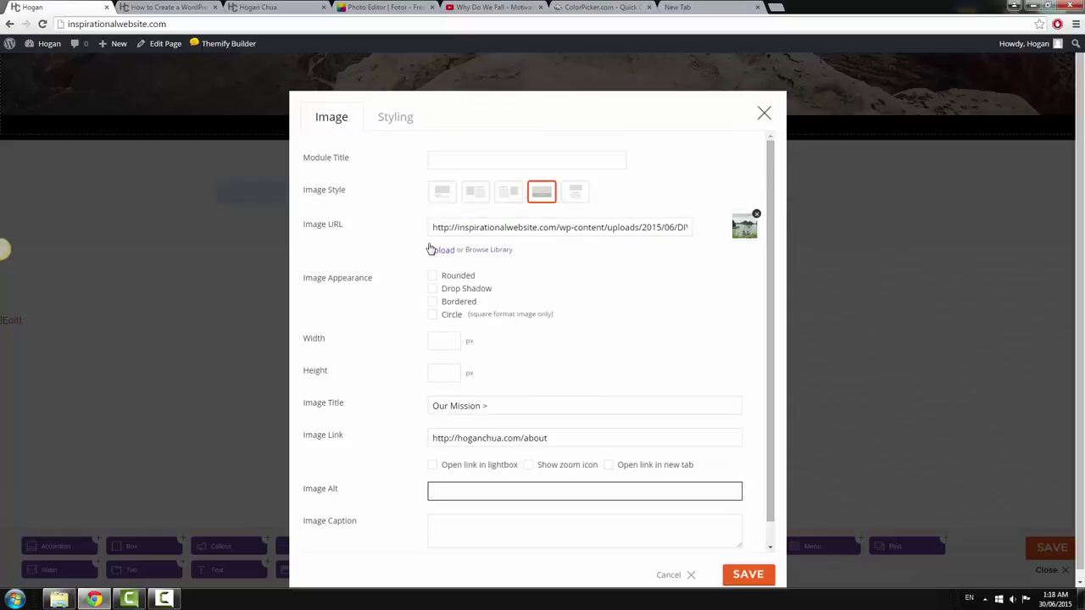
pyautogui.click(391, 119)
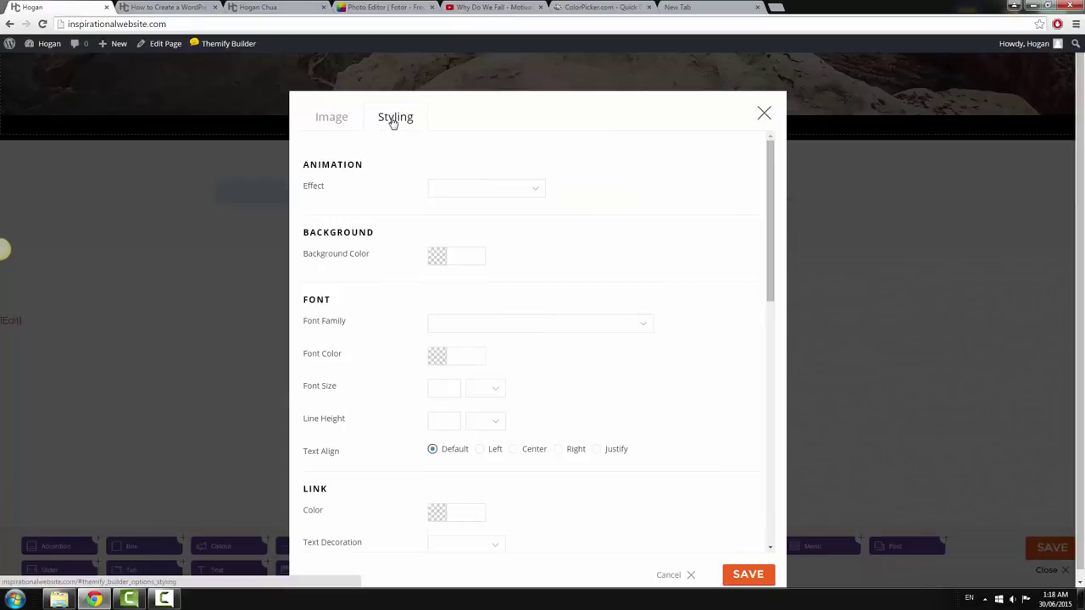
# Step: Set the caption font to white, 16 px, centre-aligned, and save the image module
pyautogui.scroll(-1, 490, 325)
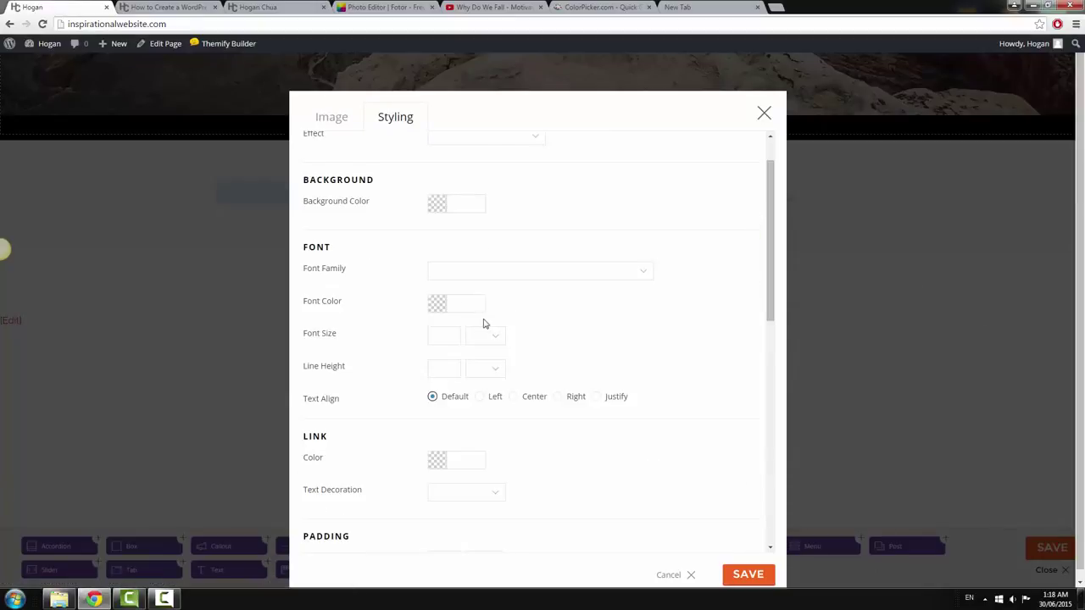
pyautogui.click(430, 307)
pyautogui.moveTo(472, 331); pyautogui.dragTo(335, 289)
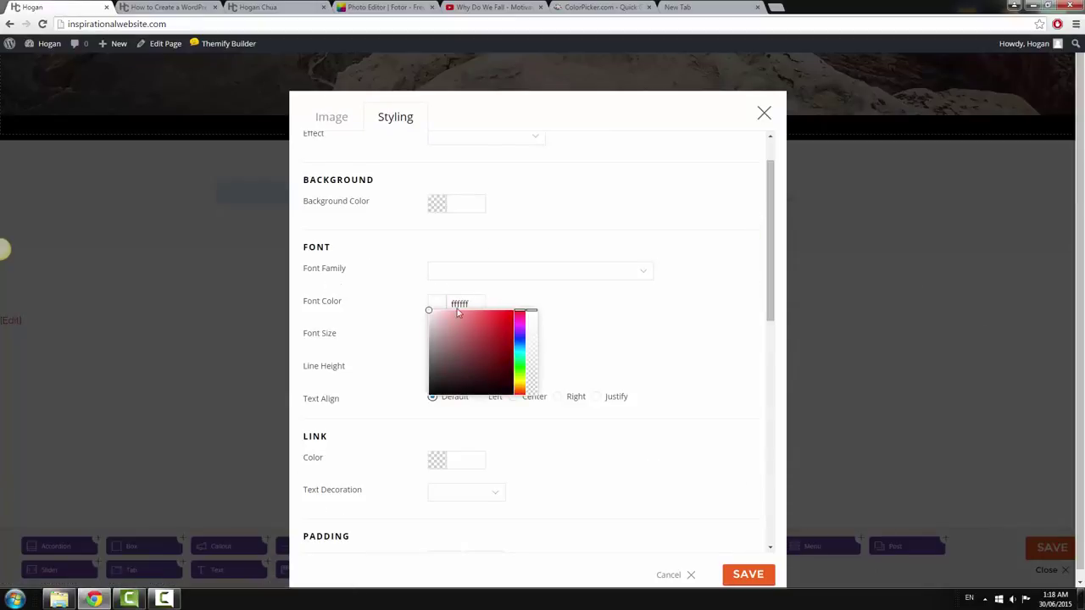
pyautogui.click(562, 323)
pyautogui.click(437, 339)
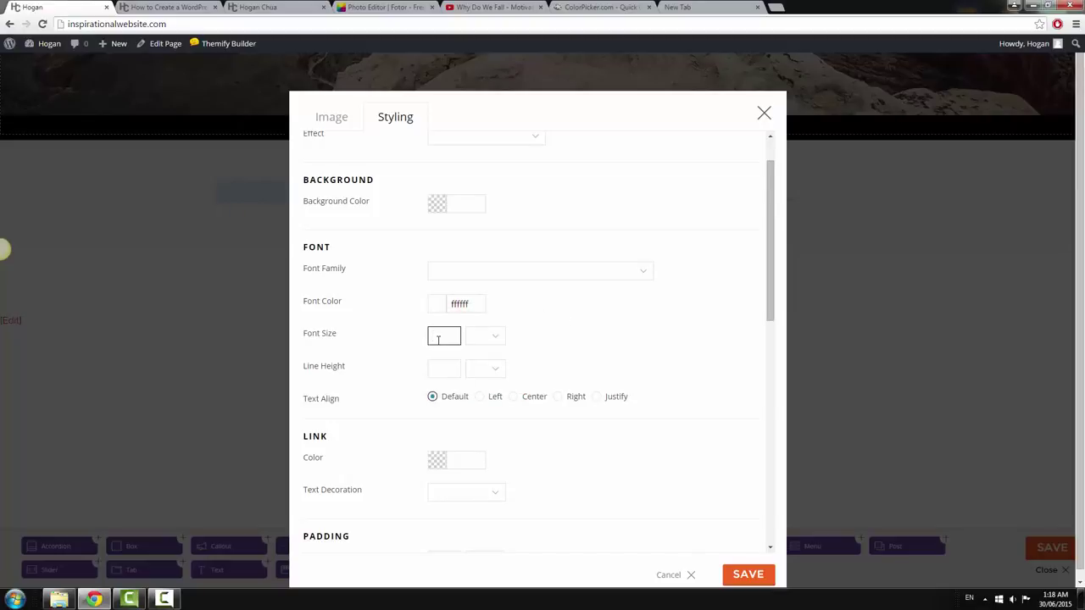
pyautogui.write('16')
pyautogui.click(496, 339)
pyautogui.click(480, 361)
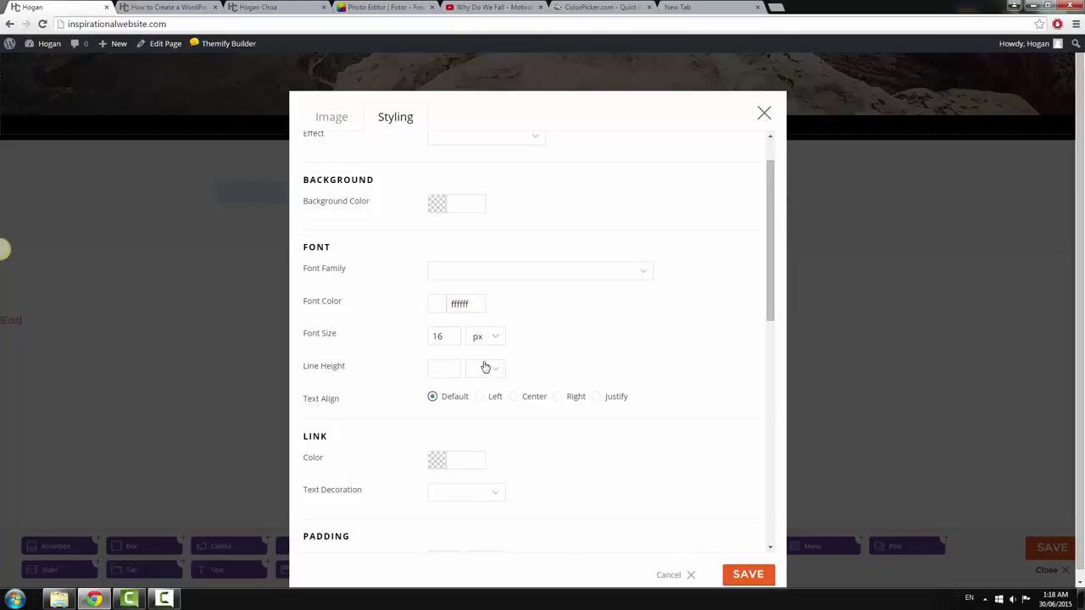
pyautogui.click(513, 398)
pyautogui.scroll(-2, 732, 453)
pyautogui.click(747, 574)
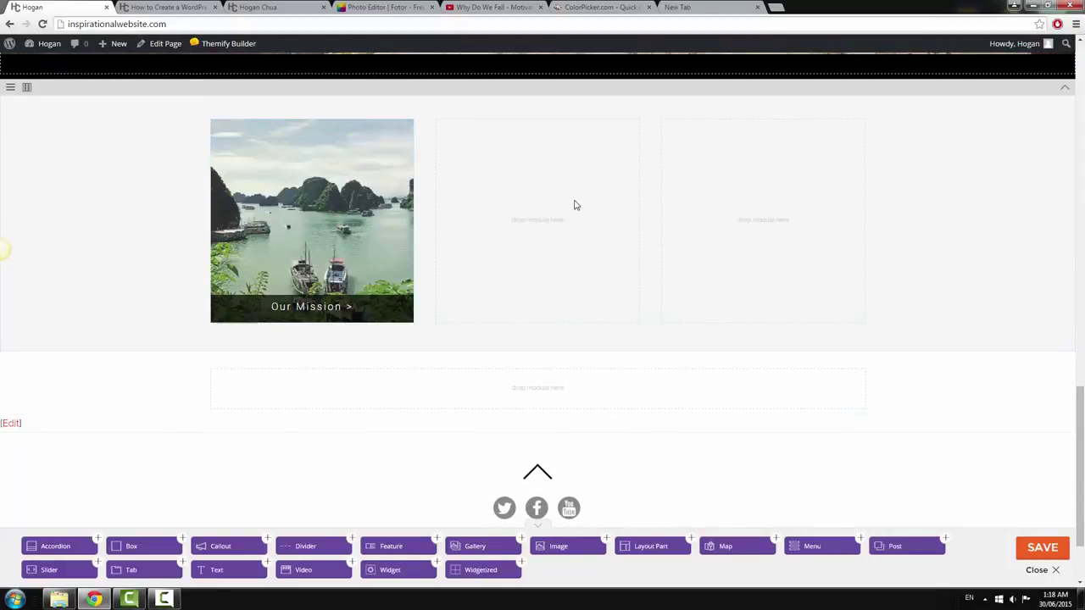
# Step: Duplicate the Our Mission image module twice and move the copies into columns two and three
pyautogui.moveTo(368, 181)
pyautogui.moveTo(381, 244)
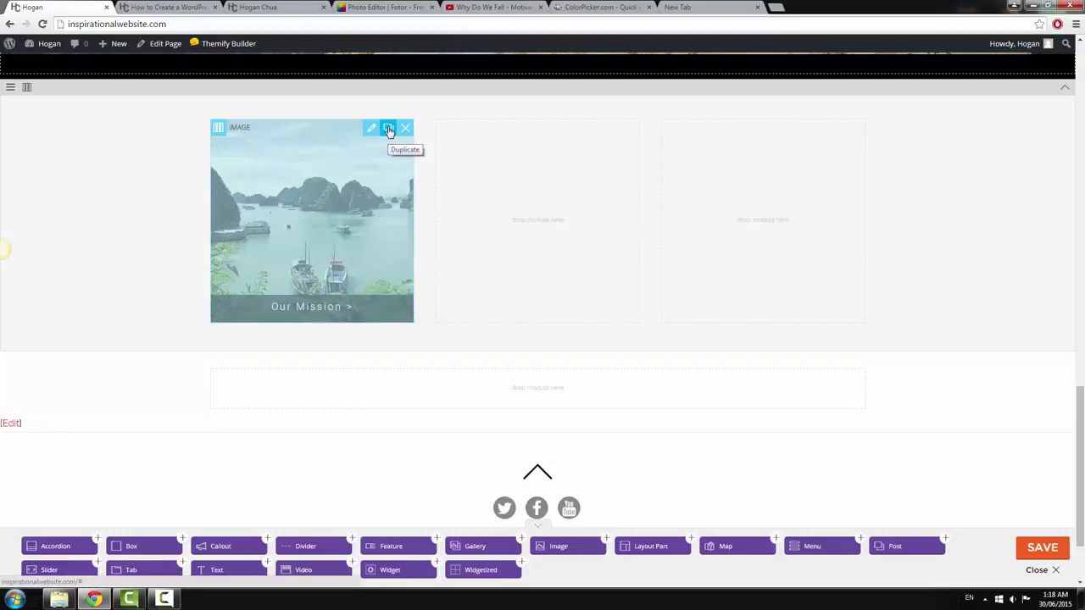
pyautogui.click(390, 129)
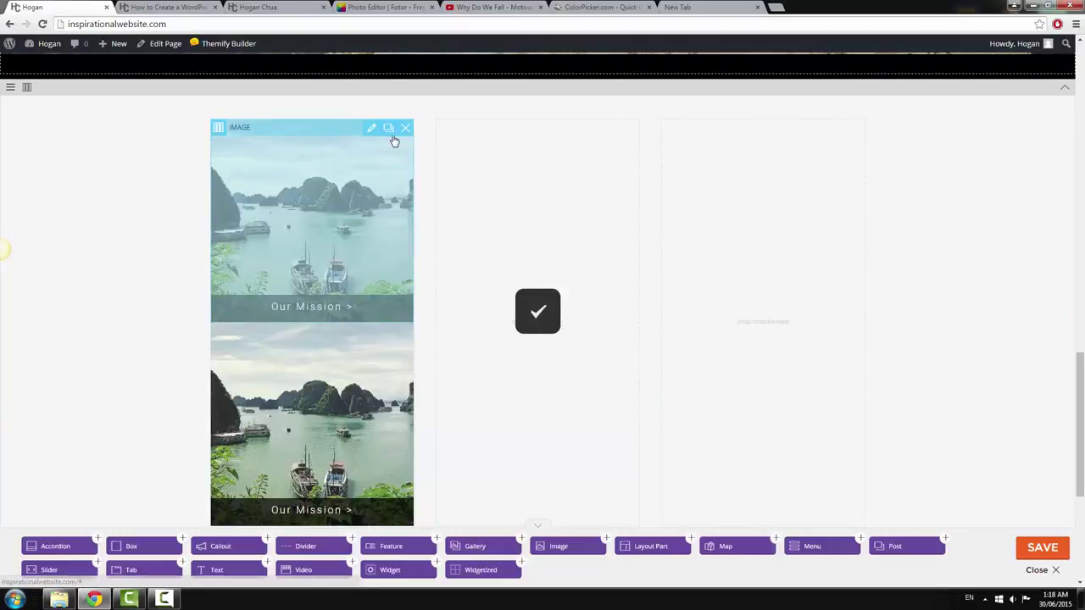
pyautogui.click(391, 133)
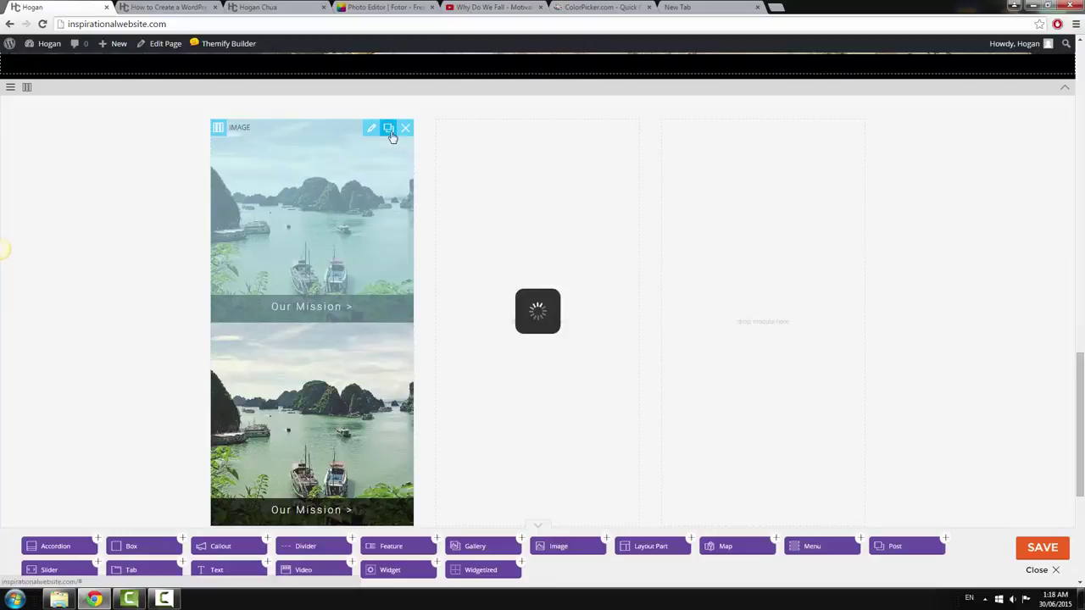
pyautogui.scroll(-3, 350, 279)
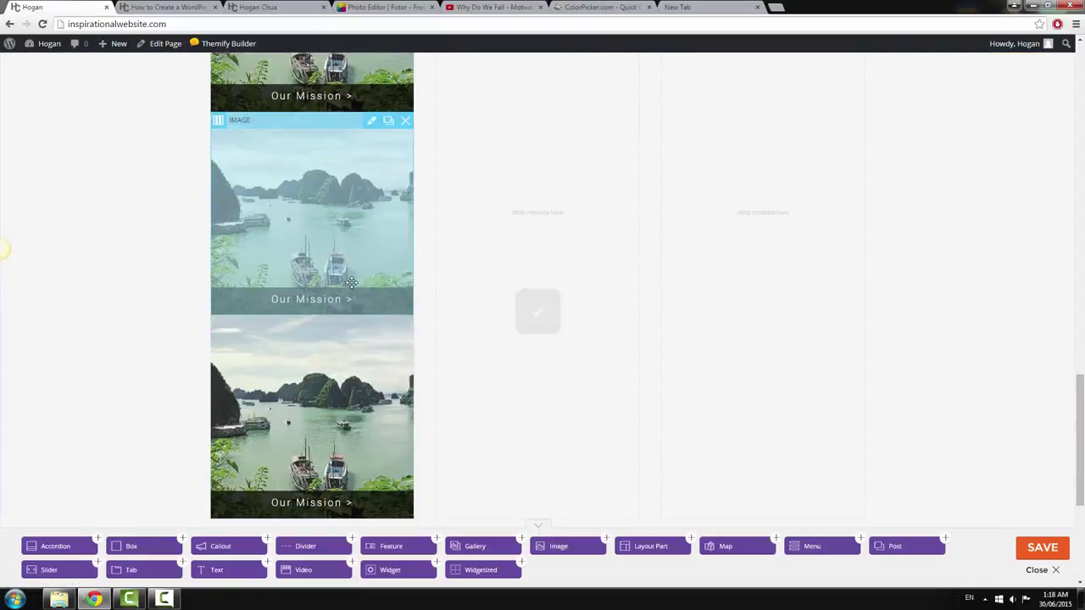
pyautogui.moveTo(347, 364); pyautogui.dragTo(512, 280)
pyautogui.moveTo(427, 409); pyautogui.dragTo(791, 271)
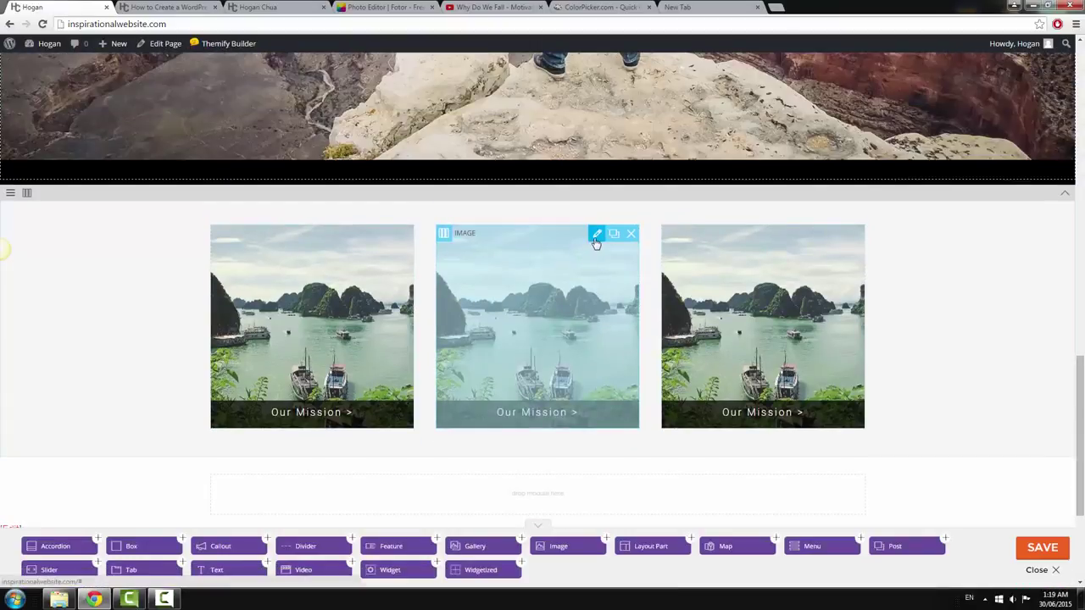
# Step: Replace the middle image's picture with the uploaded Our Team photo
pyautogui.click(596, 235)
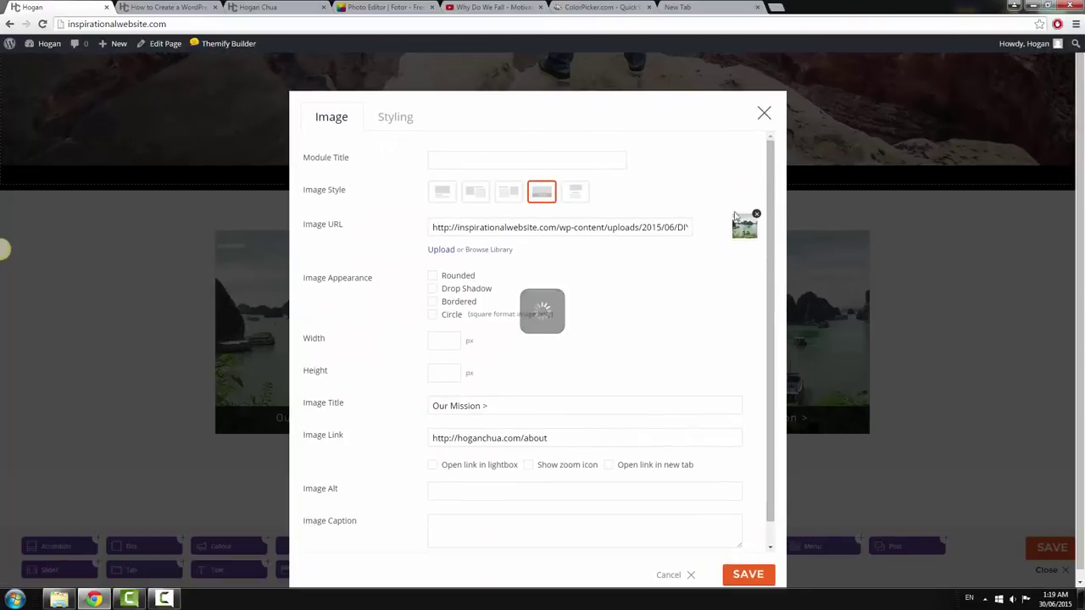
pyautogui.click(760, 217)
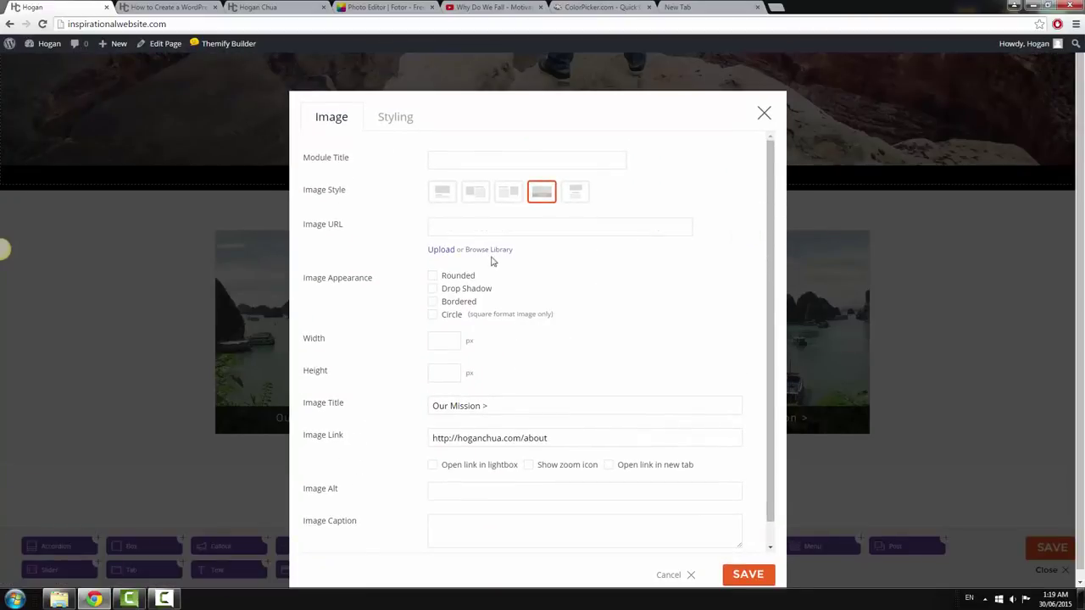
pyautogui.click(489, 250)
pyautogui.click(59, 93)
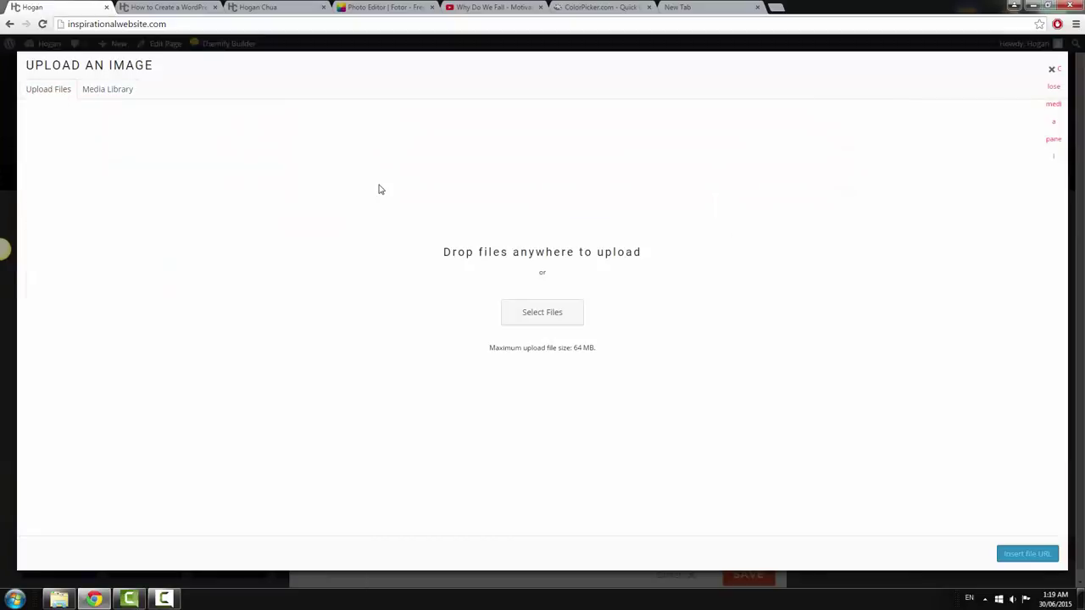
pyautogui.click(524, 318)
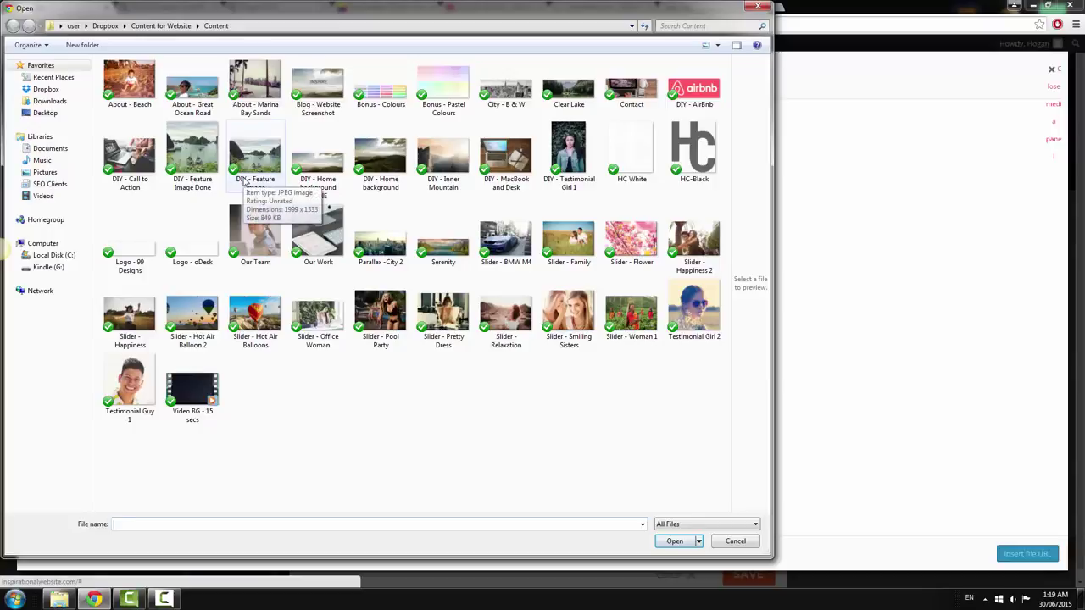
pyautogui.click(263, 240)
pyautogui.click(677, 542)
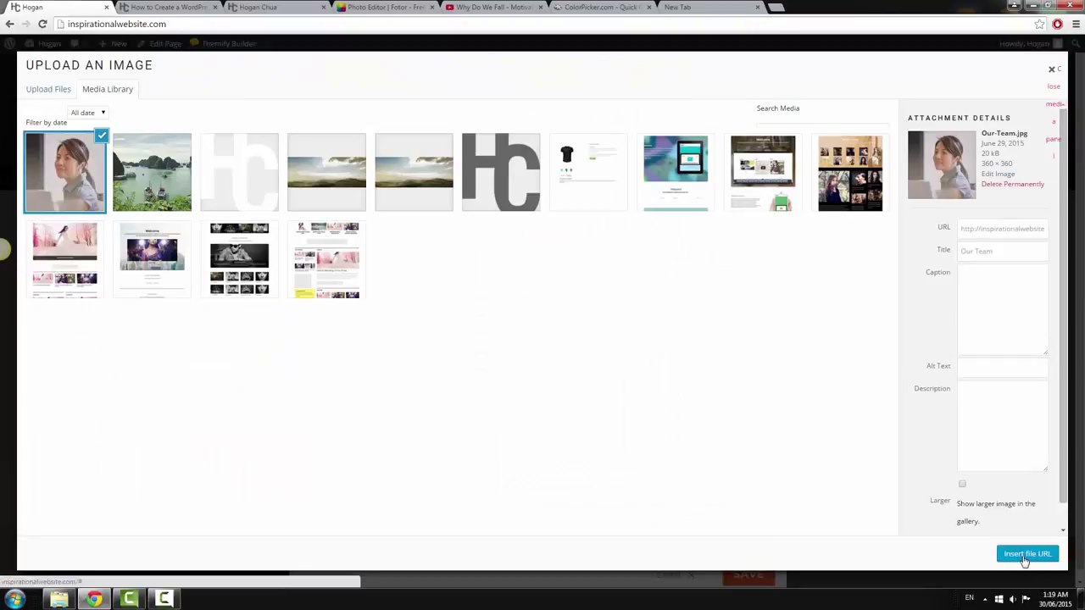
pyautogui.click(1025, 554)
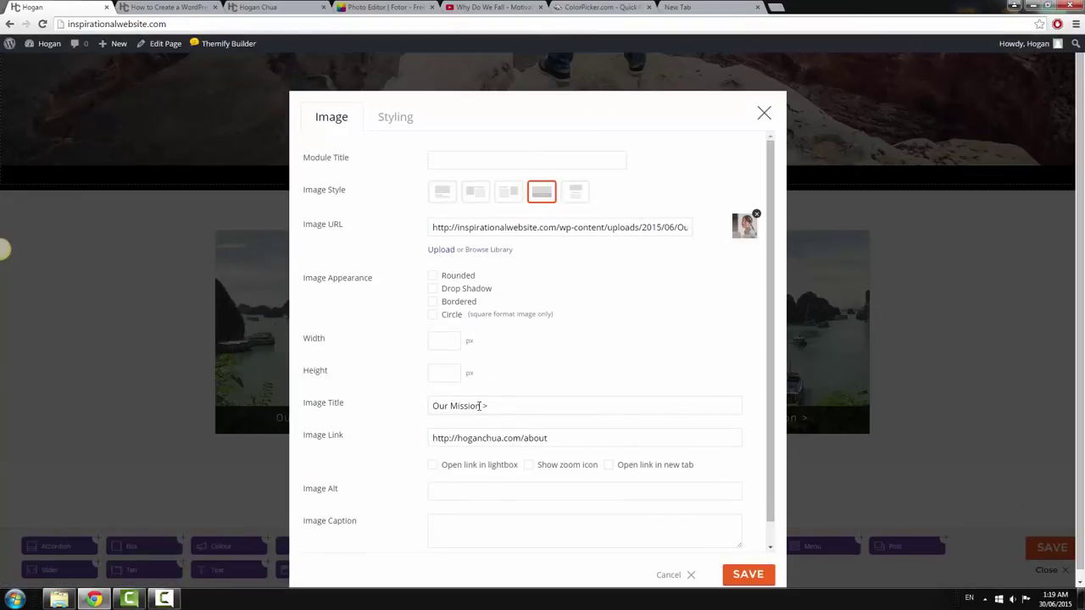
# Step: Retitle the middle image 'Our Team >', point its link to /team, and save
pyautogui.moveTo(480, 406); pyautogui.dragTo(450, 406)
pyautogui.write('Team')
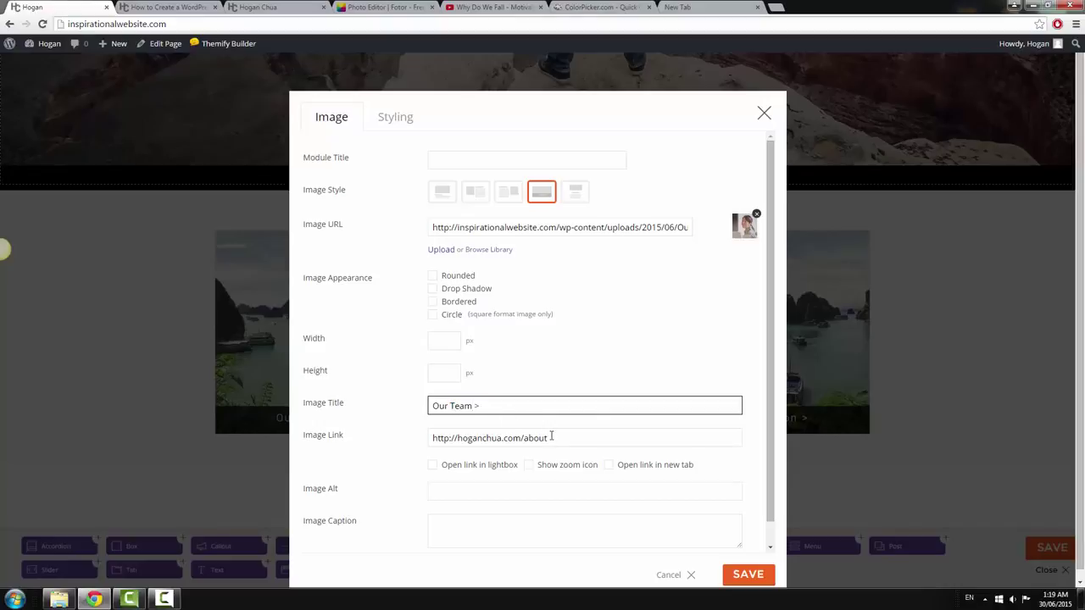
pyautogui.moveTo(551, 437); pyautogui.dragTo(529, 438)
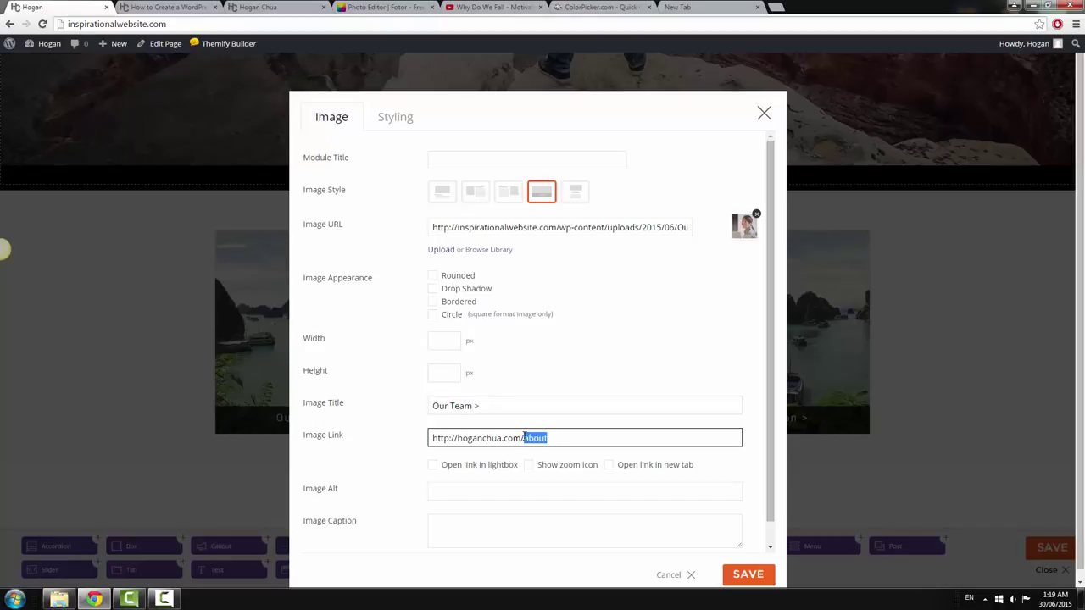
pyautogui.write('team')
pyautogui.click(393, 122)
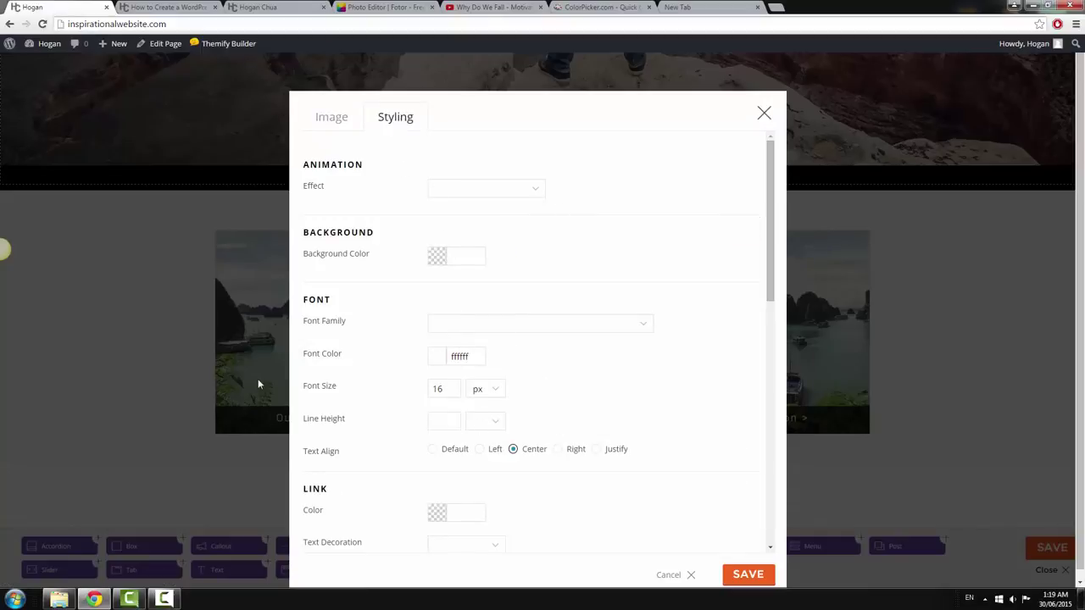
pyautogui.scroll(-8, 770, 353)
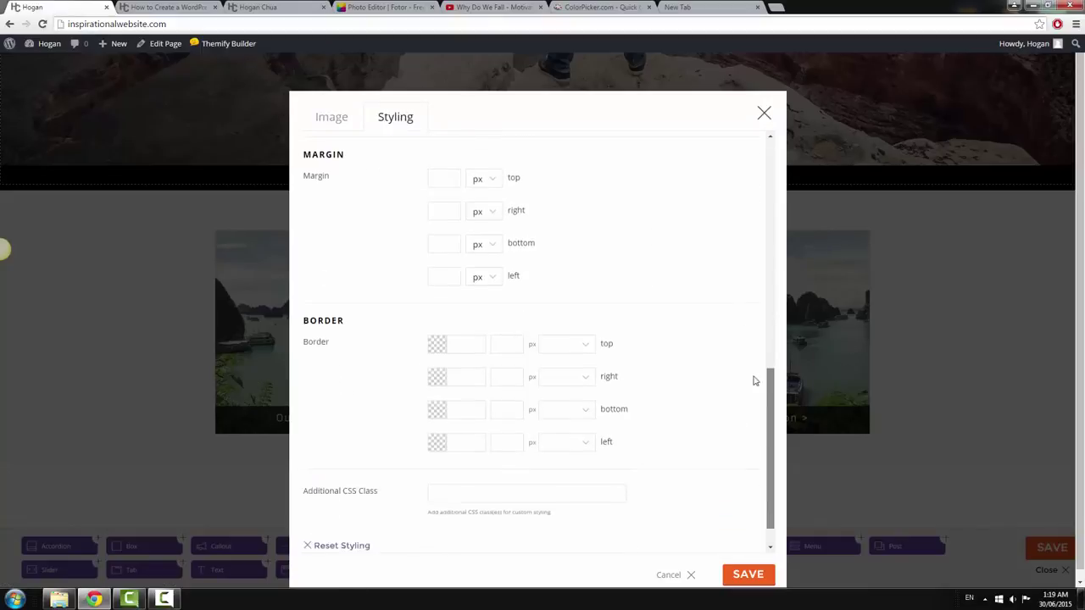
pyautogui.scroll(8, 737, 339)
pyautogui.click(744, 580)
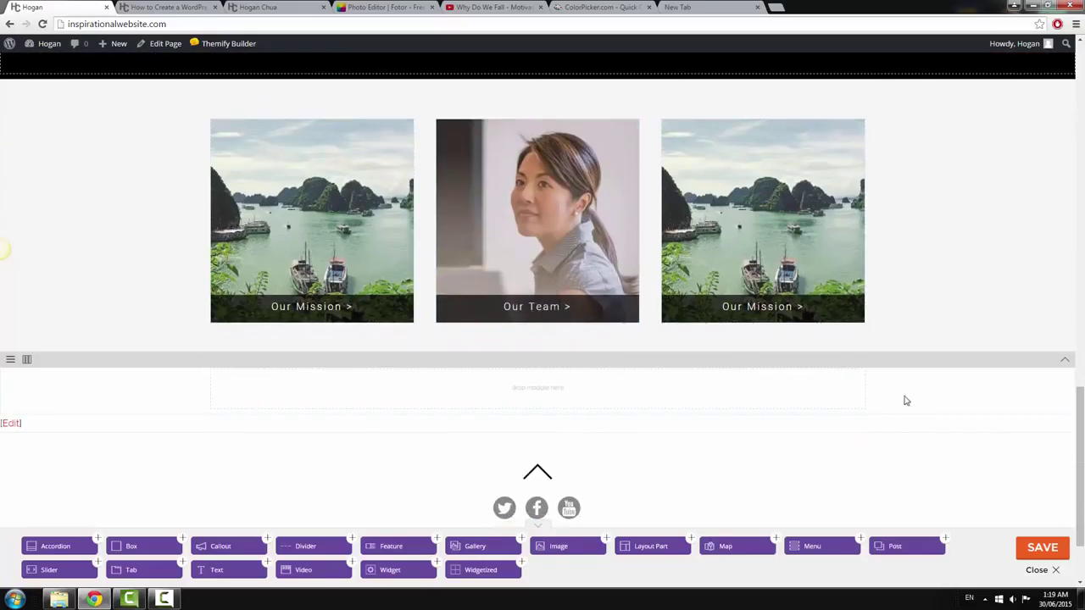
pyautogui.scroll(2, 903, 399)
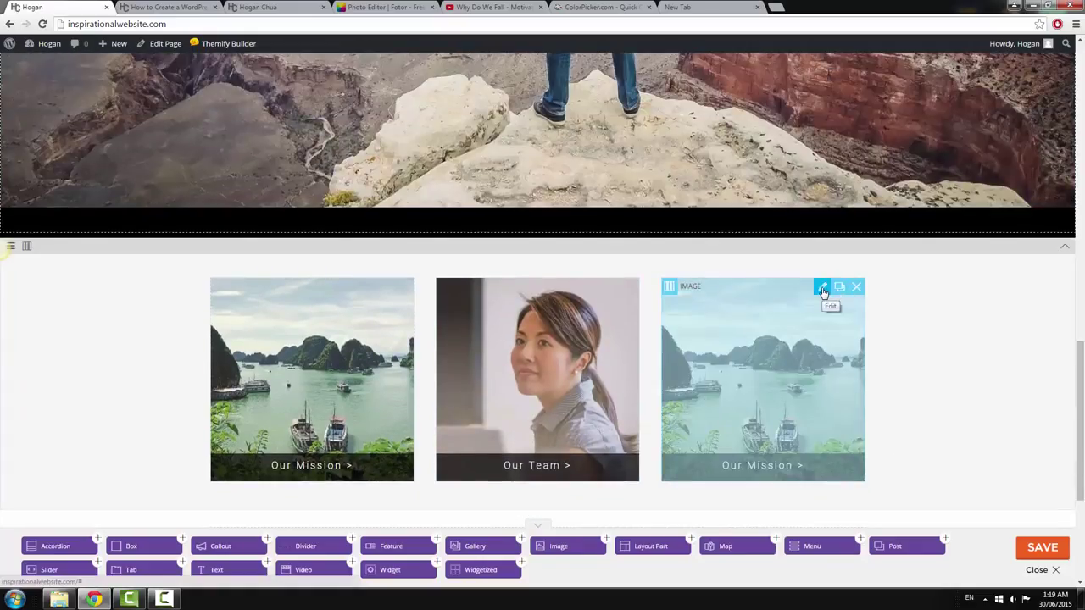
# Step: Upload the Our Work photo and insert it into the third image module
pyautogui.click(821, 288)
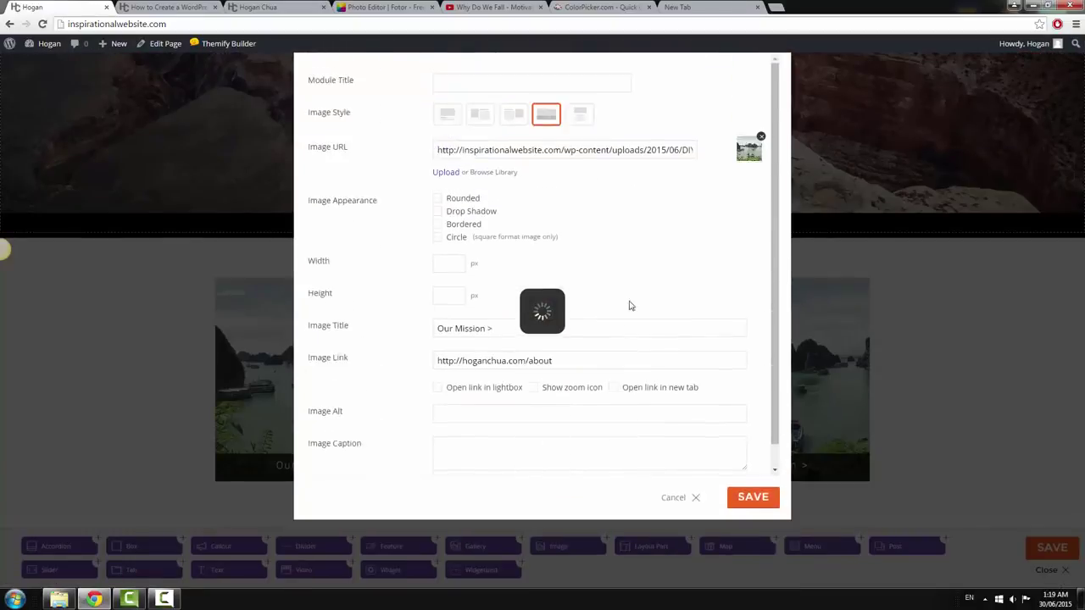
pyautogui.click(496, 250)
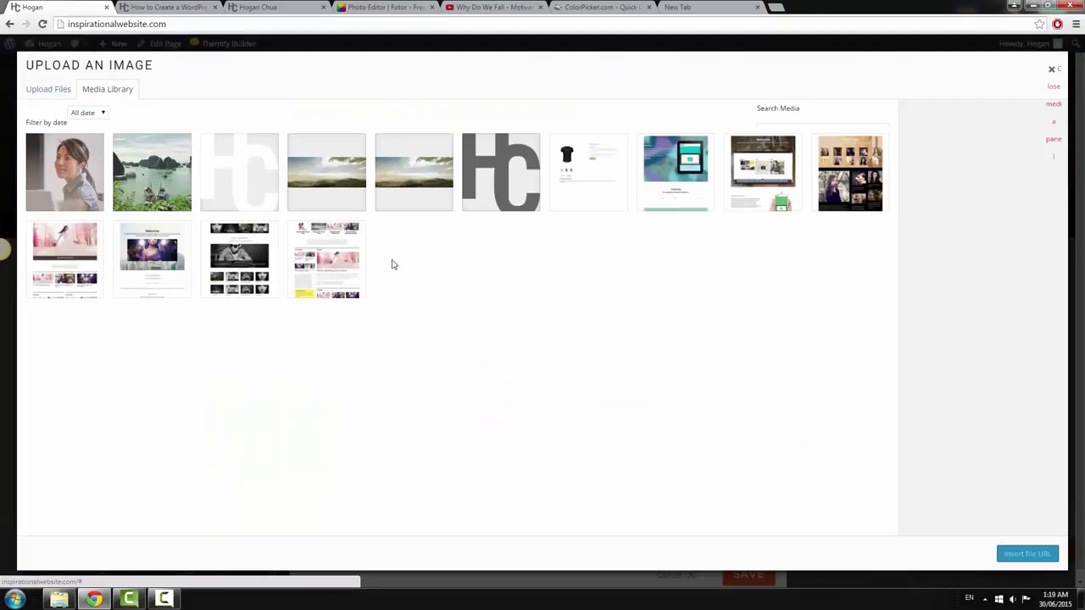
pyautogui.click(52, 90)
pyautogui.click(540, 322)
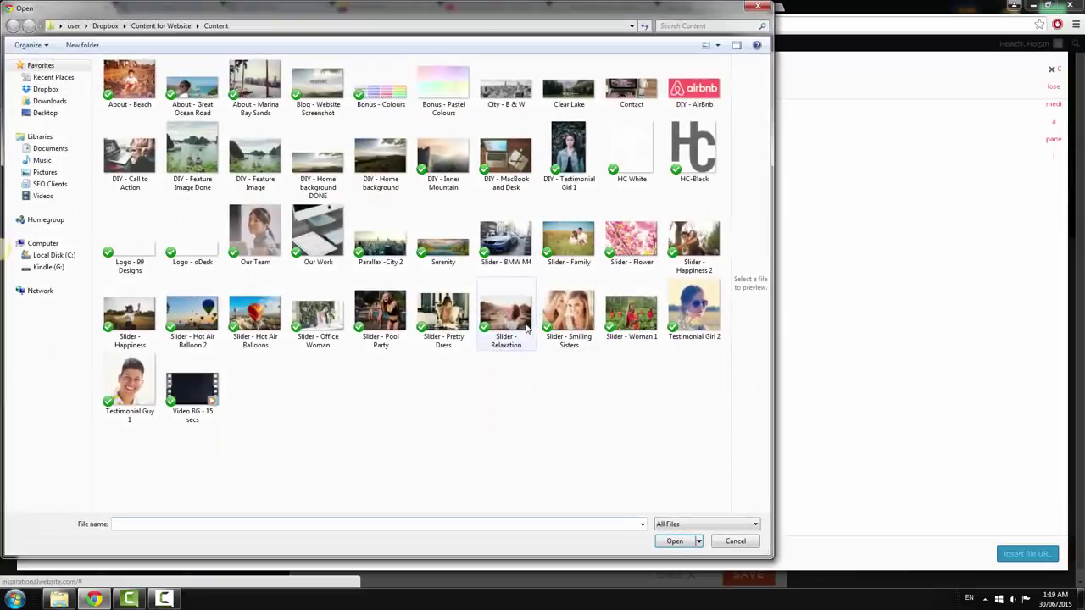
pyautogui.click(318, 230)
pyautogui.click(670, 542)
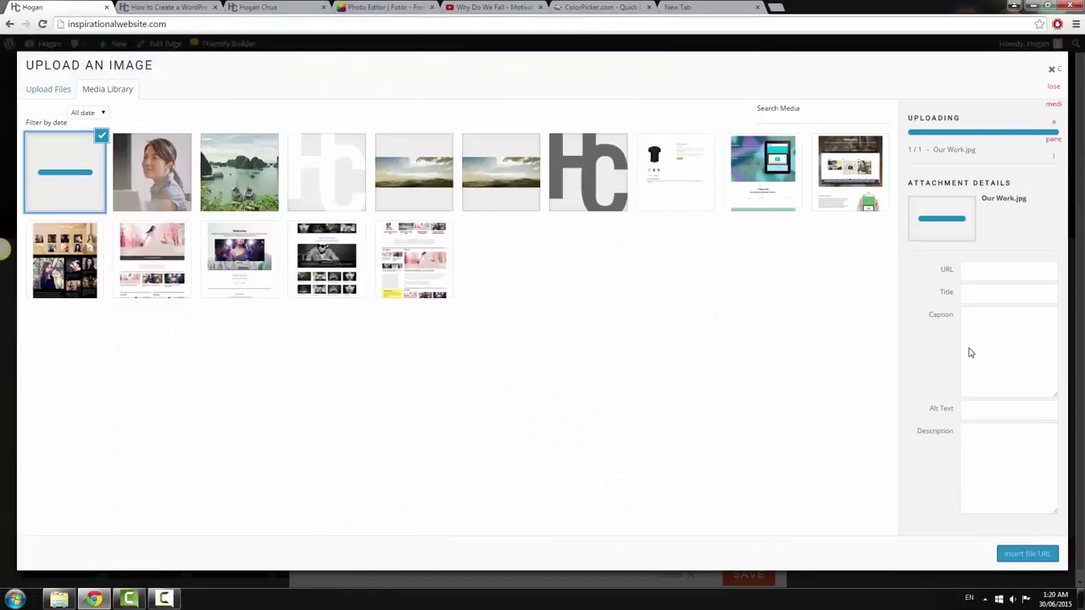
pyautogui.click(1017, 555)
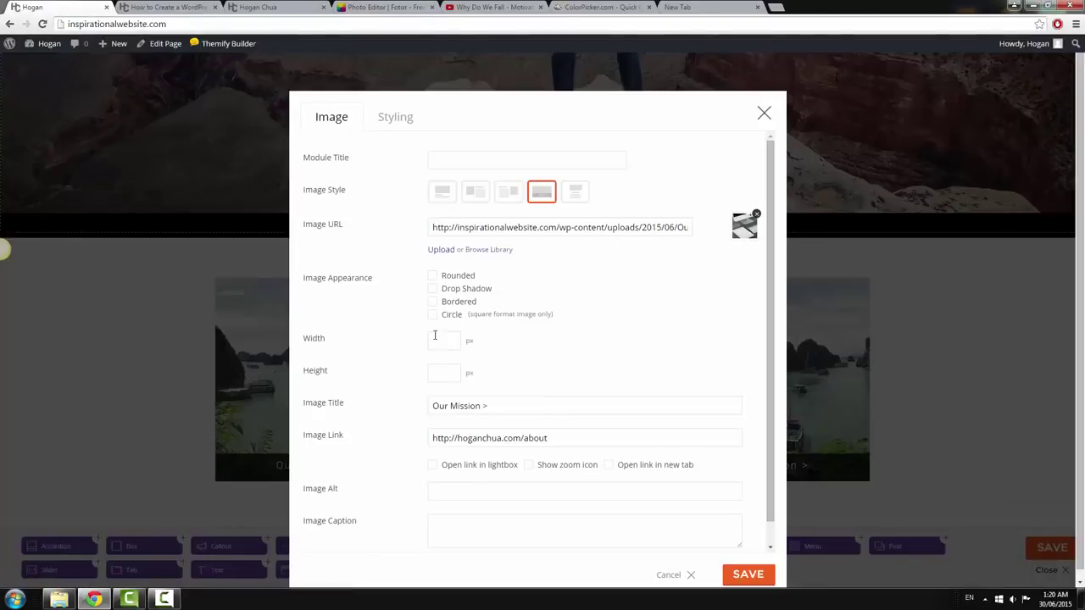
# Step: Retitle it 'Our Work >', link it to hoganchua.com/services, save, and check the live site
pyautogui.doubleClick(479, 408)
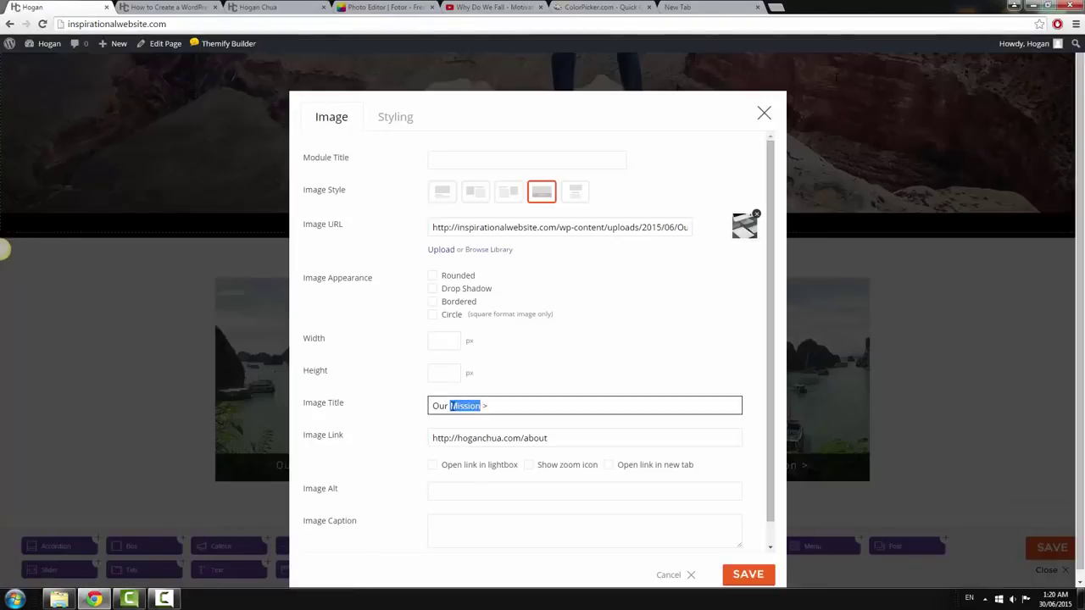
pyautogui.write('Work')
pyautogui.moveTo(548, 438); pyautogui.dragTo(525, 439)
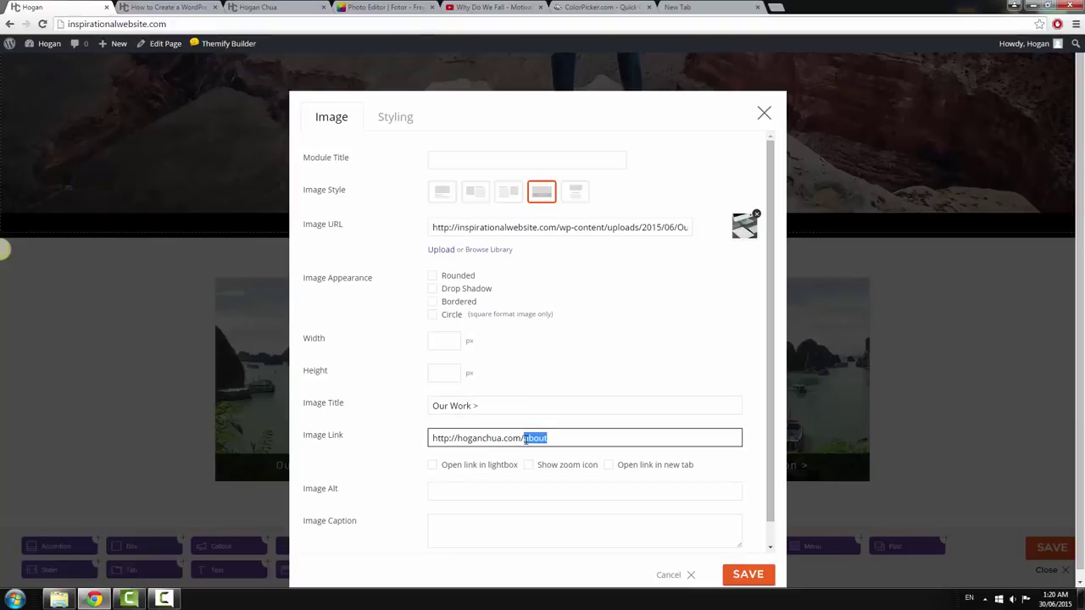
pyautogui.write('services')
pyautogui.click(743, 578)
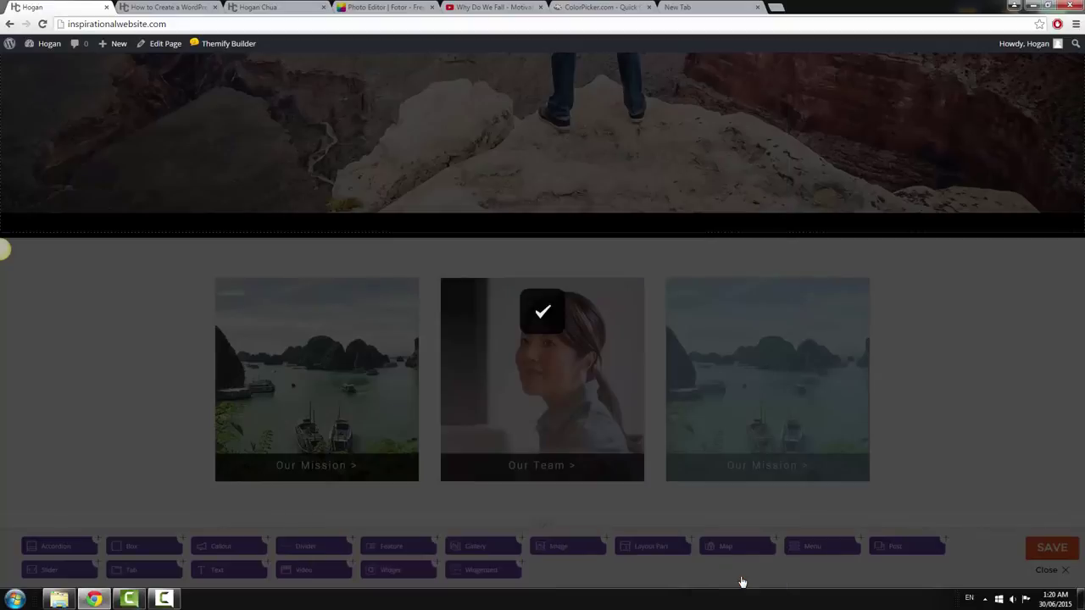
pyautogui.scroll(-3, 742, 581)
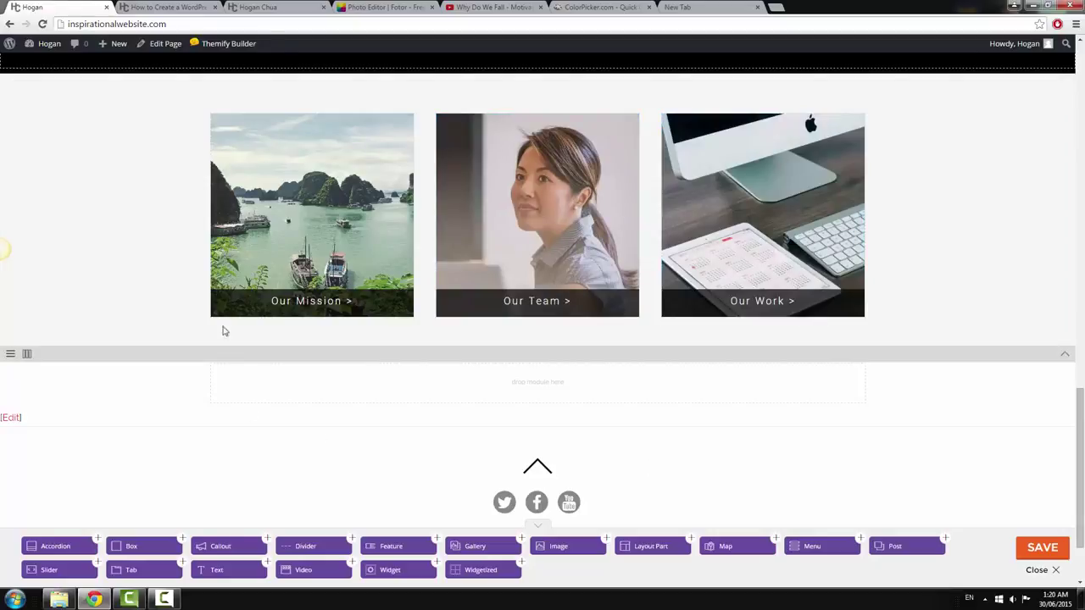
pyautogui.hotkey('ctrl', '3')
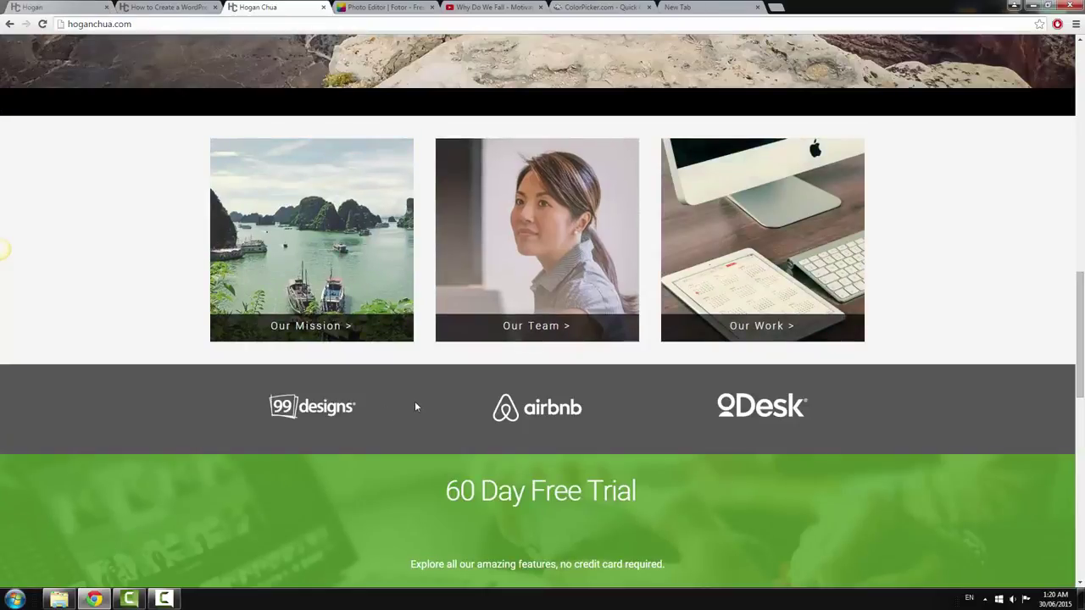
pyautogui.click(85, 7)
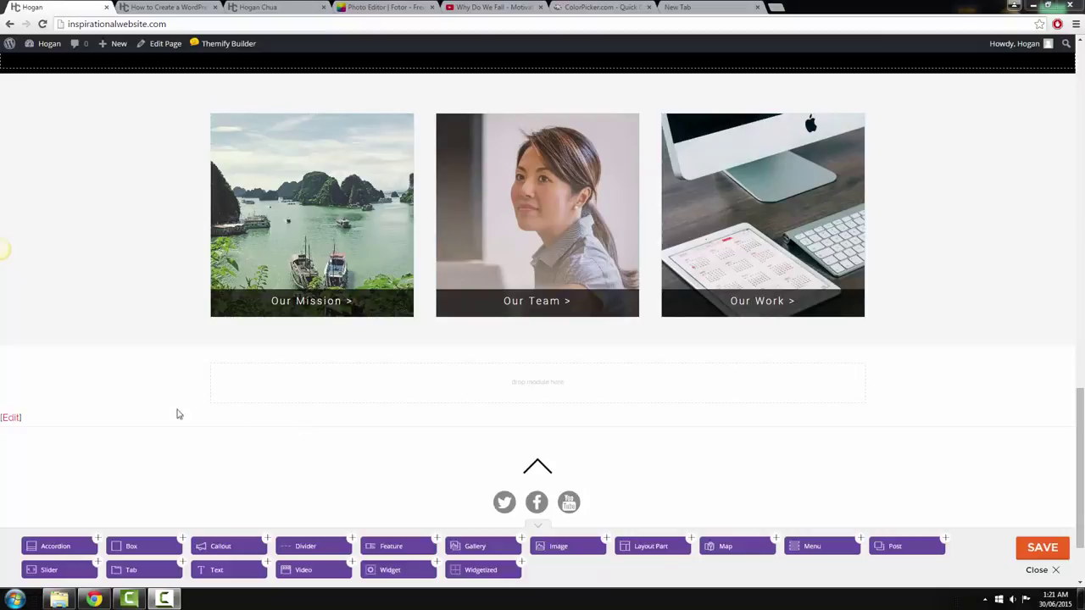
# Step: Give the empty row a Fullcover background mode with colour #565656 and save it
pyautogui.moveTo(10, 356)
pyautogui.click(12, 377)
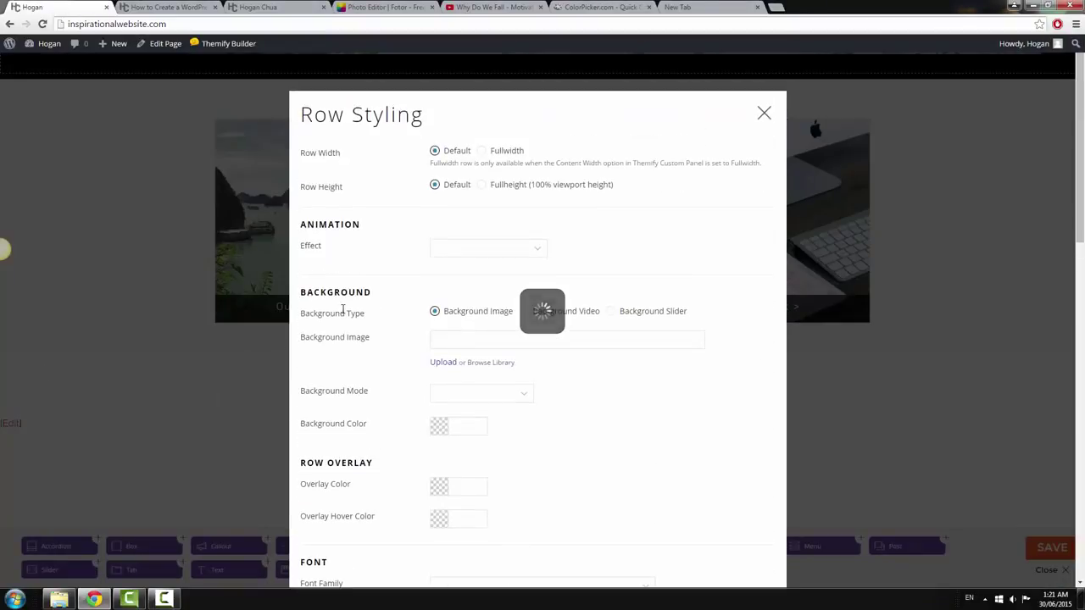
pyautogui.click(480, 394)
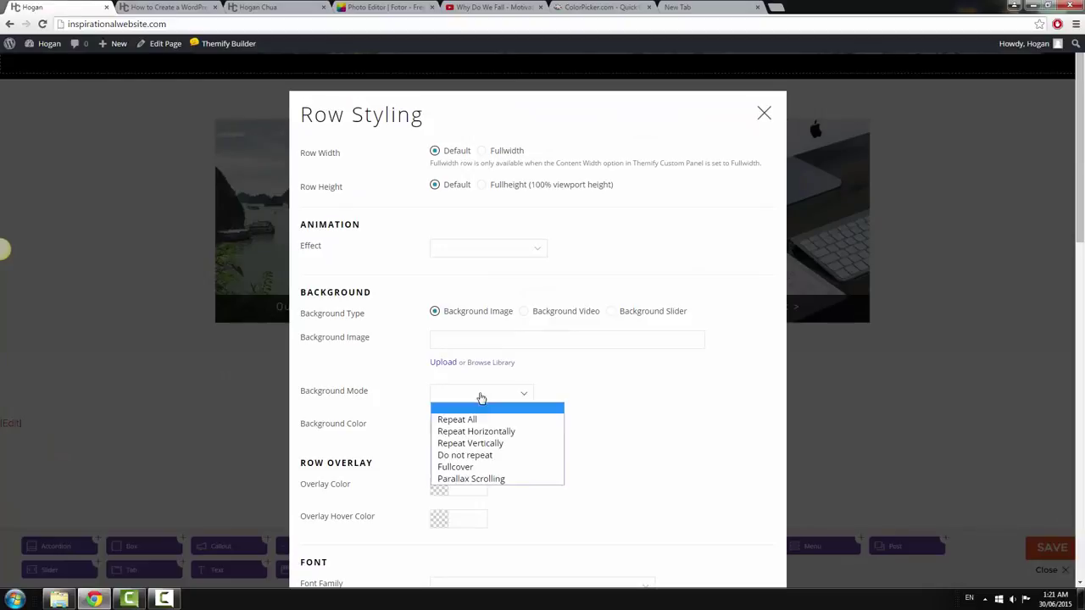
pyautogui.click(468, 467)
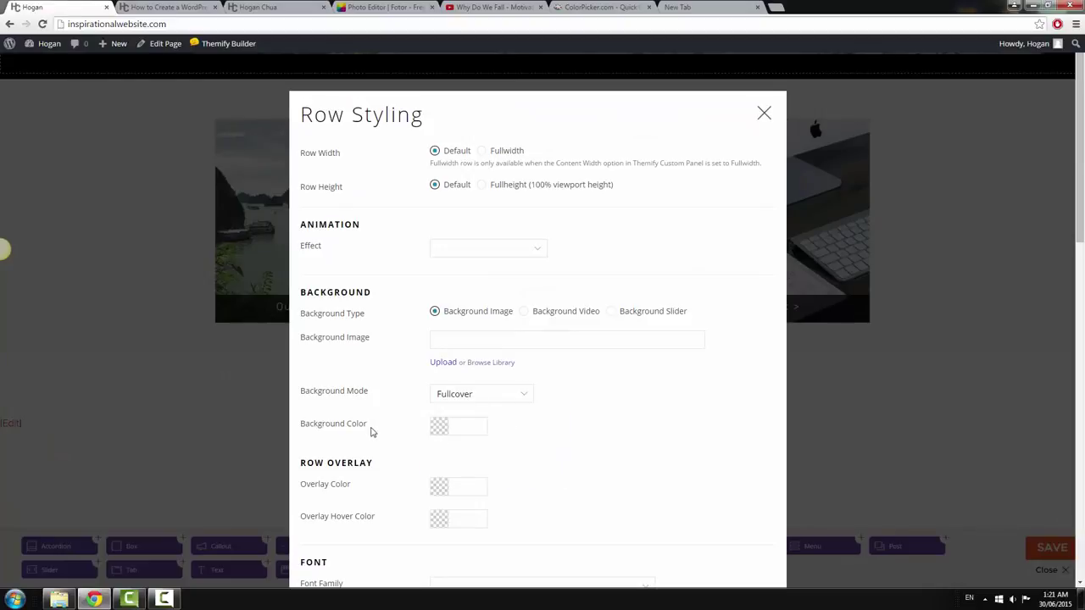
pyautogui.moveTo(371, 433); pyautogui.dragTo(302, 427)
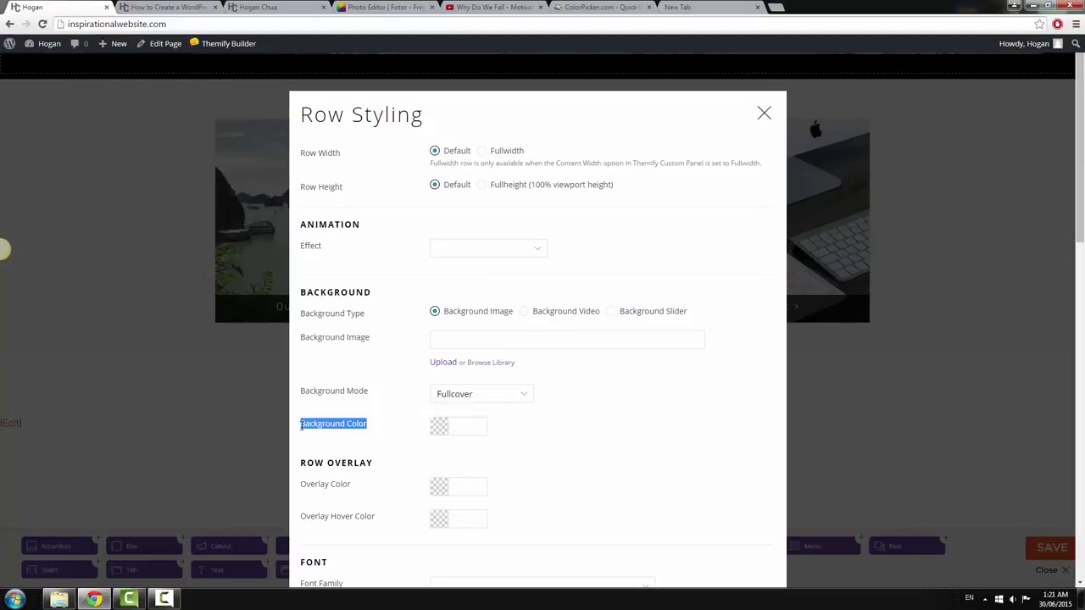
pyautogui.click(458, 426)
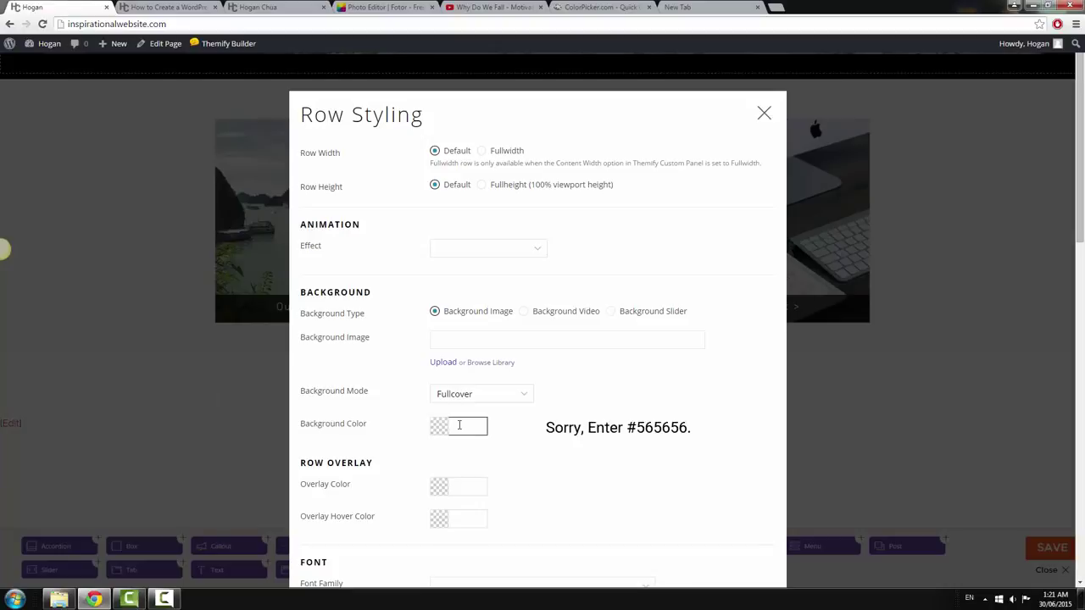
pyautogui.write('565656')
pyautogui.click(534, 450)
pyautogui.scroll(-7, 675, 467)
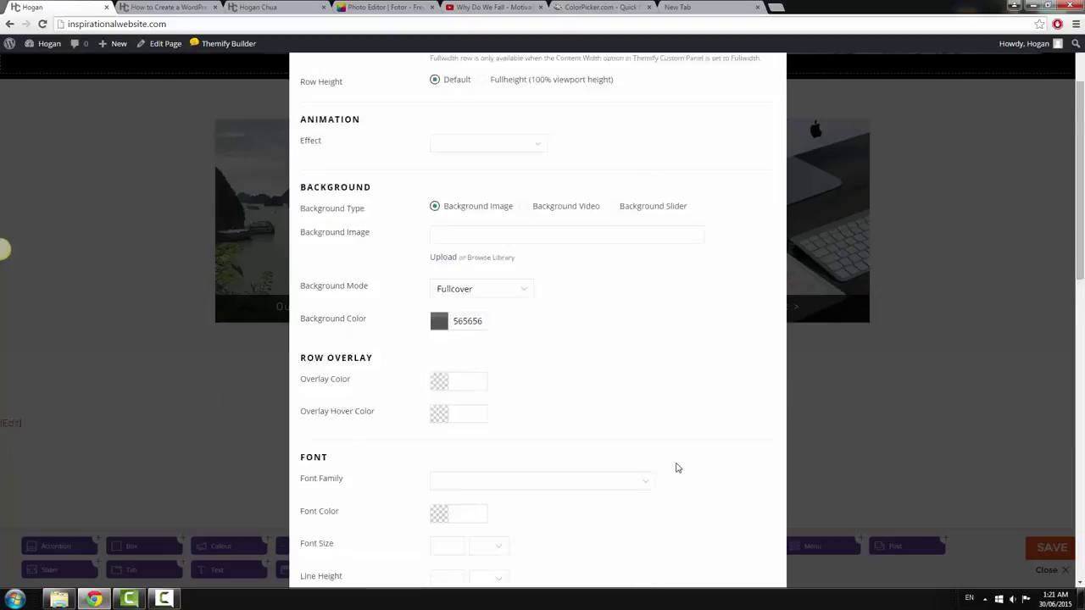
pyautogui.scroll(-5, 690, 475)
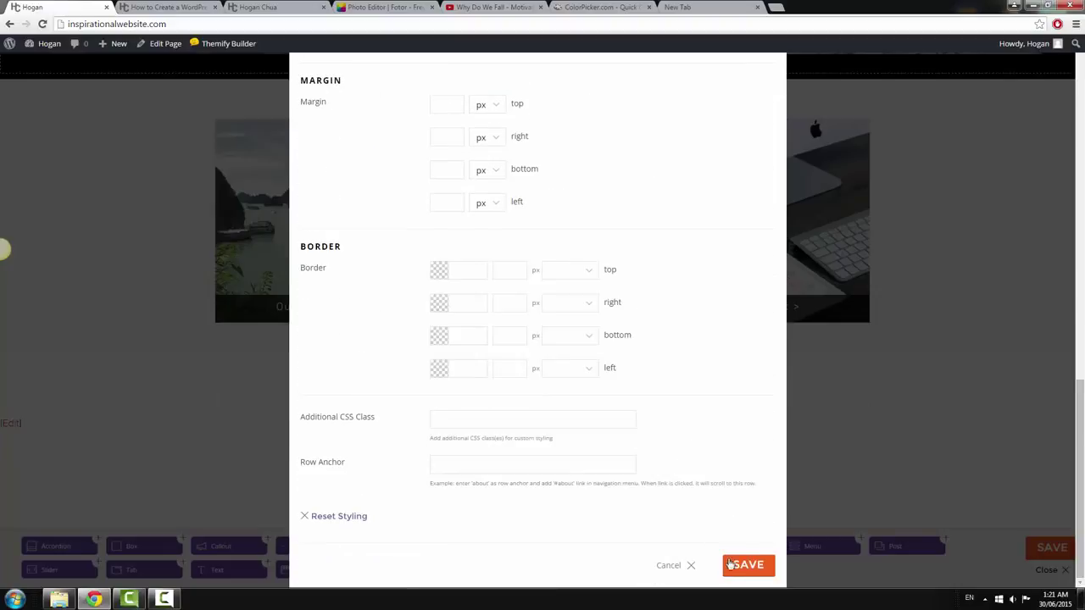
pyautogui.click(739, 565)
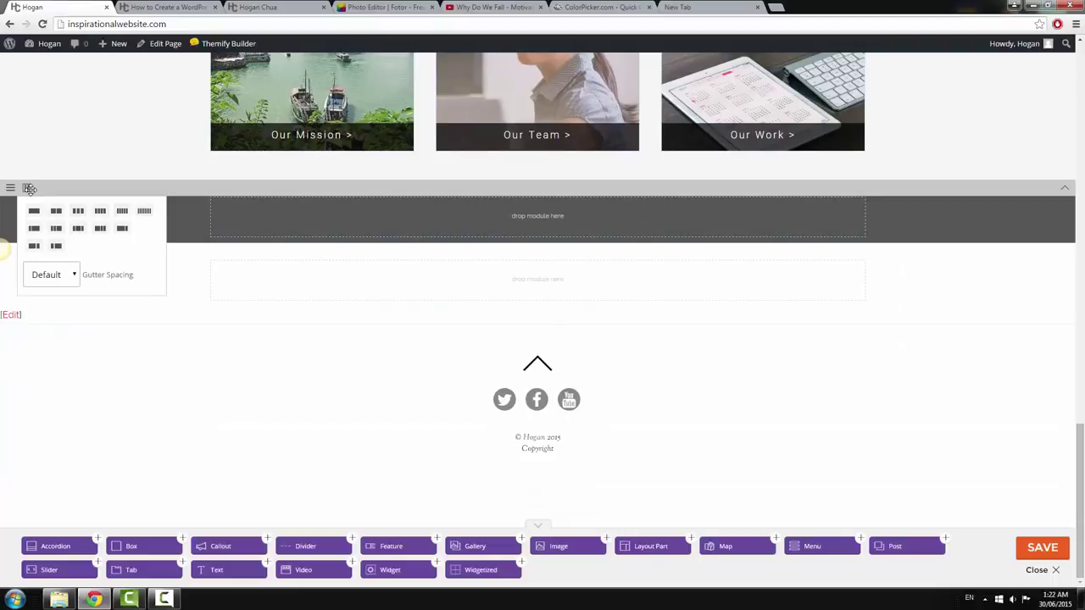
# Step: Split the grey row into three columns
pyautogui.moveTo(29, 191)
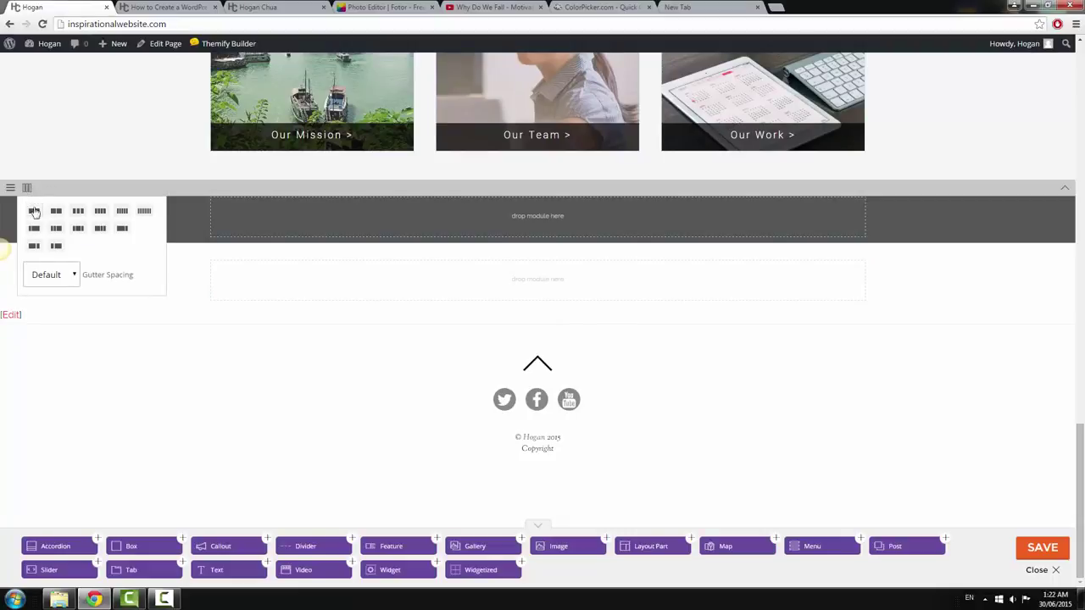
pyautogui.click(77, 215)
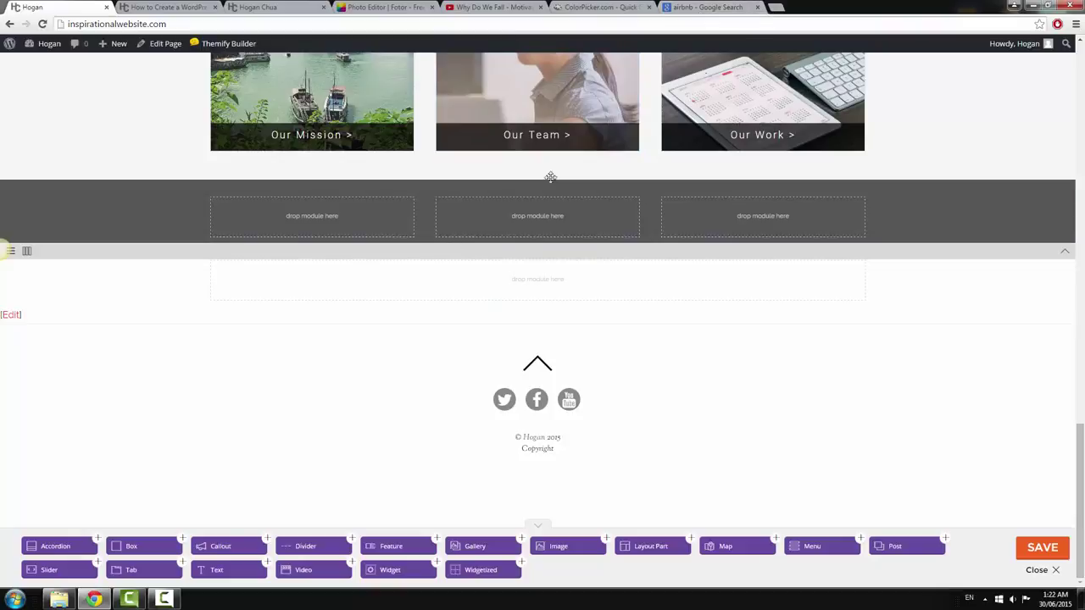
pyautogui.click(691, 9)
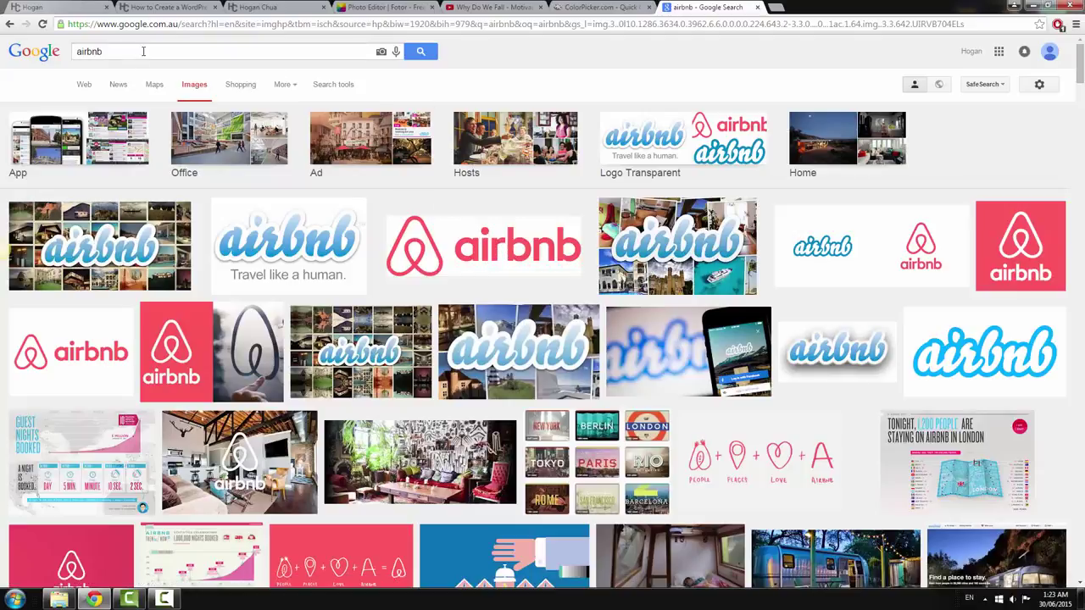
# Step: Open a blank browser tab next to the airbnb image results
pyautogui.click(778, 7)
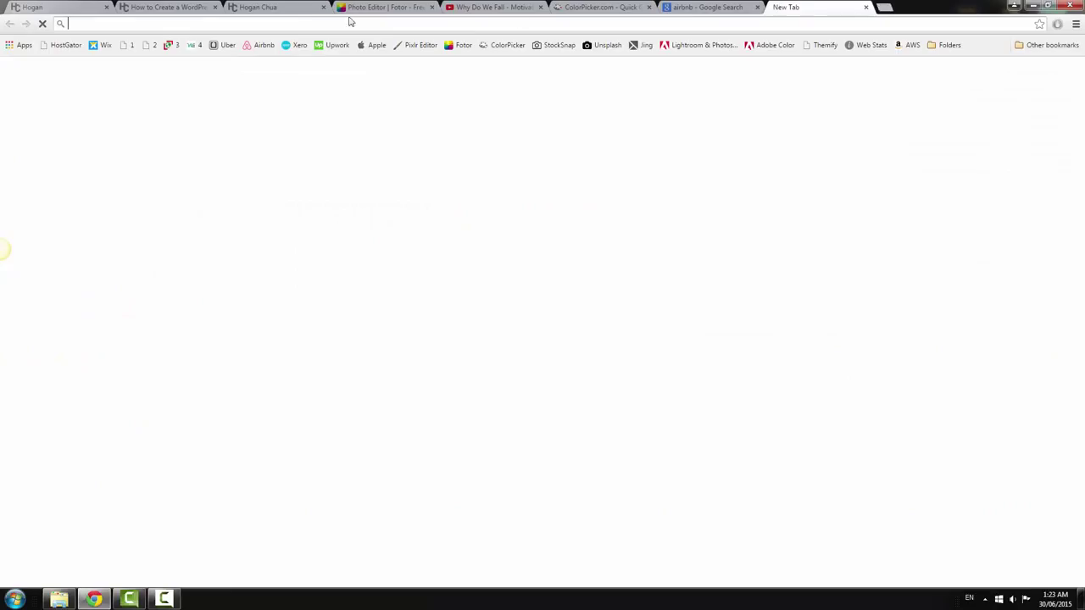
# Step: Open the DIY - AirBnb logo from the computer in Pixlr Editor and unlock its Background layer
pyautogui.click(420, 47)
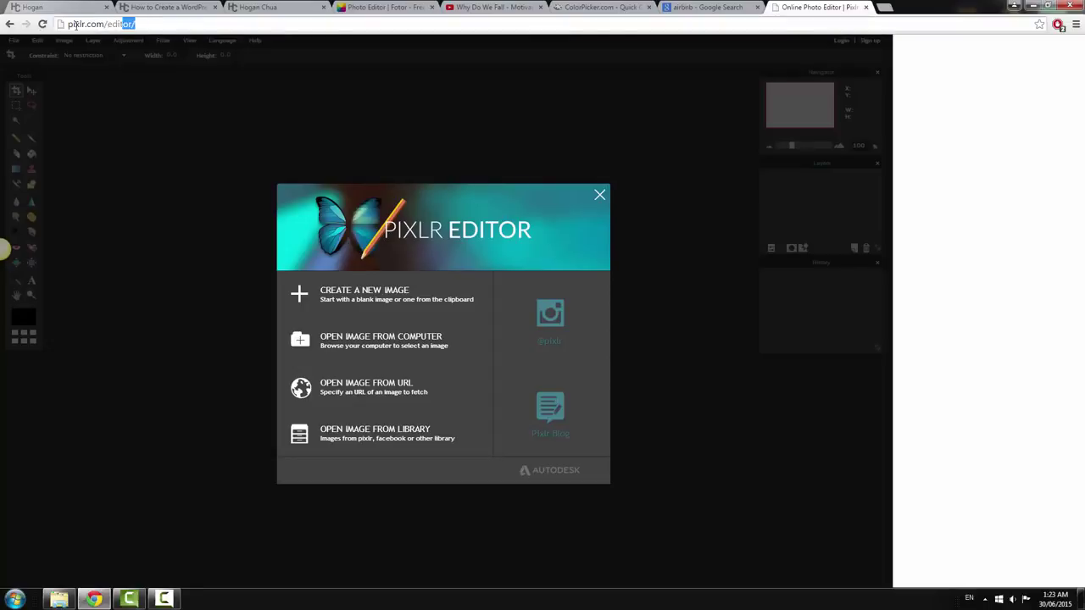
pyautogui.click(132, 24)
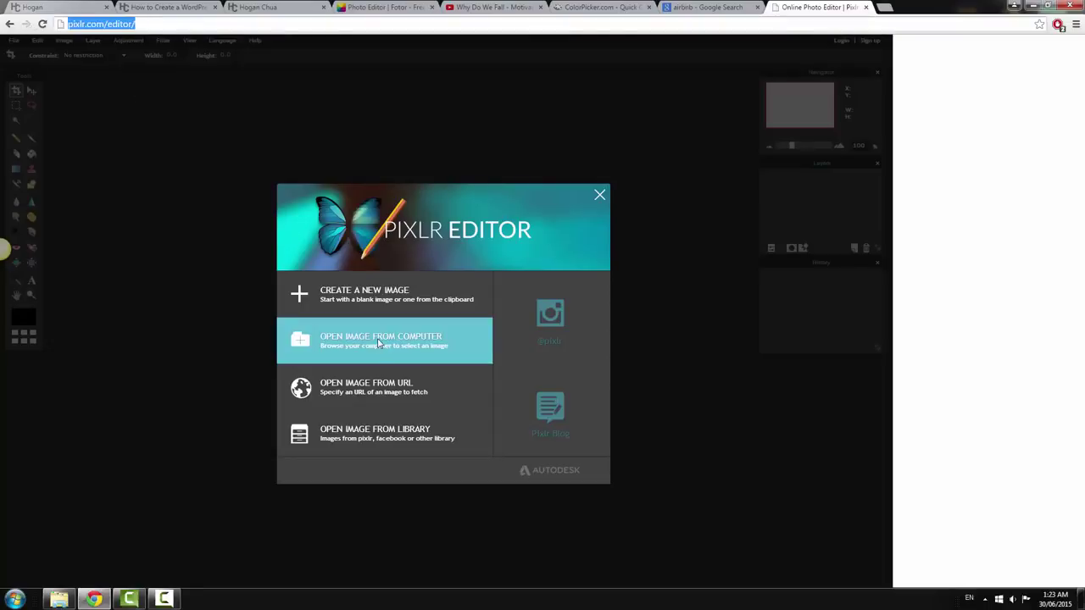
pyautogui.click(379, 343)
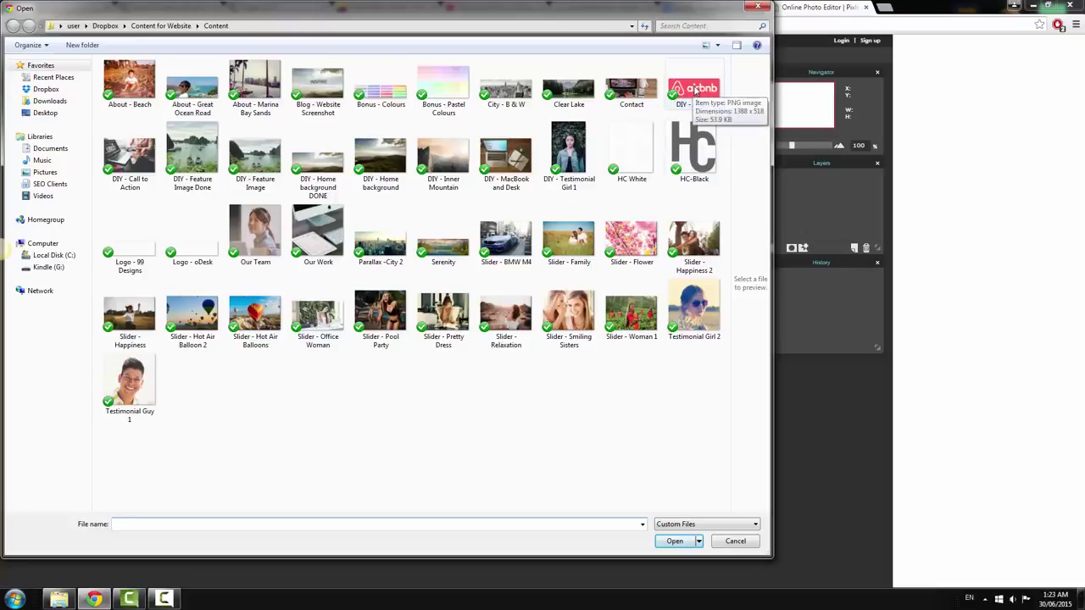
pyautogui.click(693, 89)
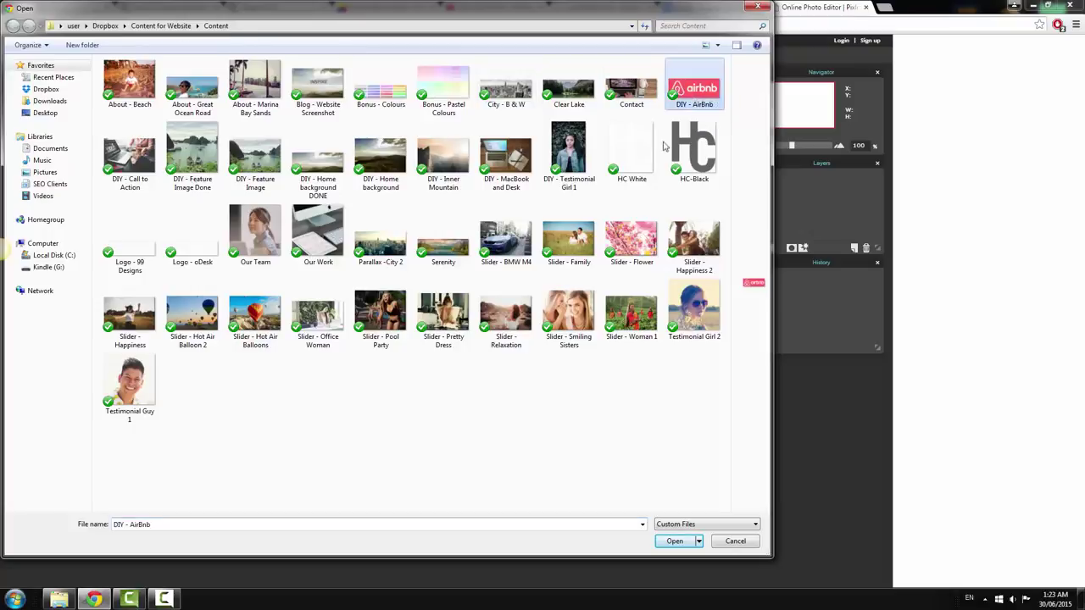
pyautogui.click(666, 544)
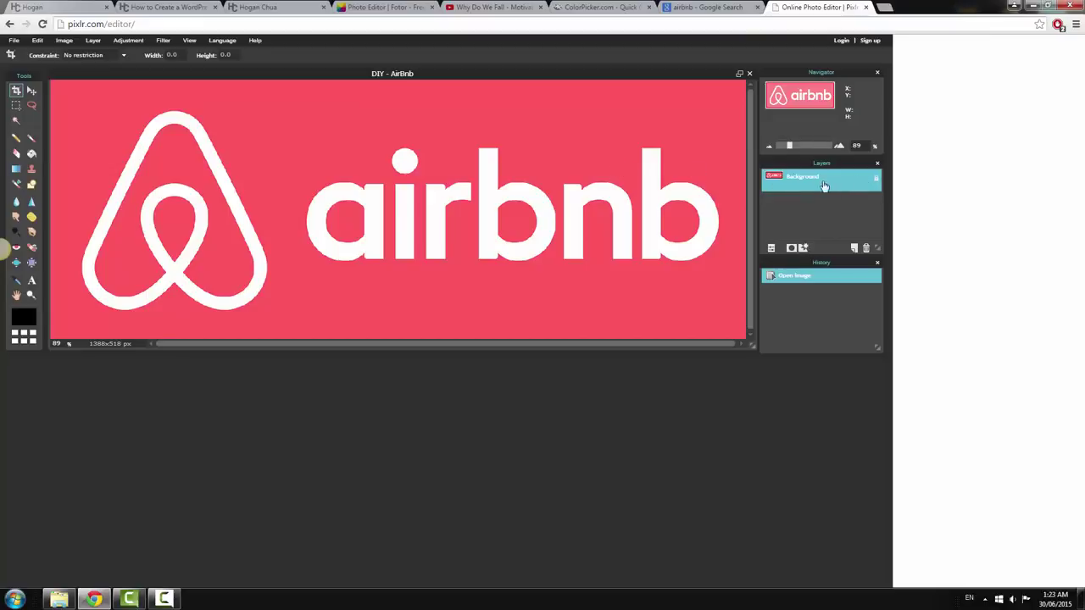
pyautogui.doubleClick(874, 180)
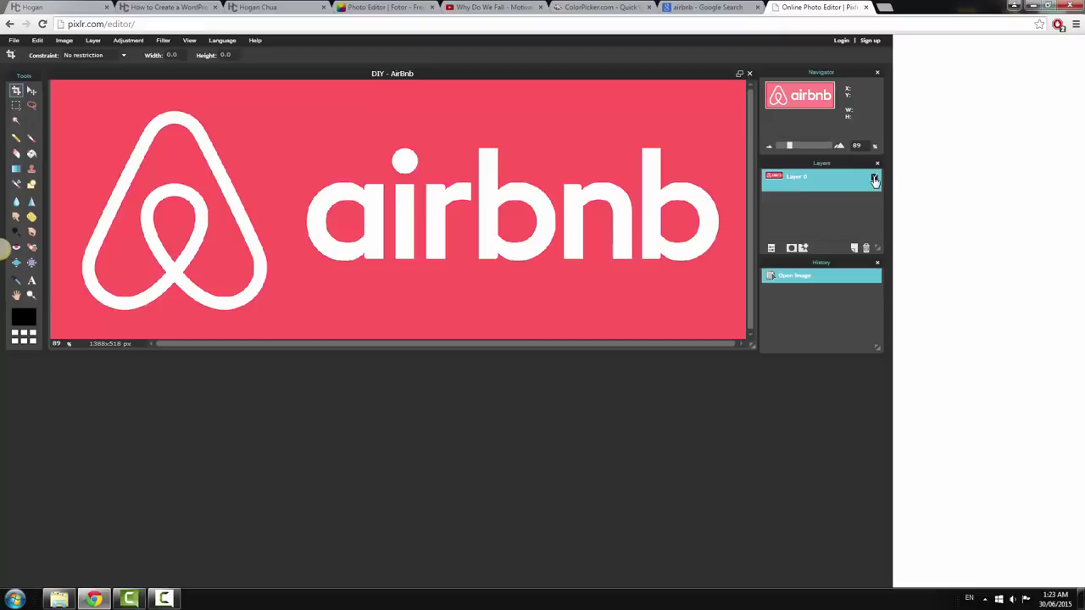
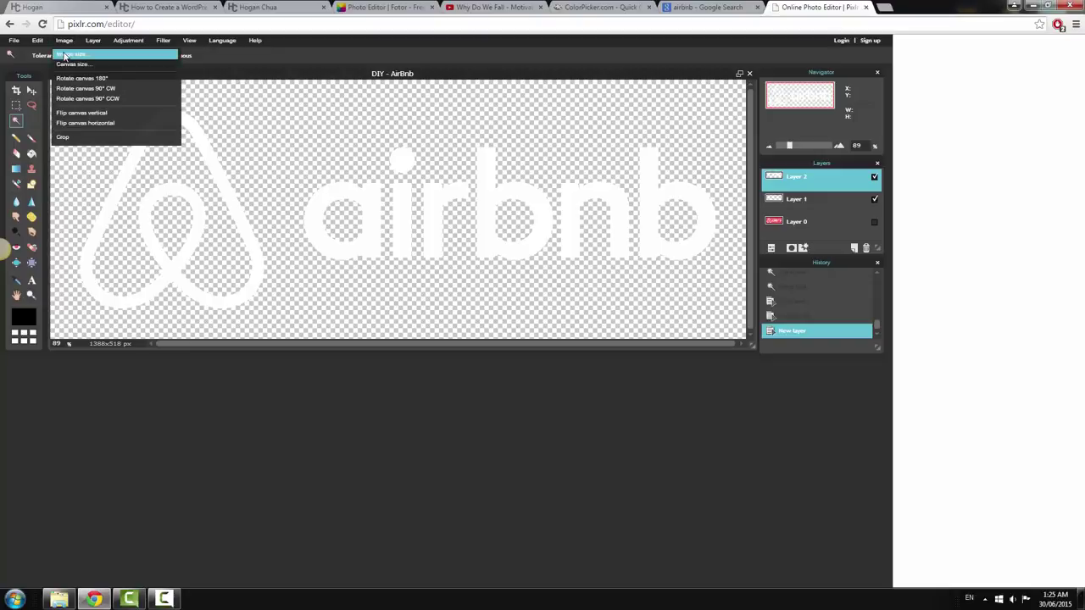
# Step: Resize the airbnb logo image to 201×75 px
pyautogui.click(64, 55)
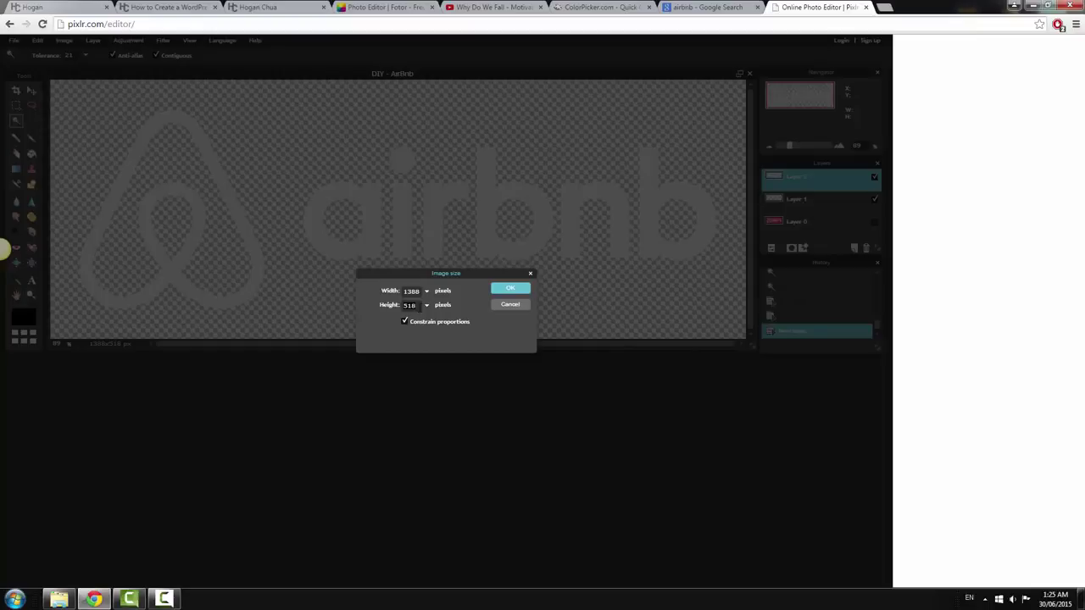
pyautogui.write('19')
pyautogui.click(509, 289)
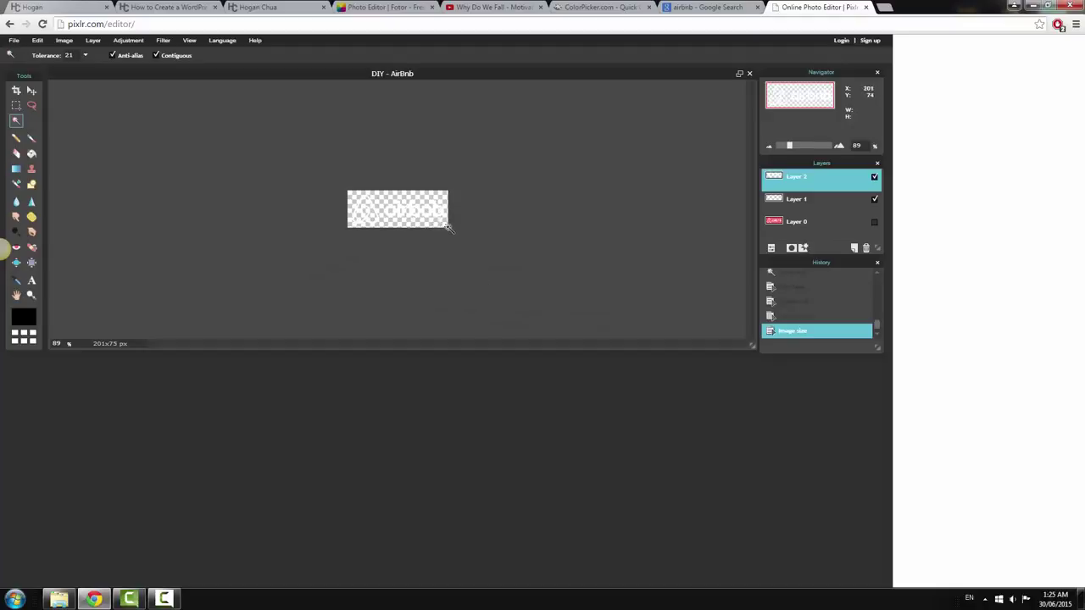
# Step: Save the resized logo as a PNG named 'DIY - AirBnb DONE'
pyautogui.click(13, 41)
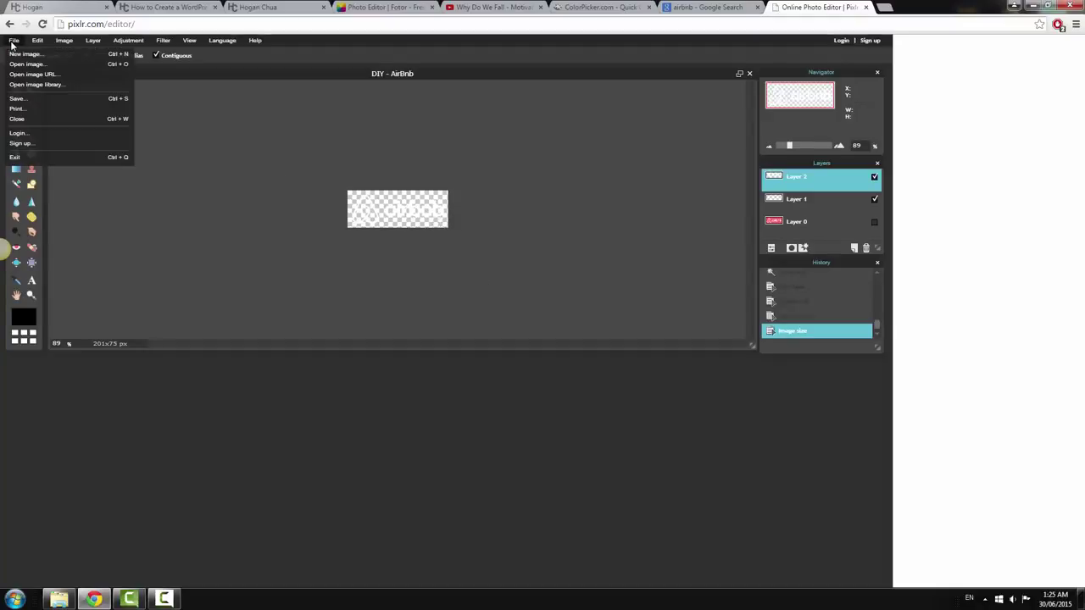
pyautogui.click(26, 99)
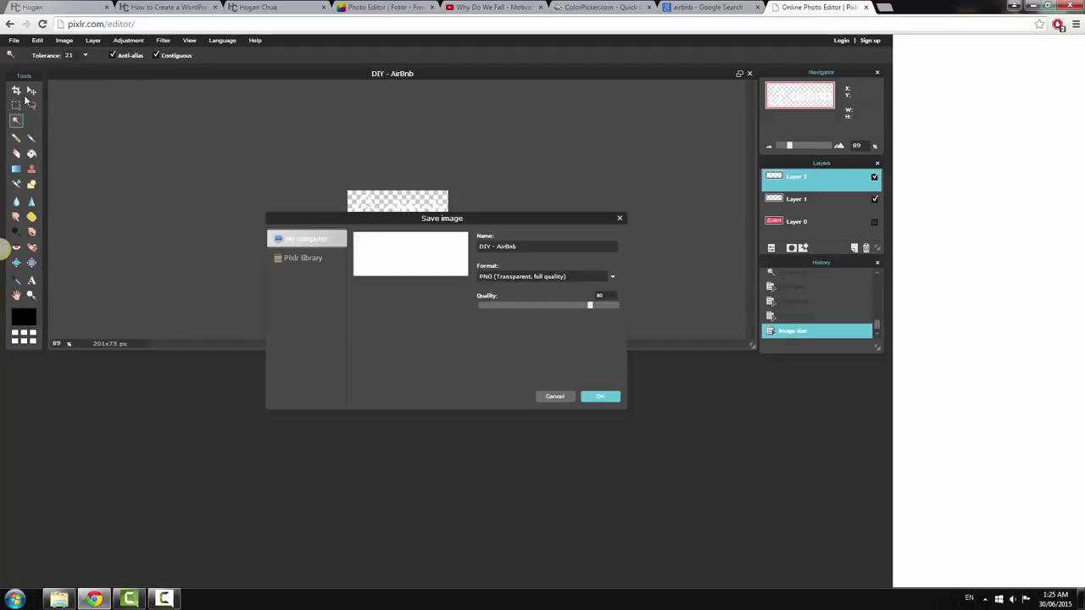
pyautogui.click(534, 278)
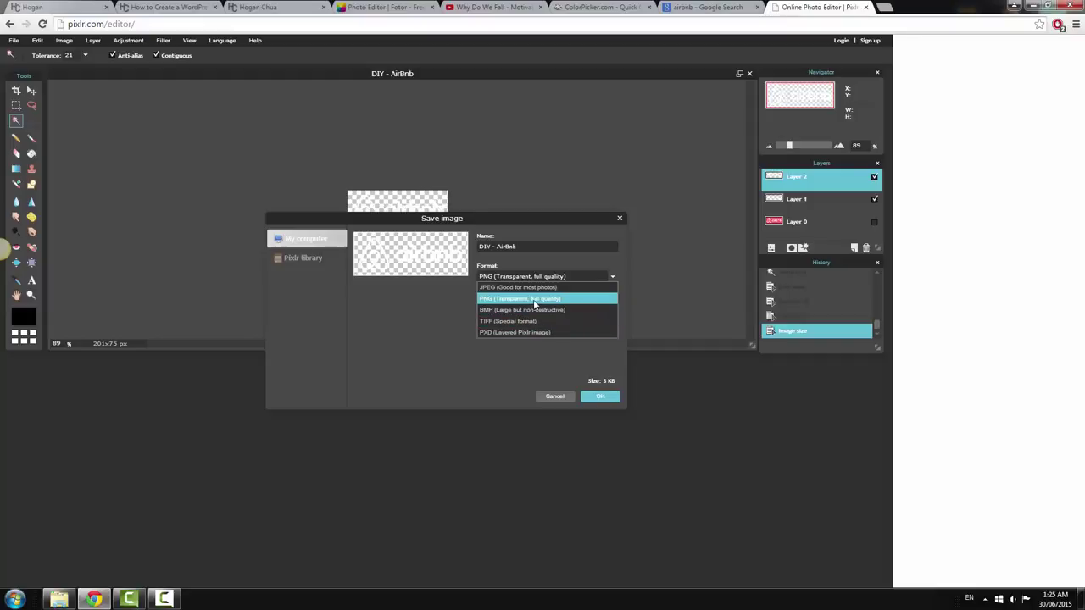
pyautogui.click(532, 300)
pyautogui.click(599, 397)
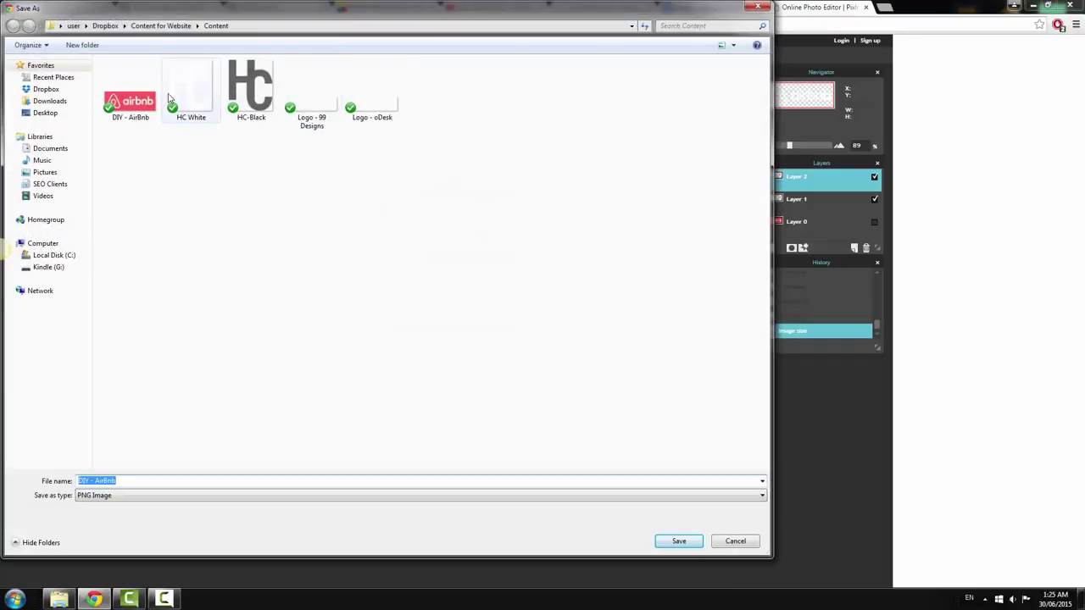
pyautogui.click(127, 481)
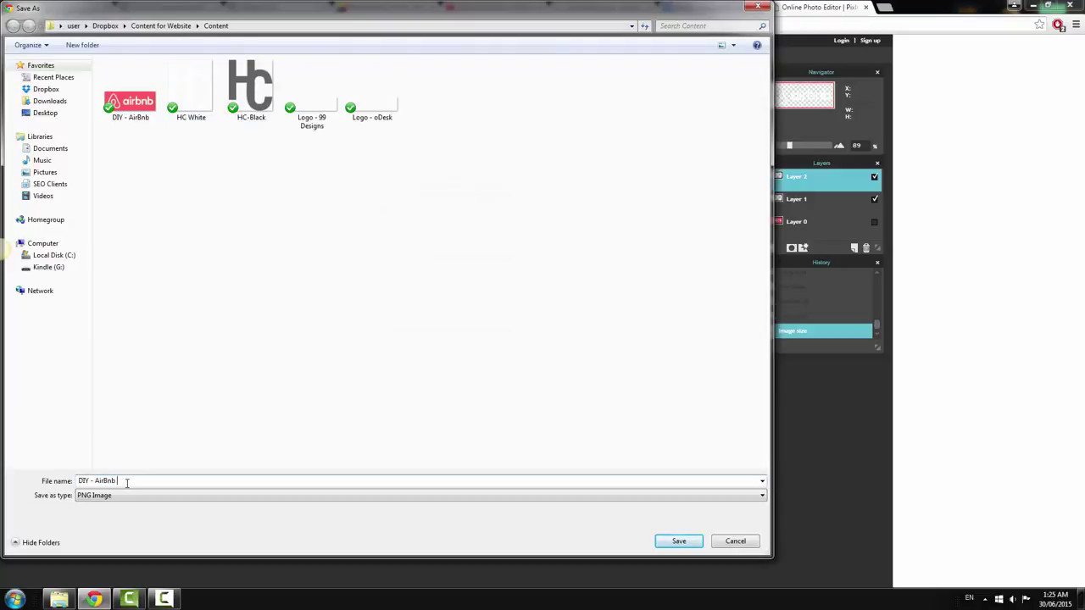
pyautogui.click(683, 541)
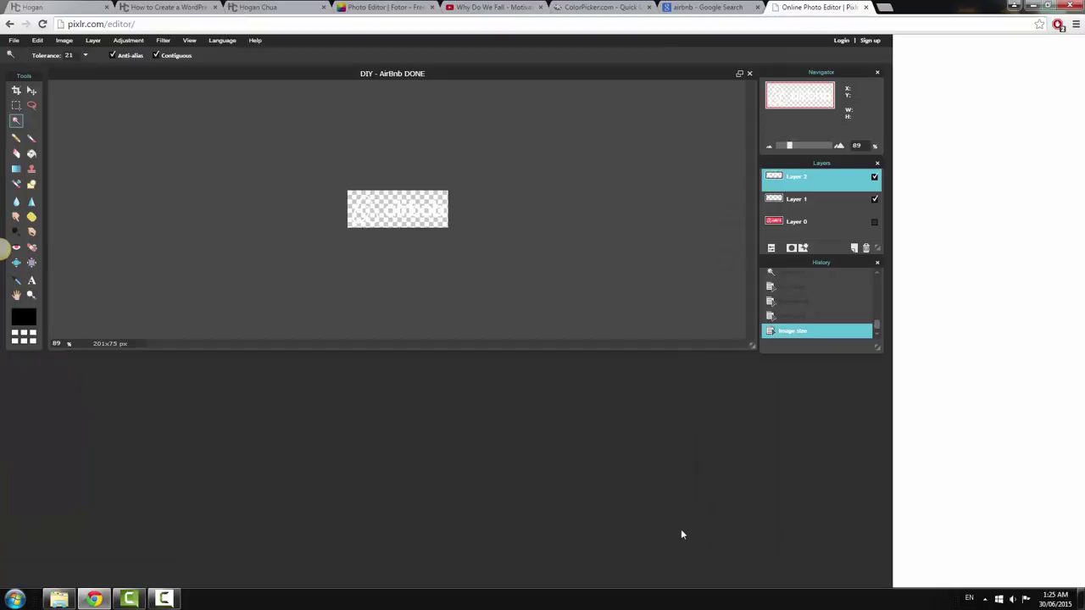
# Step: Add a text module to the dark row's first column and upload the DIY - AirBnb DONE logo
pyautogui.click(38, 9)
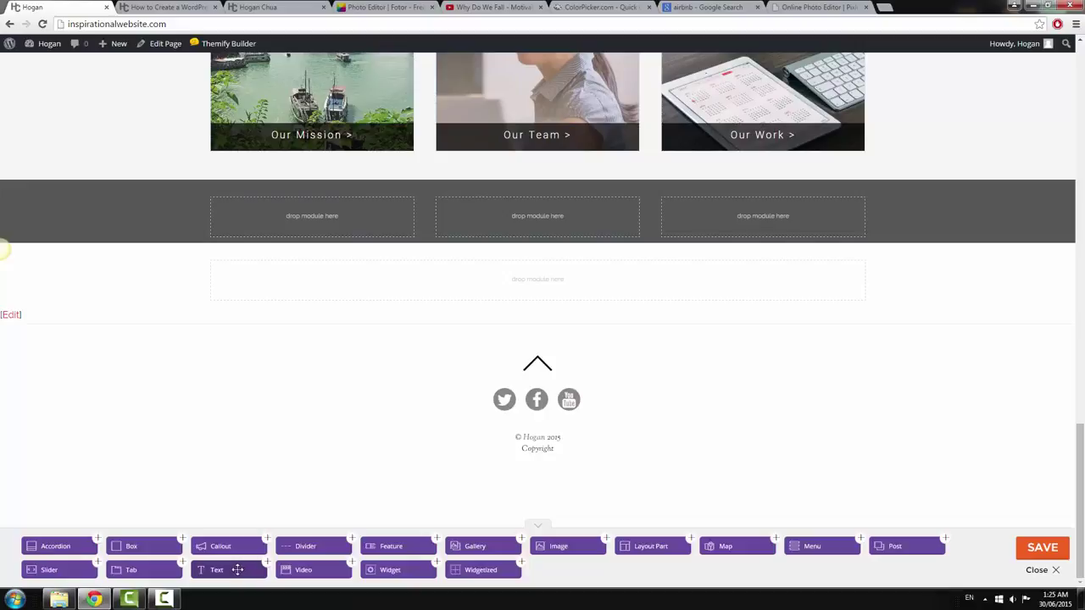
pyautogui.moveTo(237, 570); pyautogui.dragTo(320, 224)
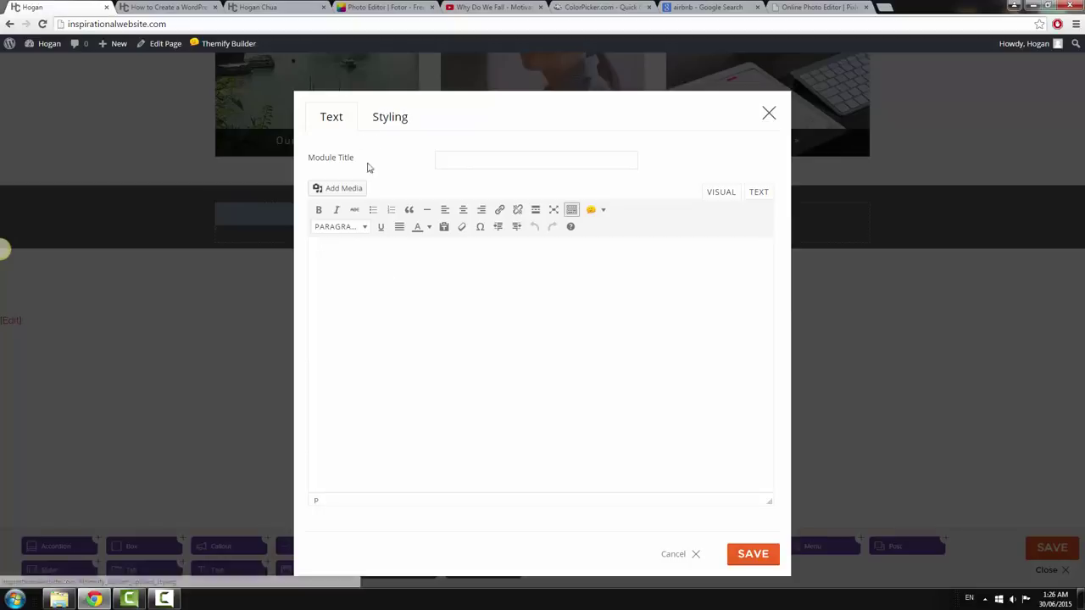
pyautogui.click(354, 190)
pyautogui.click(173, 94)
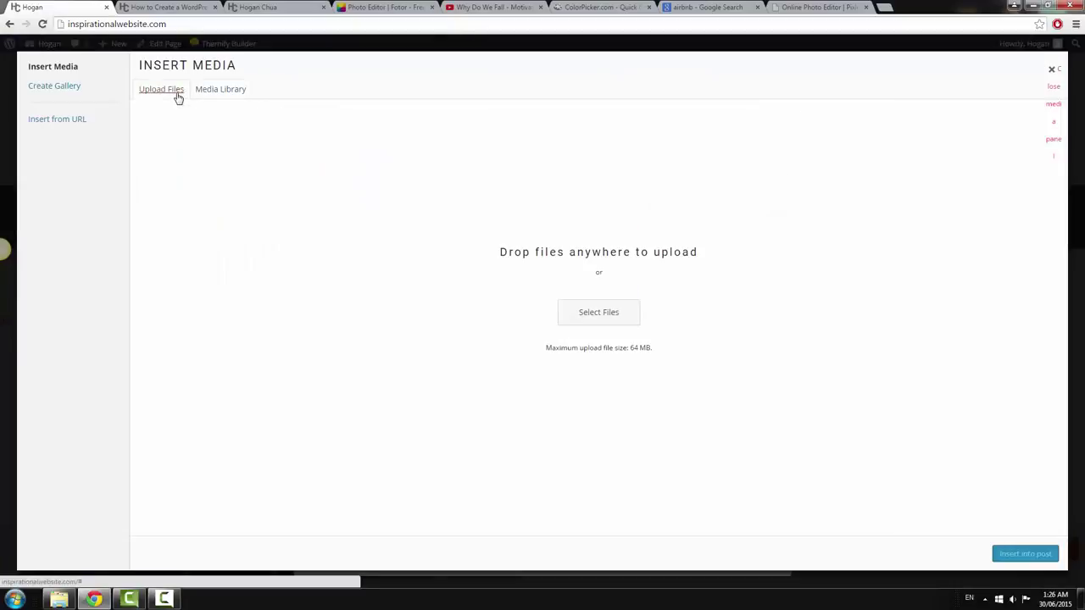
pyautogui.click(599, 312)
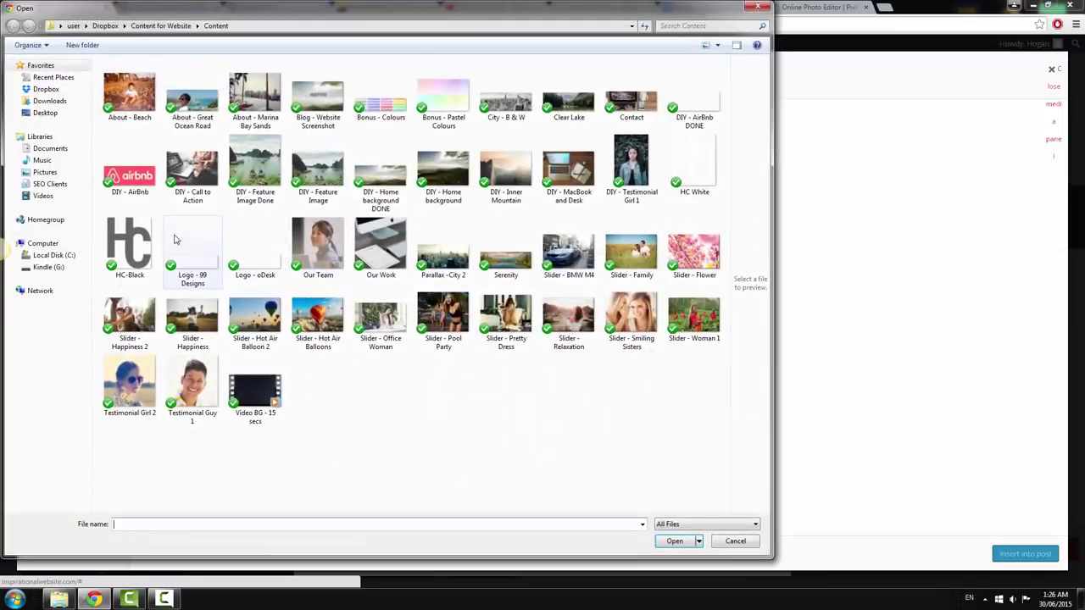
pyautogui.click(694, 100)
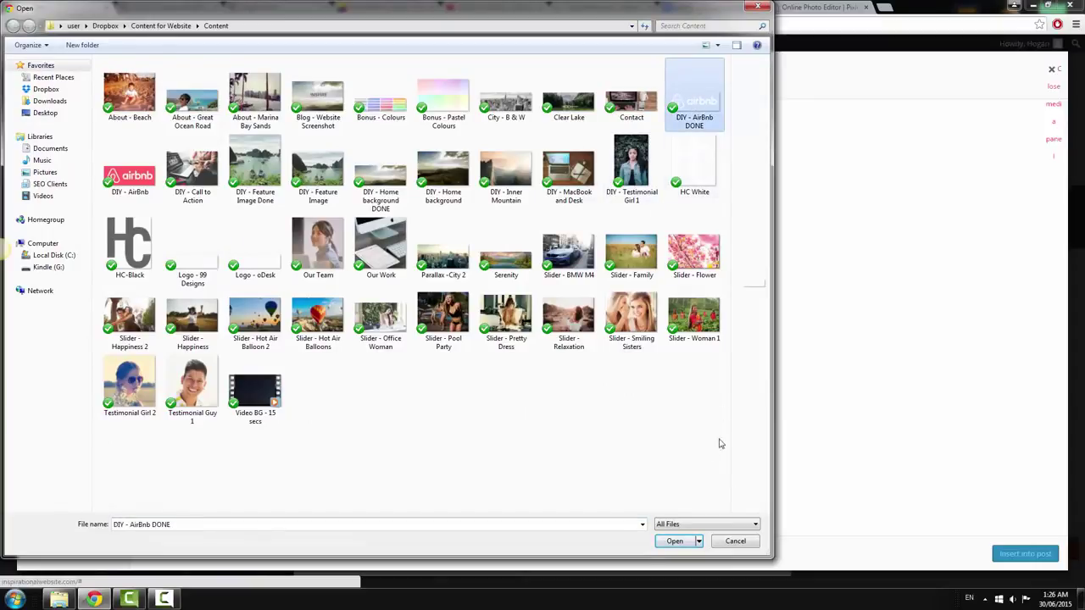
pyautogui.click(674, 540)
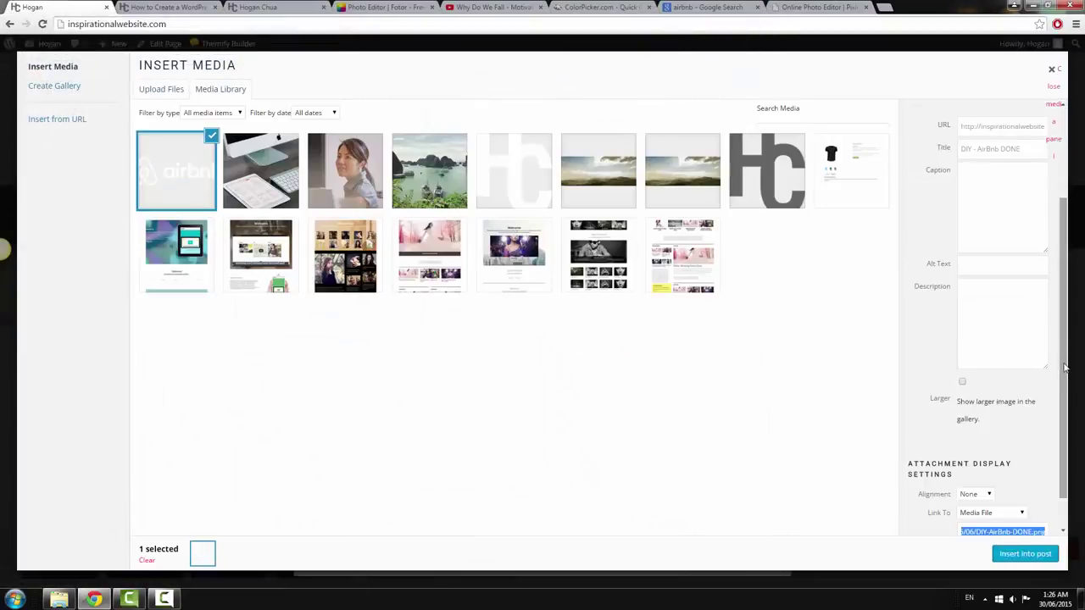
# Step: Insert the logo with Link To None, centre it, and save the text module
pyautogui.scroll(-2, 1061, 458)
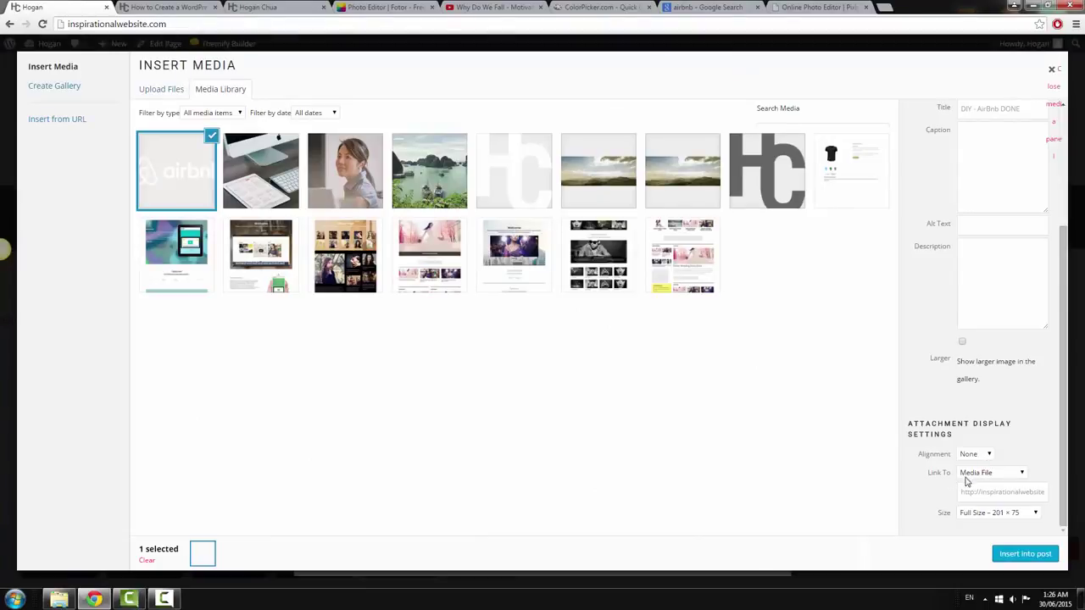
pyautogui.click(957, 474)
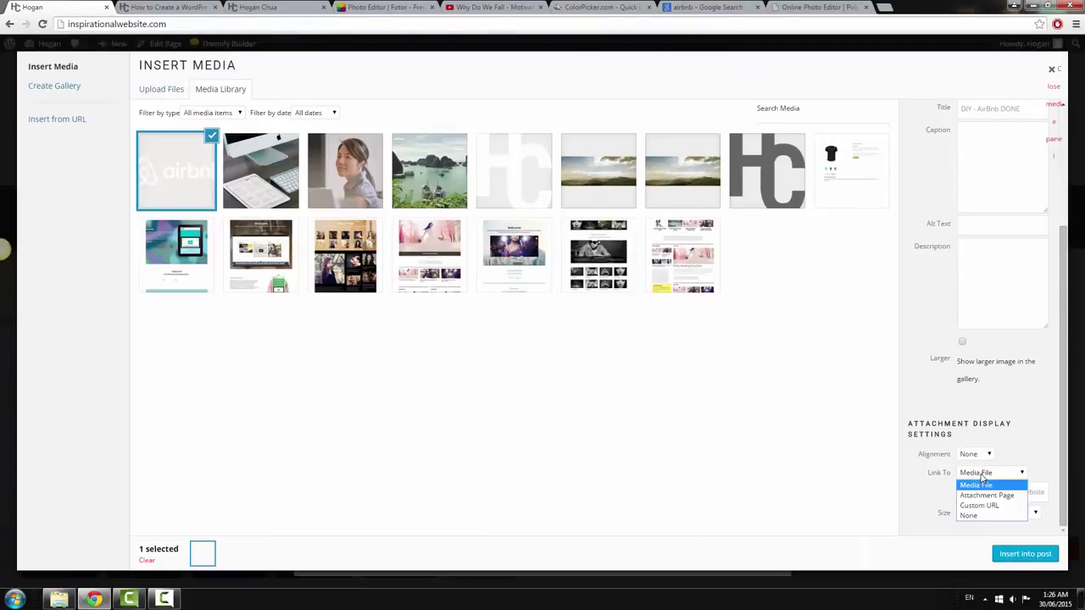
pyautogui.click(971, 513)
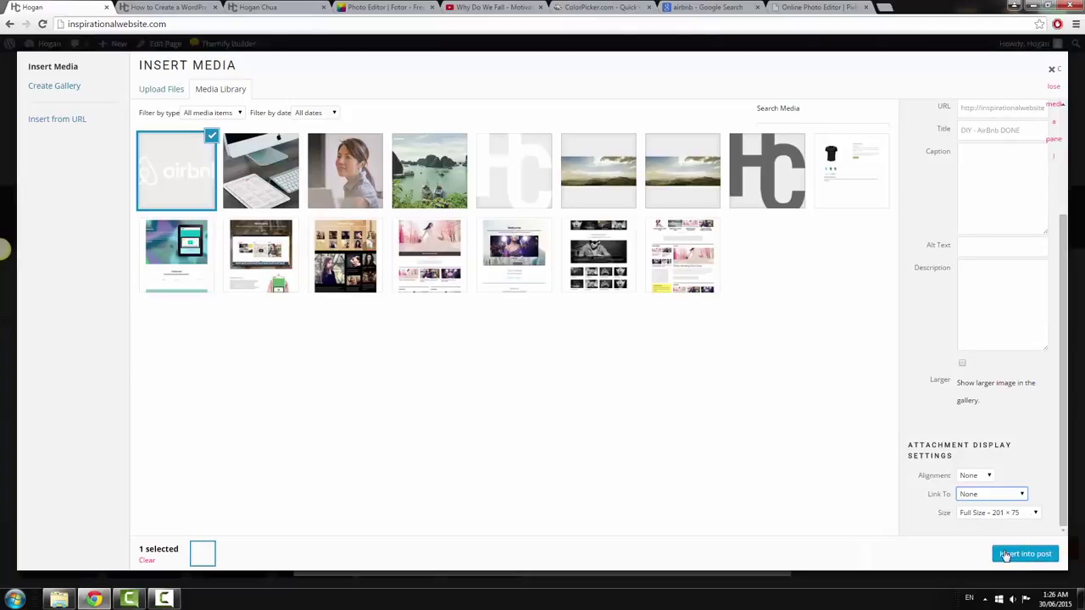
pyautogui.click(1024, 554)
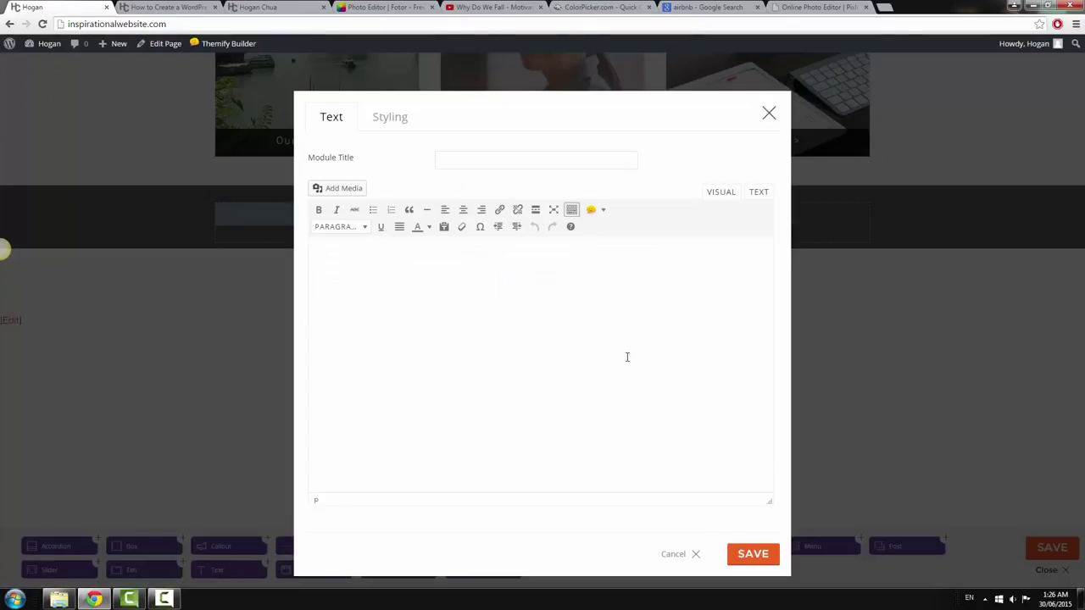
pyautogui.click(360, 265)
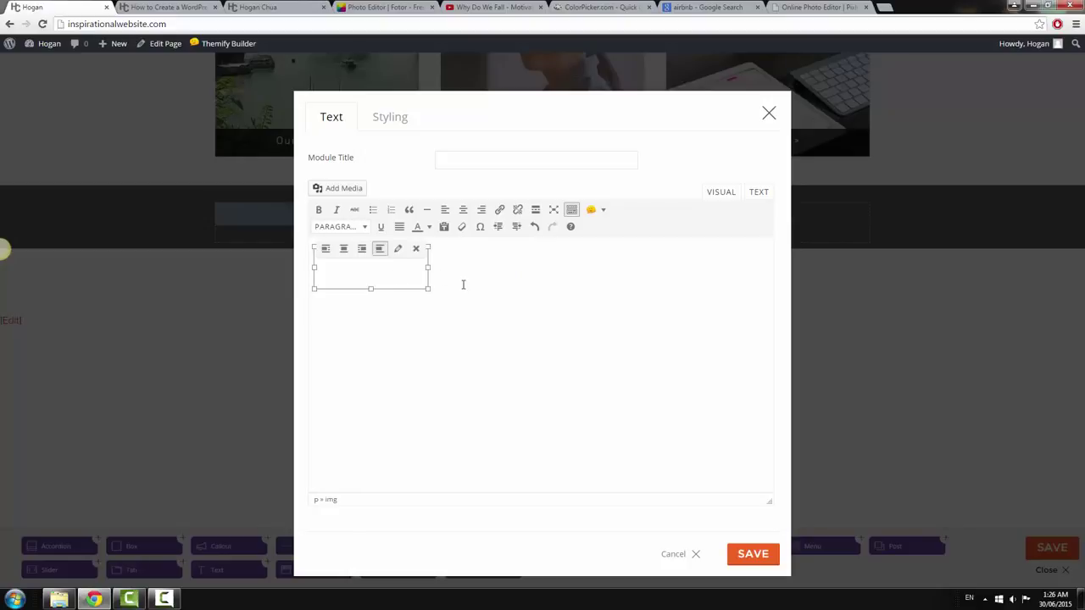
pyautogui.click(344, 254)
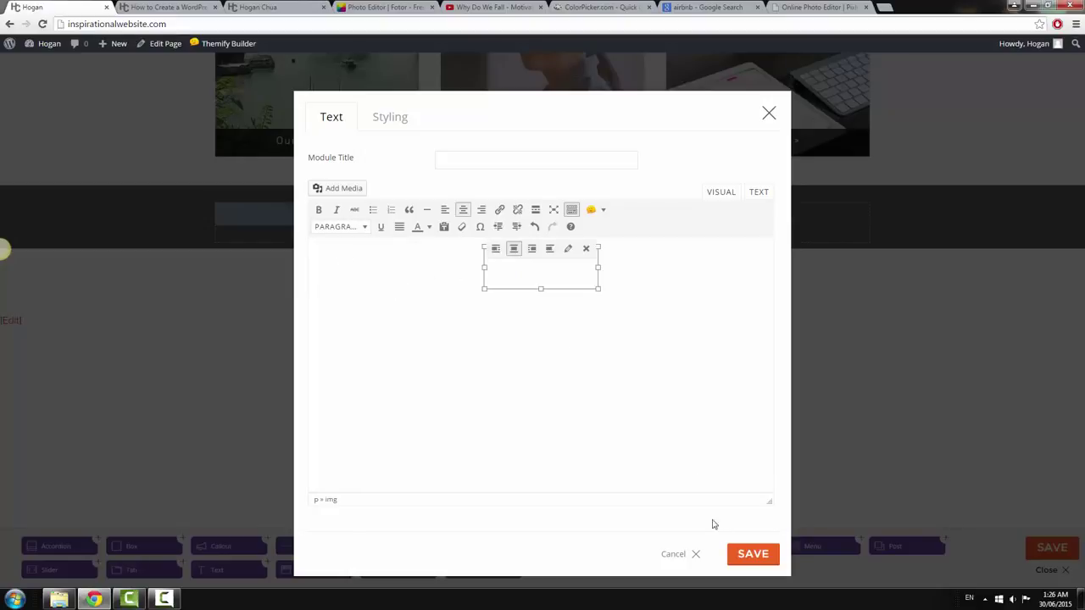
pyautogui.click(753, 556)
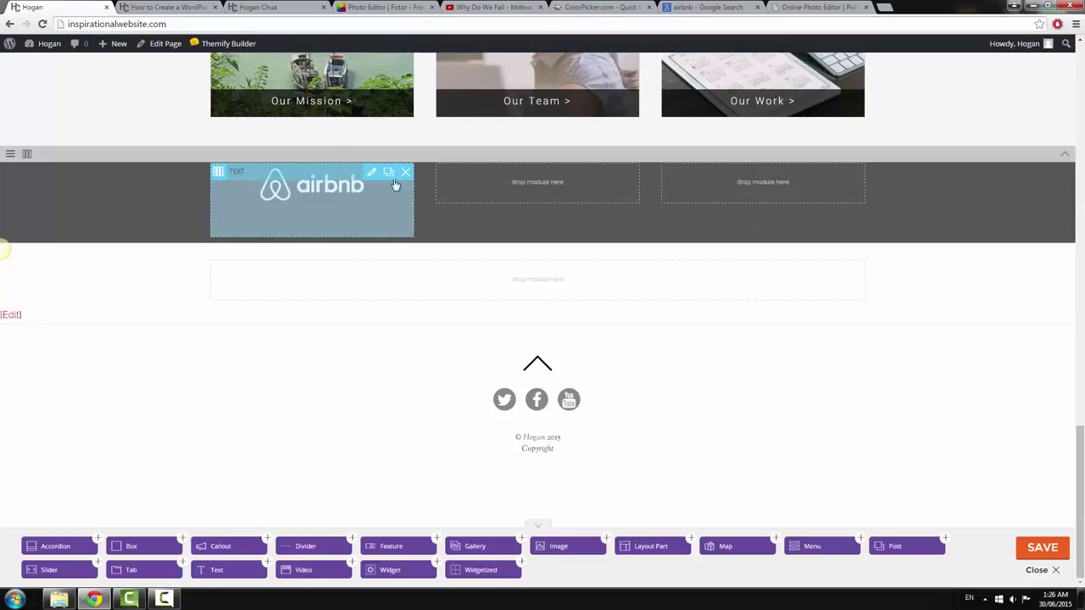
pyautogui.moveTo(364, 198)
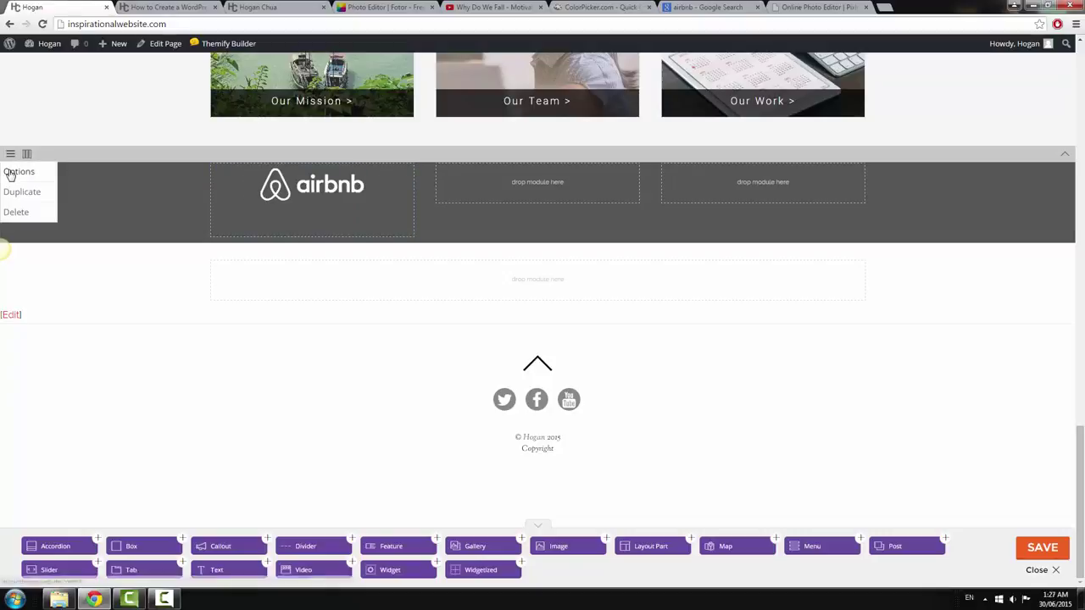
# Step: Change the dark row's top padding in its row options and save them
pyautogui.click(14, 172)
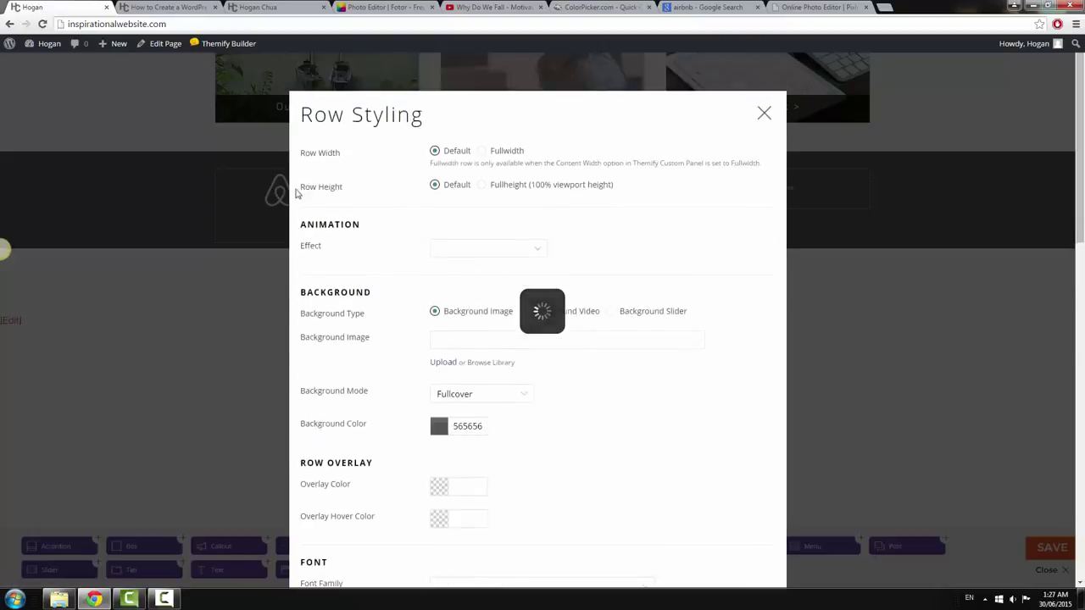
pyautogui.scroll(-7, 460, 230)
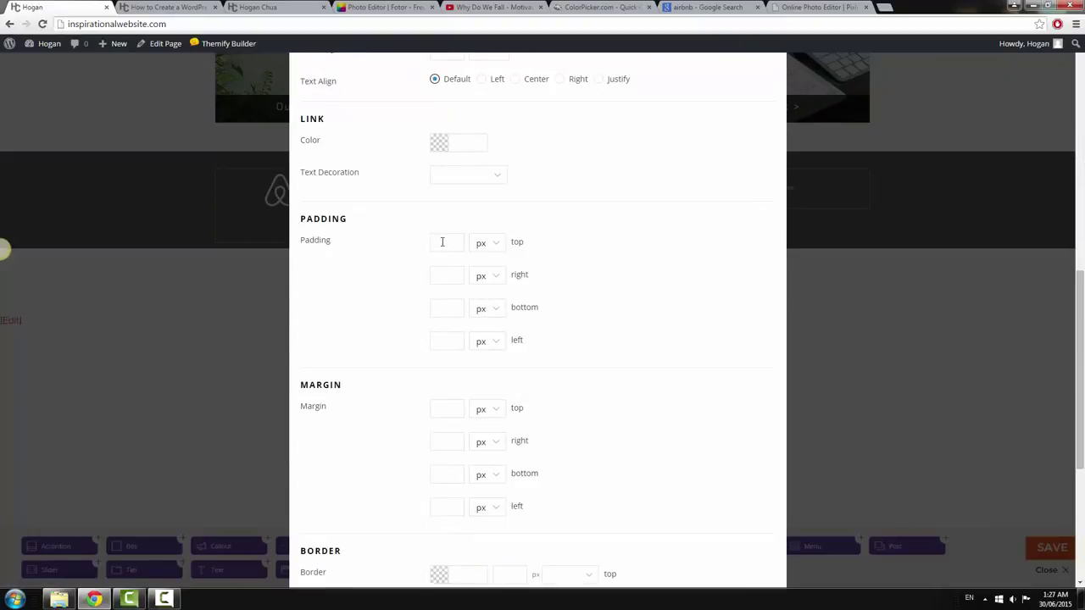
pyautogui.click(442, 242)
pyautogui.scroll(-5, 670, 322)
pyautogui.click(747, 565)
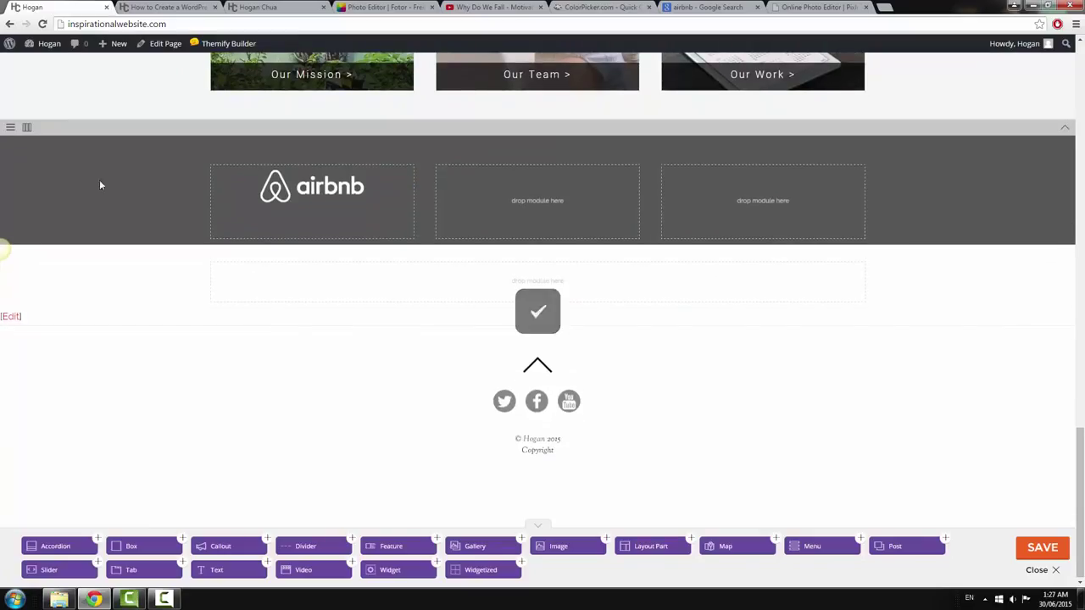
pyautogui.moveTo(12, 129)
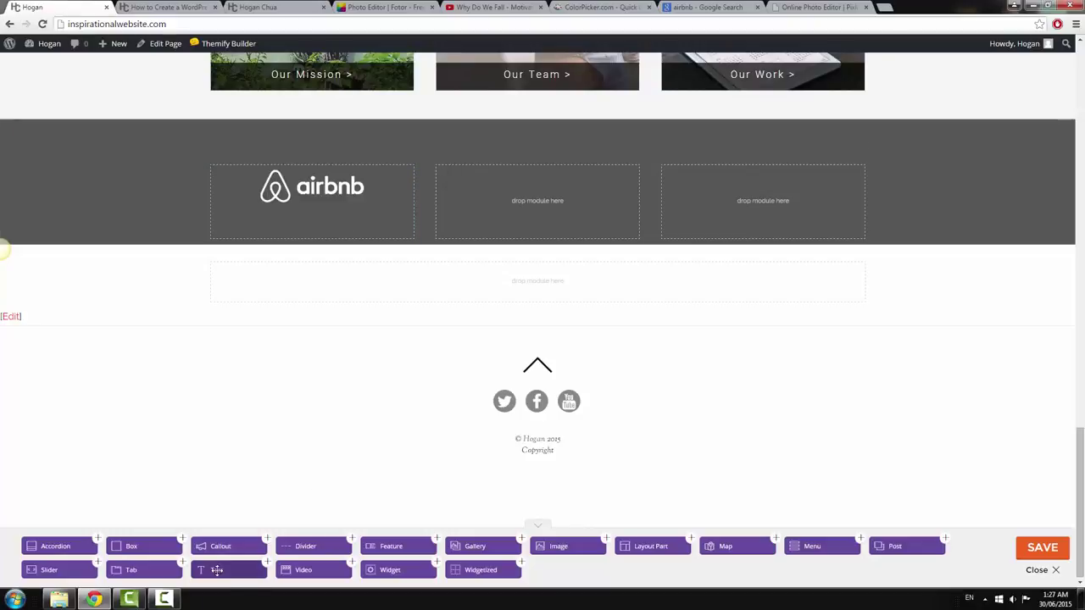
# Step: Add a text module to the middle column with the centred, unlinked Logo - 99 Designs image
pyautogui.moveTo(217, 570); pyautogui.dragTo(531, 211)
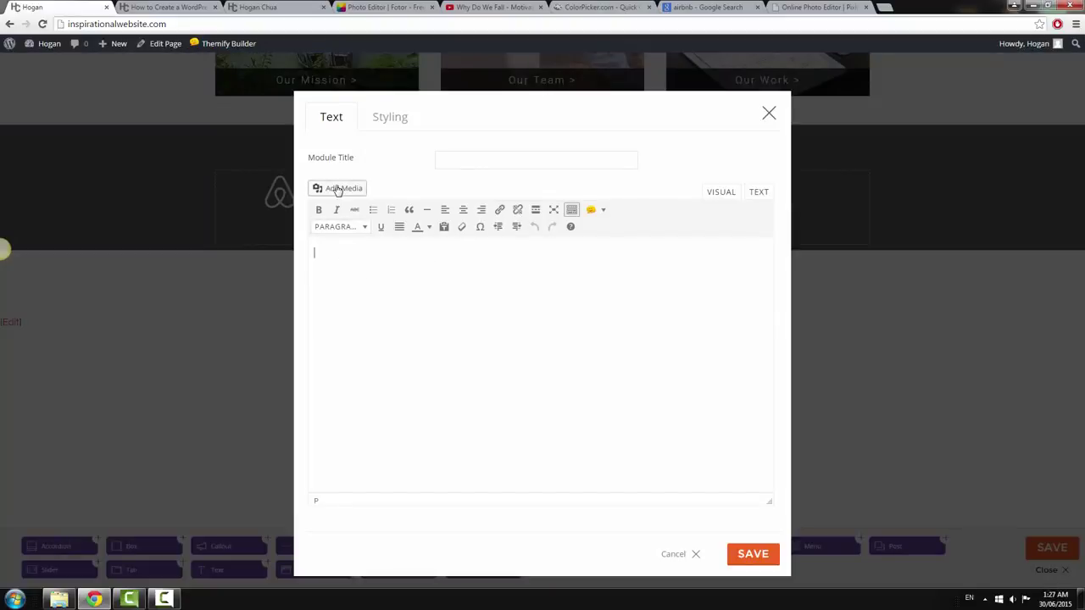
pyautogui.click(333, 187)
pyautogui.click(161, 89)
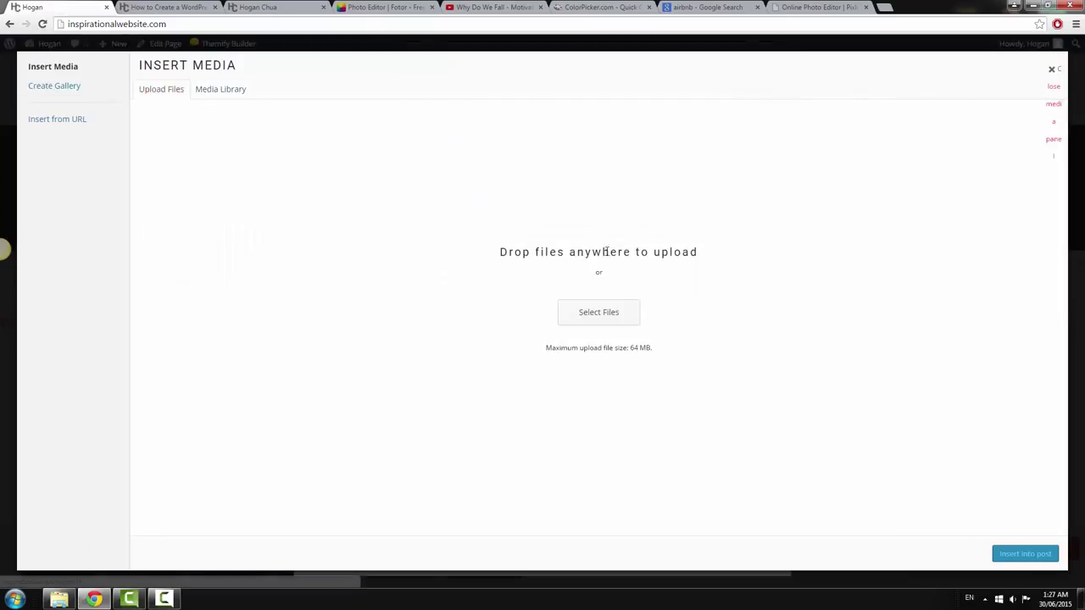
pyautogui.click(600, 317)
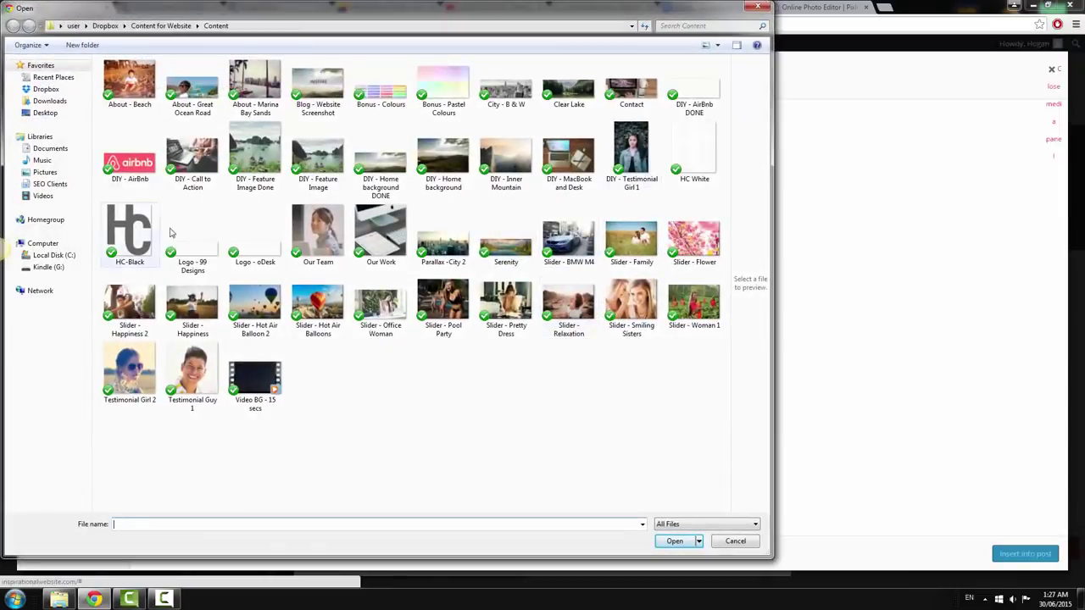
pyautogui.click(193, 248)
pyautogui.click(675, 541)
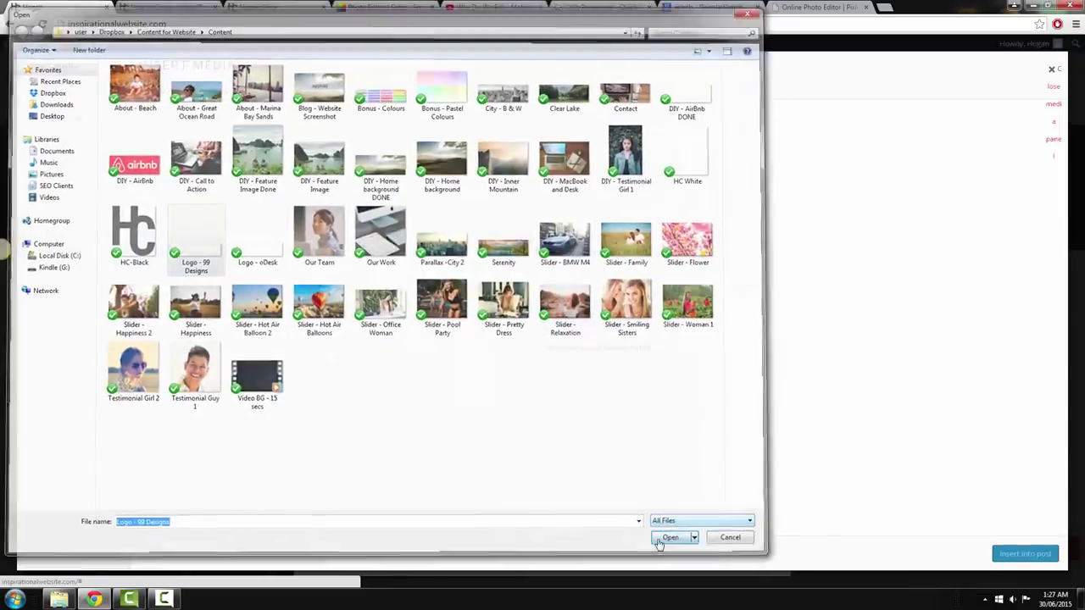
pyautogui.scroll(-5, 1051, 424)
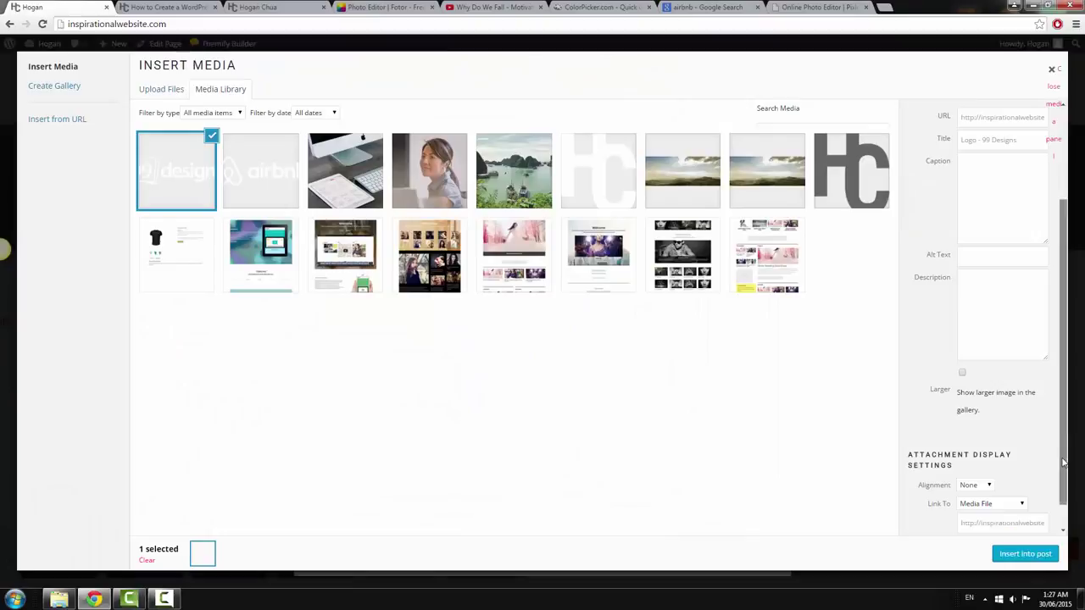
pyautogui.scroll(-1, 1018, 440)
pyautogui.click(1009, 475)
pyautogui.click(983, 517)
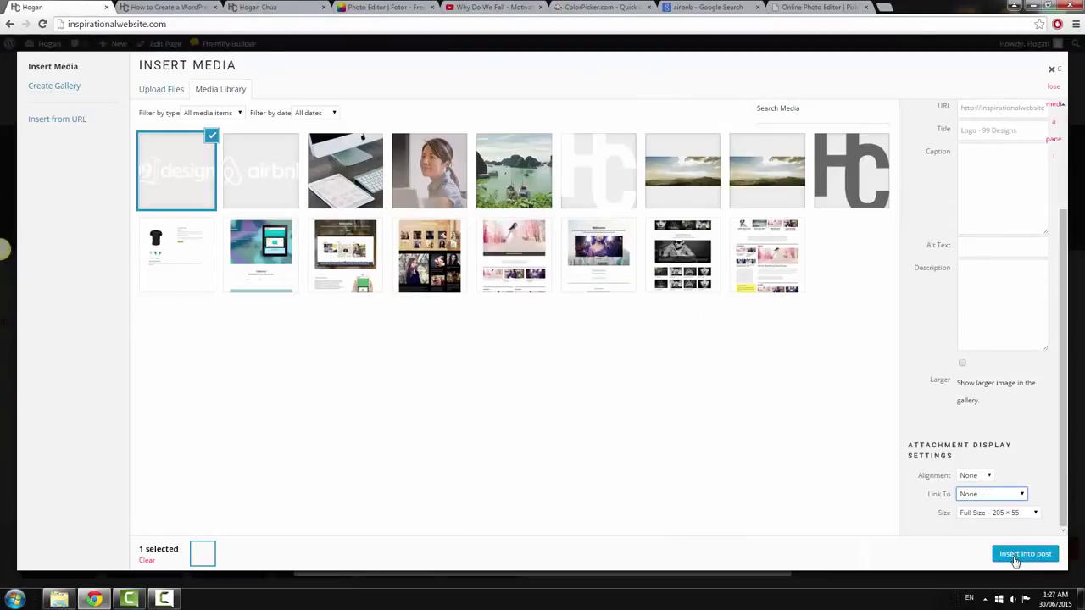
pyautogui.click(1016, 558)
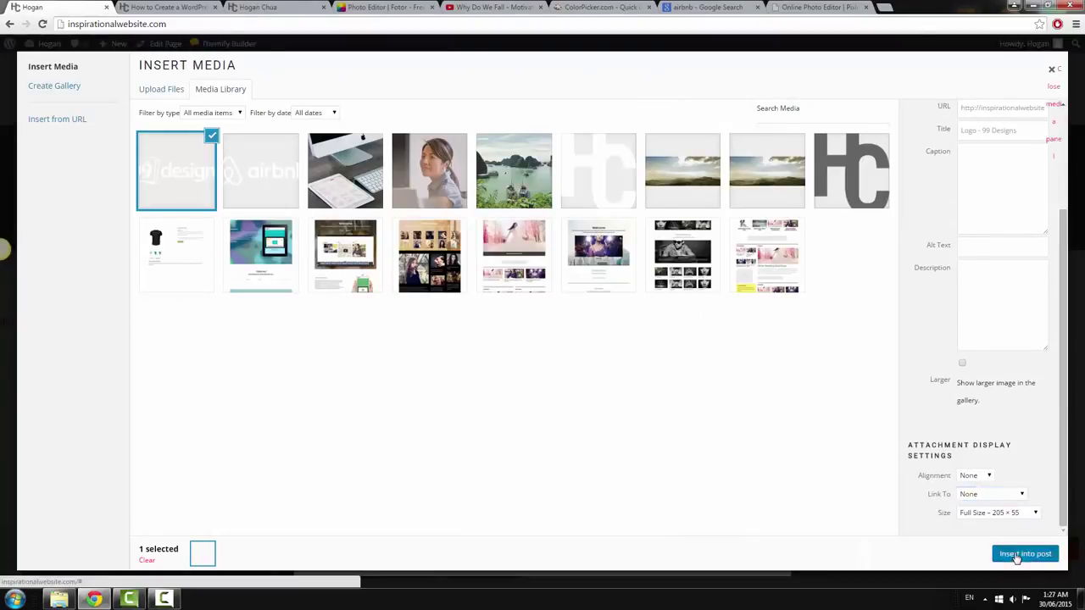
pyautogui.click(380, 271)
pyautogui.click(354, 251)
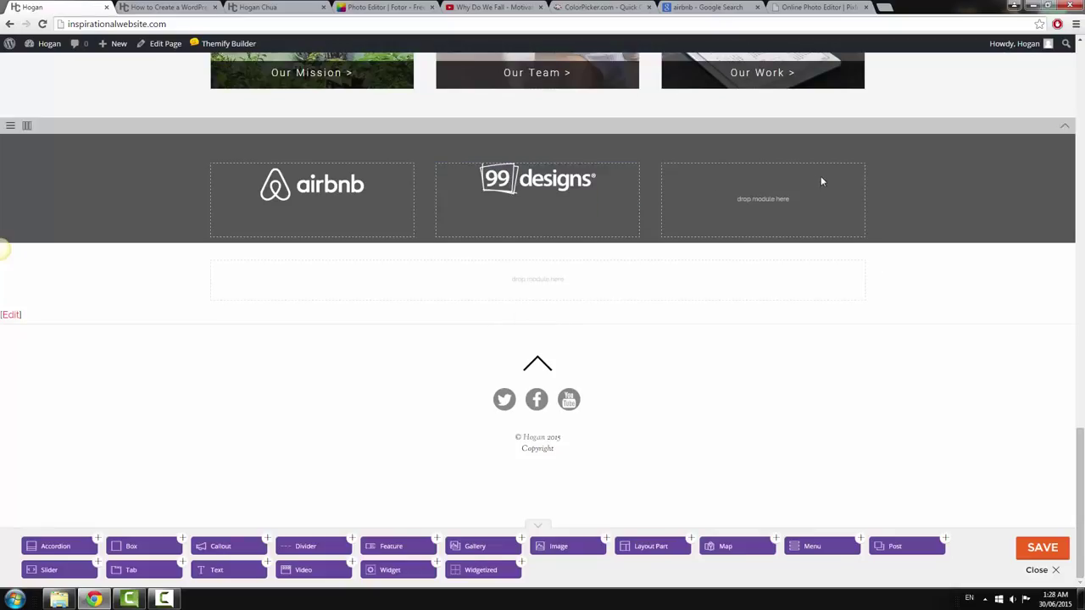
# Step: Add the centred, unlinked Logo - oDesk to the third column, then save the page and exit
pyautogui.moveTo(227, 571); pyautogui.dragTo(710, 219)
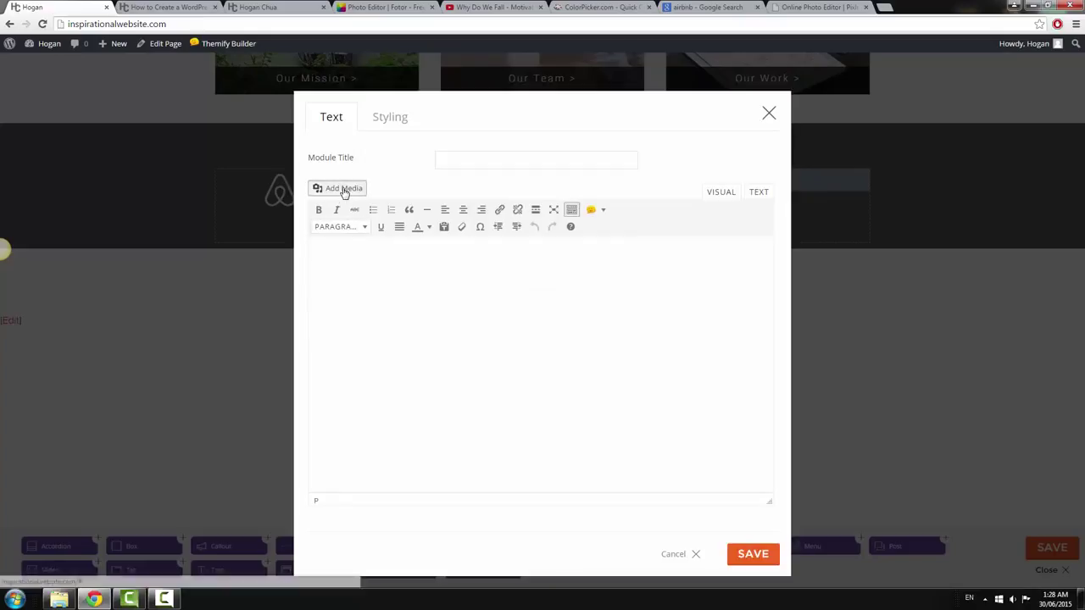
pyautogui.click(344, 188)
pyautogui.click(153, 90)
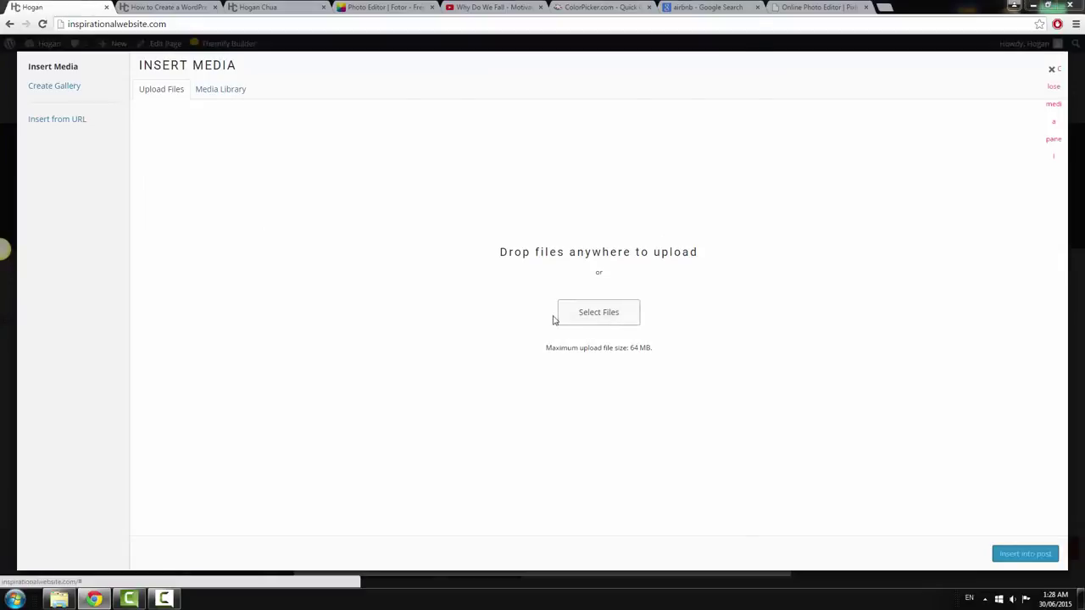
pyautogui.click(584, 312)
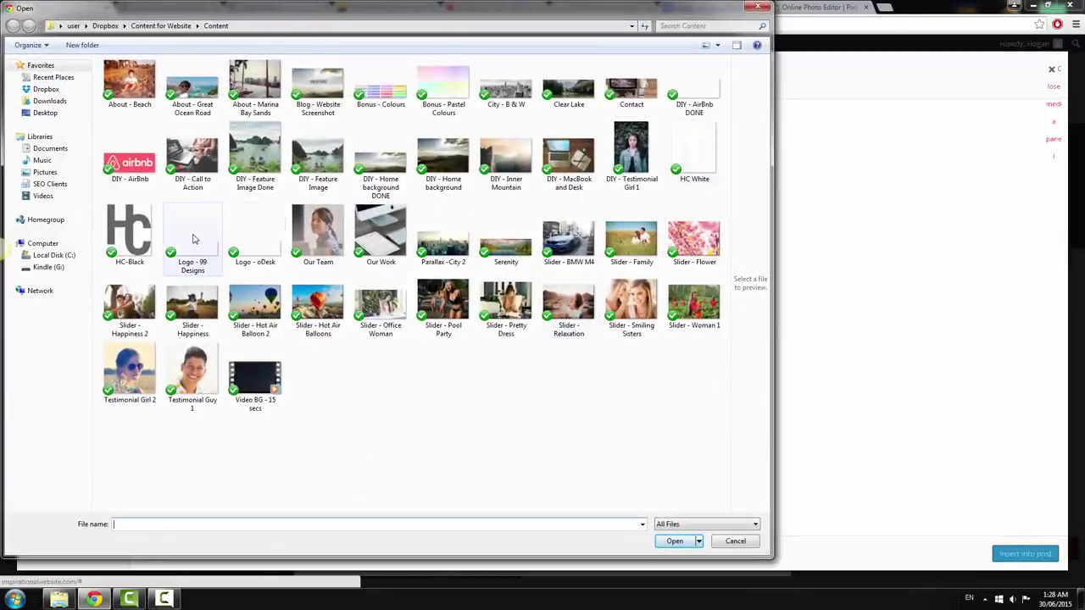
pyautogui.click(265, 255)
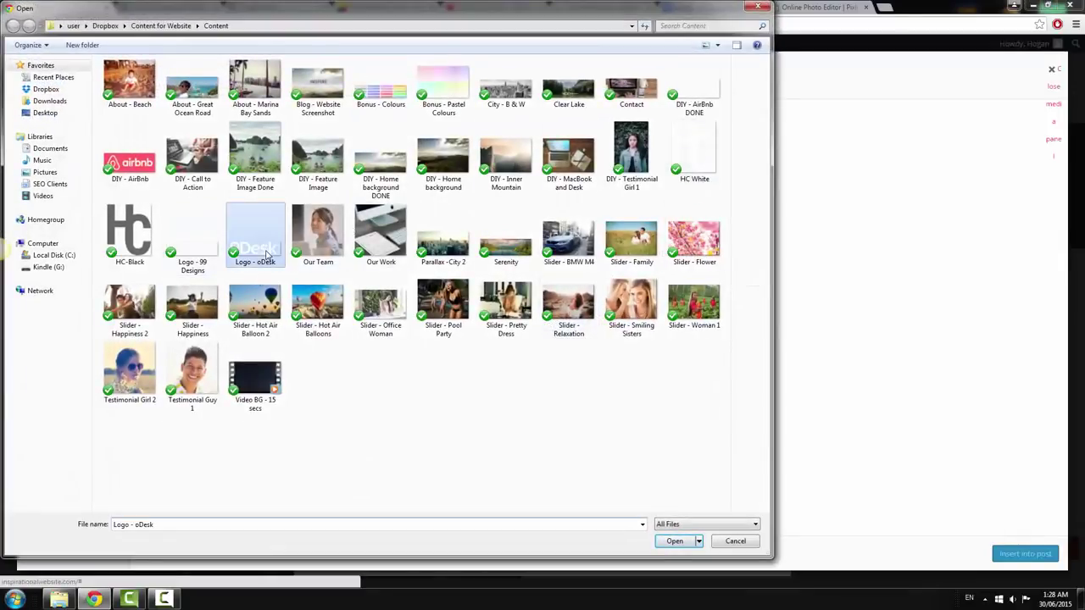
pyautogui.click(673, 541)
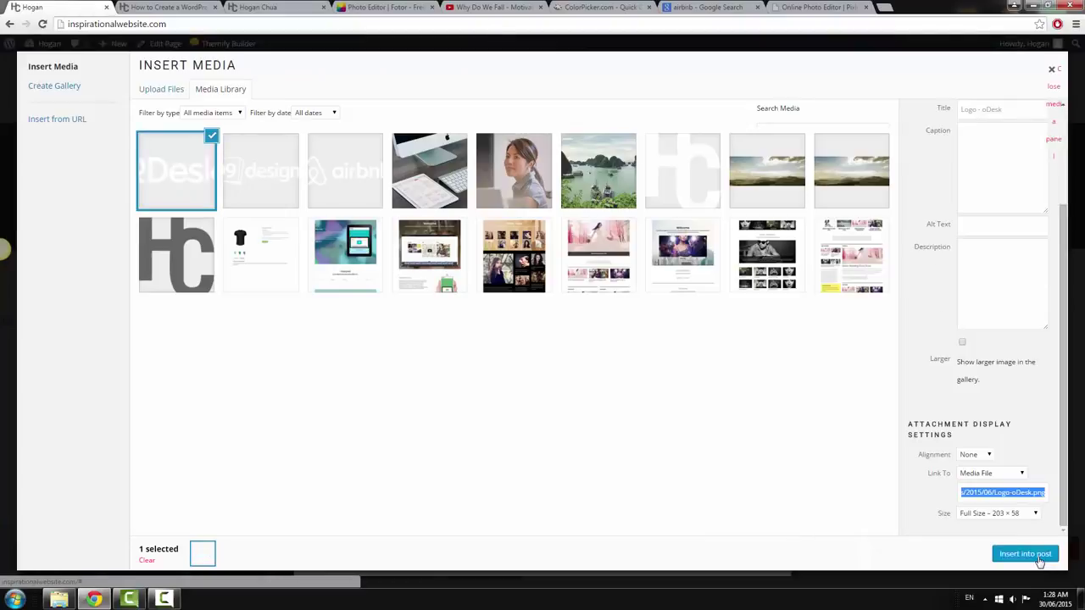
pyautogui.click(1000, 472)
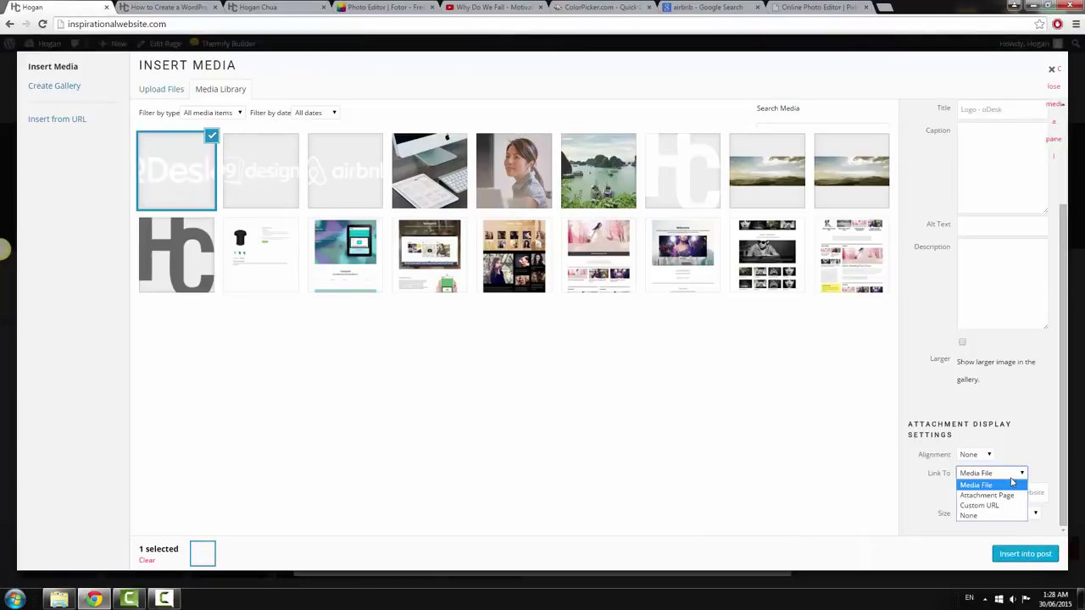
pyautogui.click(986, 515)
pyautogui.click(1008, 554)
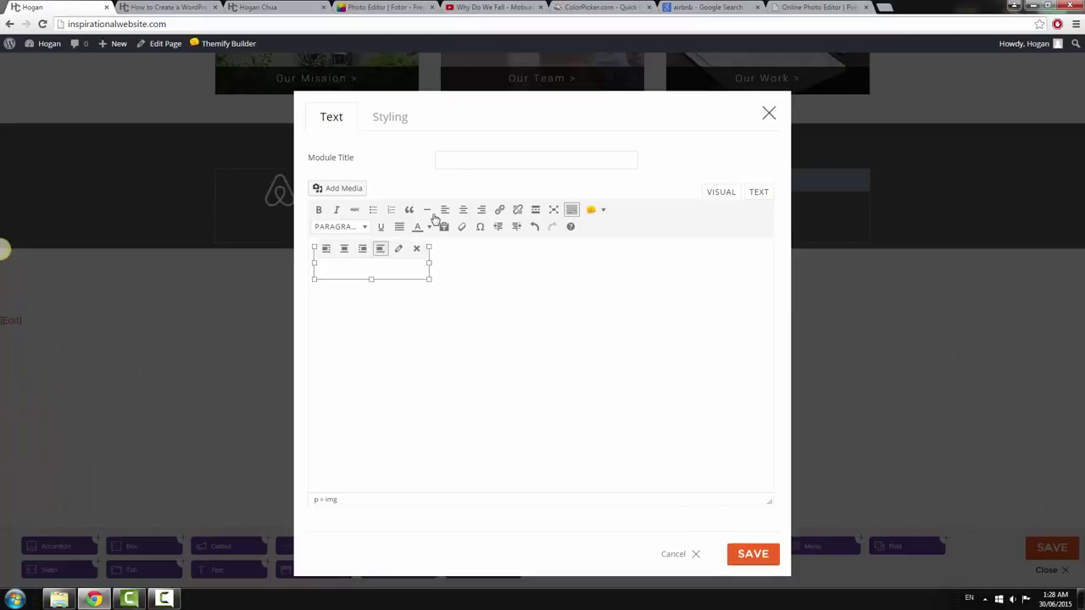
pyautogui.click(463, 209)
pyautogui.click(734, 557)
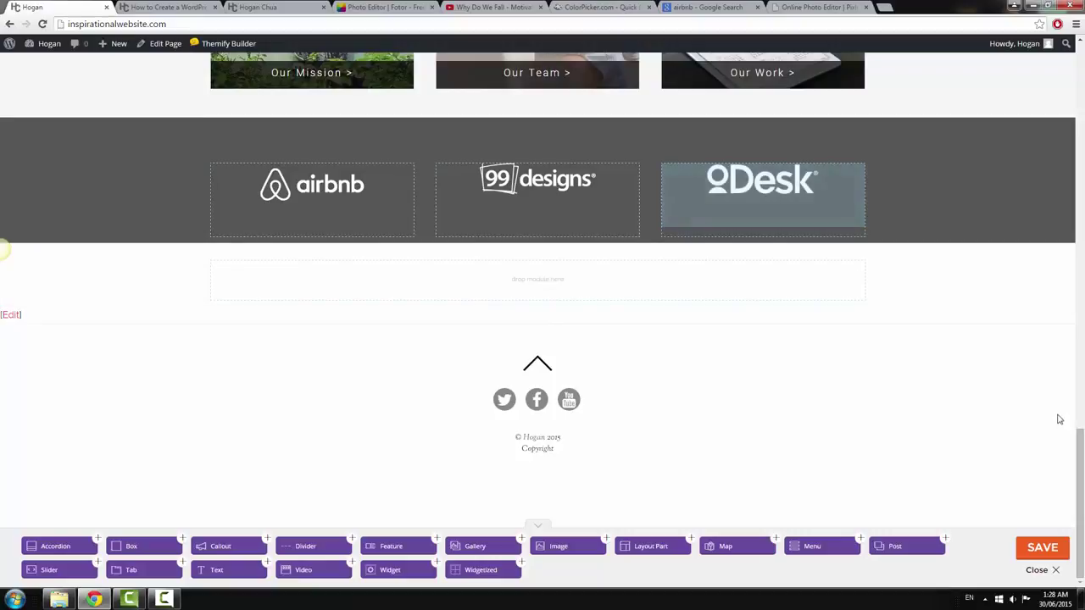
pyautogui.click(1041, 552)
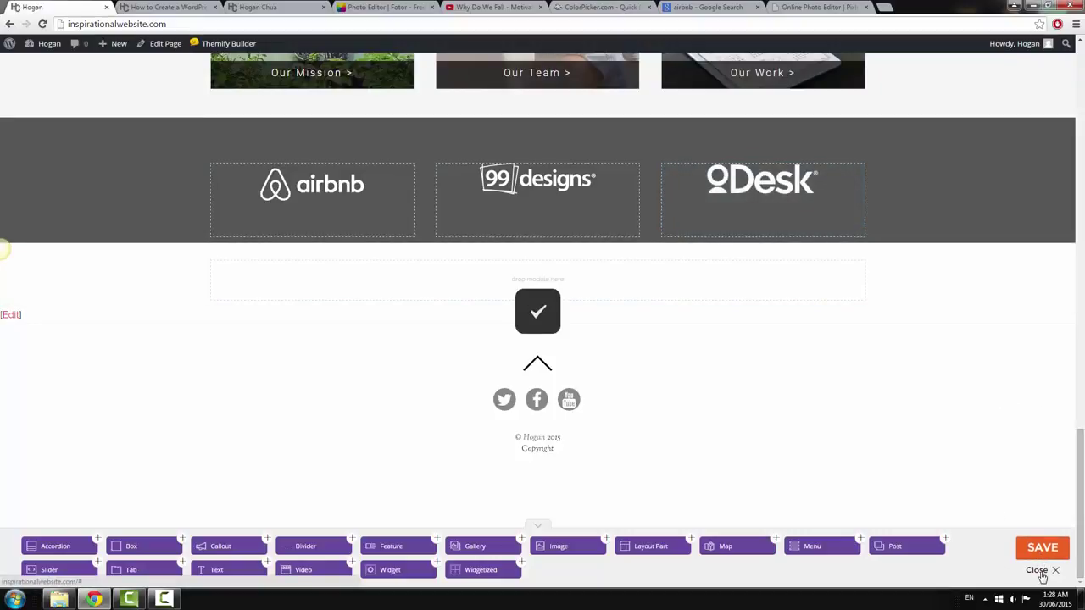
pyautogui.click(1037, 571)
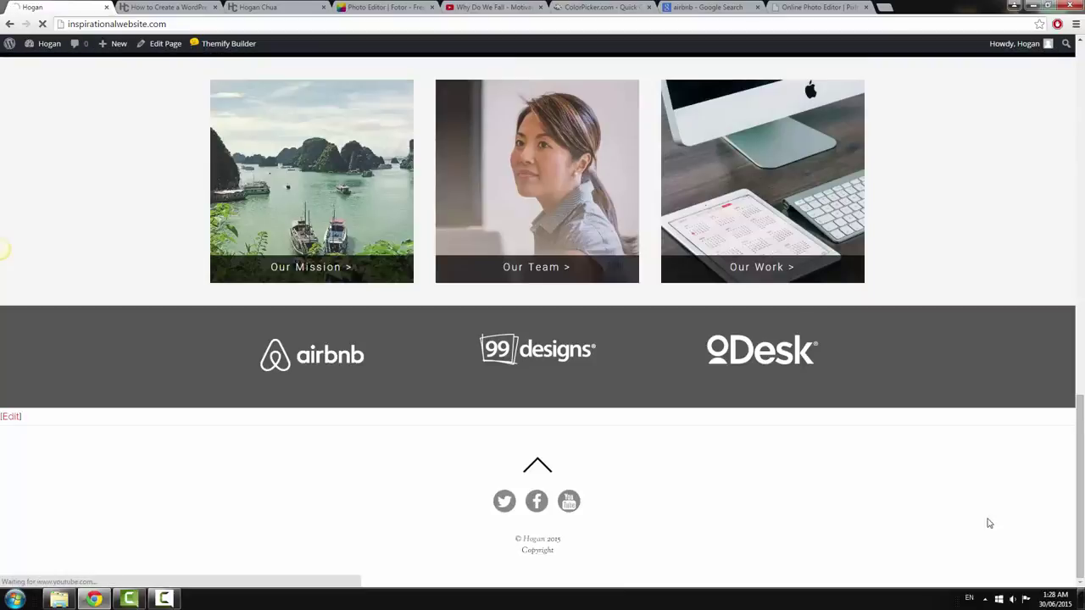
# Step: Check the live reference homepage, then close the airbnb image search tab
pyautogui.click(263, 7)
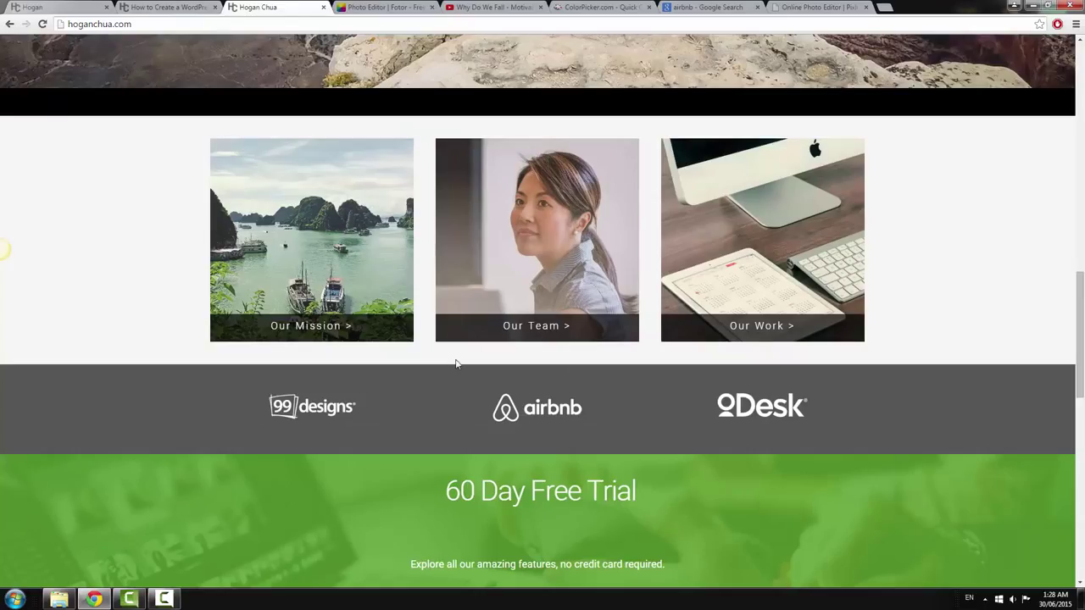
pyautogui.scroll(-4, 456, 358)
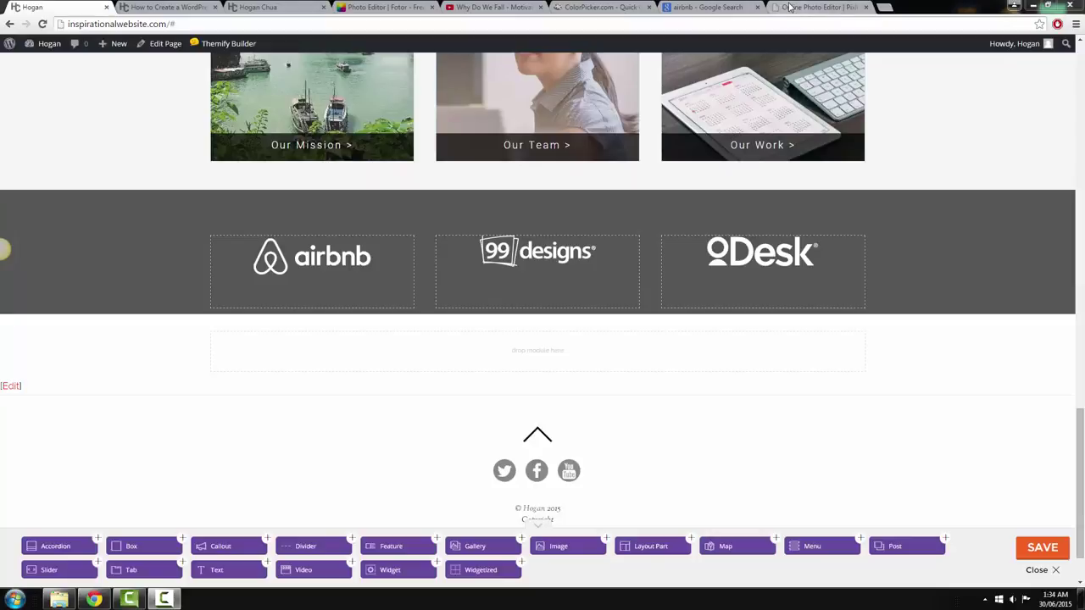
pyautogui.click(790, 8)
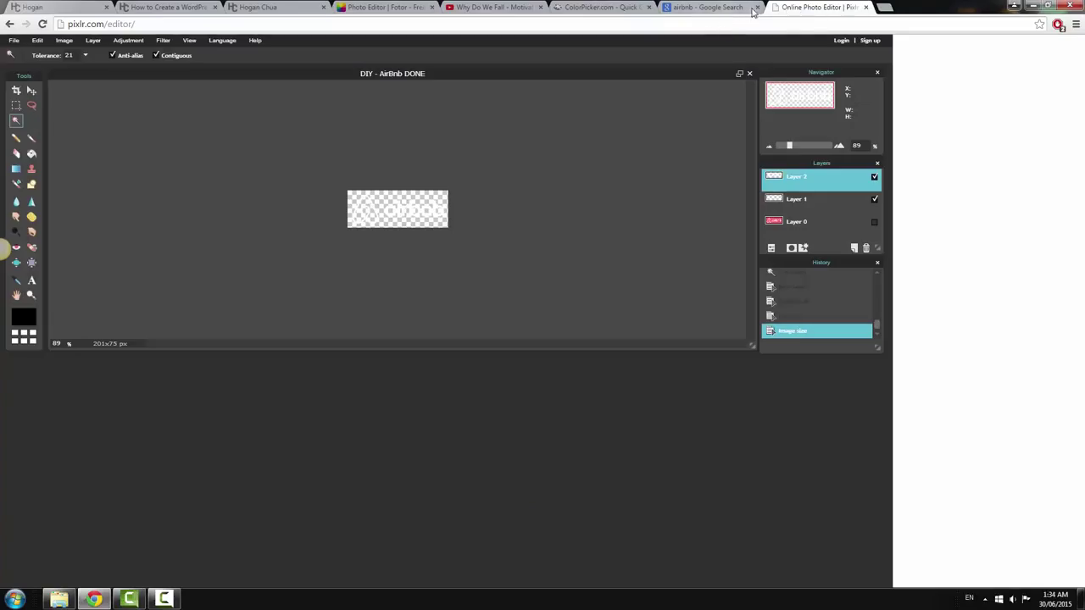
pyautogui.click(710, 6)
pyautogui.click(758, 7)
# Step: Open Xero's website in a new tab and review its 30-day free trial section
pyautogui.click(777, 7)
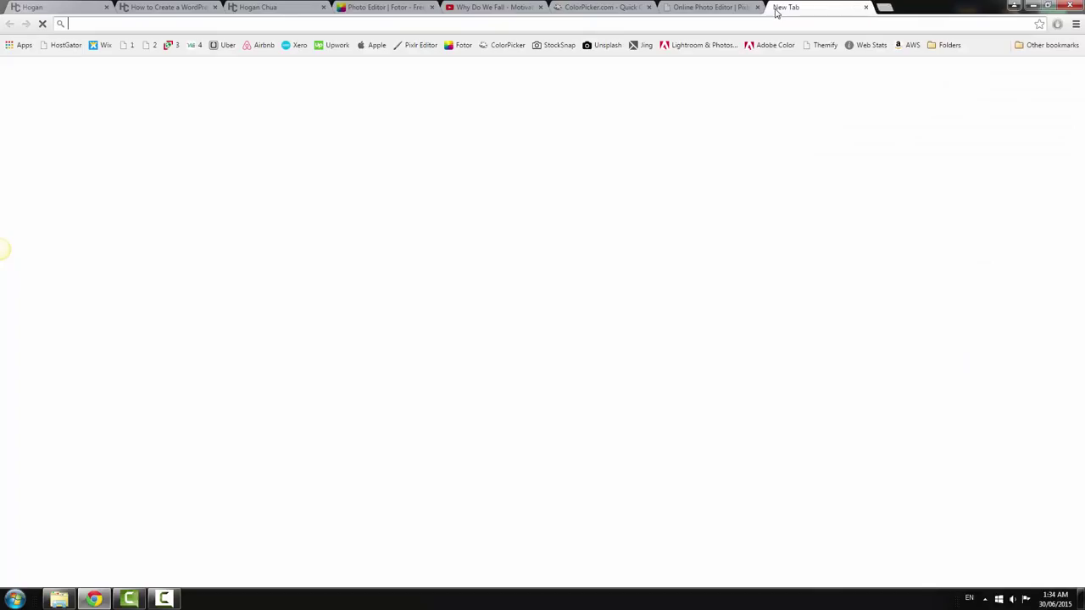
pyautogui.click(299, 45)
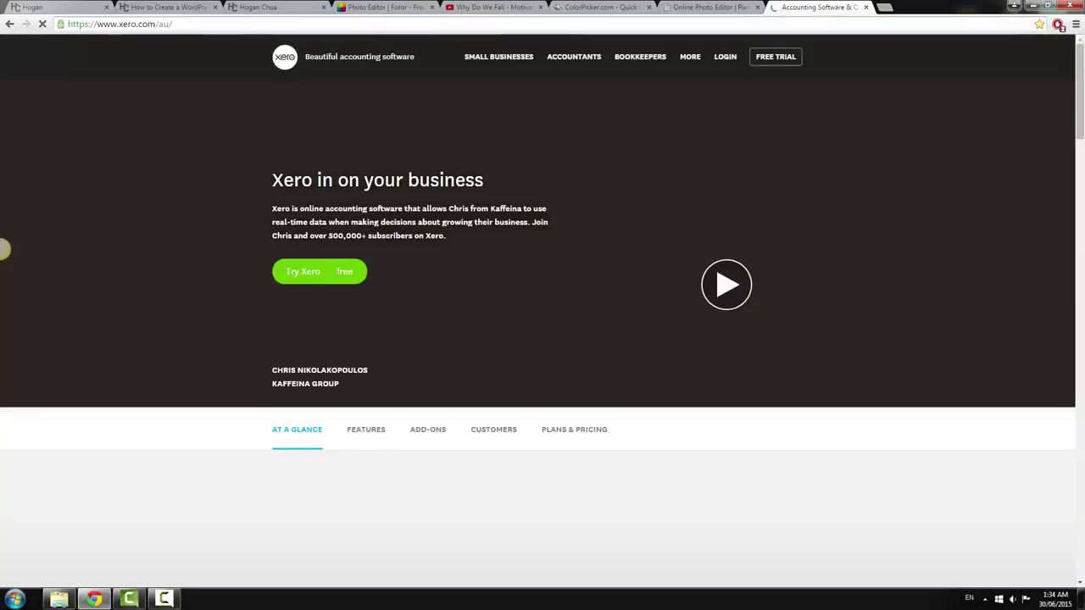
pyautogui.moveTo(1080, 95); pyautogui.dragTo(1081, 474)
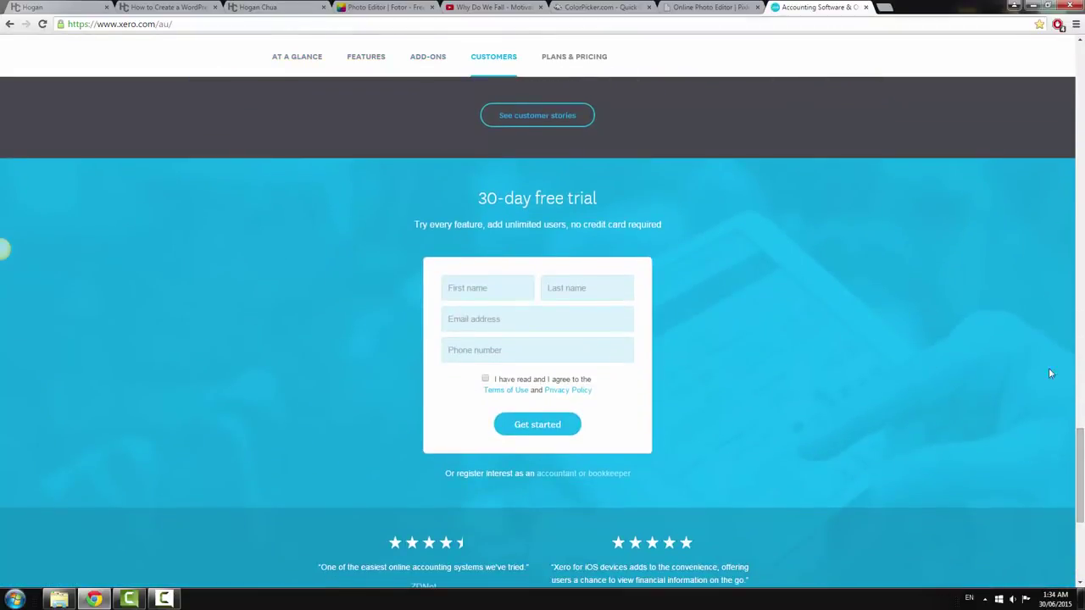
pyautogui.scroll(-1, 866, 389)
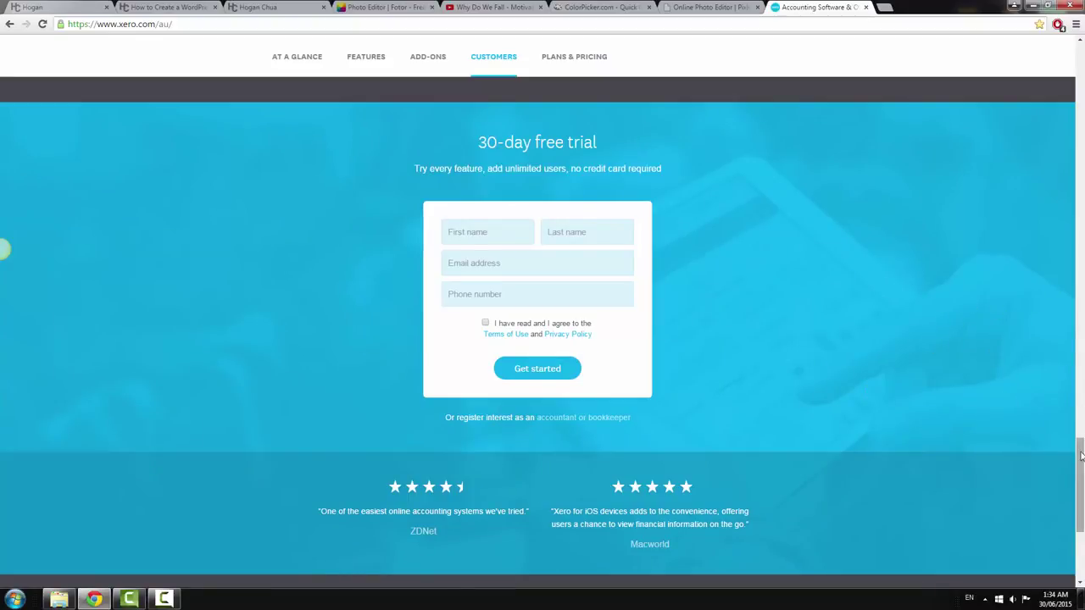
pyautogui.scroll(-1, 1081, 483)
pyautogui.scroll(1, 1082, 483)
pyautogui.click(50, 7)
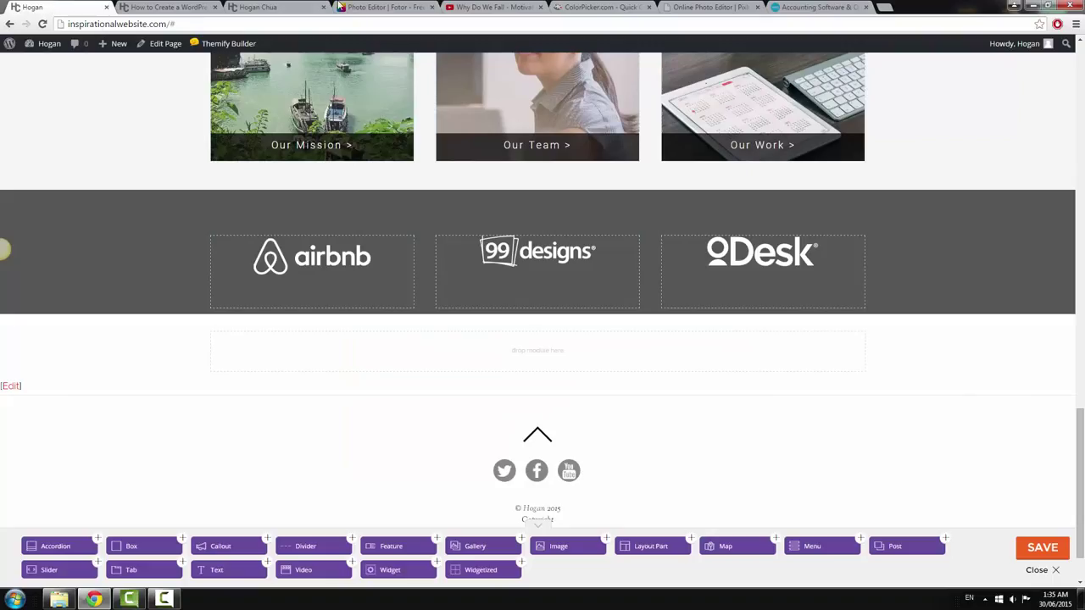
# Step: Load DIY - Call to Action from the Content folder into Fotor and switch to it, discarding changes
pyautogui.click(369, 7)
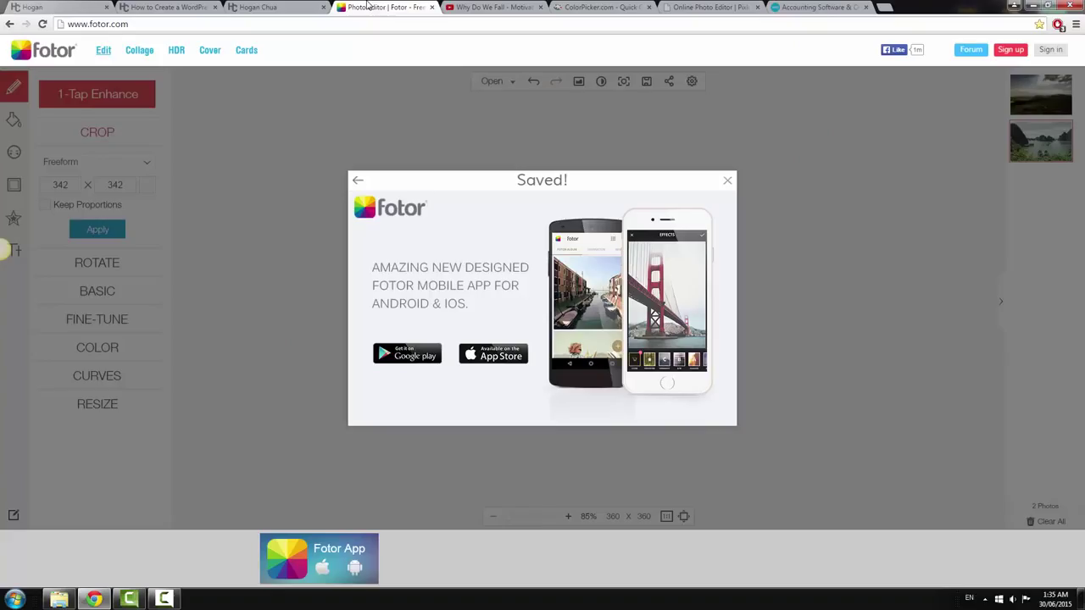
pyautogui.click(728, 182)
pyautogui.click(490, 82)
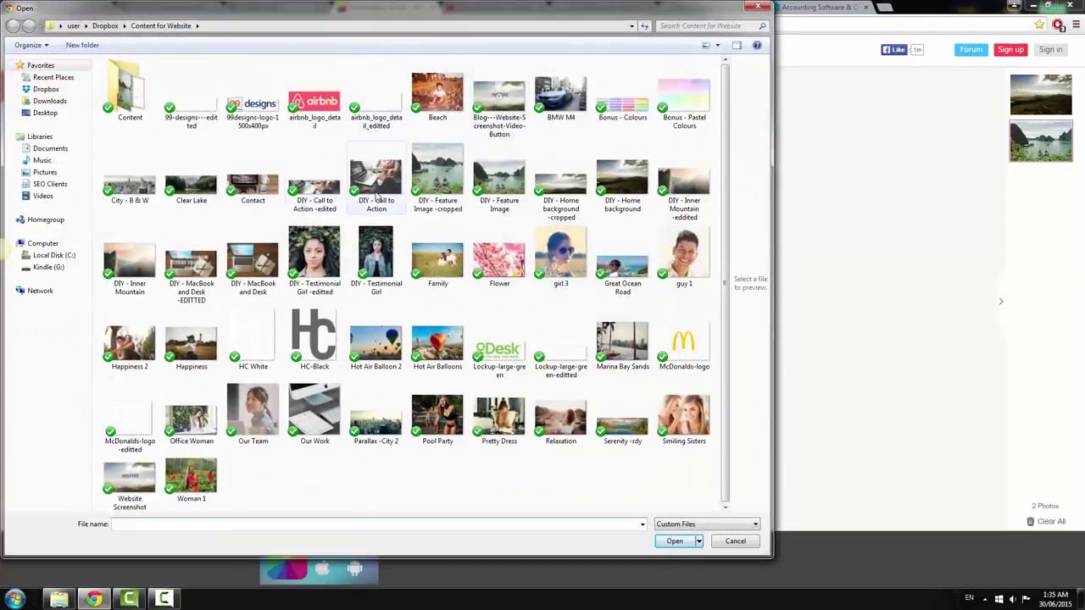
pyautogui.doubleClick(130, 93)
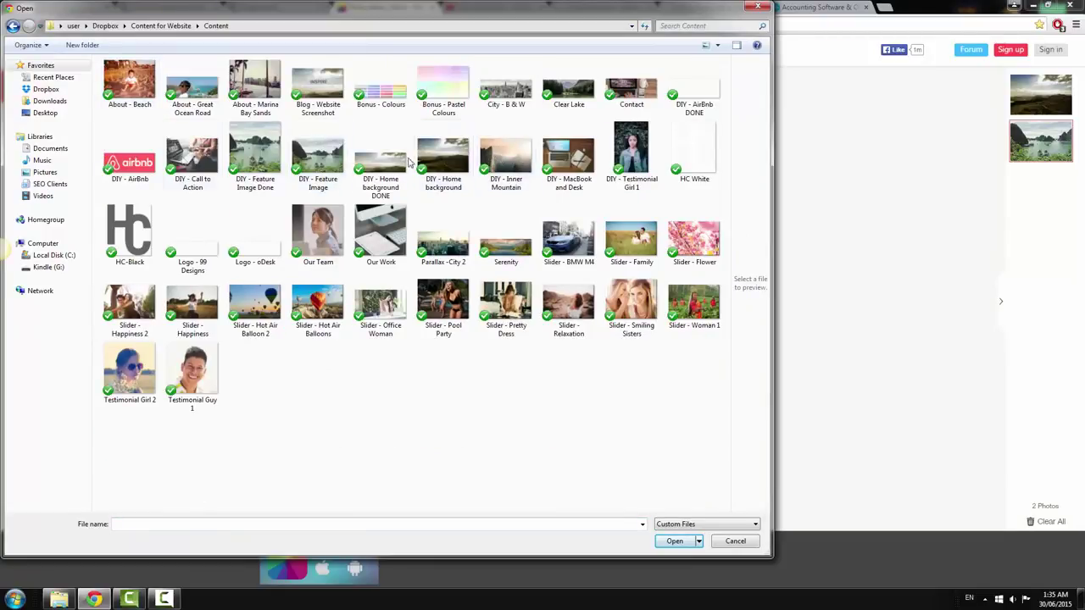
pyautogui.click(200, 169)
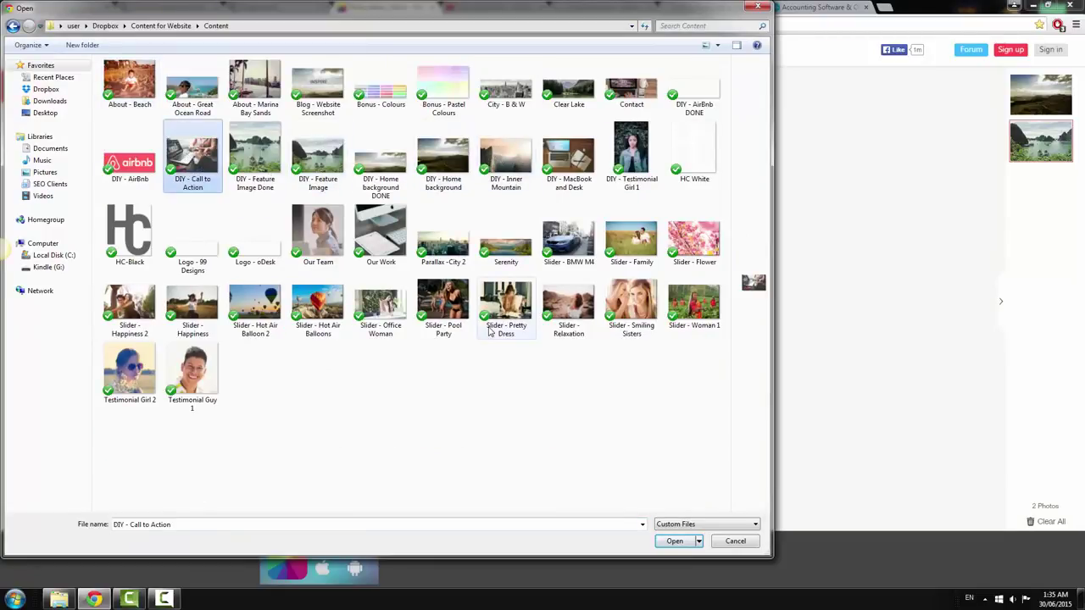
pyautogui.click(674, 542)
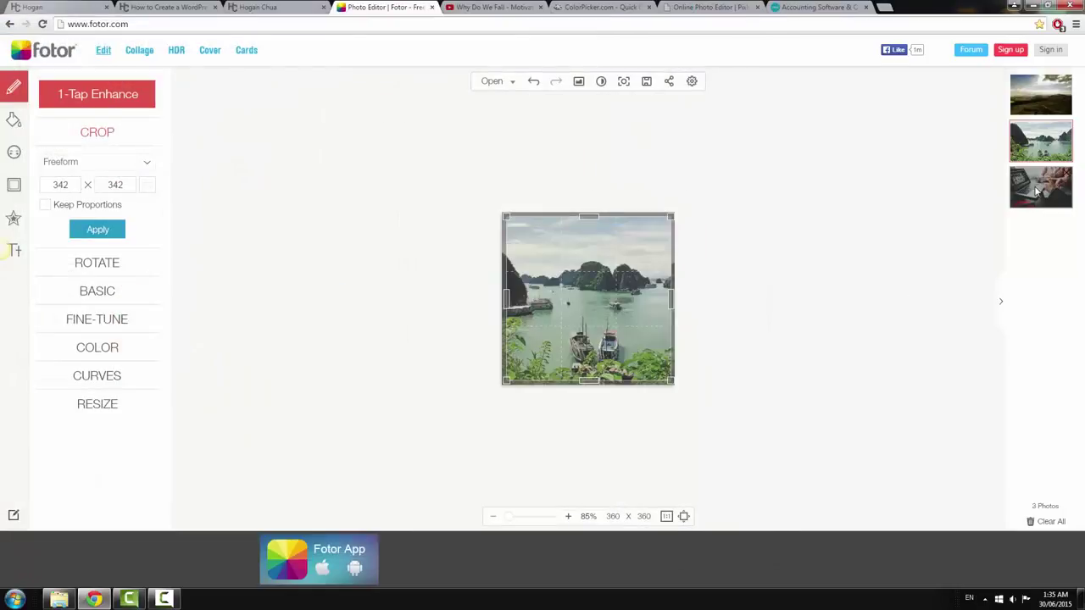
pyautogui.click(1040, 187)
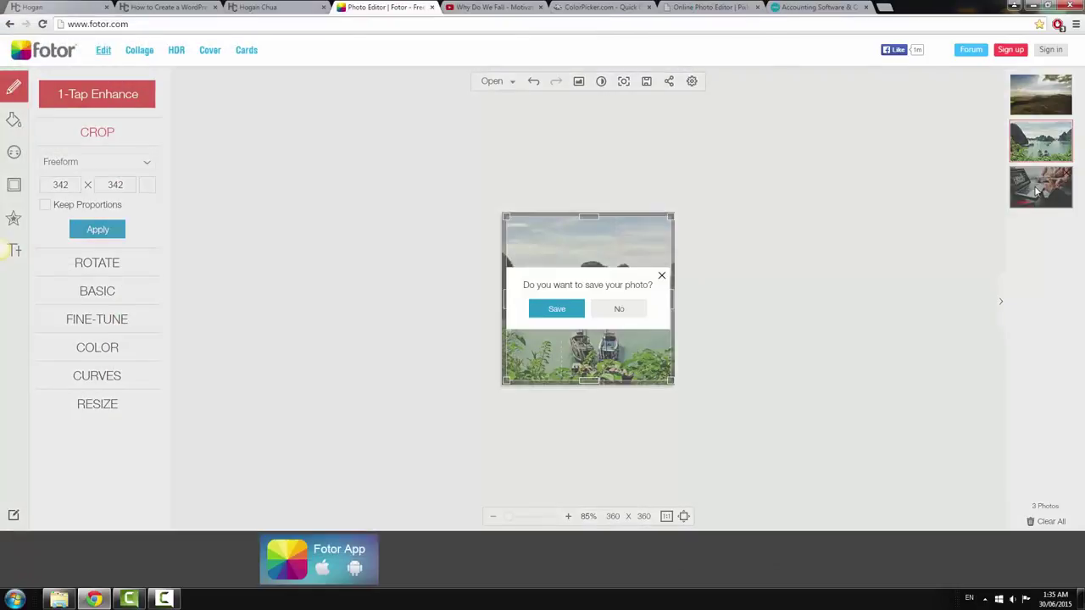
pyautogui.click(616, 310)
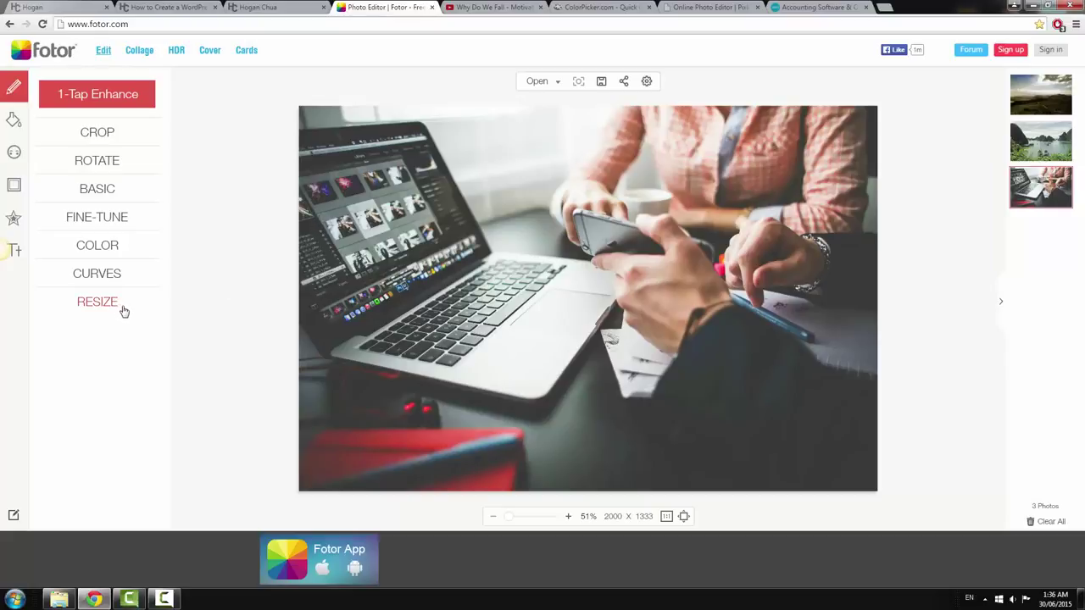
# Step: Try resizing the laptop photo to a width of 1500 px
pyautogui.click(95, 311)
pyautogui.doubleClick(80, 331)
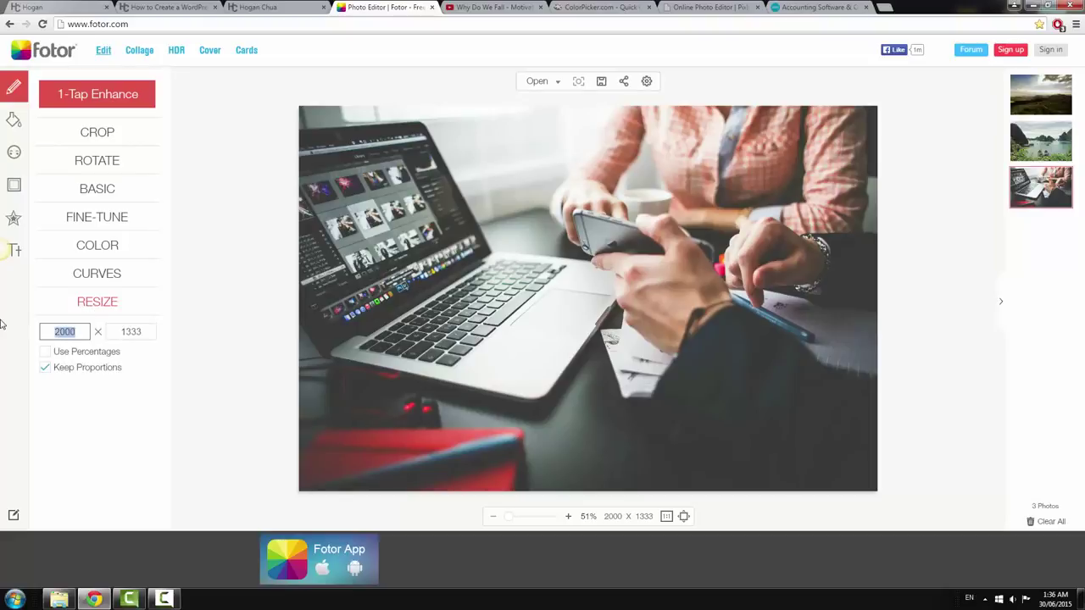
pyautogui.write('15')
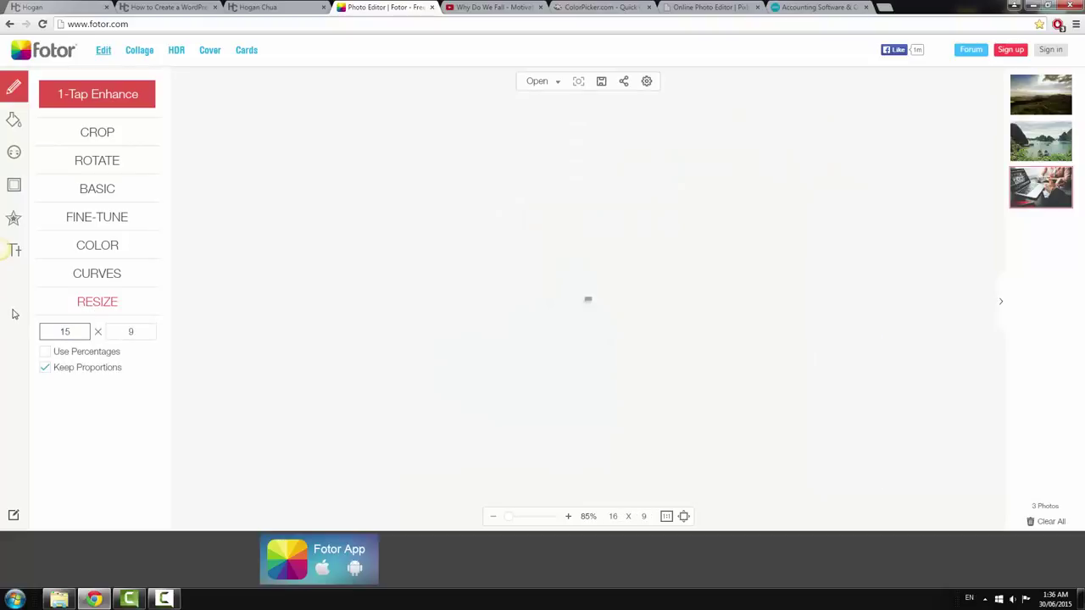
pyautogui.write('00')
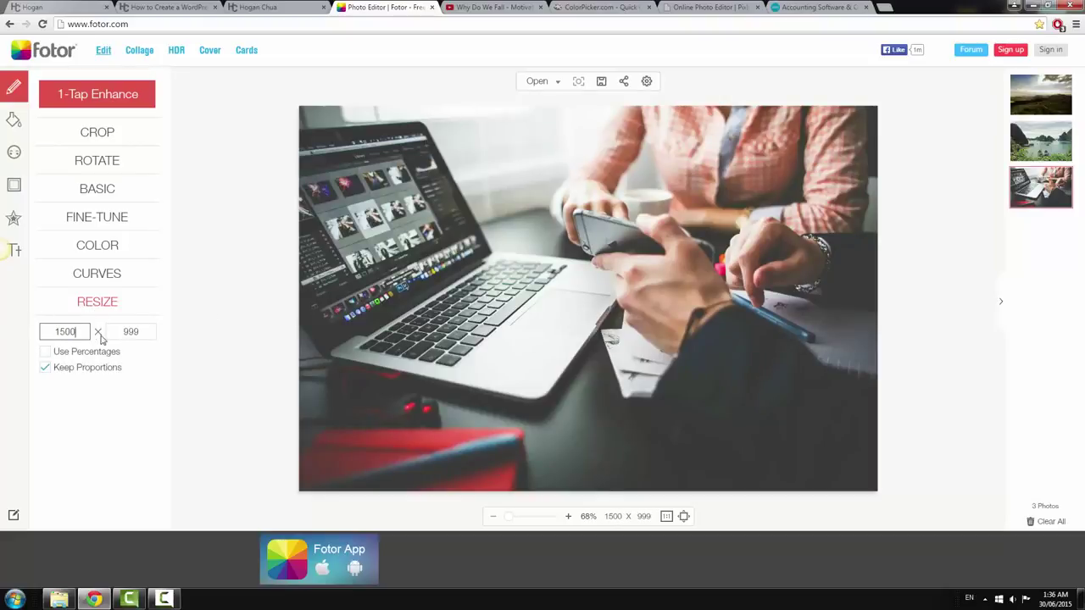
pyautogui.doubleClick(145, 330)
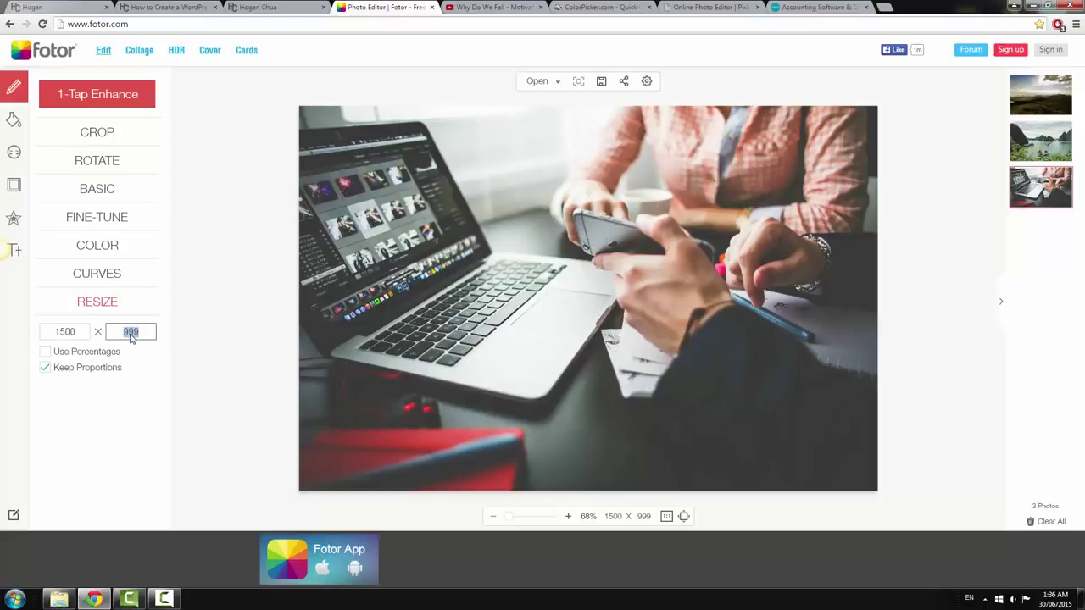
# Step: Crop a 1500 × 400 strip over the keyboard, phone and hands and apply it
pyautogui.click(95, 136)
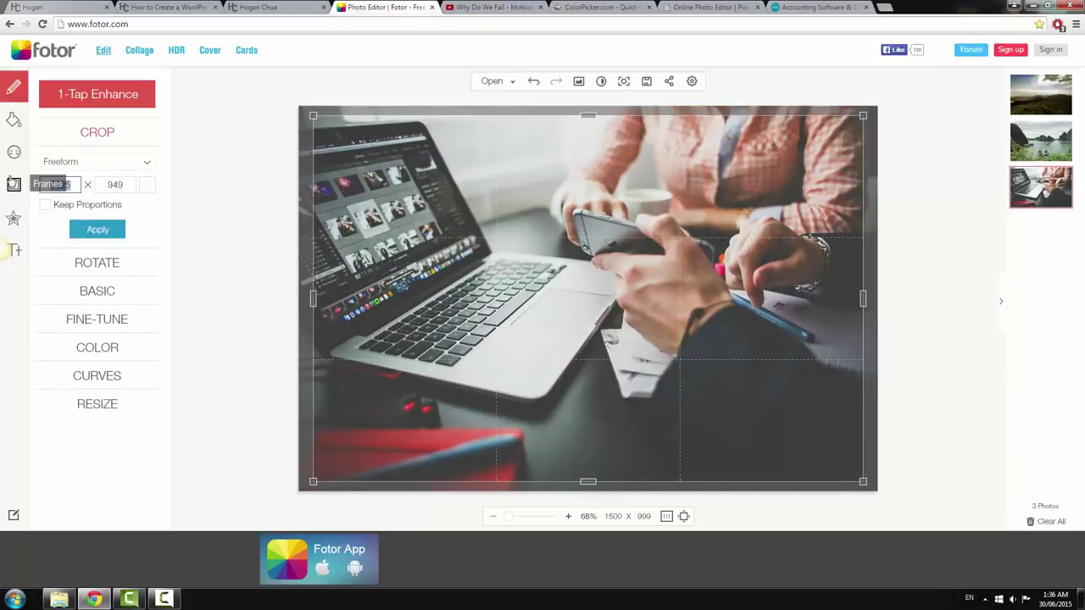
pyautogui.moveTo(42, 185); pyautogui.dragTo(125, 201)
pyautogui.write('150')
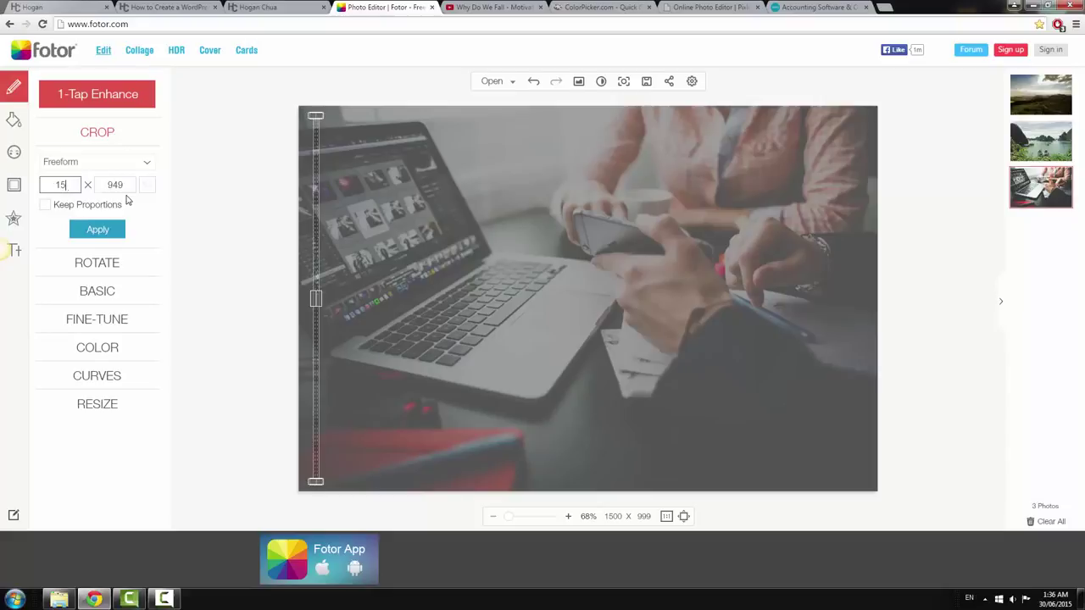
pyautogui.press('BackSpace')
pyautogui.write('00')
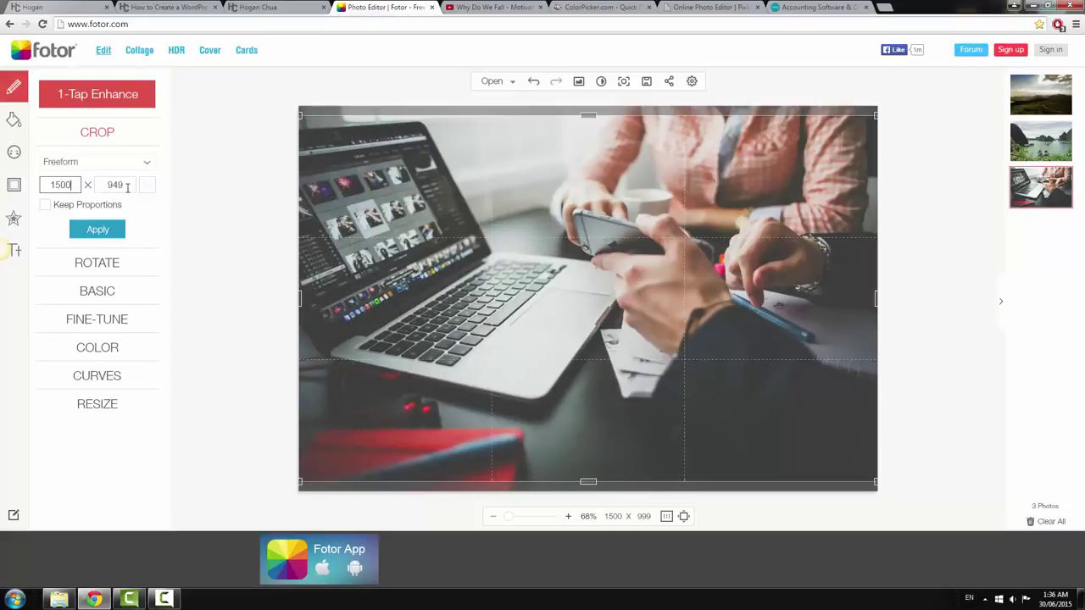
pyautogui.press('Tab')
pyautogui.write('400')
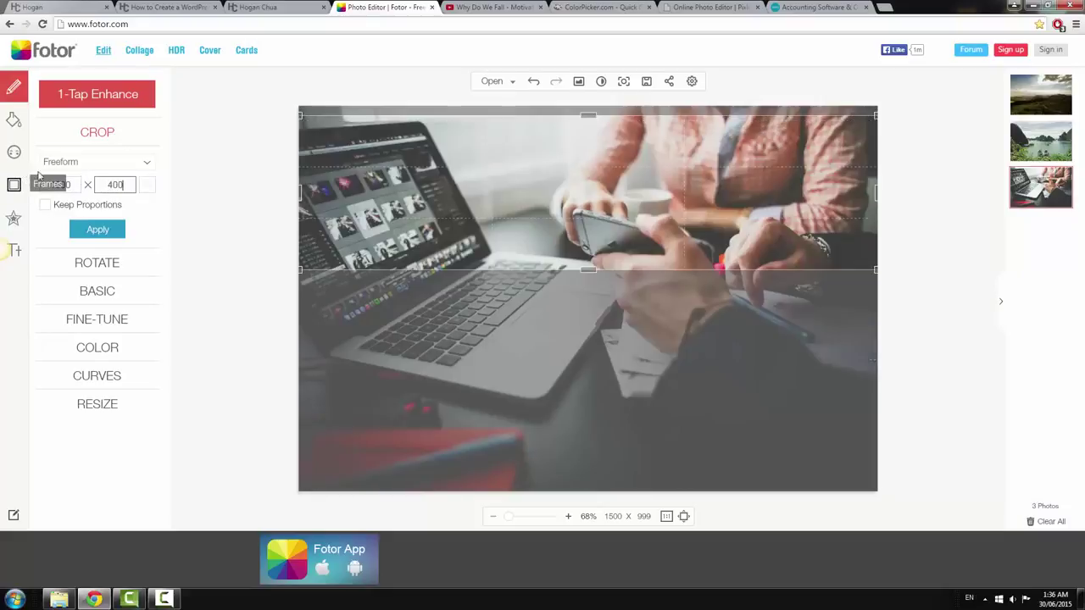
pyautogui.moveTo(481, 174); pyautogui.dragTo(493, 267)
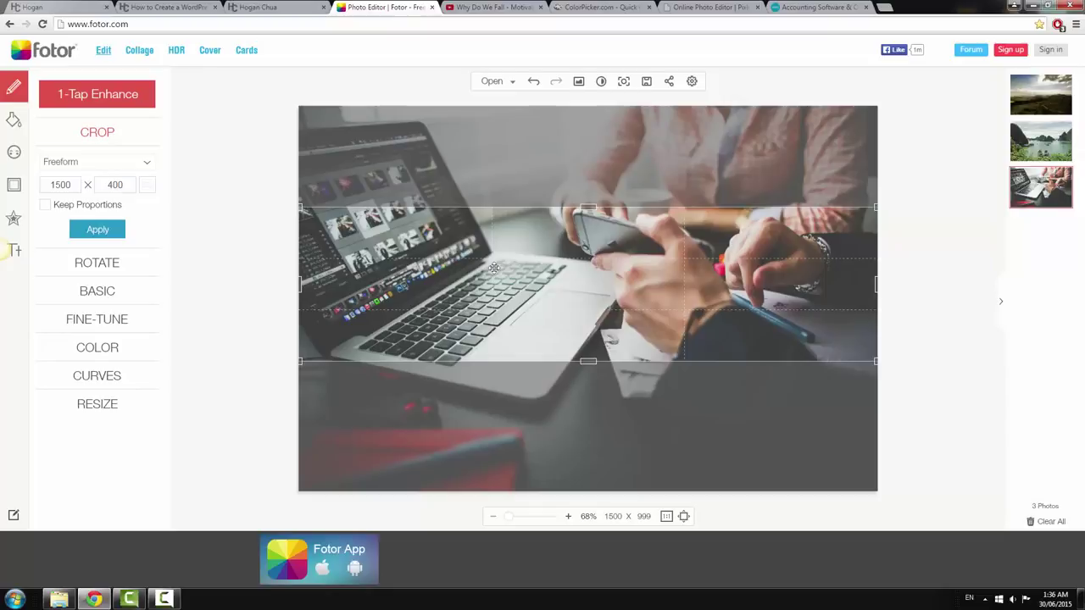
pyautogui.moveTo(494, 267)
pyautogui.mouseDown()
pyautogui.moveTo(490, 284)
pyautogui.moveTo(490, 266)
pyautogui.mouseUp()
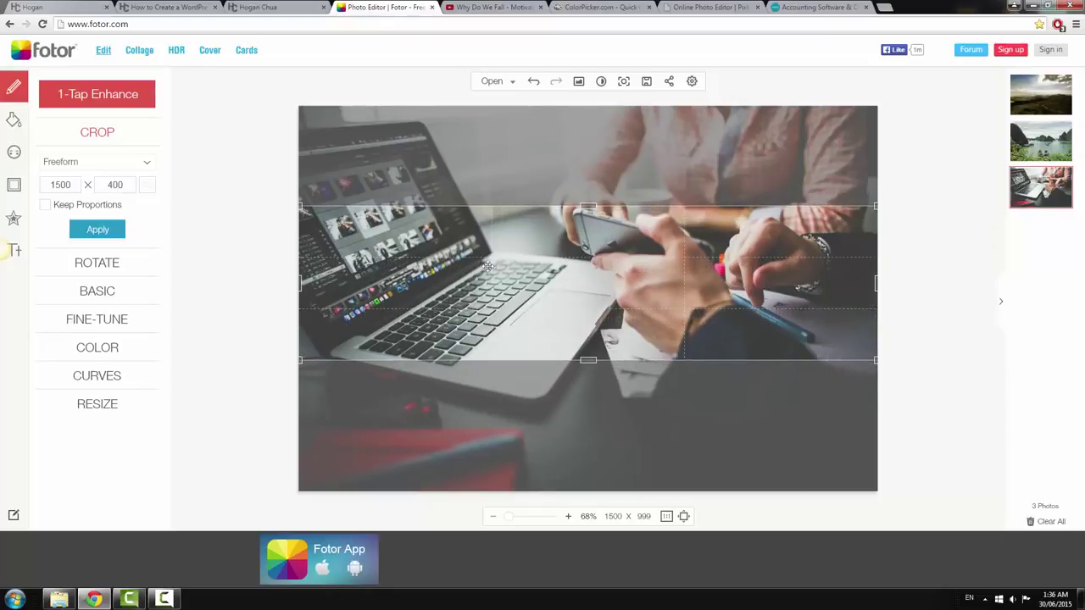
pyautogui.click(96, 231)
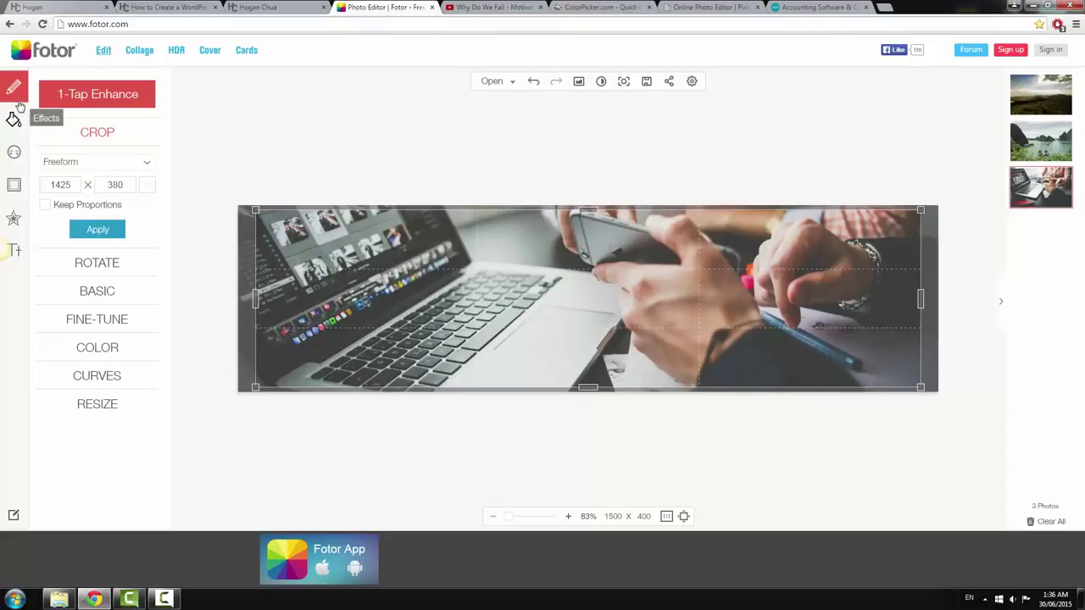
# Step: Preview the Tilt-Shift effect and adjust the sharp band's position and width
pyautogui.click(13, 122)
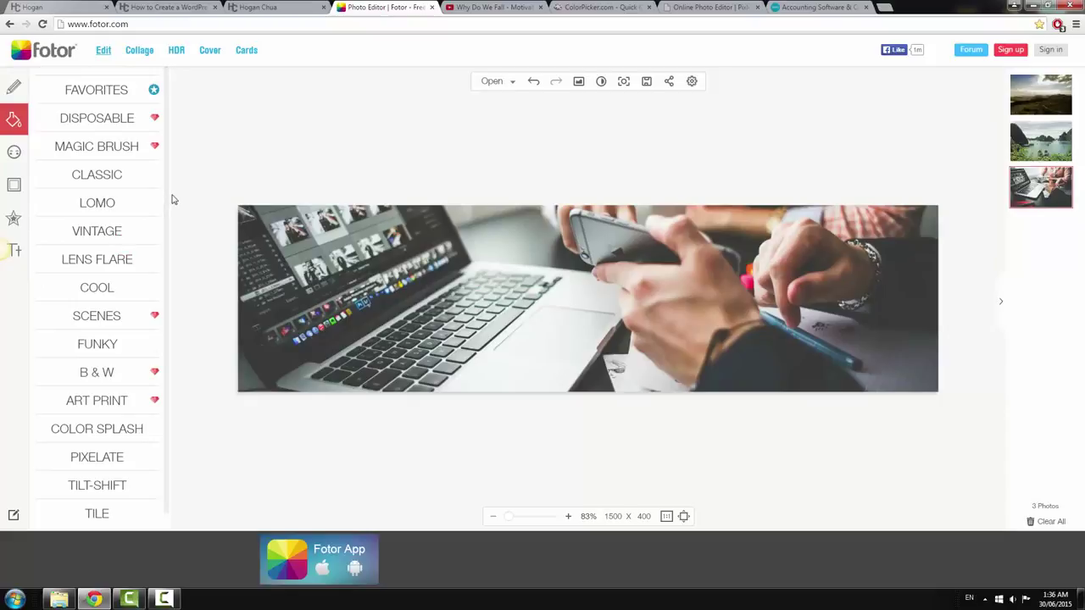
pyautogui.scroll(-1, 167, 209)
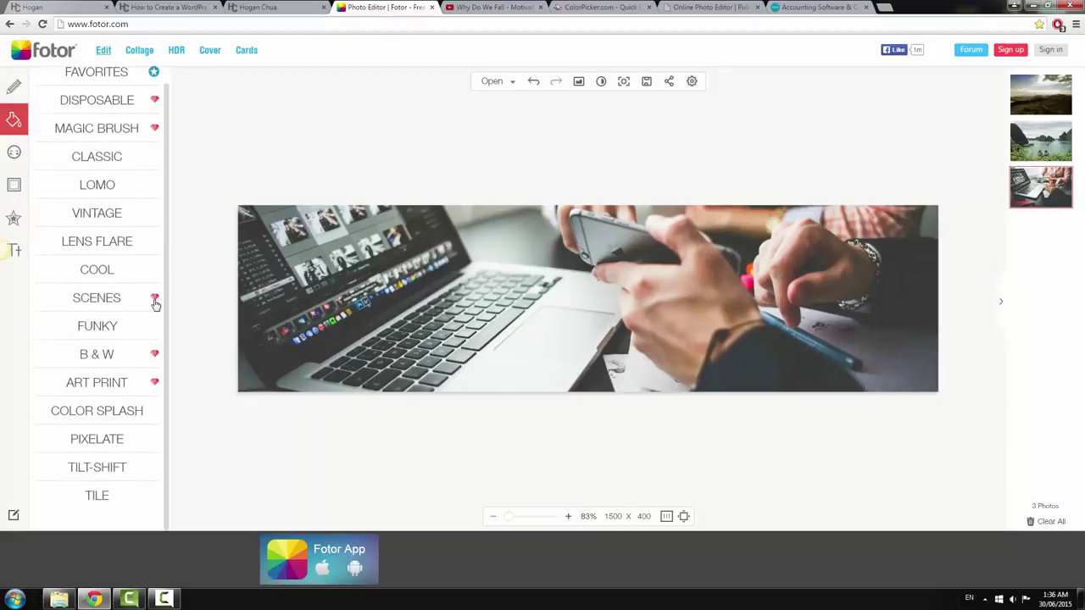
pyautogui.click(103, 477)
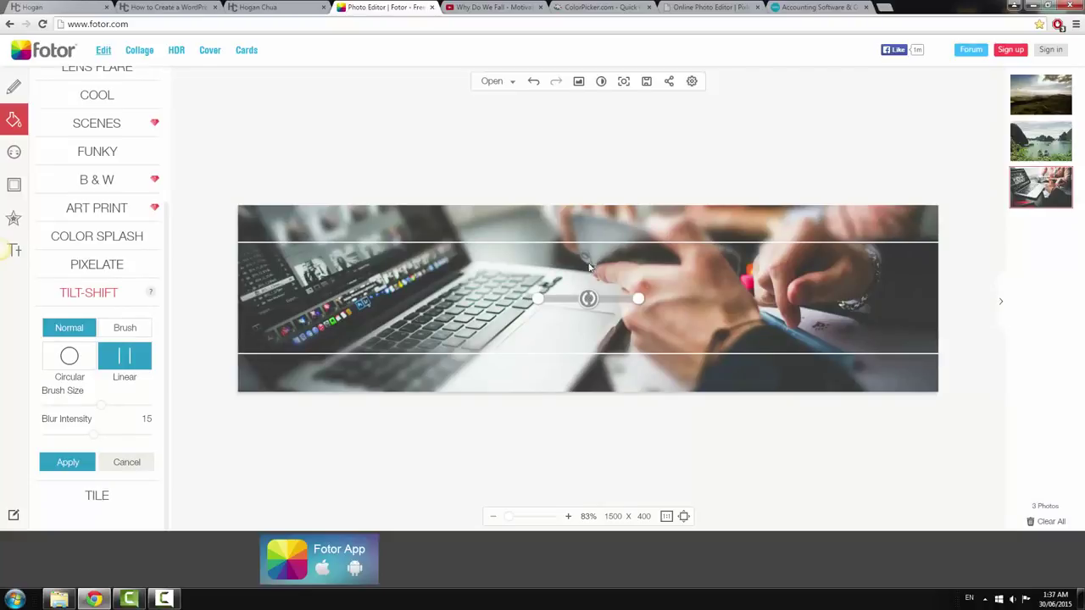
pyautogui.moveTo(593, 248)
pyautogui.mouseDown()
pyautogui.moveTo(589, 267)
pyautogui.moveTo(599, 229)
pyautogui.moveTo(594, 407)
pyautogui.moveTo(576, 259)
pyautogui.moveTo(582, 364)
pyautogui.moveTo(577, 319)
pyautogui.moveTo(581, 243)
pyautogui.mouseUp()
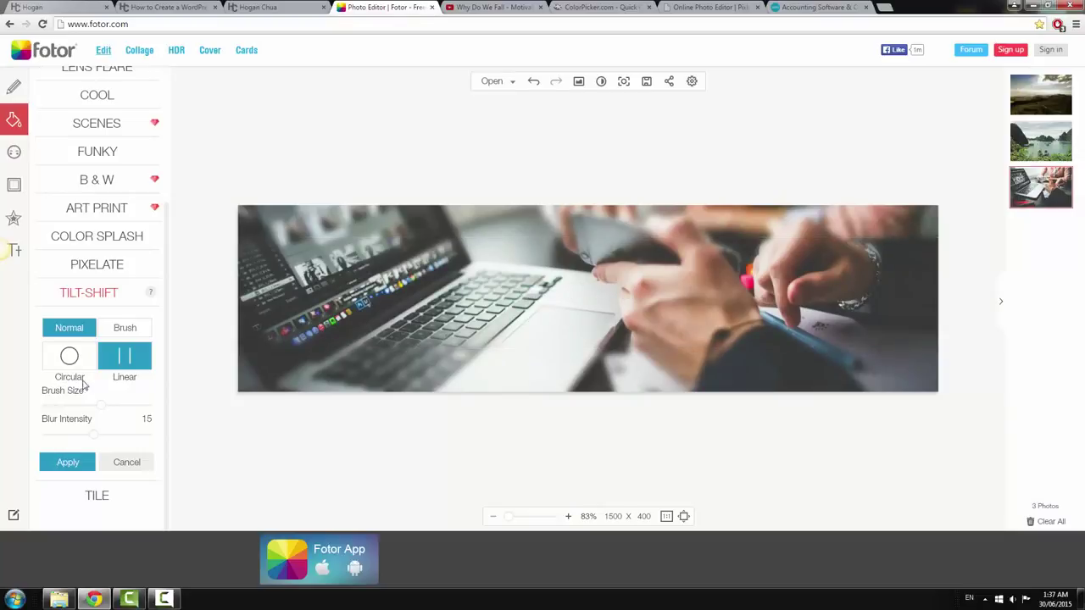
pyautogui.moveTo(102, 410)
pyautogui.mouseDown()
pyautogui.moveTo(117, 409)
pyautogui.moveTo(35, 405)
pyautogui.moveTo(78, 416)
pyautogui.moveTo(93, 407)
pyautogui.moveTo(34, 416)
pyautogui.moveTo(41, 407)
pyautogui.mouseUp()
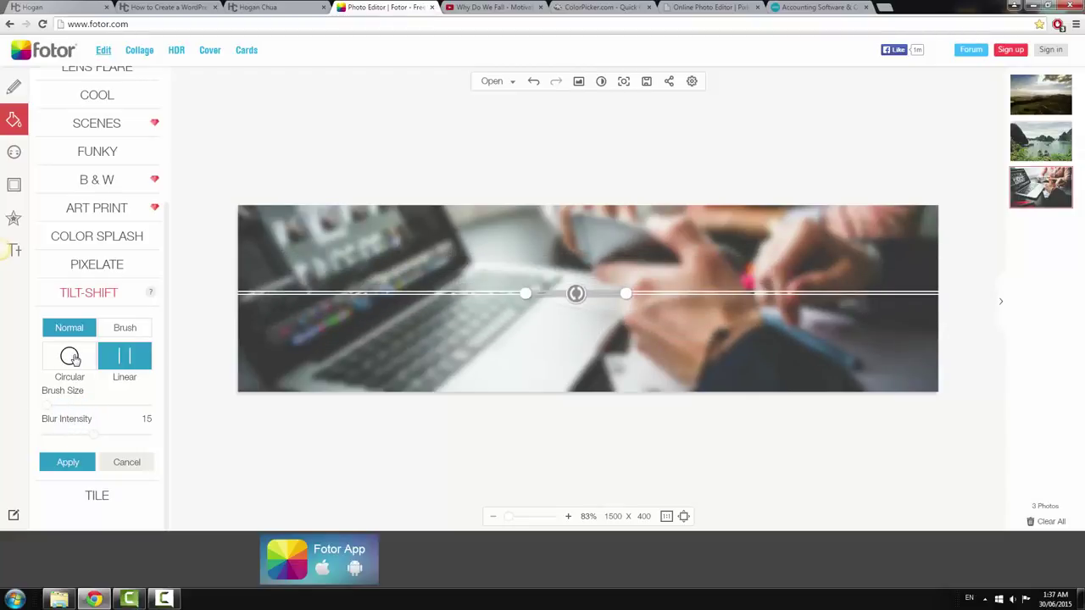
# Step: Switch to a circular focus area, enlarge it over the hands and phone, and tweak blur intensity
pyautogui.click(74, 359)
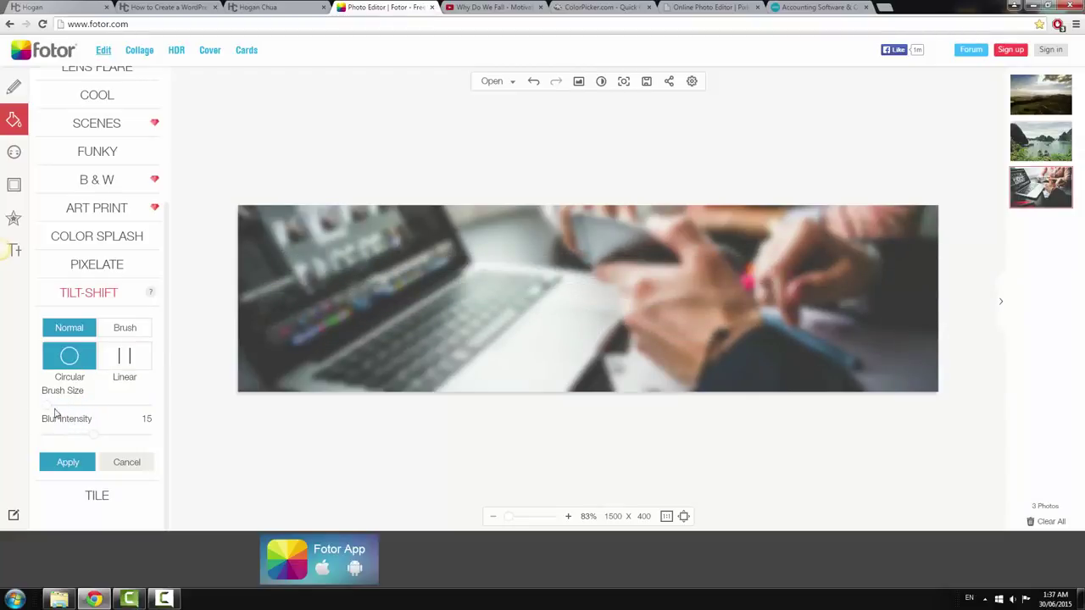
pyautogui.moveTo(54, 405); pyautogui.dragTo(137, 421)
pyautogui.moveTo(530, 323)
pyautogui.mouseDown()
pyautogui.moveTo(569, 322)
pyautogui.moveTo(506, 322)
pyautogui.moveTo(644, 317)
pyautogui.moveTo(429, 329)
pyautogui.moveTo(717, 320)
pyautogui.moveTo(701, 320)
pyautogui.mouseUp()
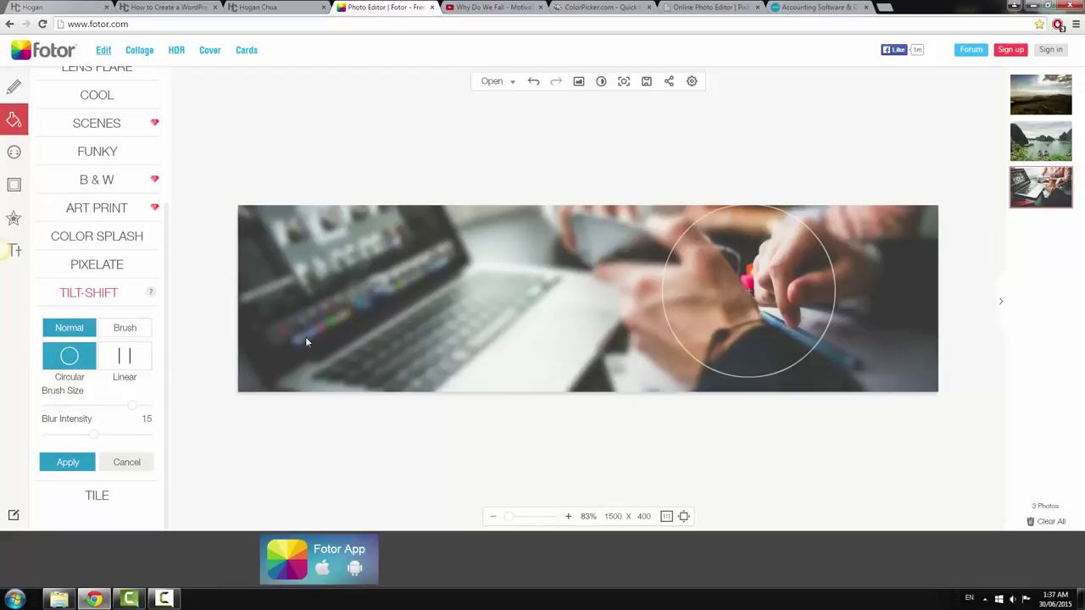
pyautogui.moveTo(133, 403); pyautogui.dragTo(146, 406)
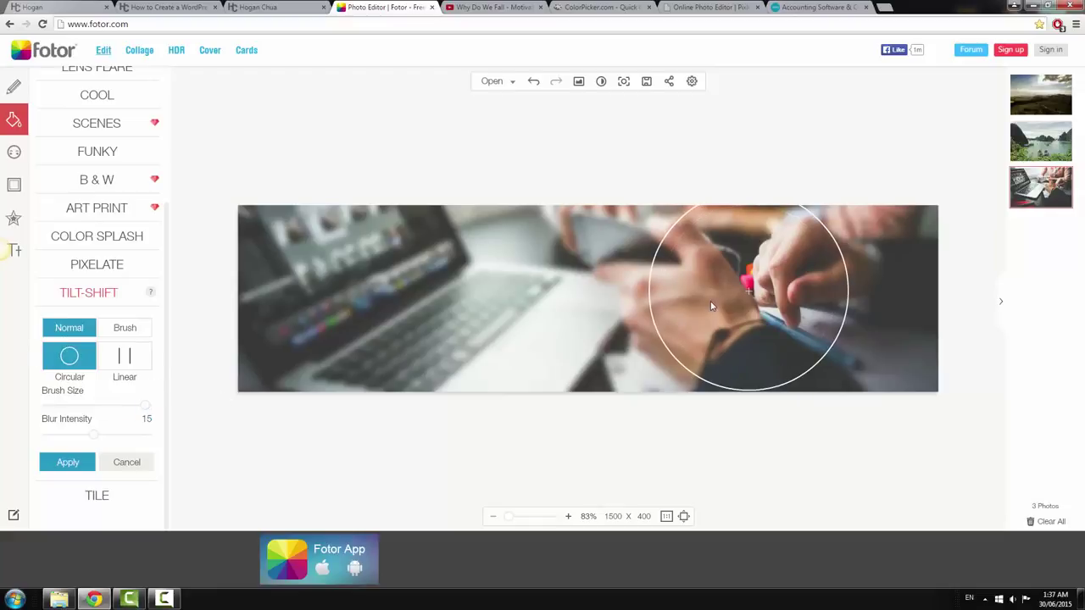
pyautogui.moveTo(661, 299); pyautogui.dragTo(323, 262)
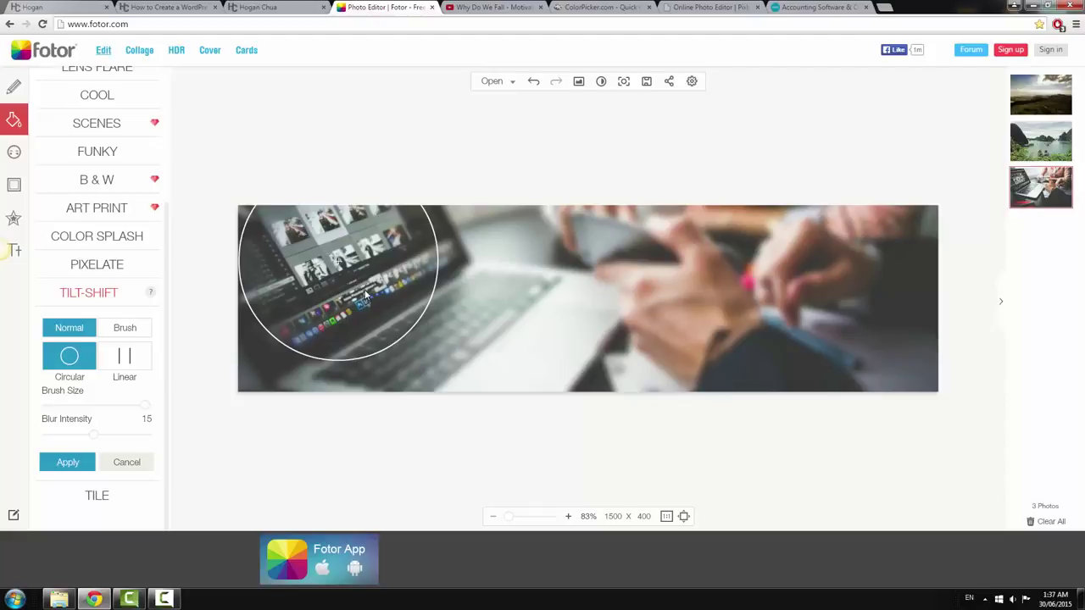
pyautogui.moveTo(337, 280); pyautogui.dragTo(596, 313)
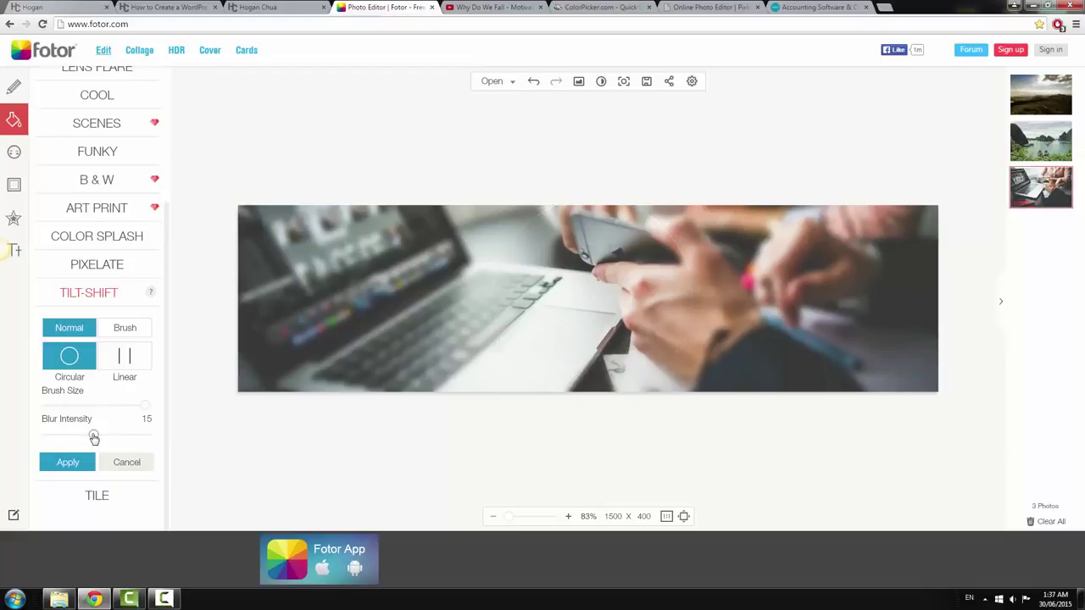
pyautogui.moveTo(89, 435)
pyautogui.mouseDown()
pyautogui.moveTo(54, 436)
pyautogui.moveTo(170, 441)
pyautogui.moveTo(41, 437)
pyautogui.moveTo(94, 441)
pyautogui.mouseUp()
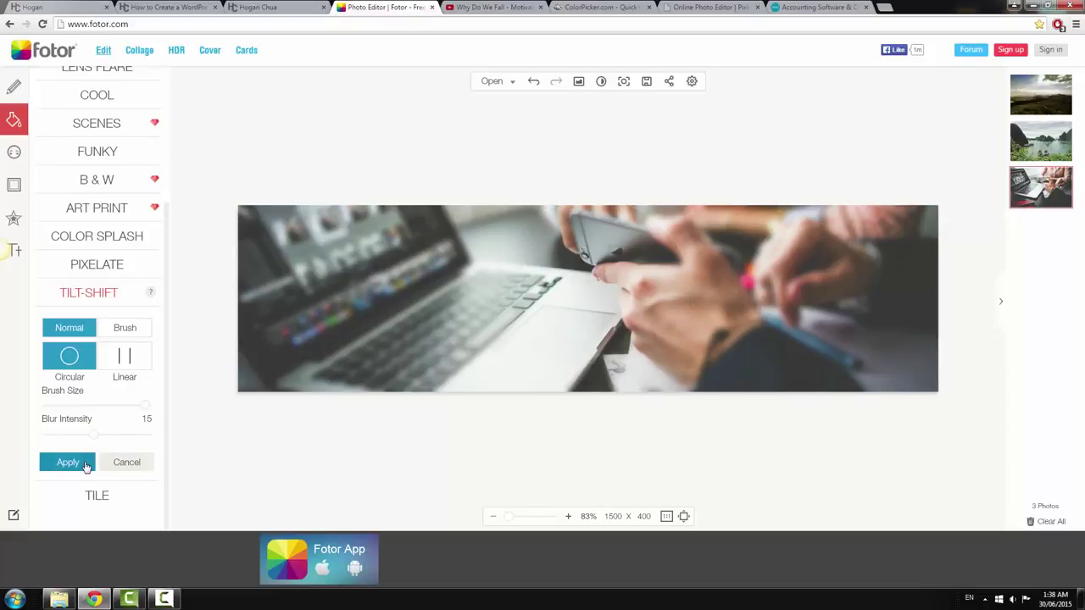
# Step: Apply the blur and save the banner as a Normal-quality JPEG named 'DIY - Call to Action Done'
pyautogui.click(71, 462)
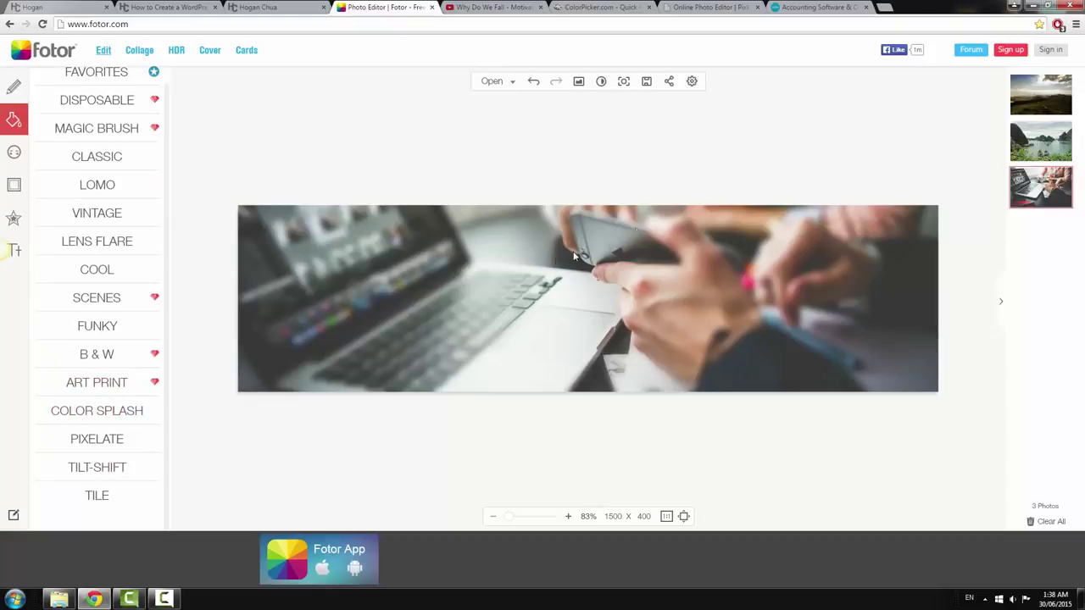
pyautogui.click(646, 83)
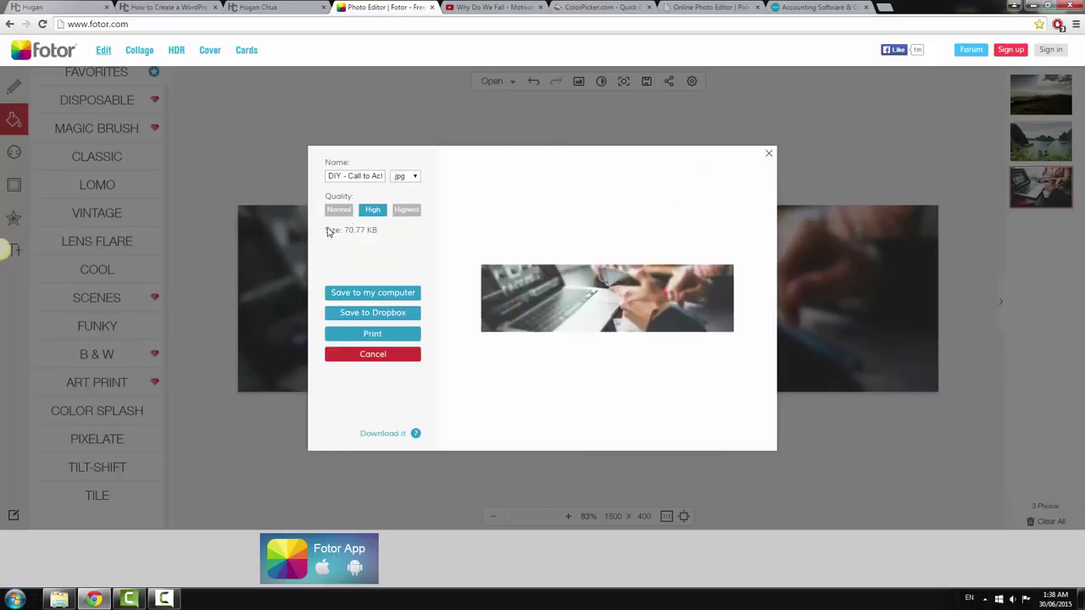
pyautogui.click(338, 212)
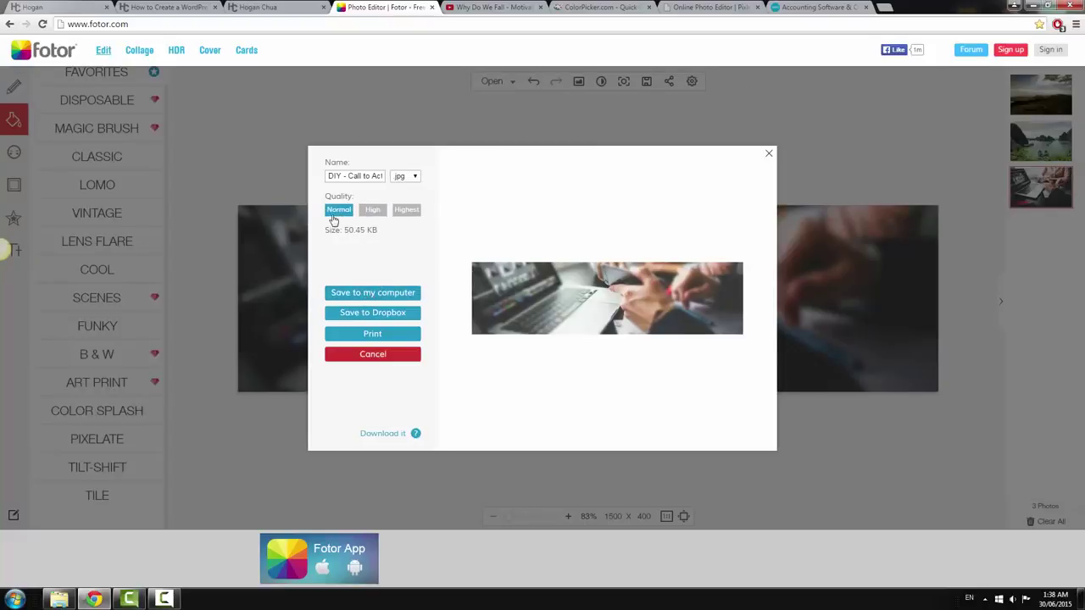
pyautogui.click(375, 294)
pyautogui.click(193, 480)
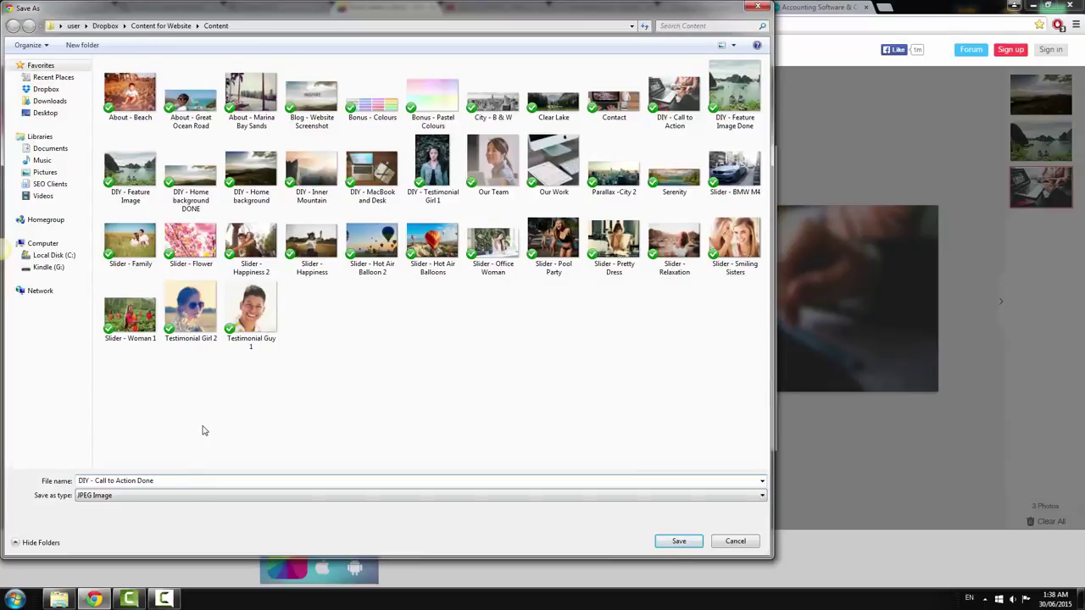
pyautogui.click(666, 542)
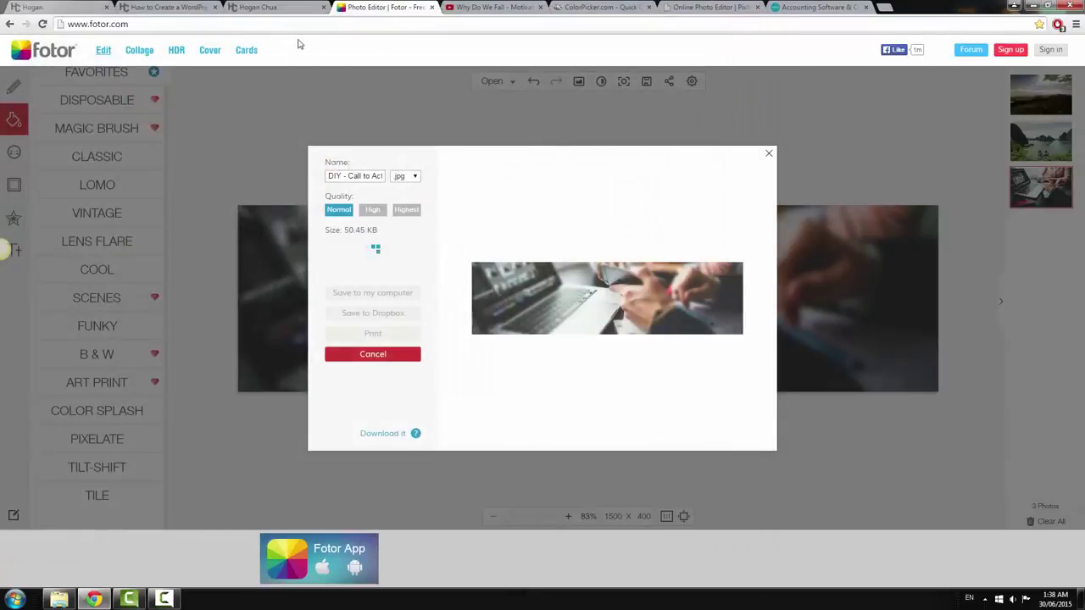
pyautogui.click(51, 8)
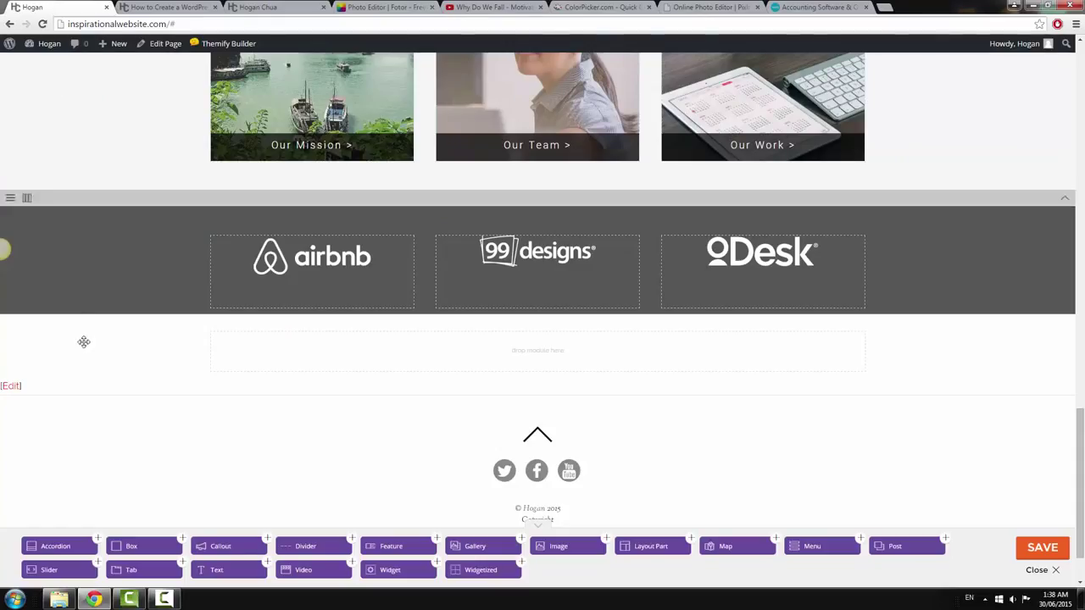
pyautogui.moveTo(10, 323)
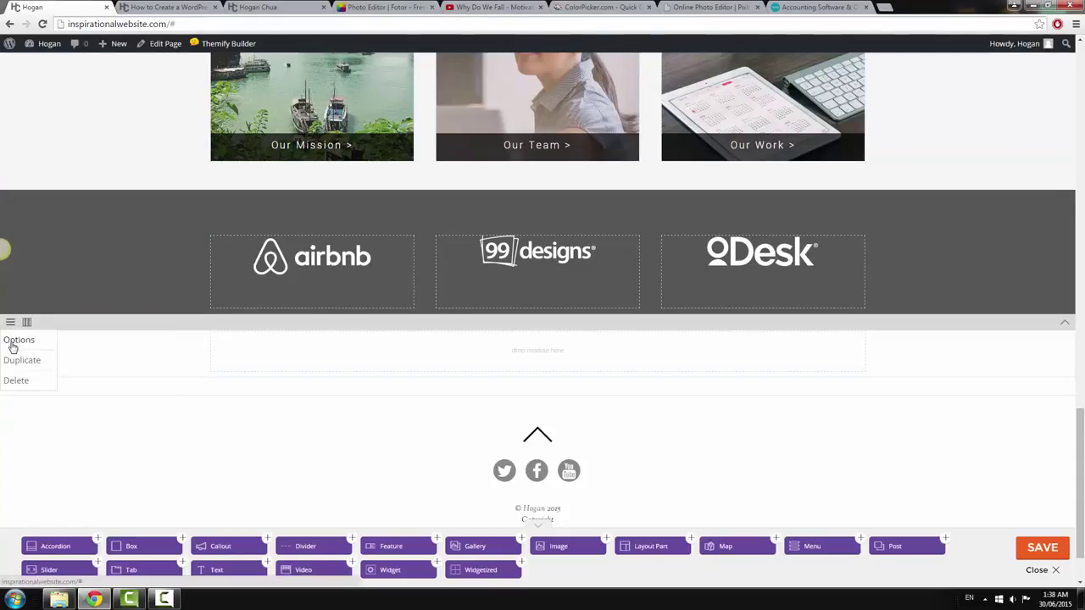
# Step: Upload the 'DIY - Call to Action Done' image and set it as the empty row's background image
pyautogui.click(12, 341)
pyautogui.click(15, 341)
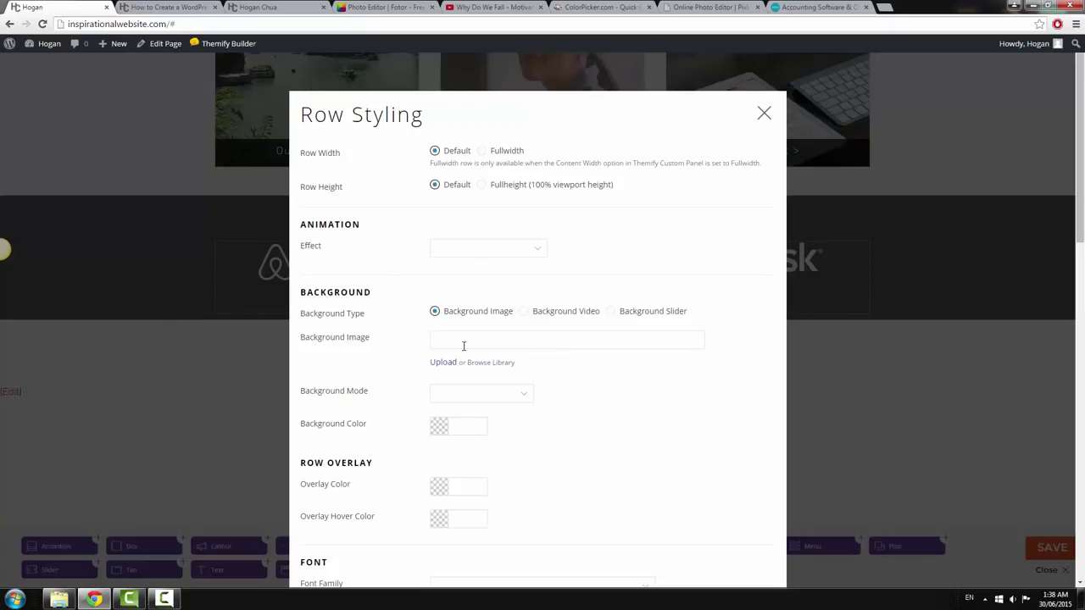
pyautogui.click(487, 363)
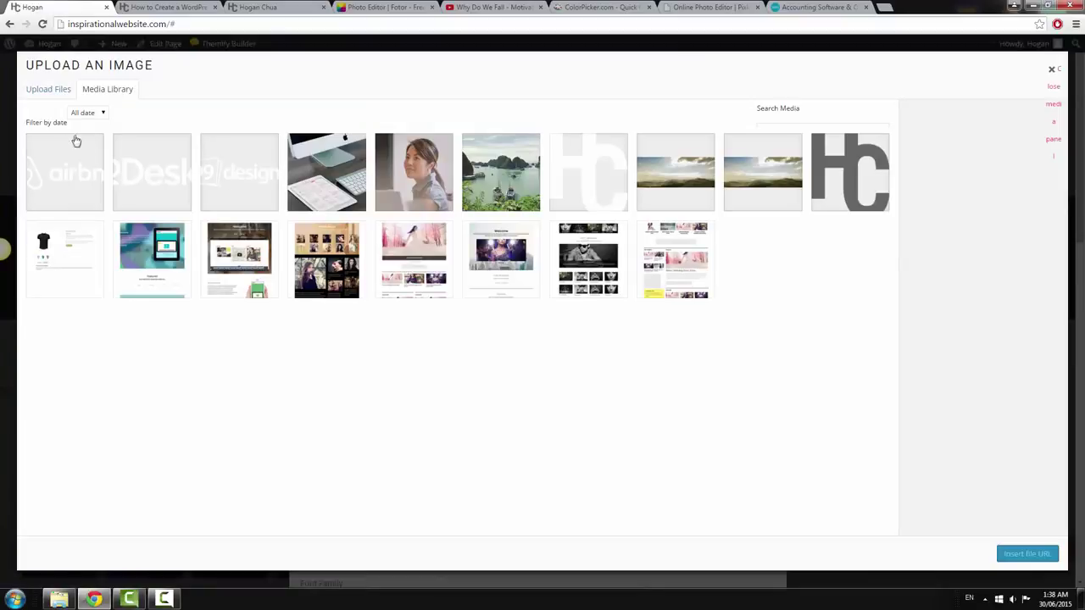
pyautogui.click(50, 100)
pyautogui.click(555, 318)
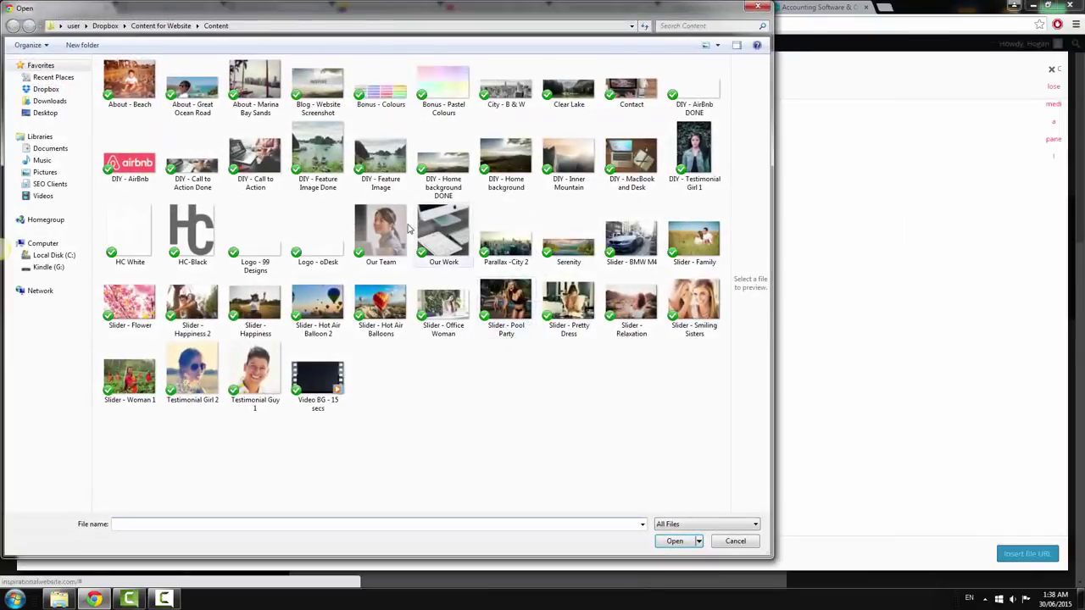
pyautogui.click(195, 189)
pyautogui.click(675, 541)
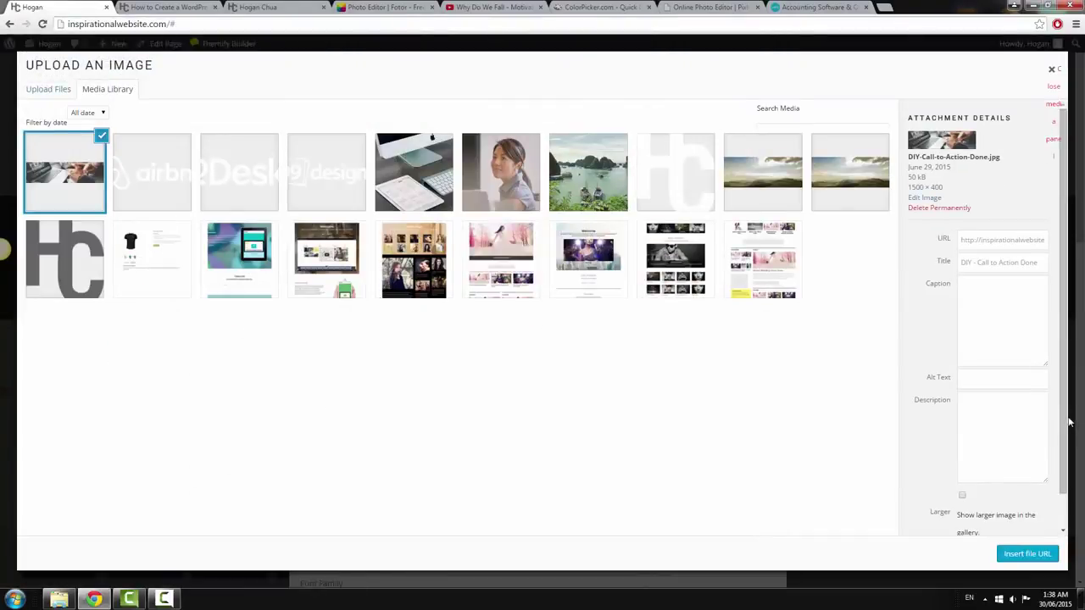
pyautogui.scroll(-1, 1064, 422)
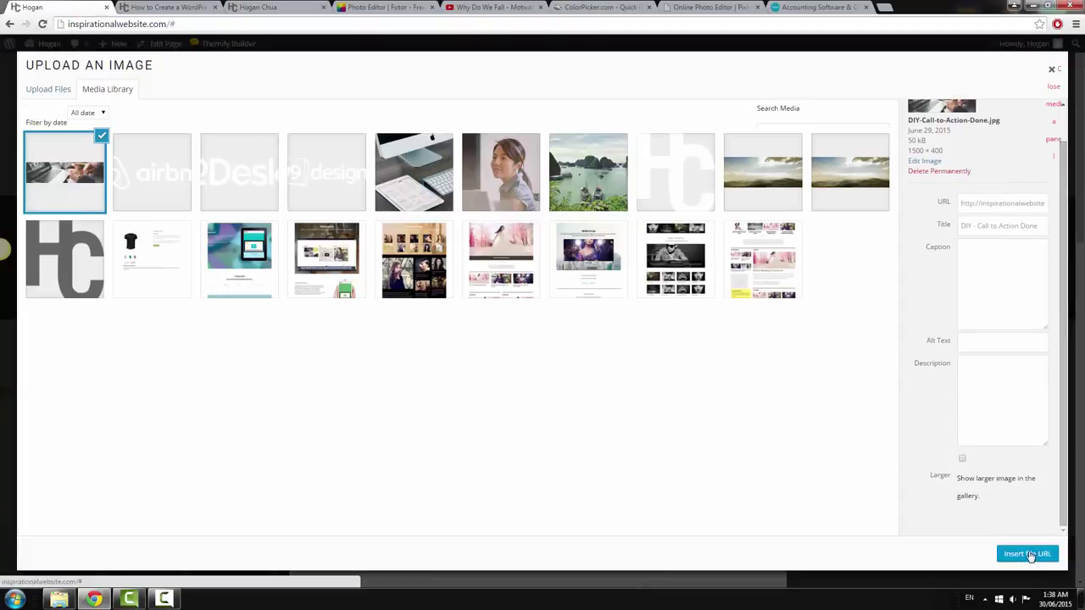
pyautogui.click(1027, 554)
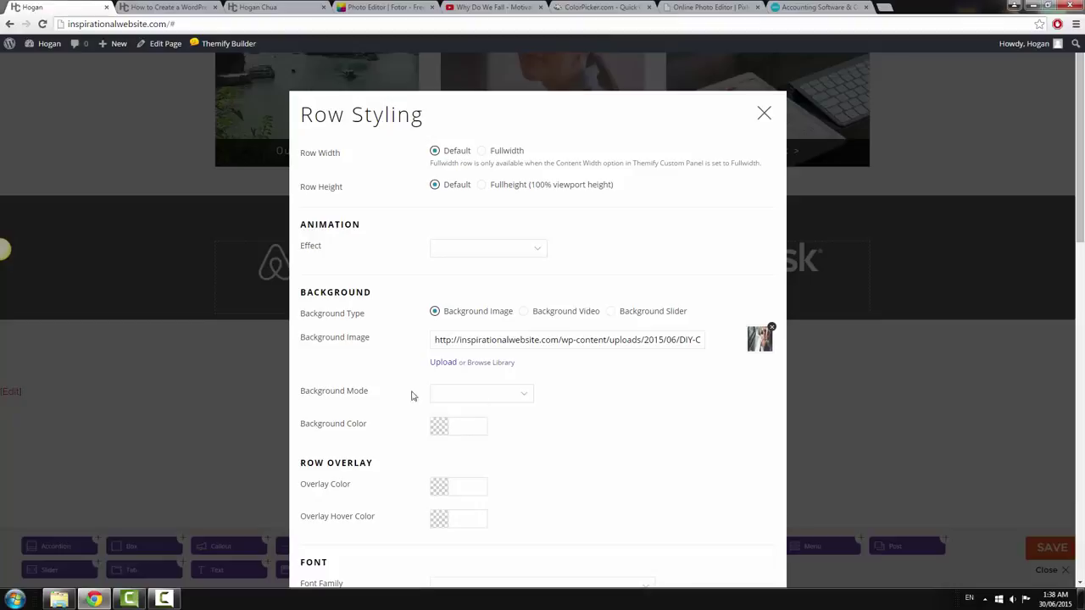
# Step: Set the row's Background Mode to Fullcover
pyautogui.moveTo(373, 394); pyautogui.dragTo(296, 391)
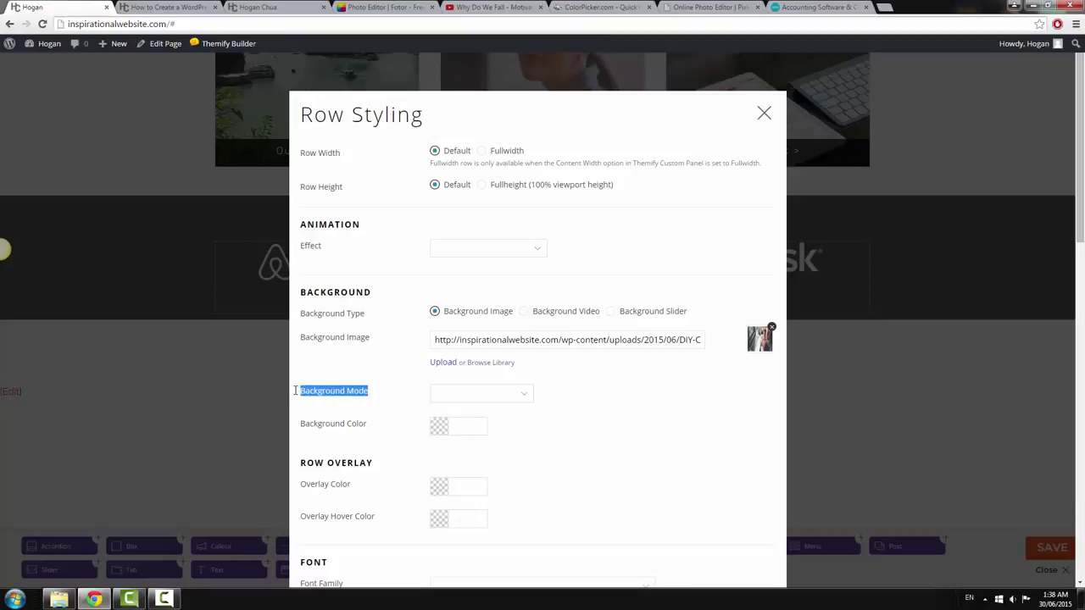
pyautogui.click(475, 405)
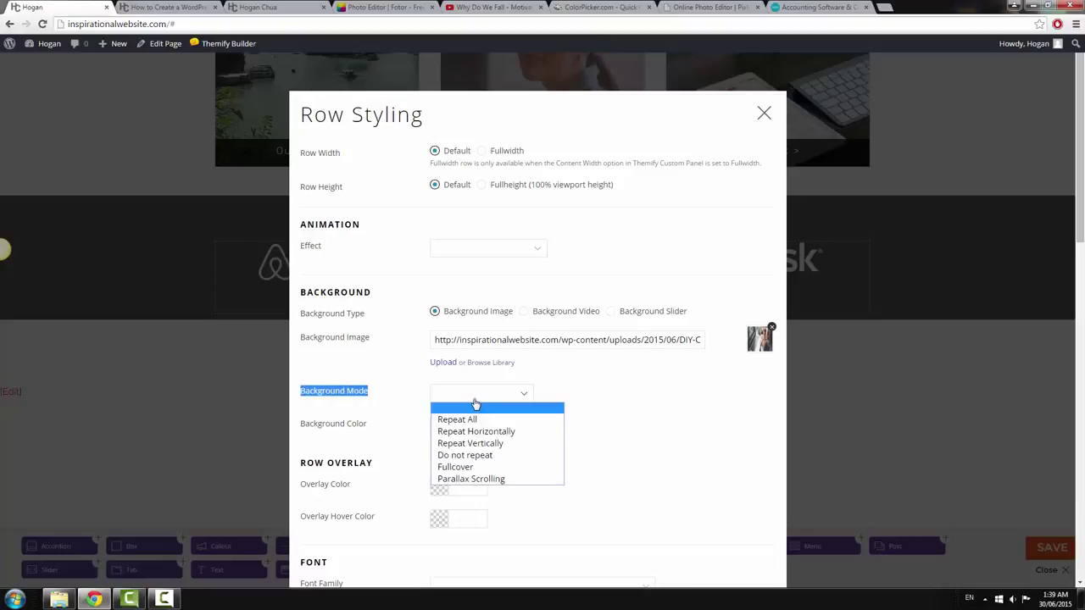
pyautogui.click(470, 462)
# Step: Enter 55a127 as both the Overlay Color and the Overlay Hover Color
pyautogui.scroll(-1, 553, 441)
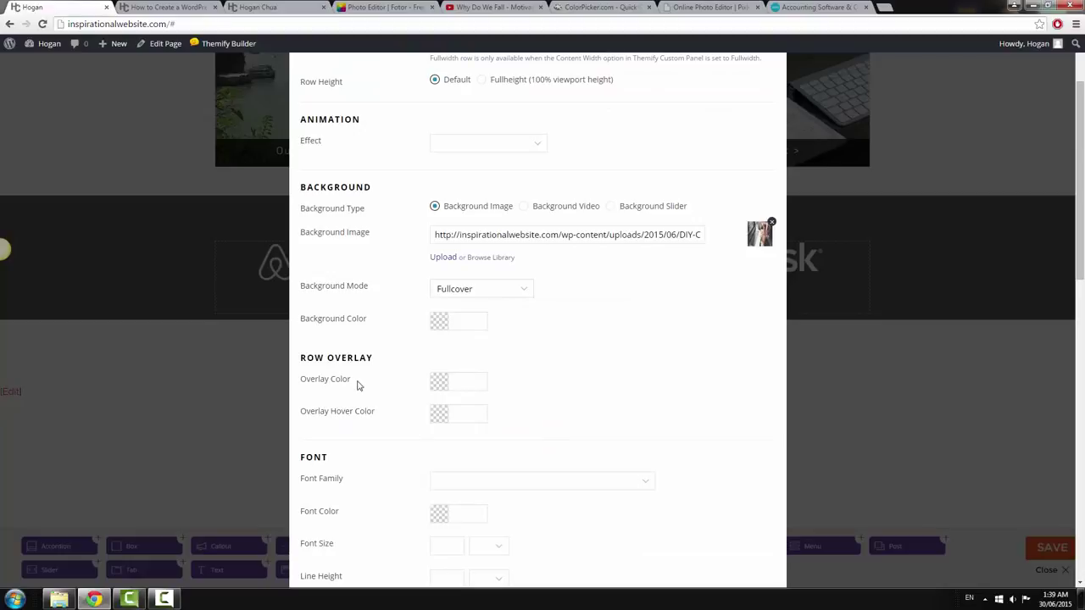
pyautogui.click(457, 381)
pyautogui.write('55a127')
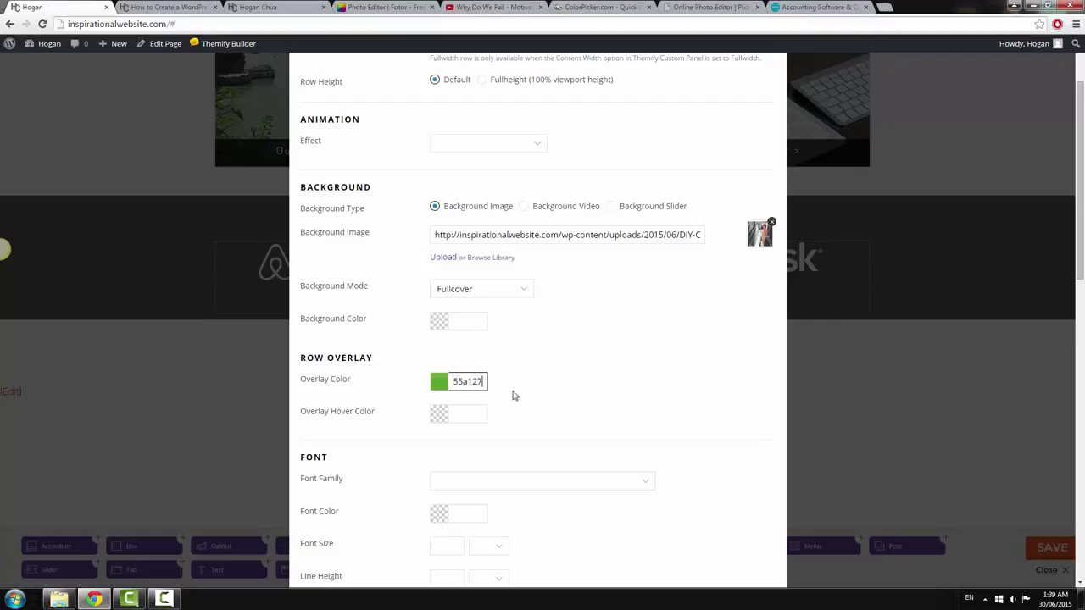
pyautogui.moveTo(489, 384); pyautogui.dragTo(313, 374)
pyautogui.hotkey('ctrl', 'c')
pyautogui.click(466, 416)
pyautogui.hotkey('ctrl', 'v')
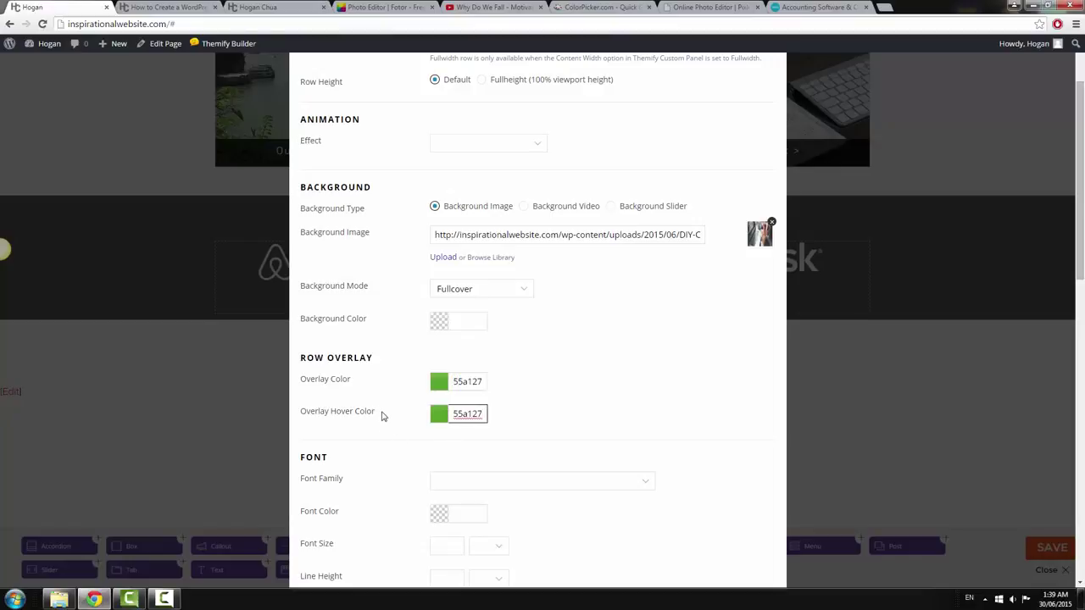
pyautogui.moveTo(377, 415); pyautogui.dragTo(325, 407)
pyautogui.click(324, 408)
pyautogui.moveTo(355, 380); pyautogui.dragTo(299, 377)
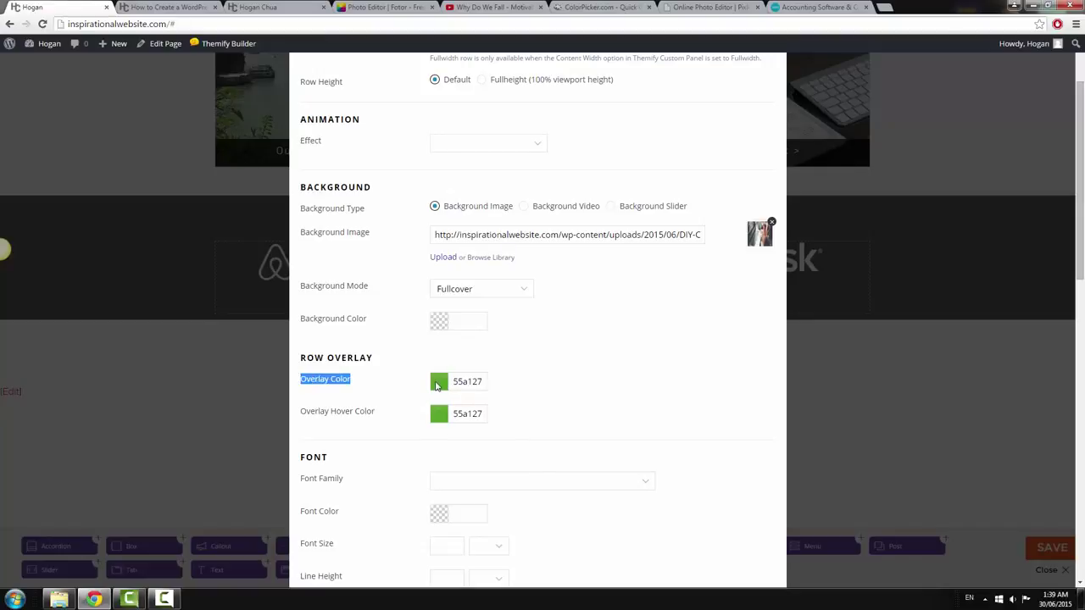
# Step: Try a lower opacity on the overlay colour, then restore it to 55a127
pyautogui.click(436, 383)
pyautogui.click(512, 380)
pyautogui.click(440, 386)
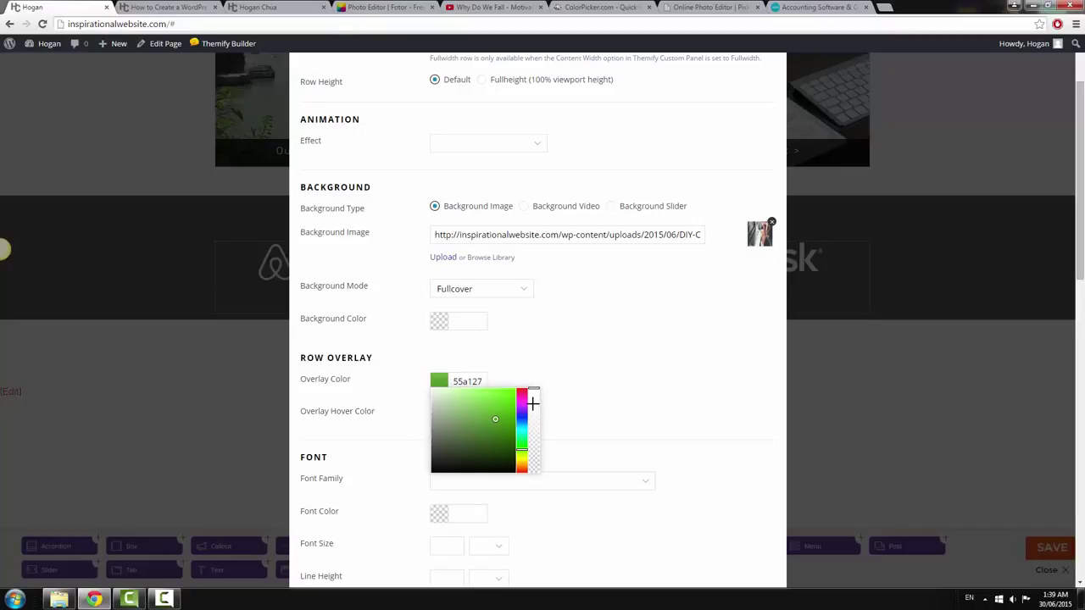
pyautogui.moveTo(534, 403); pyautogui.dragTo(534, 407)
pyautogui.click(583, 378)
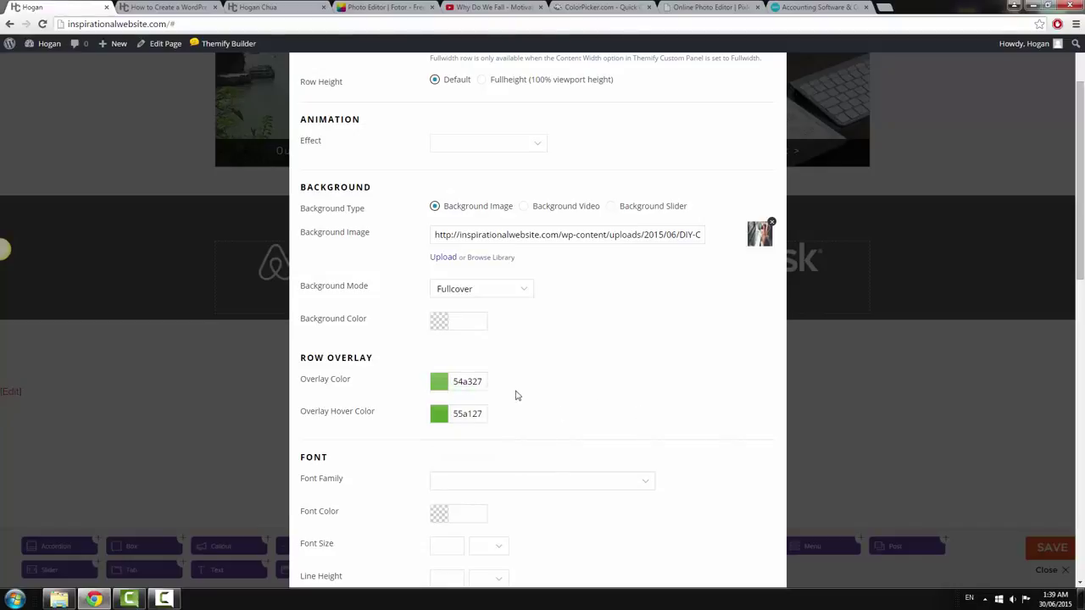
pyautogui.click(441, 385)
pyautogui.moveTo(485, 382); pyautogui.dragTo(380, 382)
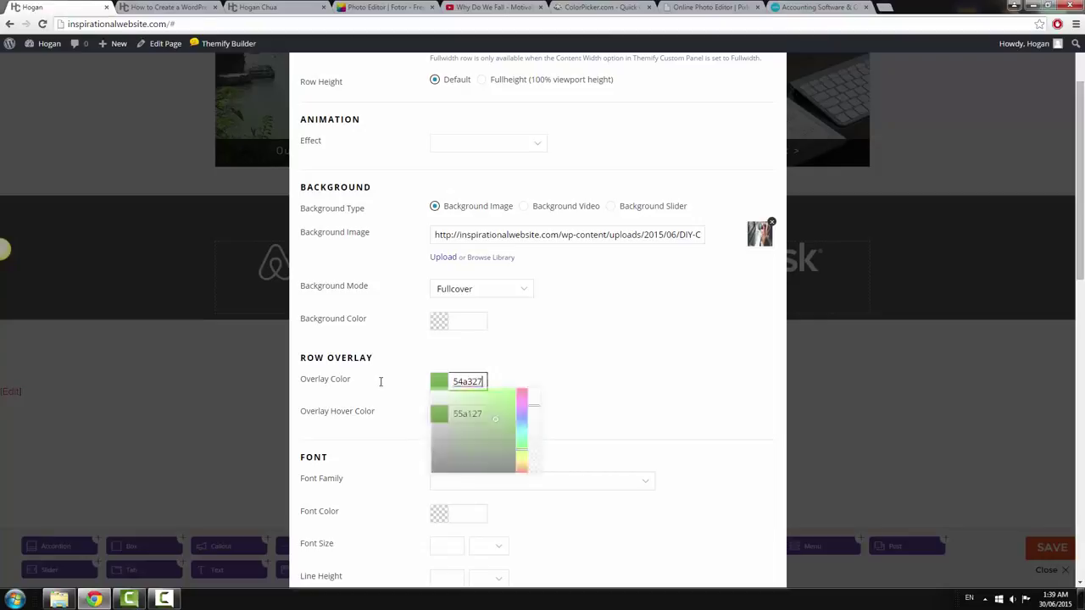
pyautogui.hotkey('ctrl', 'v')
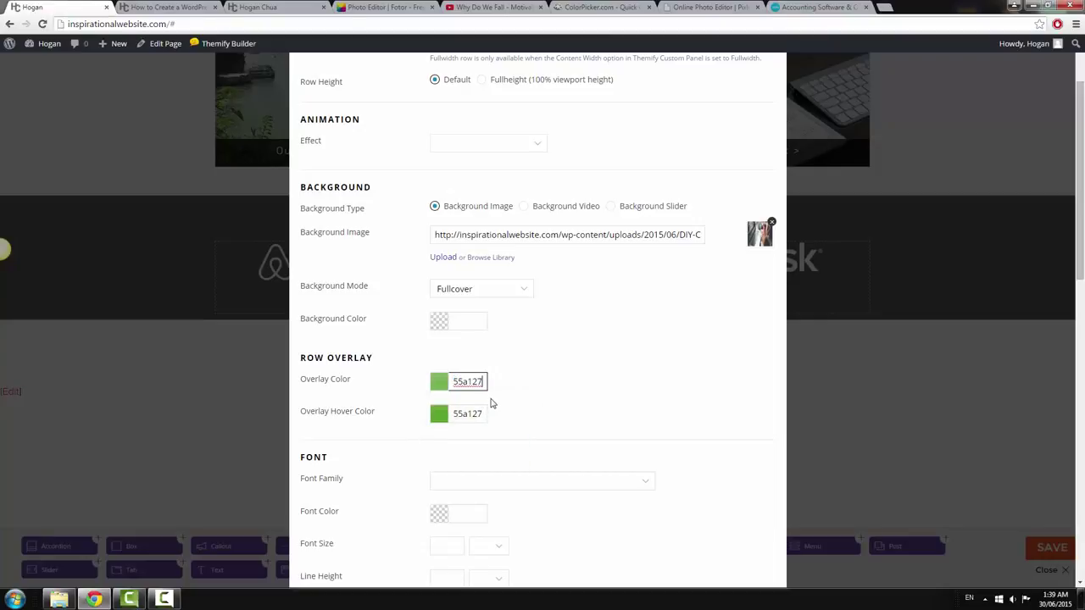
pyautogui.click(501, 382)
pyautogui.click(440, 383)
# Step: Try a lower opacity on the hover overlay colour, then restore it to 55a127
pyautogui.click(436, 418)
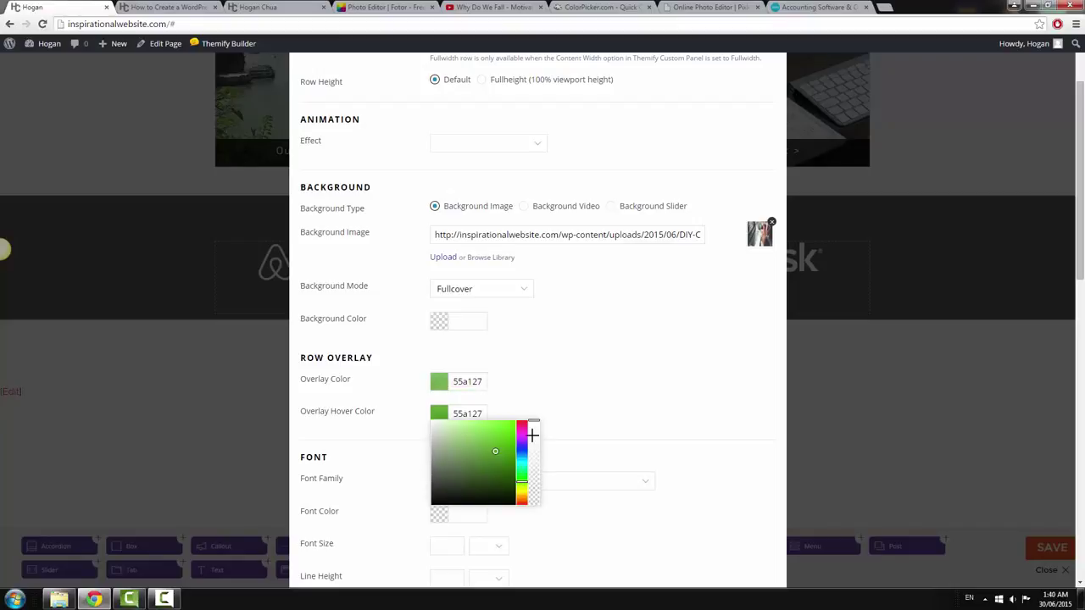
pyautogui.click(535, 457)
pyautogui.click(590, 397)
pyautogui.click(468, 413)
pyautogui.doubleClick(468, 414)
pyautogui.hotkey('ctrl', 'v')
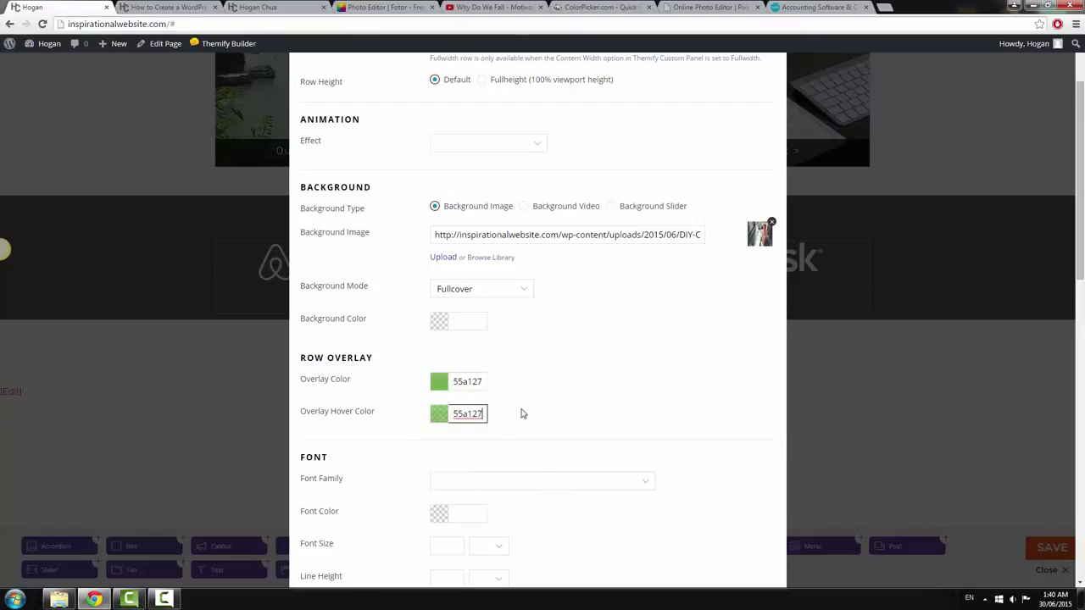
pyautogui.doubleClick(485, 414)
pyautogui.hotkey('ctrl', 'v')
# Step: Center-align the row's text, give it a 10 px top padding, and save the row styling
pyautogui.click(577, 413)
pyautogui.scroll(-4, 578, 413)
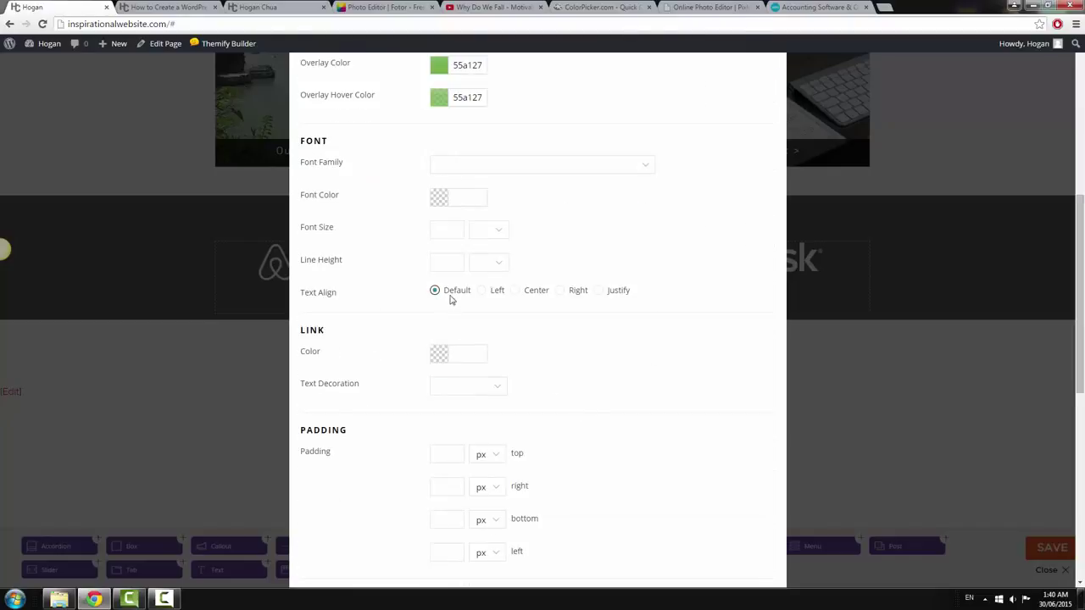
pyautogui.click(517, 291)
pyautogui.click(454, 457)
pyautogui.write('10')
pyautogui.scroll(-6, 651, 506)
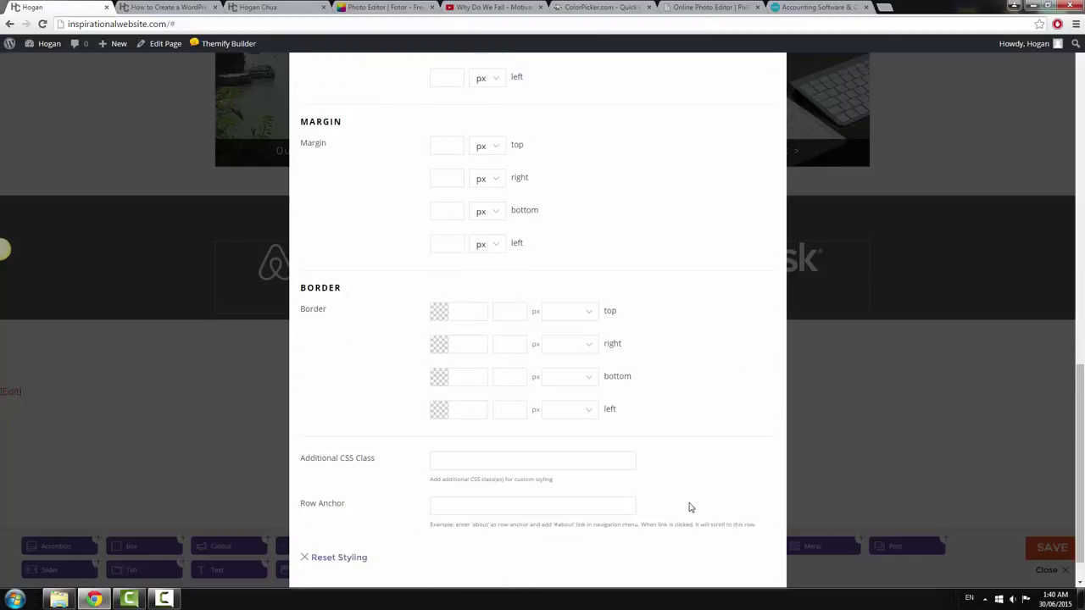
pyautogui.click(748, 566)
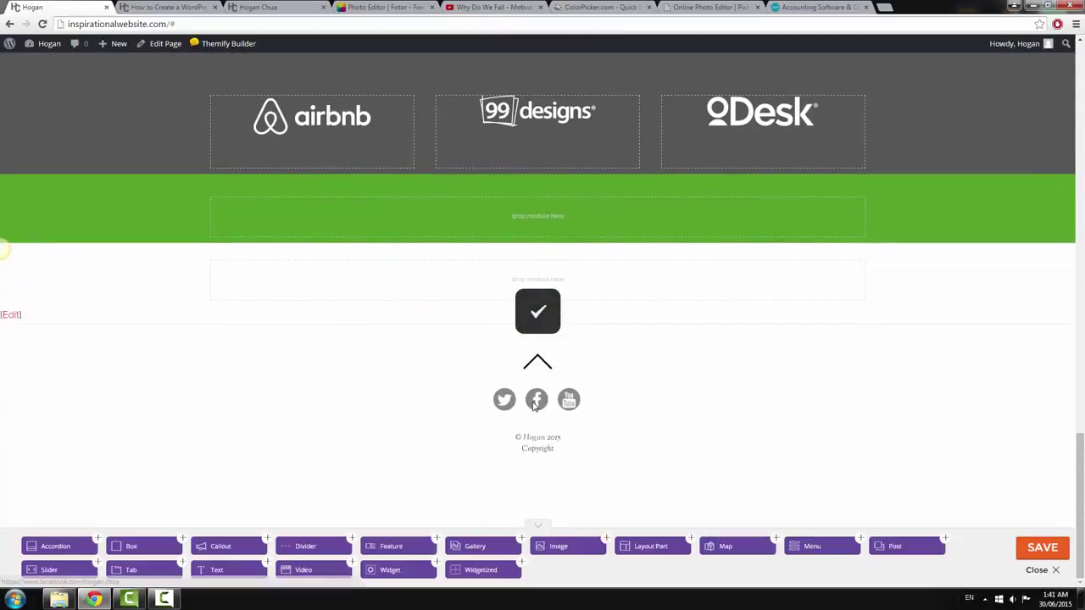
# Step: Make the overlay and hover overlay colours semi-transparent so the banner photo shows through, then save
pyautogui.moveTo(699, 207)
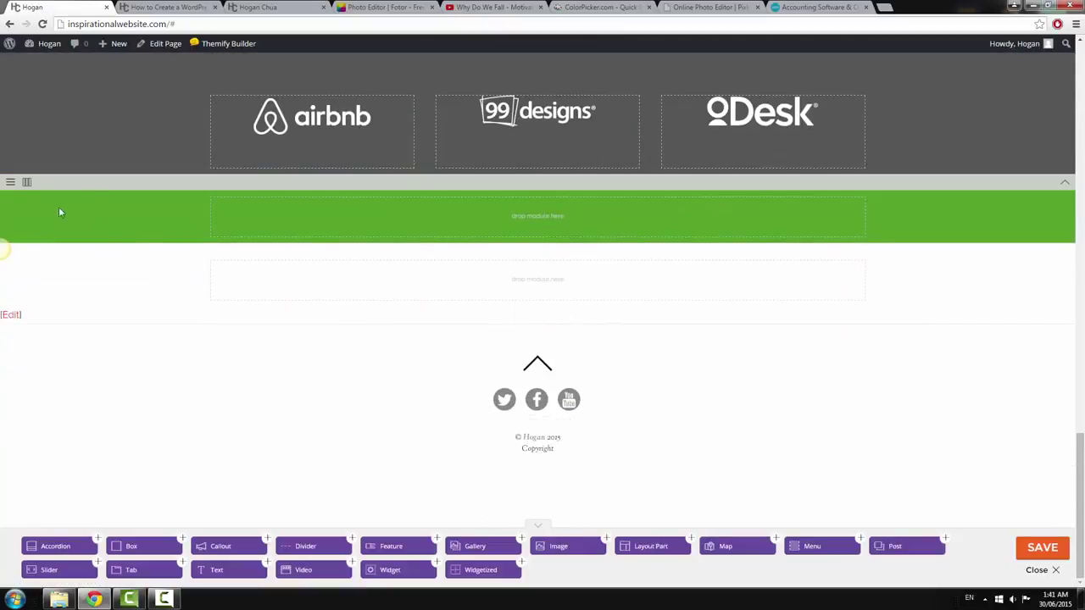
pyautogui.moveTo(11, 182)
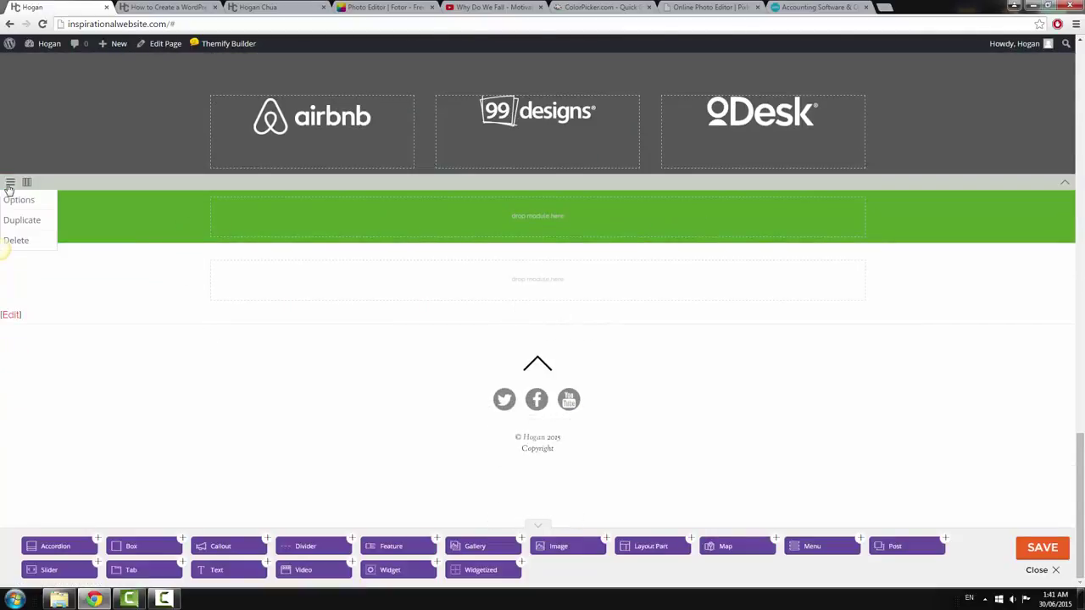
pyautogui.click(14, 207)
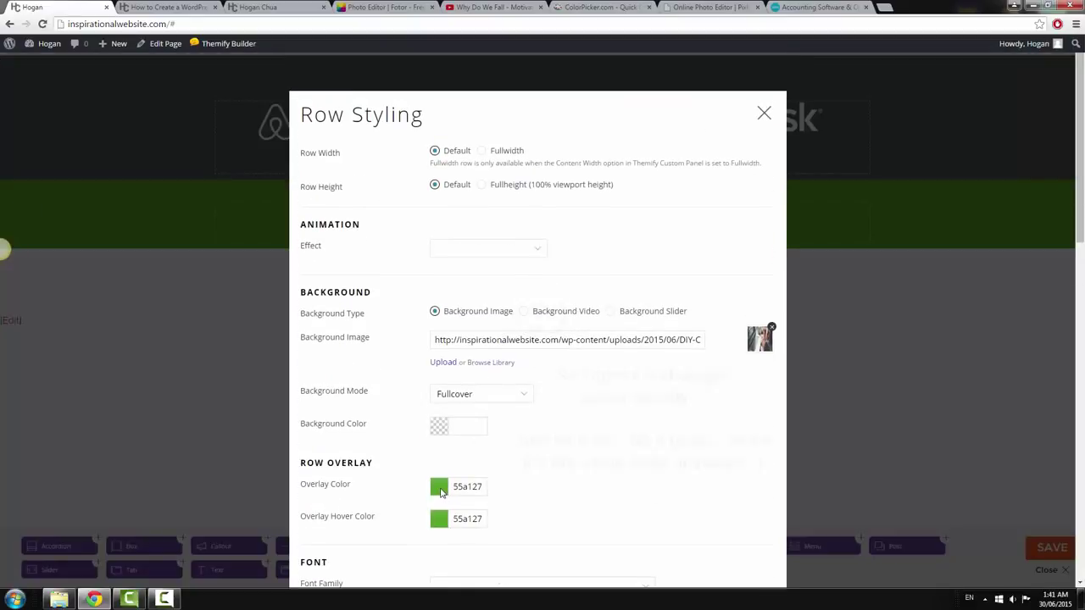
pyautogui.click(441, 488)
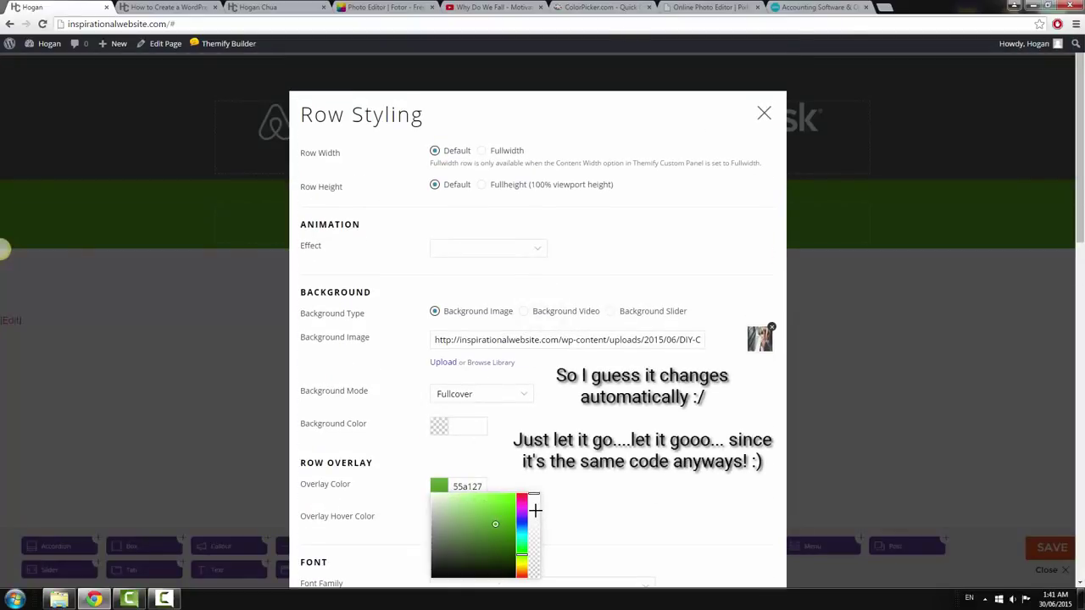
pyautogui.click(439, 518)
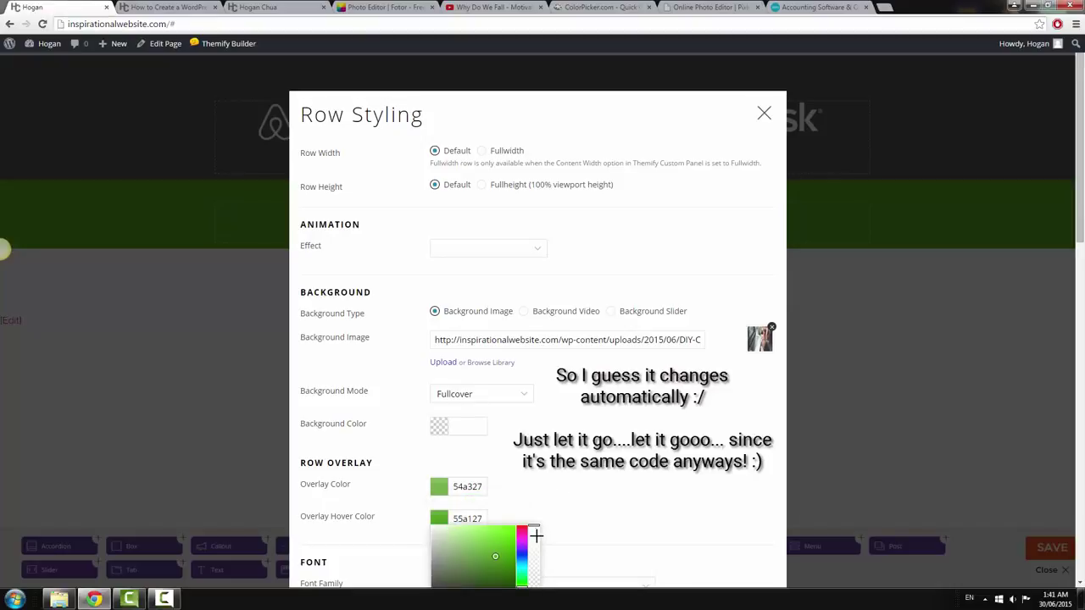
pyautogui.click(534, 560)
pyautogui.click(589, 475)
pyautogui.scroll(-5, 660, 477)
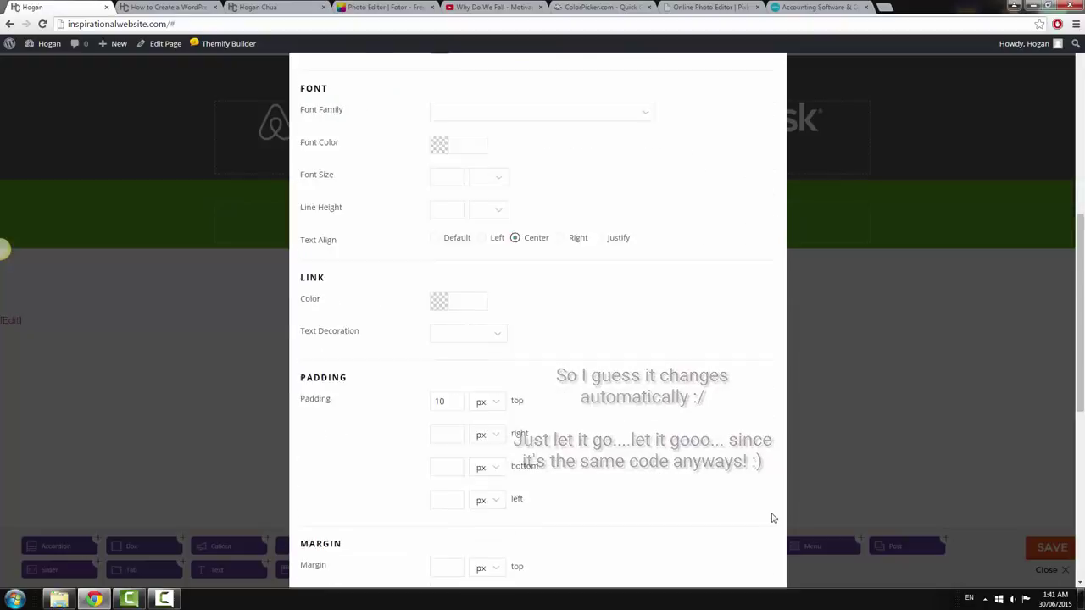
pyautogui.scroll(-5, 767, 534)
pyautogui.click(750, 565)
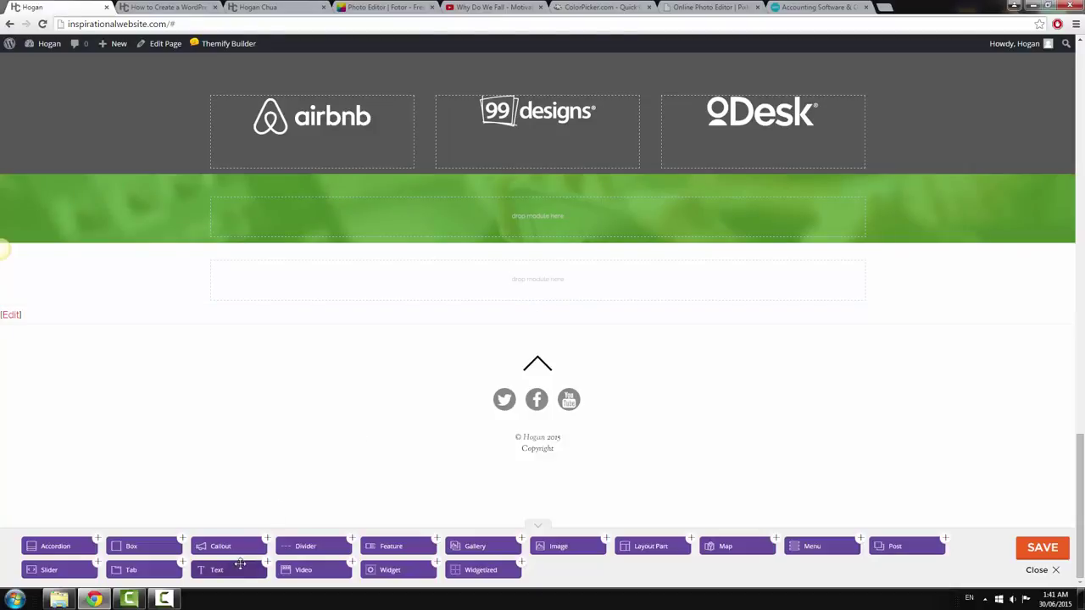
# Step: Add a text module to the green row reading '60 Day Free Trial' formatted as Heading 2
pyautogui.moveTo(222, 569); pyautogui.dragTo(496, 227)
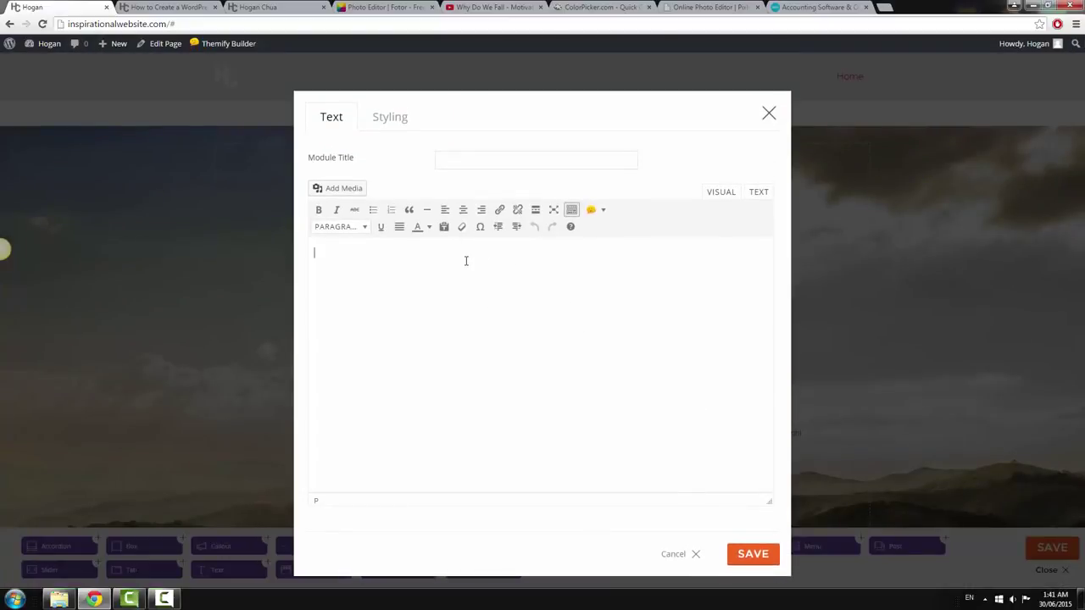
pyautogui.write('60 Day Free Trial')
pyautogui.tripleClick(390, 254)
pyautogui.click(409, 252)
pyautogui.moveTo(409, 252); pyautogui.dragTo(316, 241)
pyautogui.click(339, 227)
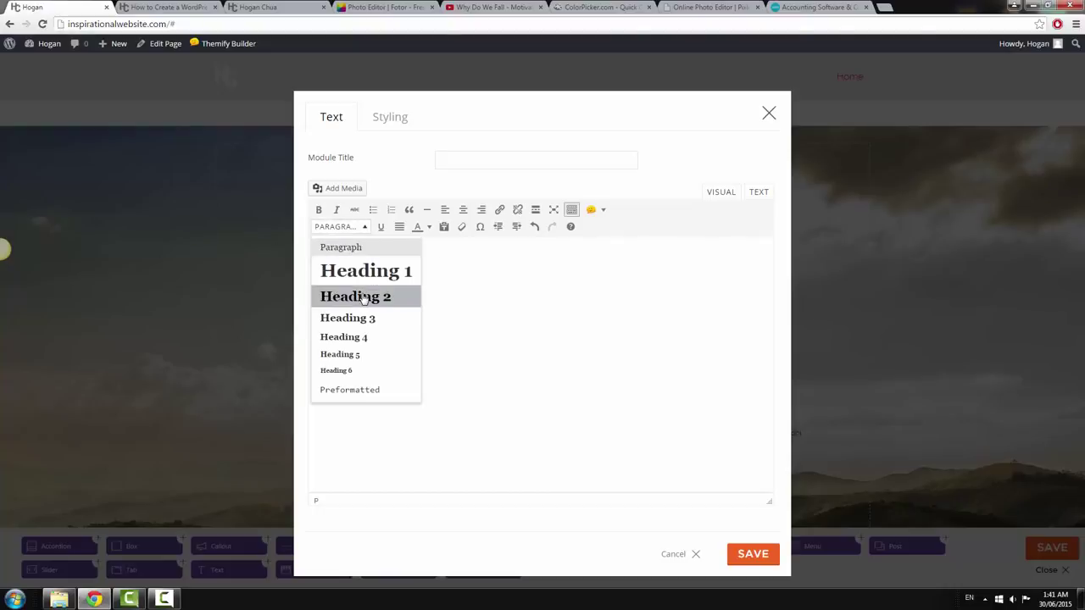
pyautogui.click(363, 297)
# Step: Give the heading text module 20 px top and bottom padding and save it
pyautogui.click(389, 128)
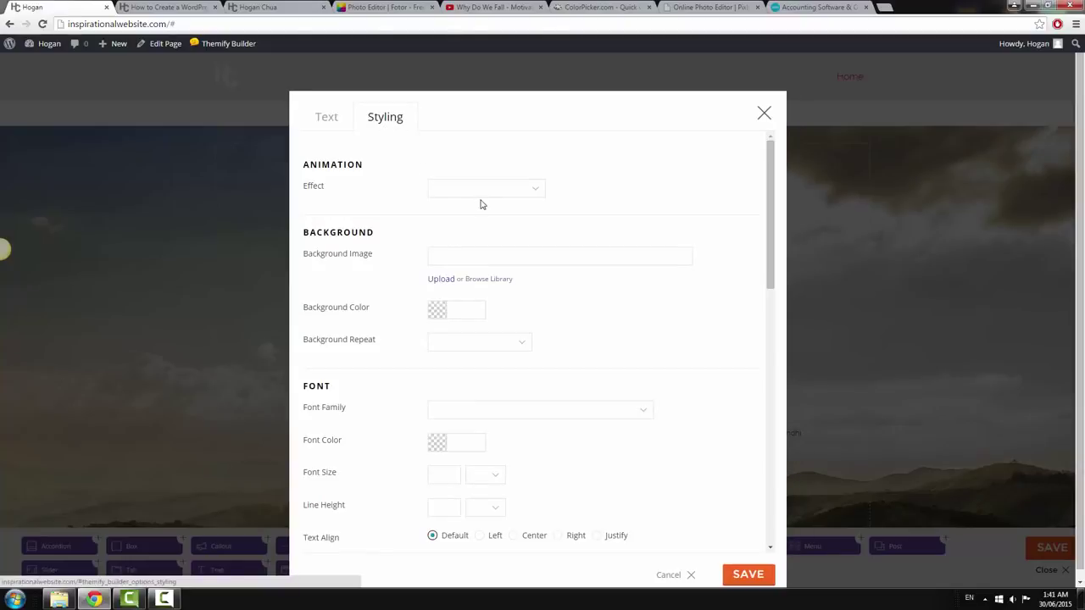
pyautogui.scroll(-2, 553, 363)
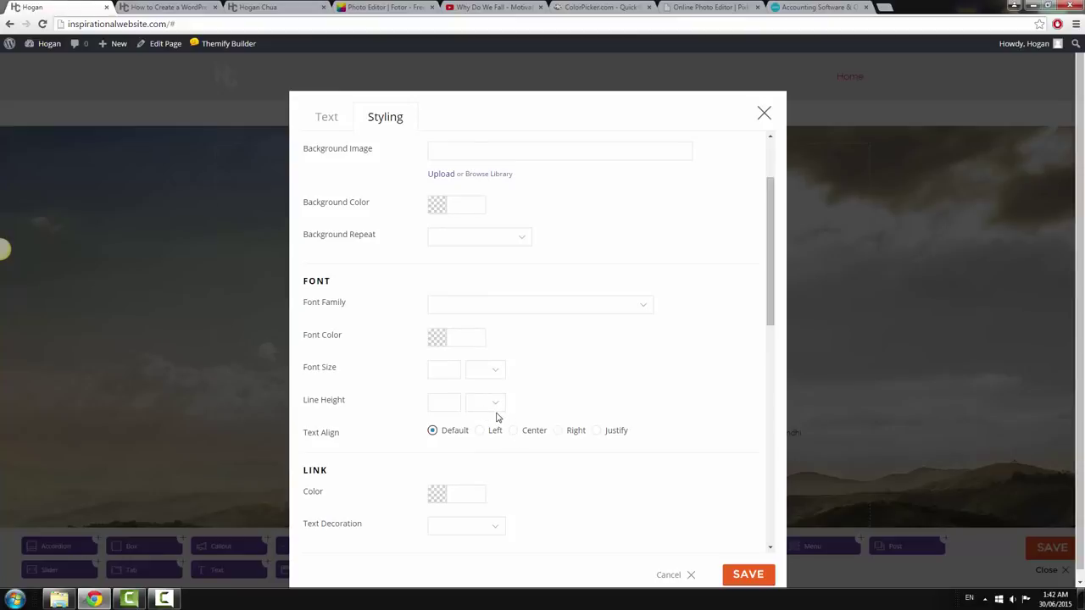
pyautogui.scroll(-3, 517, 393)
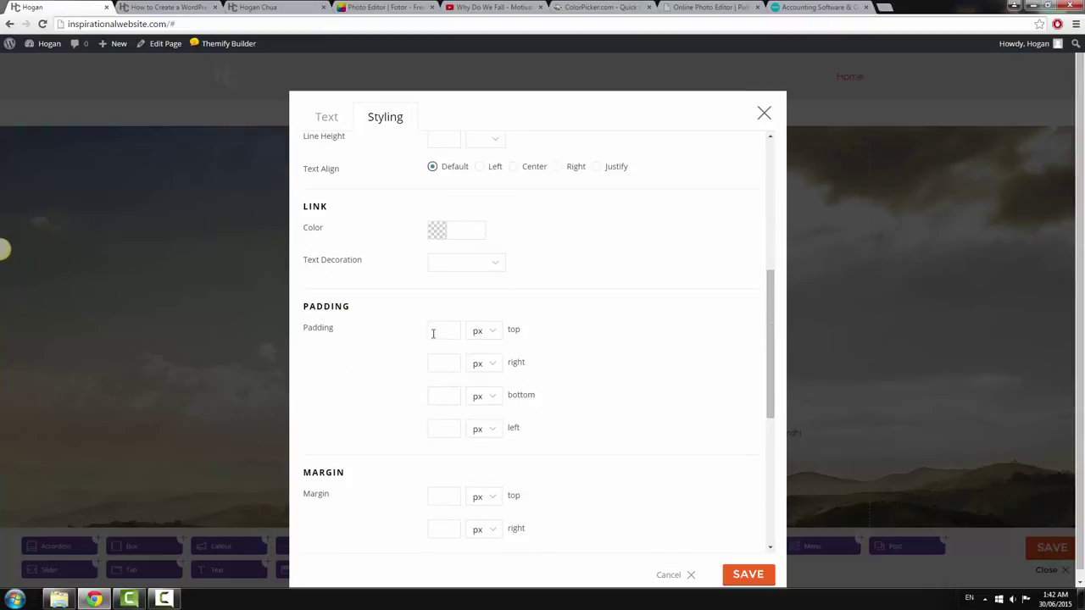
pyautogui.click(442, 328)
pyautogui.write('20')
pyautogui.click(446, 395)
pyautogui.write('20')
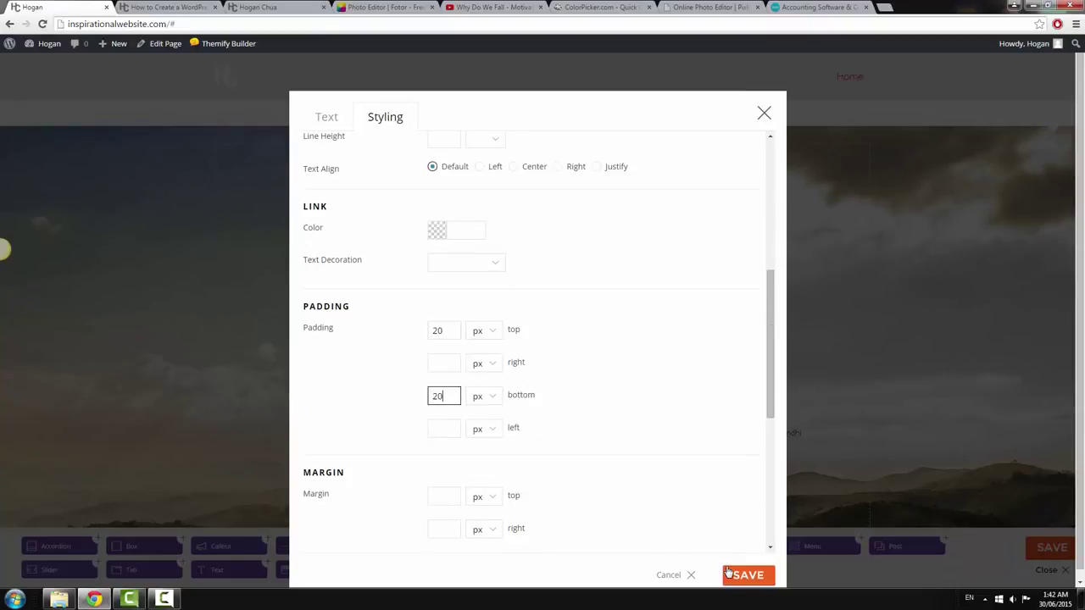
pyautogui.click(750, 576)
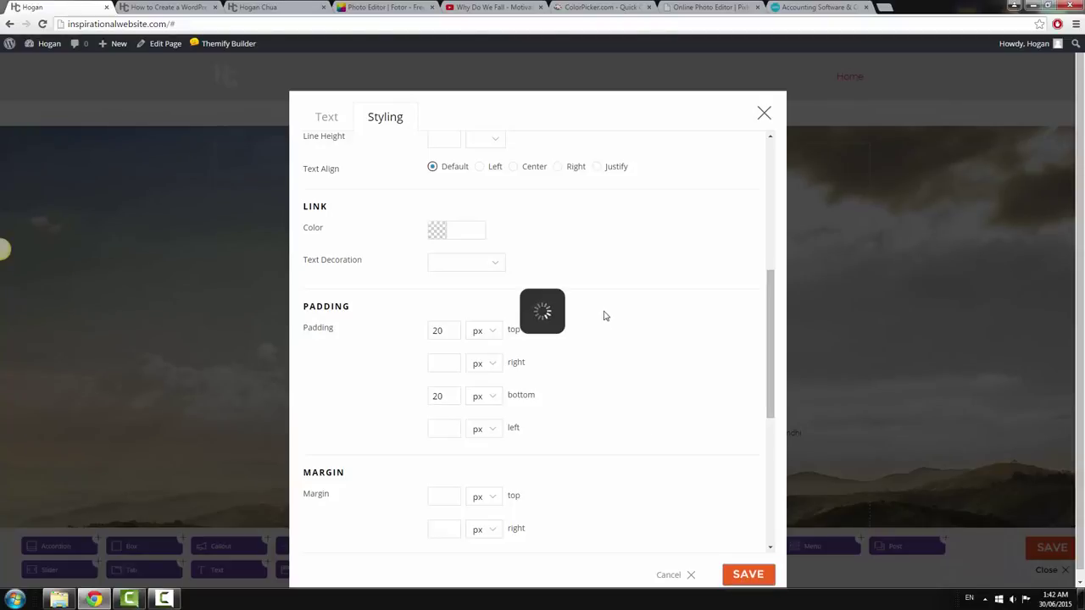
pyautogui.scroll(-20, 606, 302)
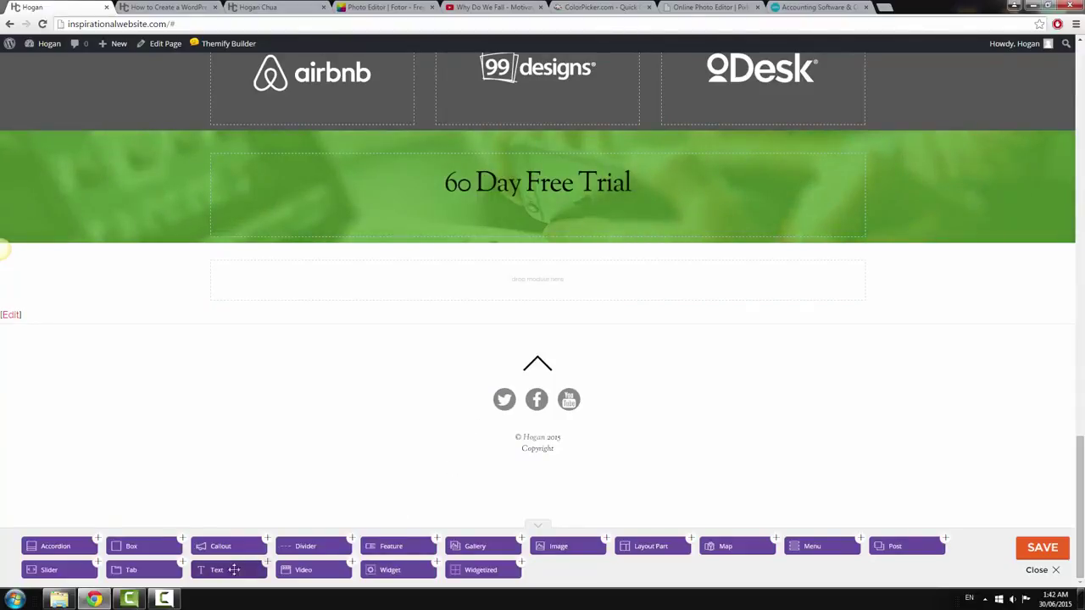
# Step: Add another text module to the page and jump to the tutorial's Call to Action module section
pyautogui.moveTo(229, 570); pyautogui.dragTo(553, 222)
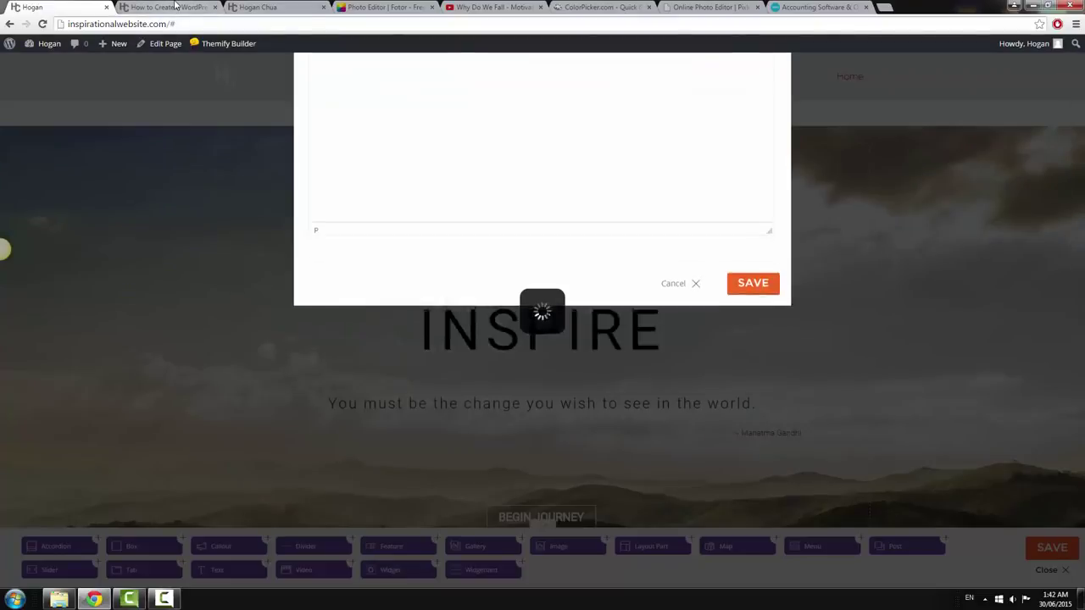
pyautogui.click(175, 6)
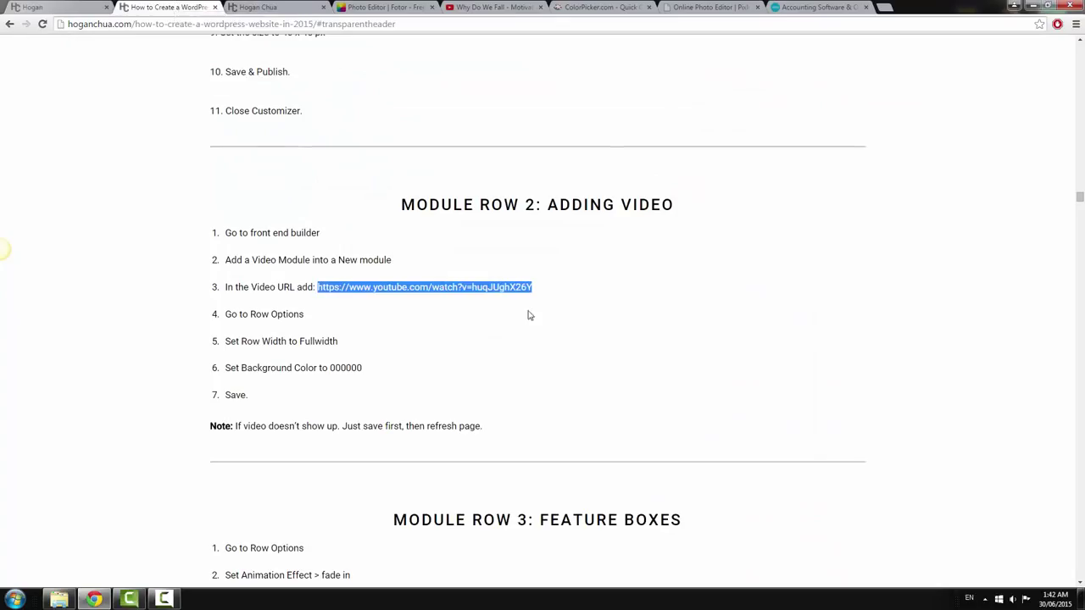
pyautogui.moveTo(1081, 200); pyautogui.dragTo(1082, 46)
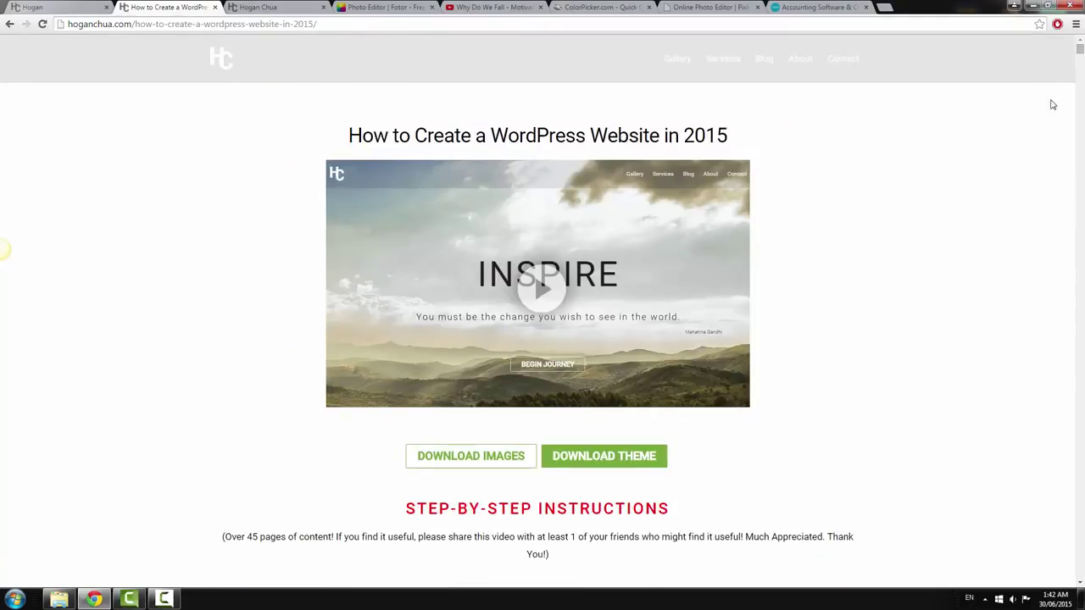
pyautogui.scroll(-3, 927, 273)
pyautogui.scroll(-3, 927, 272)
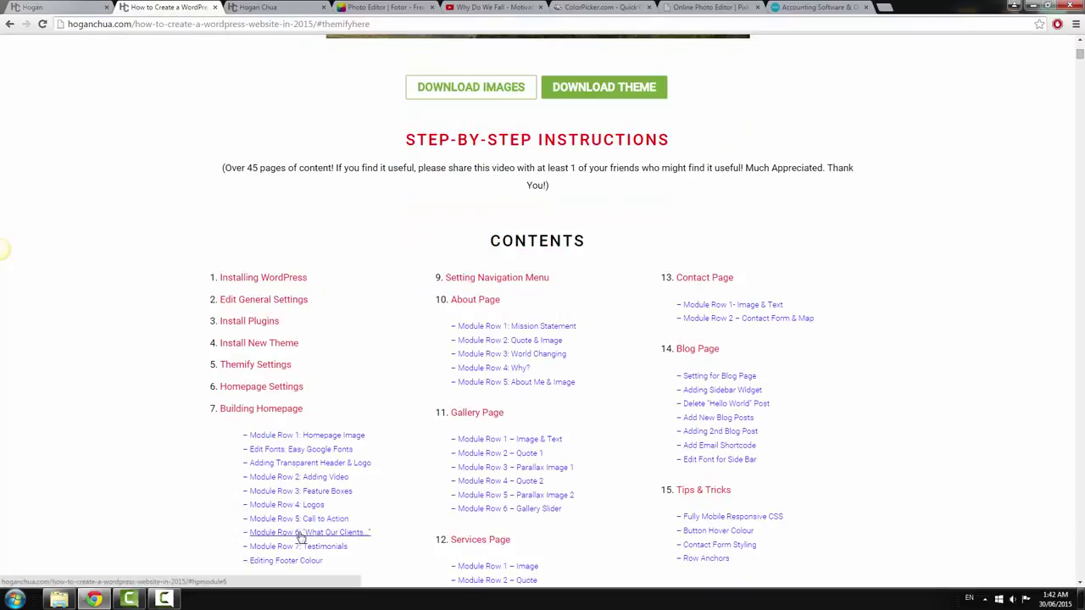
pyautogui.click(283, 521)
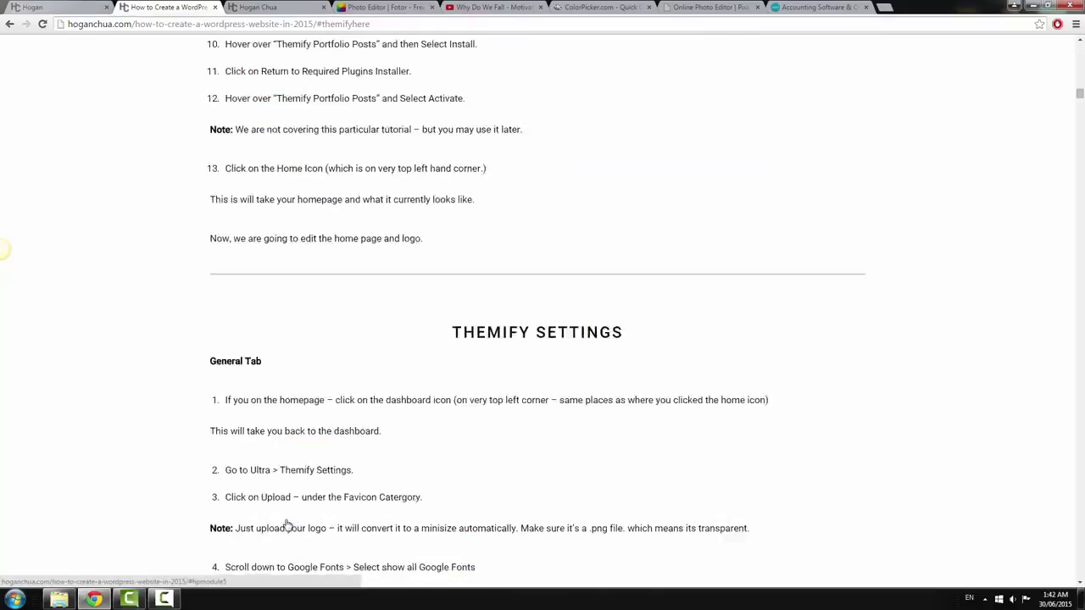
# Step: Copy the 'Explore all our amazing features… You'll love it.' sentences and return to WordPress
pyautogui.scroll(-2, 436, 446)
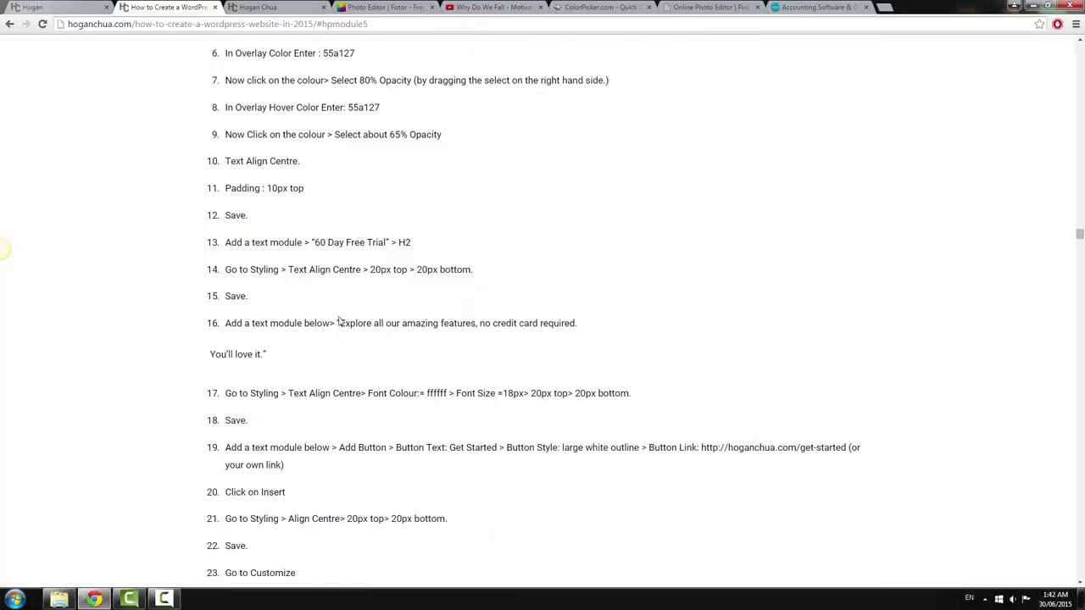
pyautogui.moveTo(342, 323); pyautogui.dragTo(264, 355)
pyautogui.rightClick(246, 349)
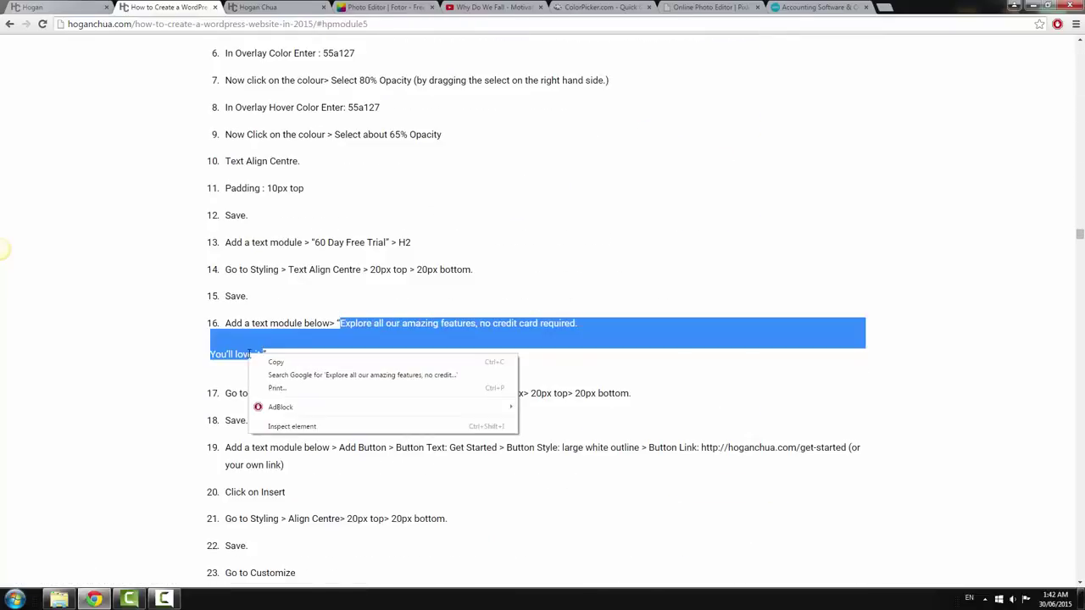
pyautogui.click(269, 358)
pyautogui.click(34, 7)
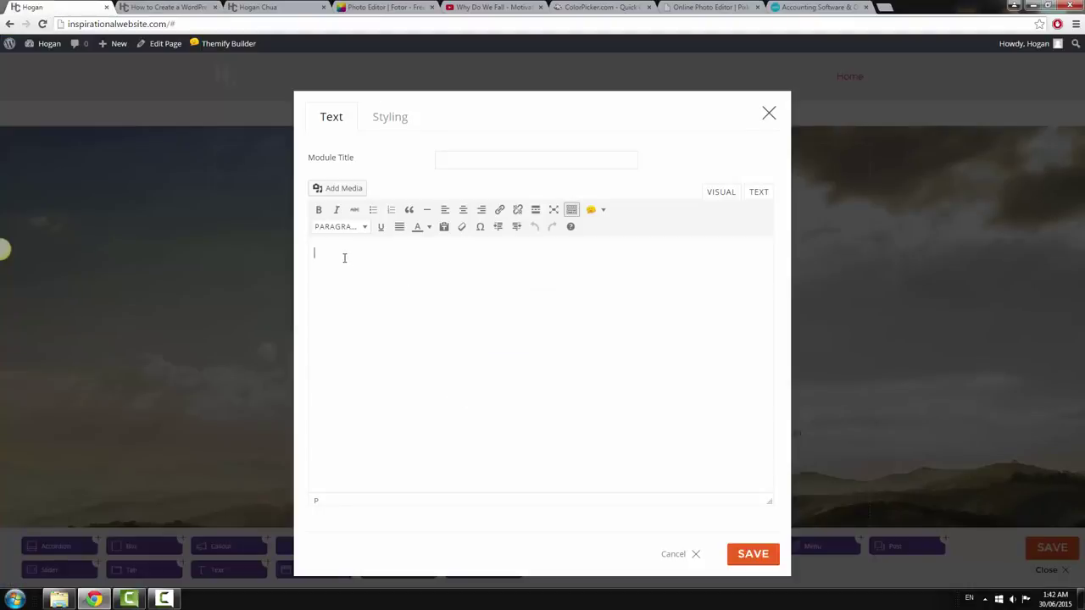
# Step: Paste the copied sentences as plain text and set their font colour to white ffffff
pyautogui.rightClick(319, 252)
pyautogui.click(373, 331)
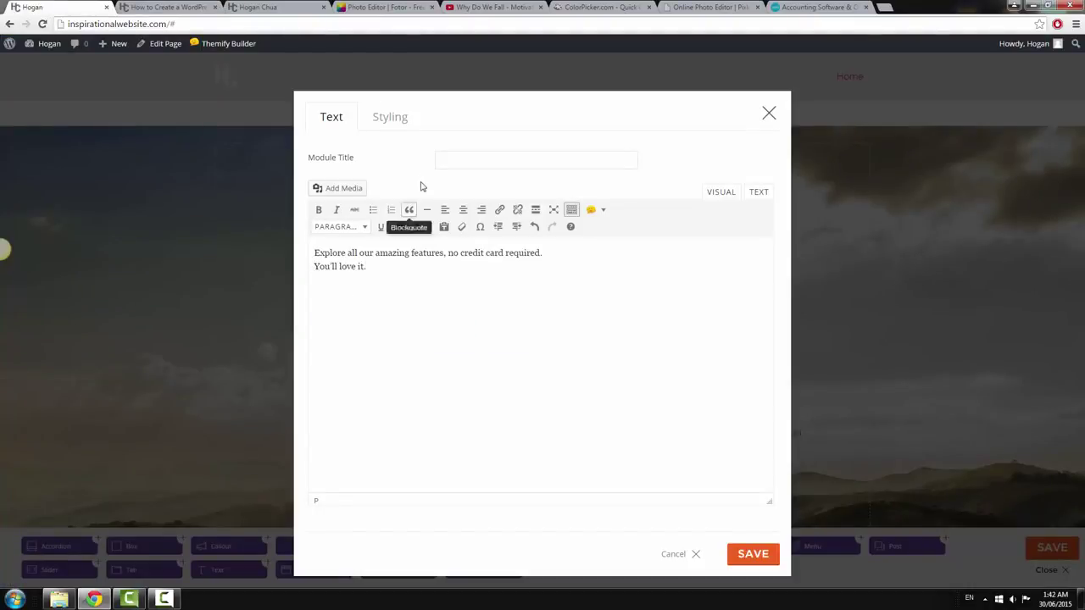
pyautogui.click(392, 123)
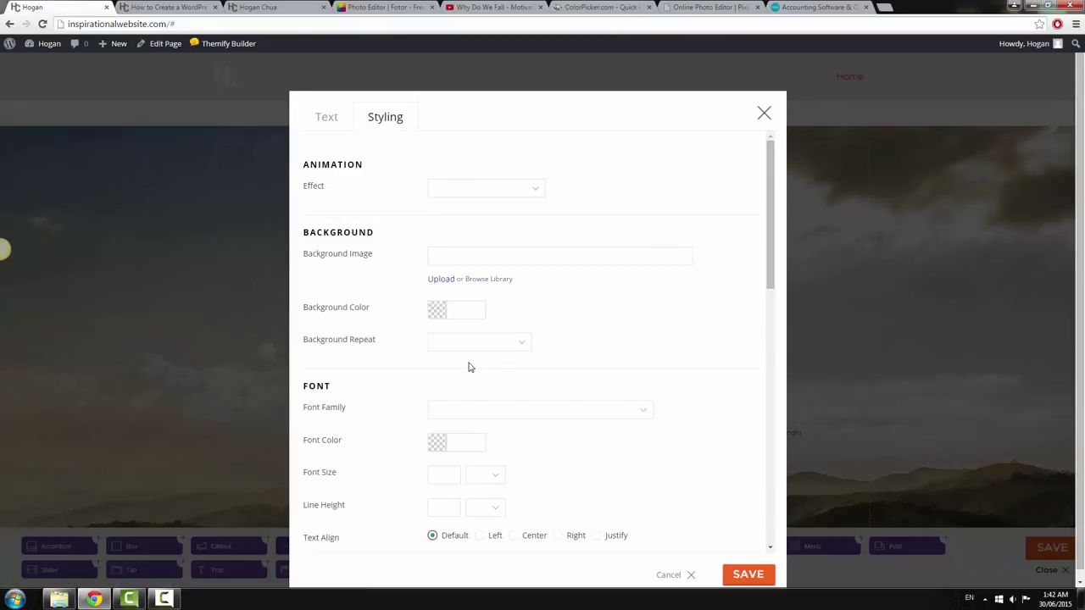
pyautogui.scroll(-2, 469, 366)
pyautogui.click(446, 343)
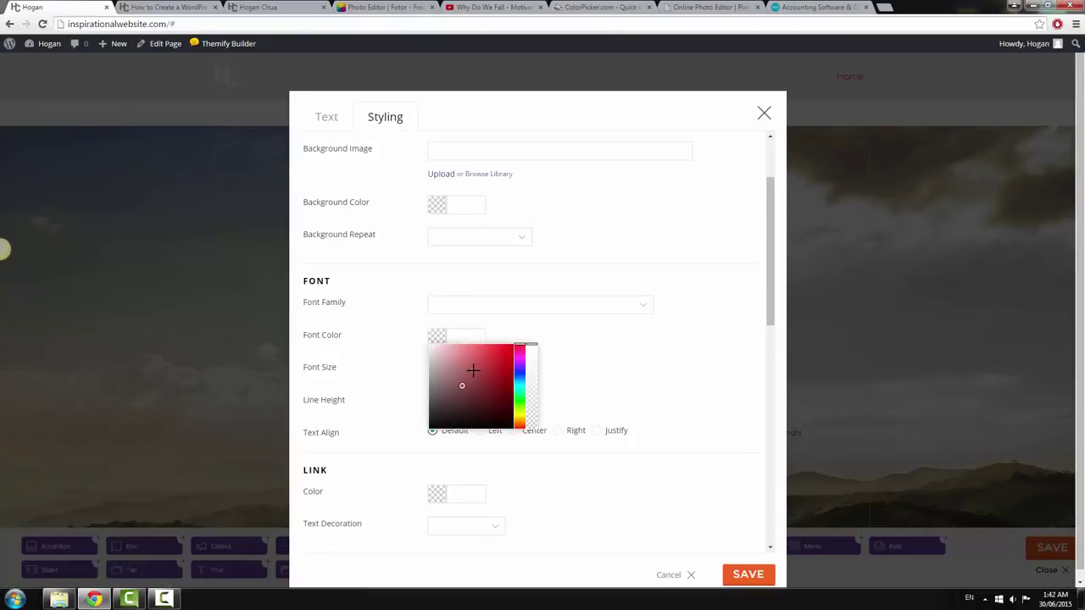
pyautogui.moveTo(464, 378)
pyautogui.mouseDown()
pyautogui.moveTo(475, 367)
pyautogui.moveTo(326, 300)
pyautogui.mouseUp()
pyautogui.click(611, 378)
# Step: Set the font size to 18 px with 20 px top and bottom padding, and save
pyautogui.click(447, 372)
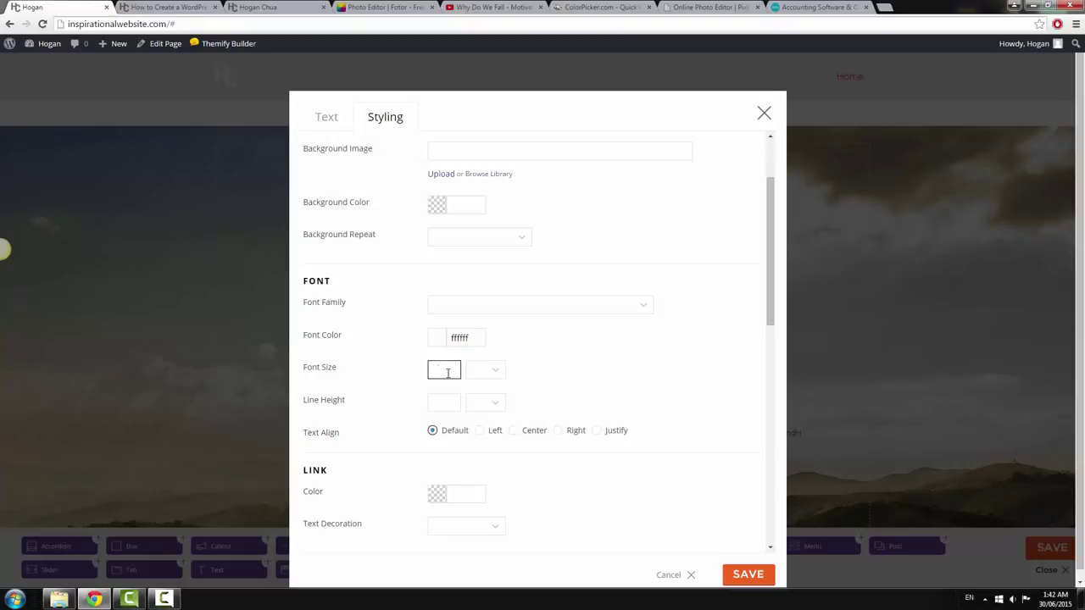
pyautogui.write('18')
pyautogui.click(486, 373)
pyautogui.click(479, 393)
pyautogui.scroll(-2, 472, 398)
pyautogui.click(441, 435)
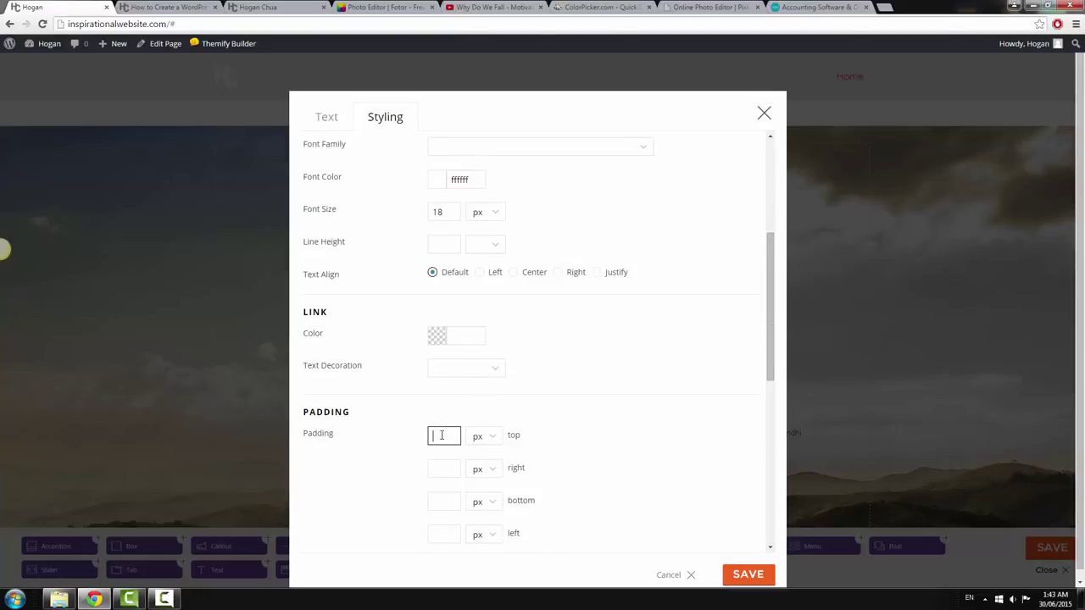
pyautogui.write('20')
pyautogui.click(445, 504)
pyautogui.click(744, 578)
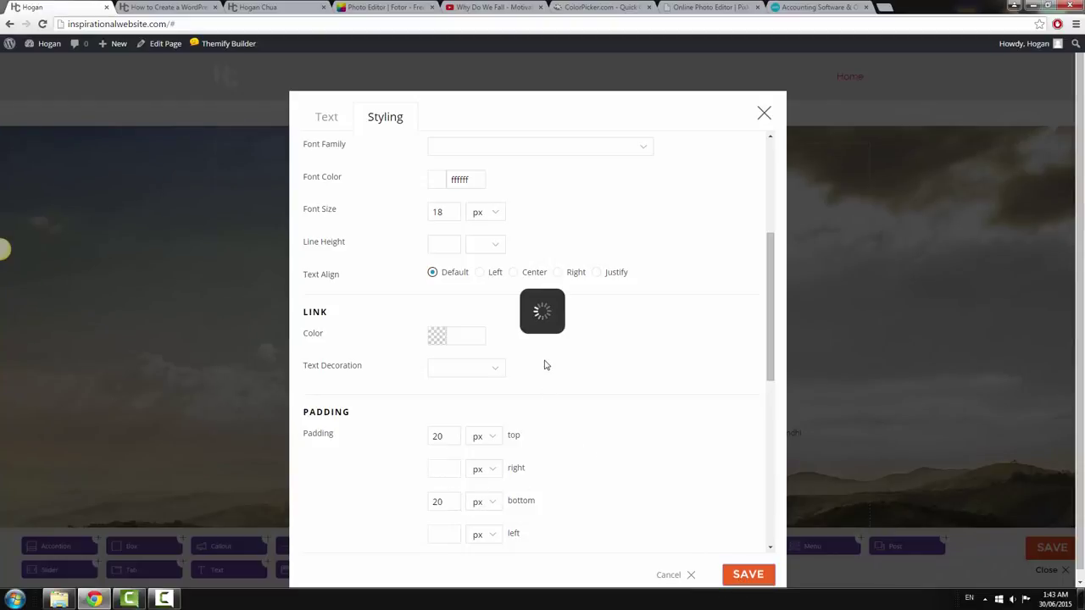
pyautogui.scroll(-15, 545, 364)
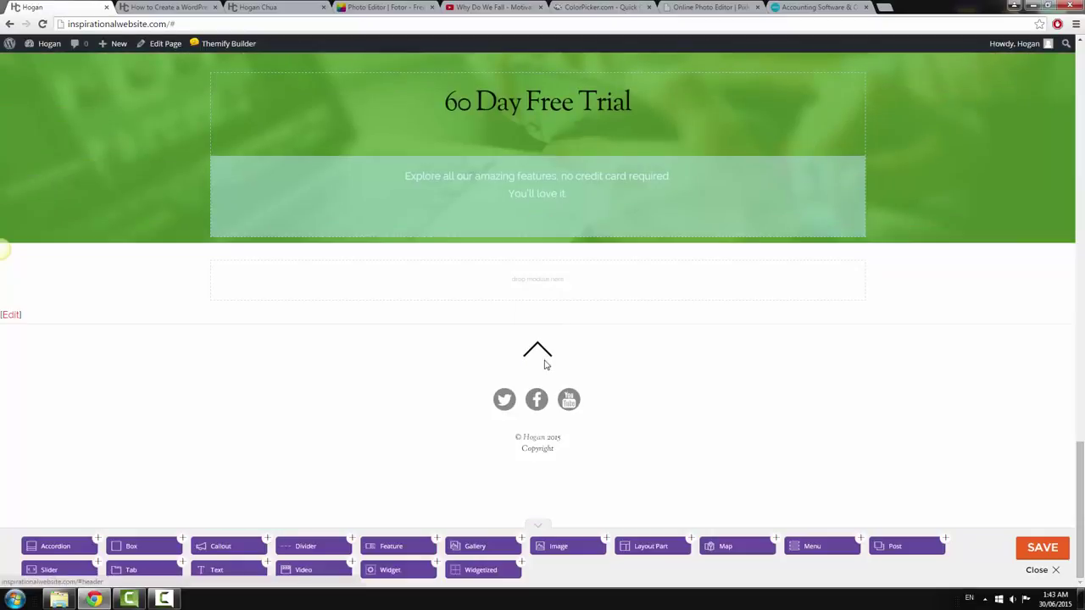
# Step: Move 'You'll love it.' onto its own paragraph, save, and drop a new text module into the green row
pyautogui.scroll(1, 665, 340)
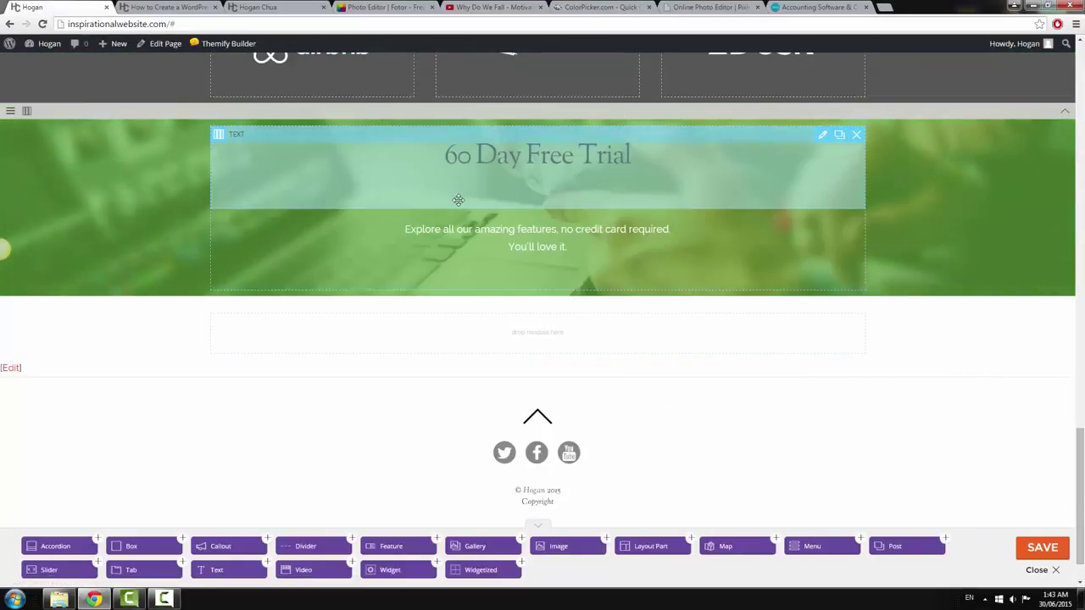
pyautogui.click(819, 224)
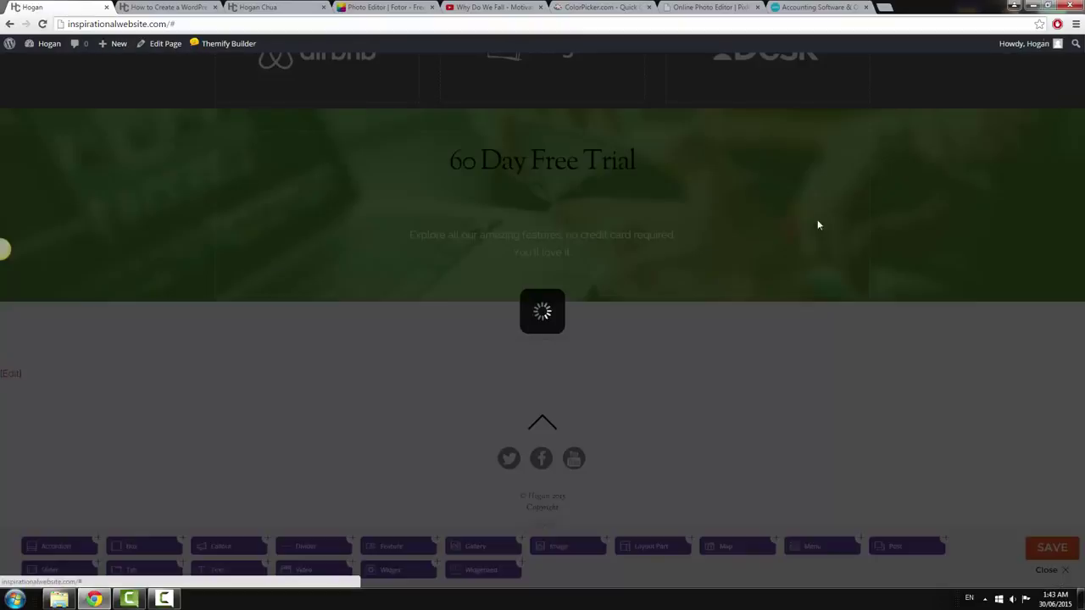
pyautogui.click(313, 266)
pyautogui.press('Return')
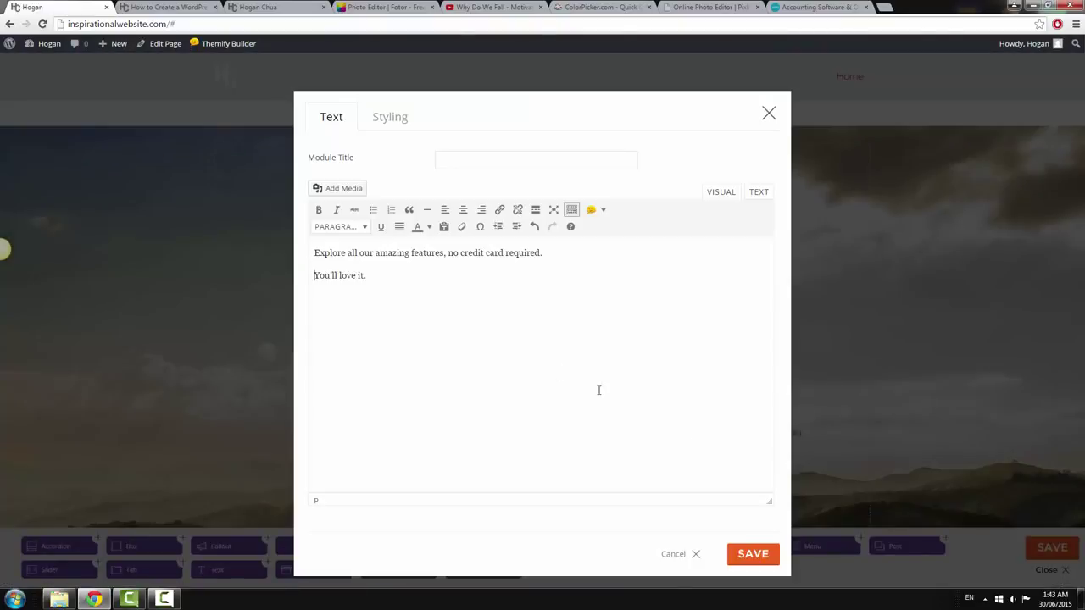
pyautogui.click(752, 553)
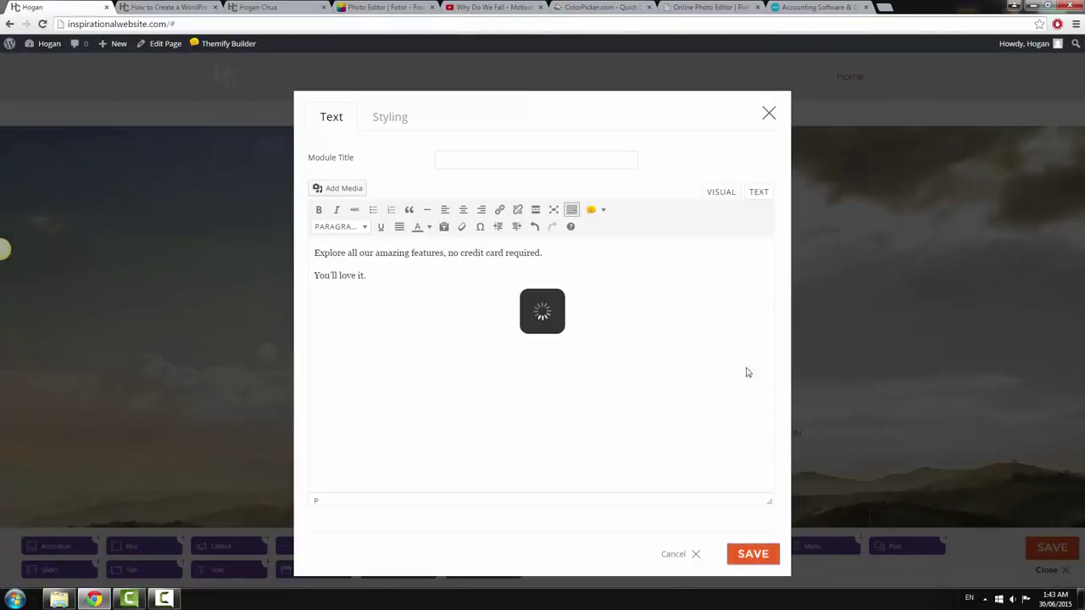
pyautogui.scroll(-15, 733, 316)
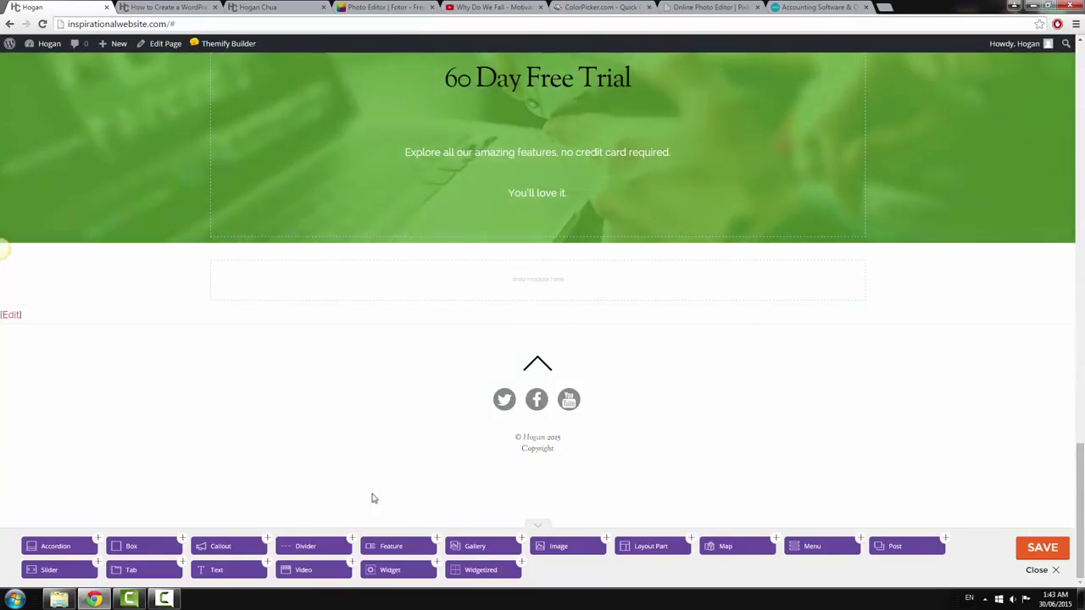
pyautogui.moveTo(218, 570); pyautogui.dragTo(530, 235)
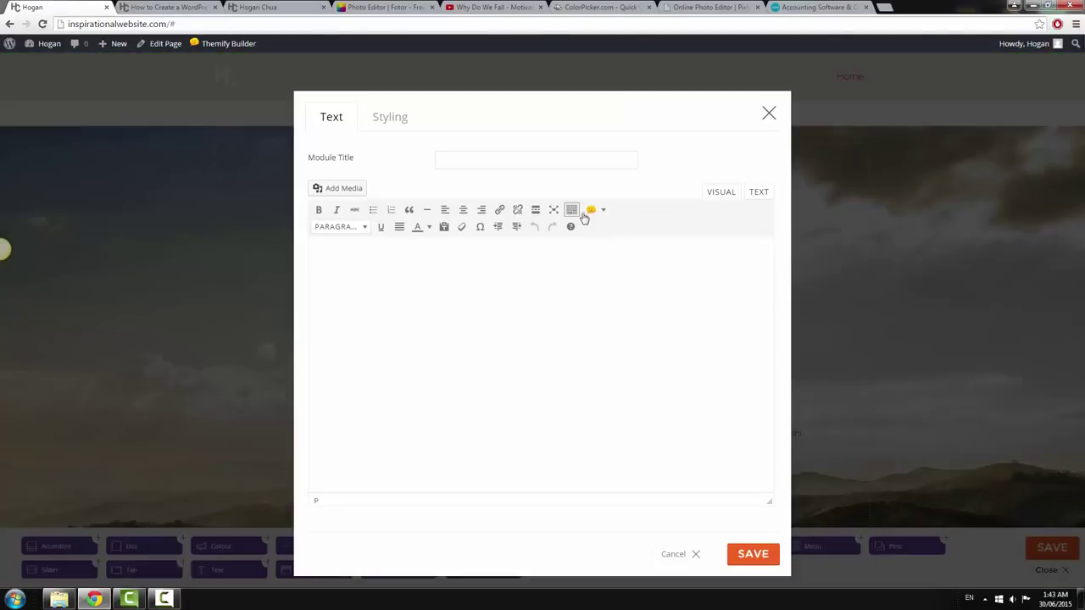
# Step: Insert a 'Get Started' large white outline button shortcode linking to the site's /get-started page, then save
pyautogui.click(592, 212)
pyautogui.click(606, 266)
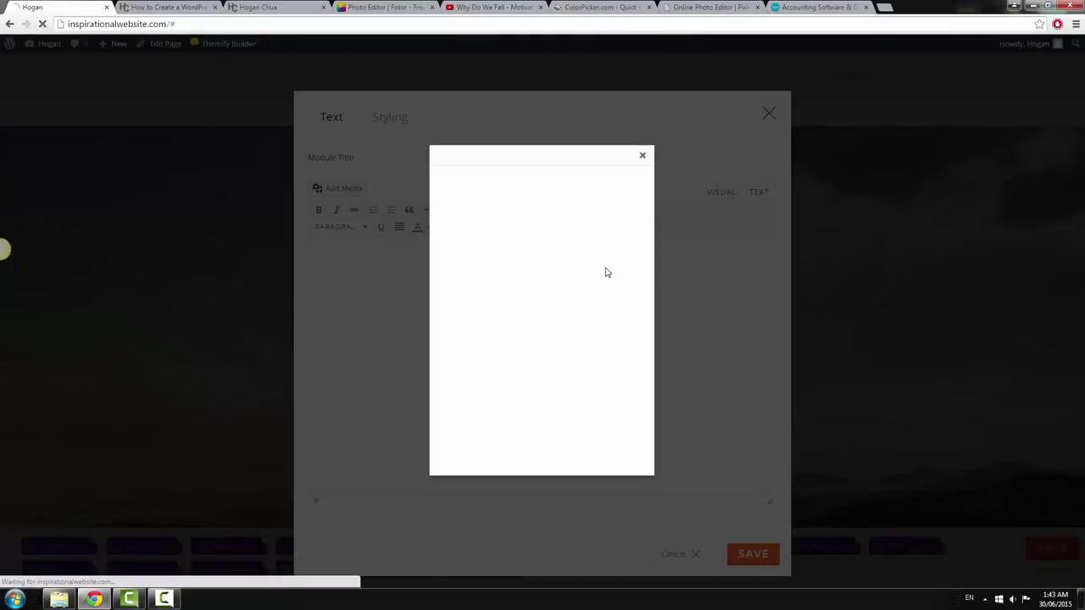
pyautogui.click(493, 191)
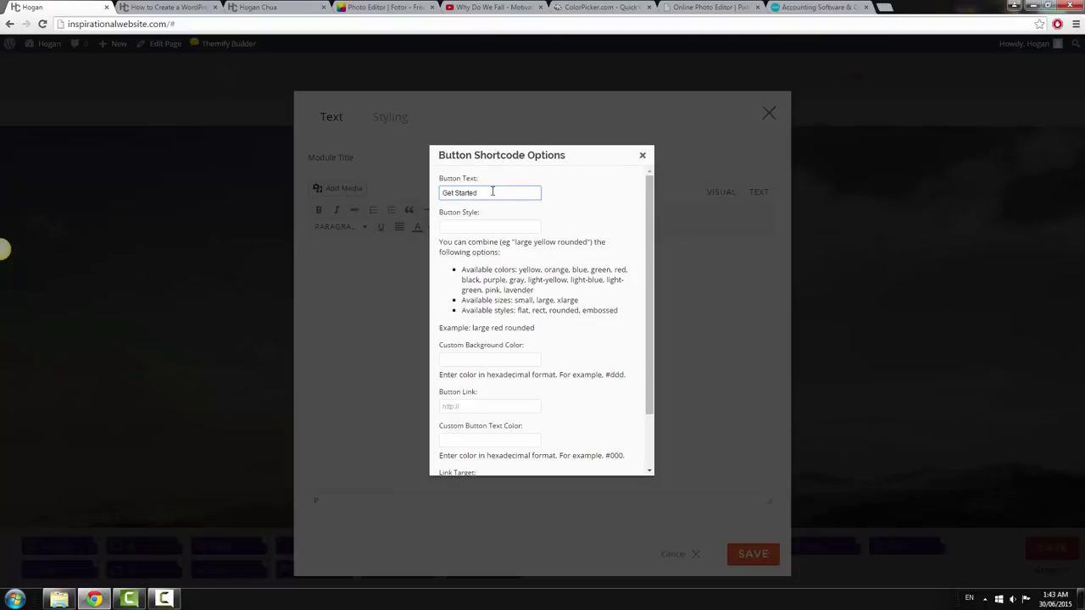
pyautogui.click(487, 226)
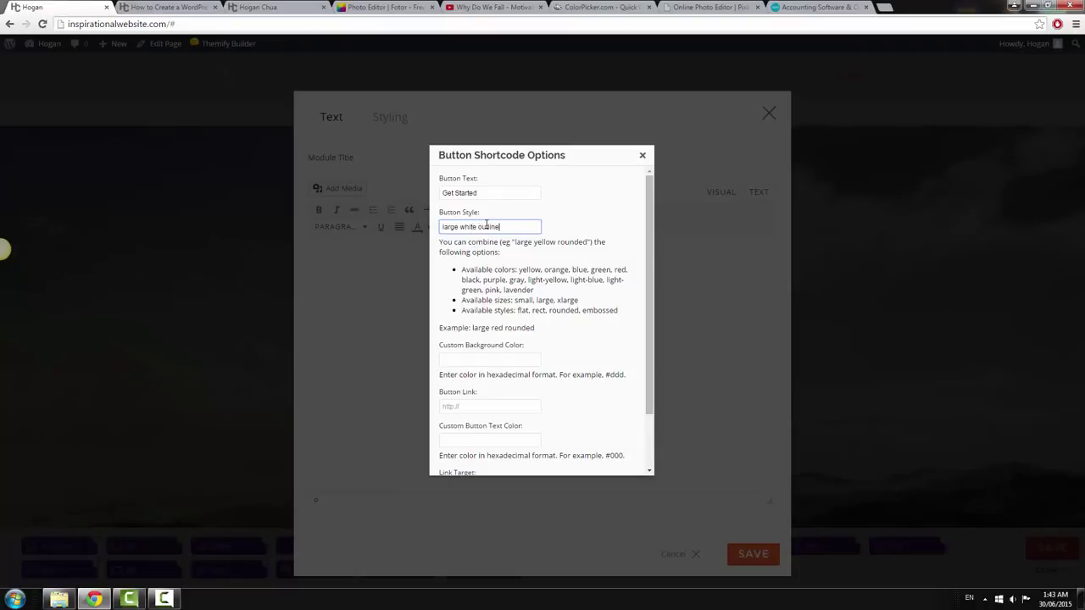
pyautogui.click(474, 405)
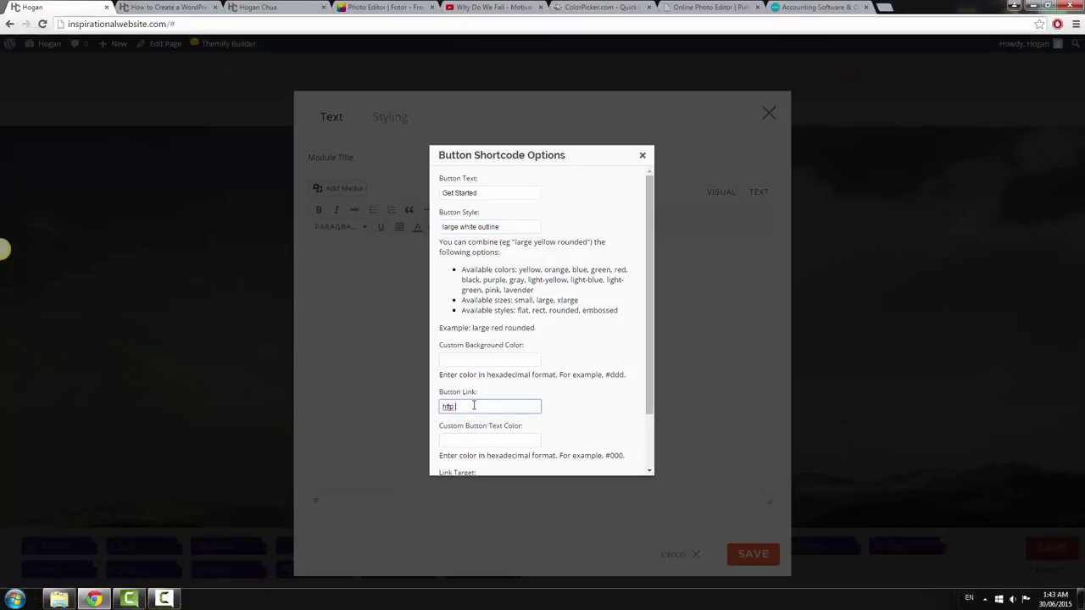
pyautogui.write('http://hoganchua.com/get-started')
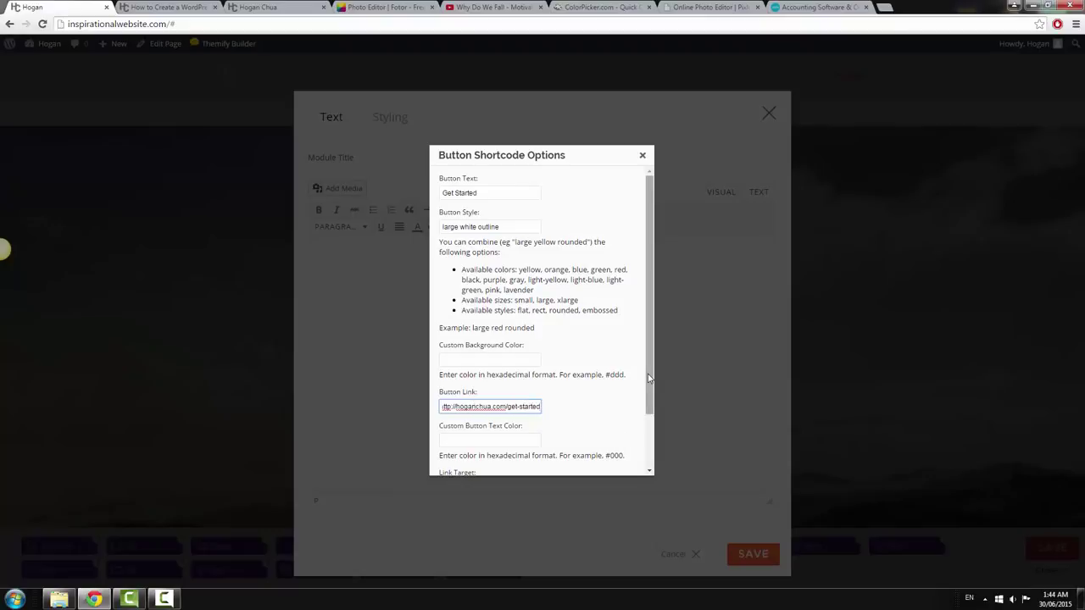
pyautogui.scroll(-2, 627, 424)
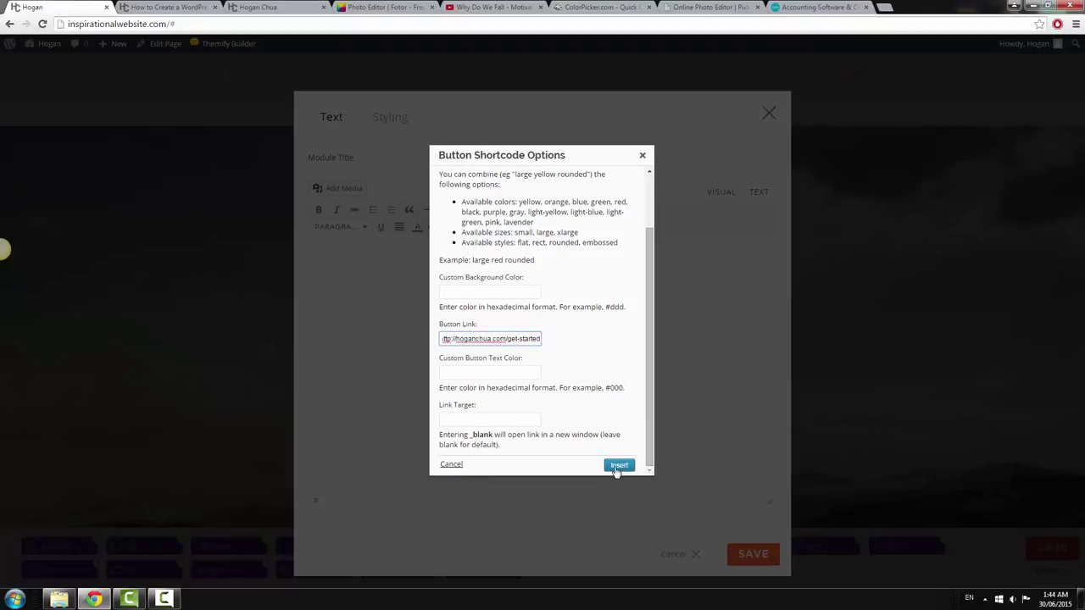
pyautogui.click(618, 466)
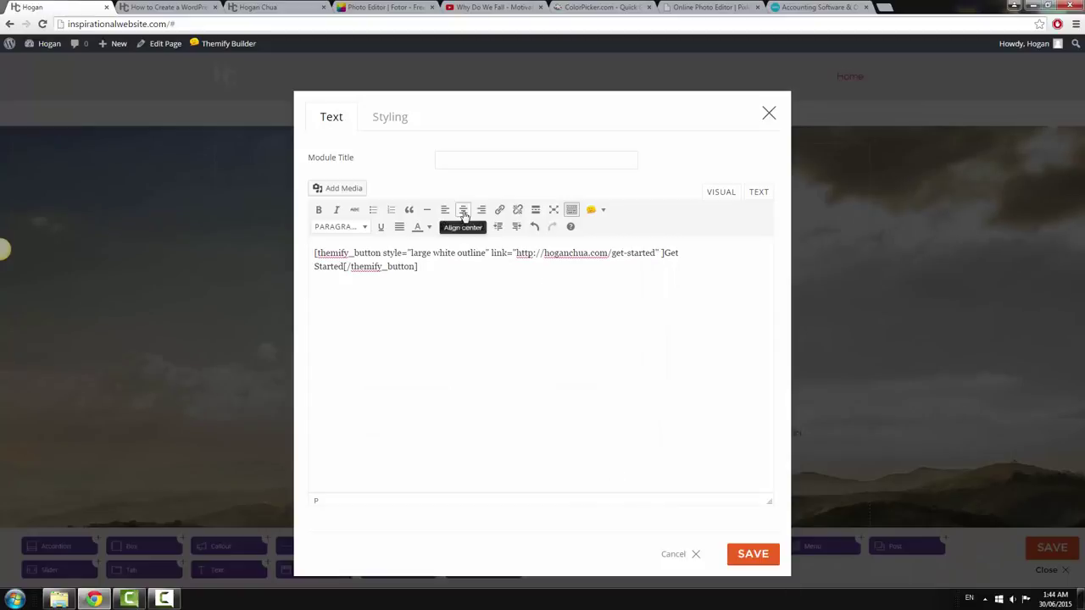
pyautogui.click(745, 555)
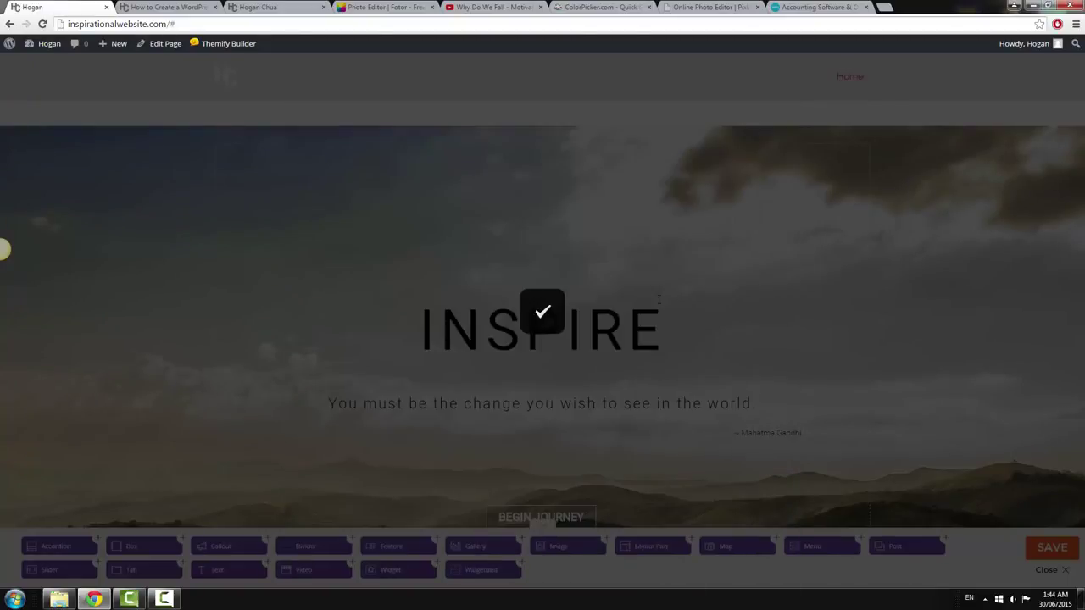
# Step: Give the Get Started button module 20 px top and bottom padding and save it
pyautogui.scroll(-20, 657, 300)
pyautogui.scroll(2, 561, 312)
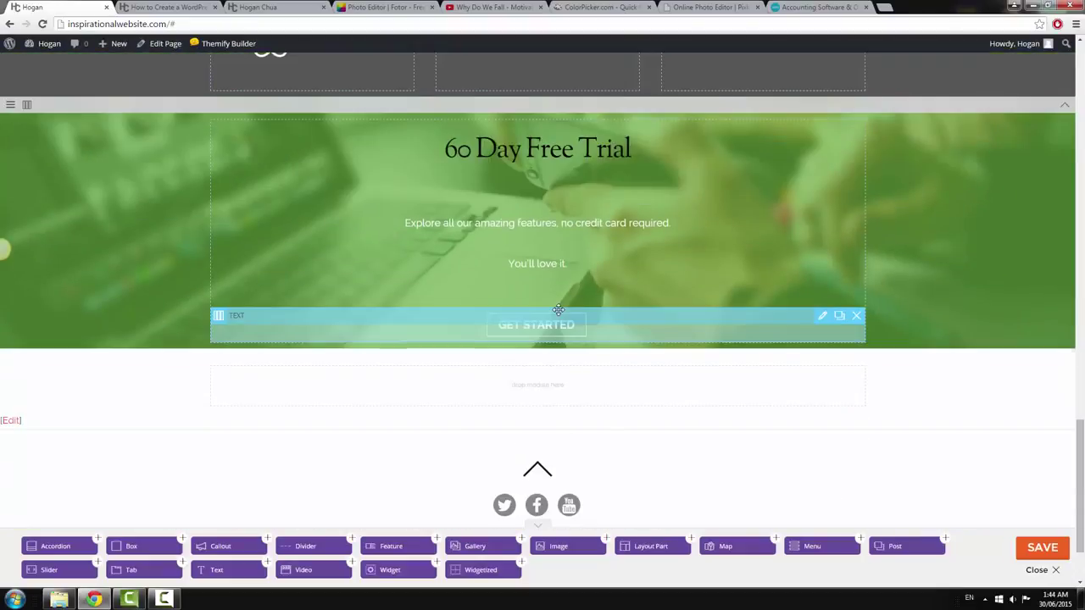
pyautogui.click(822, 316)
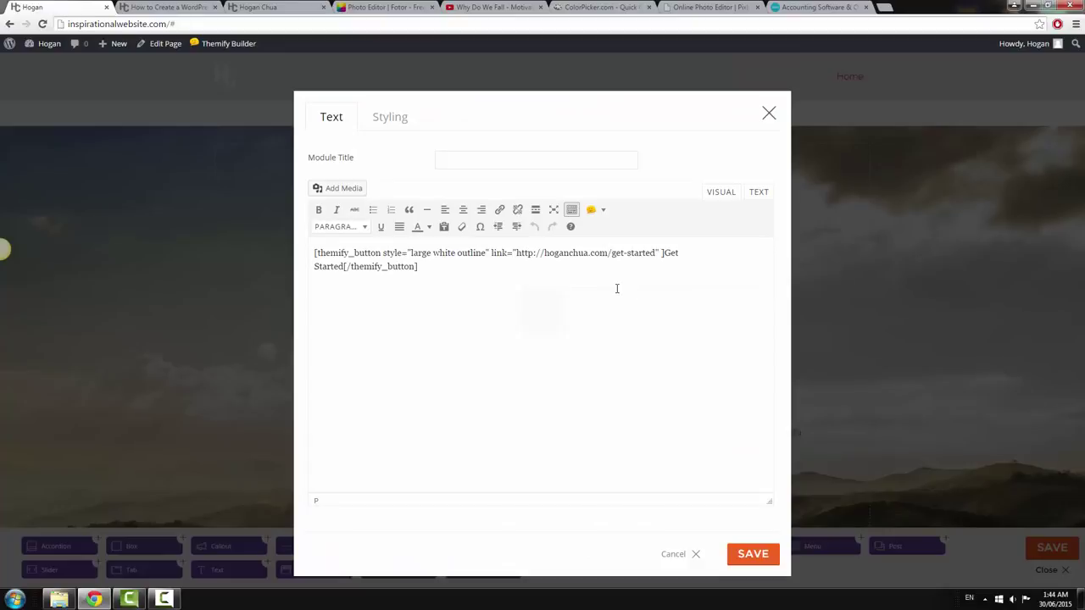
pyautogui.click(391, 117)
pyautogui.scroll(-4, 522, 370)
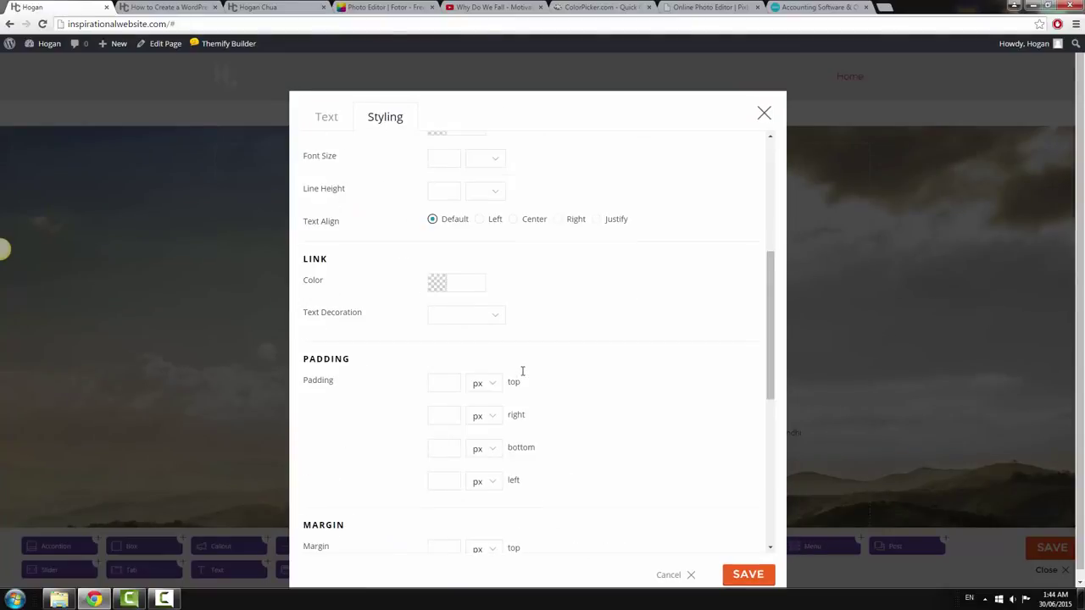
pyautogui.click(443, 381)
pyautogui.write('20')
pyautogui.click(449, 449)
pyautogui.click(747, 576)
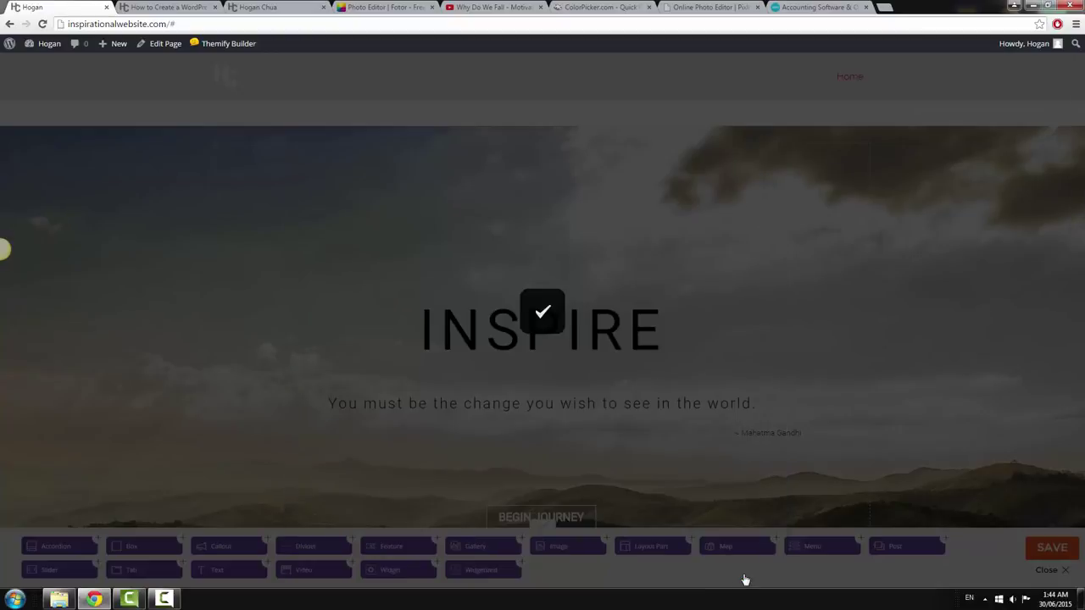
# Step: Save the whole page layout
pyautogui.scroll(-20, 745, 580)
pyautogui.scroll(3, 597, 236)
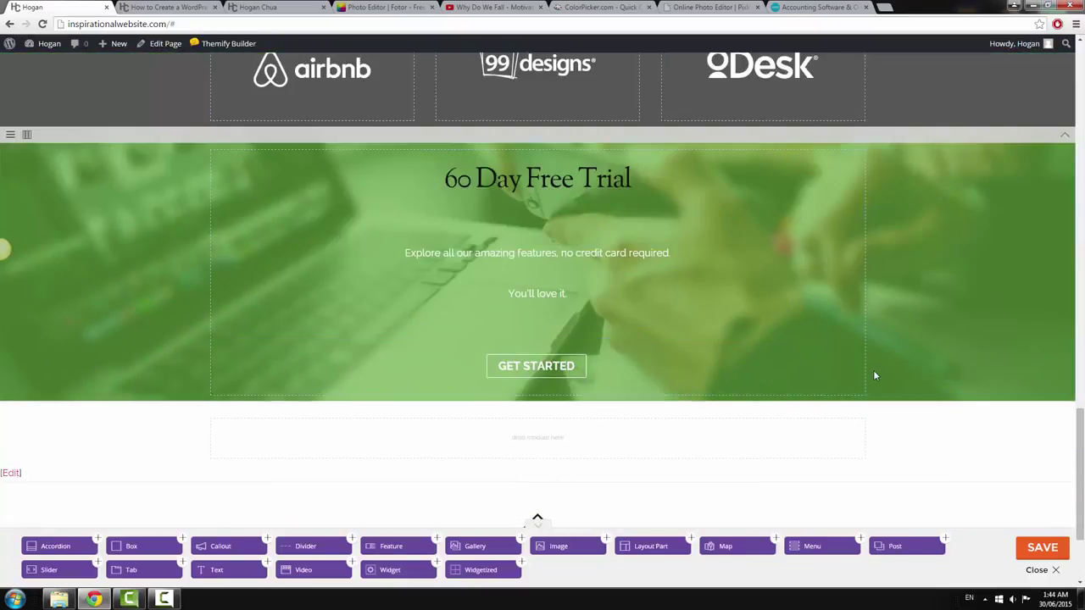
pyautogui.click(1030, 550)
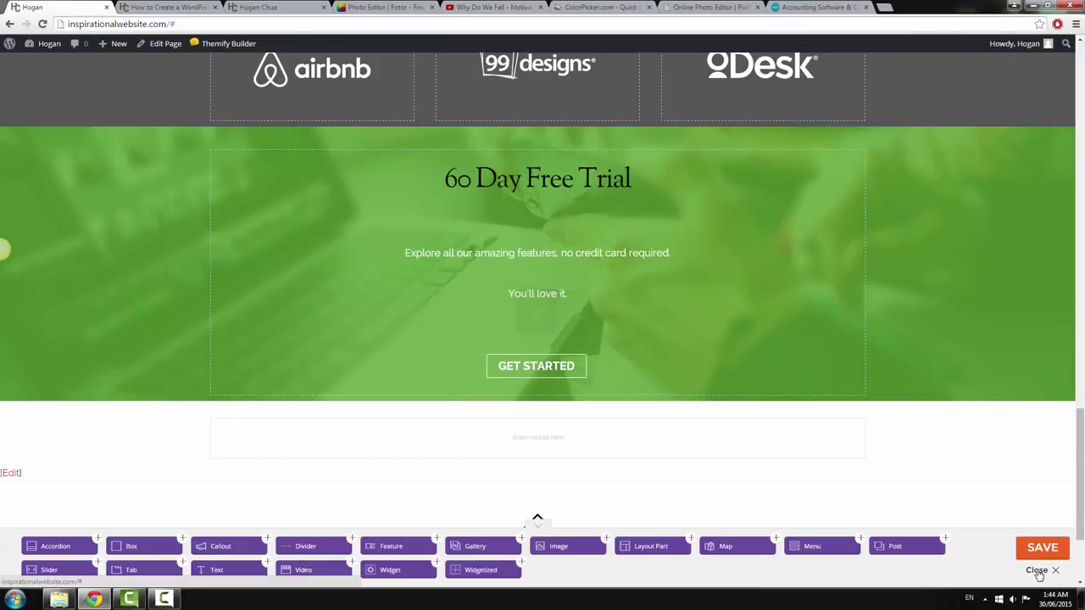
# Step: Close Themify Builder and open Hogan's Customizer at Typography > Default Typography
pyautogui.click(1037, 570)
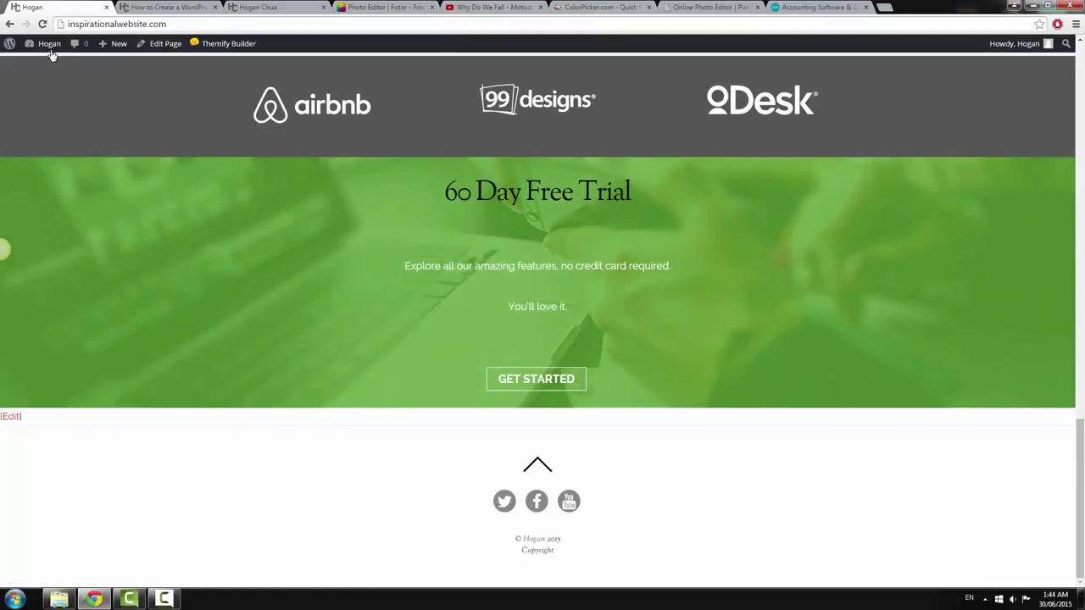
pyautogui.moveTo(52, 54)
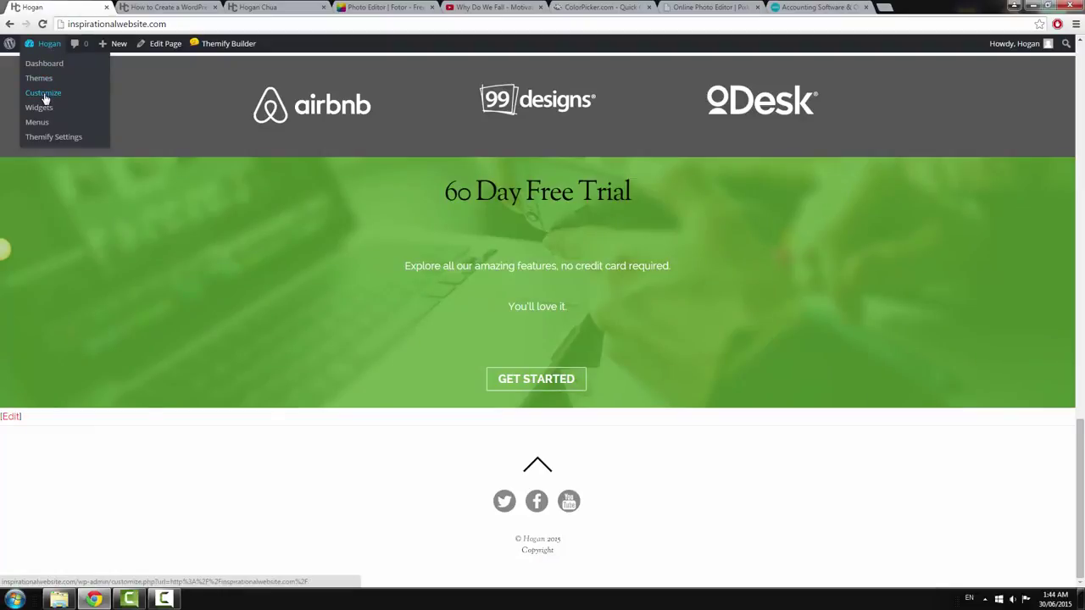
pyautogui.click(44, 95)
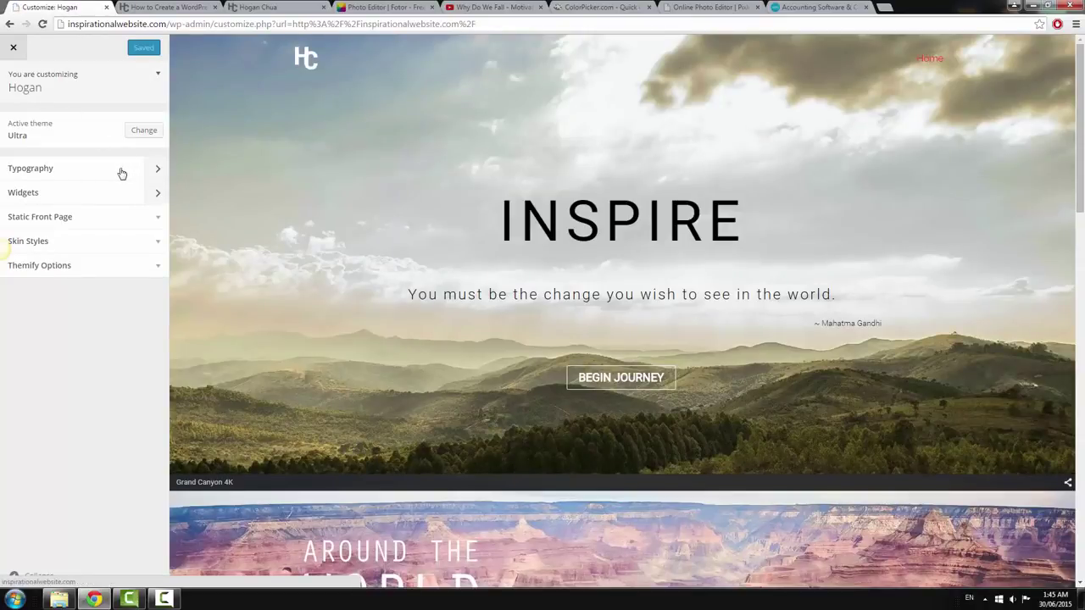
pyautogui.click(121, 172)
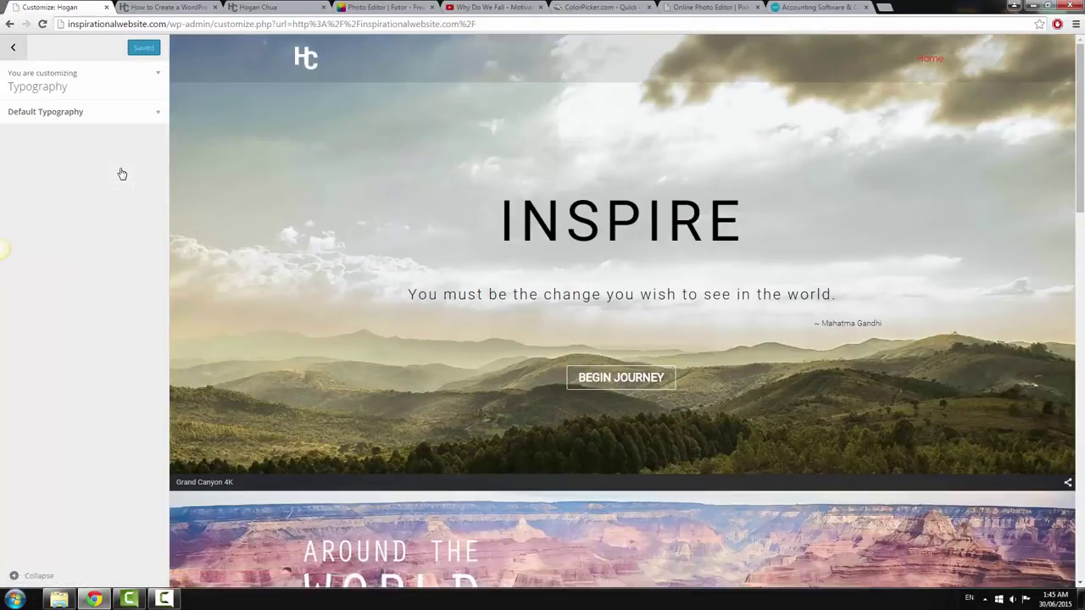
pyautogui.click(140, 116)
pyautogui.moveTo(1081, 154); pyautogui.dragTo(1082, 470)
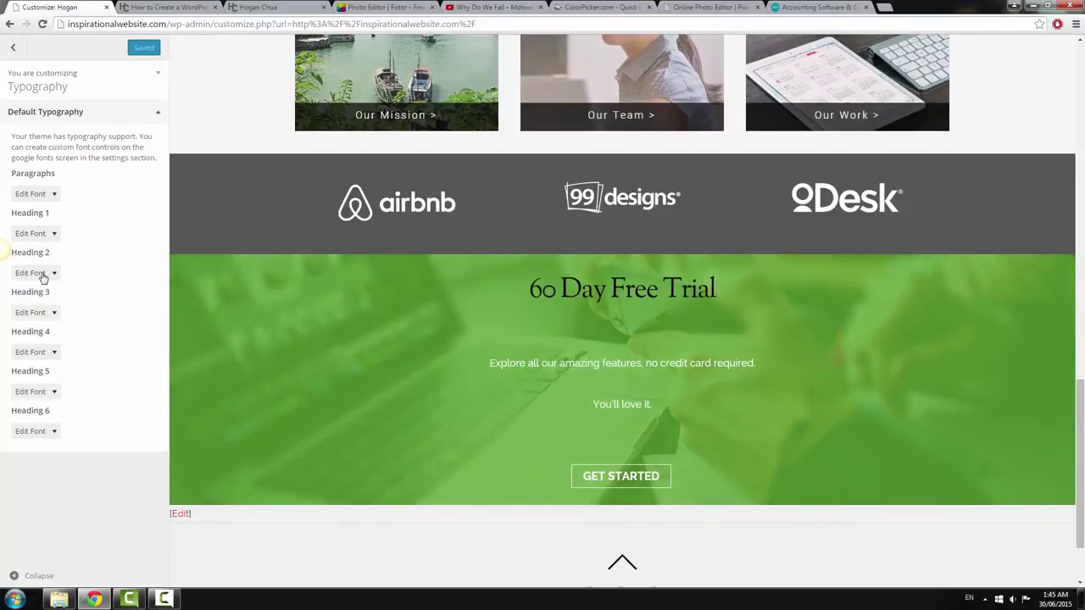
# Step: Set the Heading 2 font to Roboto with weight 300
pyautogui.click(42, 274)
pyautogui.click(64, 382)
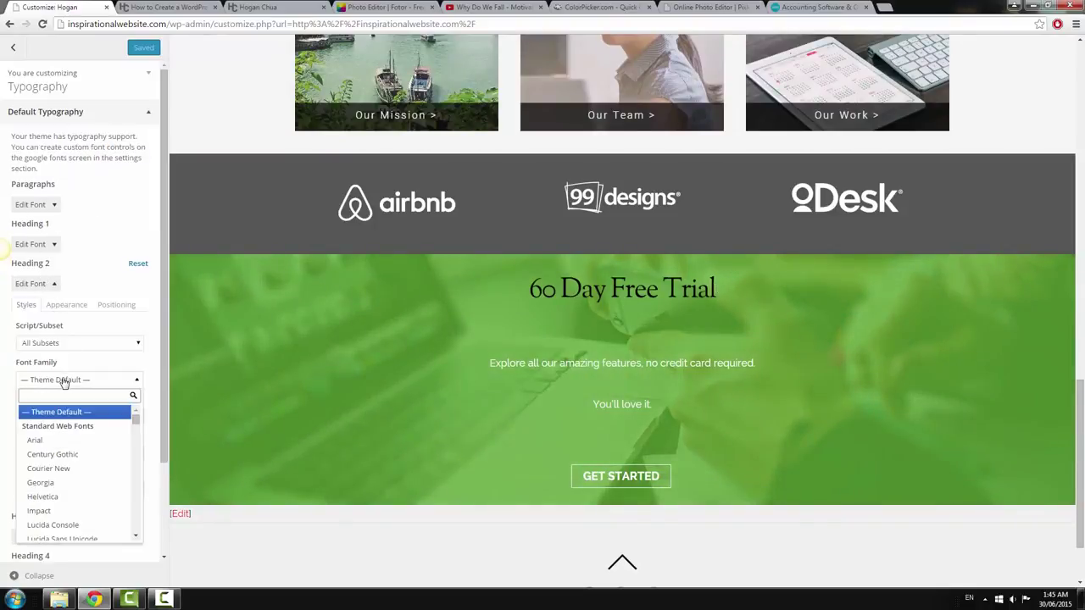
pyautogui.write('rob')
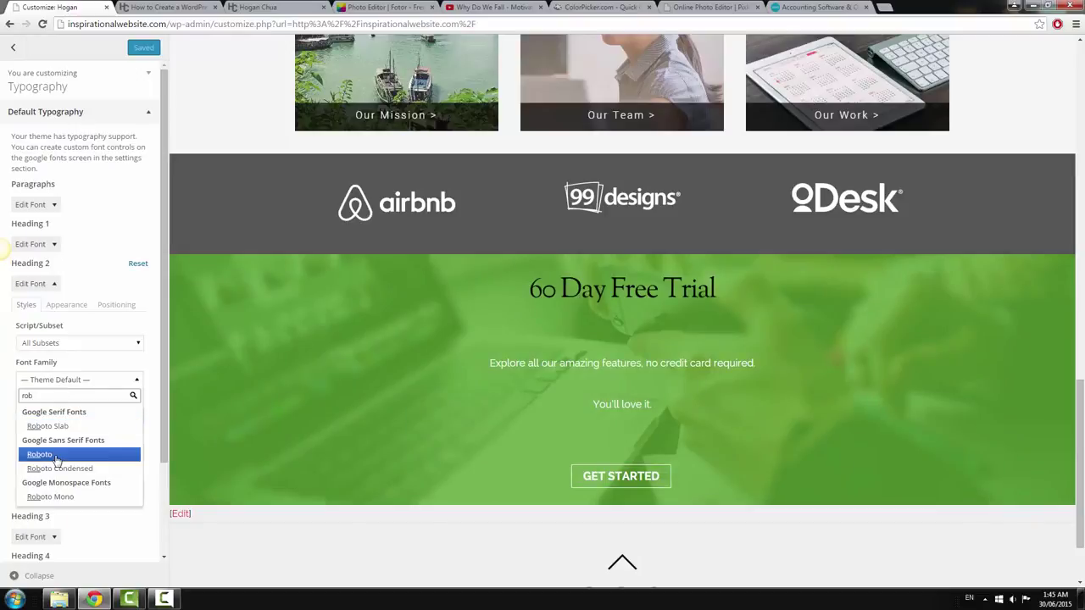
pyautogui.click(84, 454)
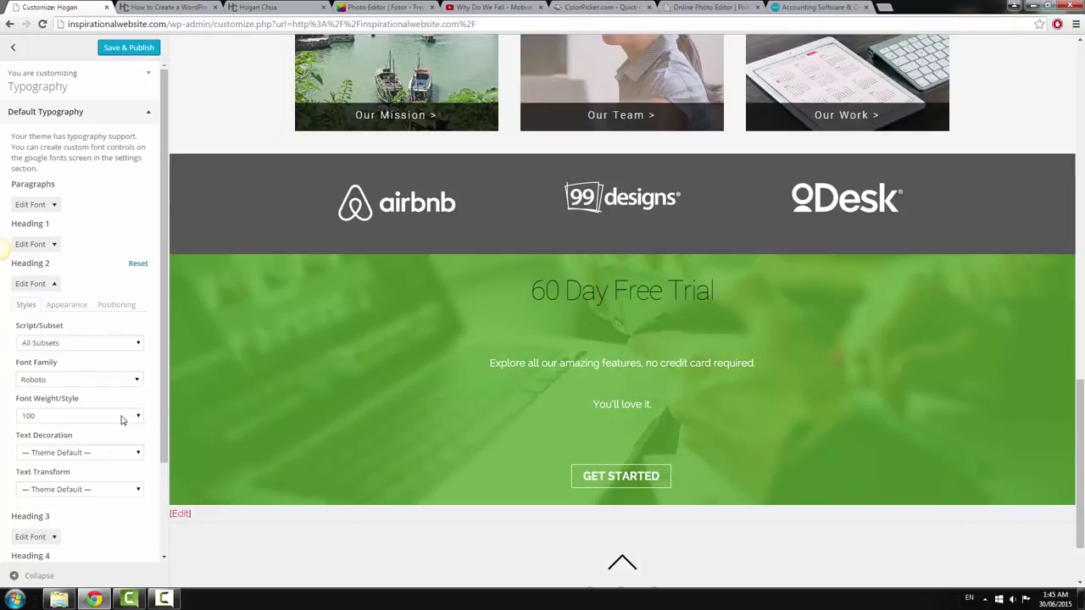
pyautogui.click(122, 419)
pyautogui.click(93, 454)
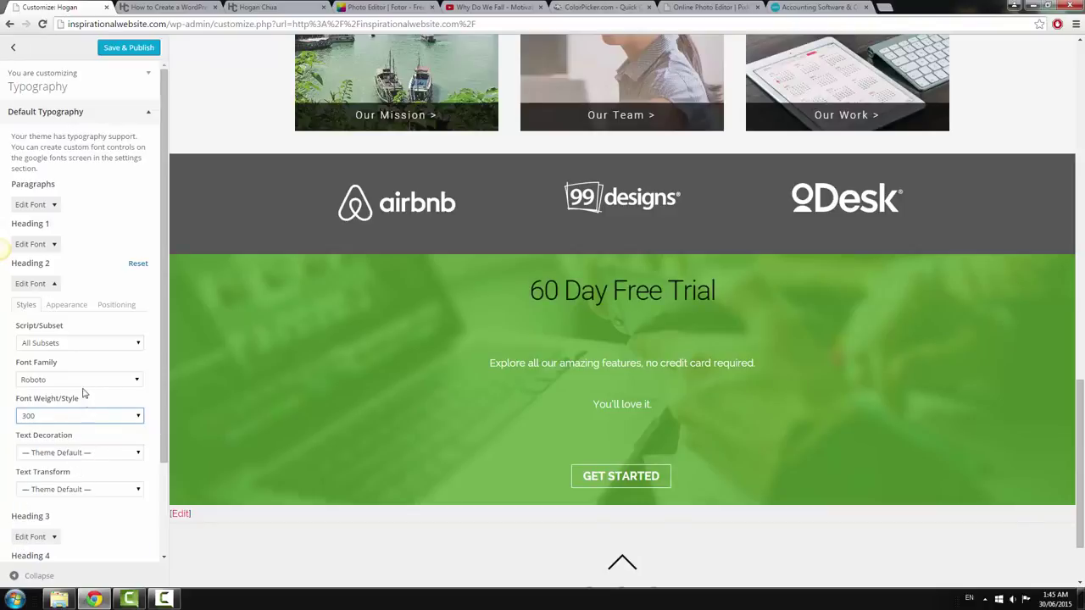
# Step: Clear Heading 2's custom font colour, set its size to 50px, and publish
pyautogui.click(67, 305)
pyautogui.click(27, 343)
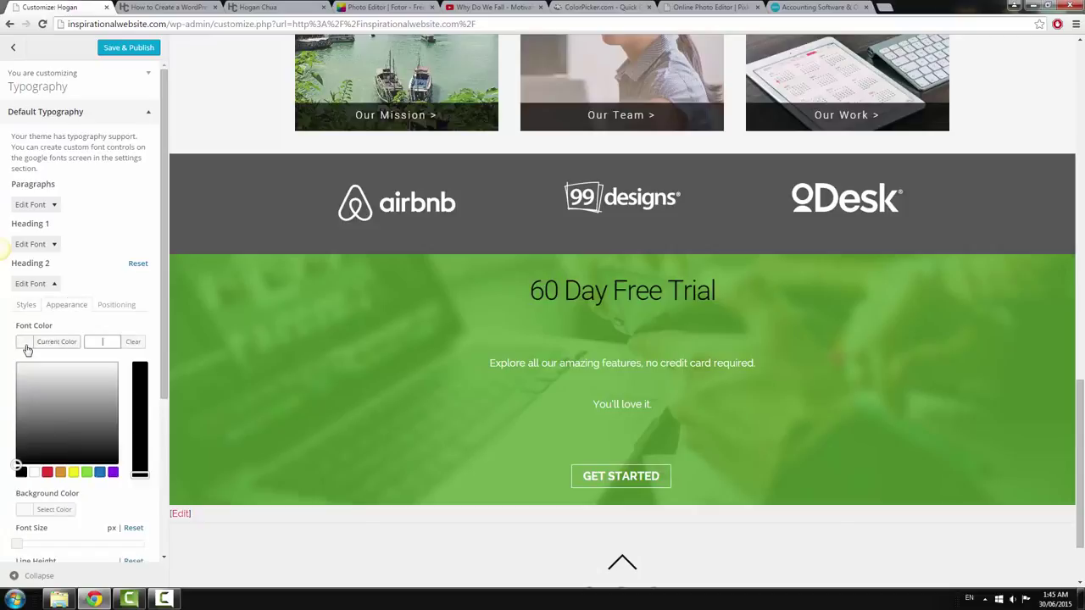
pyautogui.click(131, 341)
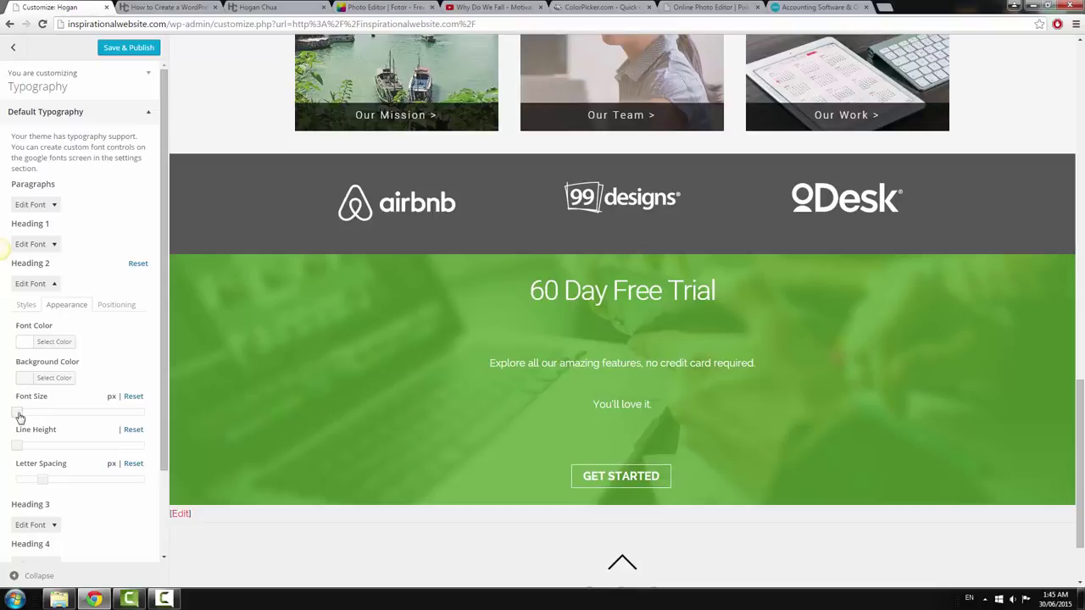
pyautogui.moveTo(18, 415); pyautogui.dragTo(76, 418)
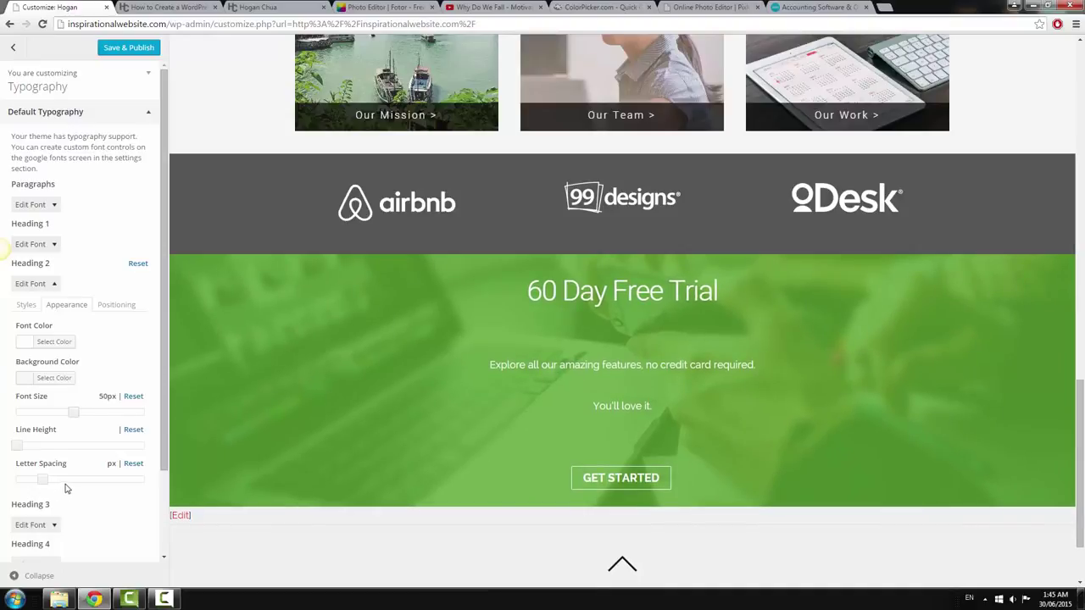
pyautogui.click(122, 51)
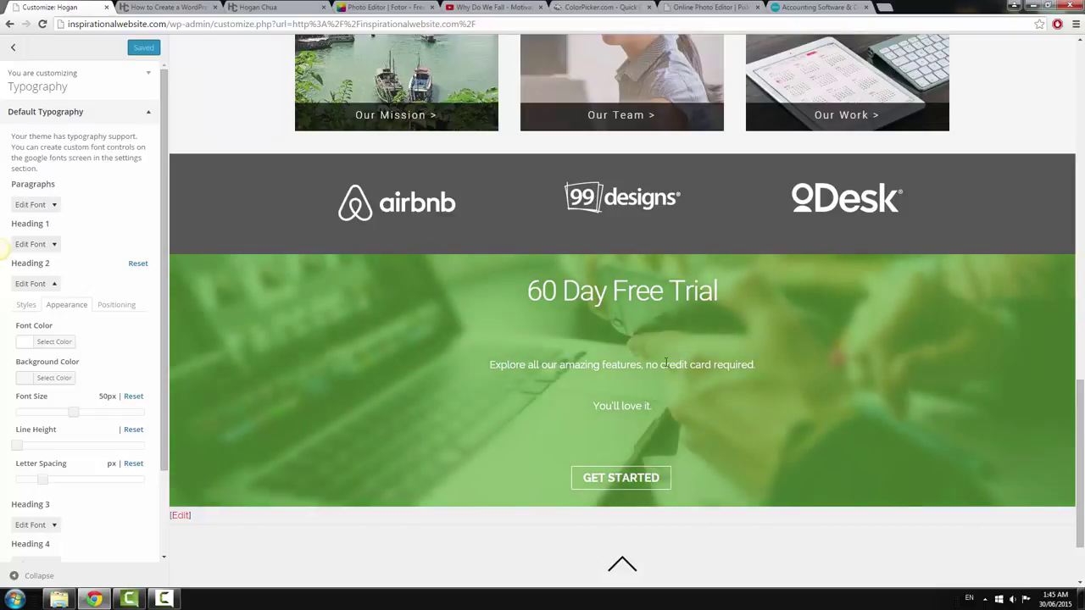
pyautogui.moveTo(654, 411); pyautogui.dragTo(492, 373)
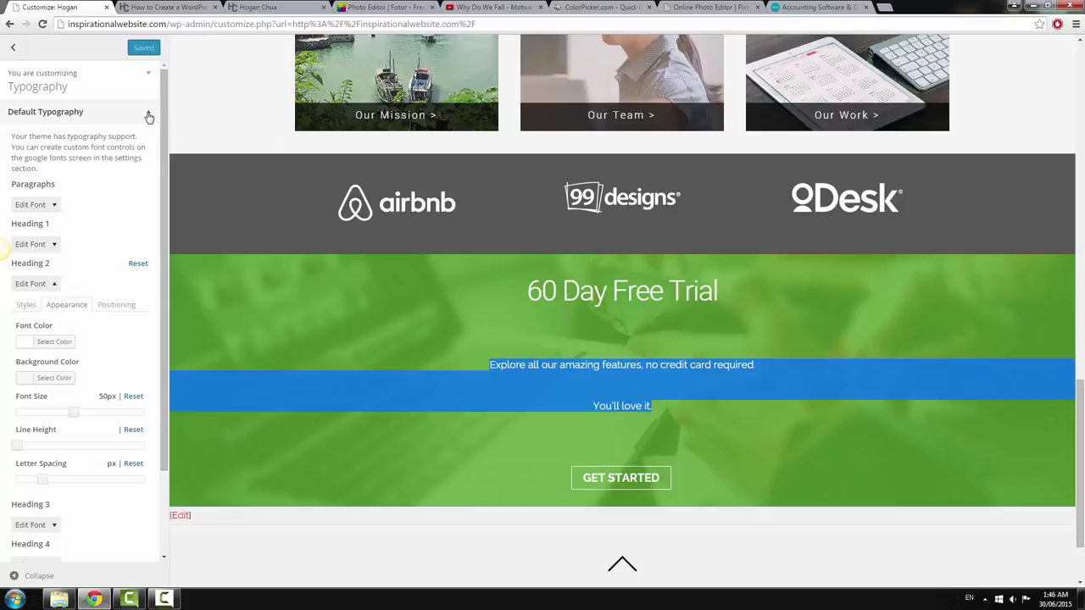
pyautogui.click(150, 115)
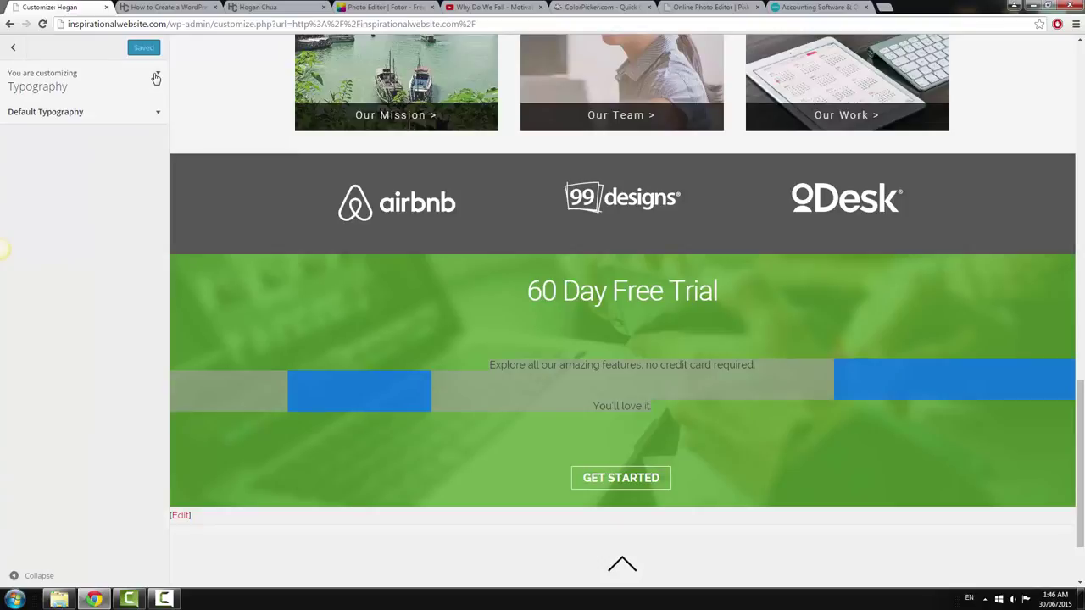
pyautogui.click(156, 76)
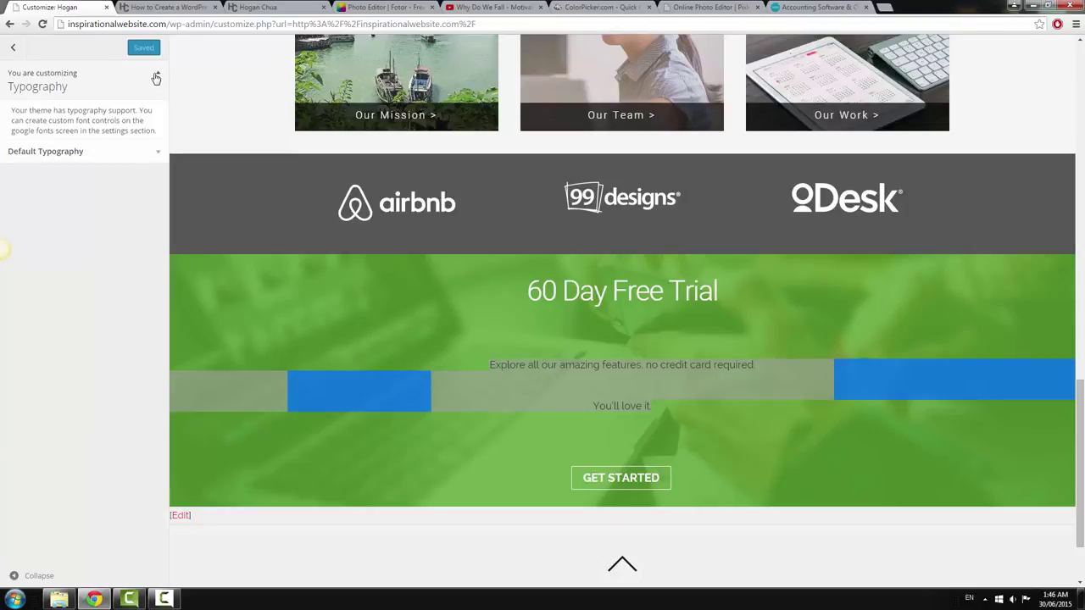
# Step: Expand Themify Options and its BODY section to reach the Body Font setting
pyautogui.click(13, 47)
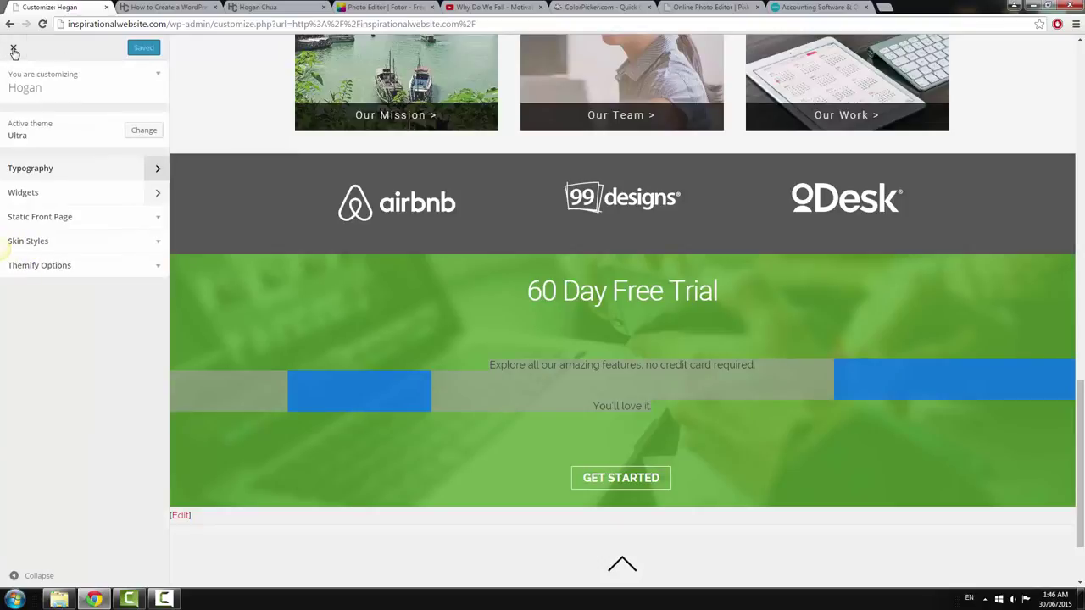
pyautogui.click(157, 268)
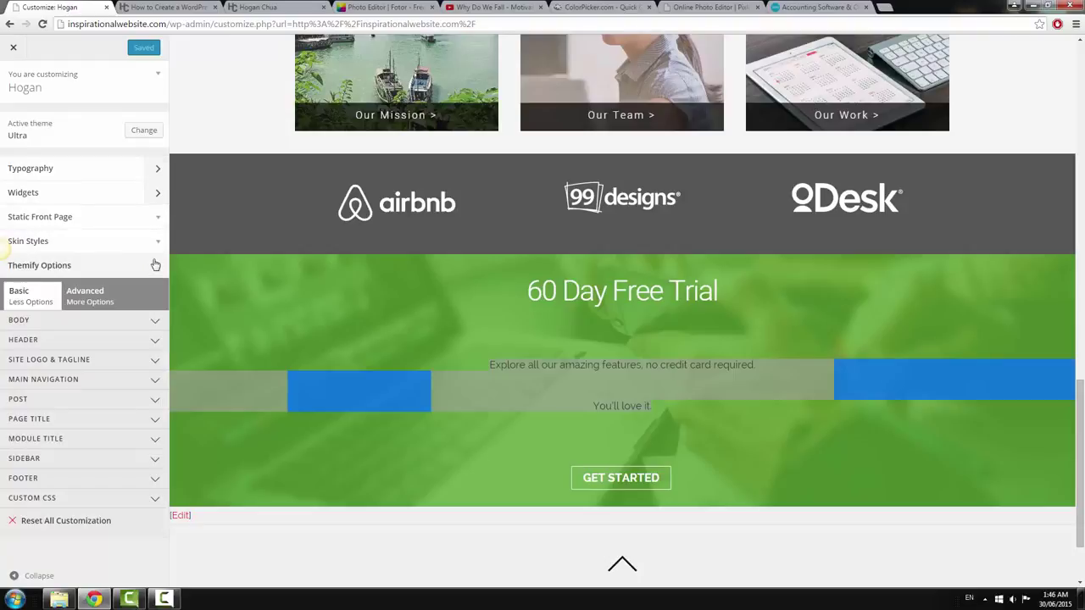
pyautogui.click(18, 326)
pyautogui.scroll(-1, 85, 392)
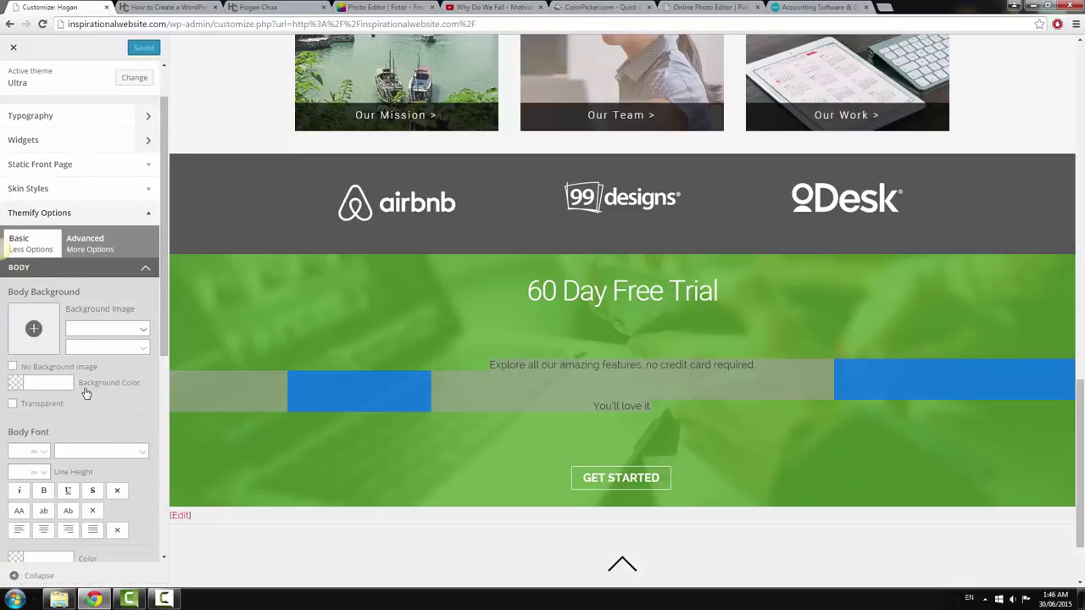
pyautogui.scroll(-3, 84, 393)
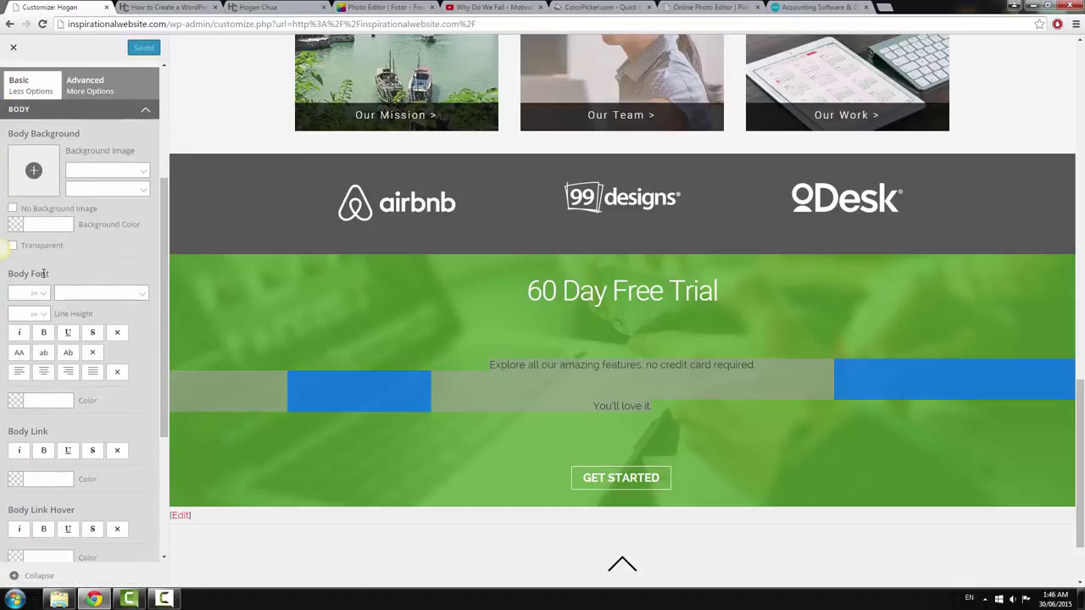
pyautogui.tripleClick(44, 272)
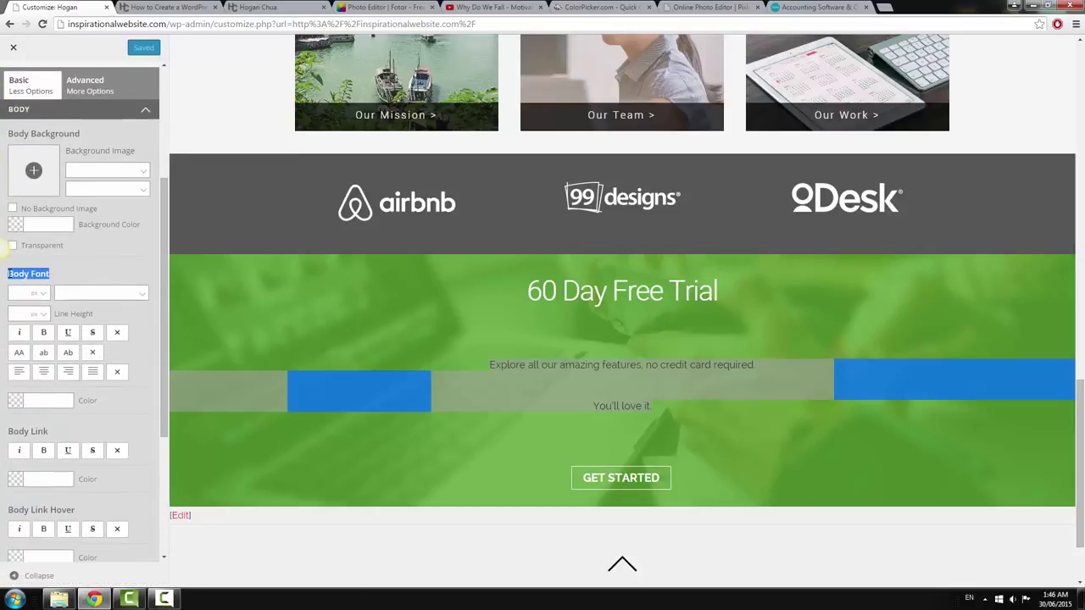
# Step: Set Body Font to Roboto, publish, and close the Customizer
pyautogui.click(74, 295)
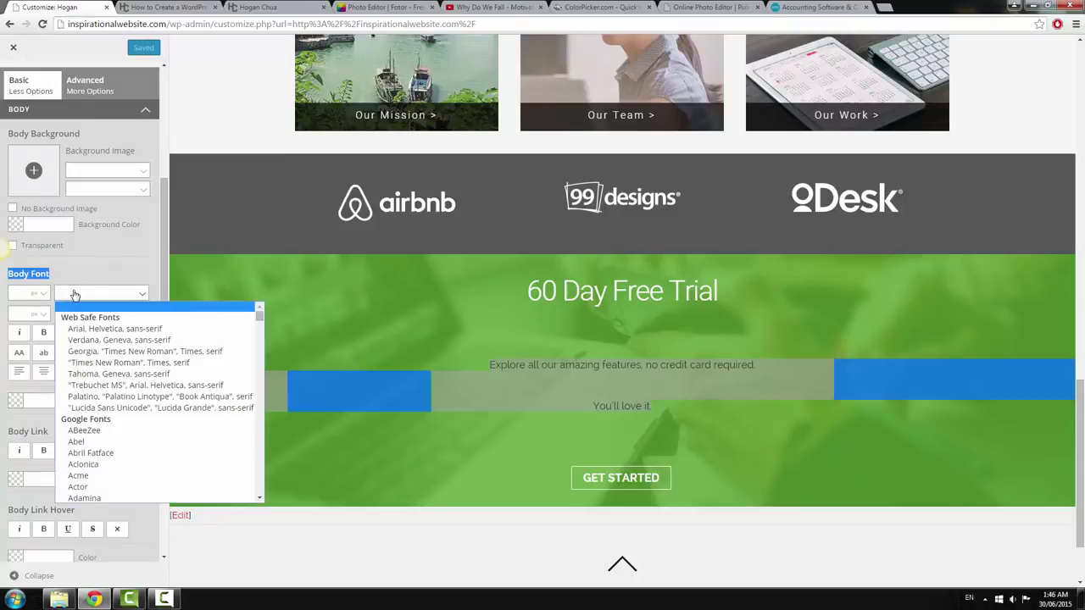
pyautogui.press('r')
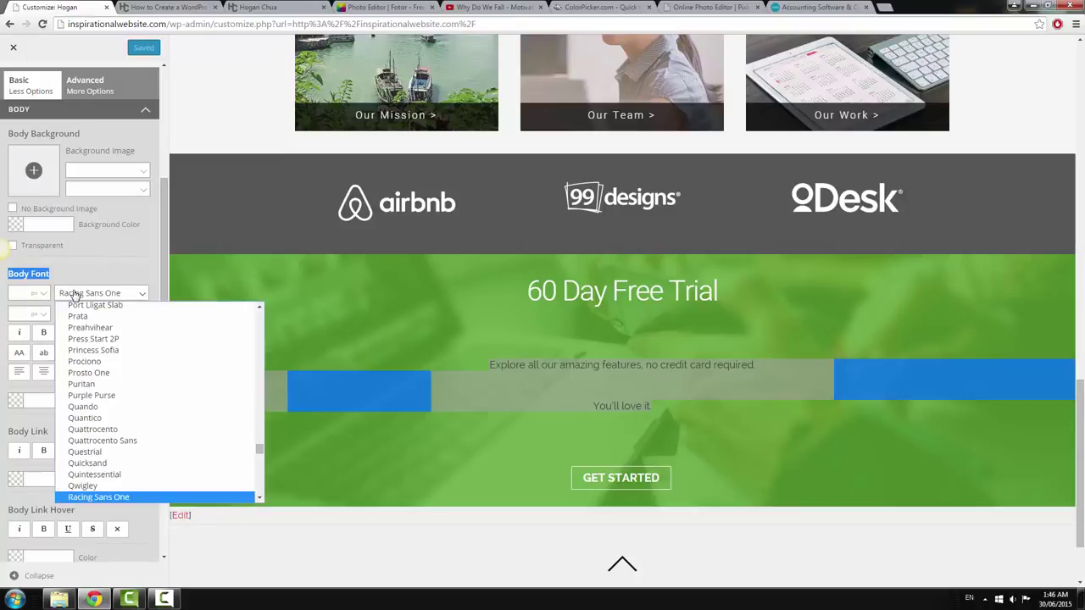
pyautogui.scroll(-3, 174, 448)
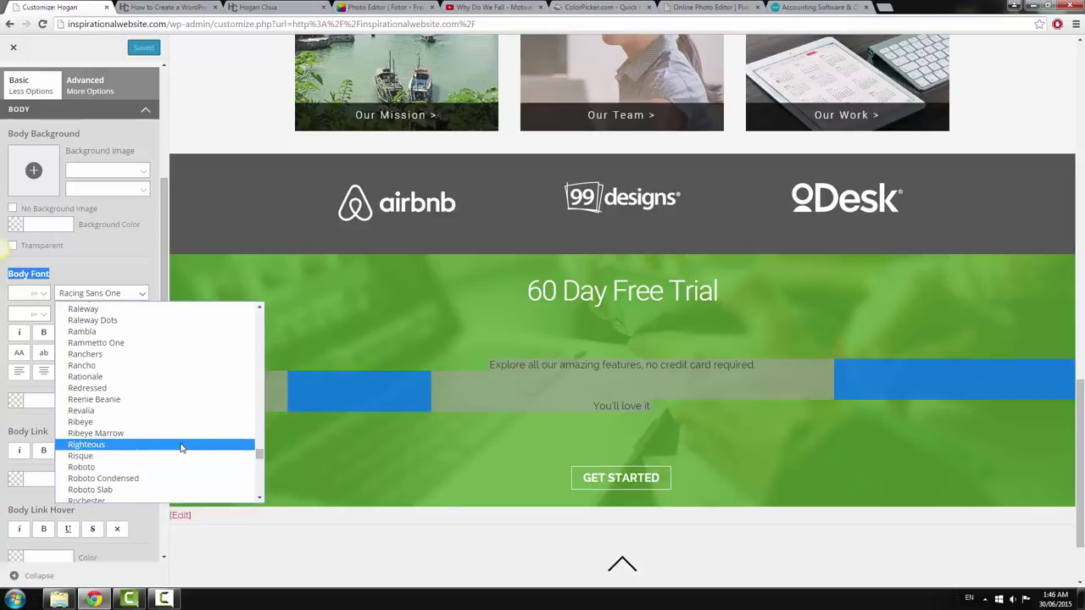
pyautogui.click(156, 467)
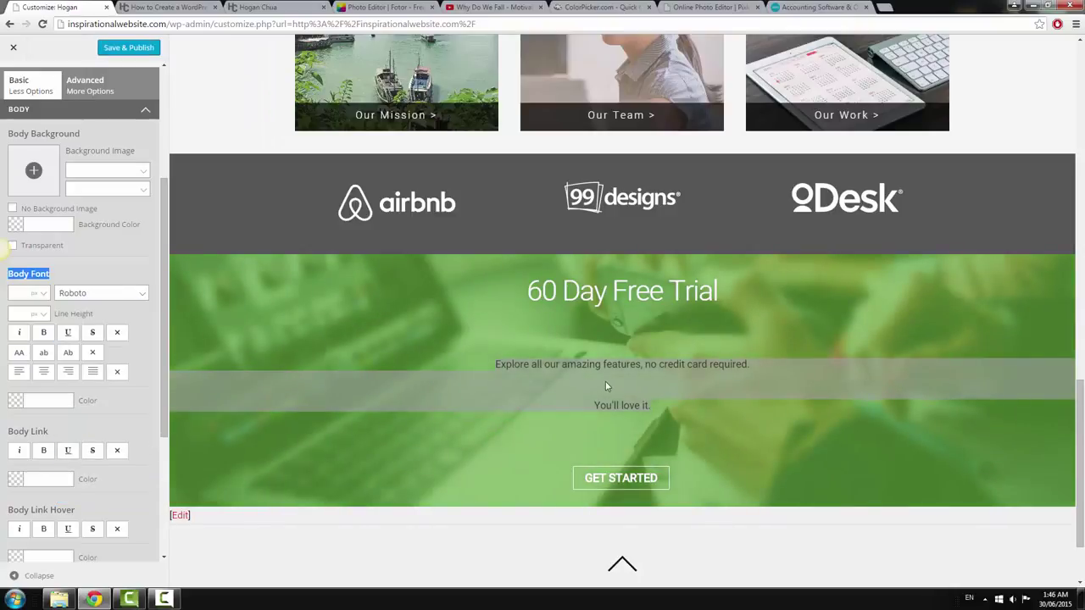
pyautogui.click(150, 366)
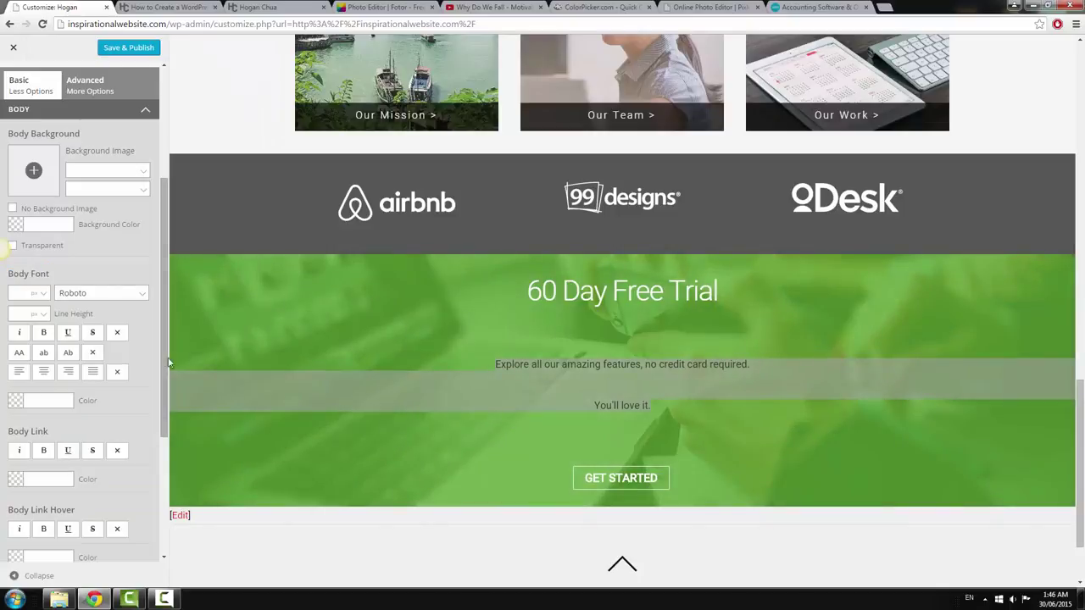
pyautogui.click(431, 369)
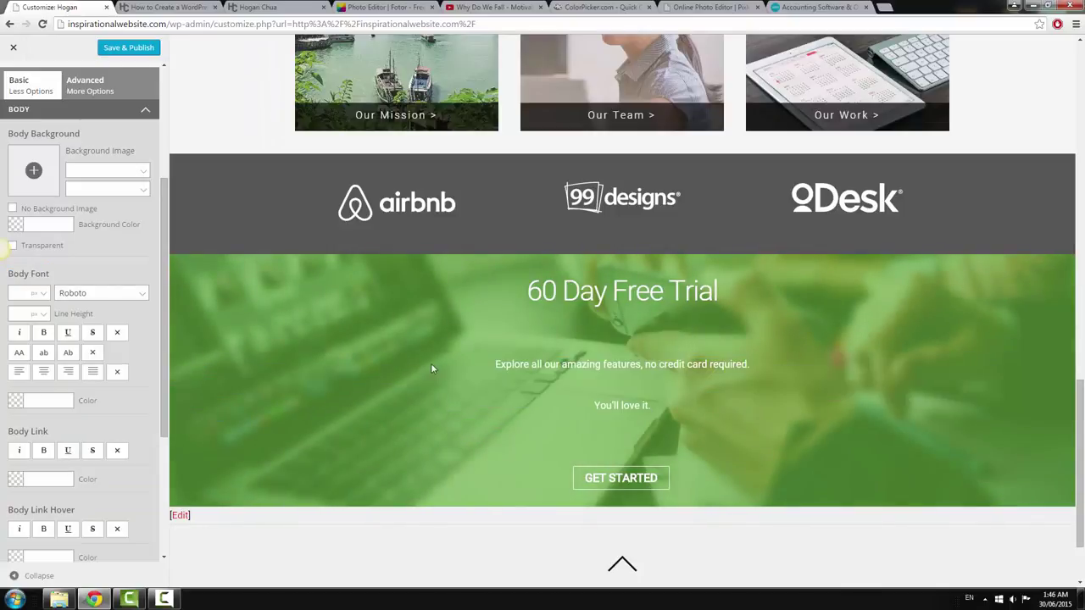
pyautogui.click(126, 49)
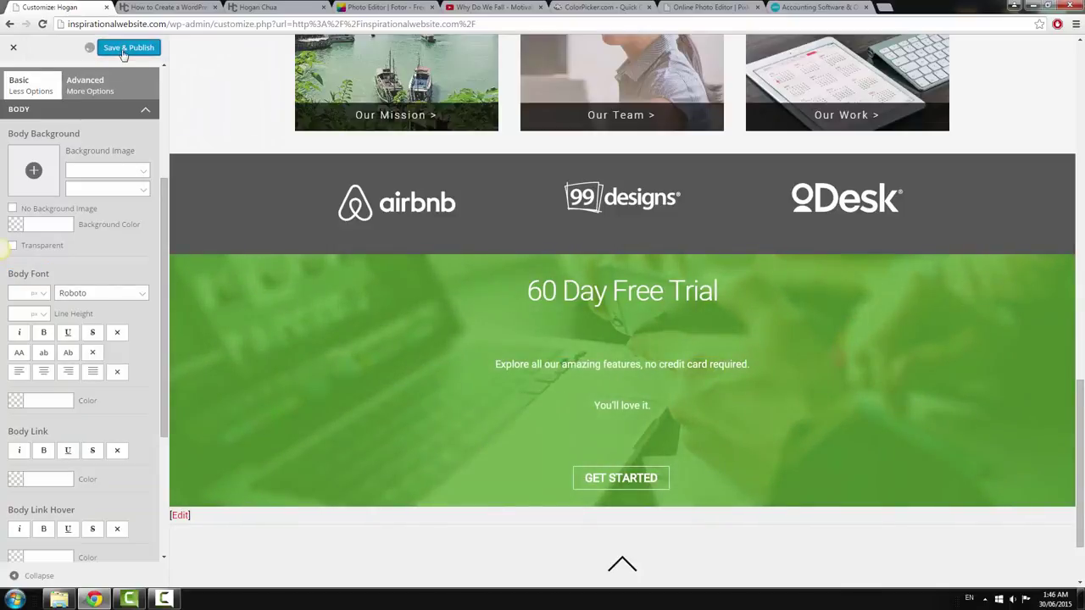
pyautogui.click(13, 48)
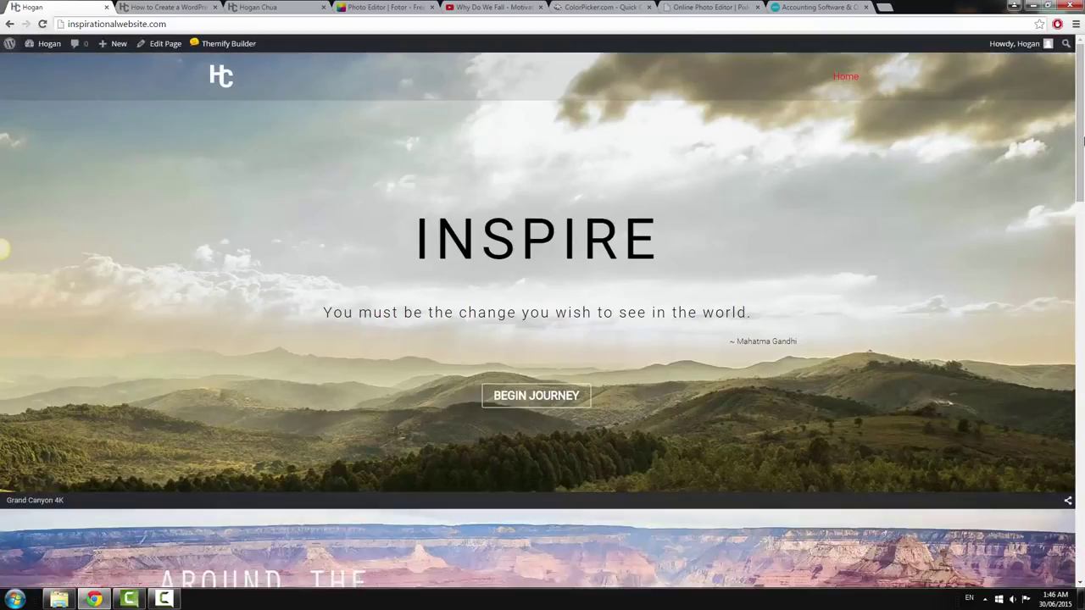
# Step: Change the Get Started module's bottom padding from 20 to 50px and save
pyautogui.moveTo(1082, 140); pyautogui.dragTo(1081, 519)
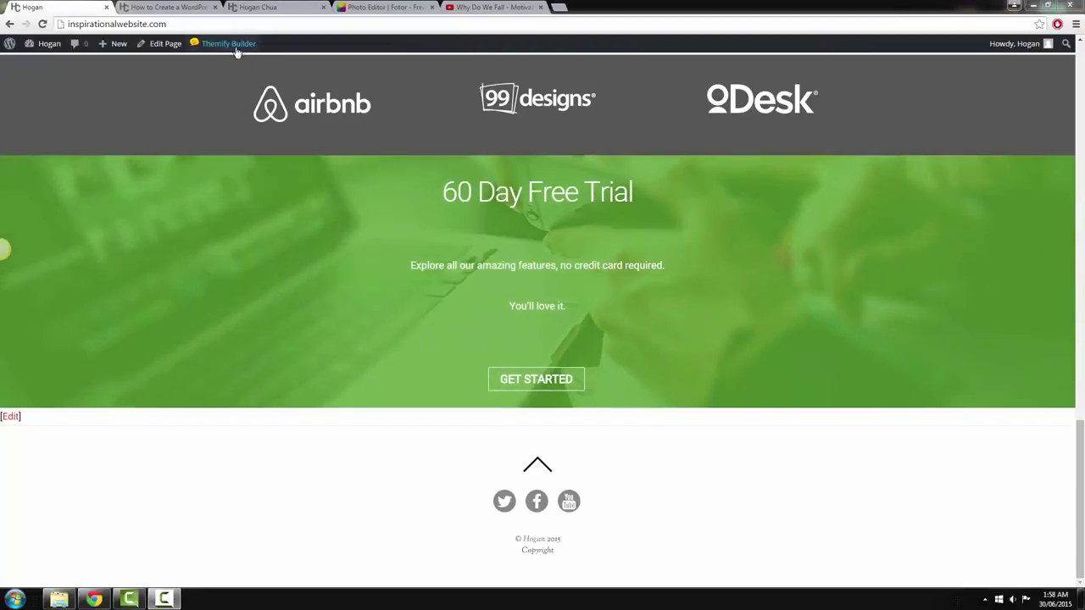
pyautogui.moveTo(233, 49)
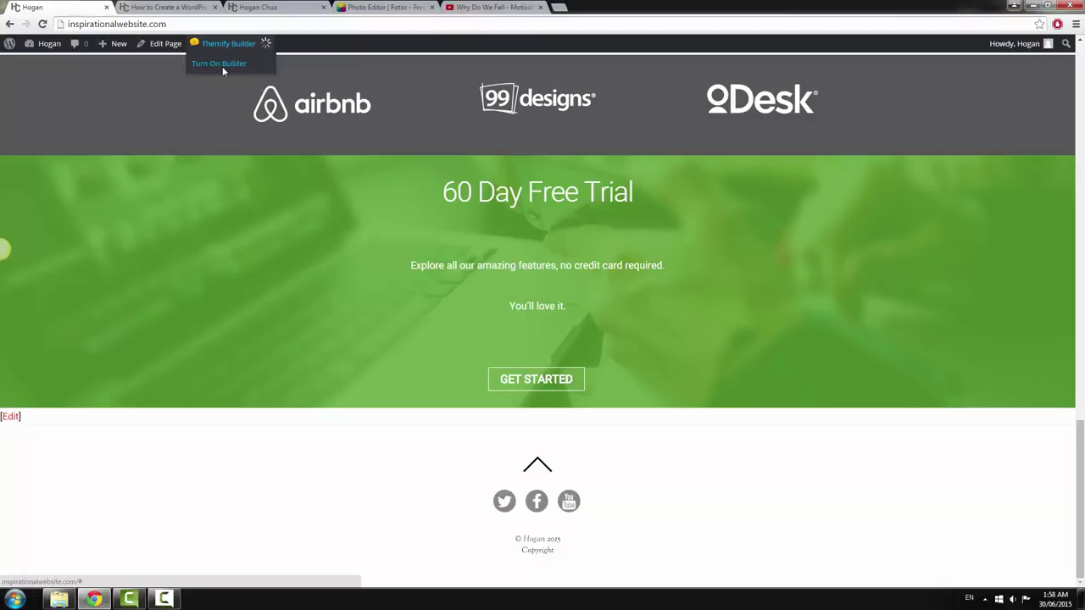
pyautogui.scroll(-2, 264, 196)
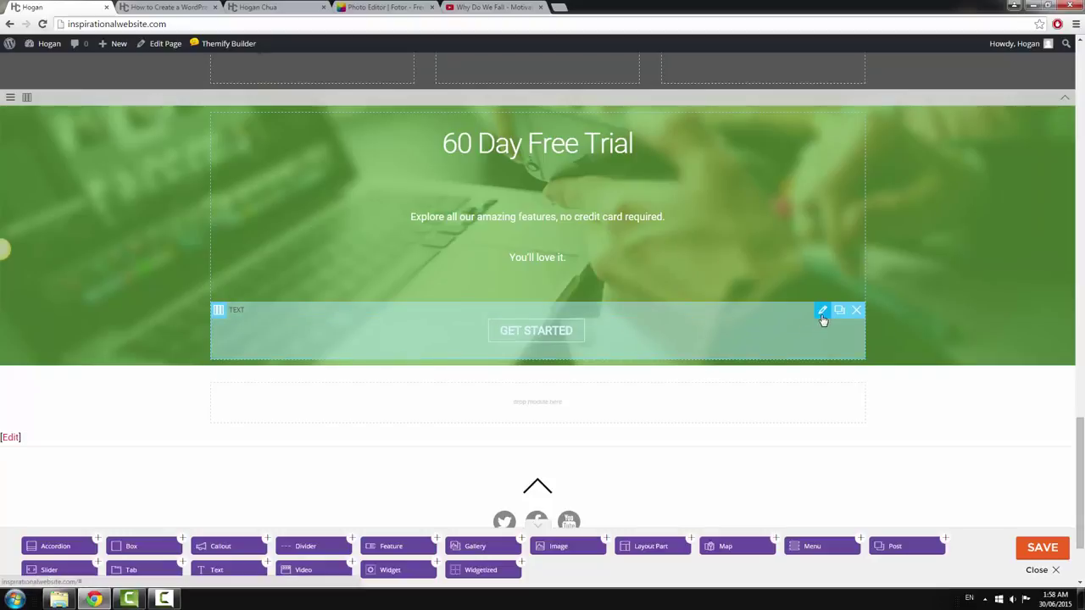
pyautogui.click(821, 313)
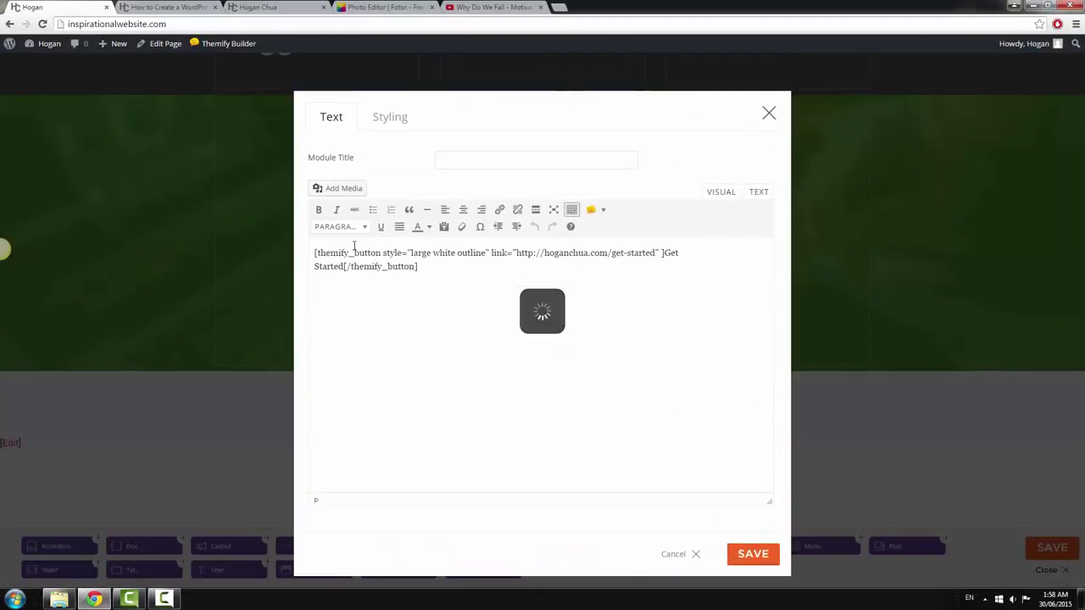
pyautogui.click(395, 125)
pyautogui.scroll(-5, 453, 356)
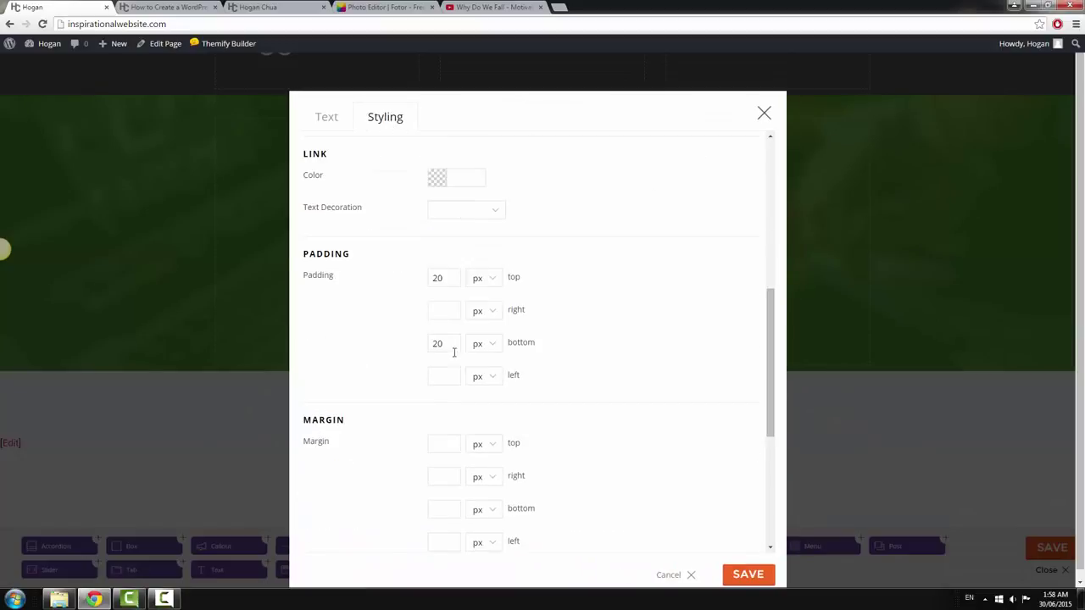
pyautogui.doubleClick(454, 345)
pyautogui.click(747, 575)
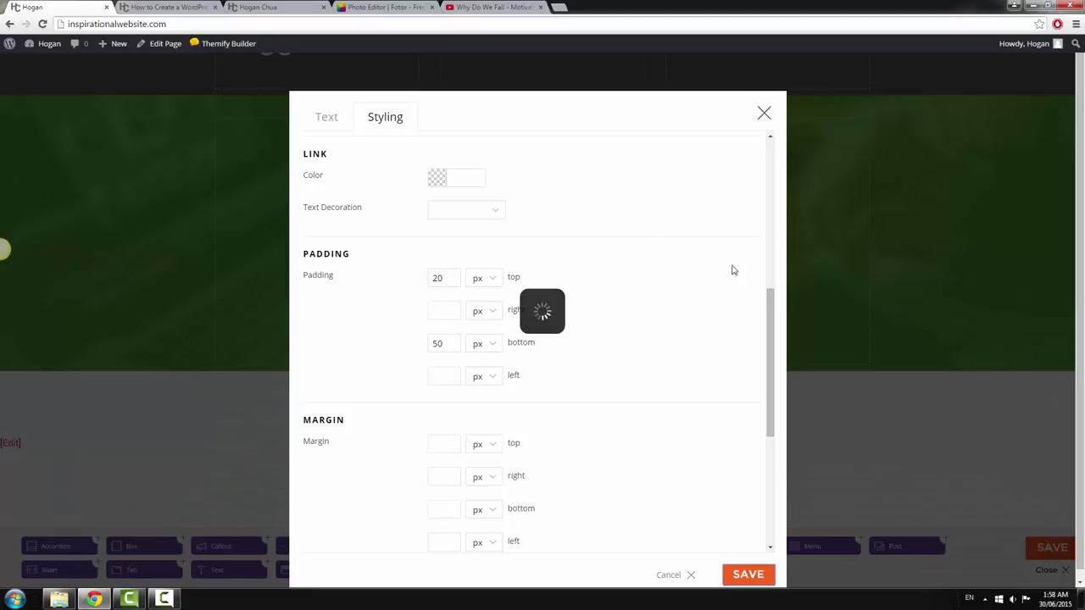
pyautogui.scroll(-3, 737, 273)
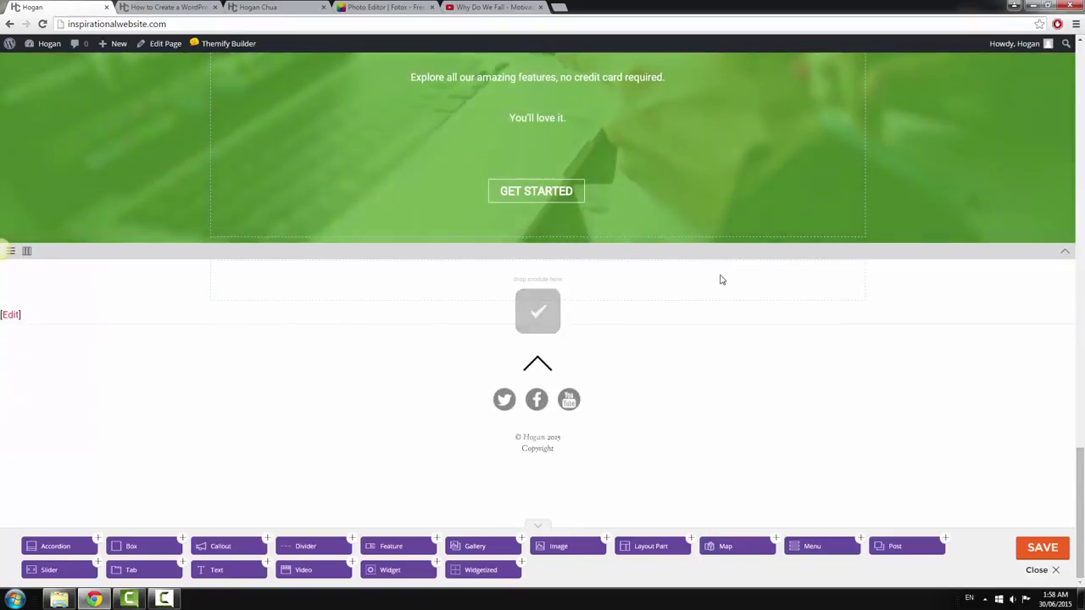
# Step: Give the empty row an f6f6f6 background, 000000 black font colour and centred text
pyautogui.scroll(2, 683, 211)
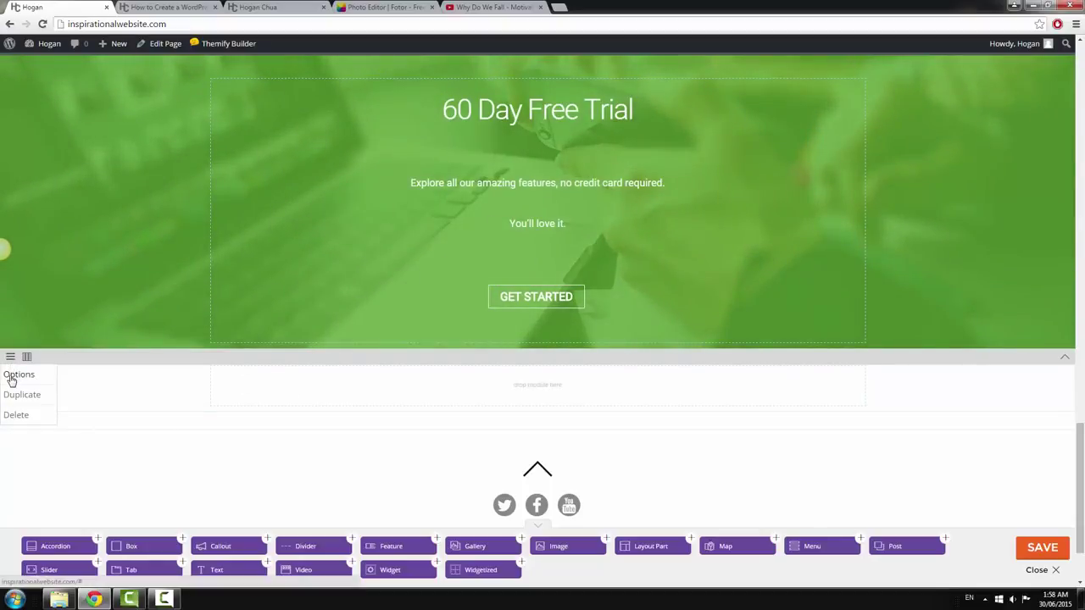
pyautogui.click(19, 375)
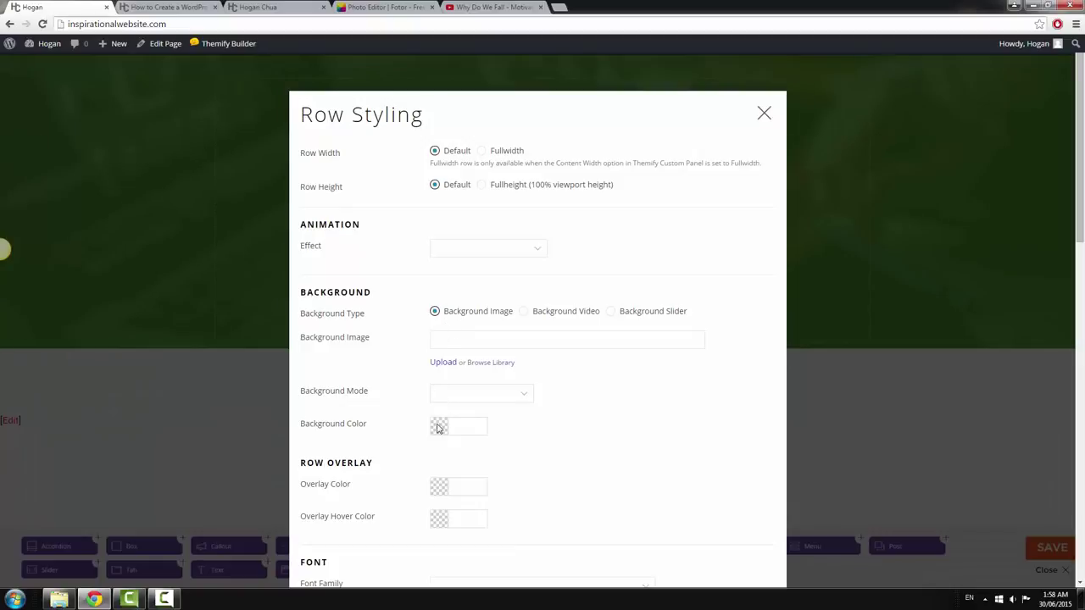
pyautogui.click(458, 428)
pyautogui.write('f6f6f6')
pyautogui.click(549, 425)
pyautogui.scroll(-2, 549, 425)
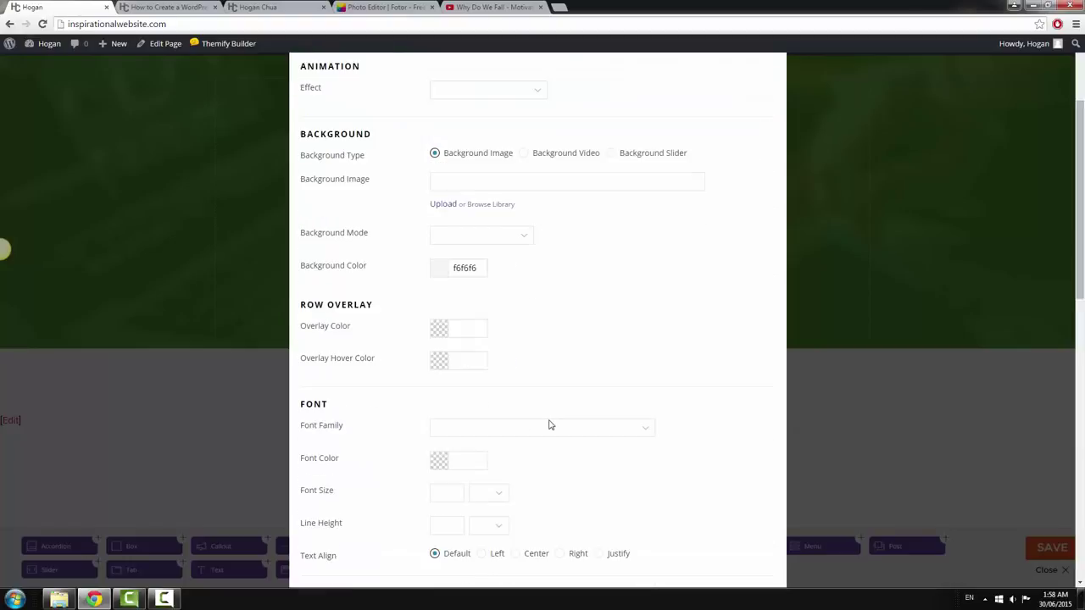
pyautogui.click(440, 462)
pyautogui.click(651, 468)
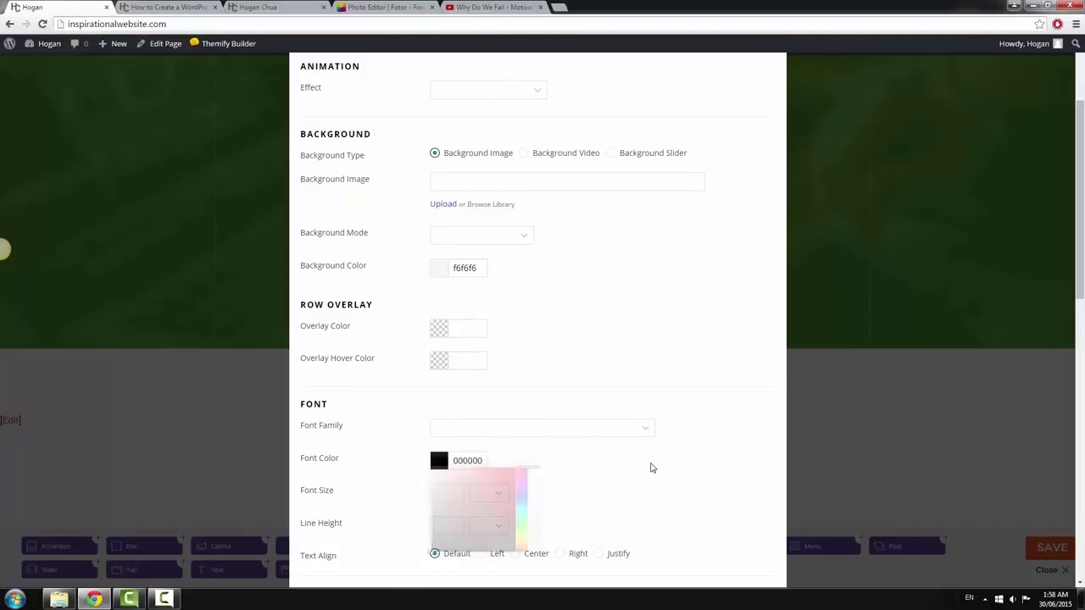
pyautogui.scroll(-2, 549, 437)
pyautogui.click(516, 397)
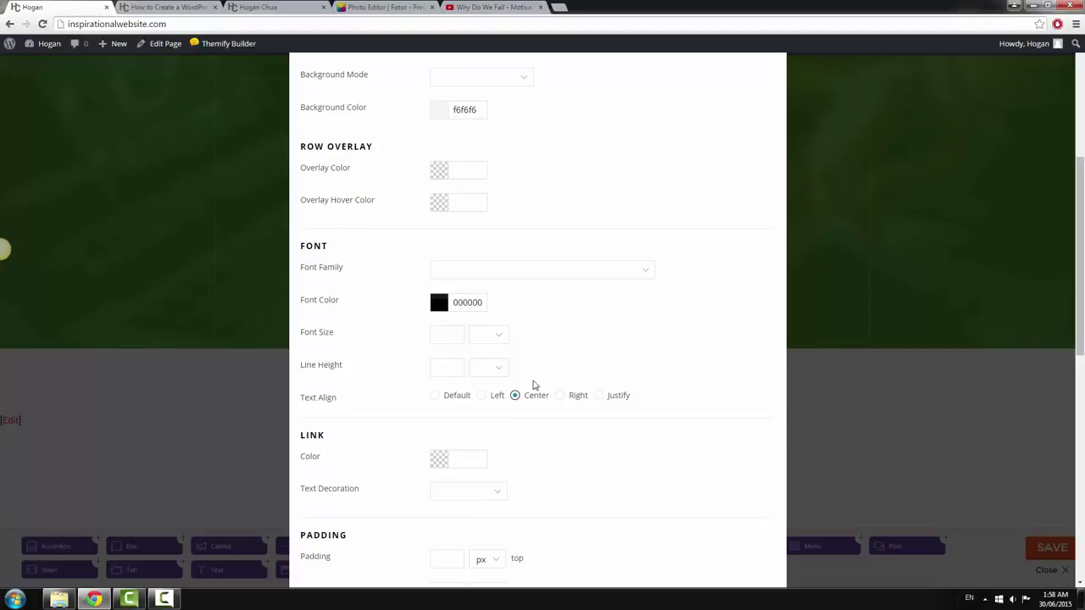
# Step: Set the row's top padding to 40px and save its styling
pyautogui.scroll(-2, 473, 408)
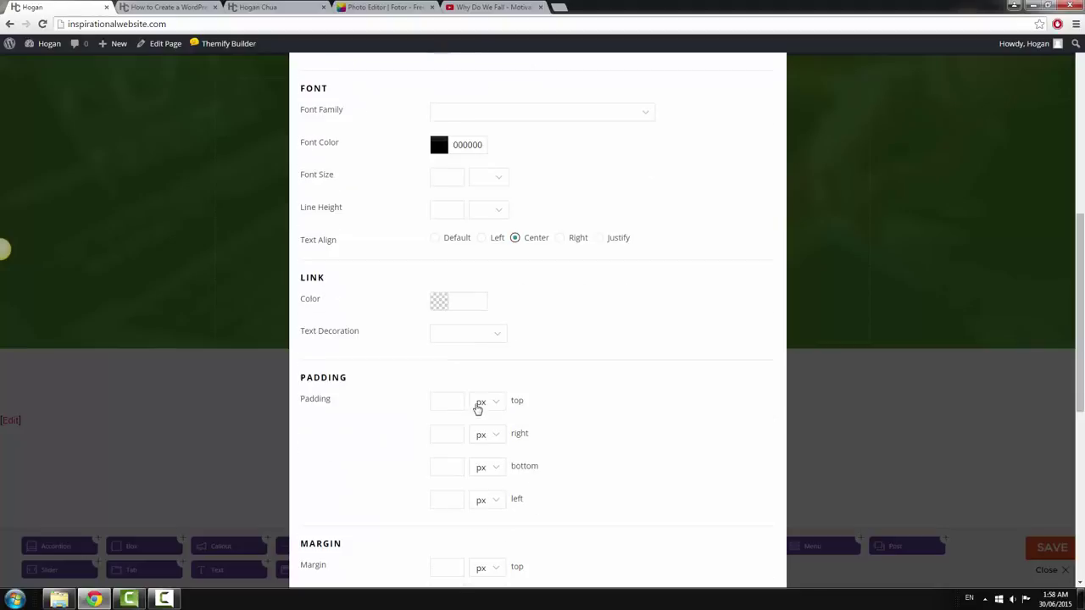
pyautogui.click(455, 400)
pyautogui.write('40')
pyautogui.scroll(-4, 553, 414)
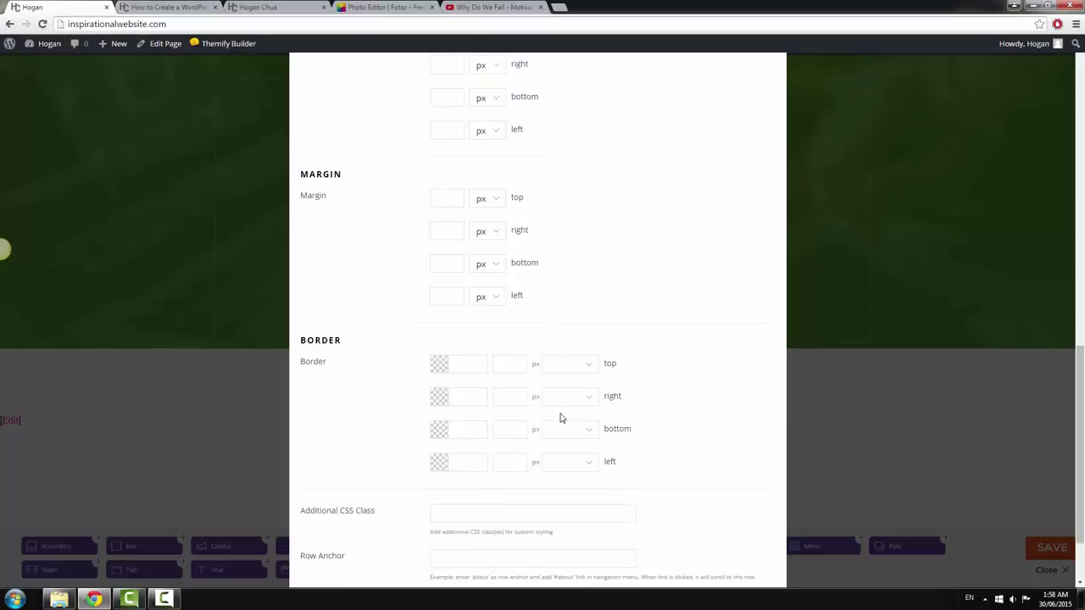
pyautogui.scroll(6, 545, 395)
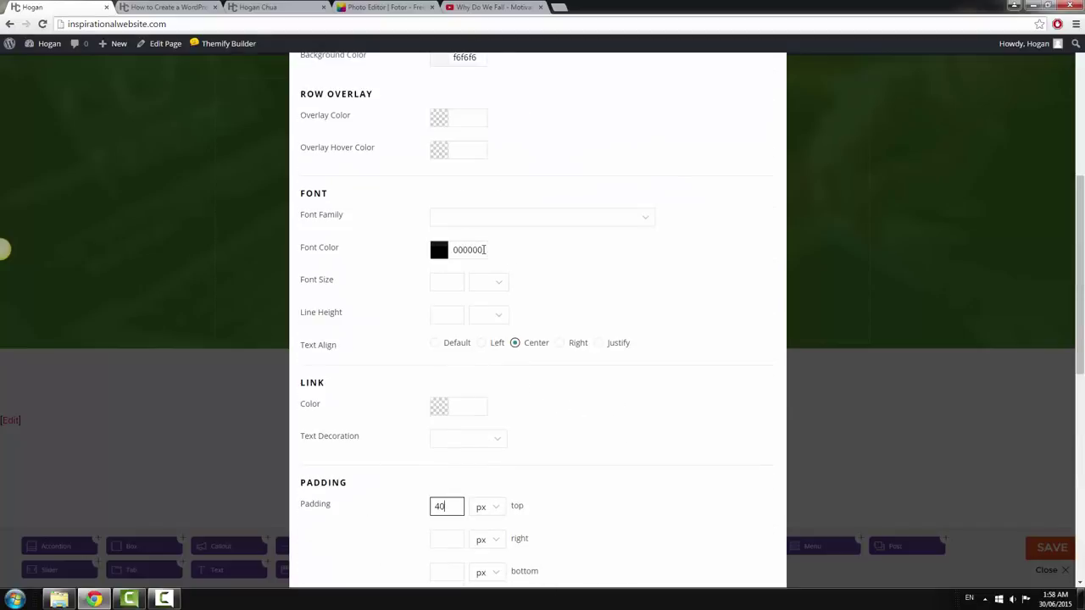
pyautogui.doubleClick(484, 249)
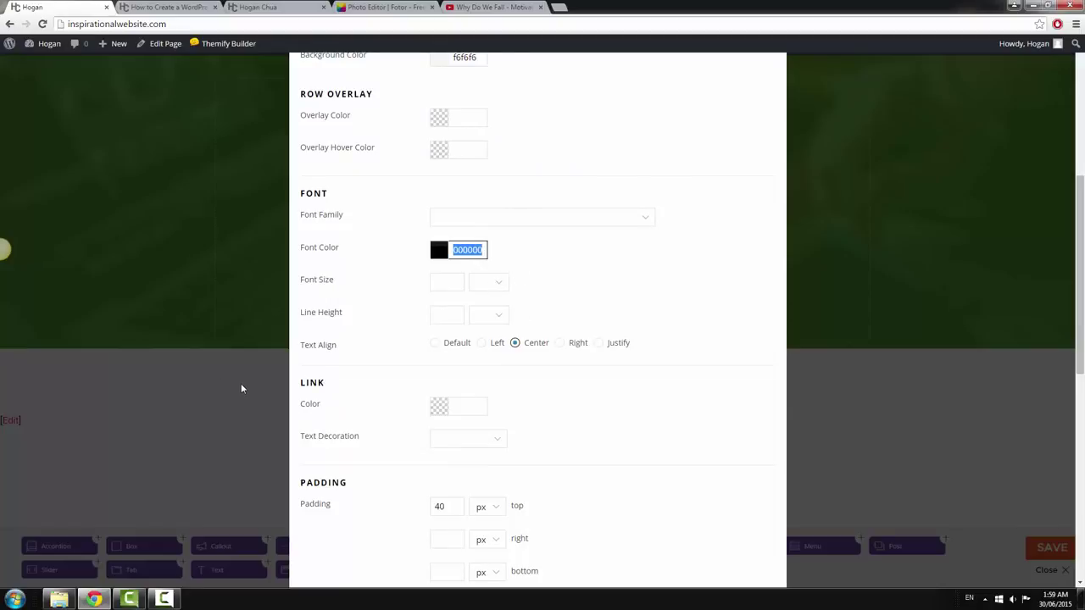
pyautogui.scroll(-7, 669, 365)
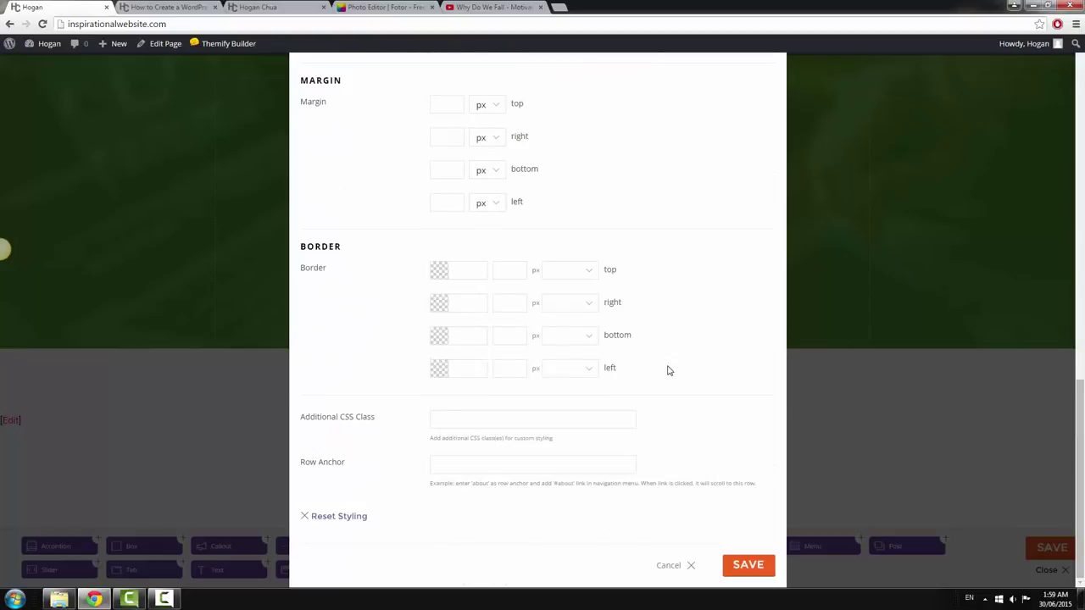
pyautogui.click(748, 566)
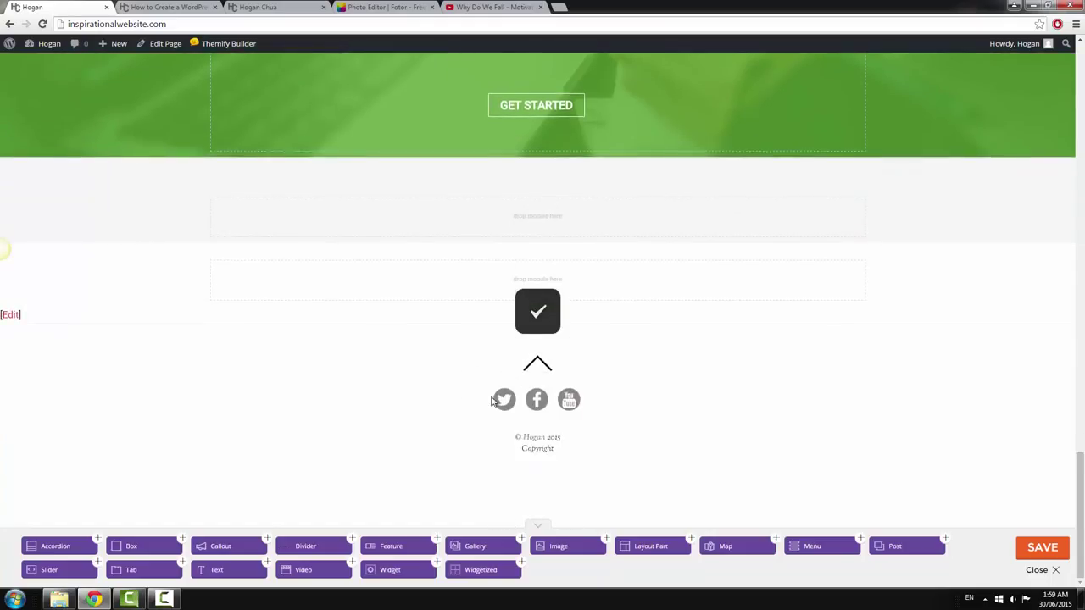
# Step: Add a Text module to the grey row and copy 'What Our Clients Are Saying' from the tutorial
pyautogui.moveTo(96, 180)
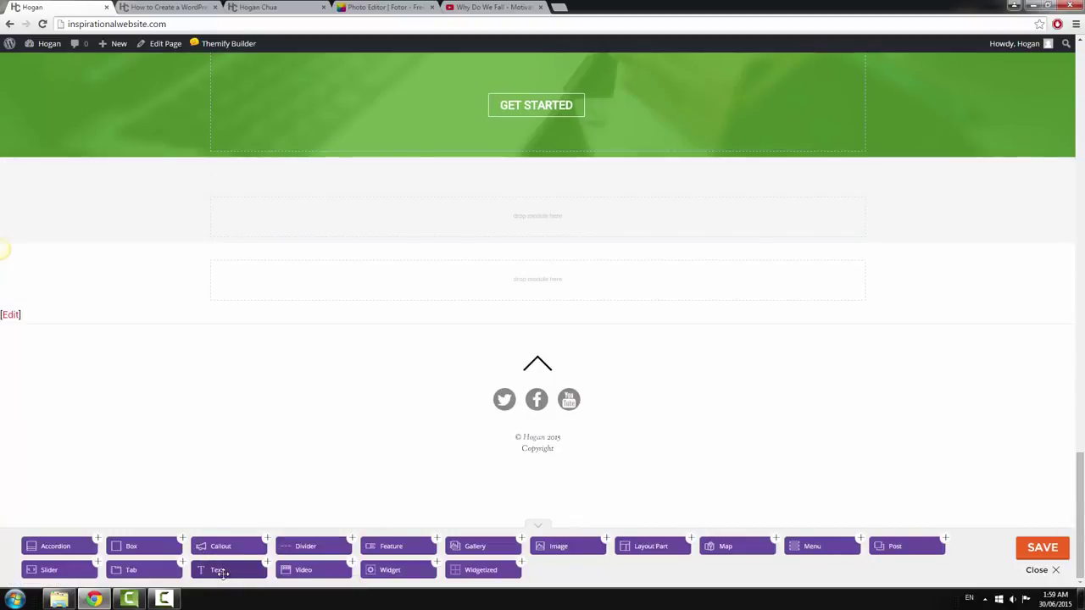
pyautogui.moveTo(224, 570); pyautogui.dragTo(523, 219)
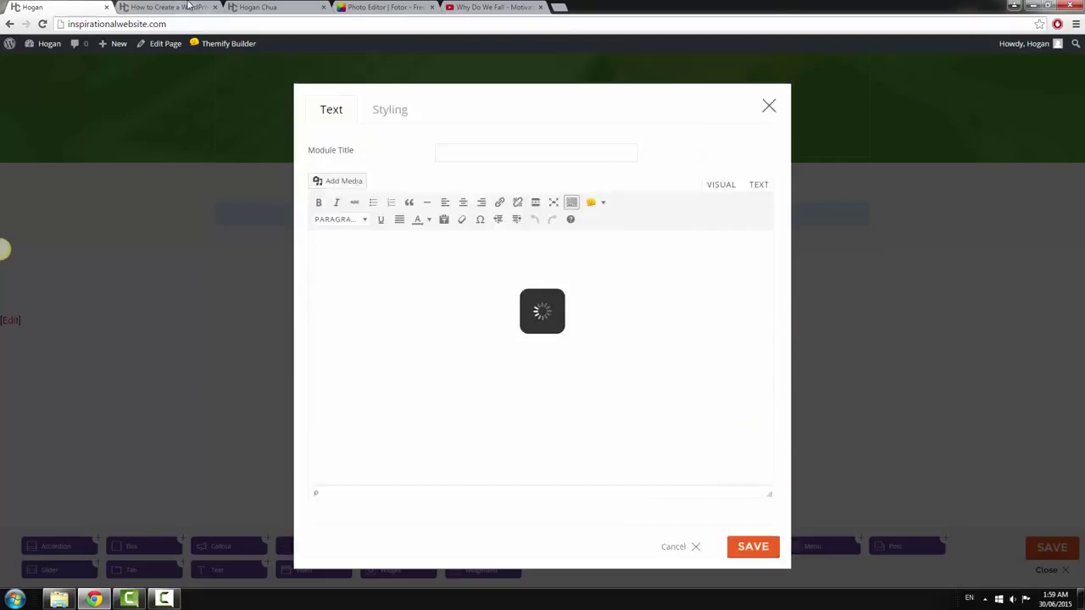
pyautogui.click(168, 6)
pyautogui.click(425, 410)
pyautogui.scroll(-10, 424, 405)
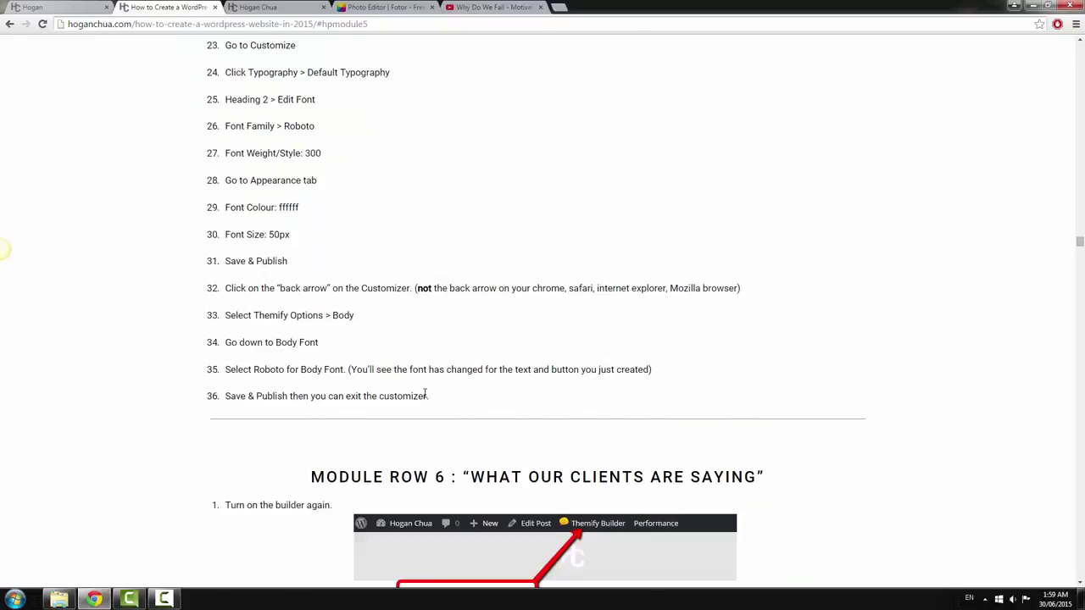
pyautogui.scroll(-1, 425, 397)
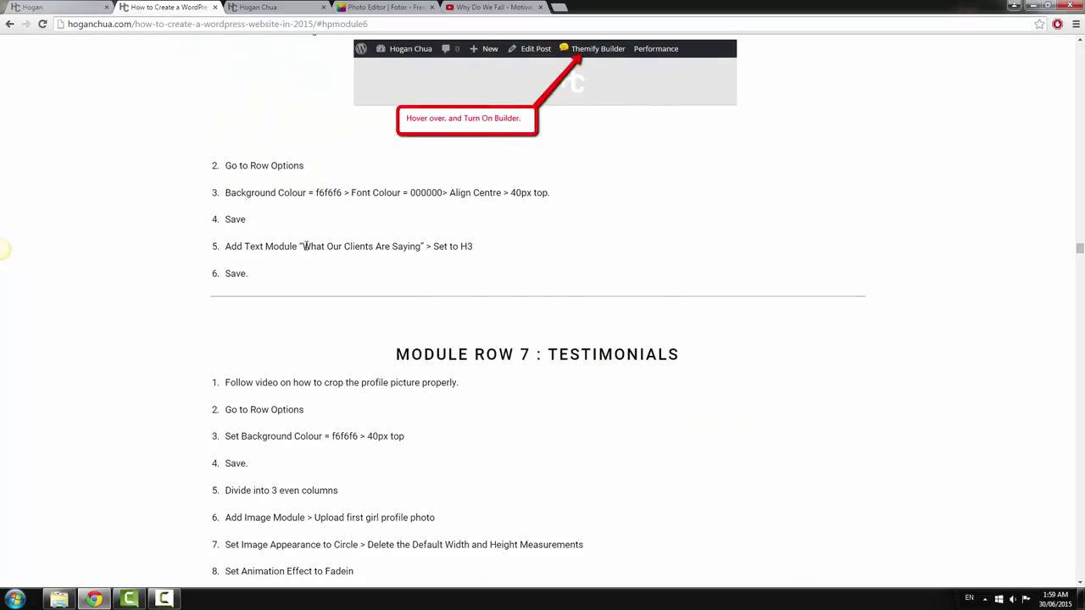
pyautogui.moveTo(304, 245); pyautogui.dragTo(427, 246)
pyautogui.rightClick(422, 247)
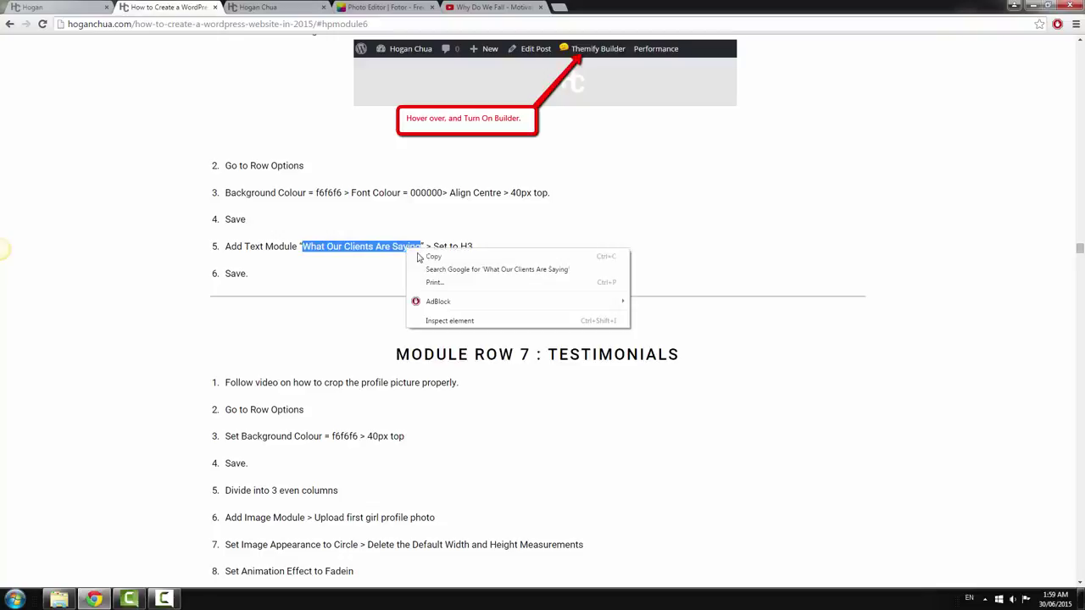
pyautogui.click(408, 254)
# Step: Paste the heading into the Text module, format it as Heading 3, and save
pyautogui.hotkey('ctrl', 'shift', 'Tab')
pyautogui.click(361, 255)
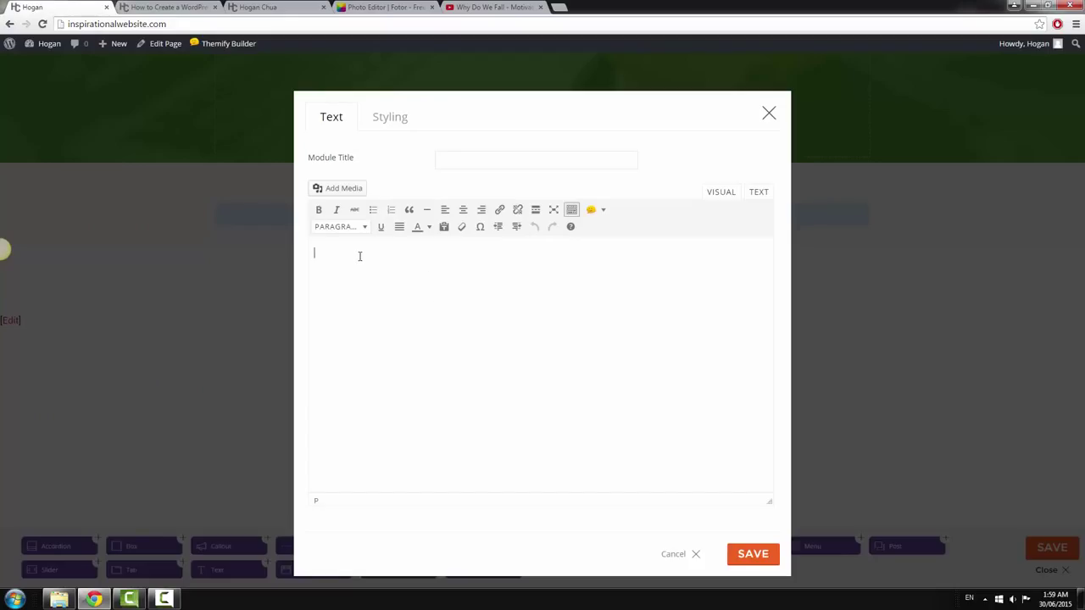
pyautogui.rightClick(362, 256)
pyautogui.click(390, 318)
pyautogui.hotkey('ctrl', 'a')
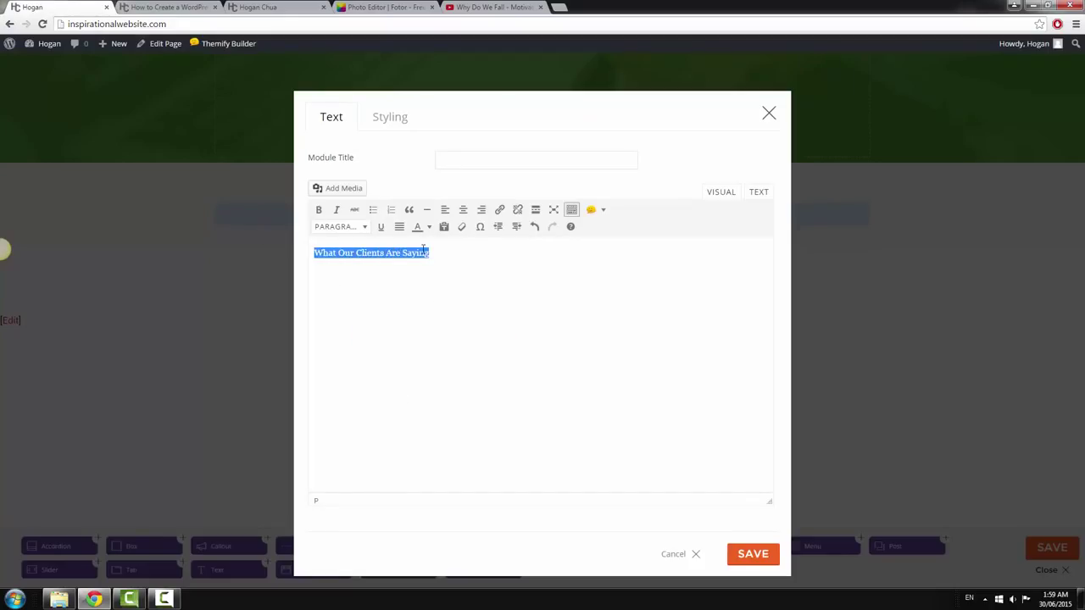
pyautogui.click(363, 231)
pyautogui.click(349, 316)
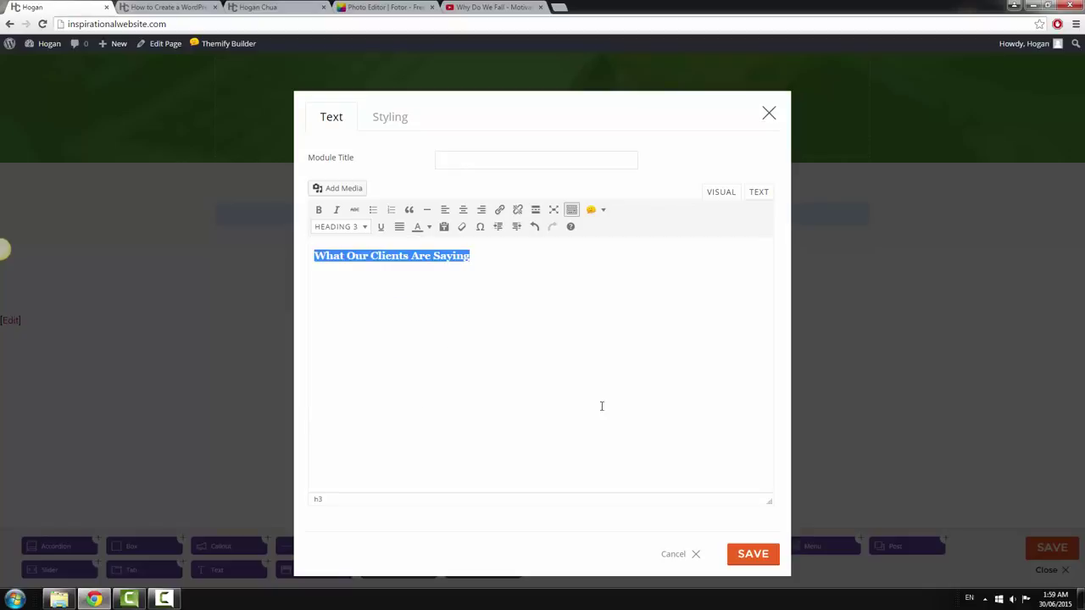
pyautogui.click(775, 555)
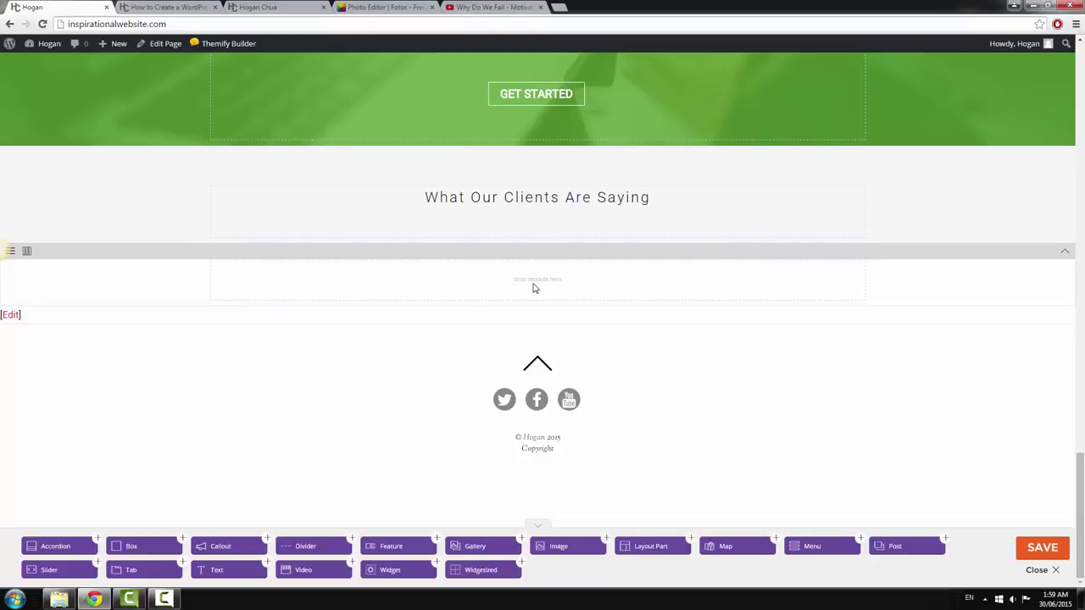
pyautogui.moveTo(11, 251)
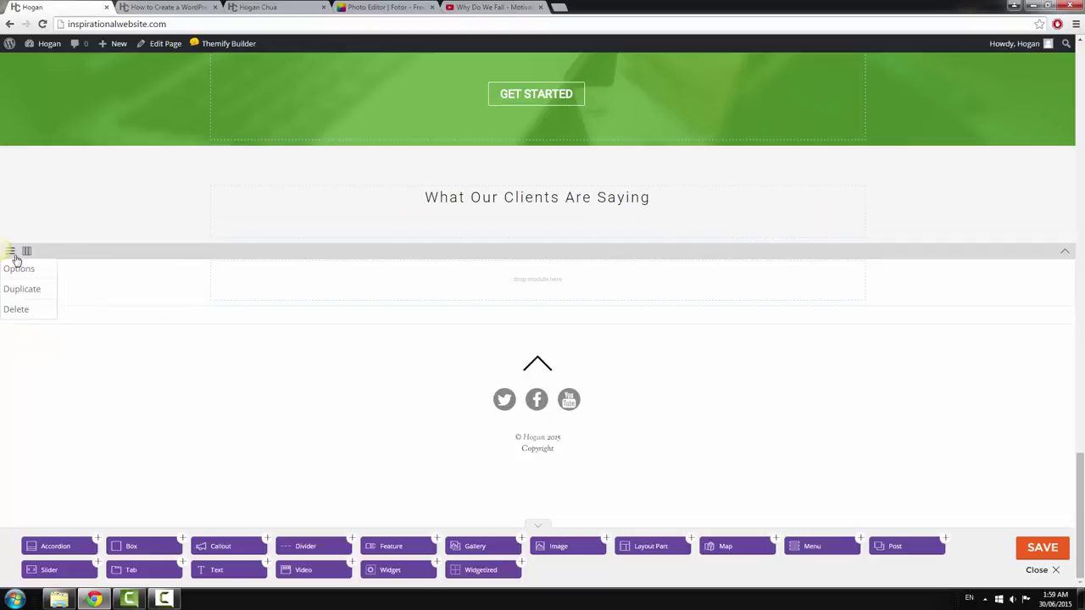
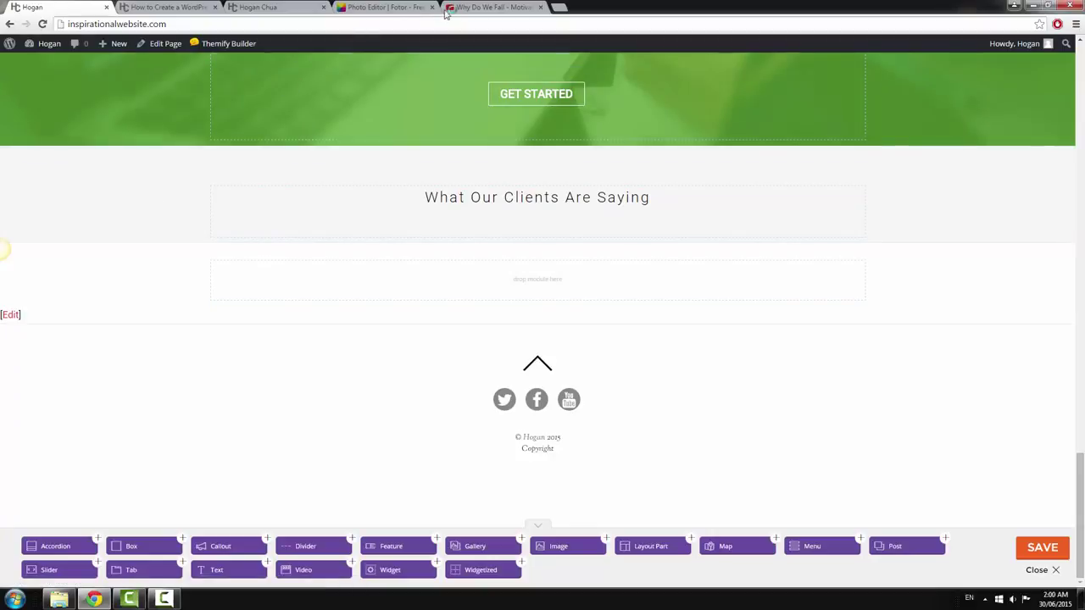
# Step: Open the 'DIY - Testimonial Girl 1' portrait in Fotor, discarding the previous photo unsaved
pyautogui.click(380, 8)
pyautogui.click(493, 82)
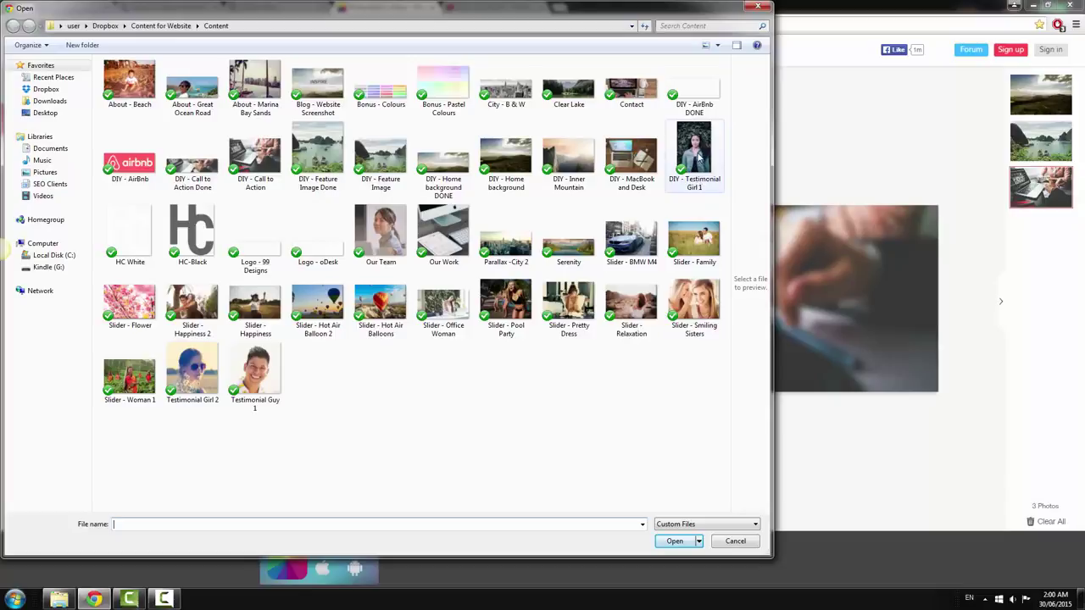
pyautogui.click(691, 161)
pyautogui.click(674, 541)
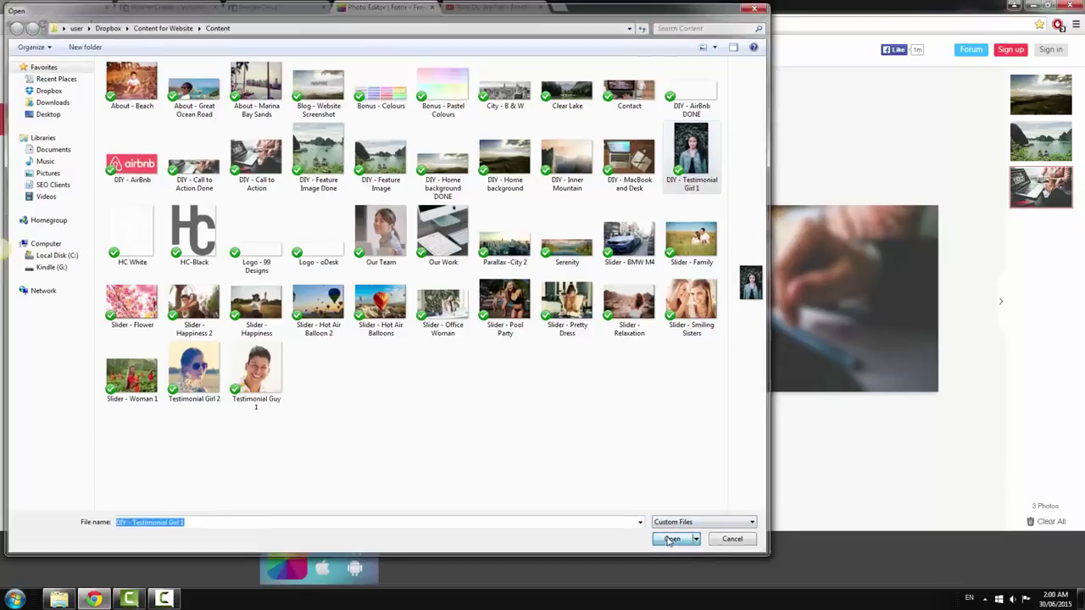
pyautogui.click(1034, 253)
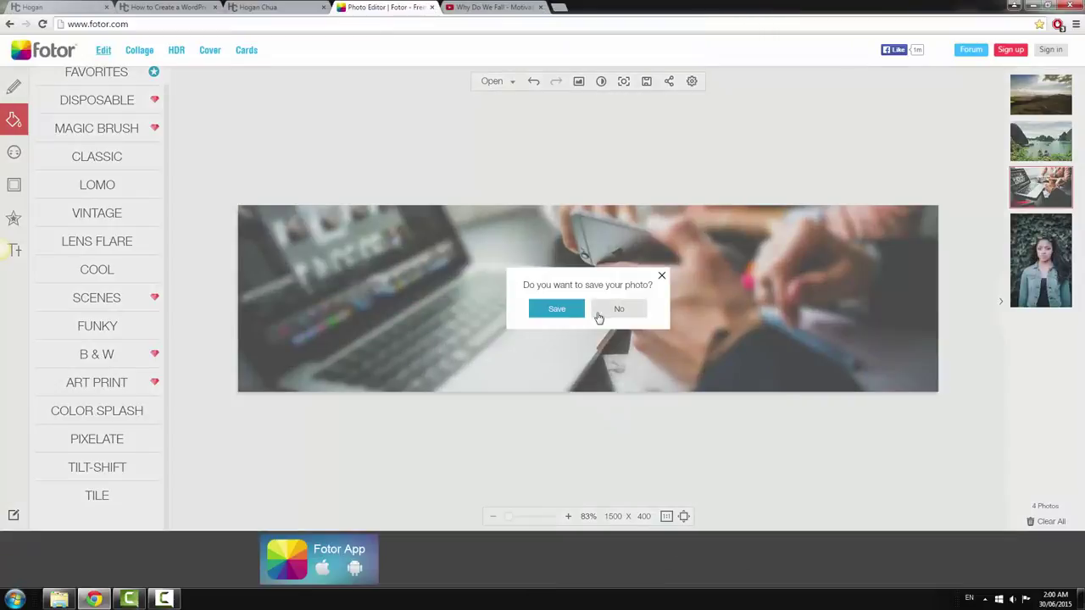
pyautogui.click(606, 313)
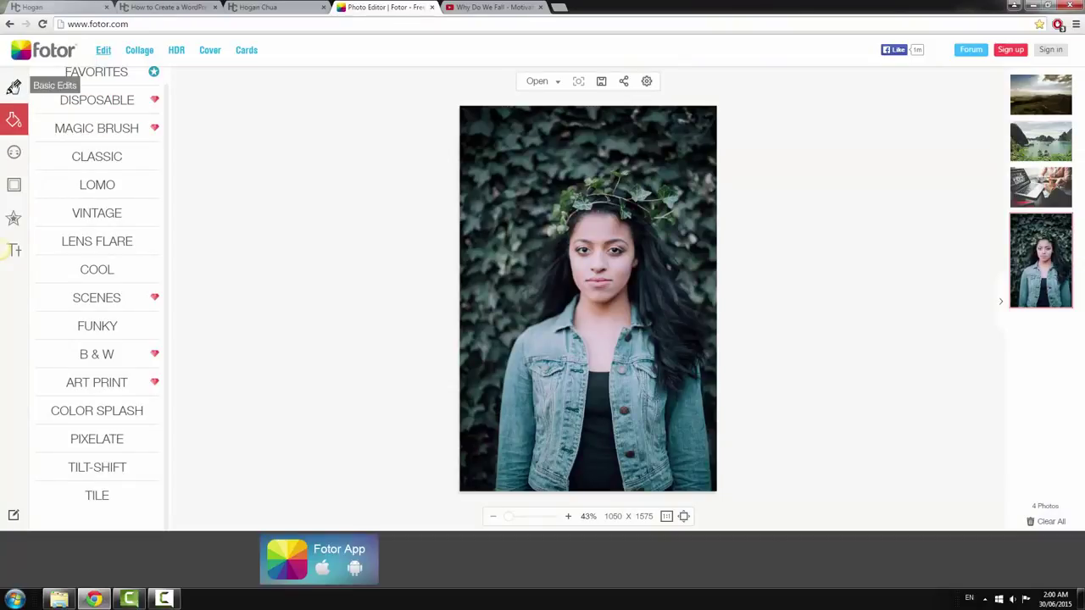
pyautogui.click(14, 87)
# Step: Resize the portrait from 1050 x 1575 to 800 x 1200 pixels, keeping proportions
pyautogui.click(96, 301)
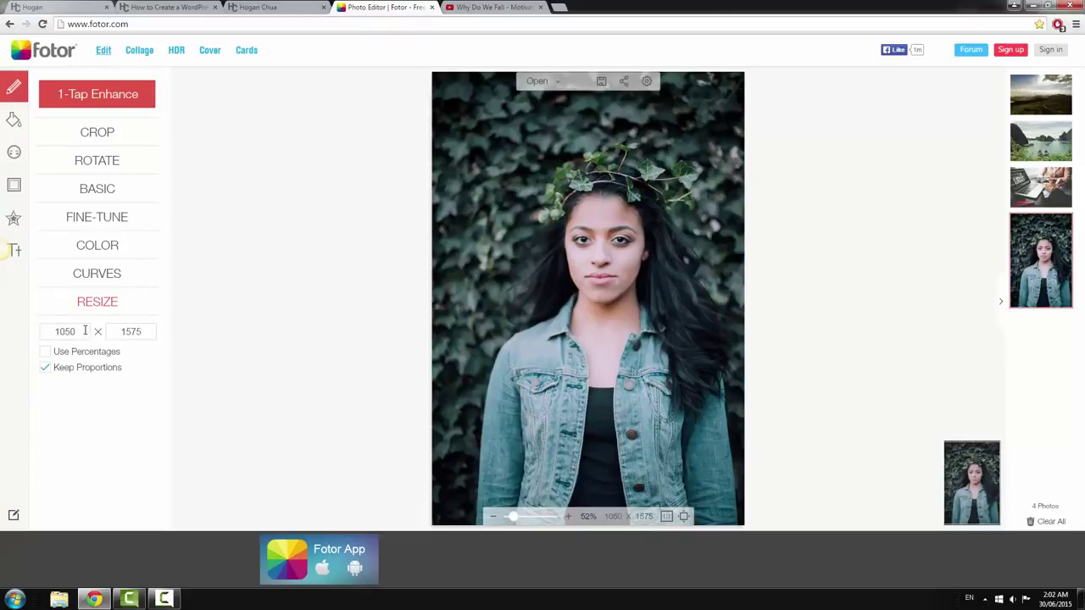
pyautogui.moveTo(85, 331); pyautogui.dragTo(7, 333)
pyautogui.write('800')
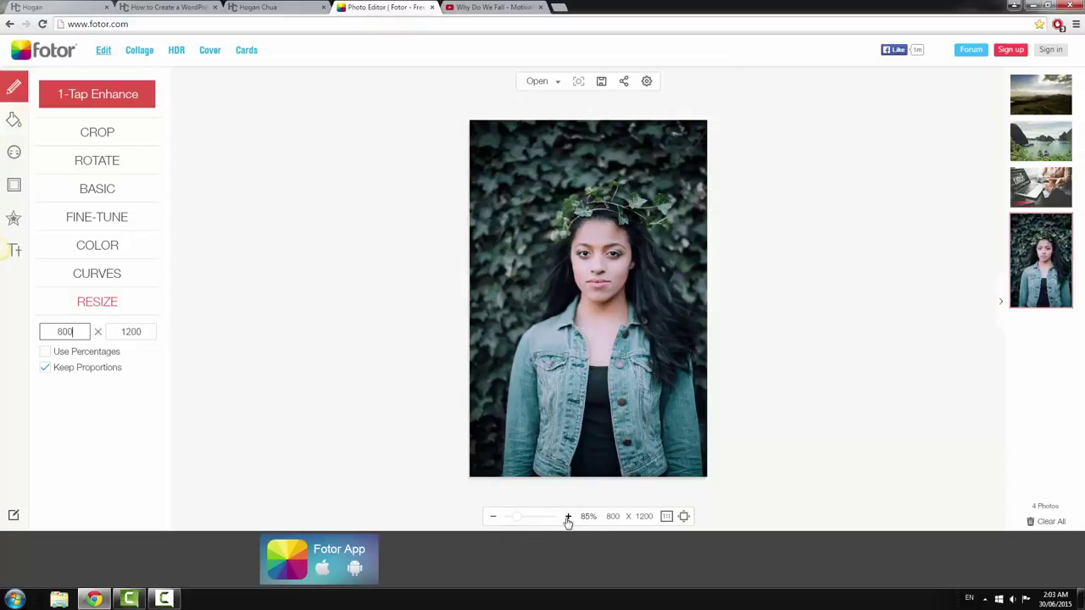
pyautogui.click(569, 517)
pyautogui.click(569, 517)
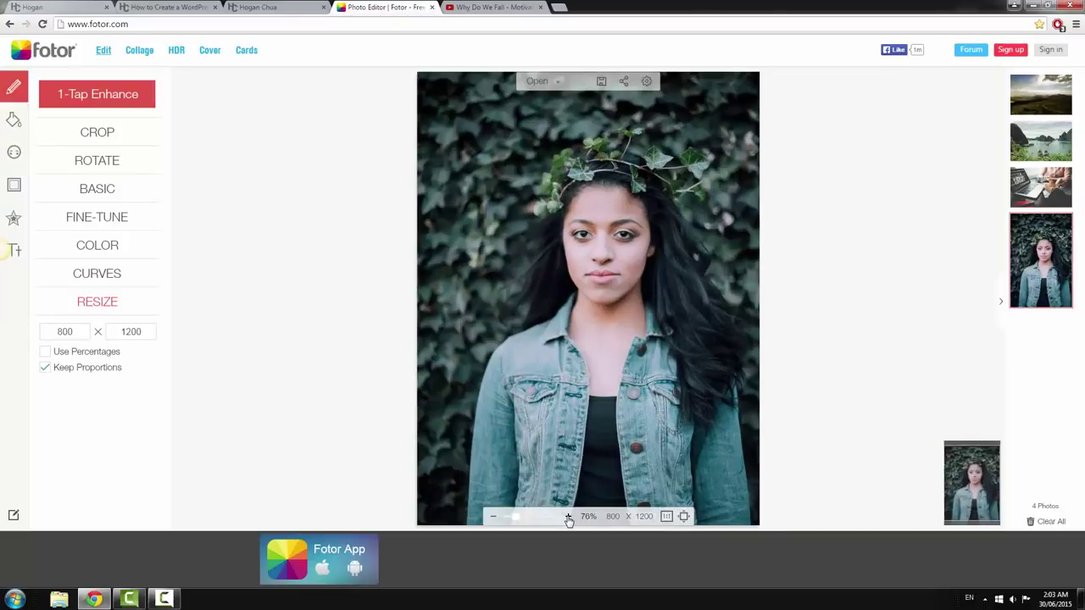
pyautogui.click(569, 517)
pyautogui.click(568, 517)
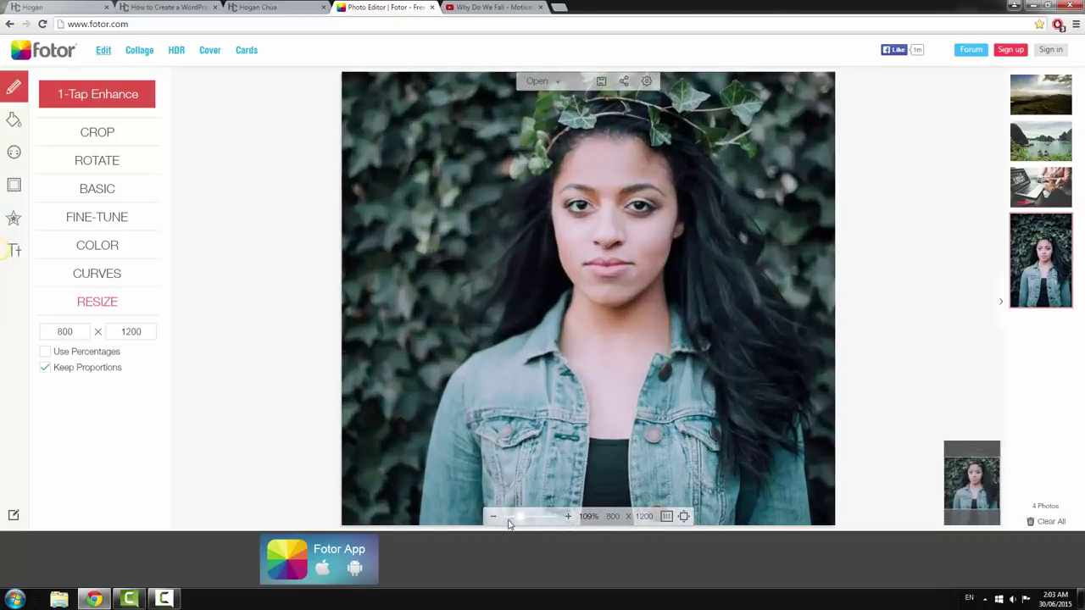
pyautogui.click(495, 519)
pyautogui.click(495, 519)
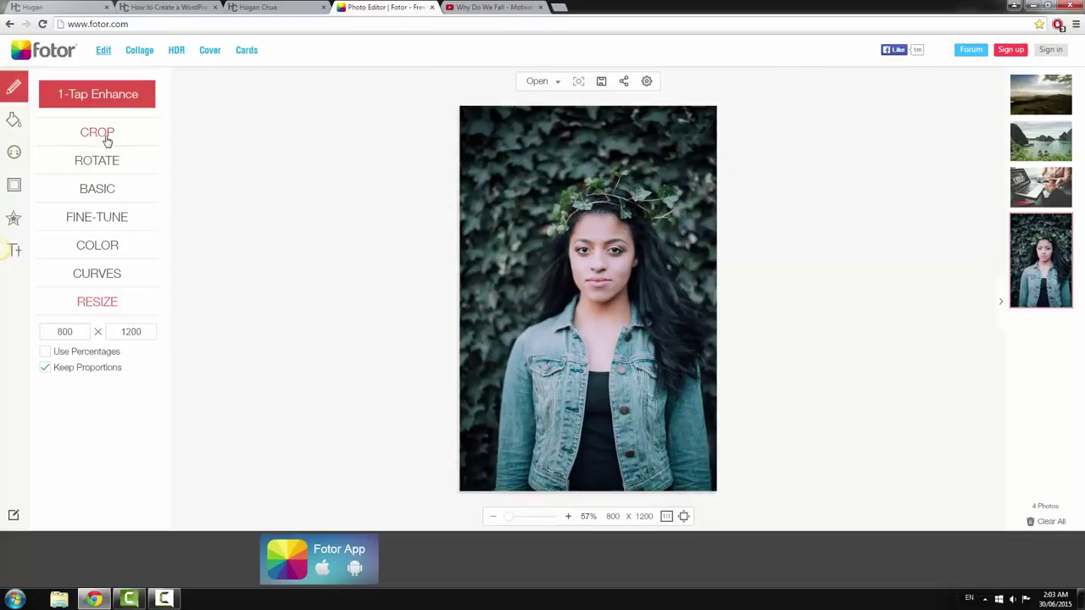
# Step: Crop the portrait to a 500 x 500 square centred on the woman's face
pyautogui.click(105, 141)
pyautogui.doubleClick(74, 189)
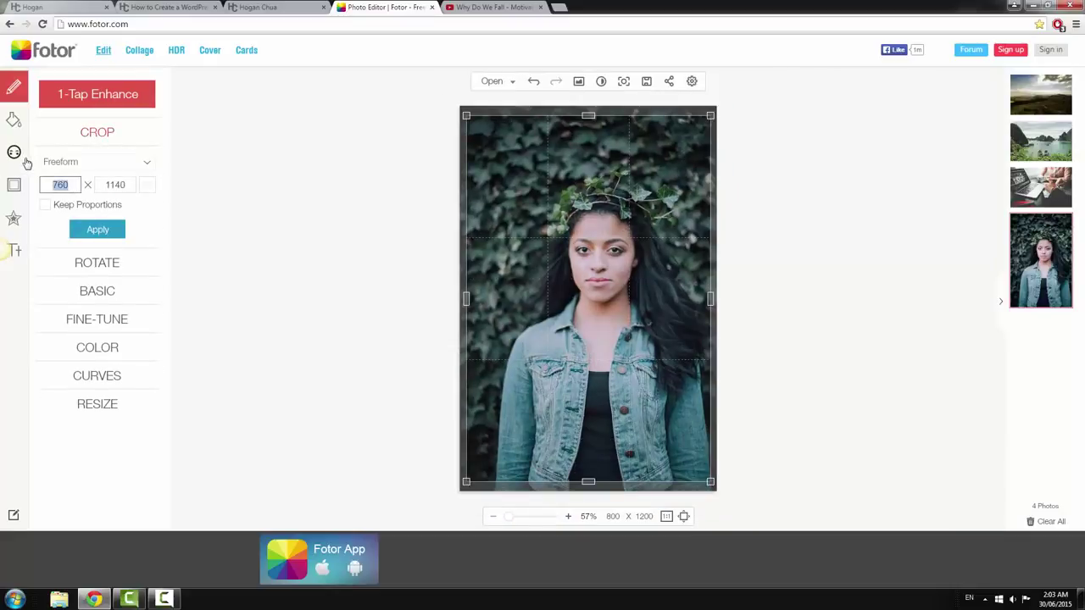
pyautogui.write('500')
pyautogui.press('Tab')
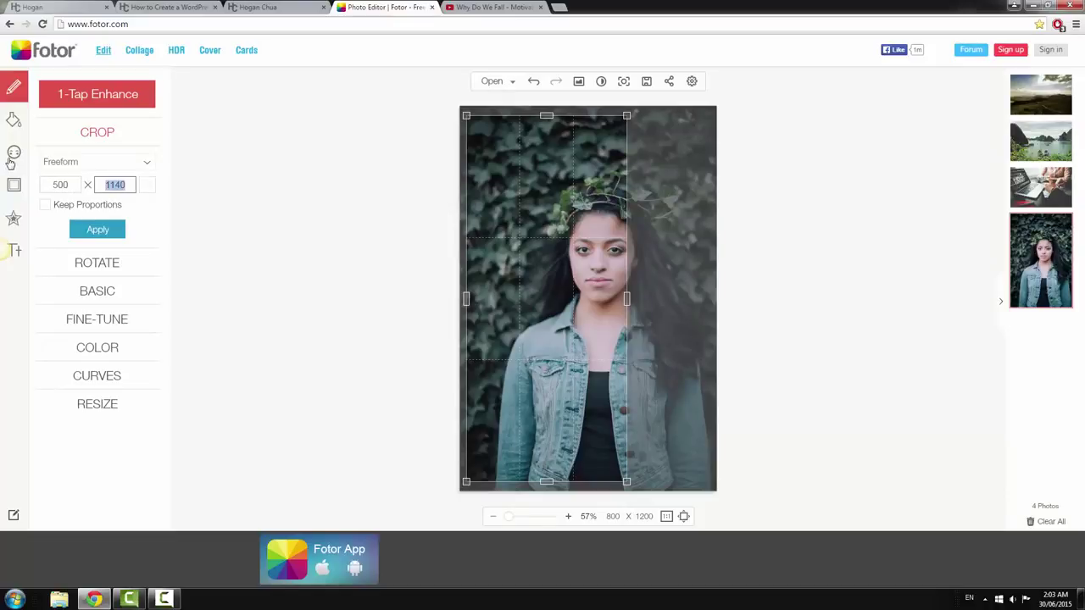
pyautogui.write('500')
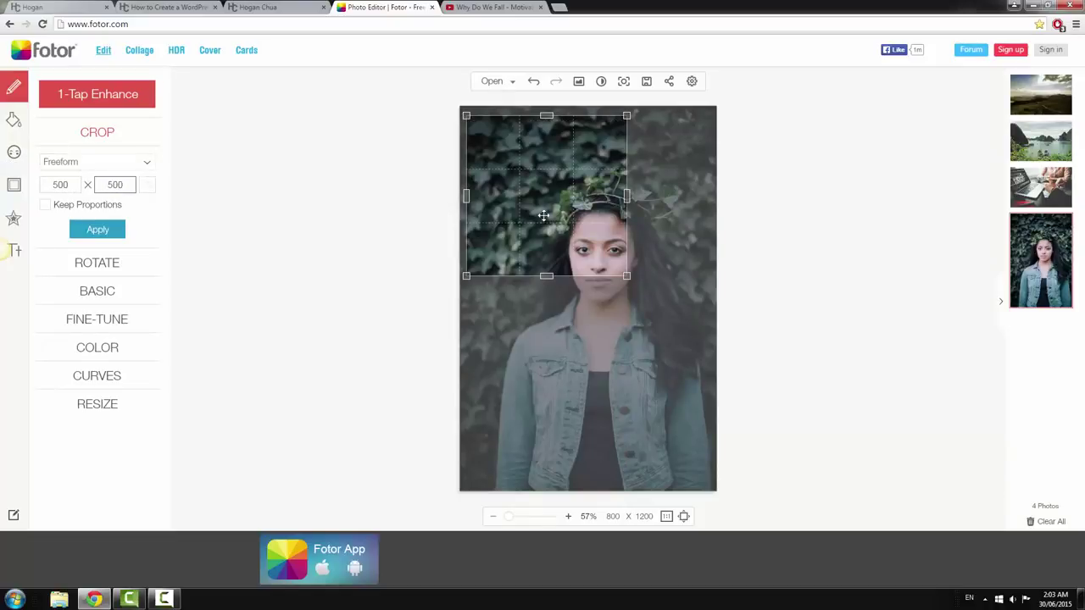
pyautogui.moveTo(546, 211); pyautogui.dragTo(604, 262)
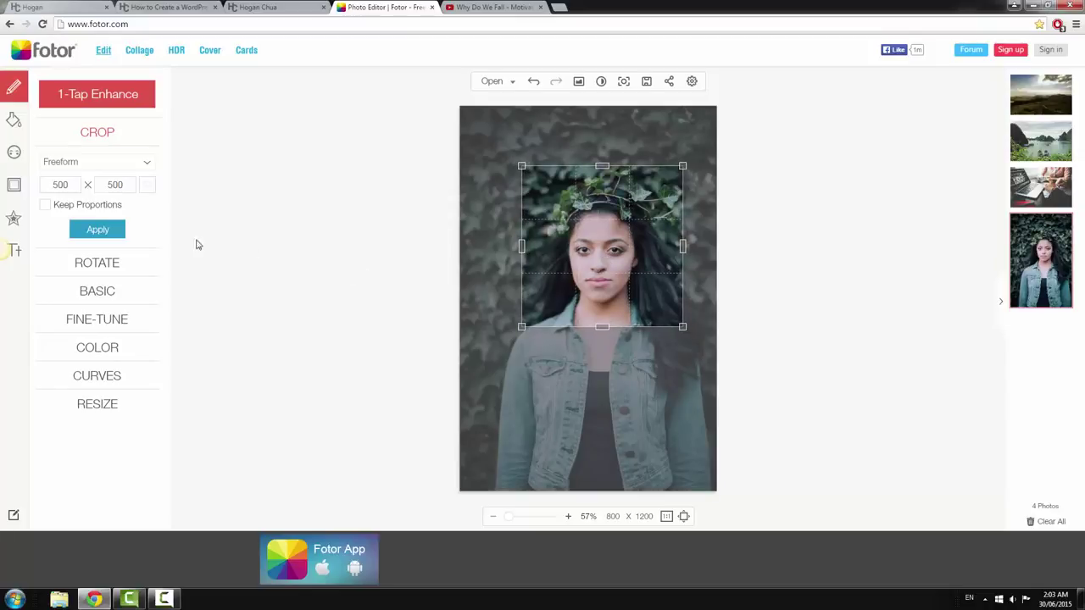
pyautogui.click(98, 234)
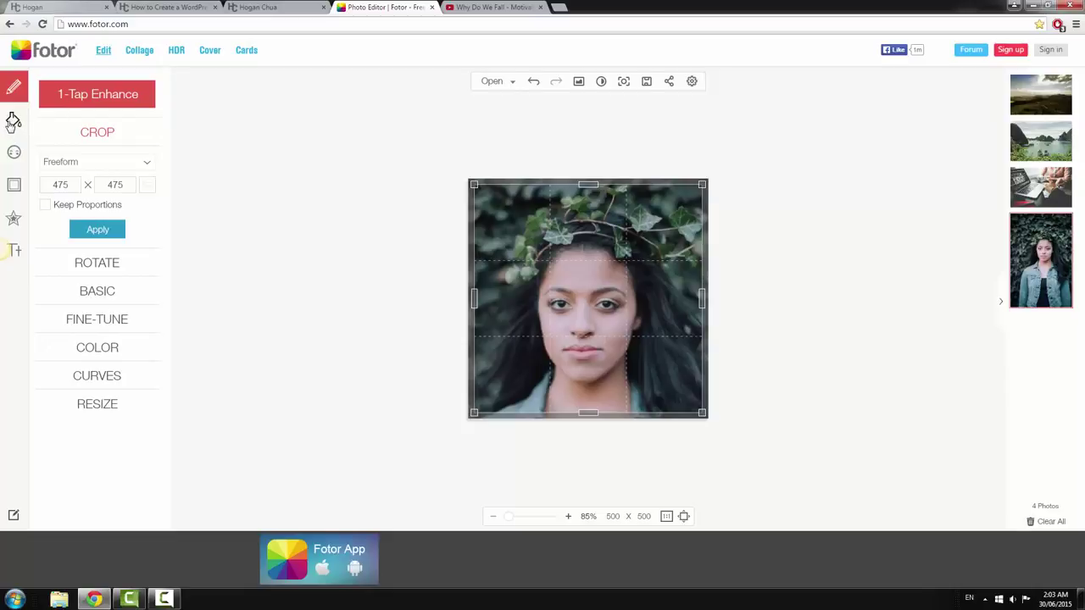
pyautogui.click(13, 122)
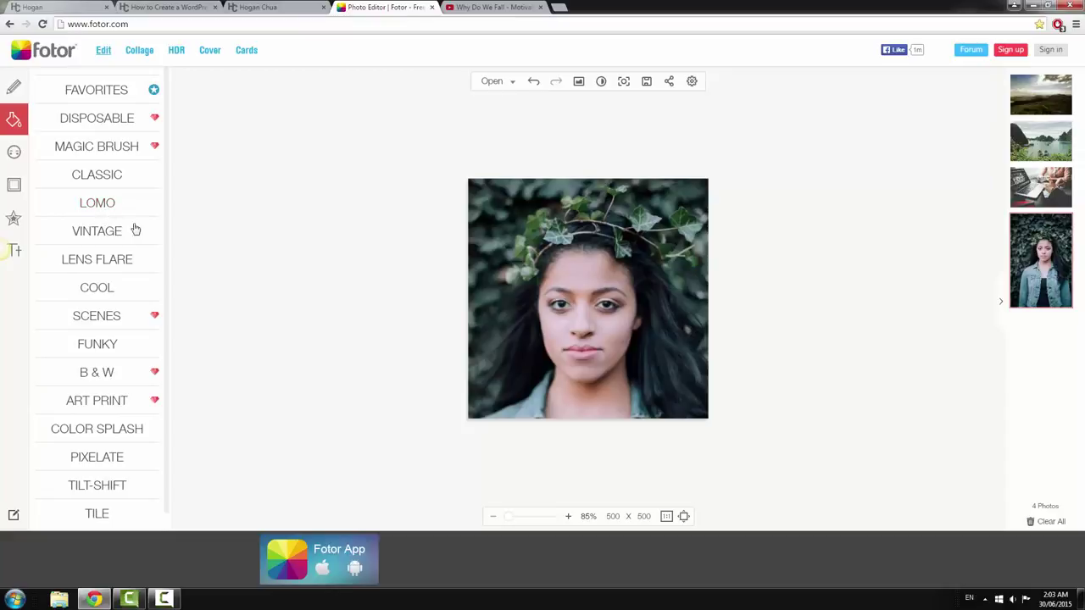
# Step: Apply the Lomo Soft Glow effect to the square portrait
pyautogui.click(98, 206)
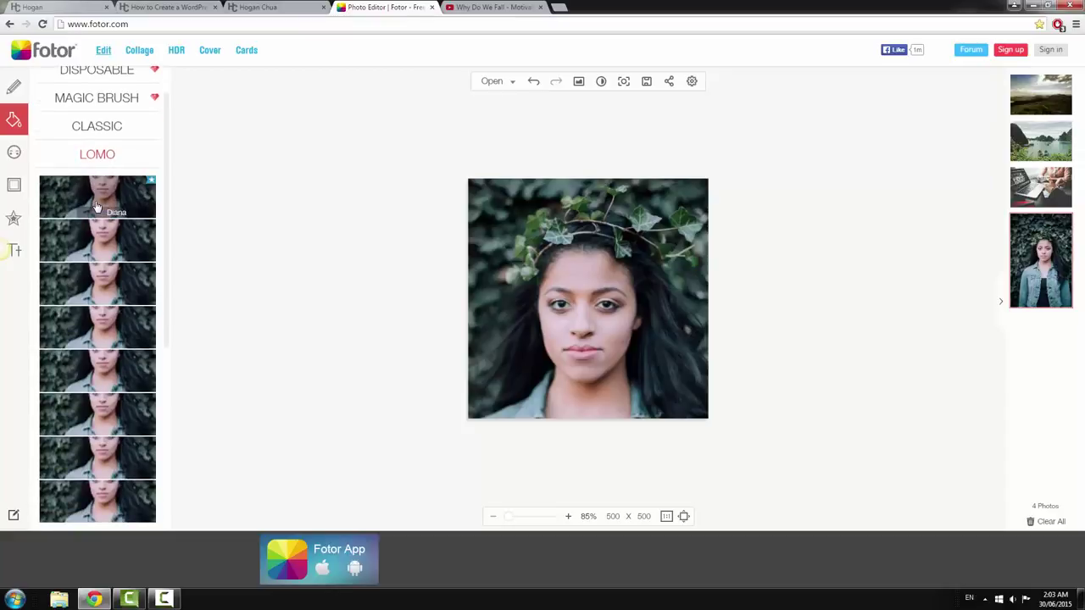
pyautogui.click(104, 244)
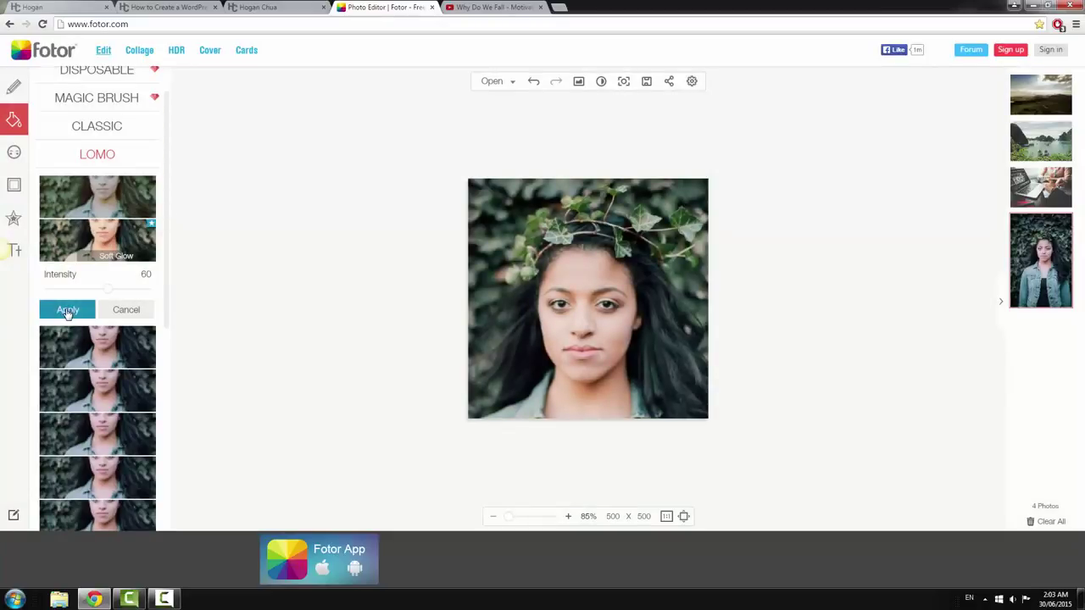
pyautogui.click(68, 310)
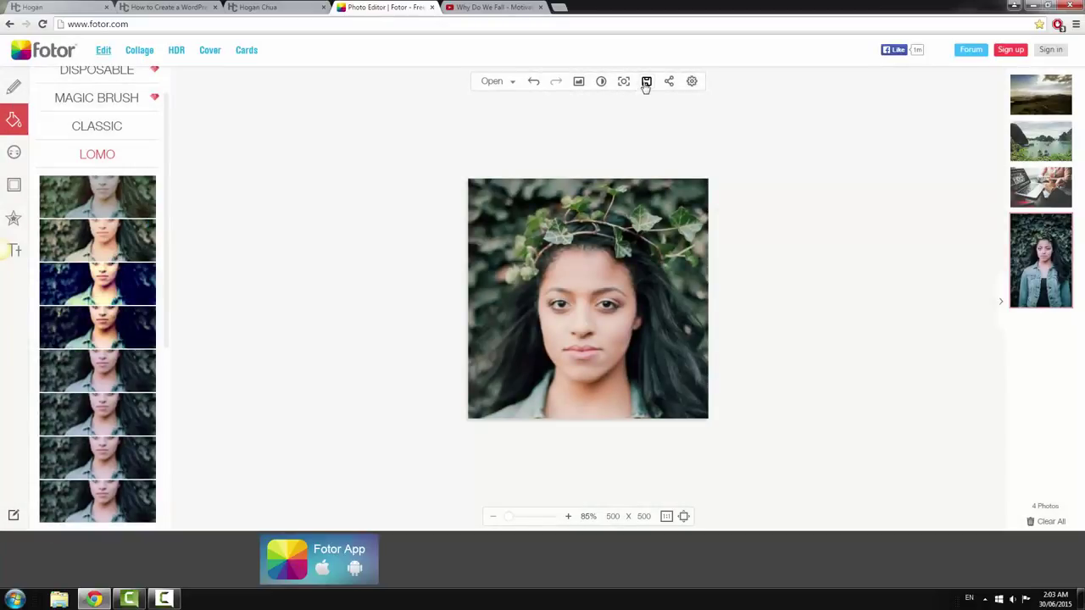
# Step: Save the photo to the computer as 'DIY - Testimonial Girl 1 Done'
pyautogui.click(646, 81)
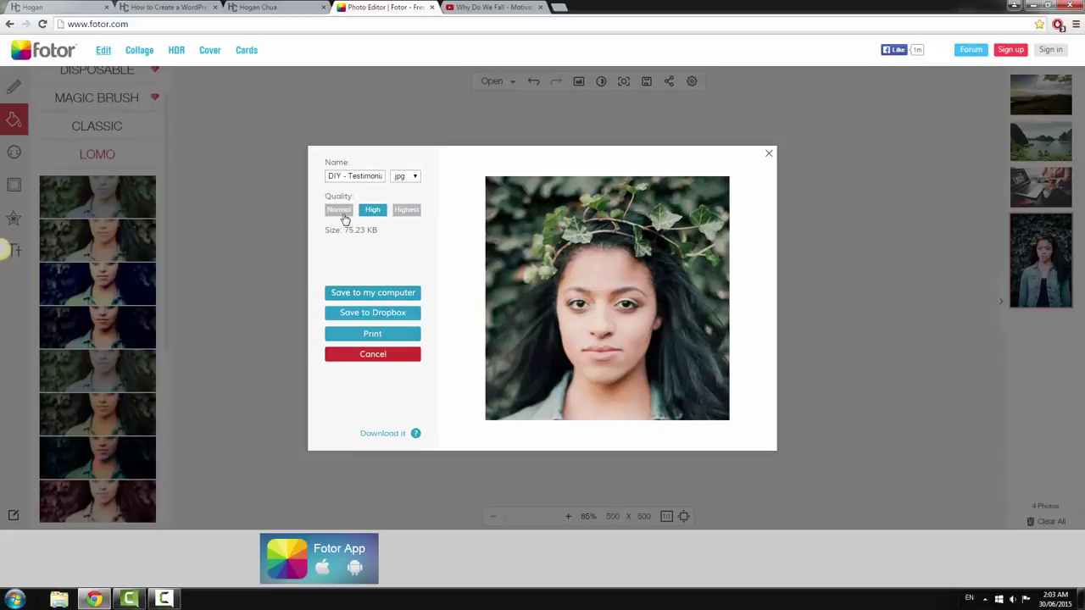
pyautogui.click(363, 296)
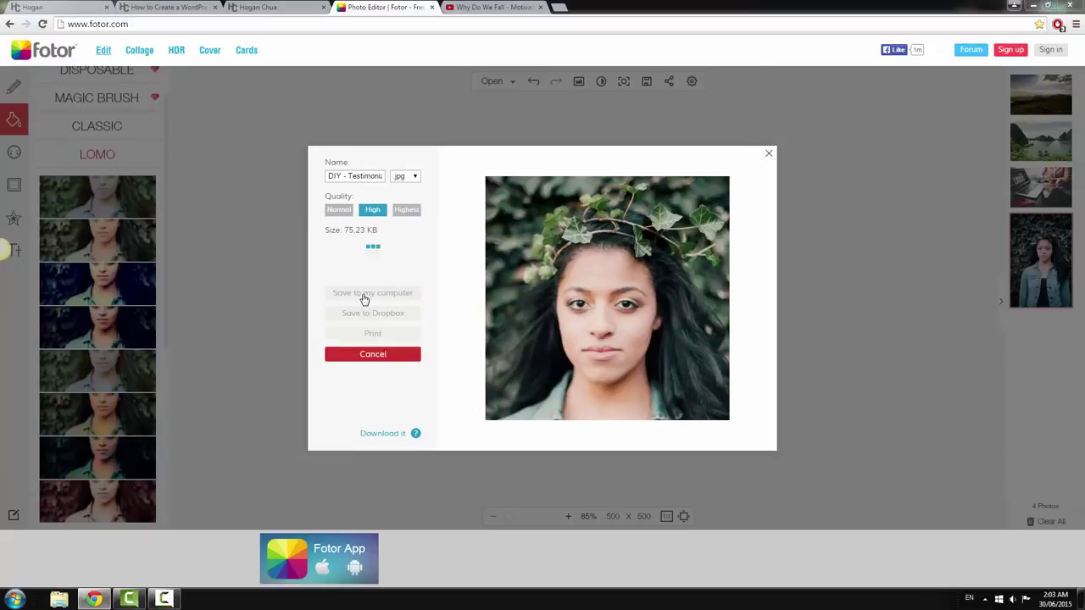
pyautogui.click(177, 482)
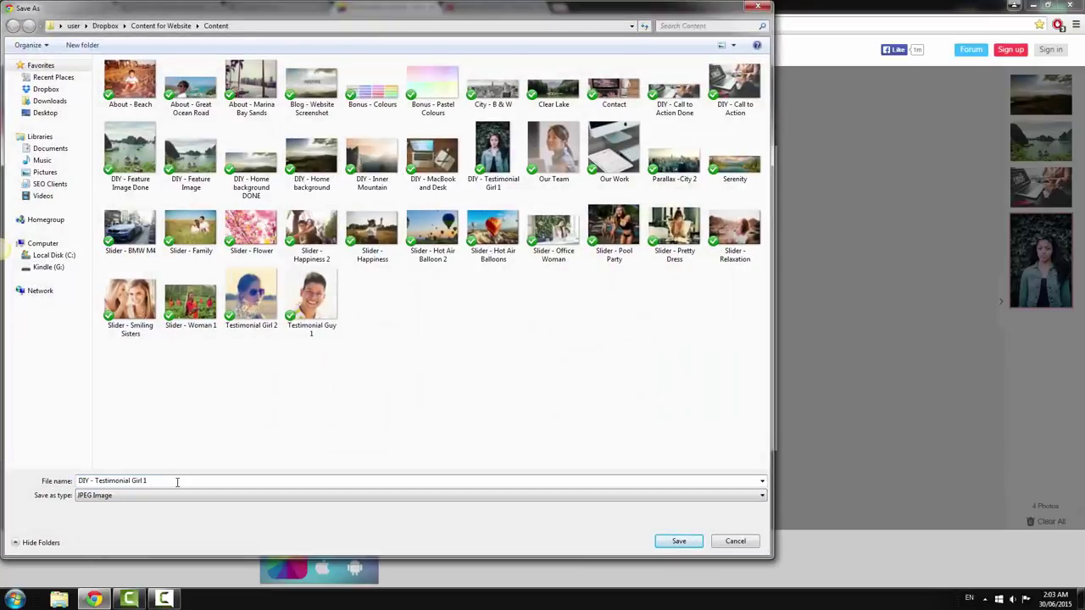
pyautogui.click(679, 541)
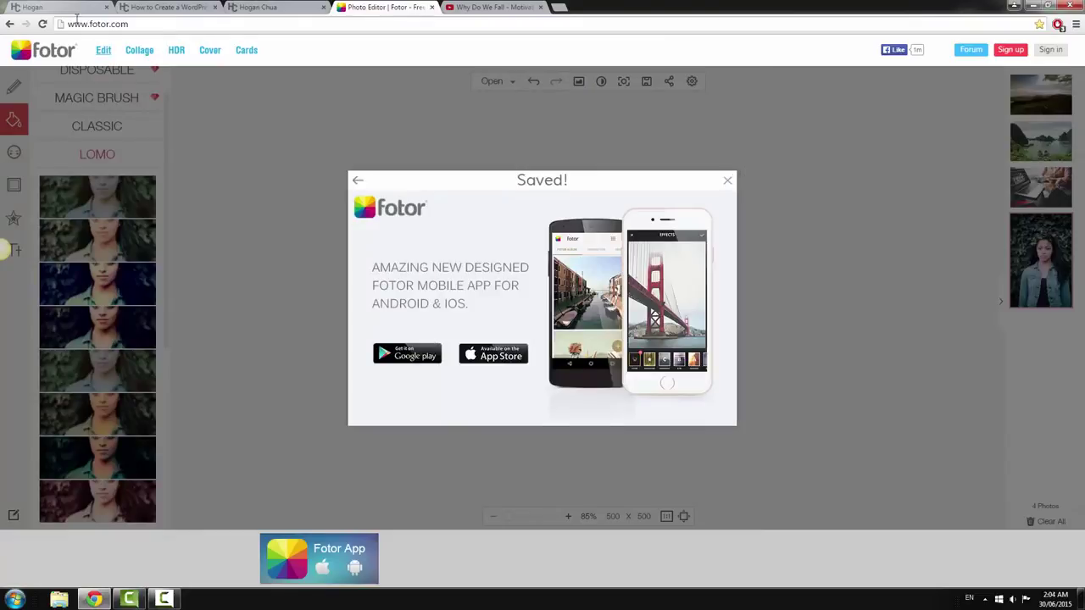
pyautogui.click(48, 6)
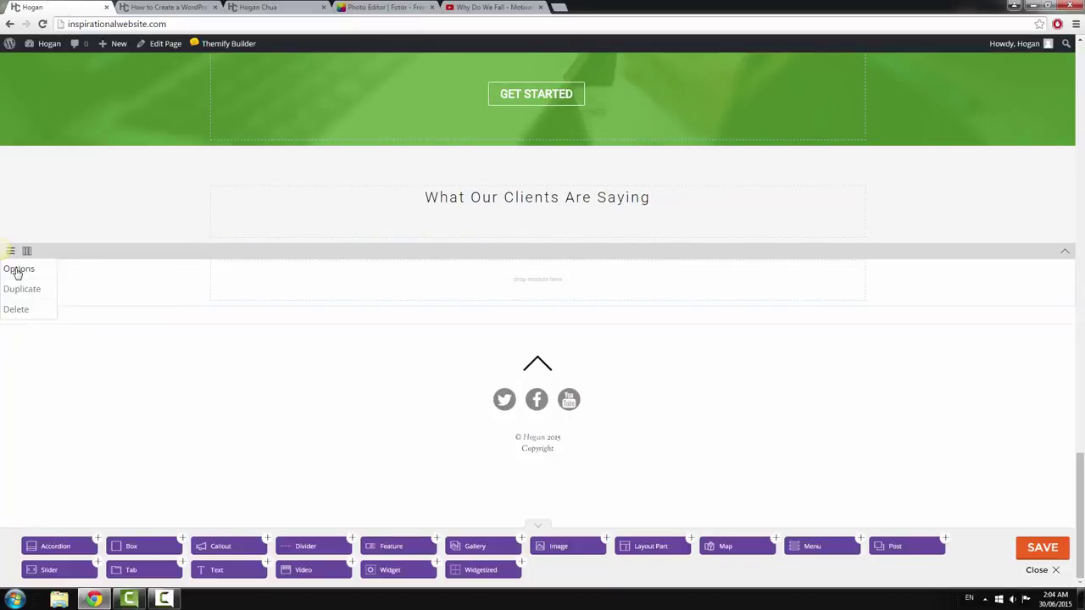
# Step: Set the empty row's background colour to f6f6f6 and top padding to 40px, and save
pyautogui.click(16, 267)
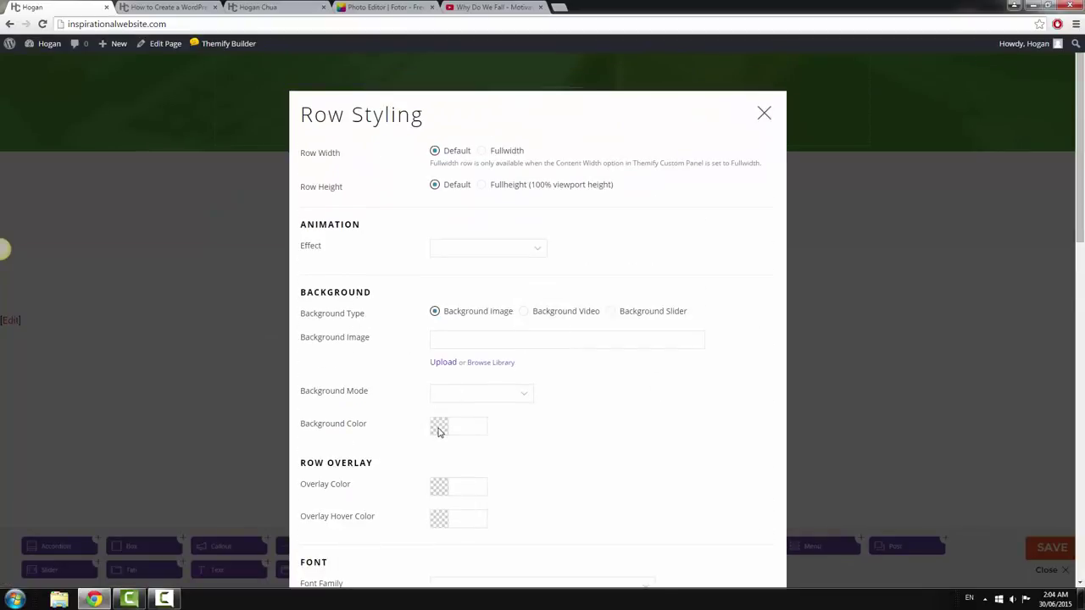
pyautogui.click(467, 428)
pyautogui.write('f6f6f6')
pyautogui.scroll(-2, 570, 458)
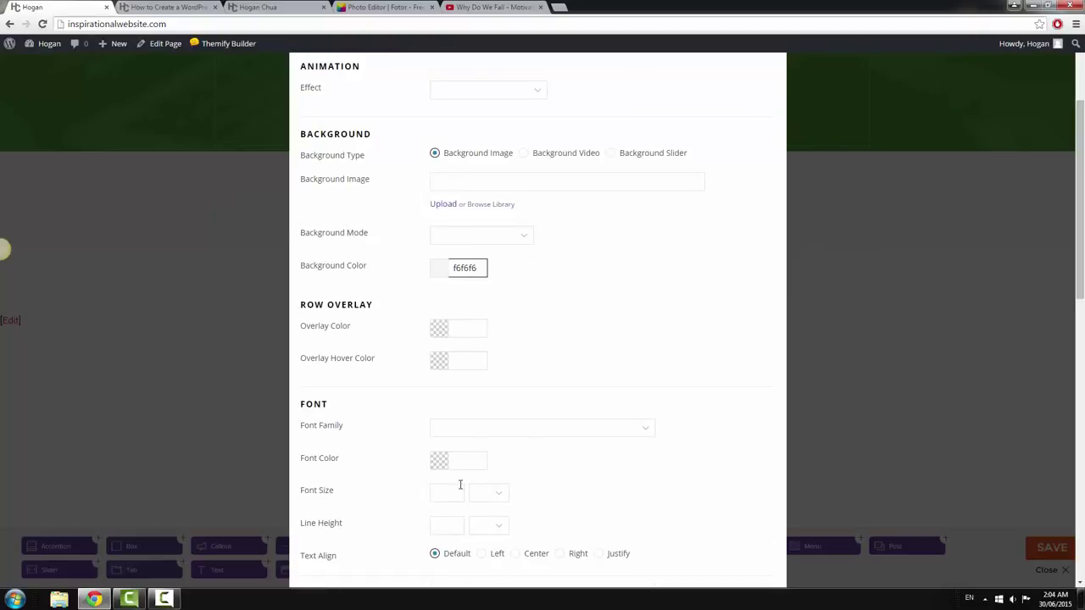
pyautogui.scroll(-2, 468, 462)
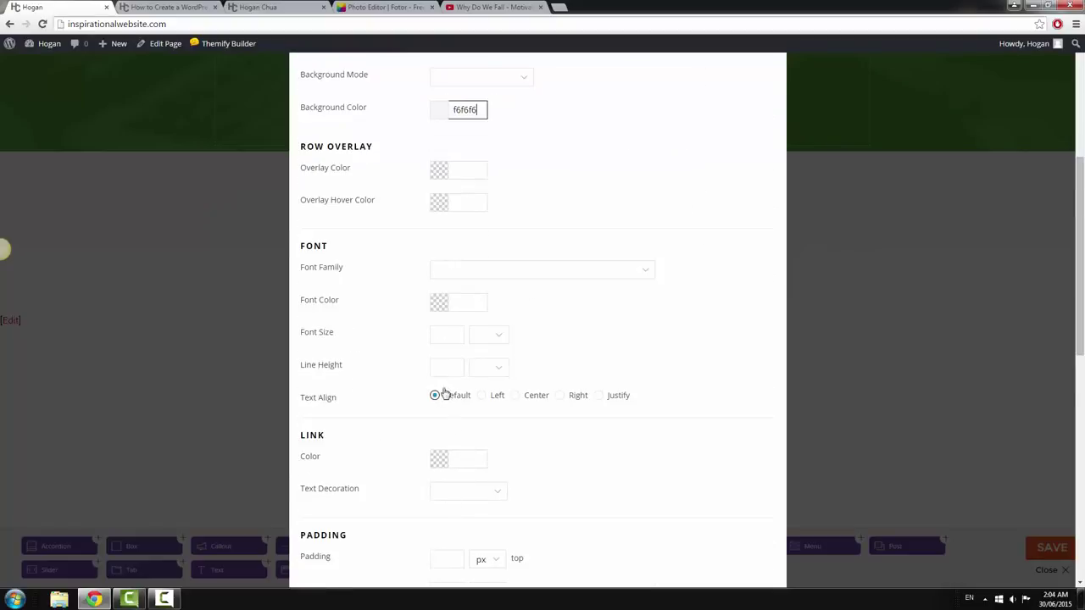
pyautogui.scroll(-1, 438, 421)
pyautogui.click(441, 451)
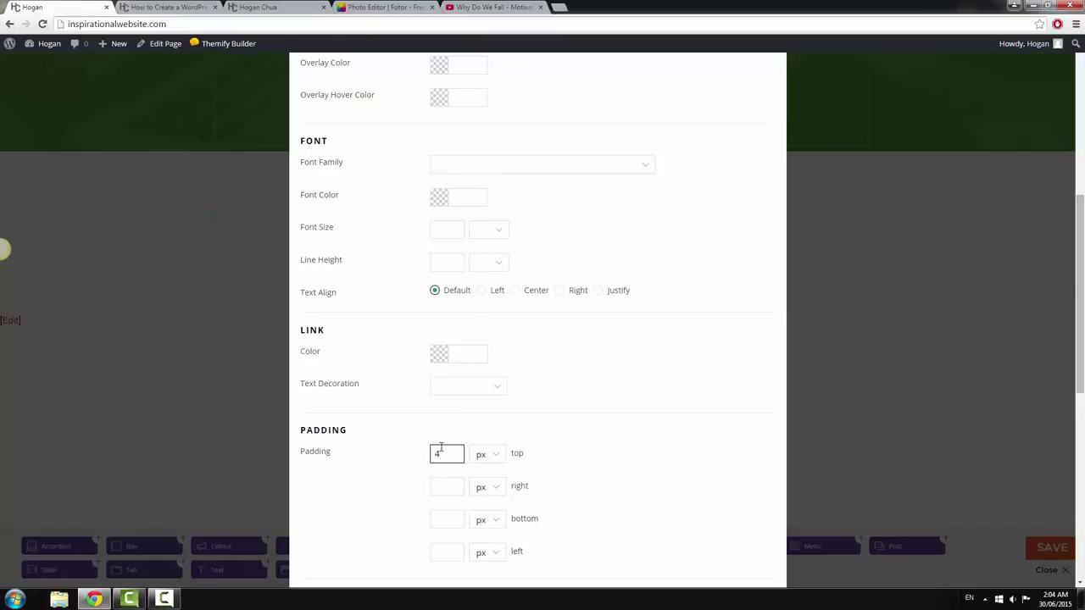
pyautogui.scroll(-2, 585, 488)
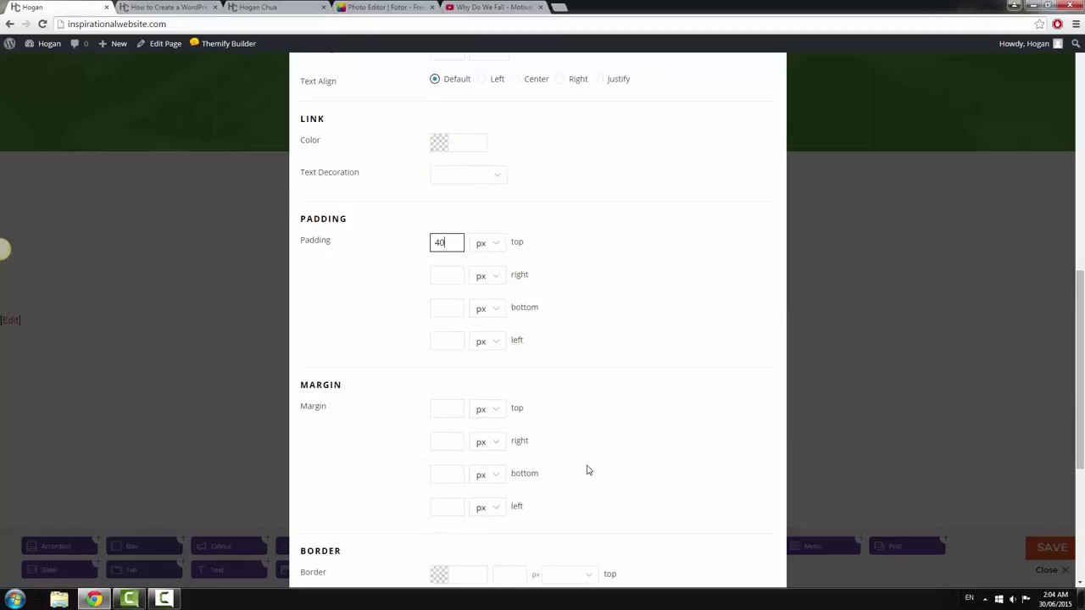
pyautogui.scroll(-4, 586, 465)
pyautogui.click(743, 565)
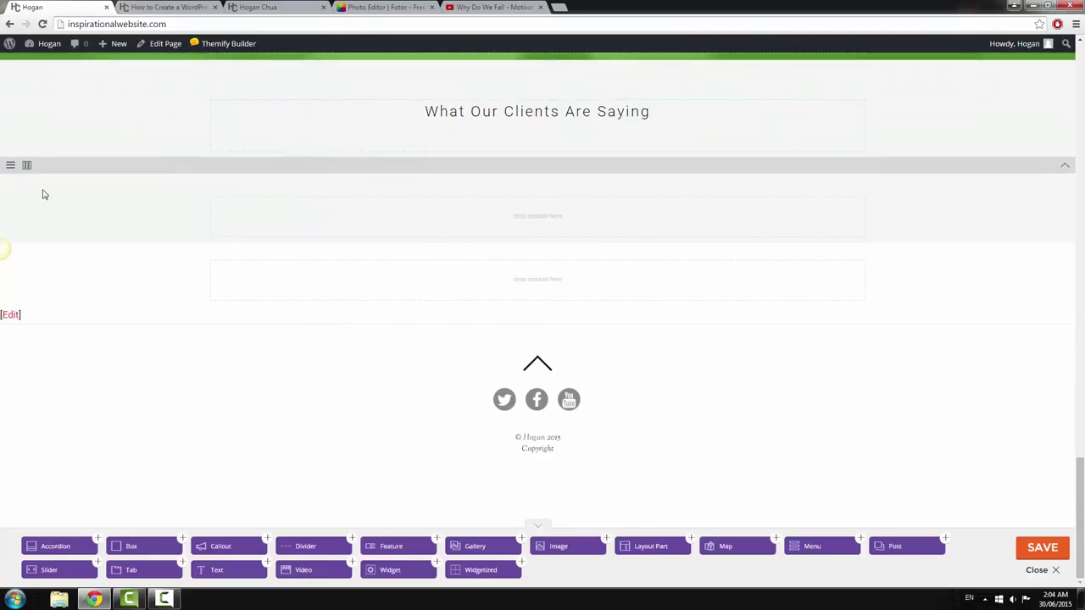
# Step: Choose the three-column grid for the row, checking the reference site's testimonials layout
pyautogui.moveTo(26, 166)
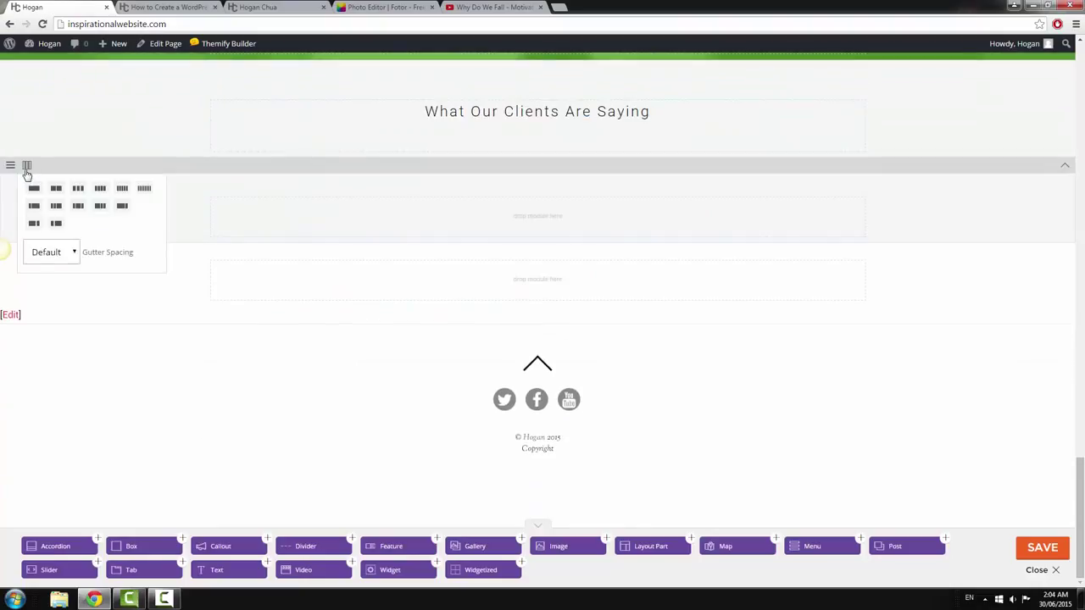
pyautogui.click(76, 191)
pyautogui.click(258, 7)
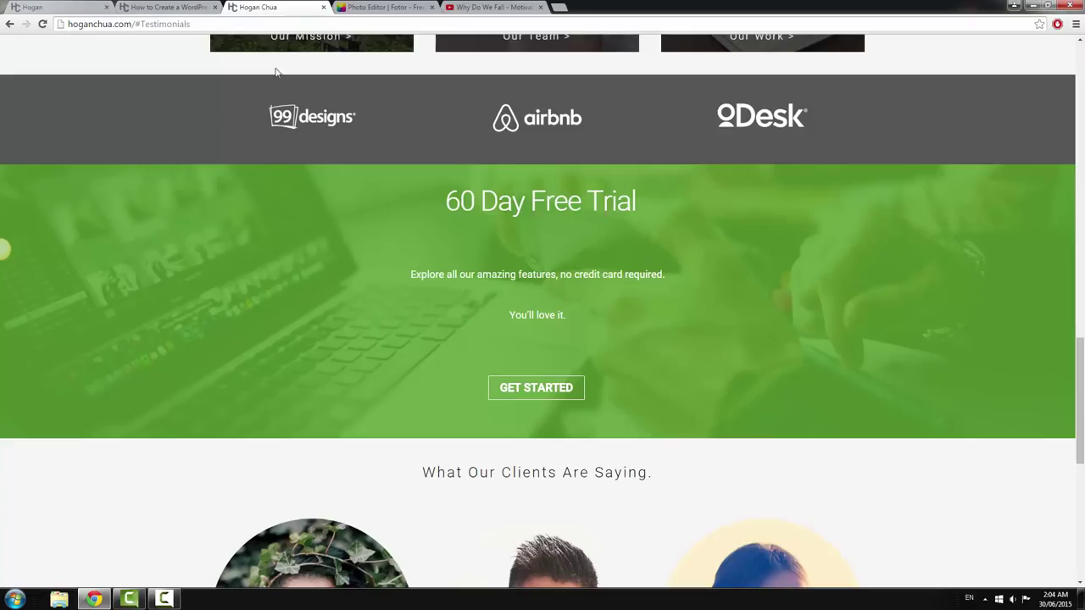
pyautogui.scroll(-4, 334, 376)
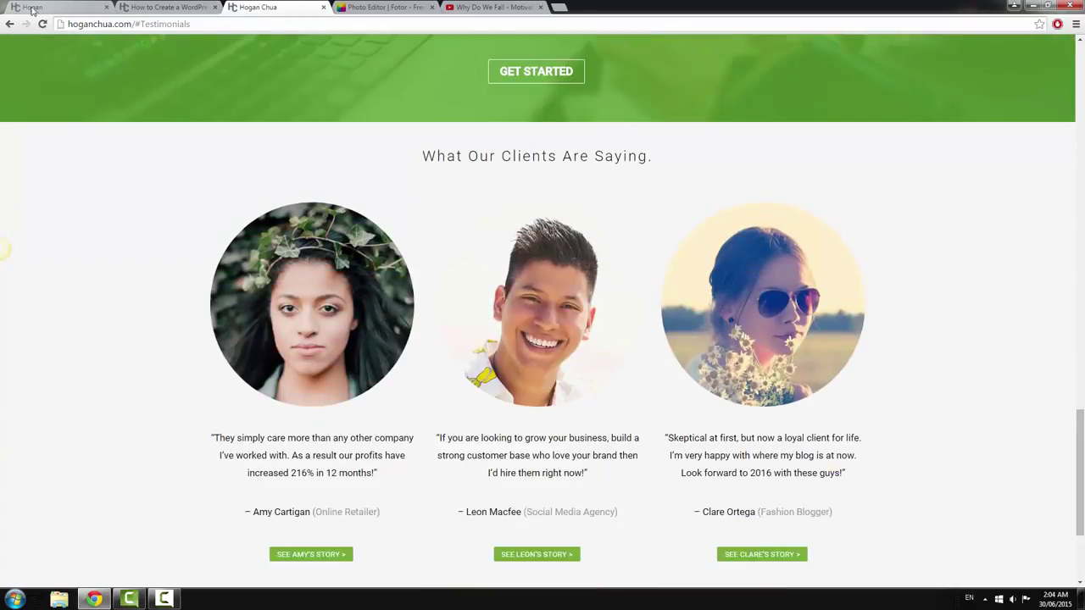
pyautogui.click(31, 7)
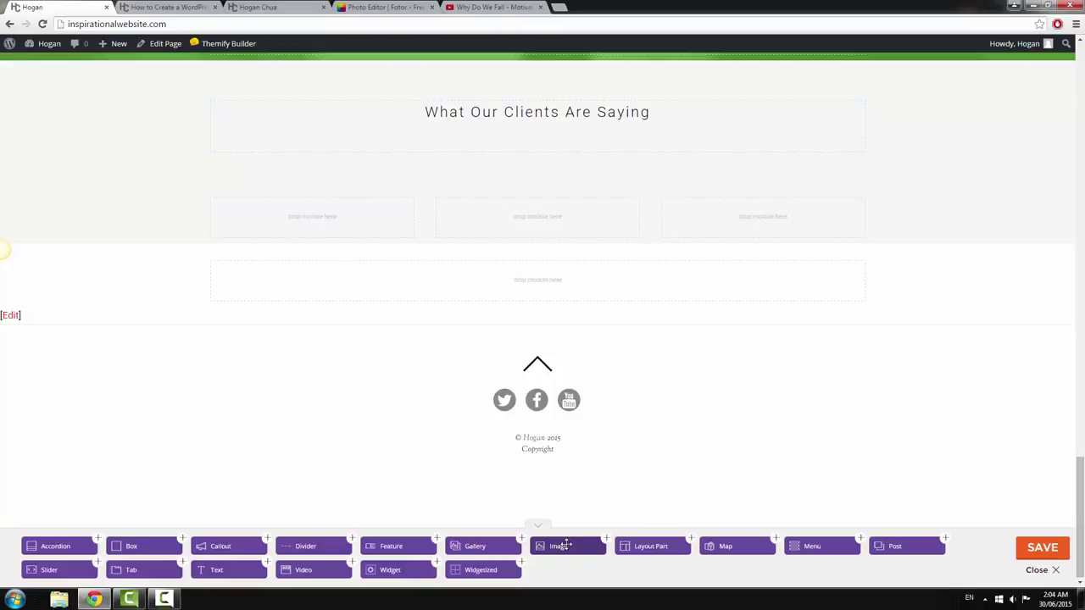
# Step: Drop an Image module into the first column and upload 'DIY - Testimonial Girl 1 Done' as its image
pyautogui.moveTo(565, 546); pyautogui.dragTo(331, 222)
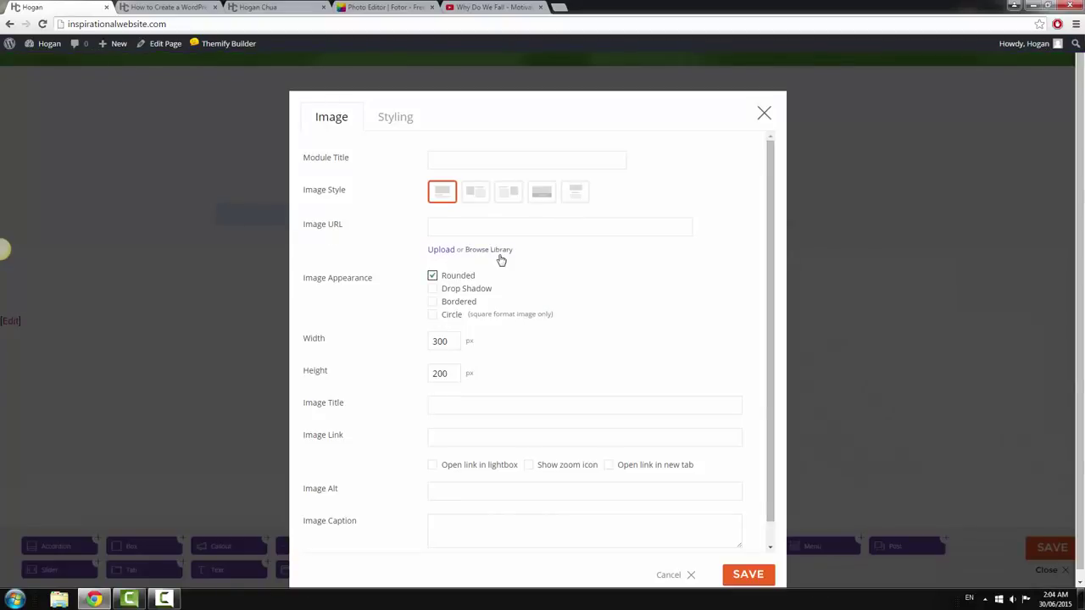
pyautogui.click(496, 251)
pyautogui.click(53, 92)
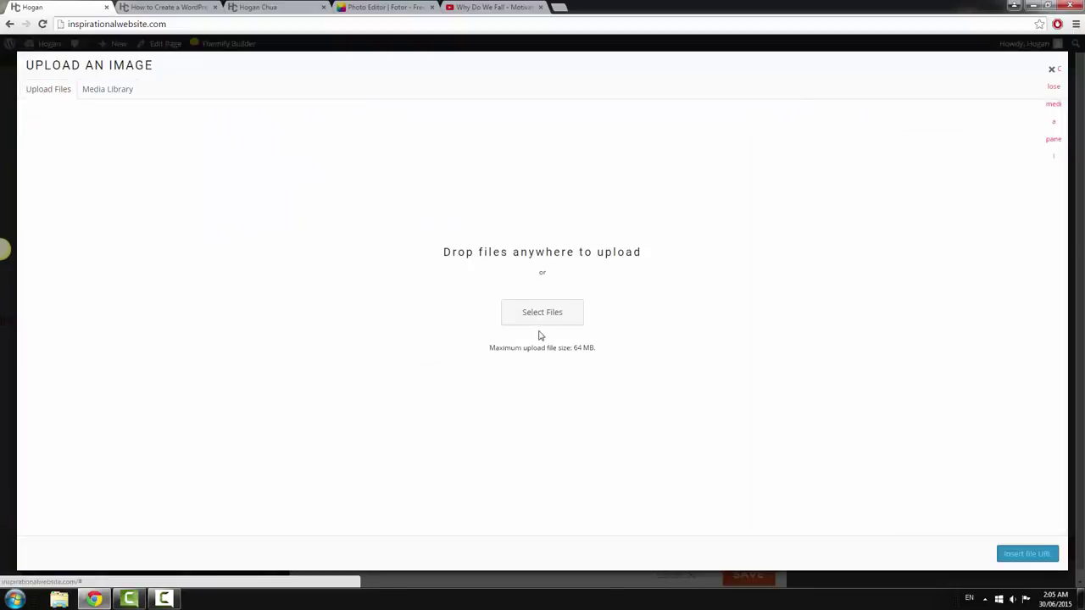
pyautogui.click(540, 311)
pyautogui.click(678, 169)
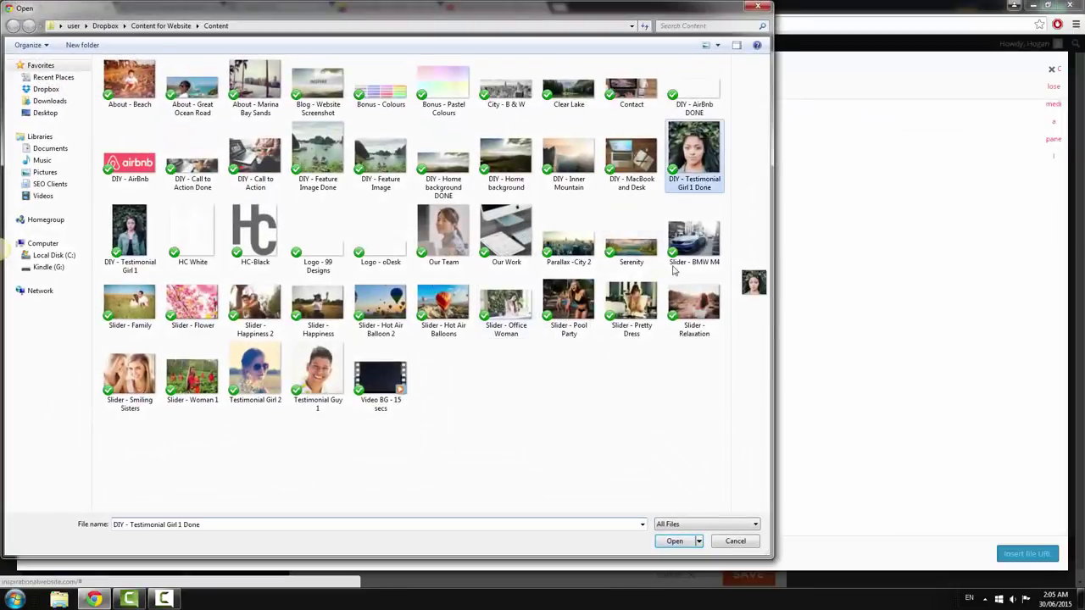
pyautogui.click(675, 541)
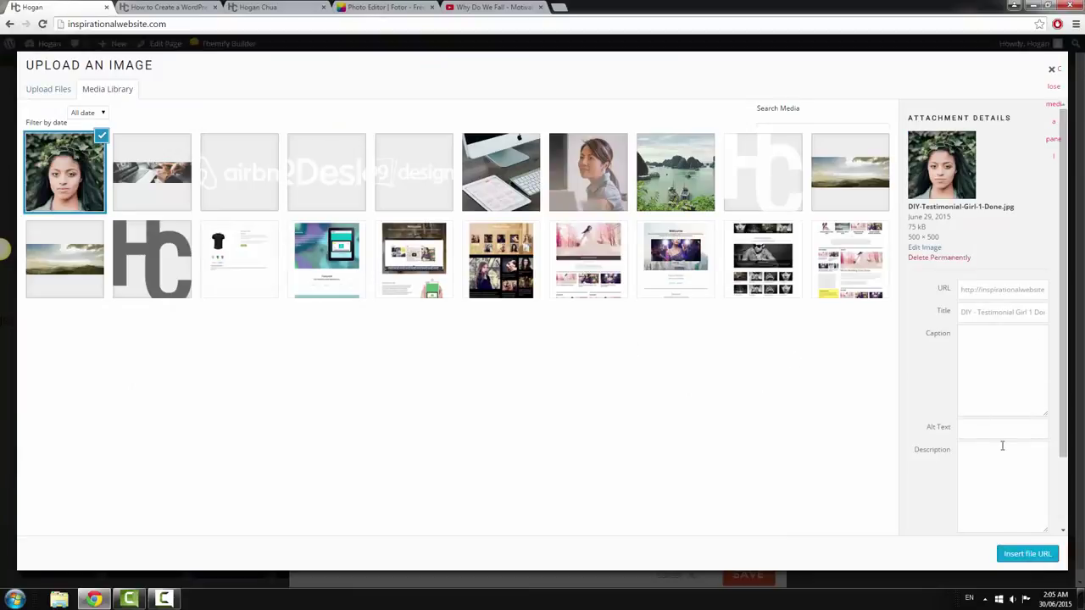
pyautogui.scroll(-1, 1056, 492)
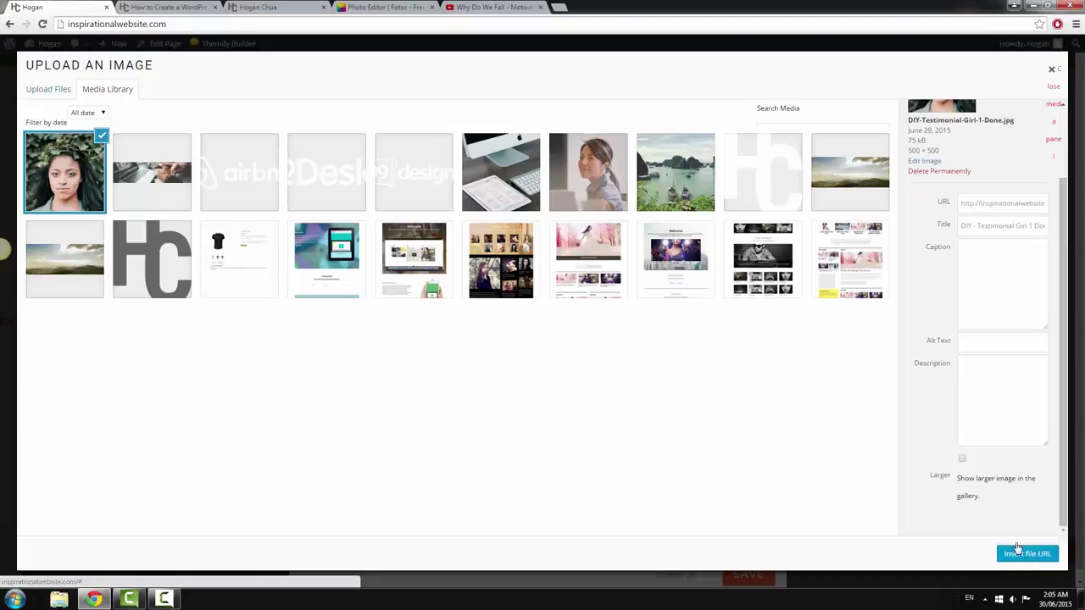
pyautogui.click(1029, 555)
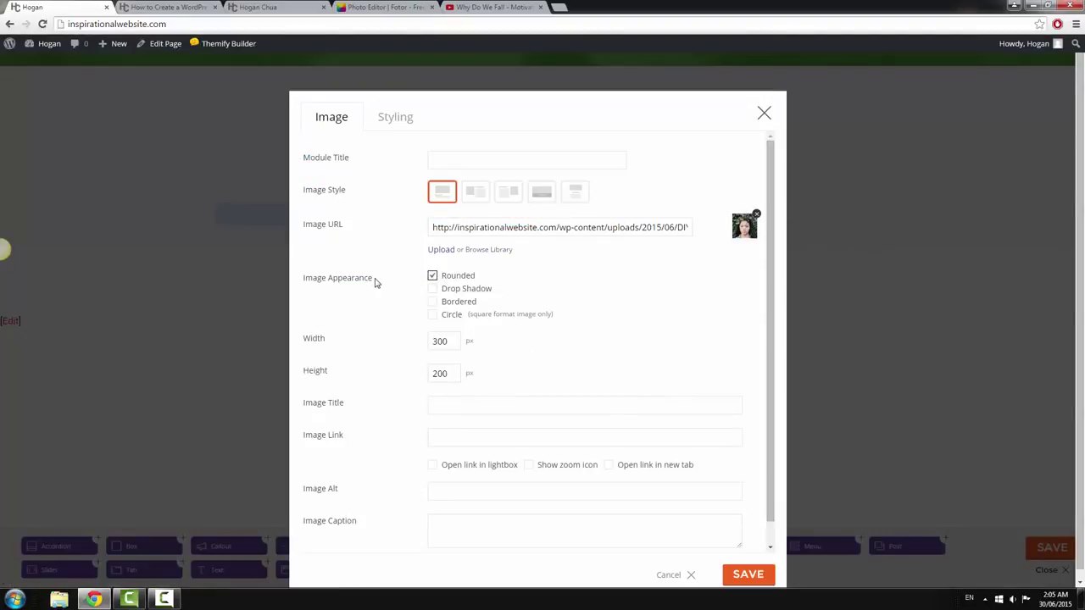
# Step: Make the image a circle and clear its fixed width and height values
pyautogui.moveTo(377, 283); pyautogui.dragTo(297, 279)
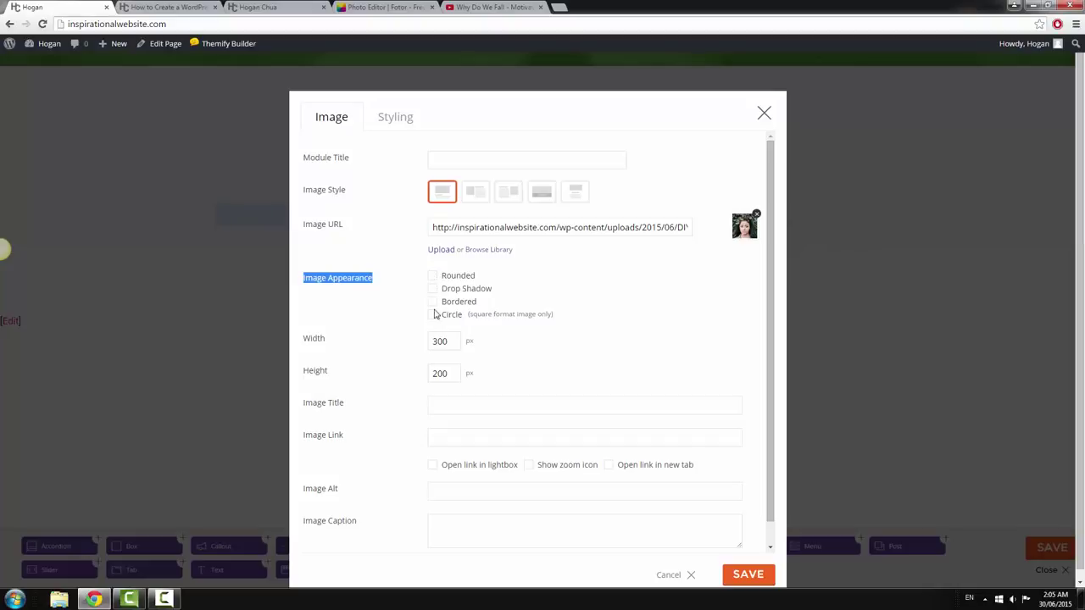
pyautogui.doubleClick(430, 346)
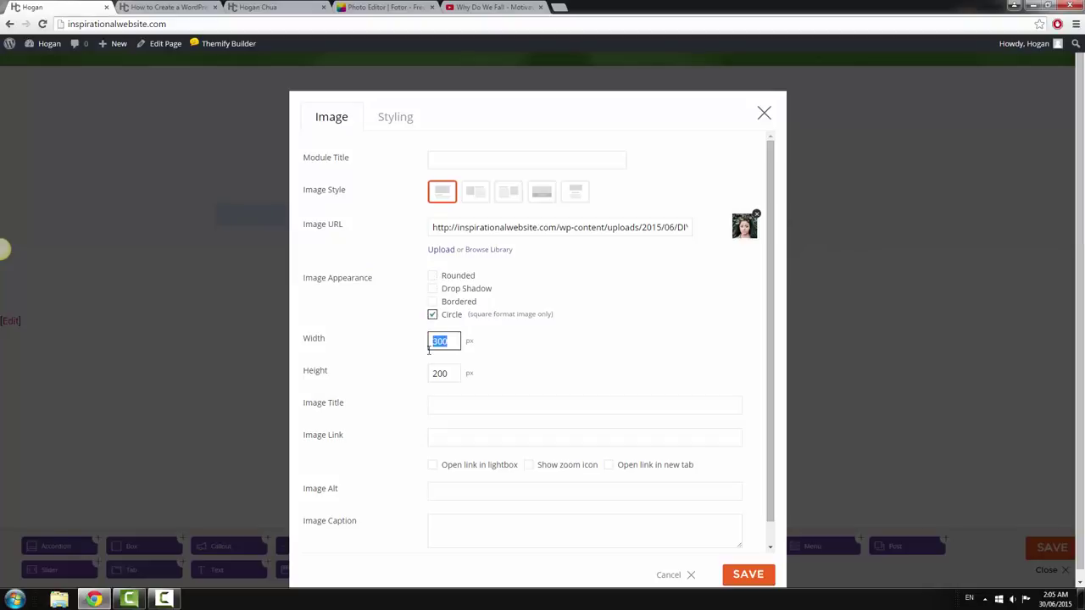
pyautogui.press('BackSpace')
pyautogui.doubleClick(450, 374)
pyautogui.press('BackSpace')
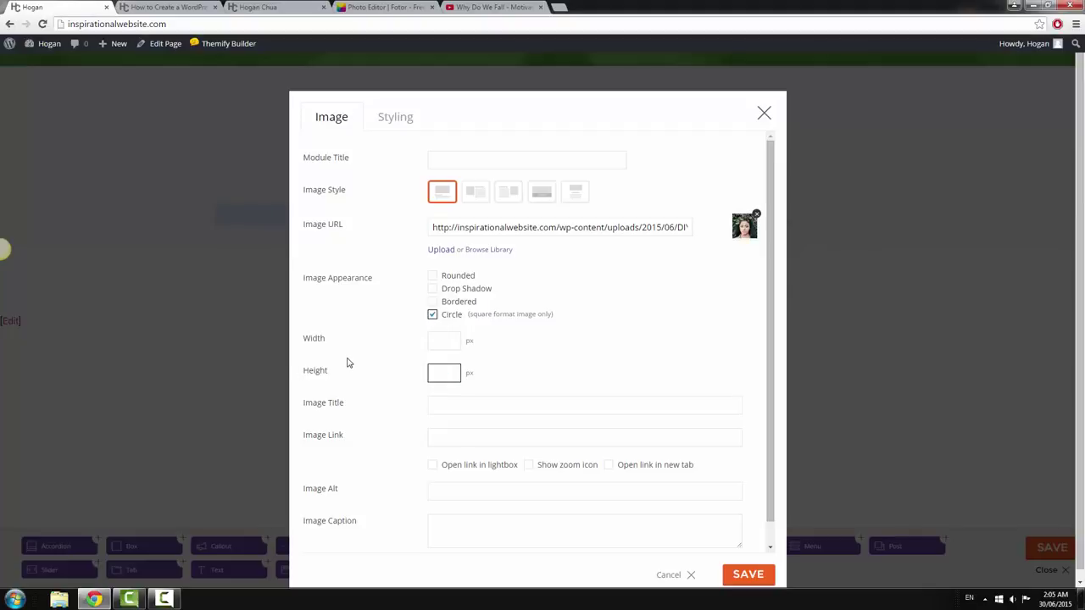
# Step: Give the image a fadeIn animation effect and save the module
pyautogui.click(400, 134)
pyautogui.click(487, 187)
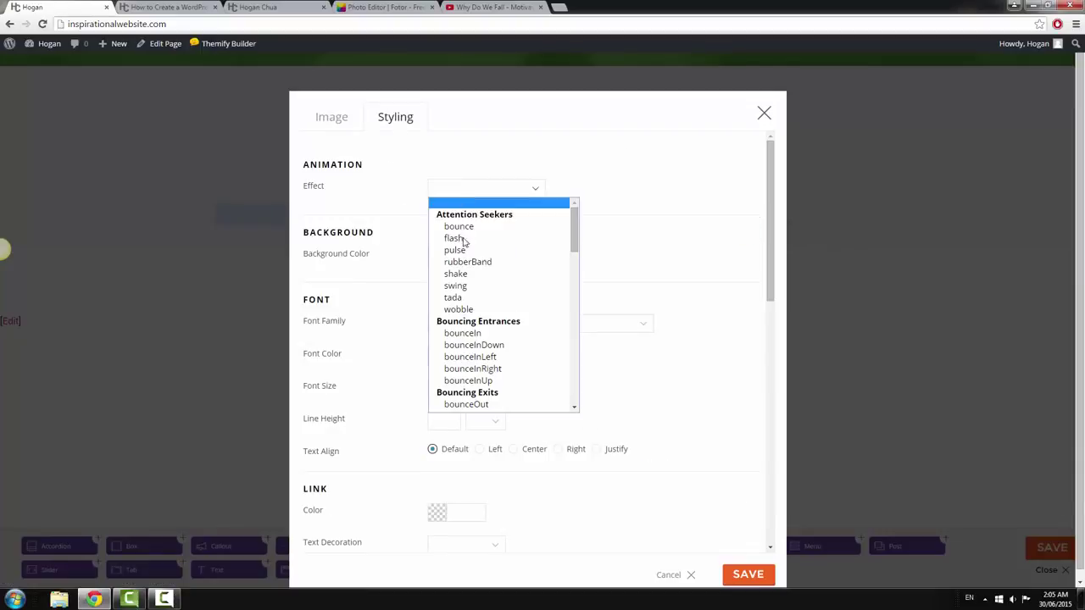
pyautogui.scroll(-5, 501, 293)
pyautogui.scroll(5, 487, 339)
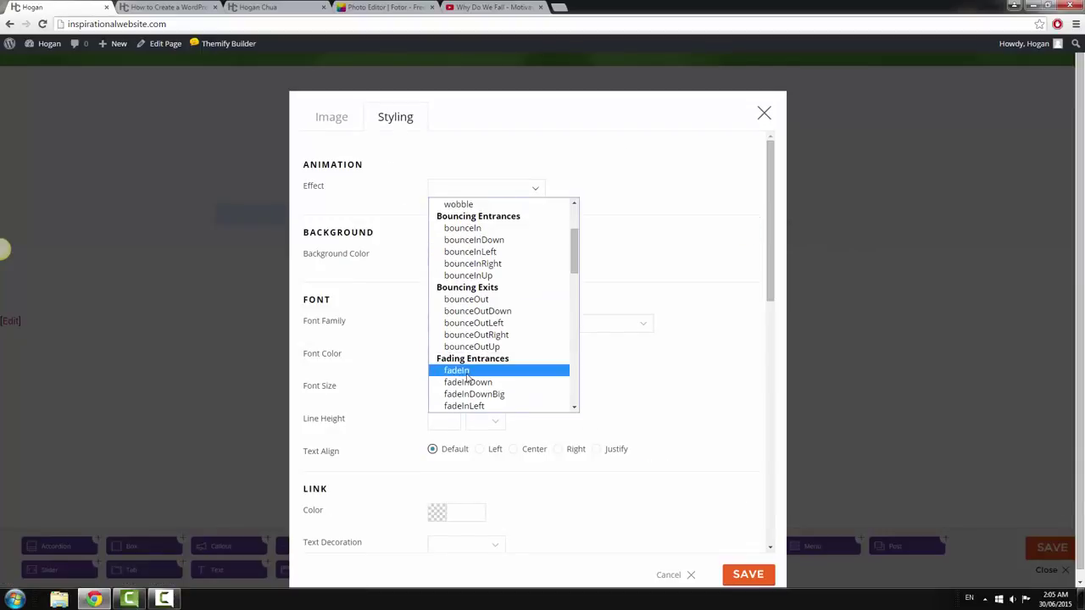
pyautogui.click(466, 371)
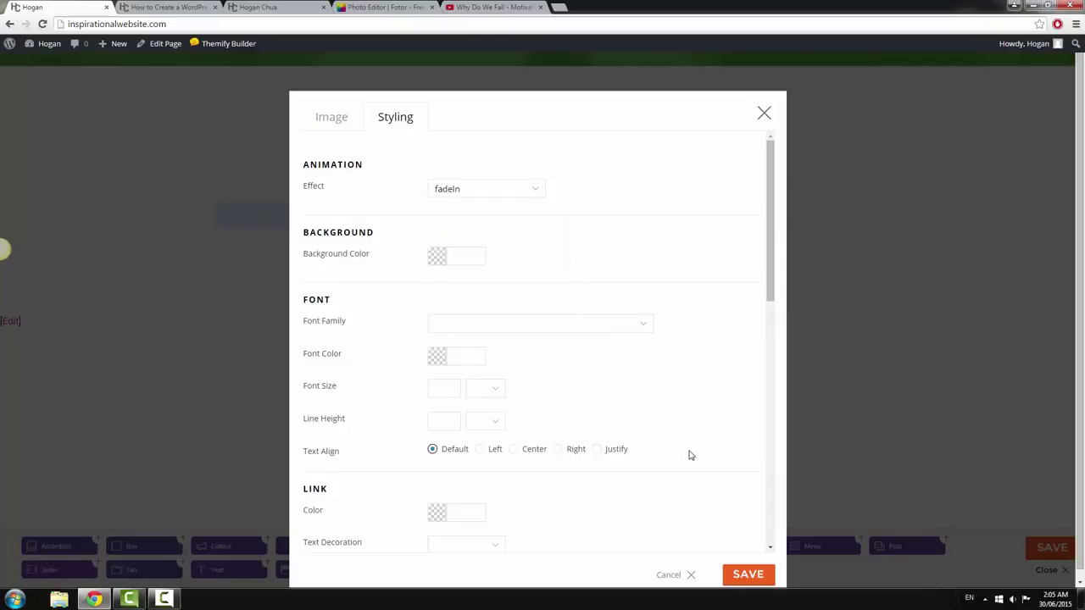
pyautogui.click(336, 129)
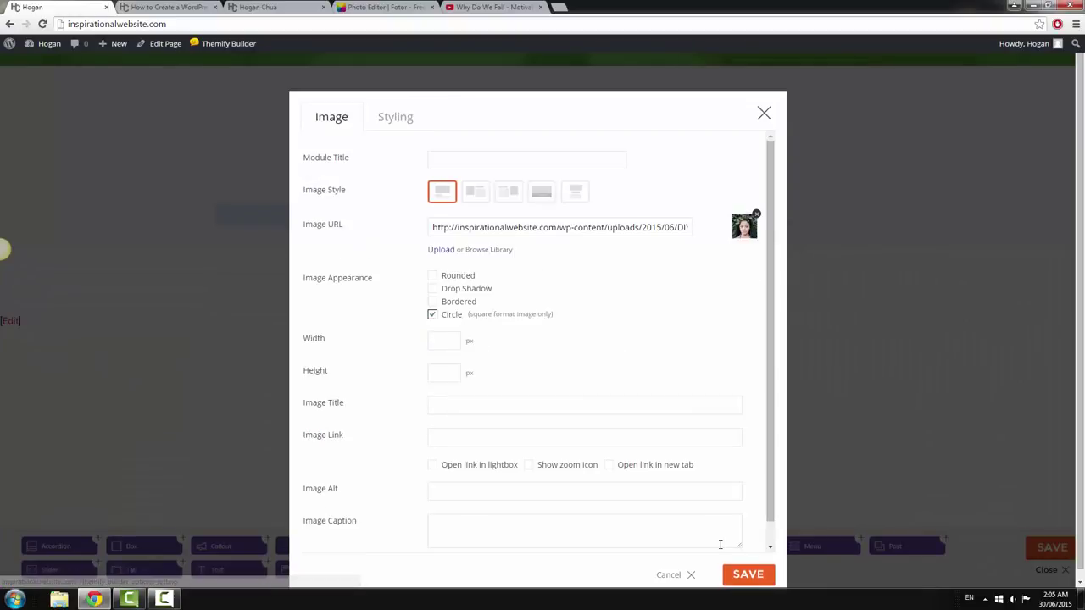
pyautogui.scroll(-1, 594, 382)
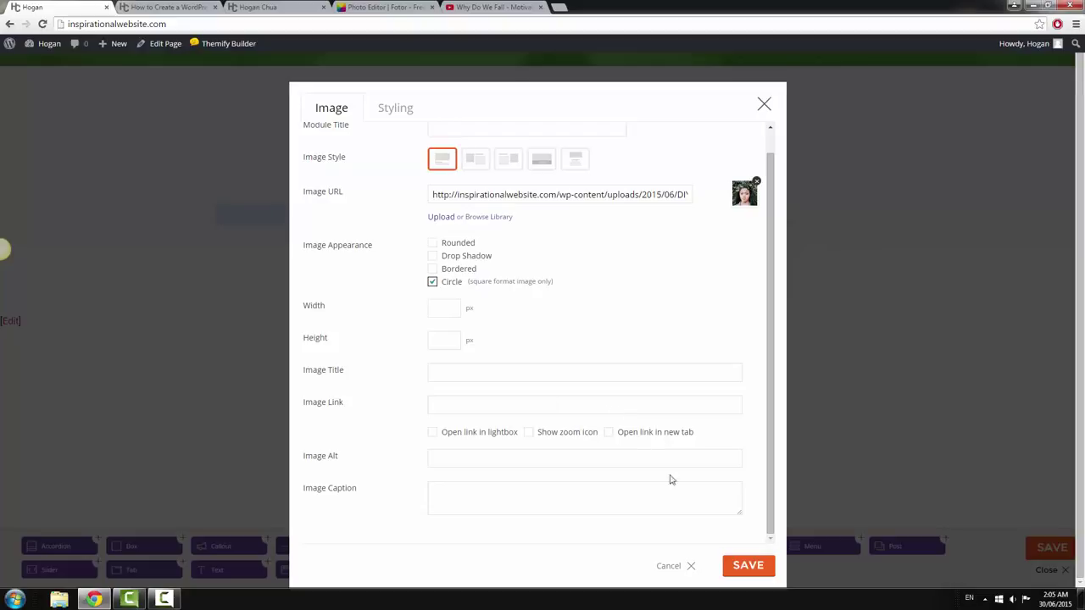
pyautogui.click(742, 566)
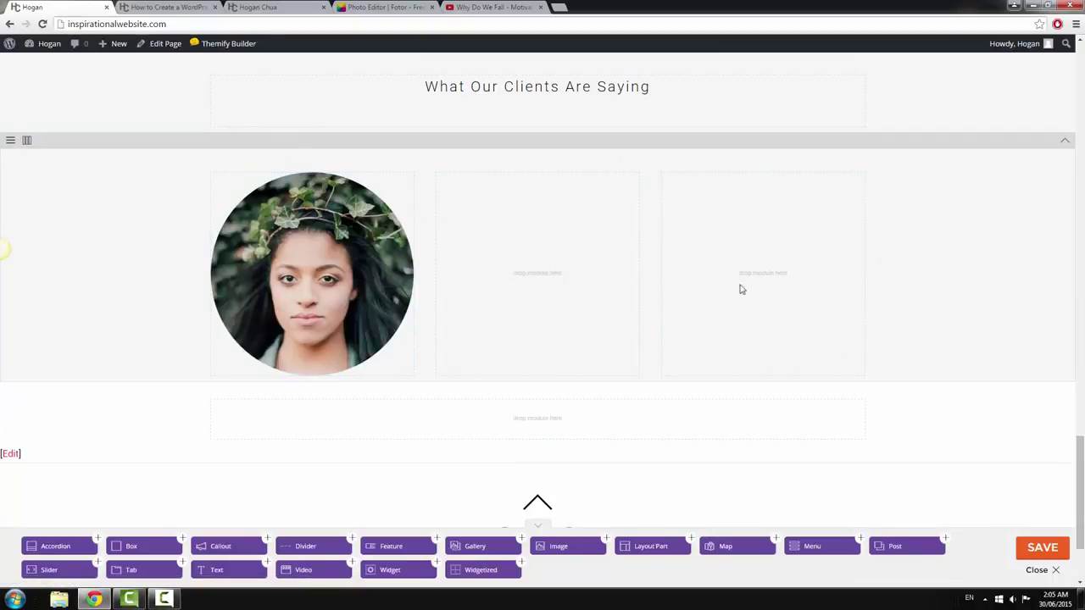
# Step: Duplicate the round photo twice and place the copies in the middle and right columns
pyautogui.moveTo(387, 183)
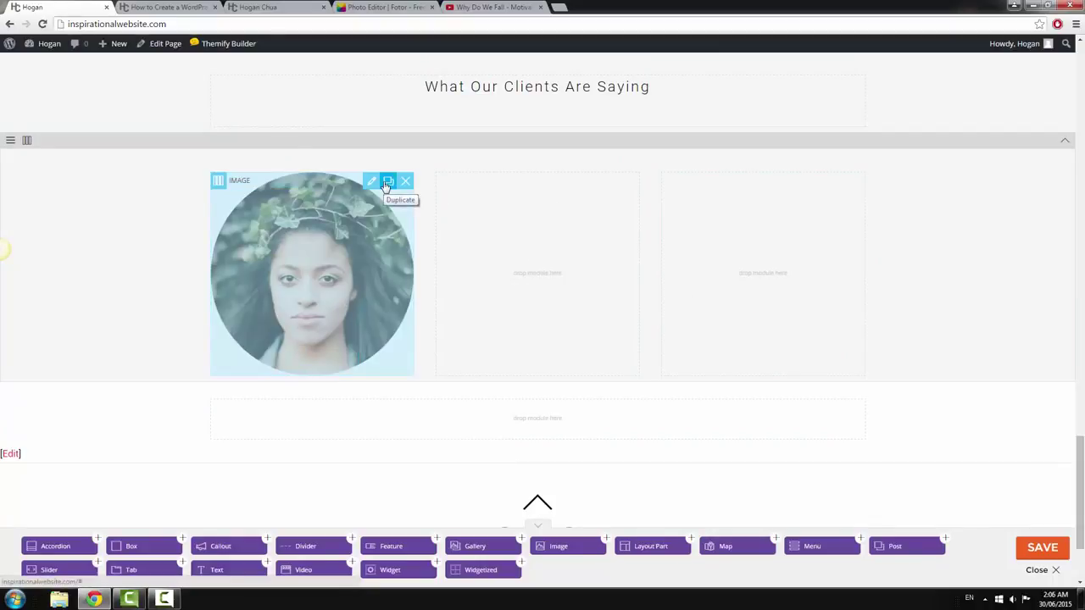
pyautogui.click(388, 183)
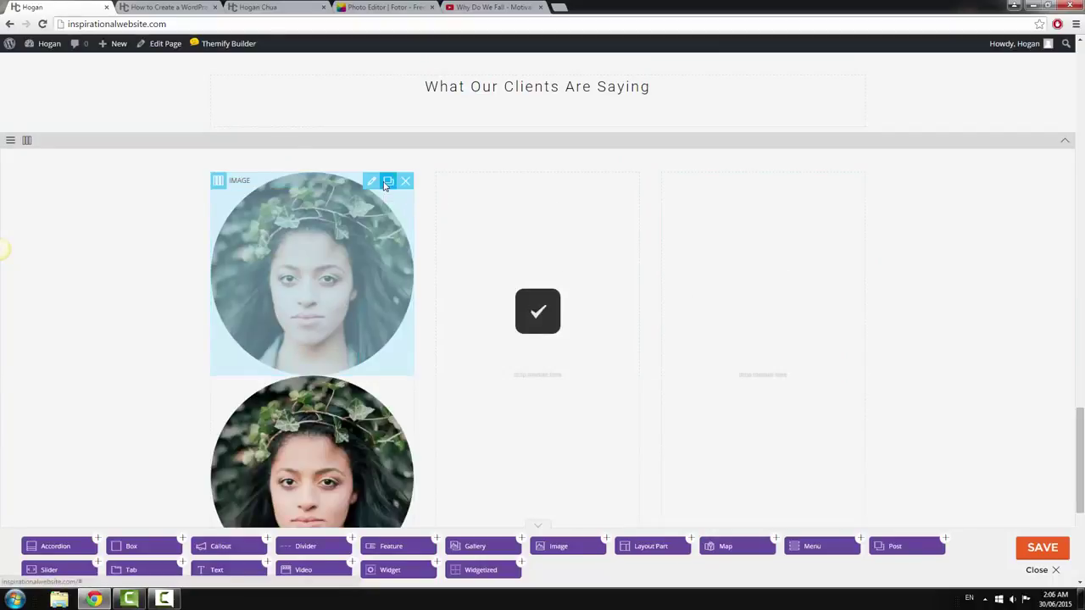
pyautogui.click(386, 387)
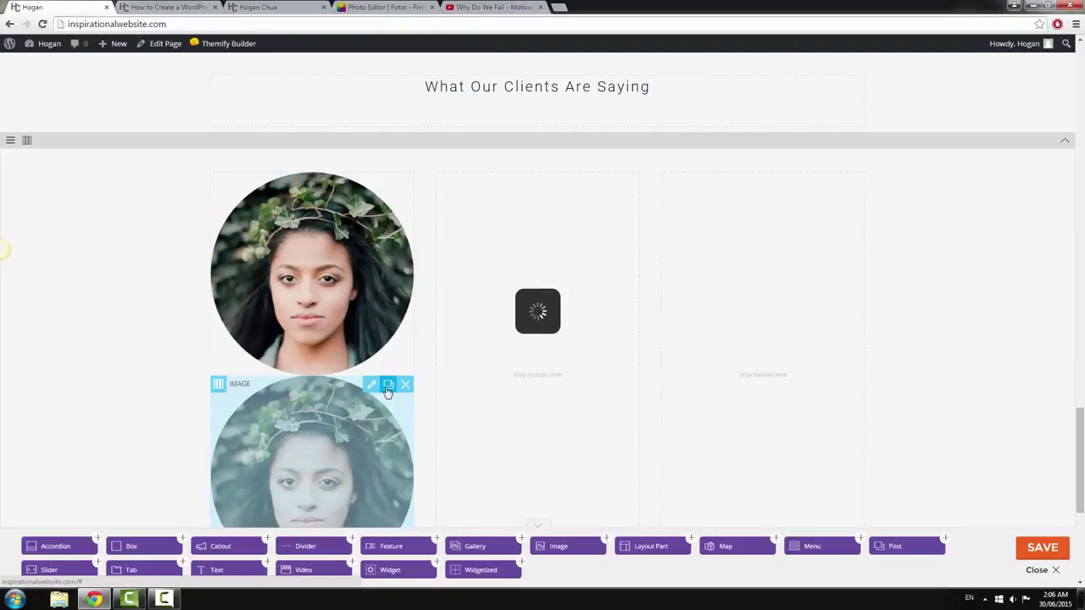
pyautogui.moveTo(377, 407); pyautogui.dragTo(771, 284)
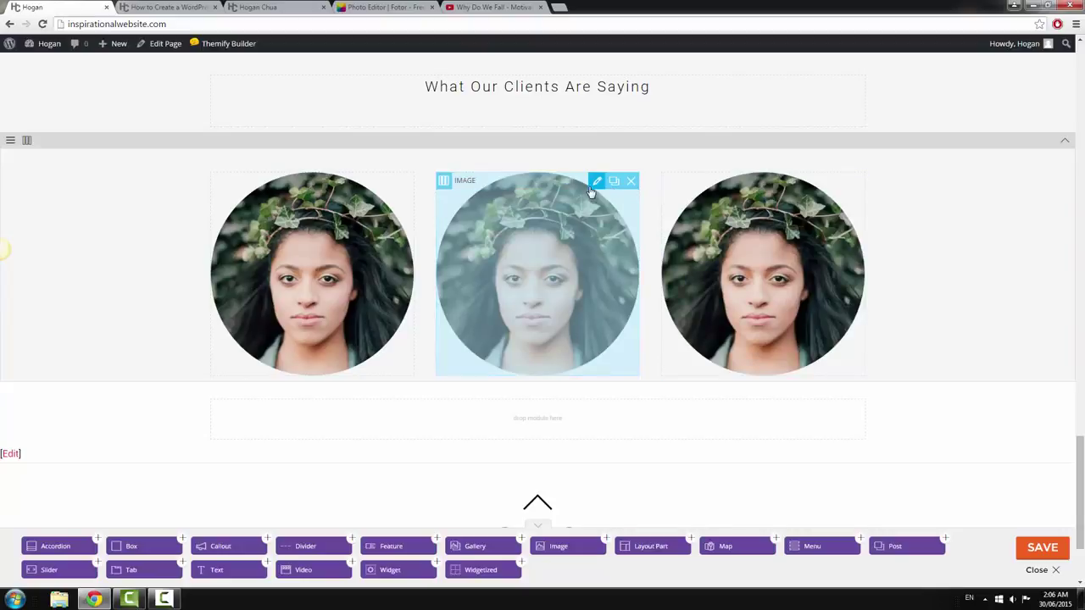
pyautogui.click(595, 180)
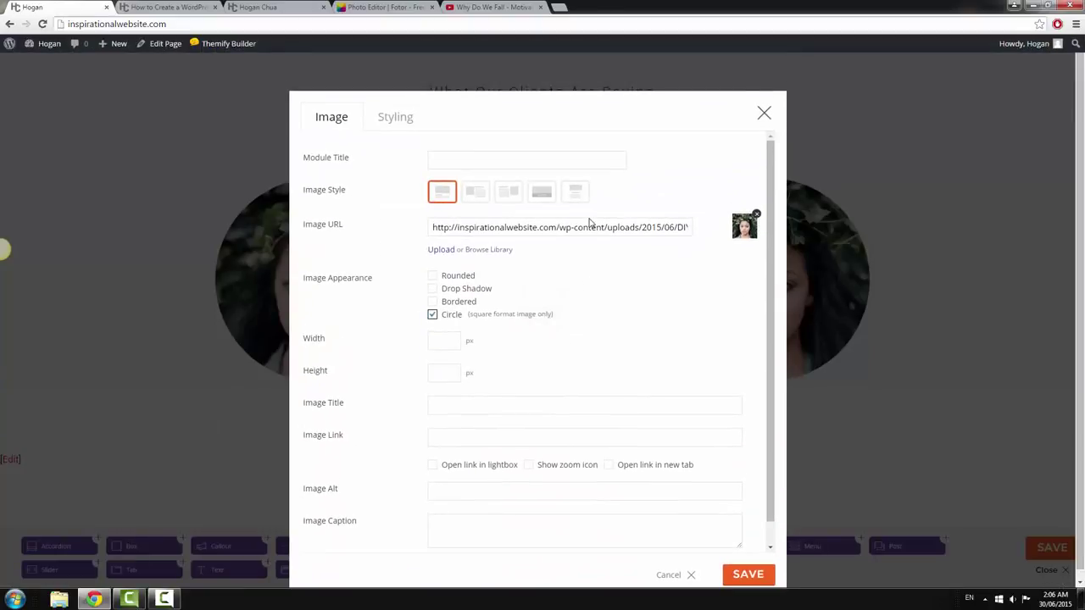
# Step: Replace the middle column's photo with an uploaded Testimonial Guy 1 picture and save
pyautogui.click(757, 215)
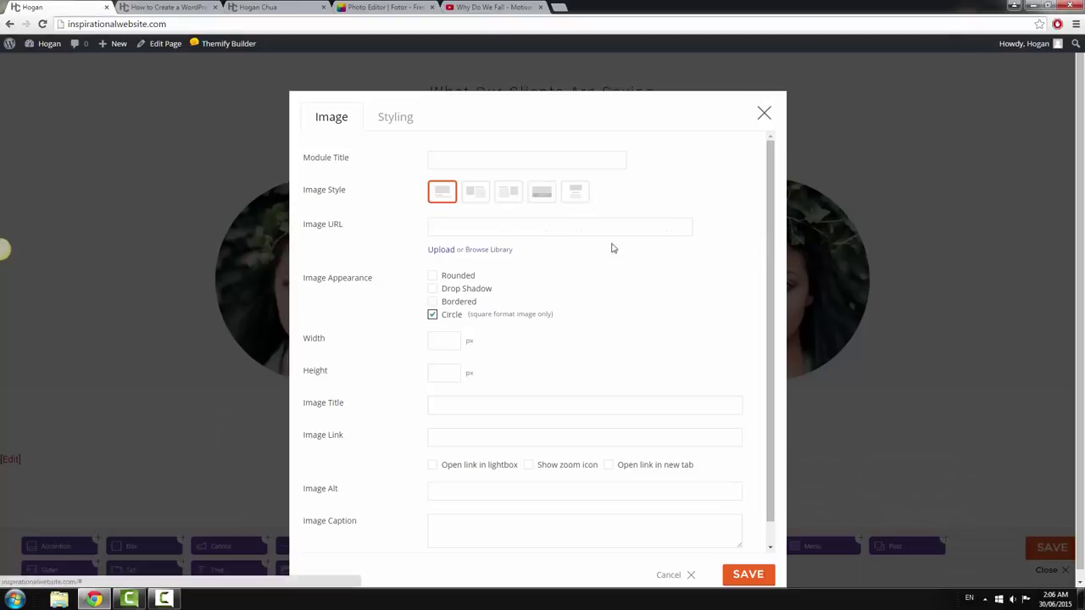
pyautogui.click(494, 256)
pyautogui.click(48, 90)
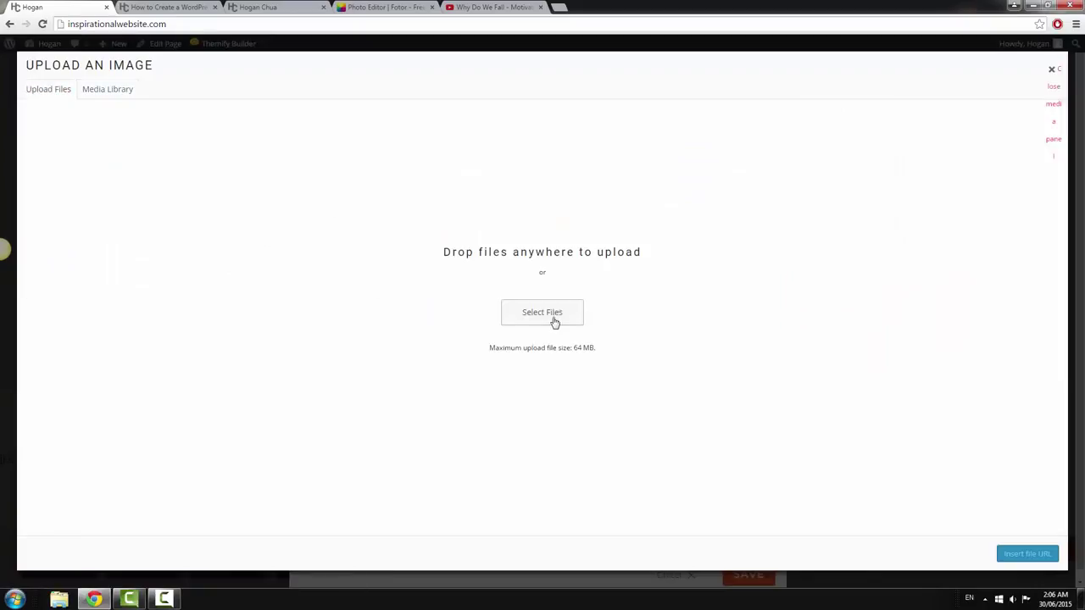
pyautogui.click(542, 312)
pyautogui.click(318, 373)
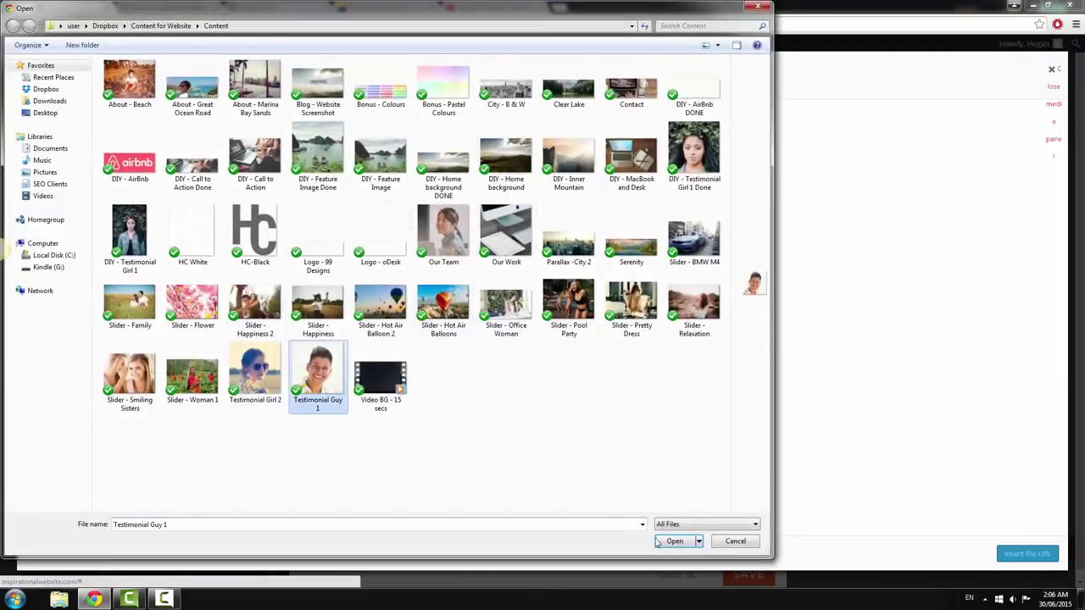
pyautogui.click(659, 541)
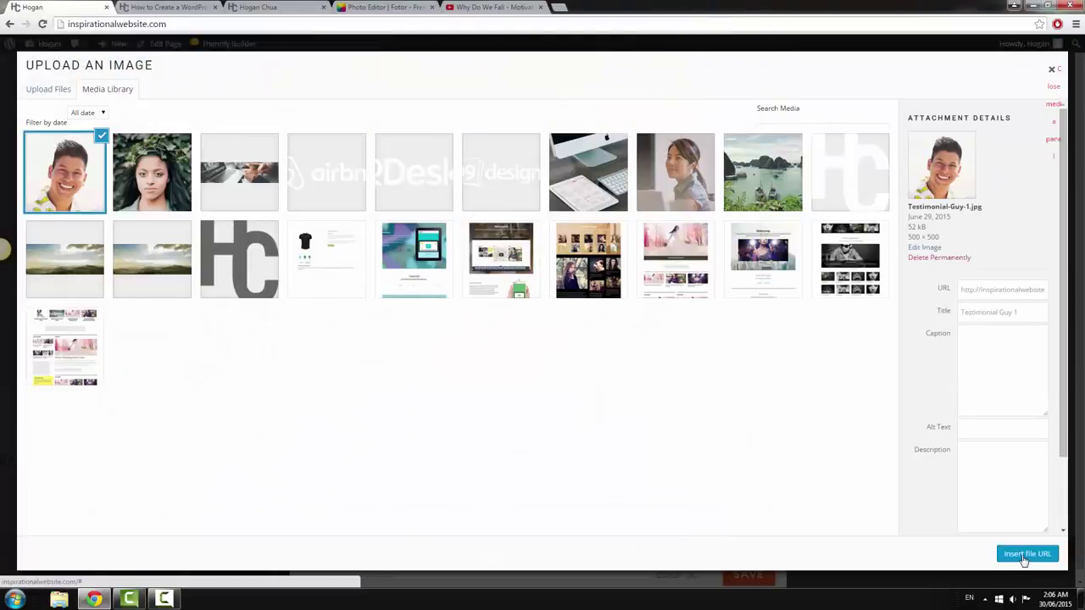
pyautogui.click(1025, 555)
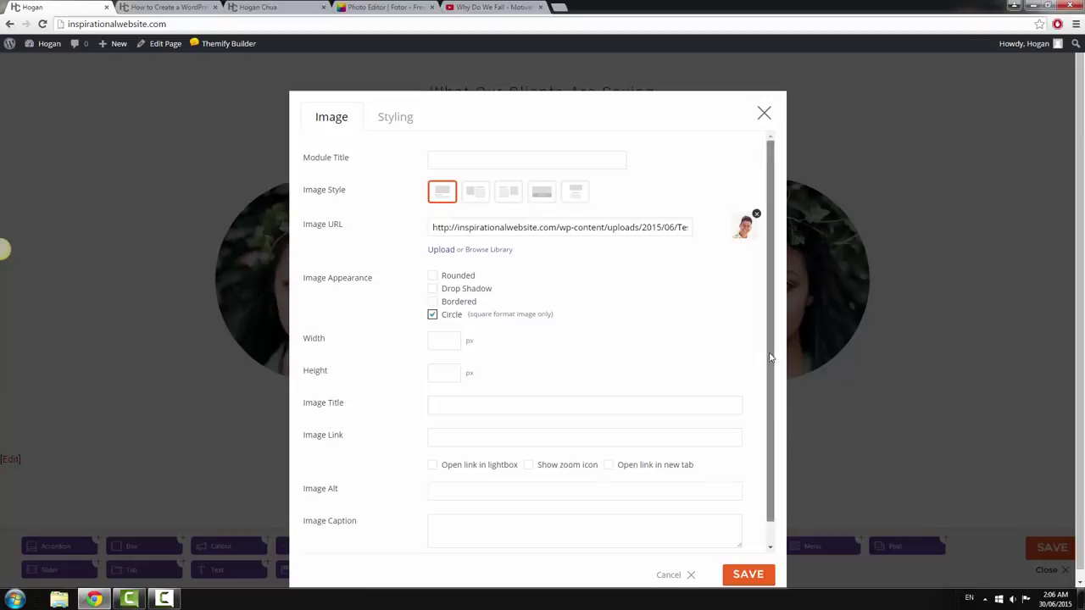
pyautogui.scroll(-1, 771, 357)
pyautogui.click(748, 574)
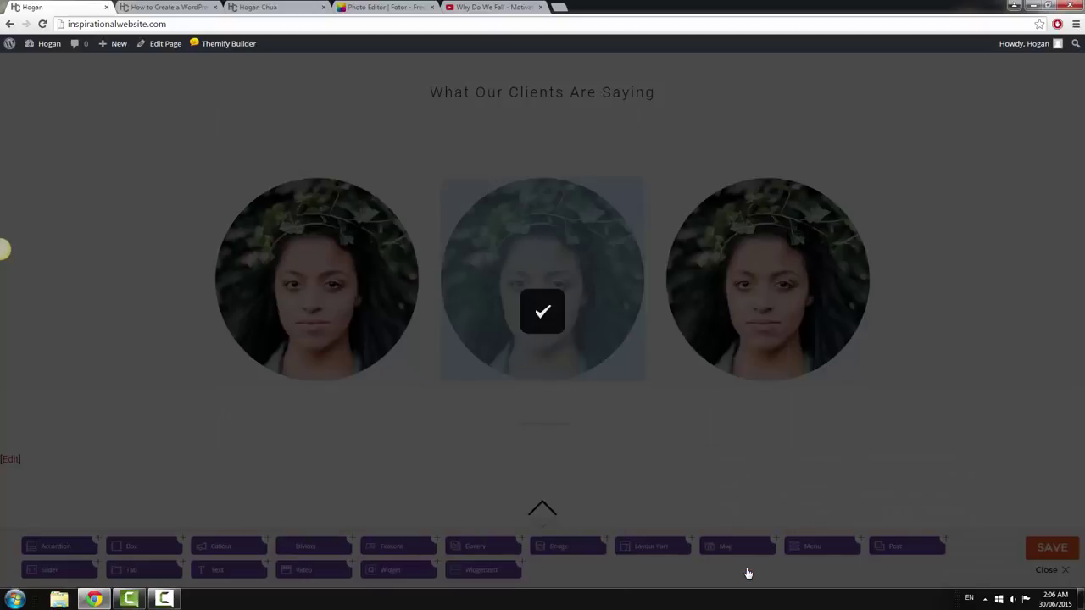
# Step: Replace the right column's photo with Testimonial Girl 2, then add a Text module under the first photo
pyautogui.scroll(-1, 754, 381)
pyautogui.moveTo(787, 130)
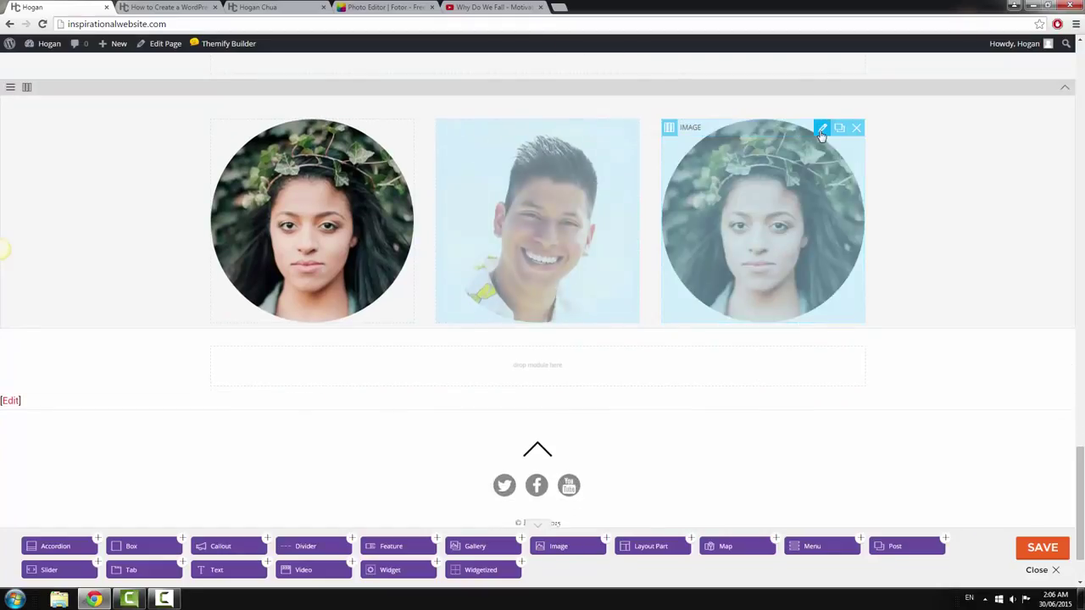
pyautogui.click(822, 131)
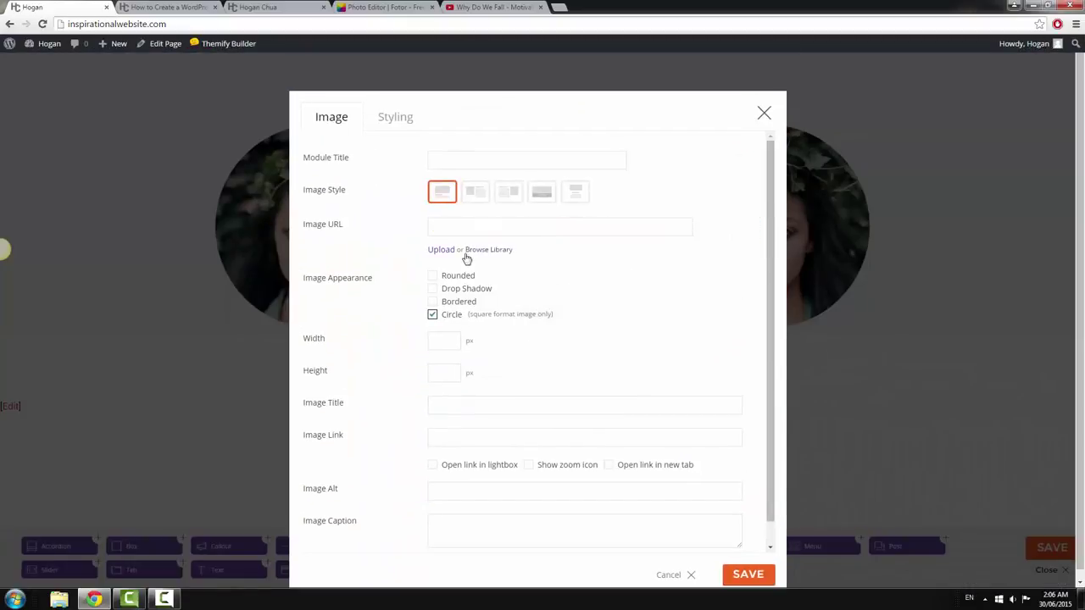
pyautogui.click(469, 254)
pyautogui.click(54, 91)
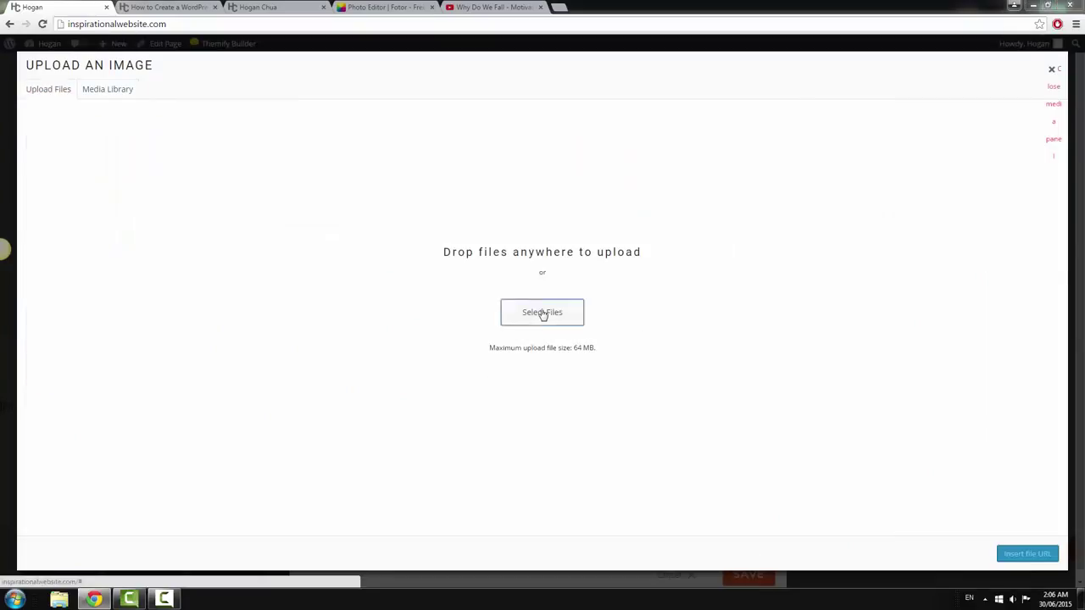
pyautogui.click(542, 314)
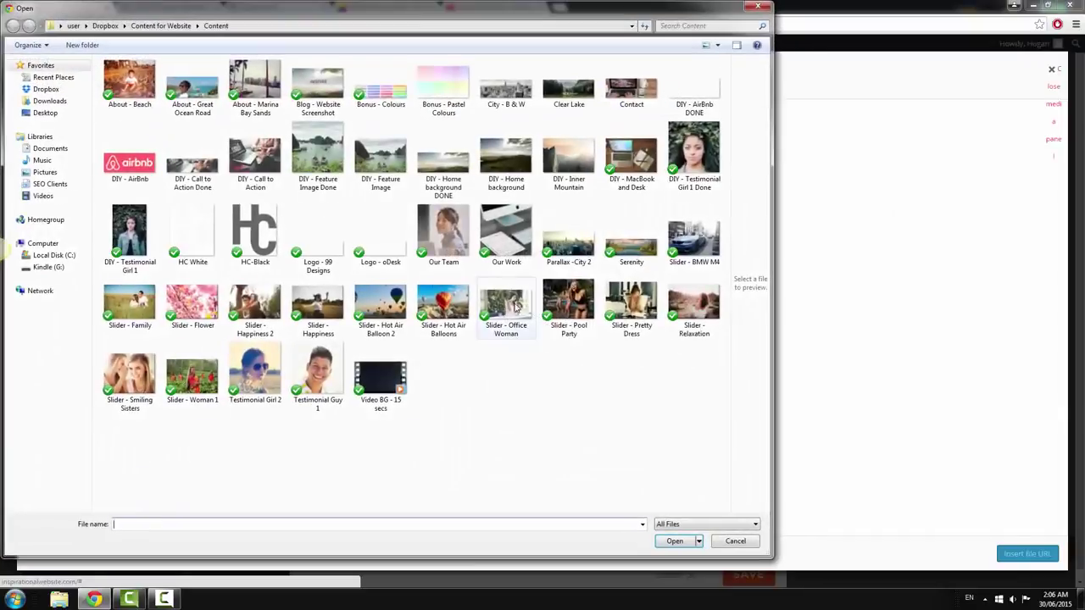
pyautogui.click(254, 373)
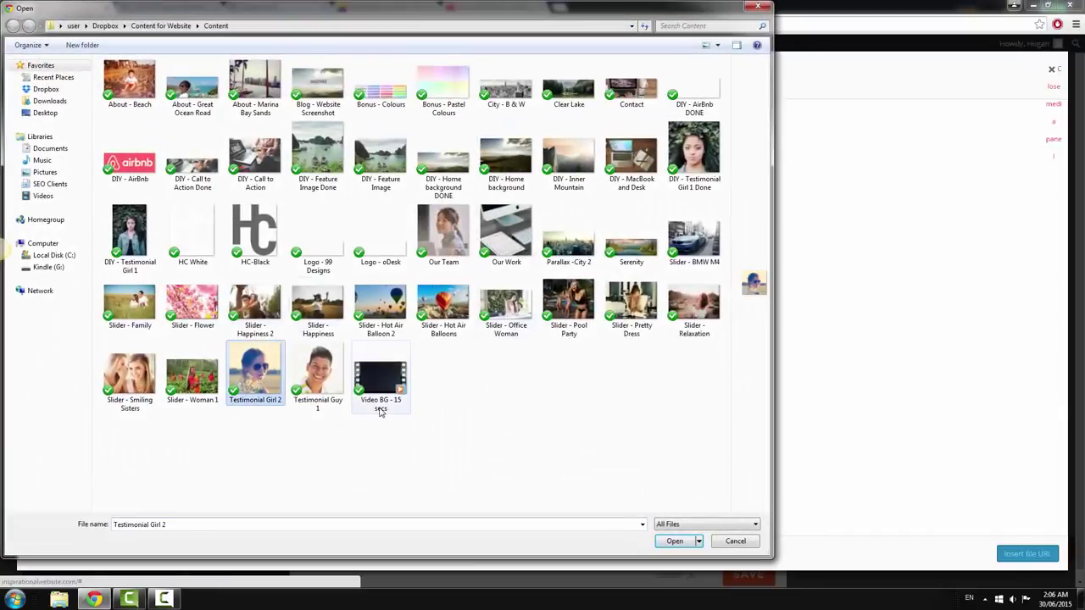
pyautogui.click(674, 542)
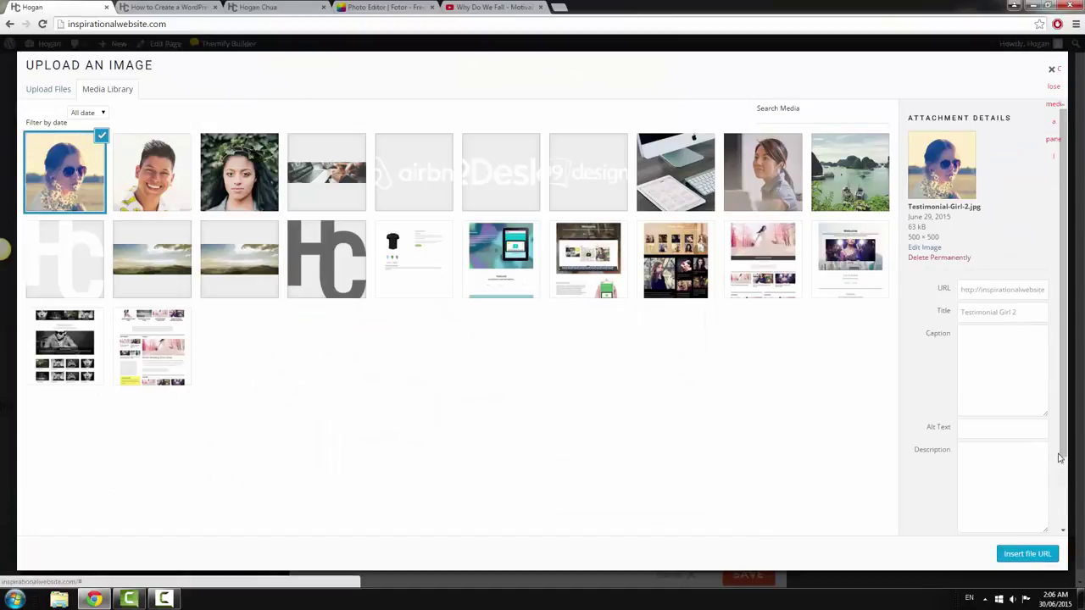
pyautogui.scroll(-2, 1058, 458)
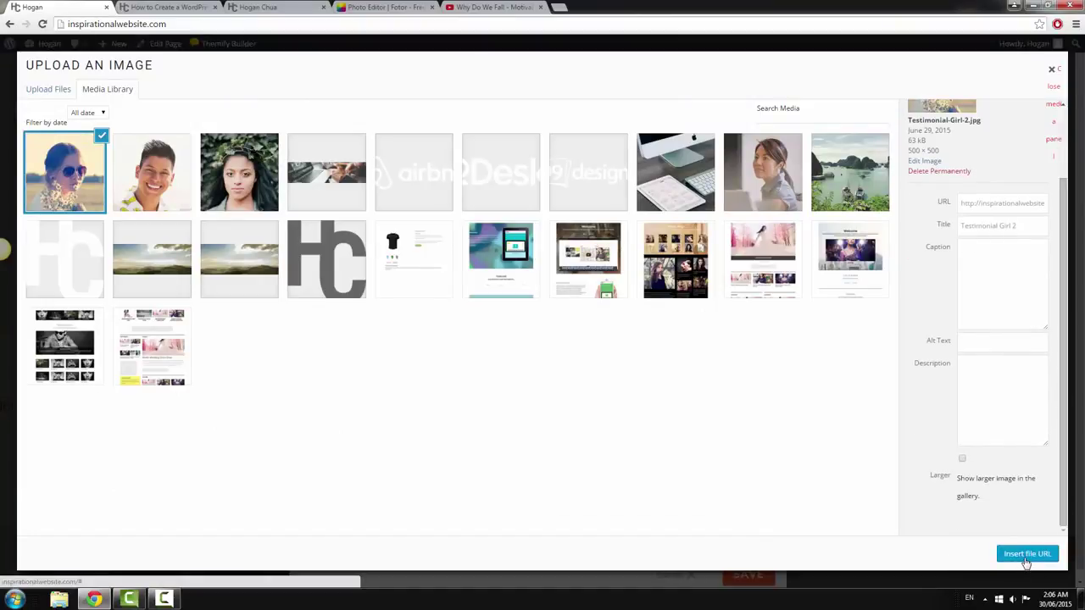
pyautogui.click(1027, 556)
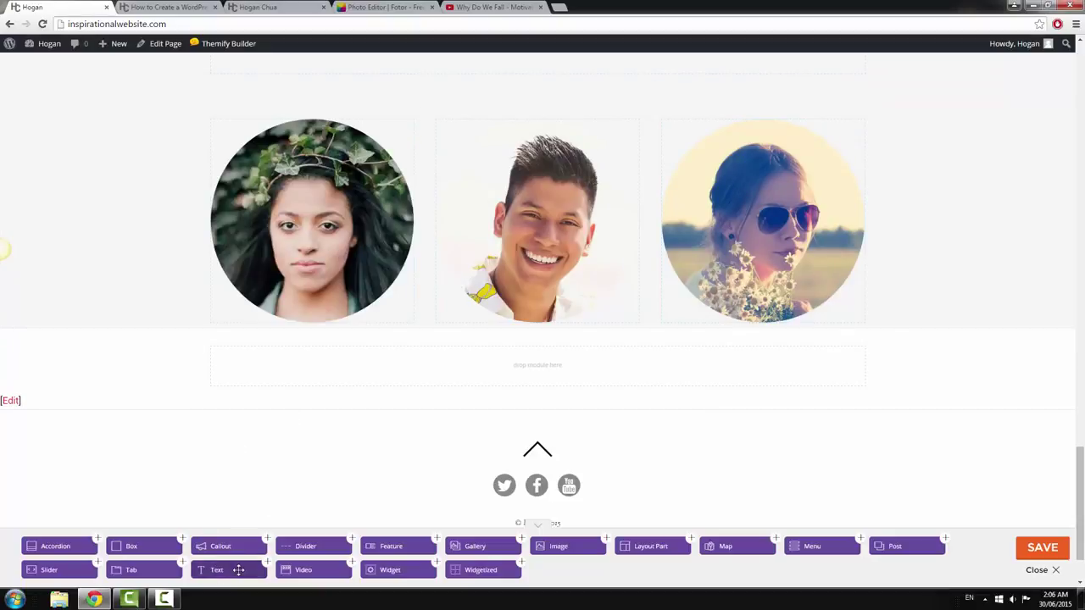
pyautogui.moveTo(238, 570); pyautogui.dragTo(295, 345)
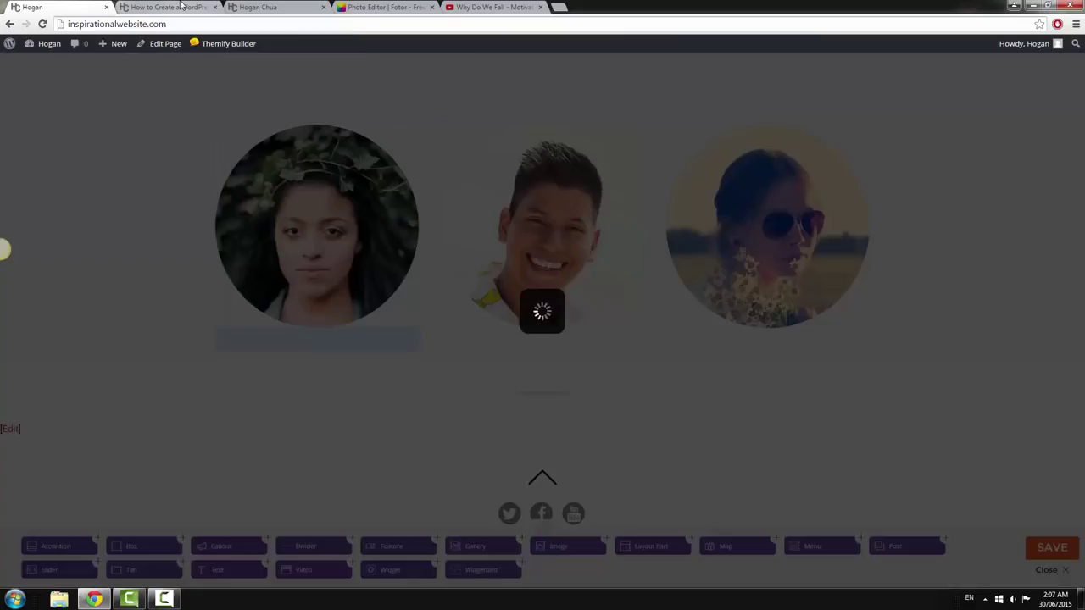
# Step: From step 15 of the hoganchua.com tutorial, copy the first testimonial quote with its attribution line
pyautogui.click(181, 6)
pyautogui.scroll(-3, 360, 348)
pyautogui.scroll(-5, 363, 329)
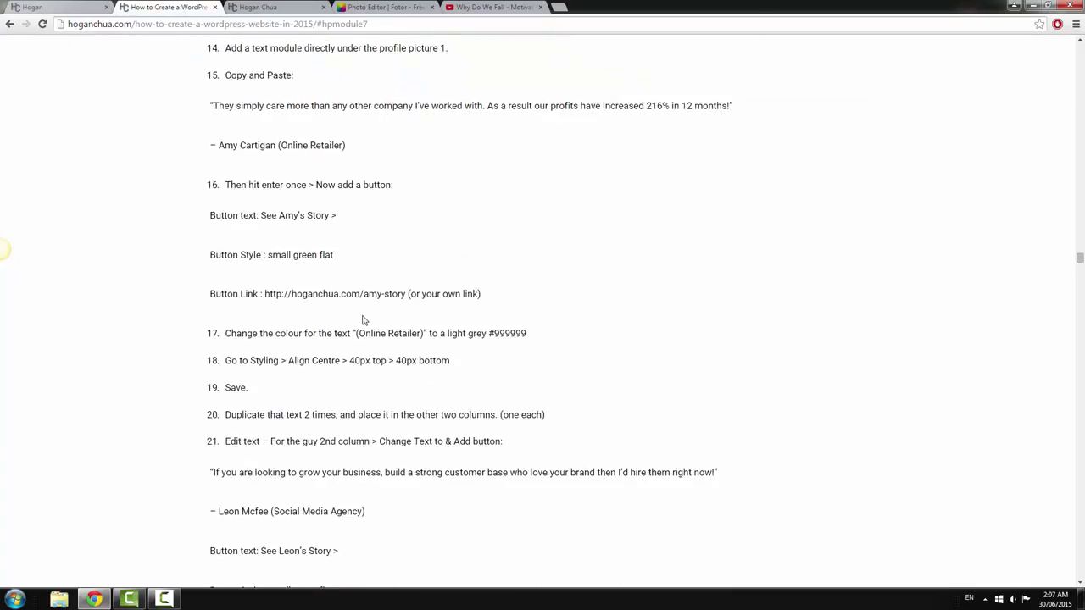
pyautogui.scroll(1, 364, 318)
pyautogui.scroll(2, 363, 315)
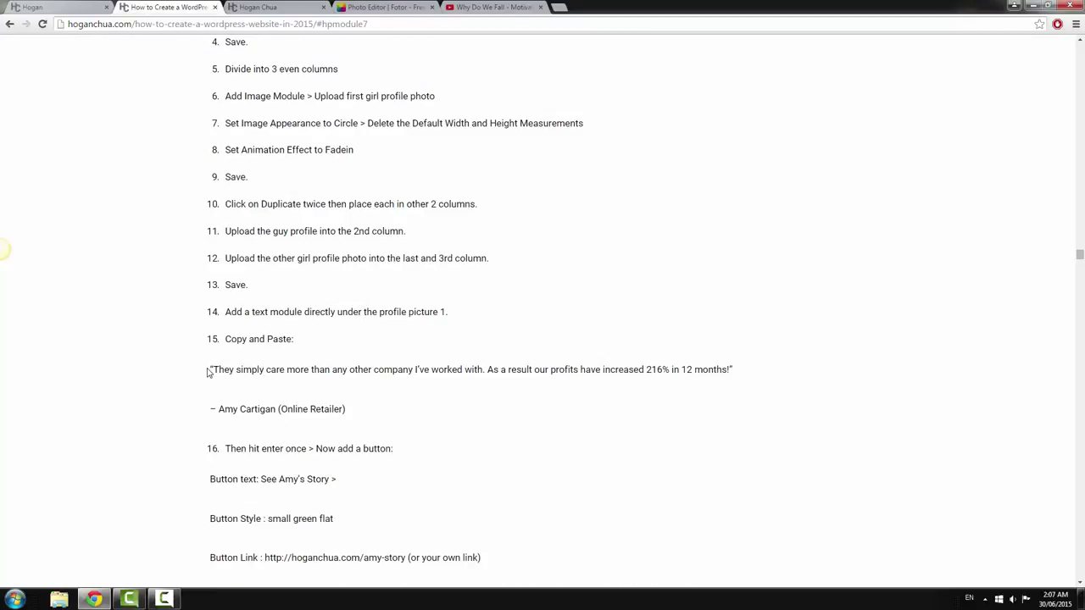
pyautogui.moveTo(243, 371); pyautogui.dragTo(354, 416)
pyautogui.rightClick(306, 389)
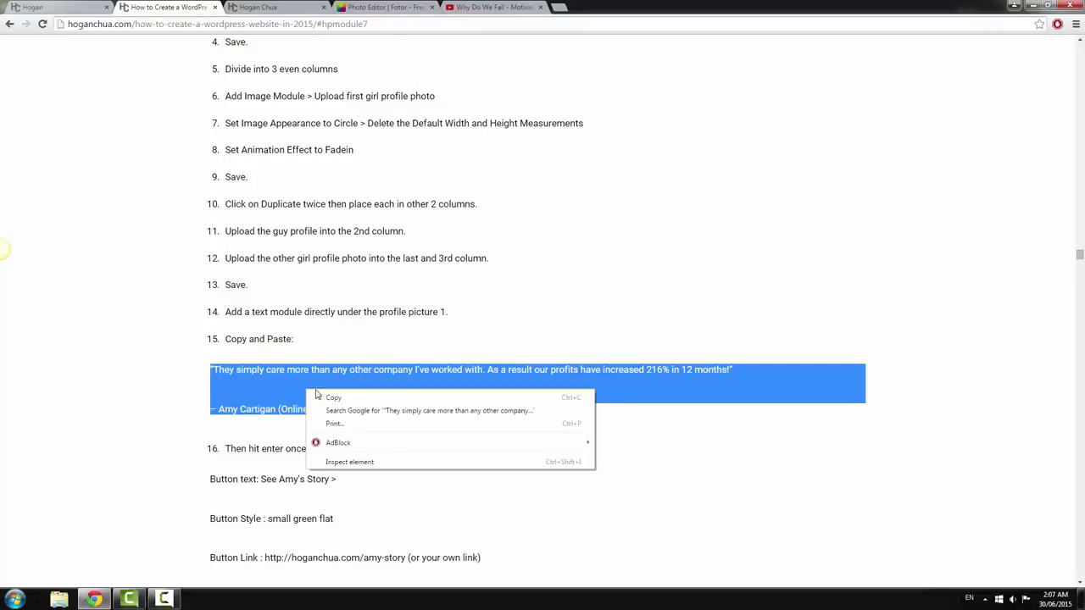
pyautogui.click(319, 395)
# Step: Paste the copied quote and attribution into the empty Text module and start a new line
pyautogui.hotkey('ctrl', 'shift', 'Tab')
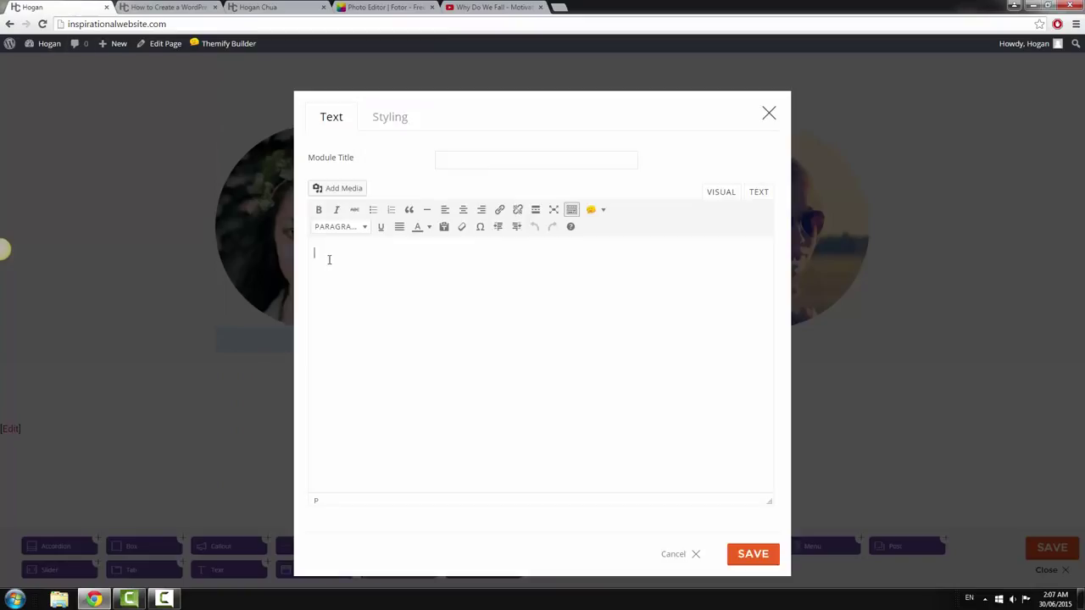
pyautogui.rightClick(316, 253)
pyautogui.click(376, 317)
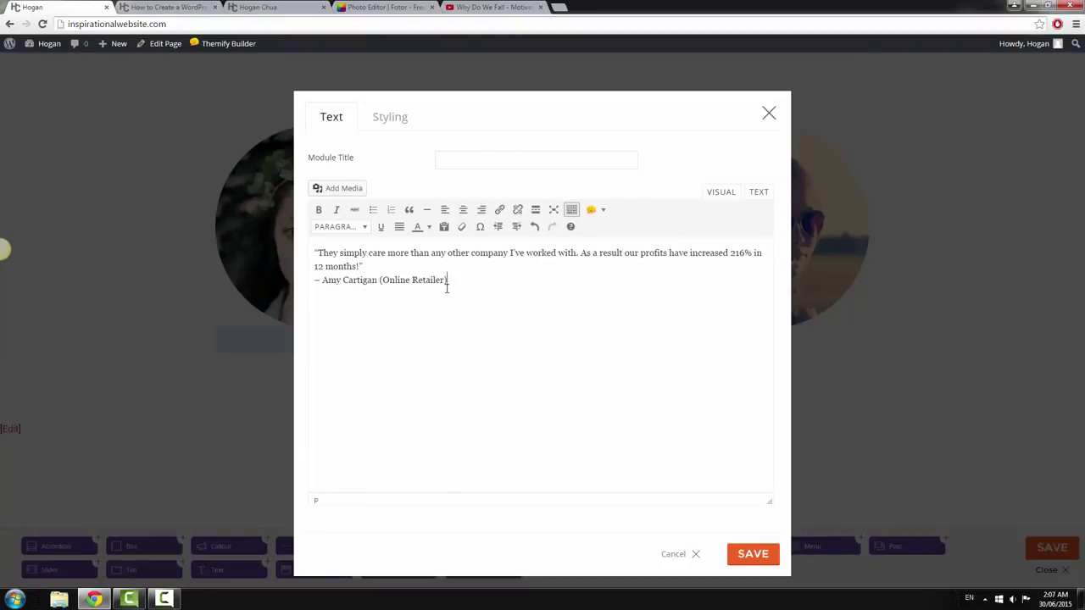
pyautogui.press('Return')
pyautogui.click(592, 209)
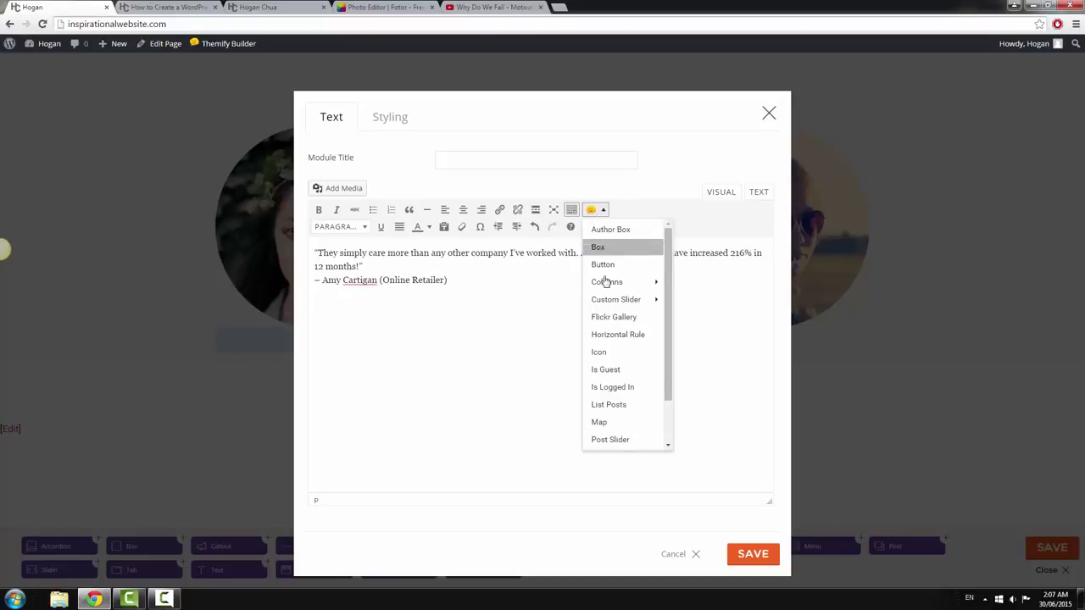
pyautogui.click(603, 262)
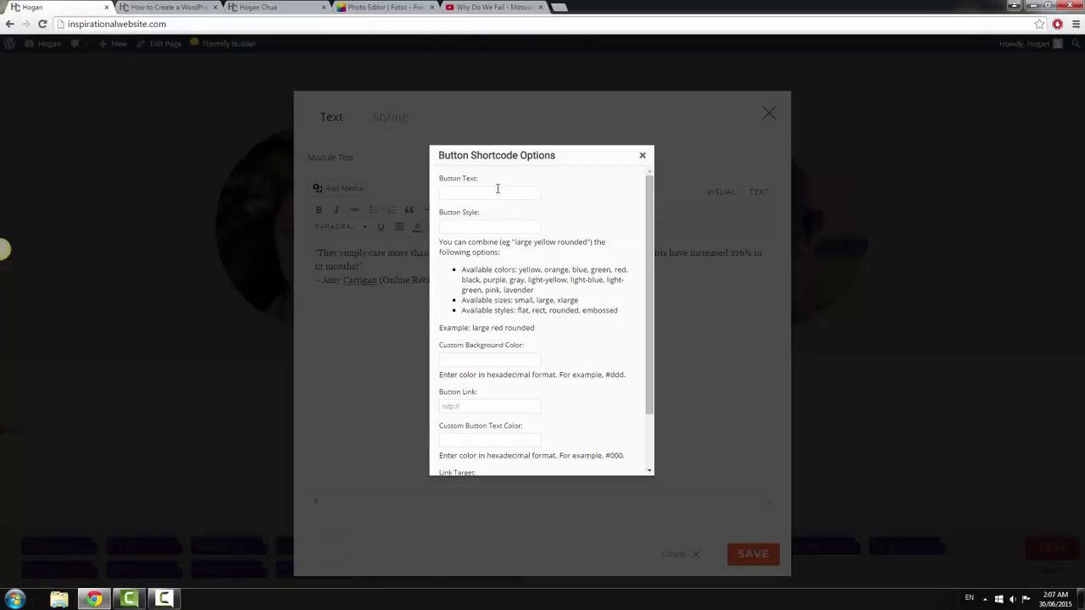
pyautogui.click(497, 194)
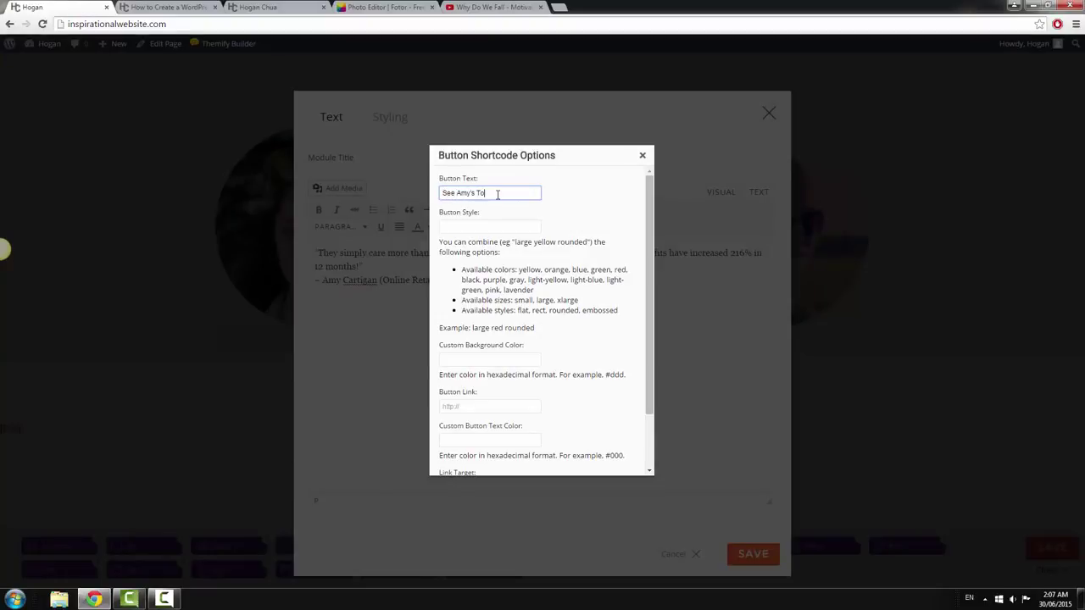
pyautogui.write("See Amy's T")
pyautogui.press('BackSpace')
pyautogui.press('Tab')
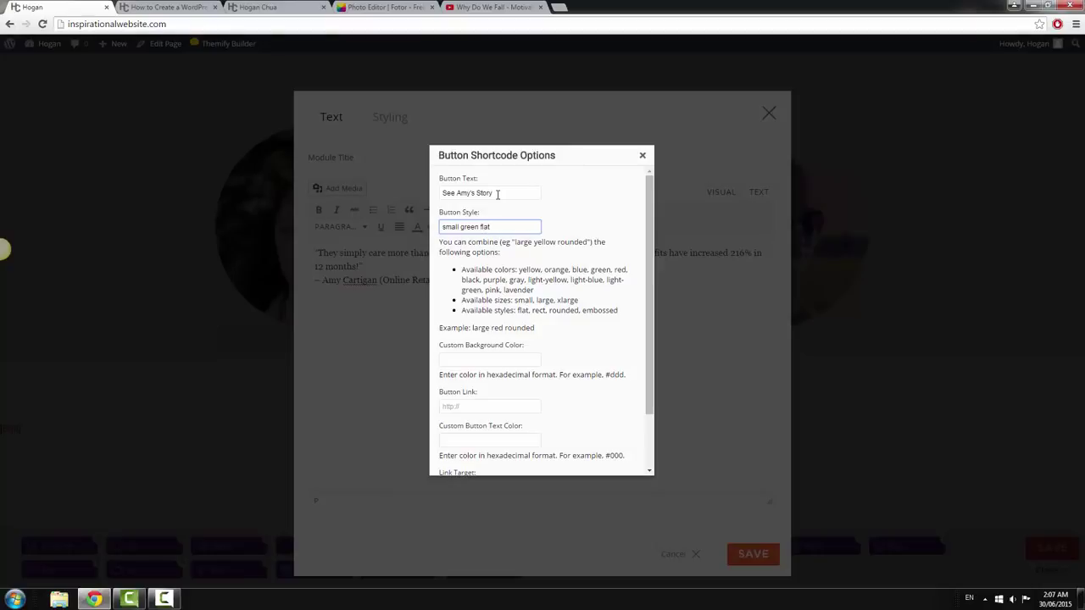
pyautogui.click(485, 405)
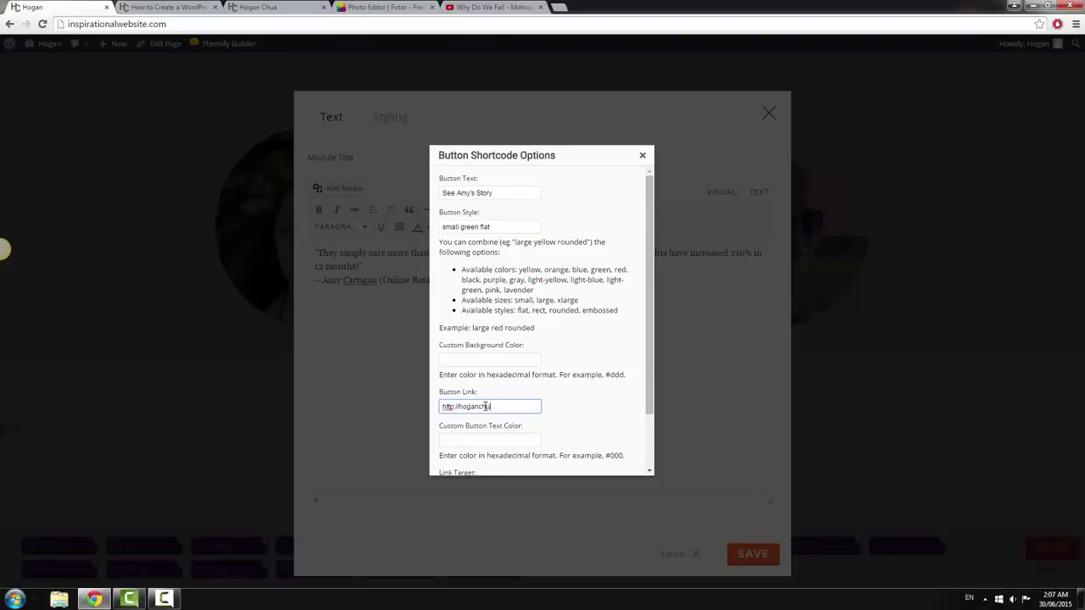
pyautogui.write('http://hoganchua.com/amy-story')
pyautogui.tripleClick(458, 407)
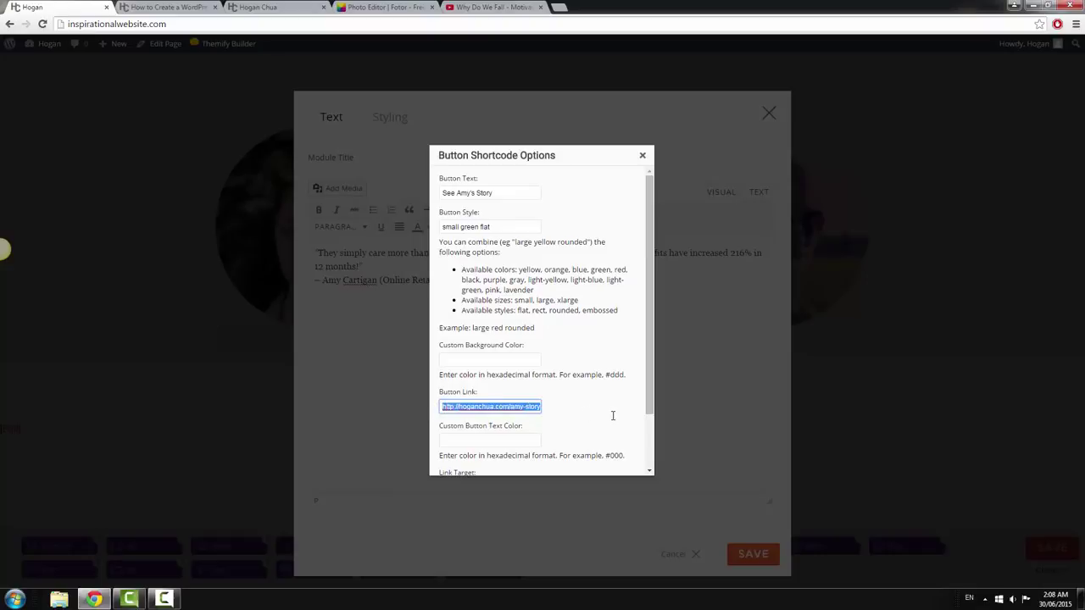
pyautogui.moveTo(662, 342); pyautogui.dragTo(654, 451)
pyautogui.scroll(-2, 652, 457)
pyautogui.click(619, 467)
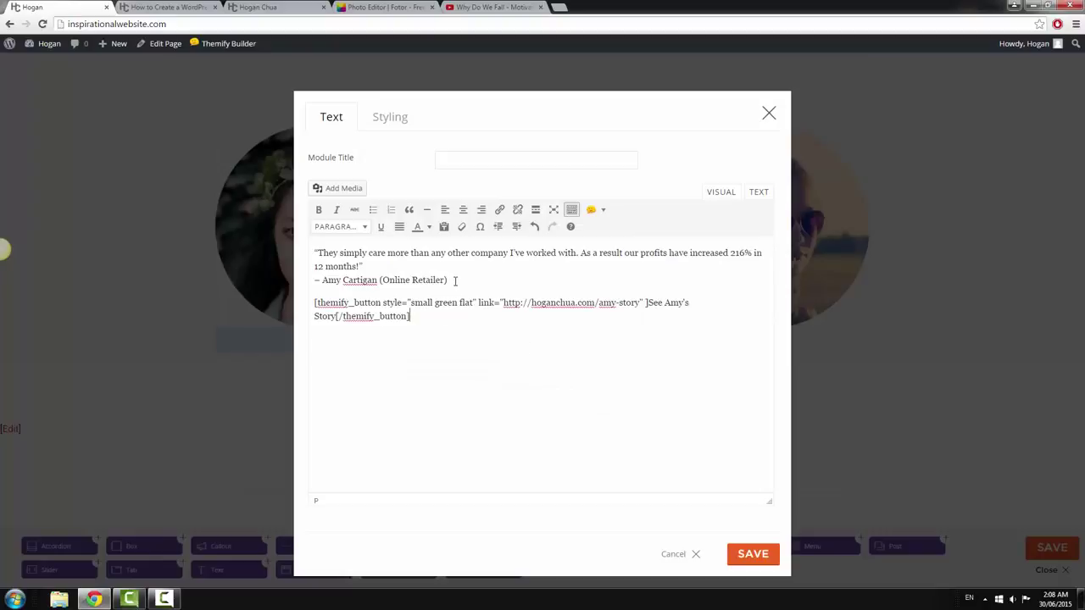
# Step: Select '(Online Retailer)' and apply a grey preset text colour
pyautogui.moveTo(455, 280); pyautogui.dragTo(383, 280)
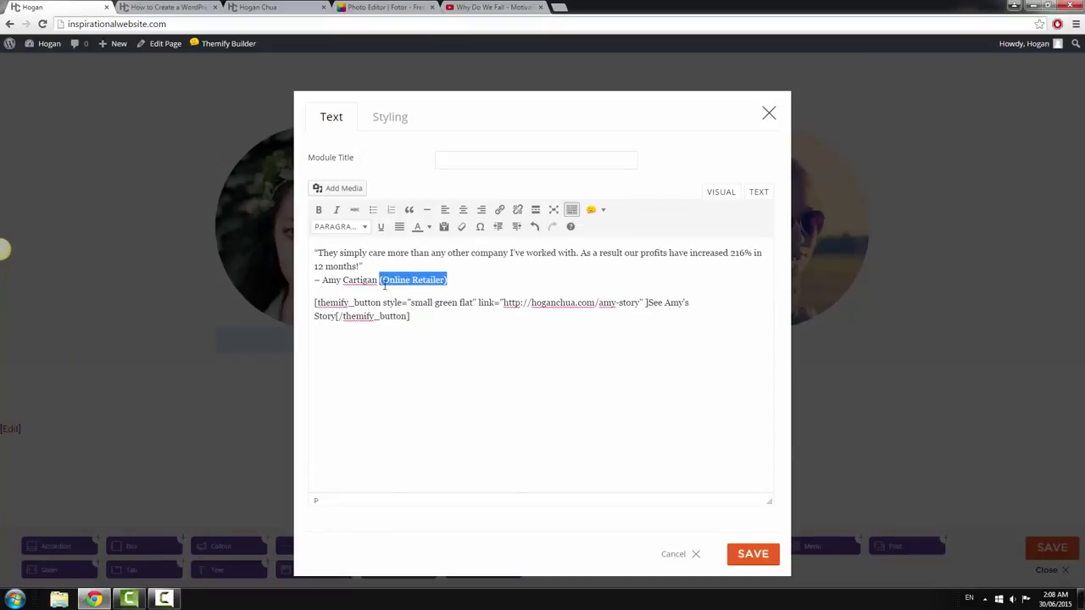
pyautogui.click(430, 227)
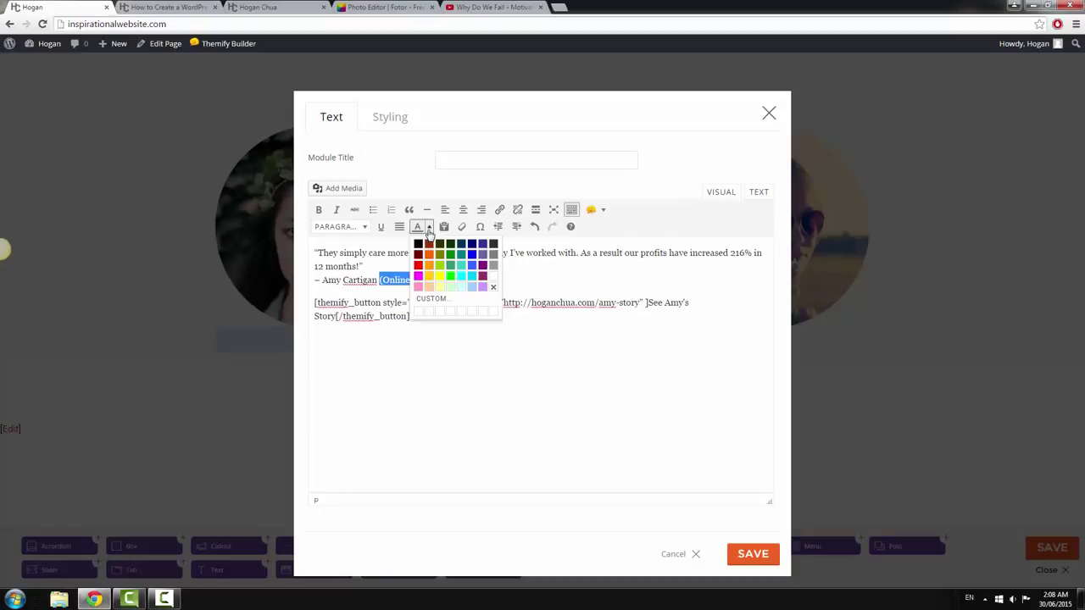
pyautogui.click(493, 254)
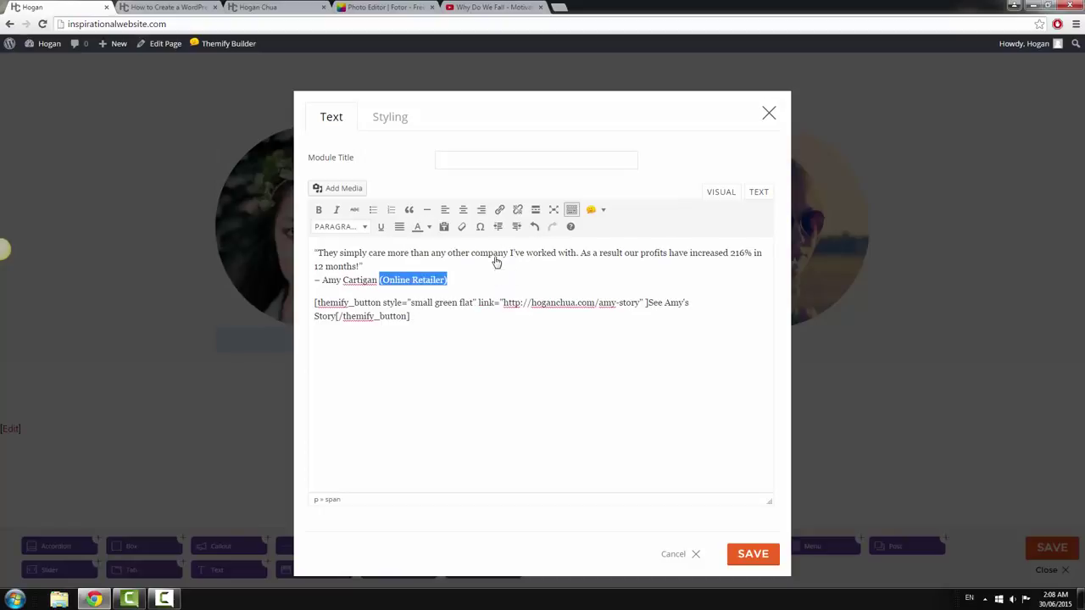
pyautogui.click(428, 229)
pyautogui.click(428, 296)
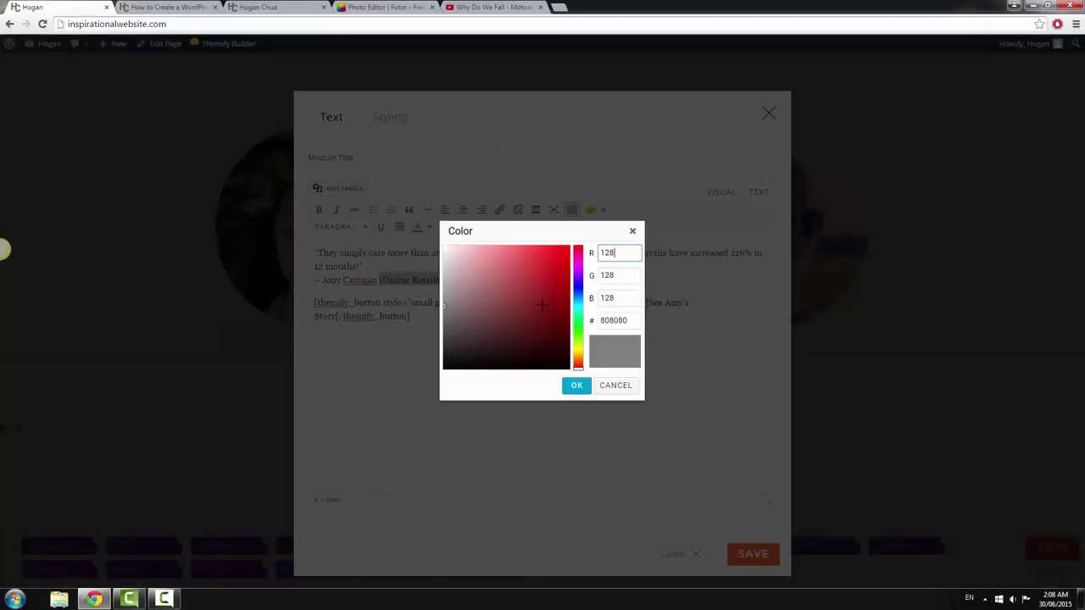
pyautogui.click(617, 385)
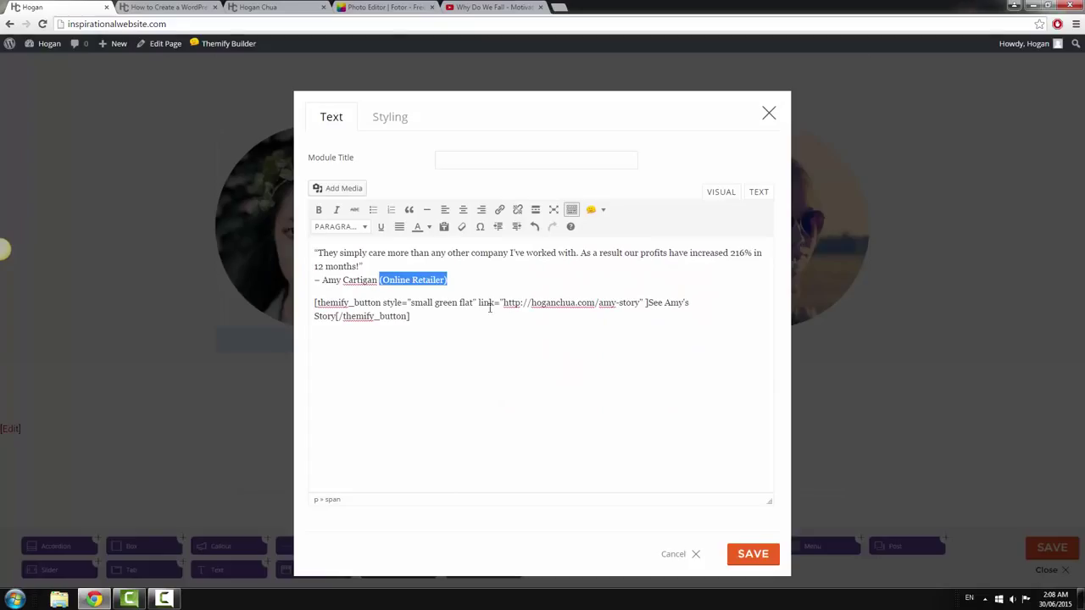
pyautogui.click(429, 229)
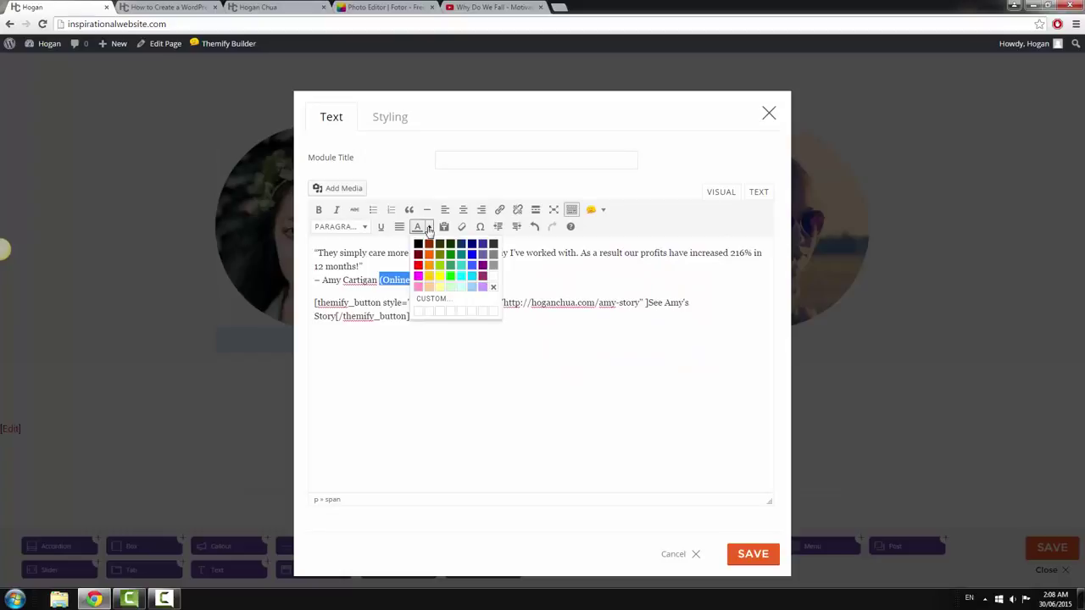
pyautogui.click(494, 267)
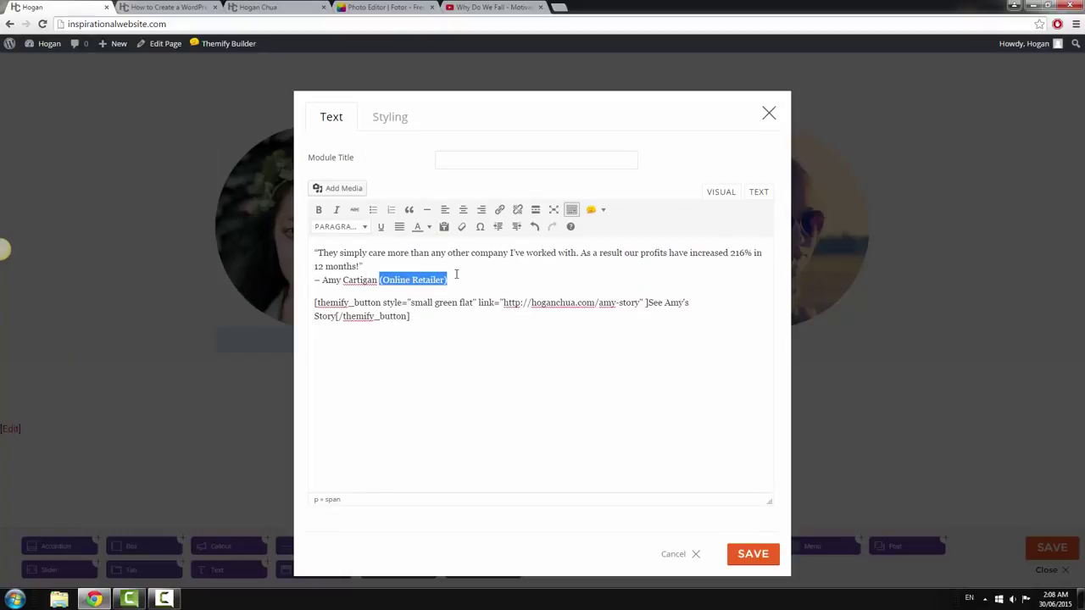
# Step: Give the '(Online Retailer)' label the custom text colour #999999
pyautogui.click(429, 227)
pyautogui.click(431, 297)
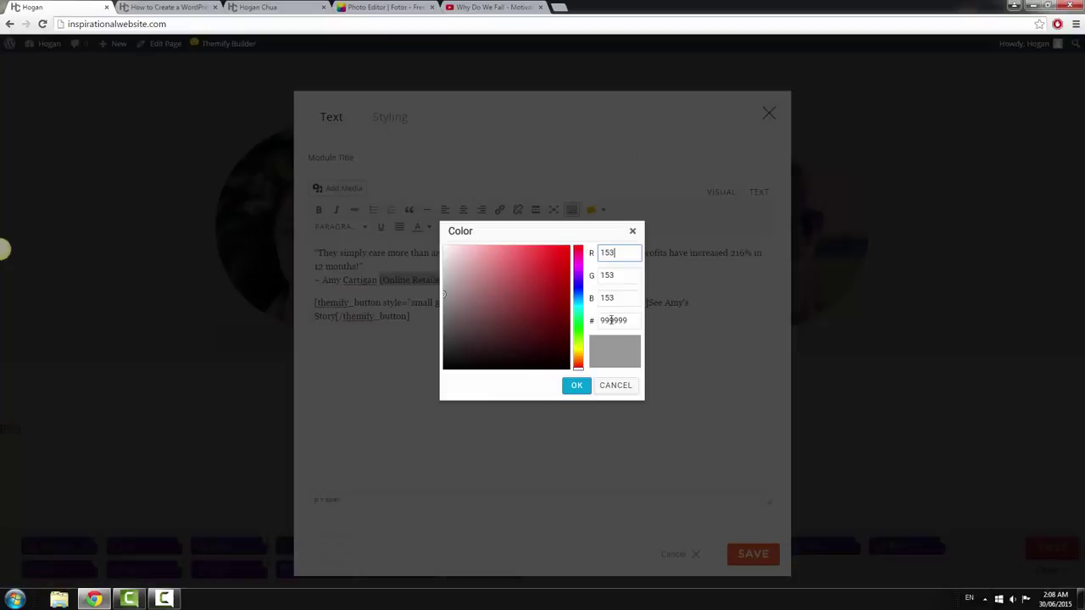
pyautogui.click(611, 320)
pyautogui.moveTo(628, 321); pyautogui.dragTo(599, 323)
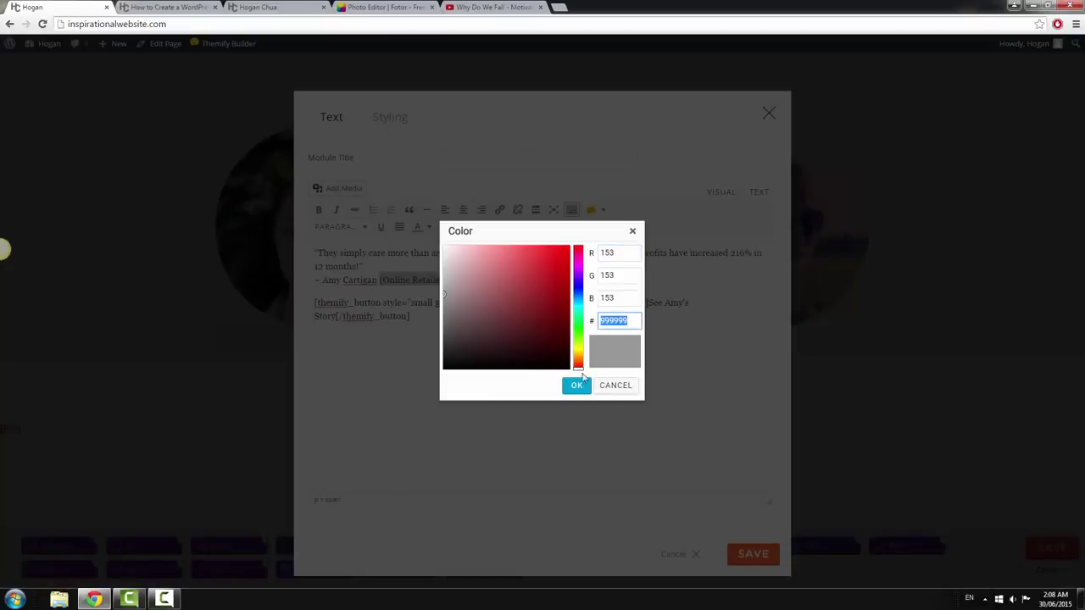
pyautogui.click(578, 385)
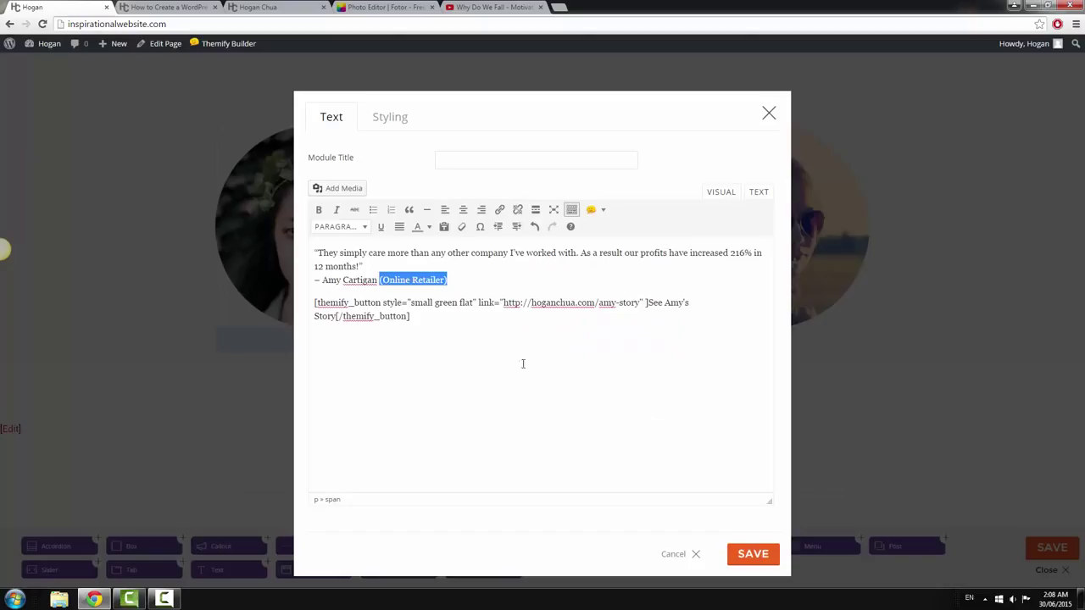
# Step: Centre-align the testimonial text, pad it 40 px top and bottom, and save the module
pyautogui.click(390, 116)
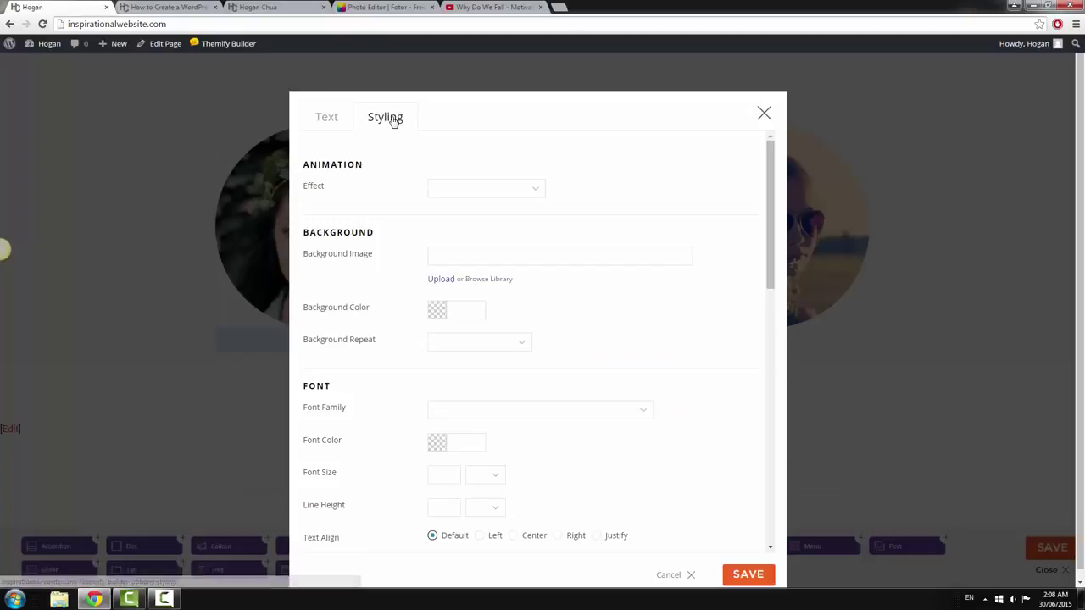
pyautogui.click(514, 537)
pyautogui.scroll(-4, 542, 412)
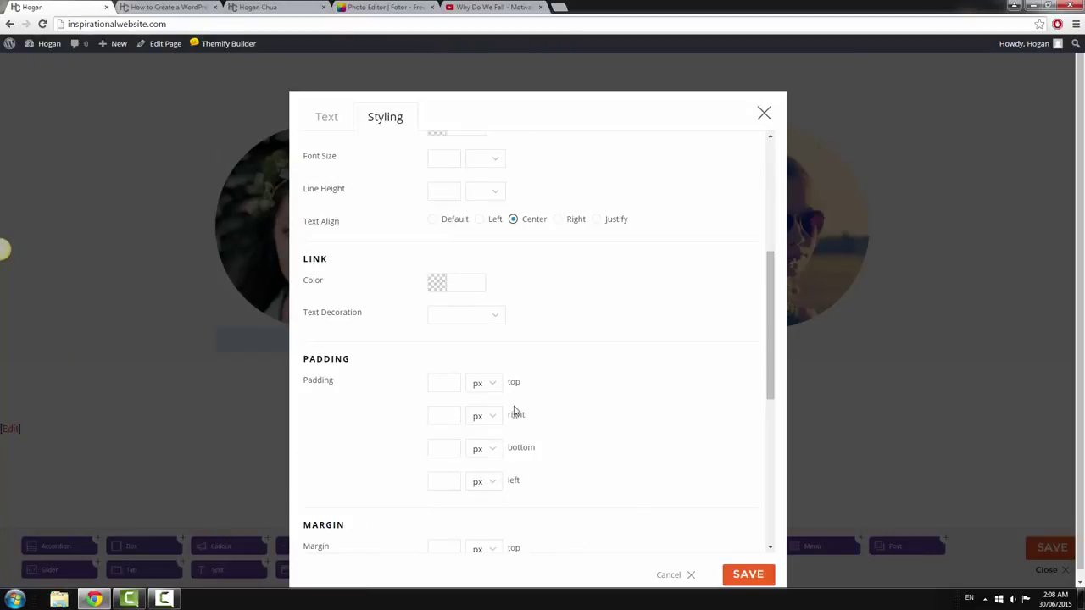
pyautogui.click(447, 385)
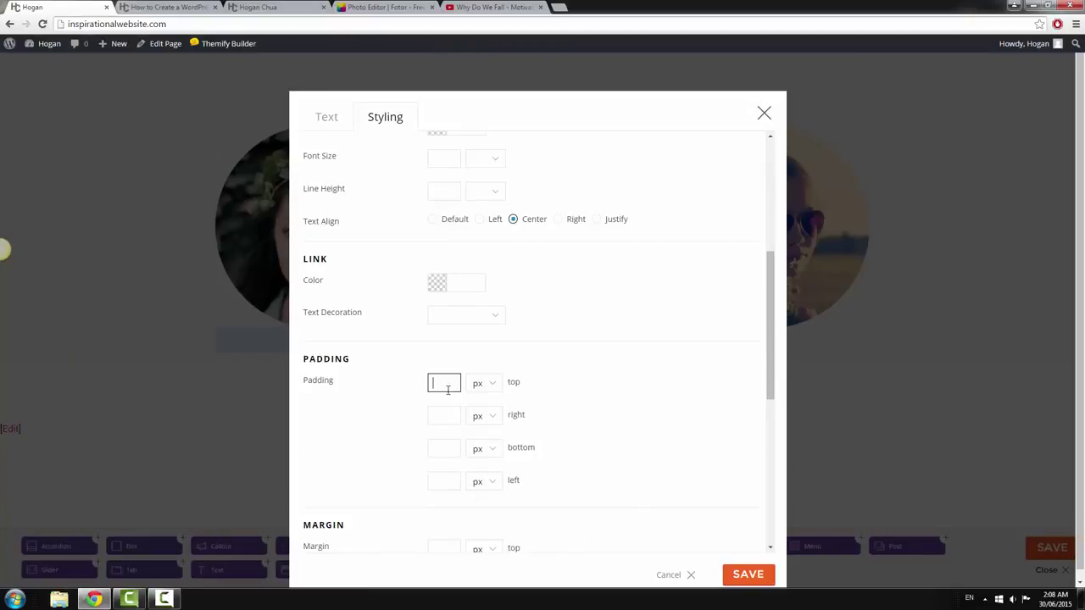
pyautogui.click(450, 448)
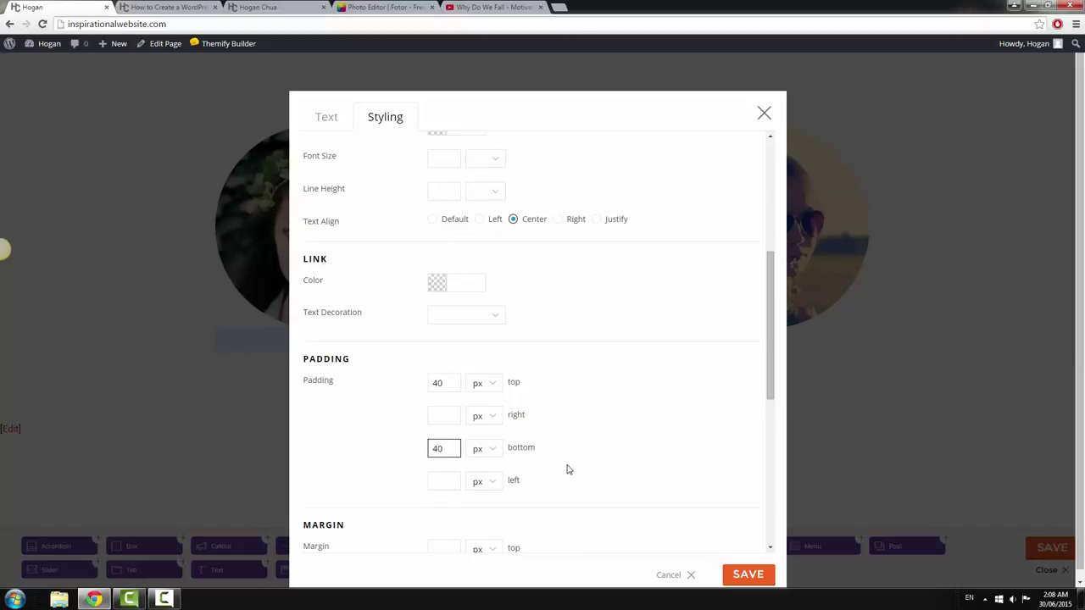
pyautogui.click(759, 573)
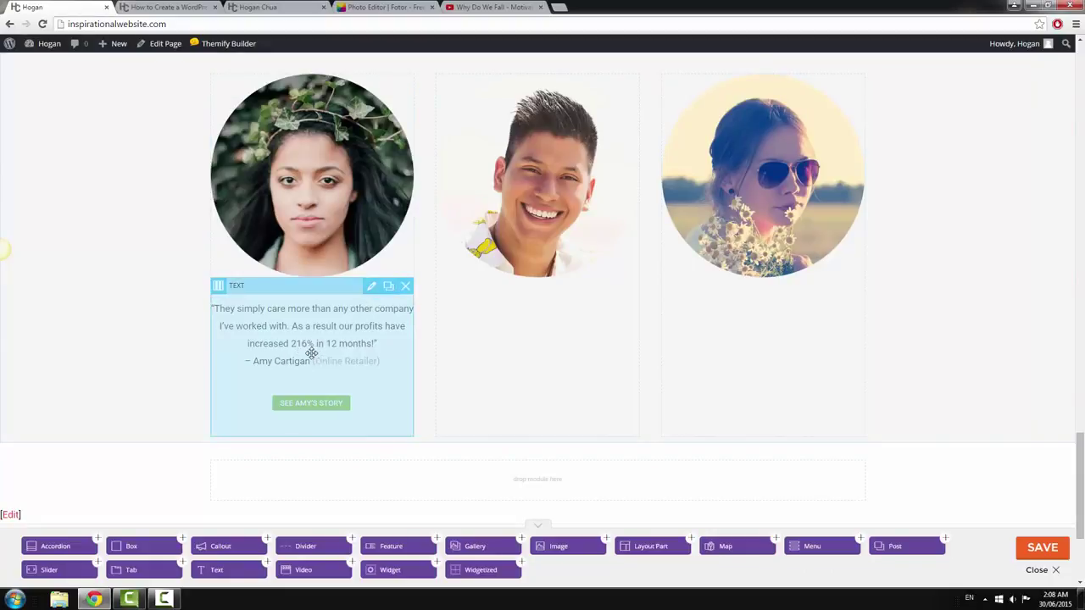
# Step: Insert a blank line after the testimonial quote and save the module
pyautogui.click(371, 286)
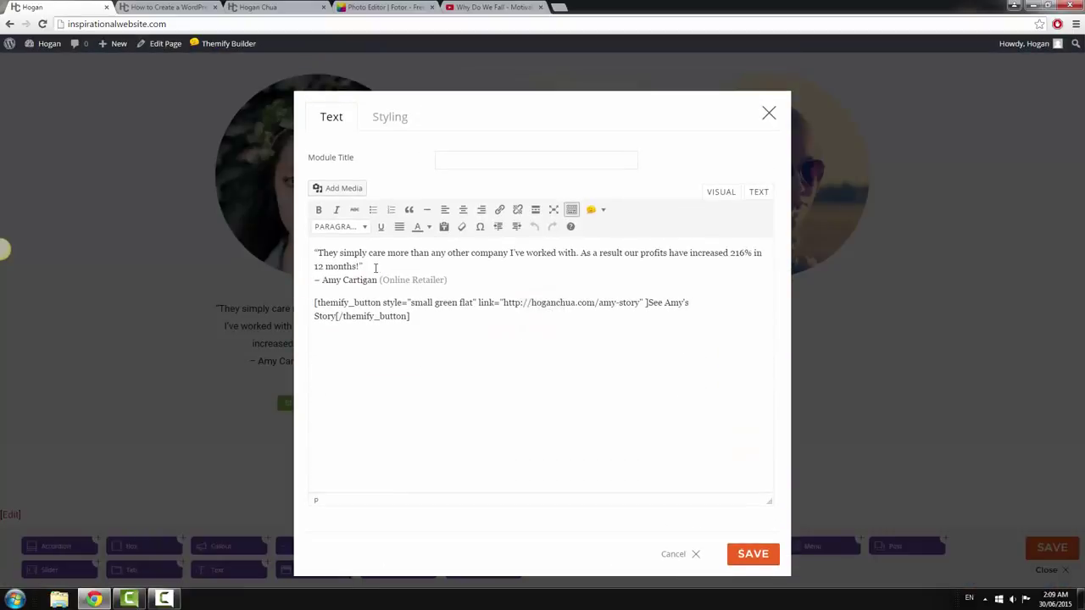
pyautogui.click(375, 267)
pyautogui.press('Return')
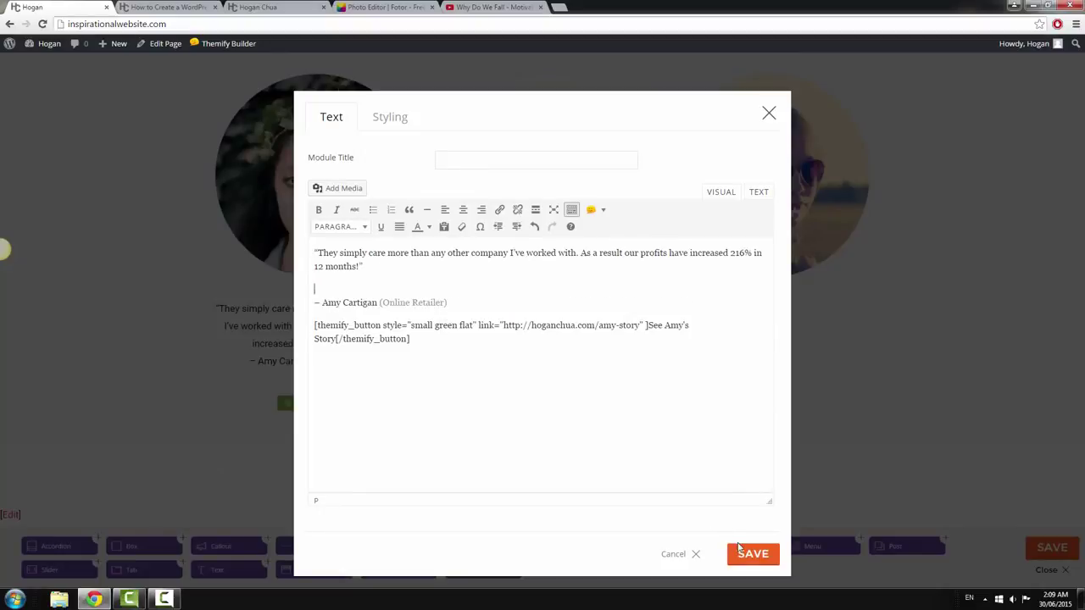
pyautogui.click(740, 551)
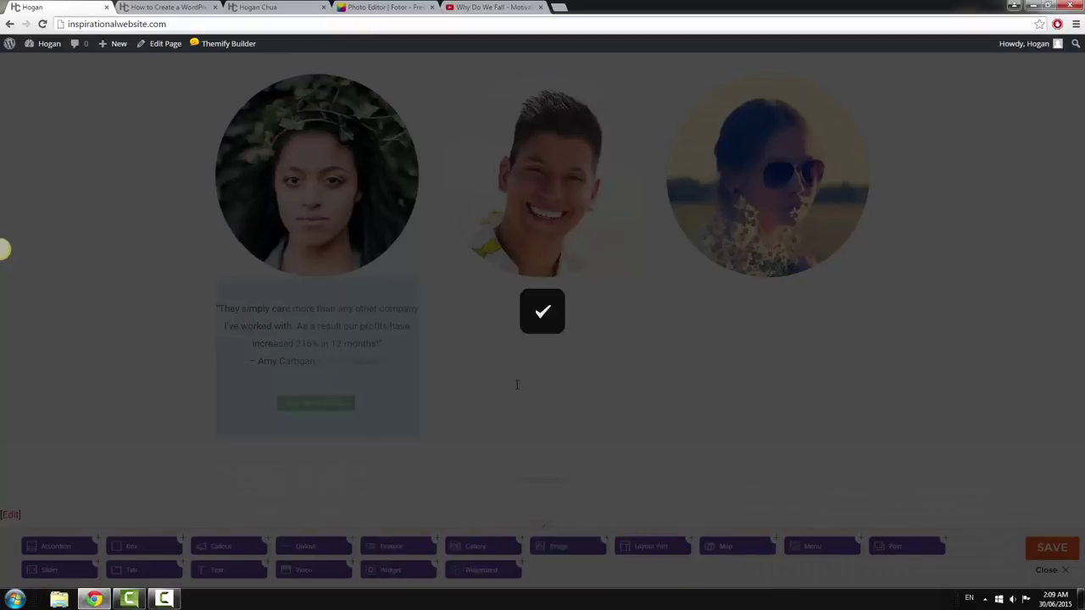
# Step: Delete the extra blank line above the attribution and save the testimonial again
pyautogui.scroll(-3, 515, 389)
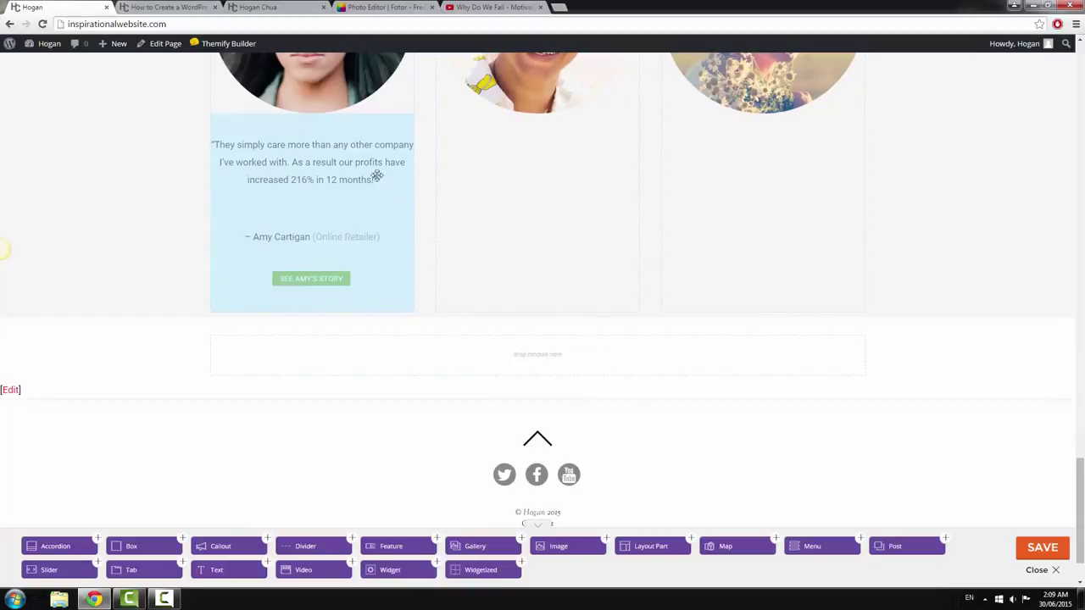
pyautogui.click(374, 127)
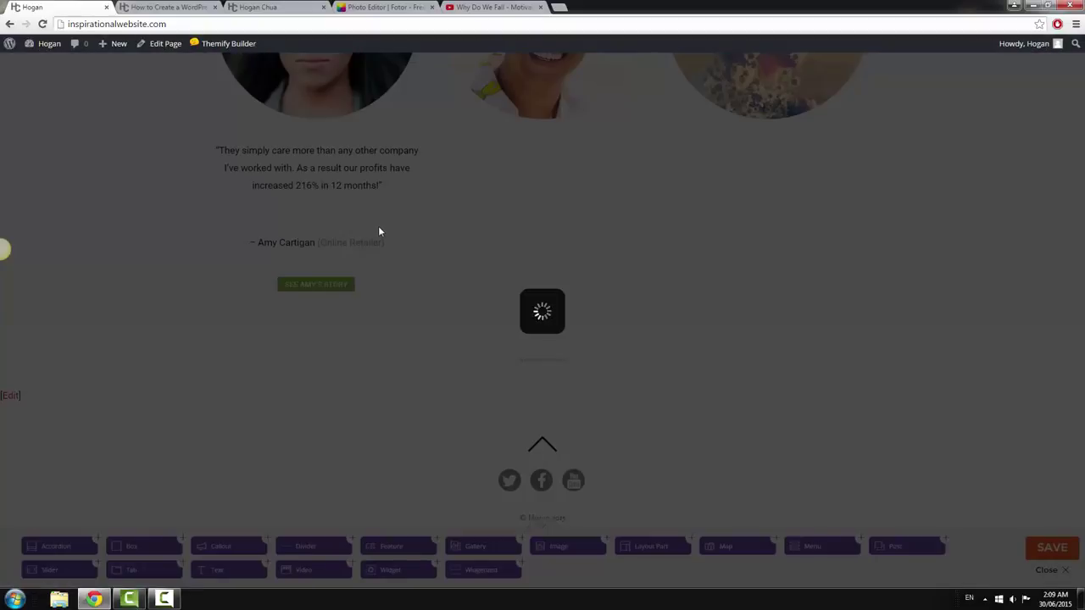
pyautogui.click(315, 312)
pyautogui.press('BackSpace')
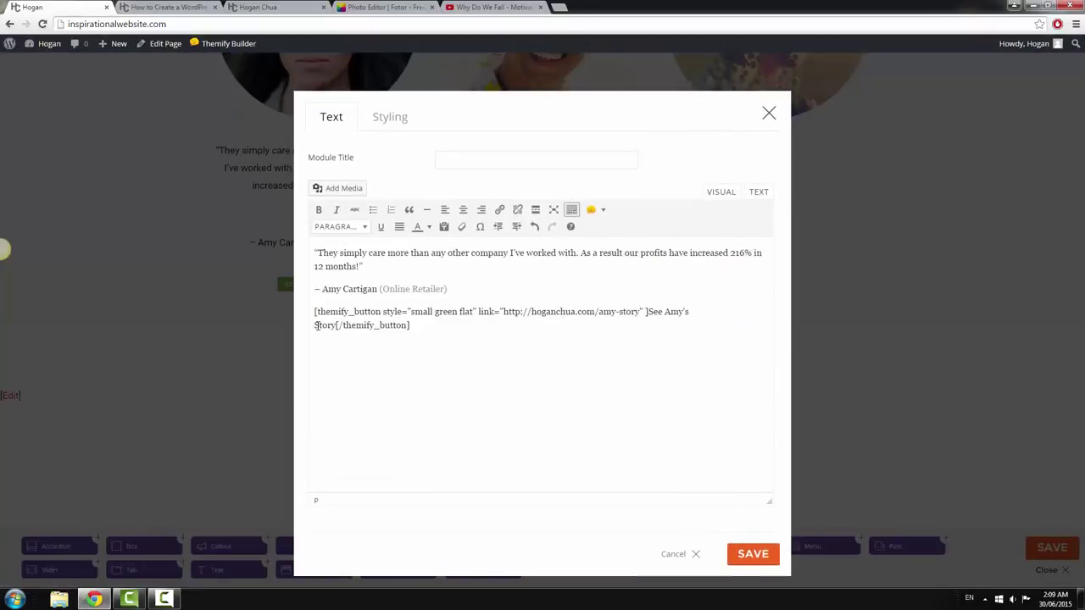
pyautogui.click(739, 562)
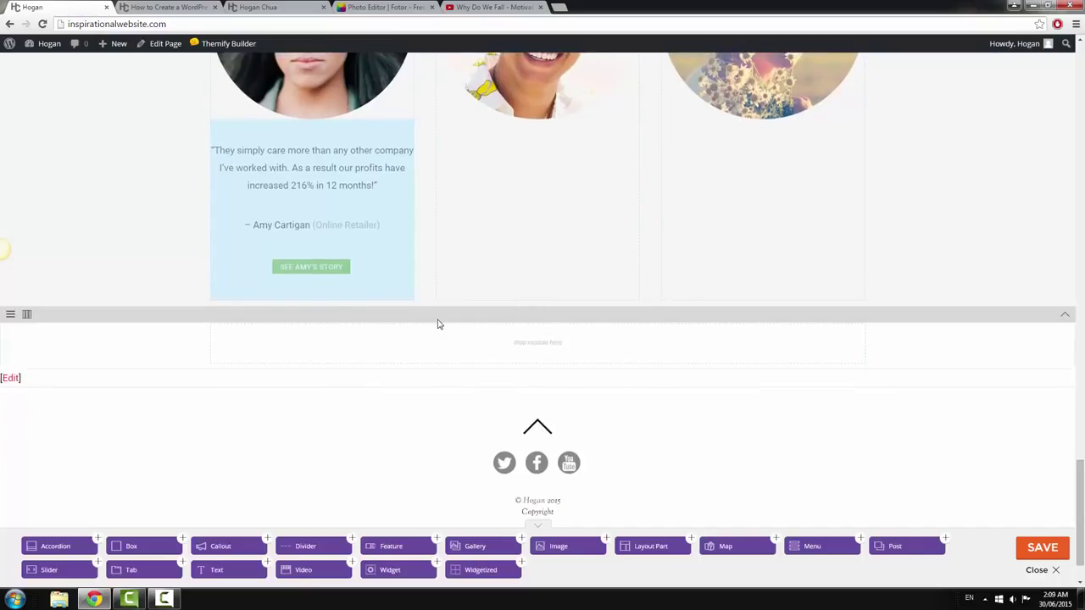
pyautogui.scroll(2, 492, 323)
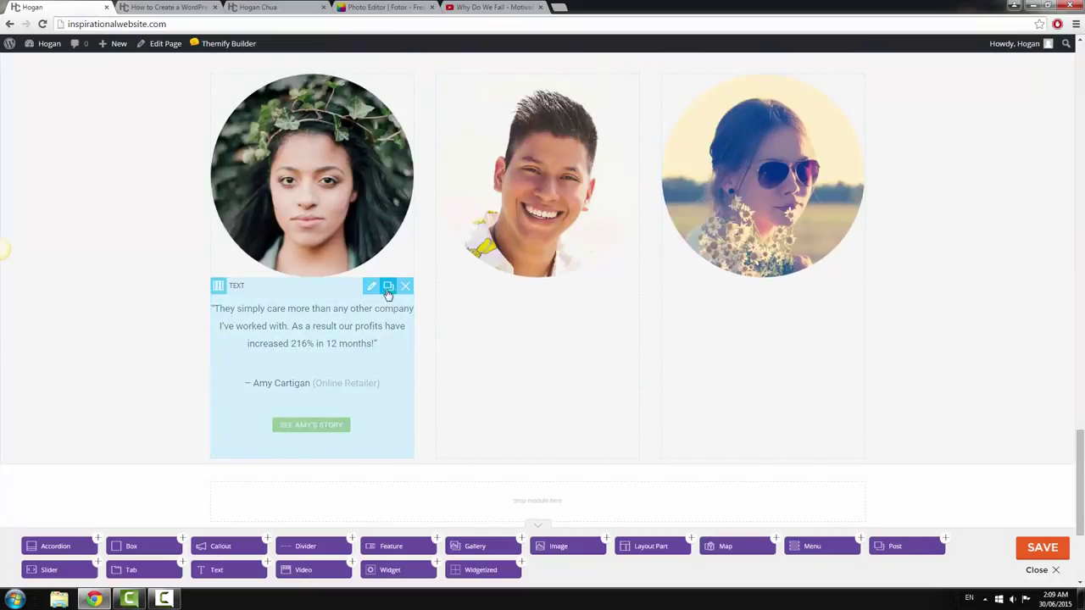
# Step: Duplicate the testimonial text and place the copies below the middle and right photos
pyautogui.click(387, 288)
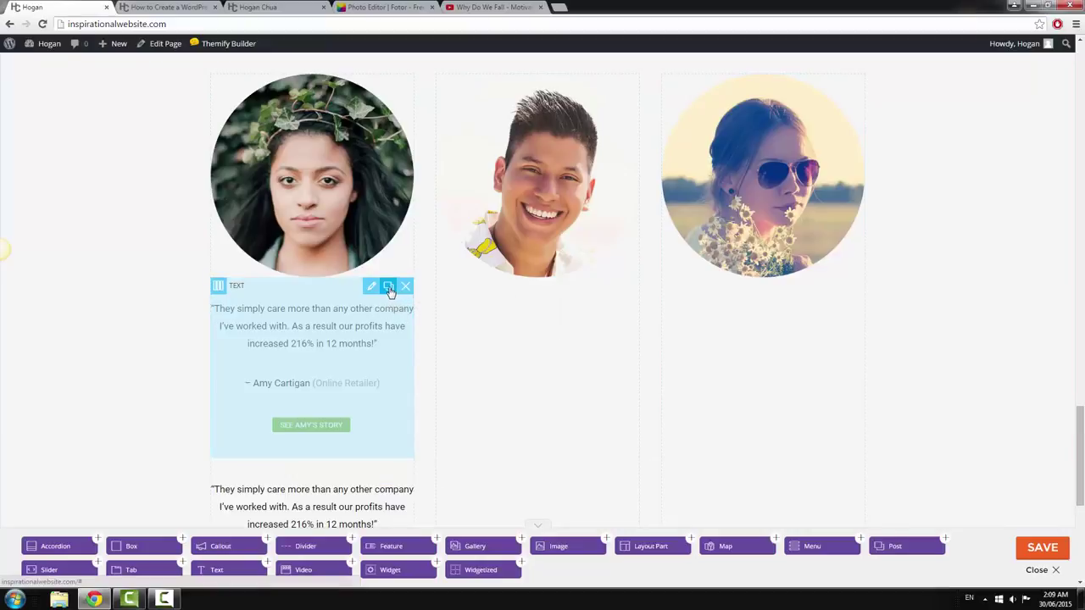
pyautogui.scroll(-2, 537, 317)
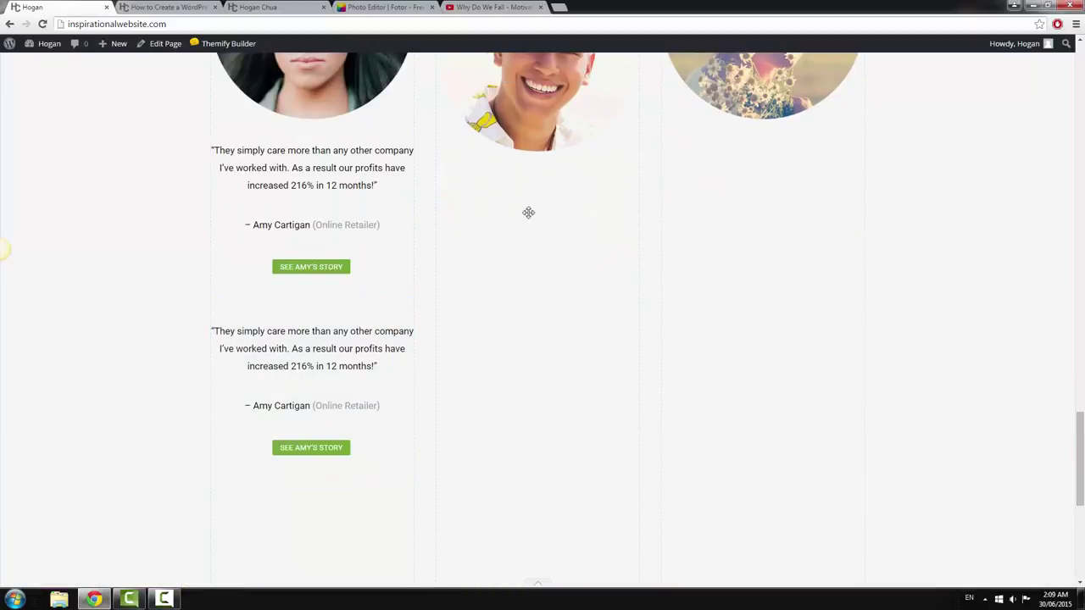
pyautogui.moveTo(517, 233); pyautogui.dragTo(495, 297)
pyautogui.moveTo(349, 411); pyautogui.dragTo(819, 283)
pyautogui.scroll(2, 786, 316)
pyautogui.moveTo(562, 164); pyautogui.dragTo(555, 377)
pyautogui.moveTo(772, 173); pyautogui.dragTo(758, 381)
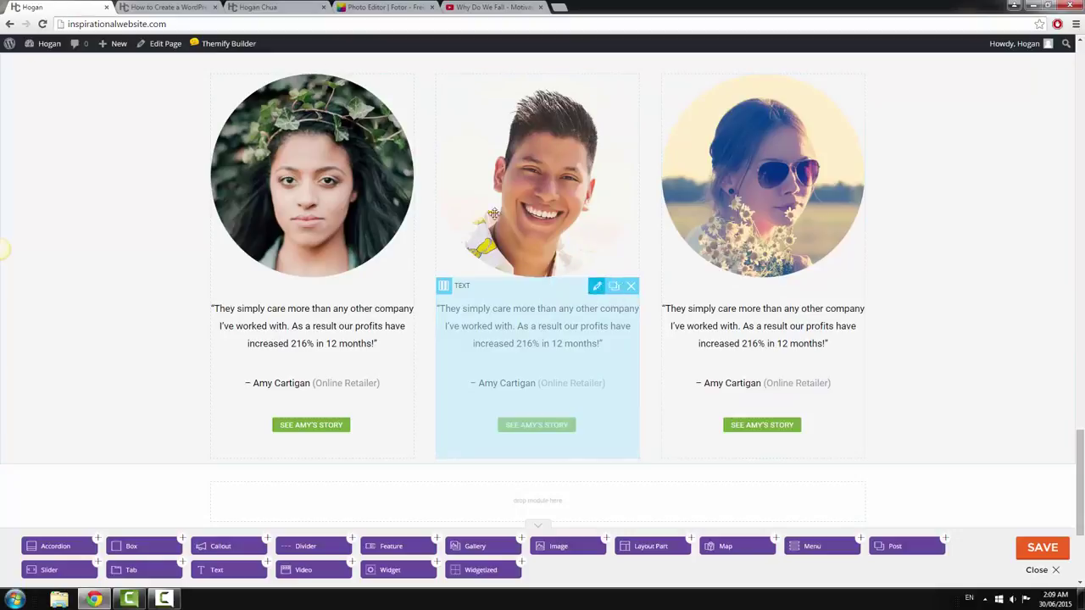
# Step: Open the middle testimonial for editing and bring up the tutorial's next testimonial
pyautogui.click(599, 291)
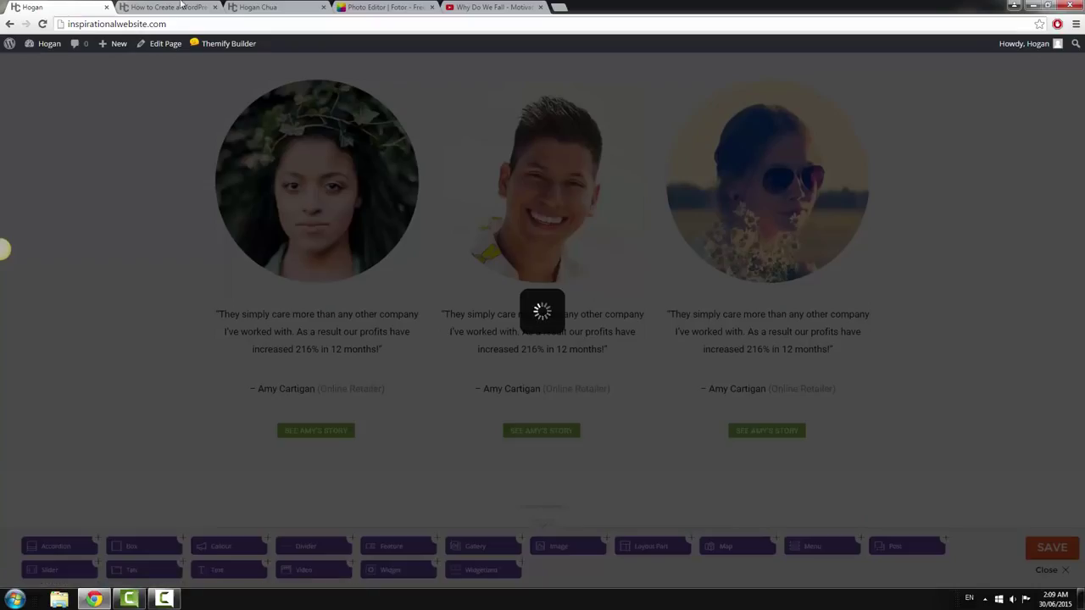
pyautogui.click(179, 7)
pyautogui.scroll(-6, 397, 377)
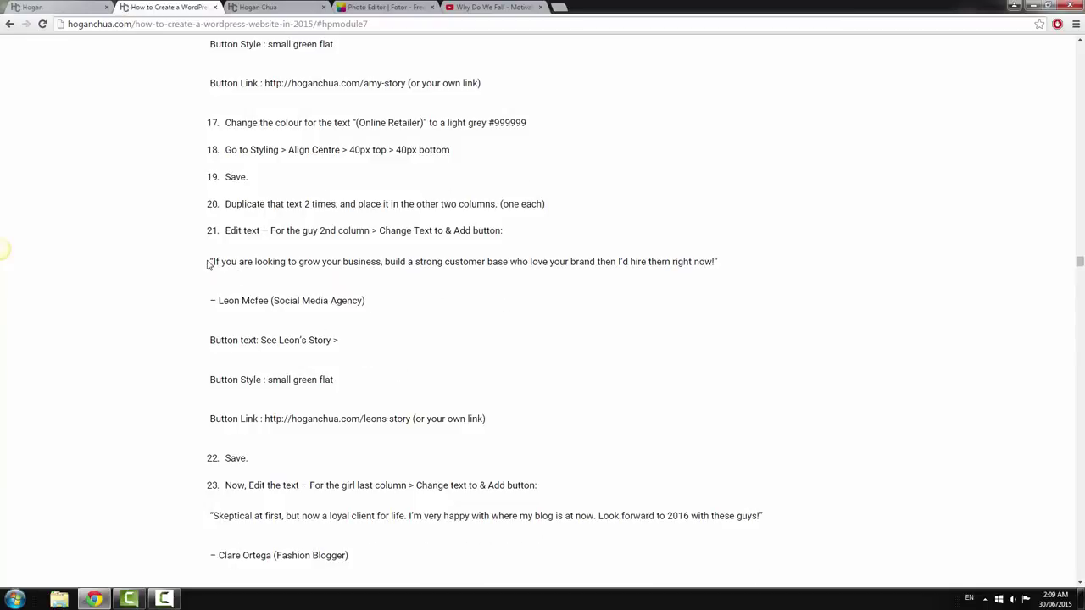
# Step: Replace the middle testimonial's quote and attribution with the second testimonial's text as plain text
pyautogui.moveTo(208, 264); pyautogui.dragTo(405, 301)
pyautogui.hotkey('ctrl', 'c')
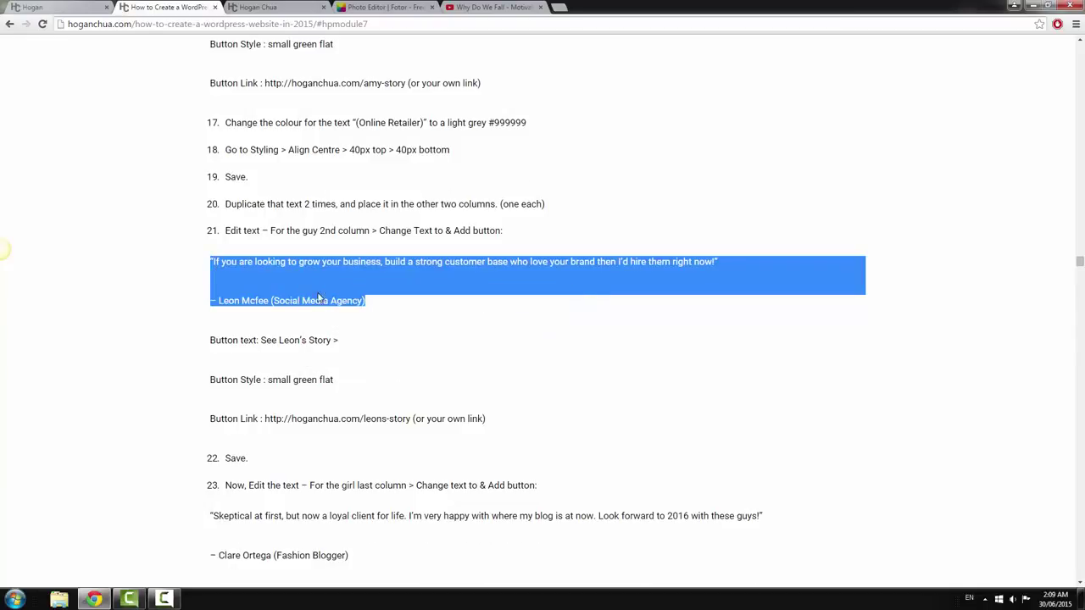
pyautogui.click(59, 6)
pyautogui.moveTo(449, 285); pyautogui.dragTo(322, 241)
pyautogui.rightClick(315, 251)
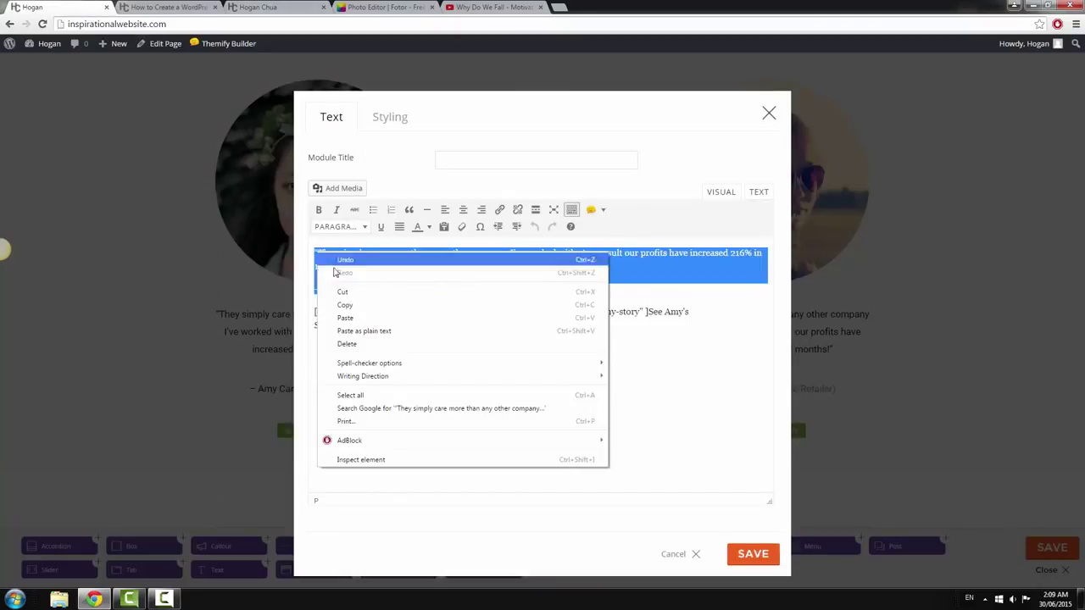
pyautogui.click(356, 330)
pyautogui.click(360, 267)
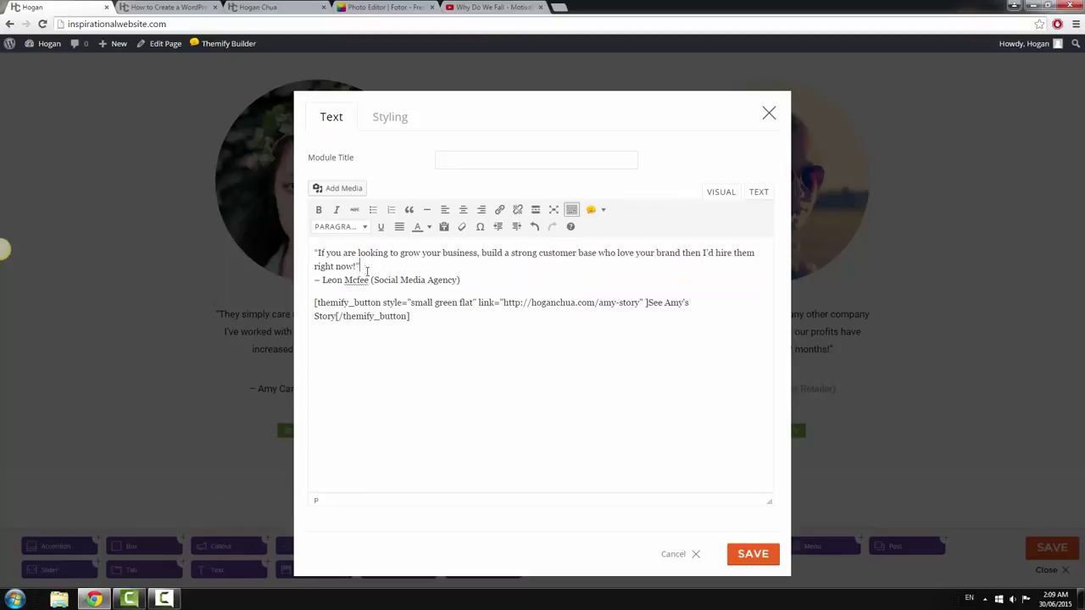
pyautogui.press('Return')
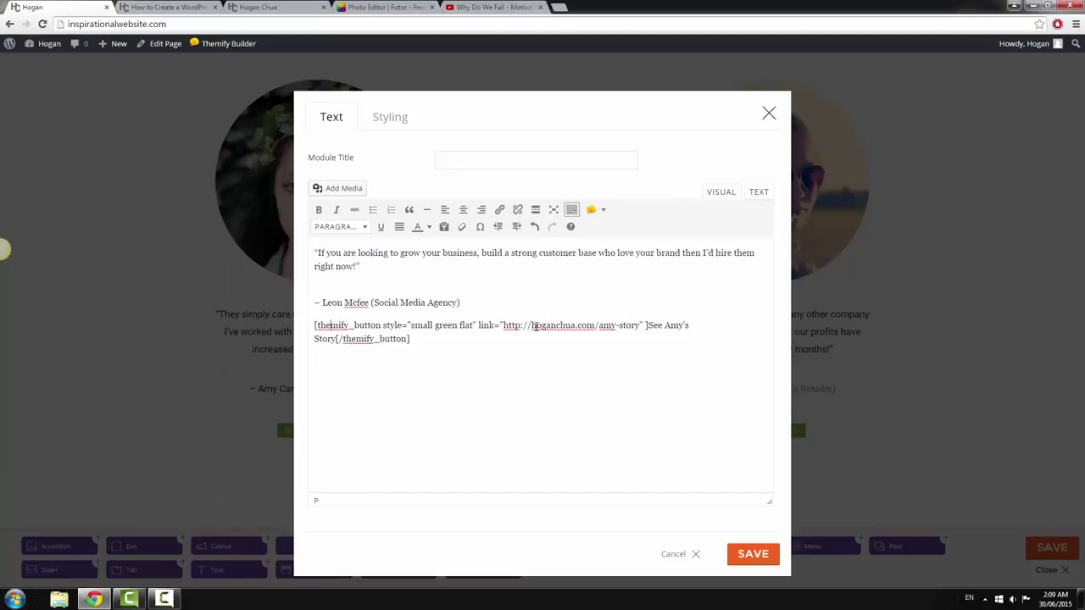
# Step: Point the button link to the second person's story page and rename its label to match
pyautogui.moveTo(637, 325); pyautogui.dragTo(597, 327)
pyautogui.write('leons-')
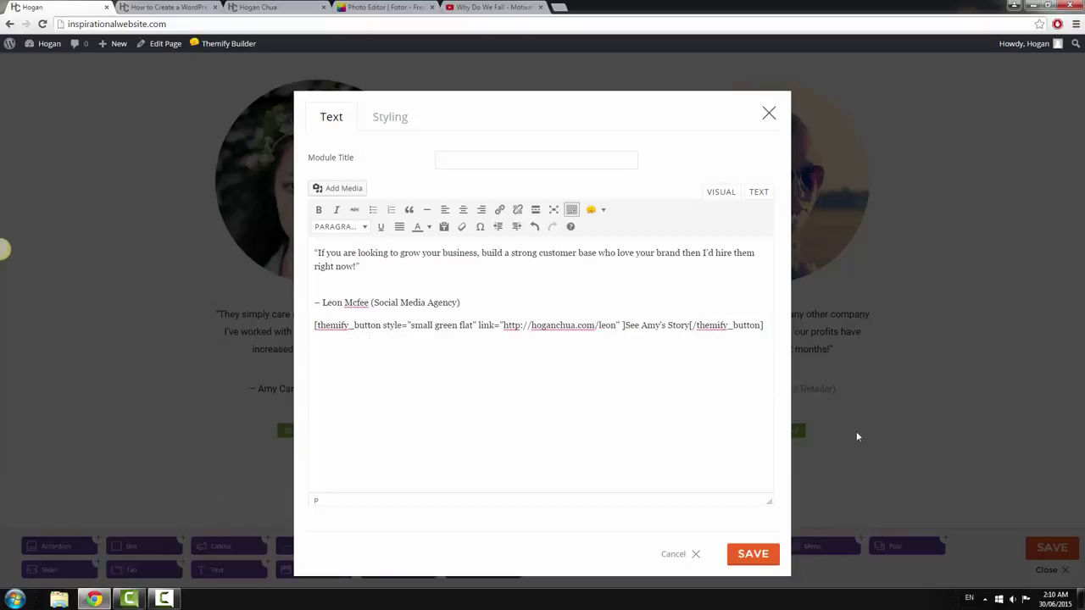
pyautogui.write('story')
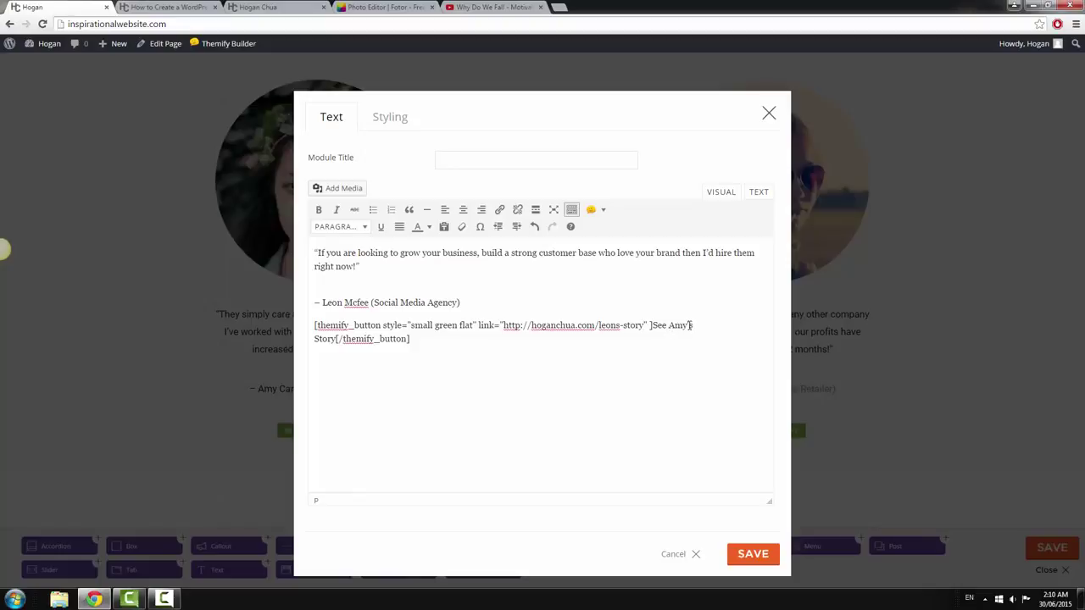
pyautogui.moveTo(685, 326); pyautogui.dragTo(672, 327)
pyautogui.write('Leons')
pyautogui.press('BackSpace')
# Step: Colour the '(Social Media Agency)' label grey and save the testimonial
pyautogui.moveTo(465, 301); pyautogui.dragTo(378, 303)
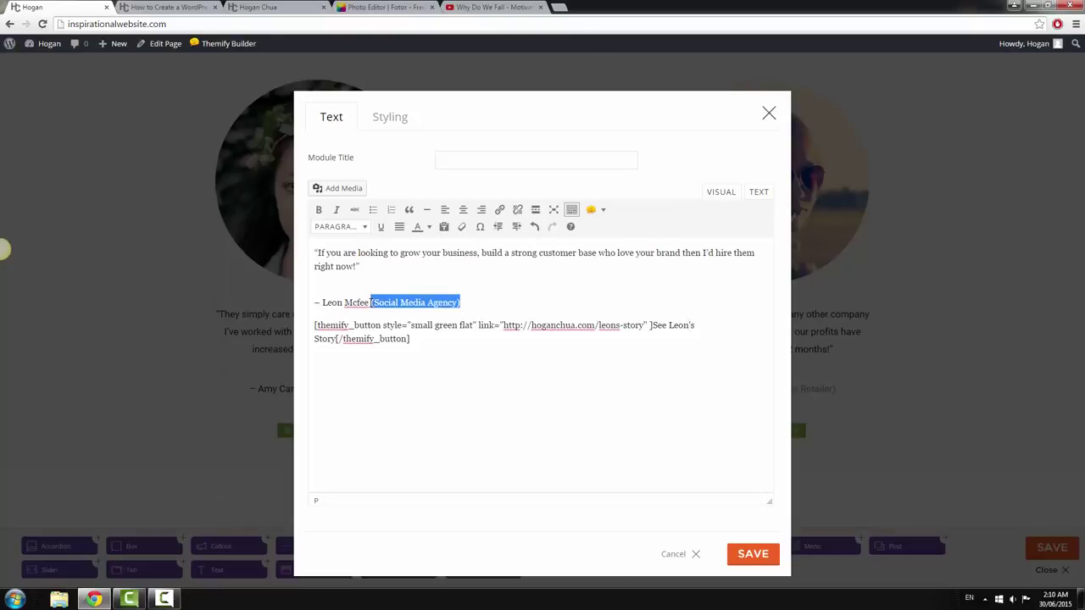
pyautogui.click(428, 227)
pyautogui.click(495, 271)
pyautogui.click(456, 343)
pyautogui.click(751, 554)
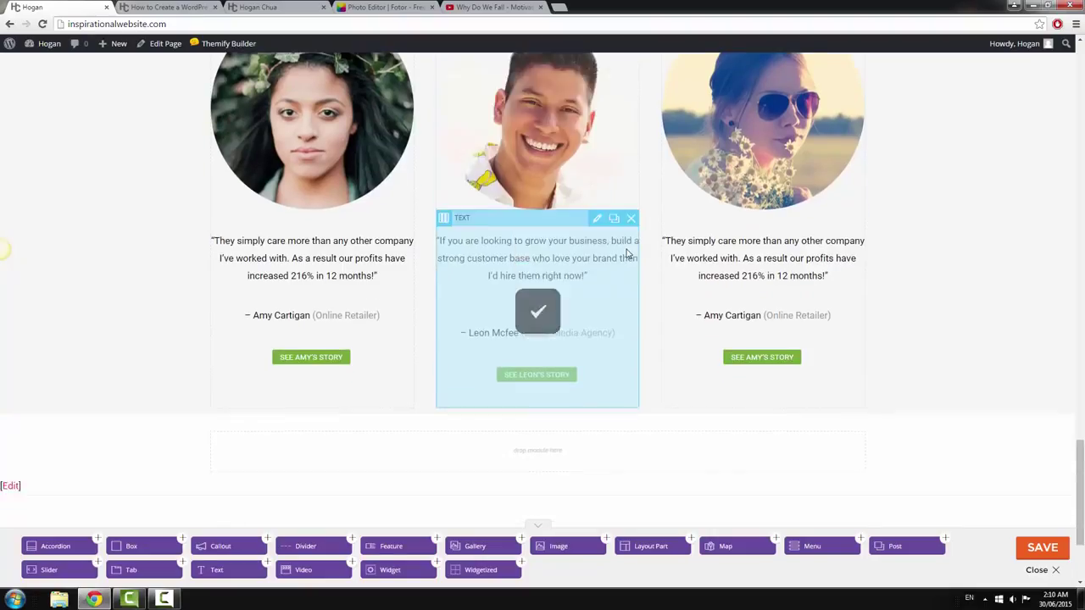
# Step: Remove the blank line above the attribution and re-save the middle testimonial
pyautogui.click(595, 245)
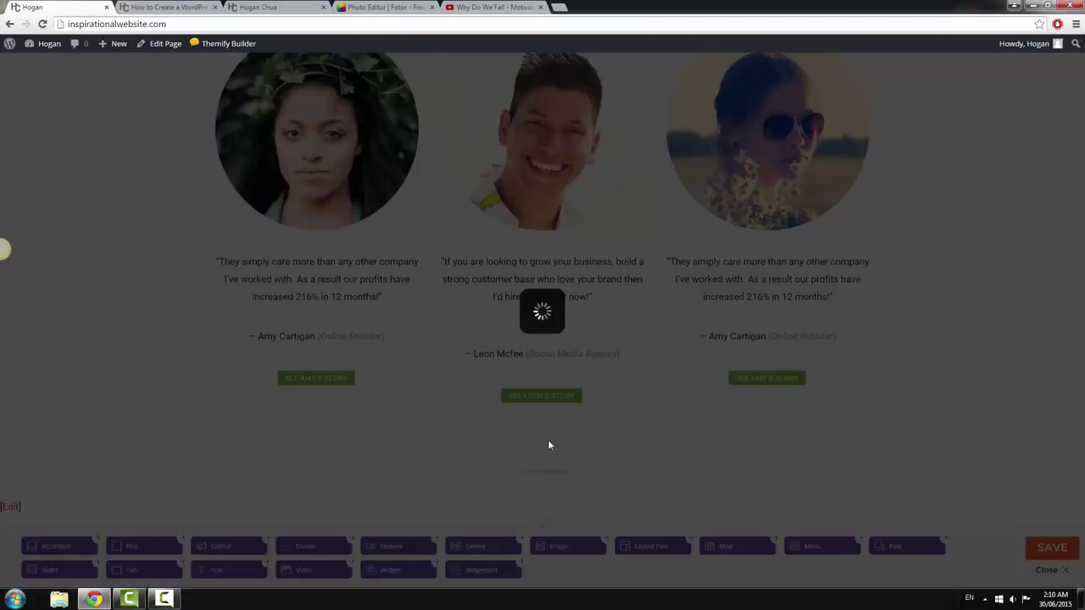
pyautogui.click(317, 302)
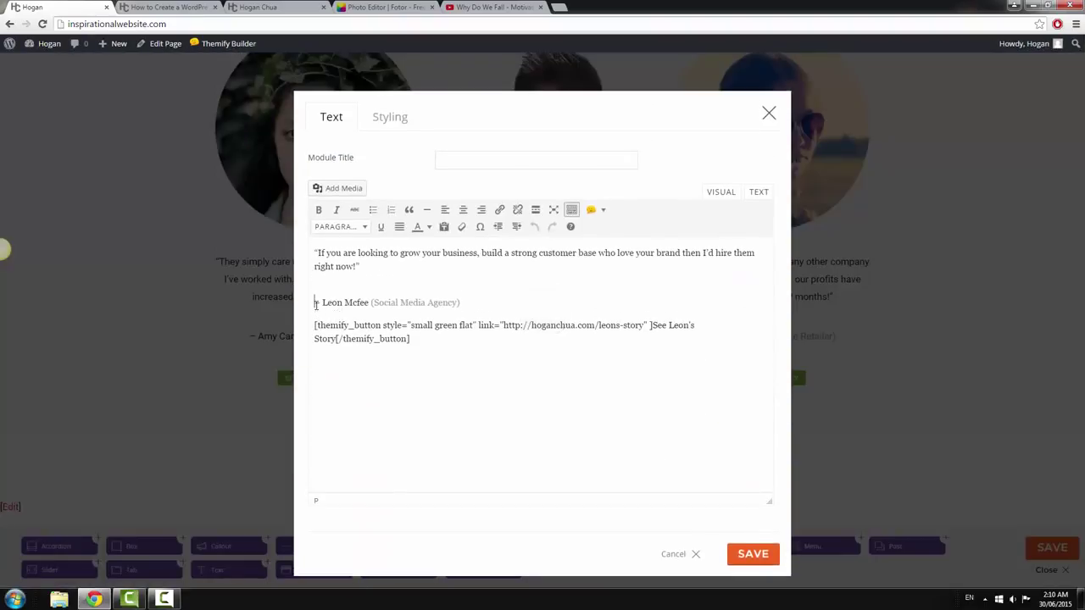
pyautogui.press('BackSpace')
pyautogui.click(753, 554)
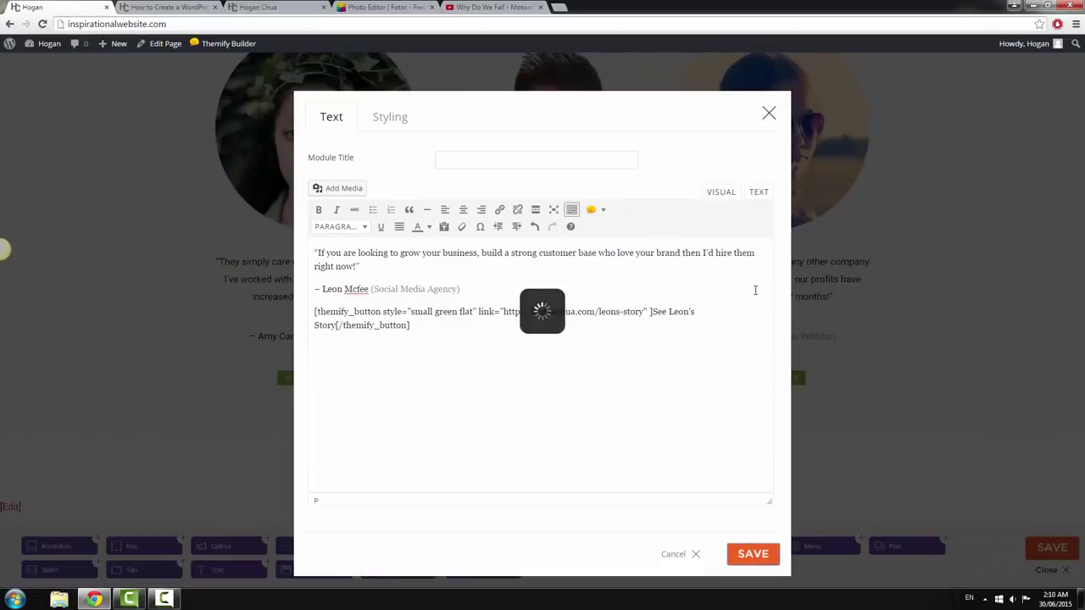
pyautogui.scroll(1, 778, 288)
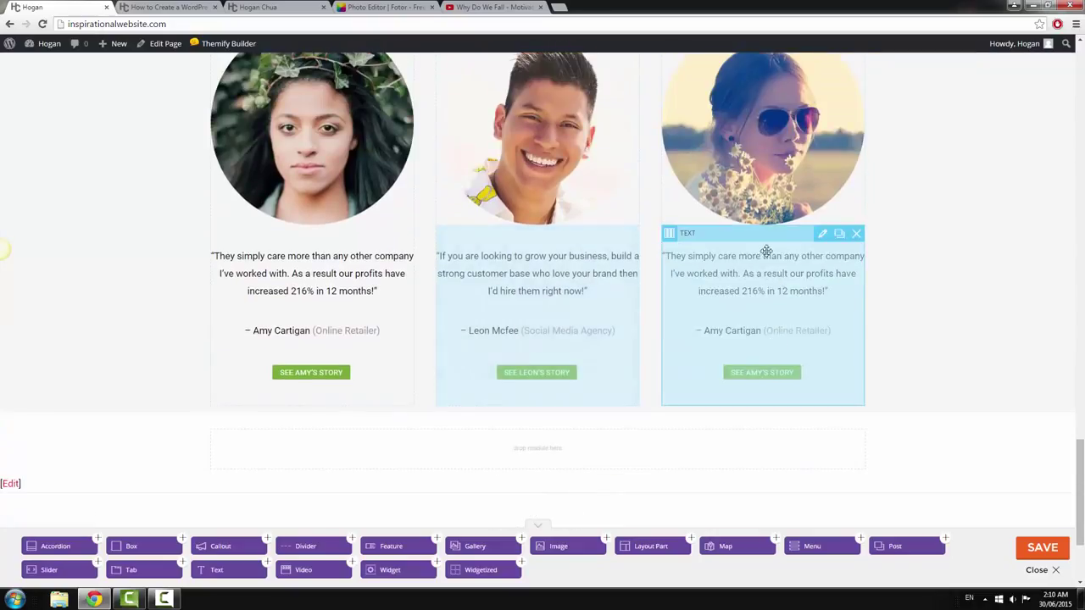
pyautogui.scroll(1, 818, 339)
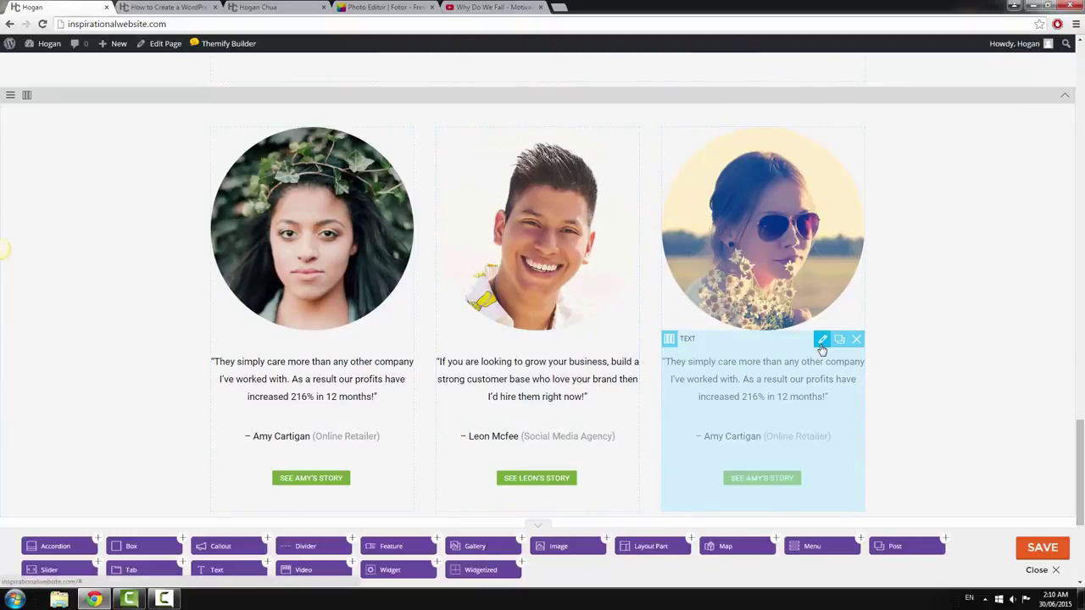
# Step: Open the third testimonial's text and copy the third quote and name line from the tutorial
pyautogui.click(822, 339)
pyautogui.click(172, 6)
pyautogui.scroll(-2, 303, 310)
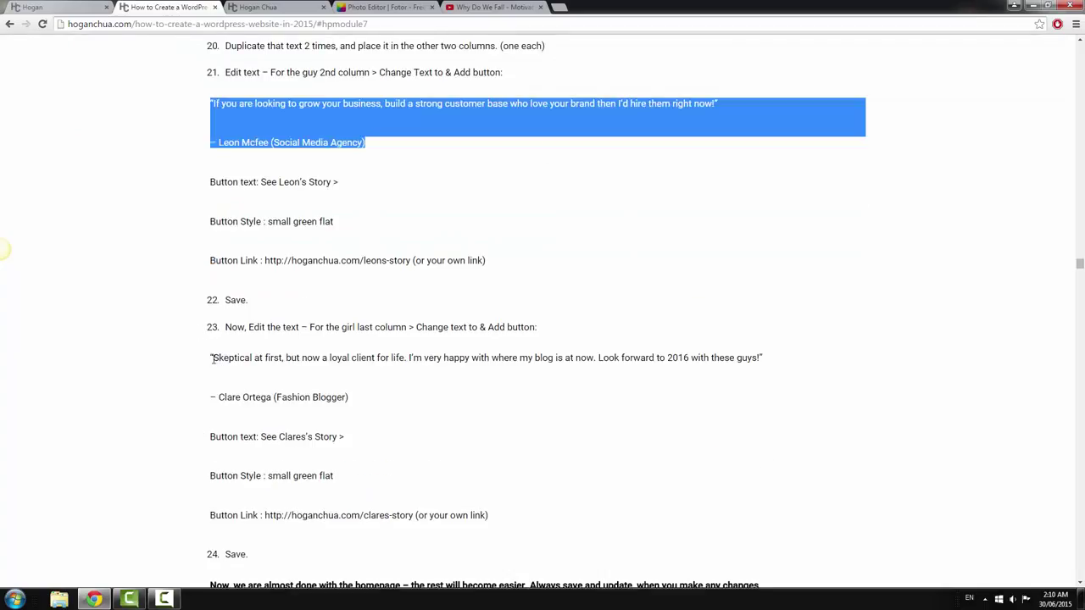
pyautogui.moveTo(212, 356); pyautogui.dragTo(390, 402)
pyautogui.rightClick(268, 377)
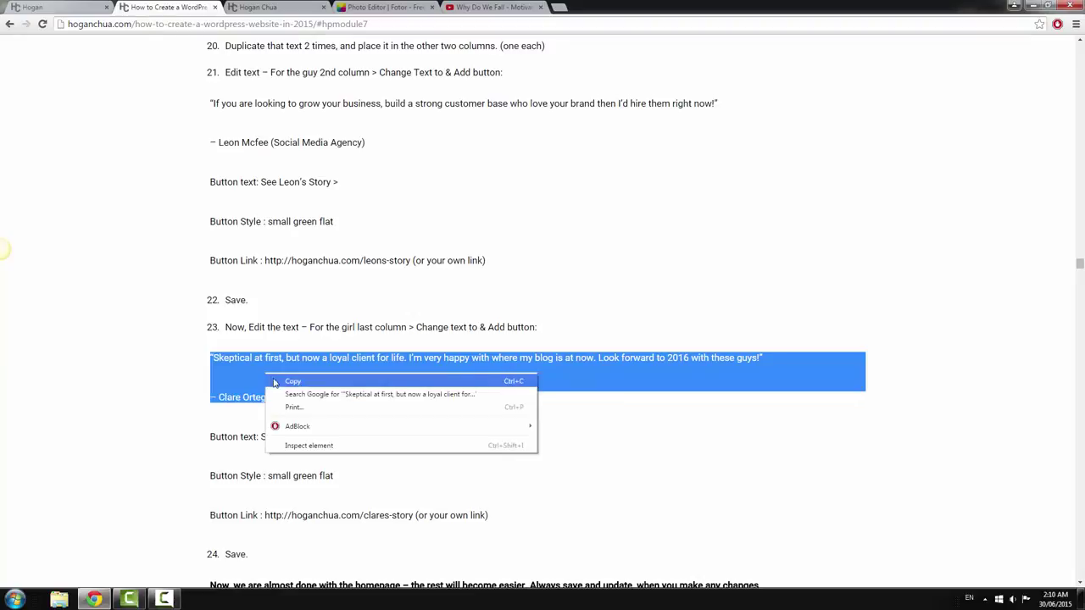
pyautogui.click(288, 383)
# Step: Paste the third testimonial as plain text over the old quote and attribution
pyautogui.click(34, 7)
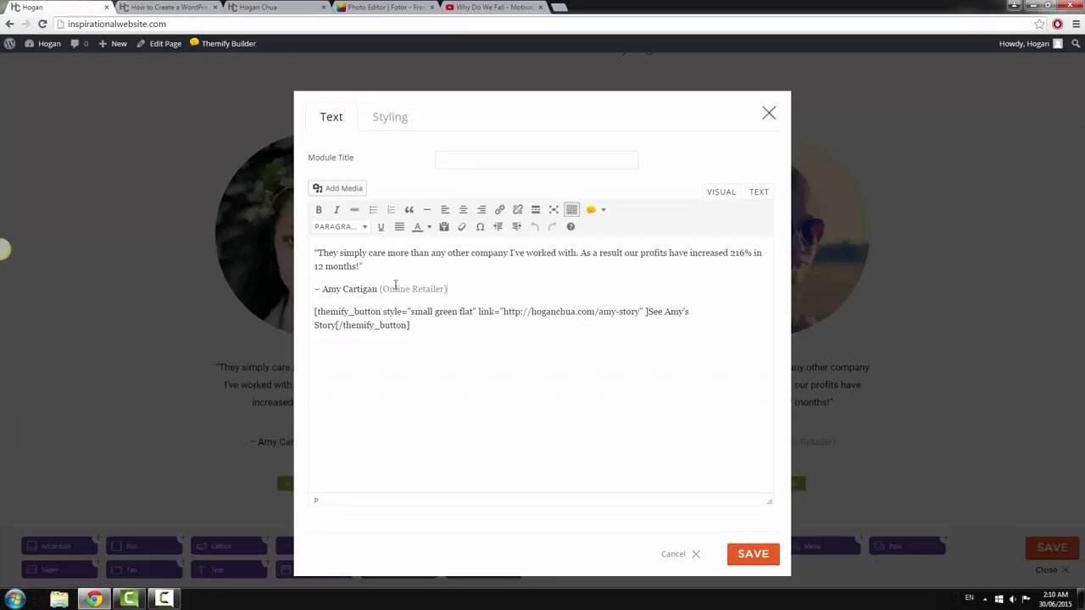
pyautogui.moveTo(449, 289); pyautogui.dragTo(313, 251)
pyautogui.rightClick(358, 271)
pyautogui.click(381, 346)
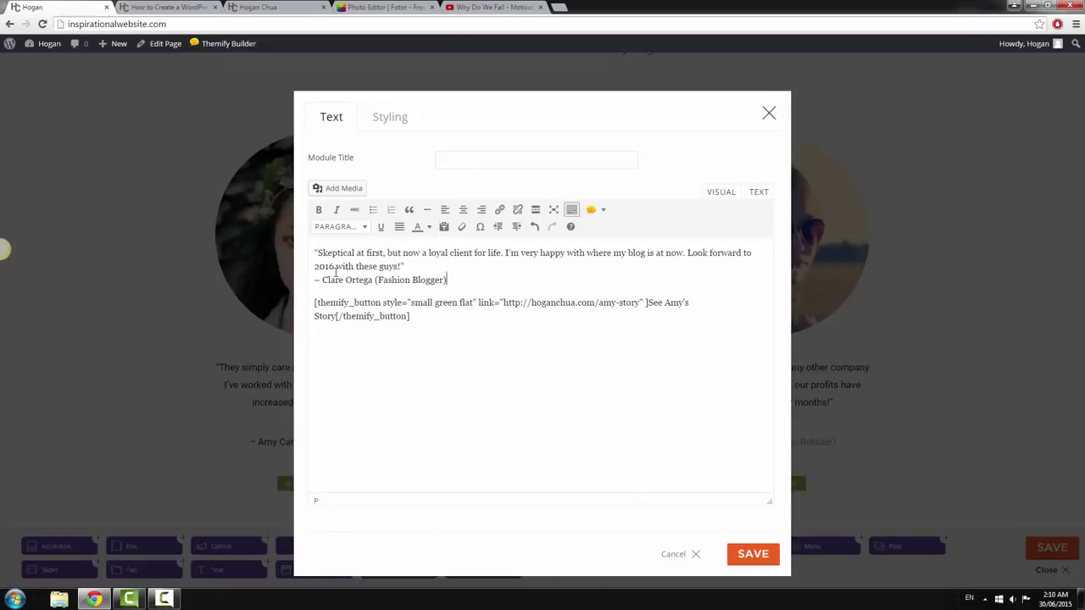
pyautogui.press('Return')
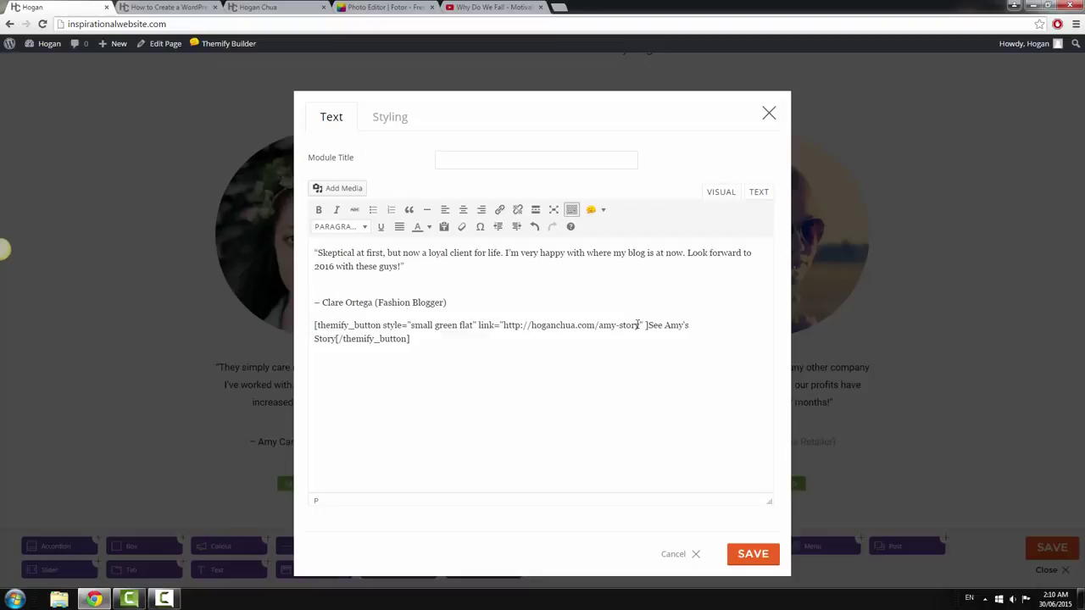
# Step: Change the button link slug and label to the third person's story, then save
pyautogui.moveTo(640, 325); pyautogui.dragTo(600, 325)
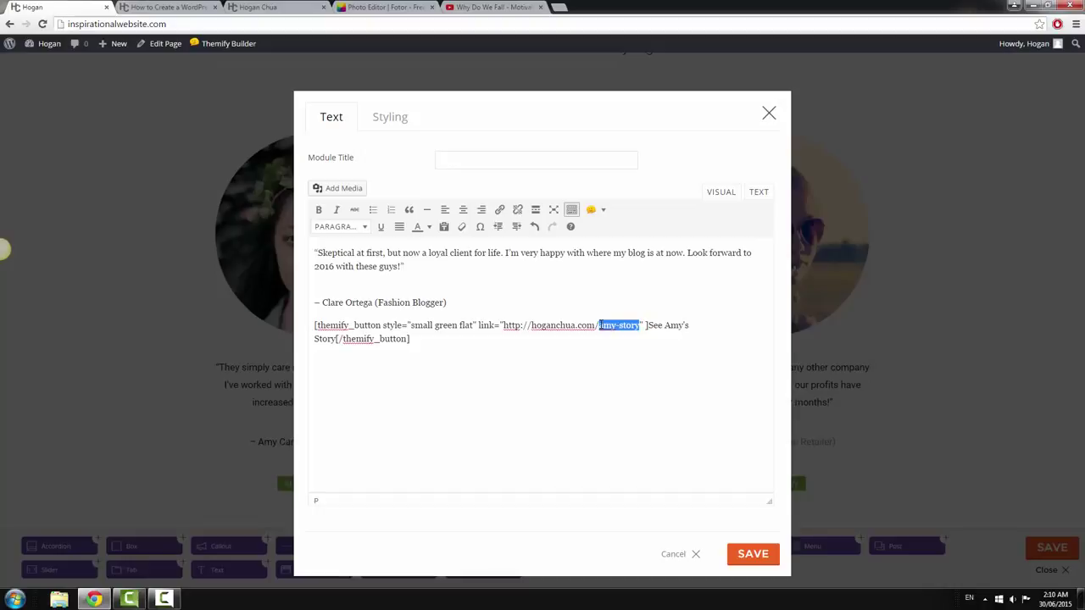
pyautogui.press('Right')
pyautogui.press('Right')
pyautogui.write('clare')
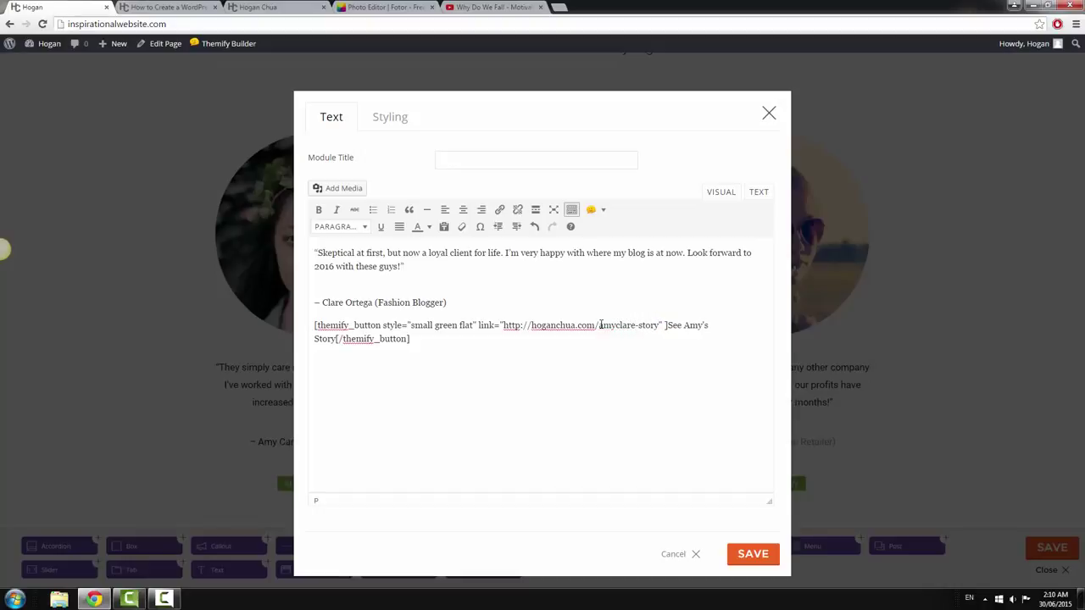
pyautogui.click(618, 324)
pyautogui.press('BackSpace')
pyautogui.press('BackSpace')
pyautogui.press('BackSpace')
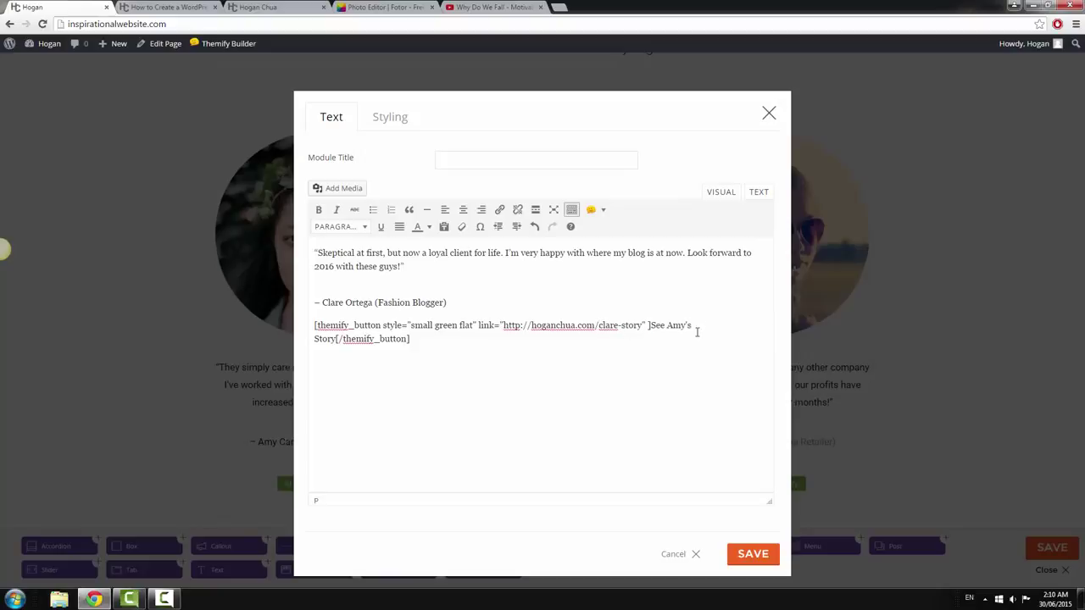
pyautogui.moveTo(687, 325); pyautogui.dragTo(671, 327)
pyautogui.write('Clare')
pyautogui.click(752, 555)
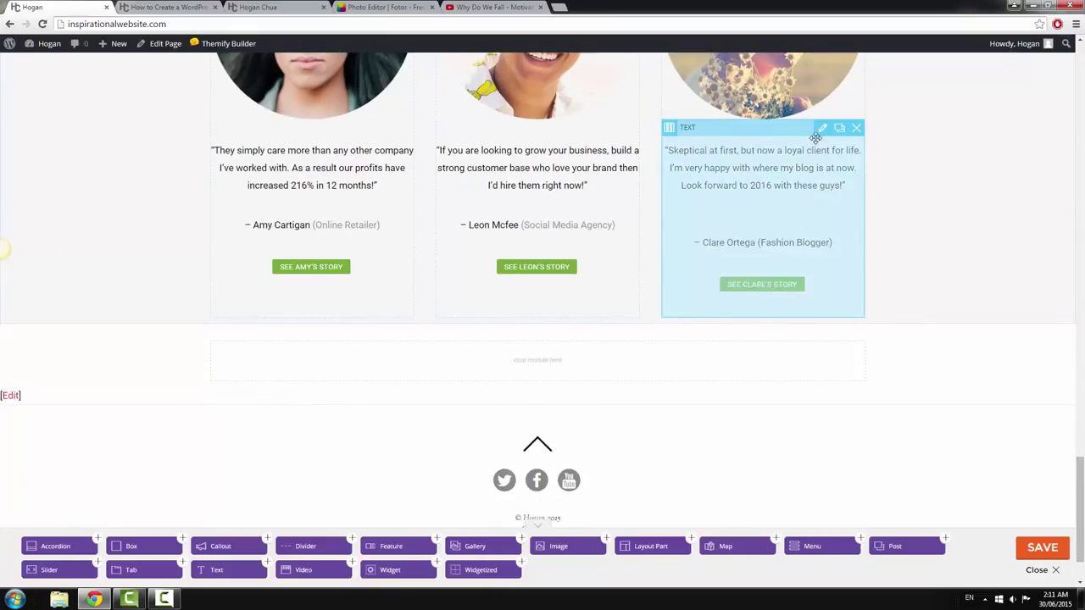
# Step: Remove the extra blank line, colour '(Fashion Blogger)' grey, and save the third testimonial
pyautogui.click(188, 7)
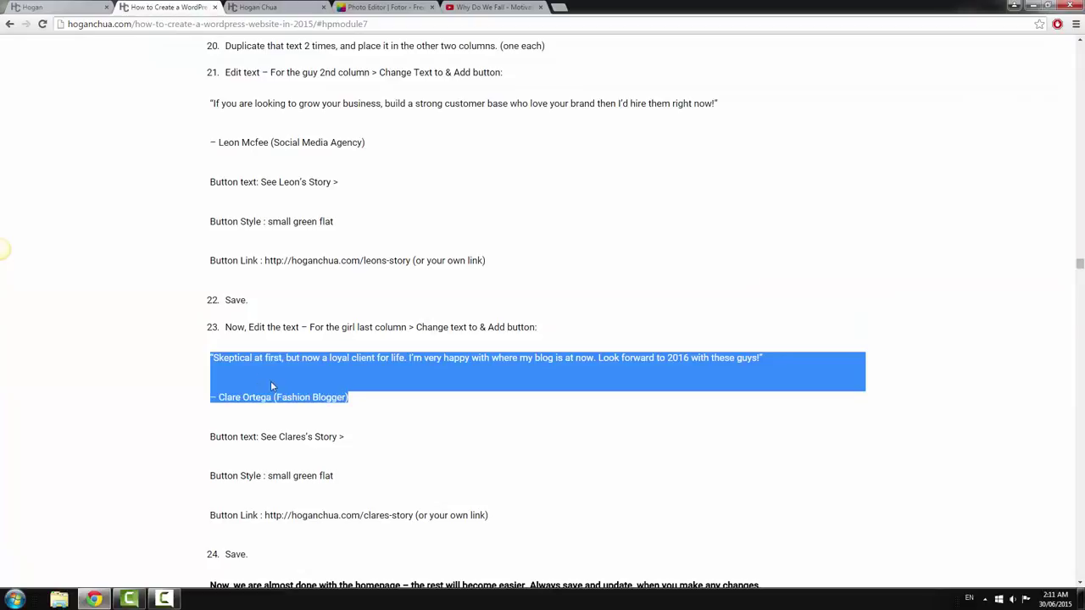
pyautogui.click(55, 6)
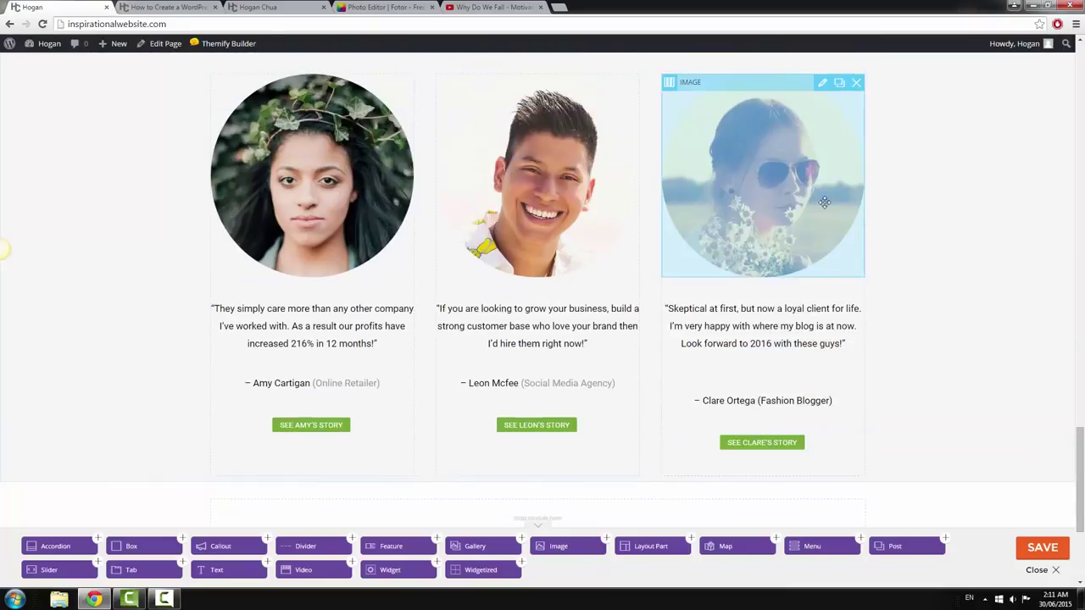
pyautogui.click(822, 290)
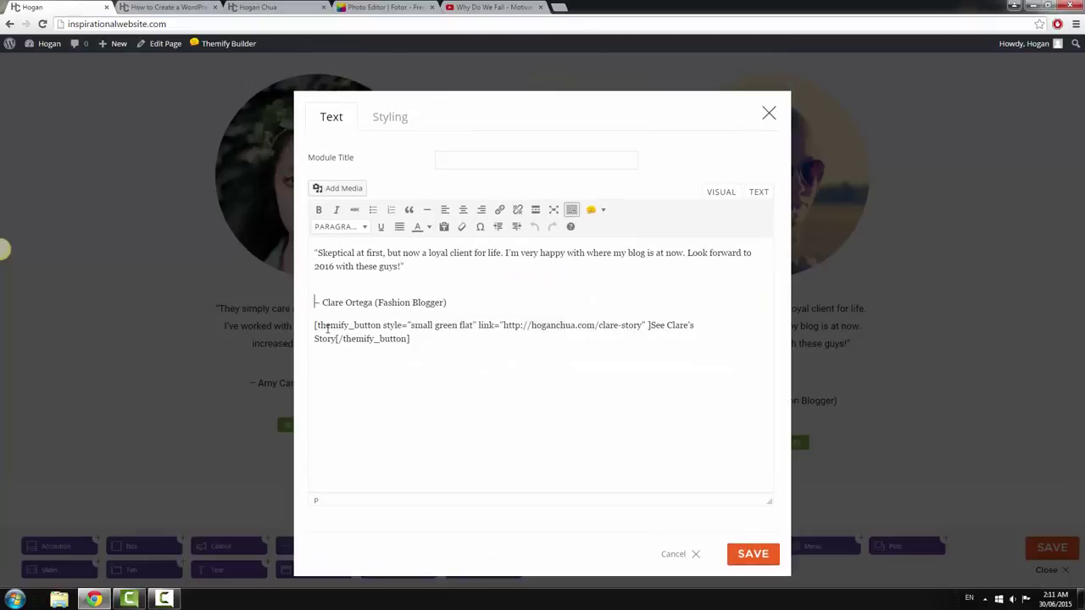
pyautogui.press('BackSpace')
pyautogui.moveTo(448, 289); pyautogui.dragTo(377, 290)
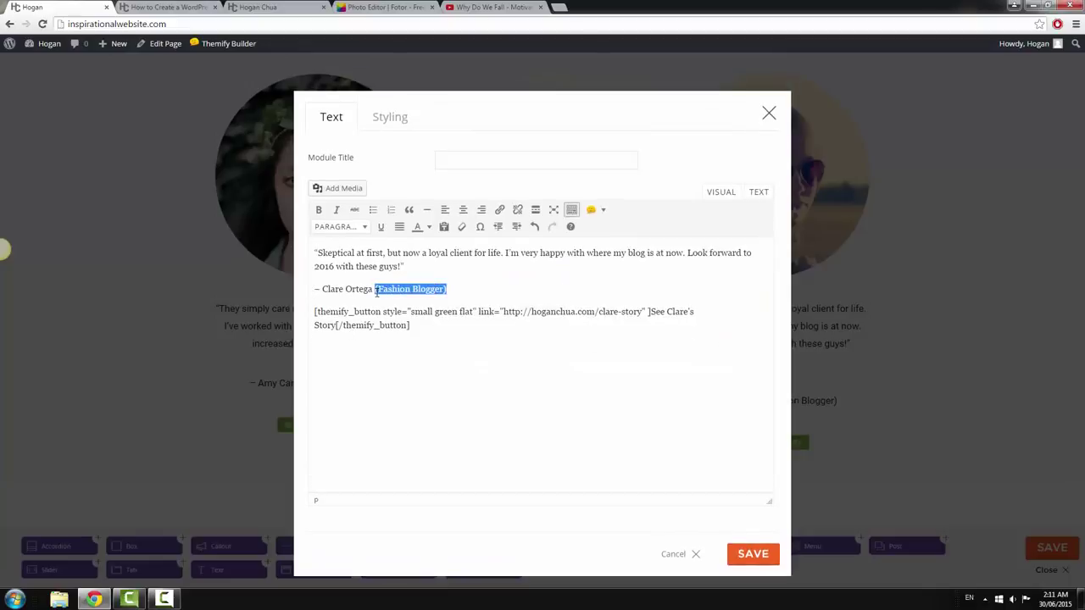
pyautogui.click(429, 227)
pyautogui.click(493, 271)
pyautogui.click(743, 555)
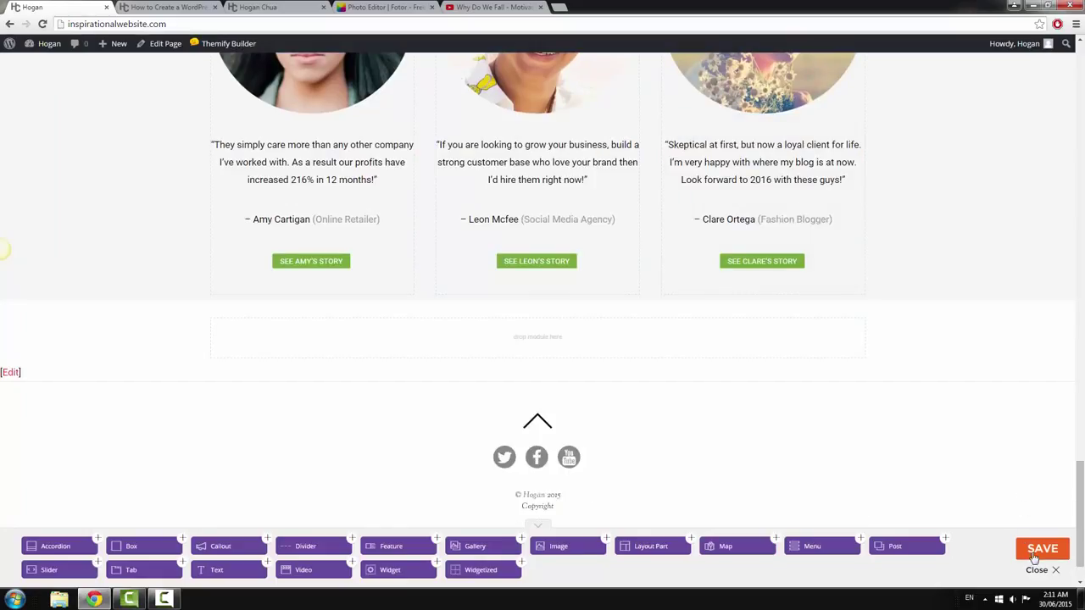
# Step: Save the homepage layout, close the Themify Builder, and compare with hoganchua.com's testimonials
pyautogui.click(1030, 551)
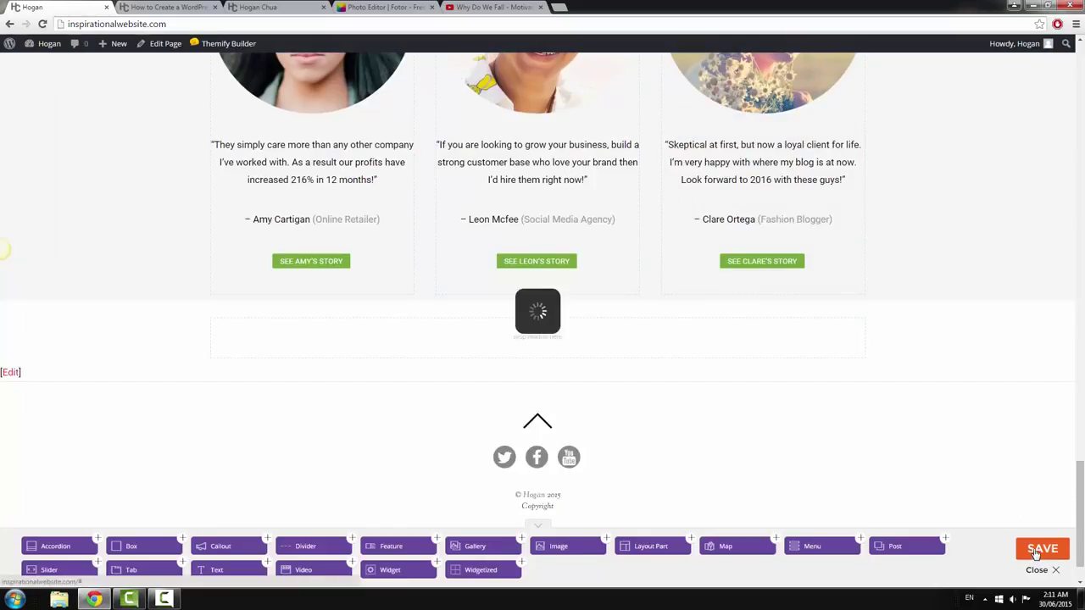
pyautogui.click(1038, 570)
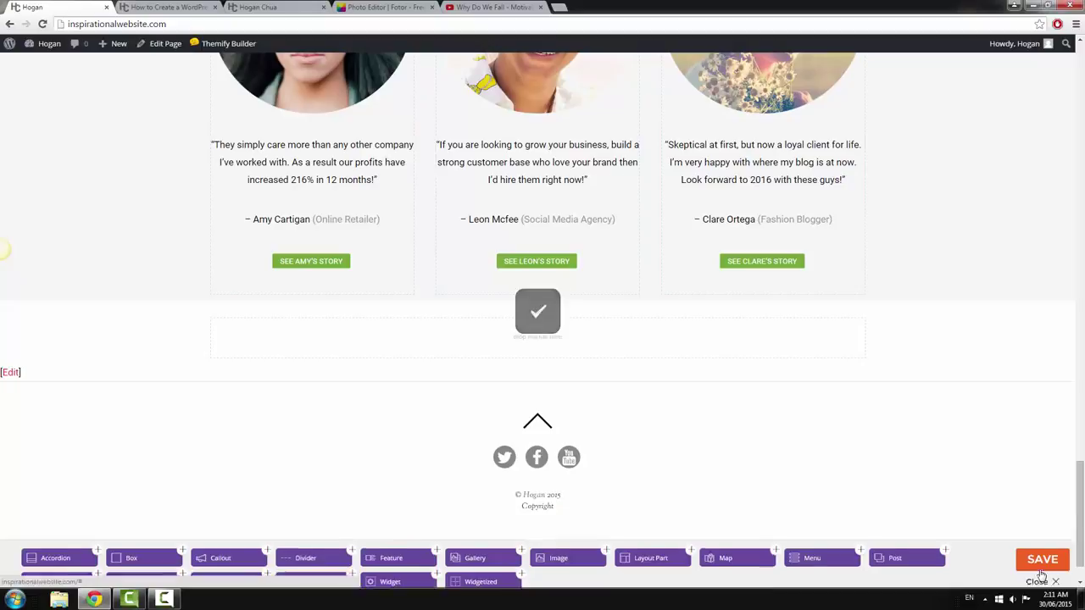
pyautogui.scroll(3, 1049, 488)
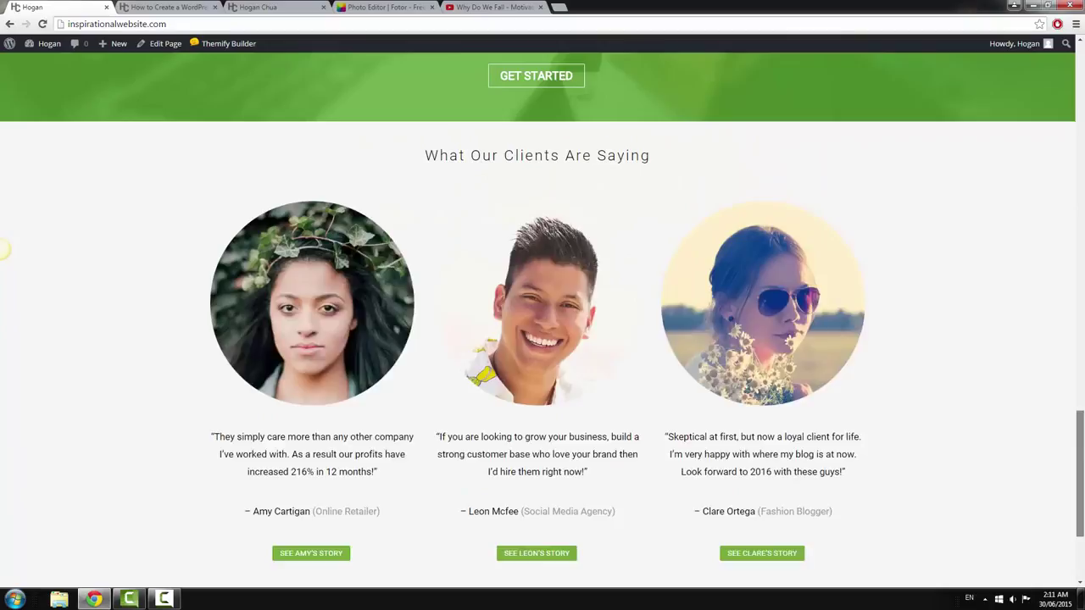
pyautogui.moveTo(1084, 457); pyautogui.dragTo(1083, 505)
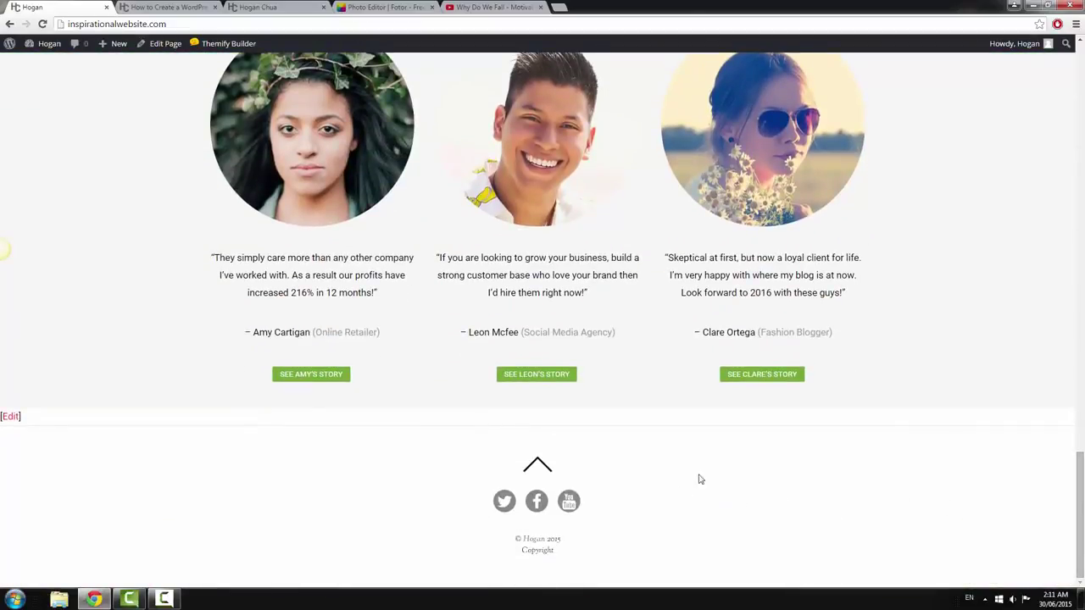
pyautogui.click(271, 7)
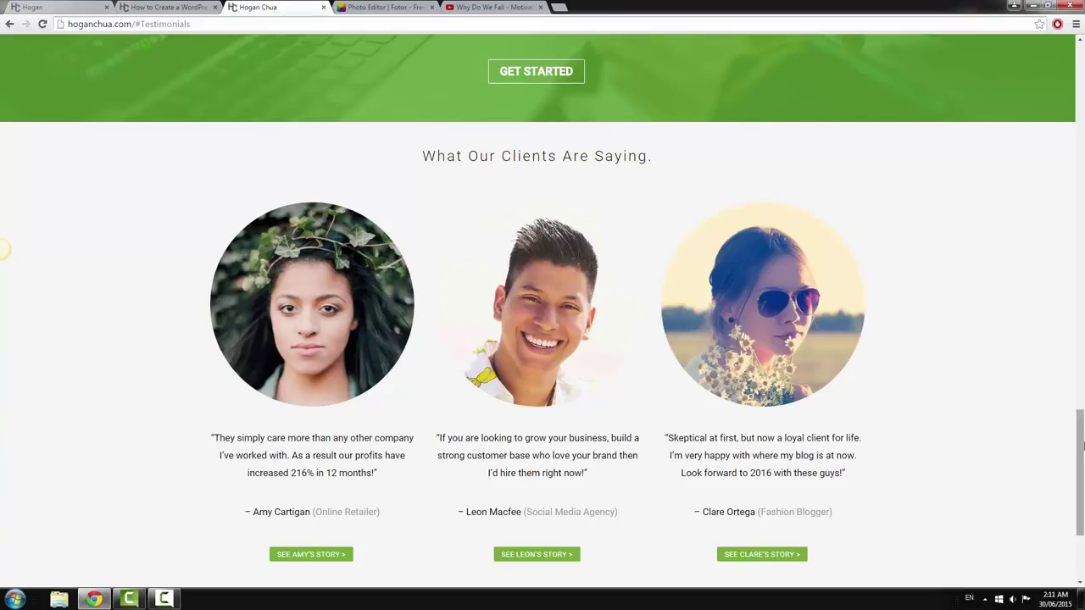
pyautogui.scroll(-3, 916, 541)
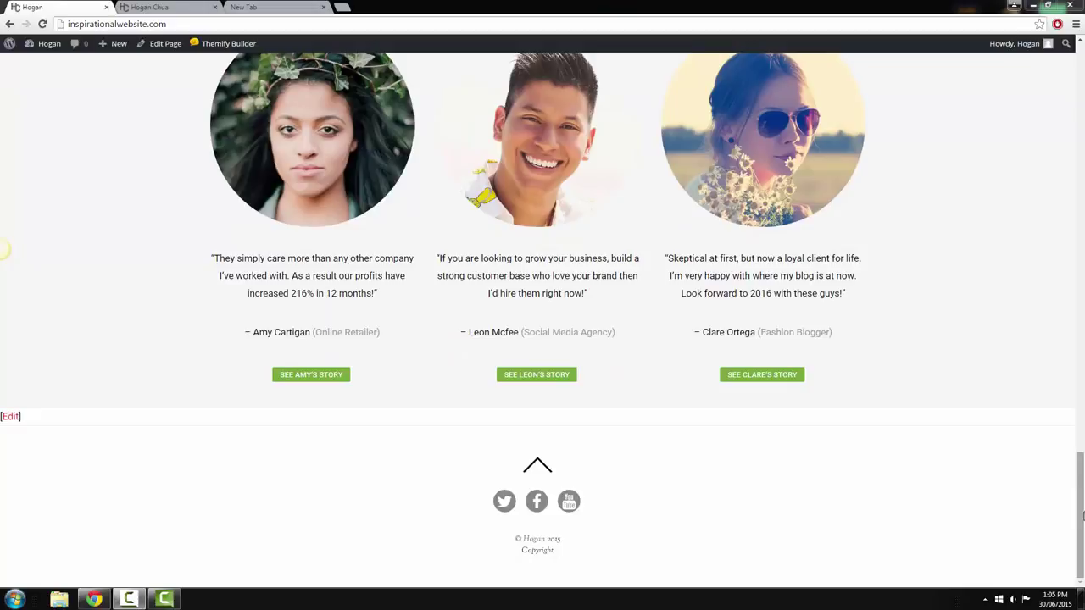
# Step: In the Customizer's Themify footer styling, set the footer background to dark grey #565656
pyautogui.moveTo(49, 47)
pyautogui.click(55, 90)
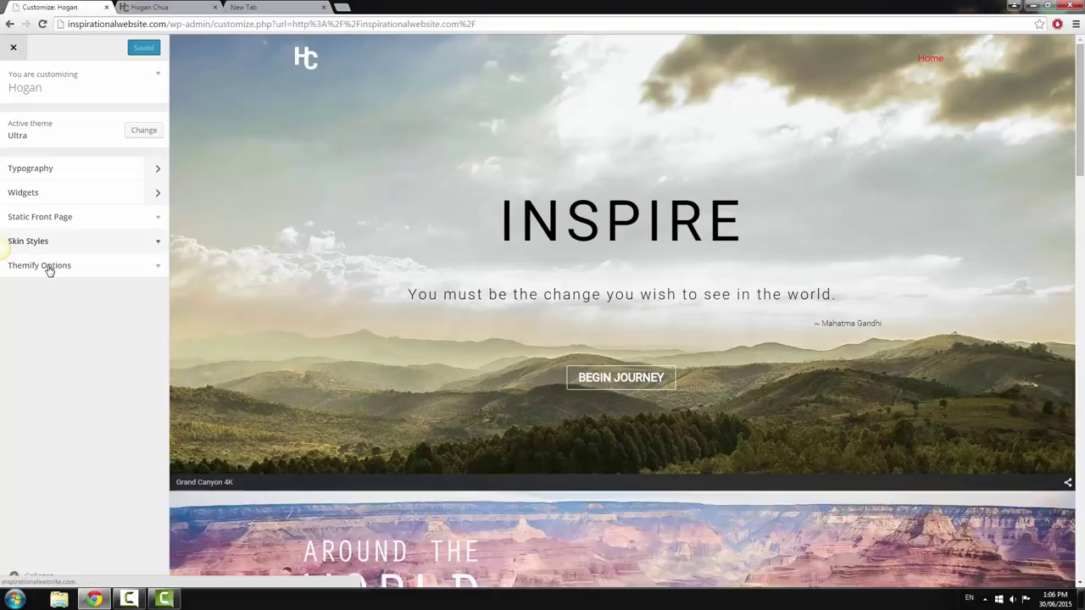
pyautogui.click(123, 270)
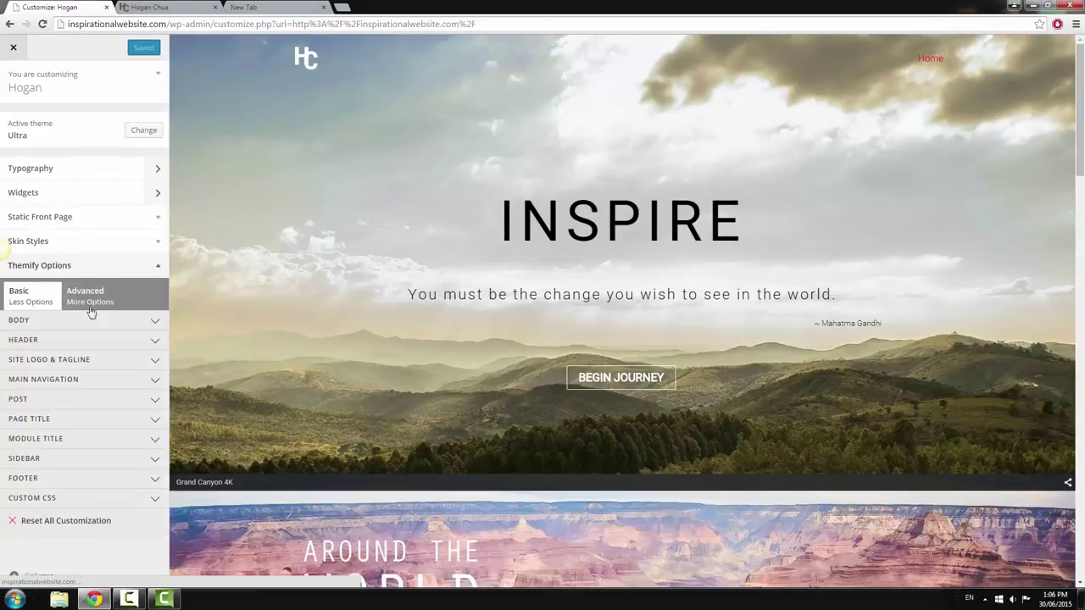
pyautogui.click(27, 480)
pyautogui.scroll(-2, 110, 356)
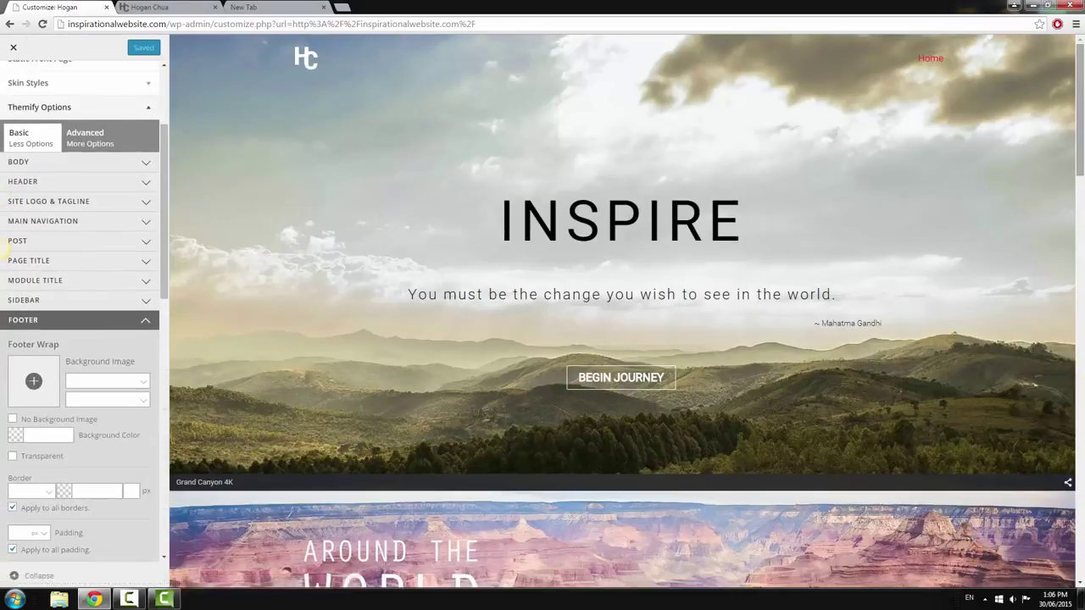
pyautogui.scroll(-15, 709, 346)
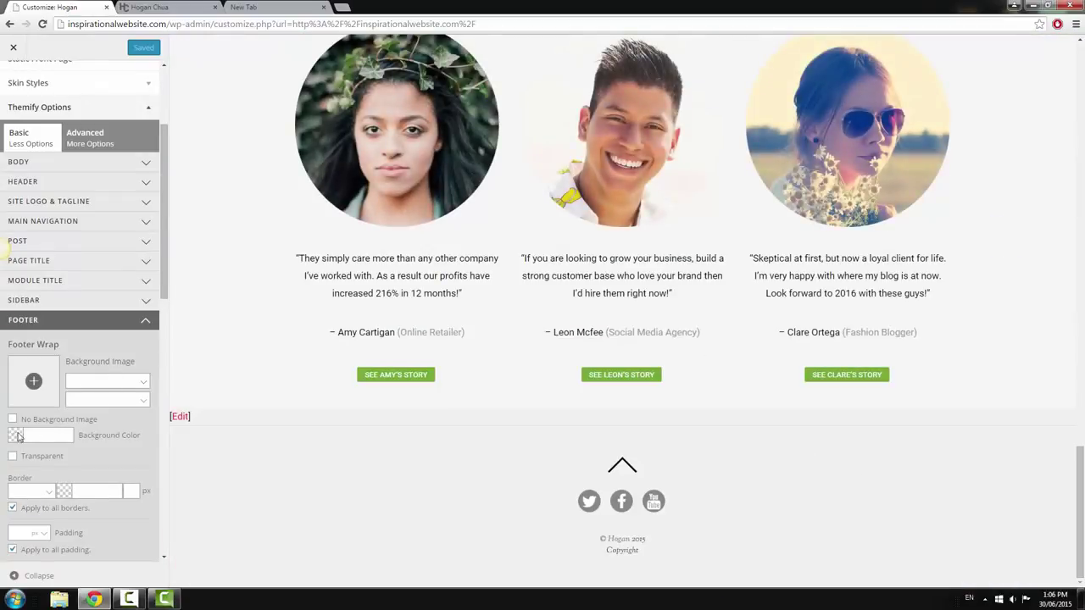
pyautogui.moveTo(61, 344); pyautogui.dragTo(6, 344)
pyautogui.click(61, 436)
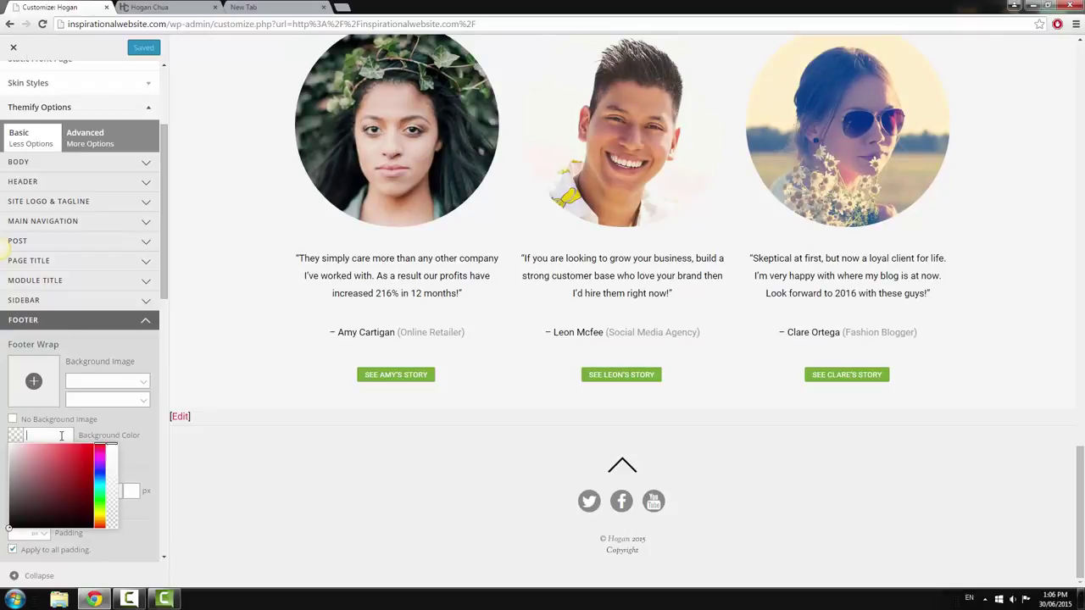
pyautogui.write('565656')
pyautogui.click(119, 422)
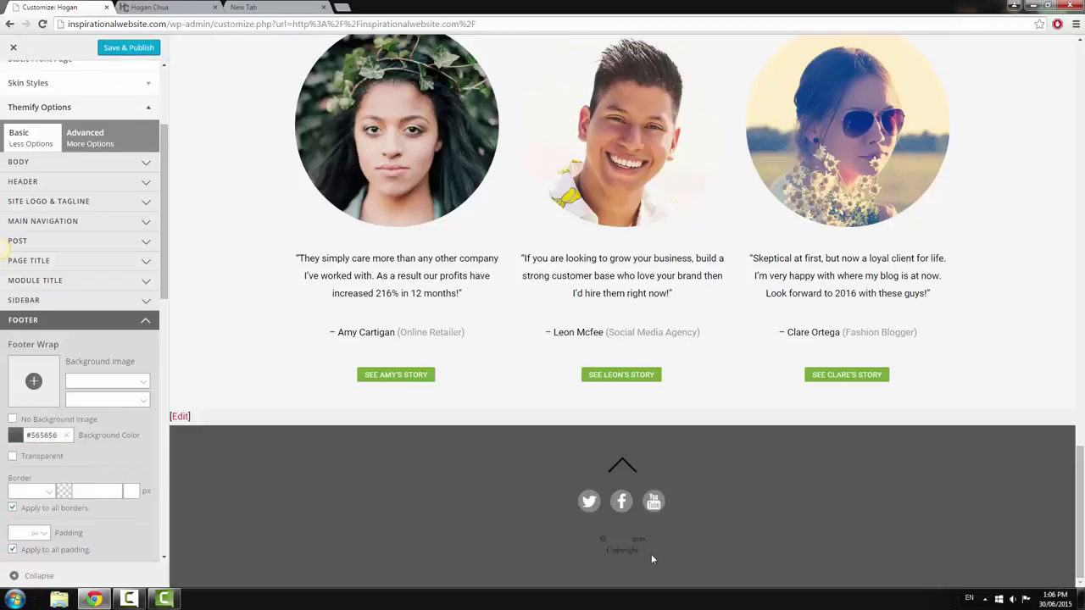
# Step: Set the footer font colour to white so the copyright text is readable
pyautogui.moveTo(651, 553); pyautogui.dragTo(597, 538)
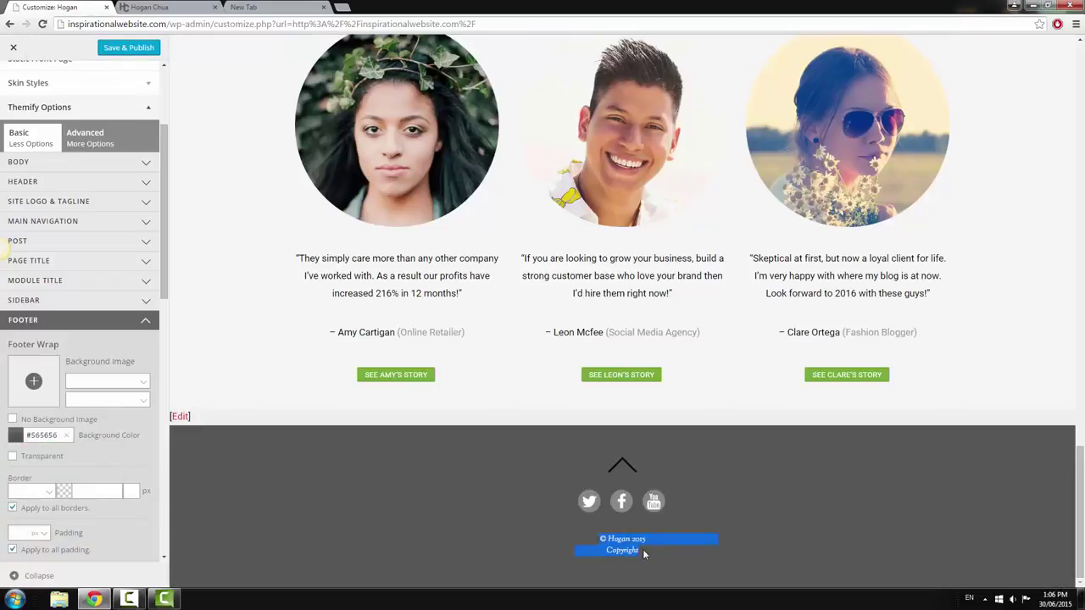
pyautogui.moveTo(167, 275); pyautogui.dragTo(169, 353)
pyautogui.click(21, 414)
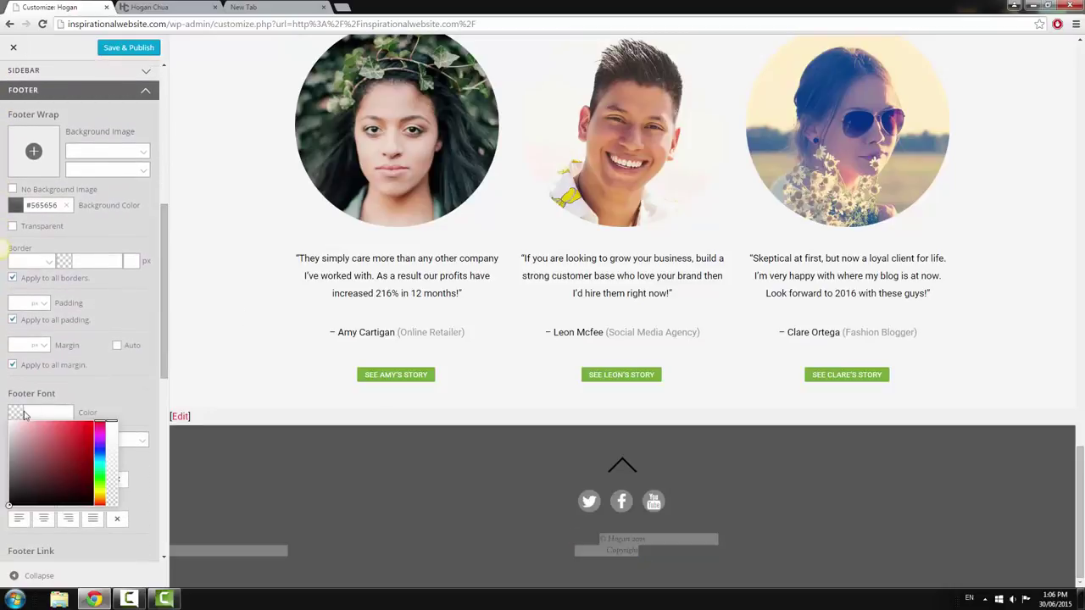
pyautogui.click(9, 421)
pyautogui.click(112, 403)
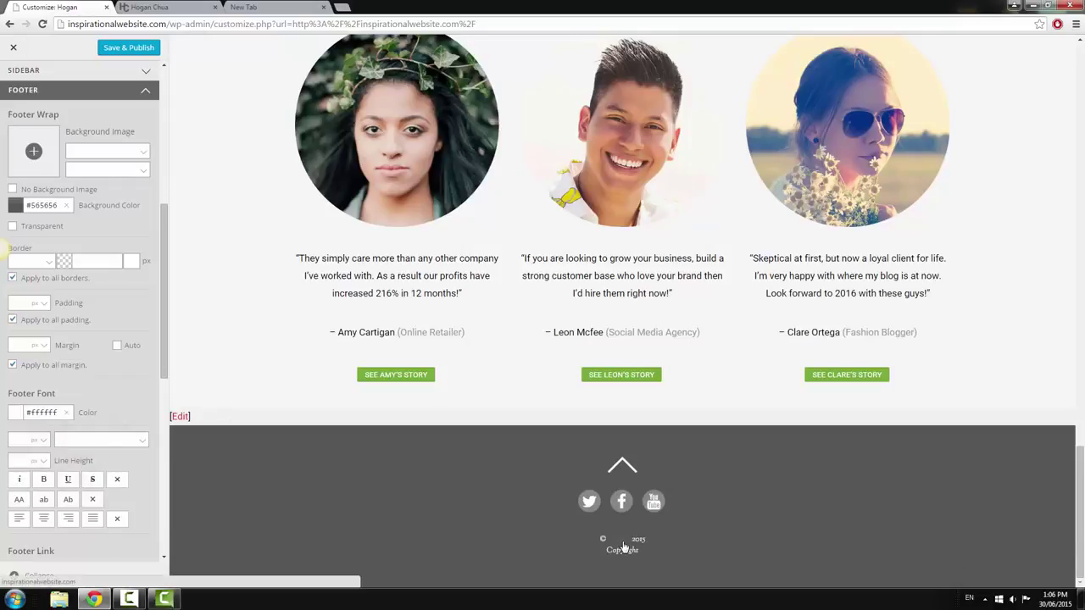
# Step: Set the footer link colour to #ffffff and save and publish the customizations
pyautogui.scroll(-2, 20, 431)
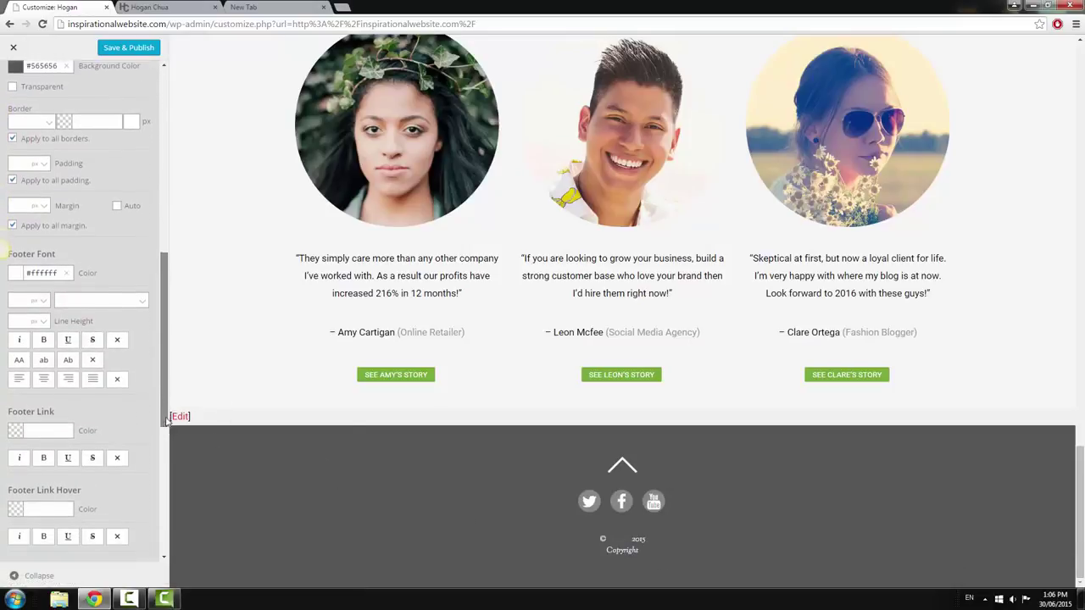
pyautogui.moveTo(33, 412); pyautogui.dragTo(2, 422)
pyautogui.click(104, 414)
pyautogui.click(20, 431)
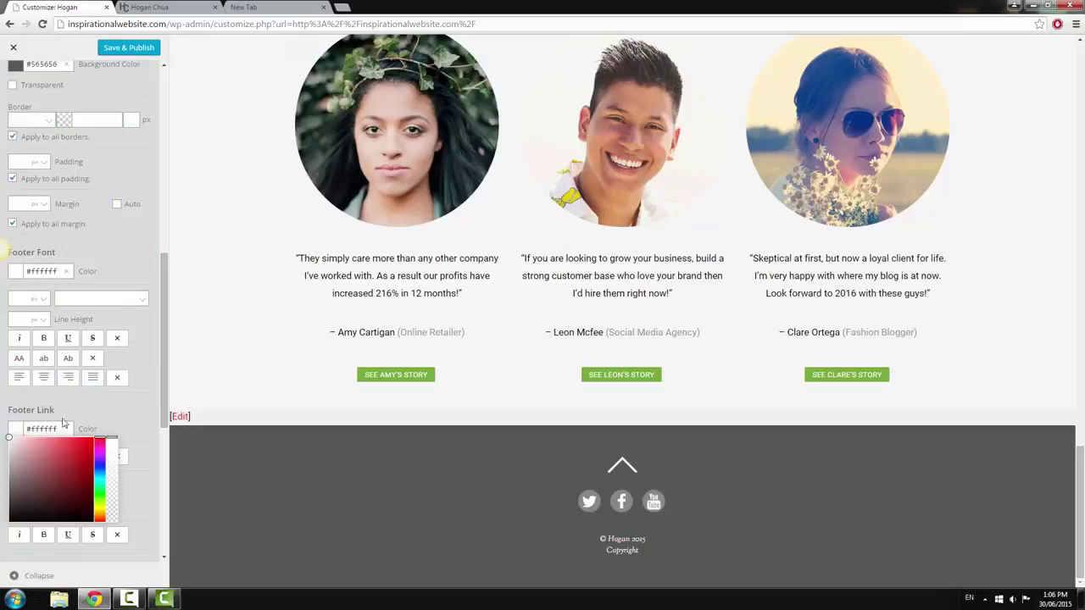
pyautogui.click(113, 410)
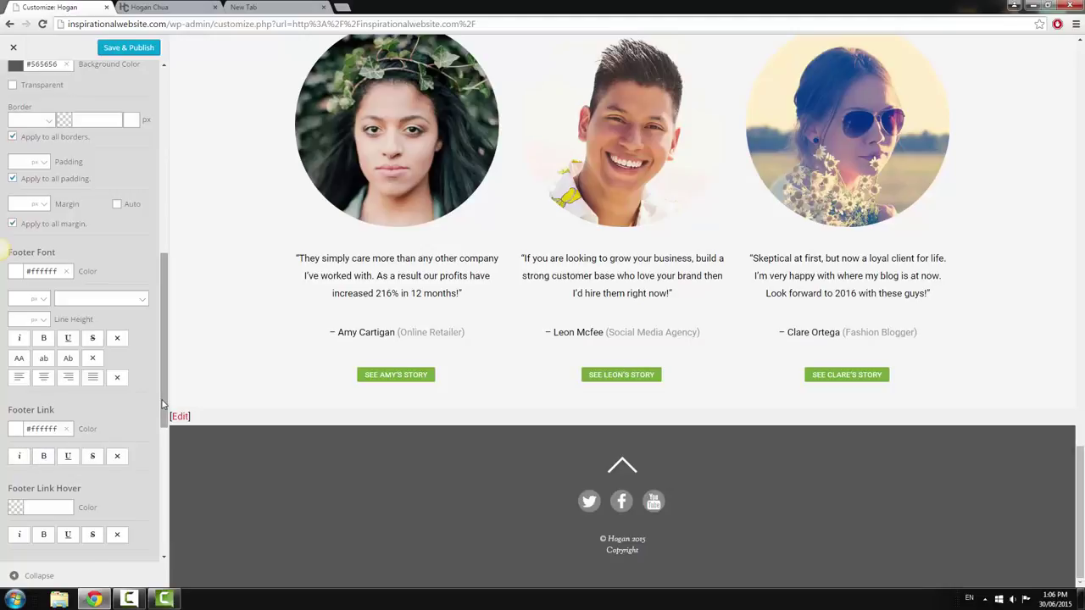
pyautogui.scroll(-3, 163, 404)
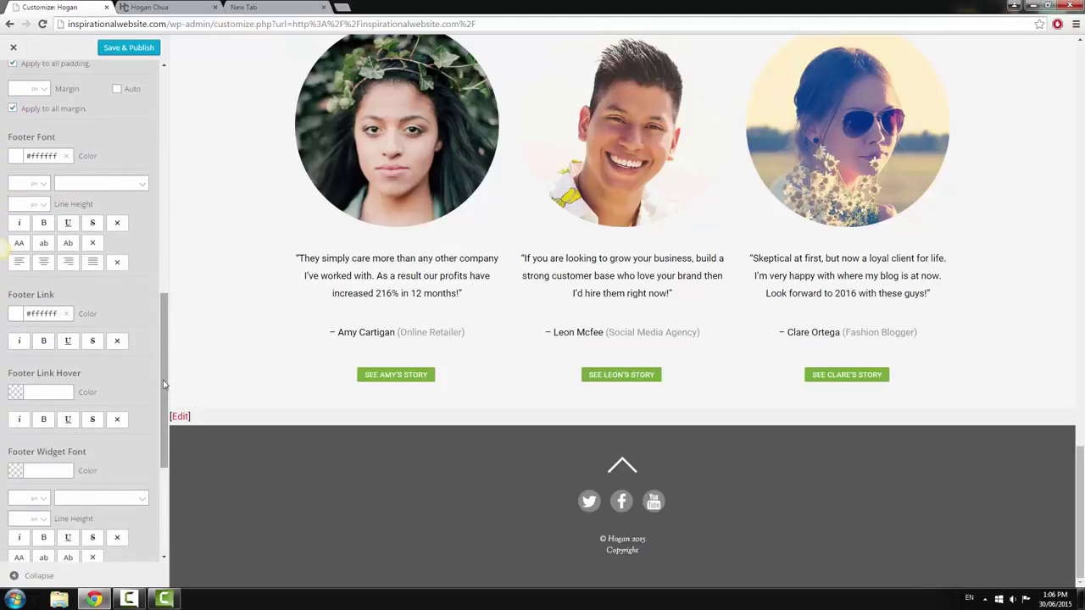
pyautogui.moveTo(164, 384); pyautogui.dragTo(120, 105)
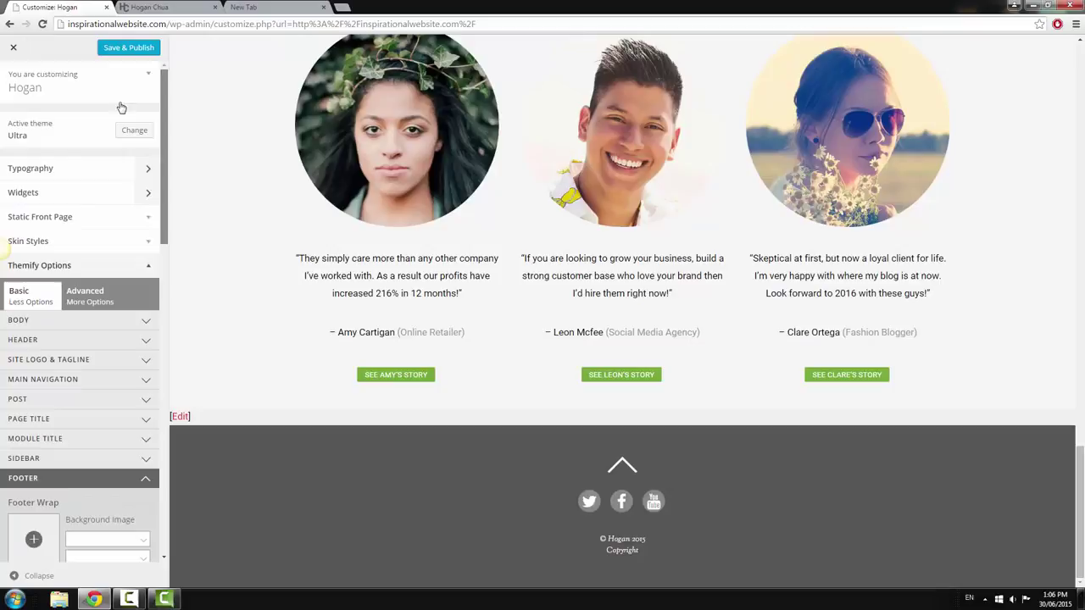
pyautogui.click(132, 49)
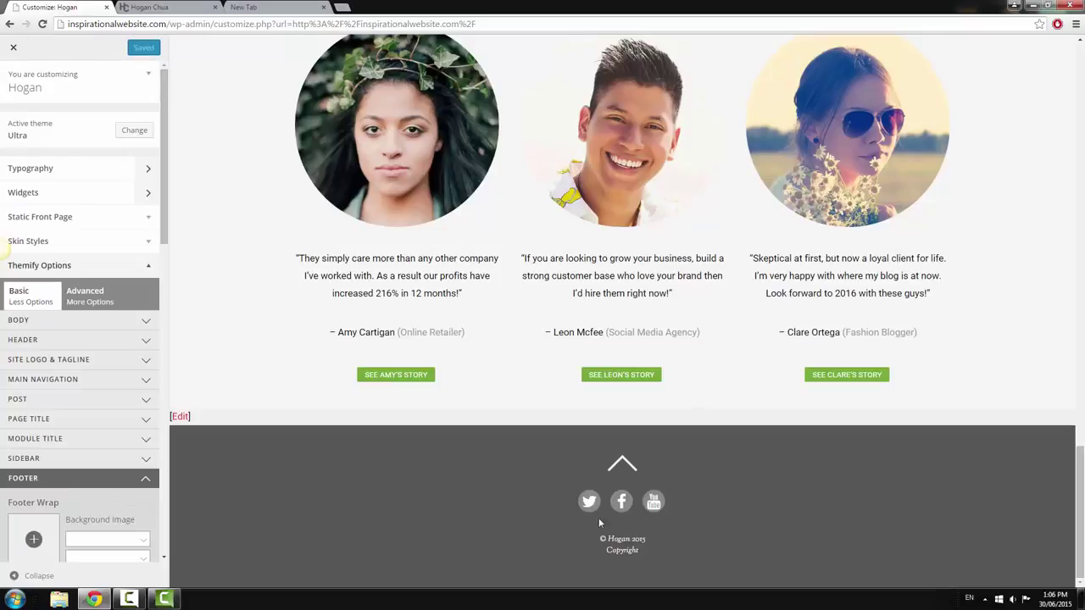
# Step: Close the Customizer and go to the Dashboard through the admin-bar site menu
pyautogui.click(12, 47)
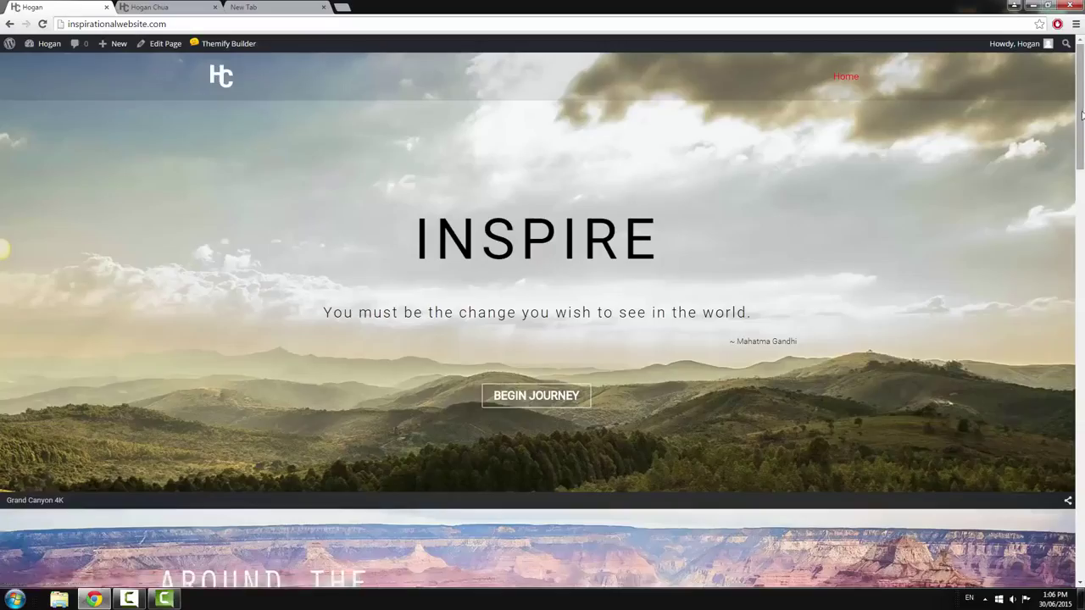
pyautogui.moveTo(1079, 123); pyautogui.dragTo(1080, 97)
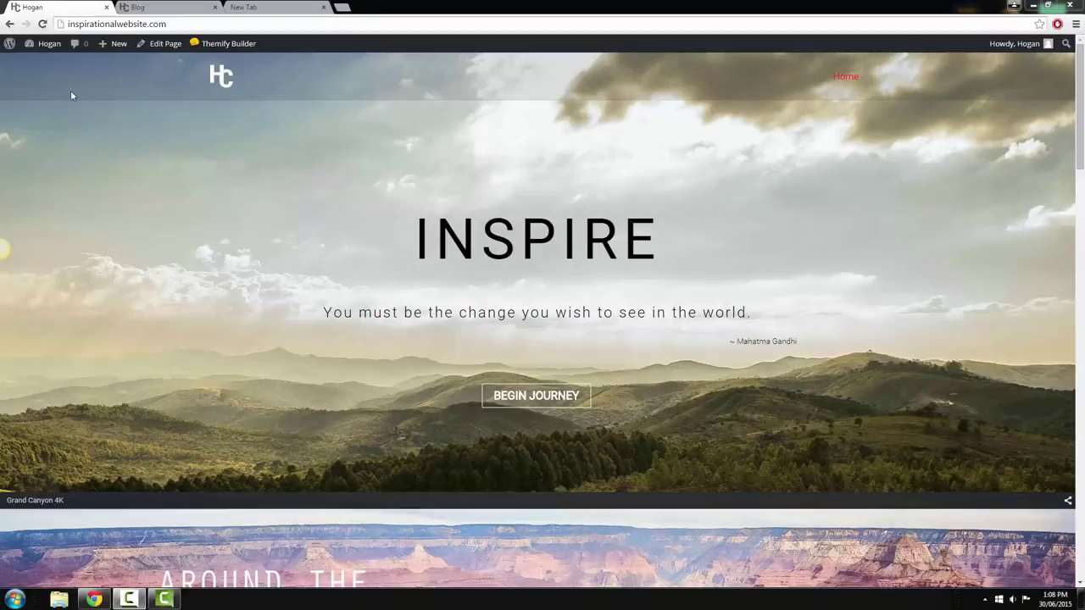
pyautogui.moveTo(47, 43)
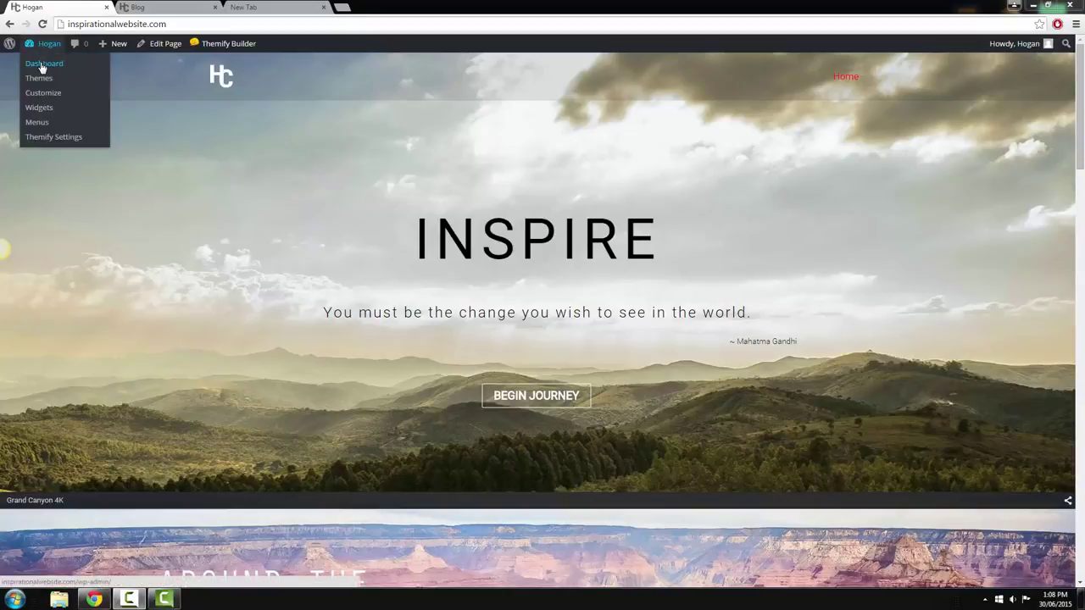
pyautogui.click(40, 64)
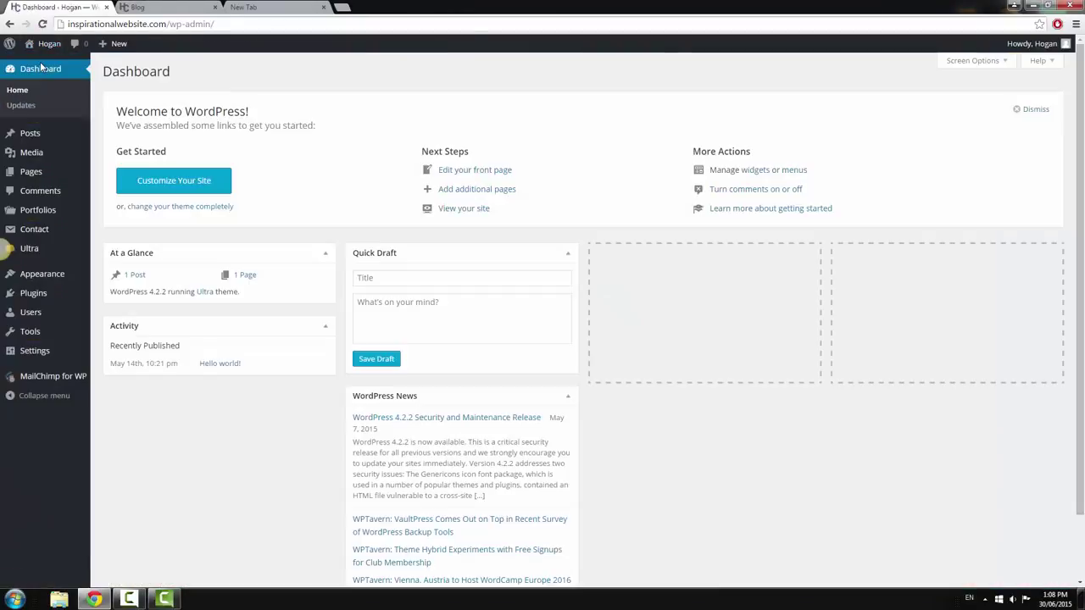
pyautogui.moveTo(31, 171)
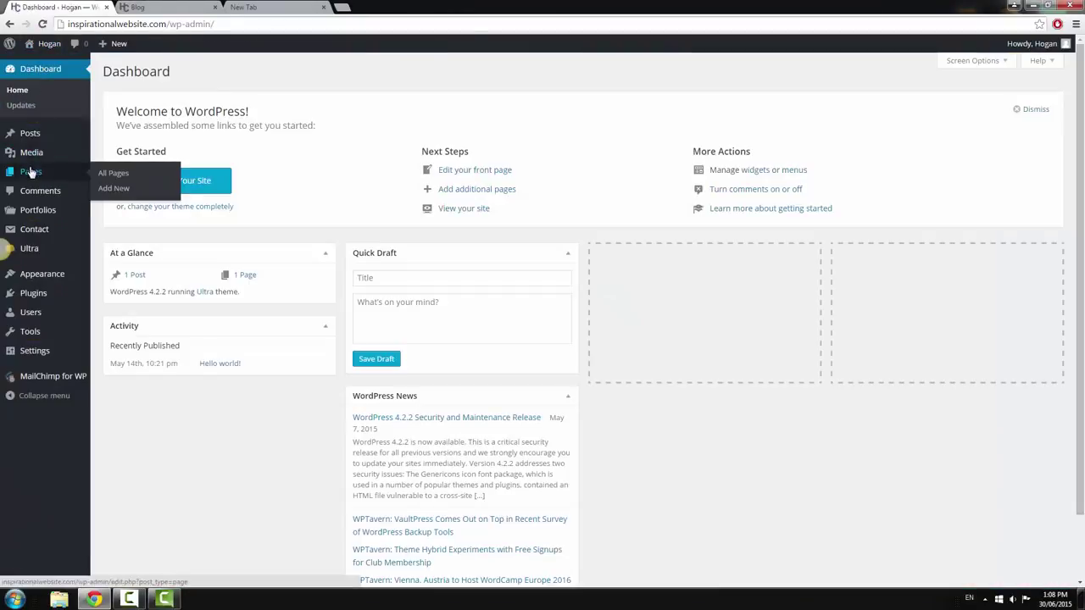
# Step: Create a Gallery page with full-width content and a transparent header background, and publish it
pyautogui.click(113, 188)
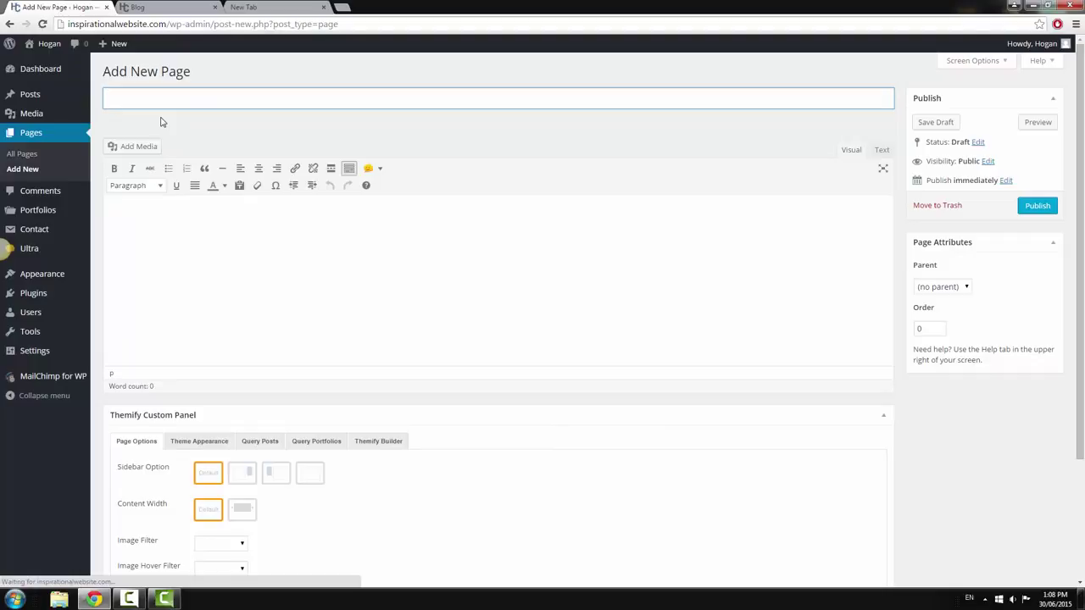
pyautogui.write('Gallery')
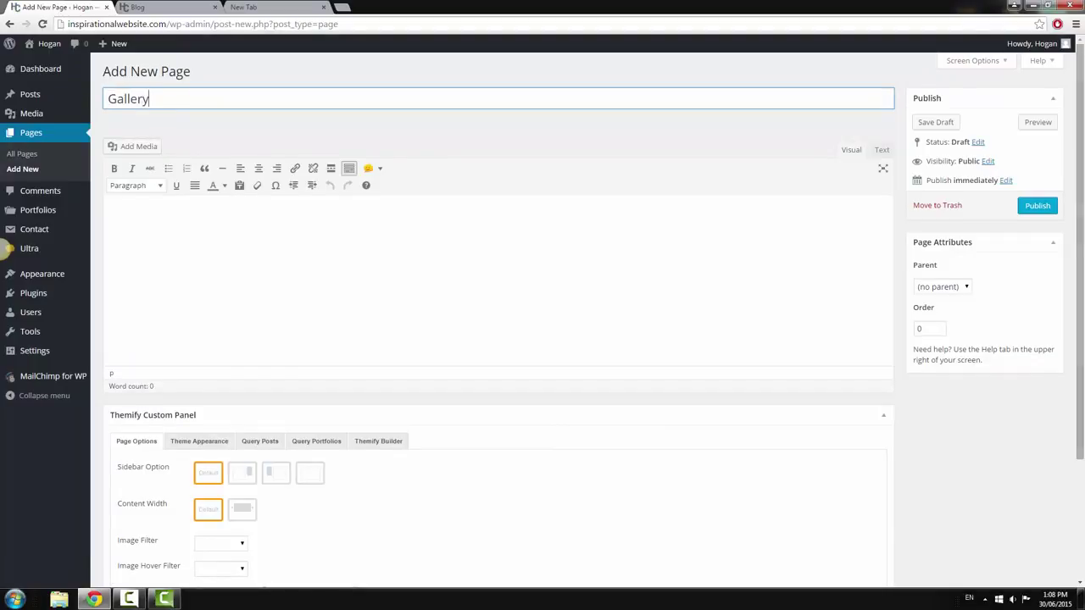
pyautogui.scroll(-1, 1081, 289)
pyautogui.moveTo(1083, 290); pyautogui.dragTo(1082, 301)
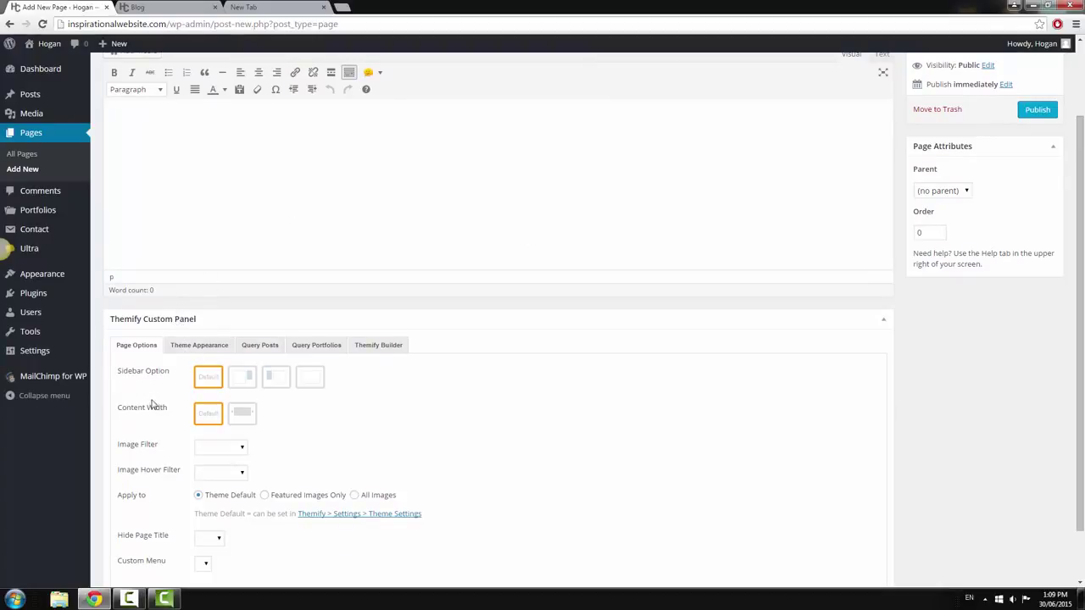
pyautogui.click(238, 414)
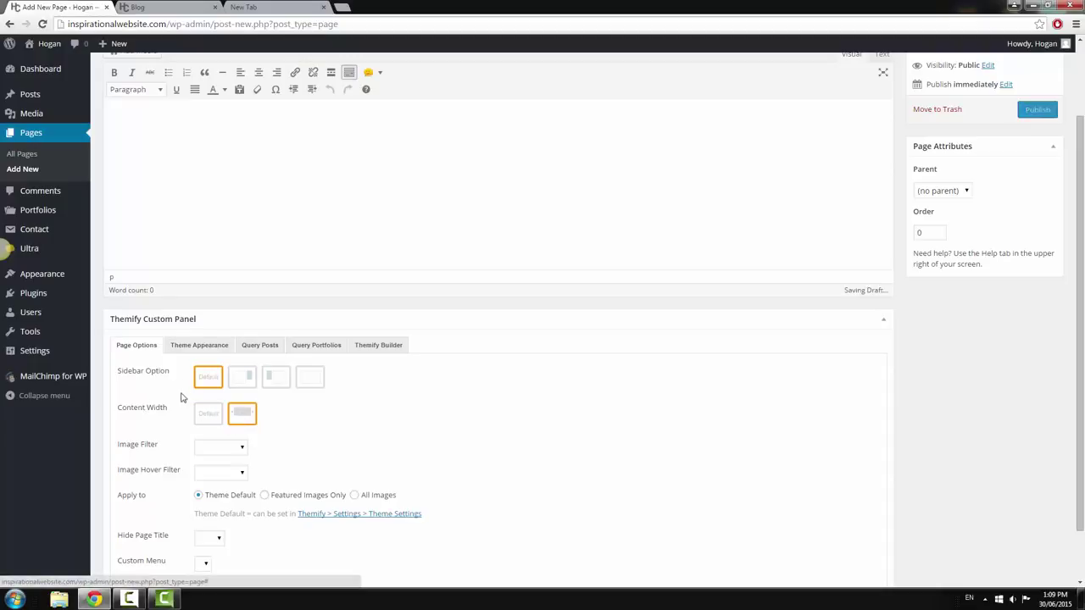
pyautogui.click(201, 348)
pyautogui.scroll(-2, 271, 327)
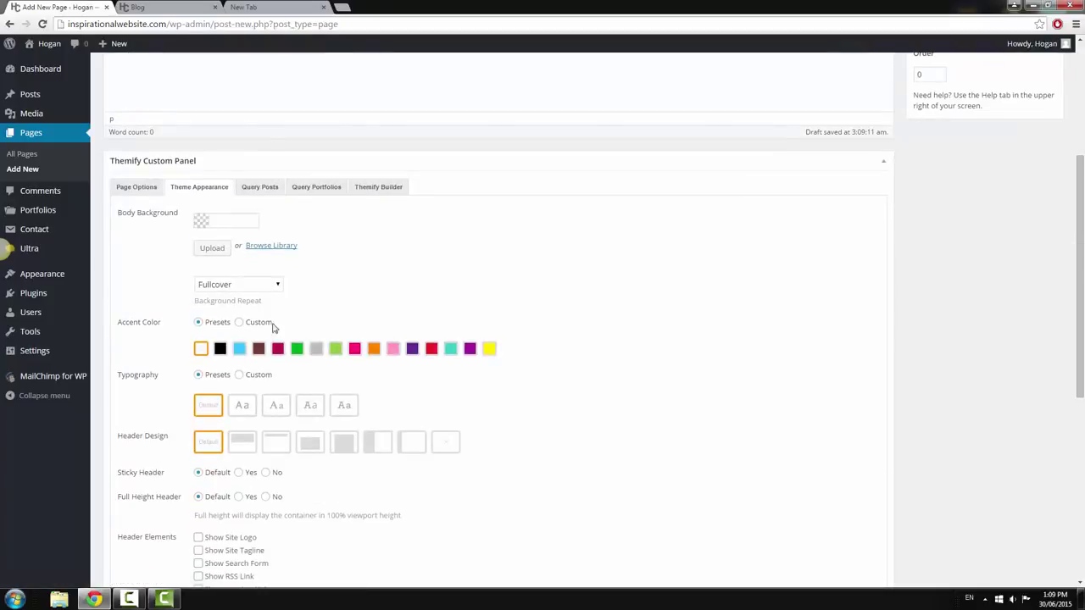
pyautogui.scroll(-4, 273, 327)
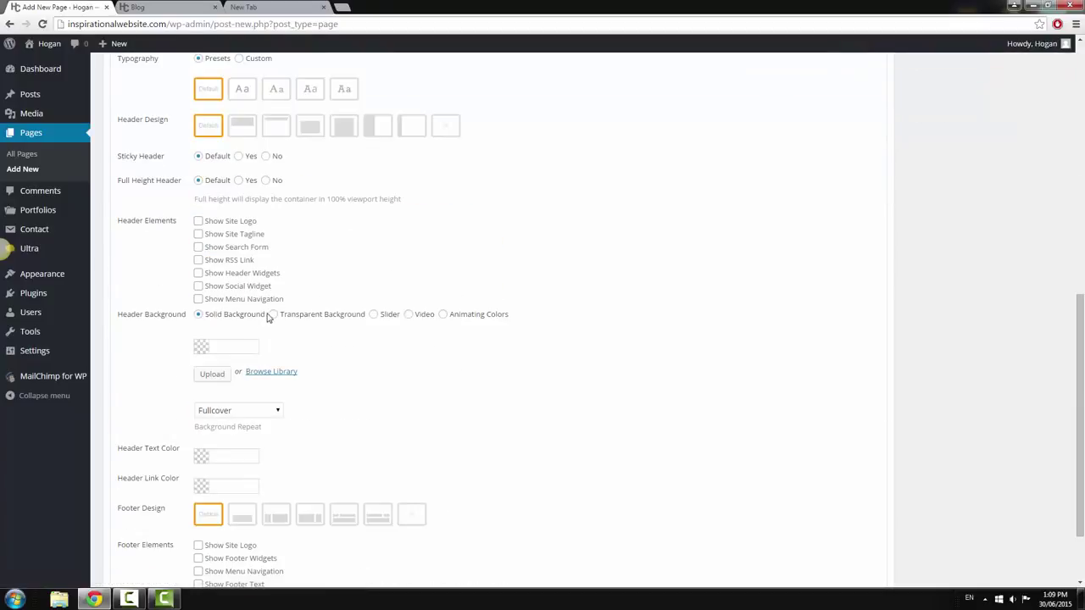
pyautogui.moveTo(120, 315); pyautogui.dragTo(201, 317)
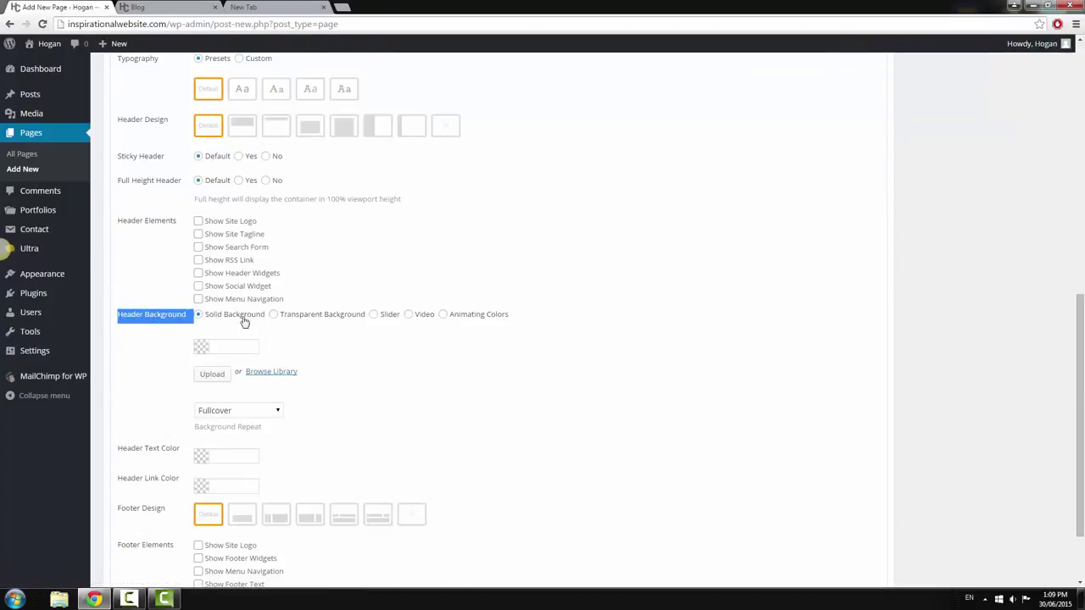
pyautogui.click(273, 316)
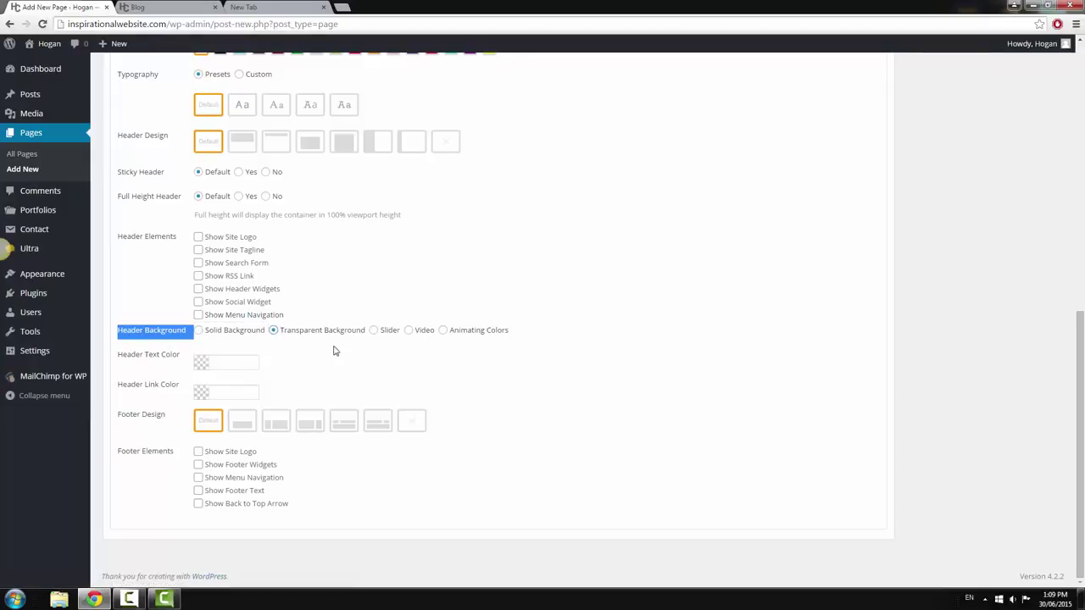
pyautogui.moveTo(1081, 341); pyautogui.dragTo(1068, 89)
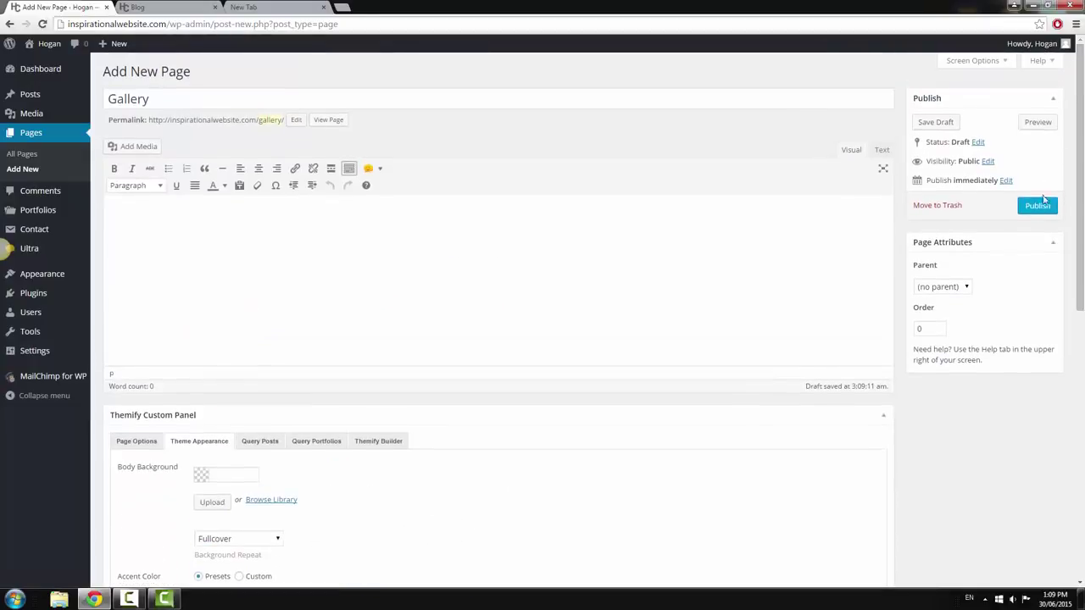
pyautogui.click(1037, 208)
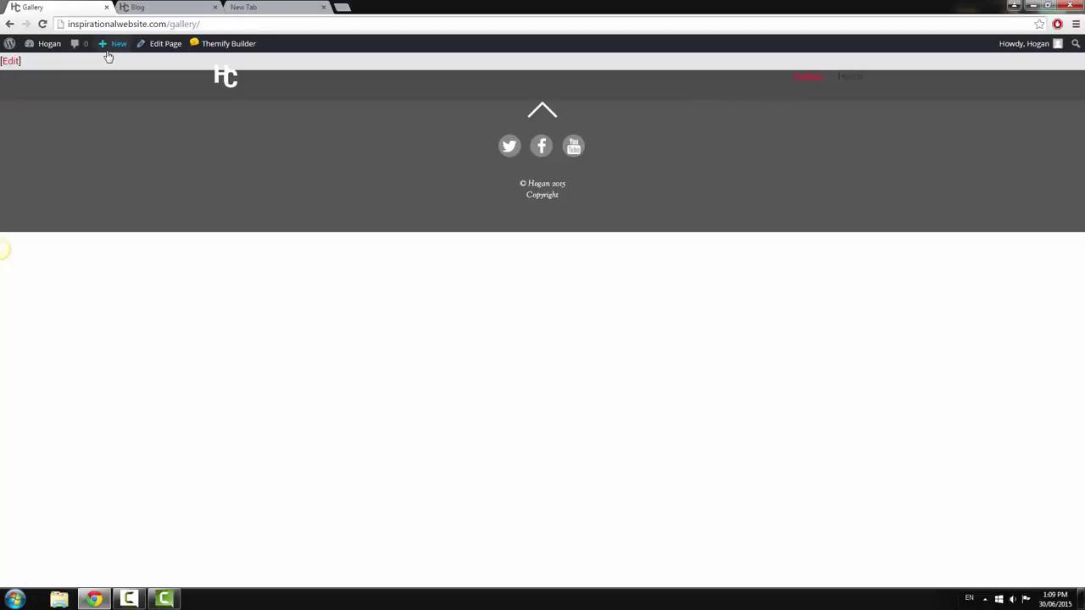
# Step: Create an About page with a transparent header background and publish it
pyautogui.moveTo(106, 54)
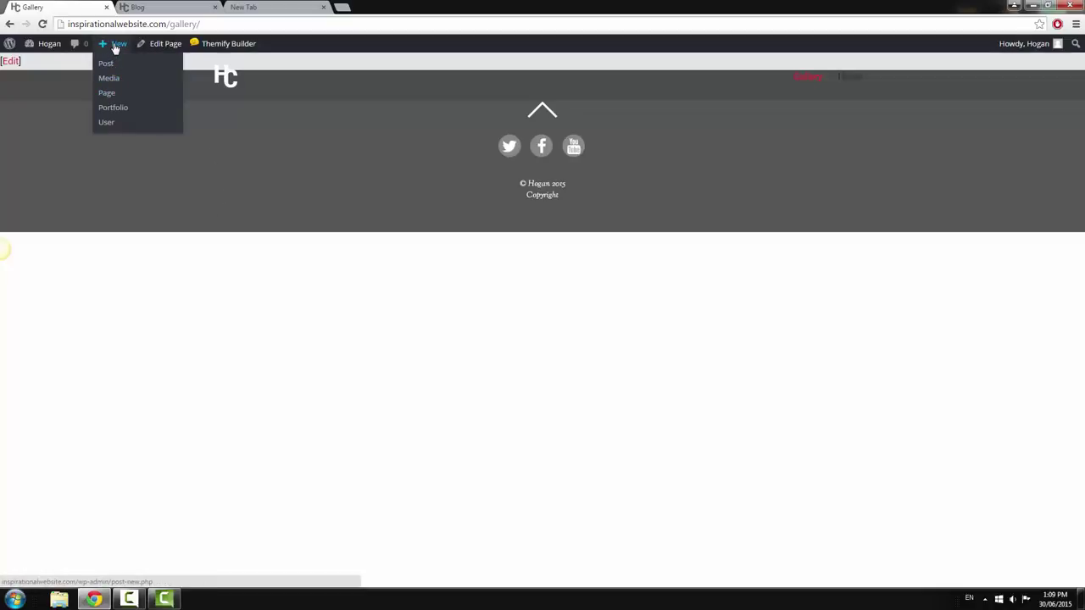
pyautogui.click(109, 95)
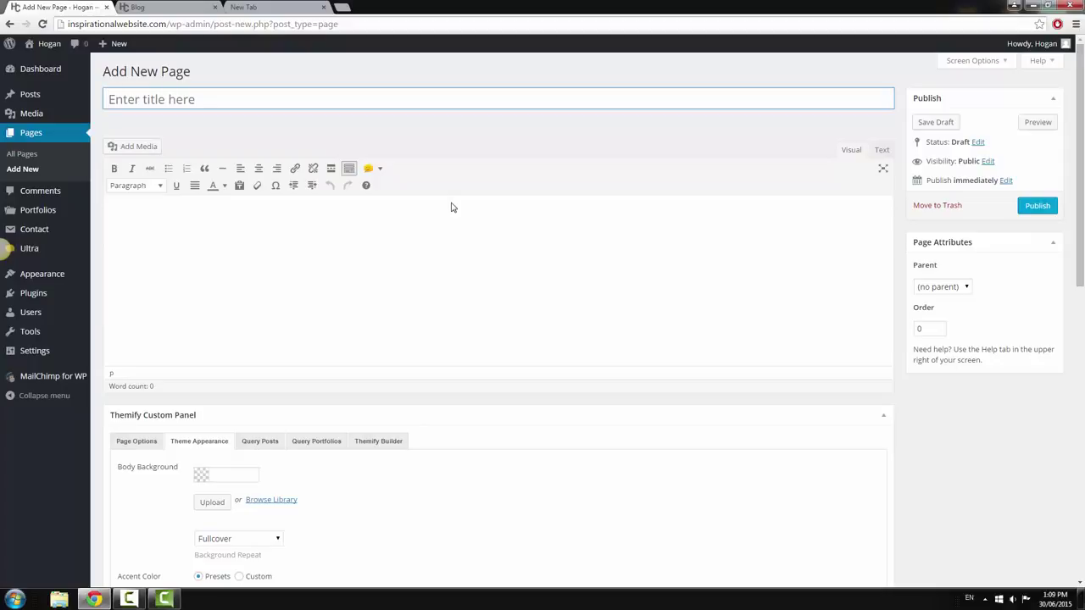
pyautogui.write('About')
pyautogui.scroll(-2, 445, 407)
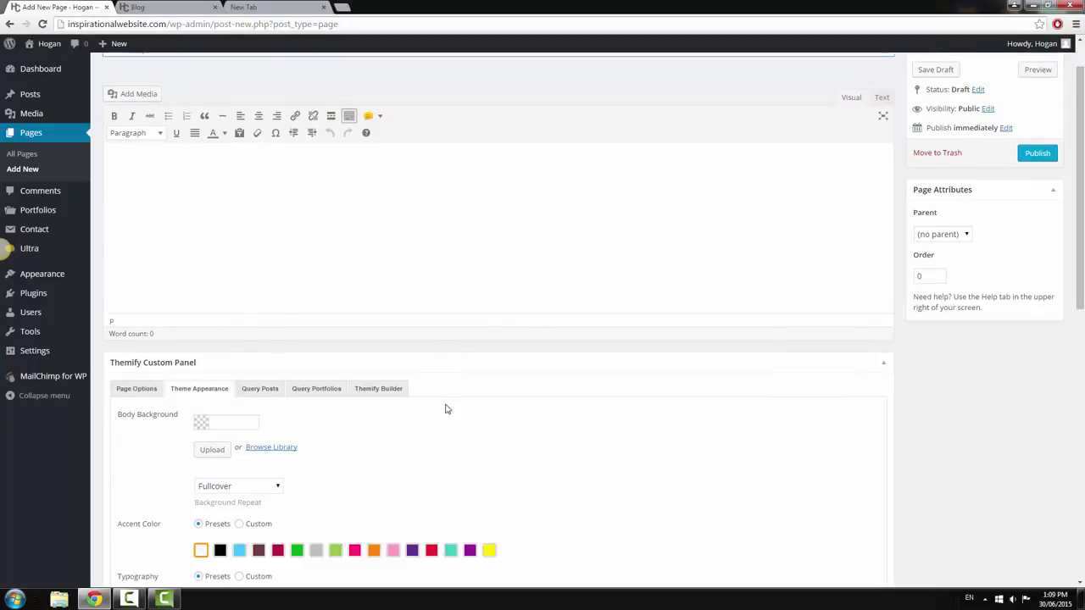
pyautogui.click(134, 334)
pyautogui.scroll(-1, 156, 343)
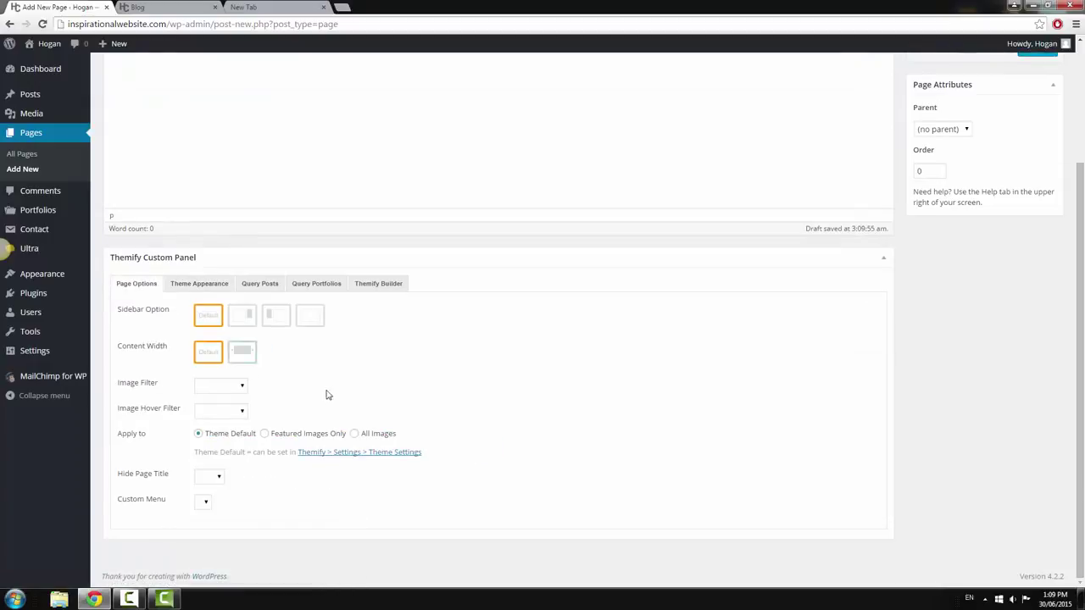
pyautogui.click(199, 283)
pyautogui.scroll(-5, 242, 412)
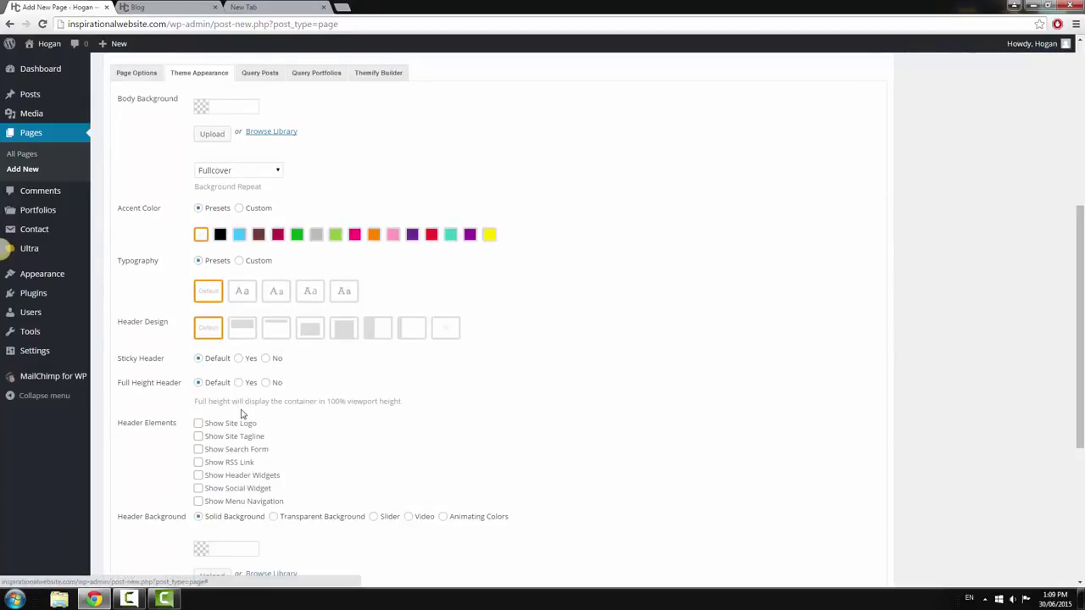
pyautogui.click(273, 306)
pyautogui.moveTo(1081, 424); pyautogui.dragTo(1081, 156)
pyautogui.click(1037, 205)
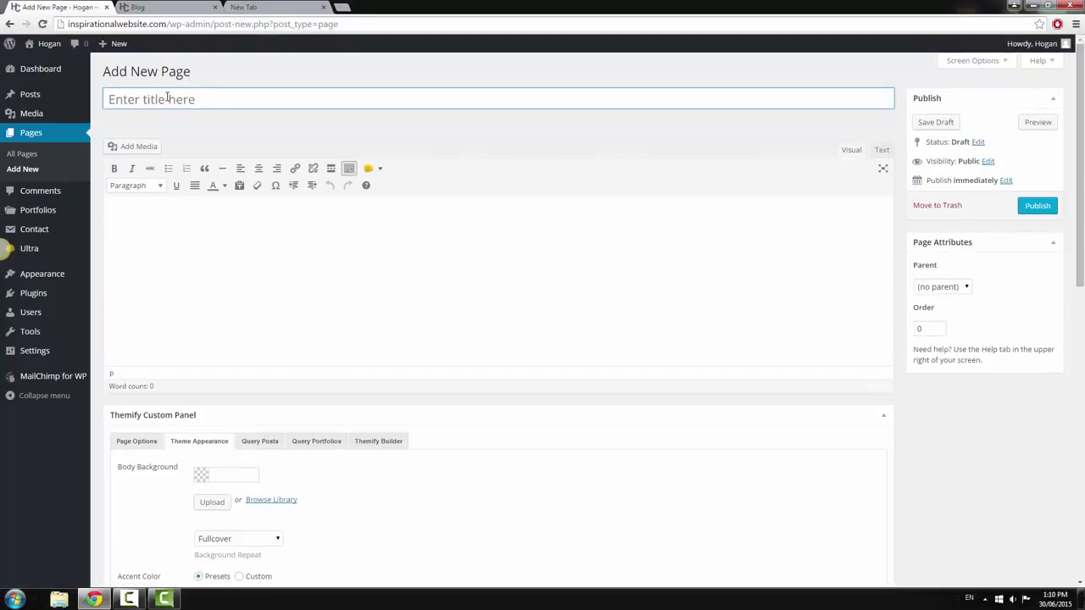
# Step: Create a Contact page with full-width content and a transparent header, and publish it
pyautogui.write('Copnt')
pyautogui.write('ta')
pyautogui.scroll(-3, 225, 200)
pyautogui.click(136, 178)
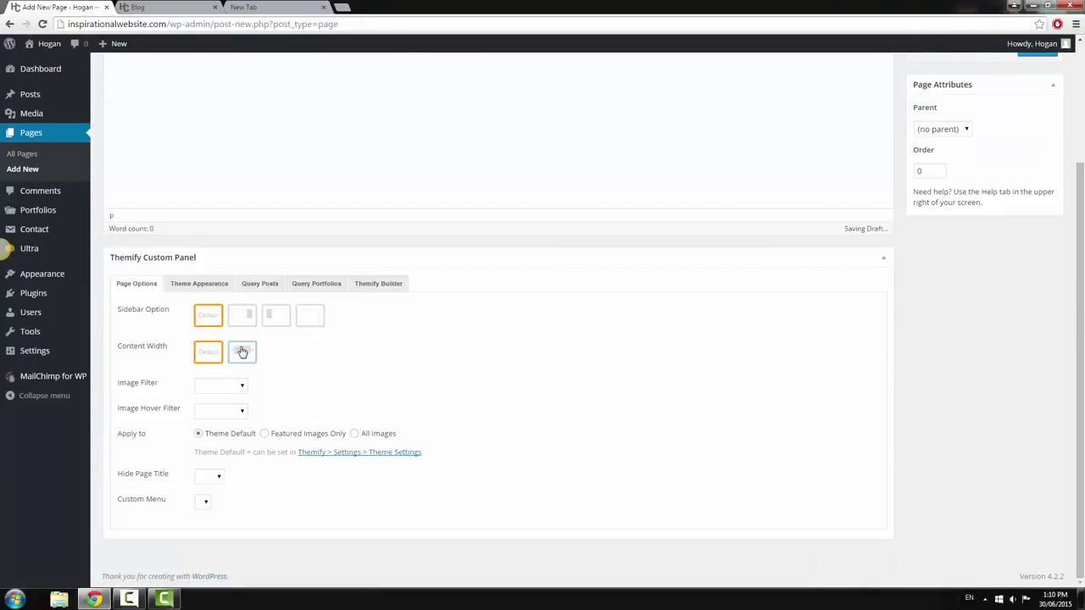
pyautogui.click(241, 351)
pyautogui.click(200, 285)
pyautogui.scroll(-5, 254, 356)
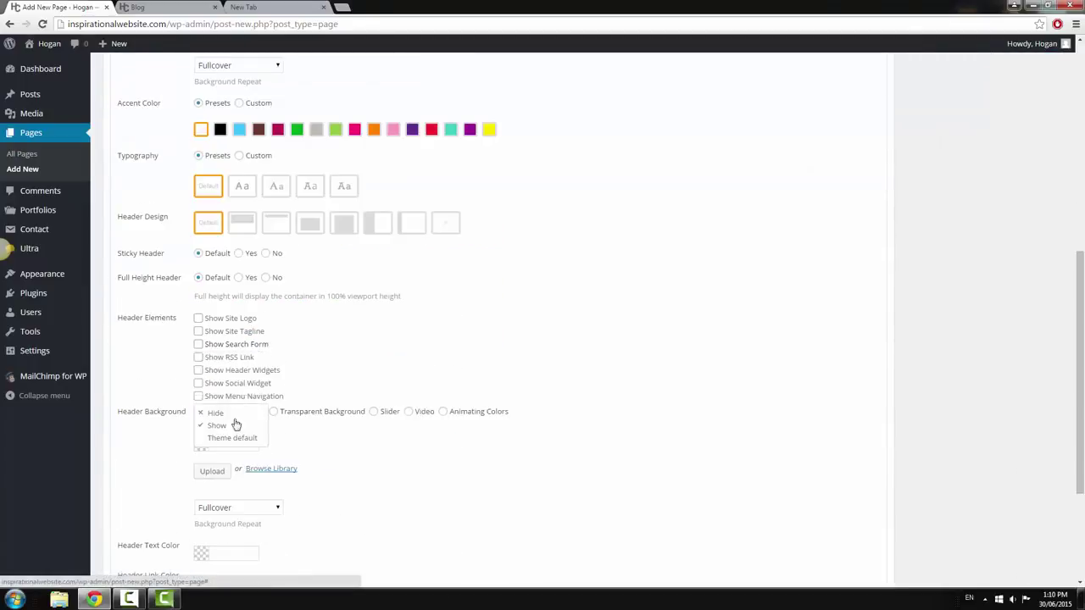
pyautogui.click(273, 412)
pyautogui.moveTo(1079, 373); pyautogui.dragTo(1082, 60)
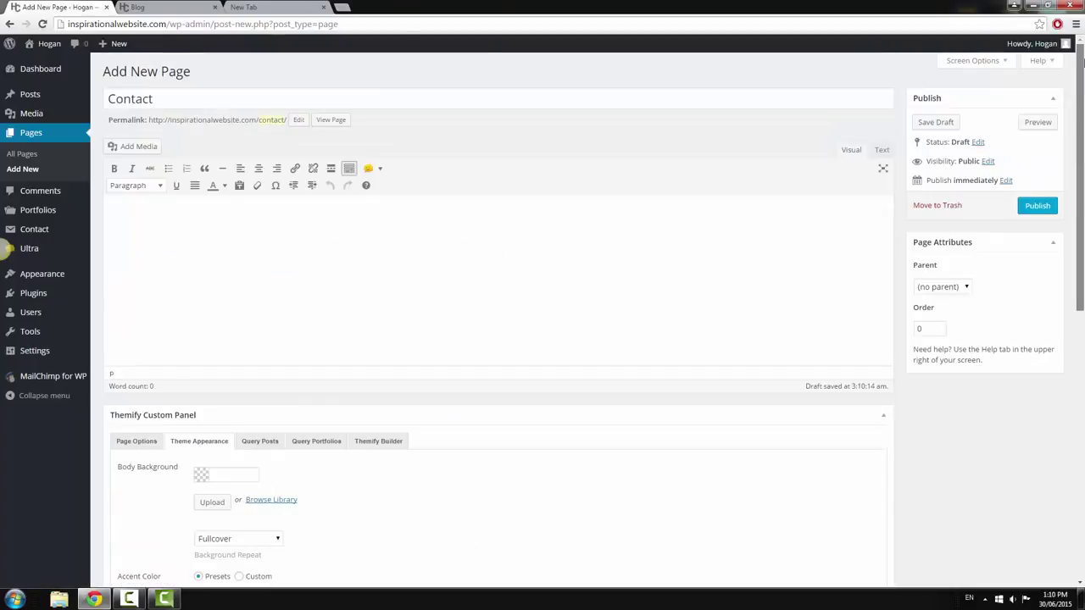
pyautogui.click(1036, 206)
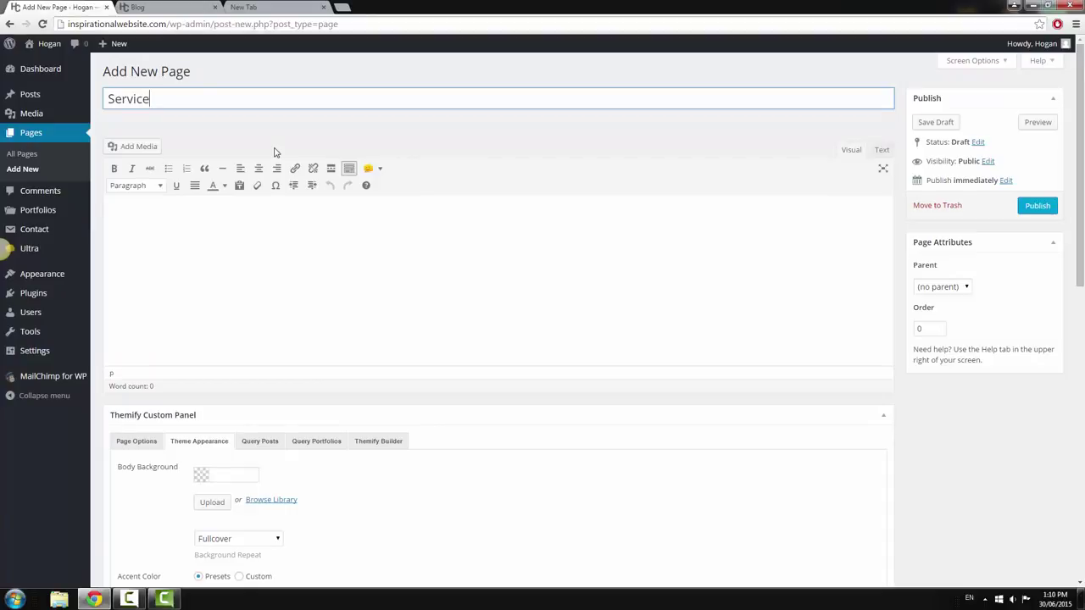
# Step: Title the new page Services, with a transparent header background and full-width content
pyautogui.write('Services')
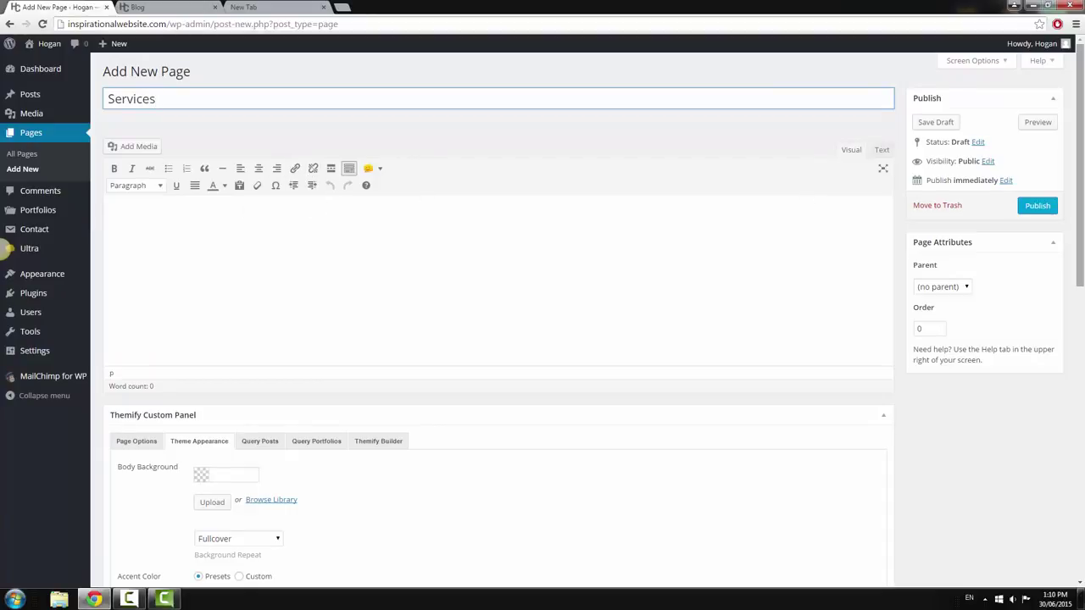
pyautogui.moveTo(1081, 197); pyautogui.dragTo(1084, 345)
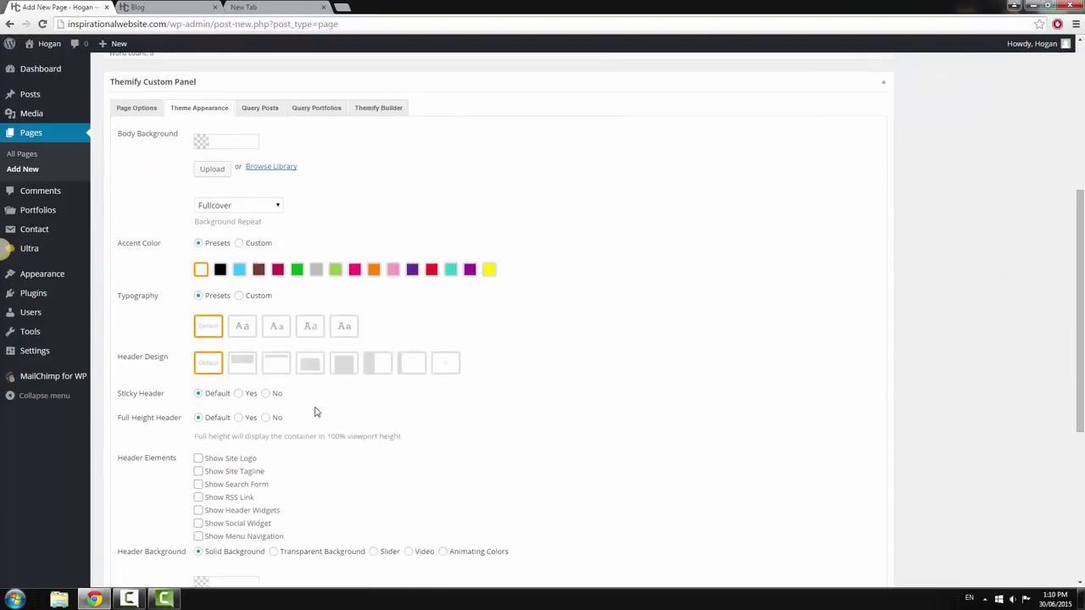
pyautogui.click(273, 552)
pyautogui.click(133, 110)
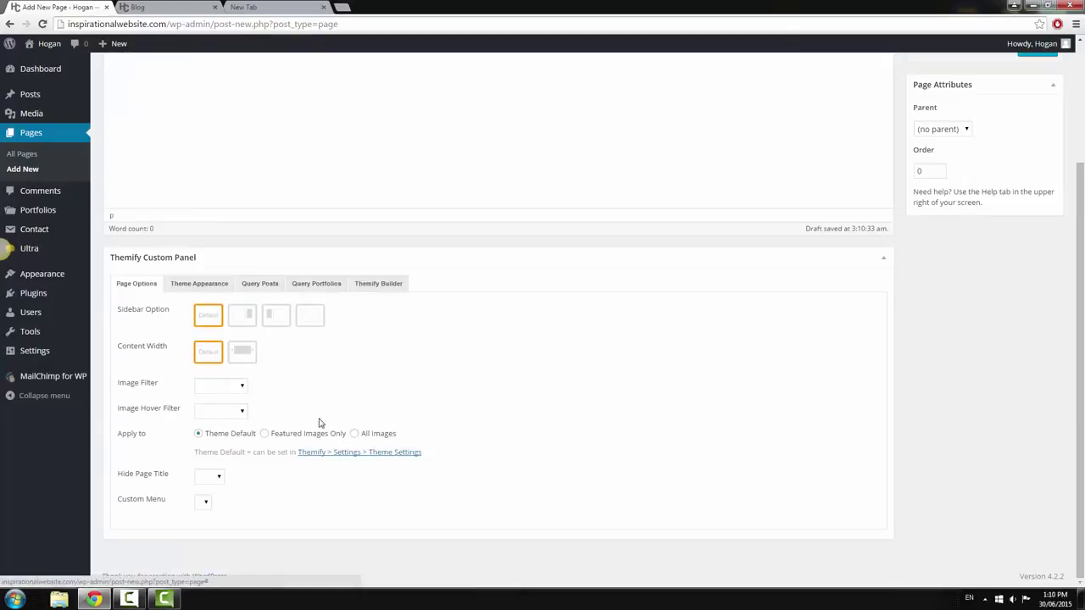
pyautogui.click(238, 354)
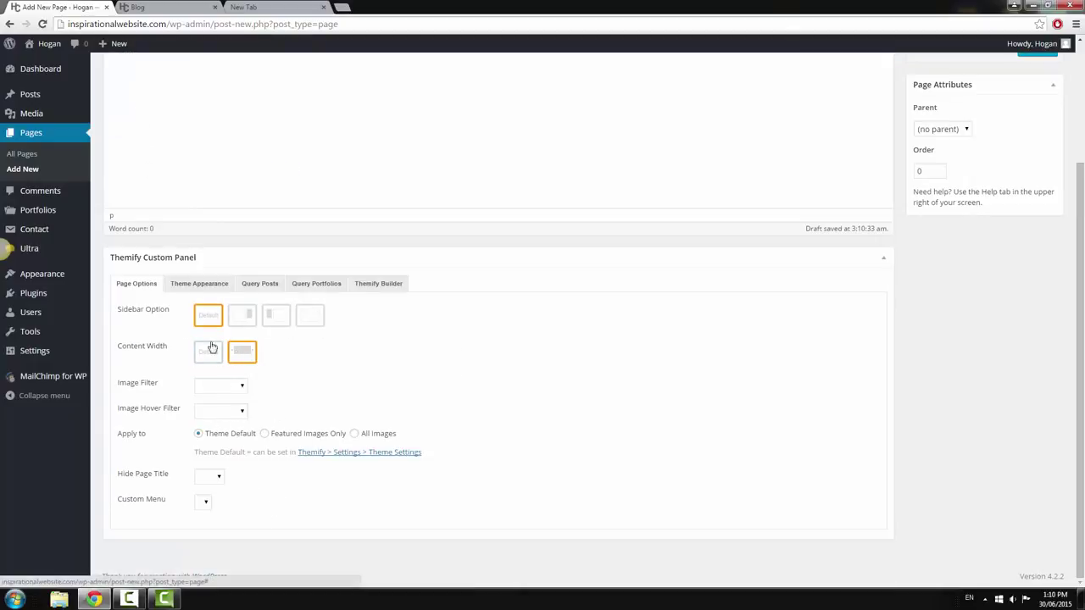
pyautogui.scroll(3, 589, 314)
# Step: Publish the Services page and start a new page titled Blog
pyautogui.click(1037, 206)
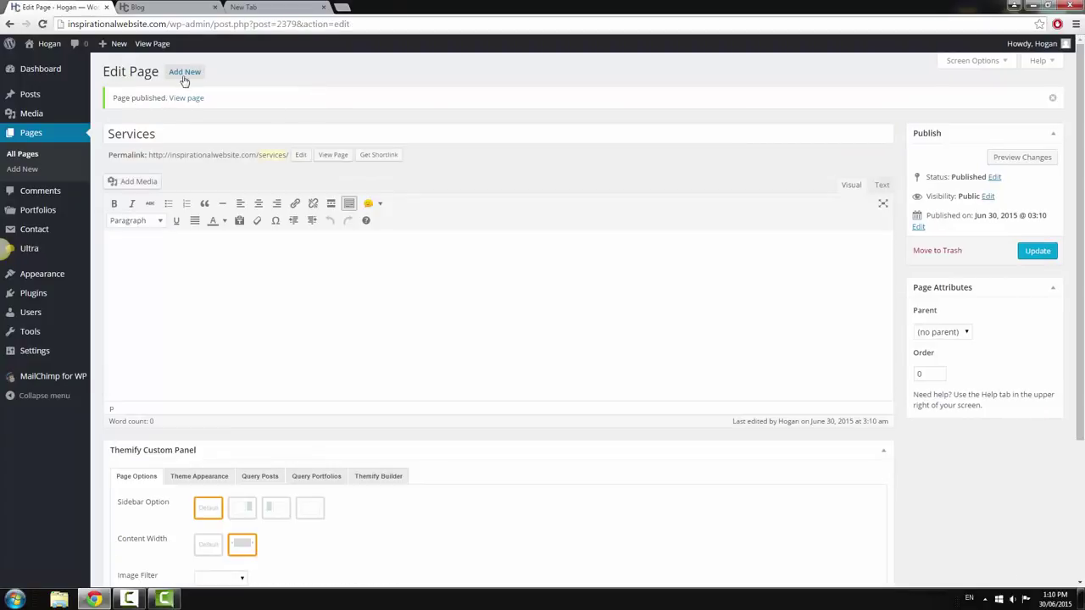
pyautogui.click(178, 73)
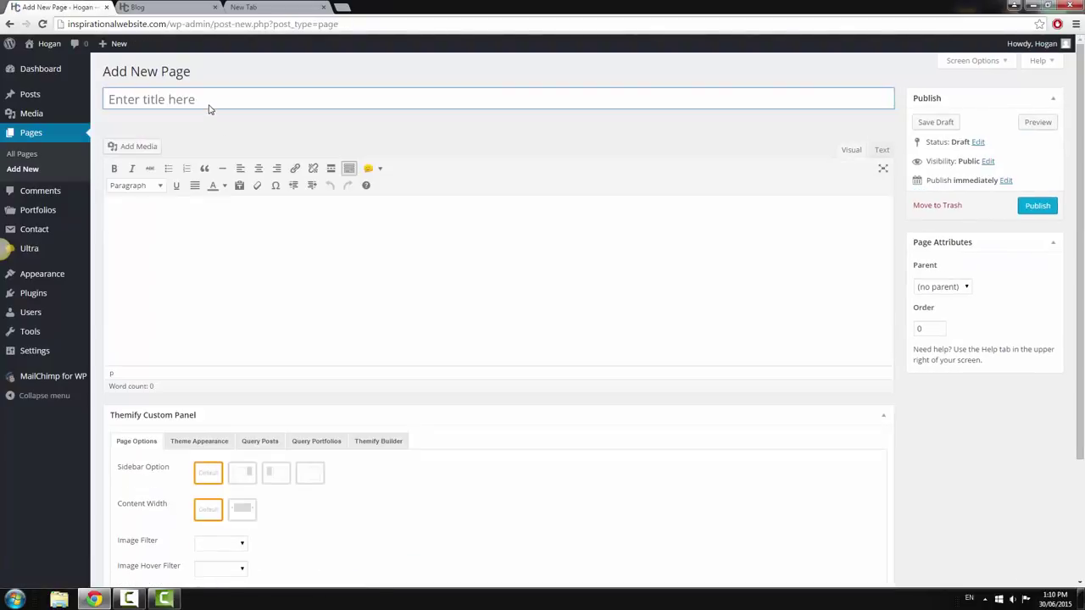
pyautogui.write('Blog')
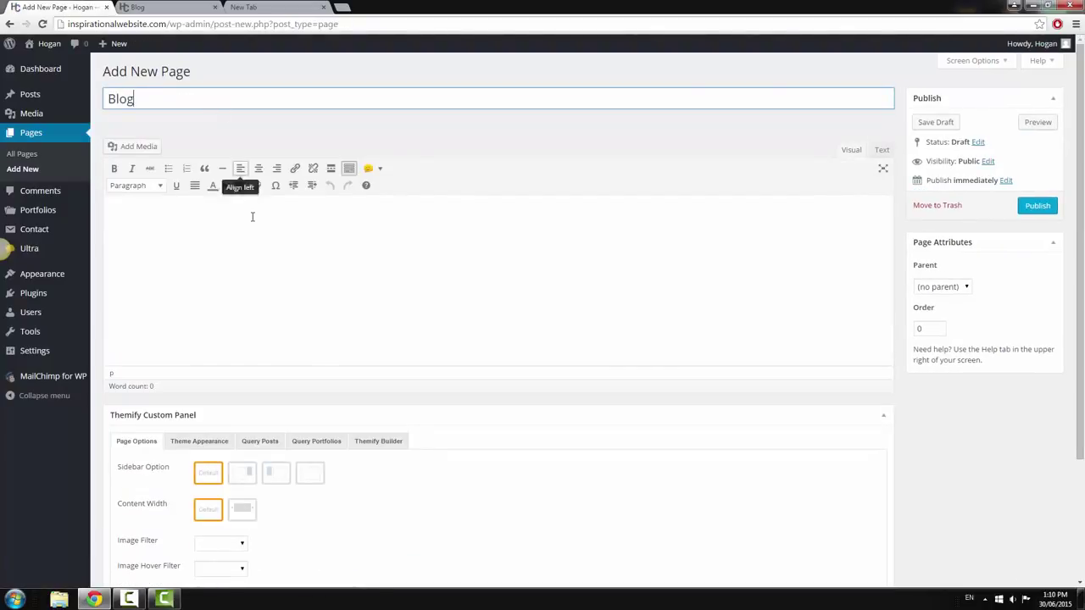
# Step: Give the Blog page a right-hand sidebar in Page Options
pyautogui.scroll(-3, 296, 245)
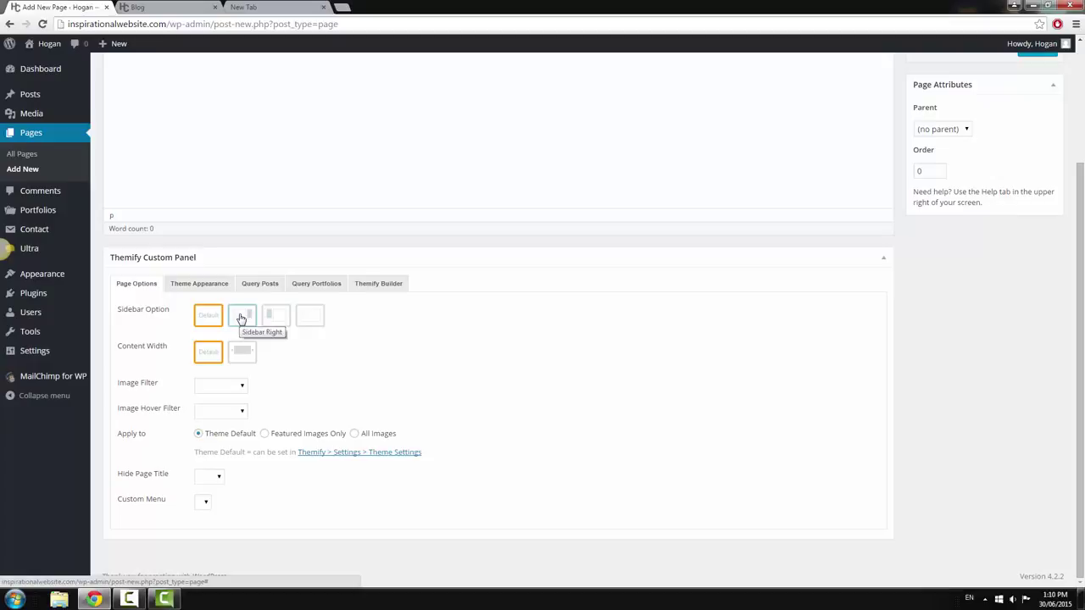
pyautogui.click(241, 318)
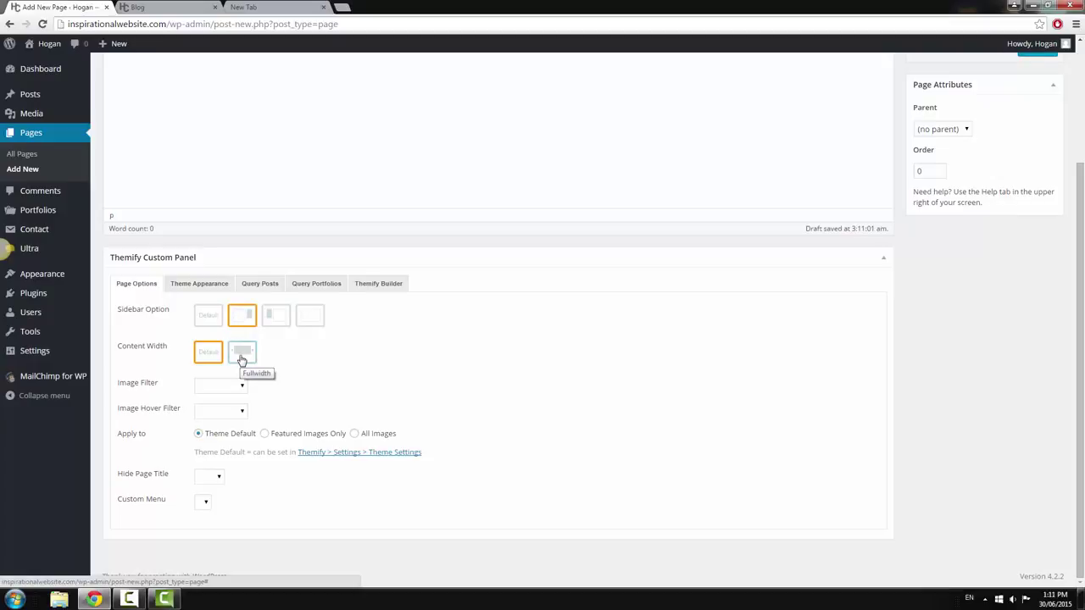
pyautogui.click(199, 283)
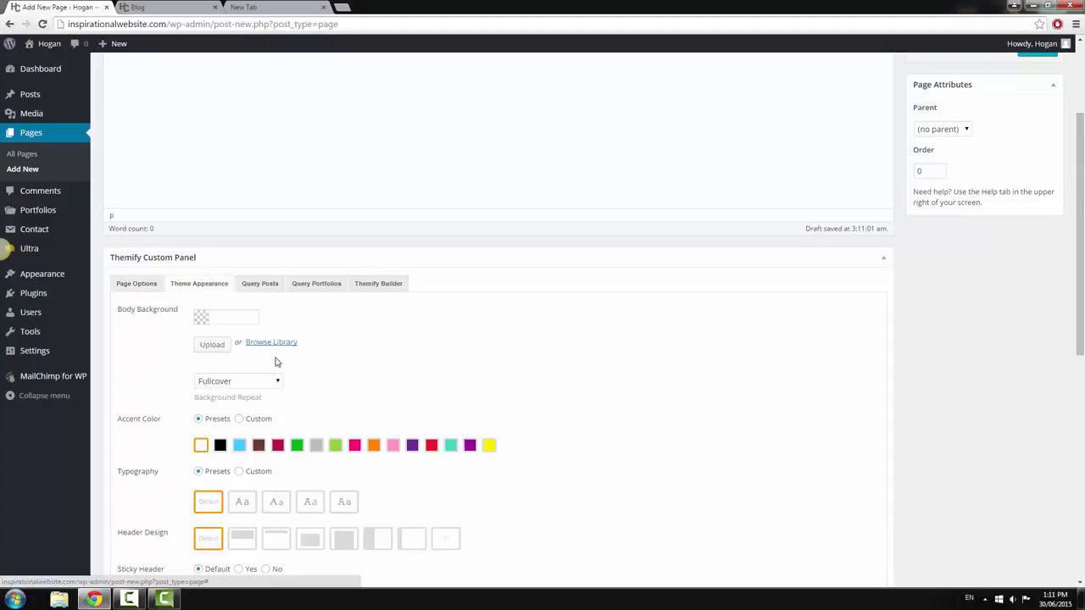
pyautogui.scroll(-3, 282, 352)
pyautogui.scroll(-1, 282, 352)
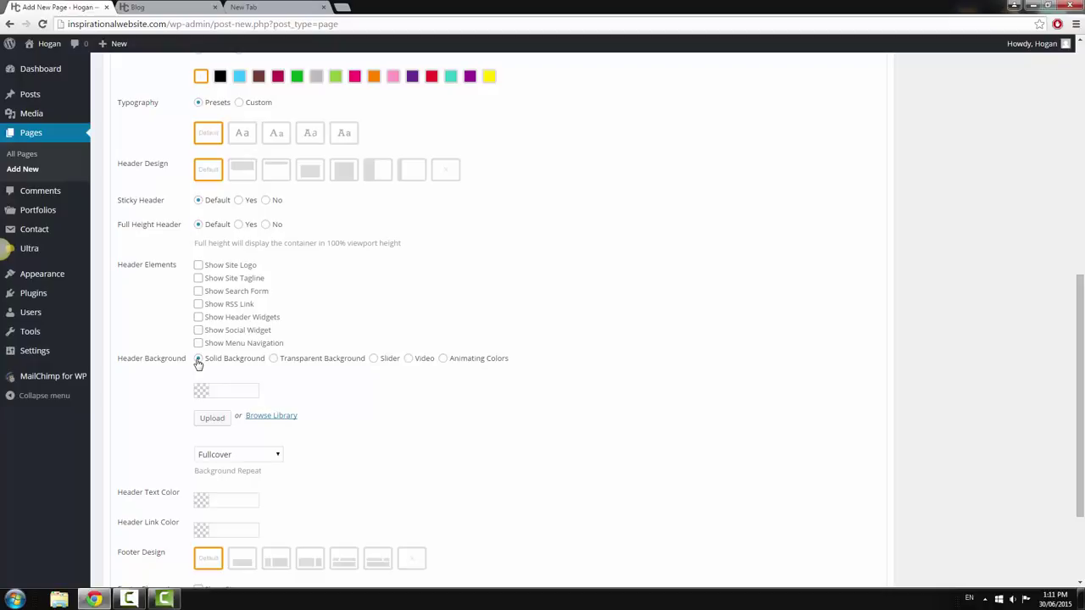
# Step: Give the Blog page a solid black (000000) header background and check the reference site's Blog page
pyautogui.click(197, 360)
pyautogui.click(202, 390)
pyautogui.click(201, 475)
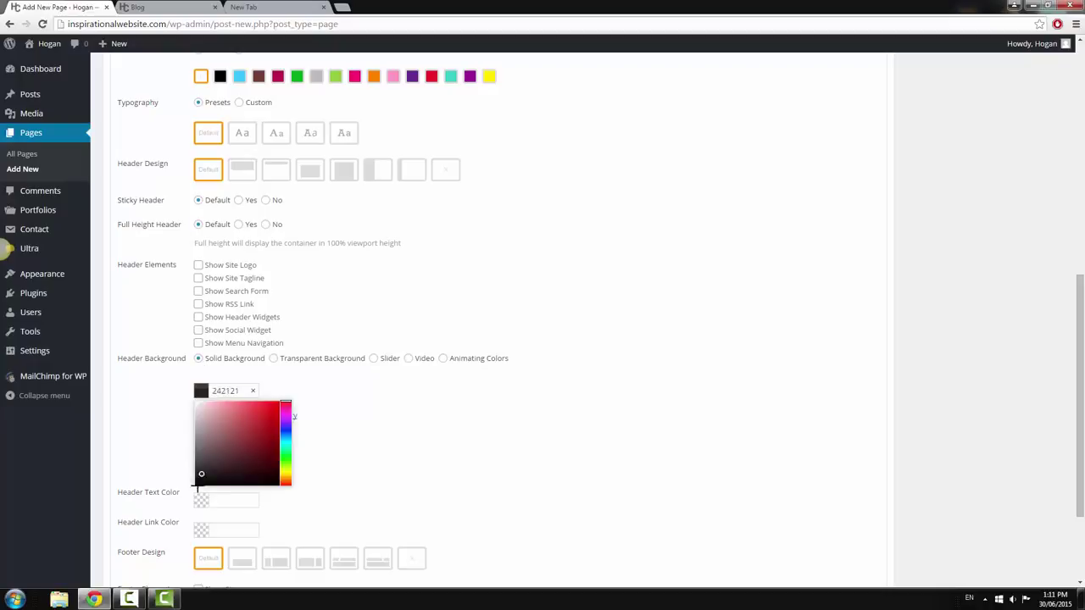
pyautogui.click(197, 486)
pyautogui.click(394, 403)
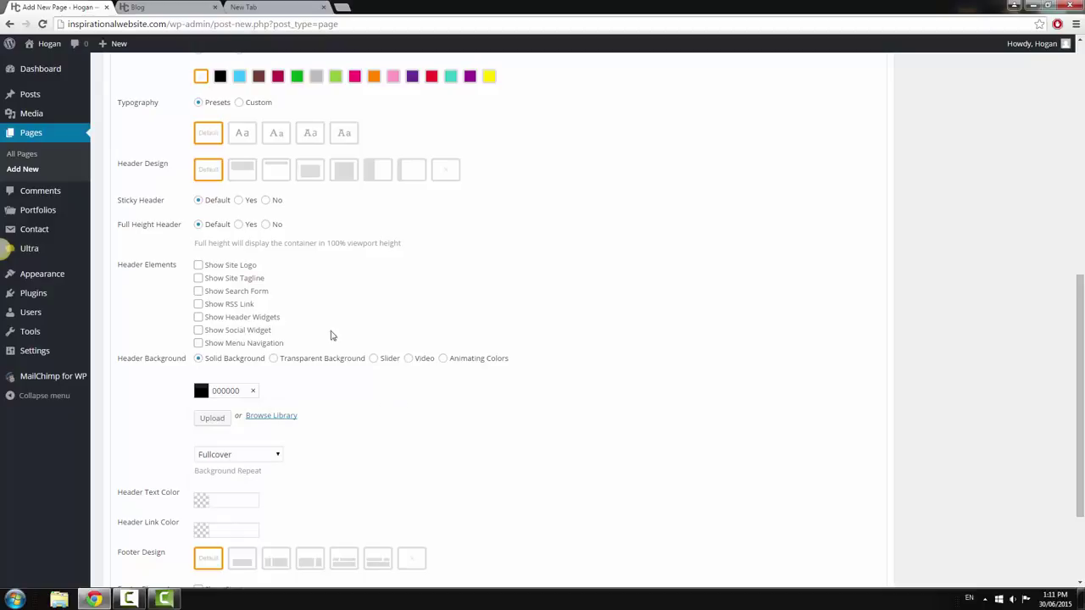
pyautogui.click(196, 7)
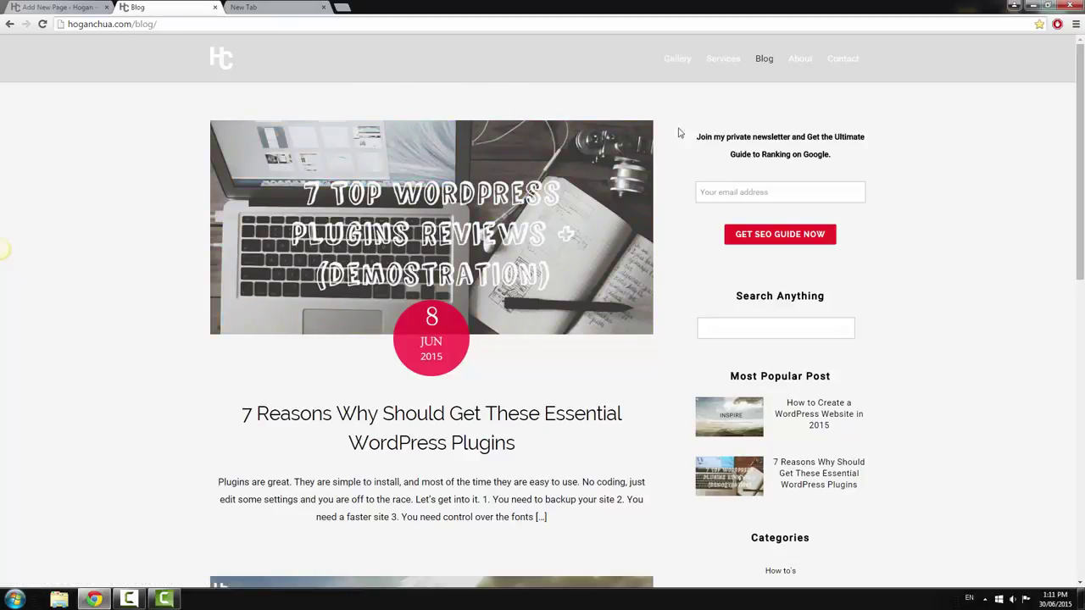
# Step: Compare the Blog page's 000000 header setting with the reference site's Blog and Gallery pages
pyautogui.hotkey('ctrl', 'shift', 'Tab')
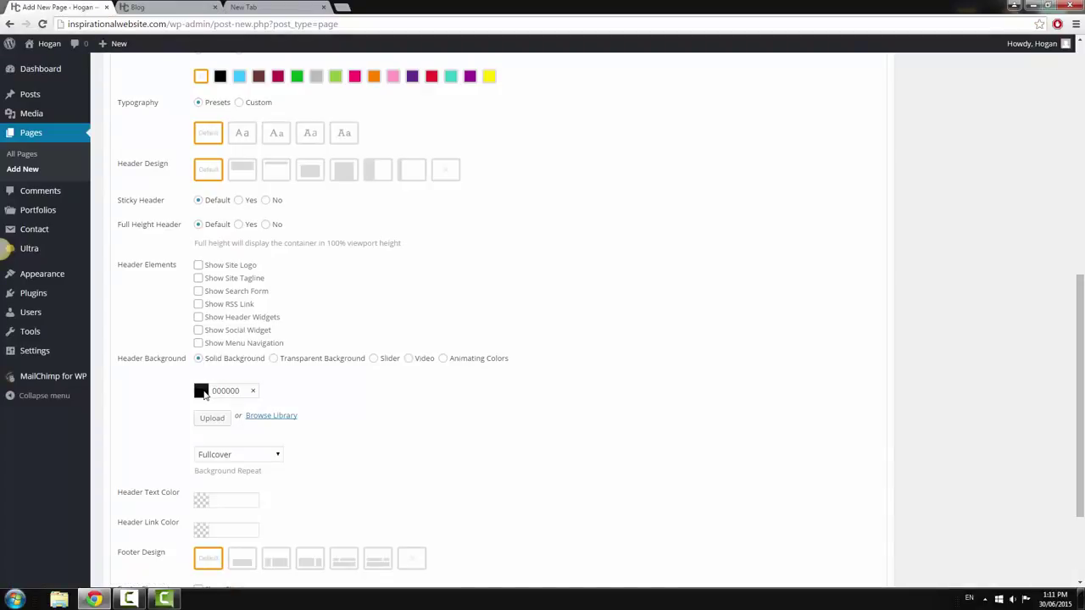
pyautogui.doubleClick(227, 391)
pyautogui.moveTo(1081, 394); pyautogui.dragTo(1075, 93)
pyautogui.click(143, 5)
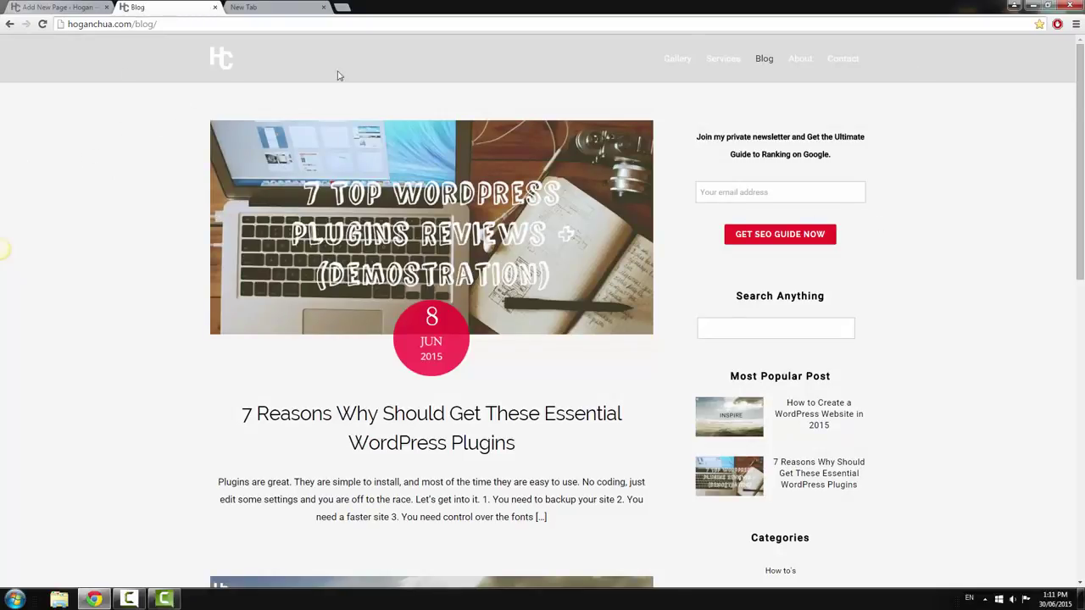
pyautogui.click(683, 61)
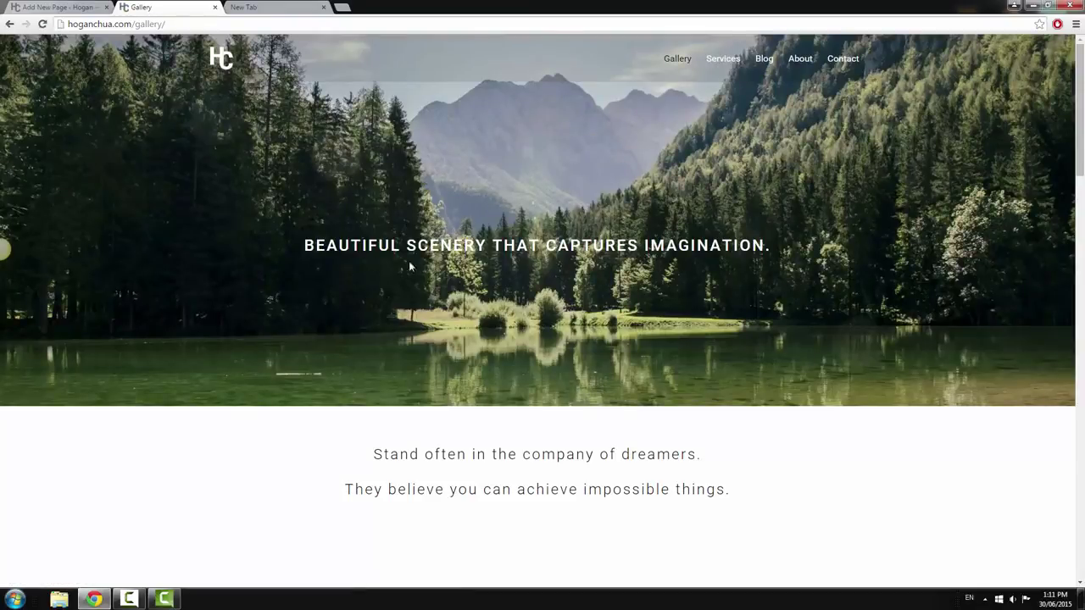
pyautogui.click(764, 59)
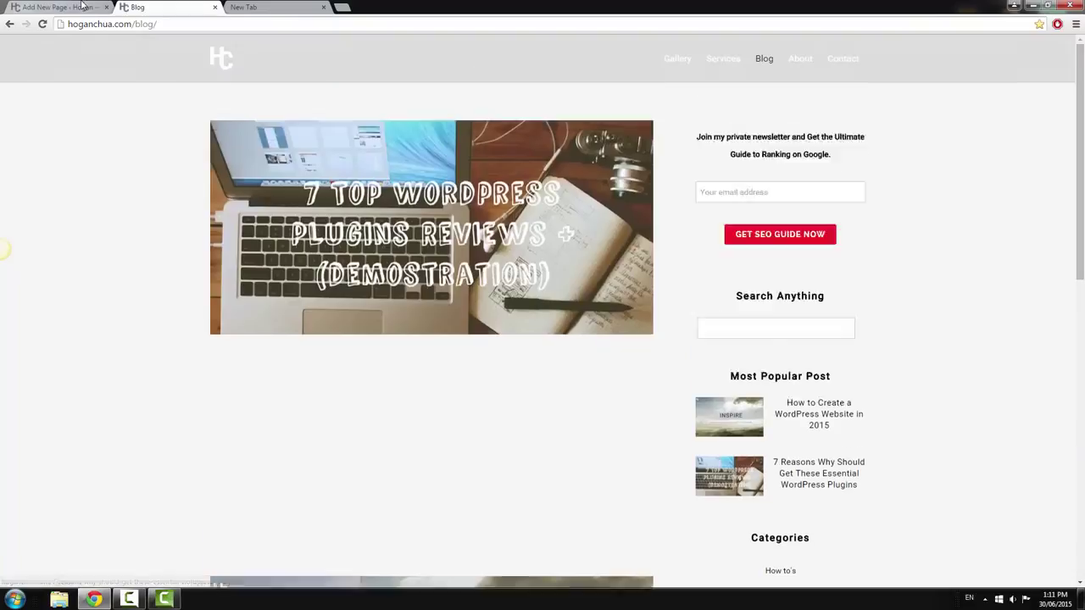
# Step: Return to the WordPress editor and publish the Blog page
pyautogui.click(83, 6)
pyautogui.scroll(-6, 272, 407)
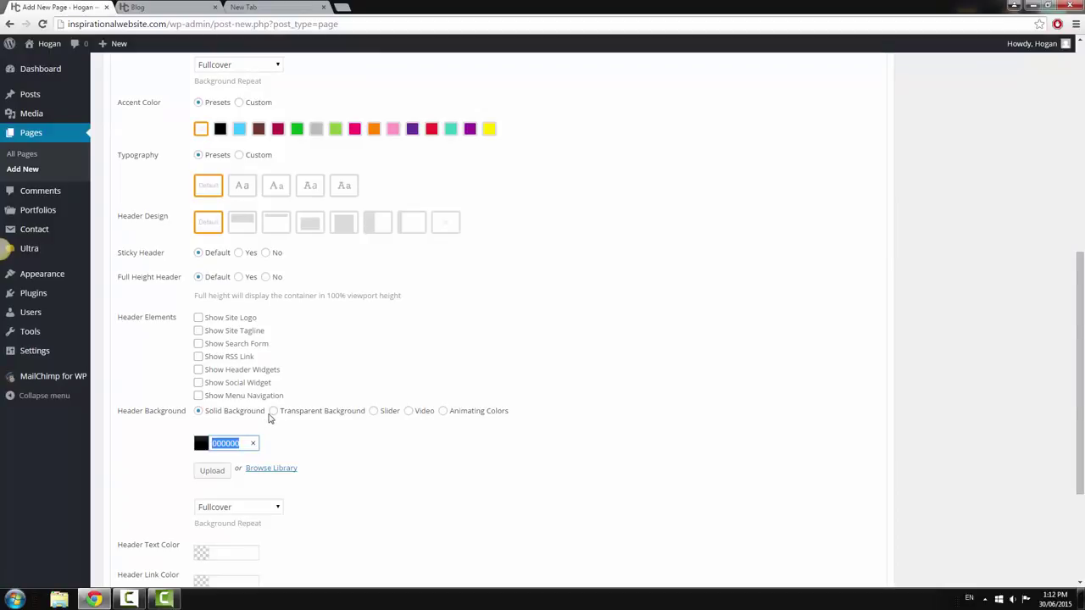
pyautogui.moveTo(1080, 331); pyautogui.dragTo(1081, 117)
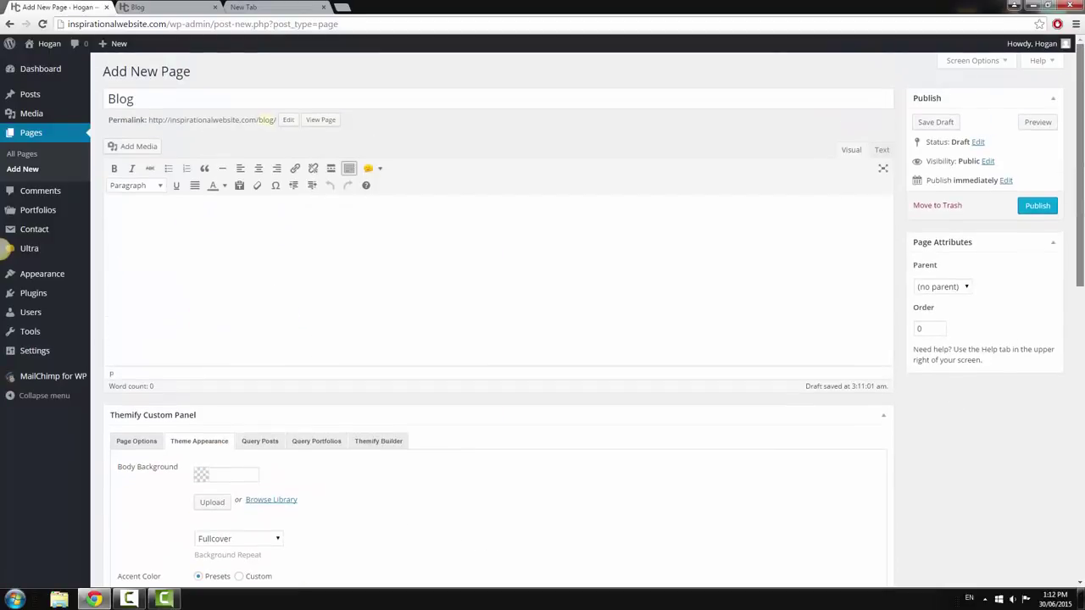
pyautogui.click(1050, 208)
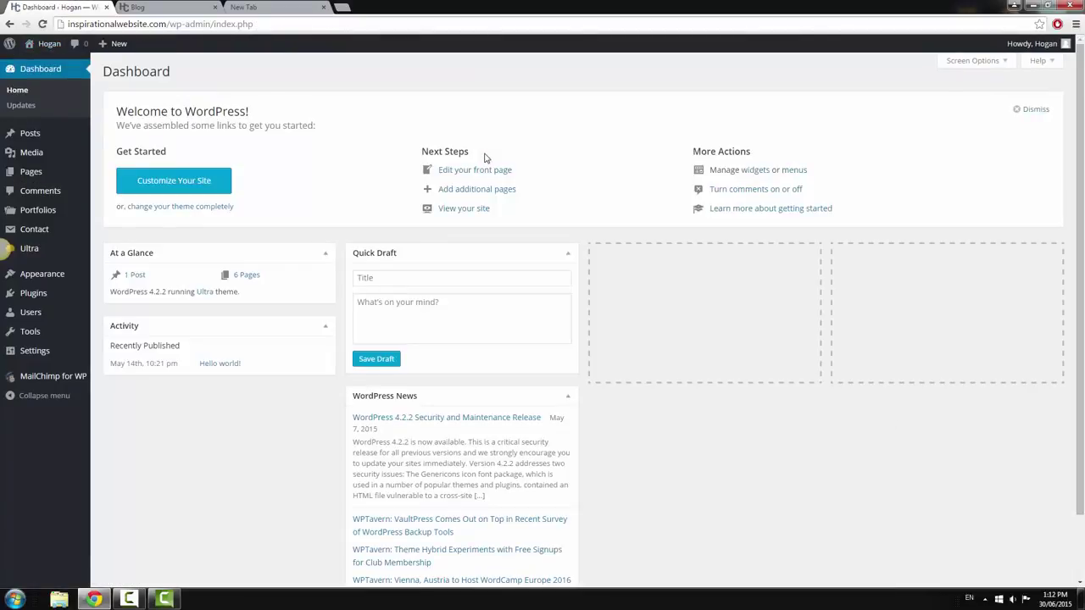
# Step: Visit the live site, choose Customize from the admin bar, and expand Themify Options
pyautogui.click(49, 43)
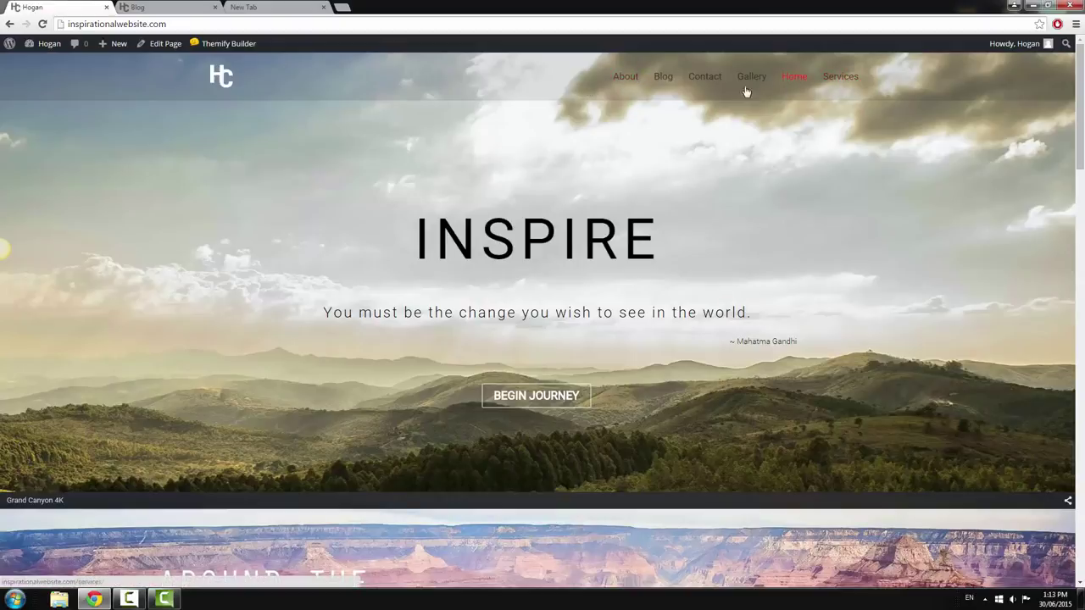
pyautogui.moveTo(42, 43)
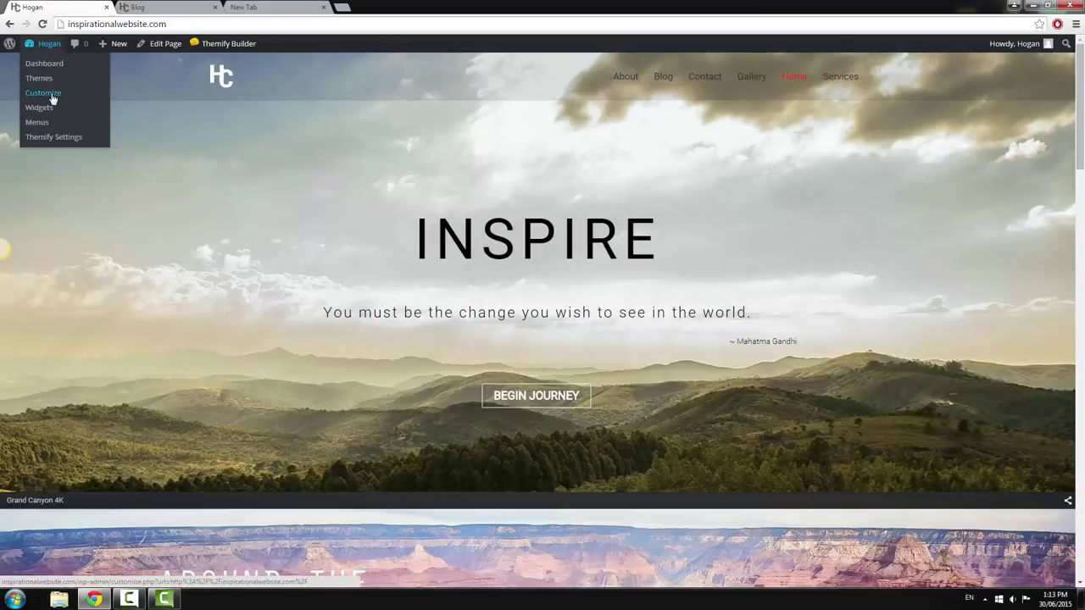
pyautogui.click(52, 99)
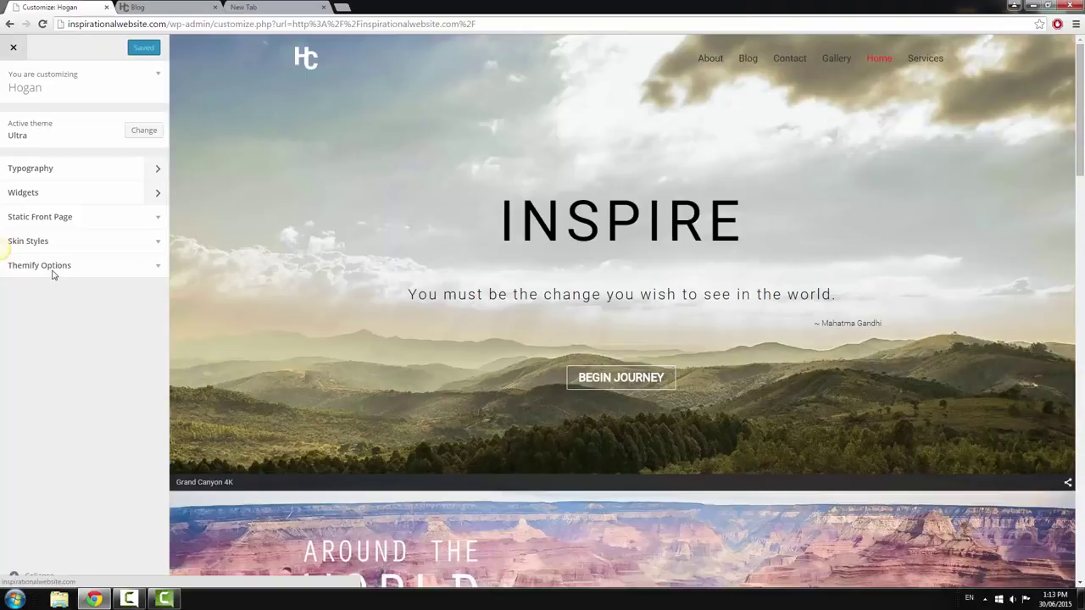
pyautogui.click(52, 270)
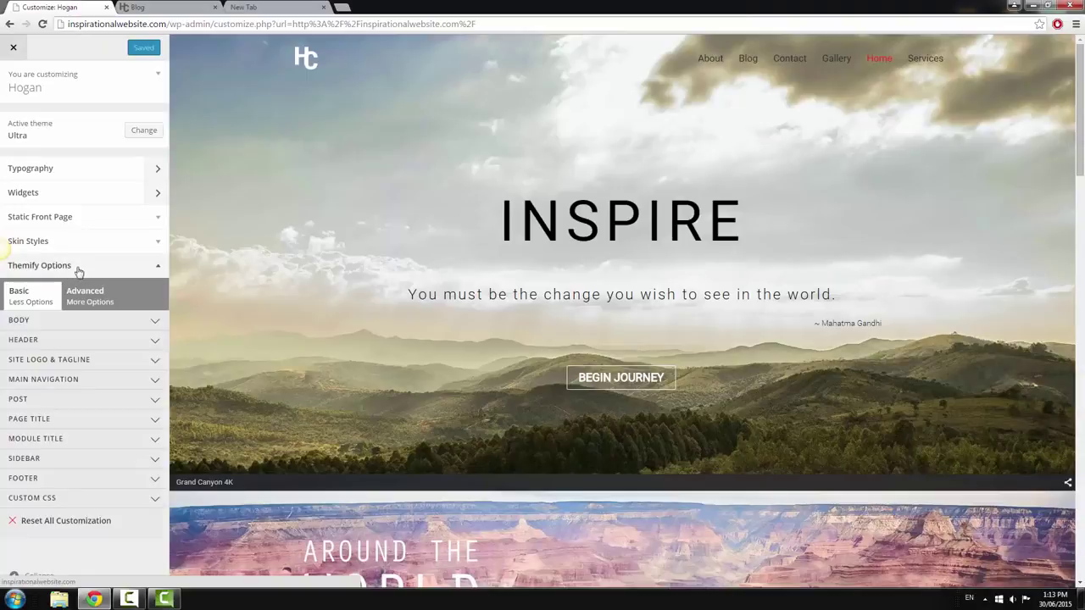
# Step: Set the main navigation menu link font to 16 px Roboto
pyautogui.click(37, 384)
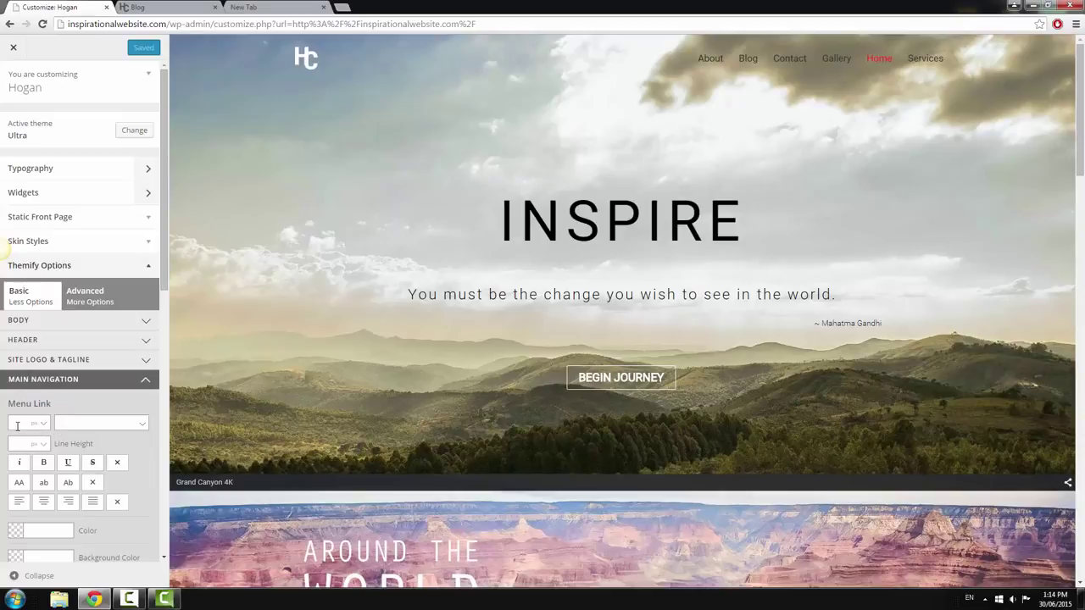
pyautogui.write('6')
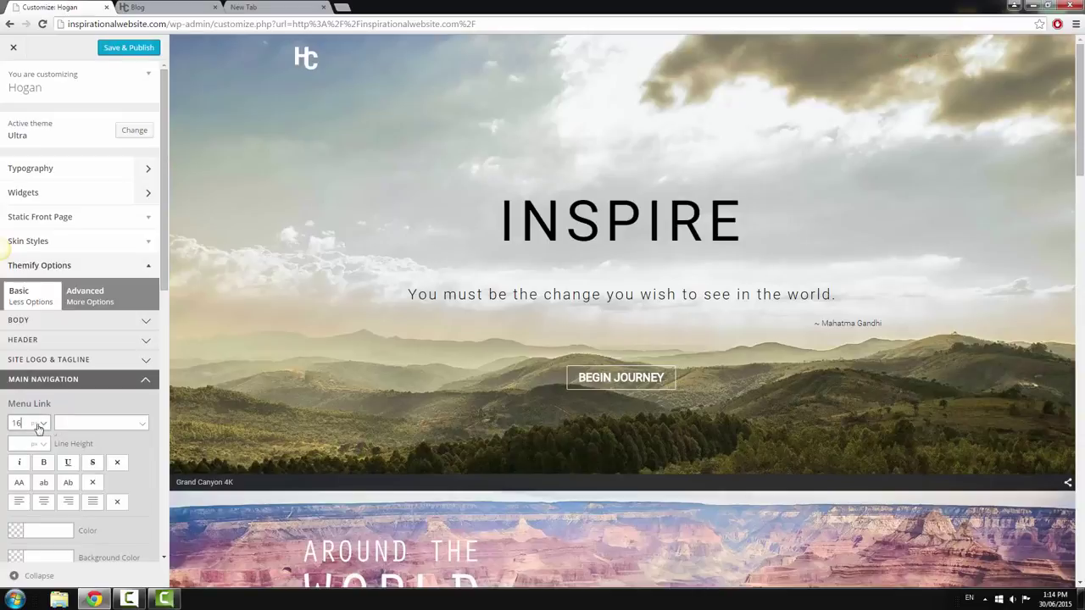
pyautogui.click(88, 421)
pyautogui.write('ro')
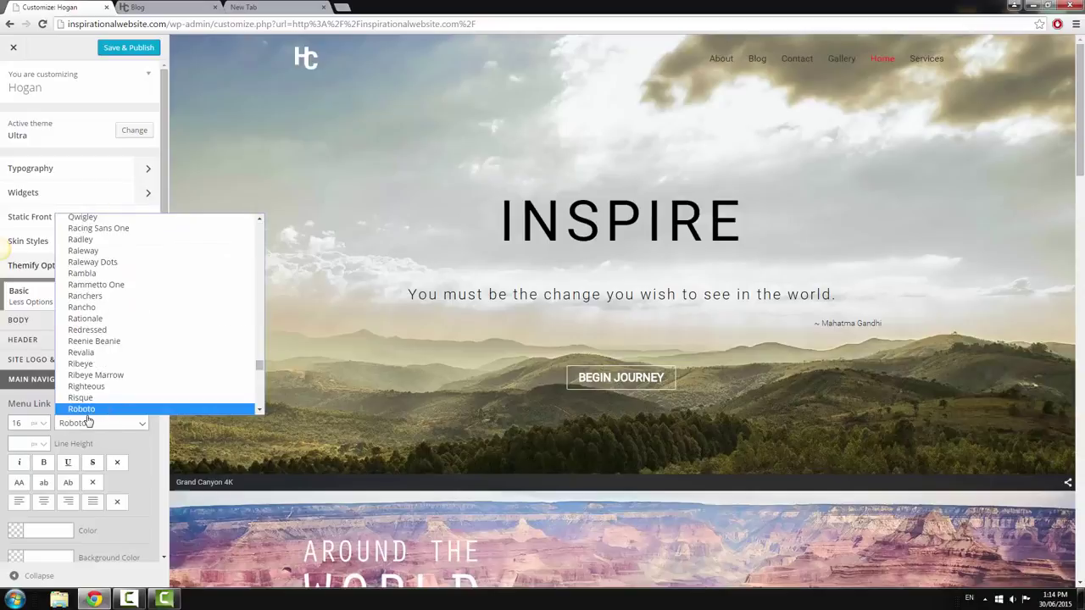
pyautogui.click(97, 412)
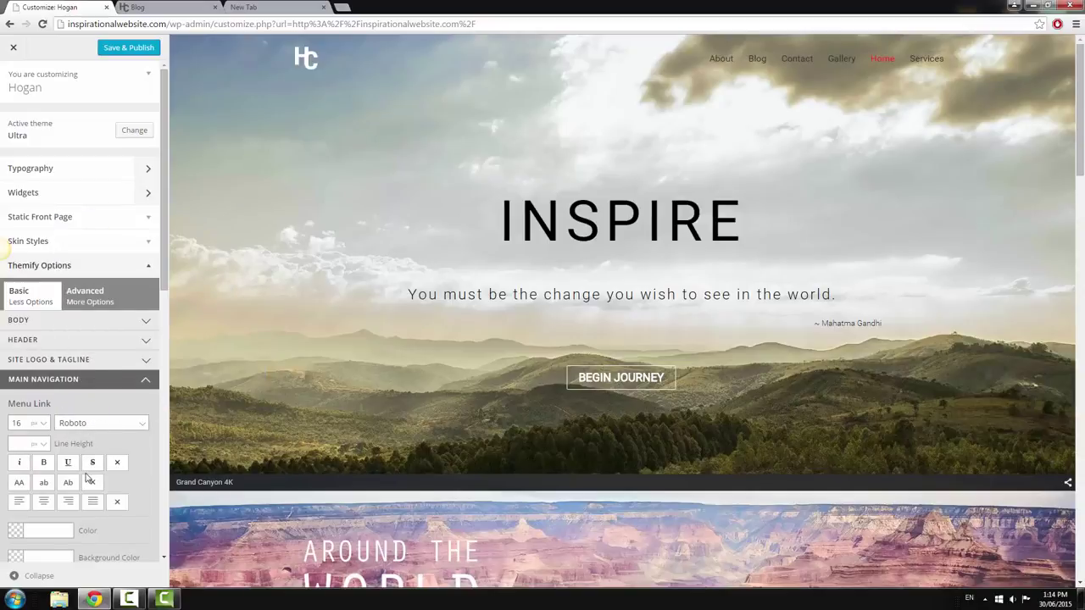
# Step: Make the menu link text colour white (#ffffff)
pyautogui.scroll(-2, 89, 479)
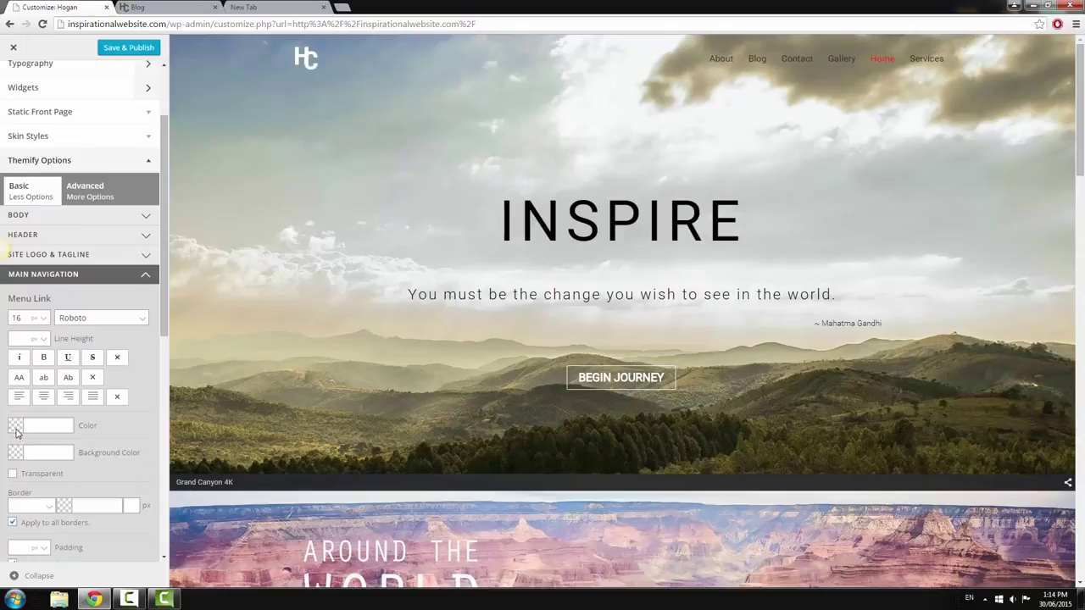
pyautogui.click(40, 424)
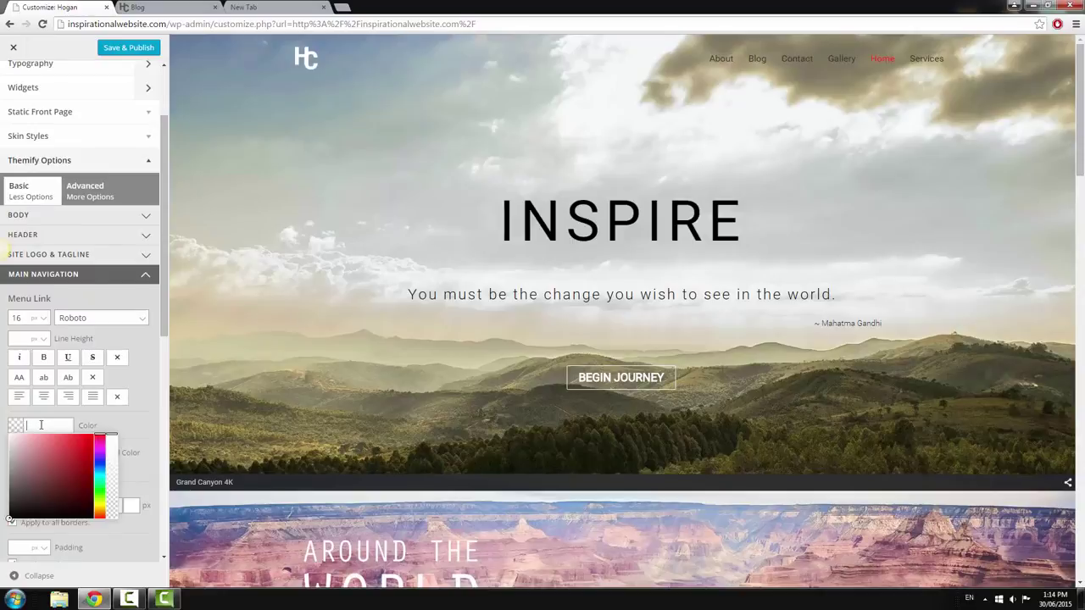
pyautogui.moveTo(34, 457); pyautogui.dragTo(3, 413)
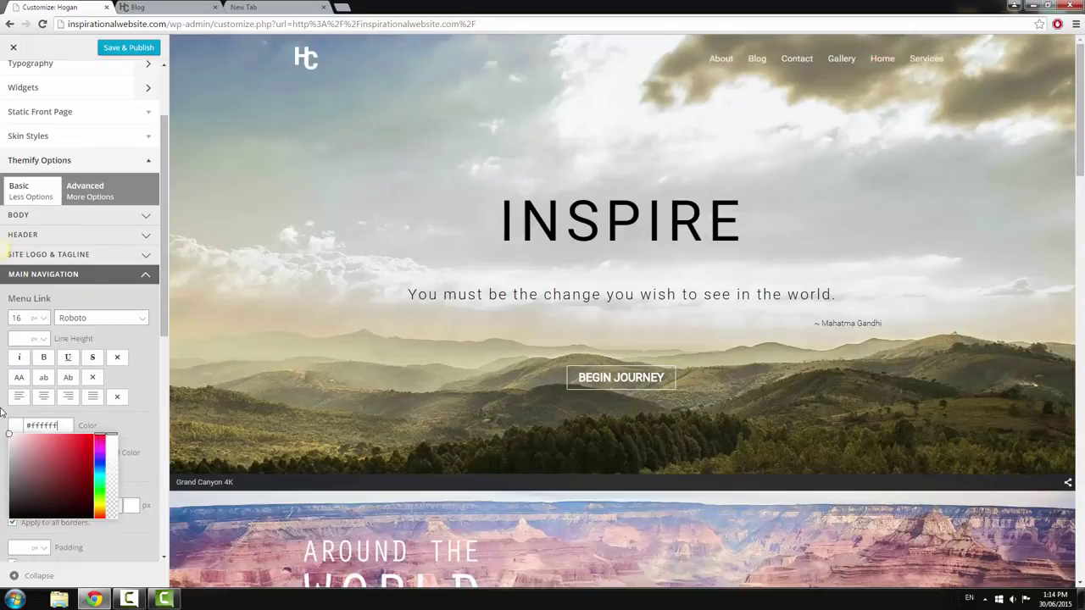
pyautogui.click(119, 425)
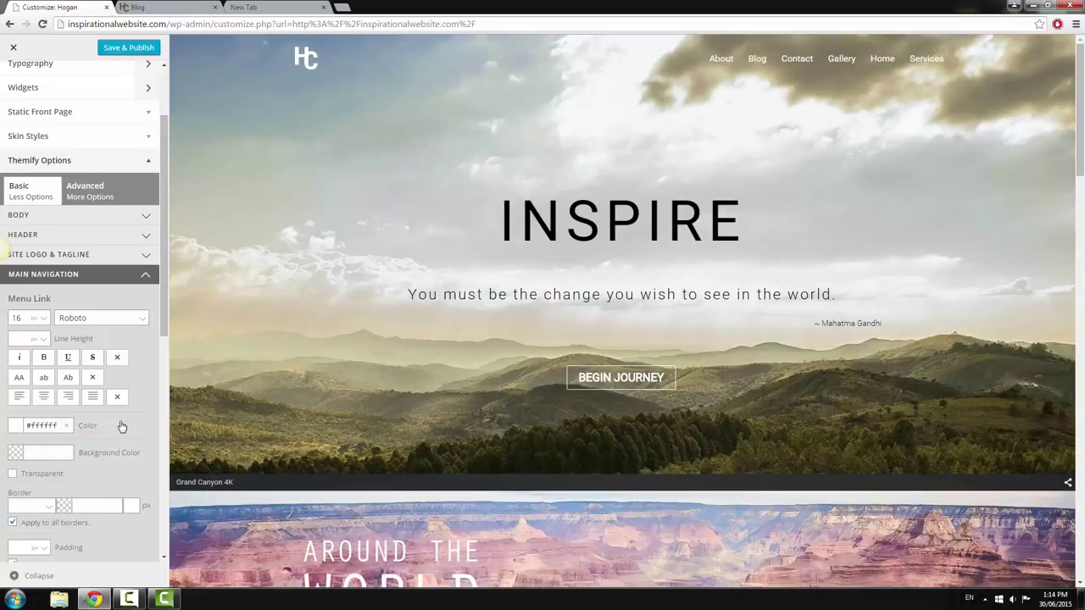
pyautogui.scroll(-3, 123, 424)
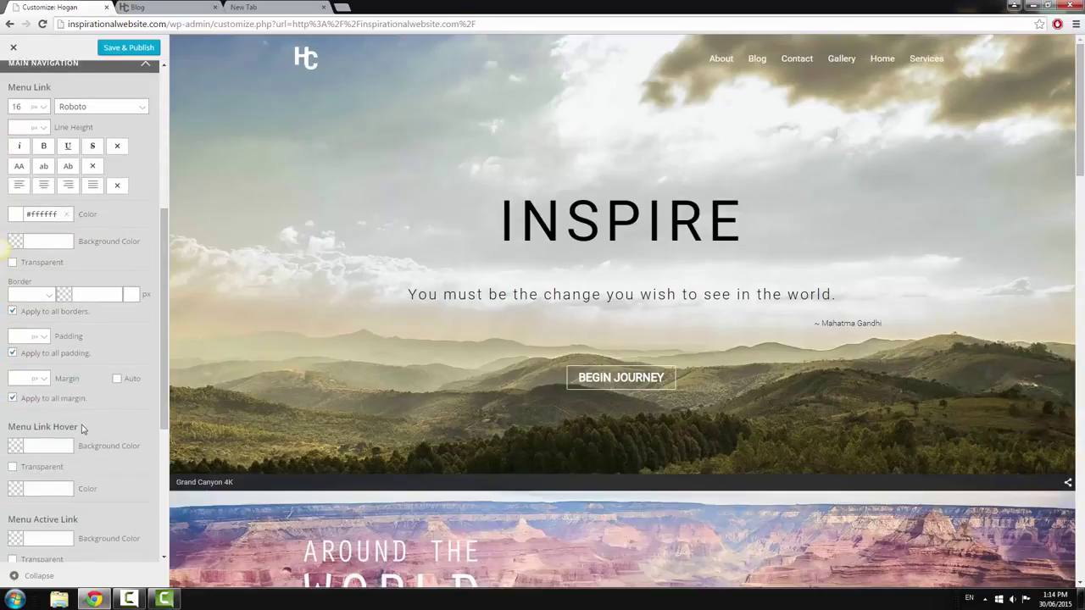
pyautogui.moveTo(83, 428); pyautogui.dragTo(9, 429)
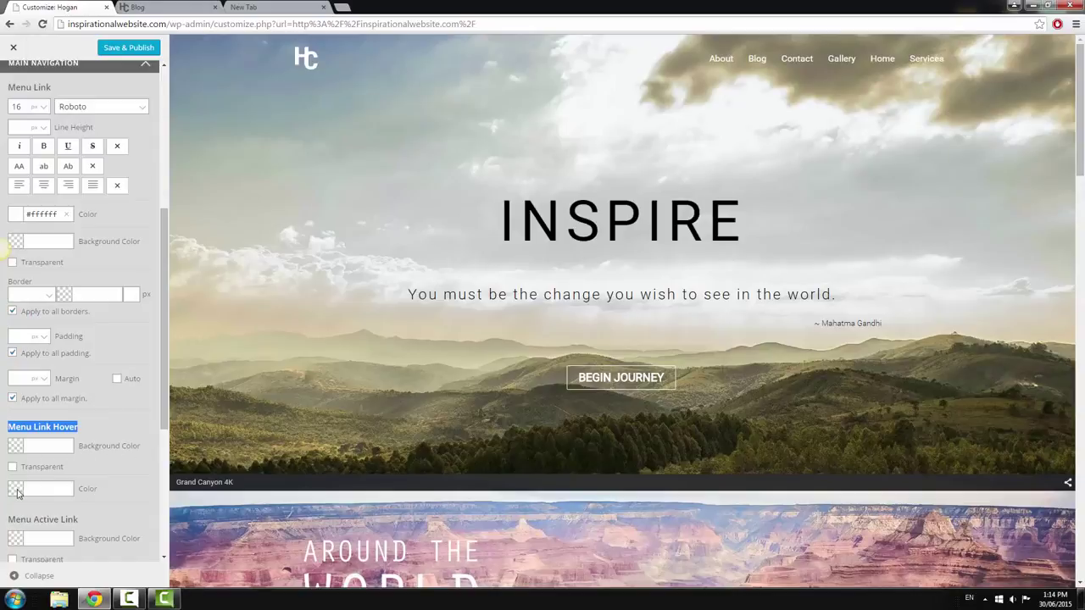
# Step: Enter 2fcf29 as the Menu Link Hover Color so hovered links turn green
pyautogui.click(46, 491)
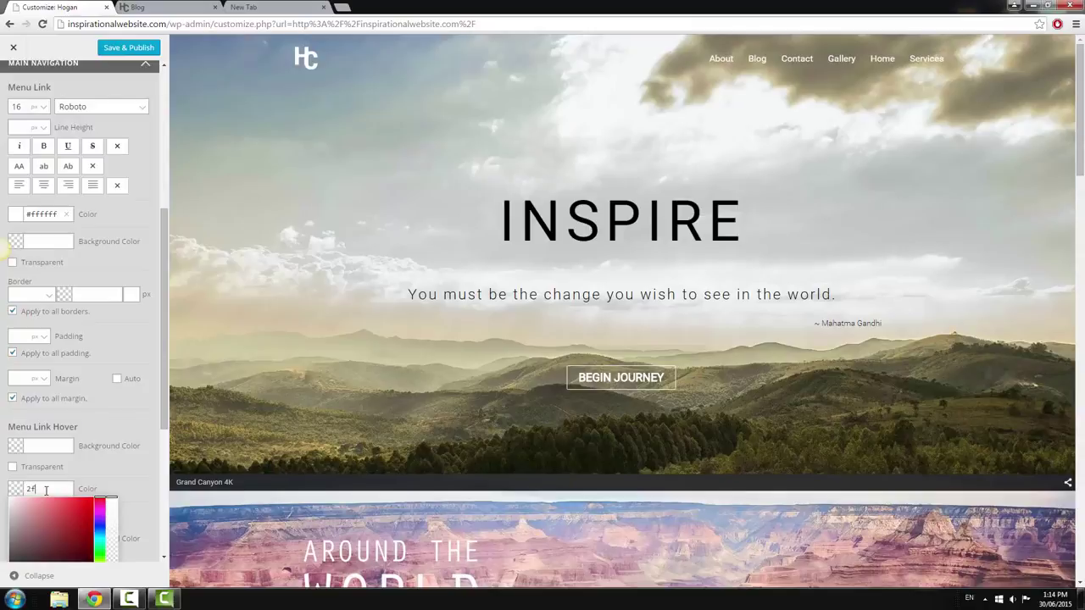
pyautogui.write('2fc')
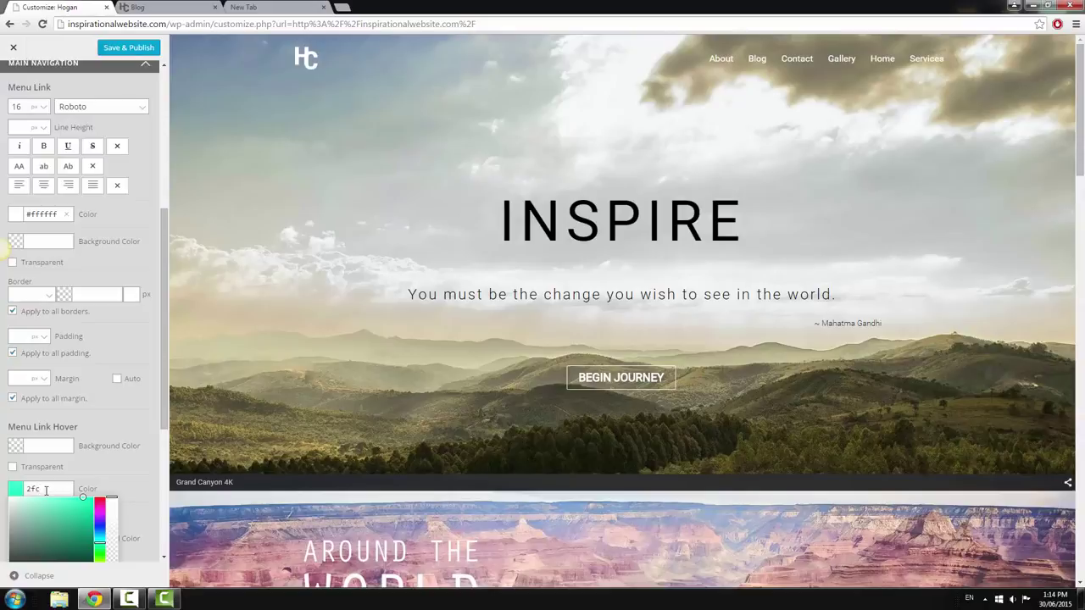
pyautogui.write('f')
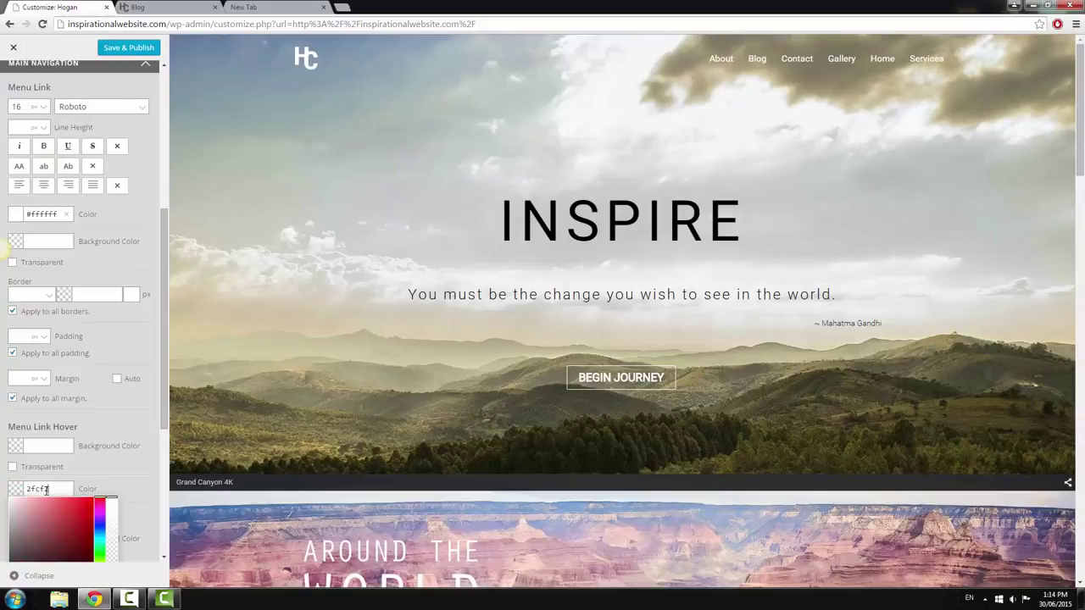
pyautogui.write('29')
pyautogui.click(108, 473)
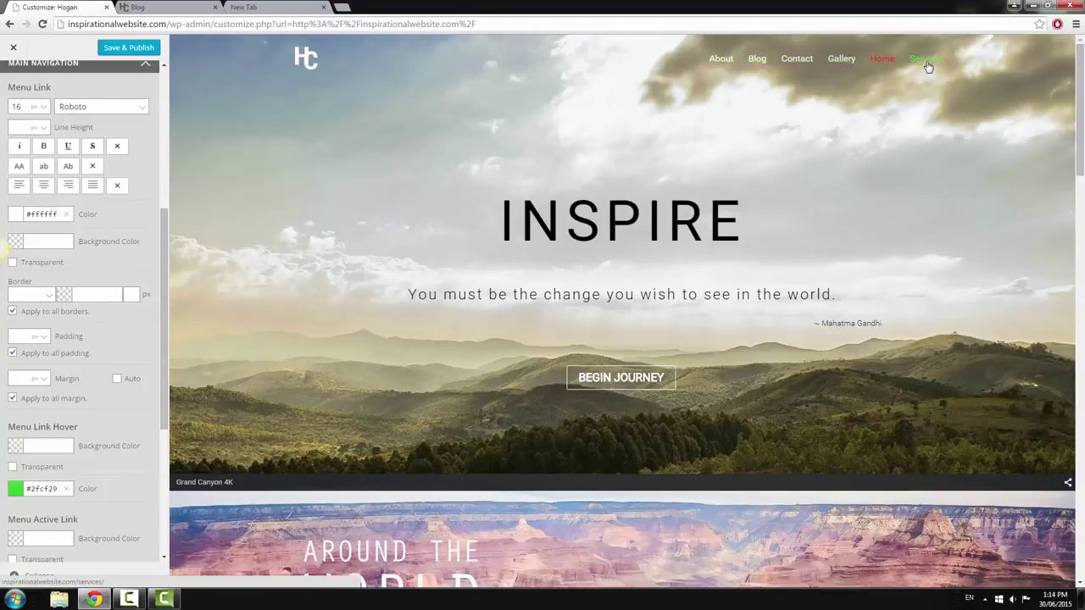
pyautogui.scroll(-3, 168, 293)
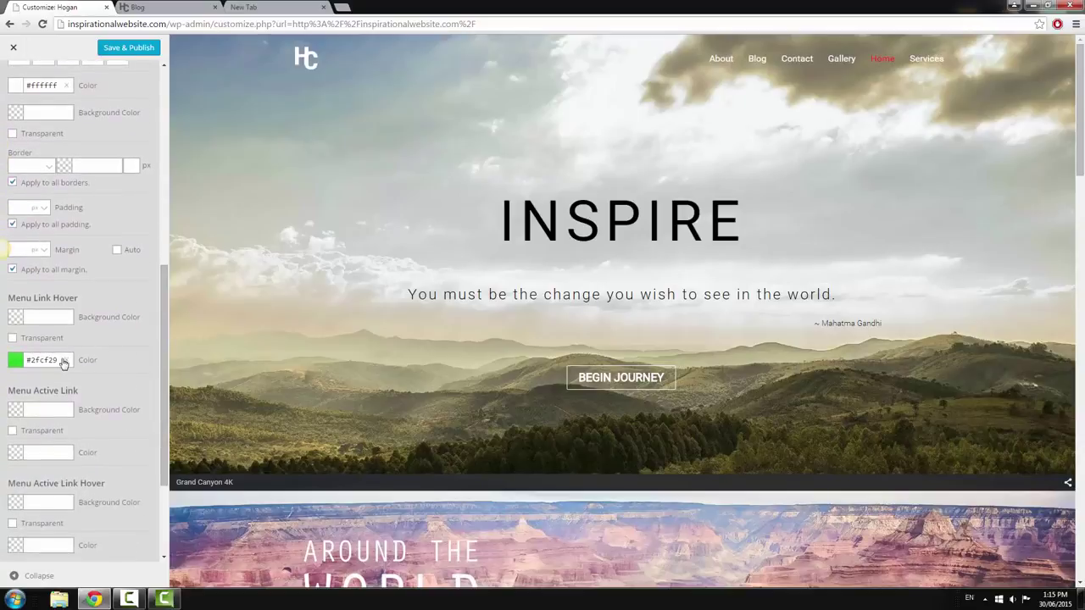
# Step: Copy the #2fcf29 value from the Menu Link Hover Color field
pyautogui.click(61, 360)
pyautogui.moveTo(60, 360); pyautogui.dragTo(24, 360)
pyautogui.rightClick(36, 360)
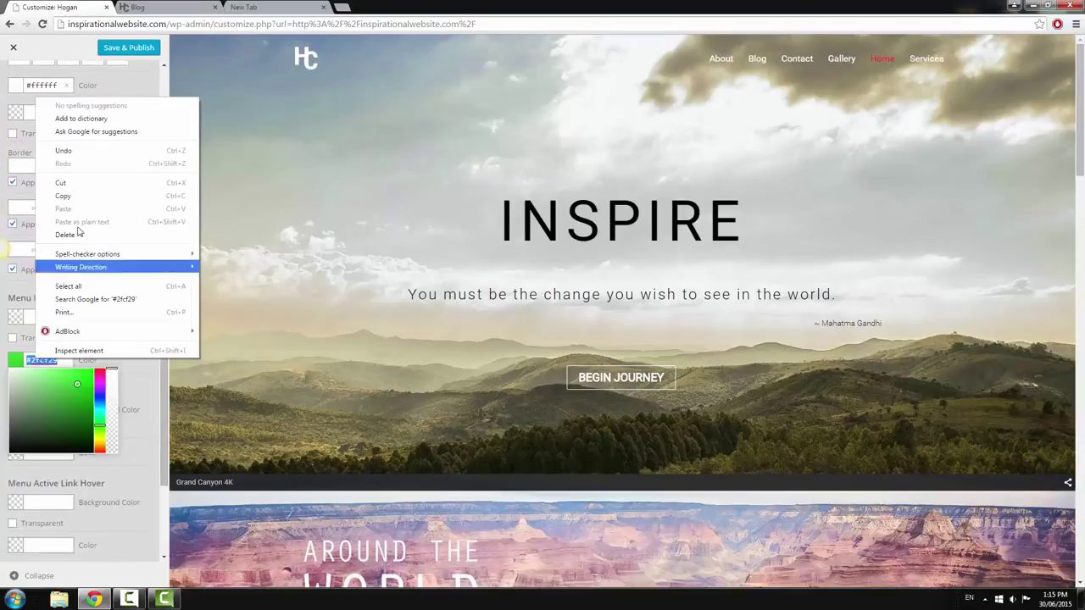
pyautogui.click(81, 197)
pyautogui.click(146, 383)
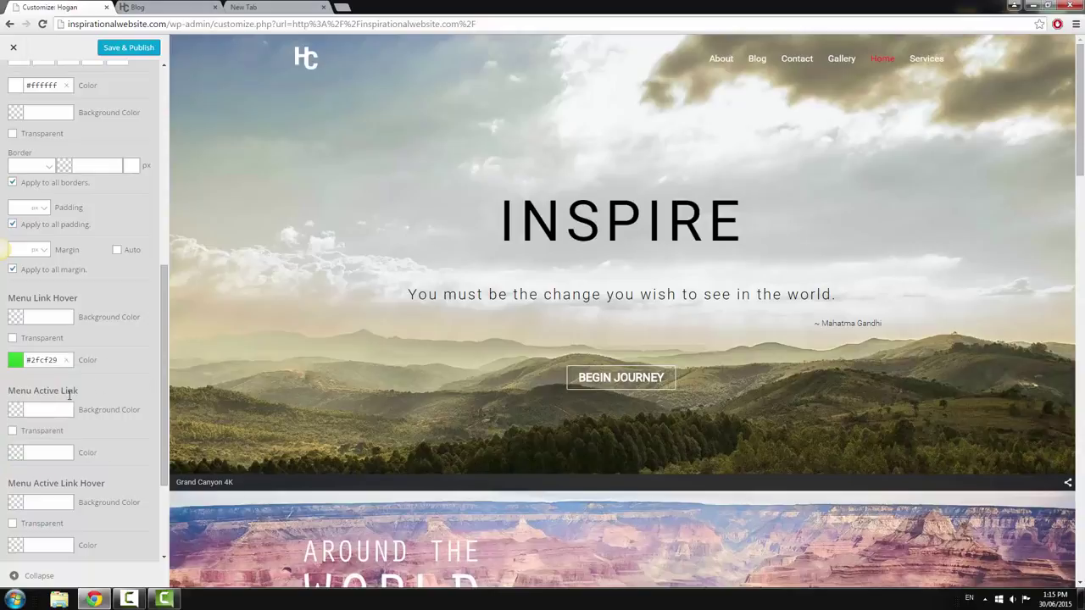
# Step: Paste #2fcf29 into the Menu Active Link Color field
pyautogui.click(30, 453)
pyautogui.rightClick(30, 453)
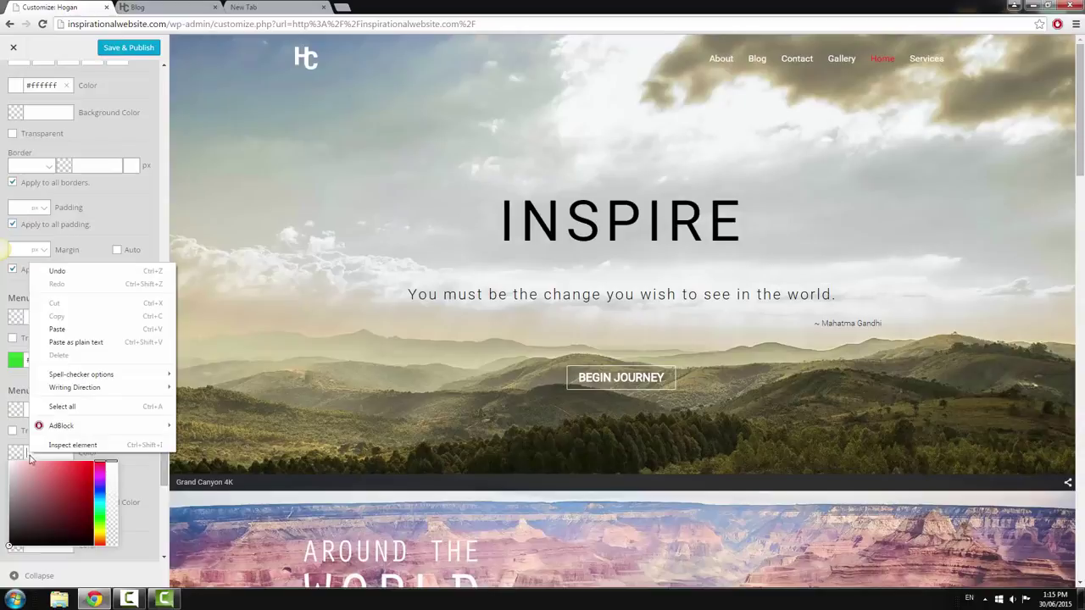
pyautogui.click(63, 330)
pyautogui.click(101, 433)
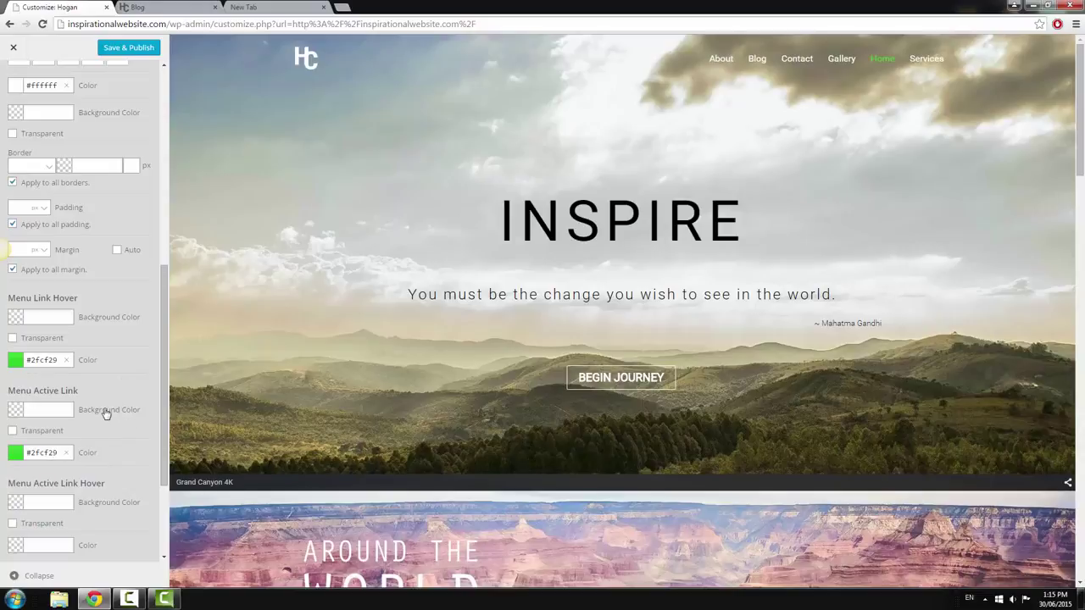
# Step: Clear the active link text colour and give the active link a #2fcf29 background
pyautogui.click(66, 453)
pyautogui.click(51, 409)
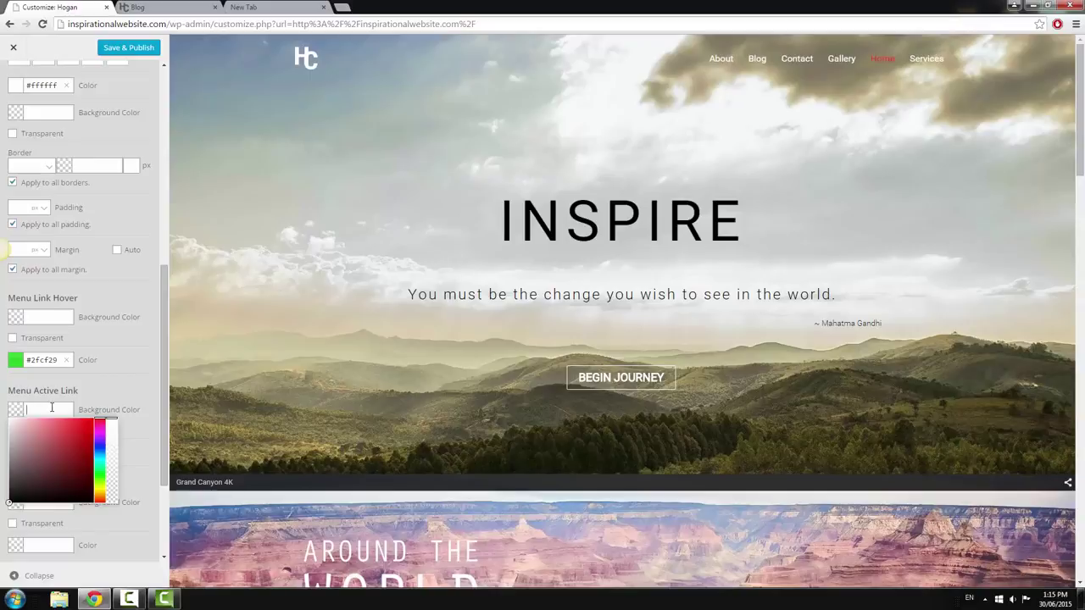
pyautogui.hotkey('ctrl', 'v')
pyautogui.click(102, 402)
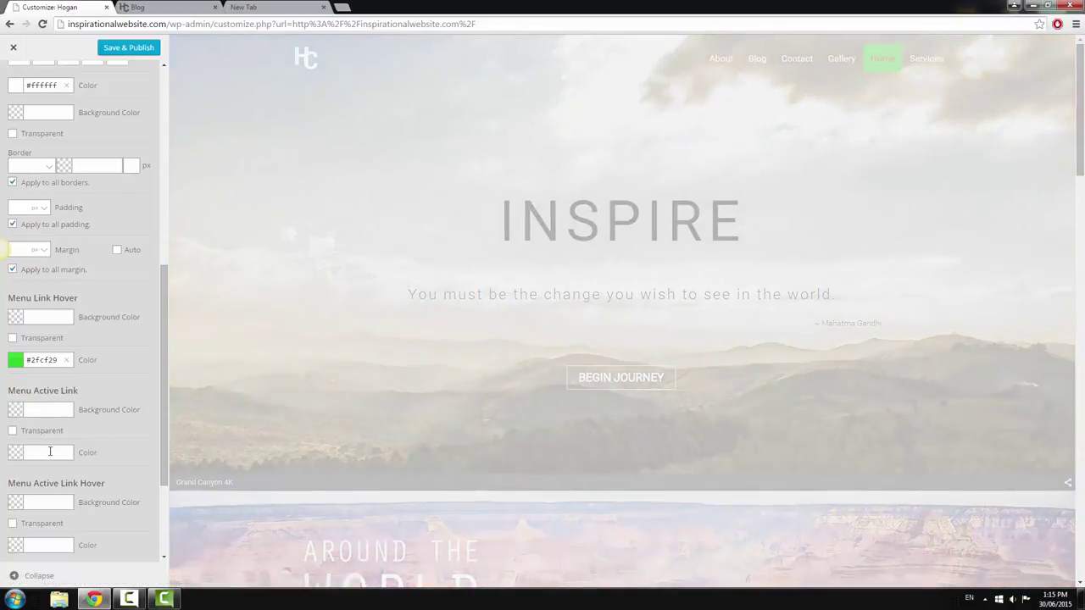
# Step: Restore #2fcf29 as the active link text colour so Home shows green
pyautogui.click(49, 453)
pyautogui.rightClick(50, 454)
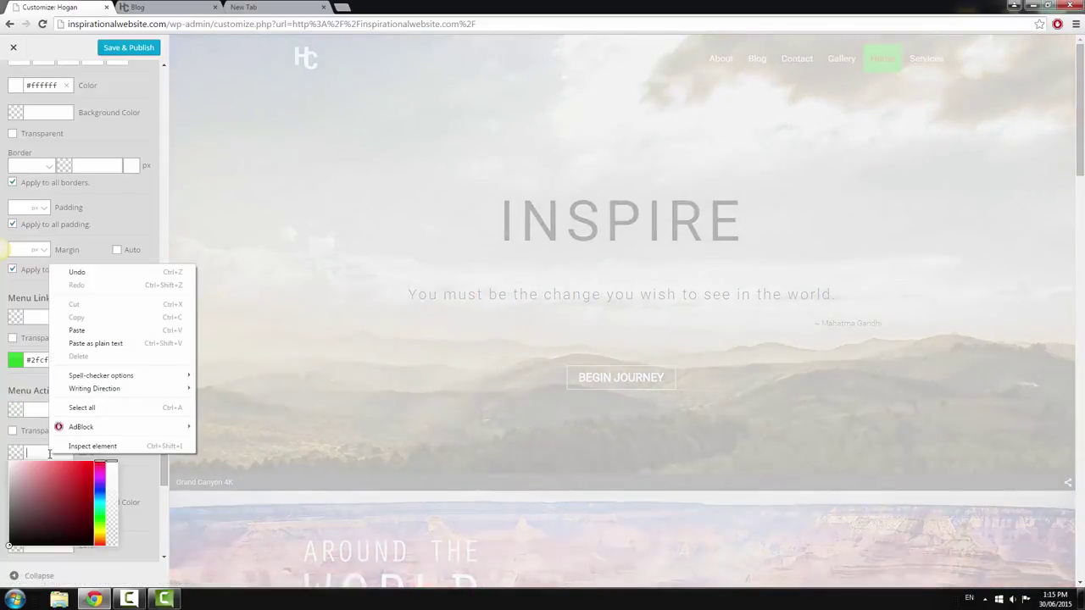
pyautogui.click(95, 343)
pyautogui.click(113, 438)
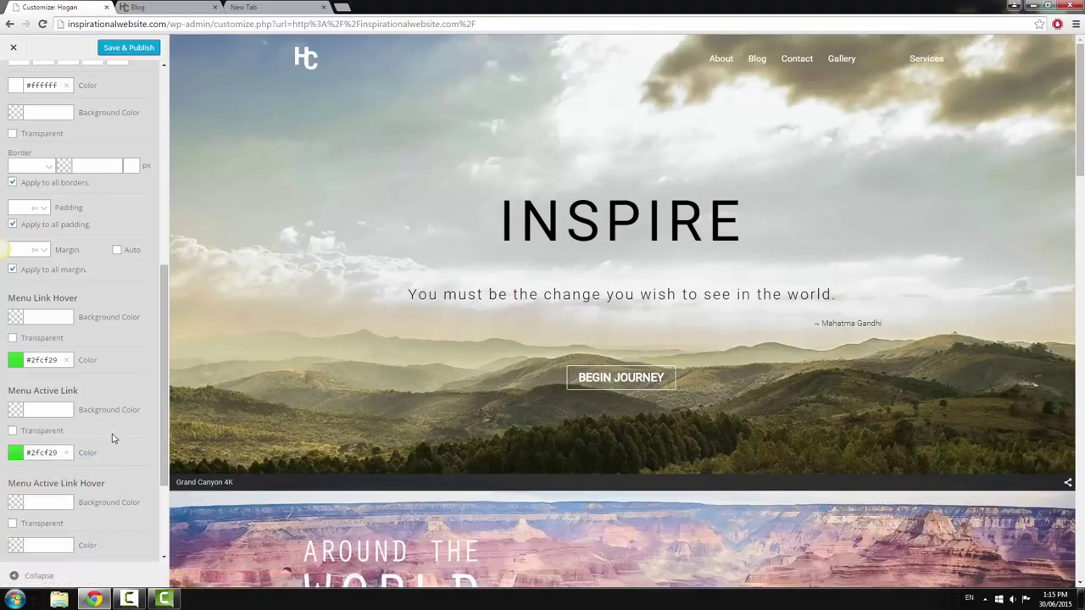
# Step: Save & Publish the customizer, exit to the live homepage, and go to Menus via the admin bar
pyautogui.click(127, 49)
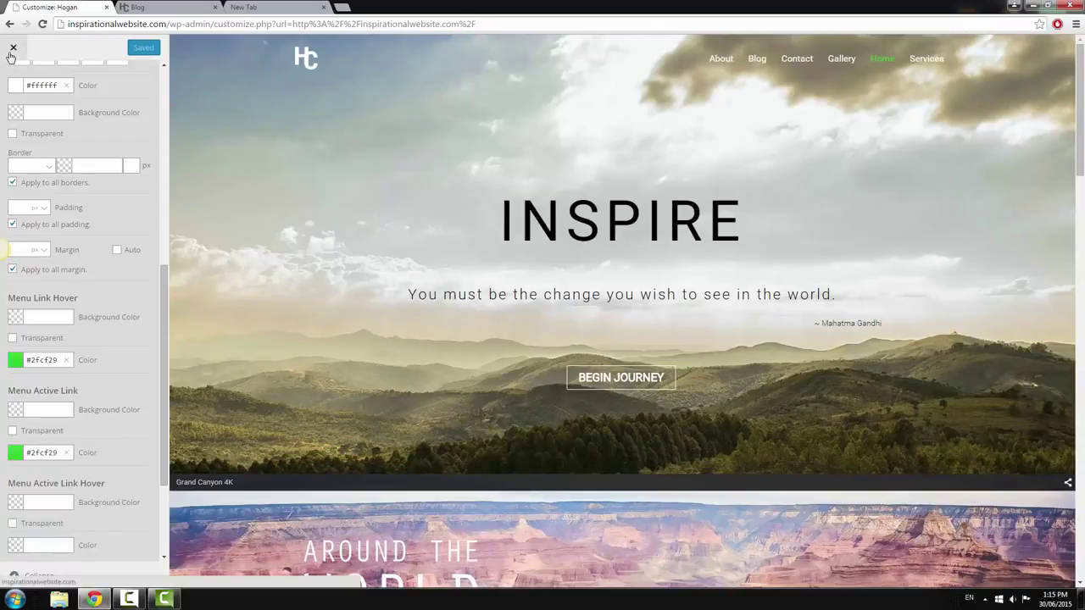
pyautogui.click(11, 51)
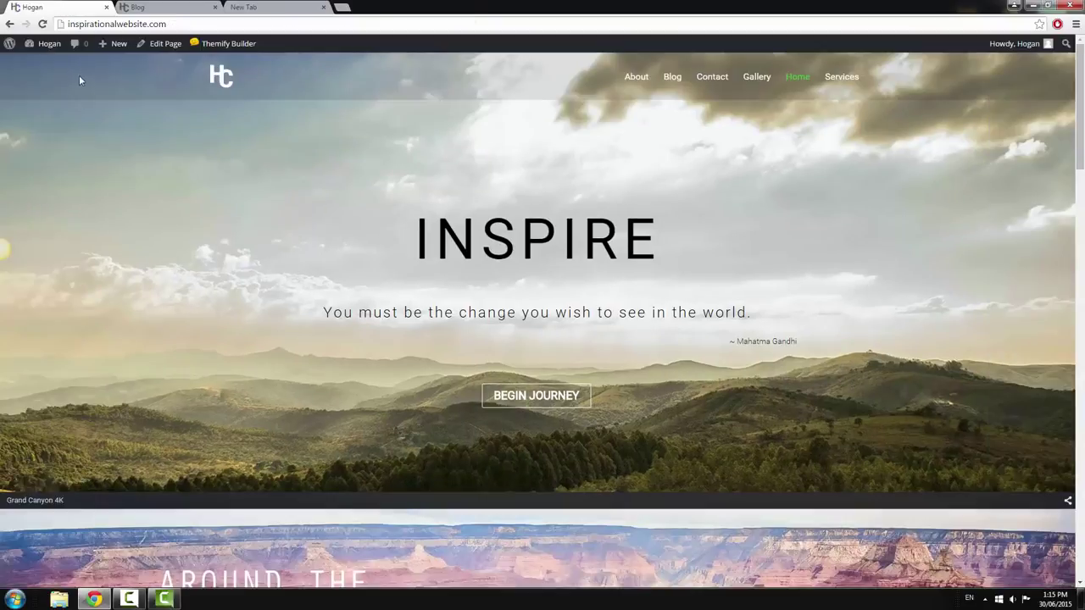
pyautogui.moveTo(50, 50)
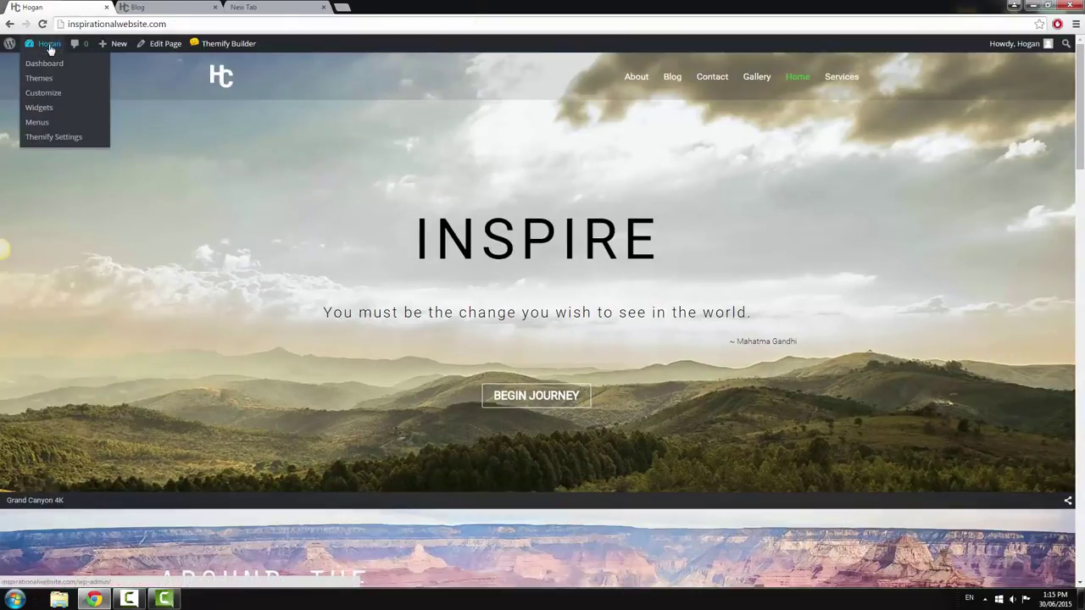
pyautogui.click(37, 123)
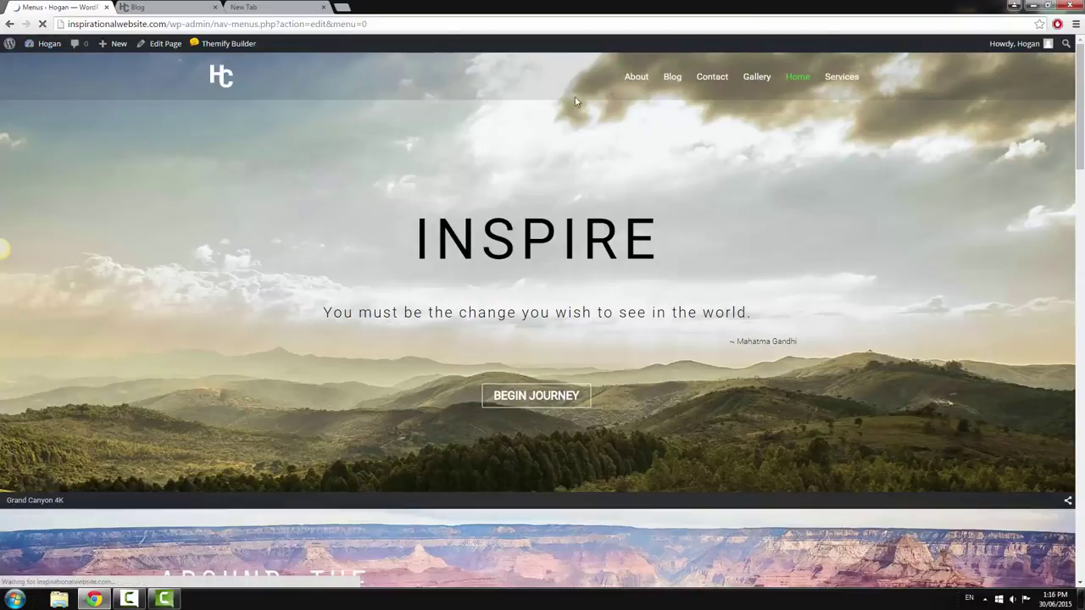
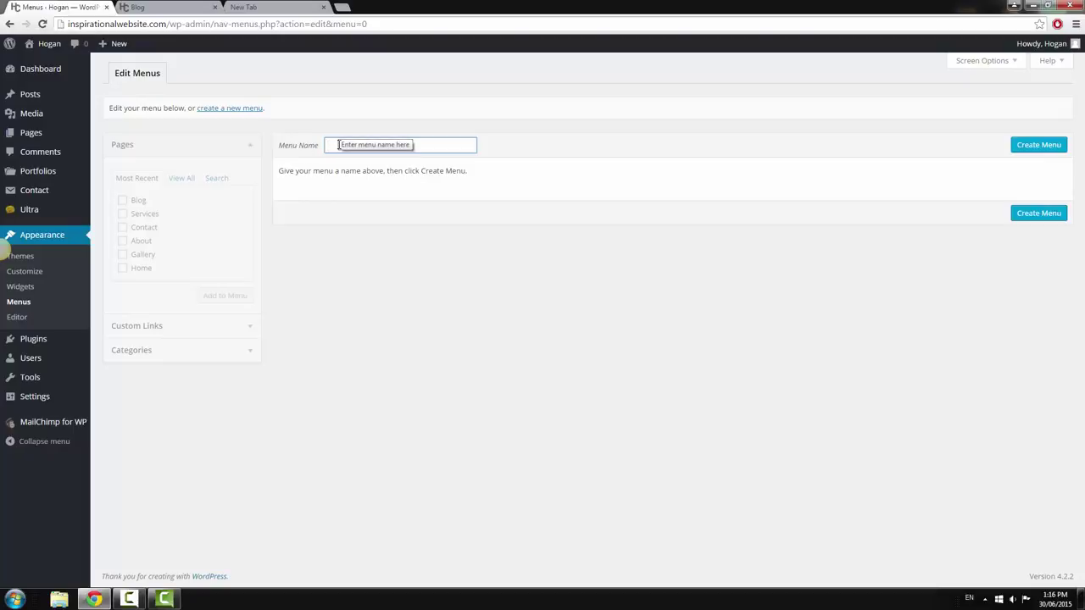
# Step: Create a new menu named 'Top'
pyautogui.write('Top')
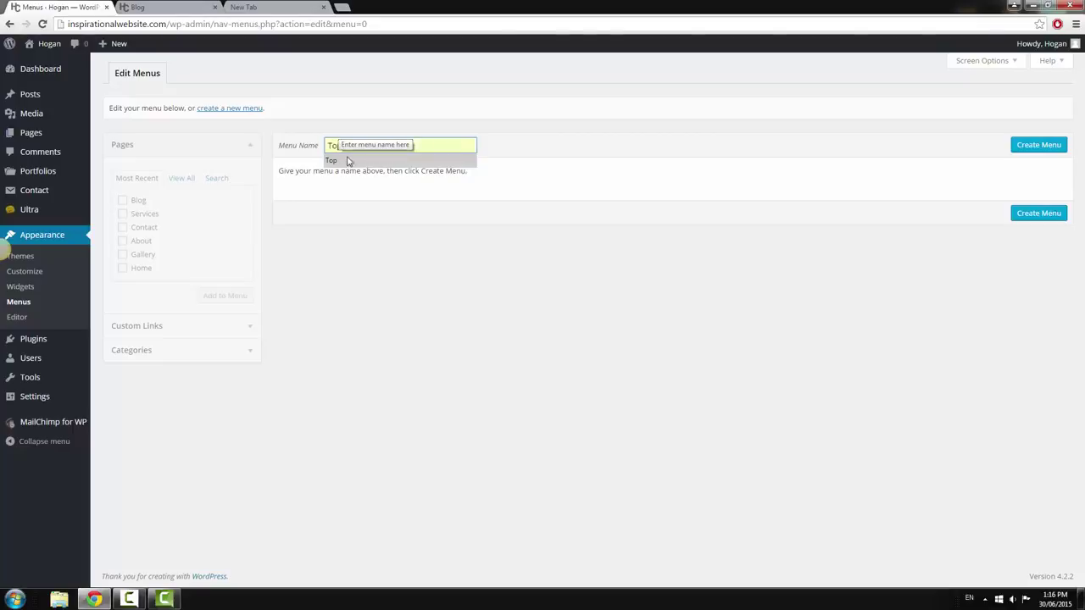
pyautogui.click(341, 160)
pyautogui.click(1057, 151)
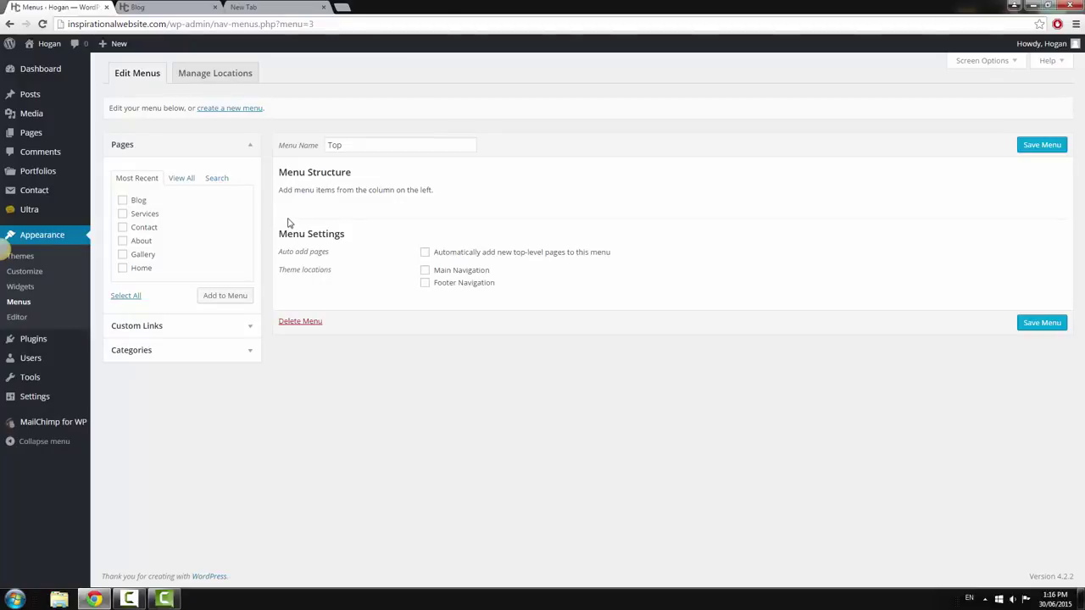
# Step: Add the Blog, Services, Contact and About pages to the Top menu
pyautogui.click(122, 201)
pyautogui.click(122, 214)
pyautogui.click(122, 227)
pyautogui.click(122, 240)
pyautogui.click(227, 297)
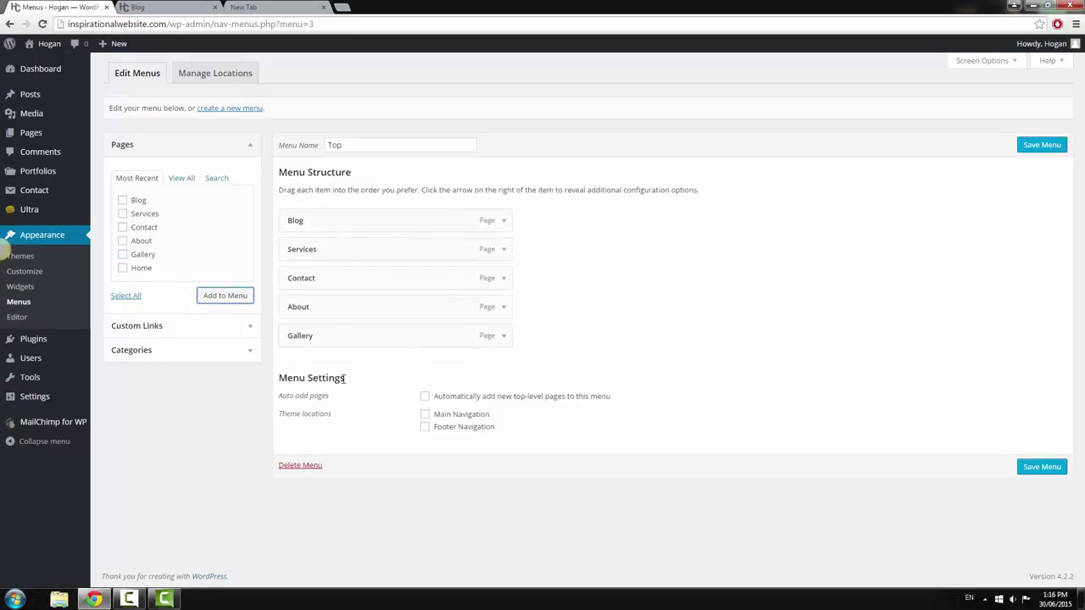
# Step: Enable auto-adding of new top-level pages, assign Main Navigation, and save the menu
pyautogui.click(425, 398)
pyautogui.click(426, 414)
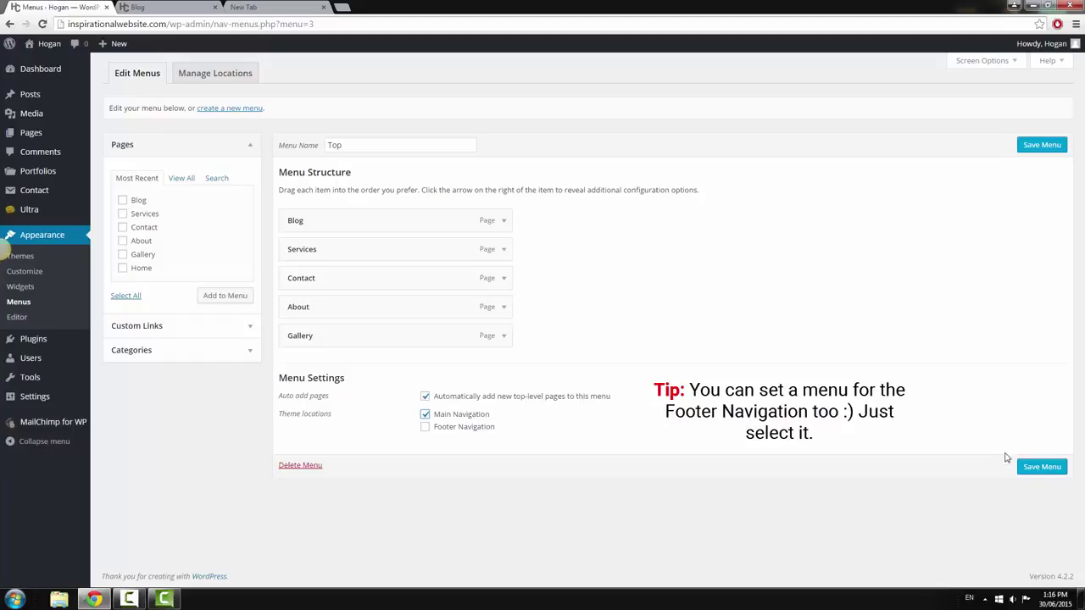
pyautogui.click(1042, 467)
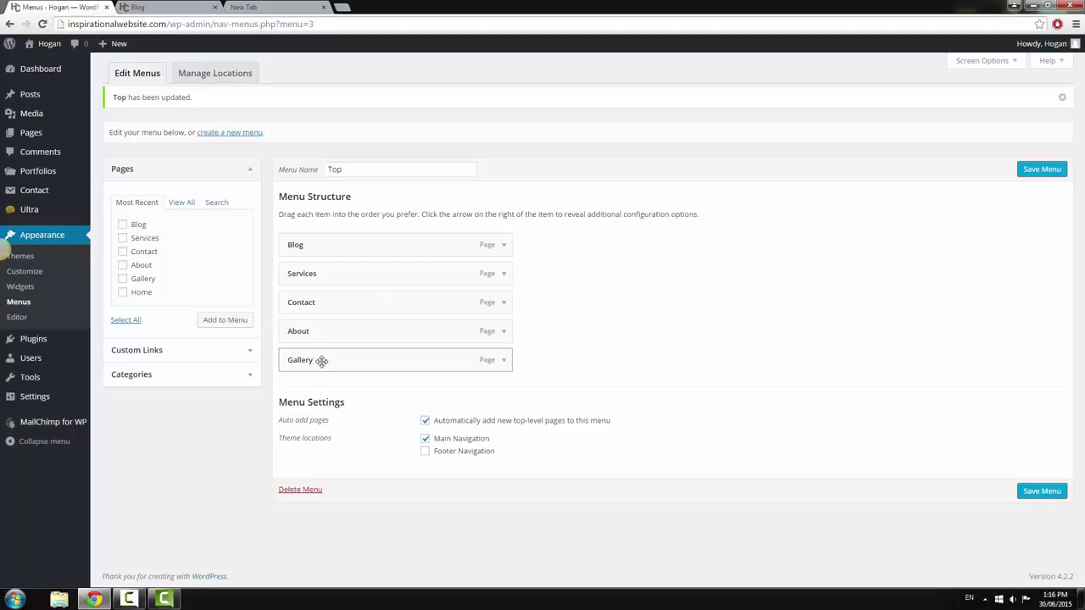
# Step: Arrange the Top menu as About, Services, Gallery, Blog, Contact, all top-level, and save
pyautogui.moveTo(326, 363)
pyautogui.mouseDown()
pyautogui.moveTo(337, 344)
pyautogui.moveTo(325, 361)
pyautogui.mouseUp()
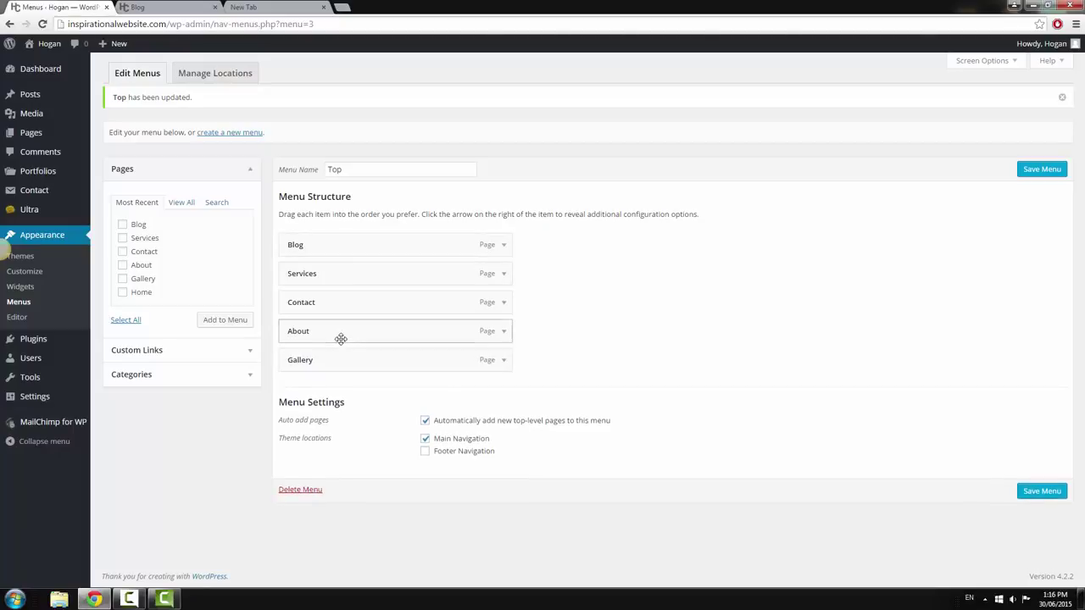
pyautogui.moveTo(341, 337); pyautogui.dragTo(347, 250)
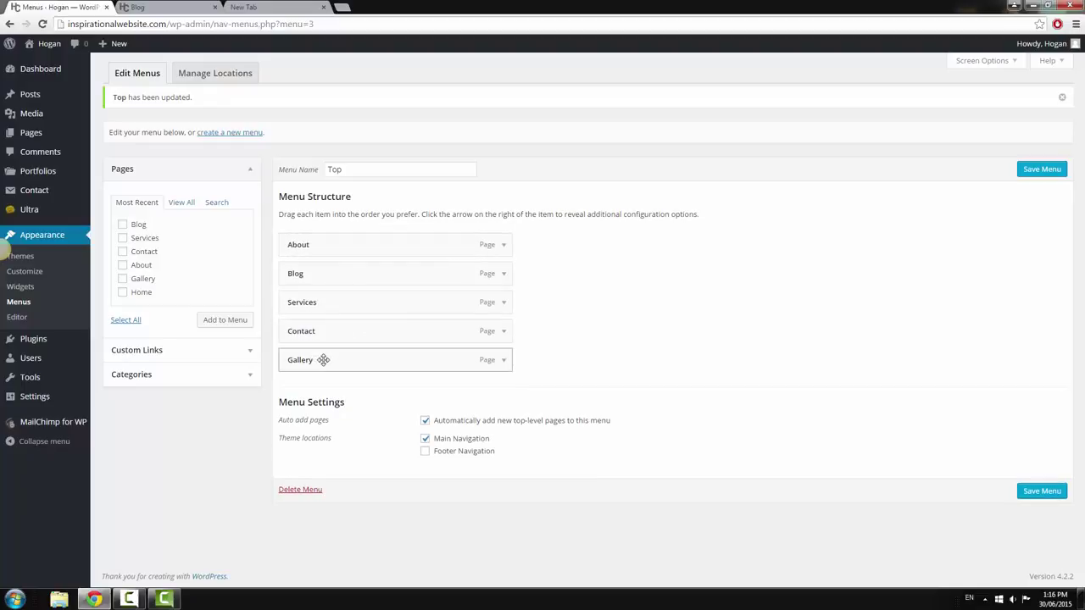
pyautogui.moveTo(323, 360); pyautogui.dragTo(325, 337)
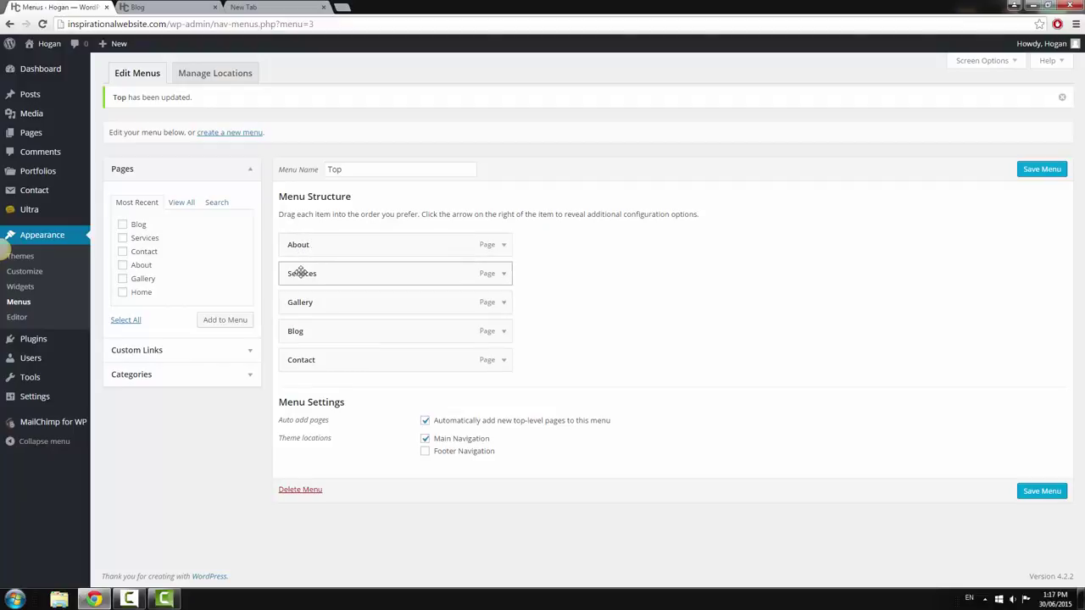
pyautogui.moveTo(300, 271); pyautogui.dragTo(325, 303)
pyautogui.click(165, 6)
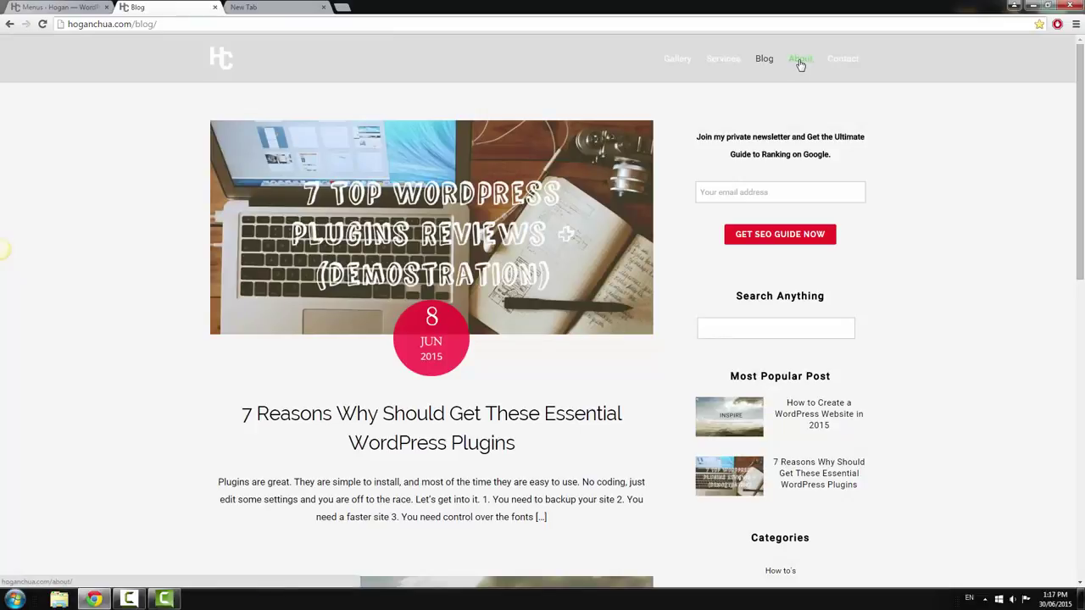
pyautogui.click(82, 8)
pyautogui.moveTo(383, 274); pyautogui.dragTo(339, 296)
pyautogui.moveTo(356, 279)
pyautogui.mouseDown()
pyautogui.moveTo(381, 274)
pyautogui.moveTo(365, 277)
pyautogui.mouseUp()
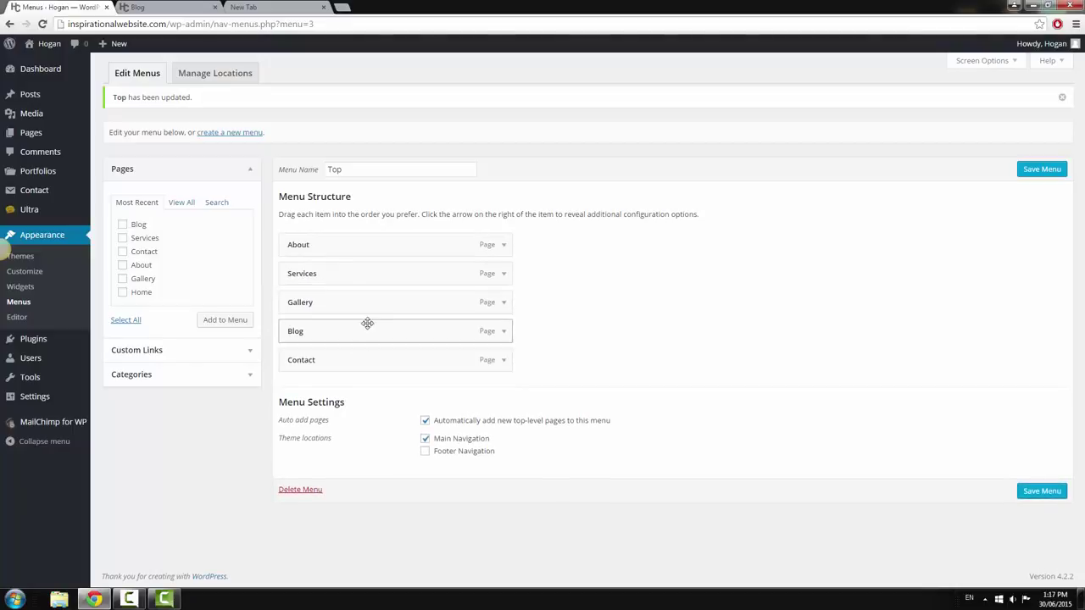
pyautogui.click(1036, 493)
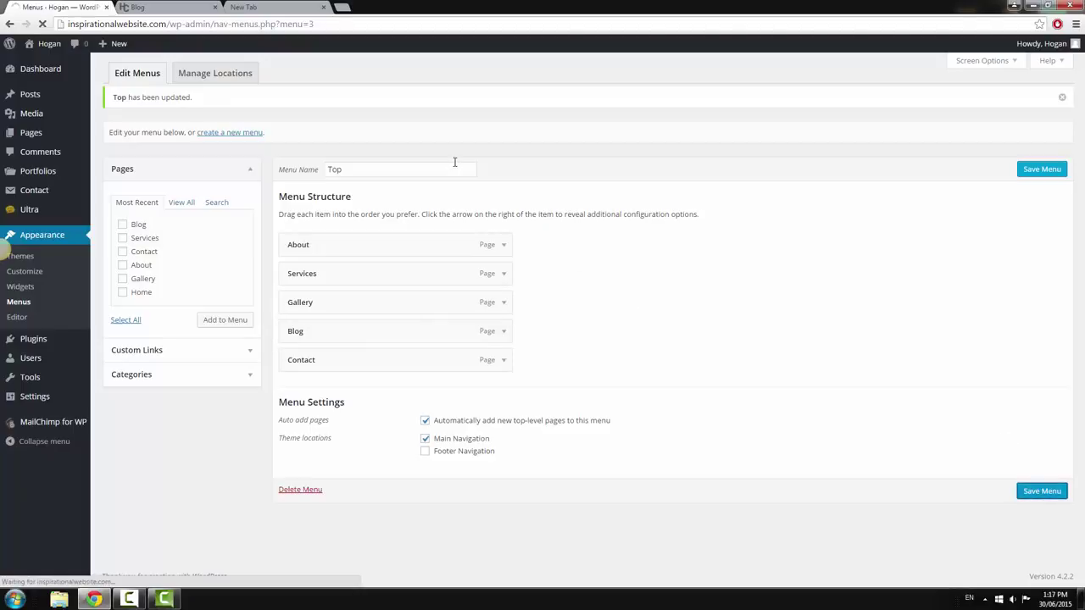
pyautogui.moveTo(38, 42)
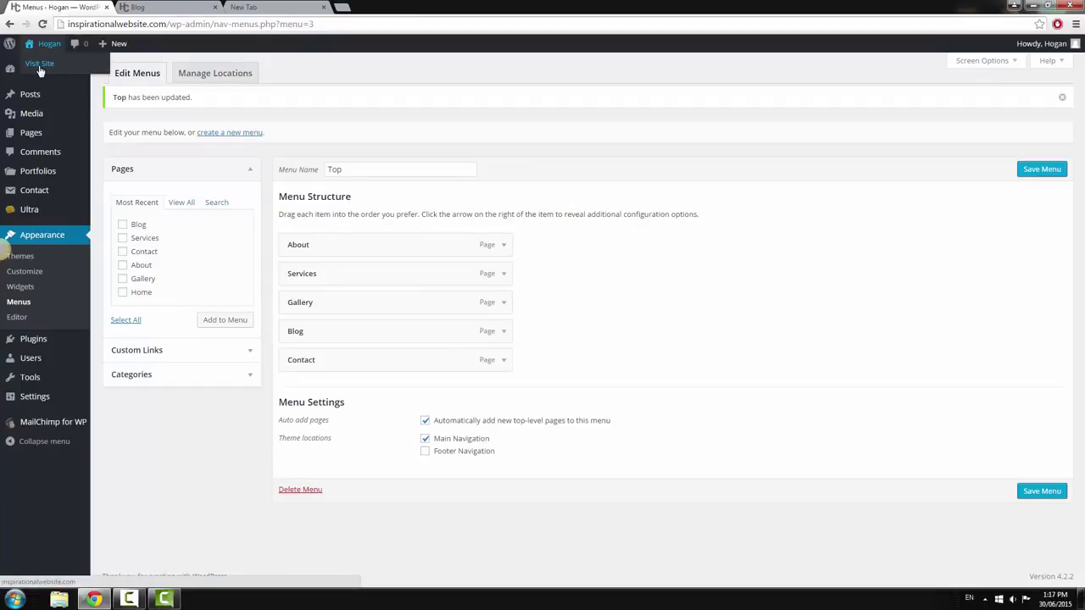
# Step: Visit the live homepage and scroll to confirm the About, Services, Gallery, Blog, Contact navigation
pyautogui.click(46, 64)
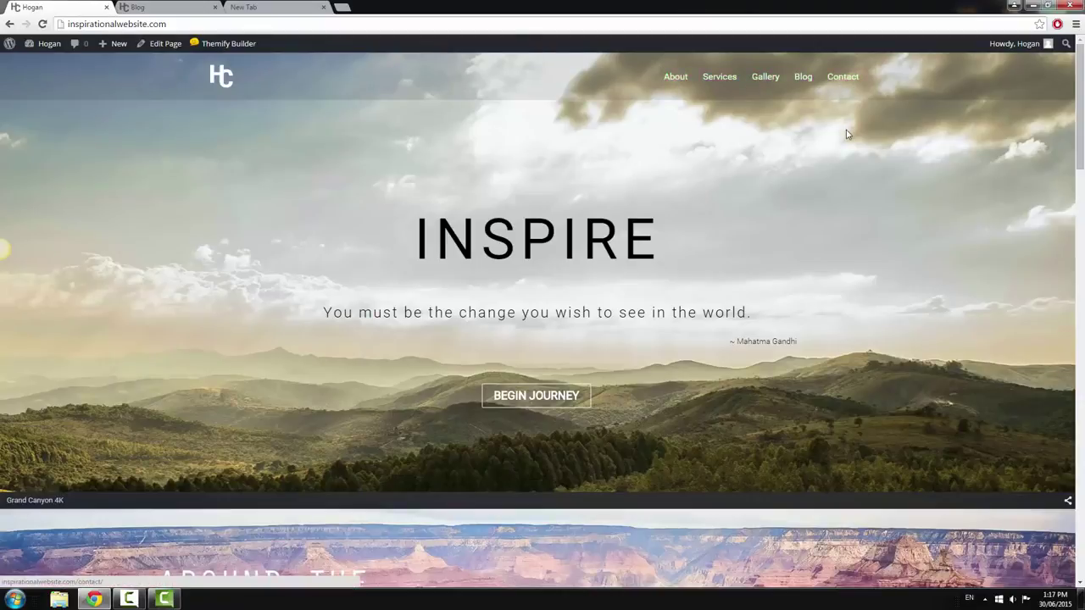
pyautogui.moveTo(1080, 179); pyautogui.dragTo(1081, 114)
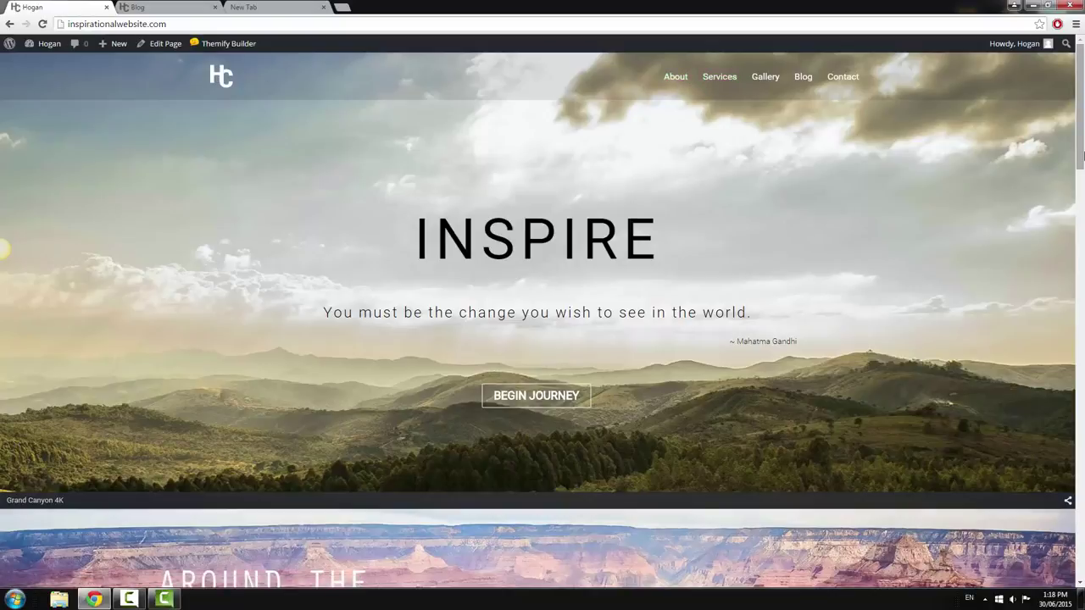
pyautogui.moveTo(1083, 150); pyautogui.dragTo(1079, 123)
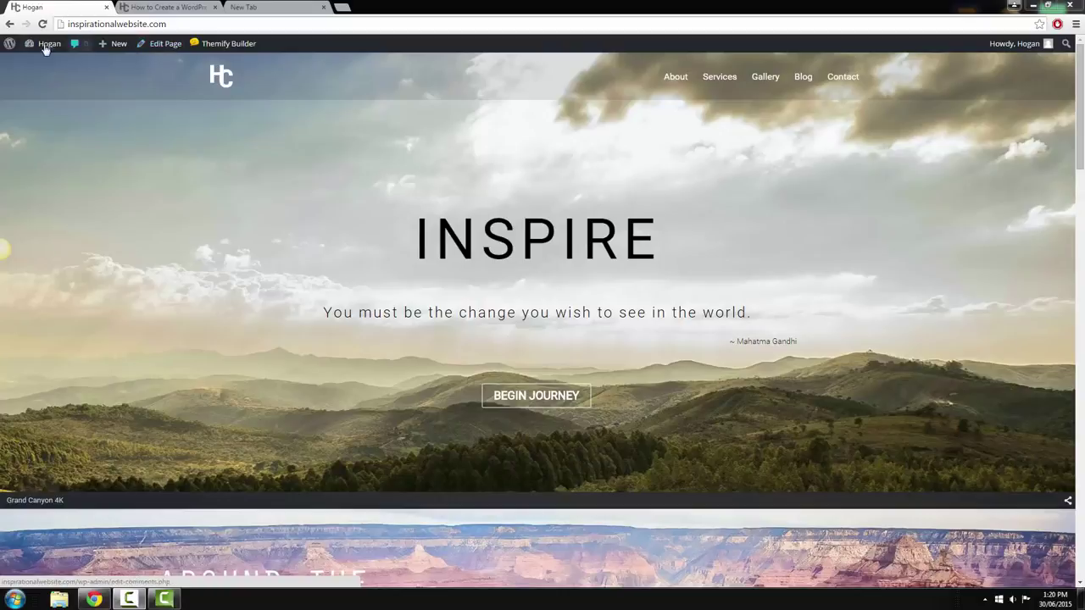
# Step: From the dashboard's Pages list, open the About page in the front-end Themify Builder
pyautogui.moveTo(43, 44)
pyautogui.click(39, 78)
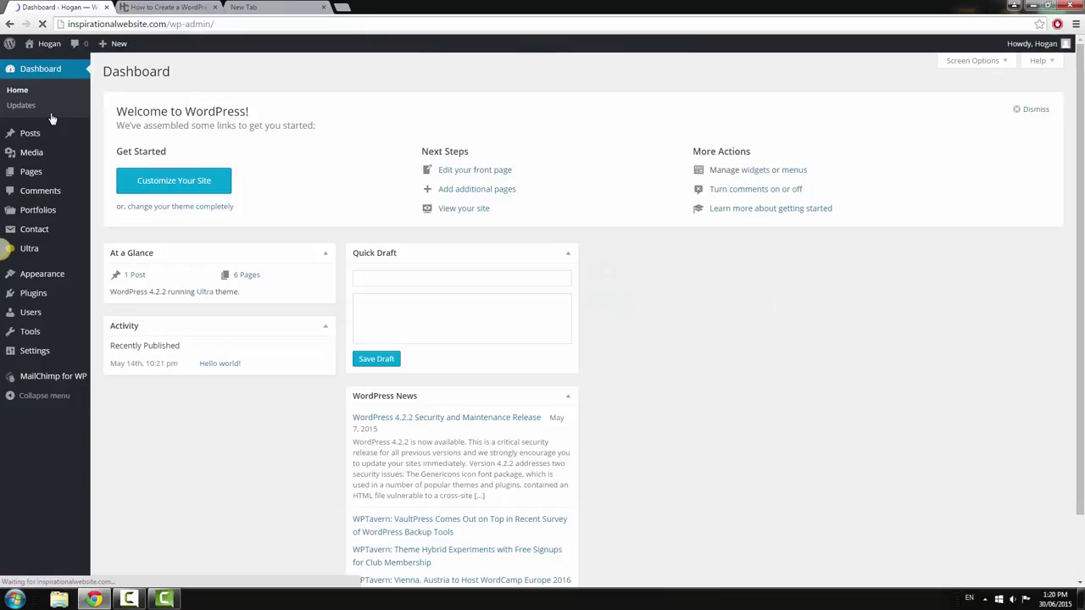
pyautogui.moveTo(31, 174)
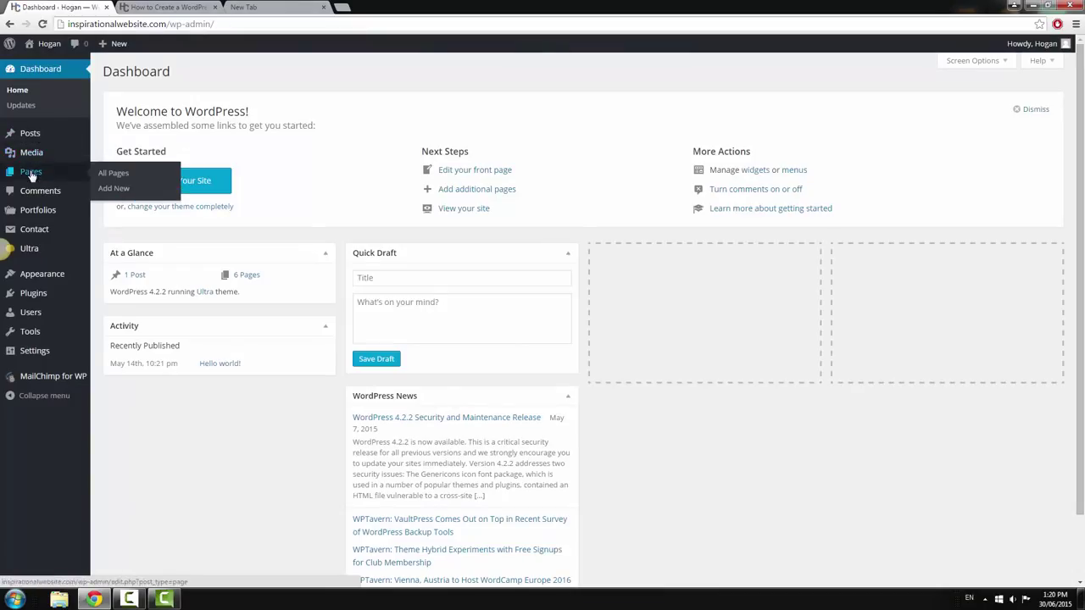
pyautogui.click(110, 174)
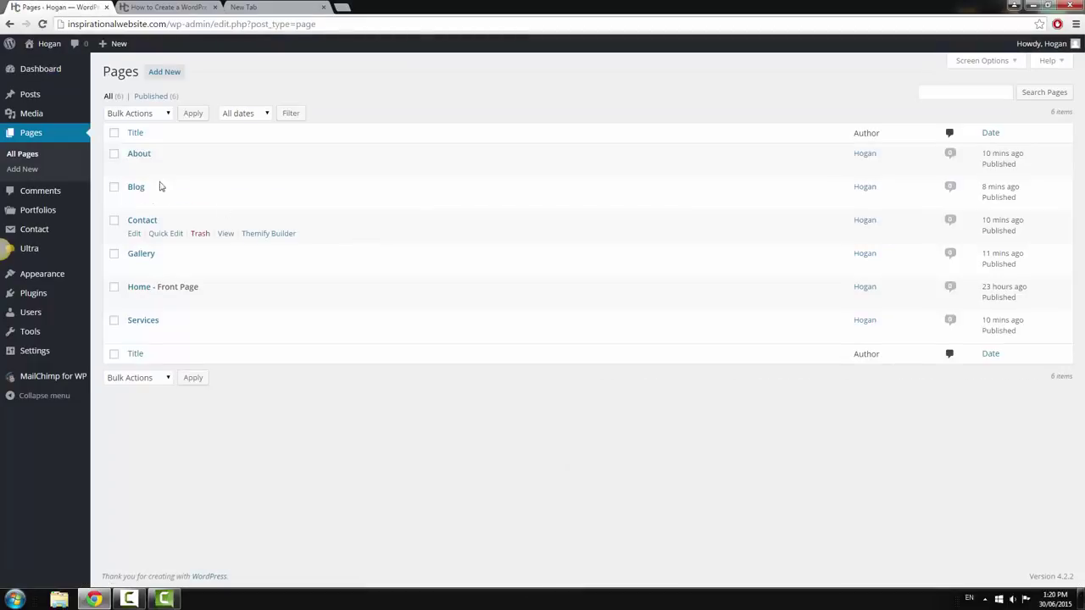
pyautogui.click(137, 169)
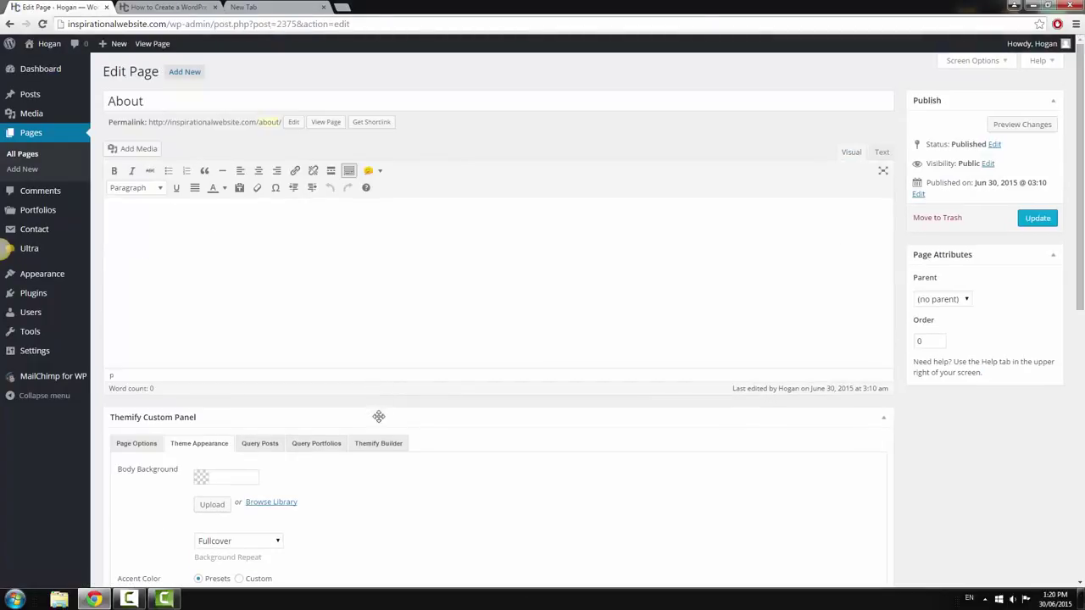
pyautogui.click(375, 447)
pyautogui.scroll(-3, 716, 387)
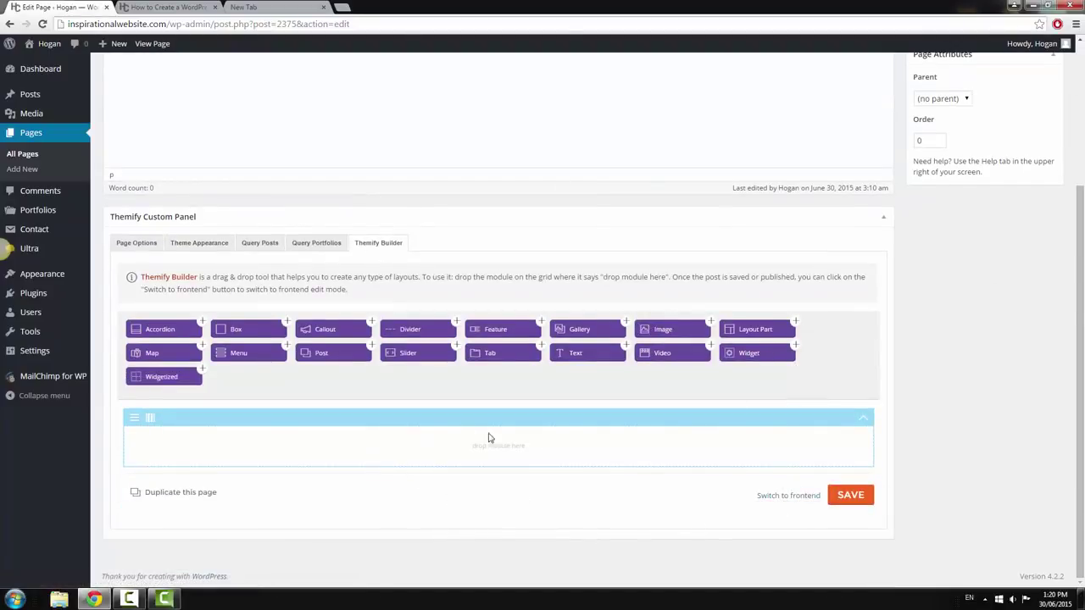
pyautogui.click(785, 500)
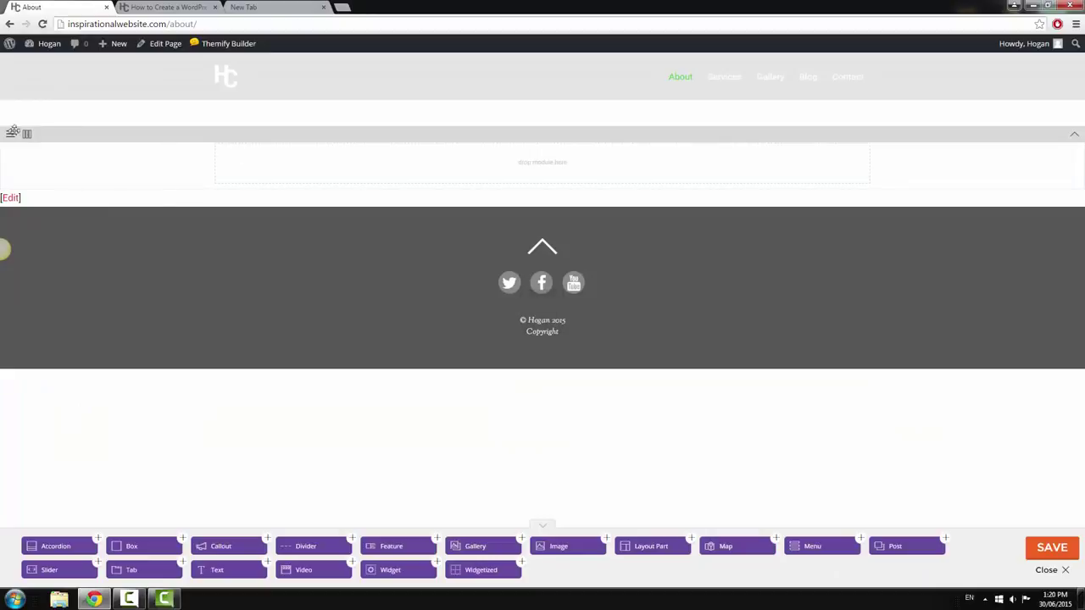
# Step: Open the tutorial's reference About page in a new window
pyautogui.moveTo(10, 135)
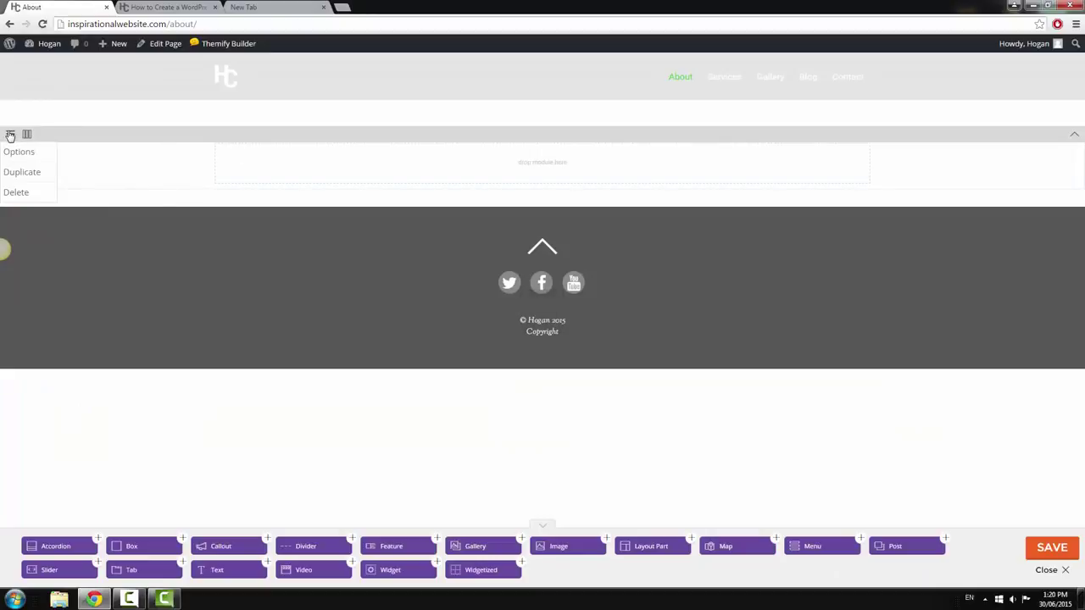
pyautogui.click(193, 5)
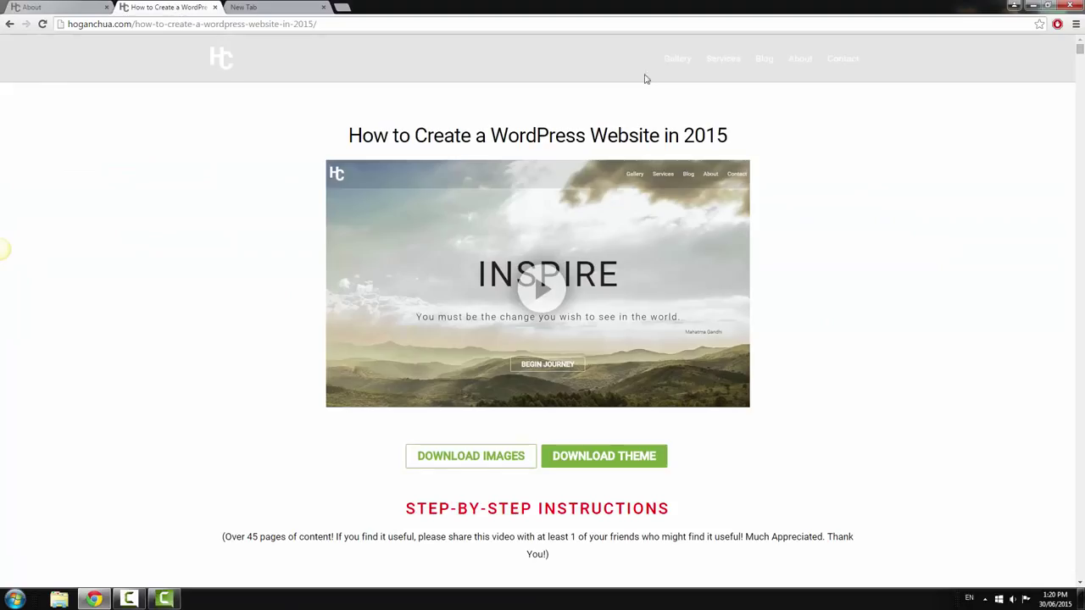
pyautogui.rightClick(794, 60)
pyautogui.click(849, 80)
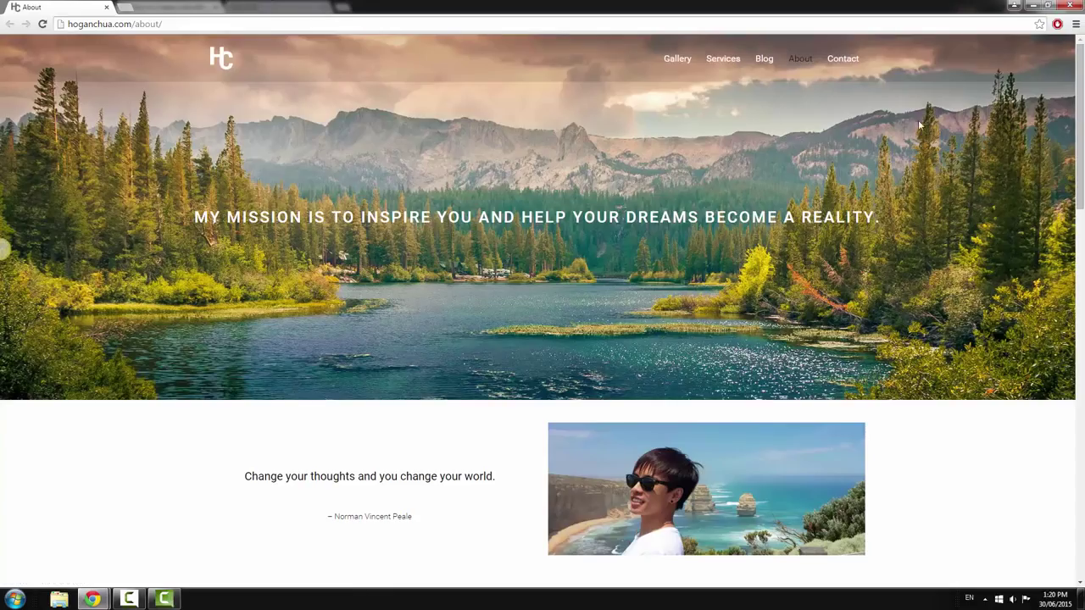
# Step: Back in the About page builder, bring up Row Styling for the empty row
pyautogui.click(1033, 5)
pyautogui.click(79, 6)
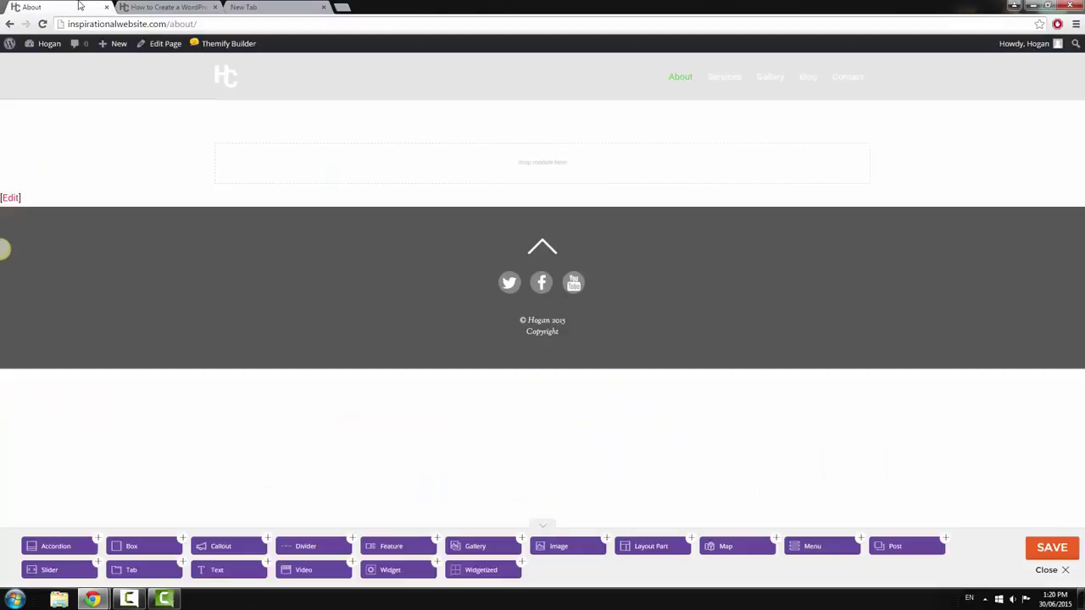
pyautogui.moveTo(10, 136)
pyautogui.click(12, 155)
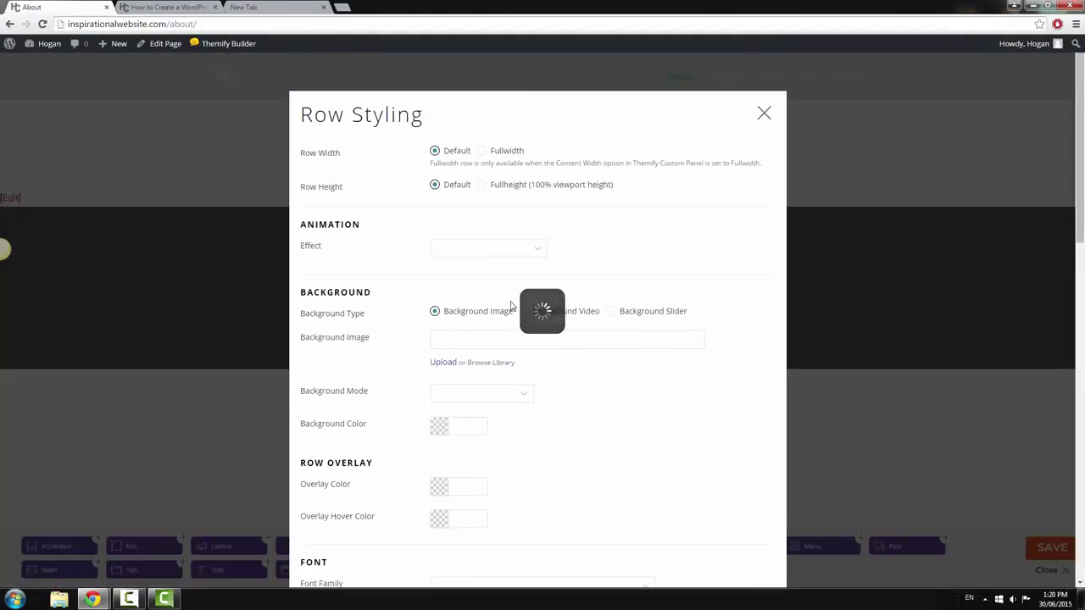
# Step: Upload Serenity.jpg and insert it as the row's background image
pyautogui.click(485, 366)
pyautogui.click(57, 90)
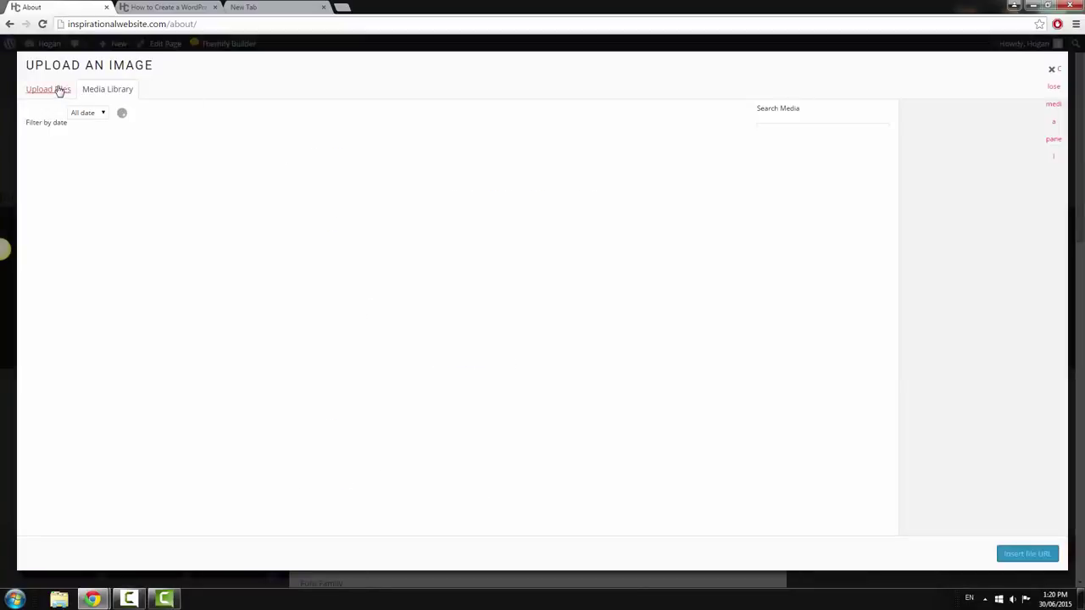
pyautogui.click(564, 320)
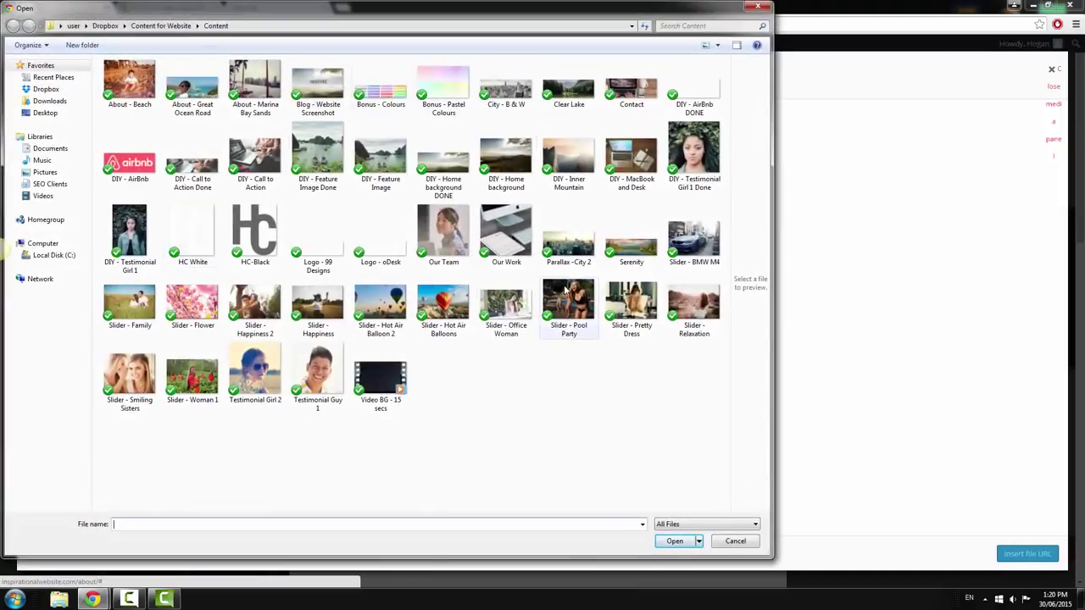
pyautogui.click(646, 253)
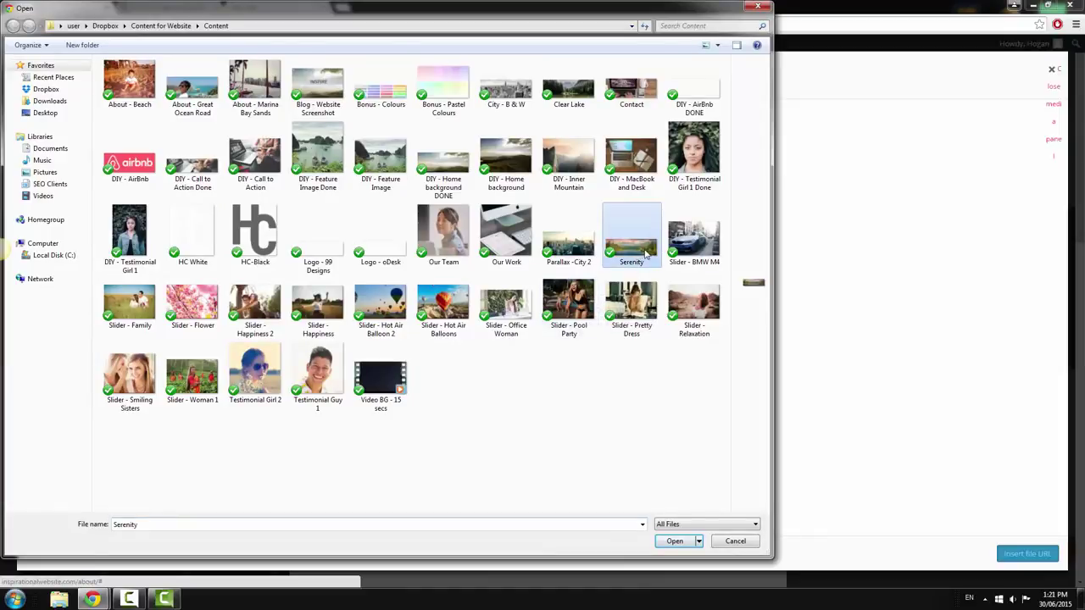
pyautogui.click(685, 541)
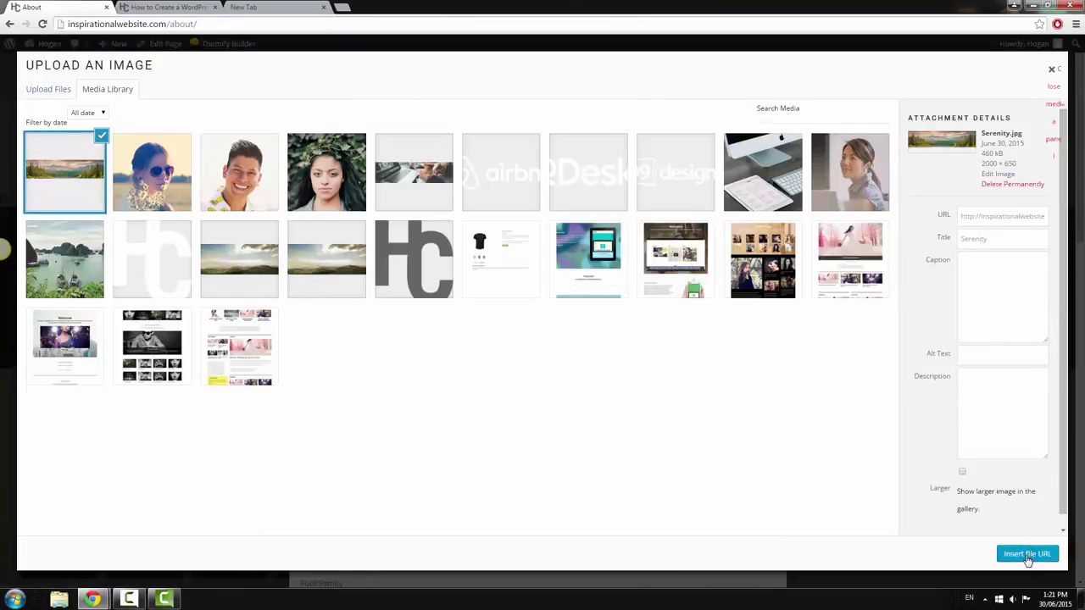
pyautogui.click(1028, 553)
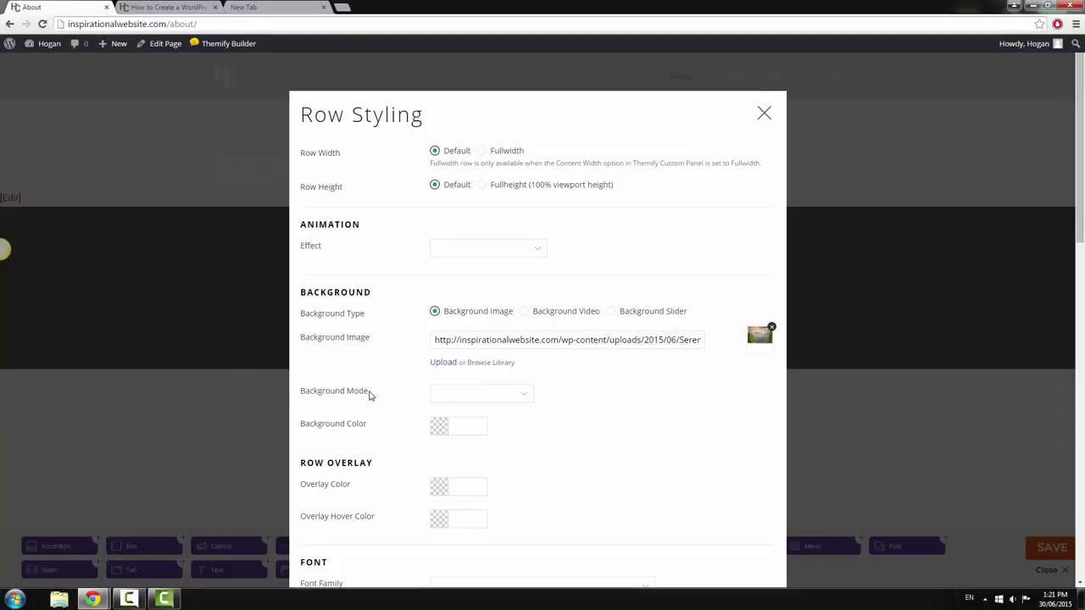
# Step: Set the background mode to Fullcover and save the row styling
pyautogui.moveTo(370, 395); pyautogui.dragTo(441, 399)
pyautogui.click(596, 410)
pyautogui.click(527, 402)
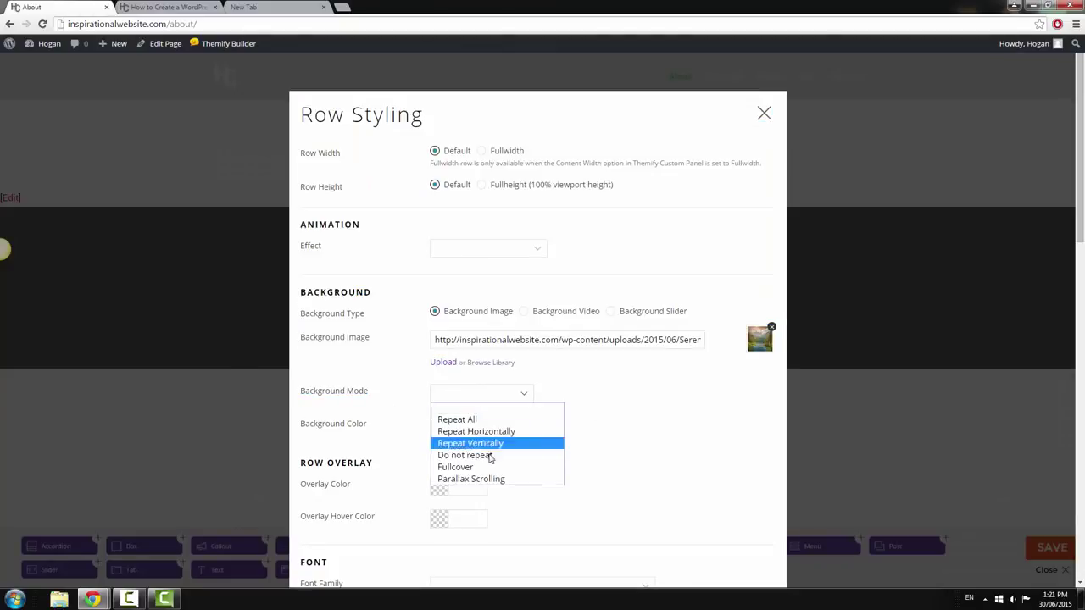
pyautogui.click(481, 467)
pyautogui.scroll(-1, 649, 427)
pyautogui.scroll(-8, 649, 427)
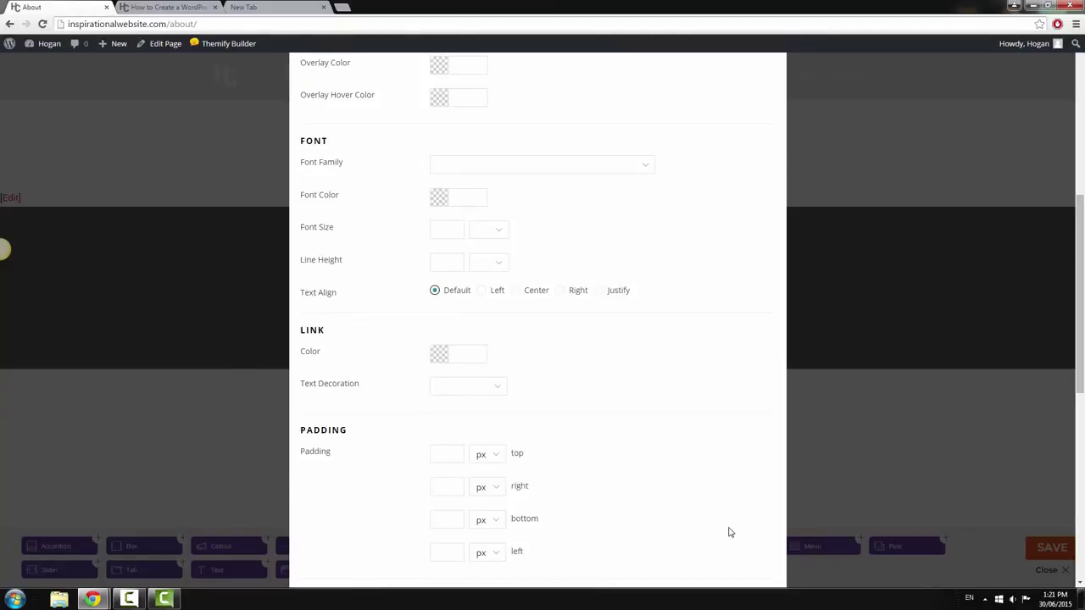
pyautogui.click(746, 571)
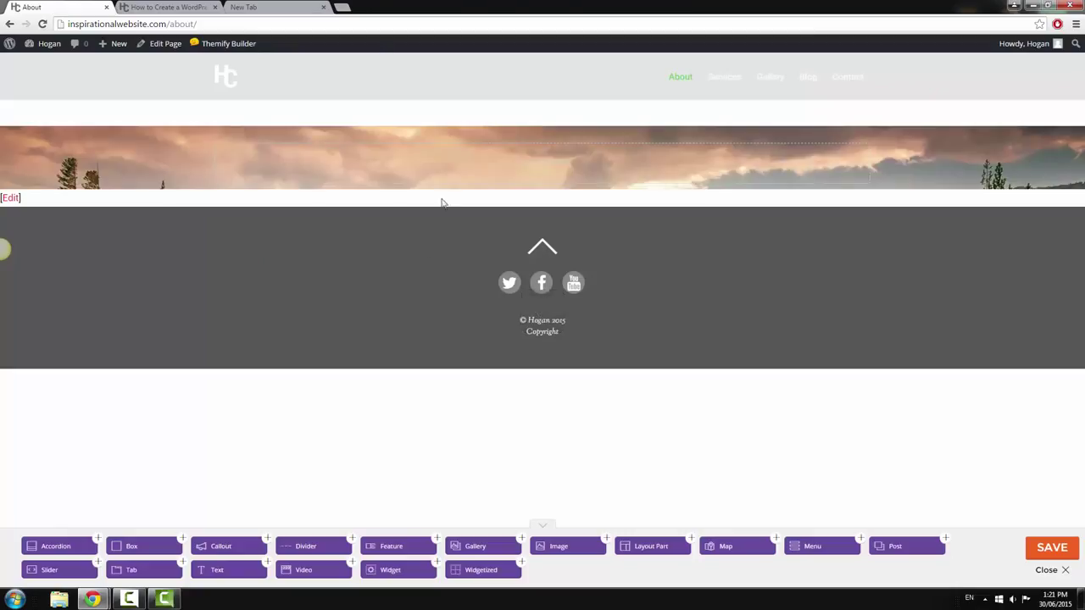
# Step: Add a Text module to the row and paste the mission sentence copied from the tutorial
pyautogui.moveTo(503, 174); pyautogui.dragTo(521, 150)
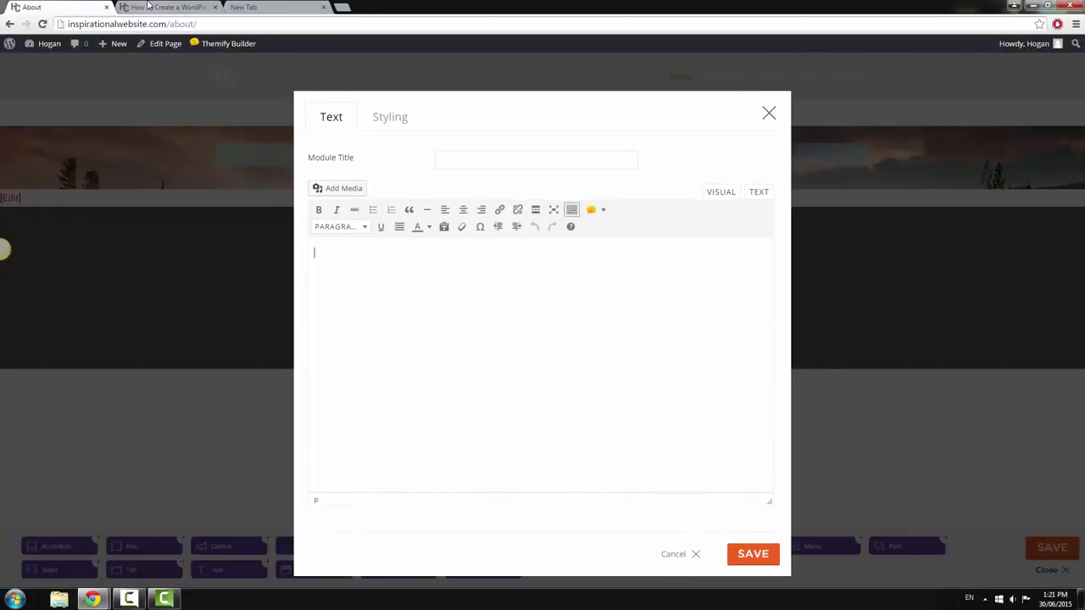
pyautogui.click(147, 7)
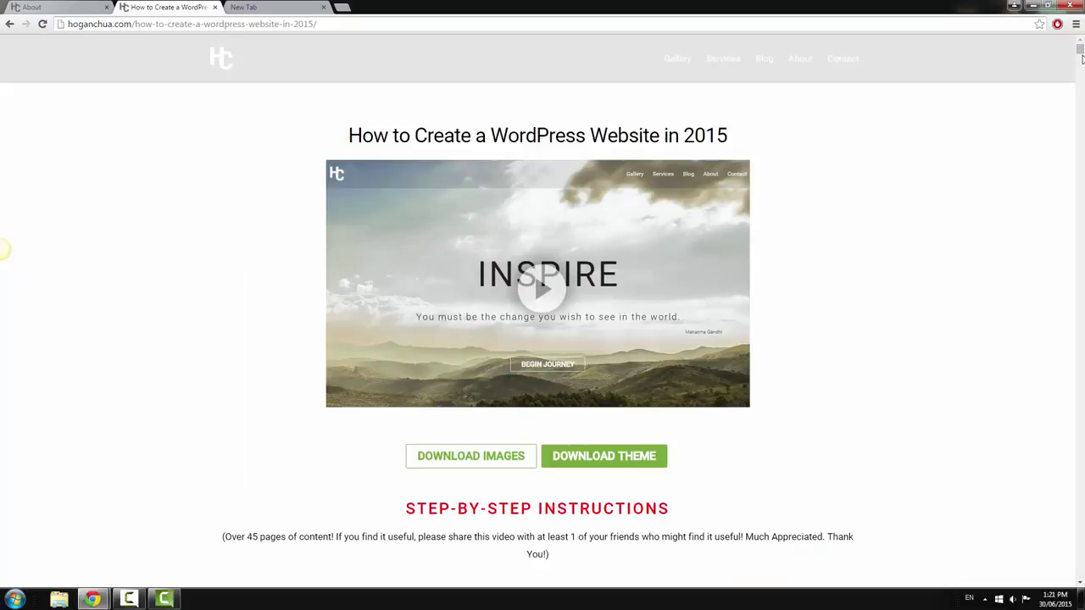
pyautogui.scroll(-6, 1080, 49)
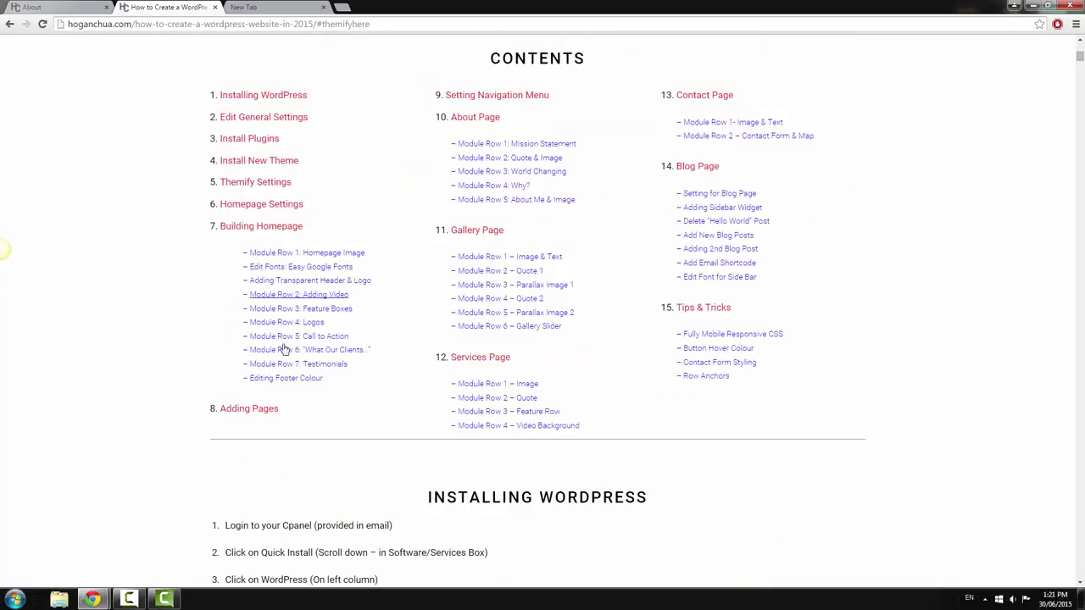
pyautogui.click(489, 144)
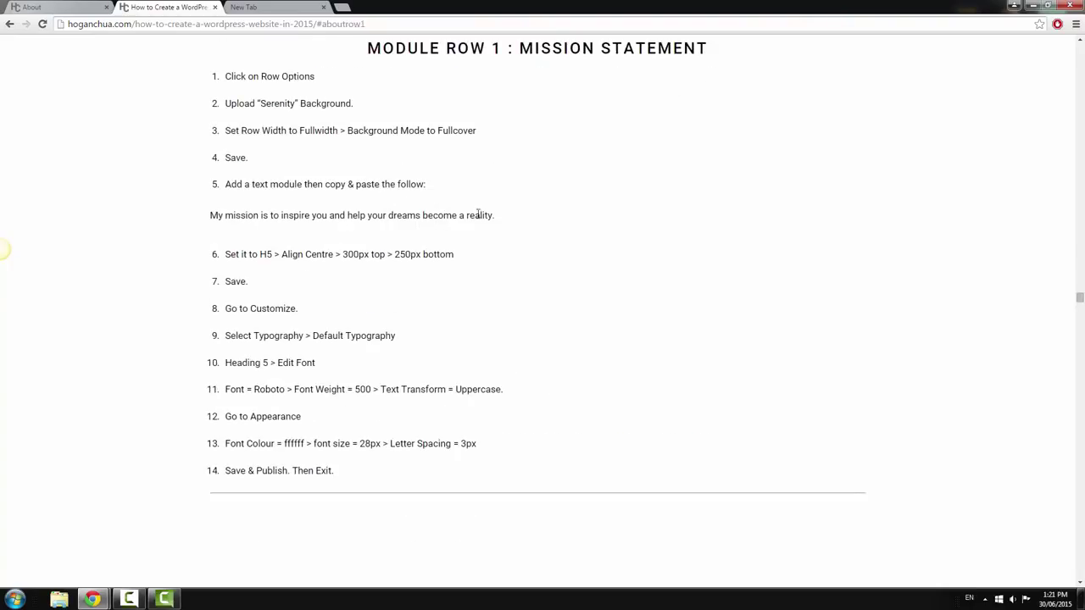
pyautogui.moveTo(493, 215); pyautogui.dragTo(211, 215)
pyautogui.rightClick(213, 216)
pyautogui.click(242, 223)
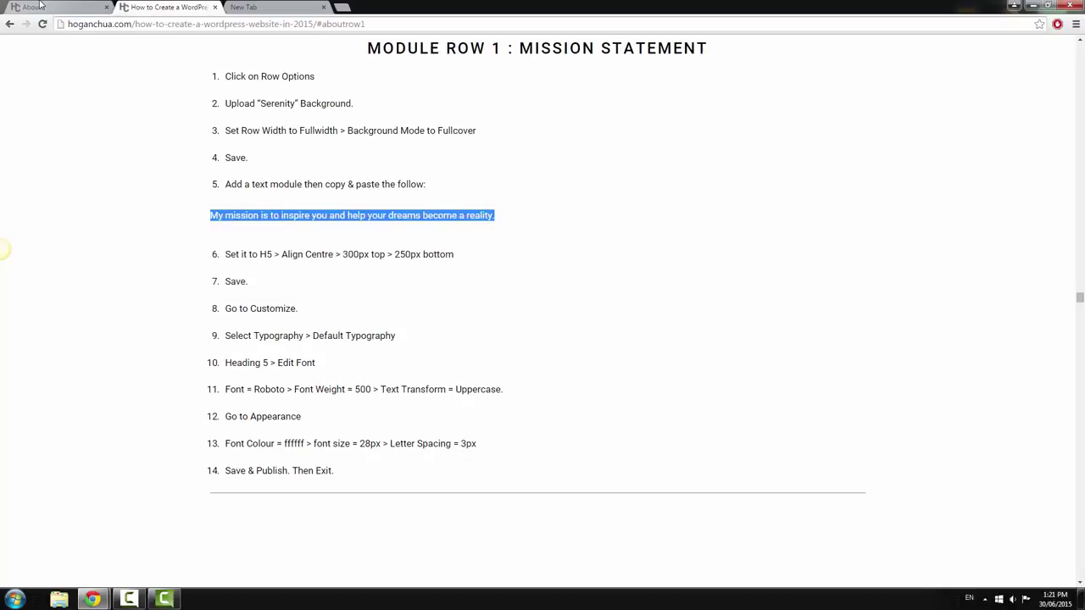
pyautogui.hotkey('ctrl', 'shift', 'Tab')
pyautogui.rightClick(316, 254)
pyautogui.click(356, 319)
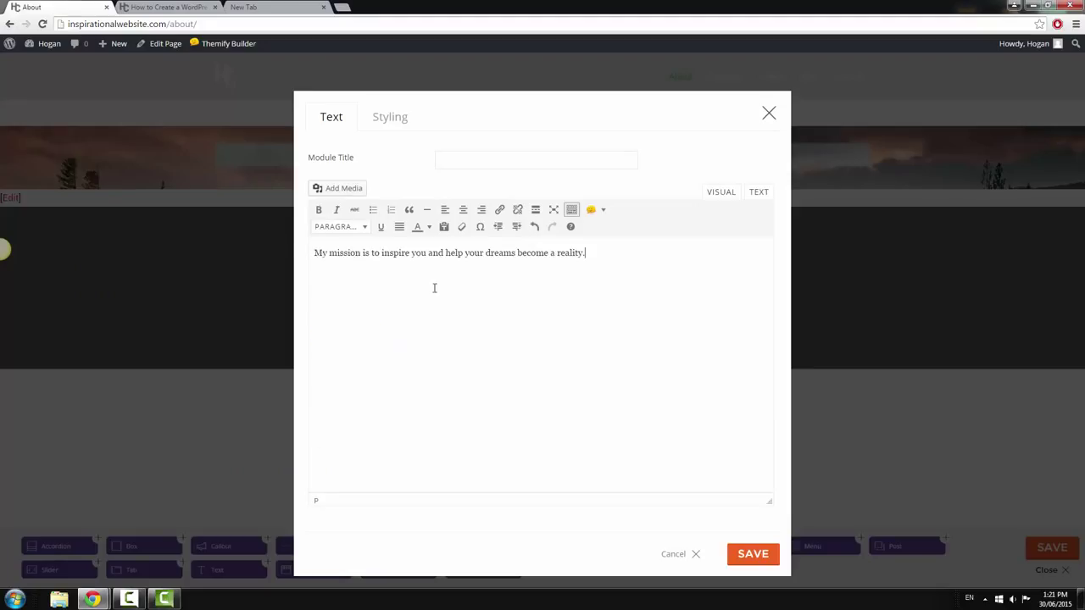
# Step: Format the mission sentence as Heading 5
pyautogui.moveTo(615, 251); pyautogui.dragTo(312, 252)
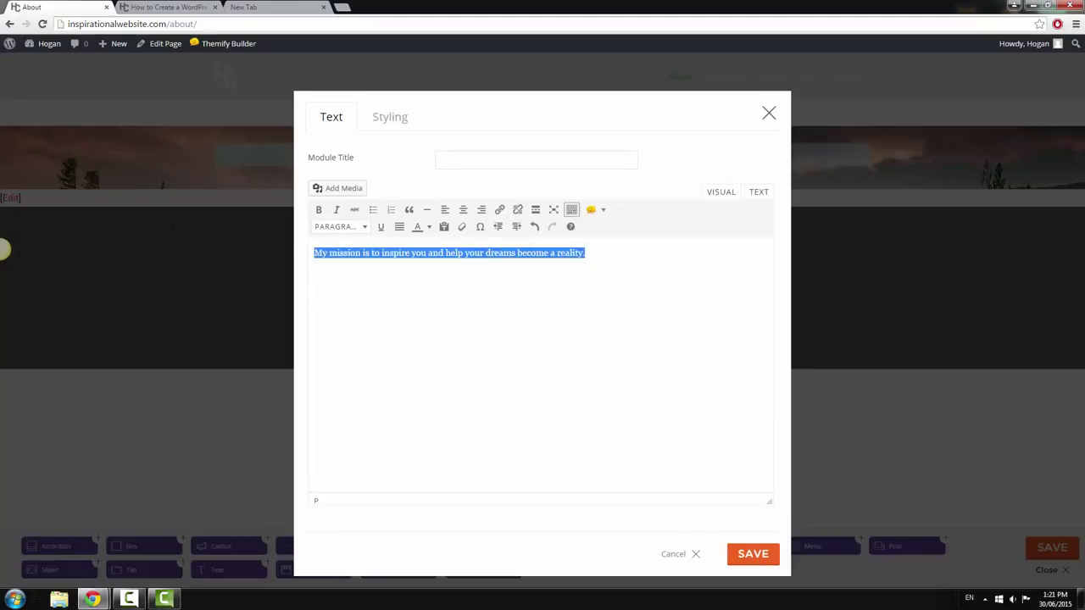
pyautogui.click(328, 229)
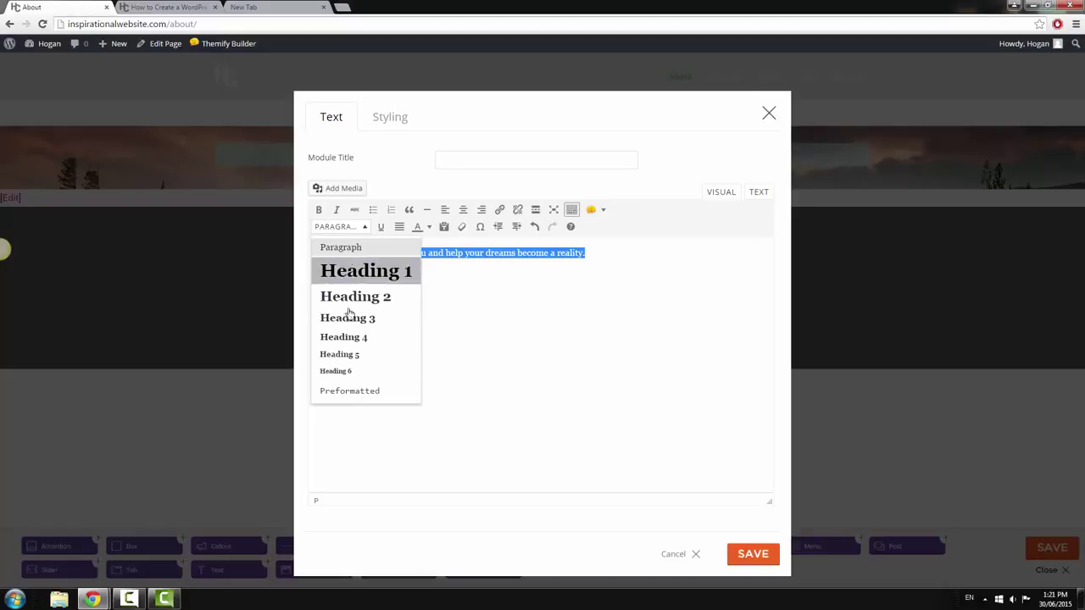
pyautogui.click(345, 355)
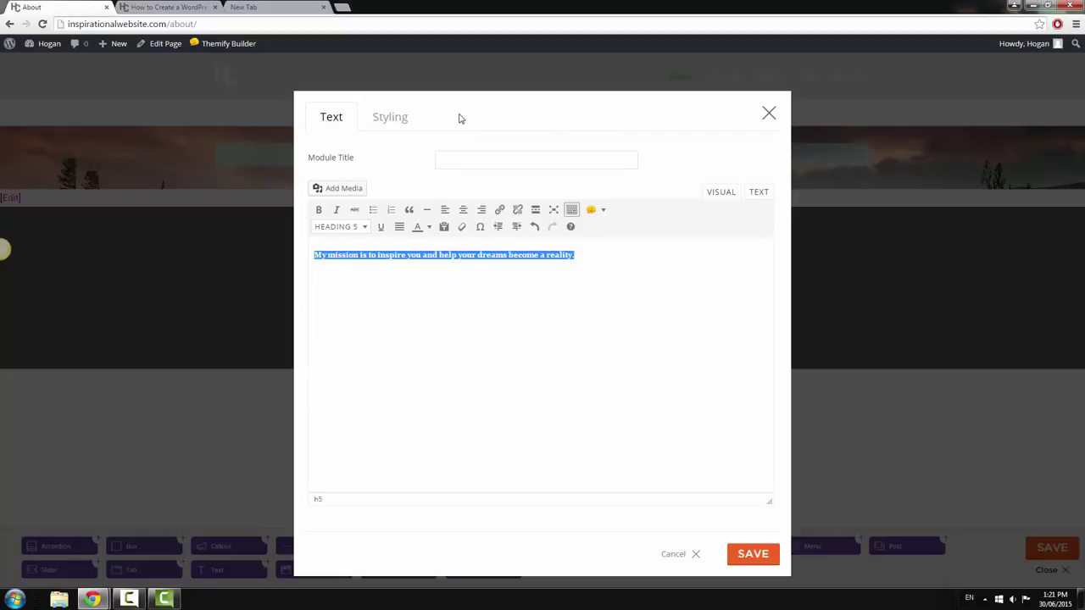
# Step: Center-align the text, set 300 top padding, and save the text module
pyautogui.click(392, 118)
pyautogui.scroll(-2, 542, 419)
pyautogui.click(513, 377)
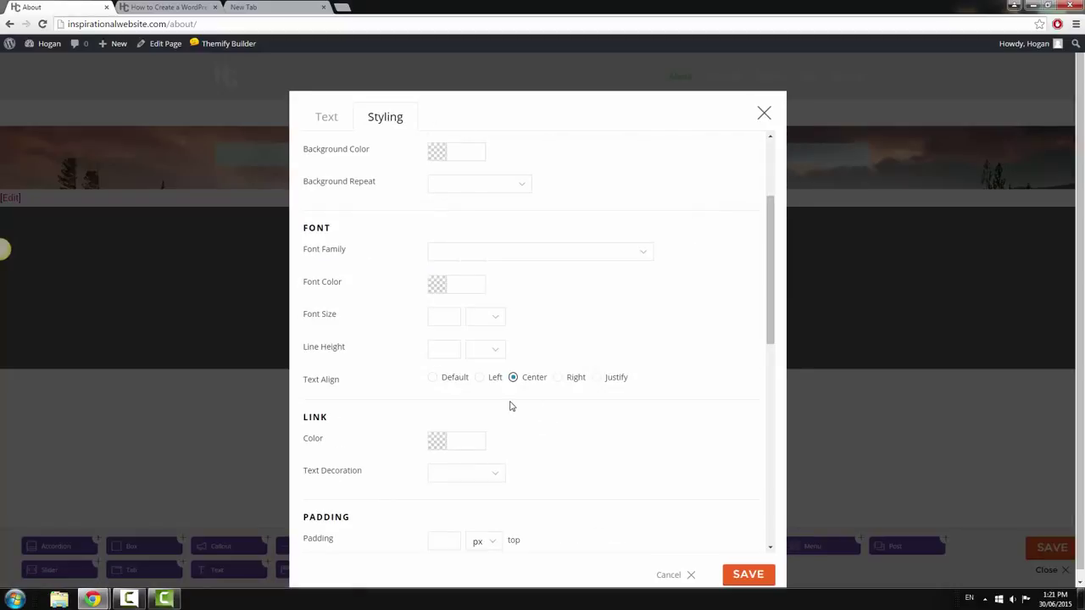
pyautogui.scroll(-2, 511, 406)
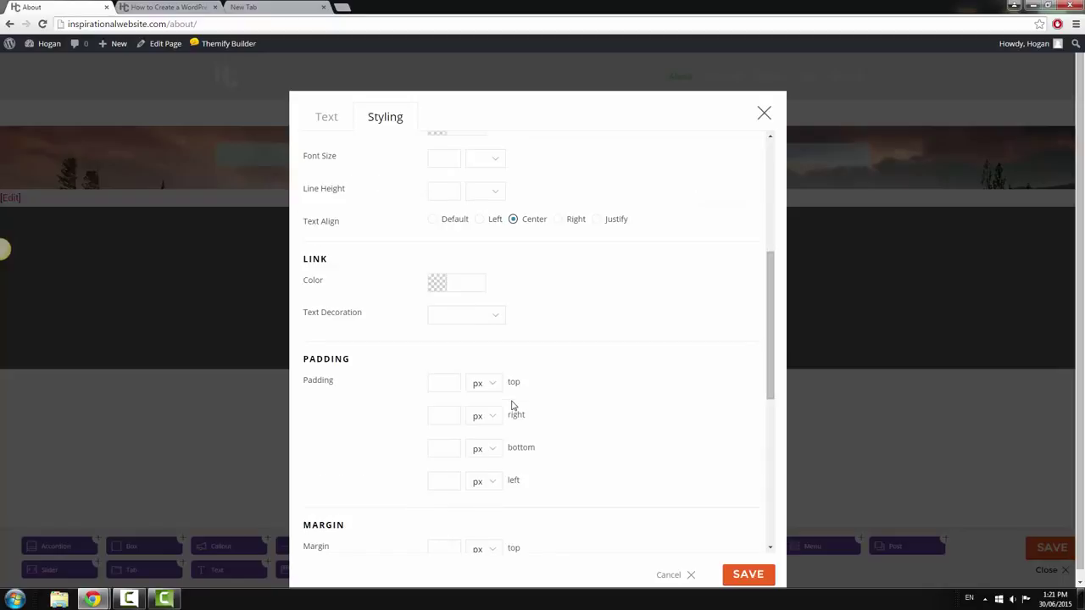
pyautogui.click(447, 384)
pyautogui.write('300')
pyautogui.click(444, 449)
pyautogui.click(747, 575)
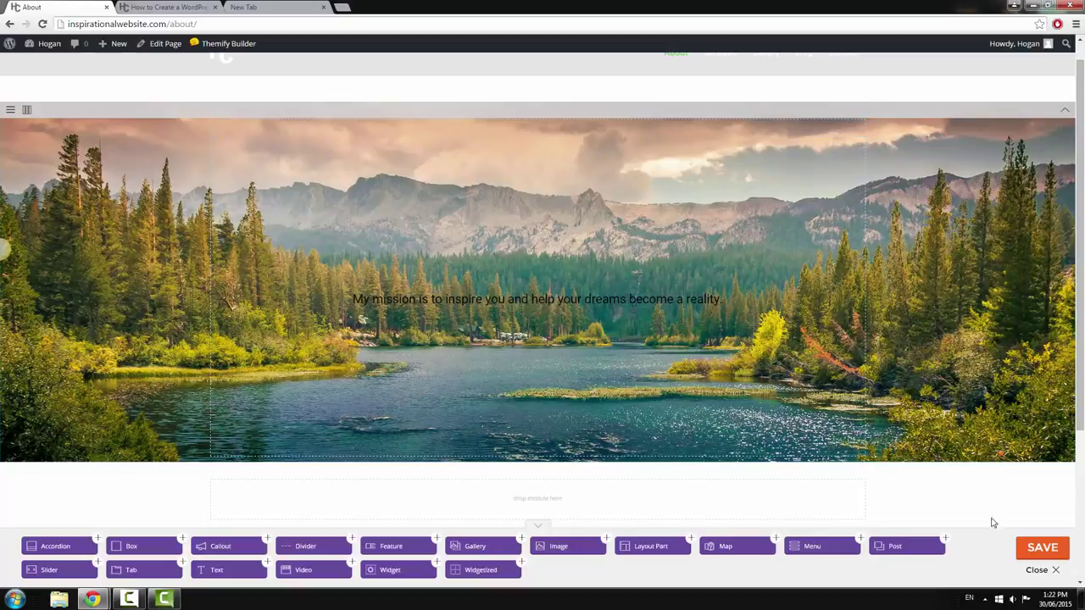
# Step: Save the About layout, close the Themify Builder, and launch the Customizer from the admin bar
pyautogui.click(1024, 549)
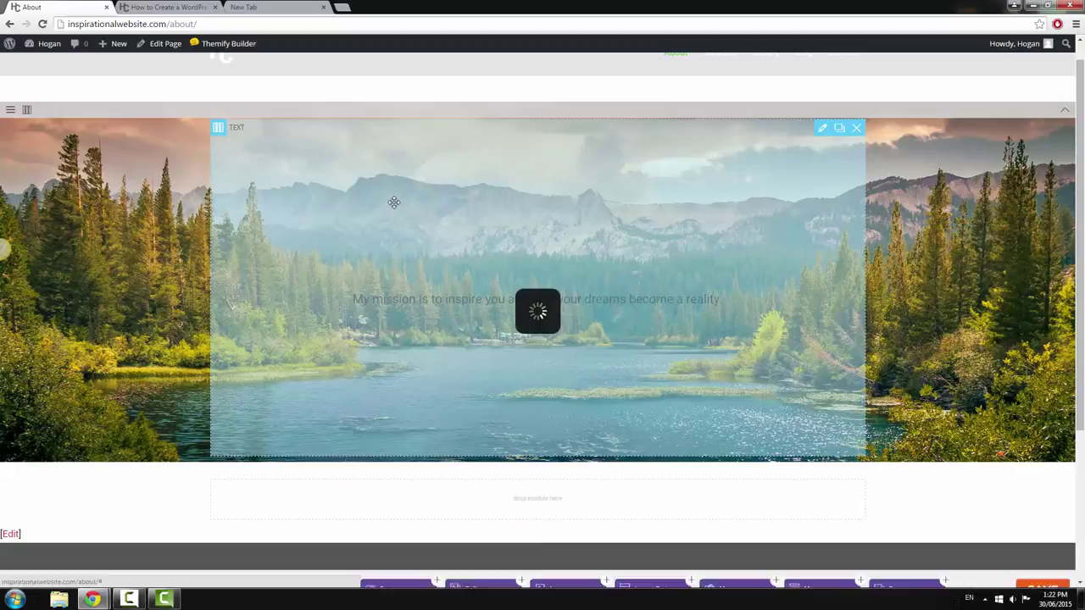
pyautogui.click(1043, 573)
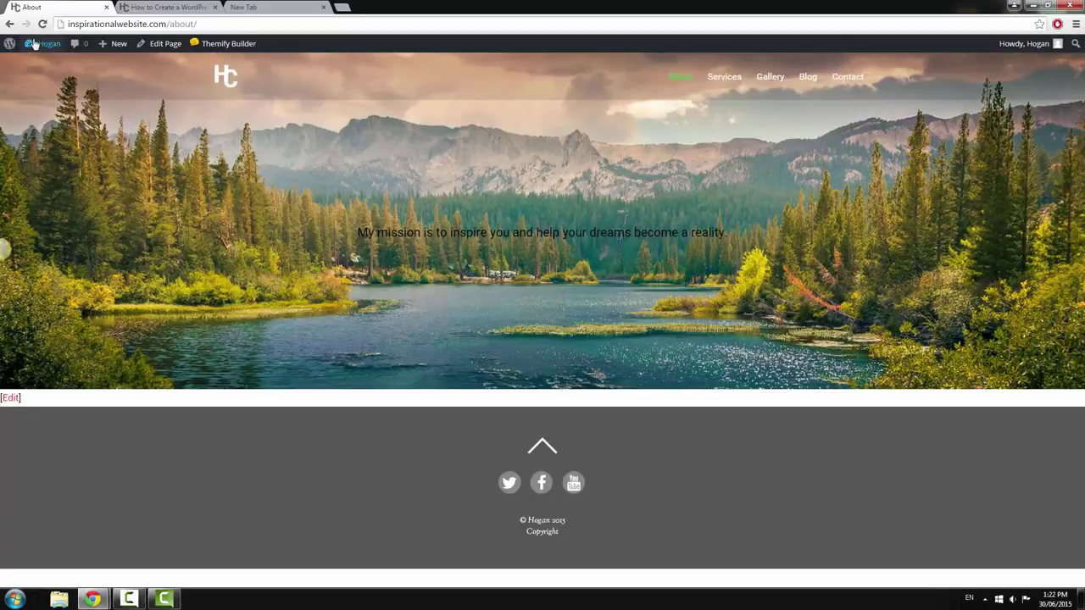
pyautogui.moveTo(34, 43)
pyautogui.click(56, 97)
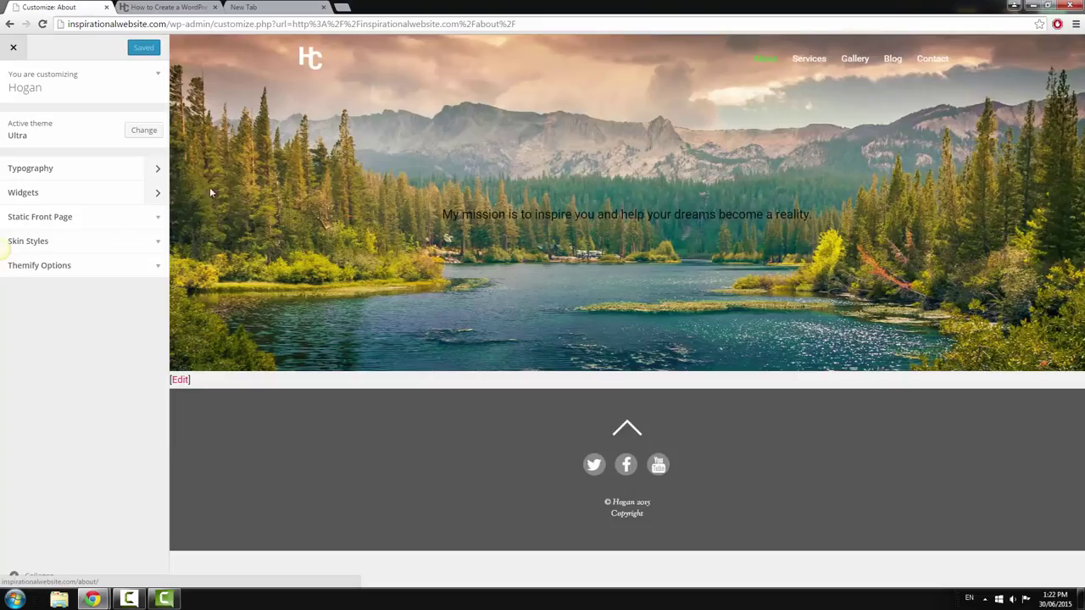
# Step: In Typography, set the Heading 5 font family to Roboto
pyautogui.click(95, 172)
pyautogui.click(97, 116)
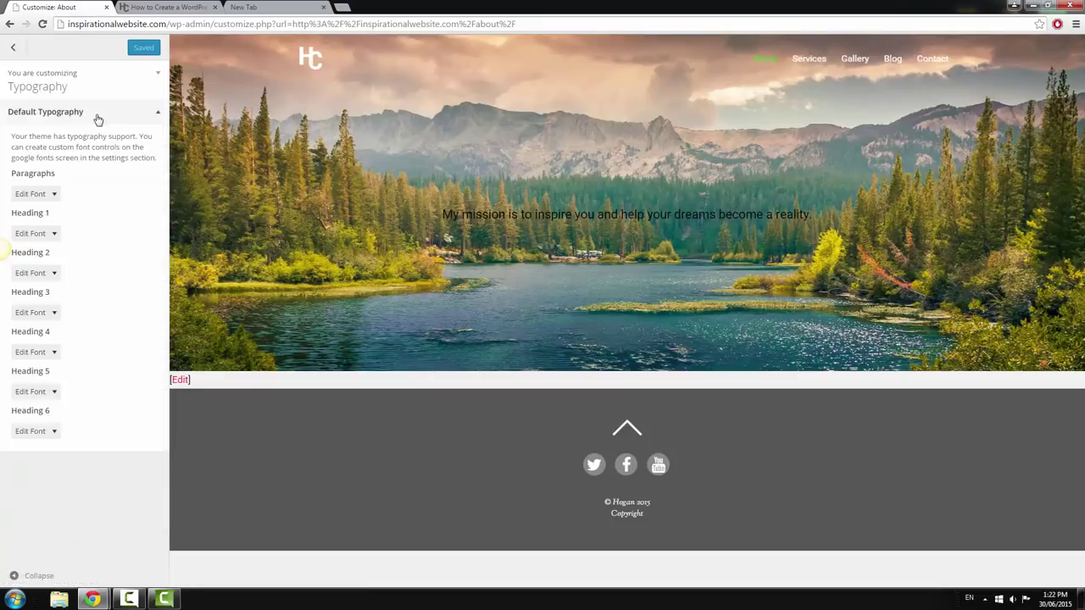
pyautogui.click(47, 394)
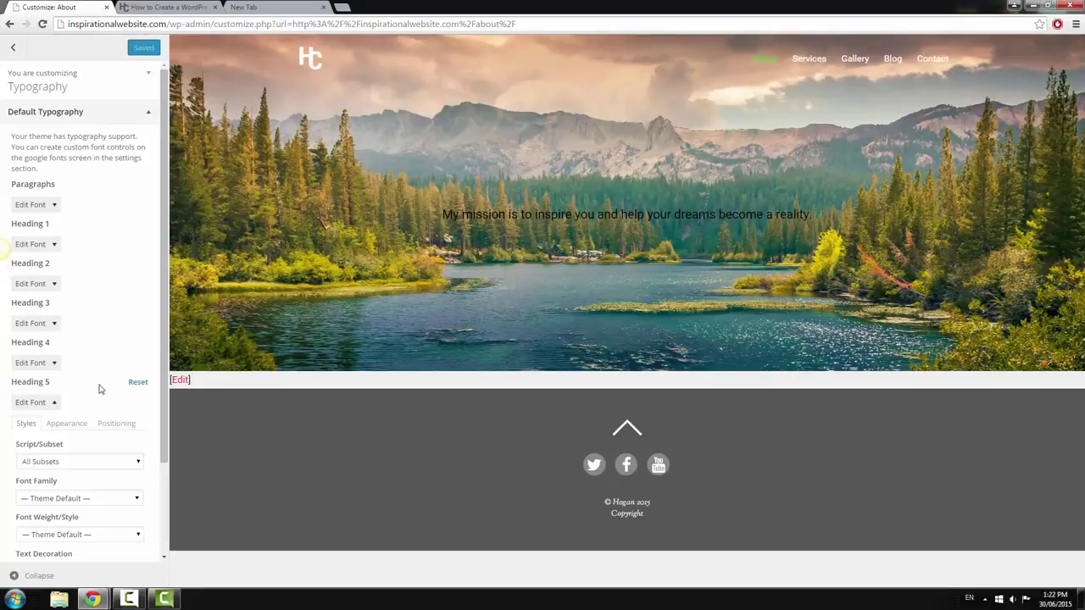
pyautogui.moveTo(165, 341); pyautogui.dragTo(167, 430)
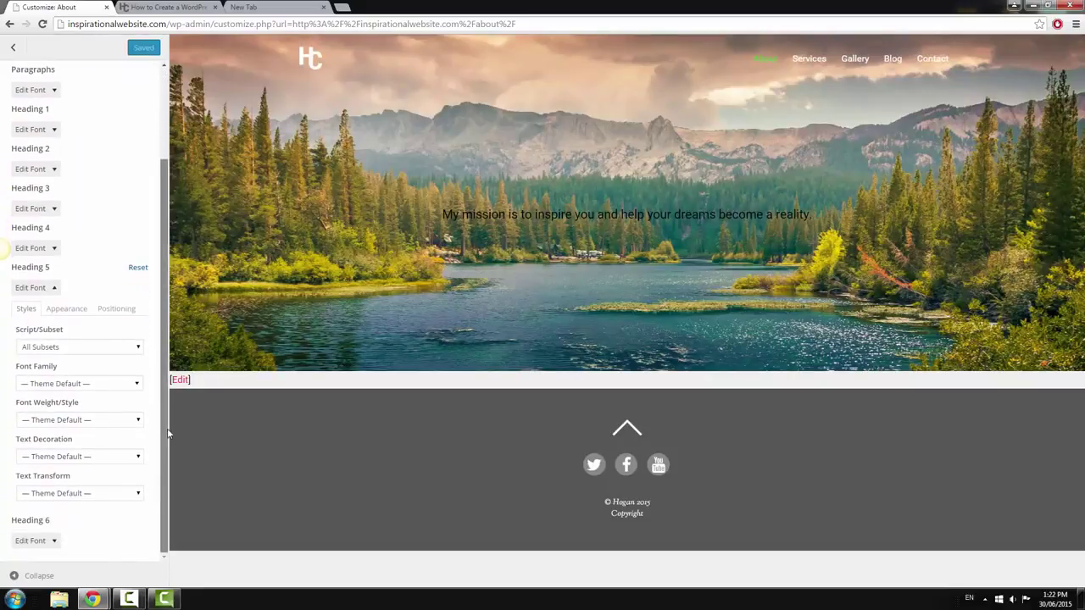
pyautogui.click(84, 386)
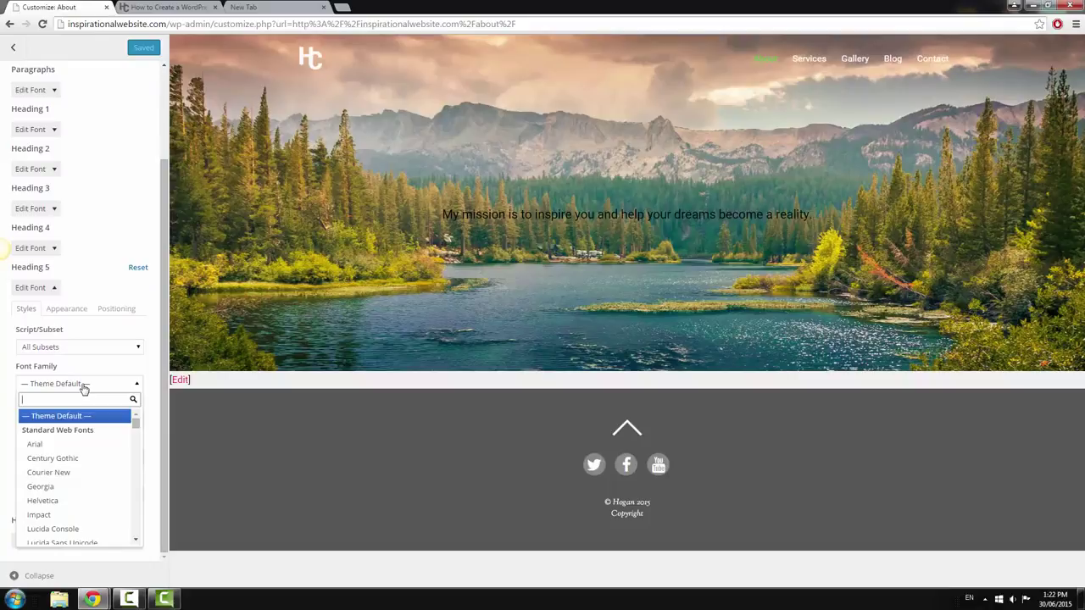
pyautogui.write('robot')
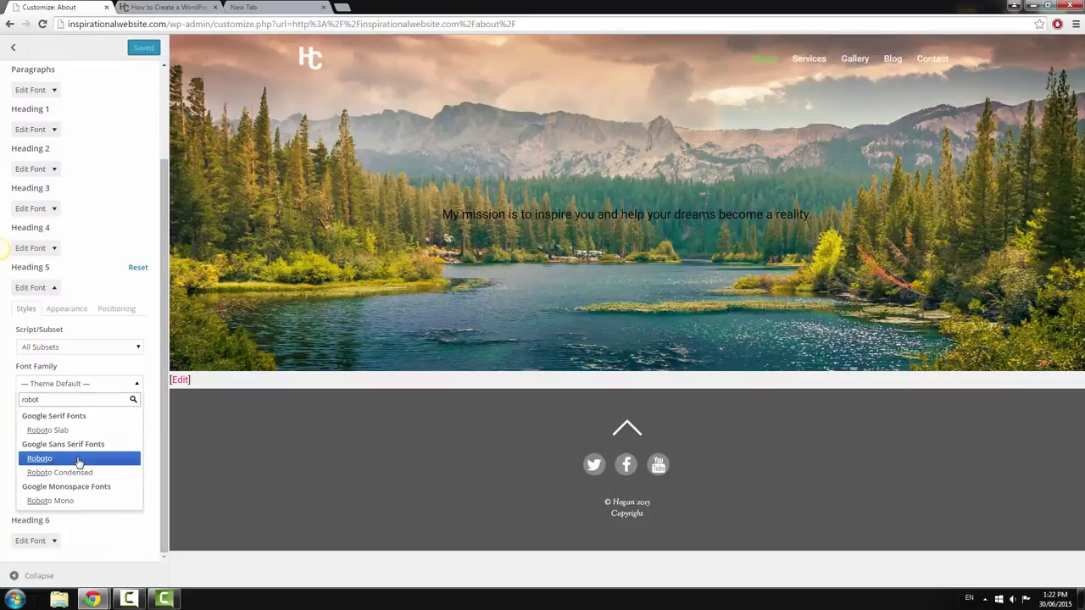
pyautogui.click(80, 458)
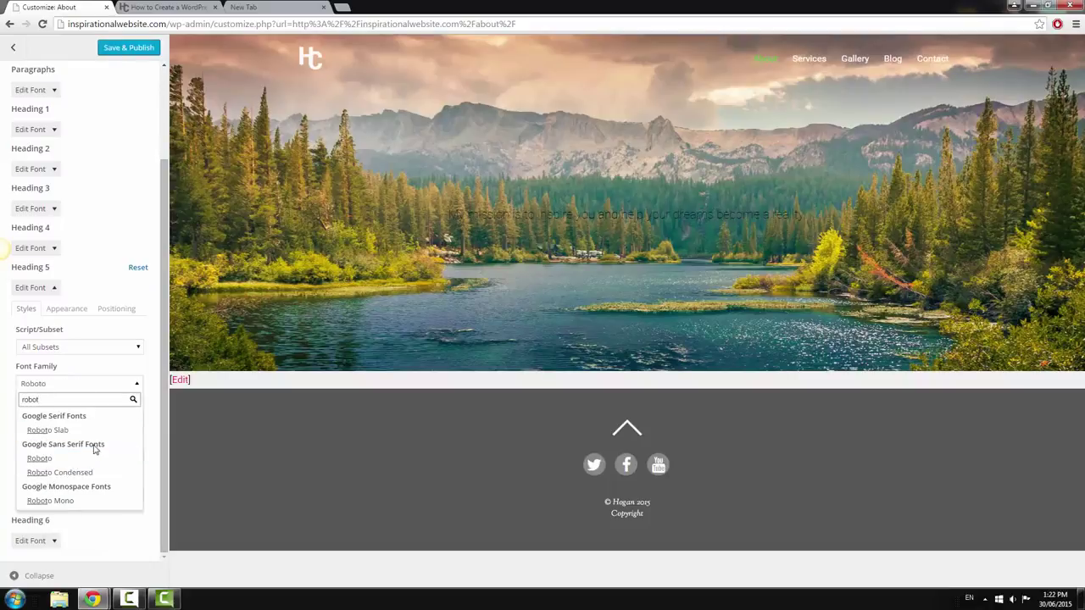
pyautogui.click(137, 388)
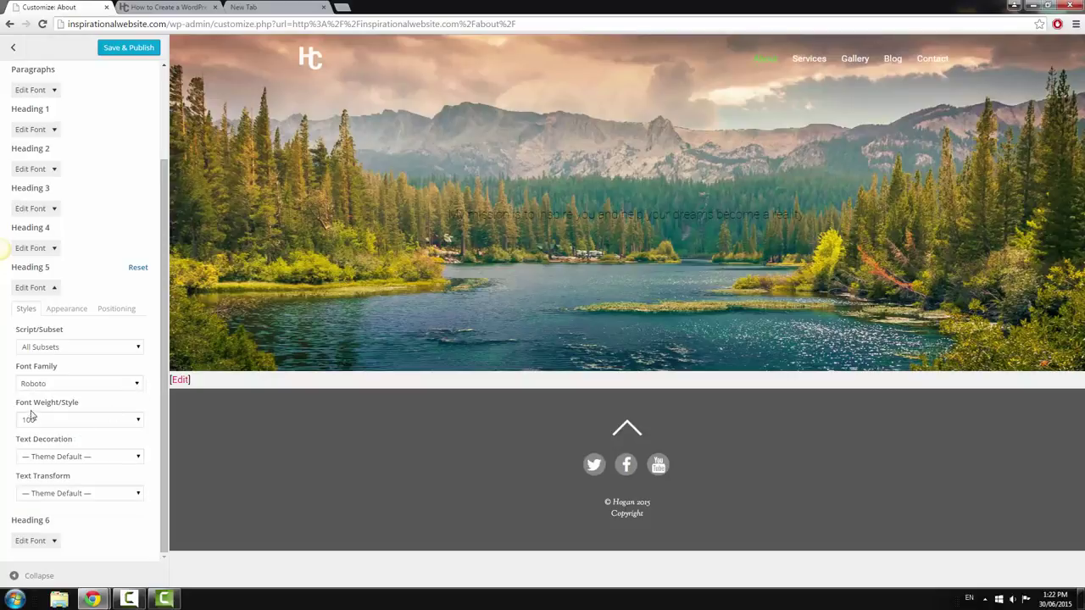
# Step: Give Heading 5 font weight 500 and an uppercase text transform
pyautogui.click(116, 422)
pyautogui.click(111, 495)
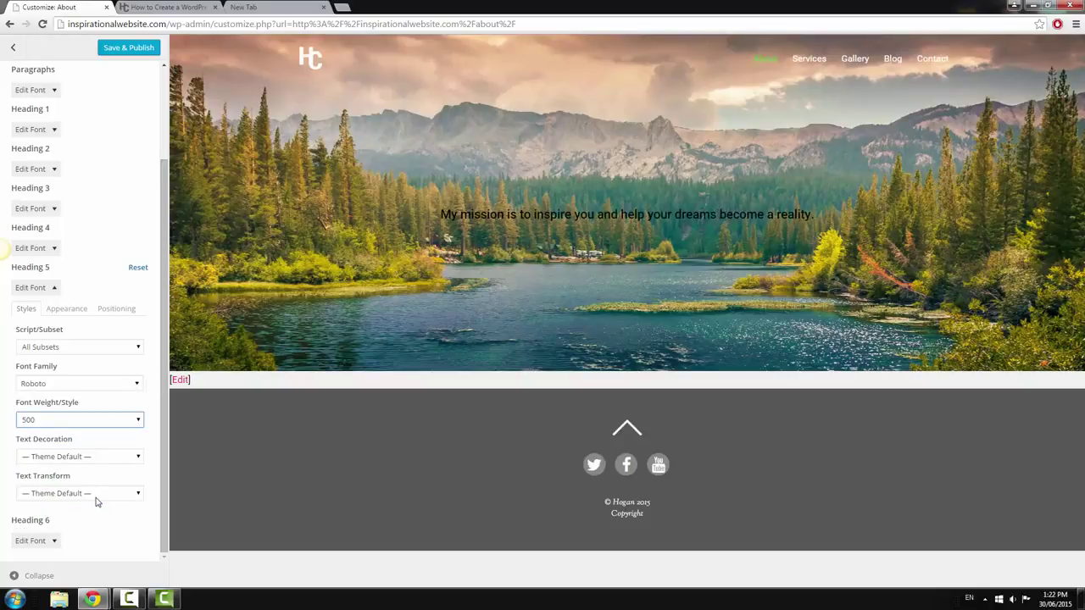
pyautogui.click(149, 441)
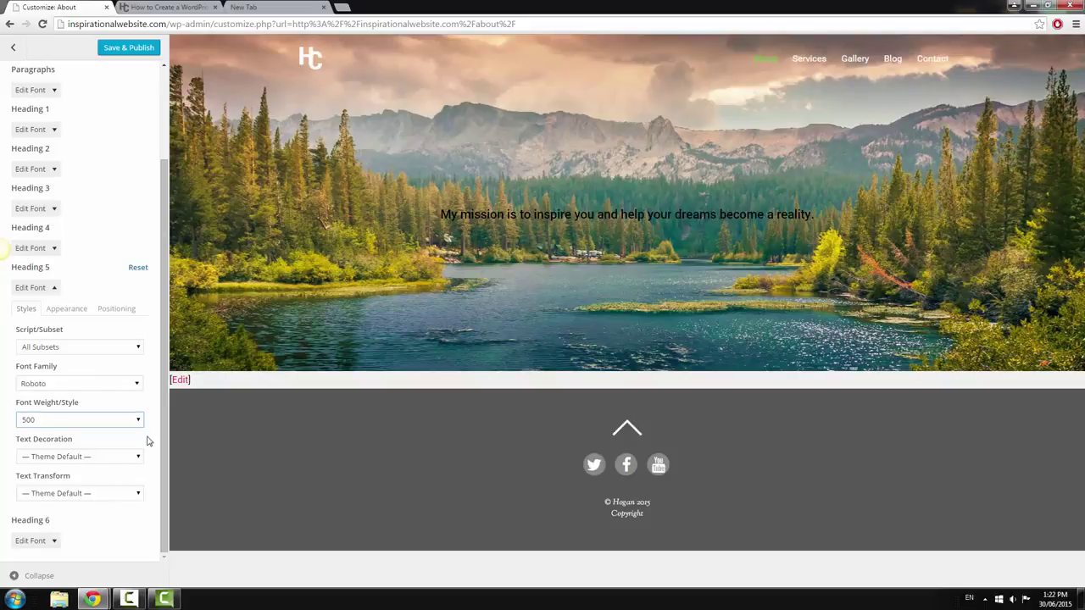
pyautogui.click(85, 495)
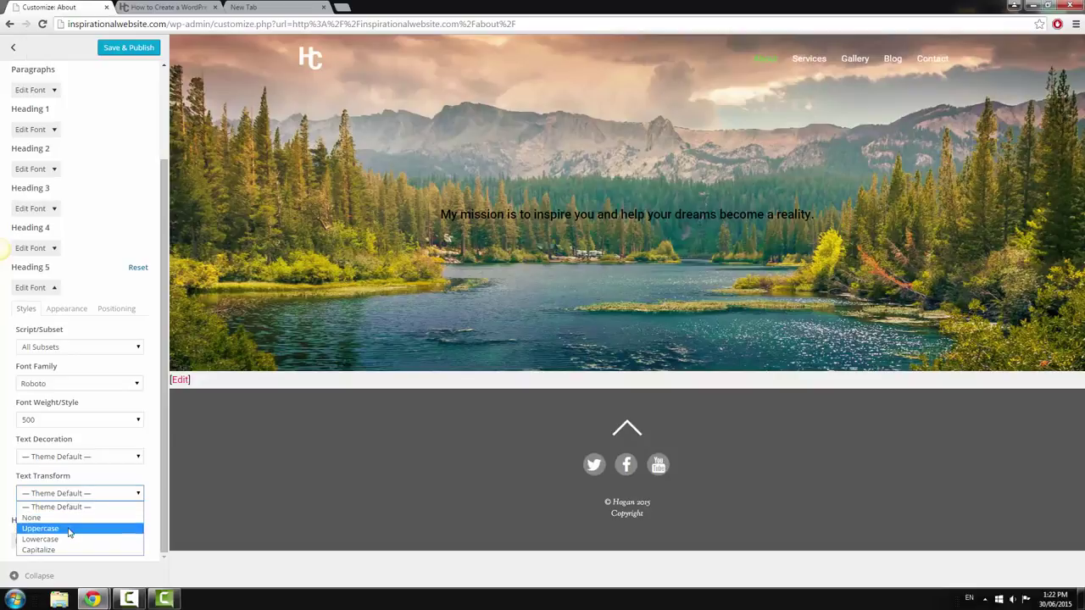
pyautogui.click(70, 529)
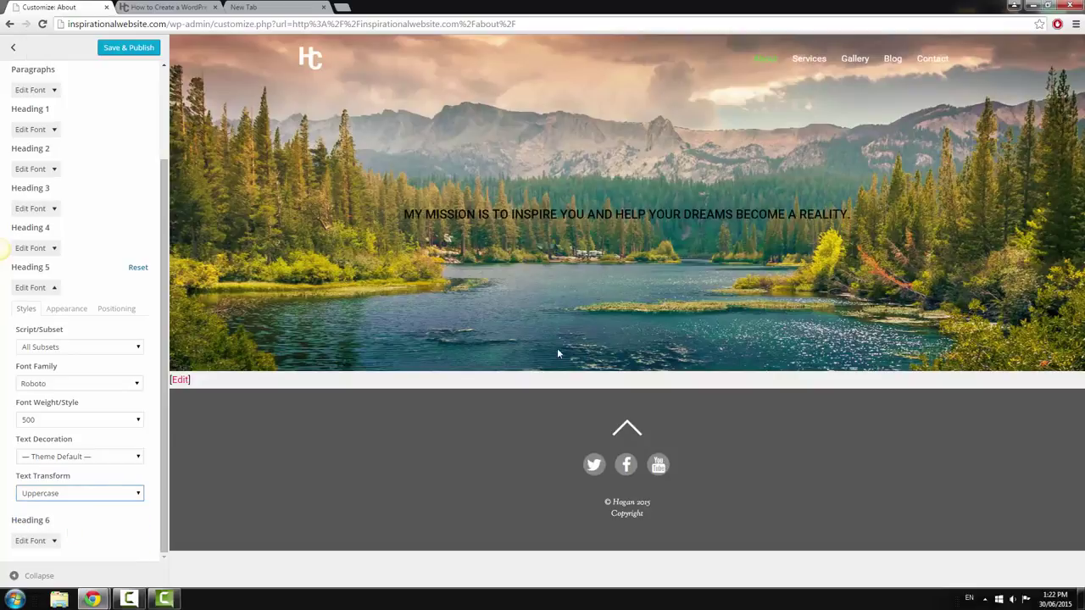
pyautogui.click(68, 310)
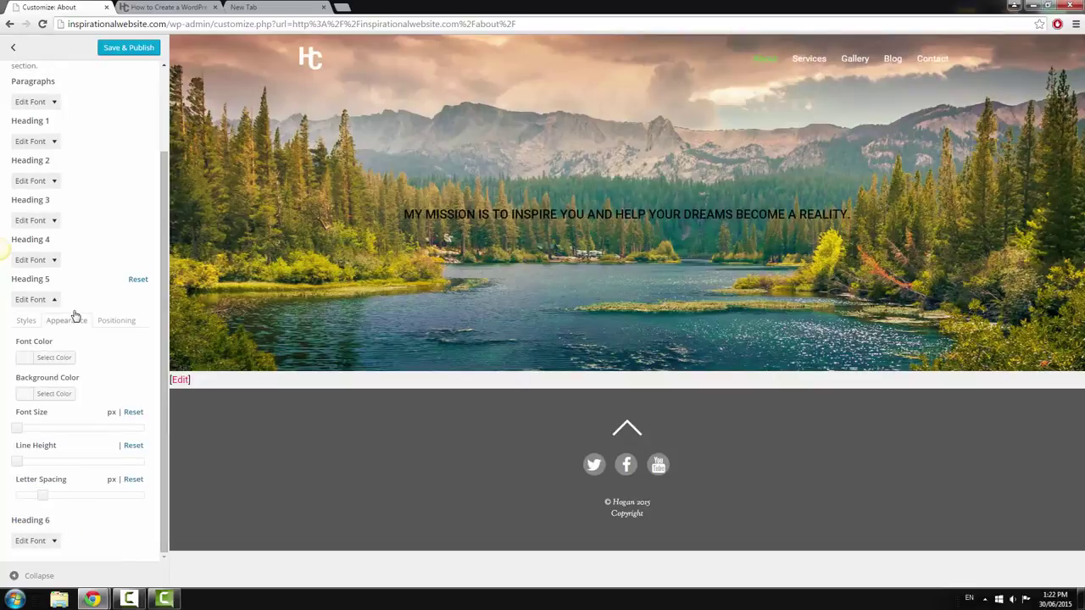
# Step: Clear the Heading 5 colour to white, set 28px size and 3px letter spacing, then Save & Publish
pyautogui.click(25, 360)
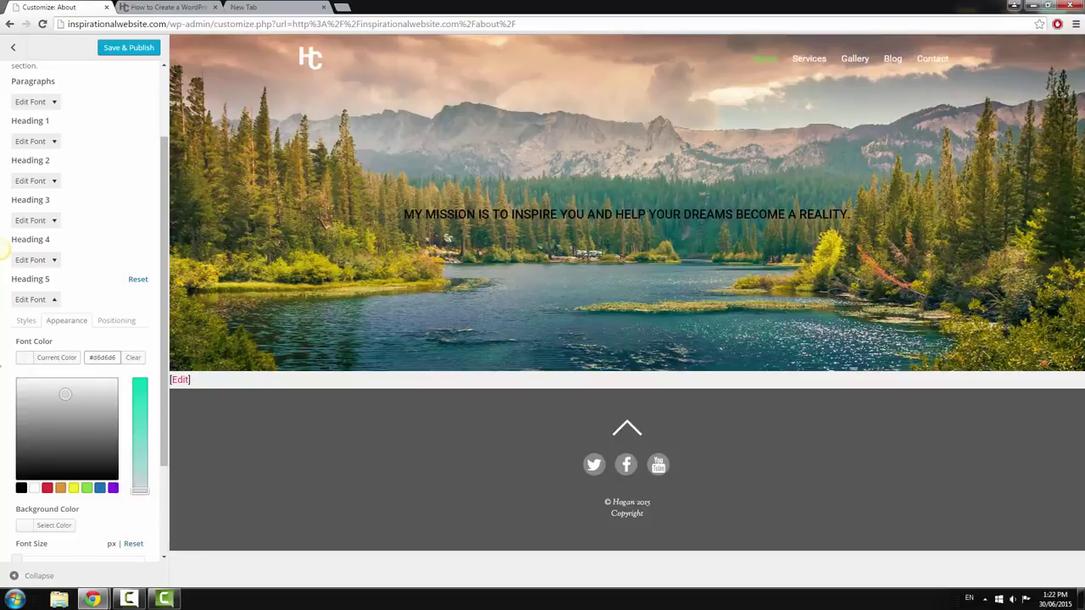
pyautogui.click(133, 357)
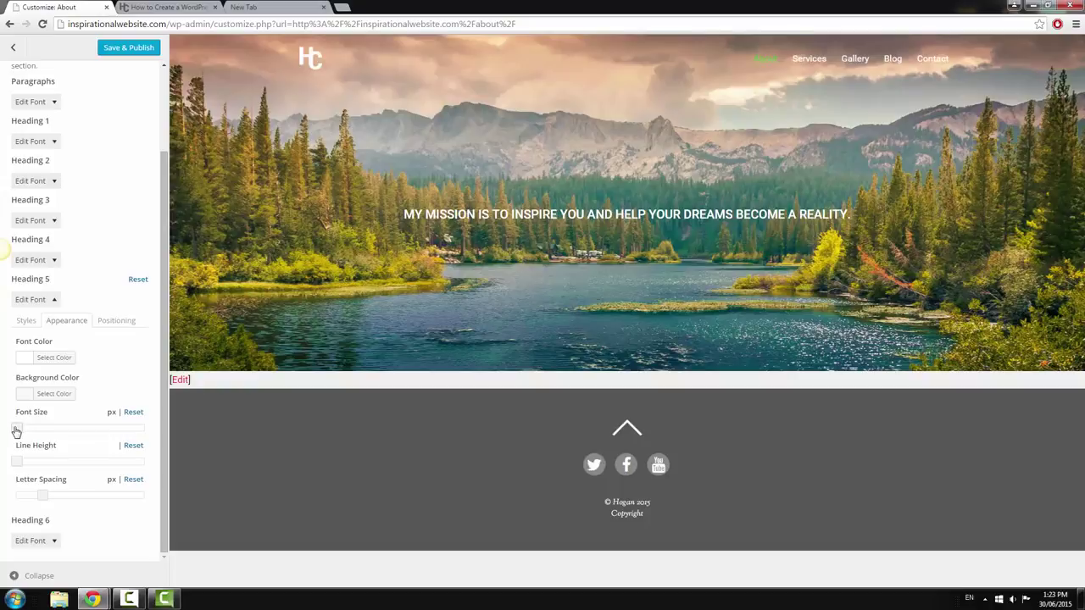
pyautogui.moveTo(16, 432); pyautogui.dragTo(40, 432)
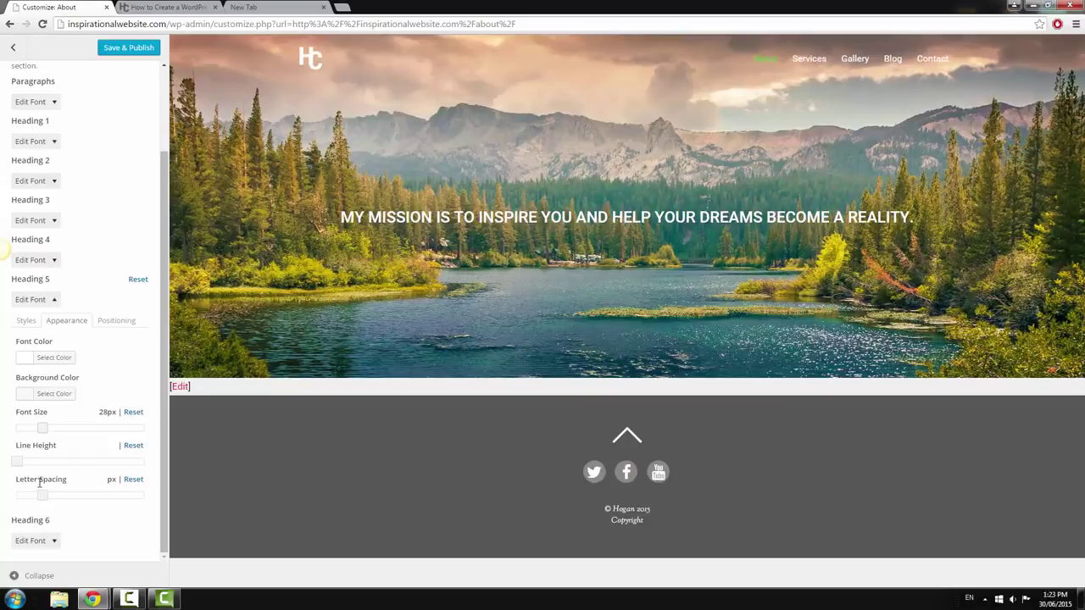
pyautogui.moveTo(43, 497); pyautogui.dragTo(58, 498)
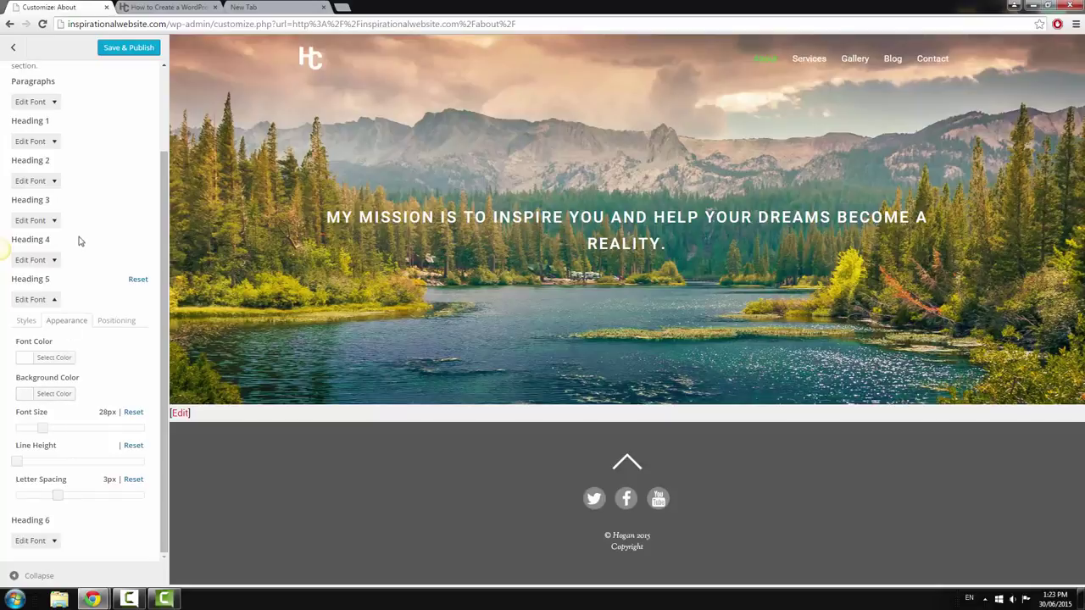
pyautogui.click(113, 51)
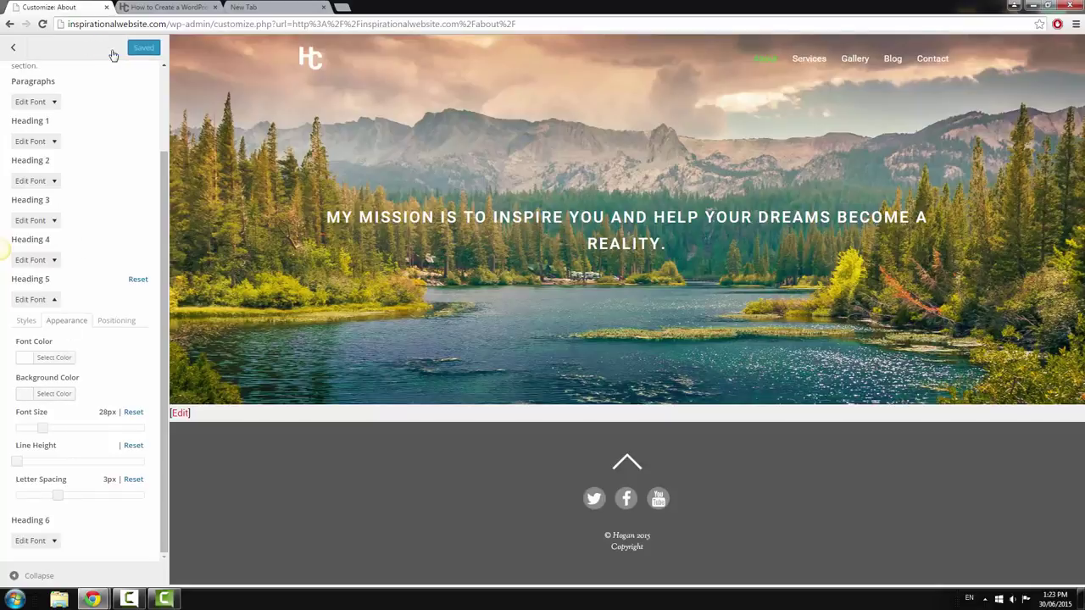
pyautogui.click(14, 48)
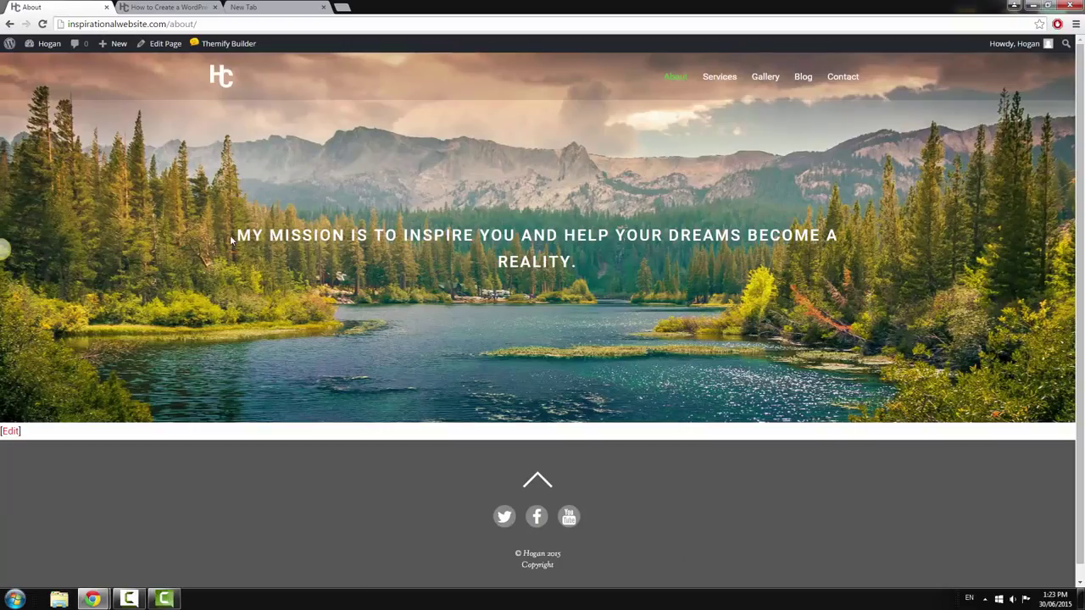
# Step: Highlight the mission statement on the live About page, then turn on the Themify Builder
pyautogui.moveTo(4, 248); pyautogui.dragTo(658, 271)
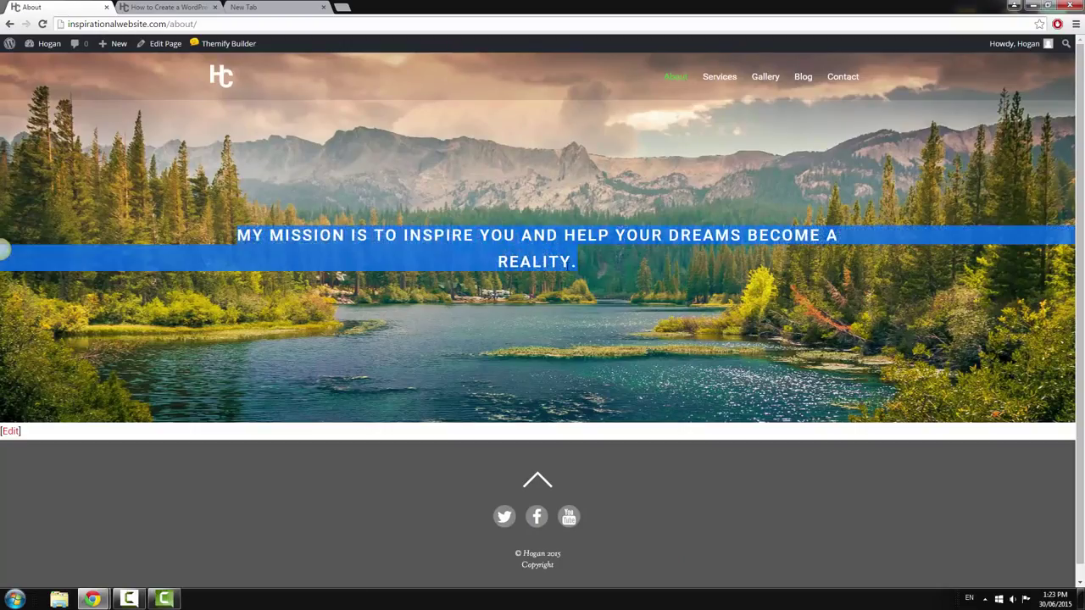
pyautogui.moveTo(578, 261); pyautogui.dragTo(497, 259)
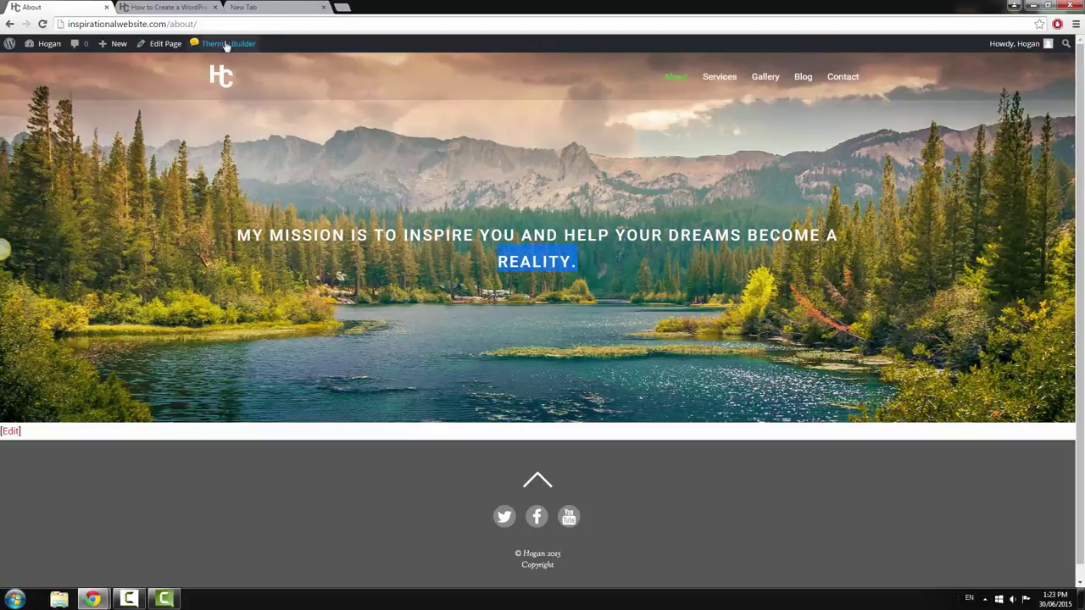
pyautogui.moveTo(221, 43)
pyautogui.click(214, 67)
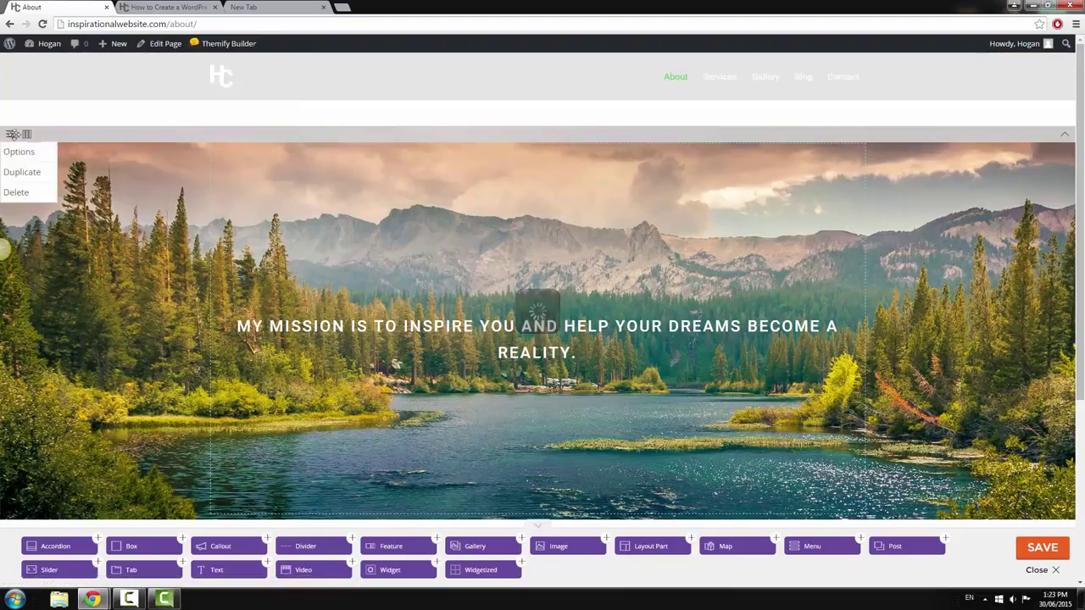
# Step: Set the mountain-lake row's Row Width to Fullwidth, apply the row styling, and save the builder
pyautogui.click(21, 150)
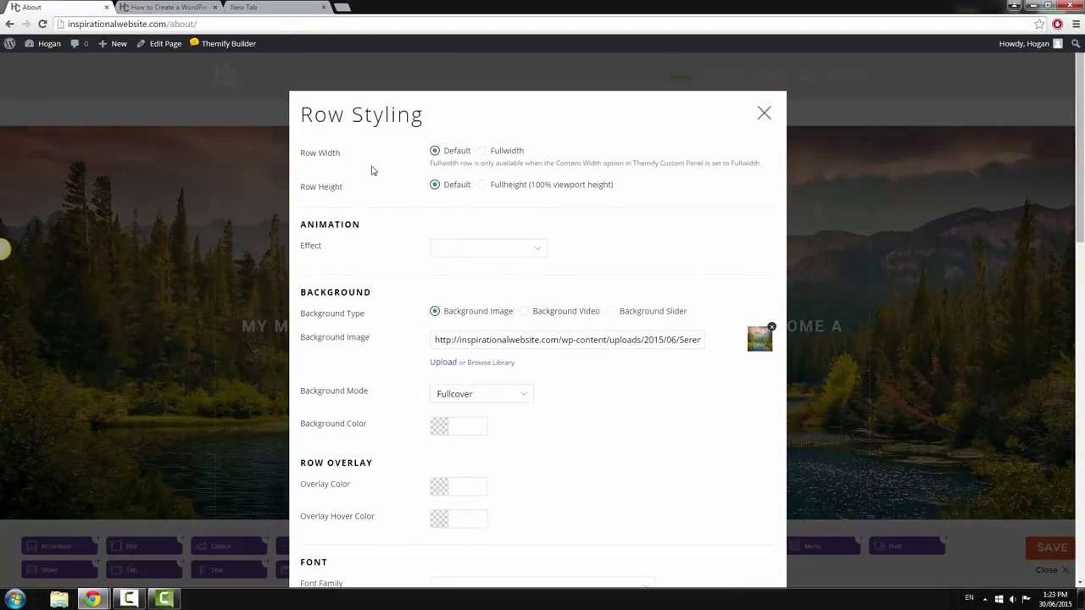
pyautogui.moveTo(351, 156); pyautogui.dragTo(301, 153)
pyautogui.scroll(-10, 704, 375)
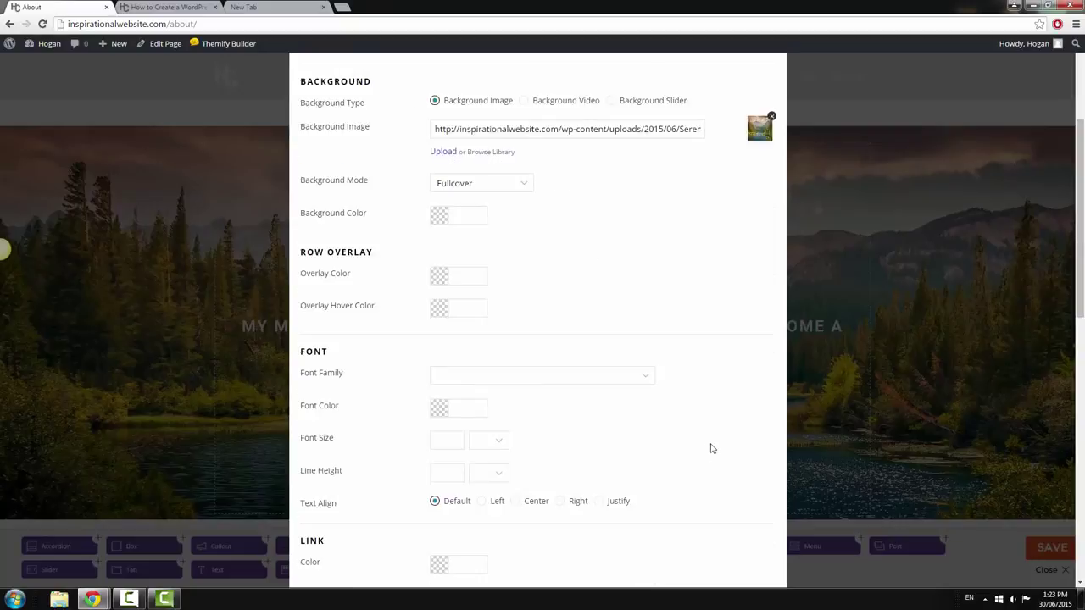
pyautogui.click(738, 565)
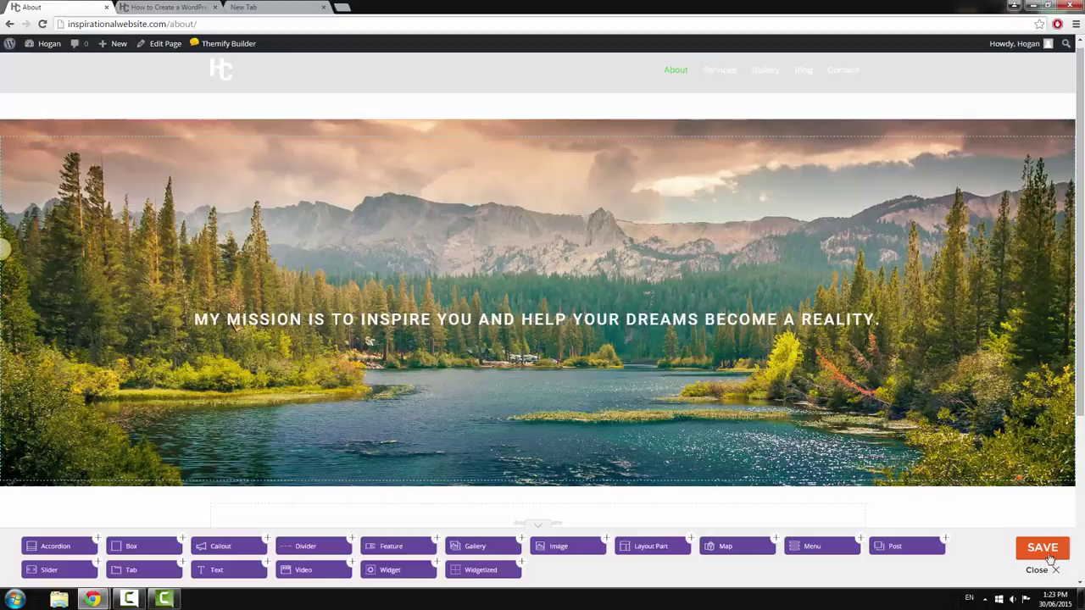
pyautogui.click(1048, 551)
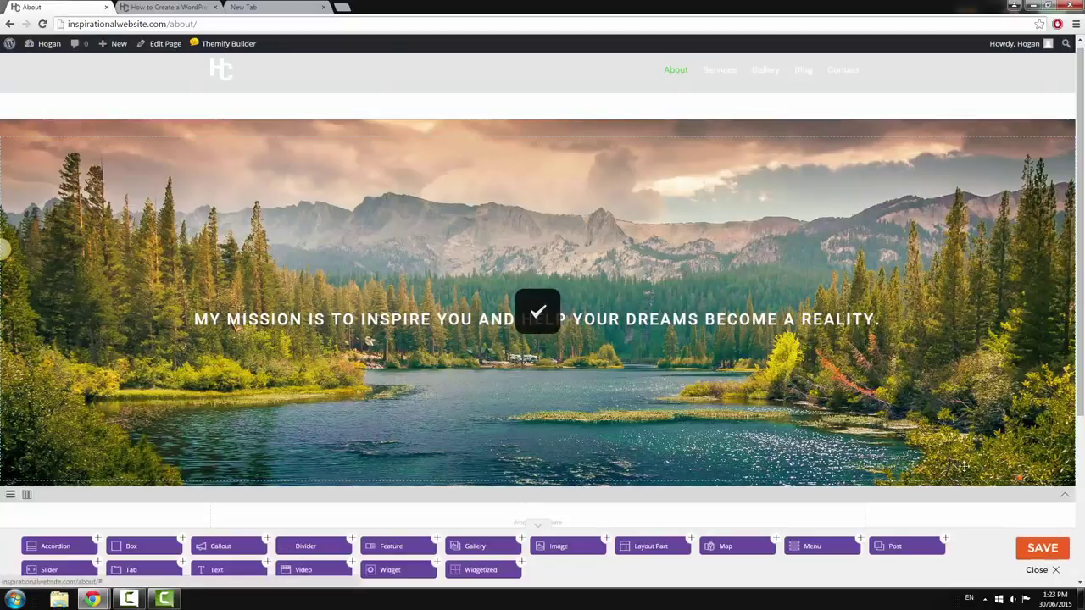